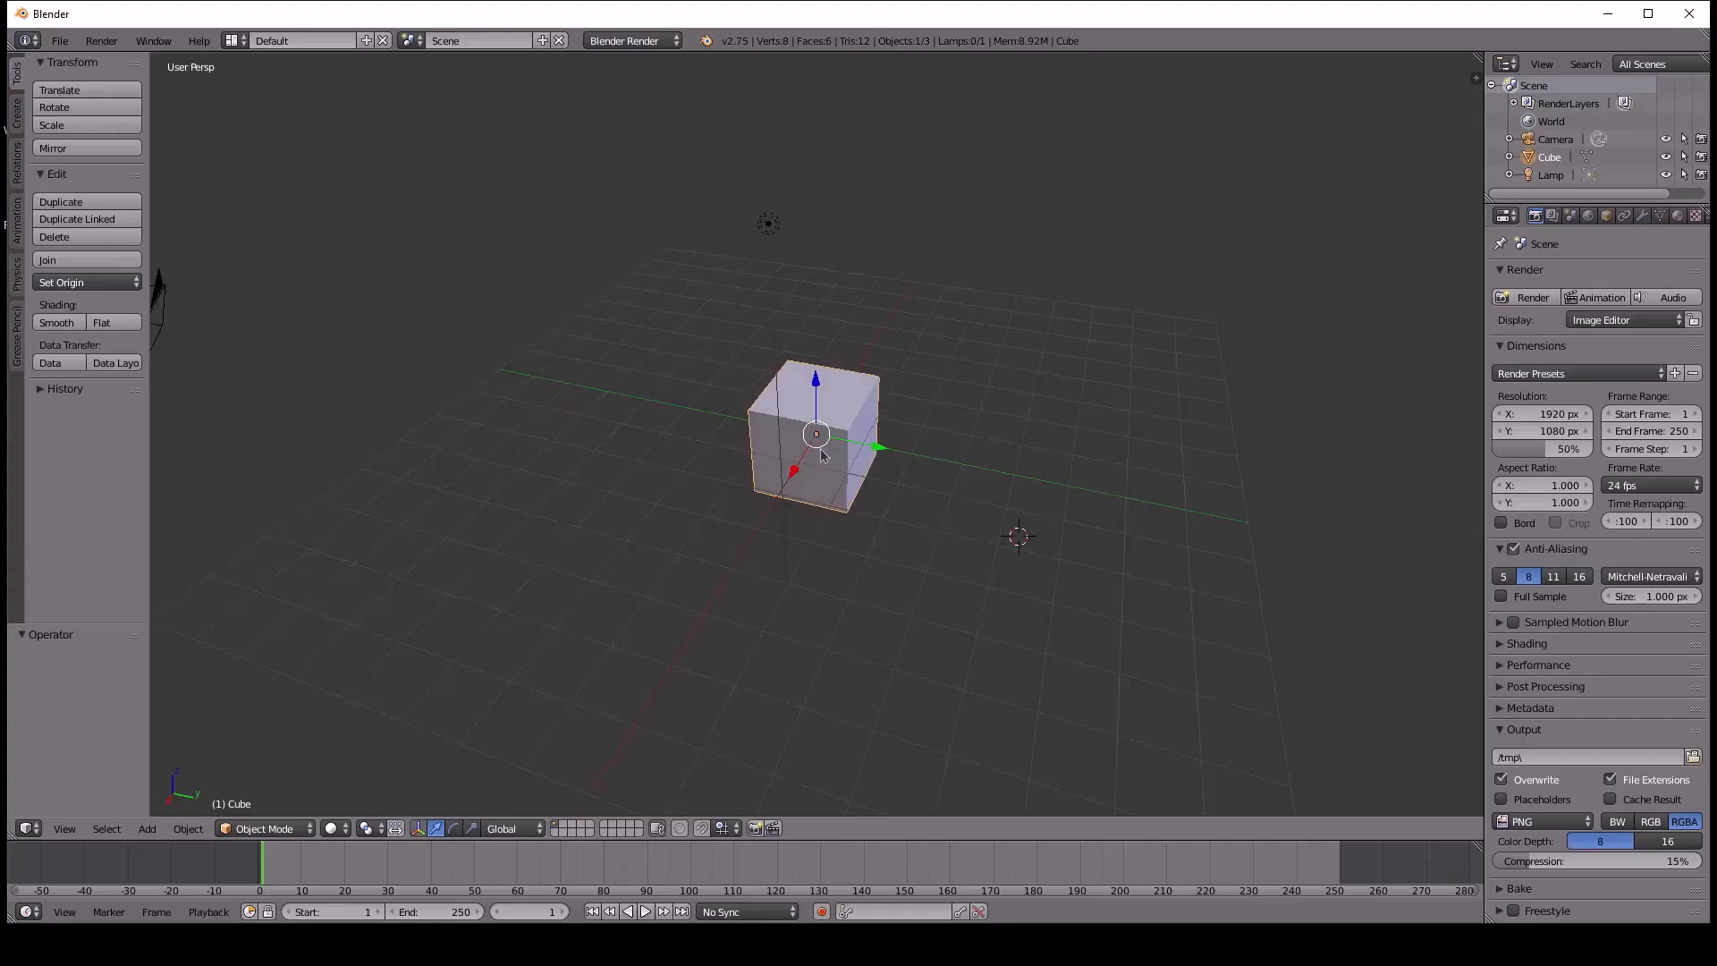
# Select the lamp and reselect the cube, placing the 3D cursor beside the cube.
pyautogui.scroll(2, 821, 461)
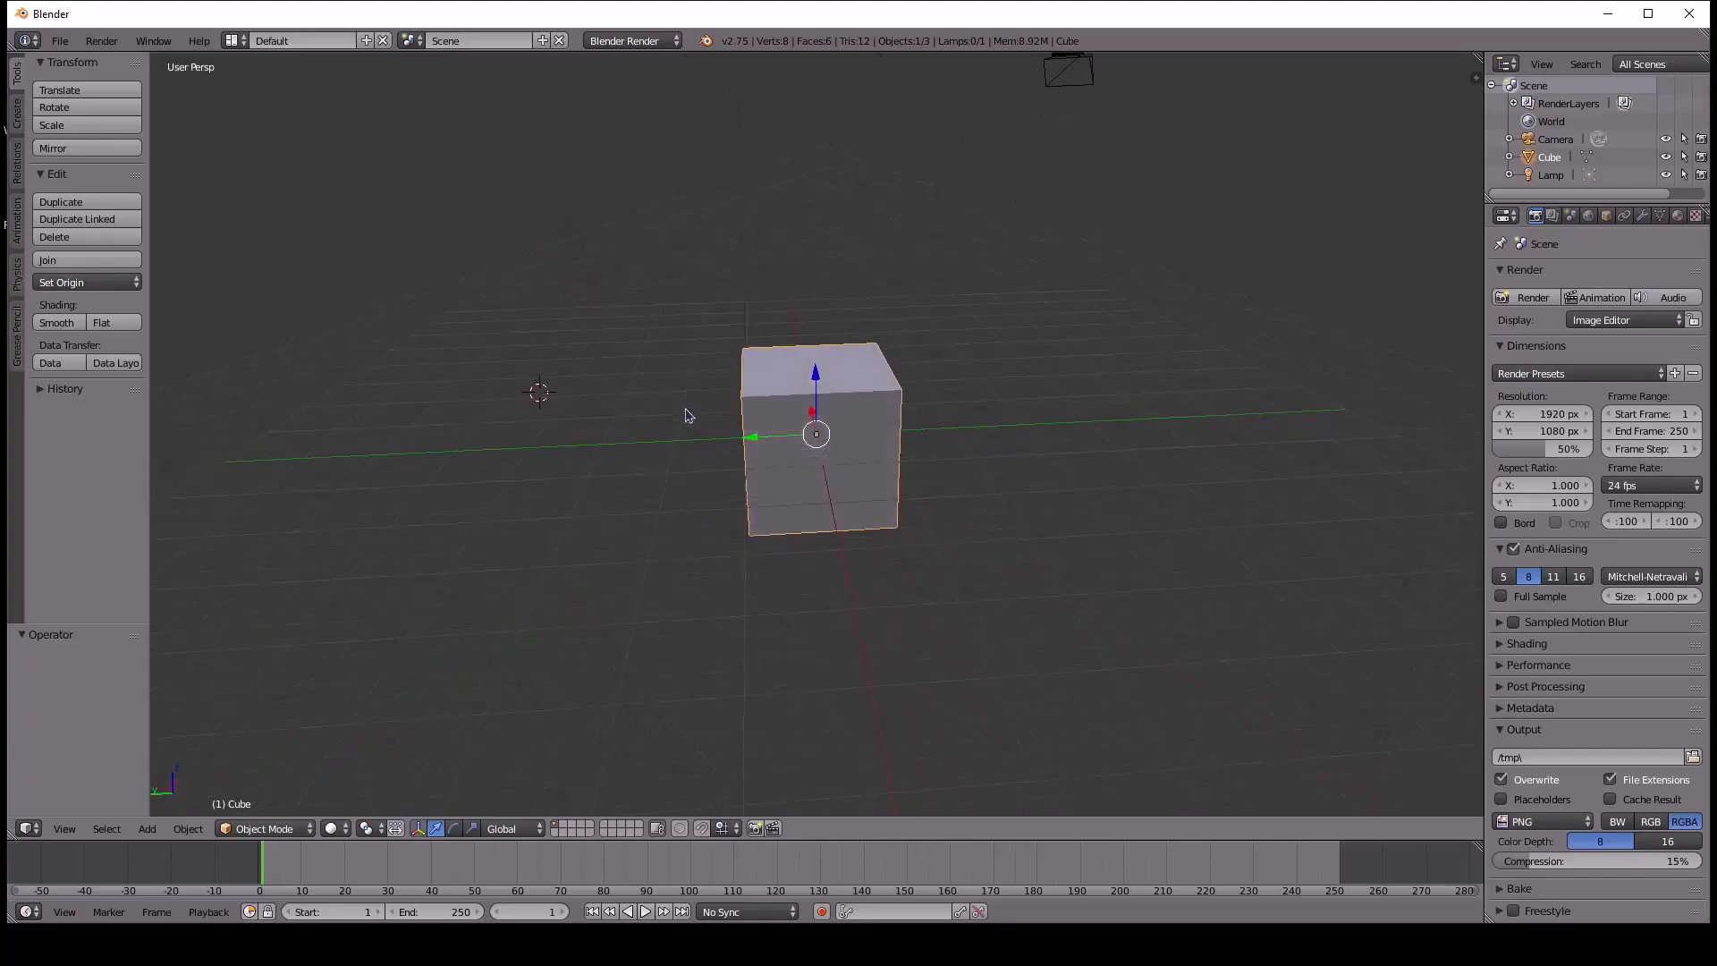
pyautogui.moveTo(794, 430); pyautogui.dragTo(993, 439, button='middle')
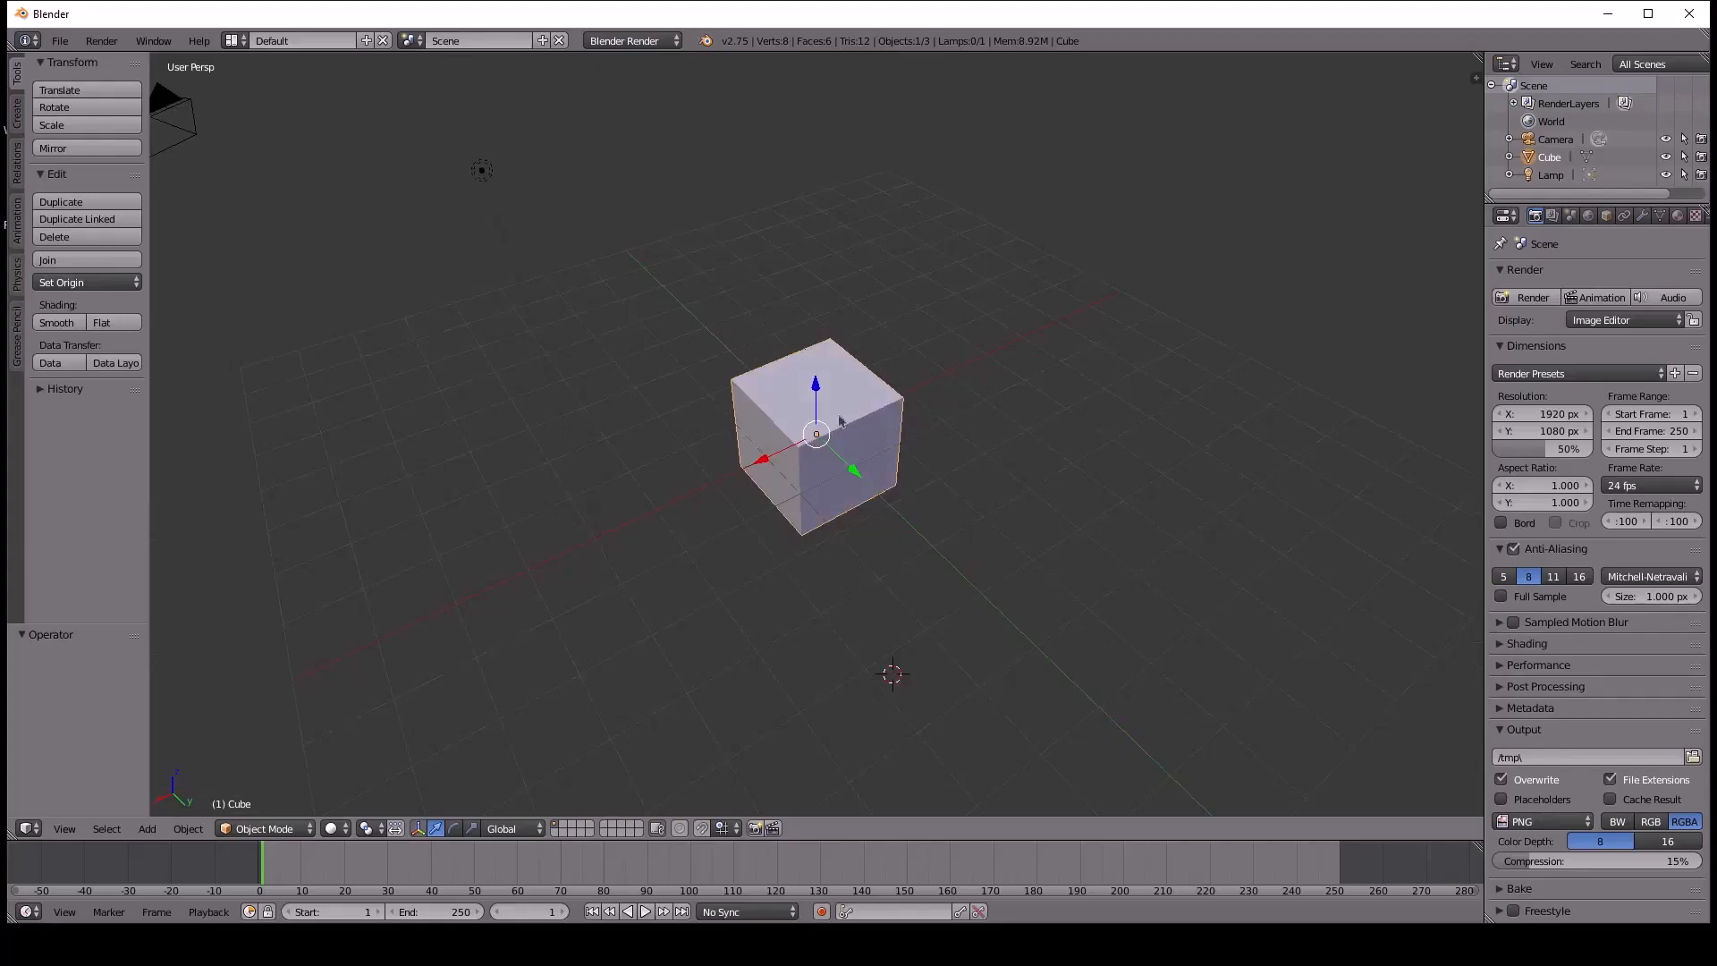
pyautogui.moveTo(812, 432); pyautogui.dragTo(824, 454, button='middle')
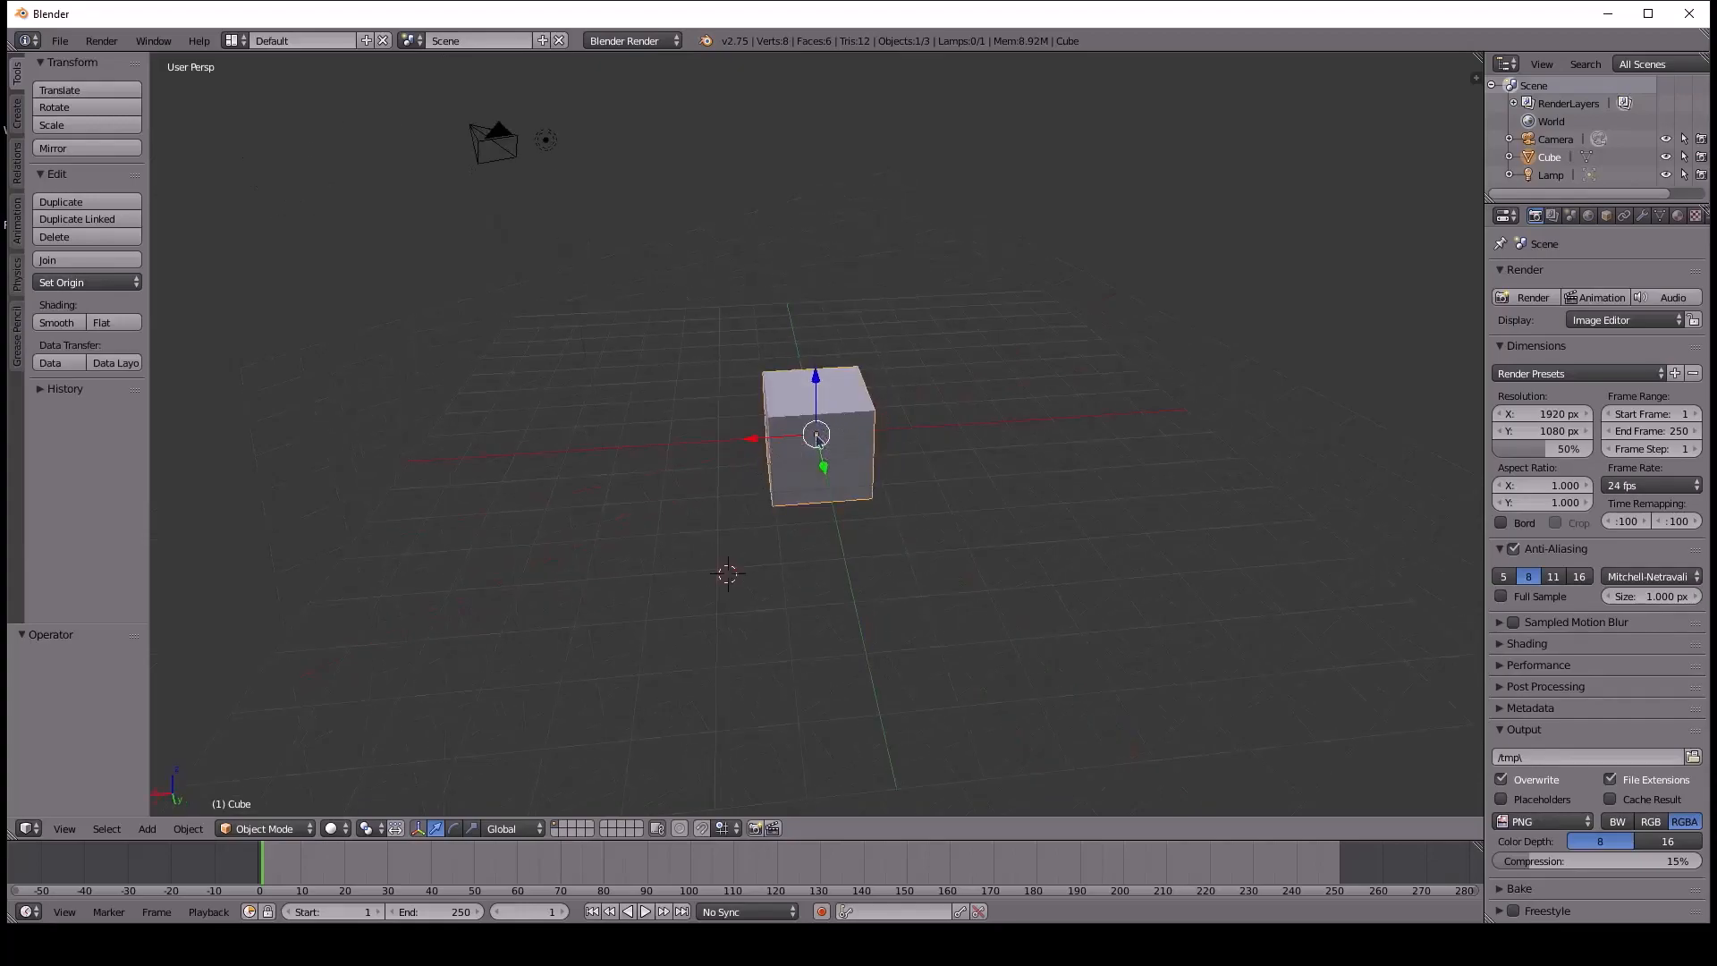
pyautogui.moveTo(818, 437); pyautogui.dragTo(889, 489, button='middle')
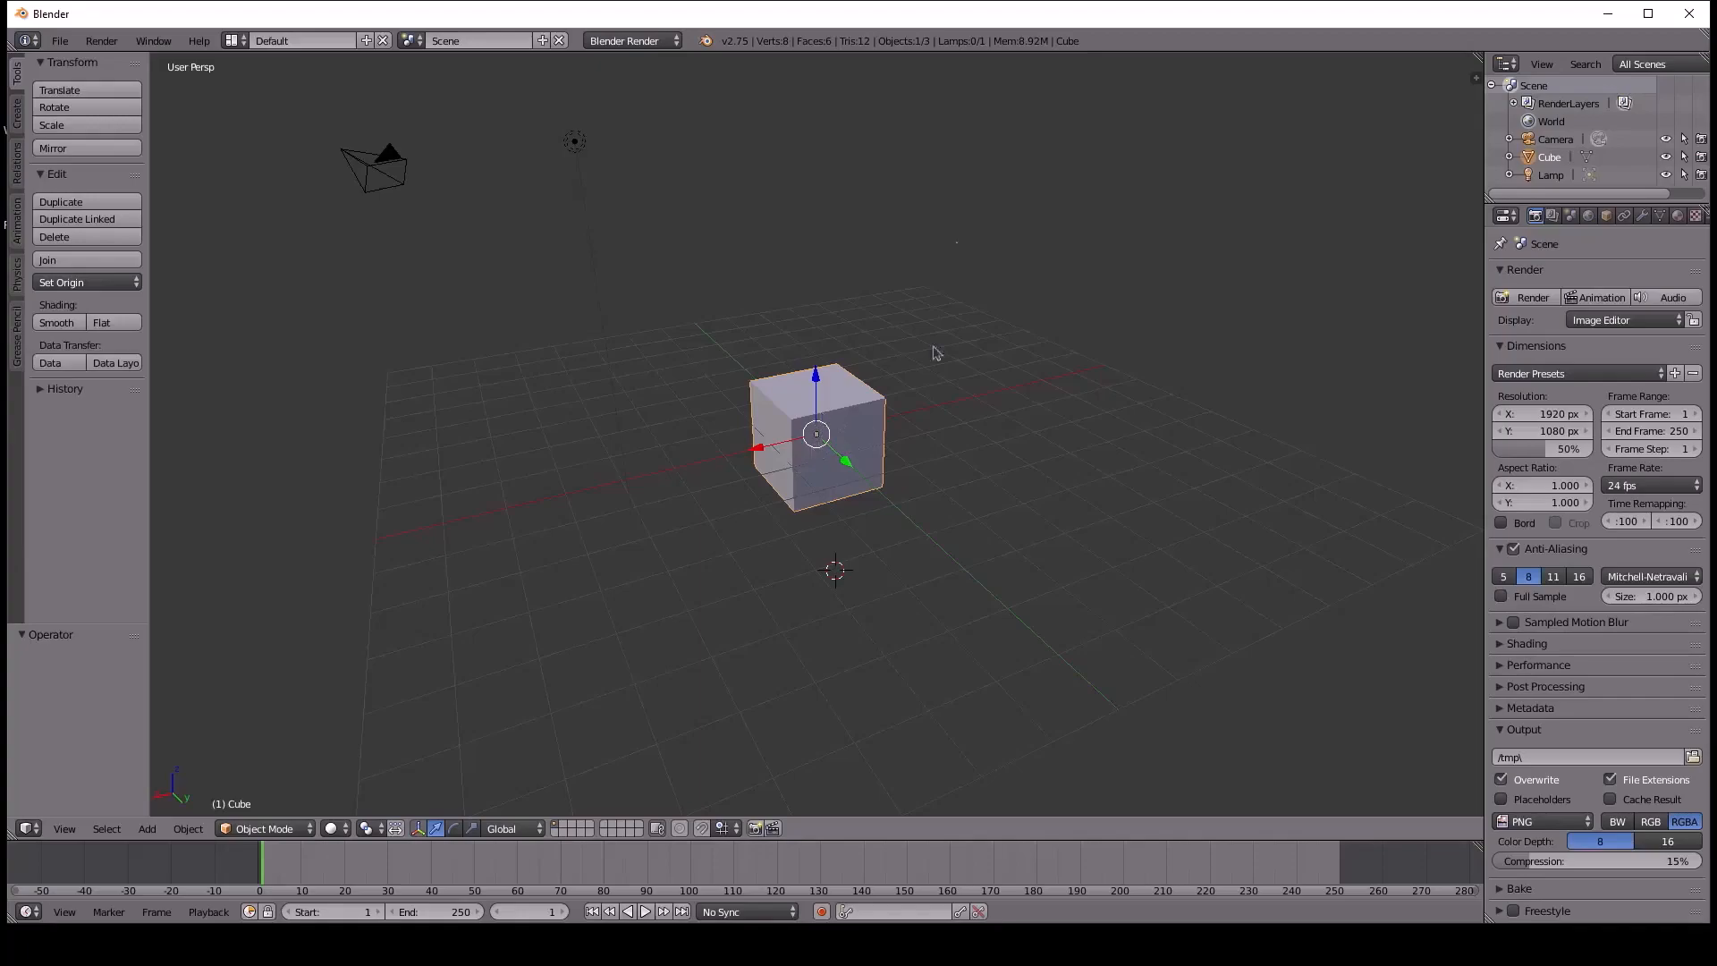
pyautogui.moveTo(823, 379); pyautogui.dragTo(824, 376, button='middle')
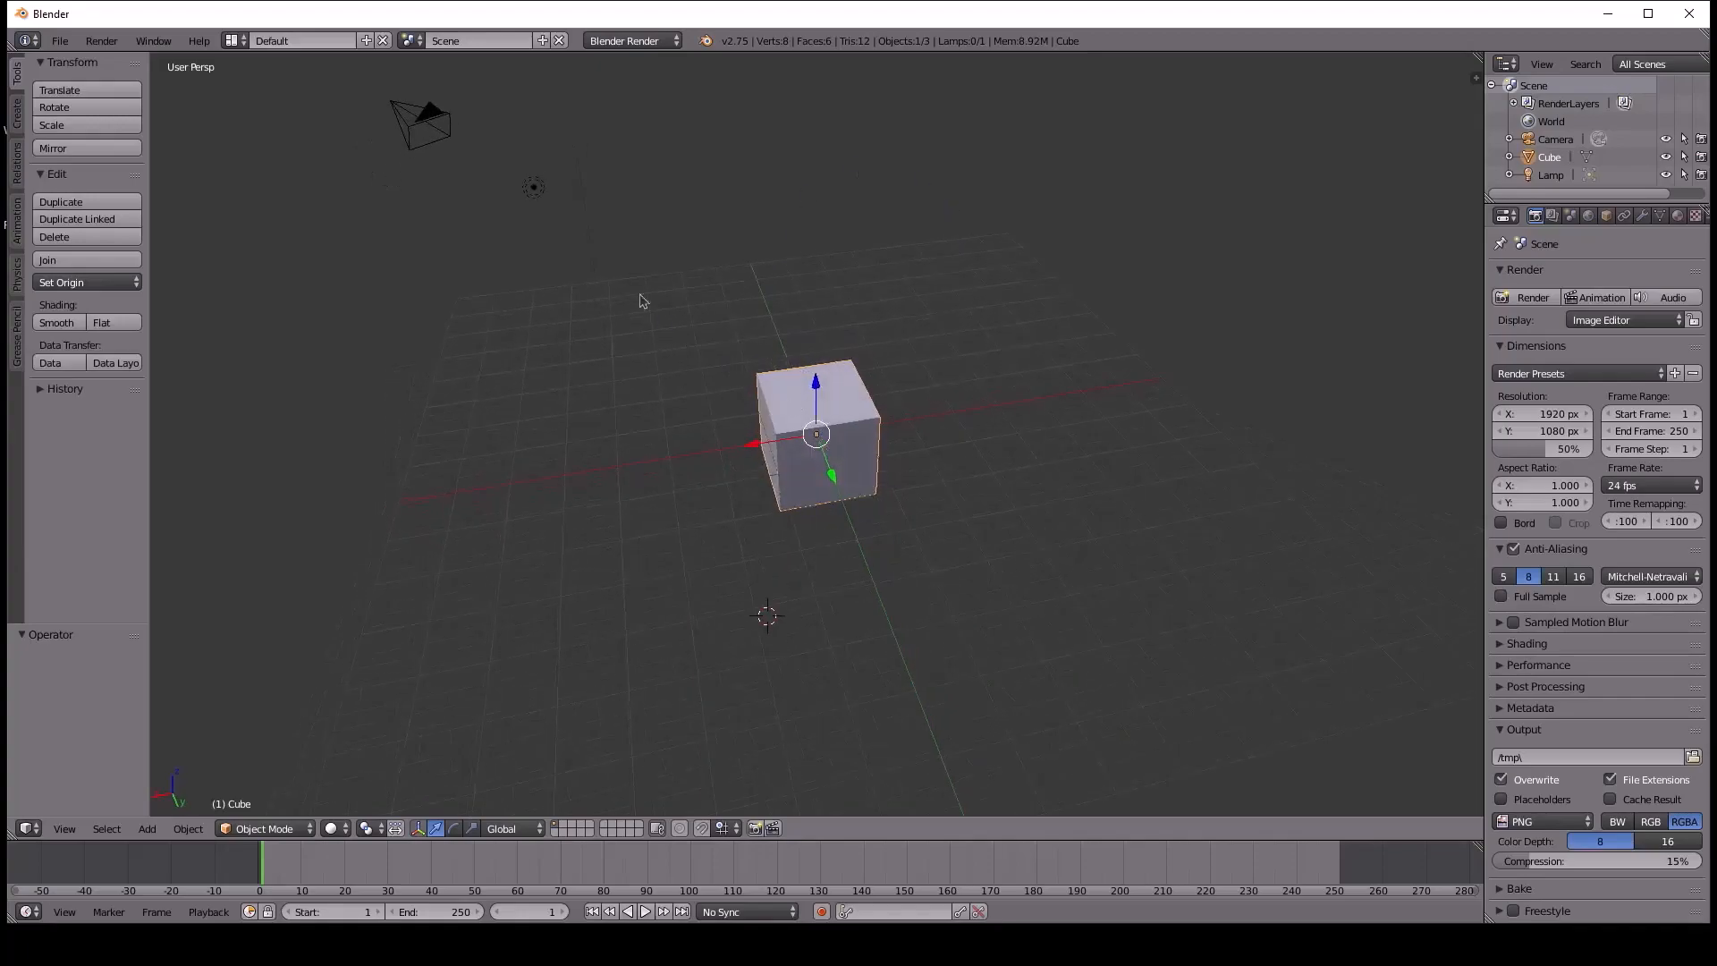
pyautogui.rightClick(533, 189)
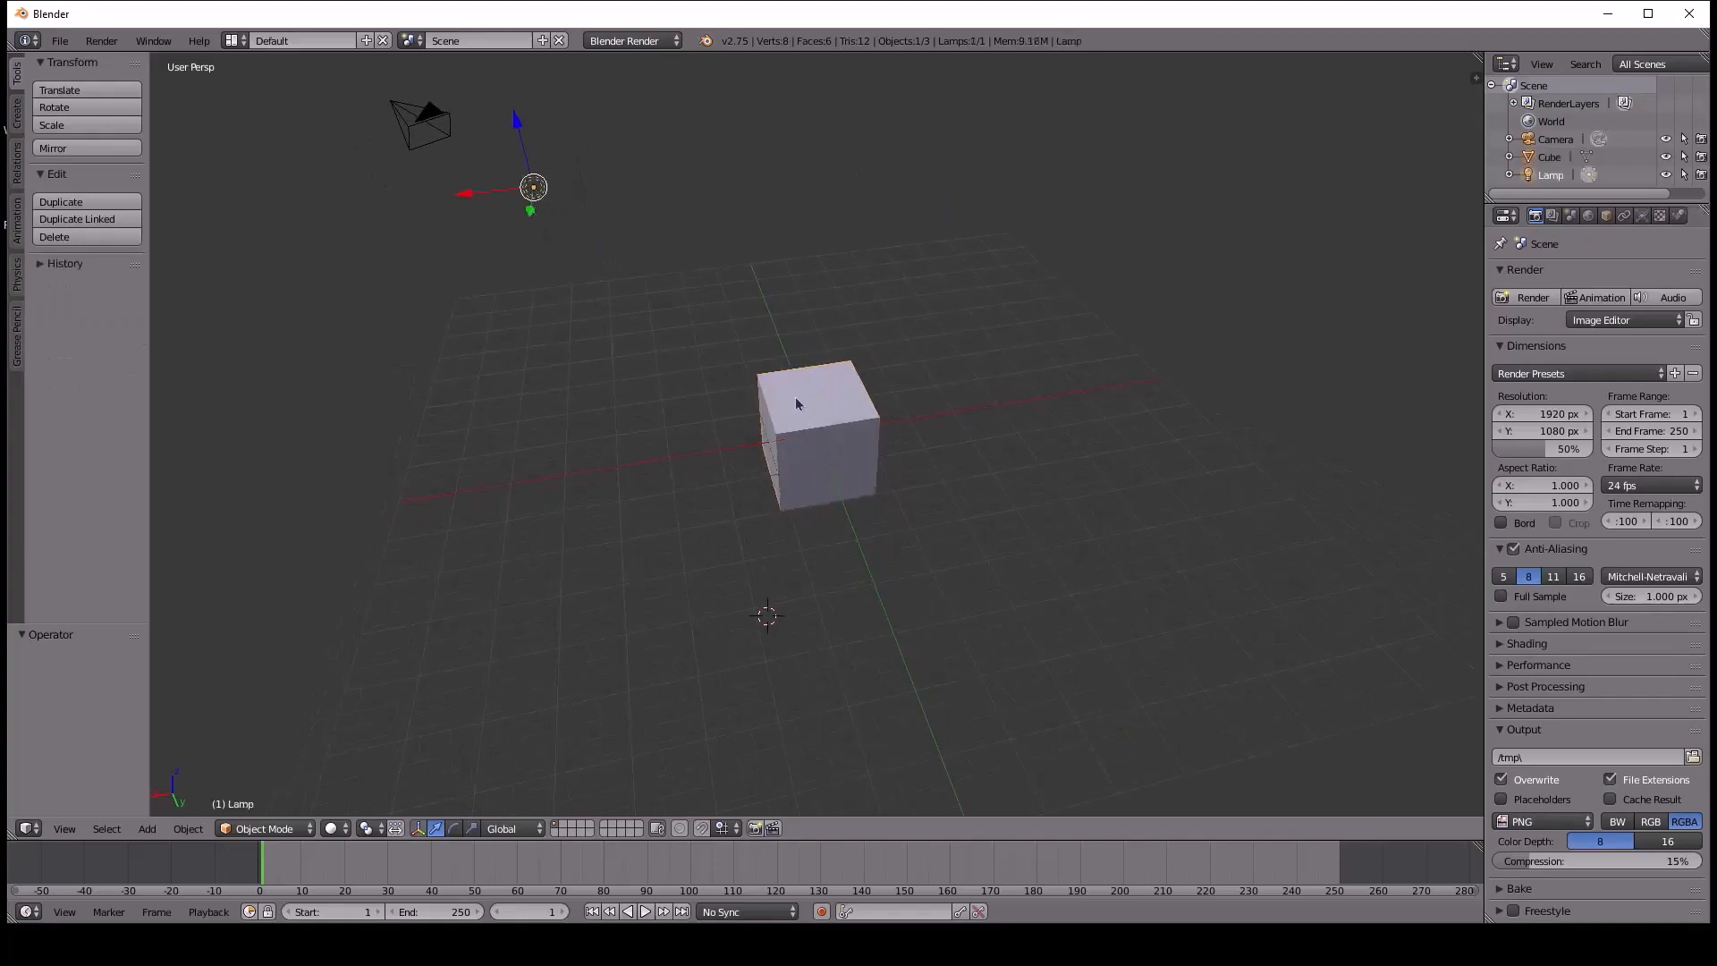
pyautogui.rightClick(796, 403)
pyautogui.click(924, 385)
pyautogui.moveTo(879, 508); pyautogui.dragTo(792, 473, button='middle')
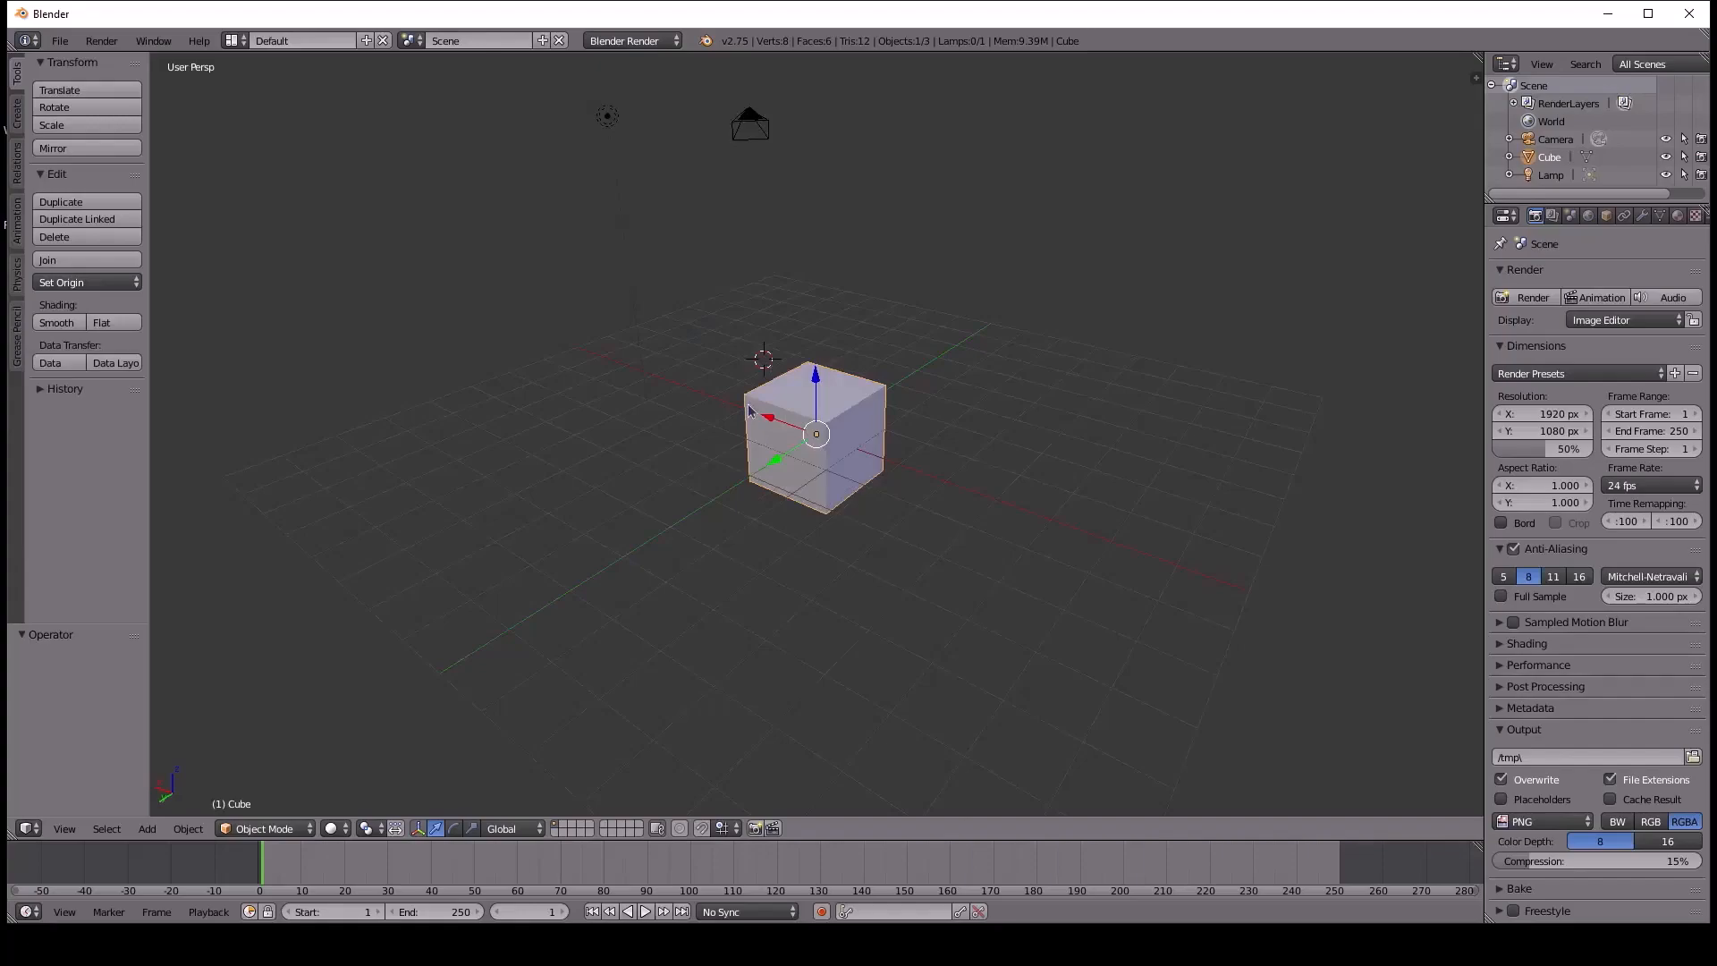
# Move the cube slightly along the Z axis and about 0.778 along the X axis.
pyautogui.moveTo(760, 443); pyautogui.dragTo(815, 436, button='middle')
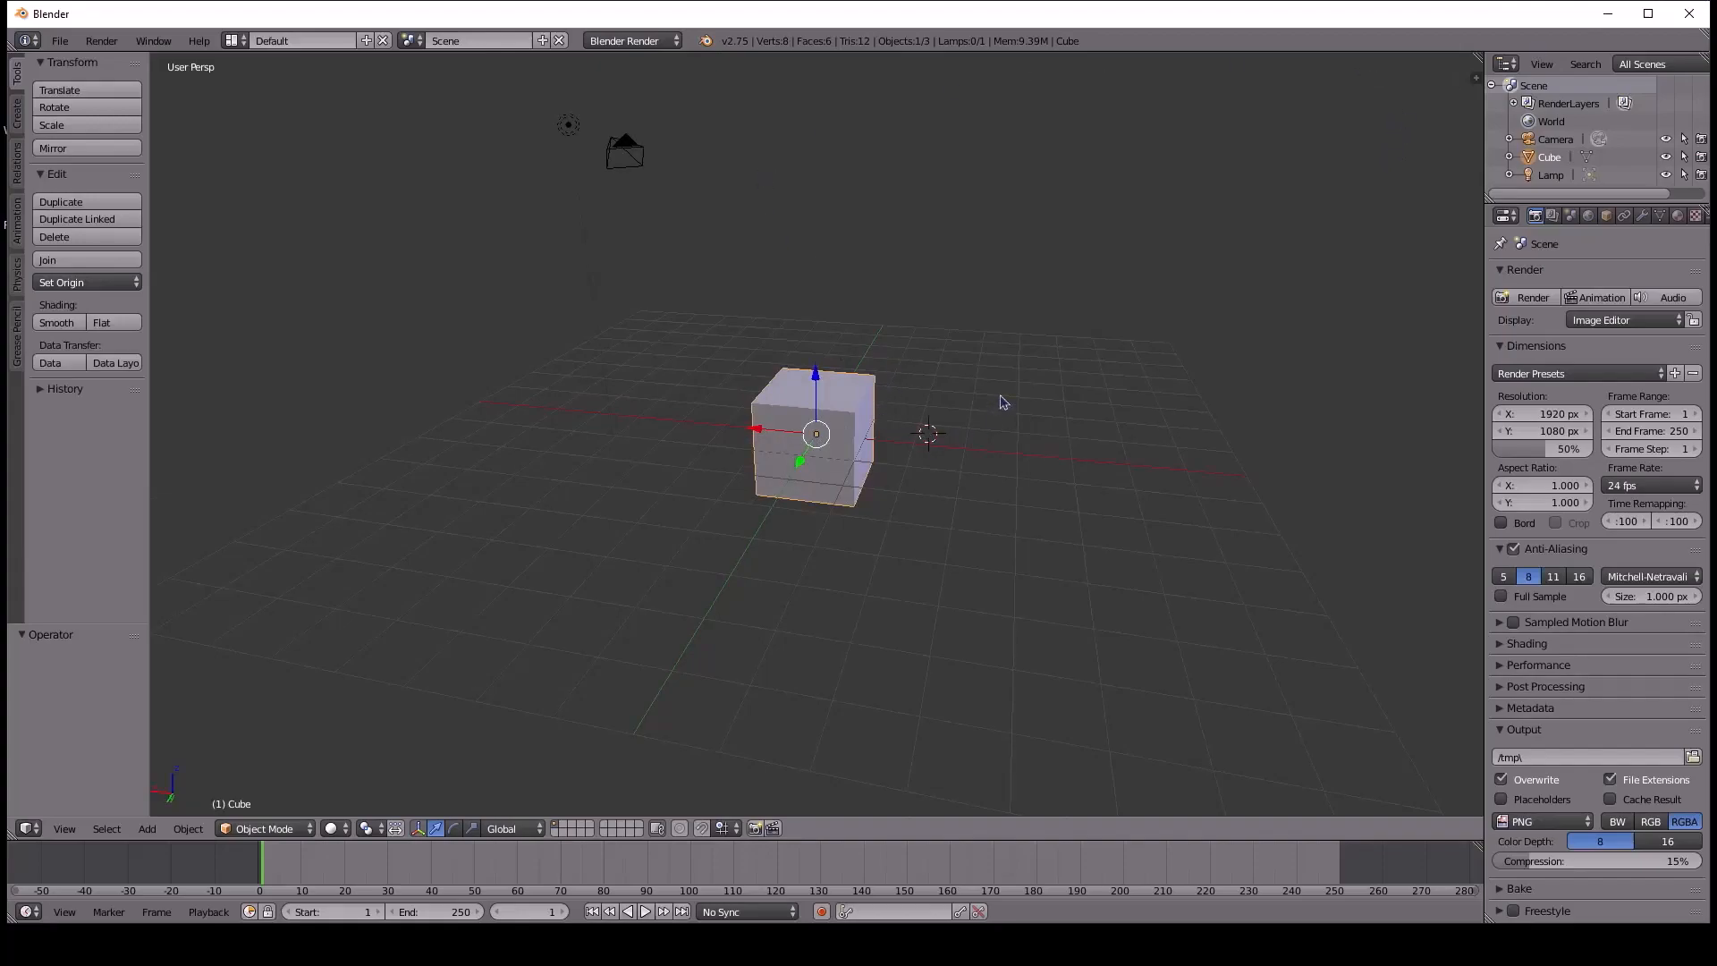
pyautogui.moveTo(998, 403); pyautogui.dragTo(1004, 463, button='middle')
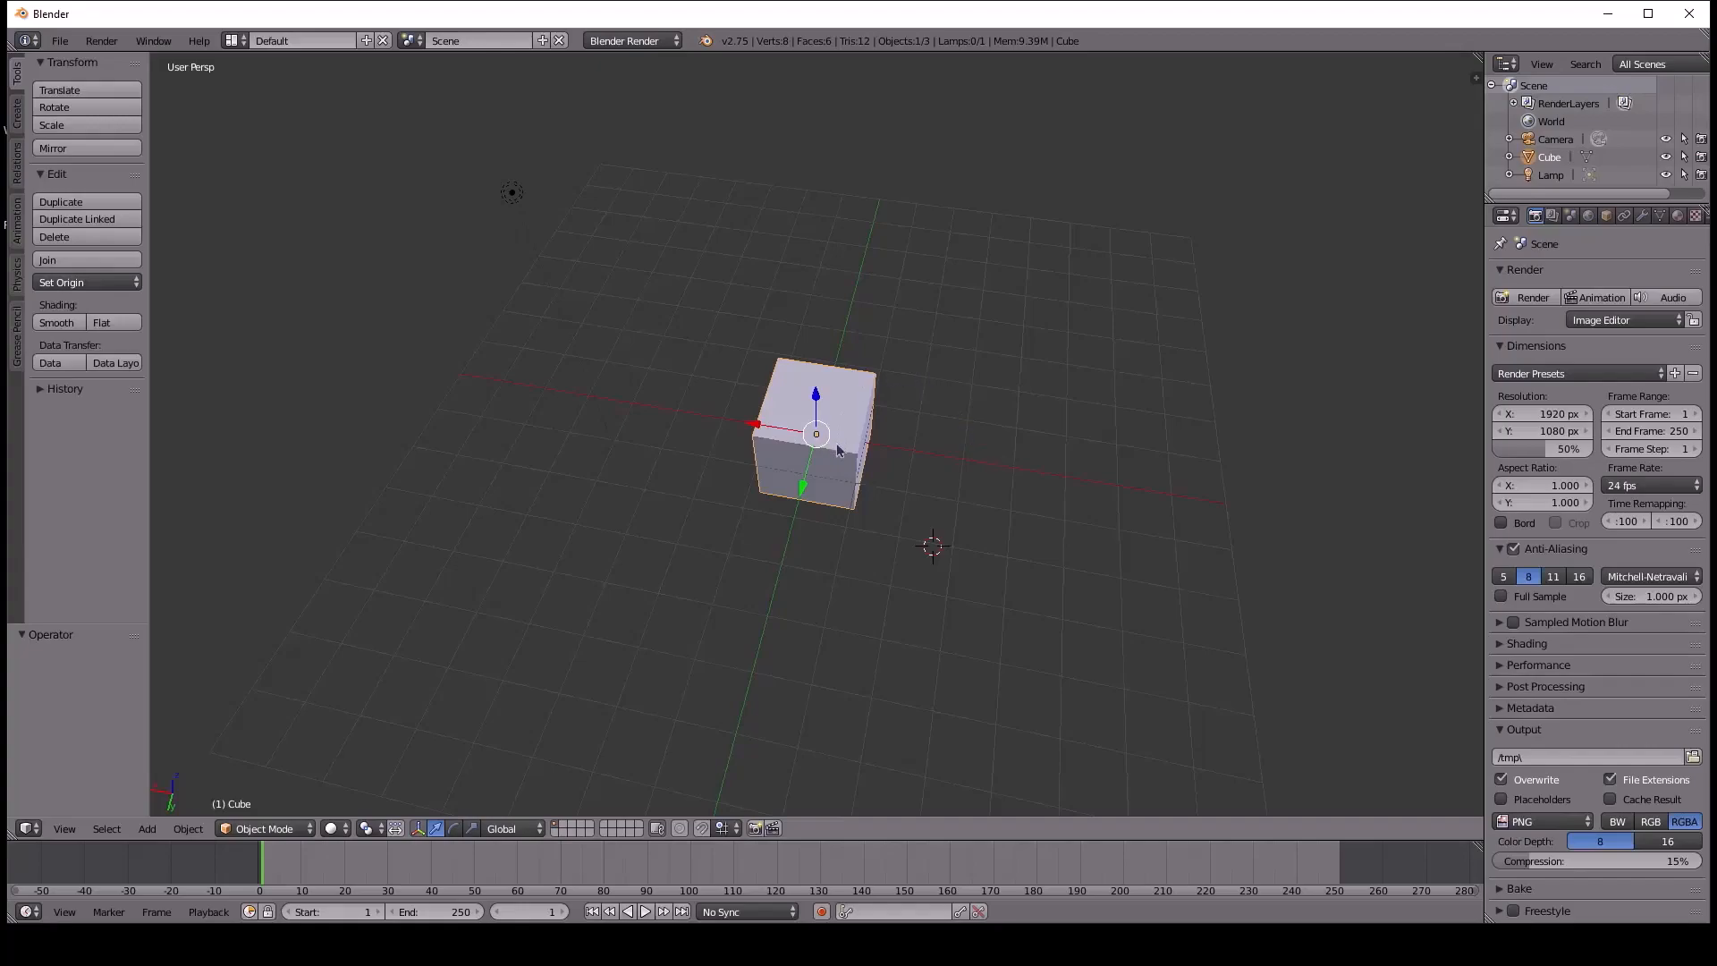
pyautogui.moveTo(834, 450); pyautogui.dragTo(889, 468, button='middle')
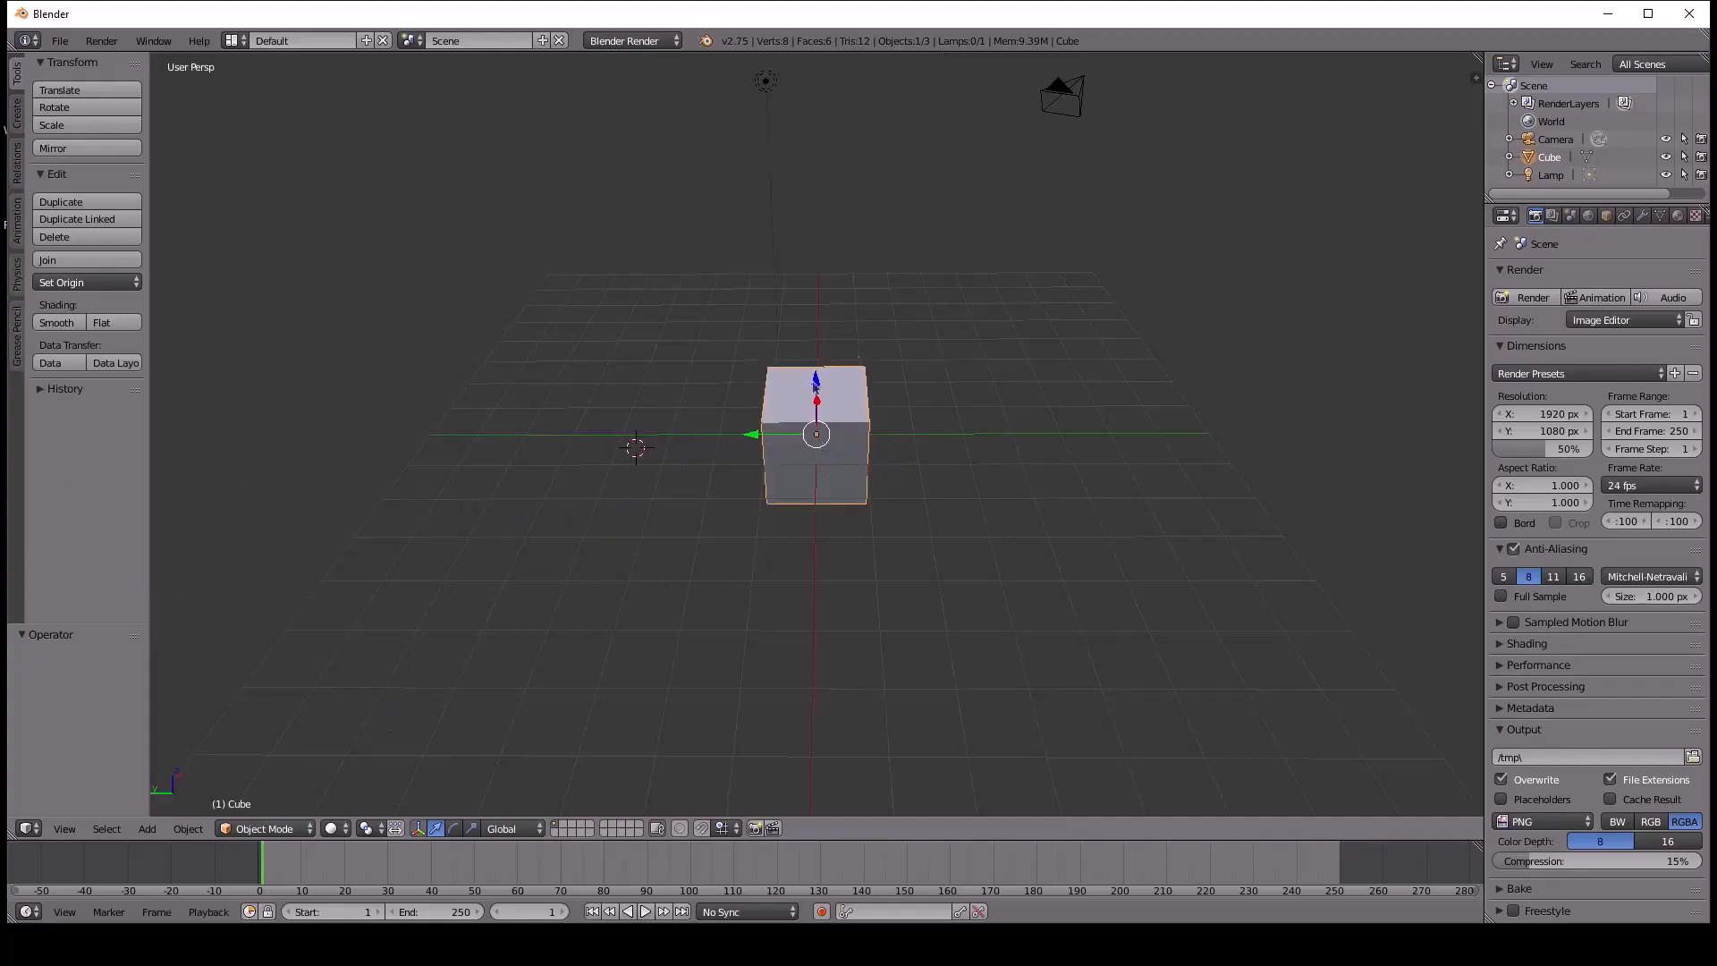
pyautogui.moveTo(817, 366); pyautogui.dragTo(916, 399, button='middle')
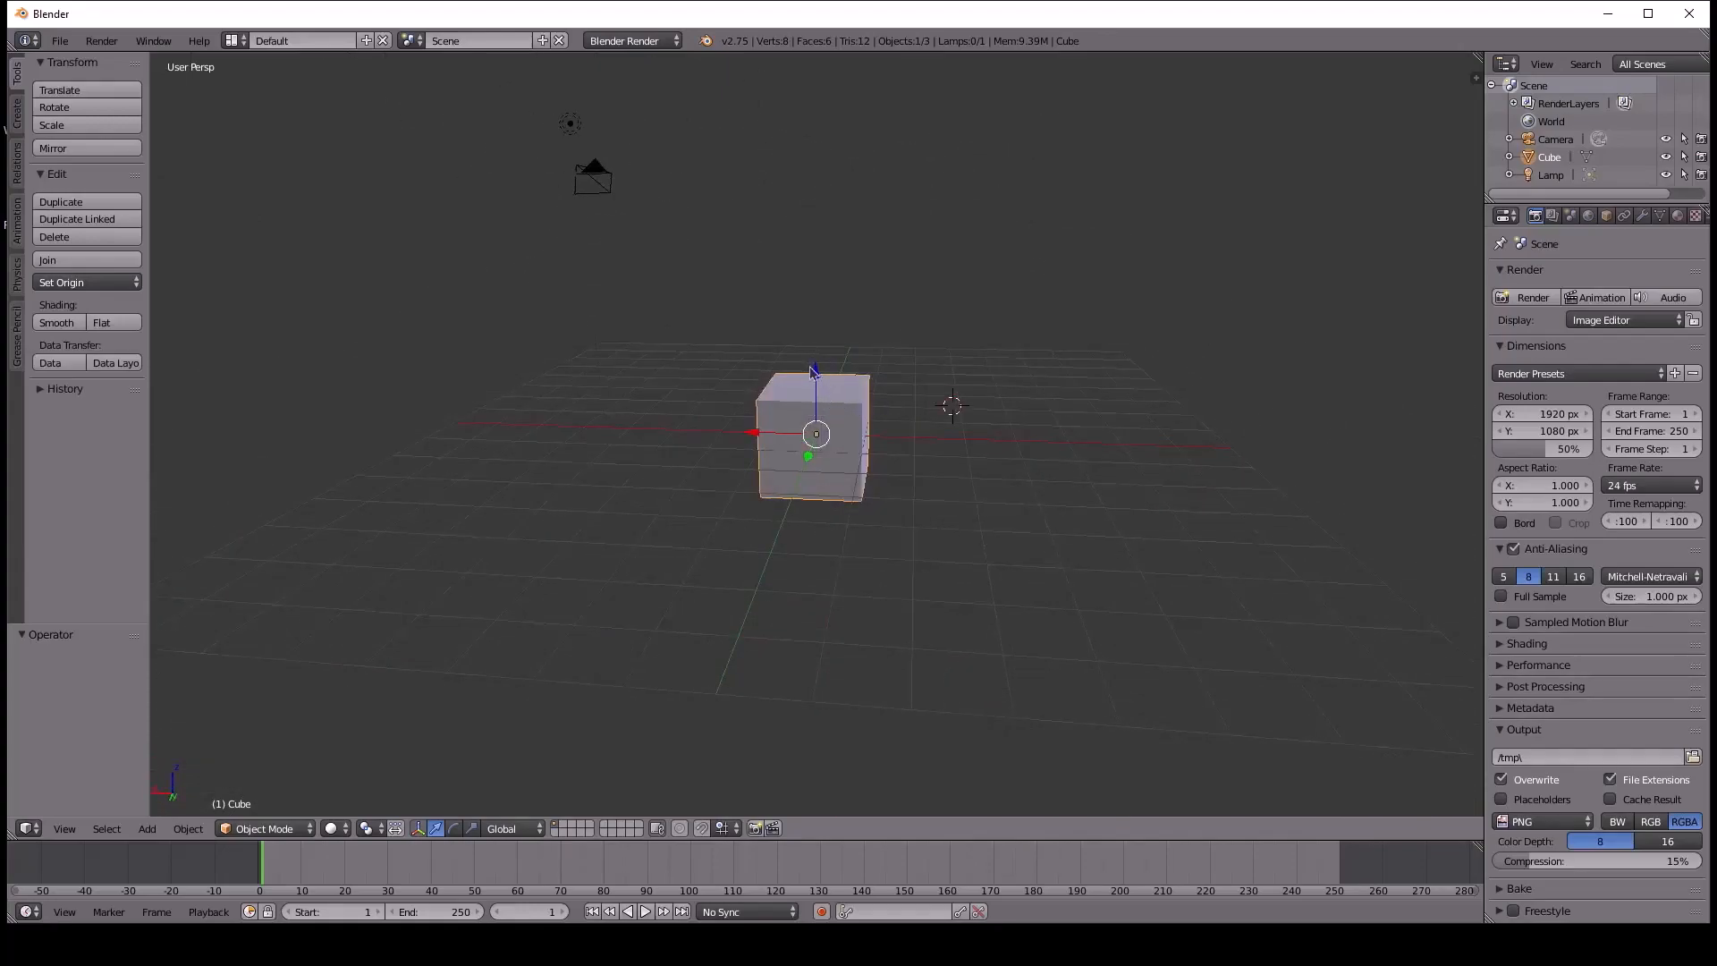
pyautogui.moveTo(817, 371); pyautogui.dragTo(788, 426)
pyautogui.moveTo(841, 434); pyautogui.dragTo(854, 448, button='middle')
pyautogui.moveTo(787, 421); pyautogui.dragTo(747, 418)
pyautogui.moveTo(906, 464); pyautogui.dragTo(840, 438, button='middle')
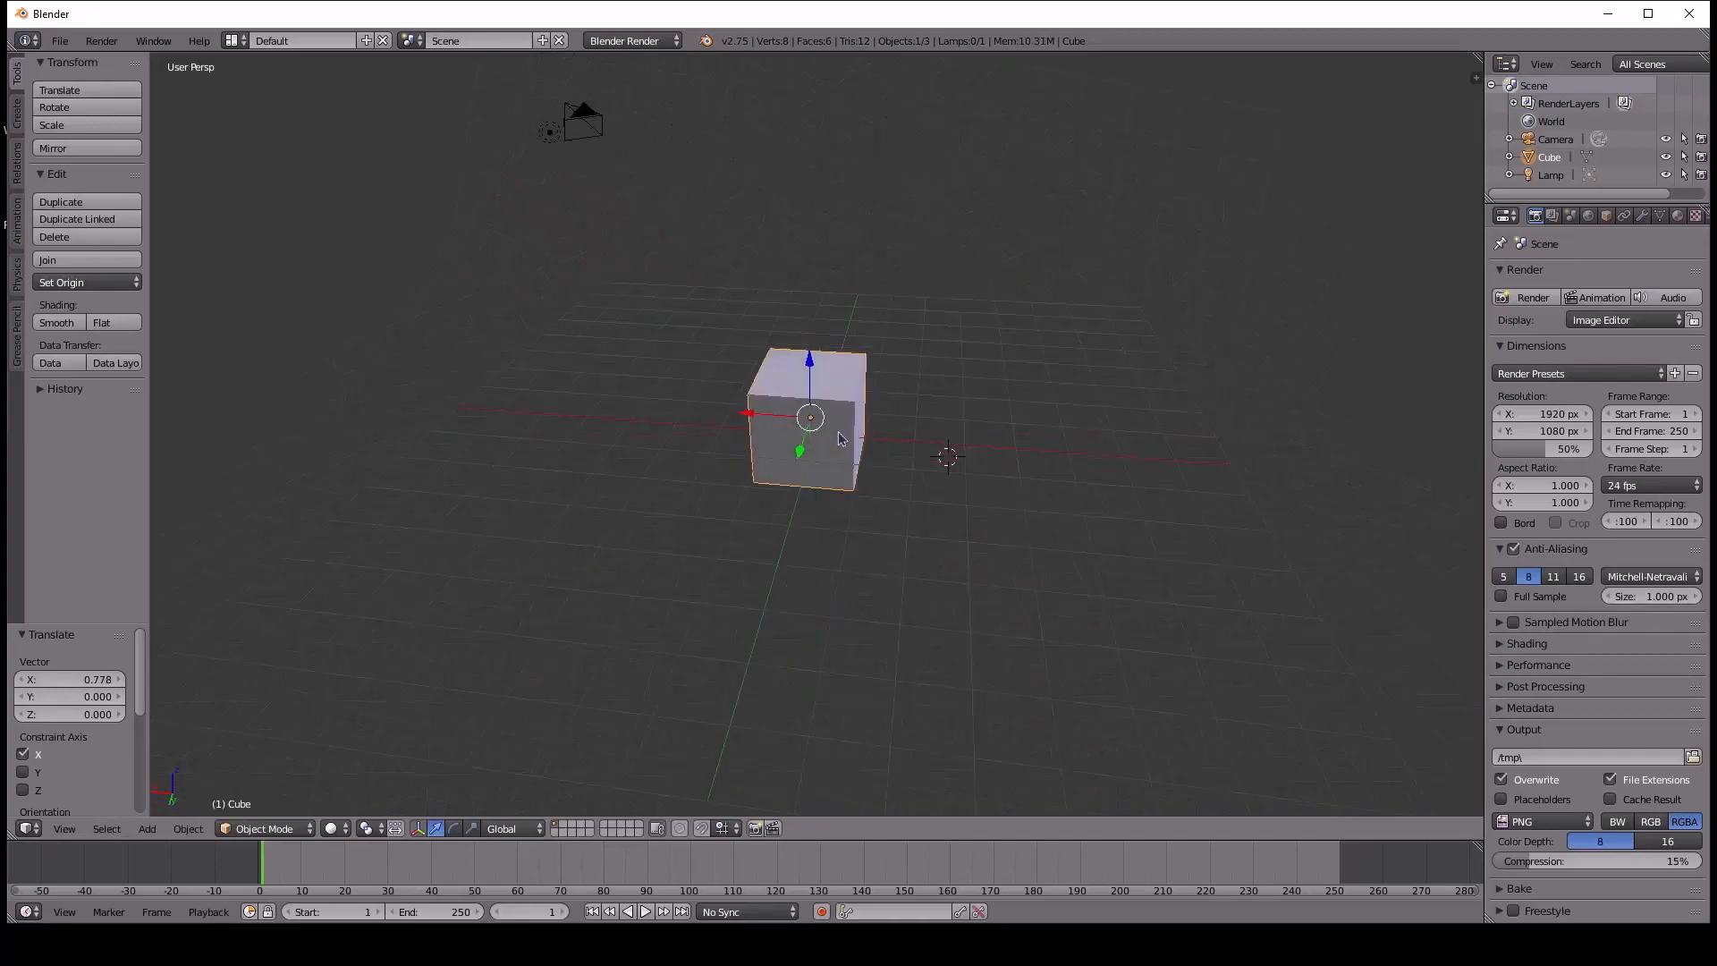
# Scale the cube by about 2.85 along the X axis and about 3.545 along the Y axis.
pyautogui.press('s')
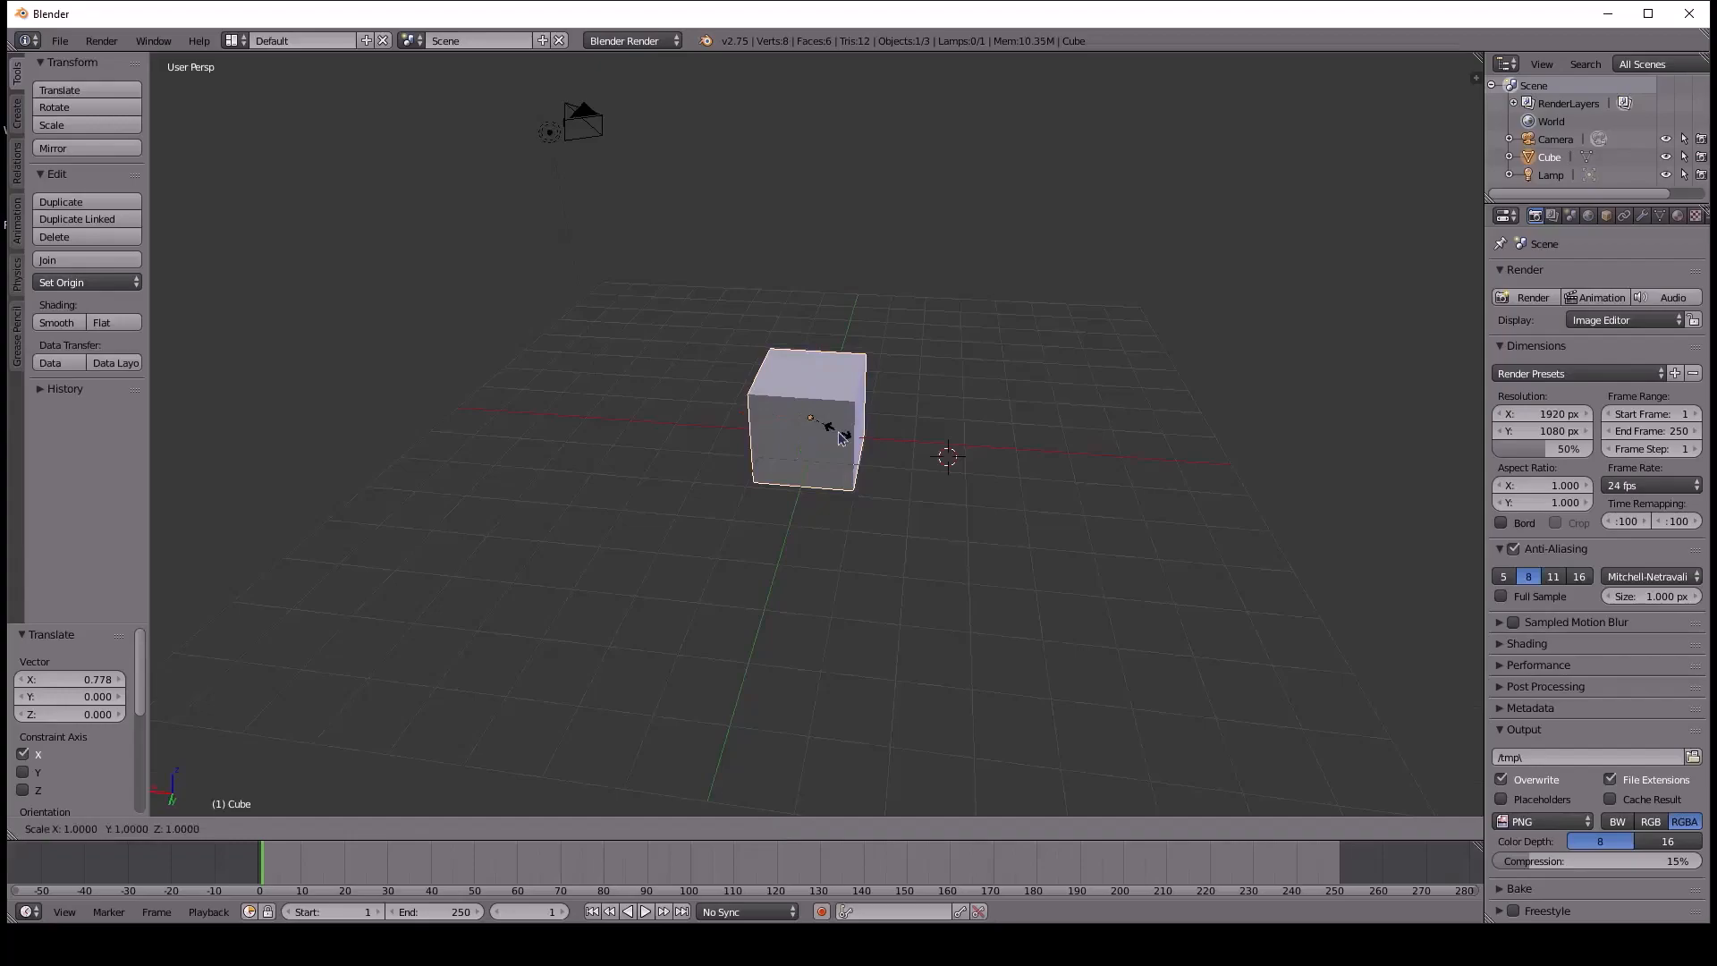
pyautogui.press('x')
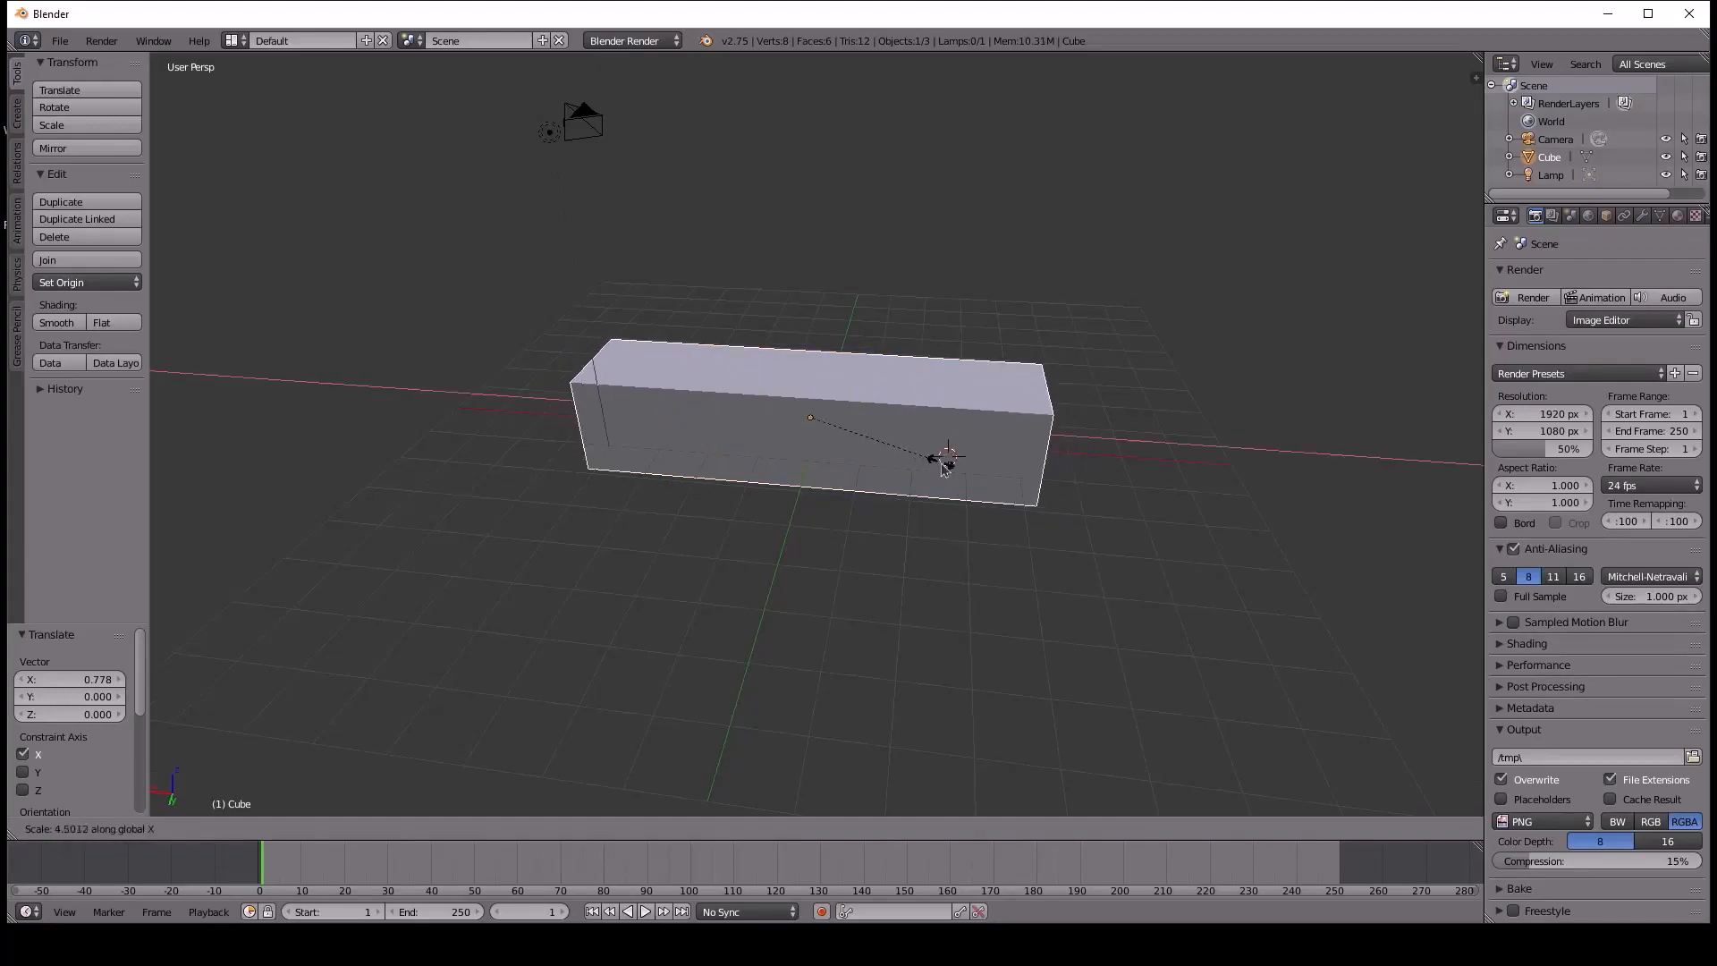
pyautogui.click(888, 468)
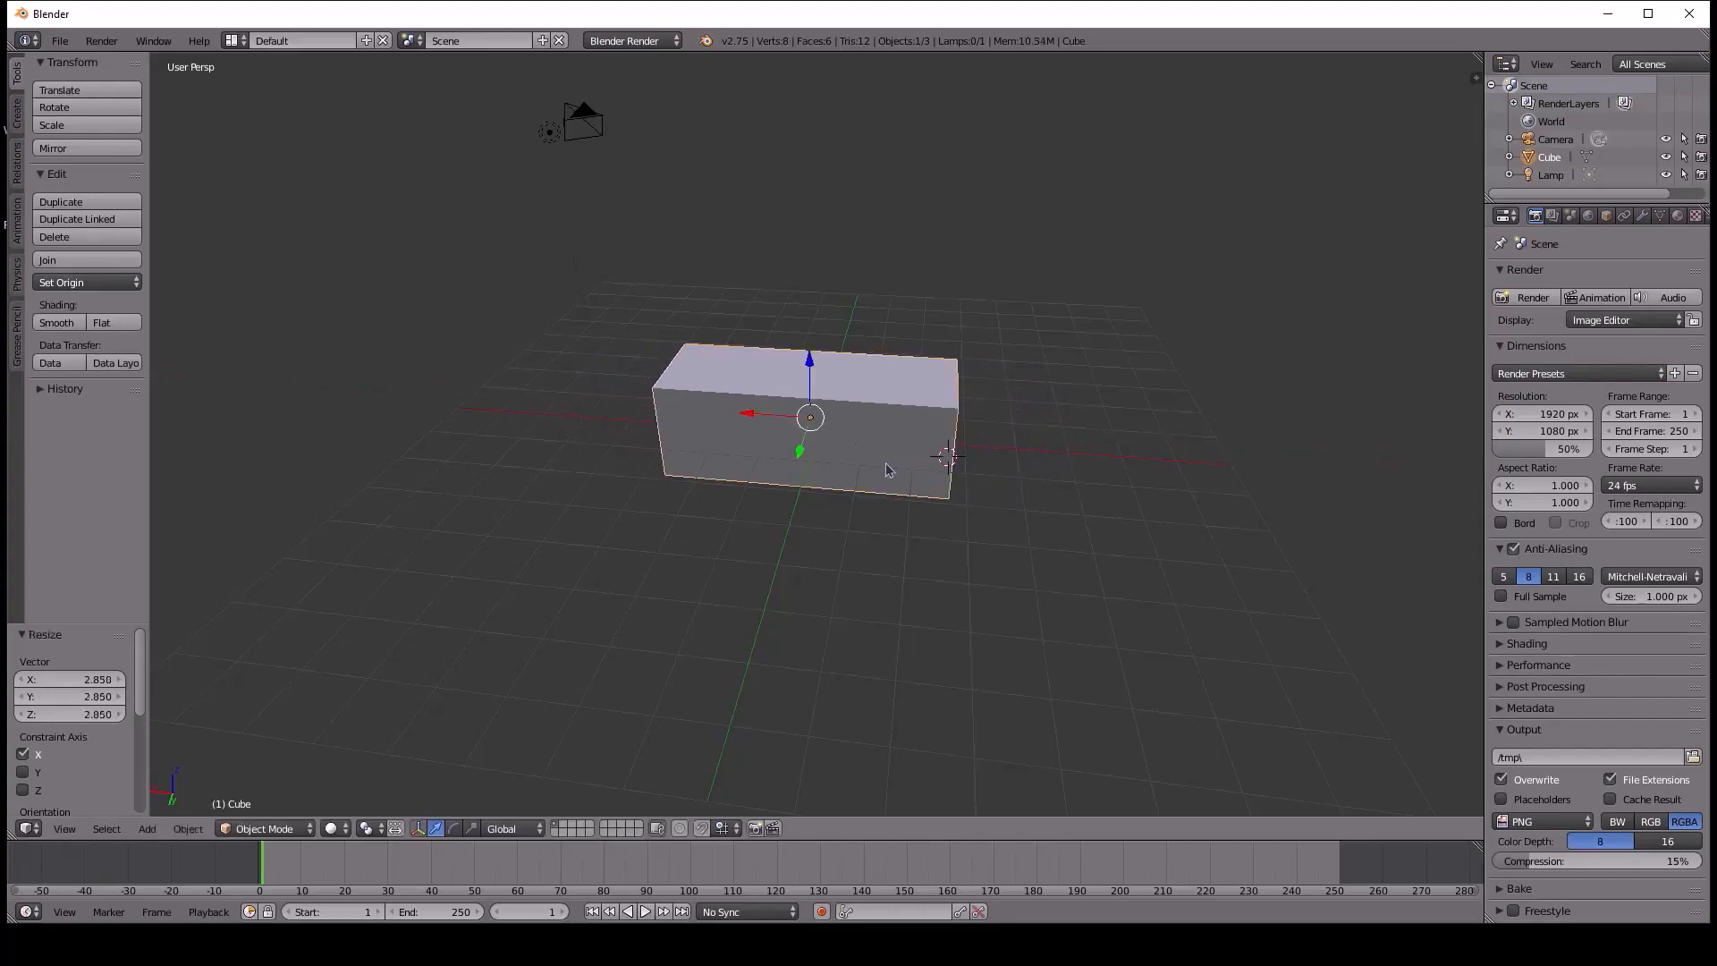
pyautogui.press('s')
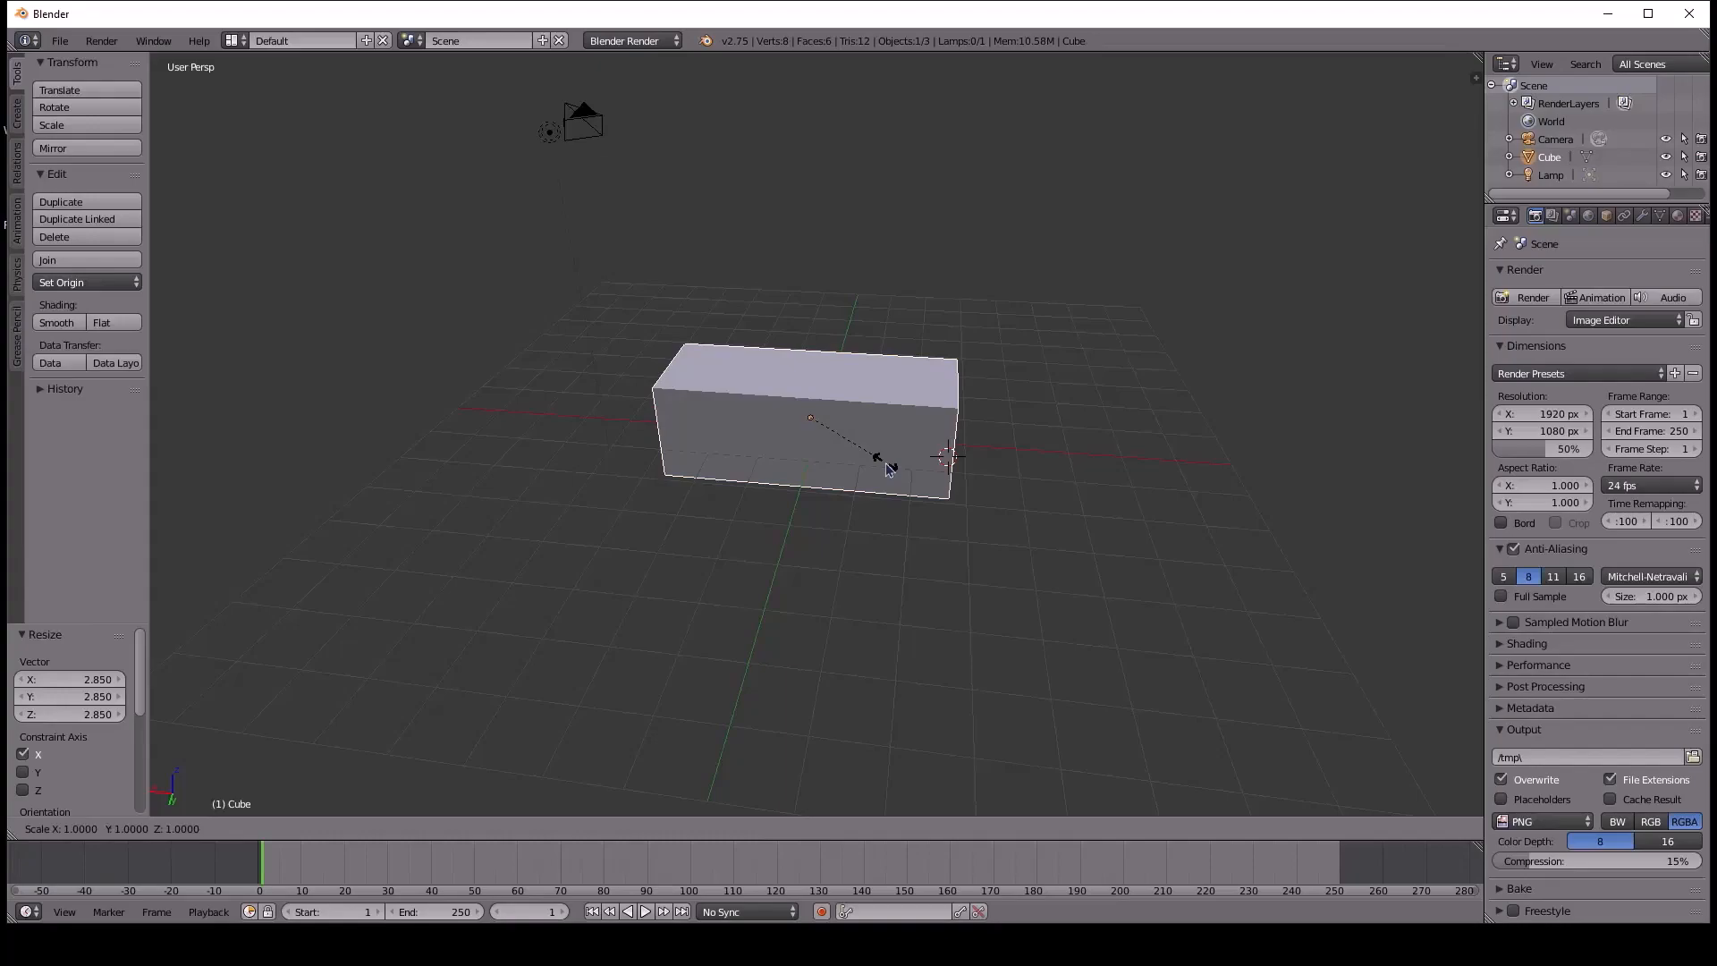
pyautogui.press('y')
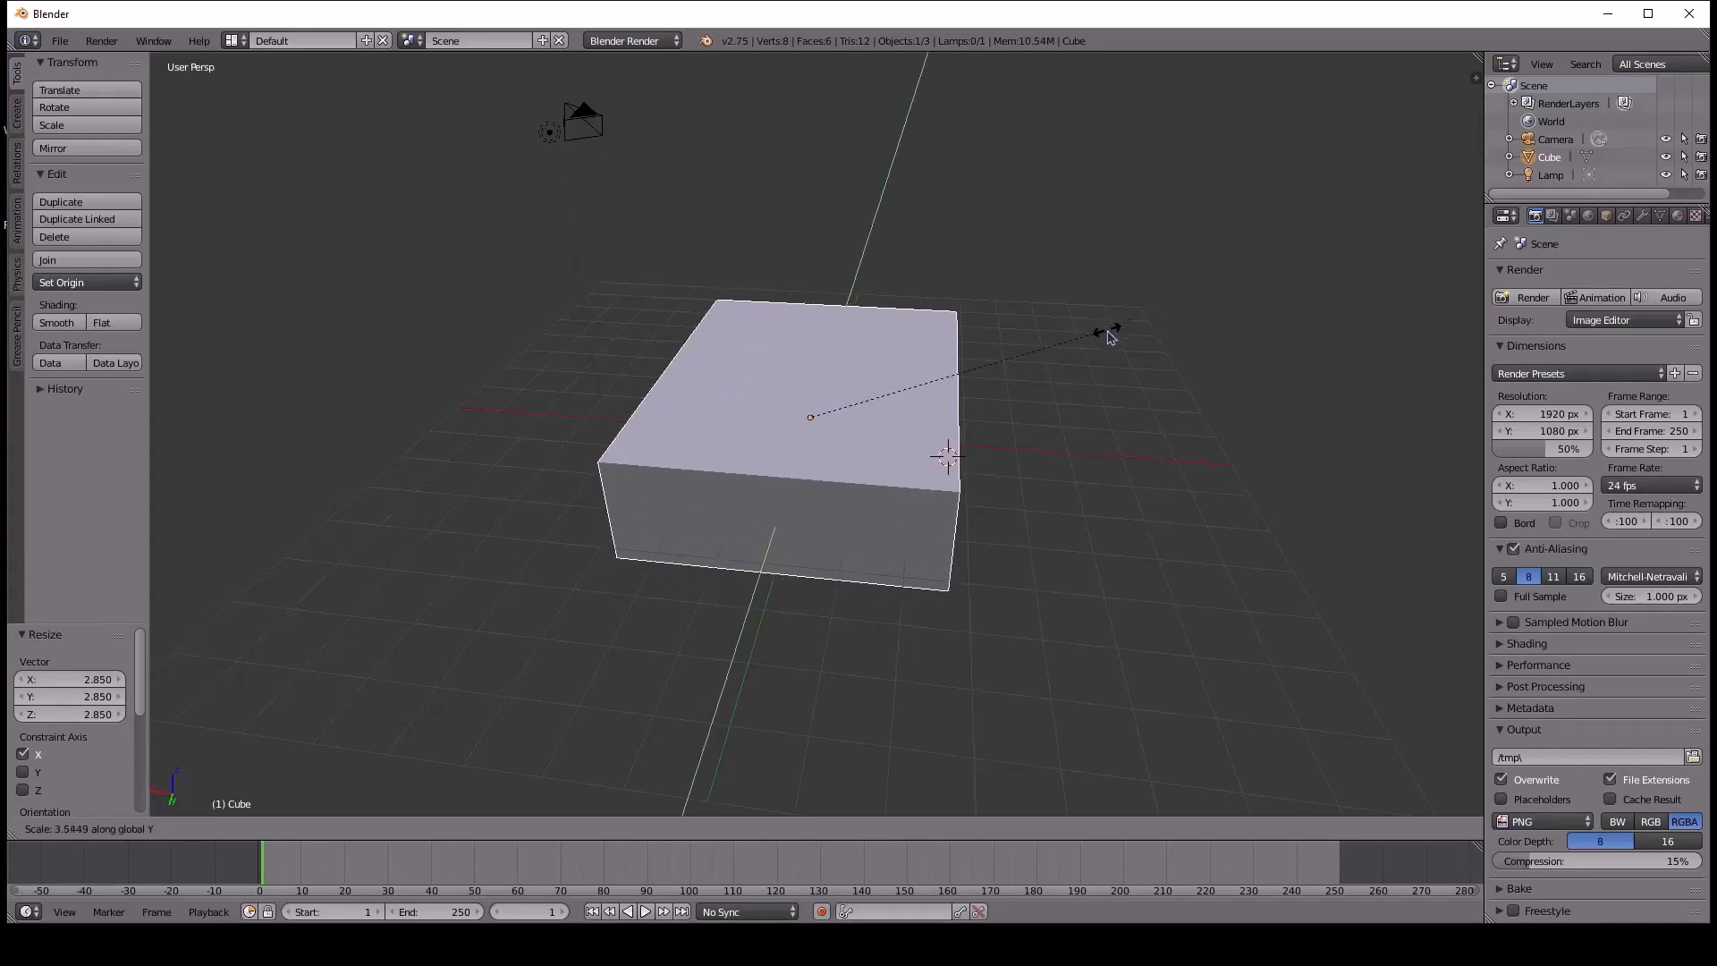
pyautogui.click(1081, 345)
# Flatten the block into a thin slab by scaling it about -0.241 along the Z axis.
pyautogui.moveTo(991, 428); pyautogui.dragTo(827, 498, button='middle')
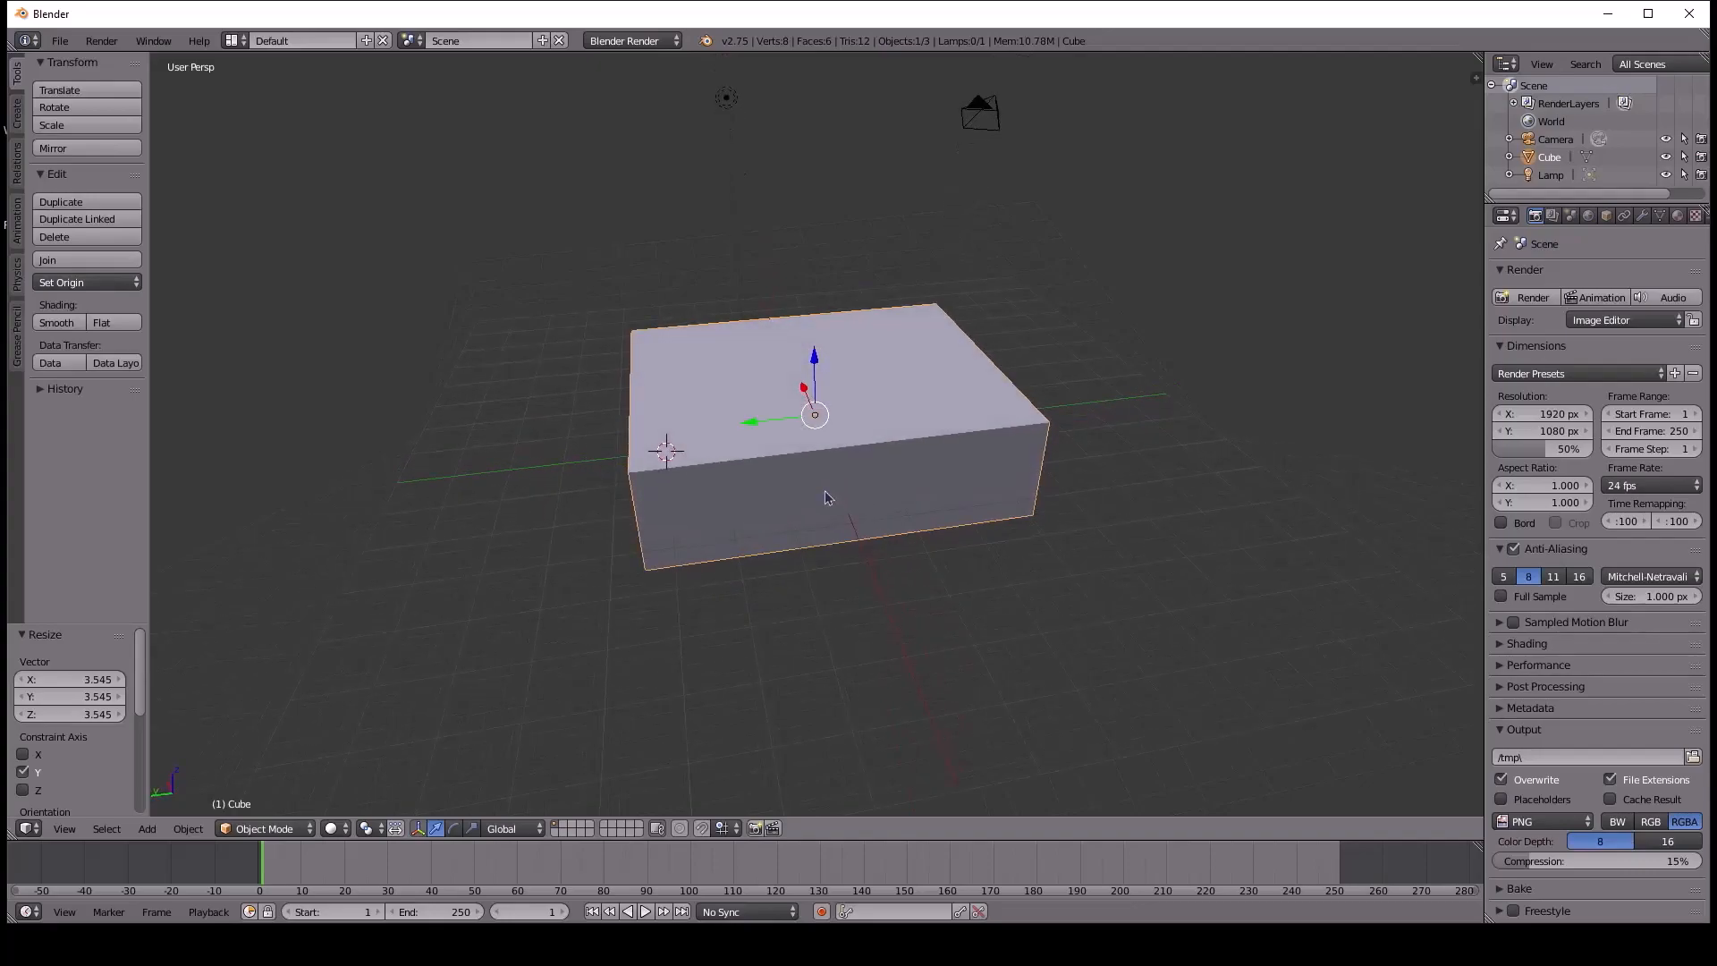
pyautogui.press('s')
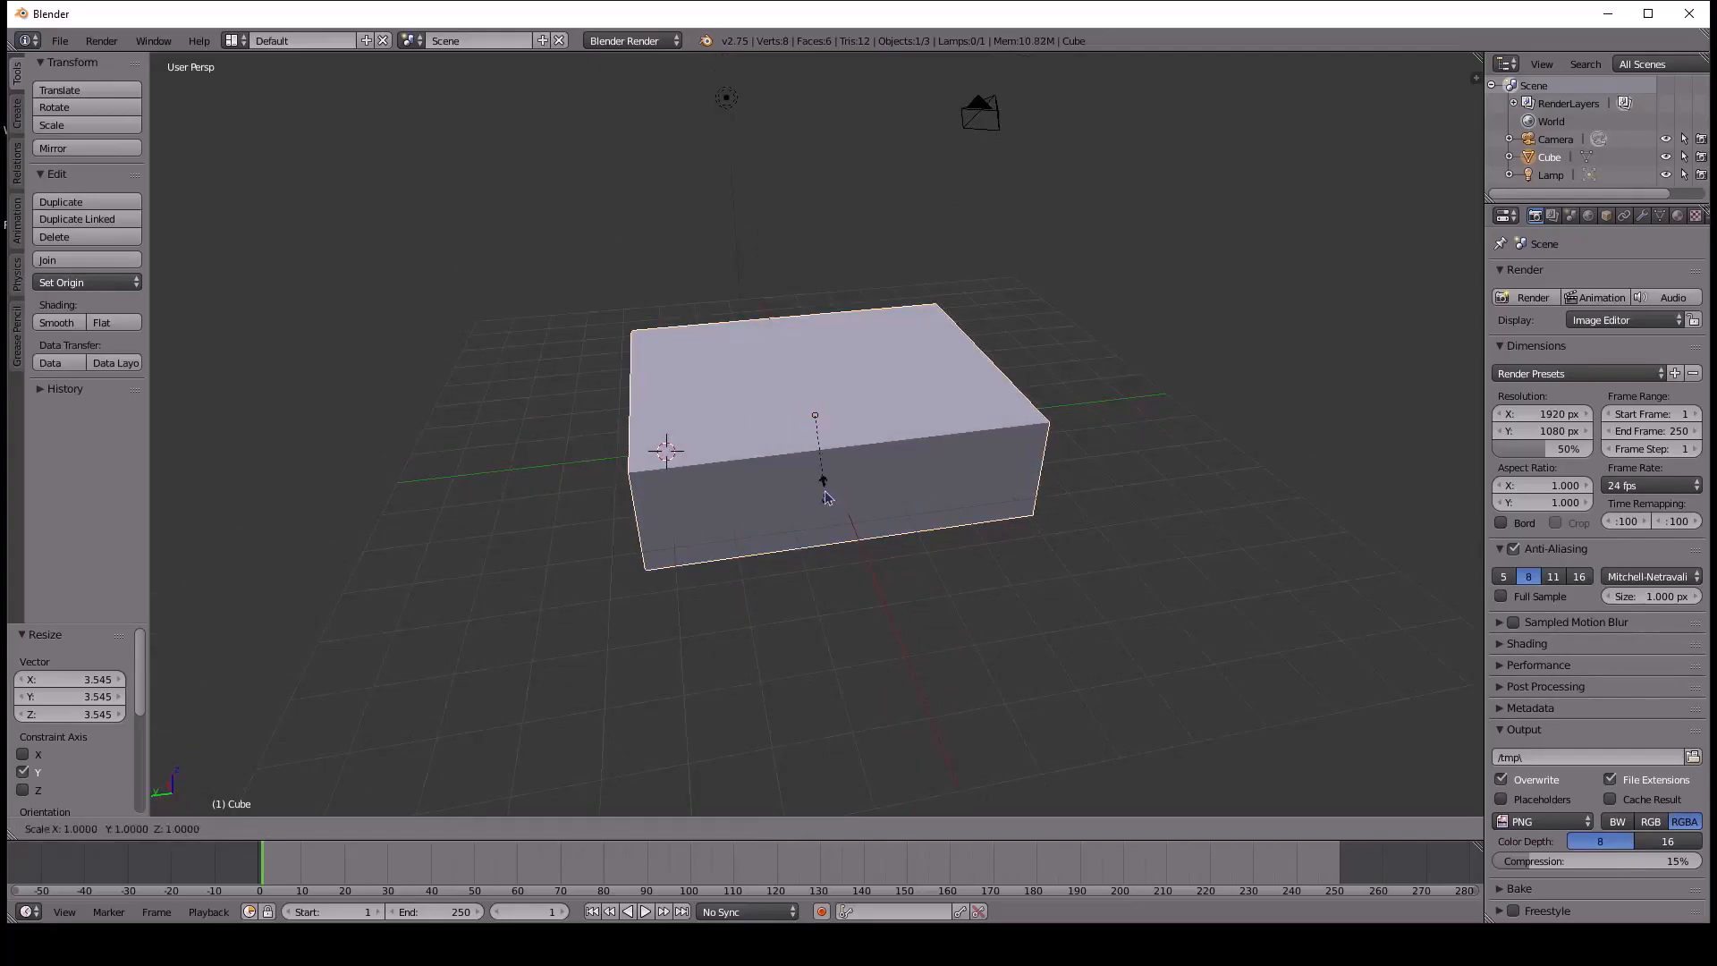
pyautogui.press('z')
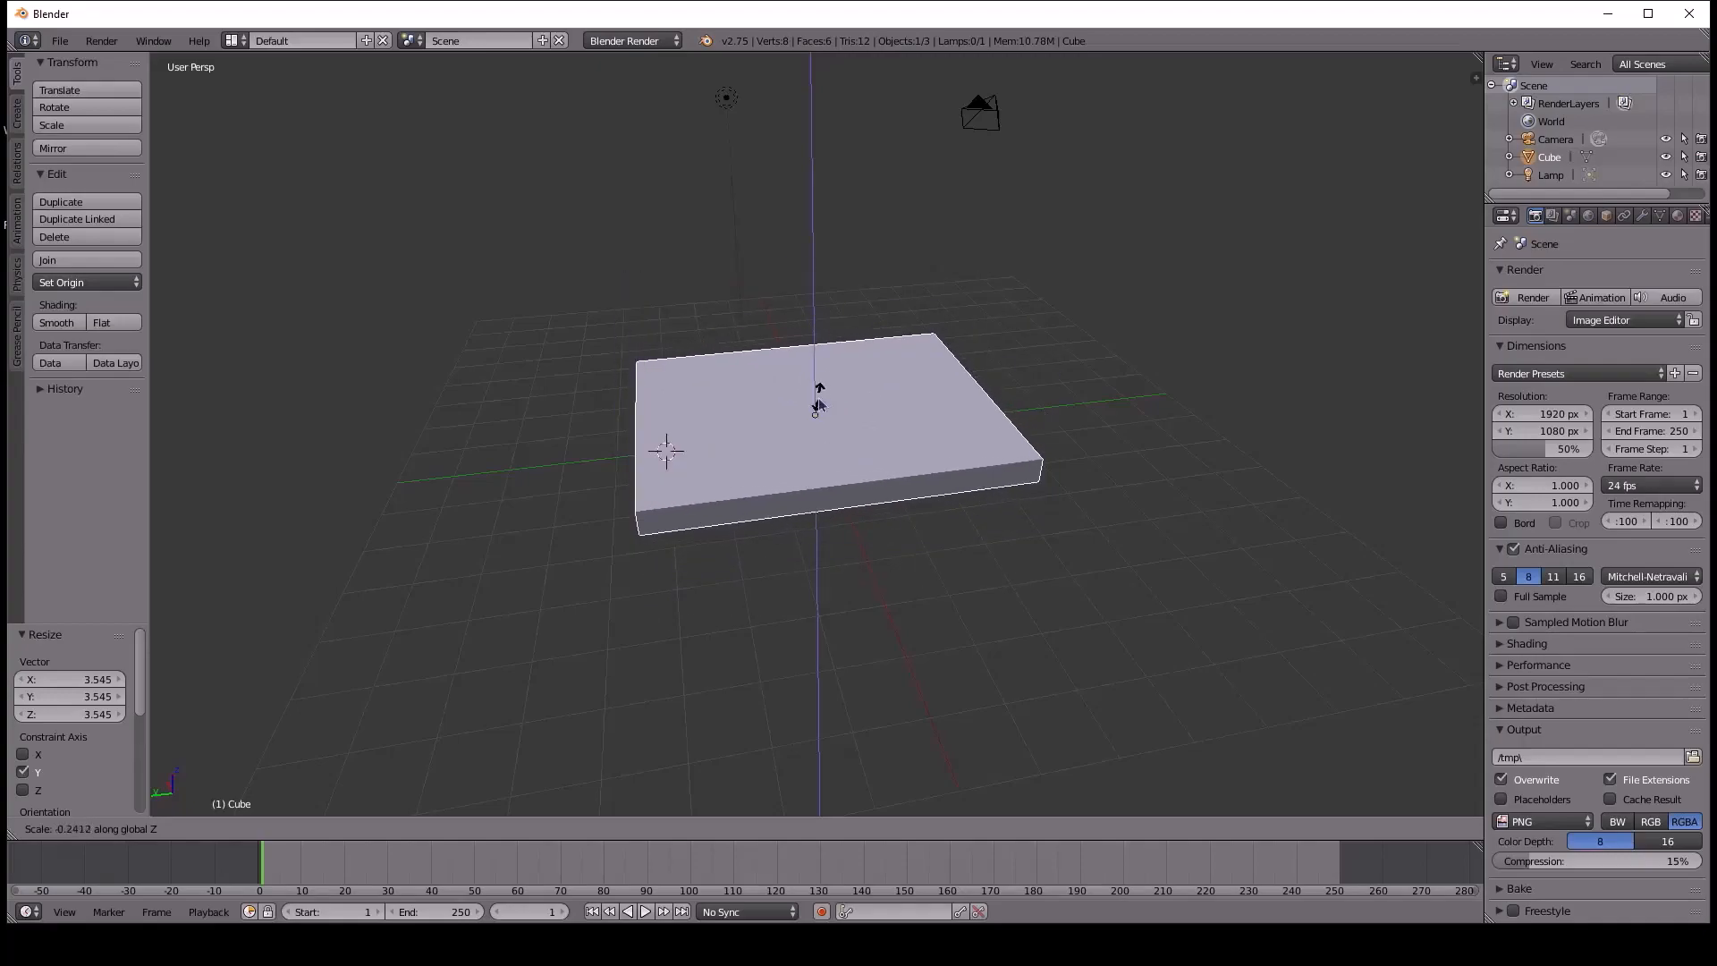
pyautogui.click(846, 411)
# Switch the viewport to orthographic projection and examine the slab from several sides.
pyautogui.moveTo(846, 411)
pyautogui.mouseDown(button='middle')
pyautogui.moveTo(1058, 424)
pyautogui.moveTo(913, 358)
pyautogui.moveTo(845, 413)
pyautogui.mouseUp(button='middle')
pyautogui.moveTo(957, 399)
pyautogui.mouseDown(button='middle')
pyautogui.moveTo(948, 483)
pyautogui.moveTo(939, 420)
pyautogui.mouseUp(button='middle')
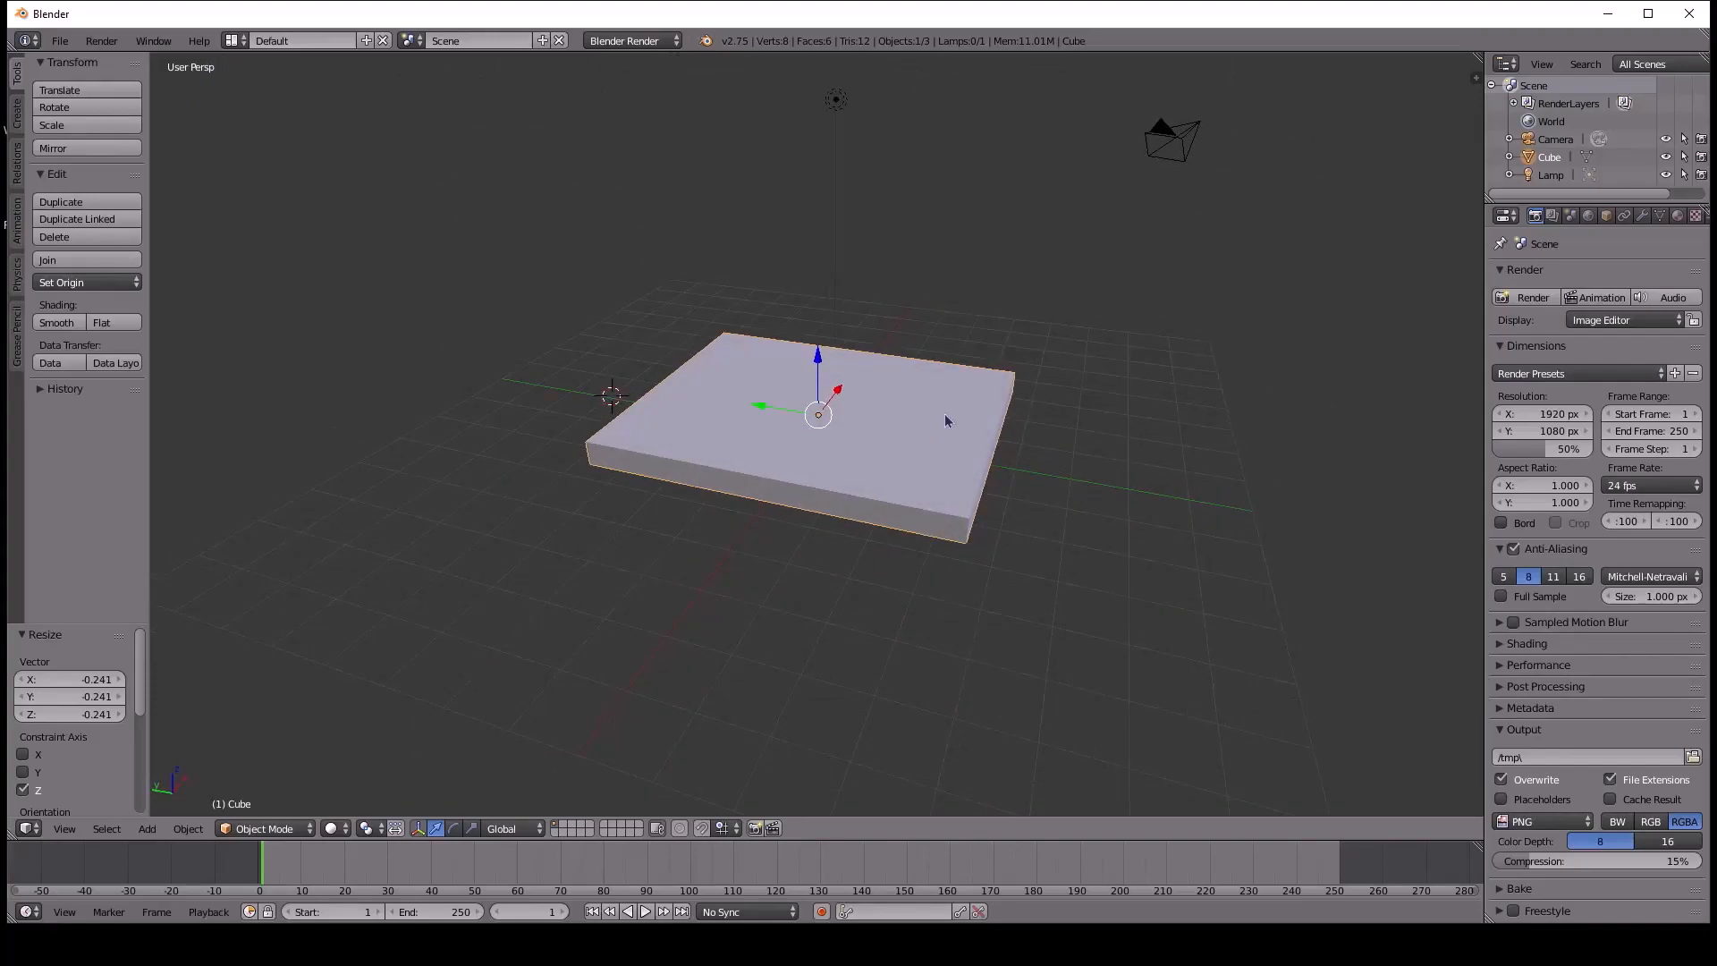
pyautogui.press('KP_5')
pyautogui.moveTo(848, 484); pyautogui.dragTo(697, 418, button='middle')
pyautogui.moveTo(810, 393); pyautogui.dragTo(854, 474, button='middle')
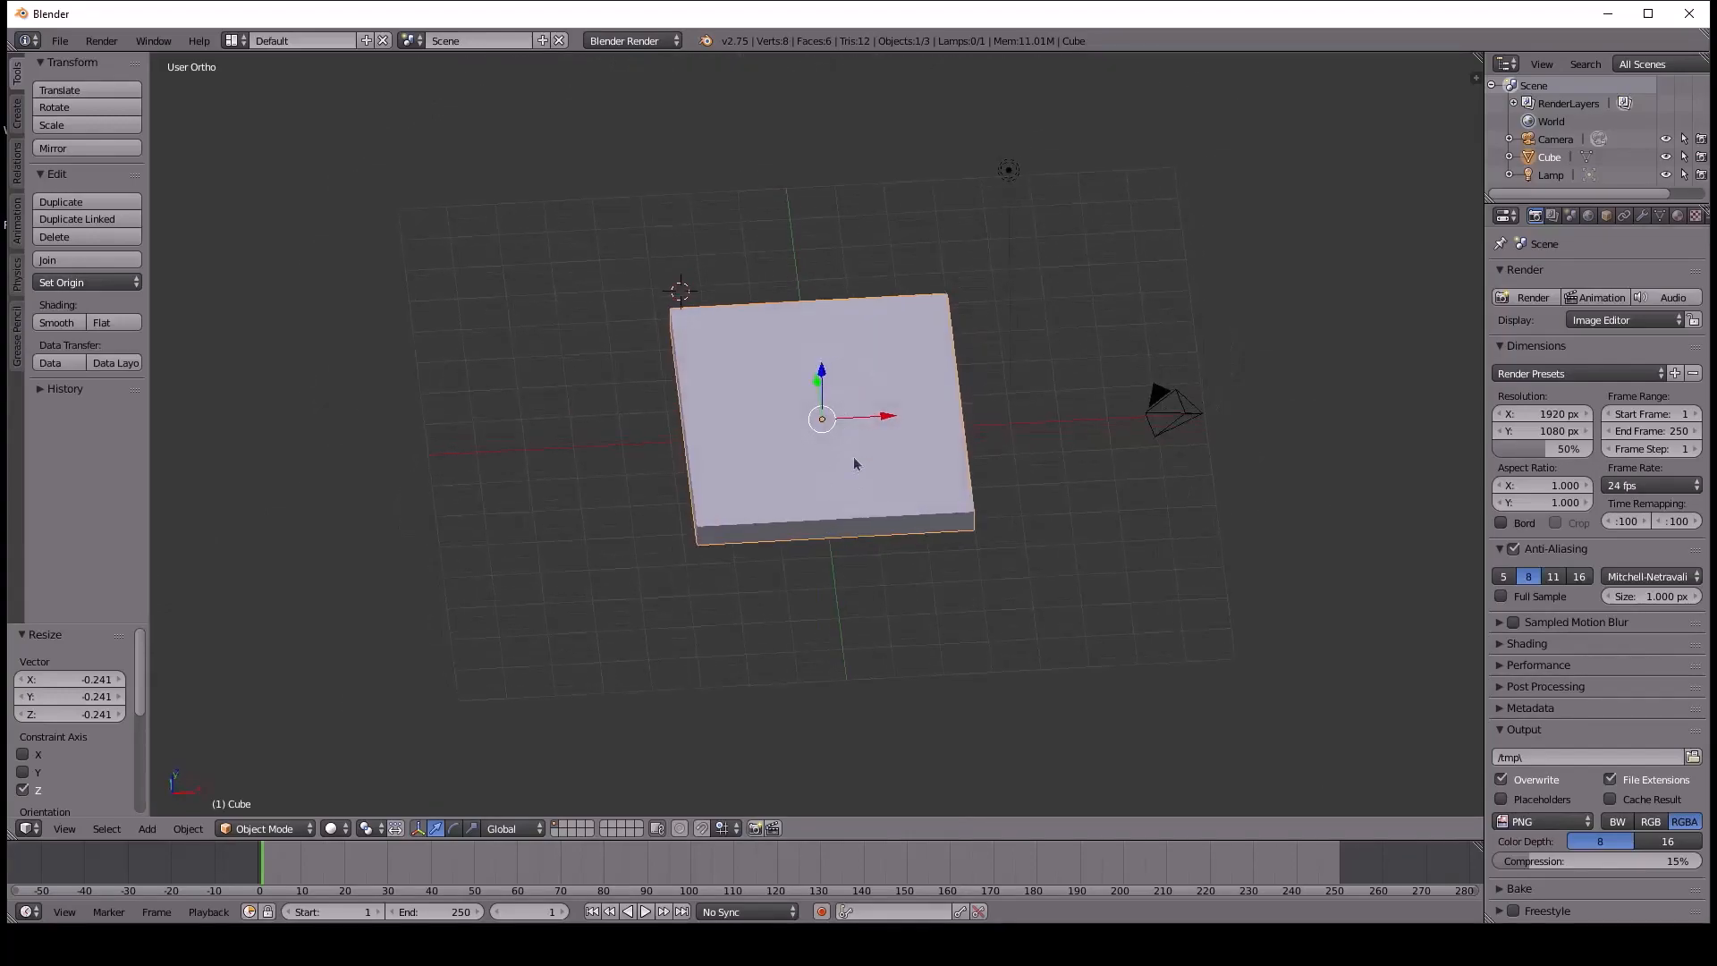
pyautogui.moveTo(821, 300); pyautogui.dragTo(850, 329, button='middle')
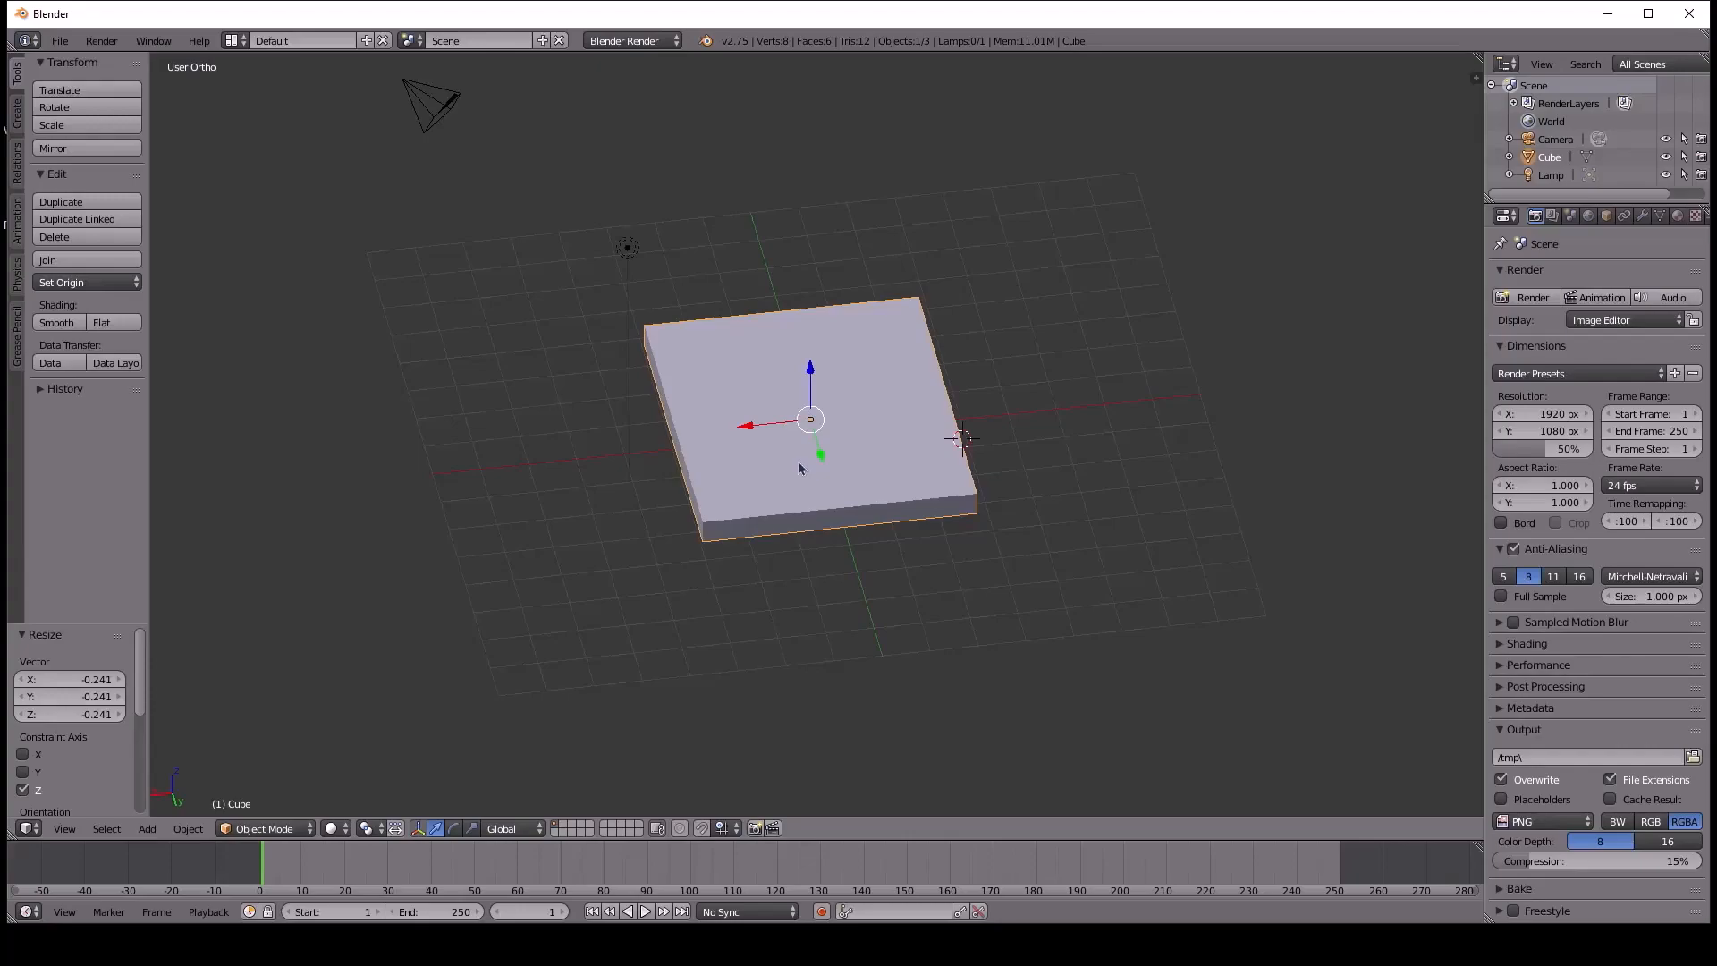
pyautogui.moveTo(807, 446); pyautogui.dragTo(751, 529, button='middle')
# Toggle the viewport projection back and forth, and look up the View Persp/Ortho command.
pyautogui.press('KP_5')
pyautogui.press('KP_5')
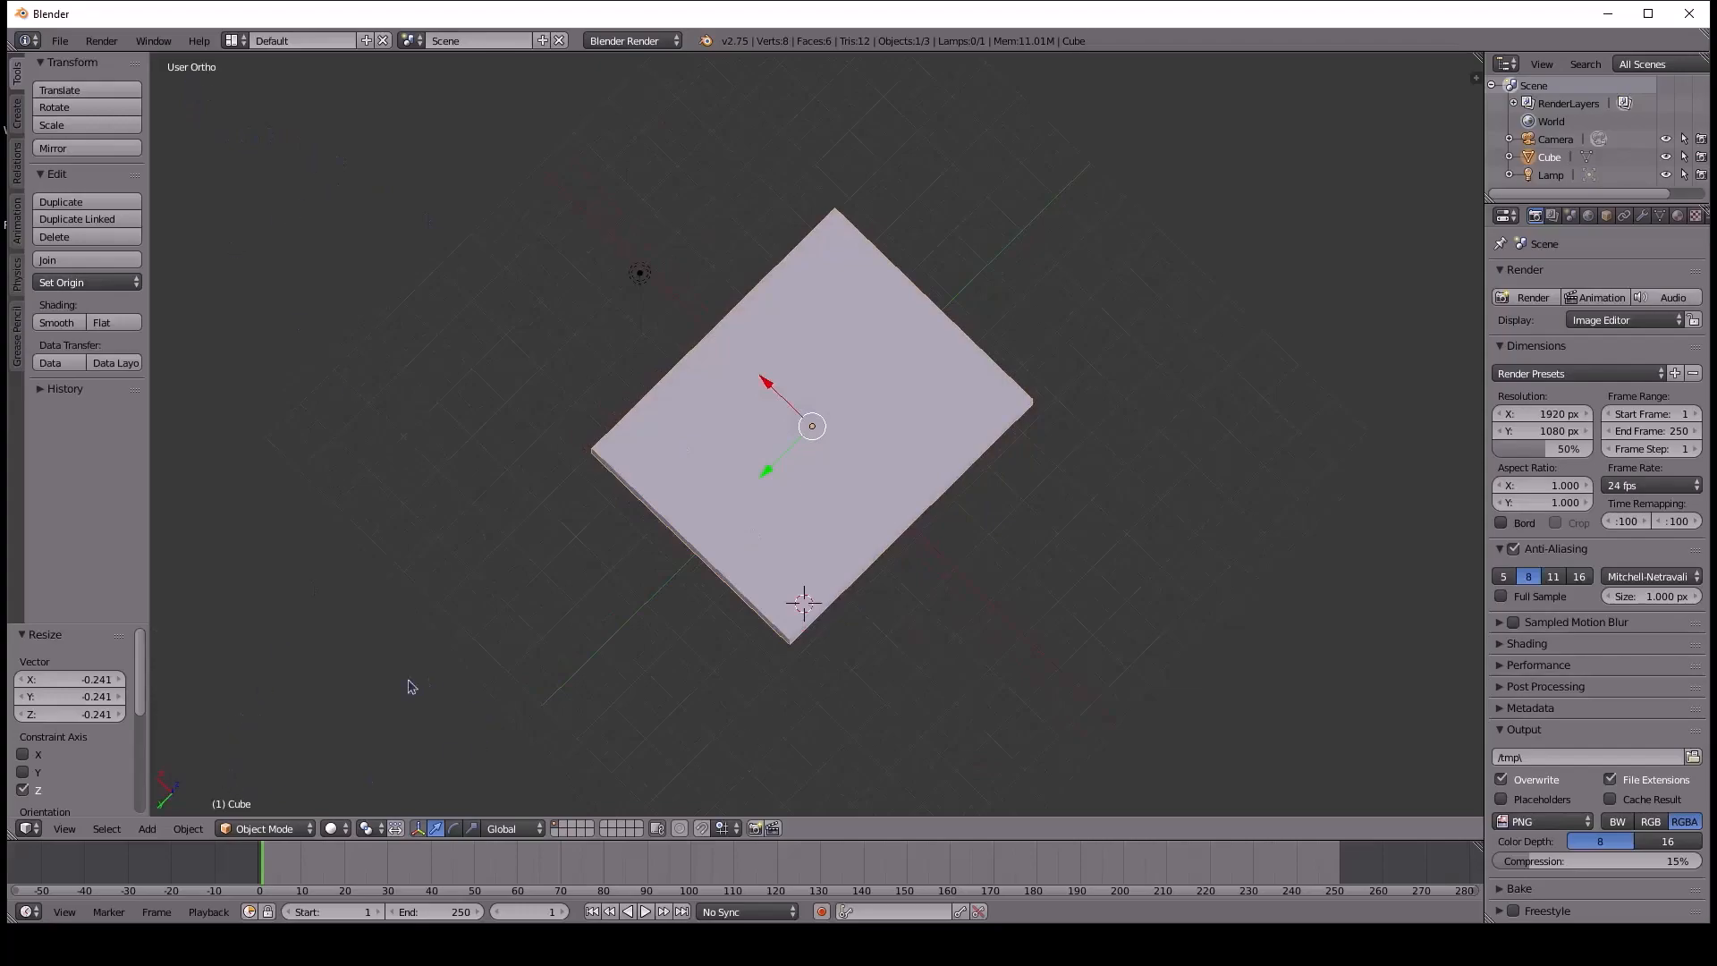
pyautogui.click(63, 829)
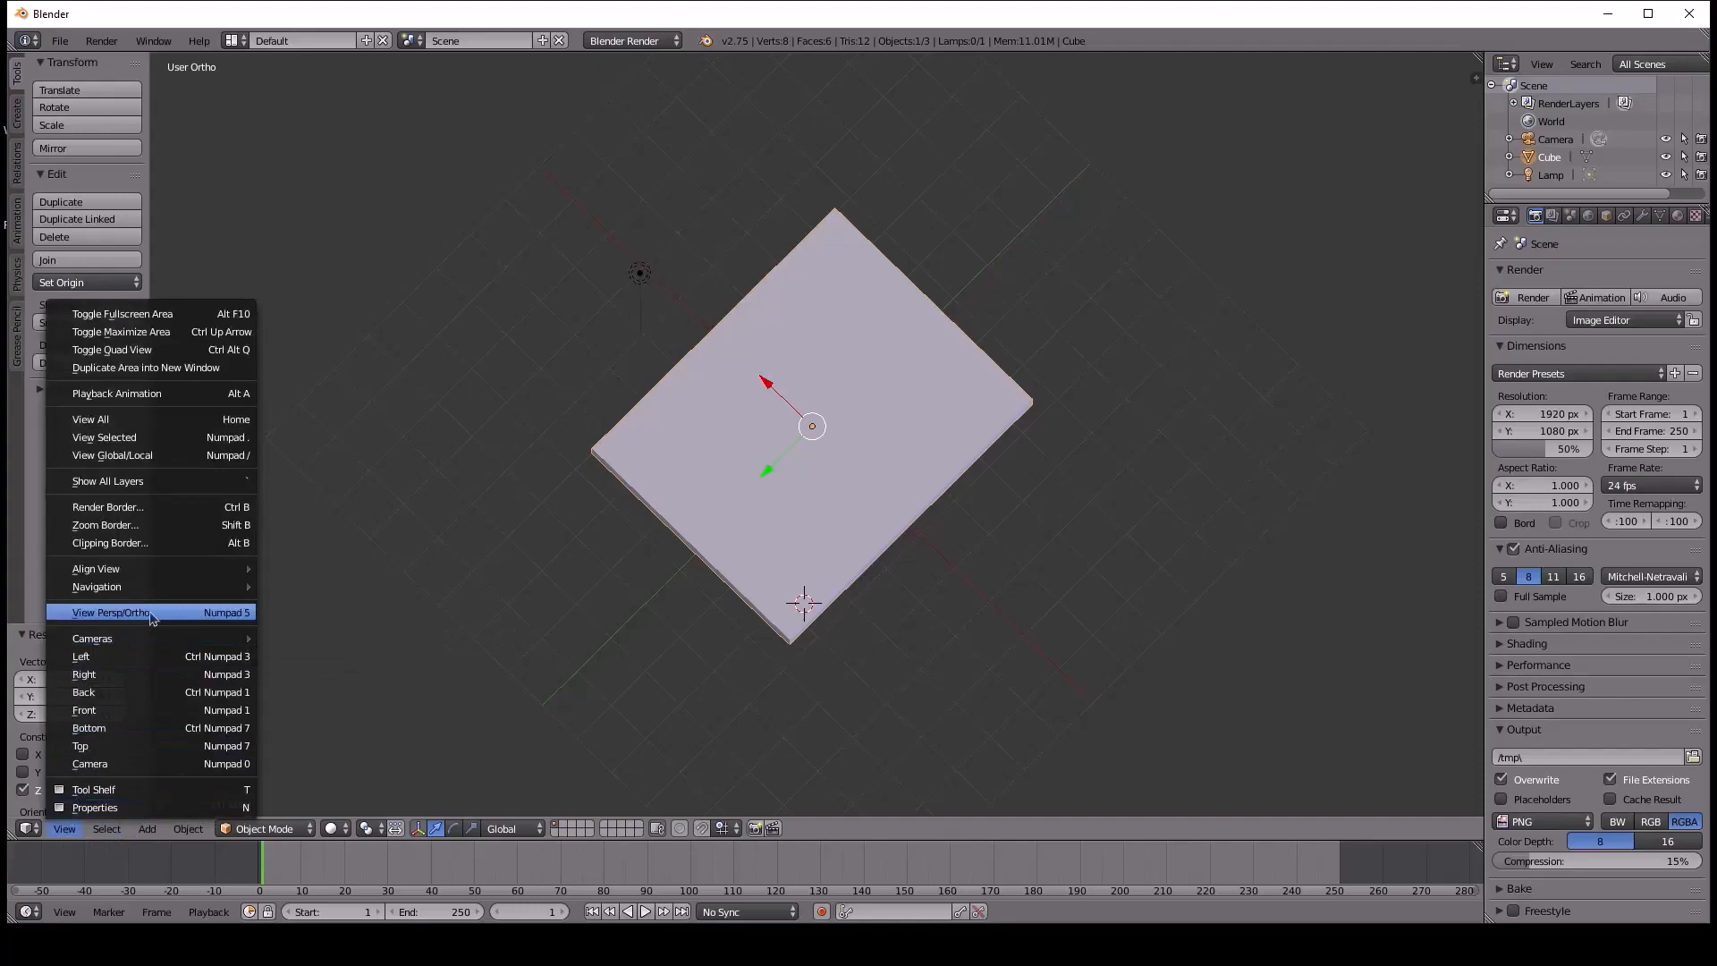
pyautogui.moveTo(874, 433); pyautogui.dragTo(841, 422, button='middle')
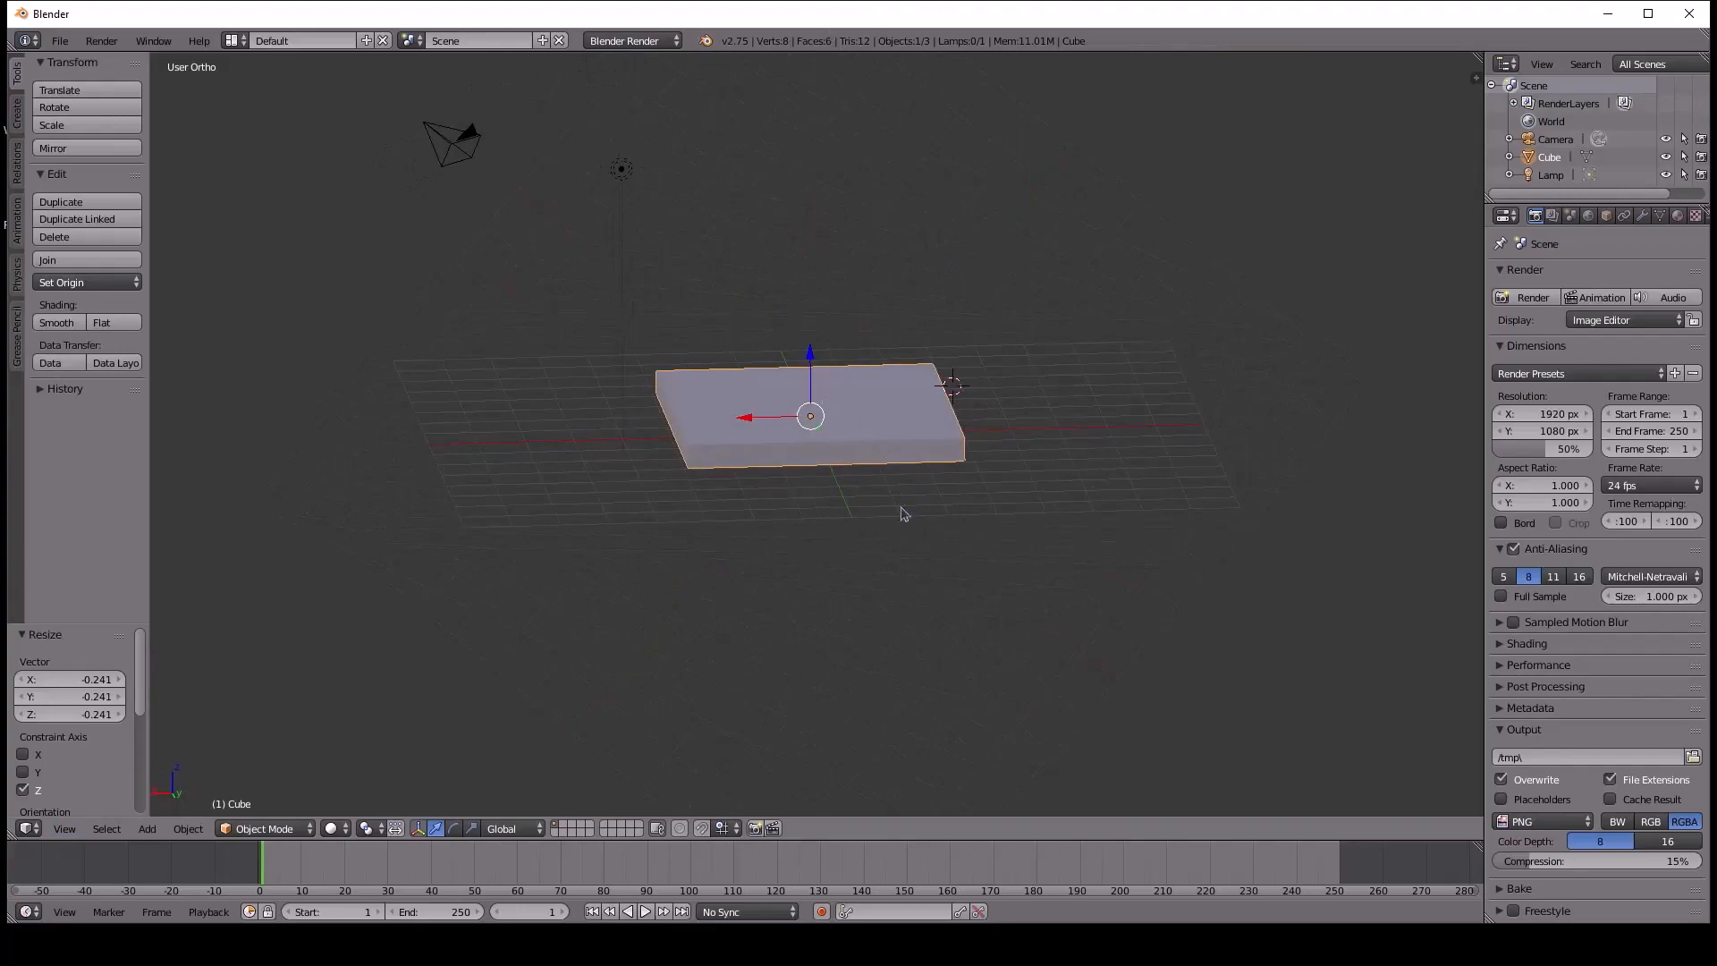
pyautogui.moveTo(785, 459); pyautogui.dragTo(640, 460, button='middle')
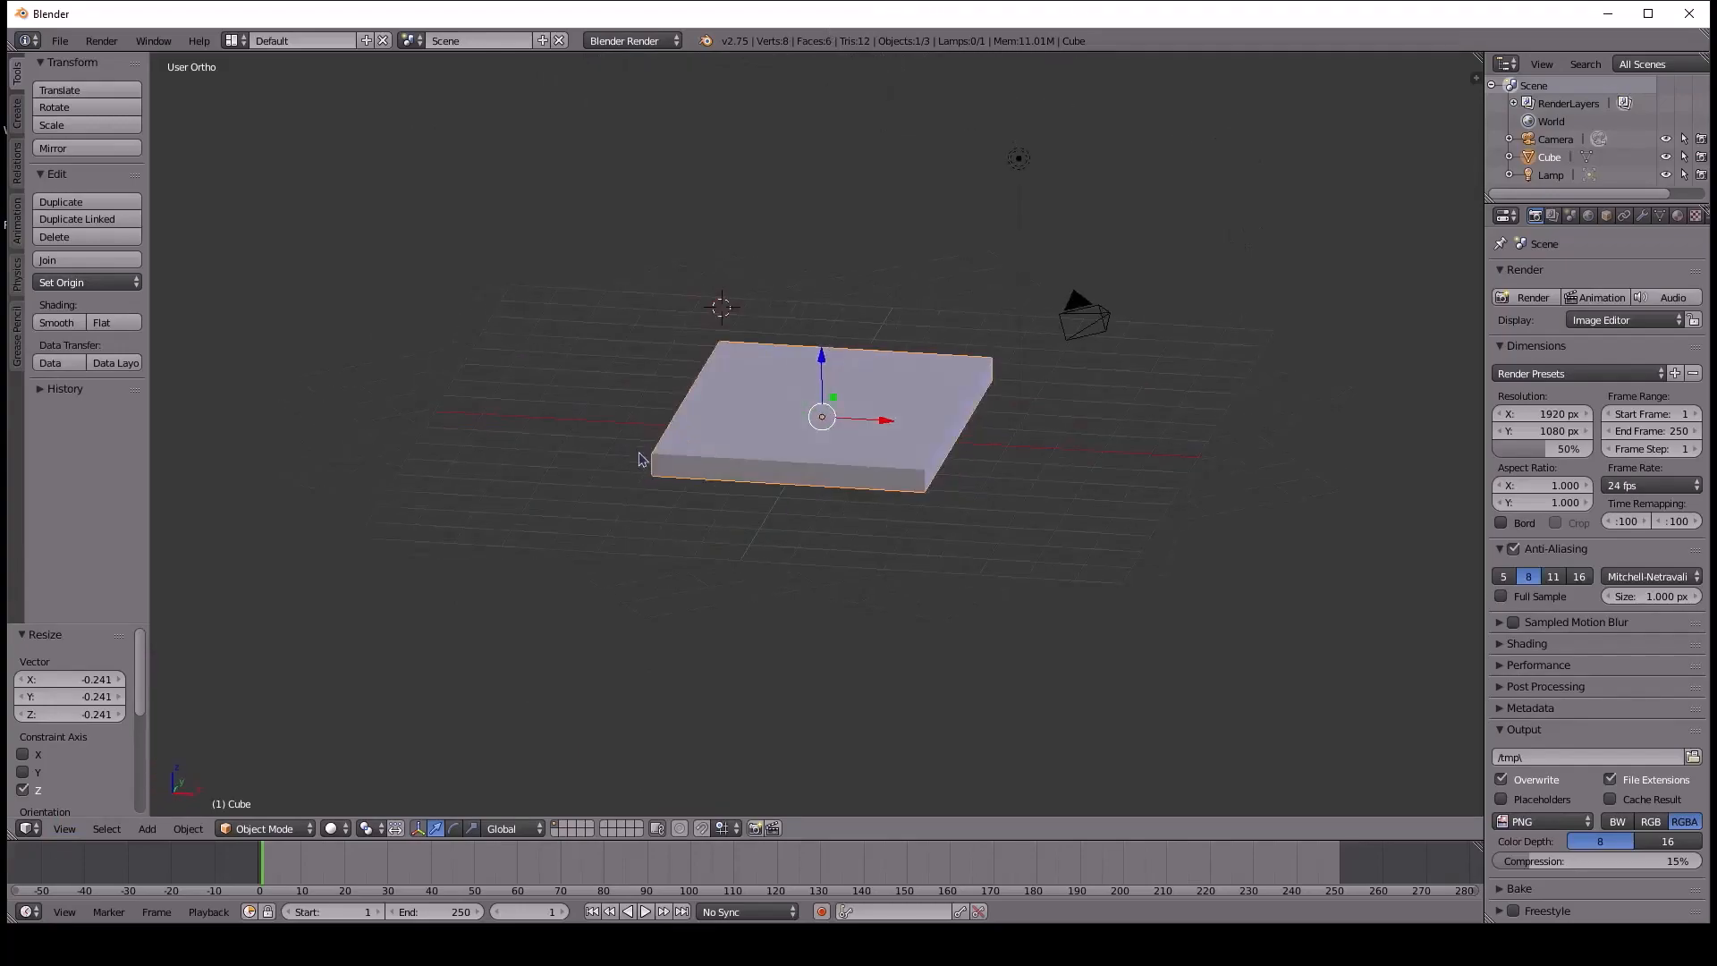
pyautogui.moveTo(818, 459); pyautogui.dragTo(919, 467, button='middle')
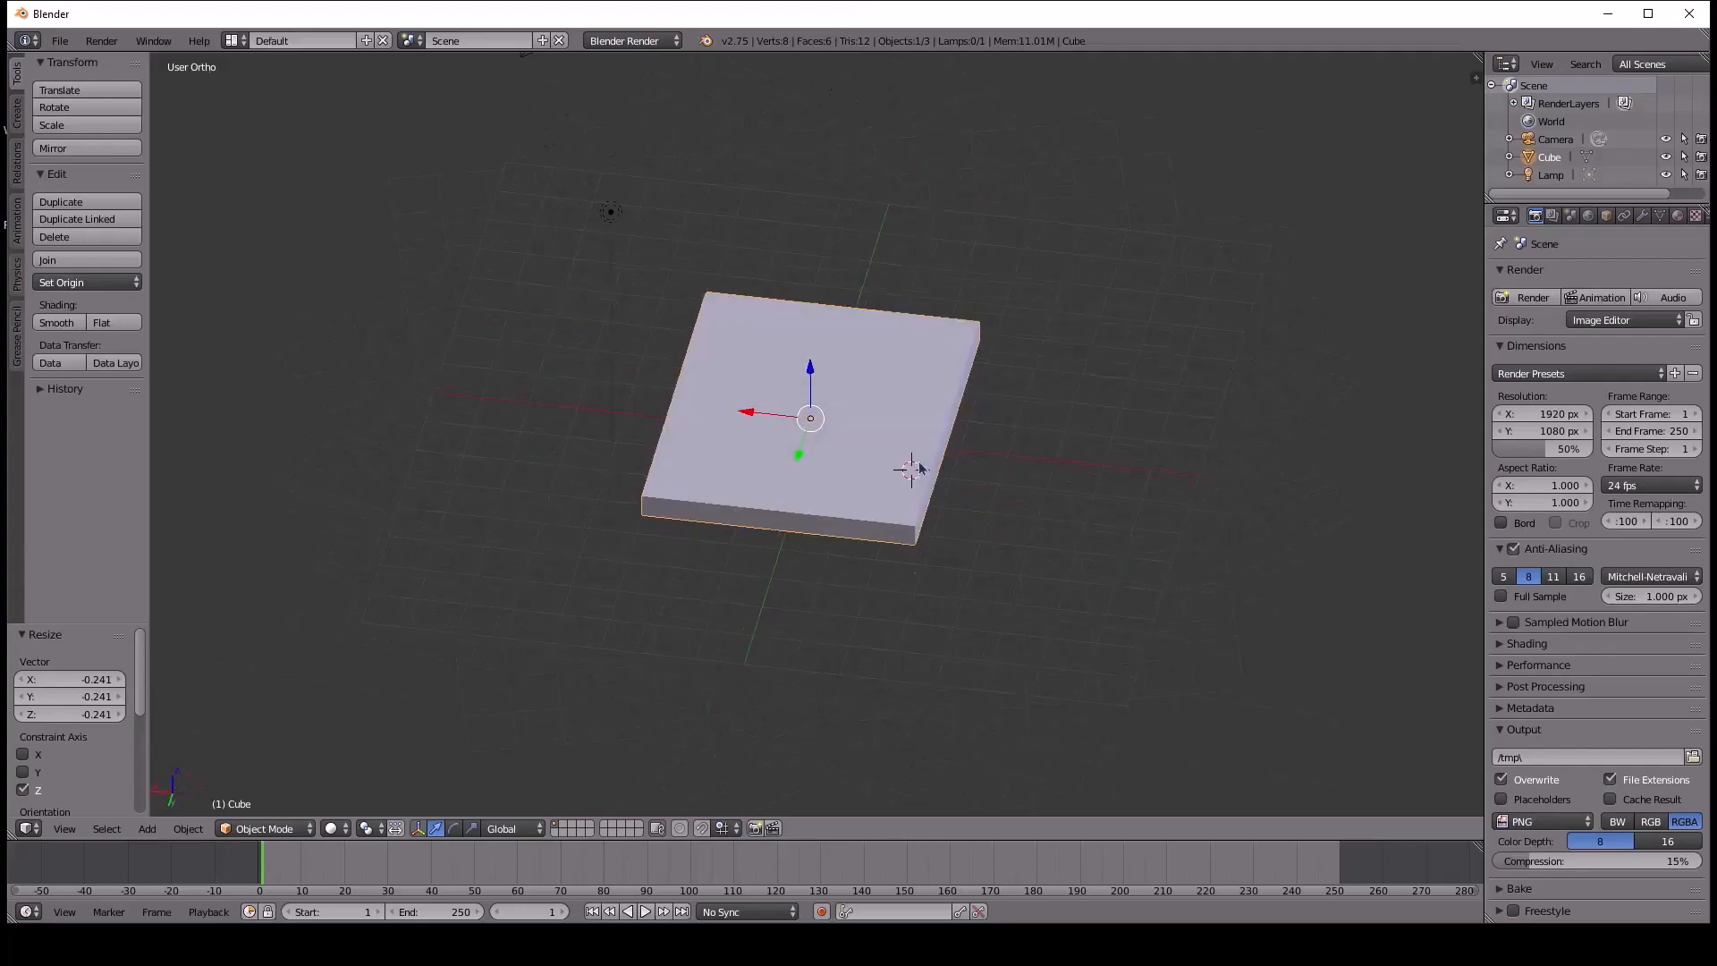
# Return the viewport to perspective projection and examine the slab from above and below.
pyautogui.press('KP_5')
pyautogui.moveTo(754, 421); pyautogui.dragTo(577, 366, button='middle')
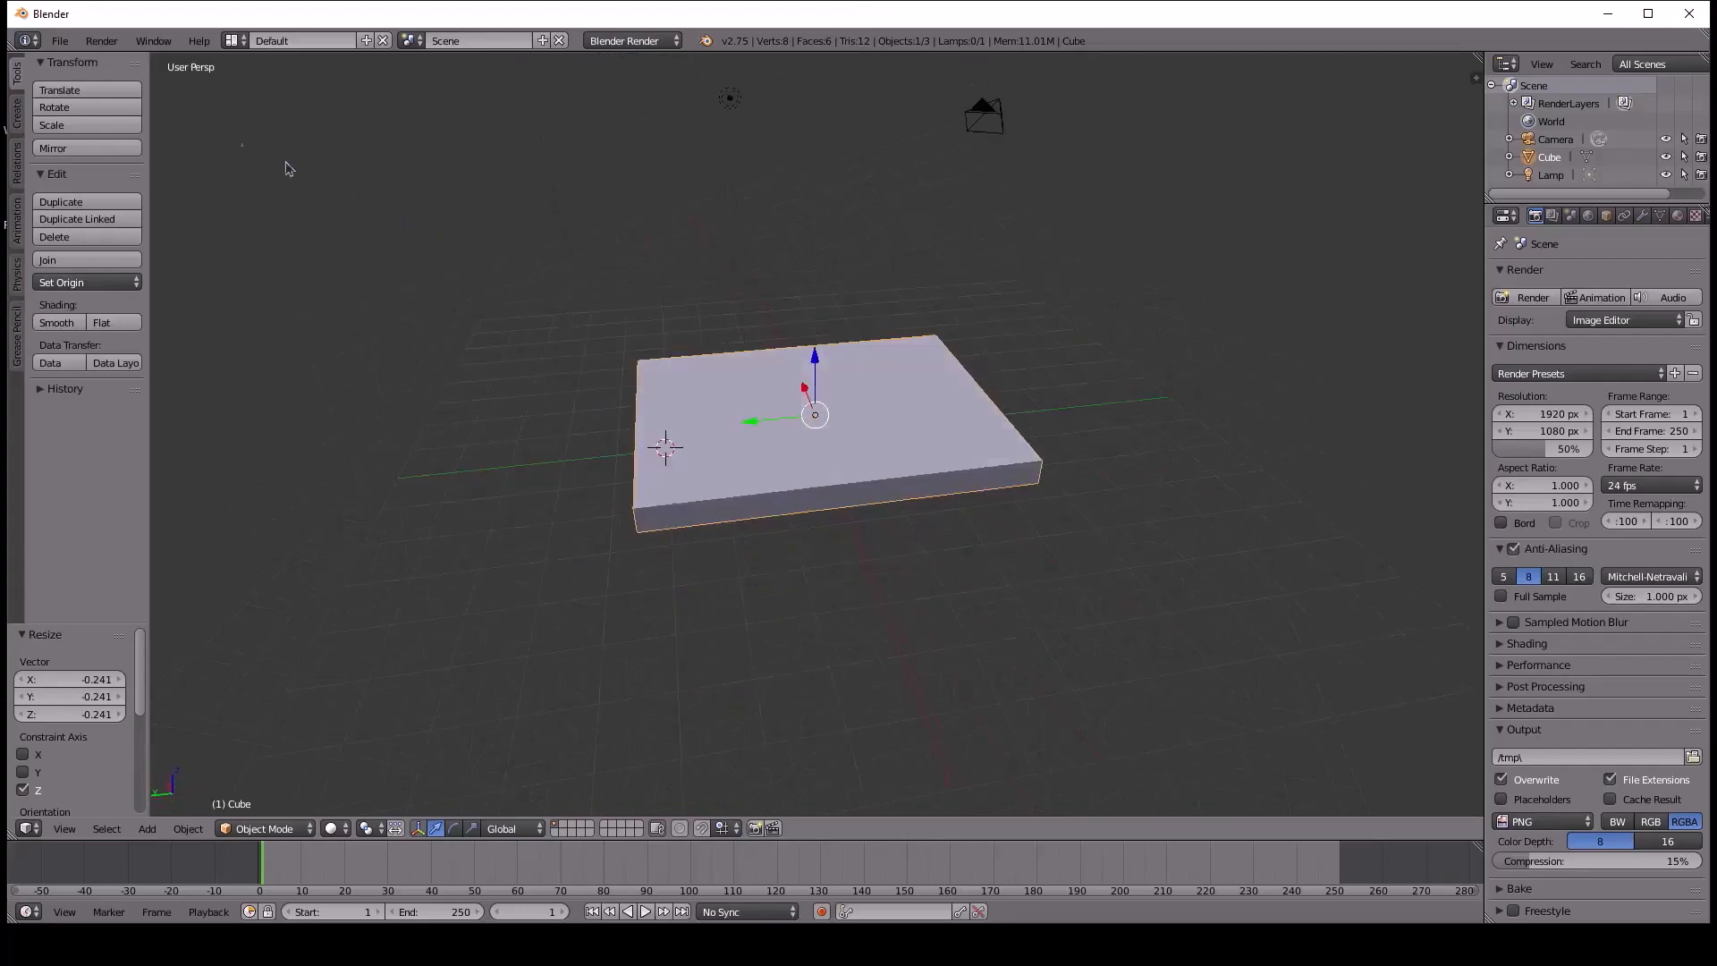
pyautogui.moveTo(514, 259); pyautogui.dragTo(689, 364, button='middle')
pyautogui.moveTo(906, 533); pyautogui.dragTo(617, 386, button='middle')
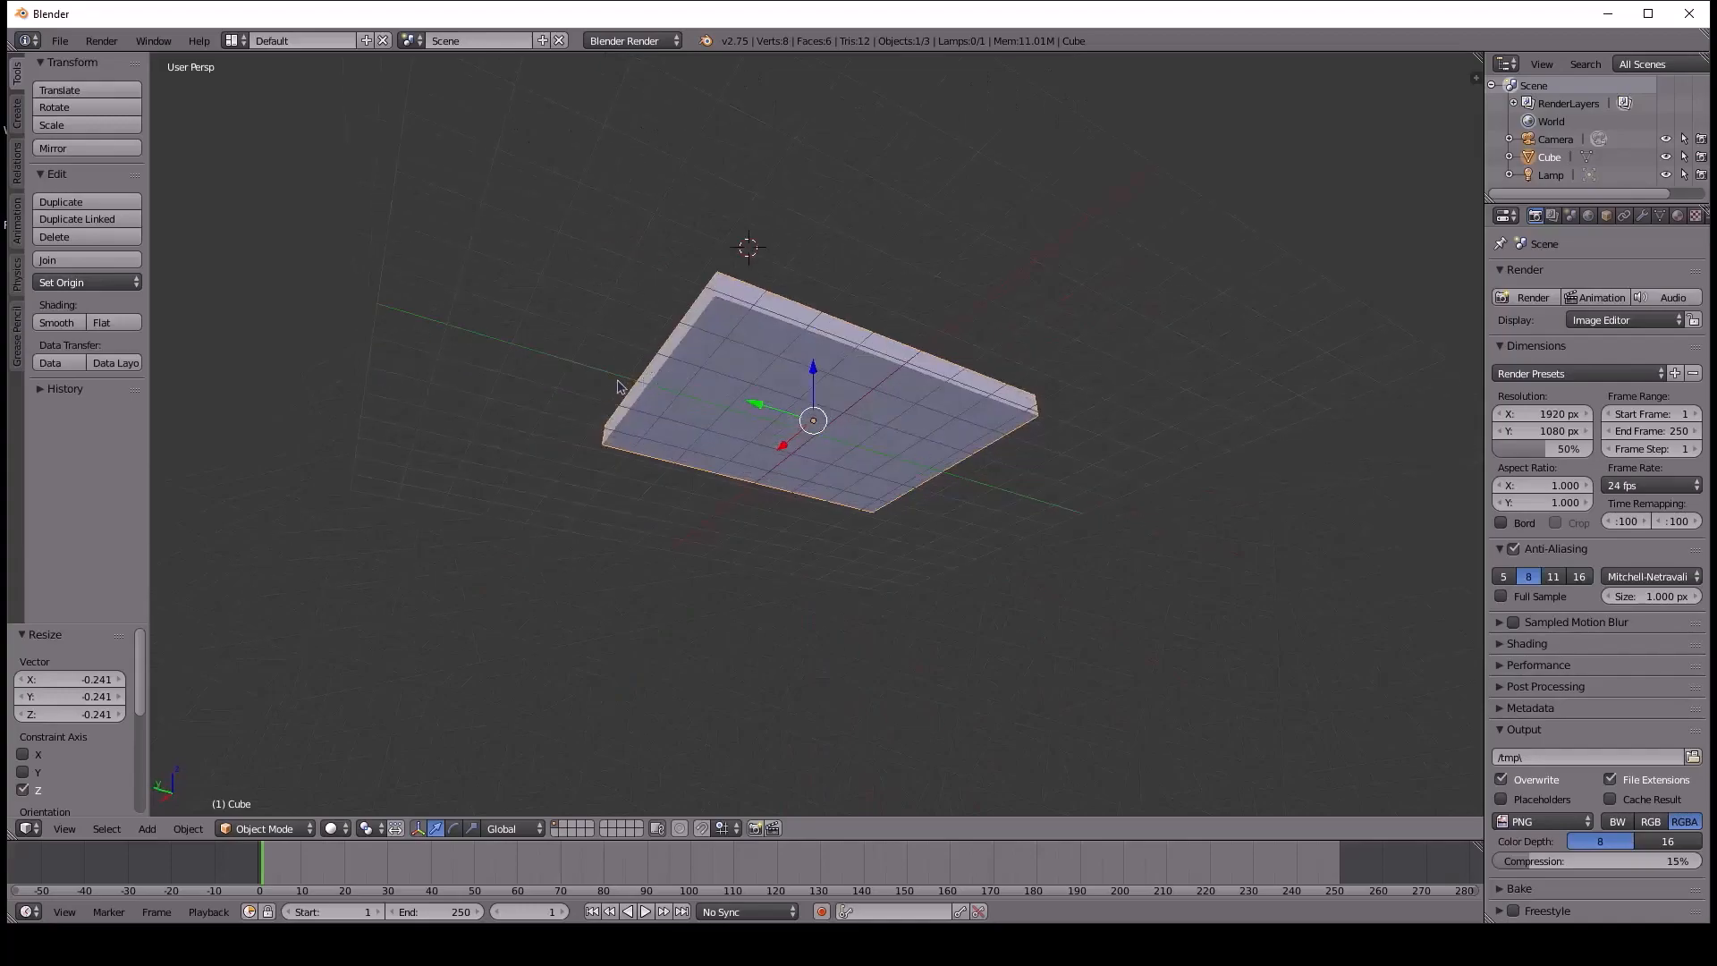
pyautogui.moveTo(964, 443); pyautogui.dragTo(787, 471, button='middle')
pyautogui.moveTo(690, 425); pyautogui.dragTo(777, 477, button='middle')
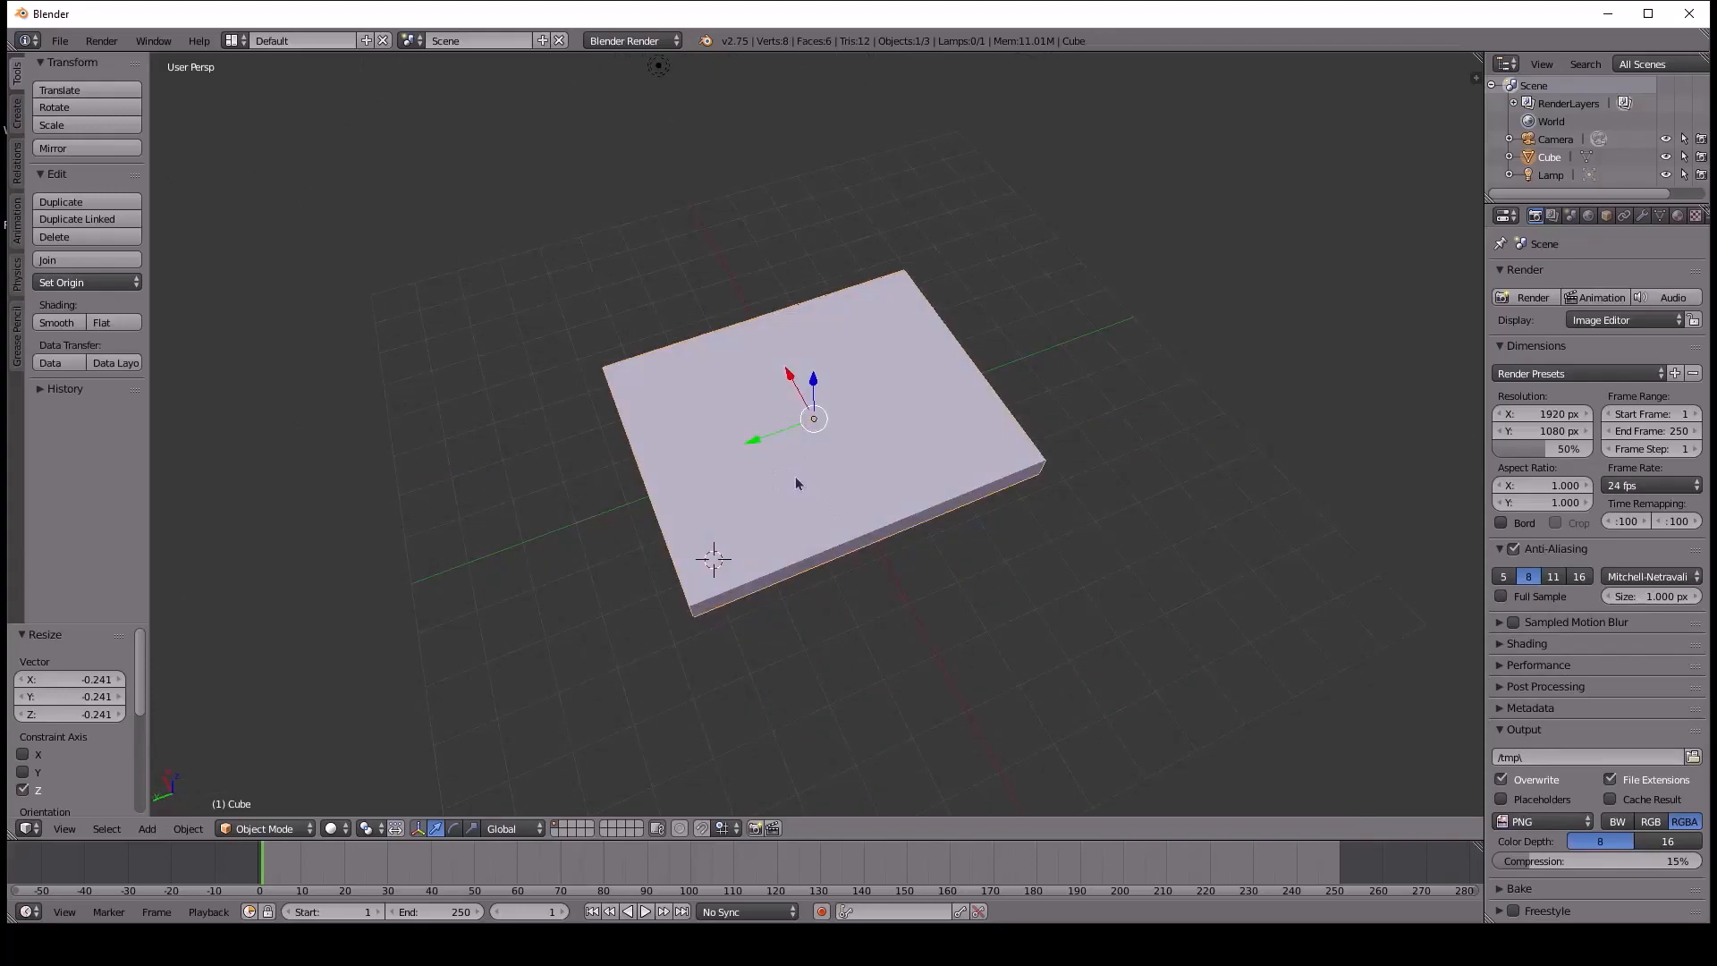
pyautogui.moveTo(759, 487); pyautogui.dragTo(857, 389, button='middle')
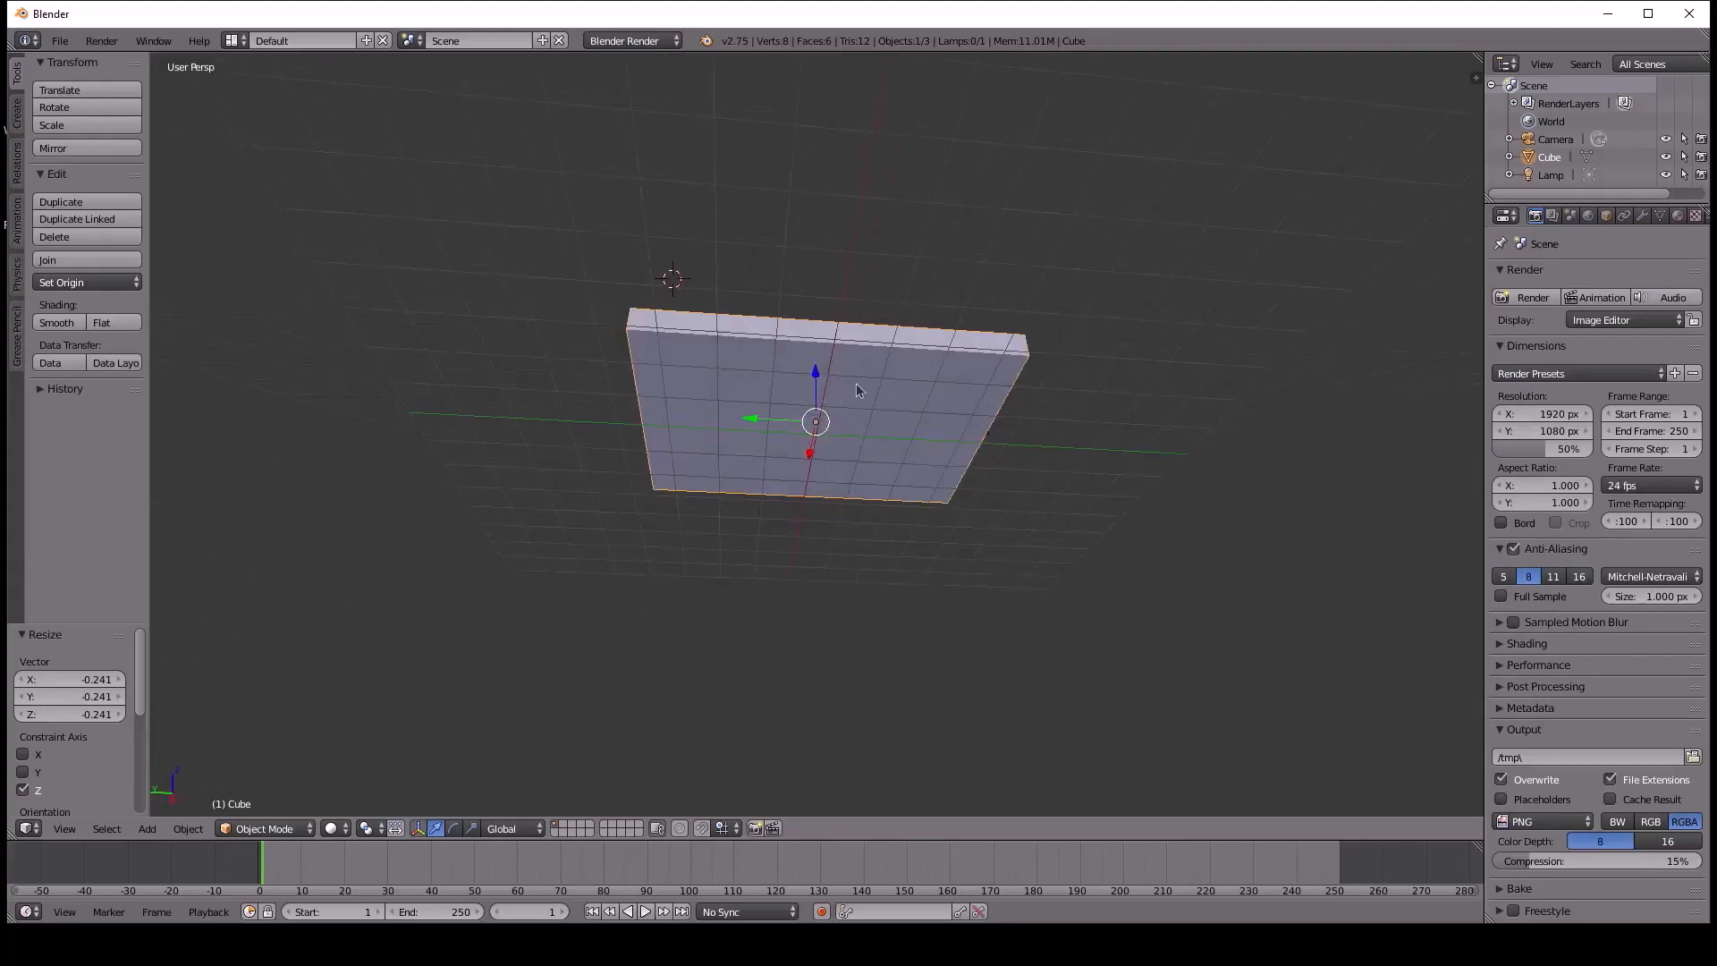
pyautogui.moveTo(751, 401); pyautogui.dragTo(774, 511, button='middle')
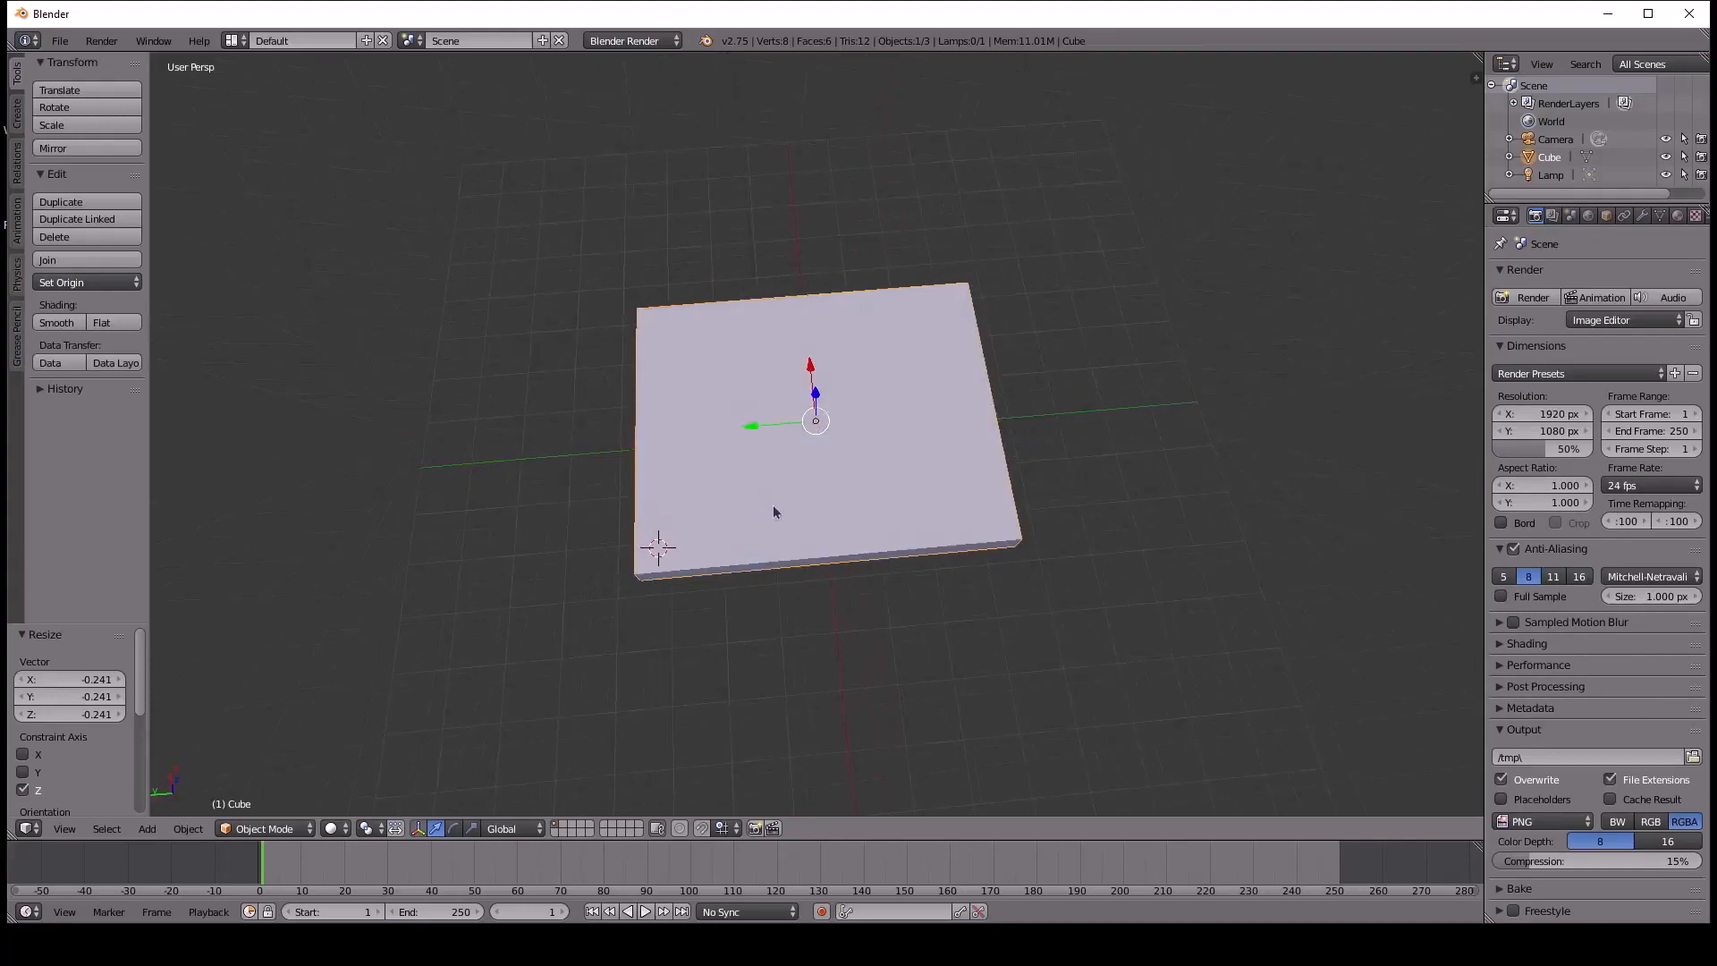
pyautogui.moveTo(842, 390); pyautogui.dragTo(867, 280, button='middle')
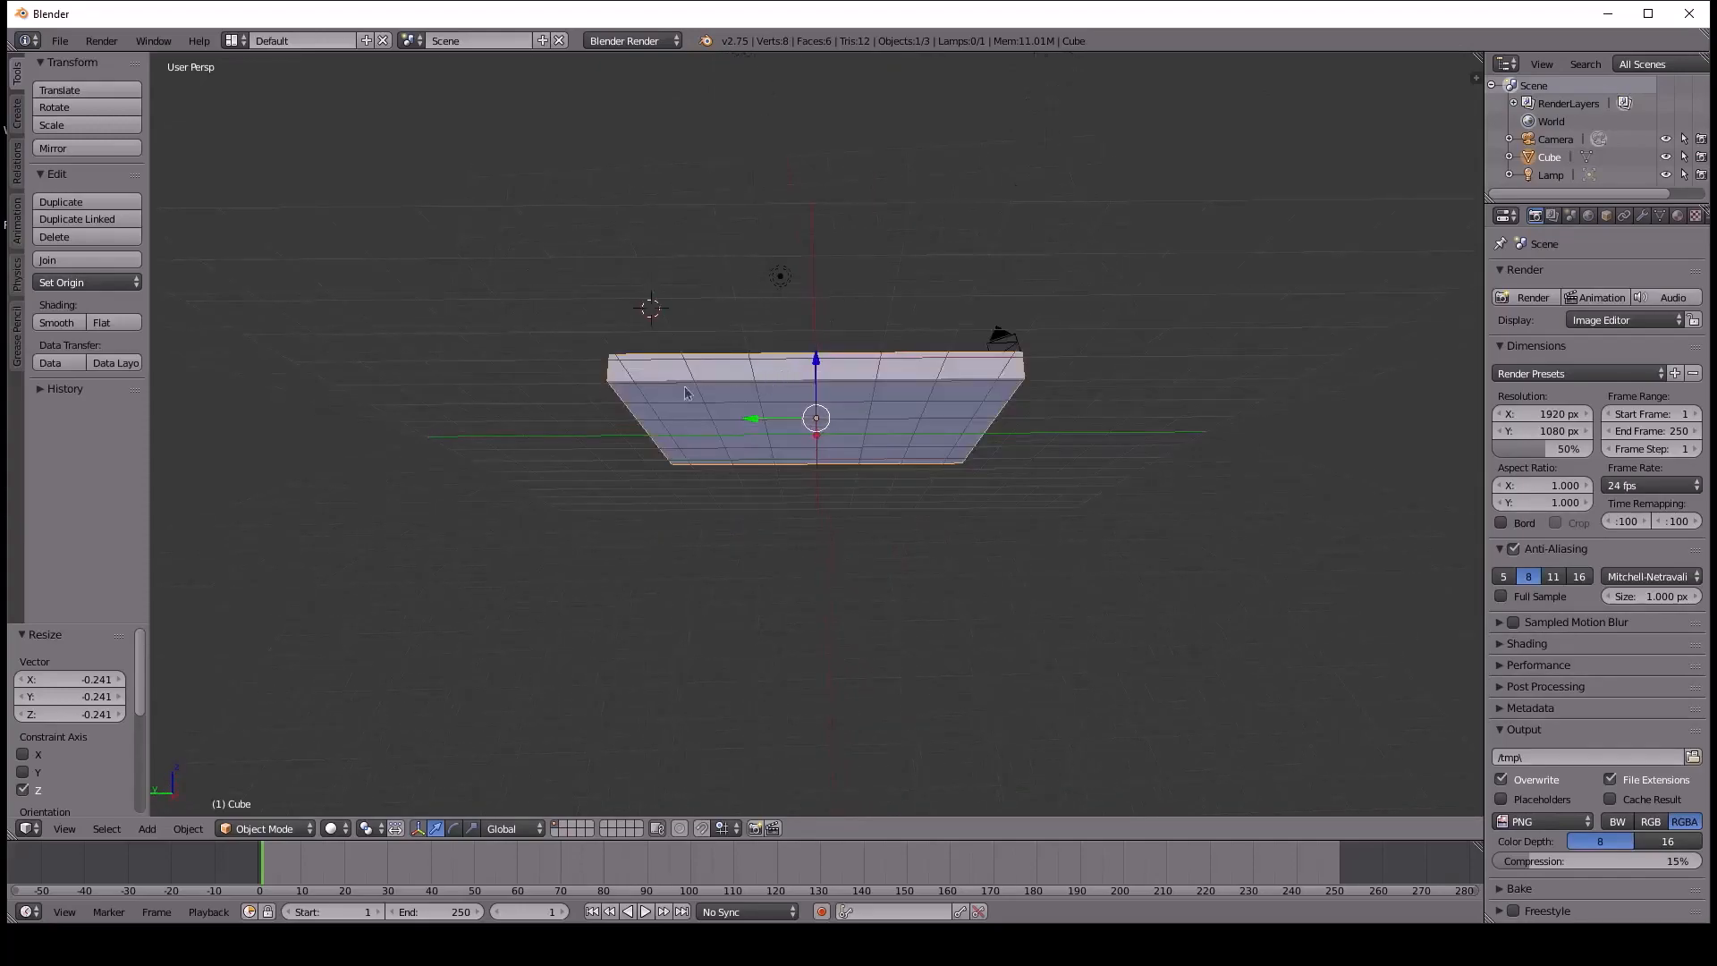
pyautogui.moveTo(686, 392); pyautogui.dragTo(688, 298, button='middle')
# Place the 3D cursor at several points around the slab, ending near one of its corners.
pyautogui.click(683, 269)
pyautogui.click(1009, 363)
pyautogui.click(909, 540)
pyautogui.moveTo(909, 540); pyautogui.dragTo(833, 433, button='middle')
pyautogui.scroll(3, 834, 441)
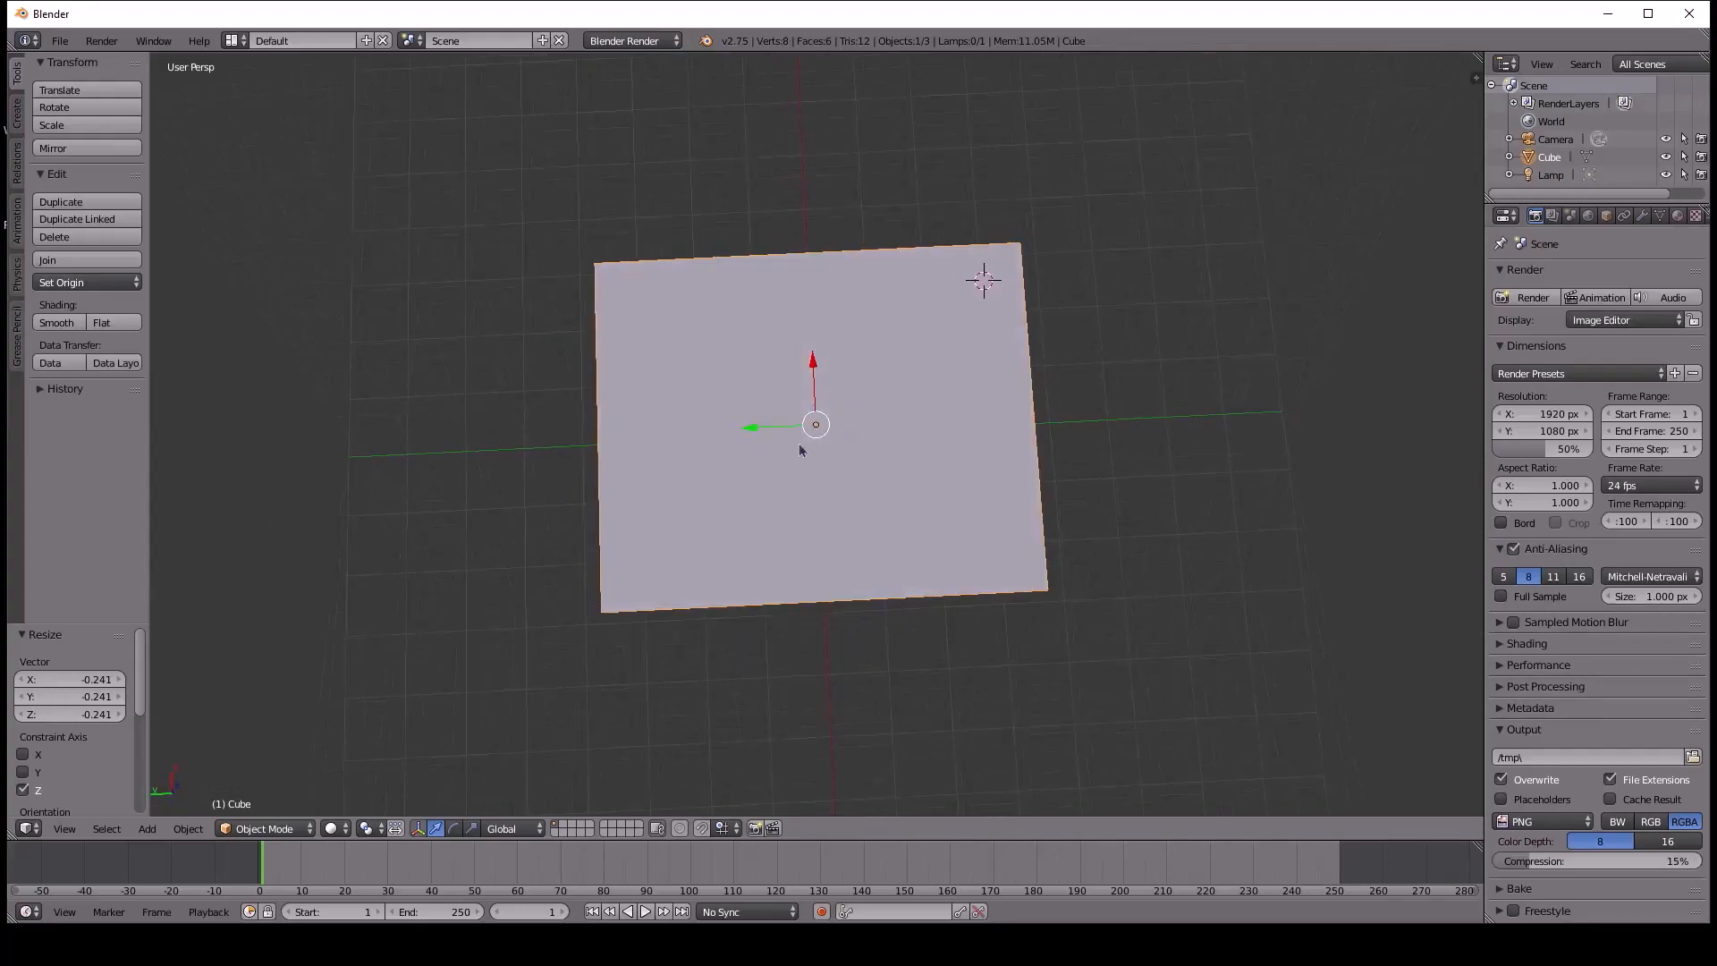
# Enter Edit Mode on the slab and add two loop cuts, one just inside each of its two opposite edges along the X axis.
pyautogui.press('Tab')
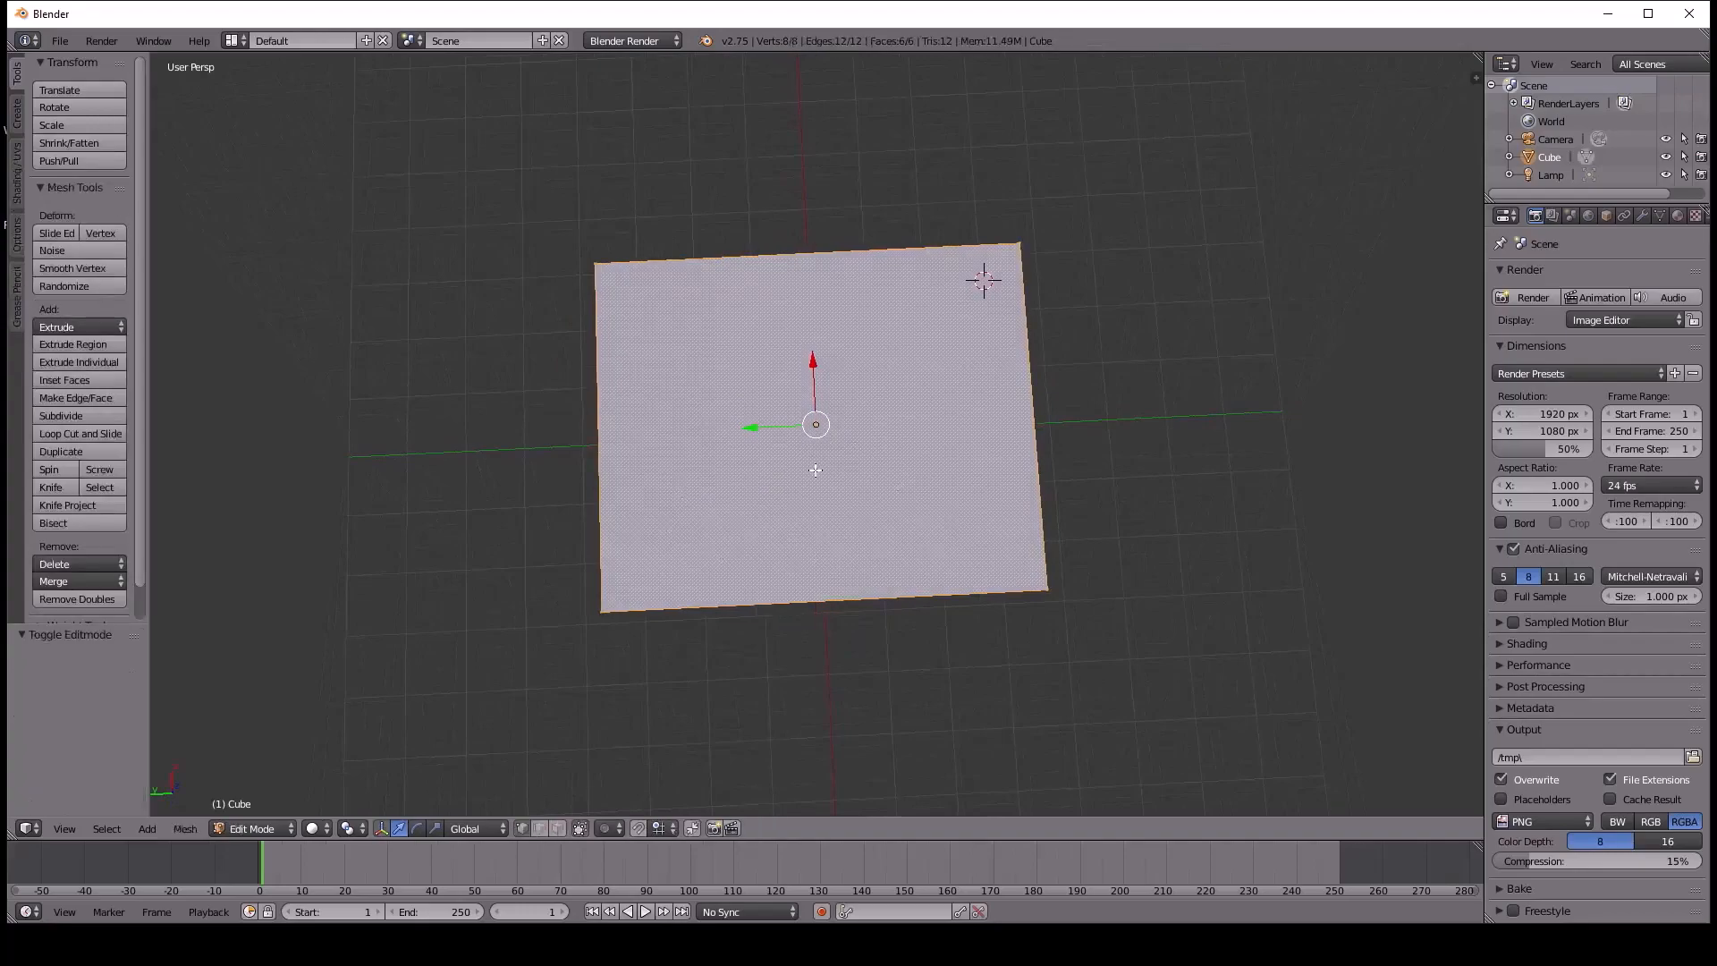
pyautogui.hotkey('ctrl', 'r')
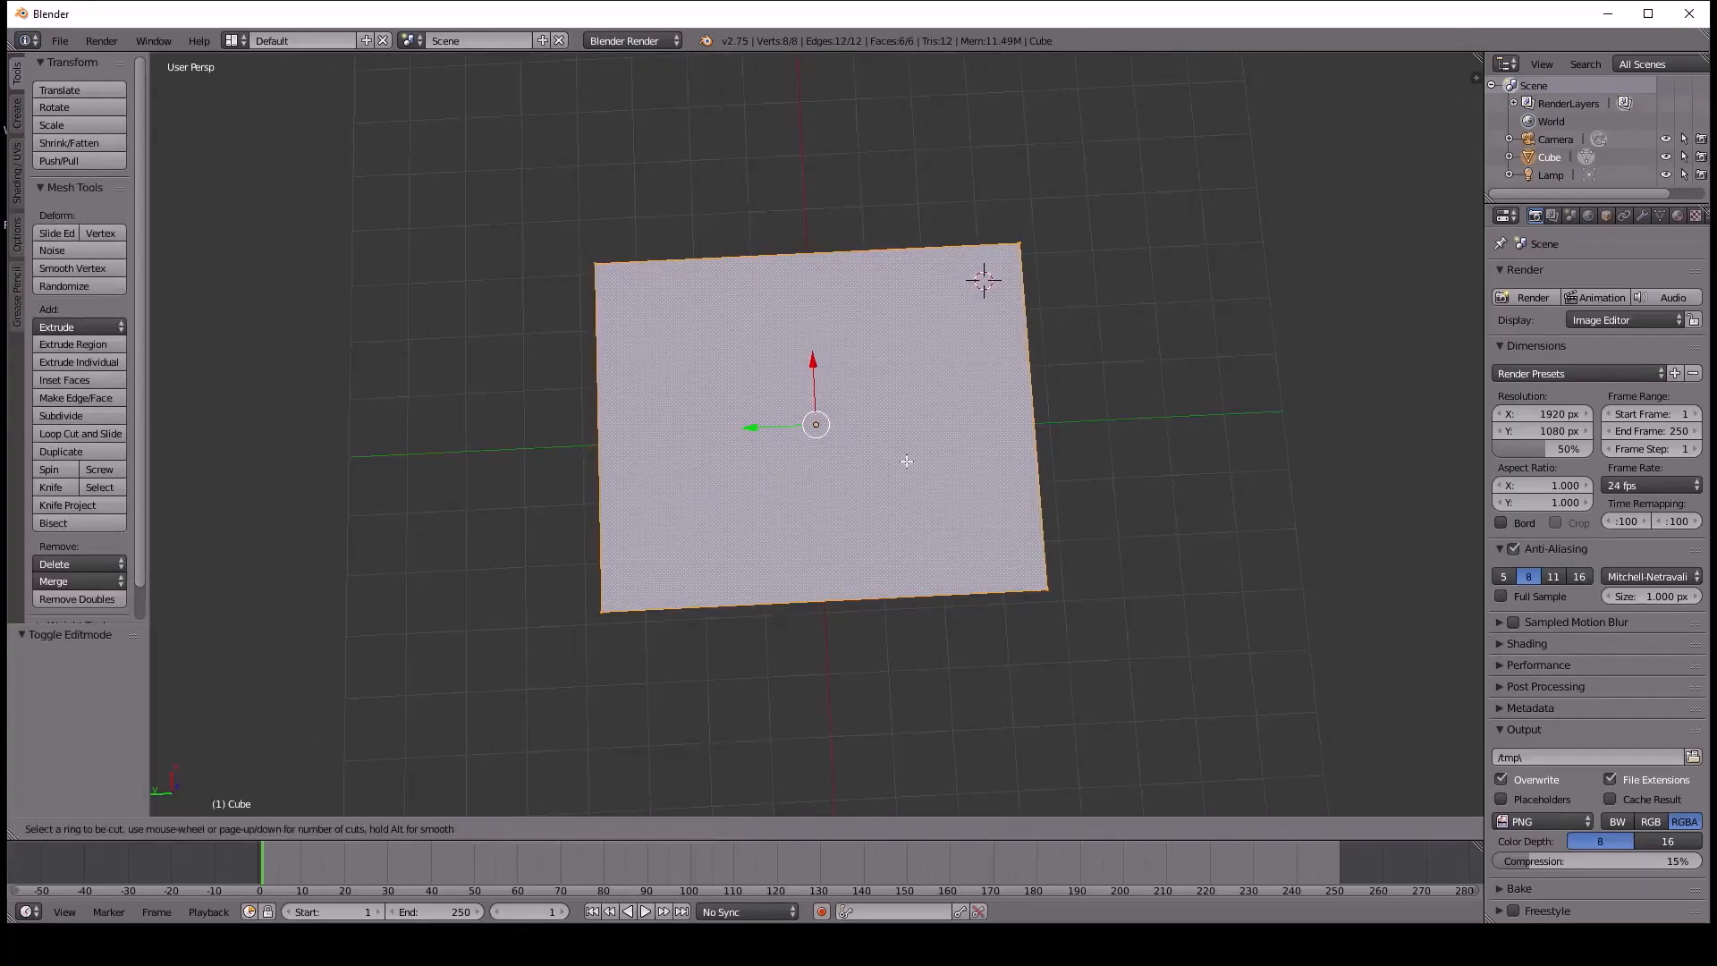
pyautogui.click(1033, 430)
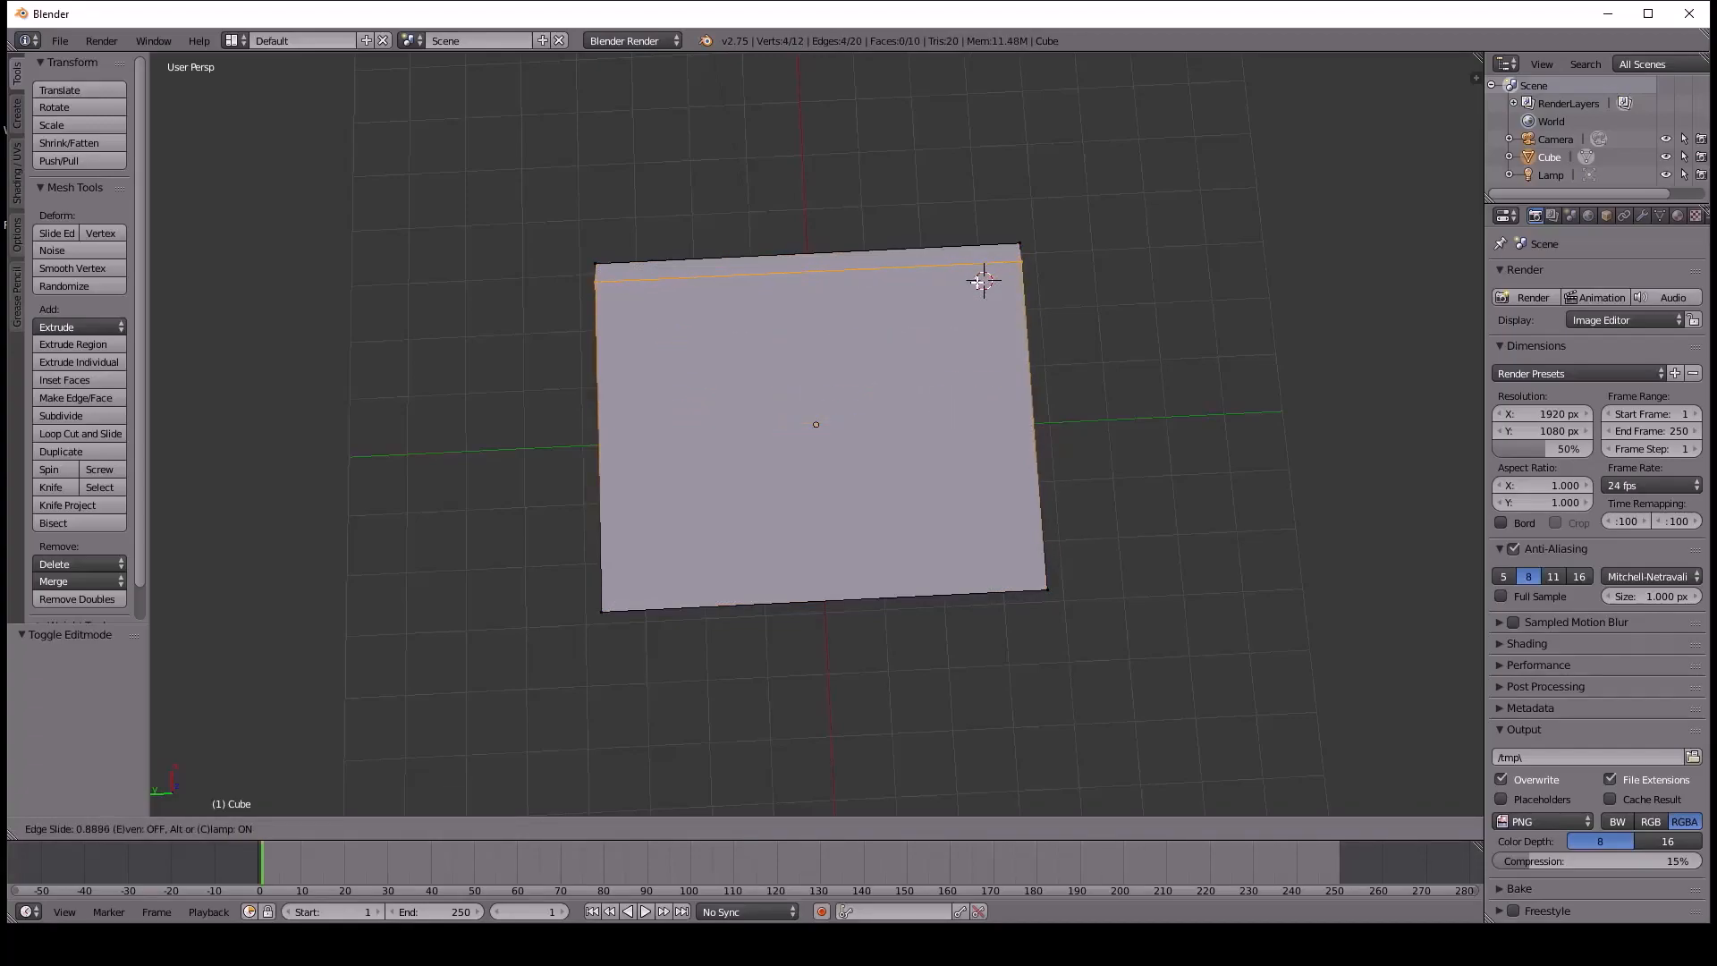
pyautogui.click(979, 282)
pyautogui.hotkey('ctrl', 'r')
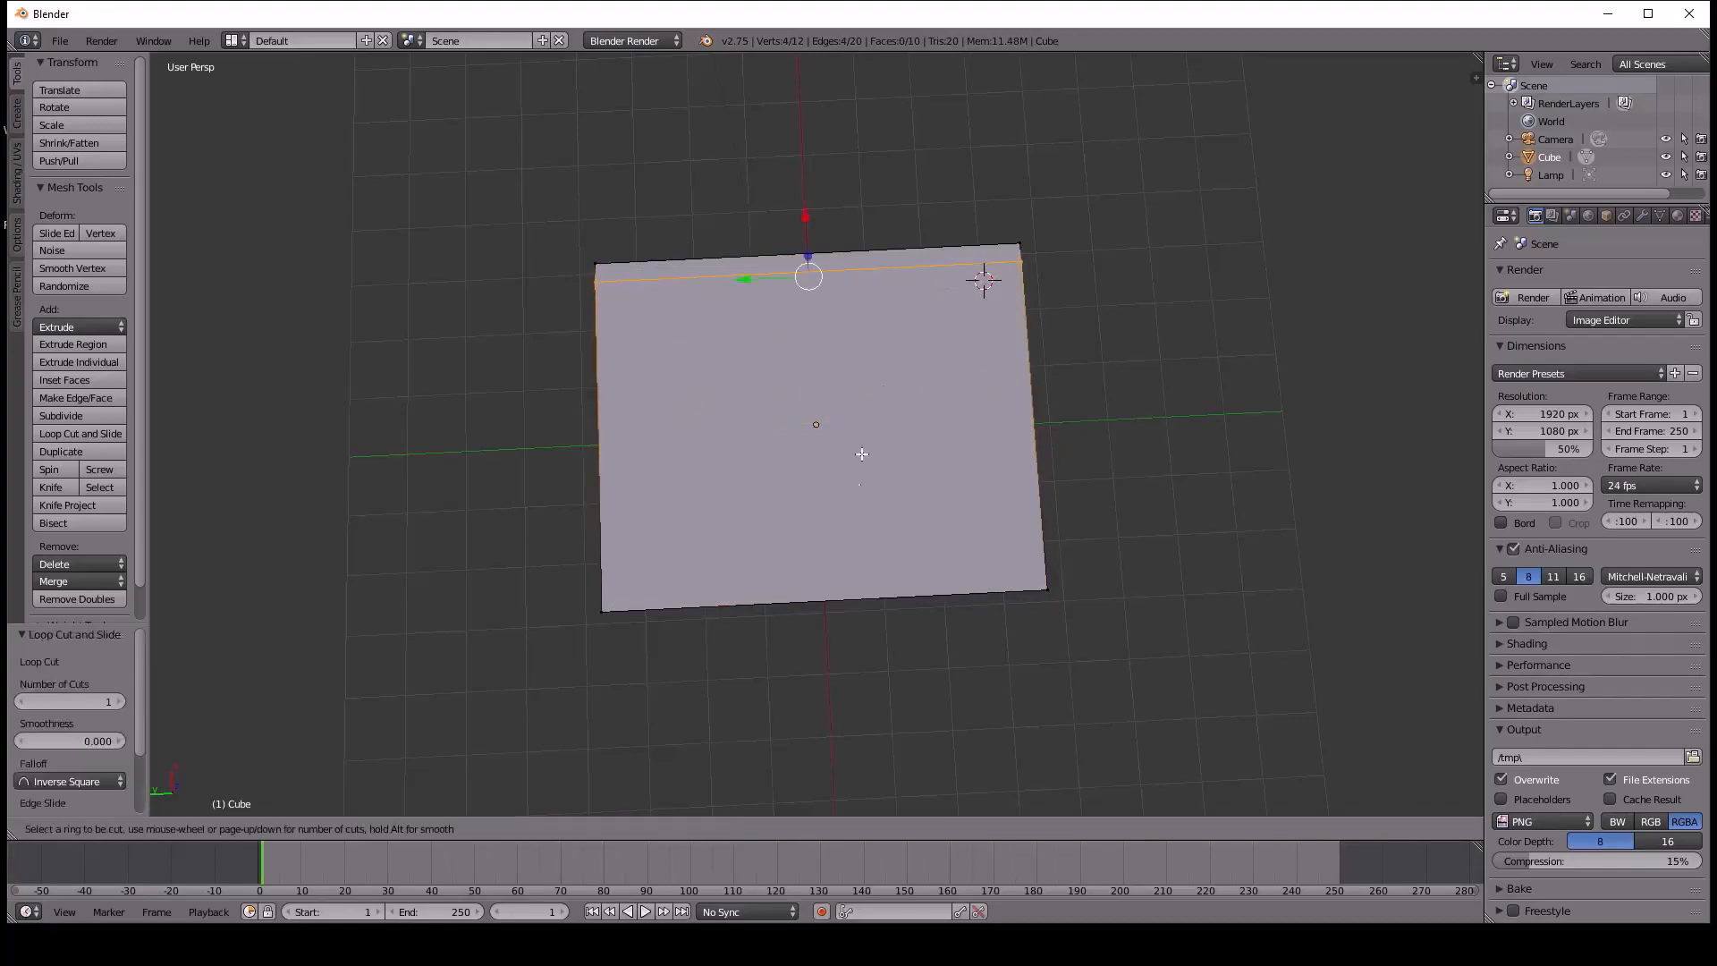
pyautogui.click(1065, 514)
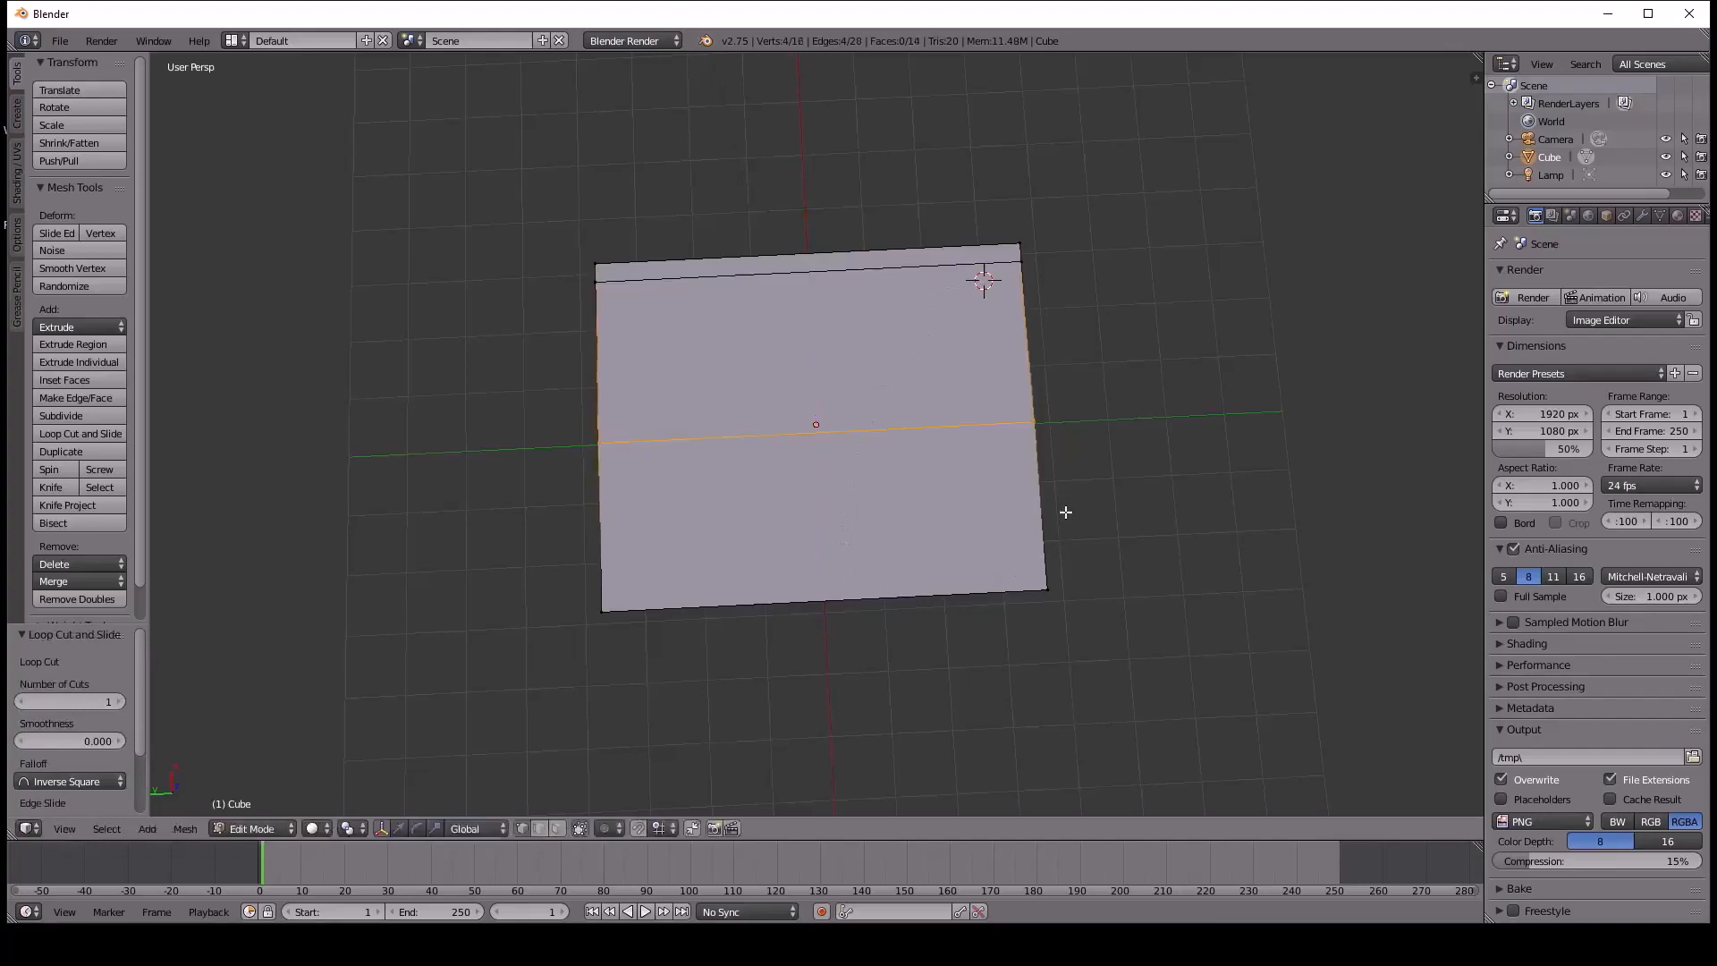
pyautogui.click(1002, 661)
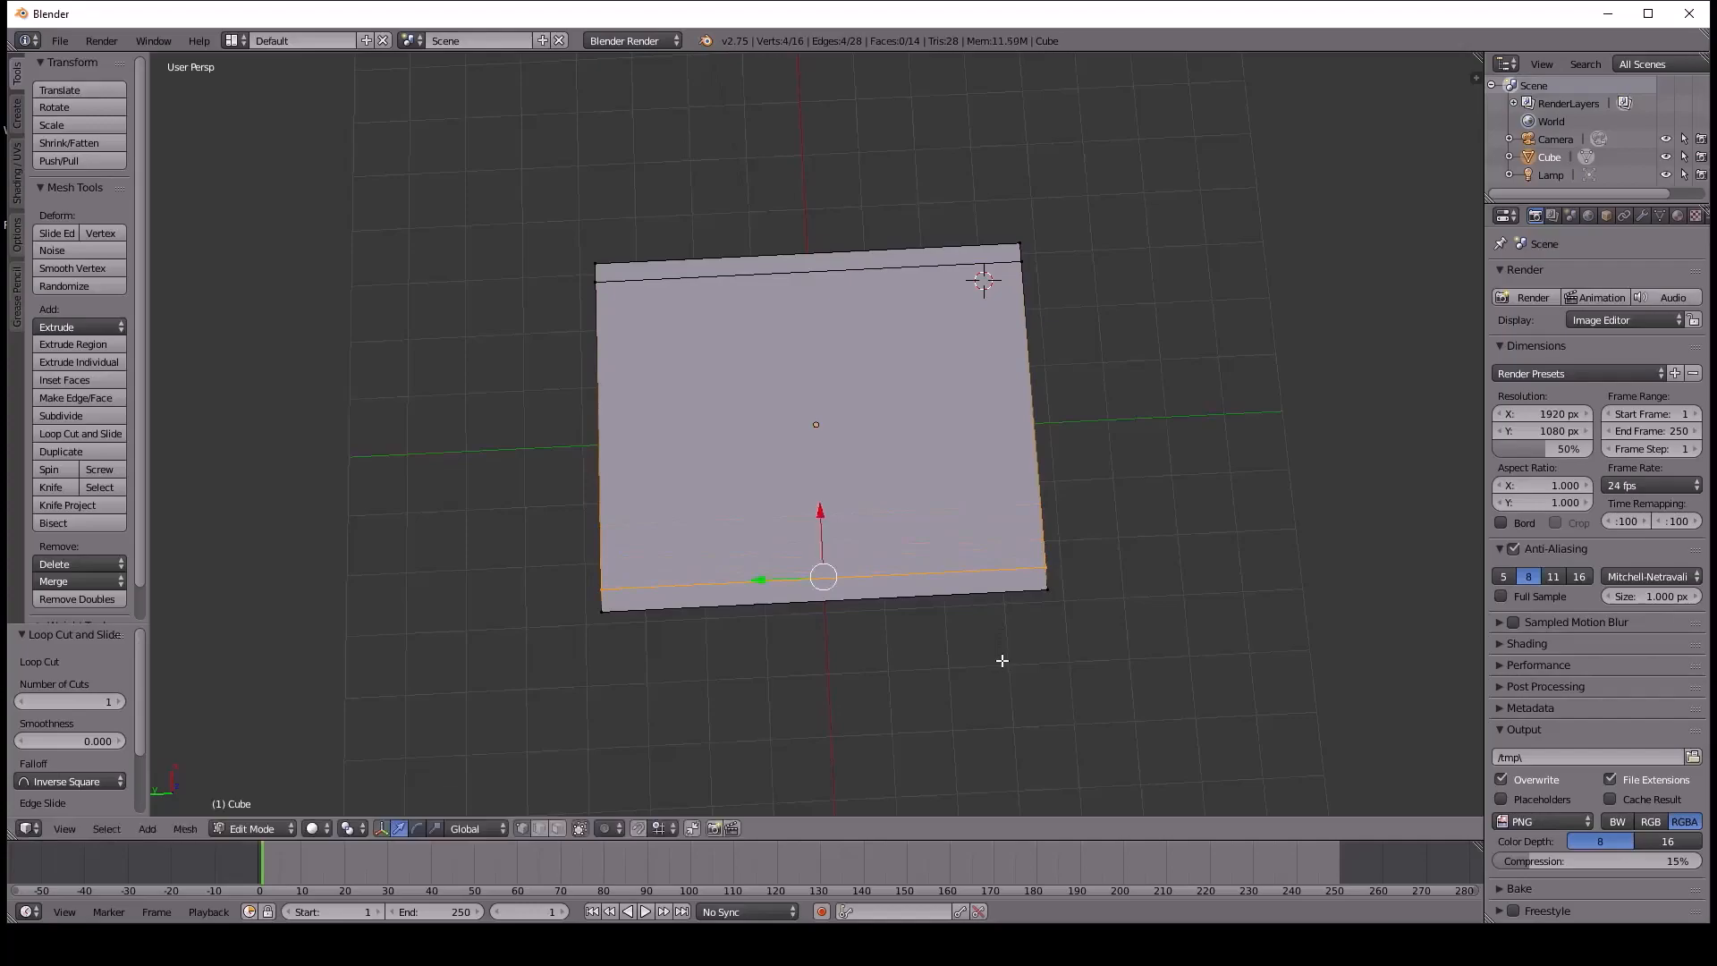
pyautogui.click(939, 475)
# Add two more loop cuts across the slab, one just inside each of its two opposite edges along the Y axis.
pyautogui.hotkey('ctrl', 'r')
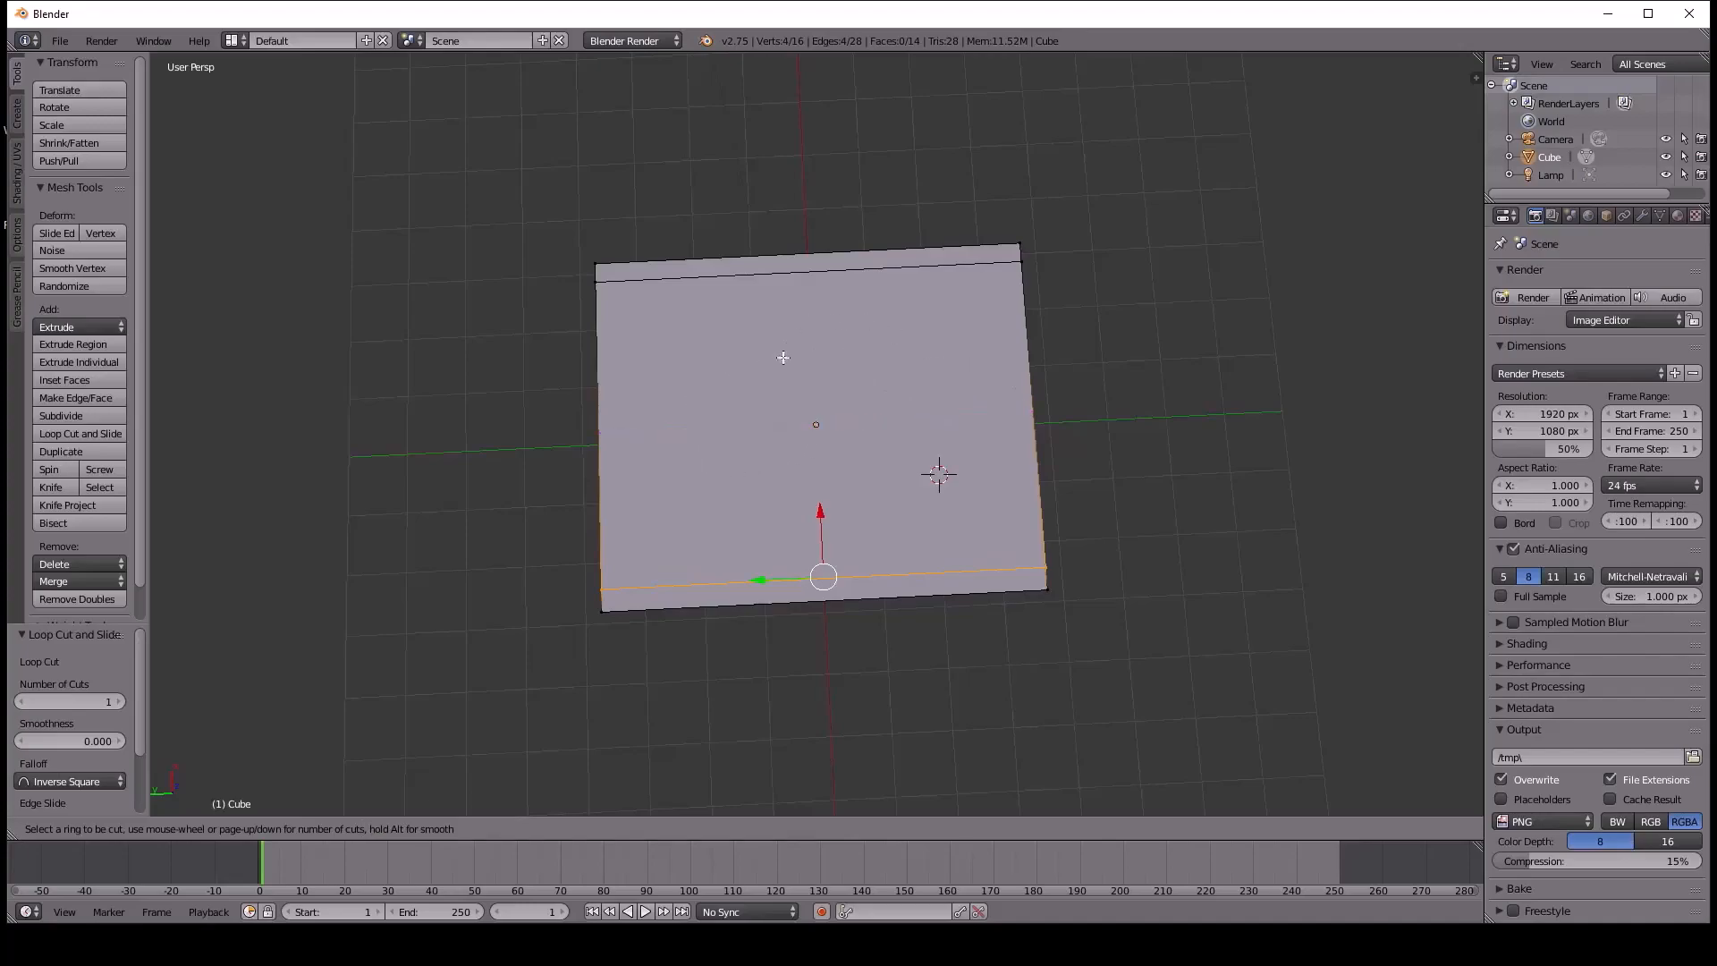
pyautogui.click(879, 545)
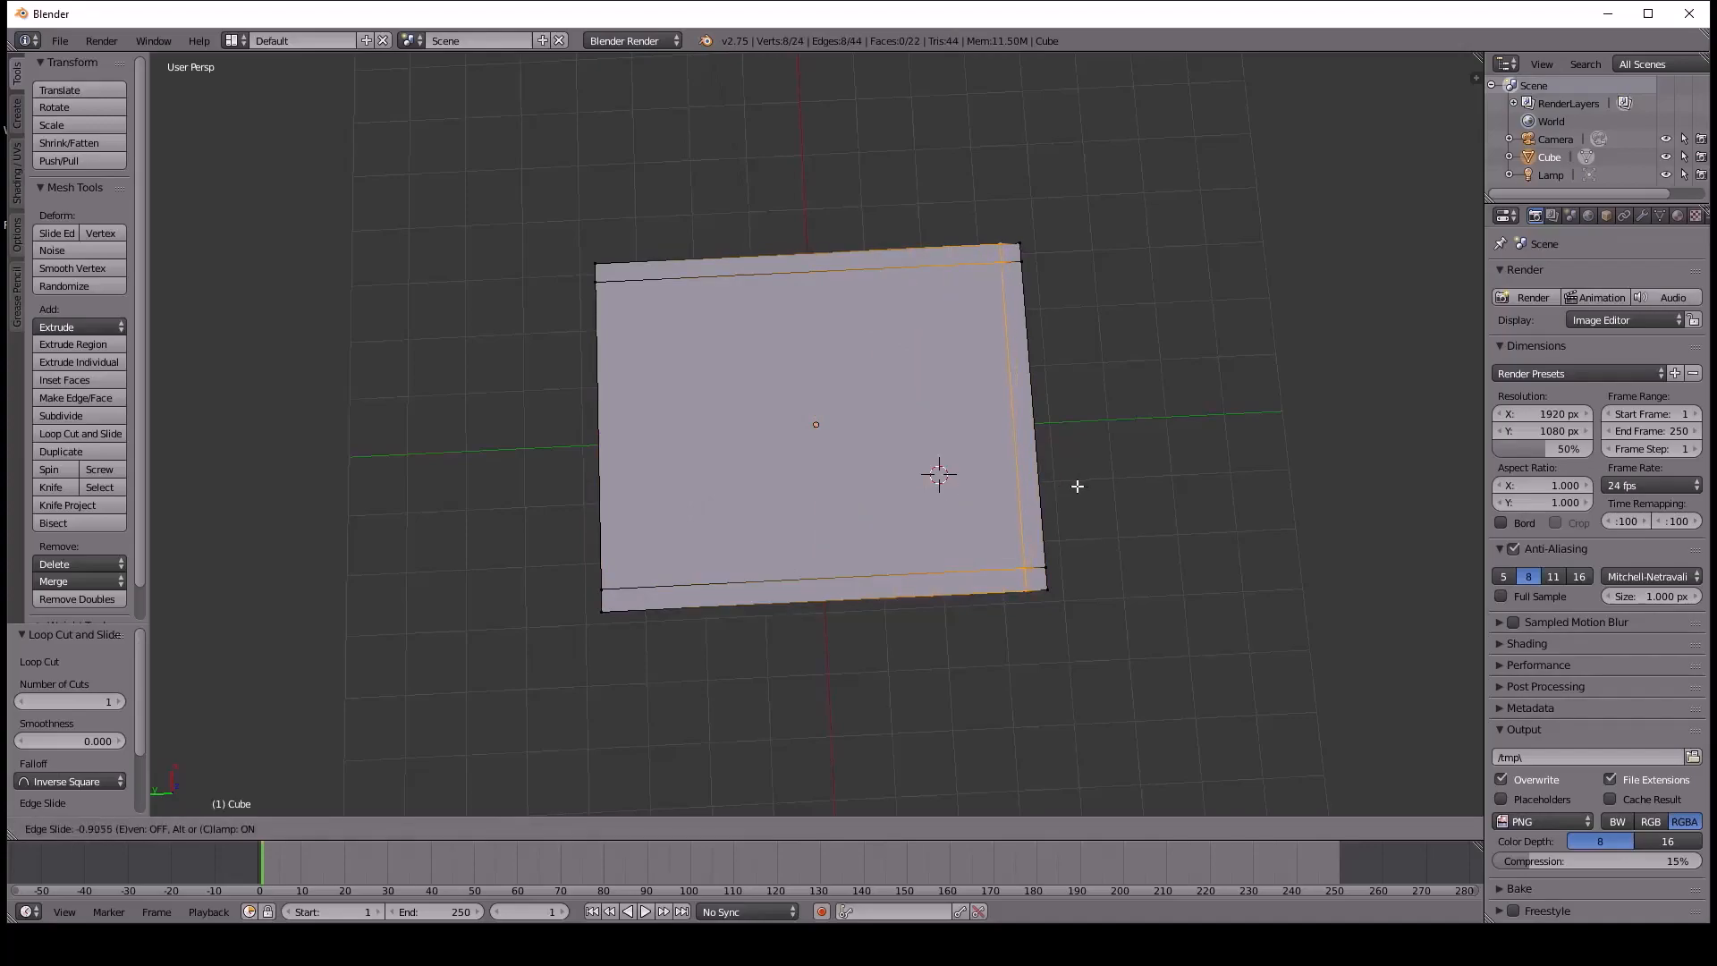
pyautogui.click(1078, 486)
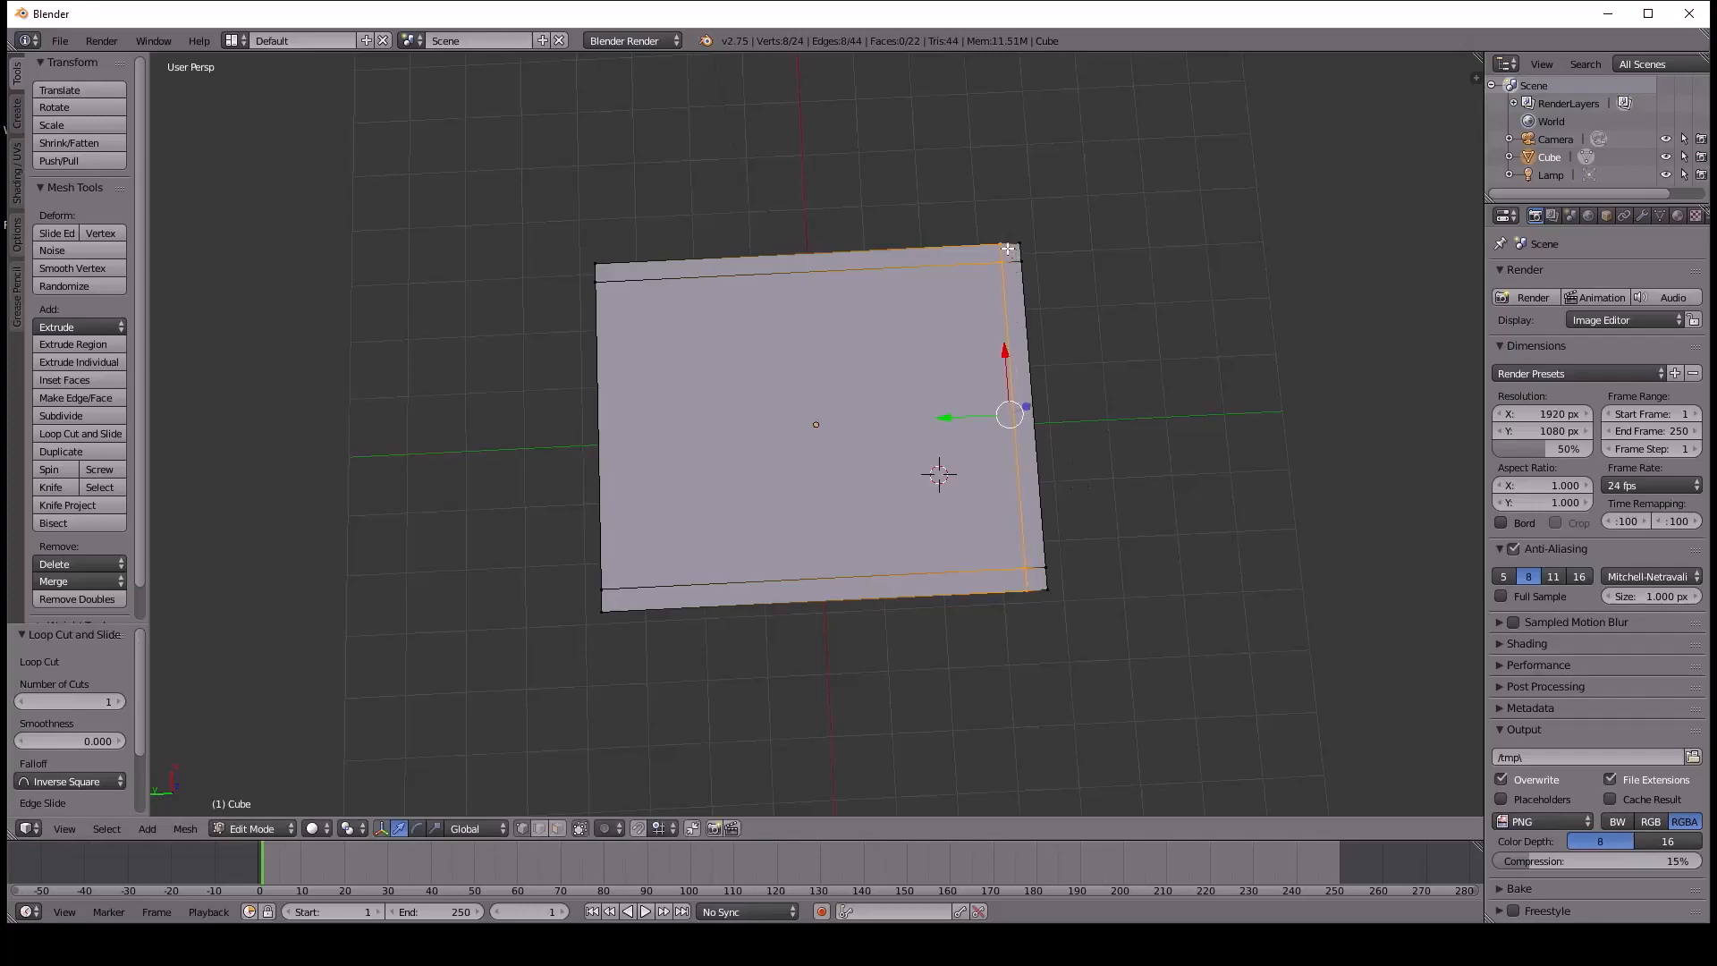
pyautogui.click(737, 382)
pyautogui.hotkey('ctrl', 'r')
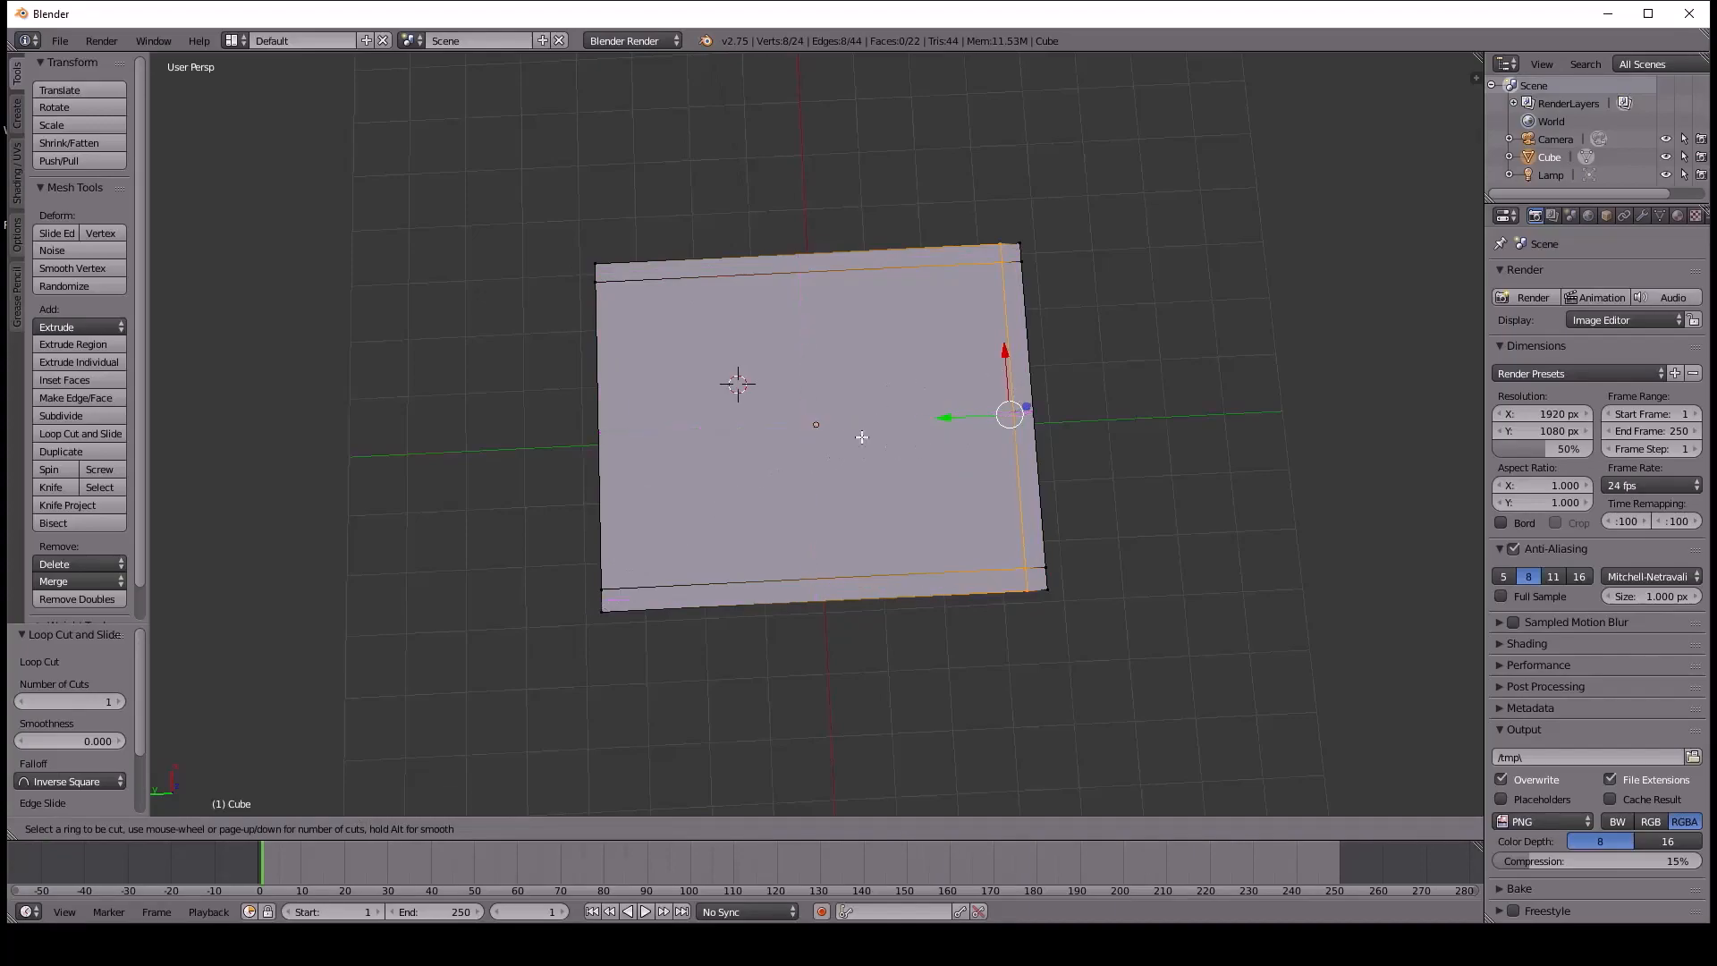
pyautogui.click(694, 565)
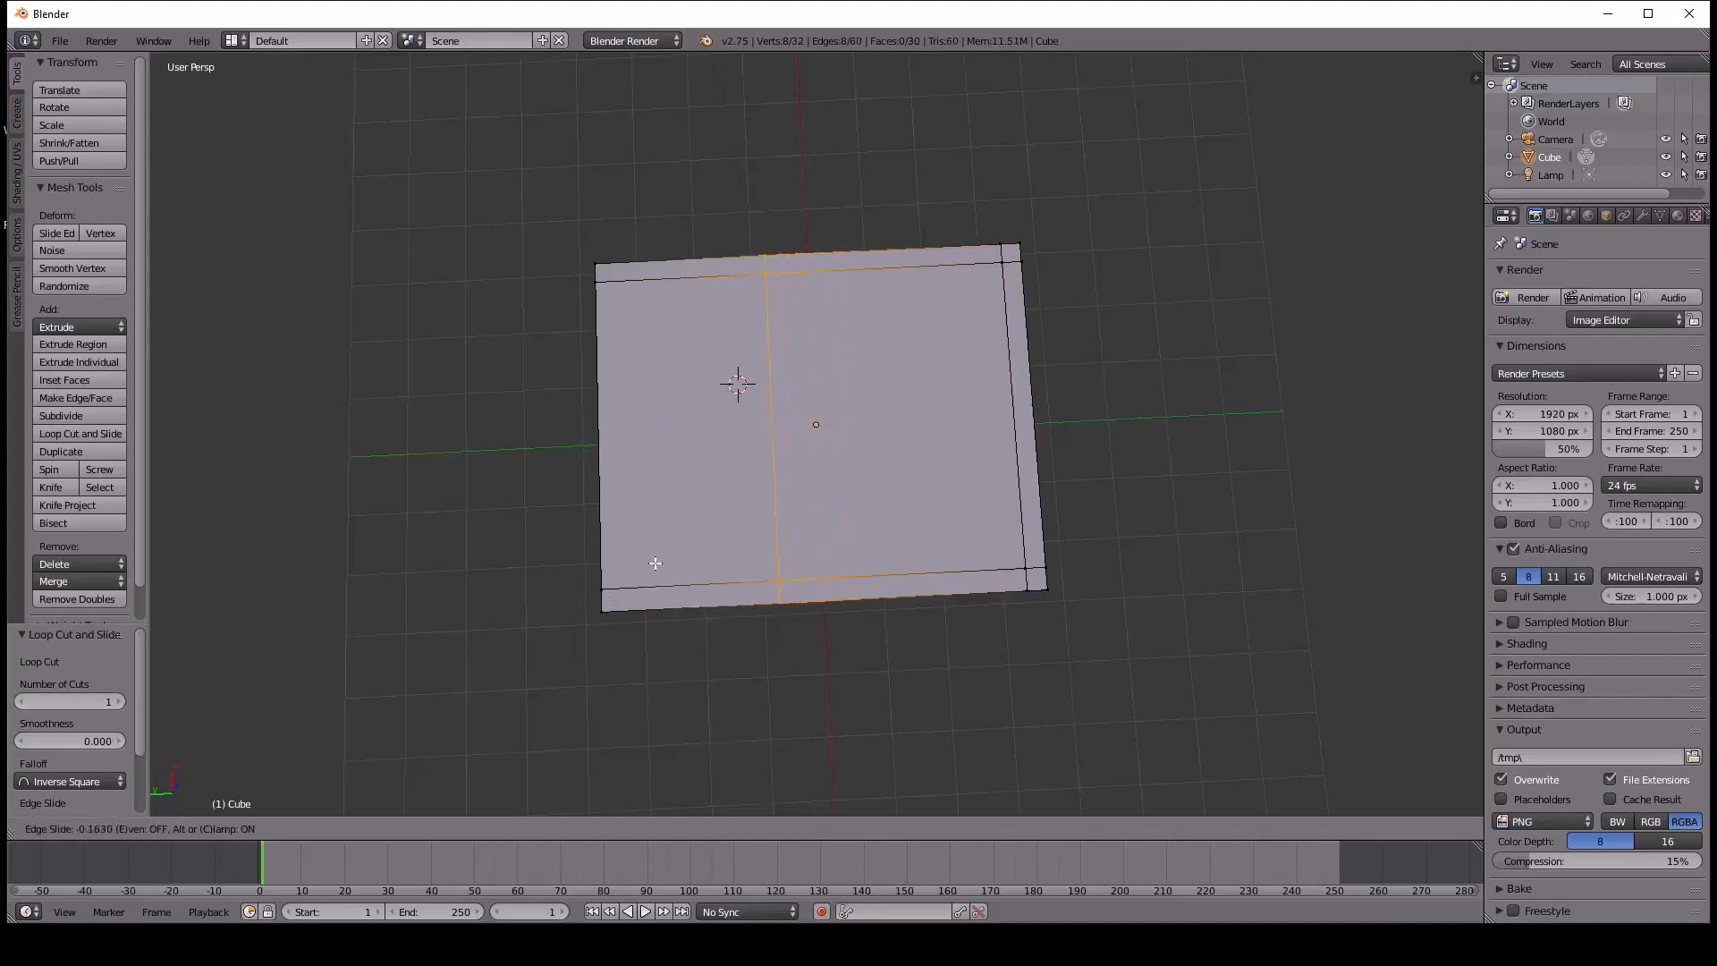
pyautogui.click(498, 572)
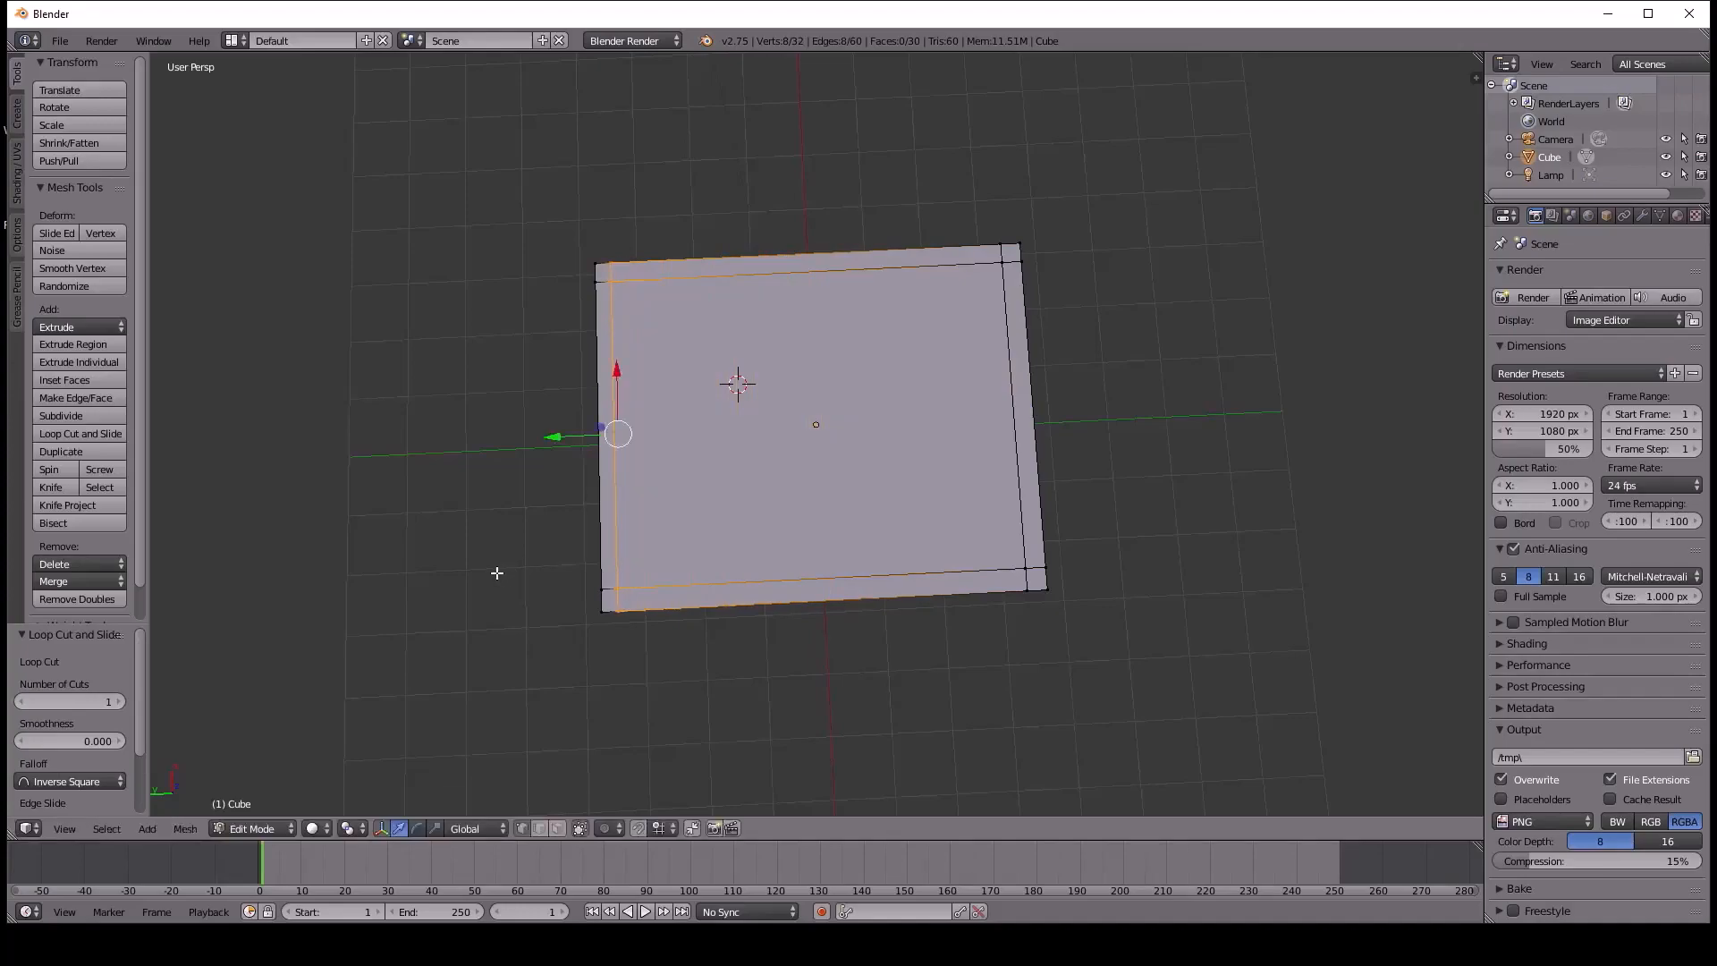
pyautogui.click(816, 467)
# Deselect everything, switch to face selection and select one small corner face on the slab's underside.
pyautogui.moveTo(726, 488); pyautogui.dragTo(840, 391, button='middle')
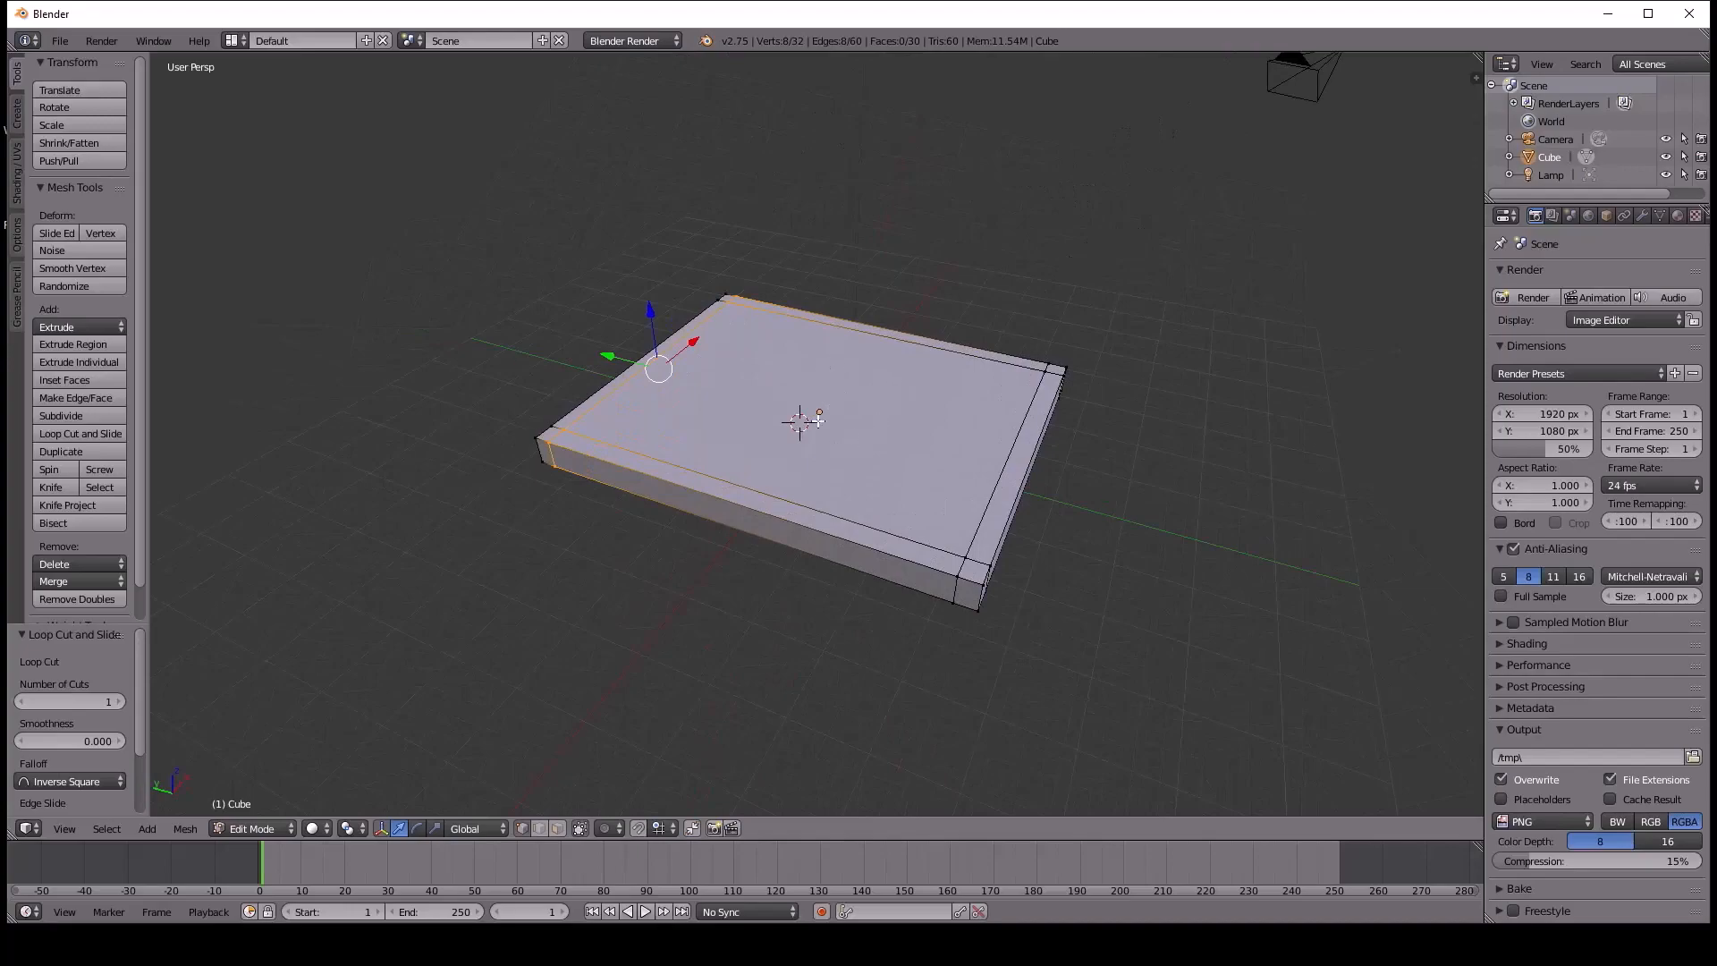
pyautogui.moveTo(800, 450); pyautogui.dragTo(824, 242, button='middle')
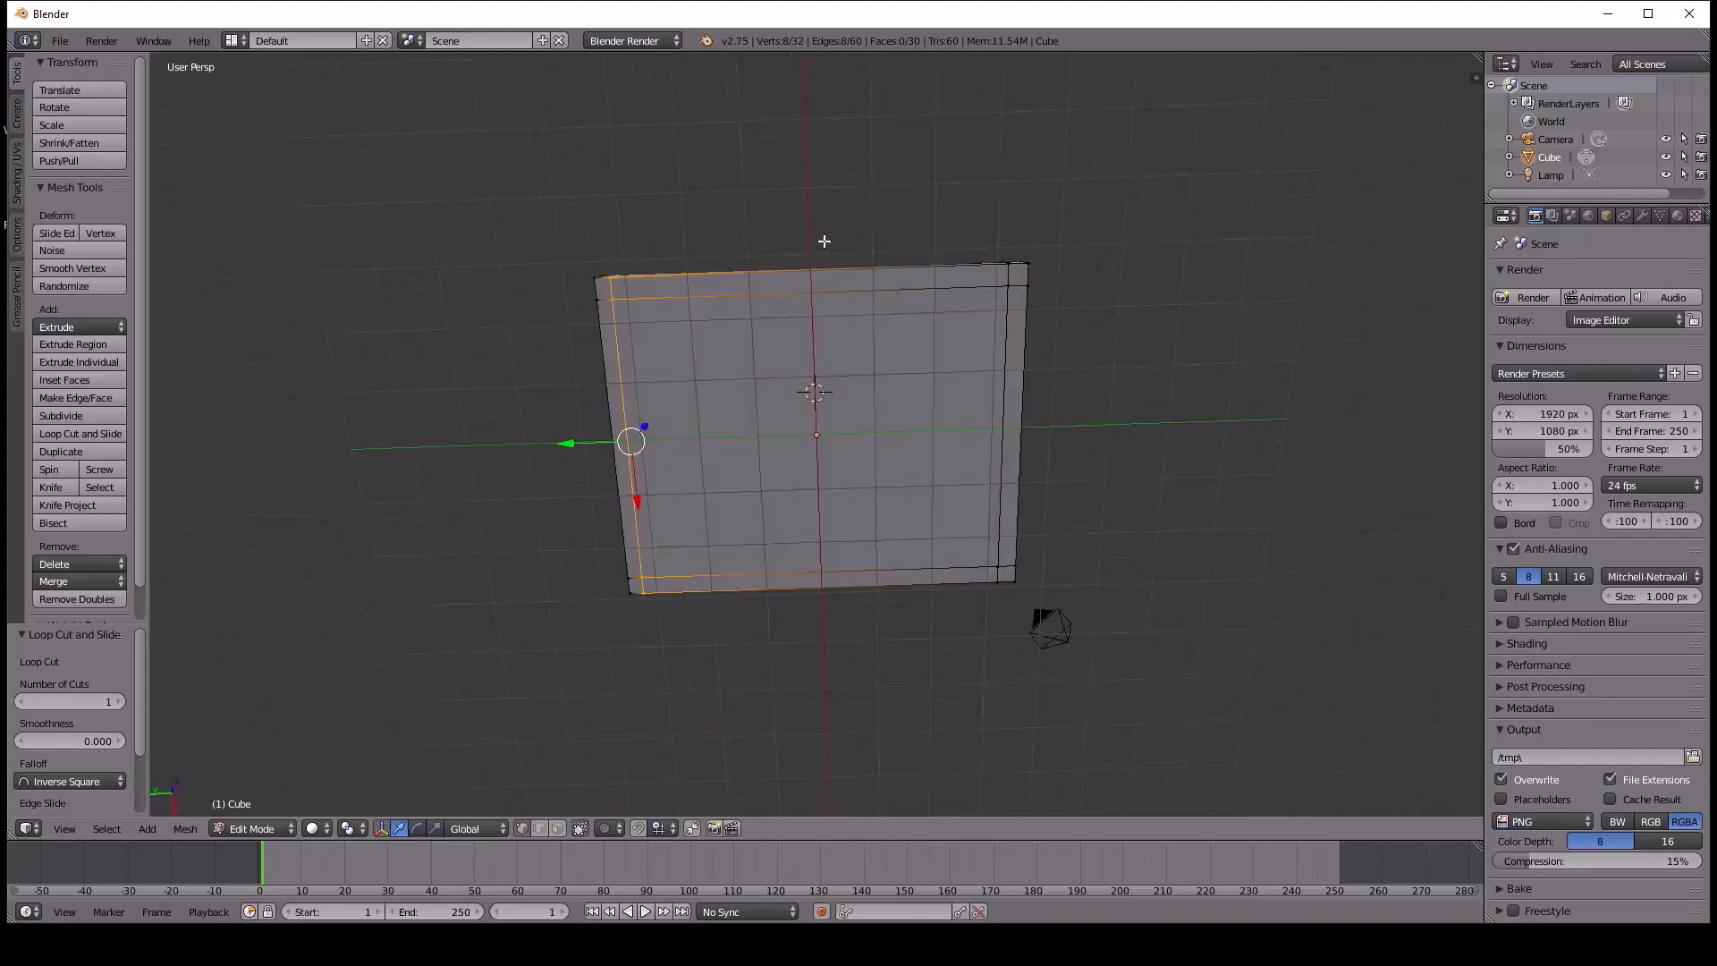
pyautogui.moveTo(815, 312)
pyautogui.mouseDown(button='middle')
pyautogui.moveTo(813, 247)
pyautogui.moveTo(796, 291)
pyautogui.mouseUp(button='middle')
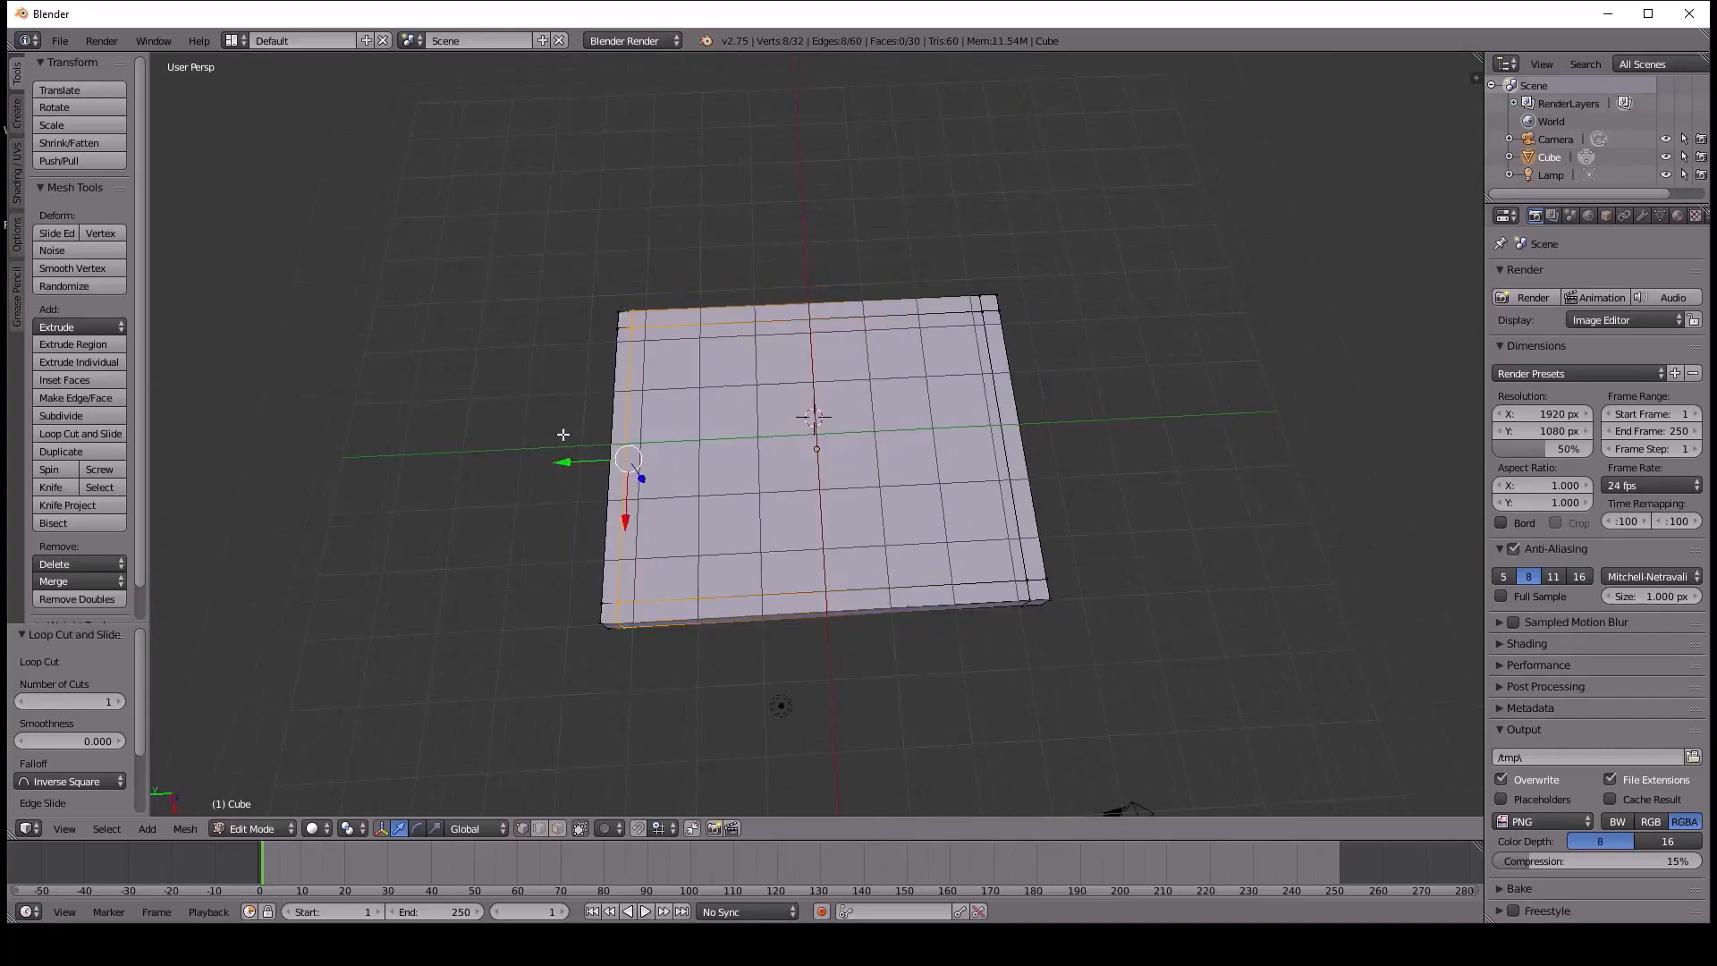
pyautogui.press('a')
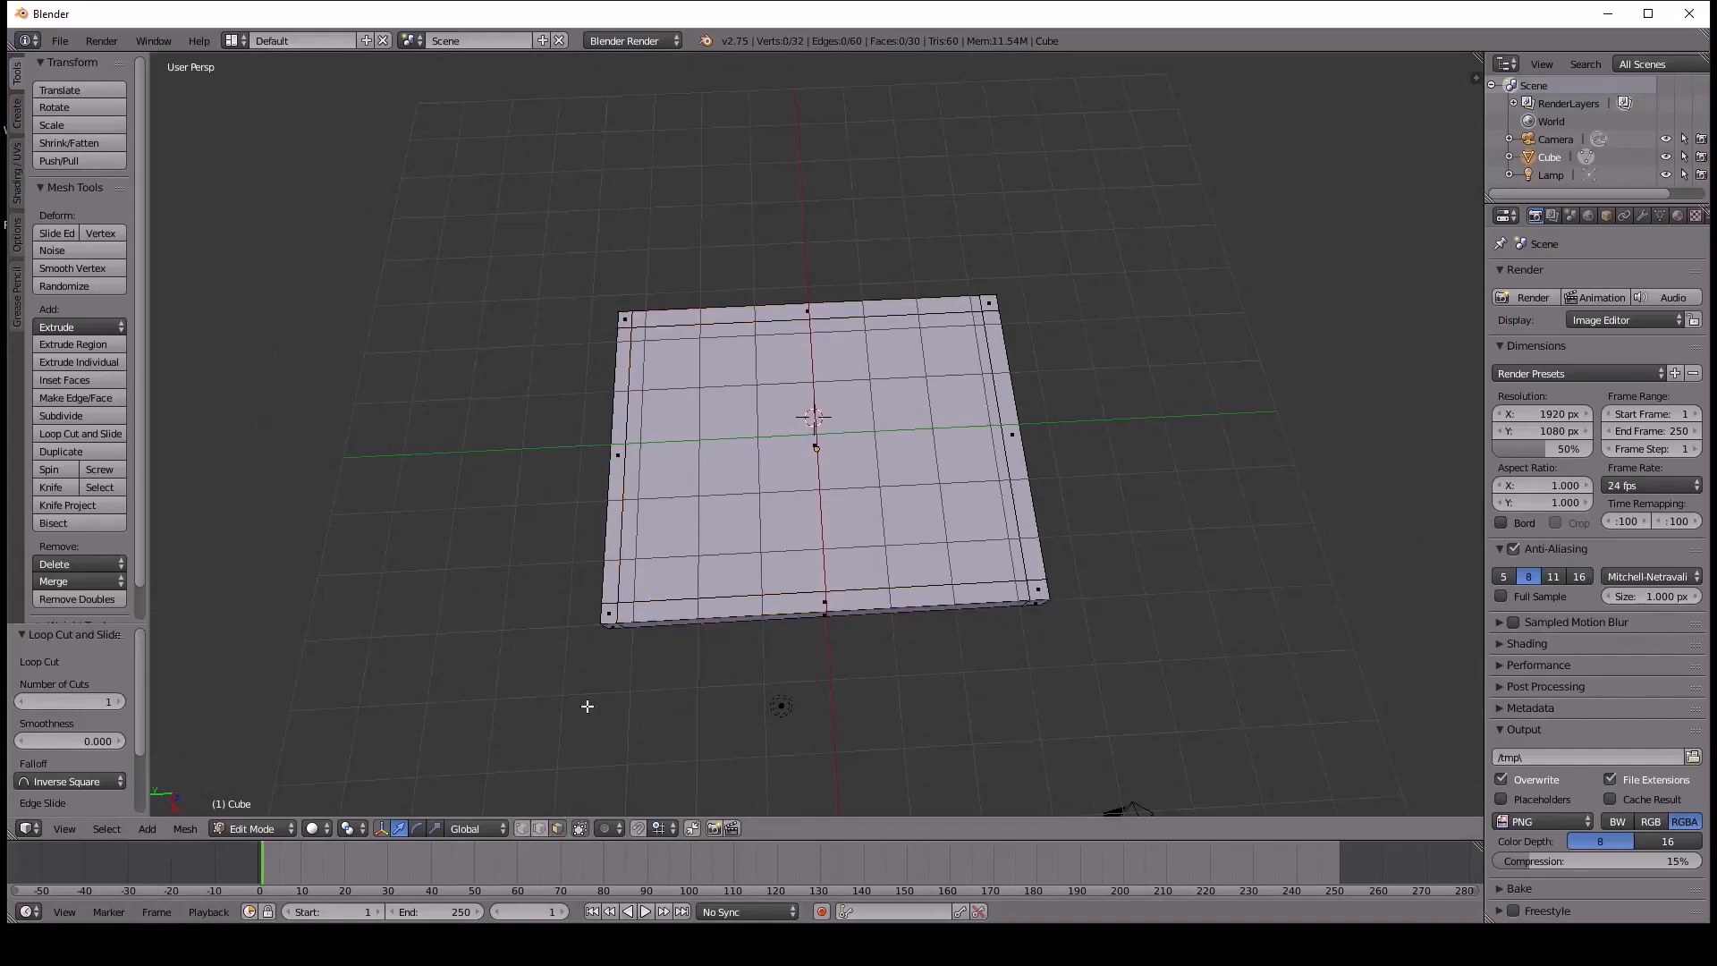
pyautogui.rightClick(608, 618)
pyautogui.press('s')
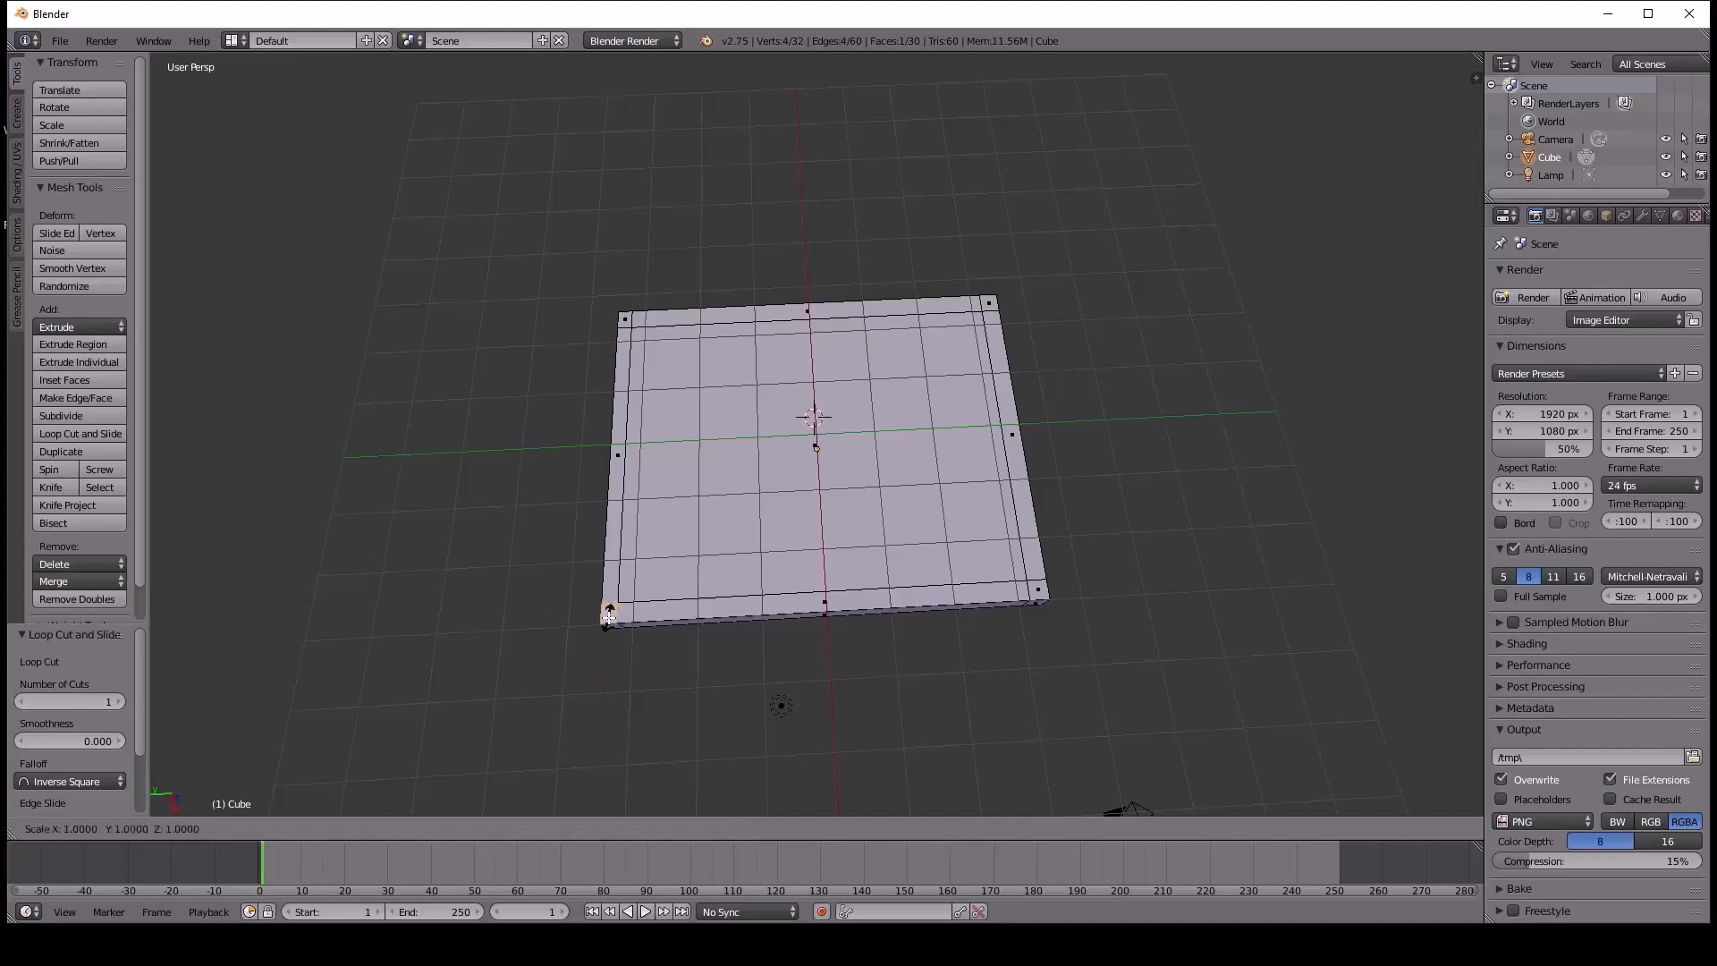
pyautogui.press('z')
pyautogui.rightClick(659, 558)
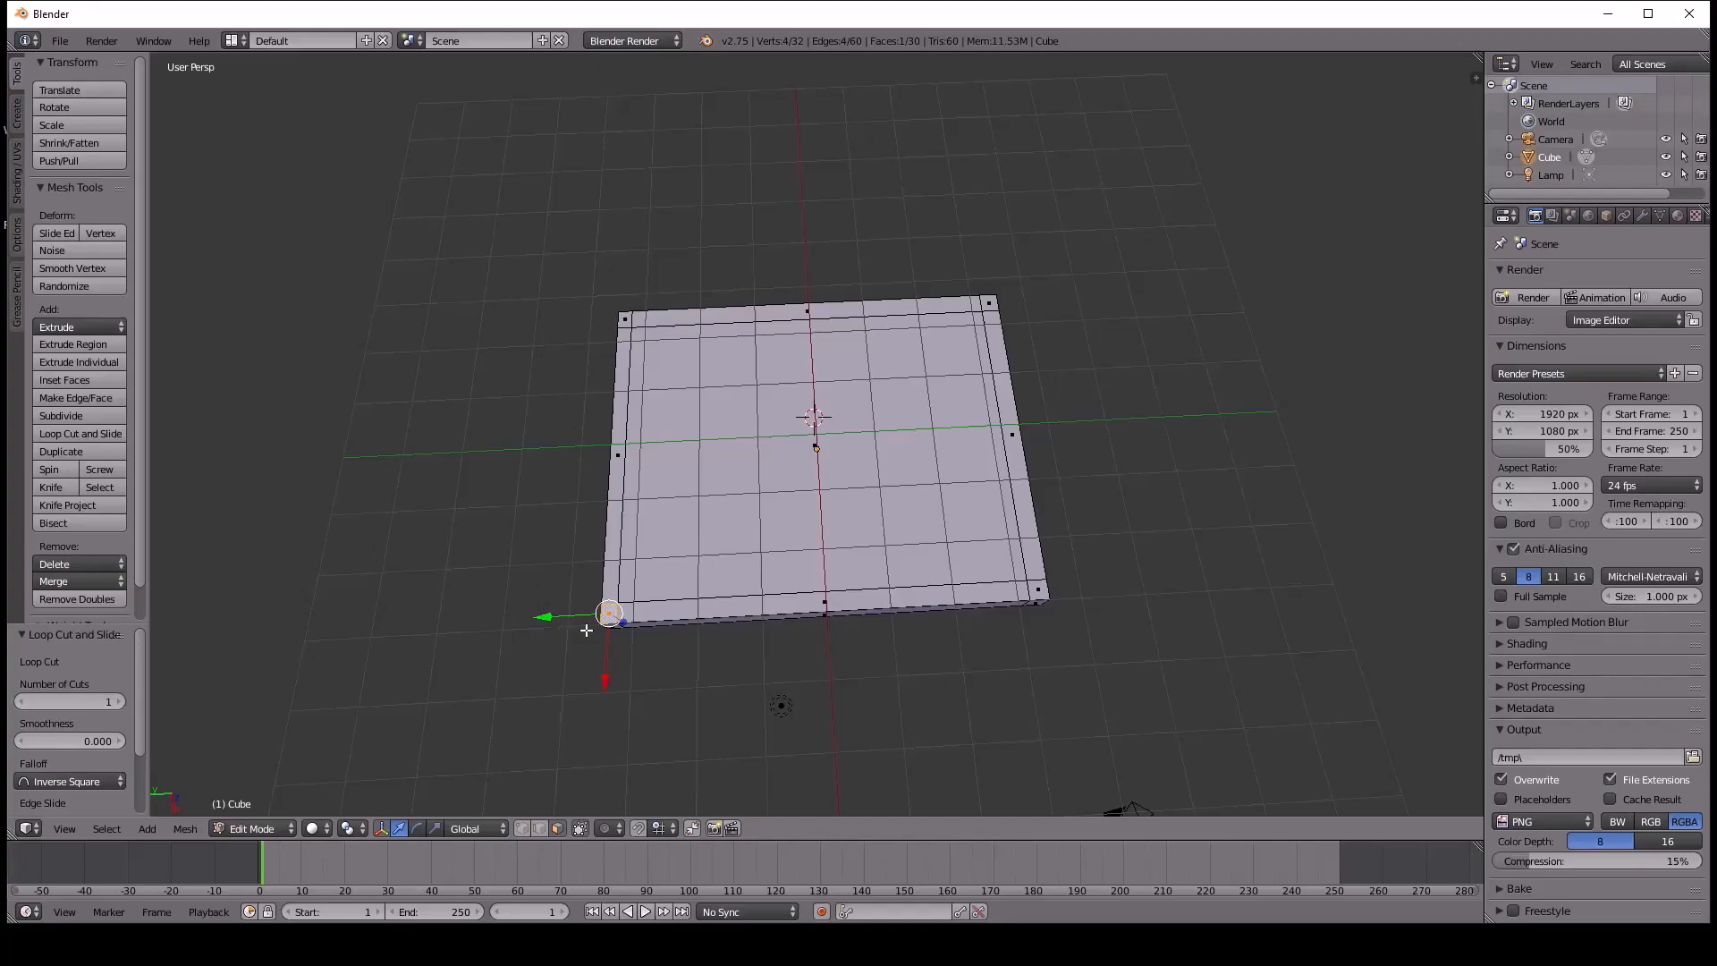
pyautogui.press('s')
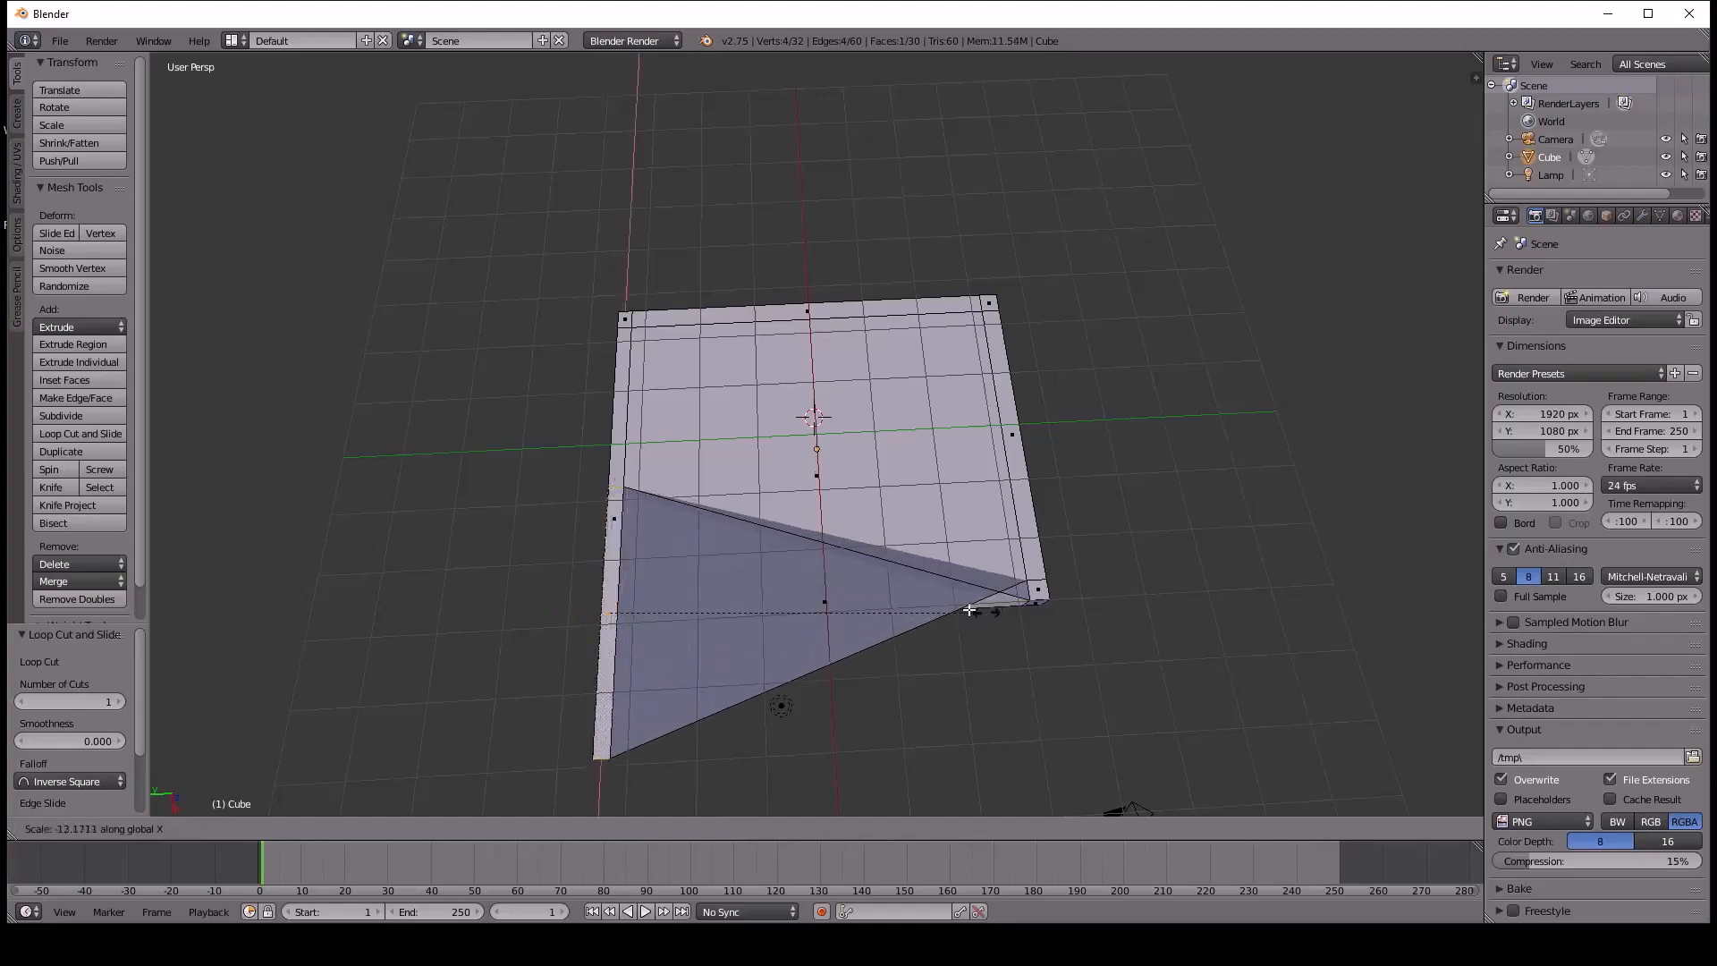
pyautogui.press('Escape')
pyautogui.press('s')
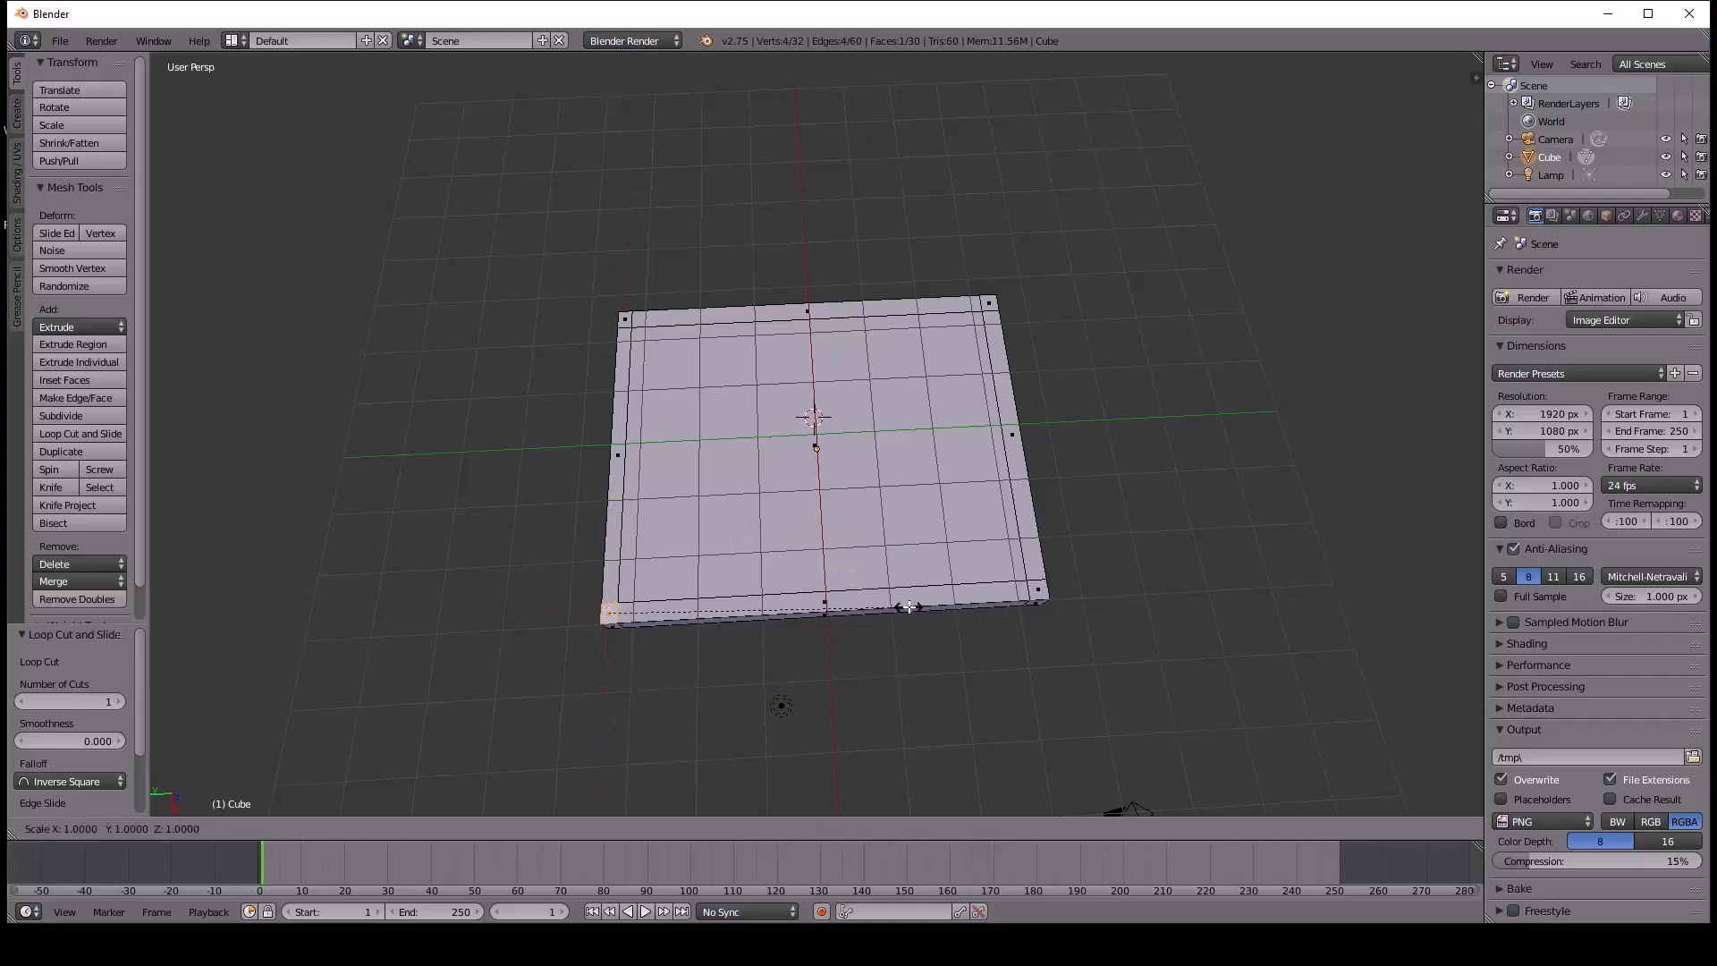
pyautogui.press('Escape')
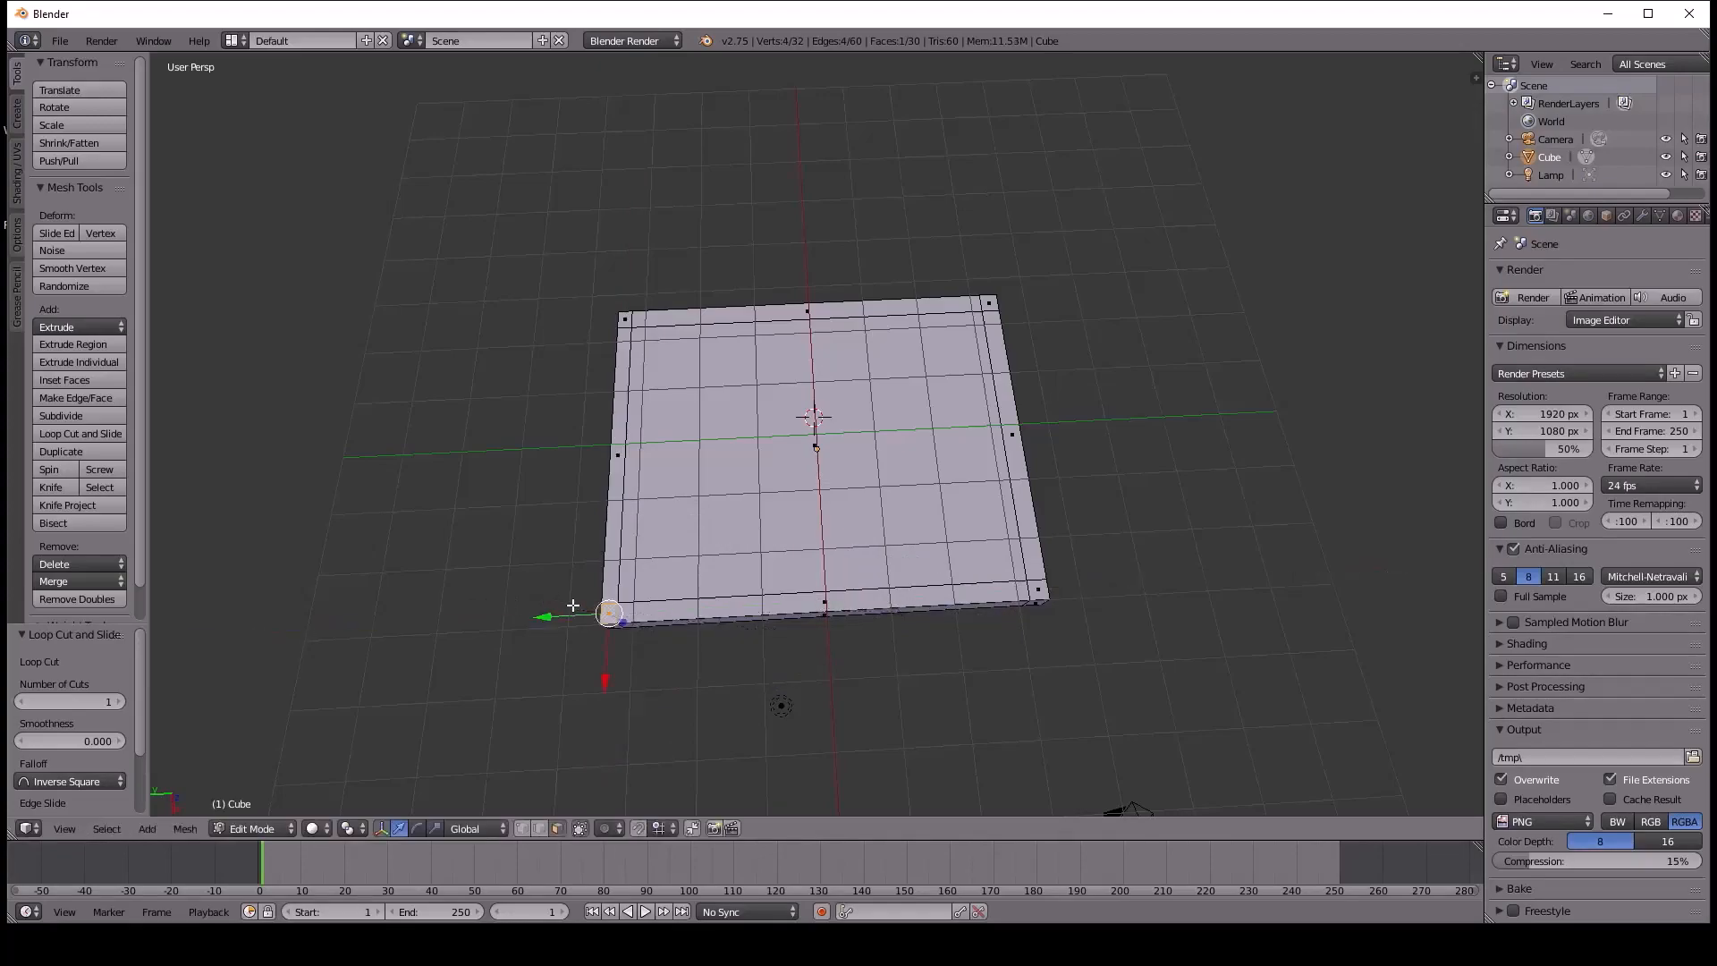
pyautogui.press('s')
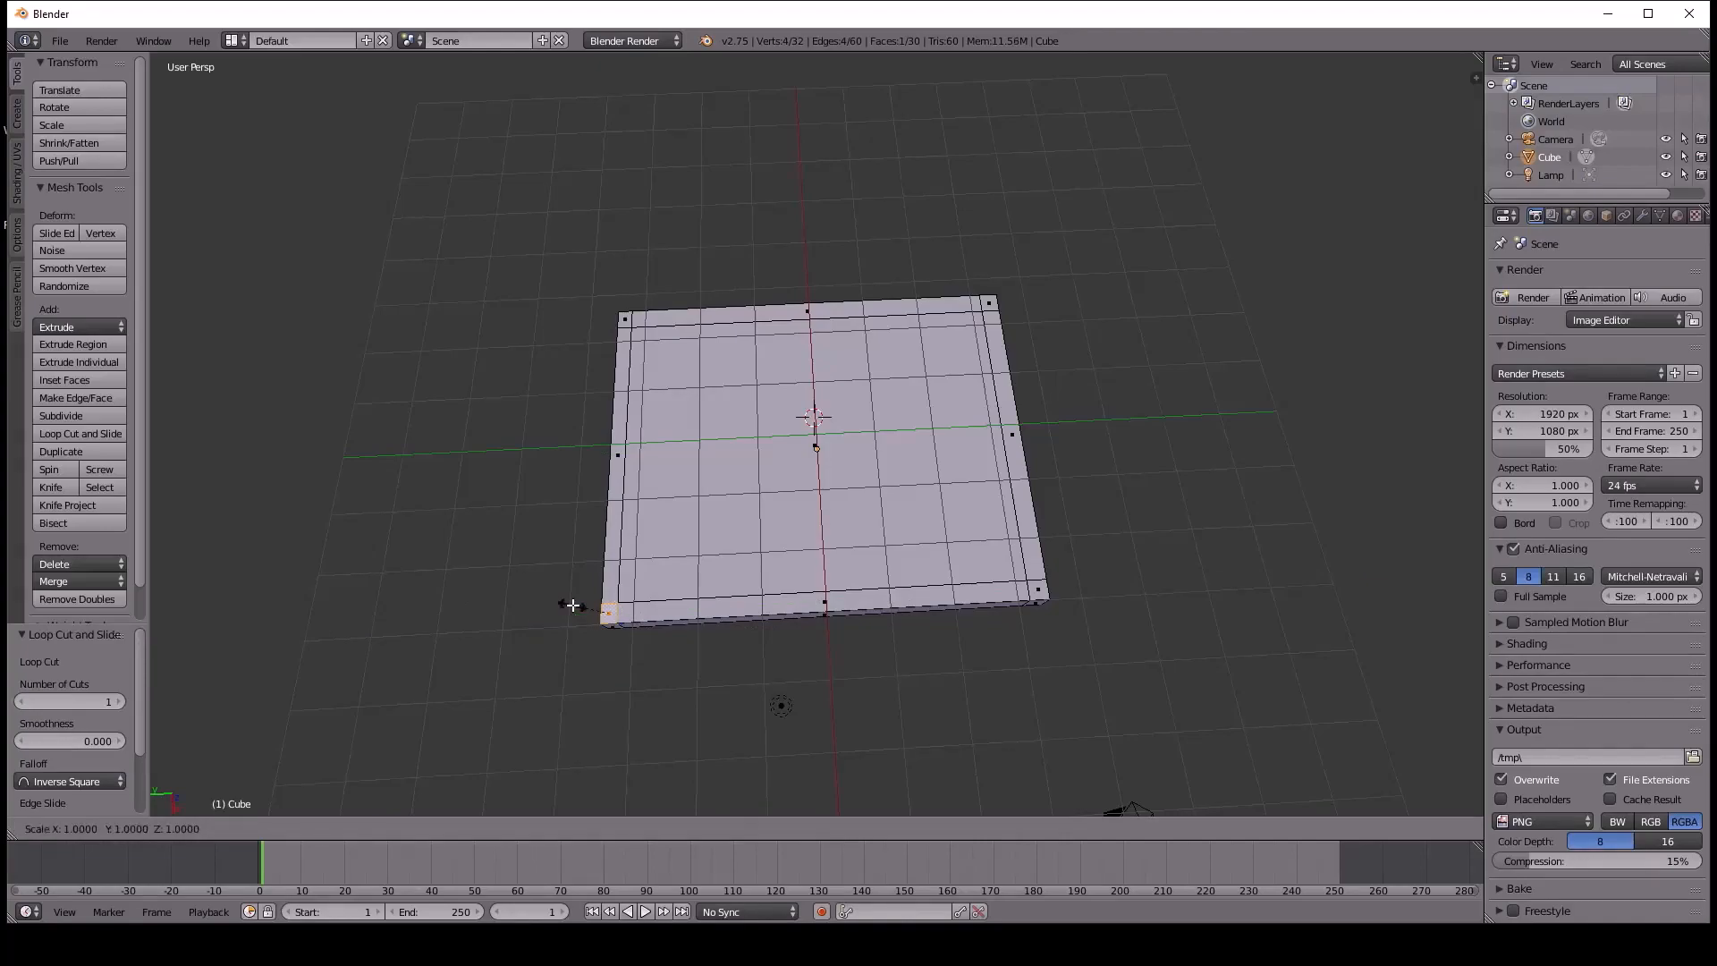
pyautogui.press('Escape')
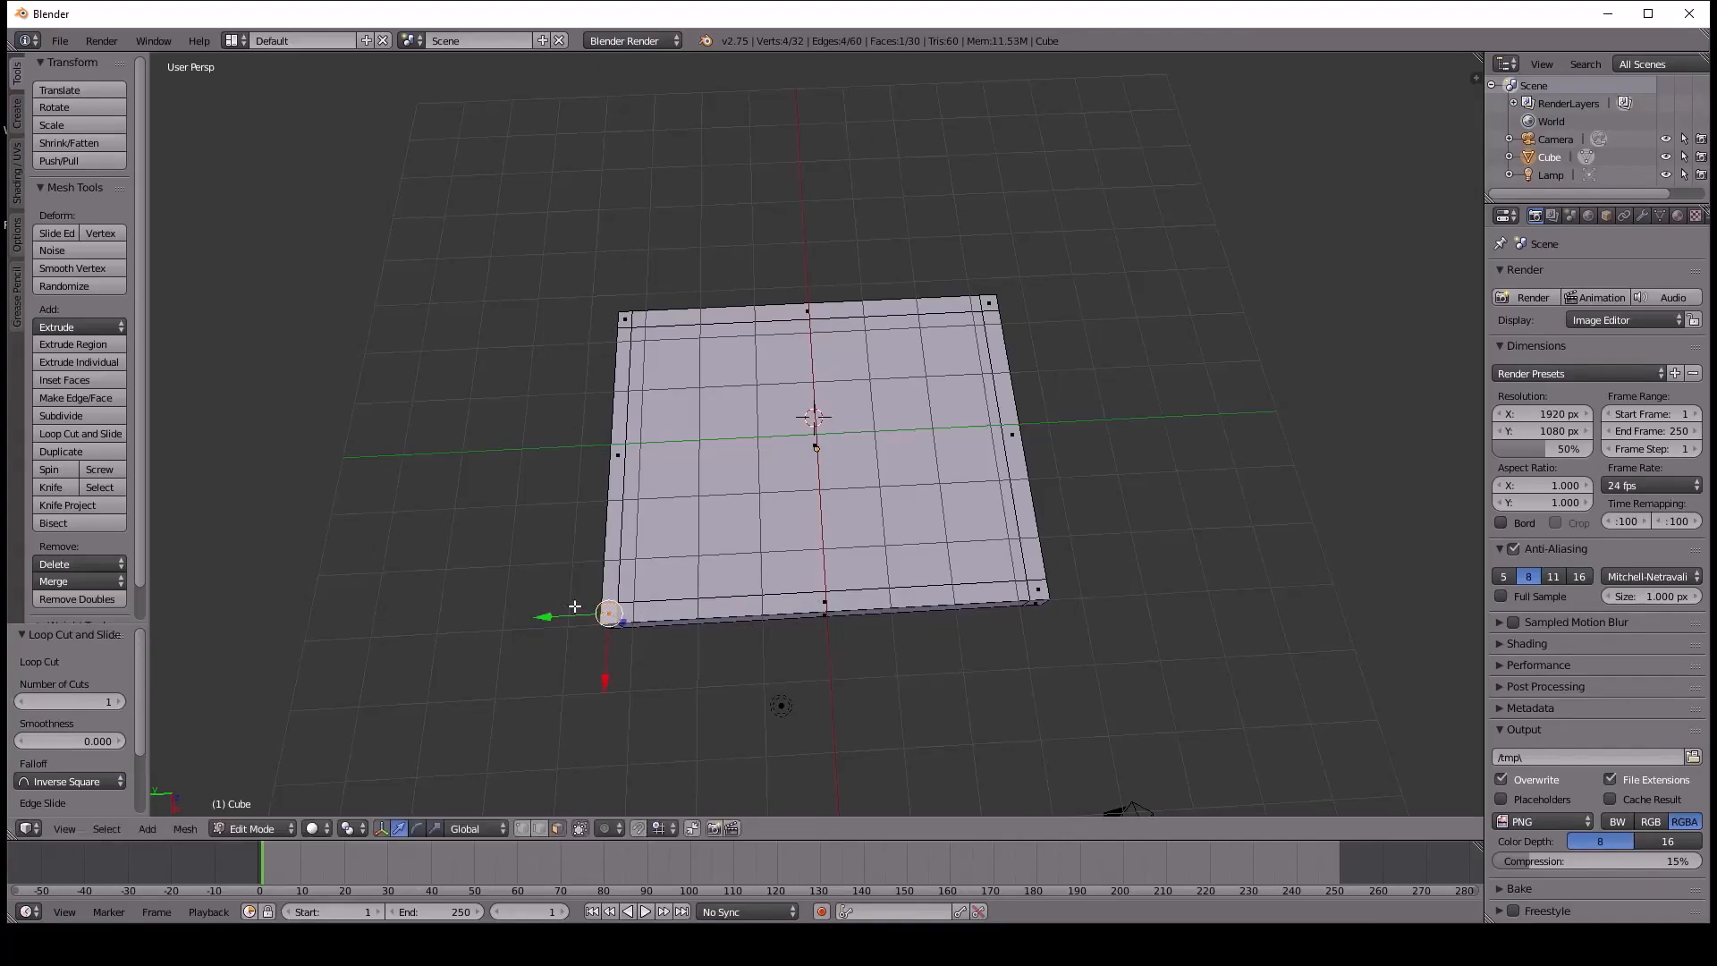
pyautogui.press('a')
pyautogui.rightClick(612, 614)
pyautogui.press('e')
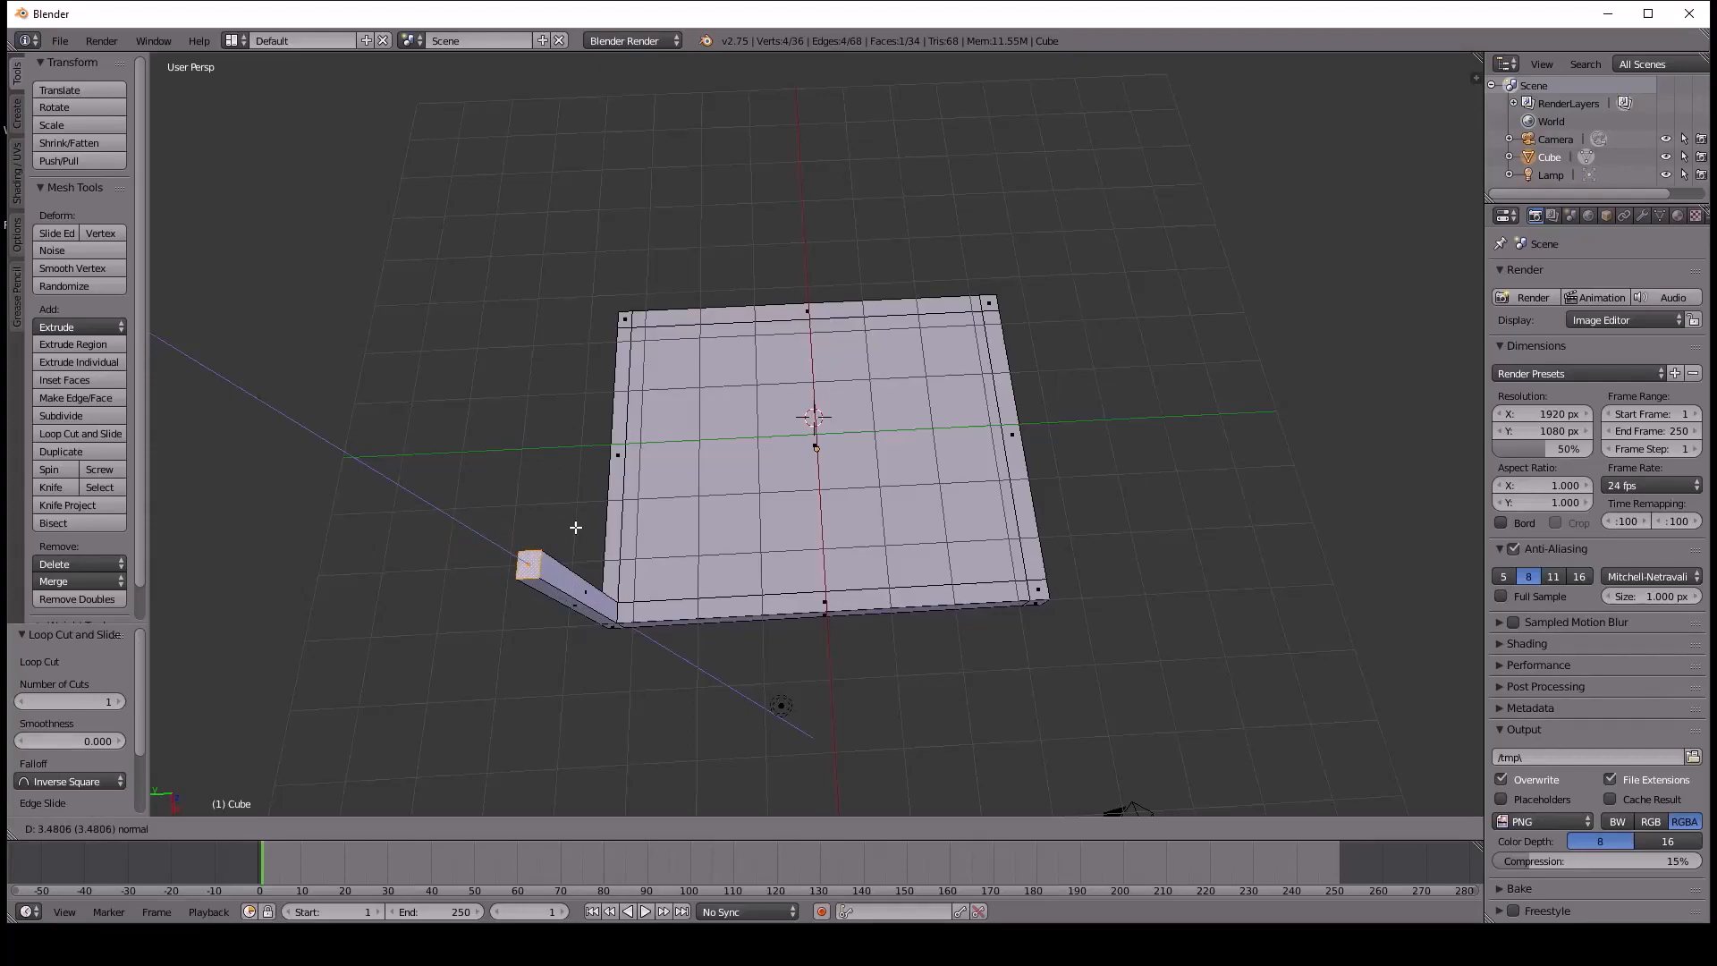
pyautogui.press('Escape')
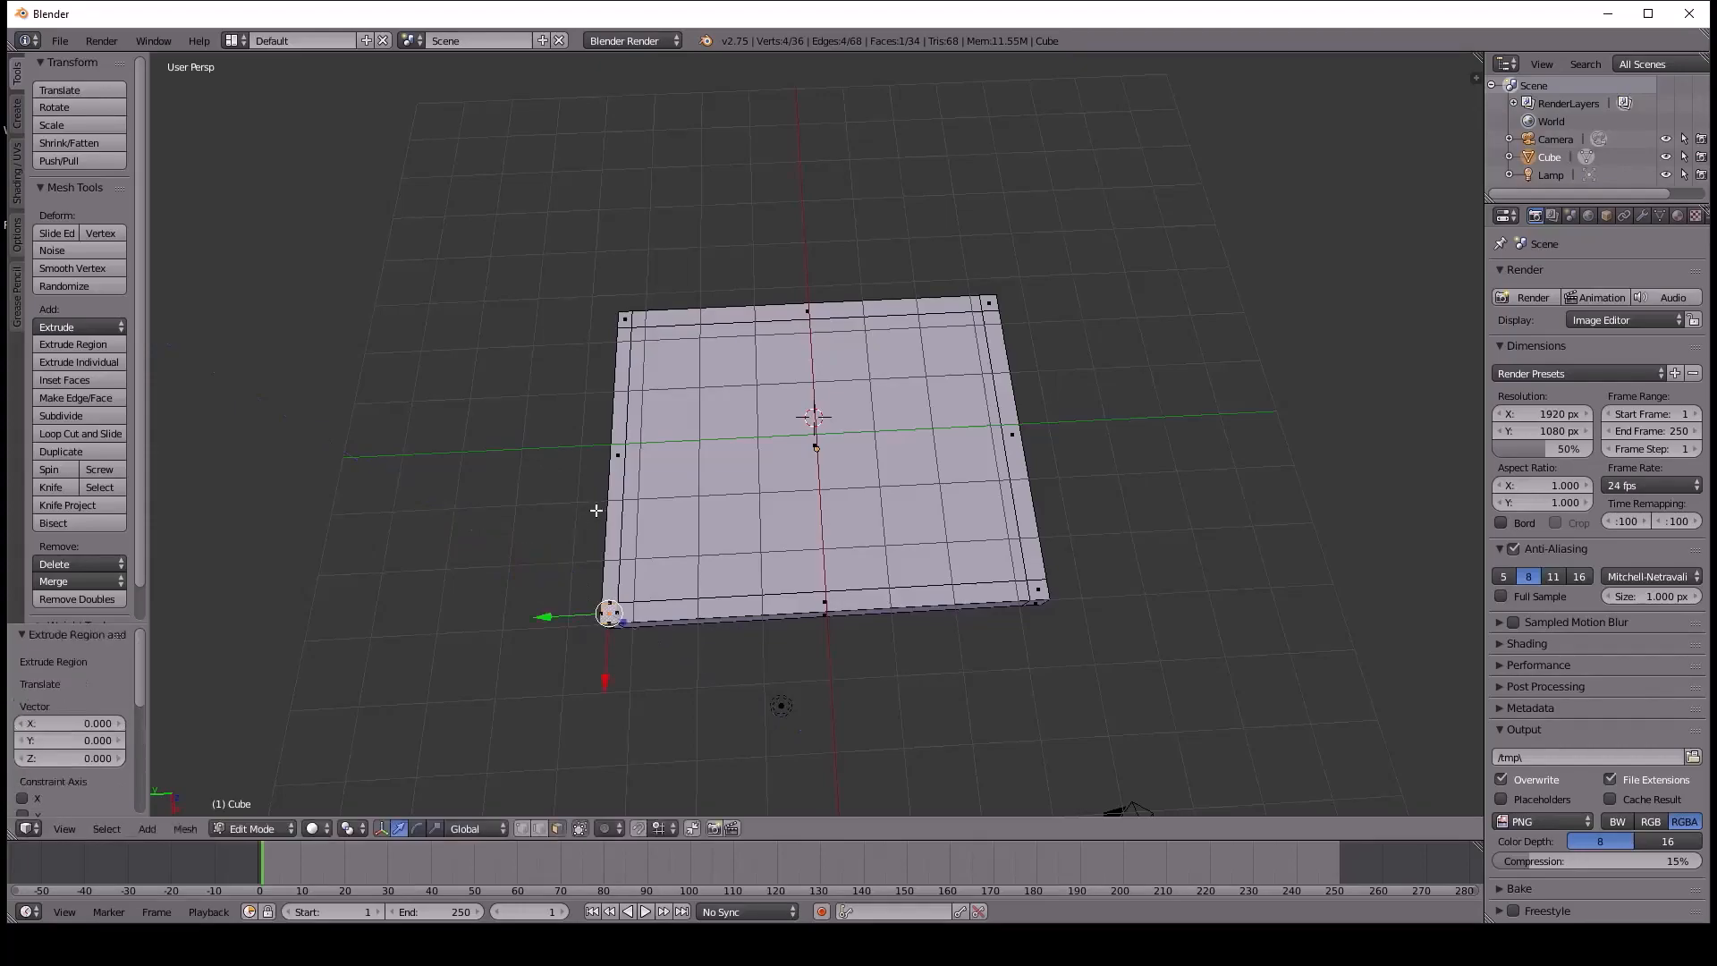
# Select the four small corner faces on the slab's underside and extrude them about 3.66 units downward as table legs.
pyautogui.rightClick(628, 318)
pyautogui.keyDown('shift'); pyautogui.rightClick(611, 615); pyautogui.keyUp('shift')
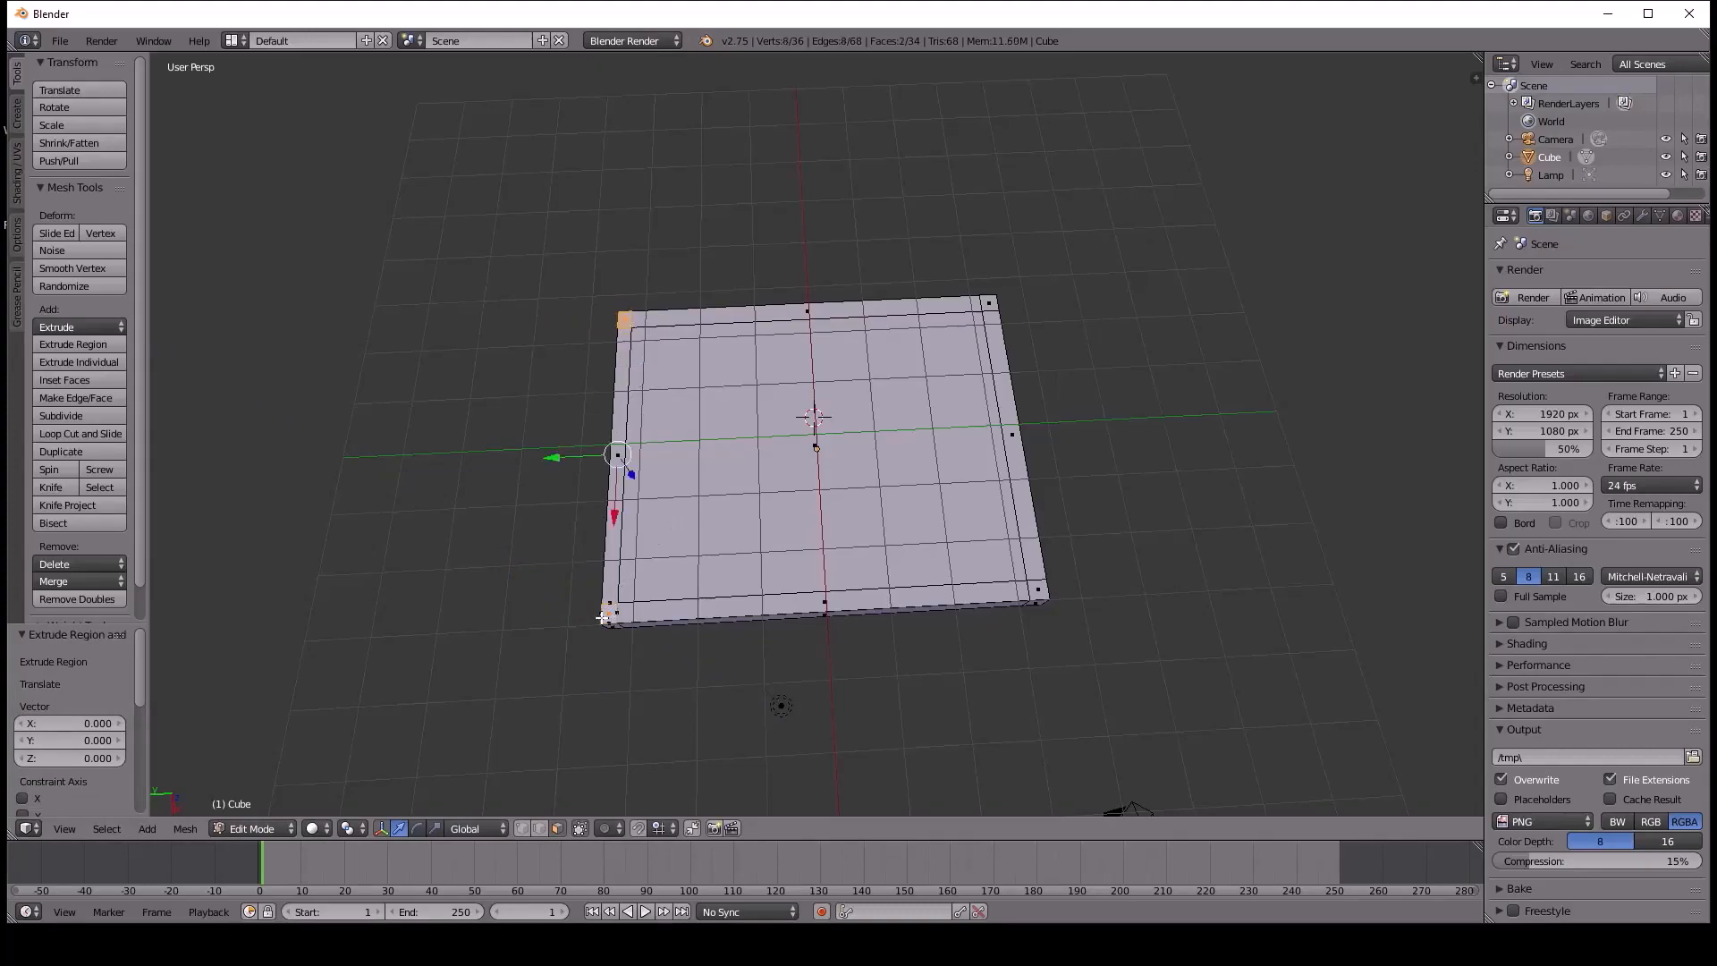
pyautogui.keyDown('shift'); pyautogui.rightClick(1037, 591); pyautogui.keyUp('shift')
pyautogui.keyDown('shift'); pyautogui.rightClick(992, 305); pyautogui.keyUp('shift')
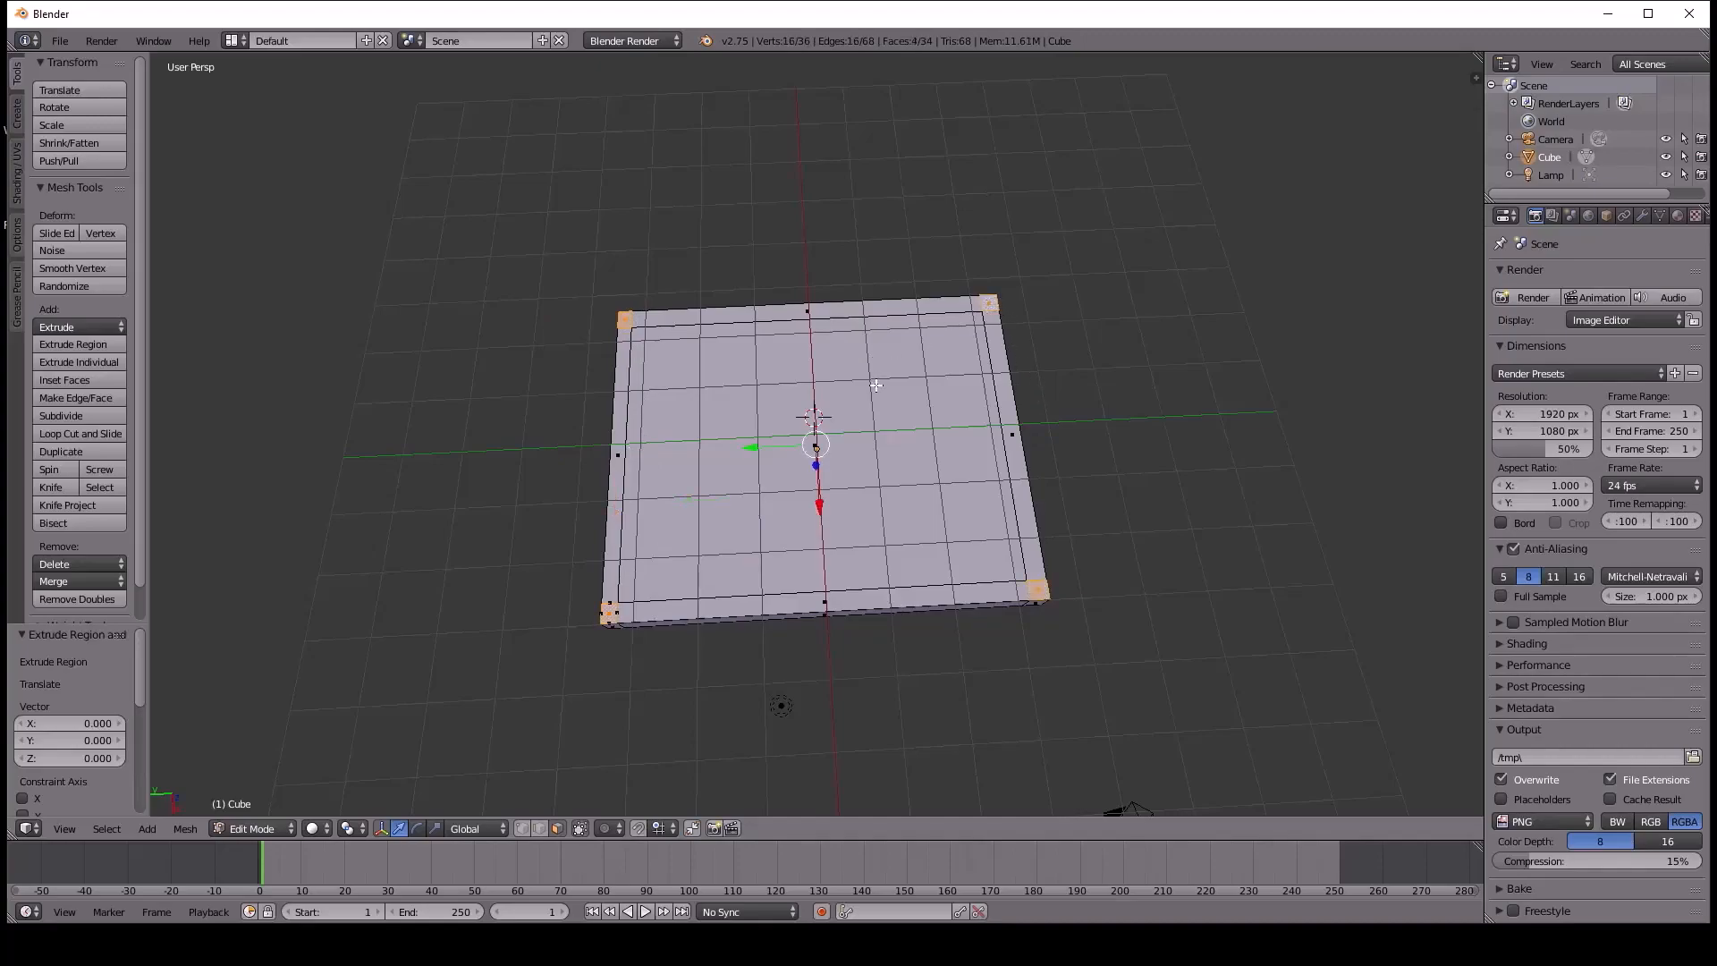
pyautogui.press('e')
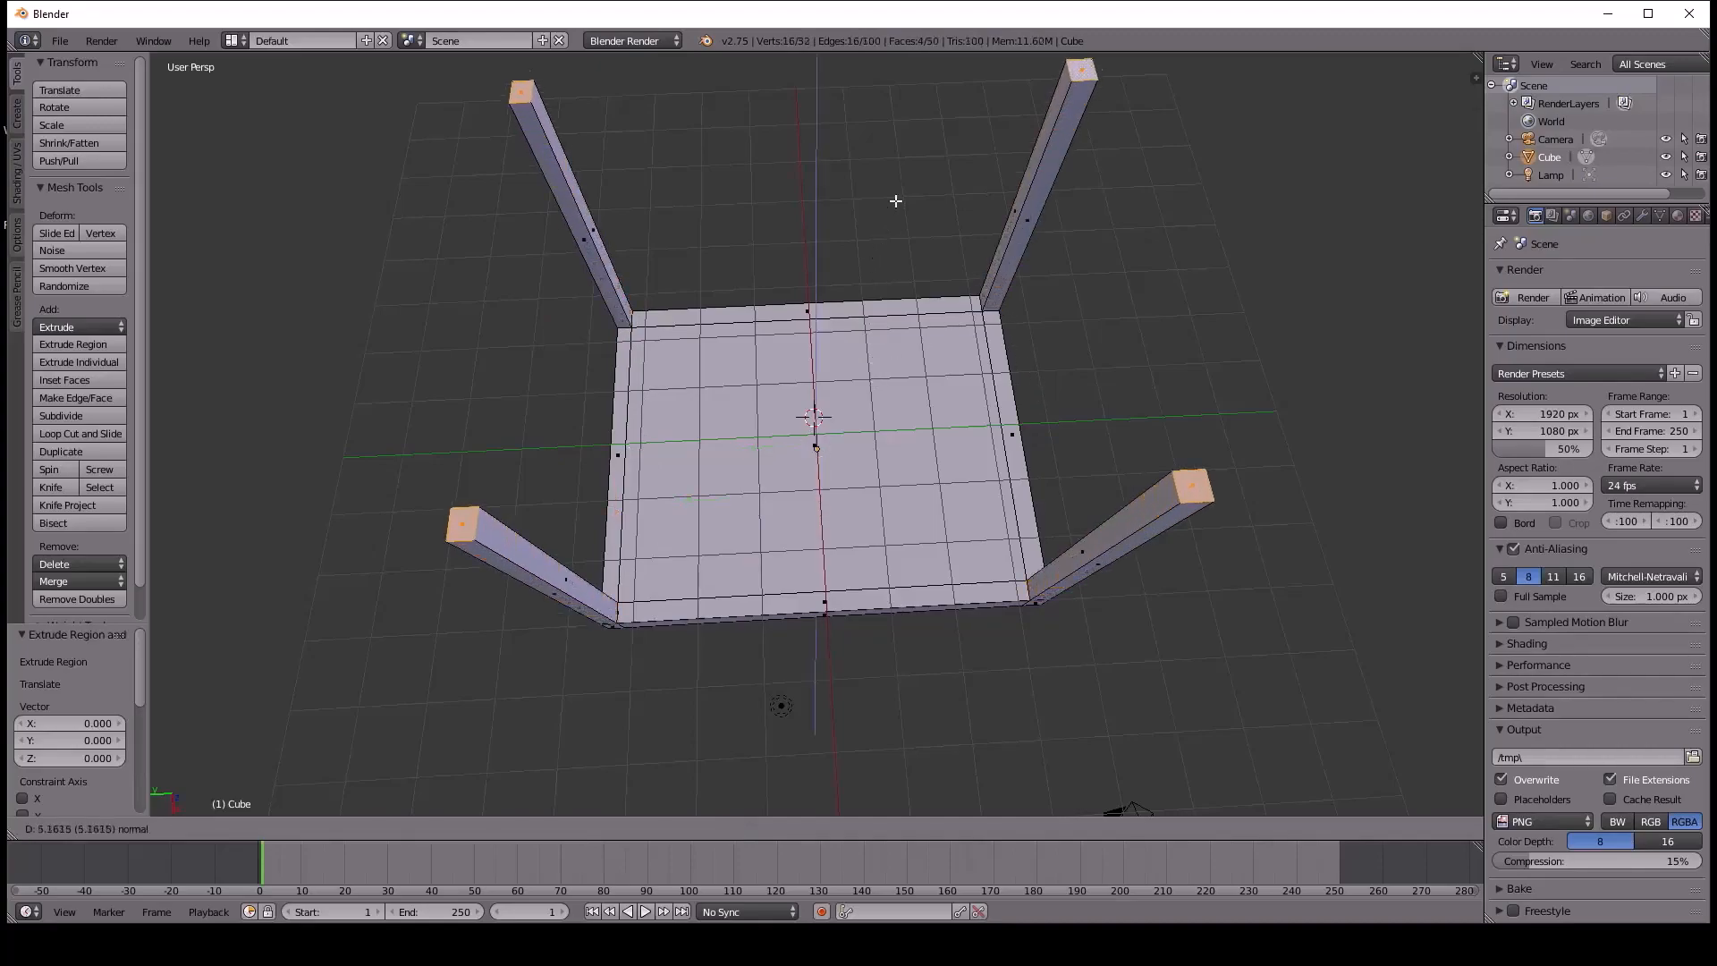
pyautogui.click(955, 277)
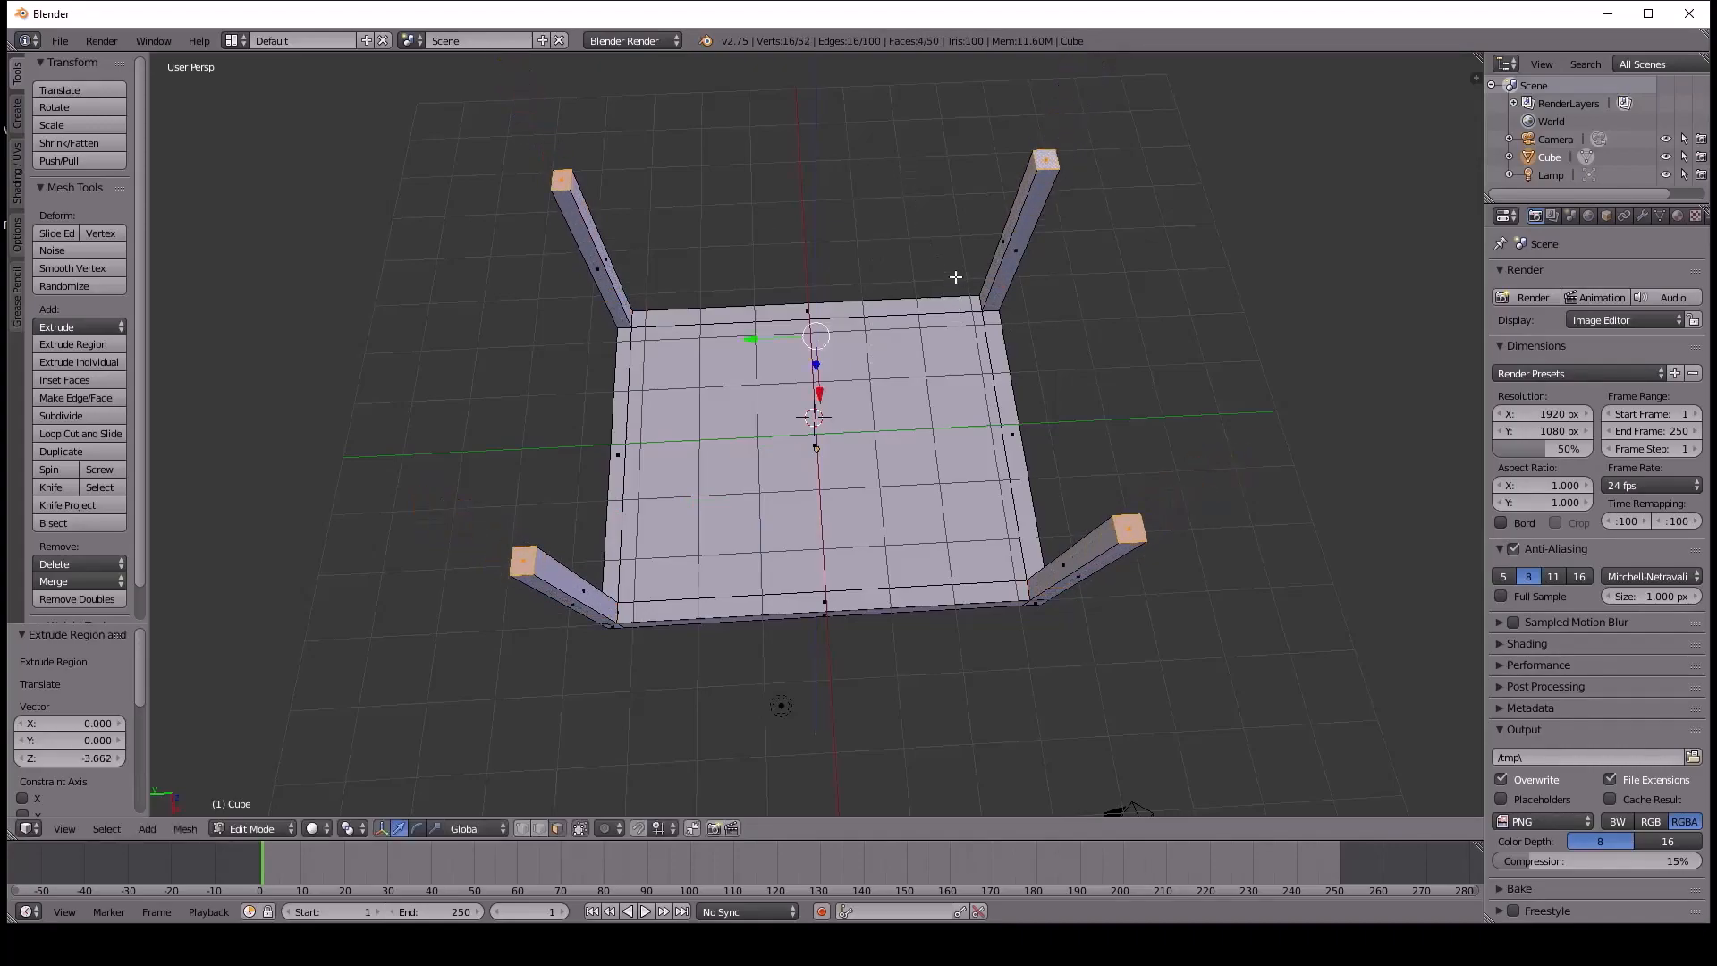
# Return to Object Mode and raise the table about 2.55 units along the Z axis.
pyautogui.moveTo(813, 353); pyautogui.dragTo(851, 580, button='middle')
pyautogui.moveTo(752, 534)
pyautogui.mouseDown(button='middle')
pyautogui.moveTo(765, 507)
pyautogui.moveTo(762, 533)
pyautogui.mouseUp(button='middle')
pyautogui.rightClick(859, 430)
pyautogui.press('Tab')
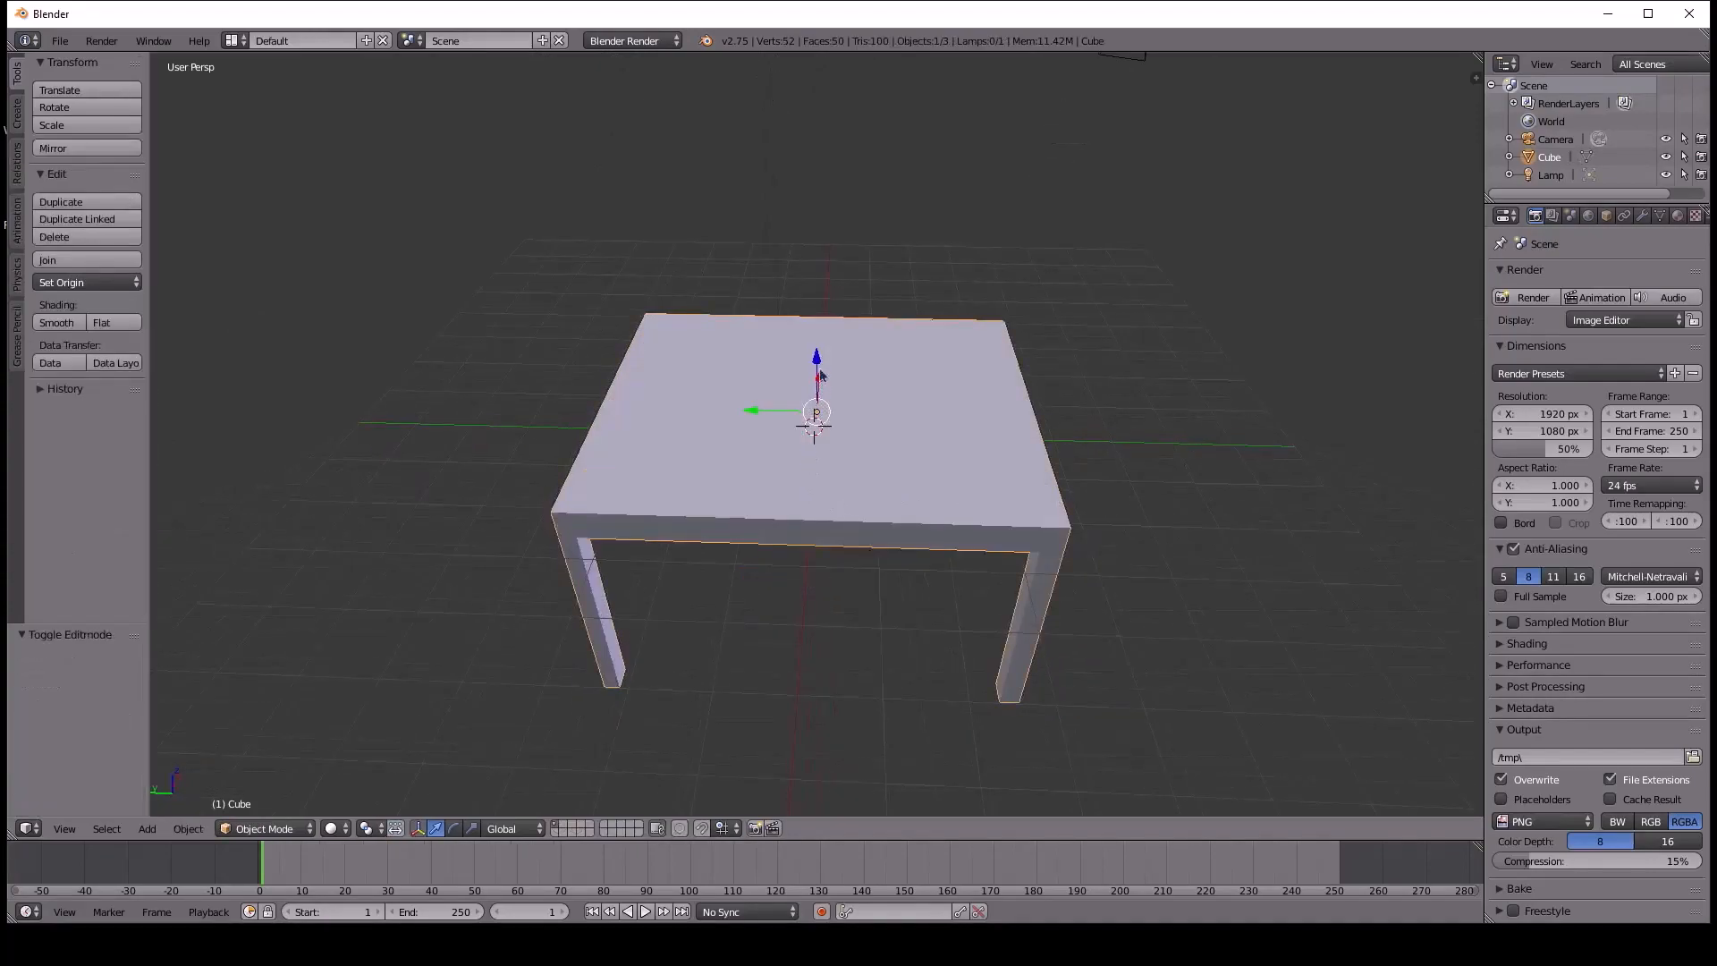
pyautogui.moveTo(817, 359); pyautogui.dragTo(832, 213)
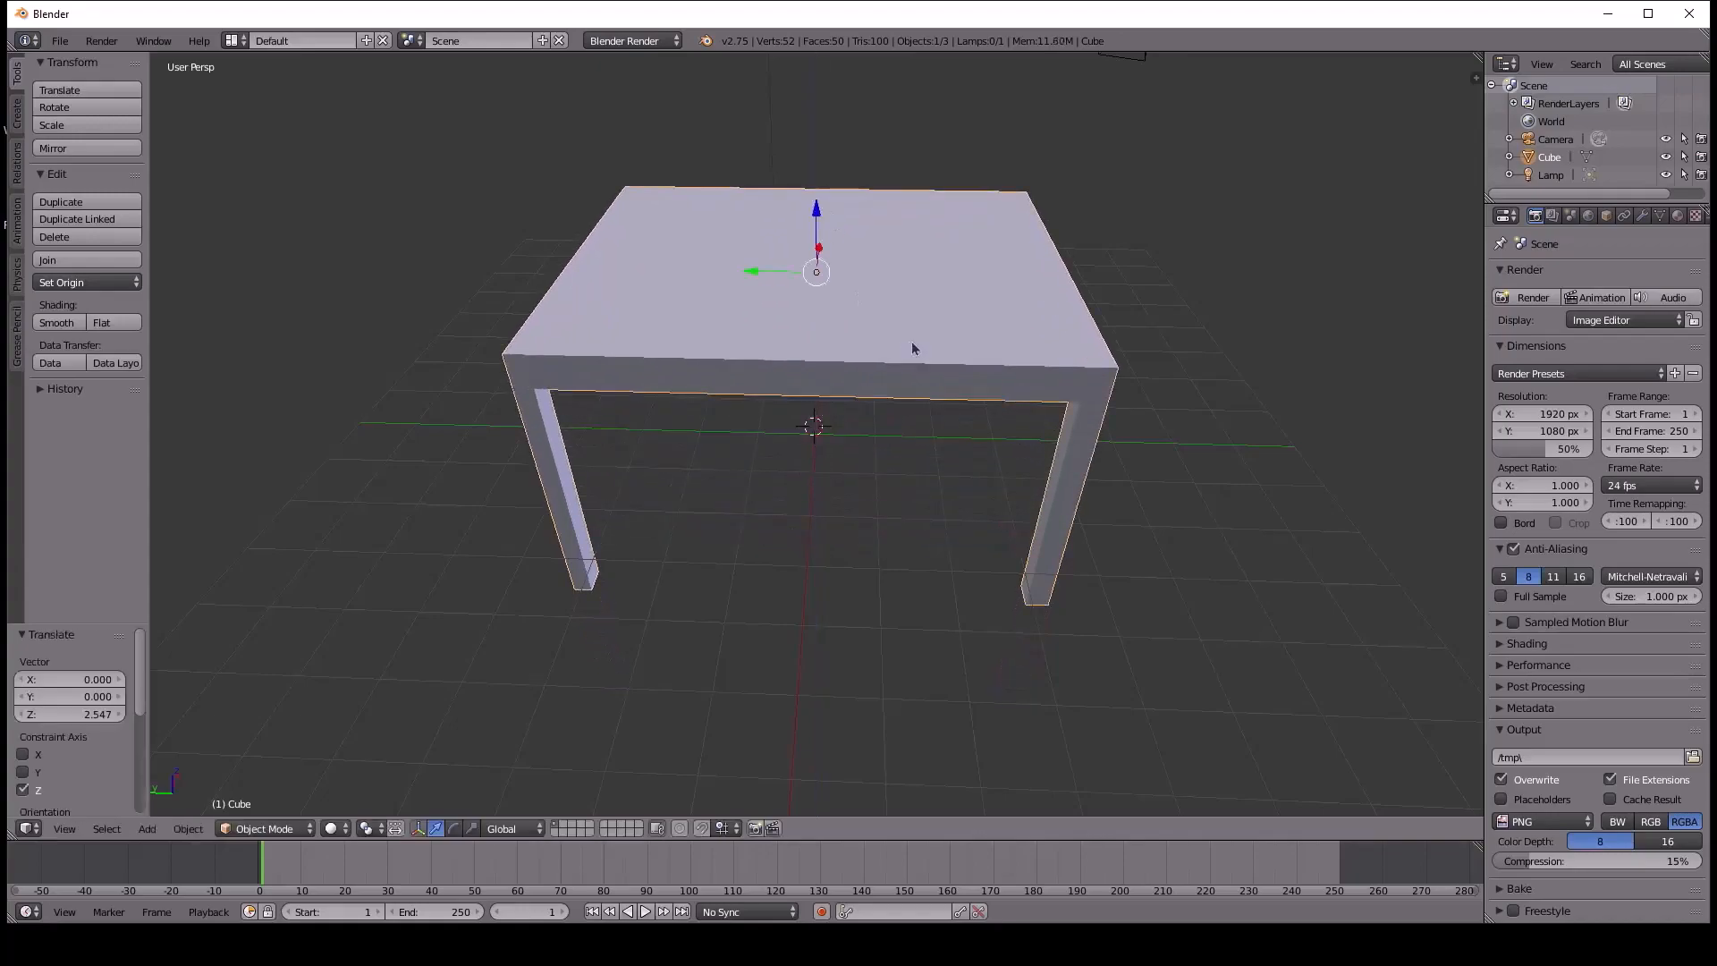
# Scale the whole table uniformly by a factor of about 0.73 and examine it from several sides.
pyautogui.moveTo(911, 341); pyautogui.dragTo(743, 305, button='middle')
pyautogui.scroll(-2, 742, 305)
pyautogui.moveTo(842, 326); pyautogui.dragTo(909, 388, button='middle')
pyautogui.scroll(2, 909, 387)
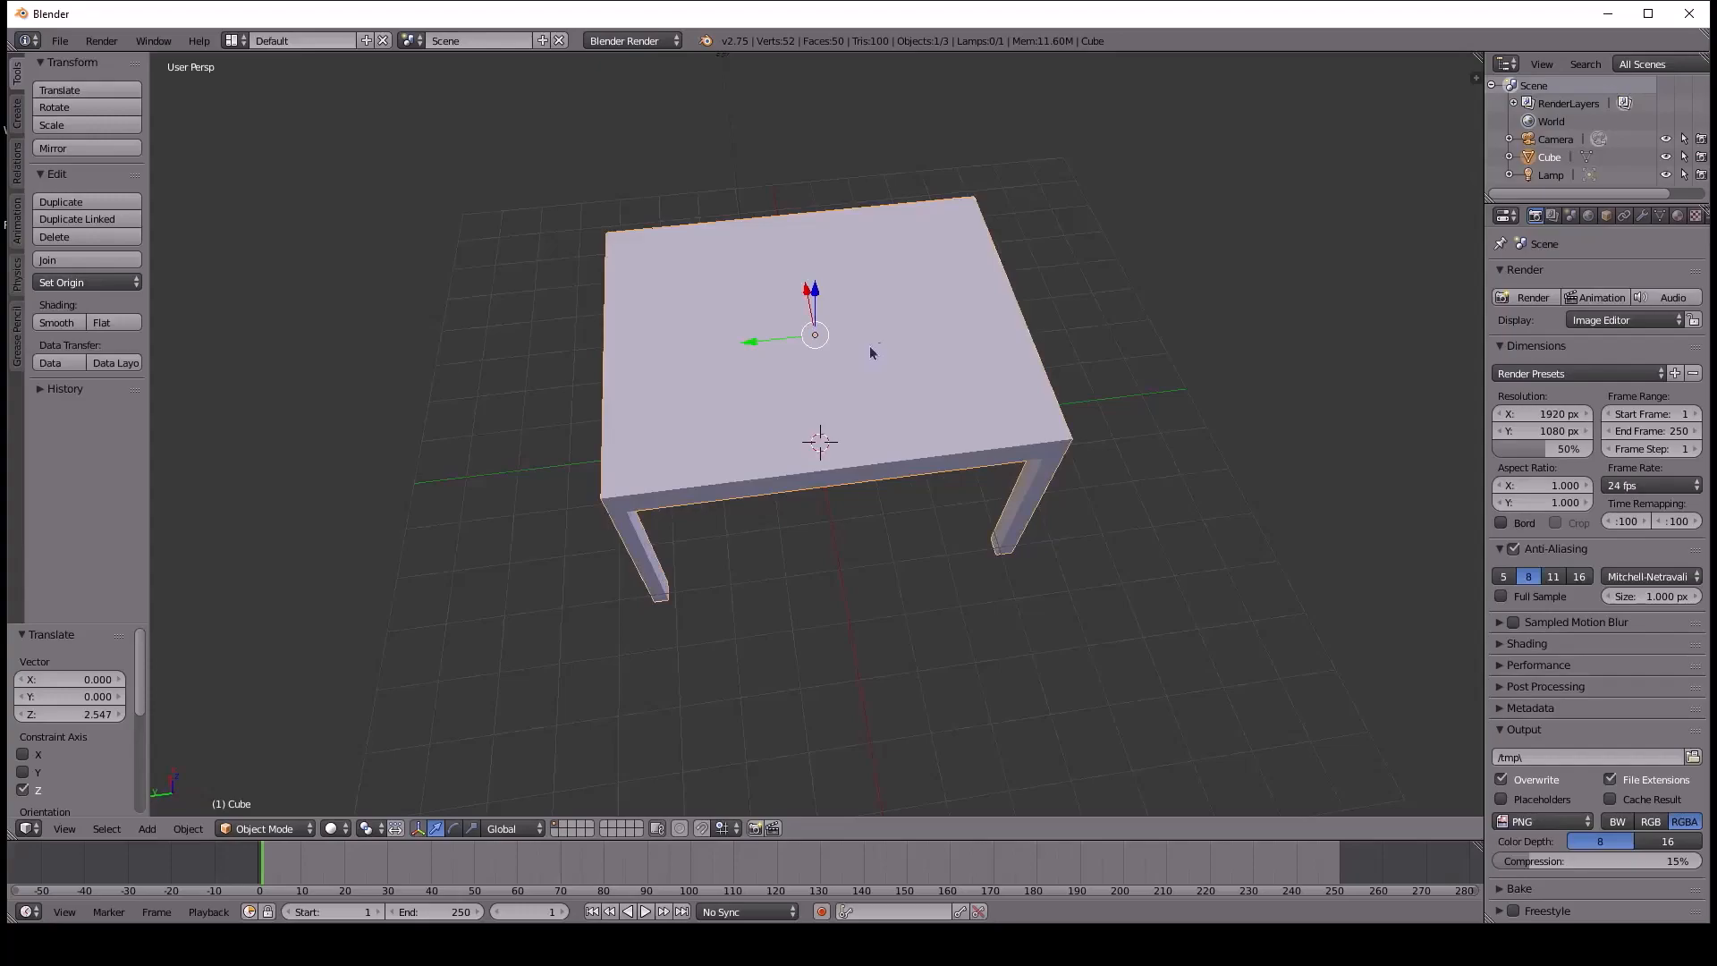
pyautogui.press('s')
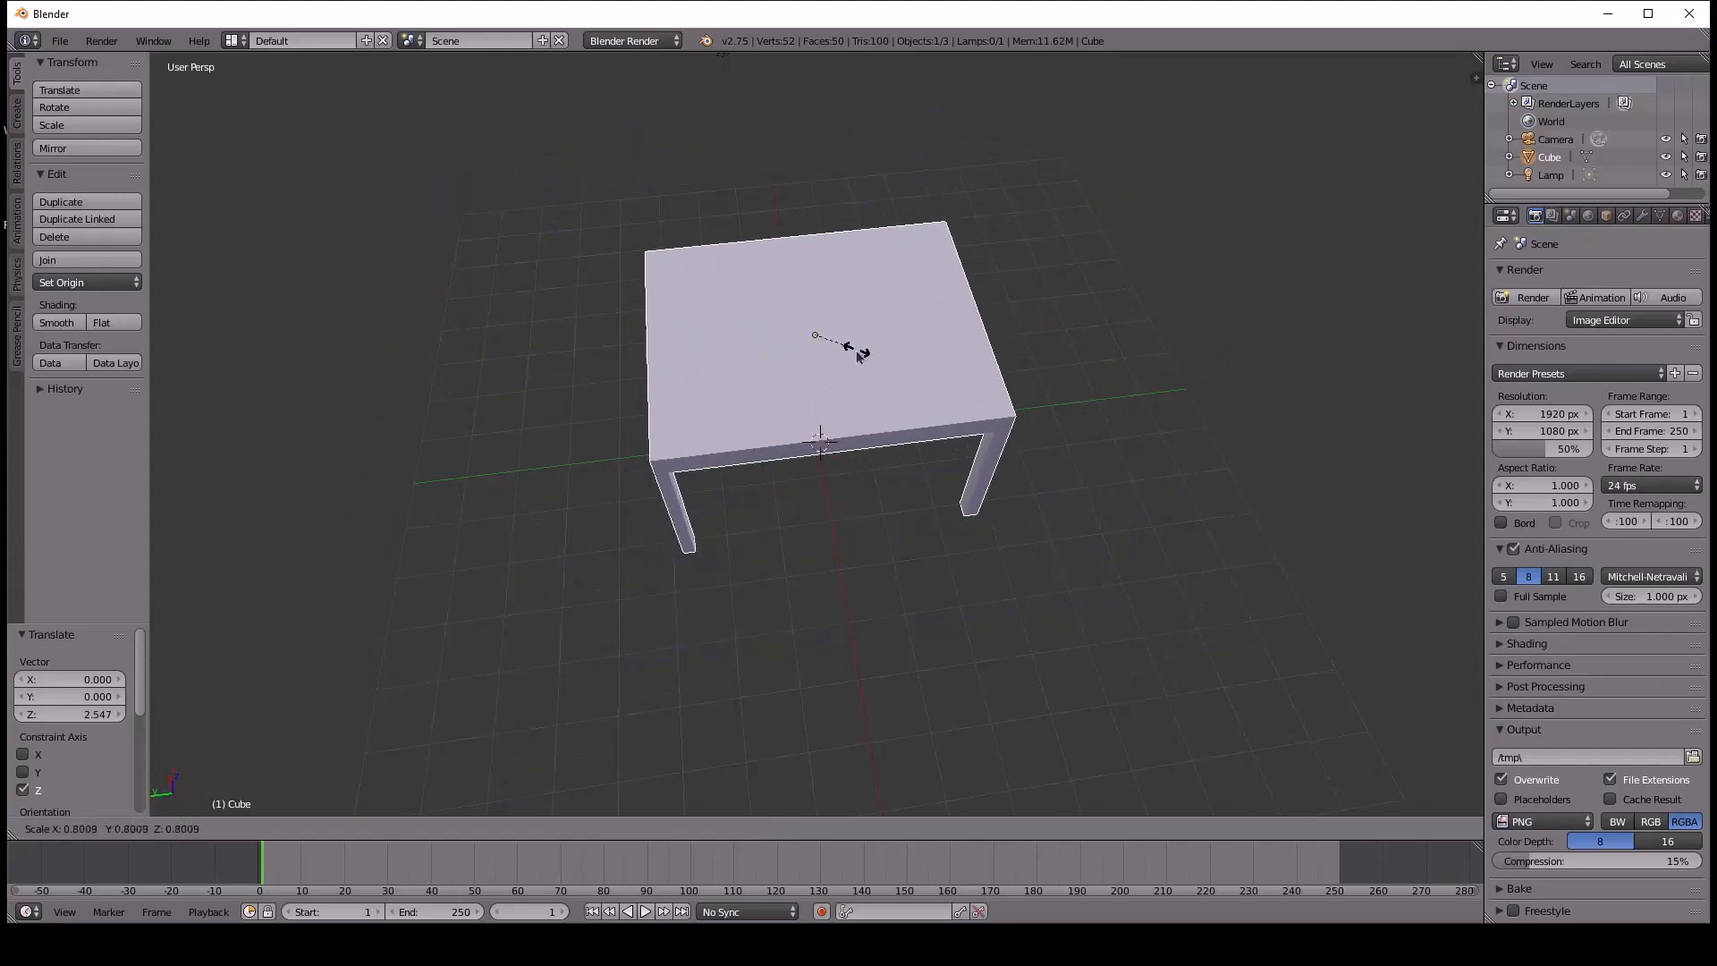
pyautogui.click(856, 357)
pyautogui.moveTo(856, 357); pyautogui.dragTo(802, 312, button='middle')
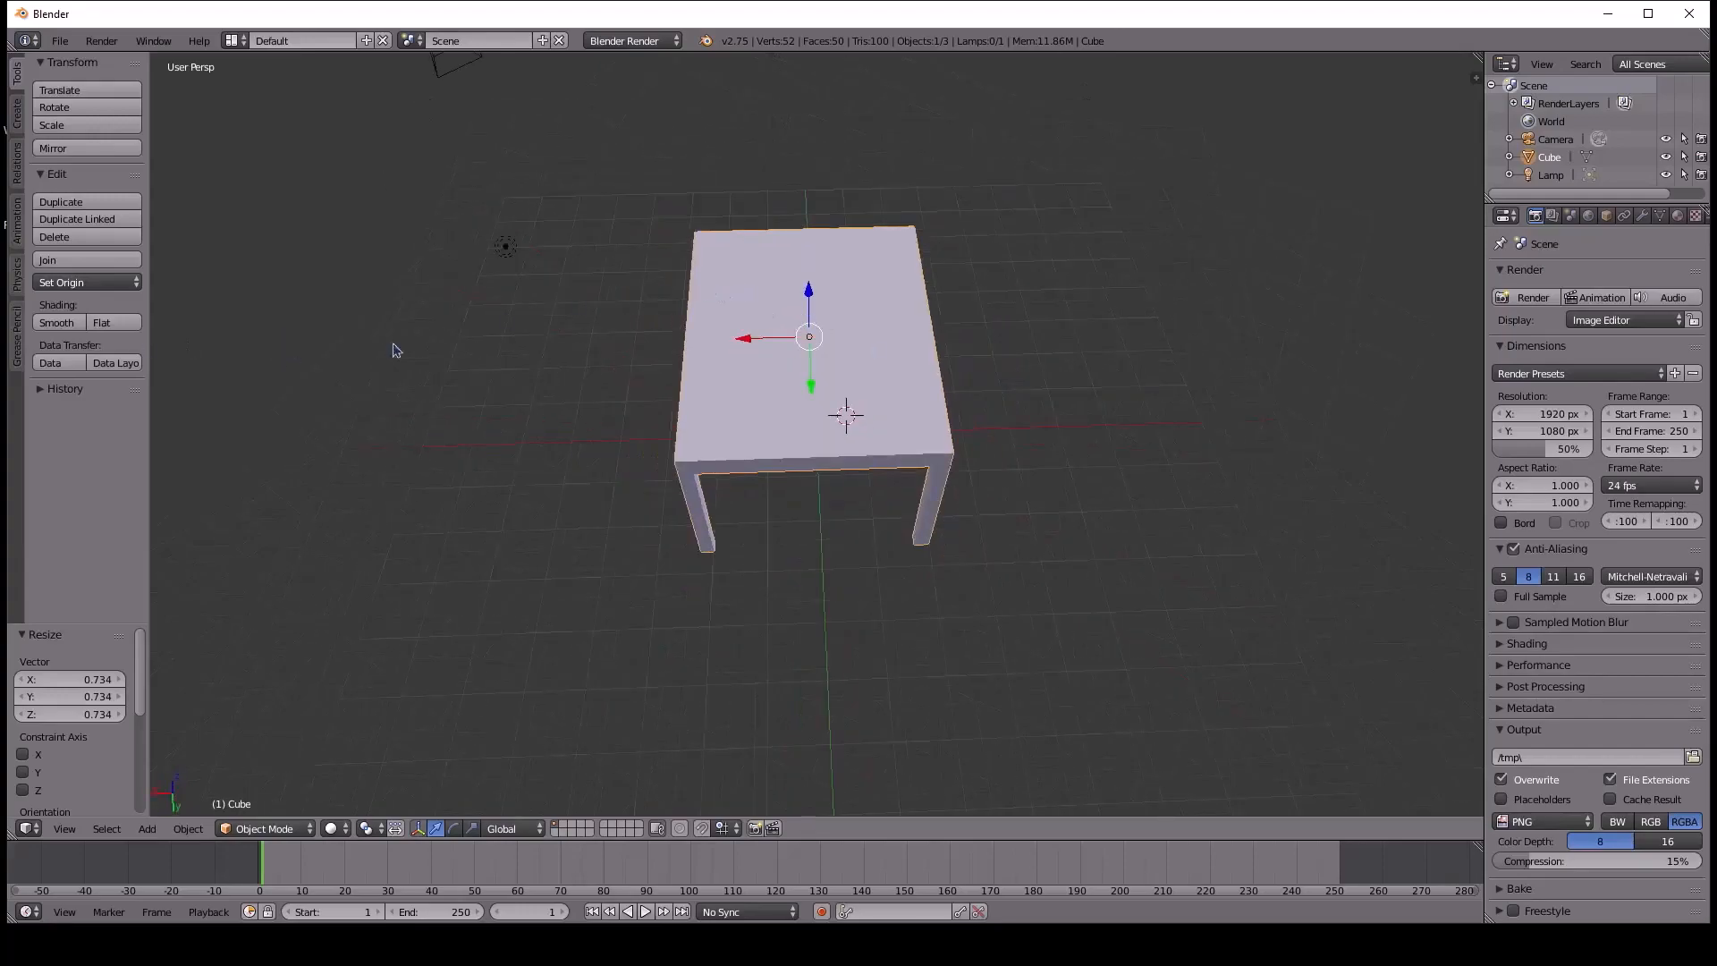
pyautogui.moveTo(756, 347); pyautogui.dragTo(964, 436, button='middle')
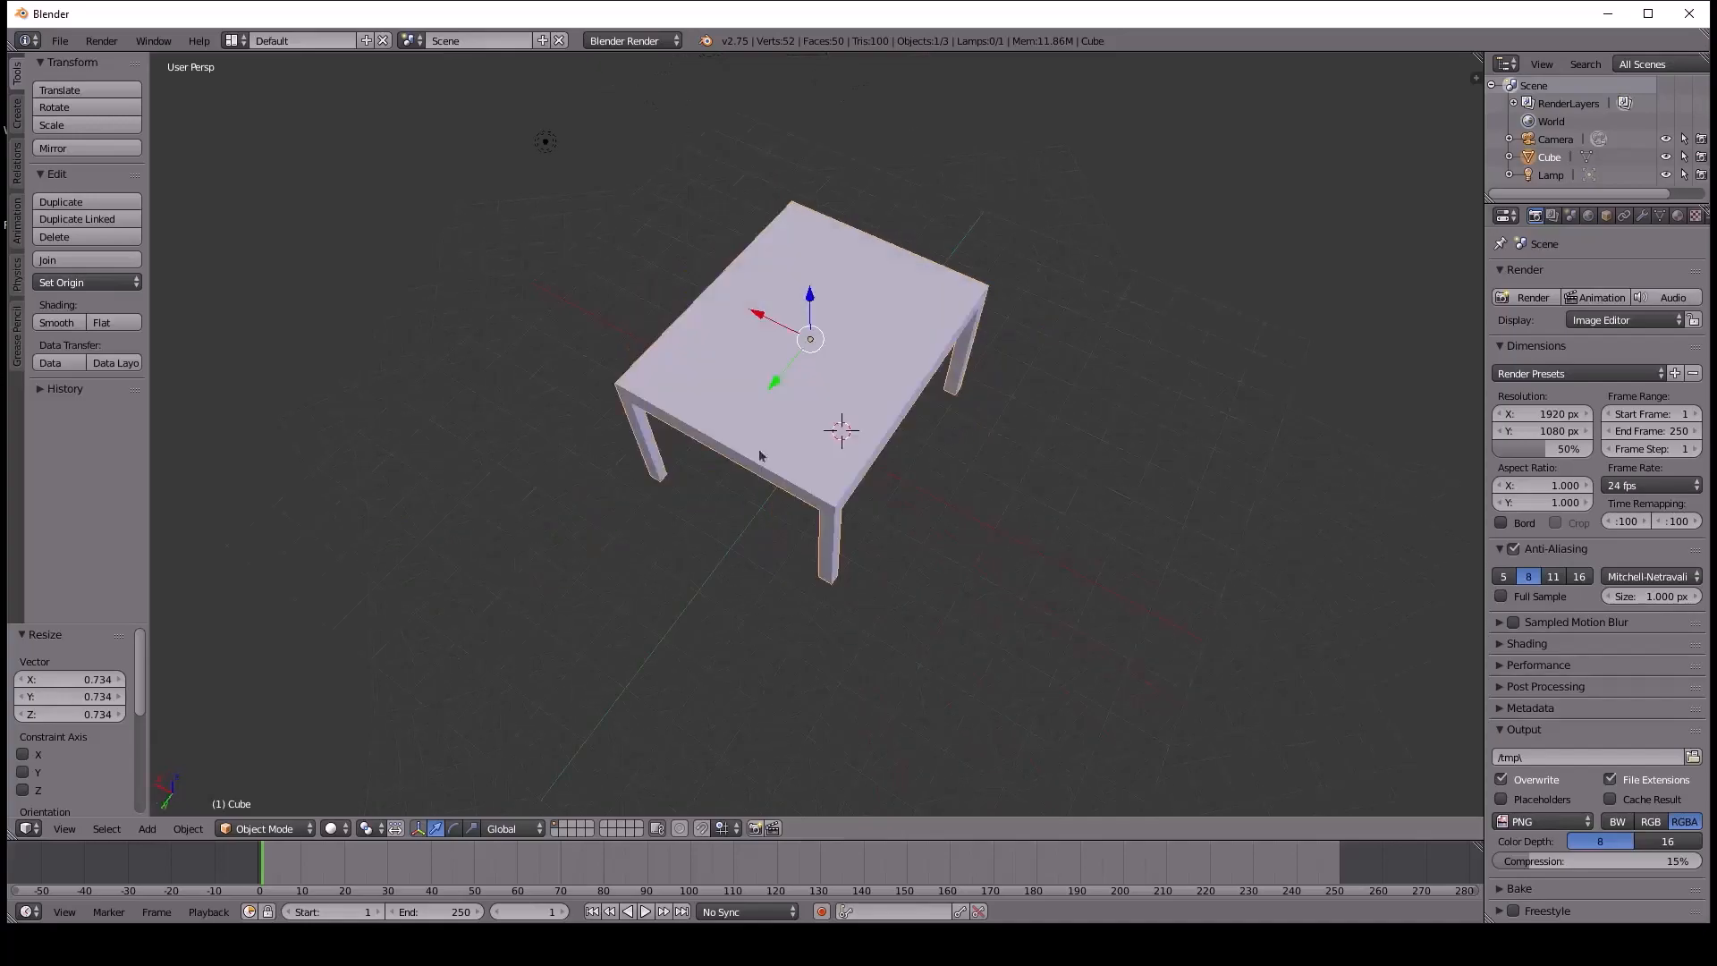
# Preview the table in Rendered viewport shading, return to Solid shading and view it from the side.
pyautogui.click(334, 830)
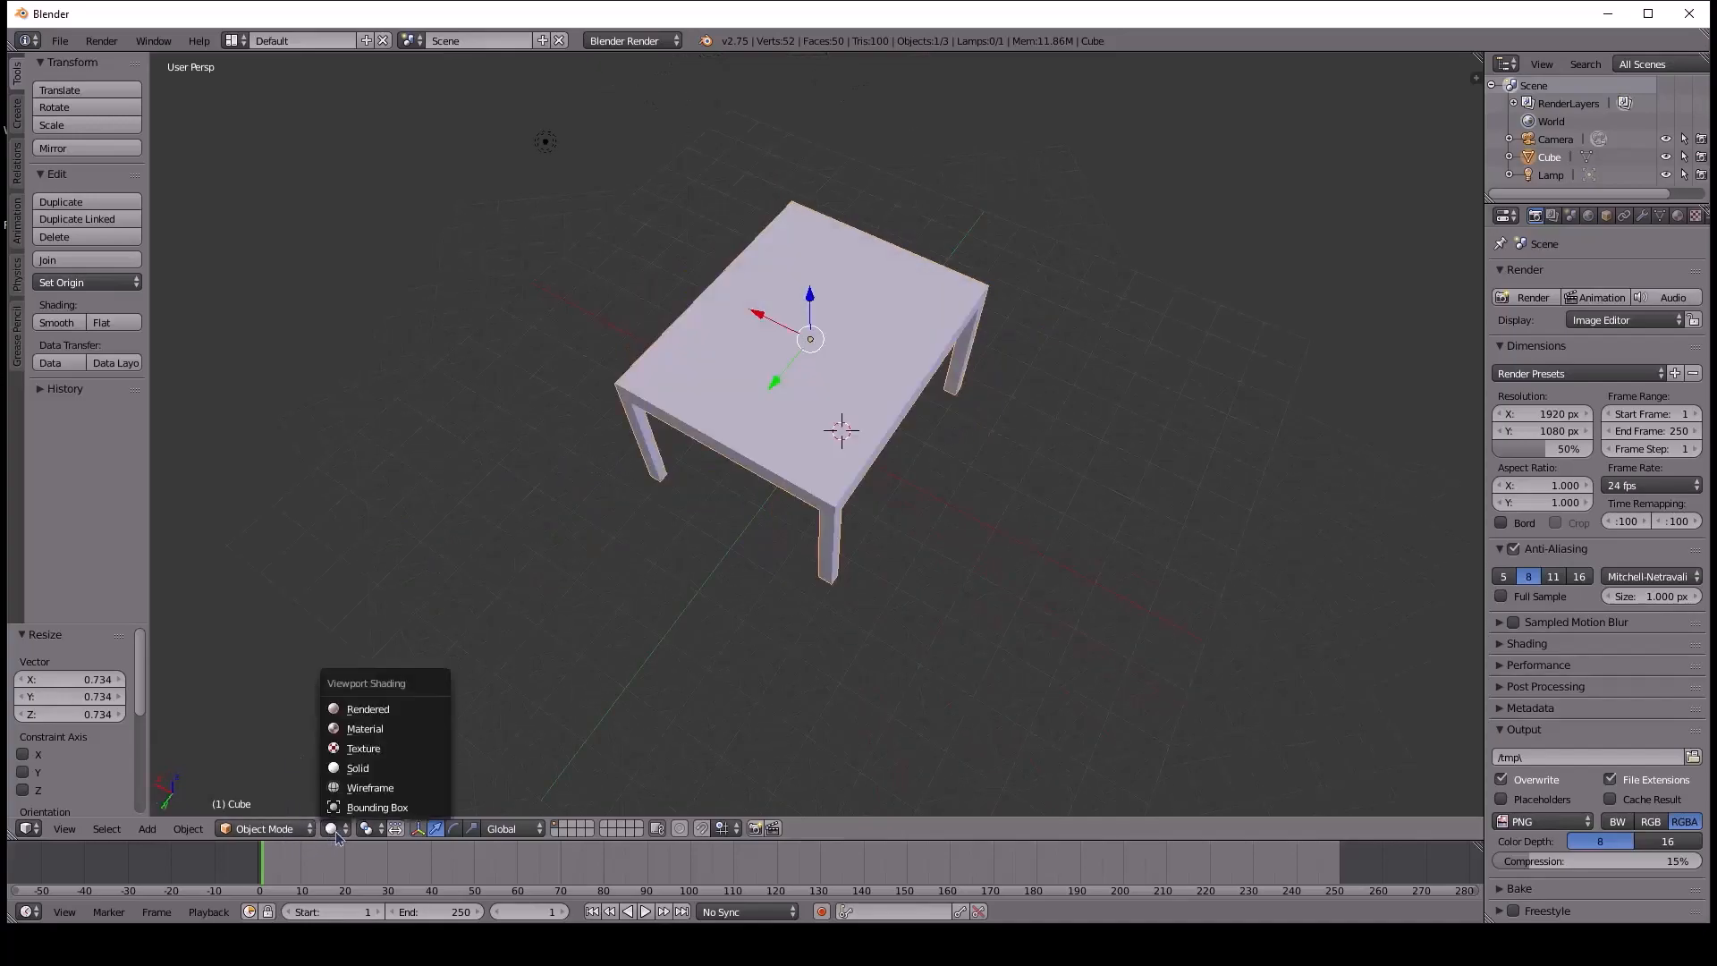
pyautogui.click(358, 708)
pyautogui.moveTo(776, 409)
pyautogui.mouseDown(button='middle')
pyautogui.moveTo(671, 376)
pyautogui.moveTo(749, 376)
pyautogui.moveTo(751, 430)
pyautogui.mouseUp(button='middle')
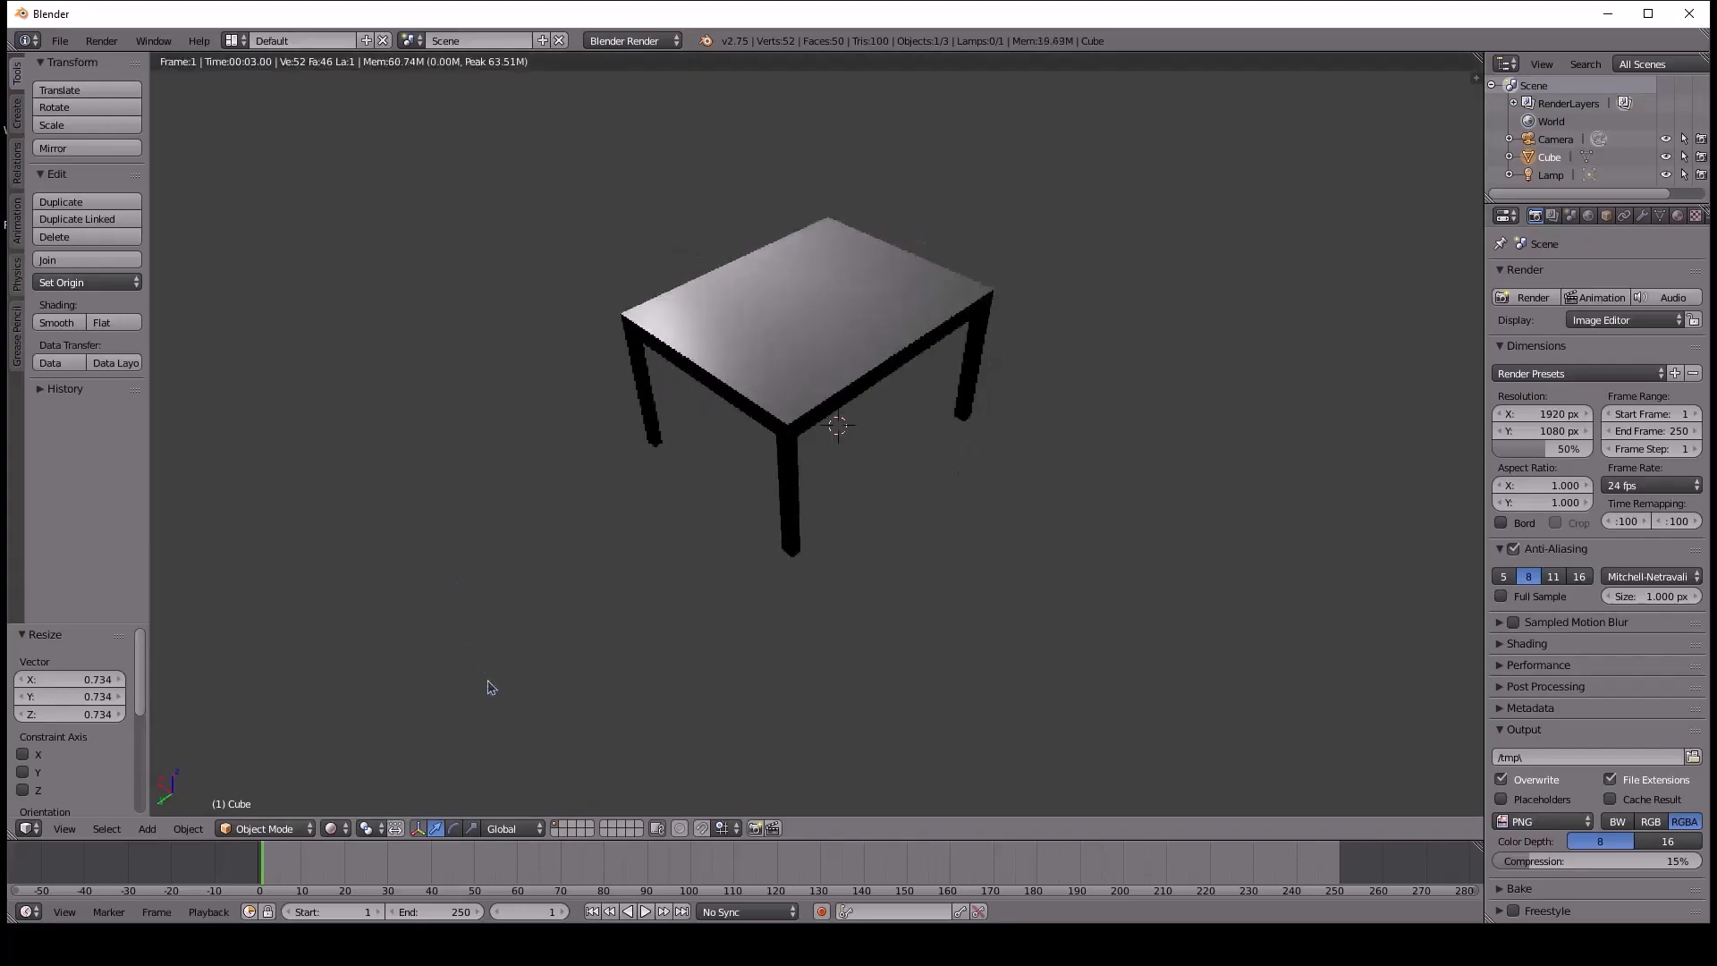
pyautogui.click(334, 828)
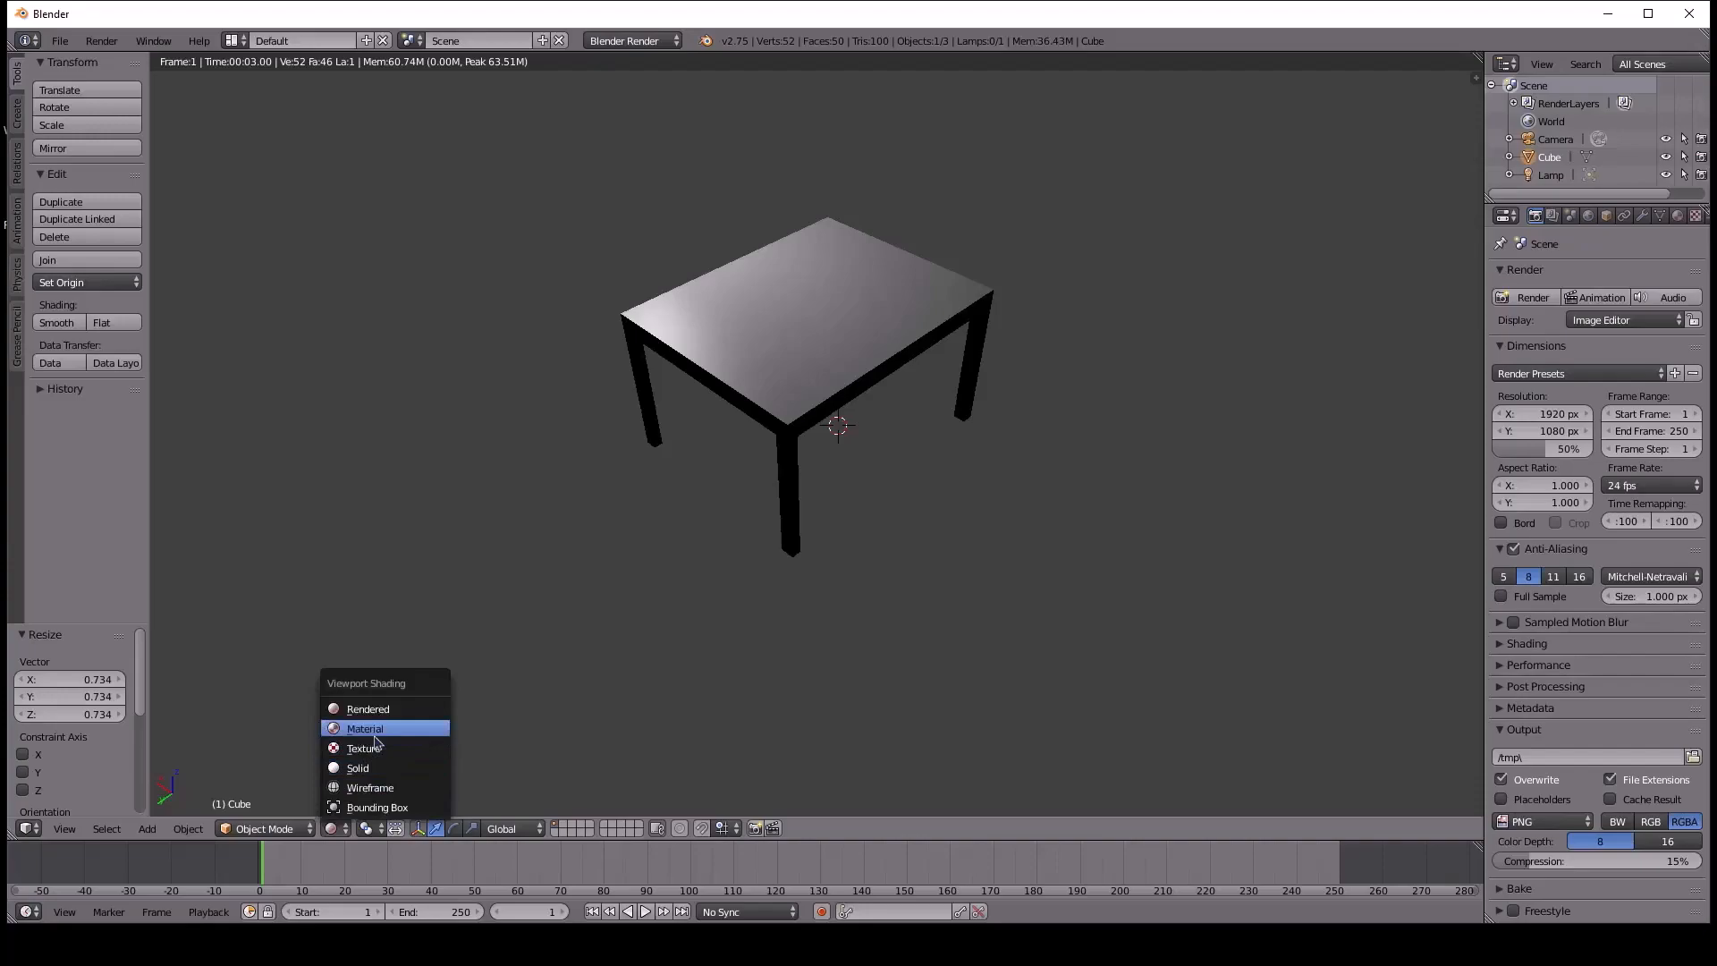
pyautogui.click(358, 767)
pyautogui.moveTo(700, 458); pyautogui.dragTo(801, 471, button='middle')
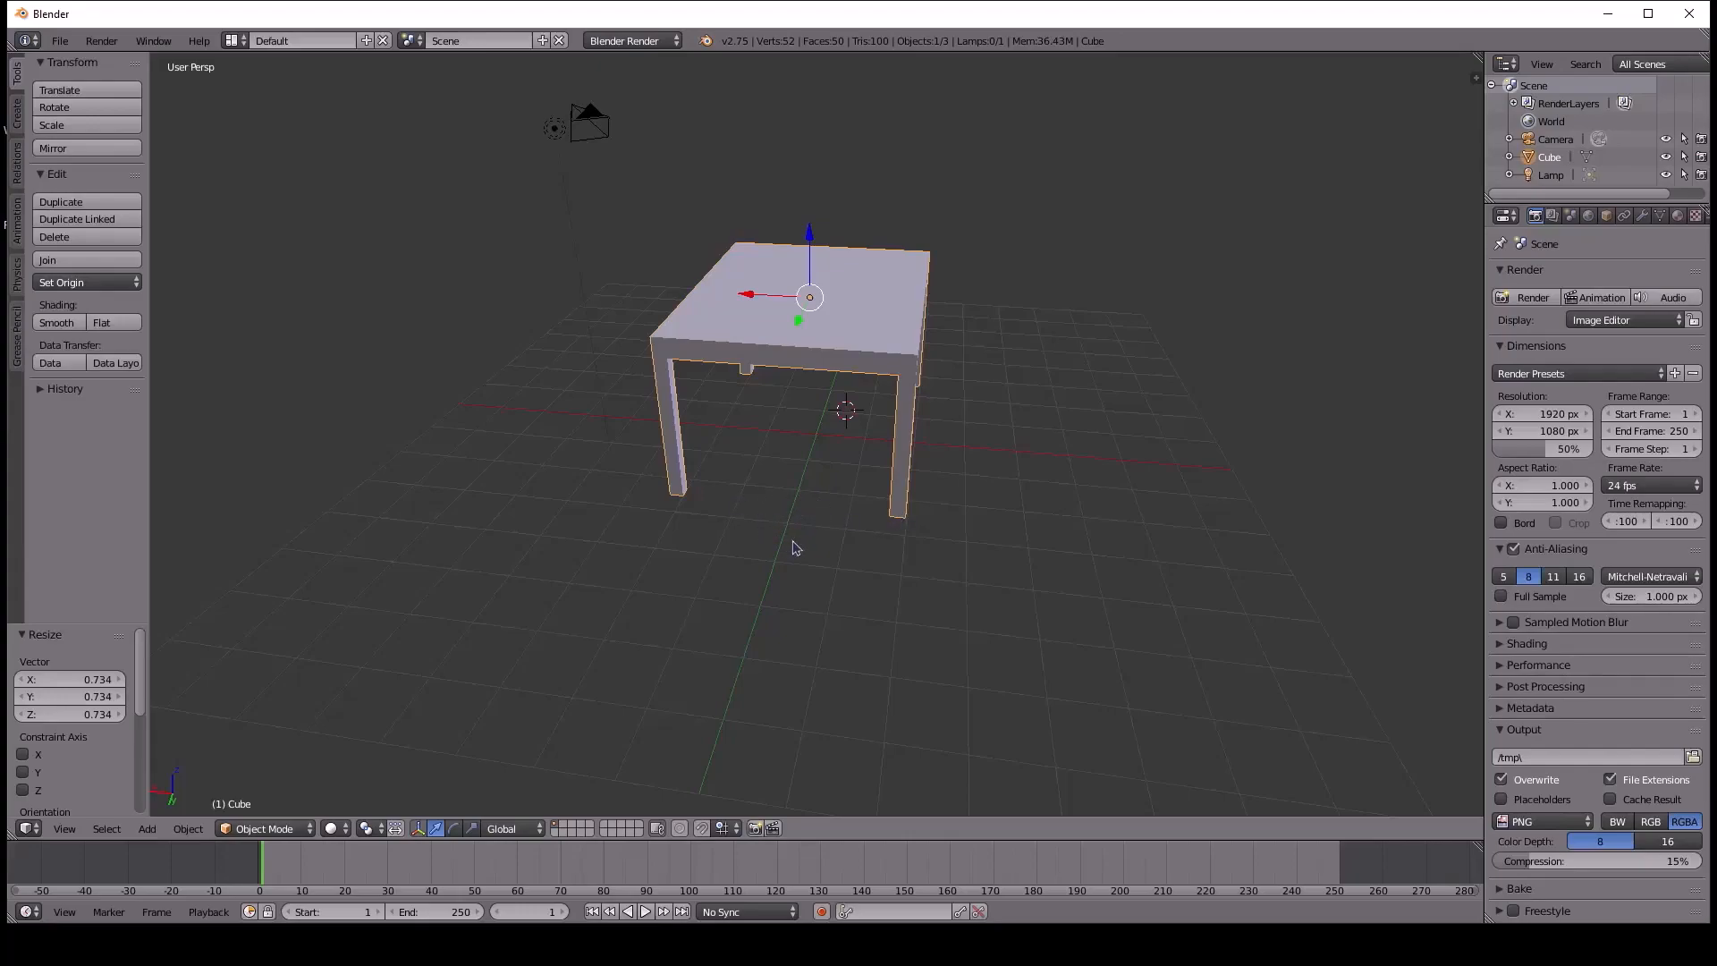
# Add a mesh plane beneath the tabletop and scale it uniformly by a factor of about 5.69.
pyautogui.hotkey('shift', 'a')
pyautogui.moveTo(796, 545)
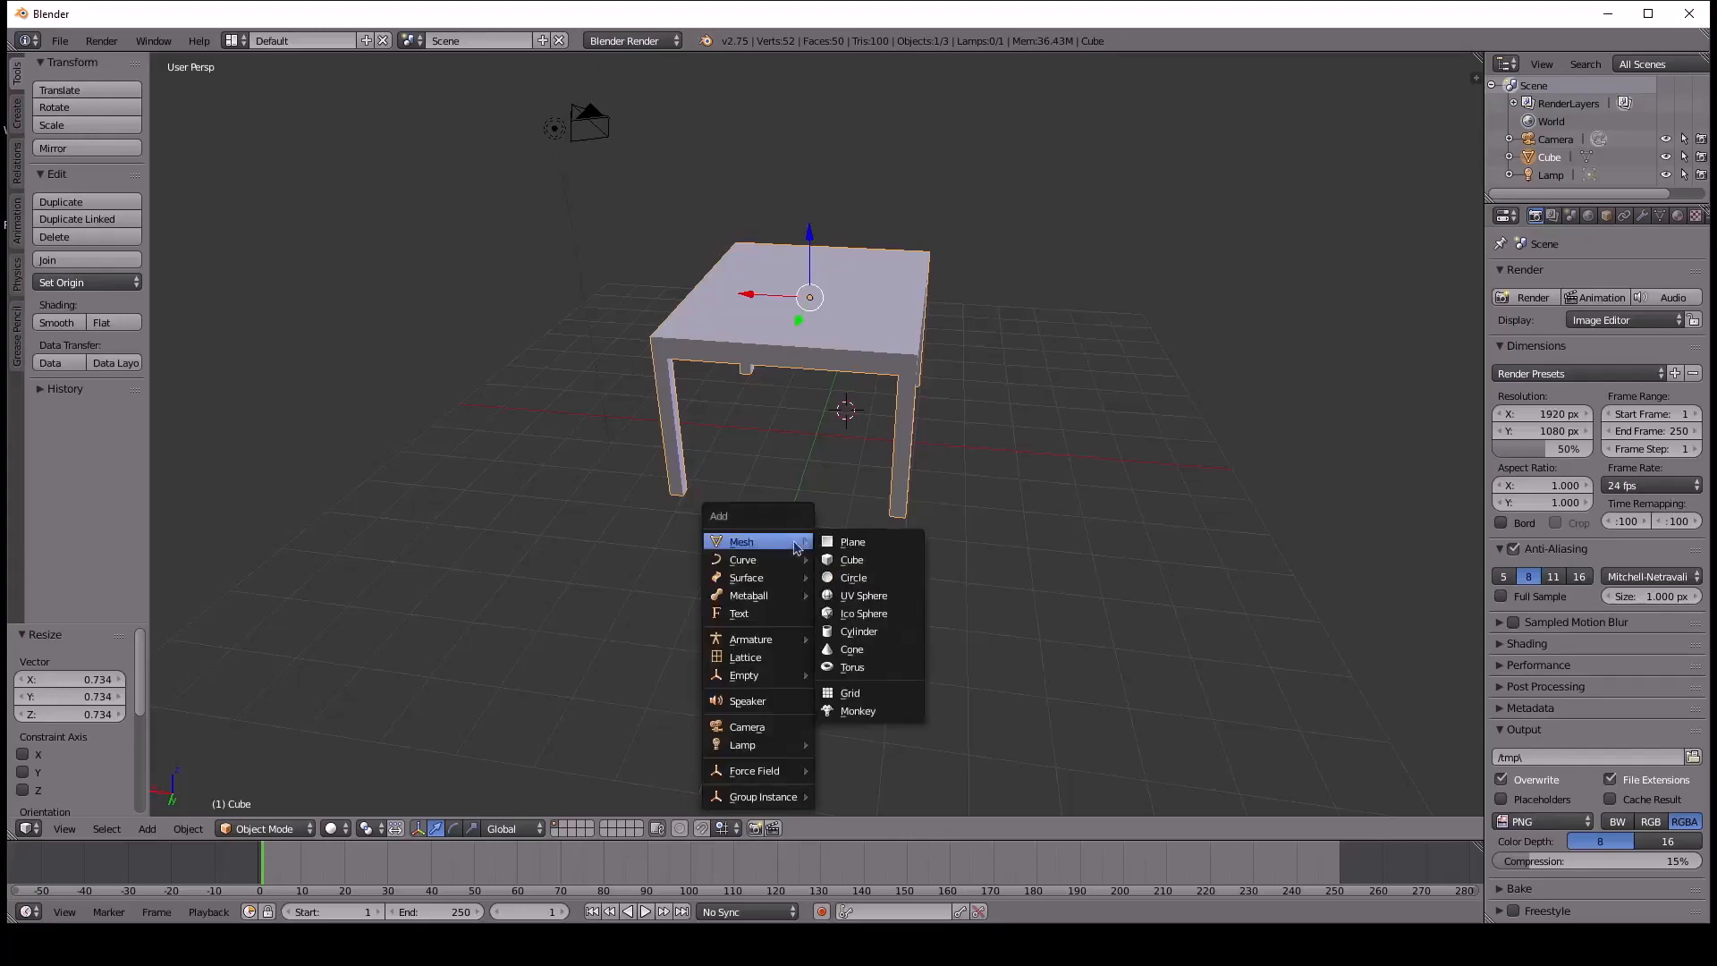
pyautogui.click(882, 542)
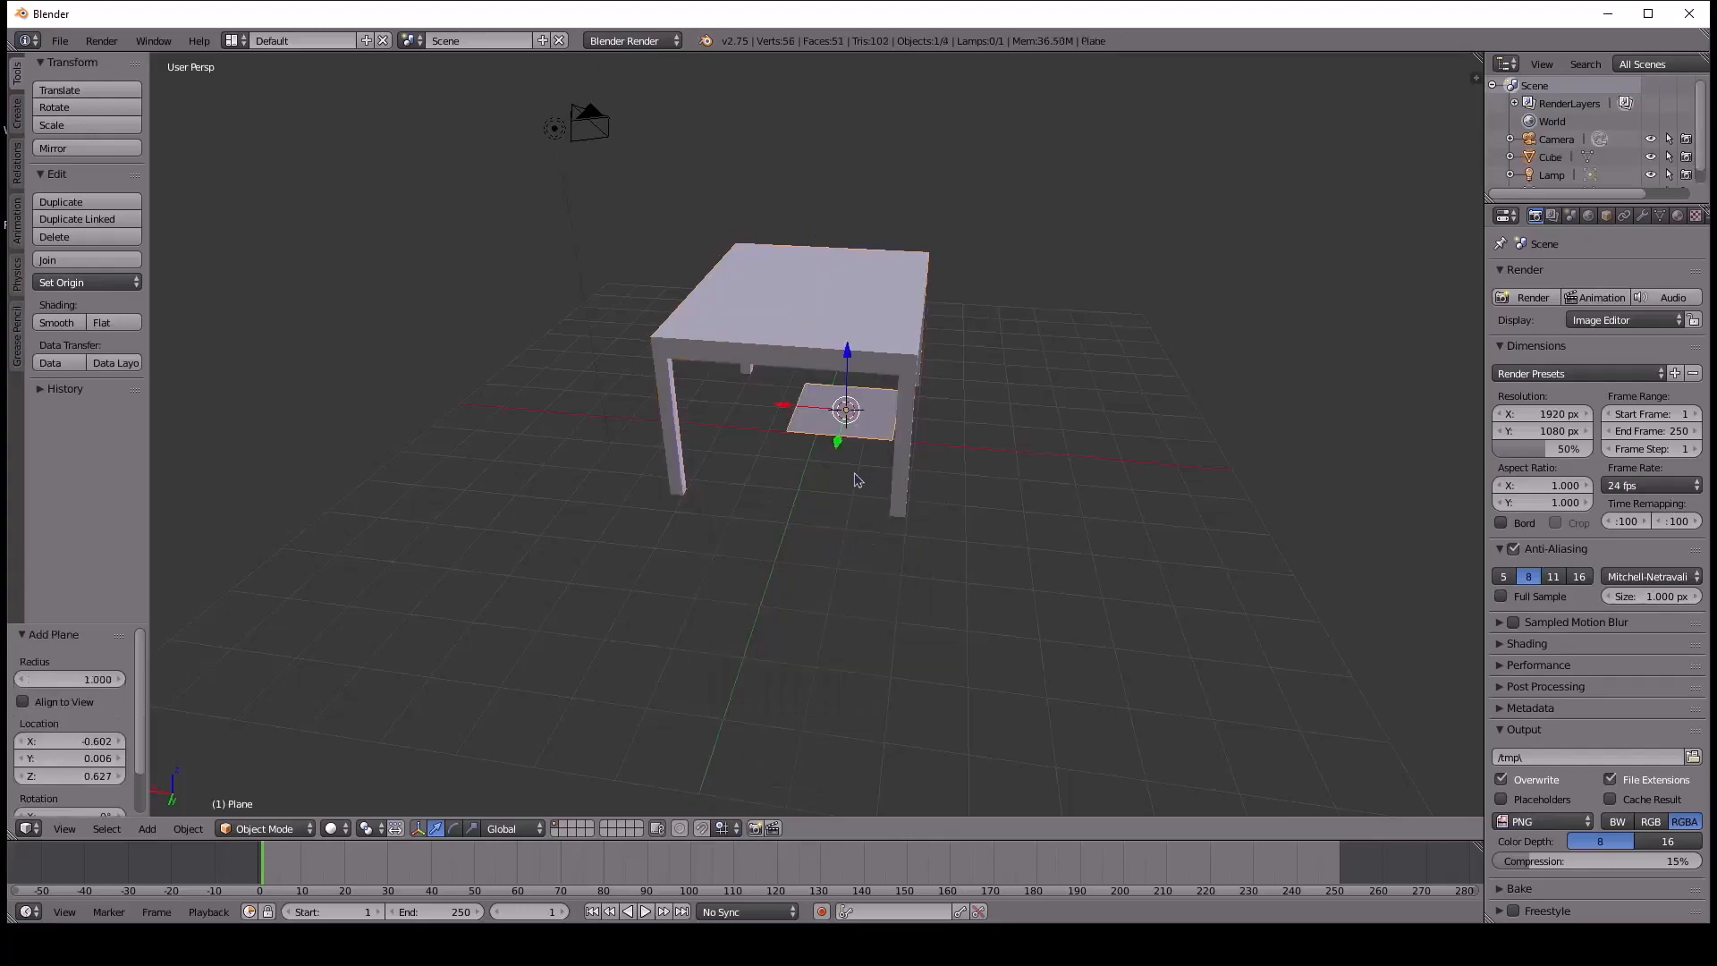
pyautogui.click(838, 425)
pyautogui.press('s')
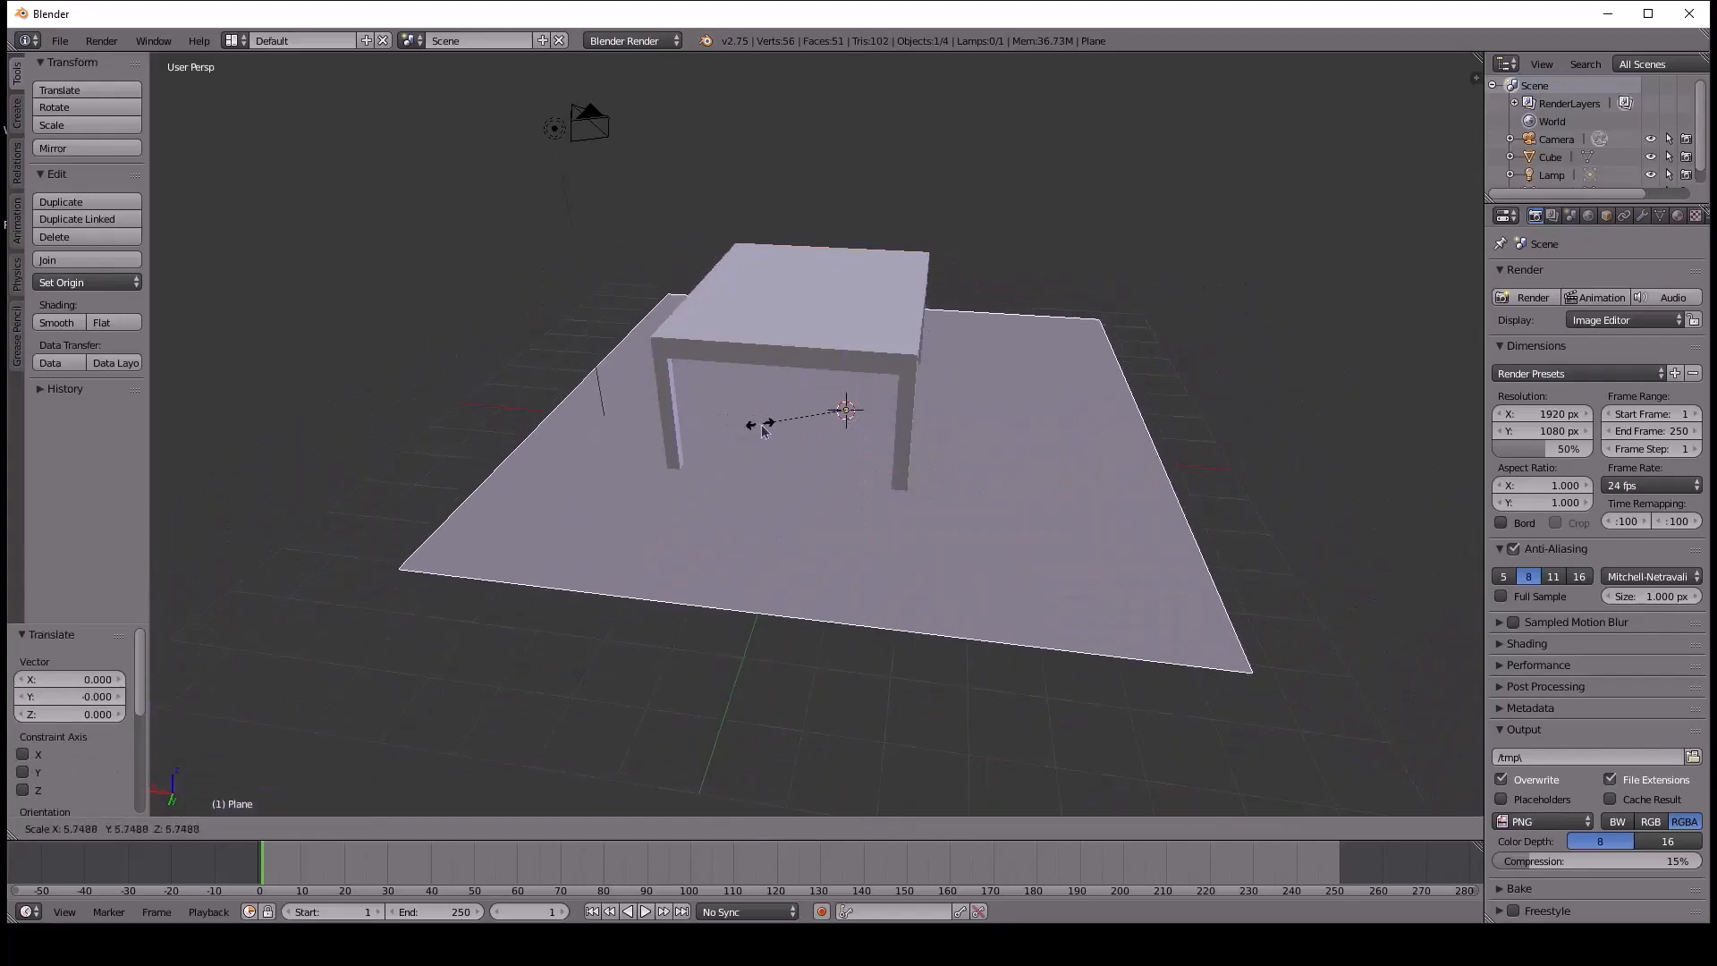
pyautogui.click(762, 431)
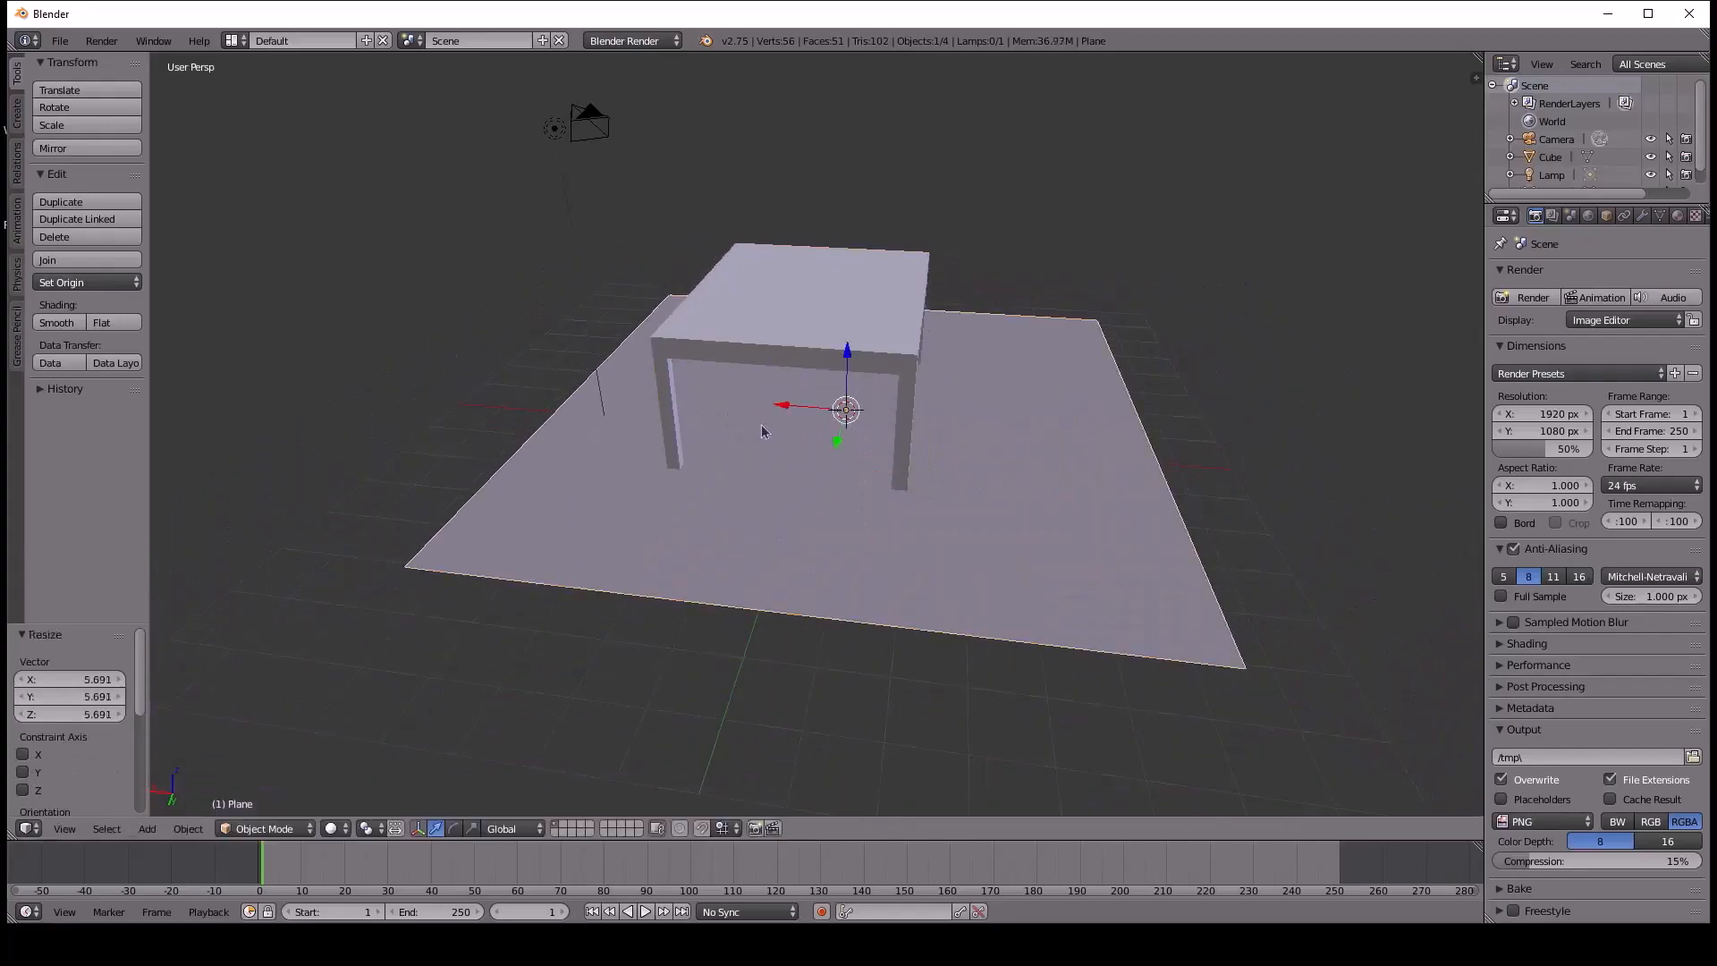
# Reposition the plane as a floor at the table's feet, shifting it about 0.93 along X and -2.05 along Y.
pyautogui.moveTo(841, 445); pyautogui.dragTo(729, 447)
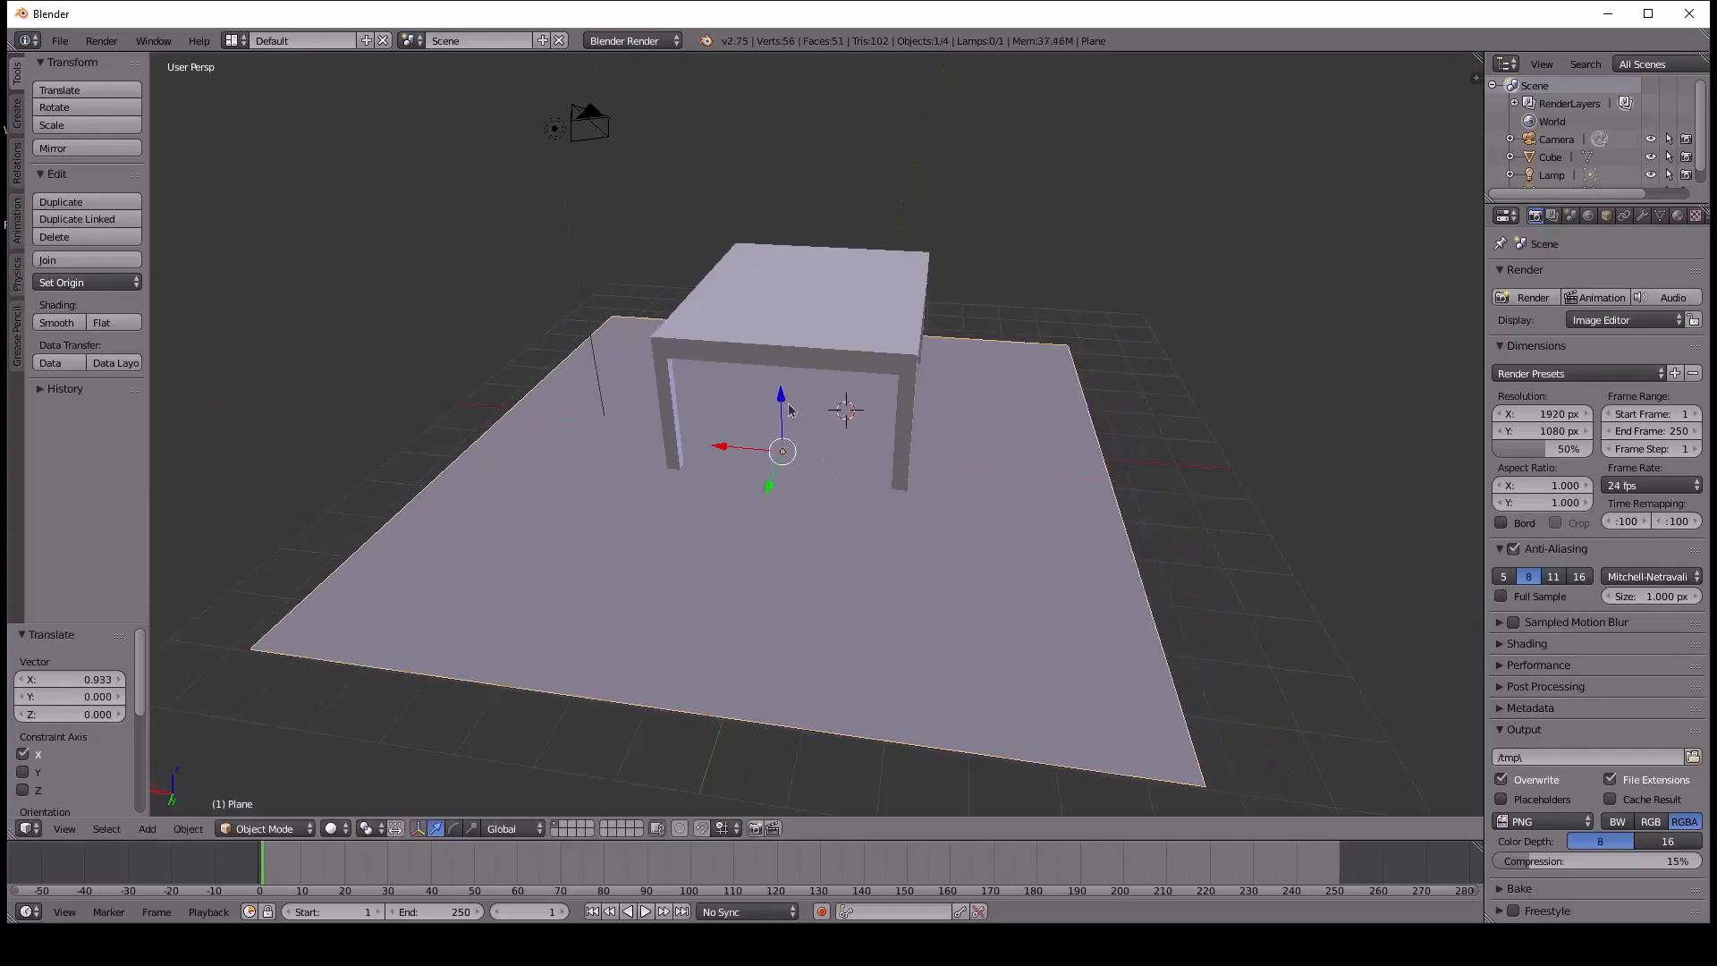
pyautogui.moveTo(771, 488); pyautogui.dragTo(808, 447)
pyautogui.moveTo(823, 464); pyautogui.dragTo(732, 443, button='middle')
pyautogui.moveTo(675, 440); pyautogui.dragTo(767, 433)
# Enlarge the floor plane by a factor of about 1.46 and move it about -3.39 along X.
pyautogui.press('s')
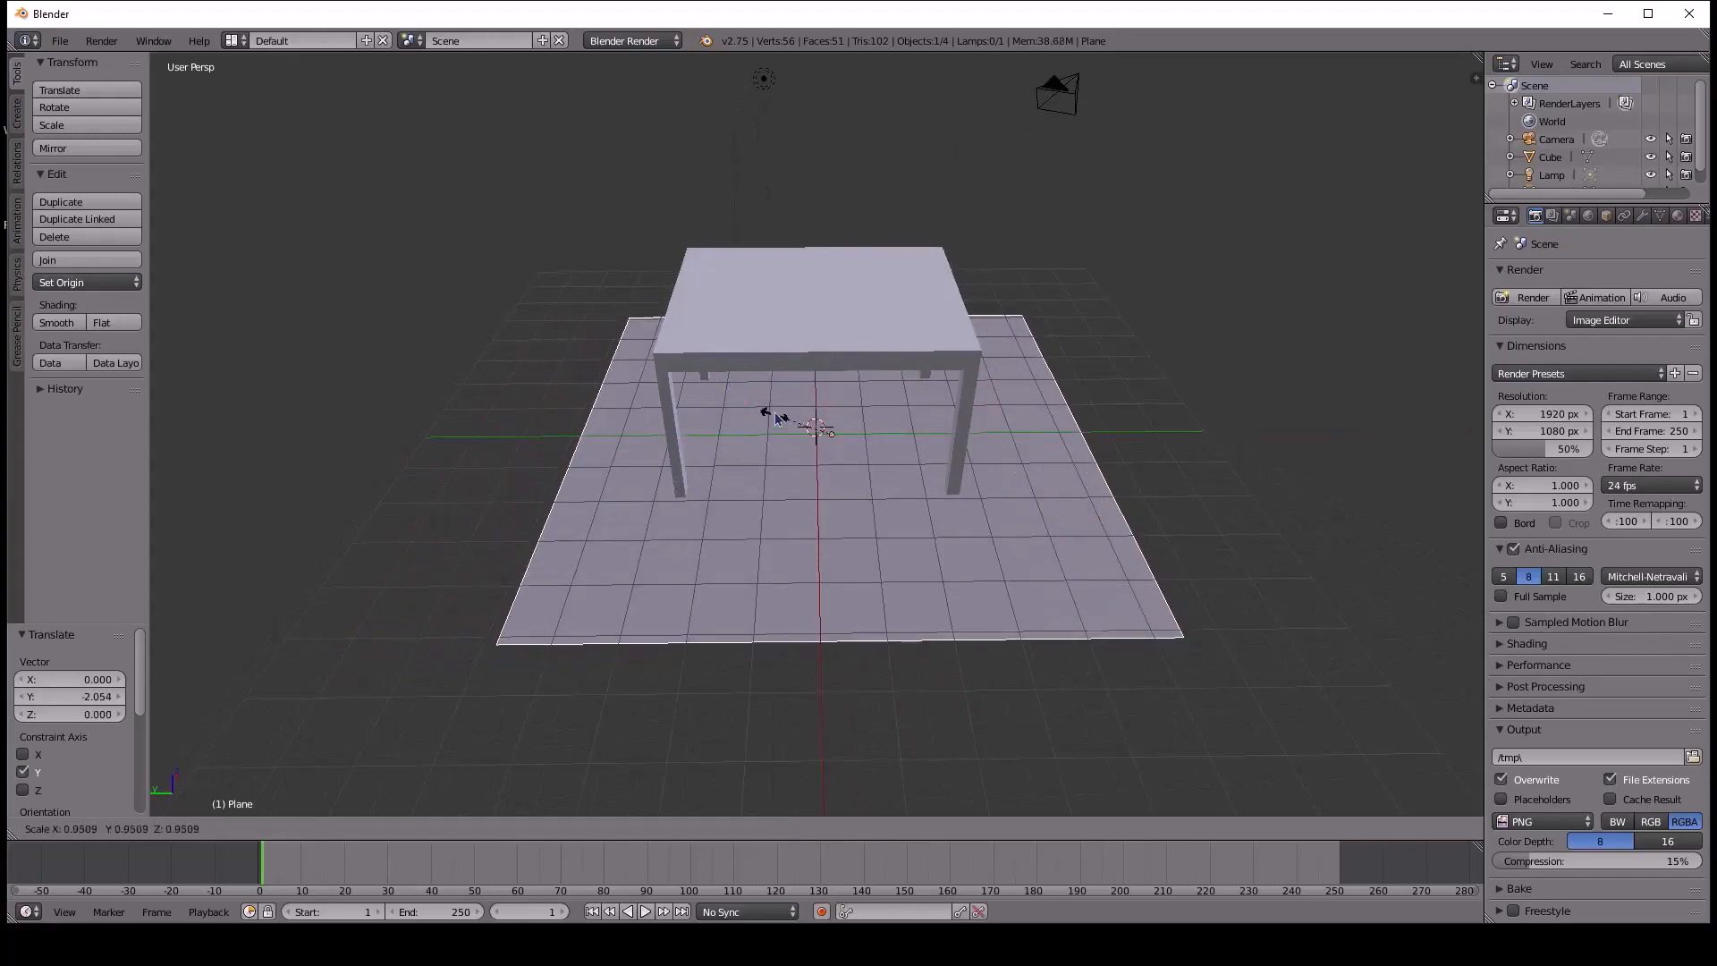
pyautogui.click(806, 535)
pyautogui.moveTo(839, 567); pyautogui.dragTo(804, 520, button='middle')
pyautogui.press('g')
pyautogui.press('x')
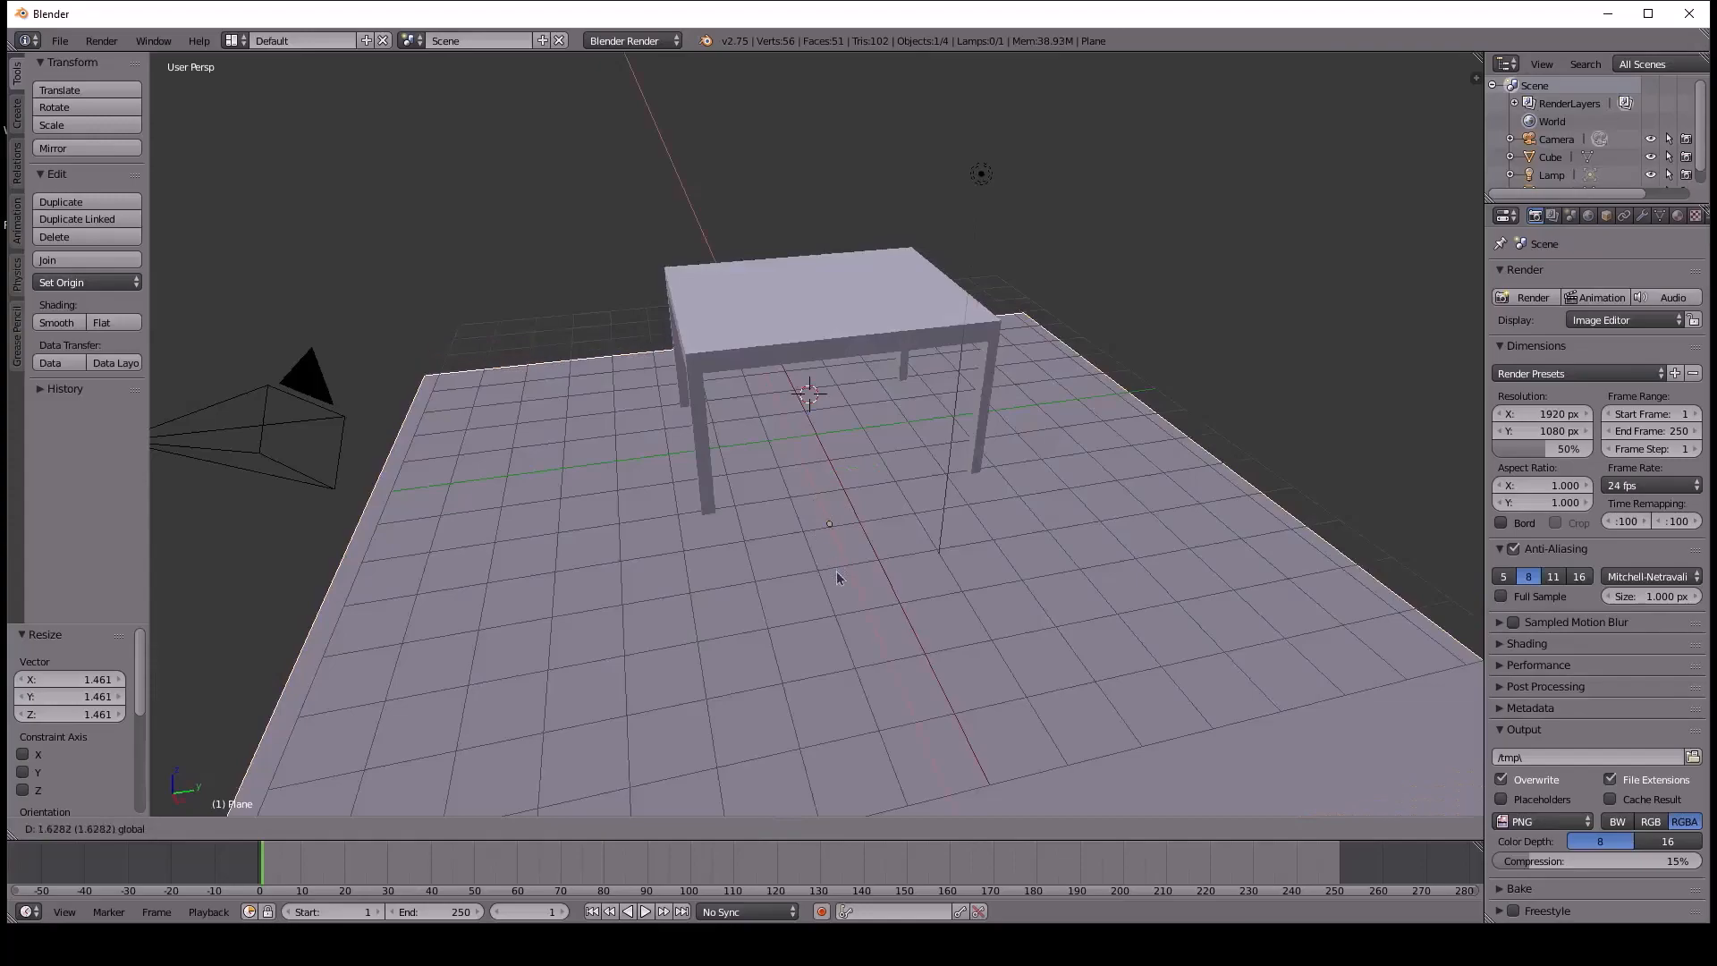
pyautogui.click(807, 433)
# Shift the floor plane about 0.55 along Y and scale it uniformly by about 1.4.
pyautogui.moveTo(807, 433); pyautogui.dragTo(881, 405, button='middle')
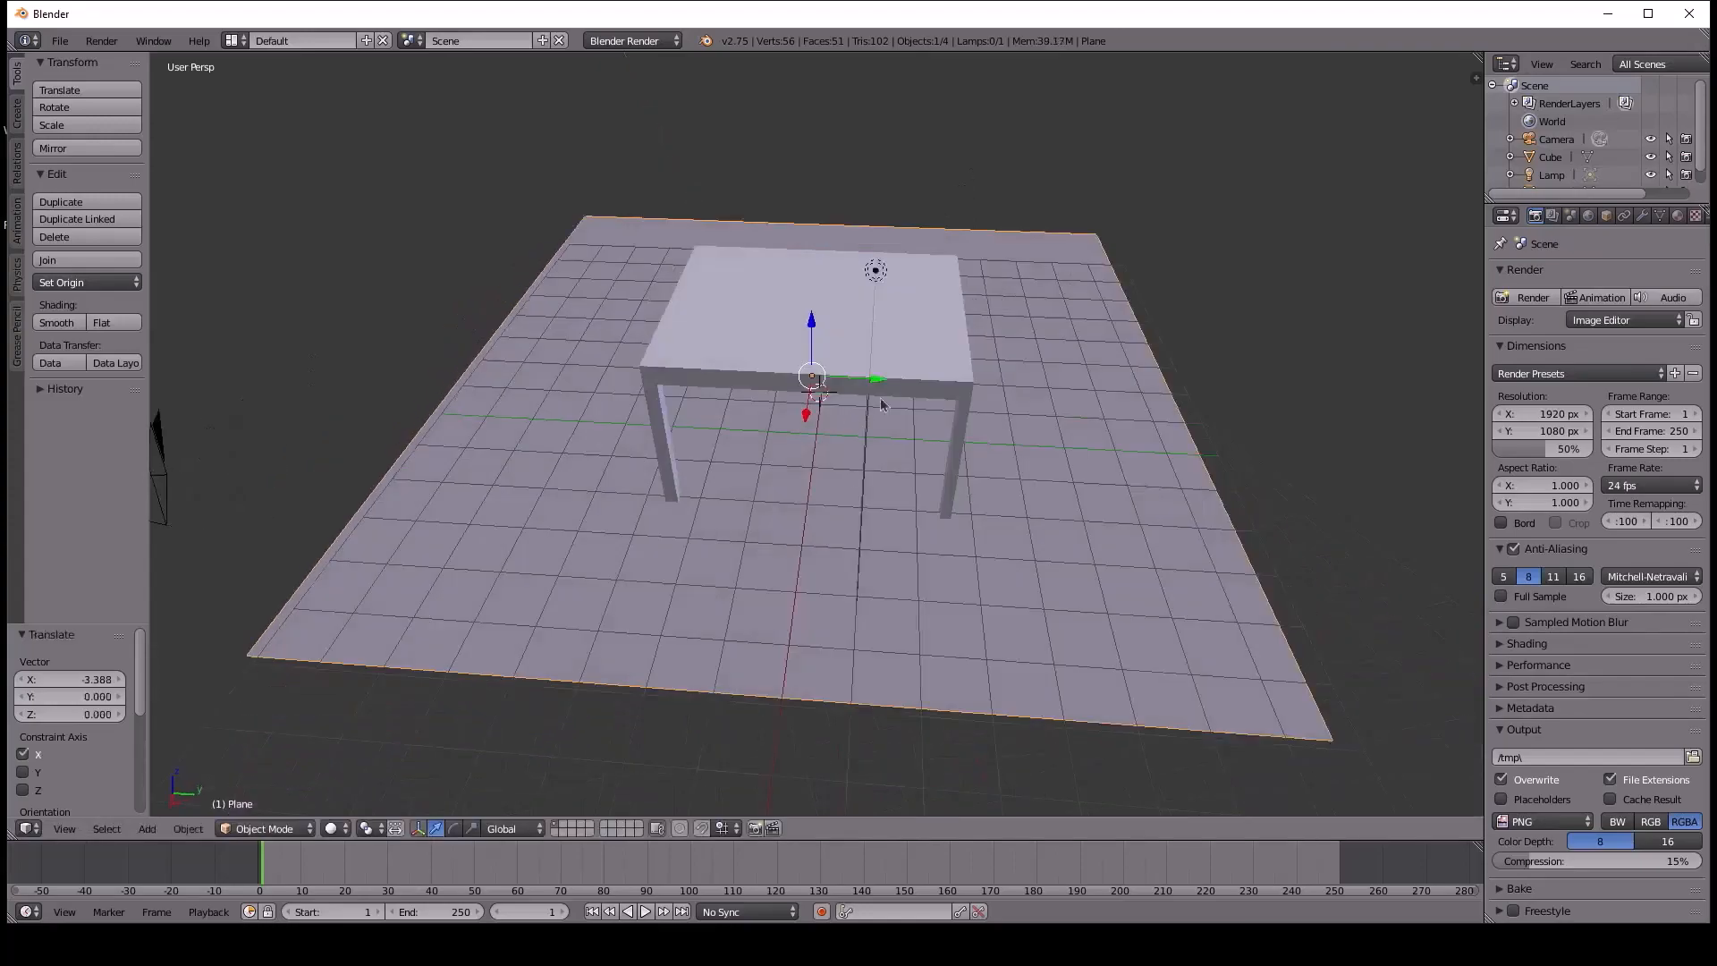
pyautogui.moveTo(875, 385); pyautogui.dragTo(890, 387)
pyautogui.moveTo(890, 386); pyautogui.dragTo(930, 429, button='middle')
pyautogui.press('s')
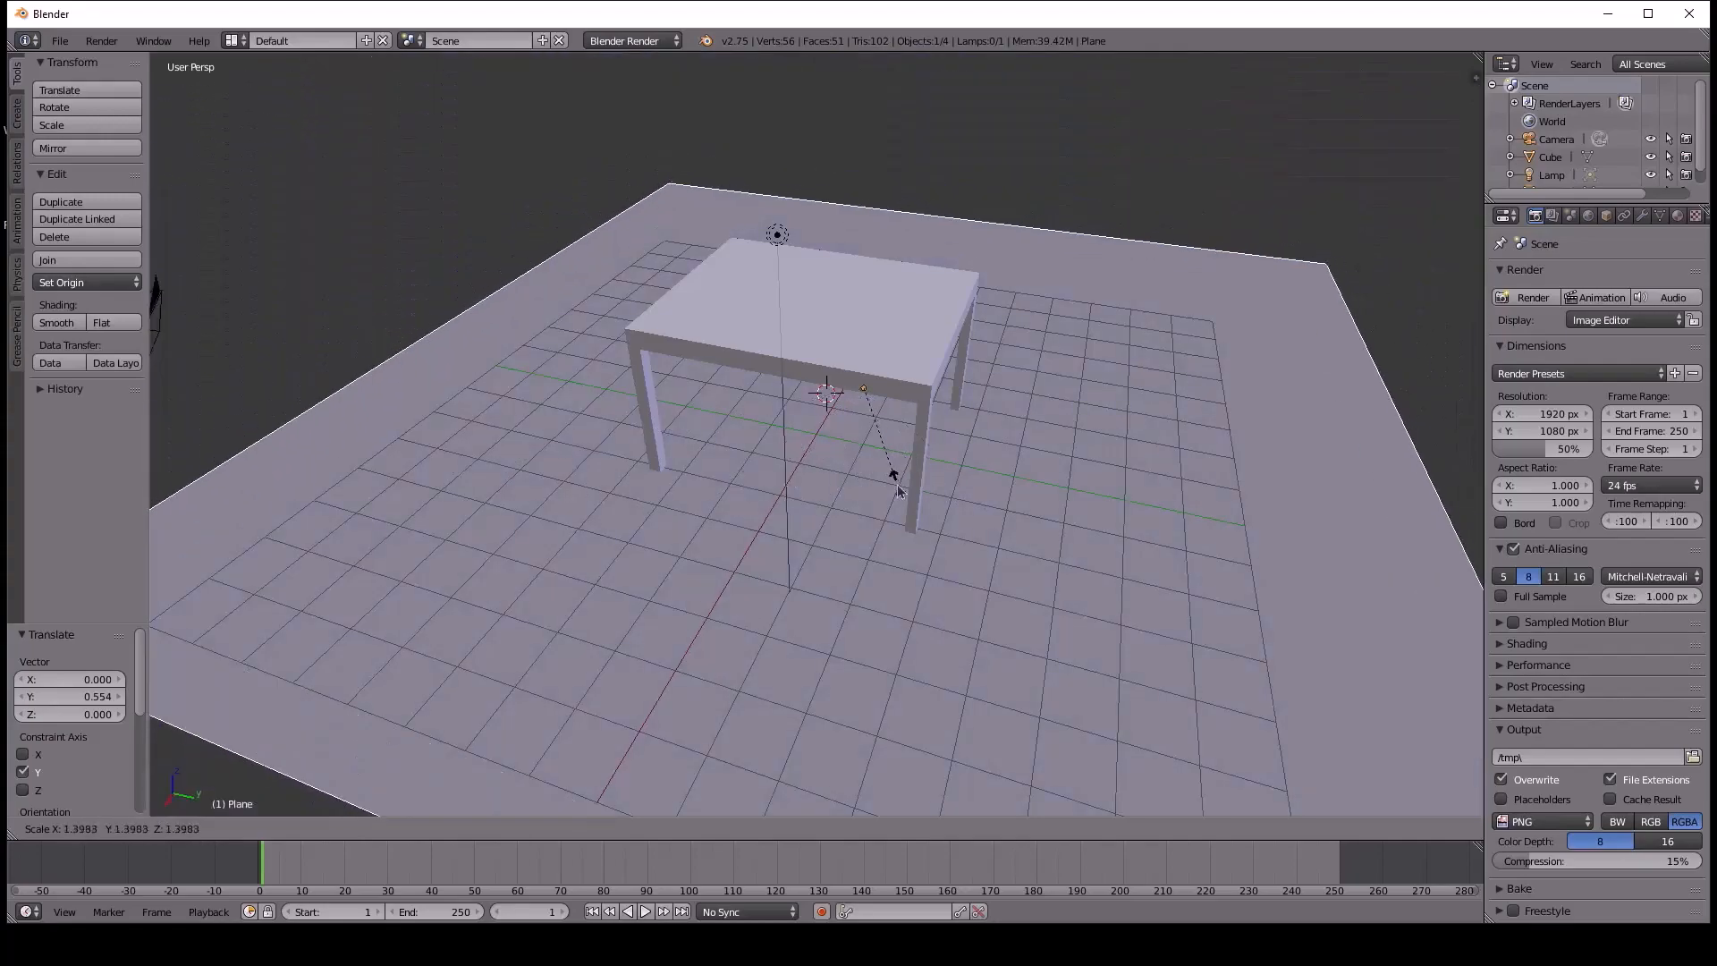
pyautogui.click(899, 492)
pyautogui.scroll(-2, 899, 491)
pyautogui.moveTo(899, 491); pyautogui.dragTo(943, 488, button='middle')
pyautogui.scroll(2, 909, 476)
pyautogui.click(737, 492)
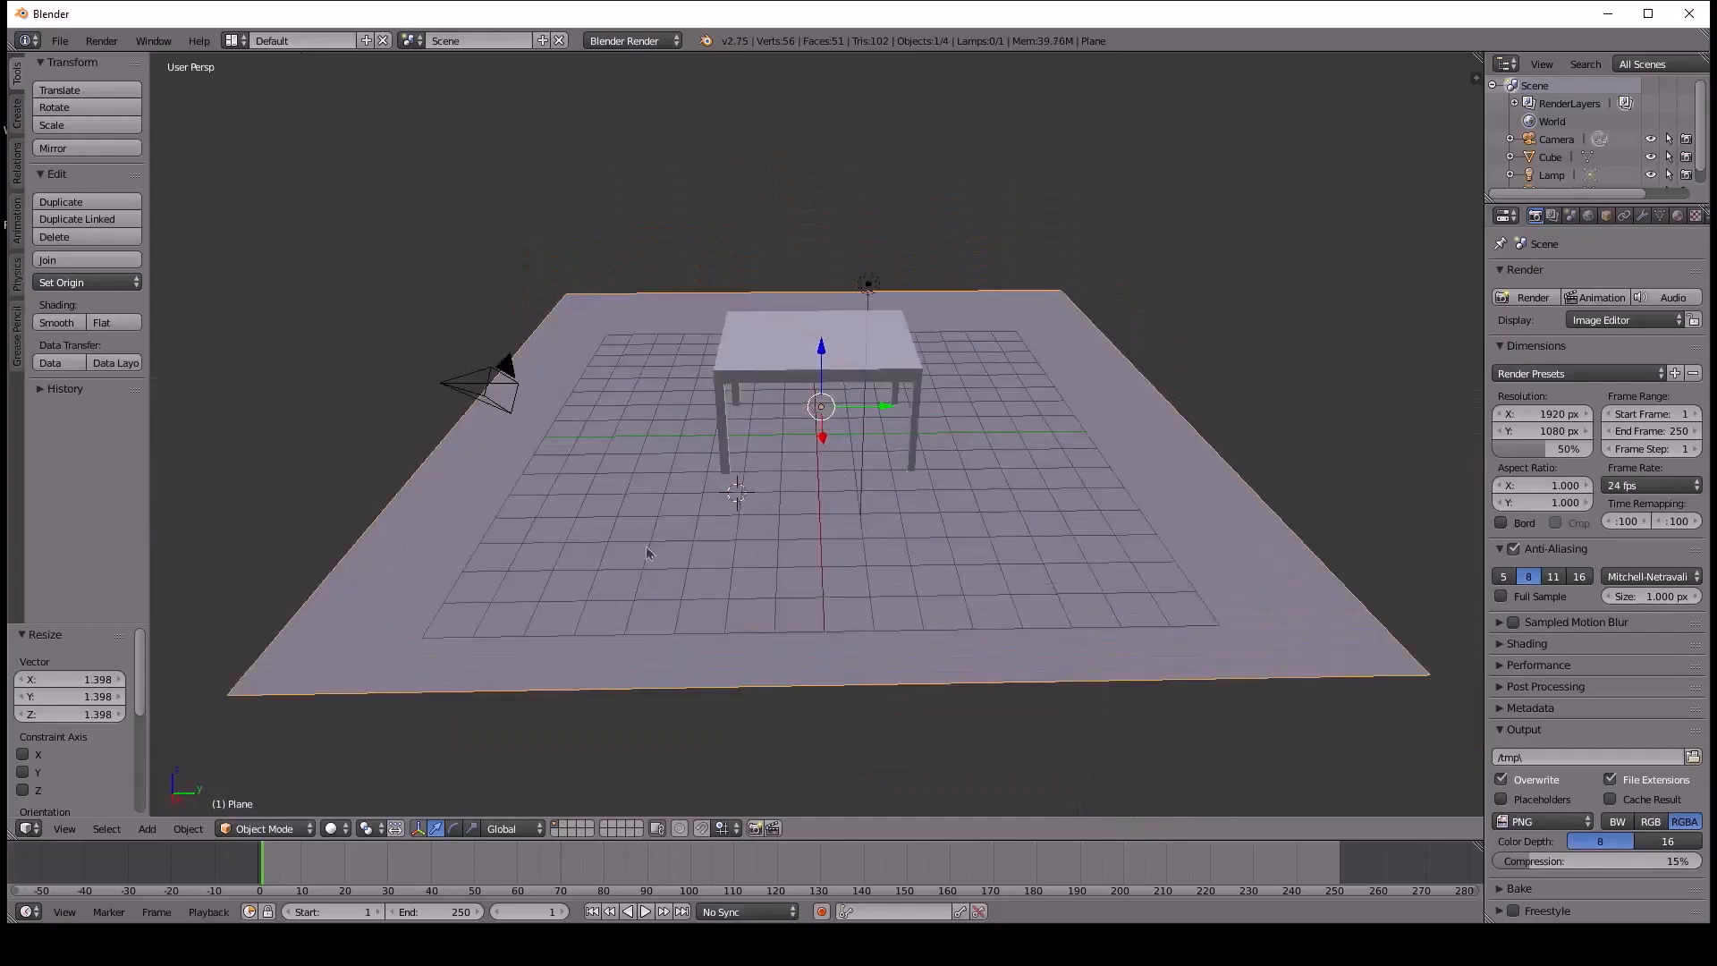
# Preview the table and floor in Rendered shading from two angles, then restore Solid shading.
pyautogui.click(333, 828)
pyautogui.click(366, 710)
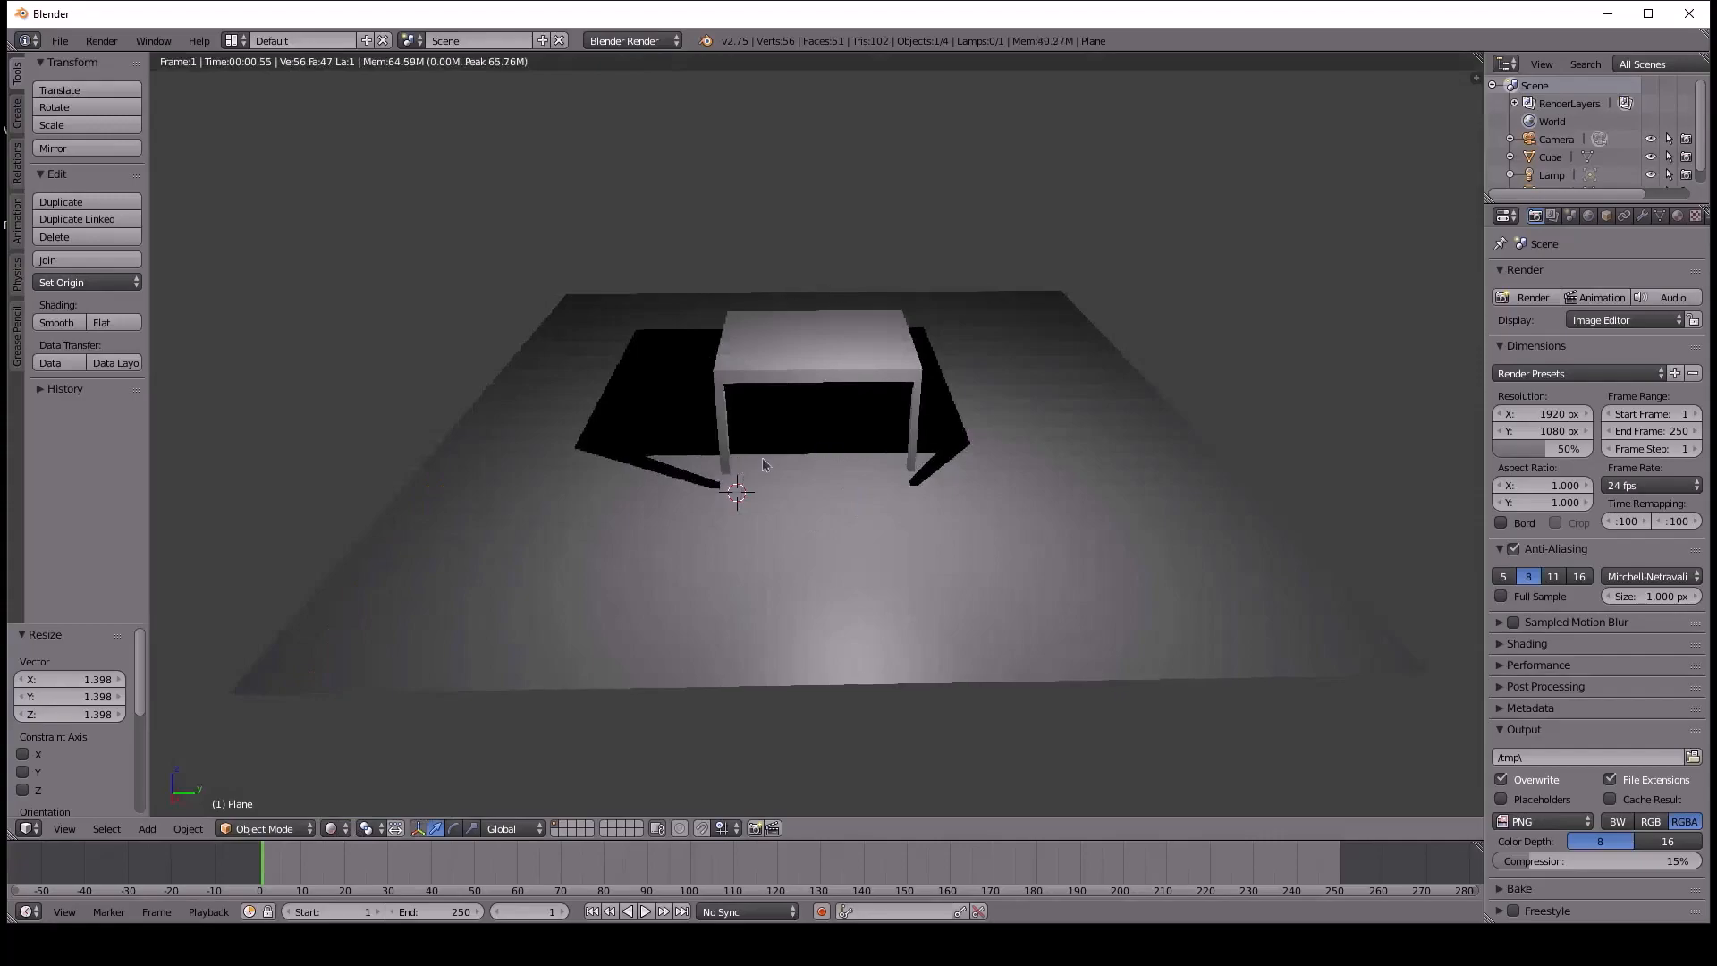
pyautogui.moveTo(737, 462); pyautogui.dragTo(796, 497, button='middle')
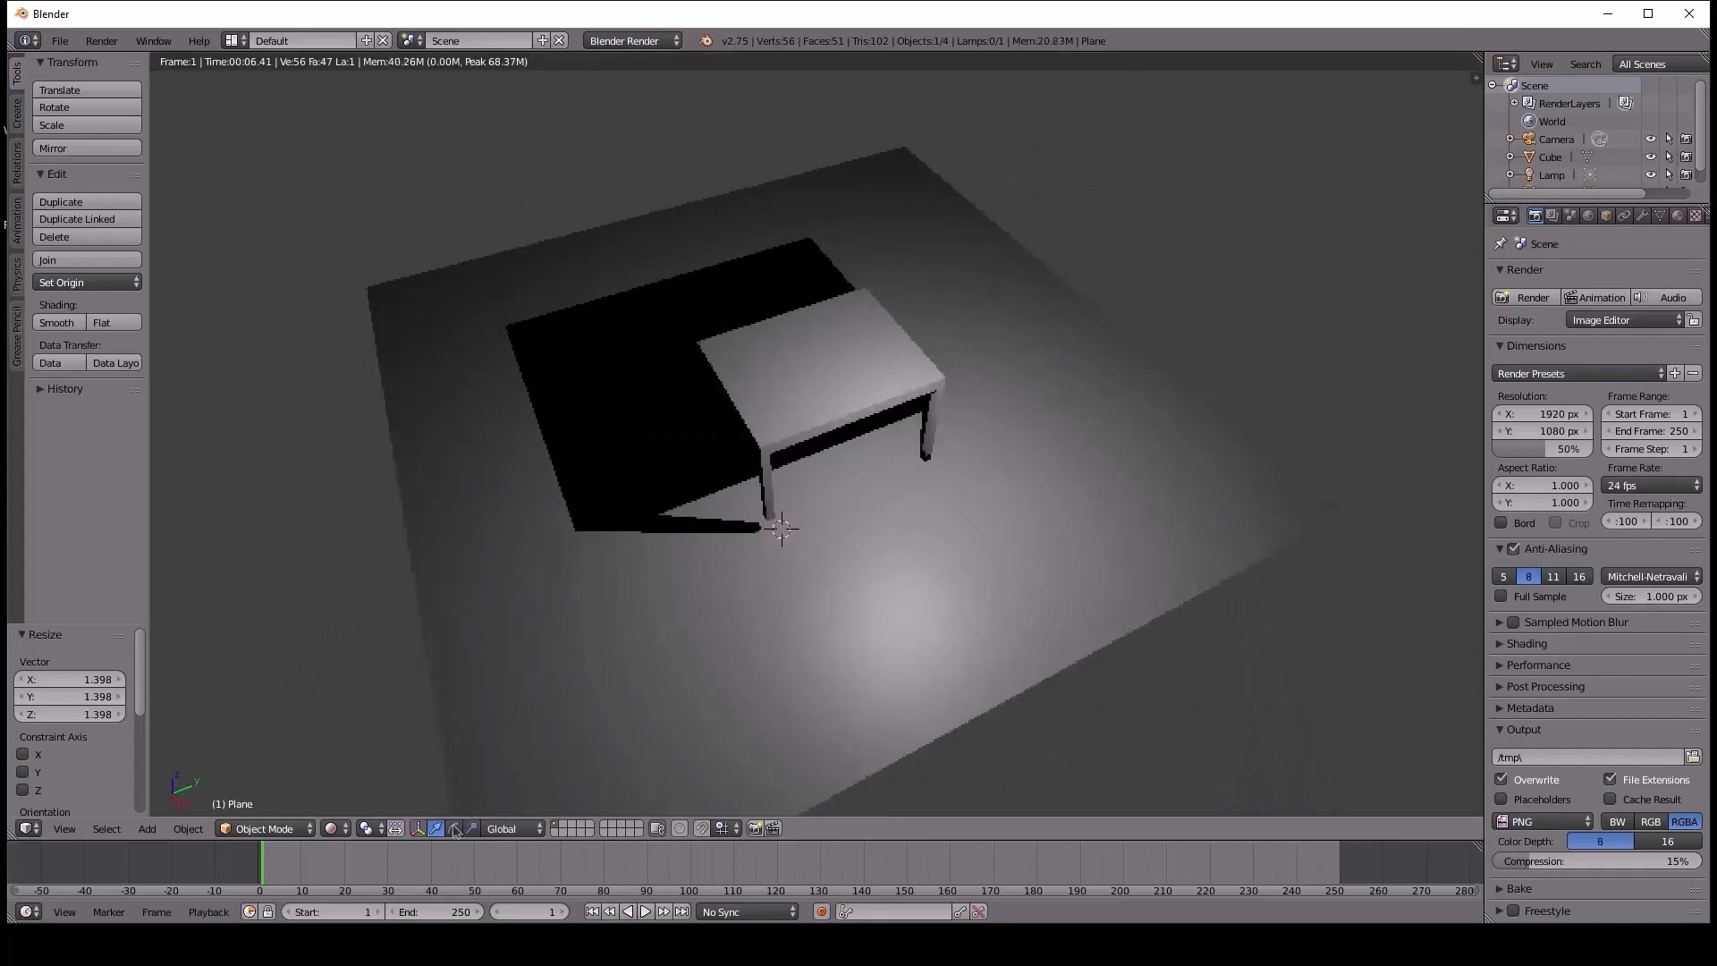
pyautogui.click(334, 828)
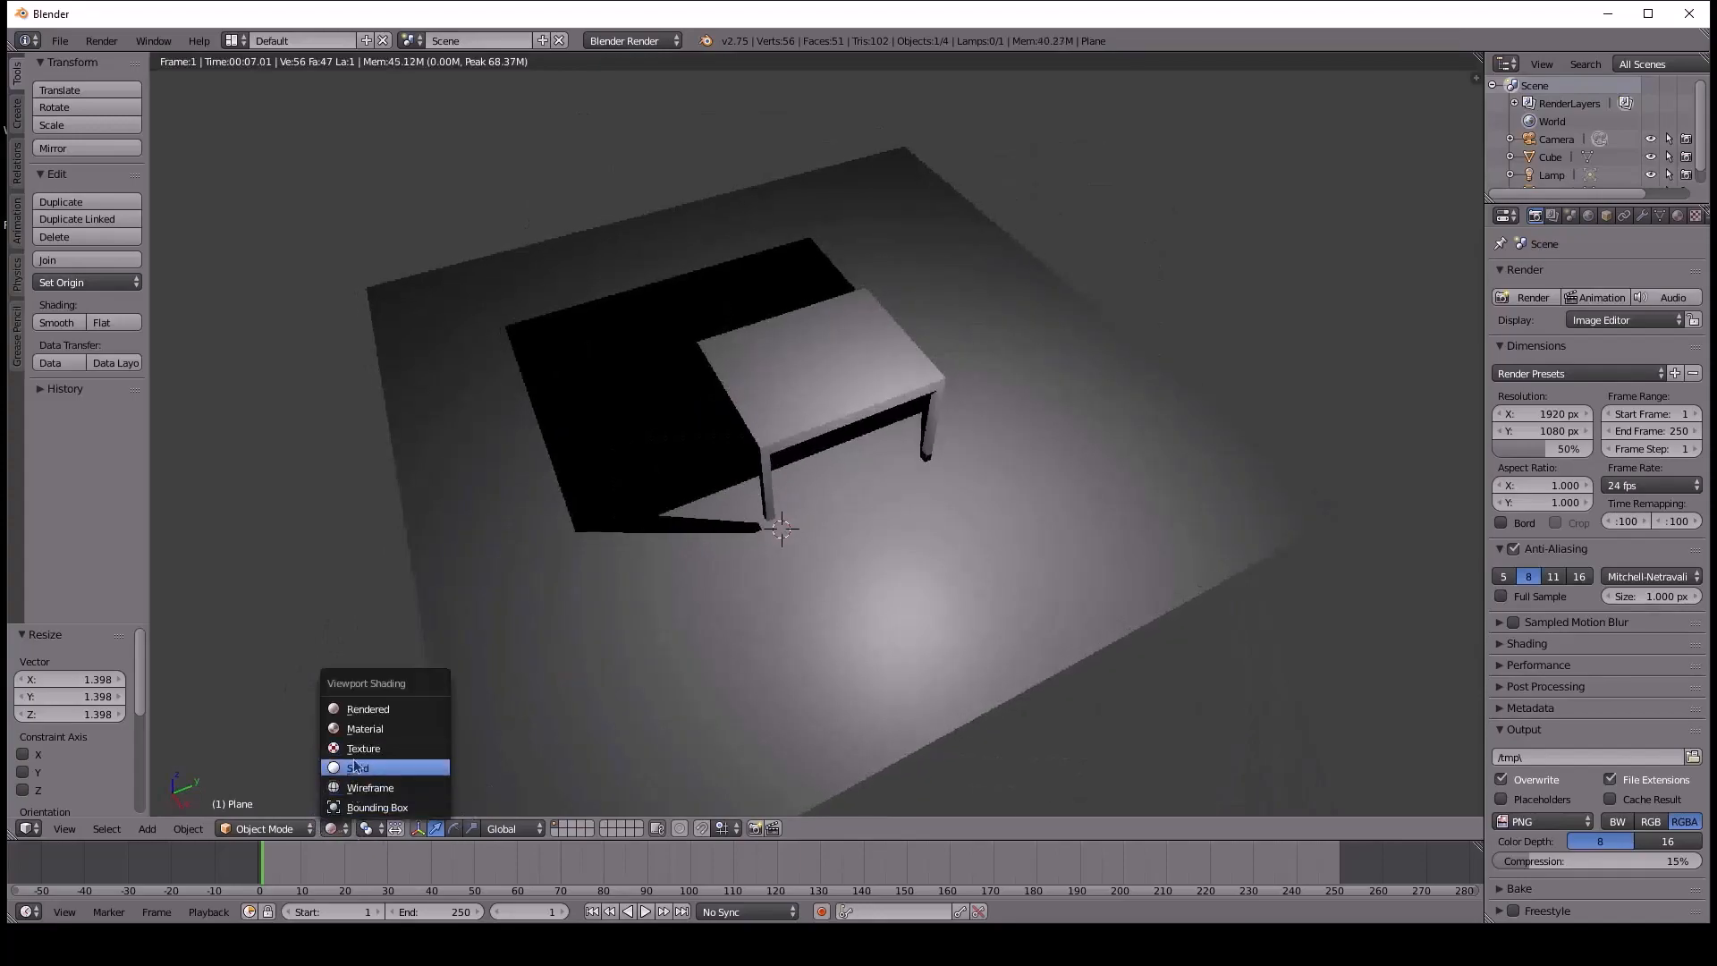
pyautogui.click(375, 753)
pyautogui.moveTo(854, 526); pyautogui.dragTo(793, 528, button='middle')
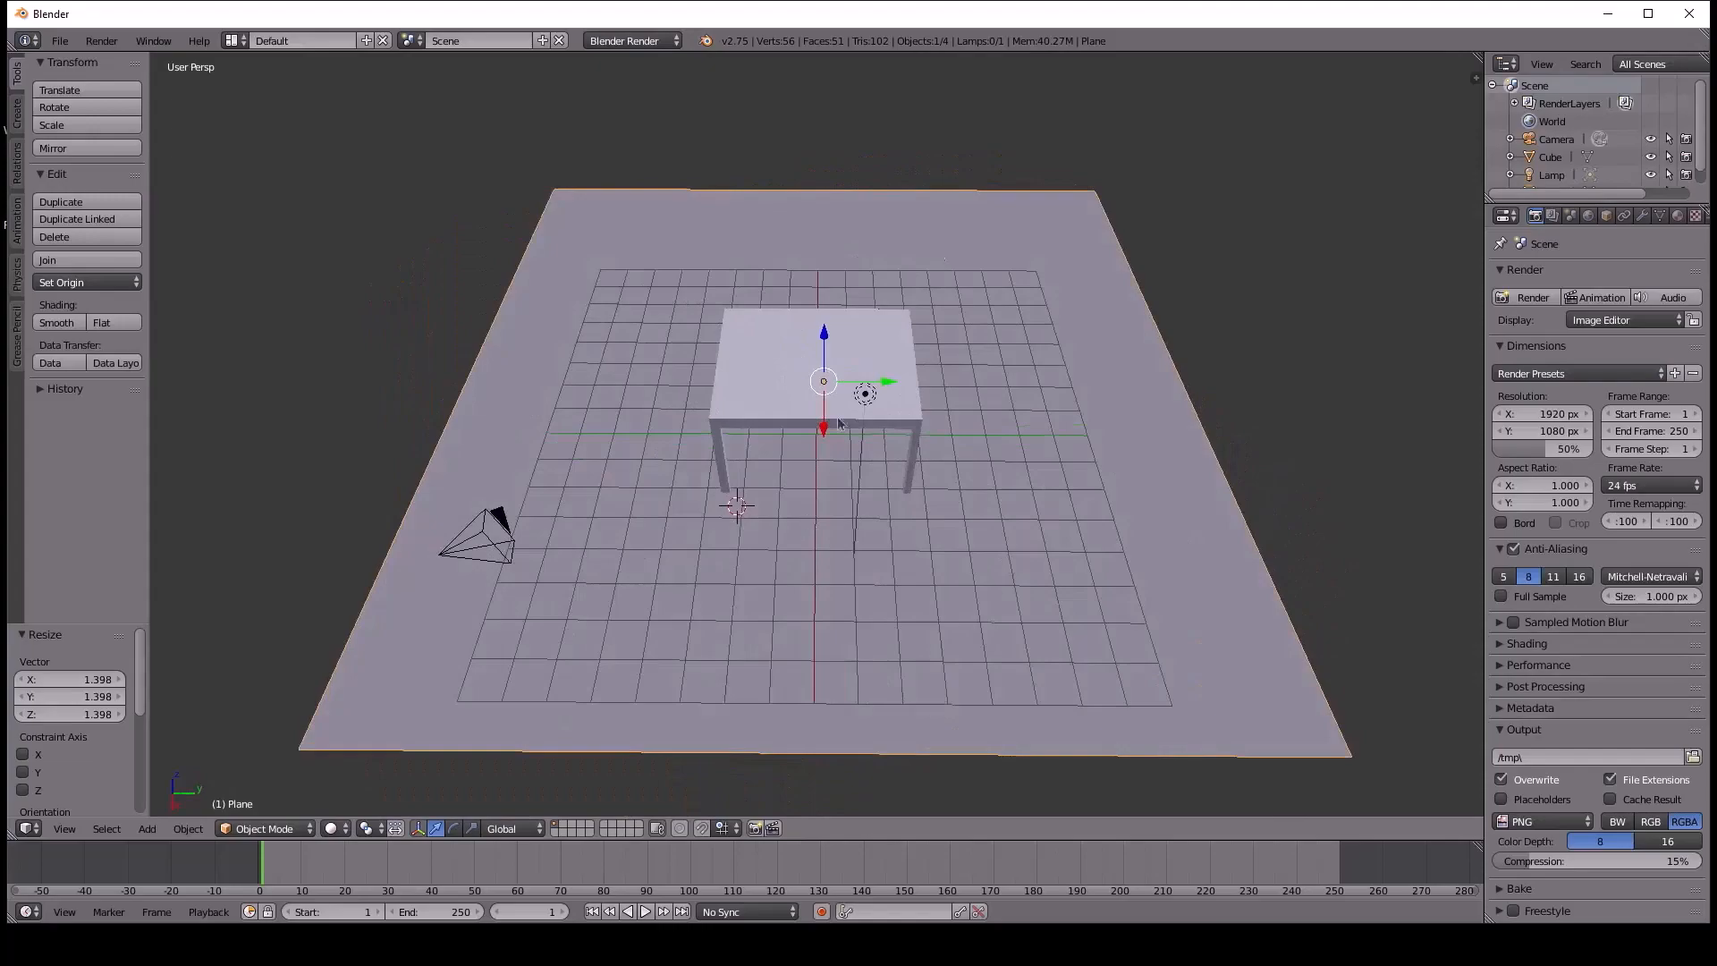
# Select the table instead of the floor plane and switch it to Edit Mode.
pyautogui.rightClick(733, 432)
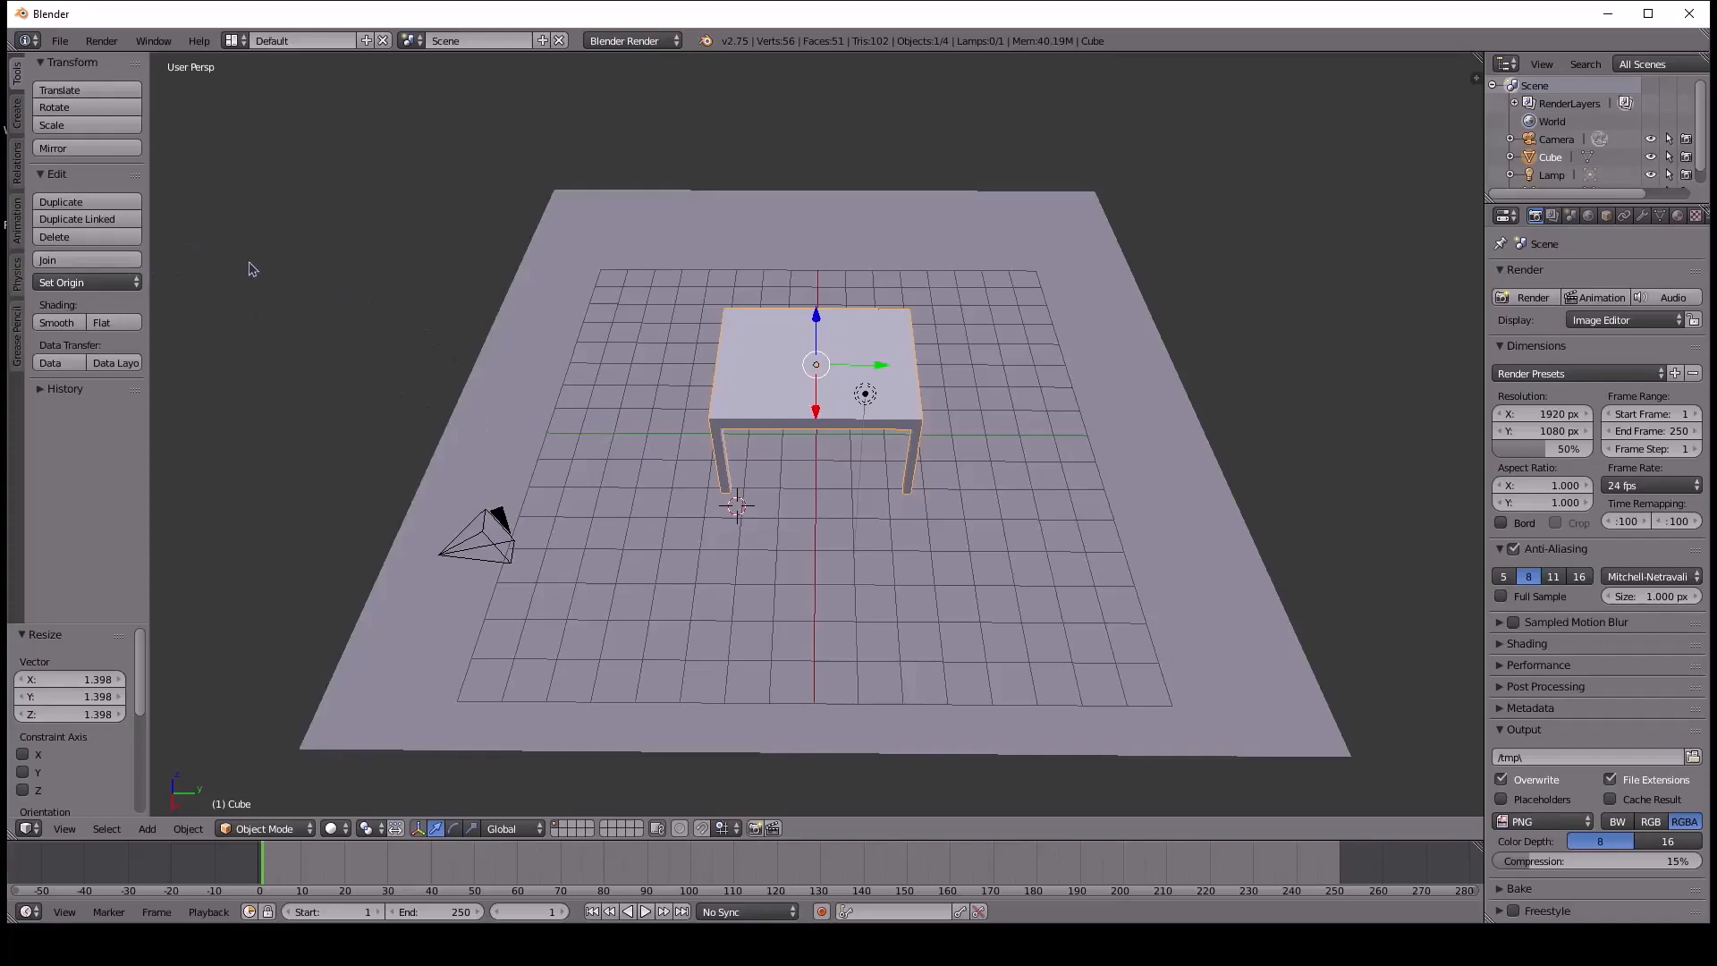
pyautogui.moveTo(668, 467); pyautogui.dragTo(724, 427, button='middle')
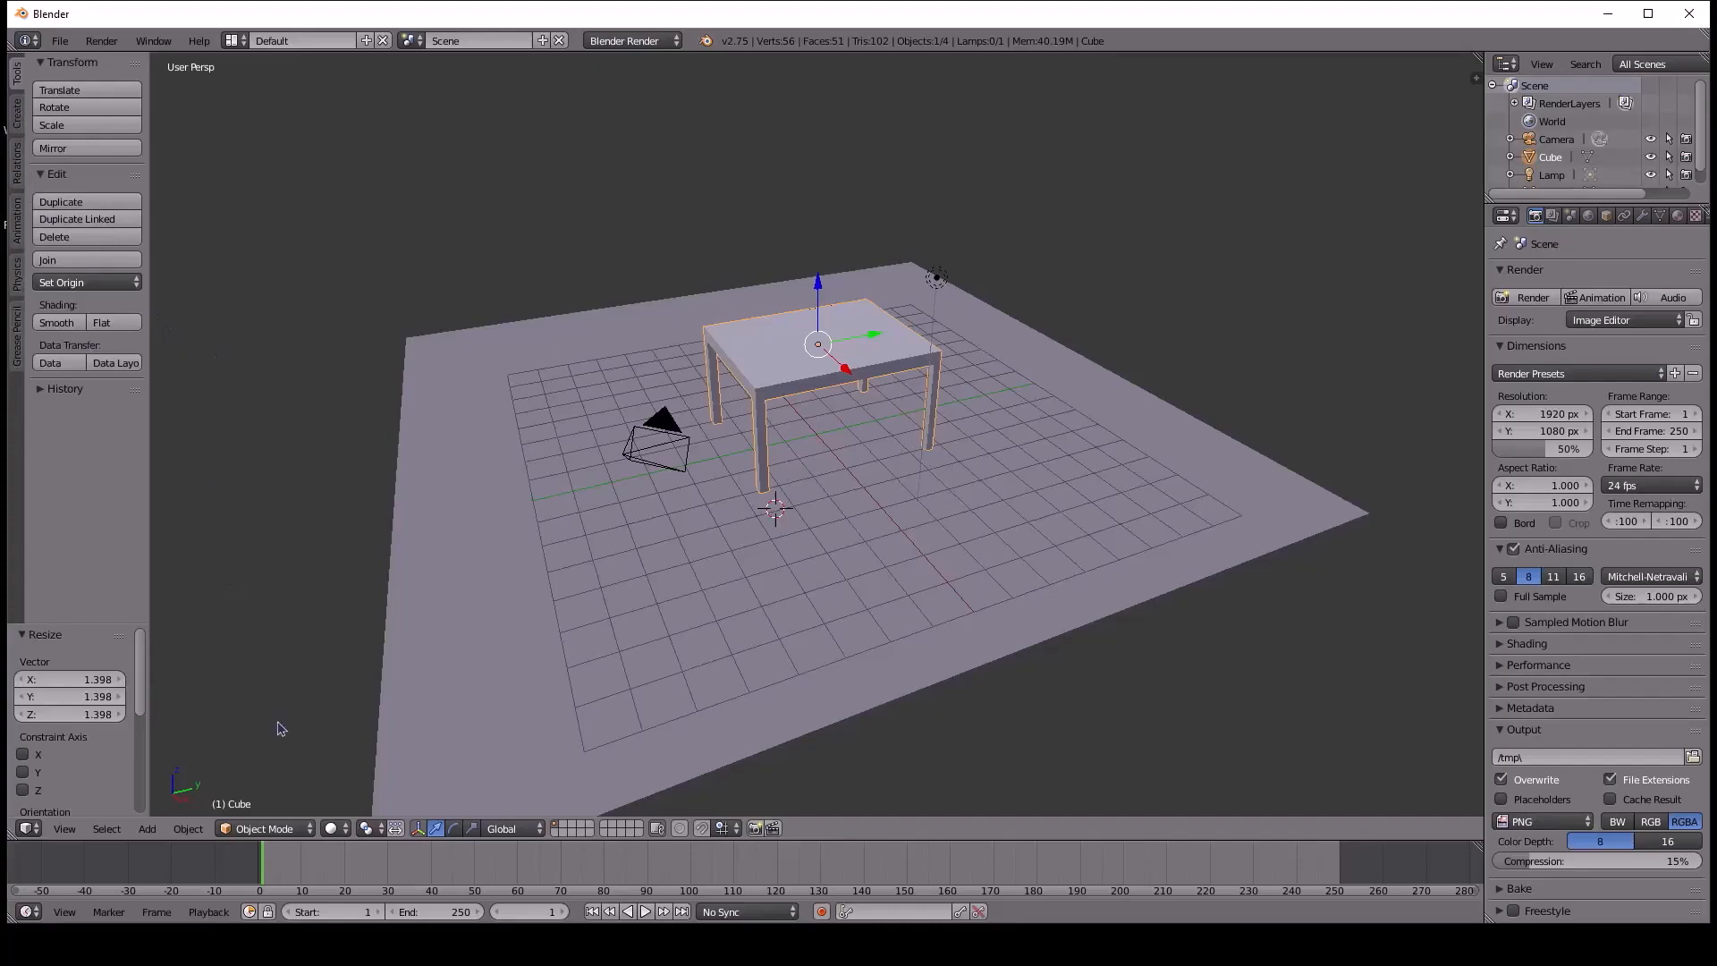
pyautogui.press('Tab')
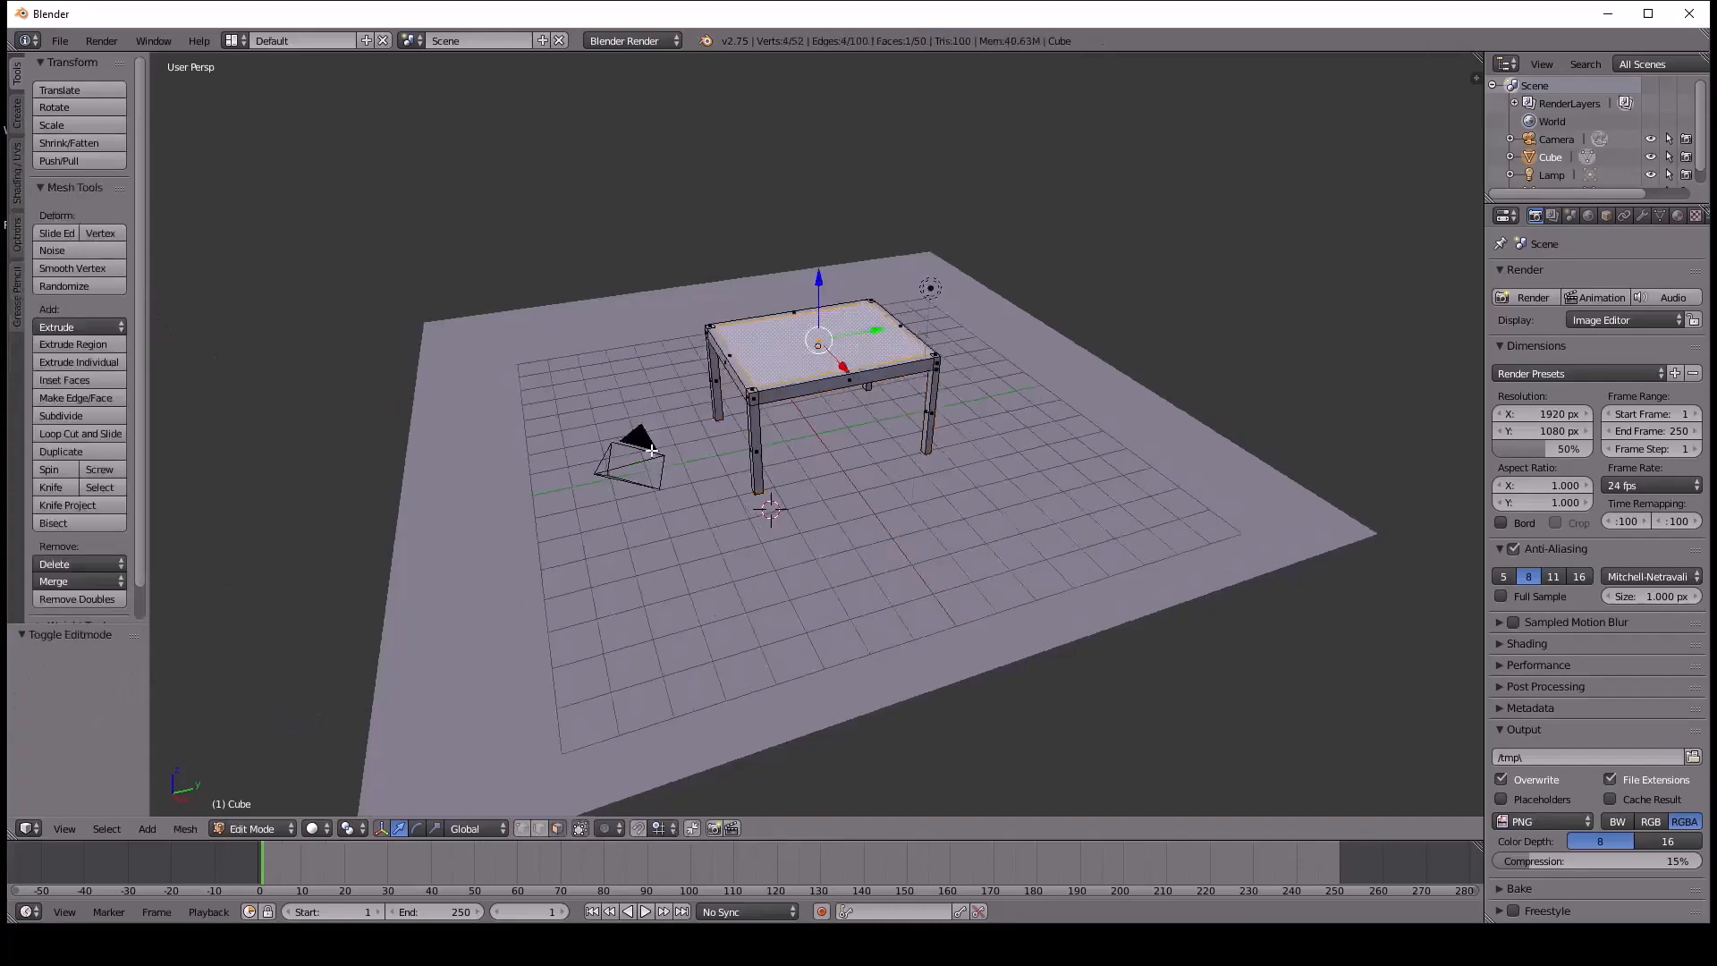
# Select the whole table mesh, subdivide it twice with one cut each and apply Smooth Vertex once at 0.5.
pyautogui.moveTo(666, 440); pyautogui.dragTo(721, 521, button='middle')
pyautogui.scroll(3, 734, 444)
pyautogui.moveTo(733, 444); pyautogui.dragTo(668, 397, button='middle')
pyautogui.scroll(-1, 788, 408)
pyautogui.scroll(3, 788, 408)
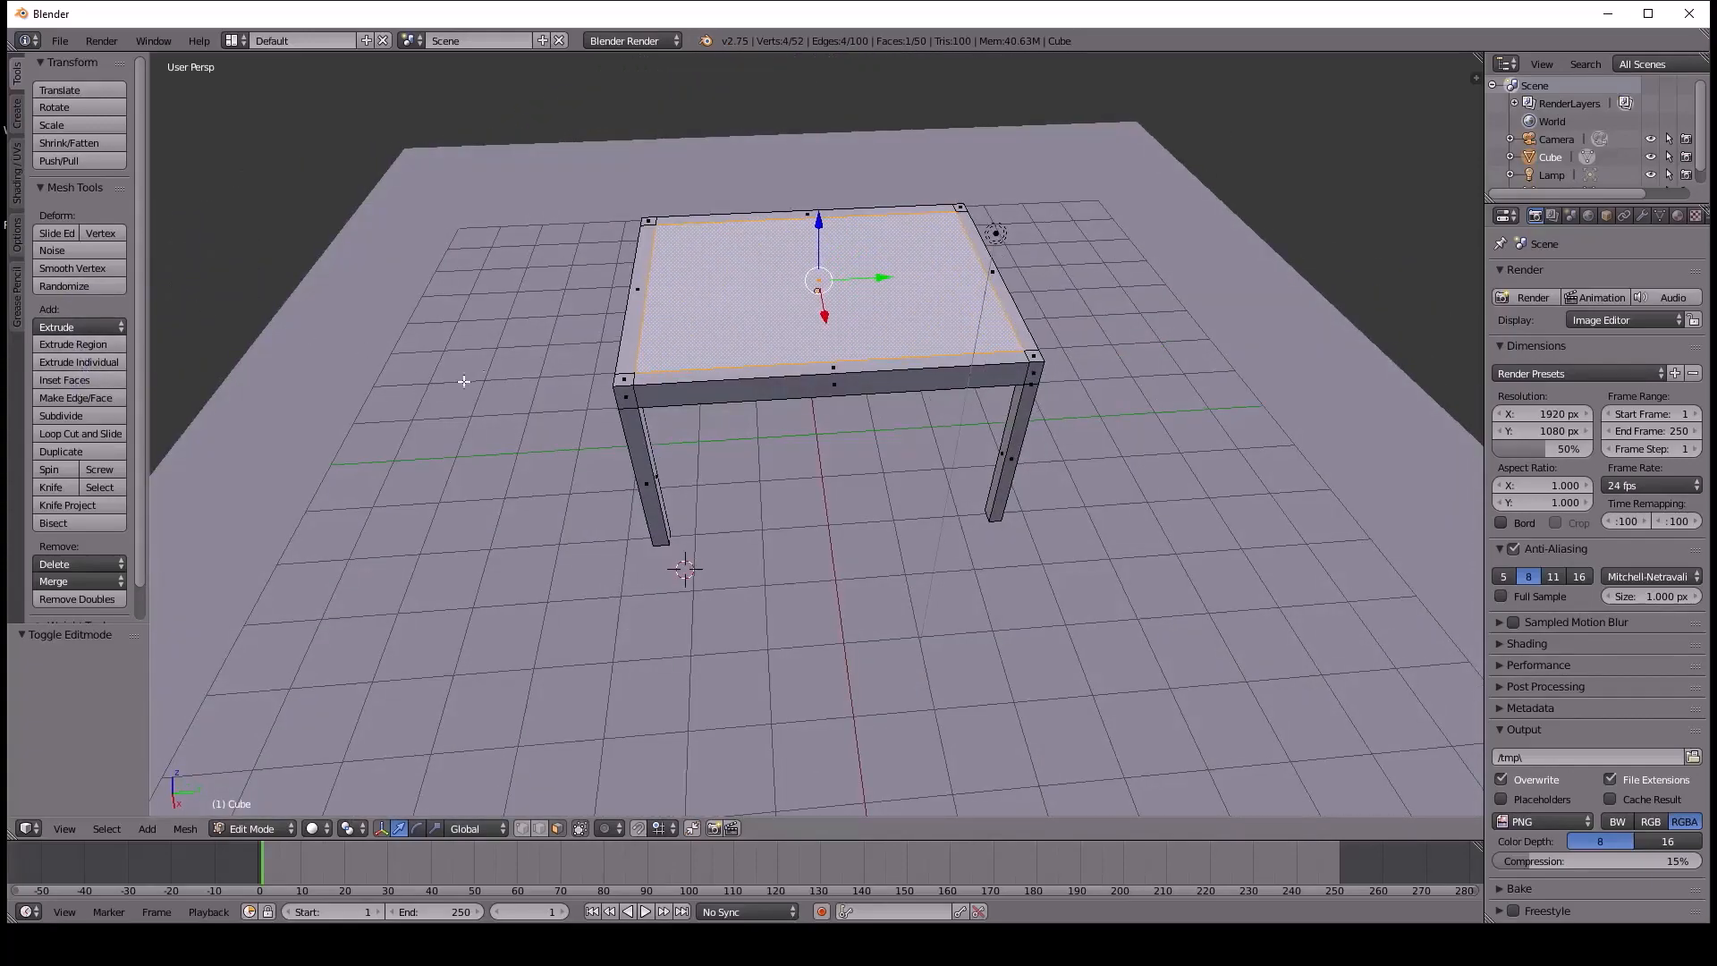
pyautogui.press('a')
pyautogui.press('a')
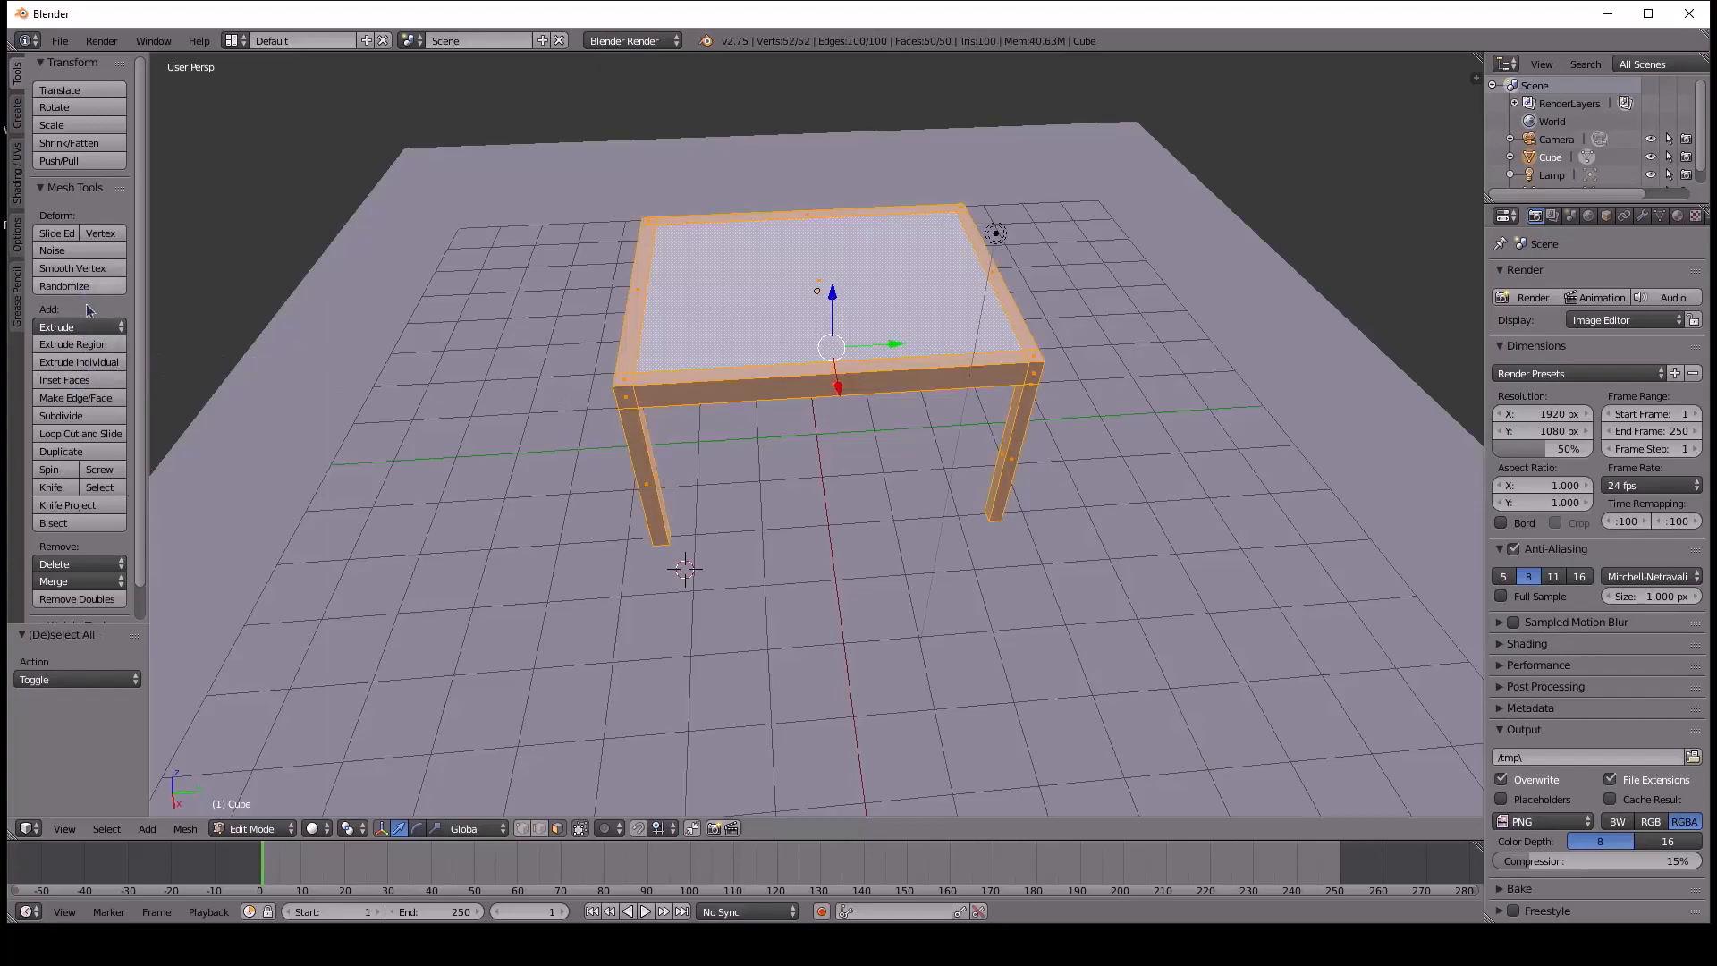
pyautogui.click(74, 417)
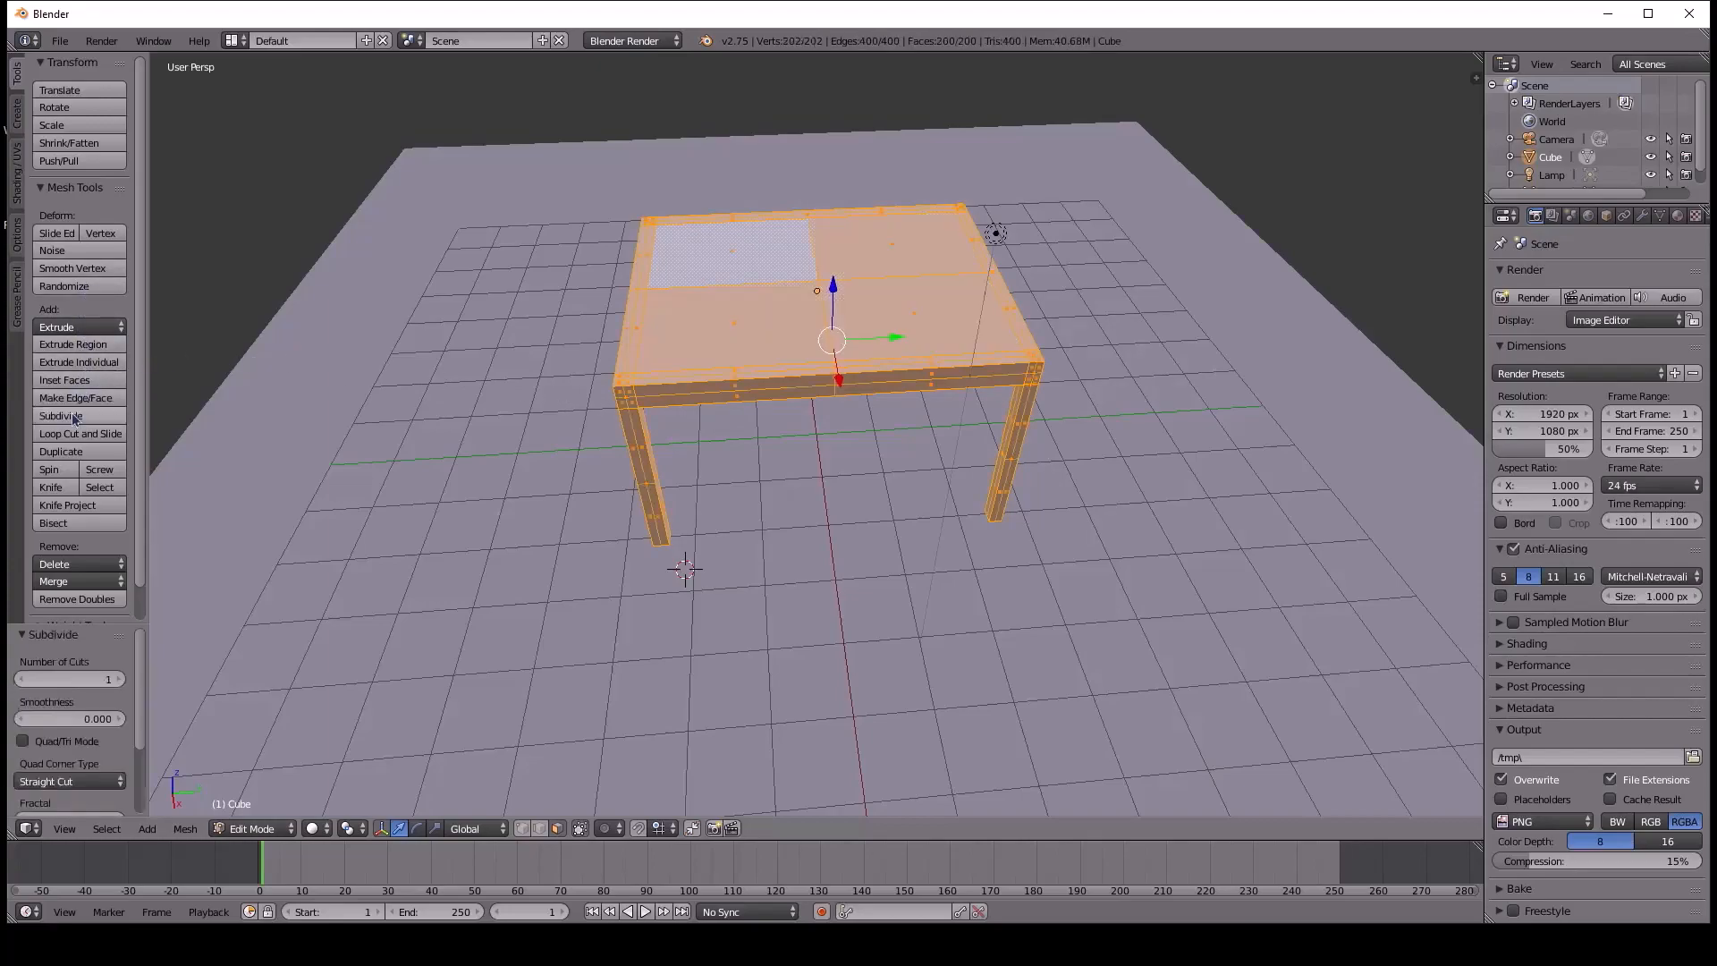
pyautogui.click(78, 419)
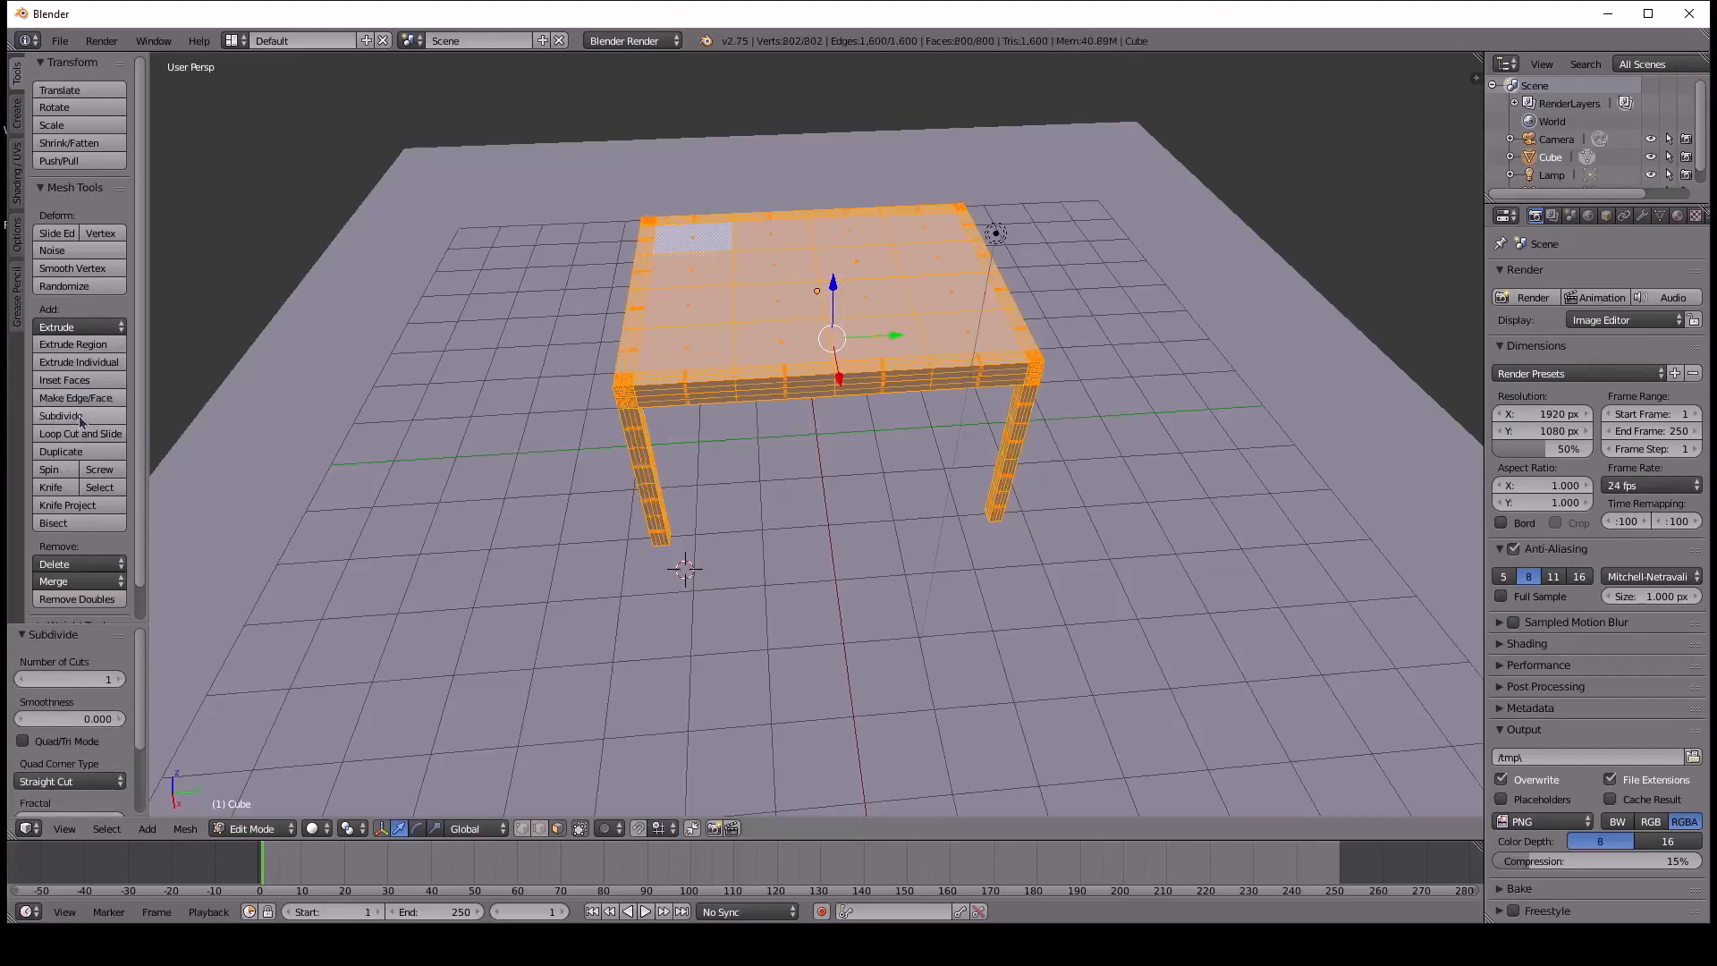
pyautogui.click(76, 271)
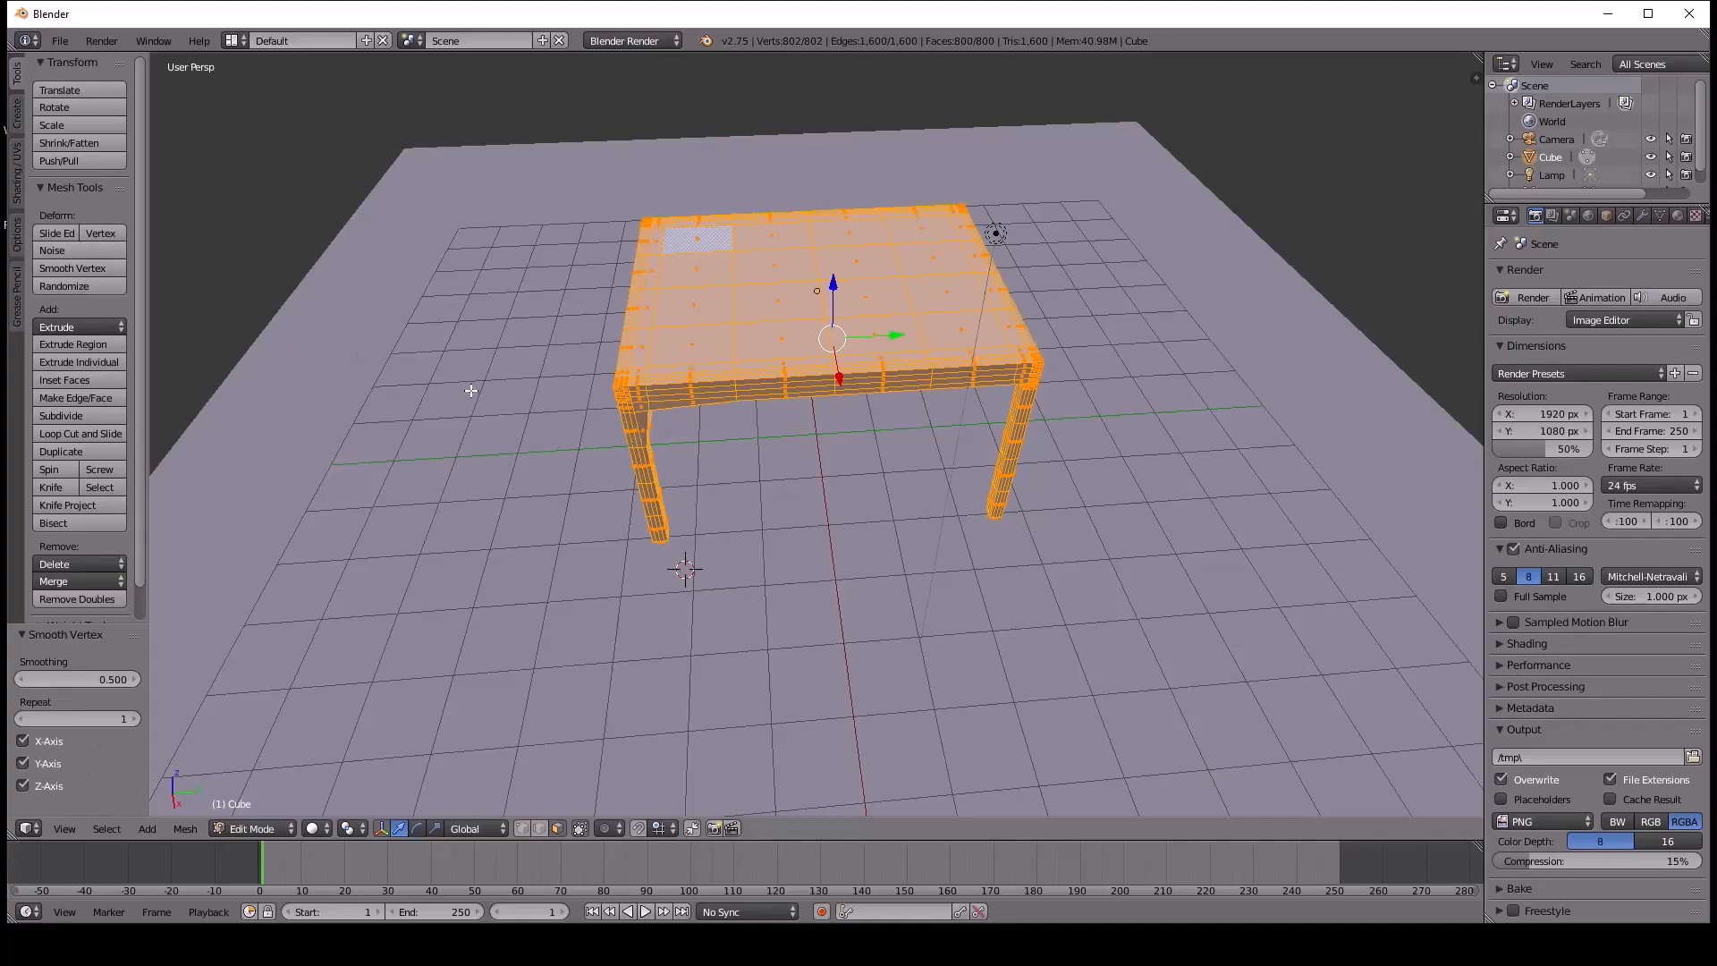
pyautogui.click(554, 408)
pyautogui.click(560, 429)
# Clear the selection and try to select the tabletop faces individually and with a box selection.
pyautogui.press('a')
pyautogui.moveTo(642, 388); pyautogui.dragTo(823, 329, button='middle')
pyautogui.rightClick(823, 328)
pyautogui.rightClick(731, 304)
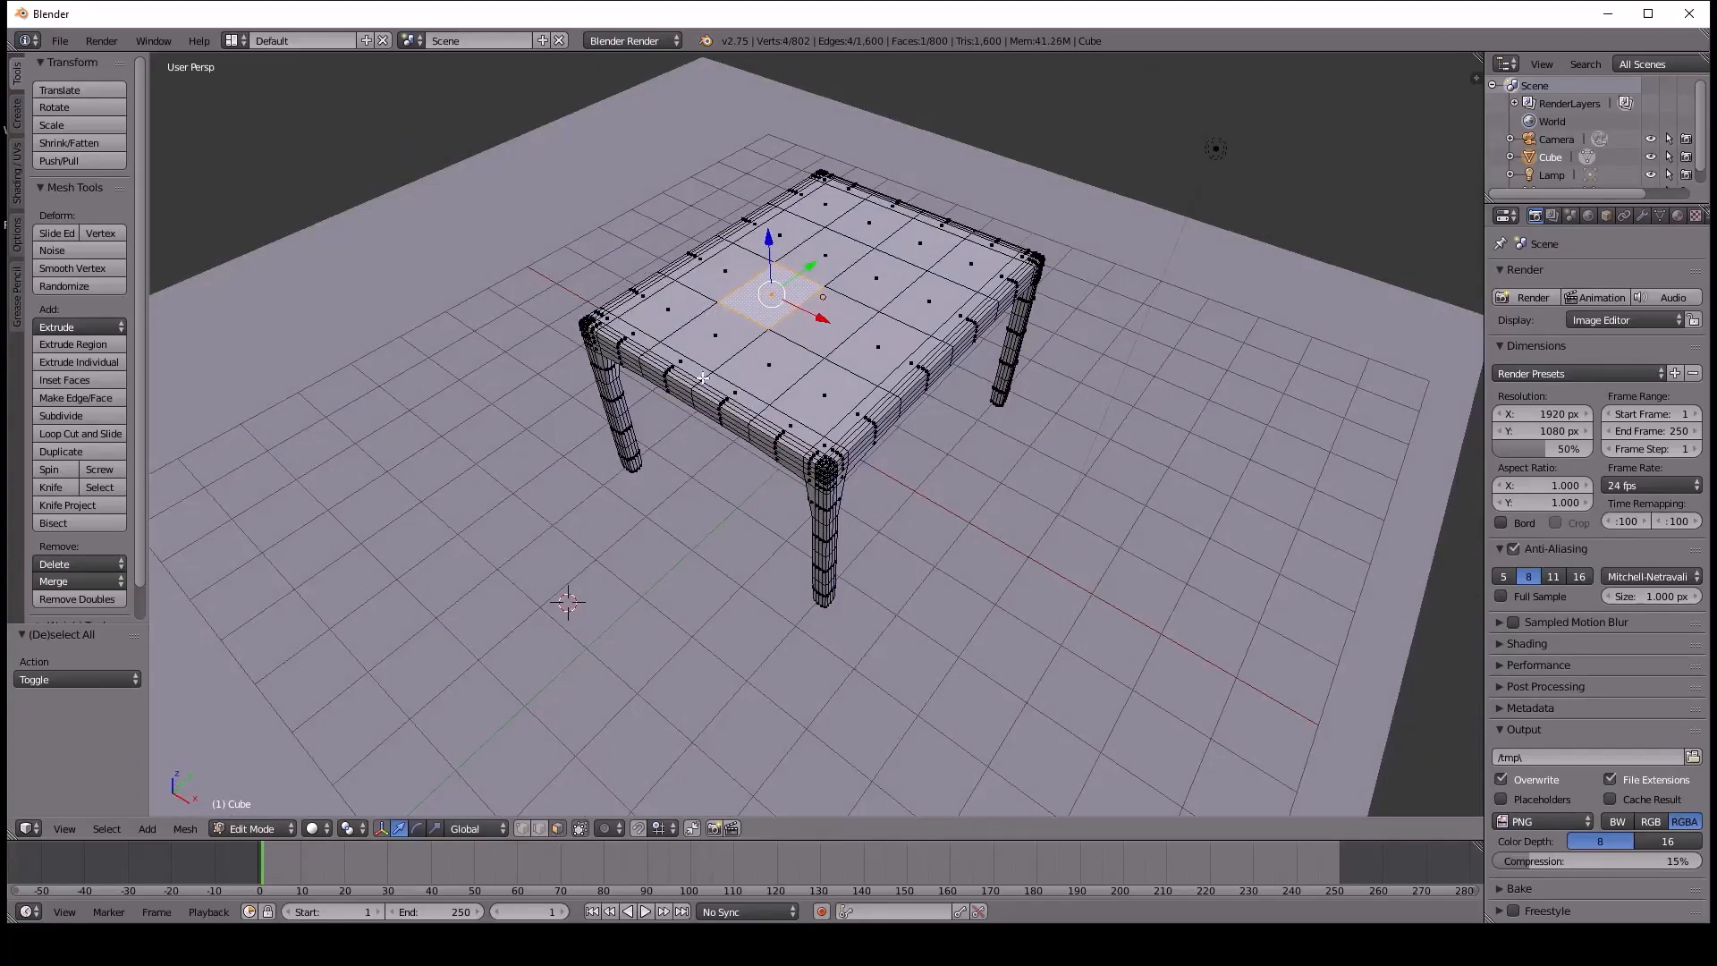
pyautogui.rightClick(690, 288)
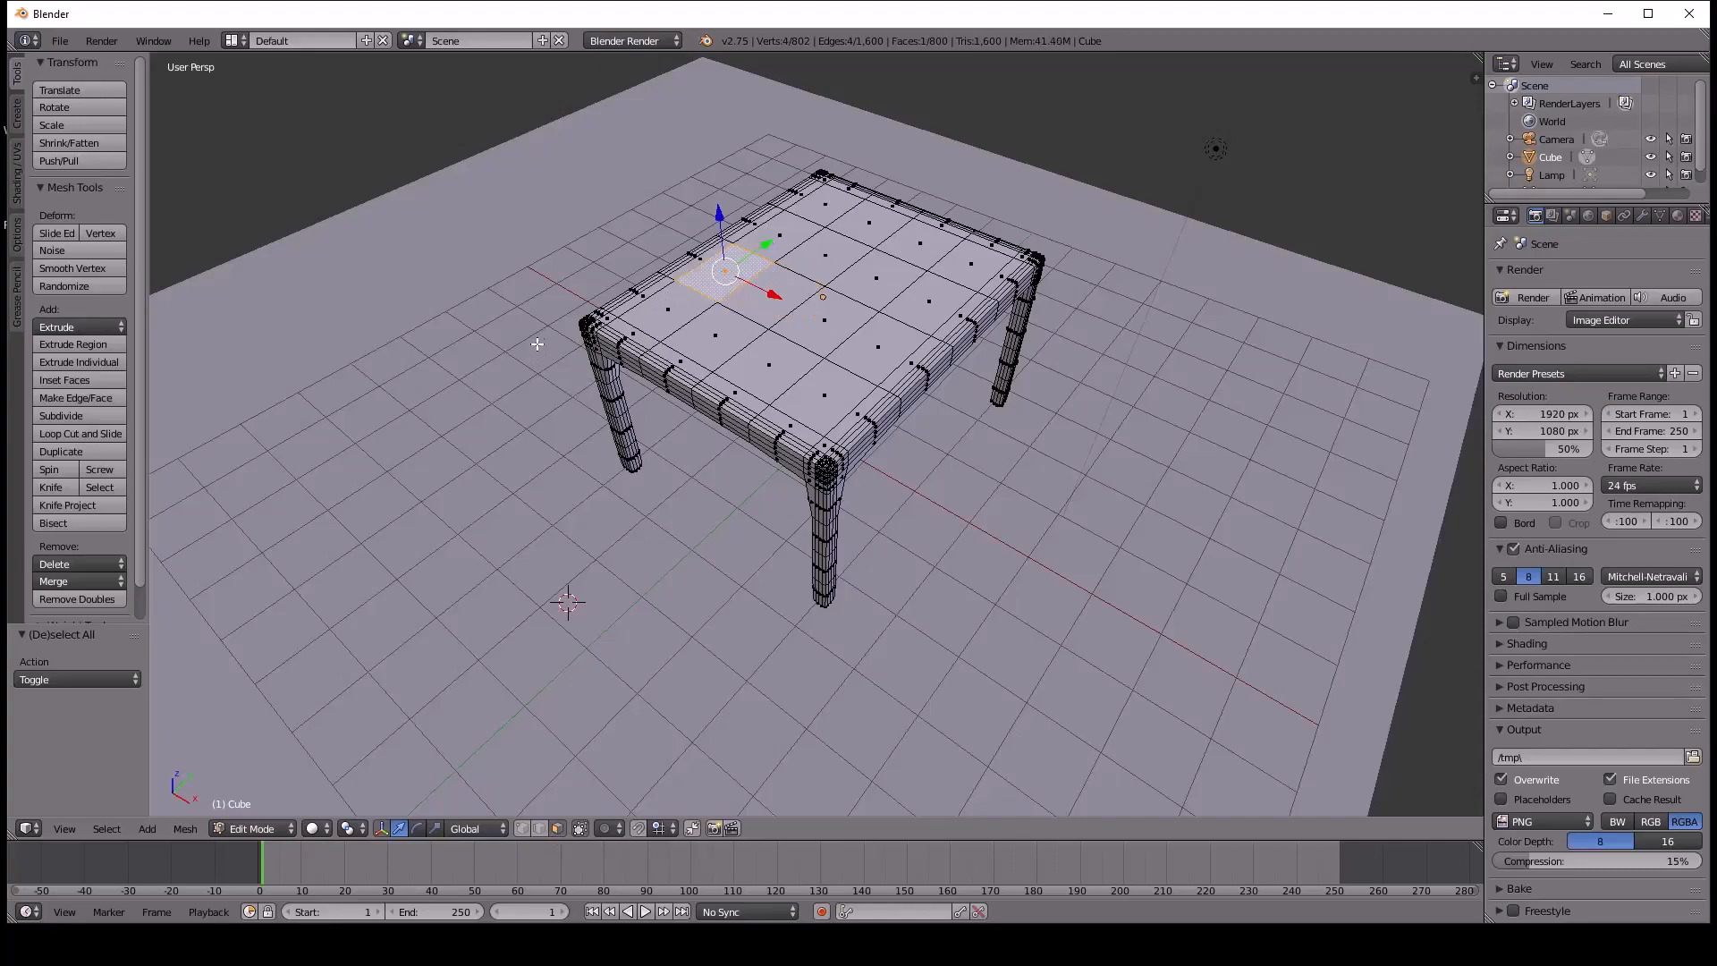
pyautogui.press('b')
pyautogui.moveTo(595, 318); pyautogui.dragTo(1023, 258)
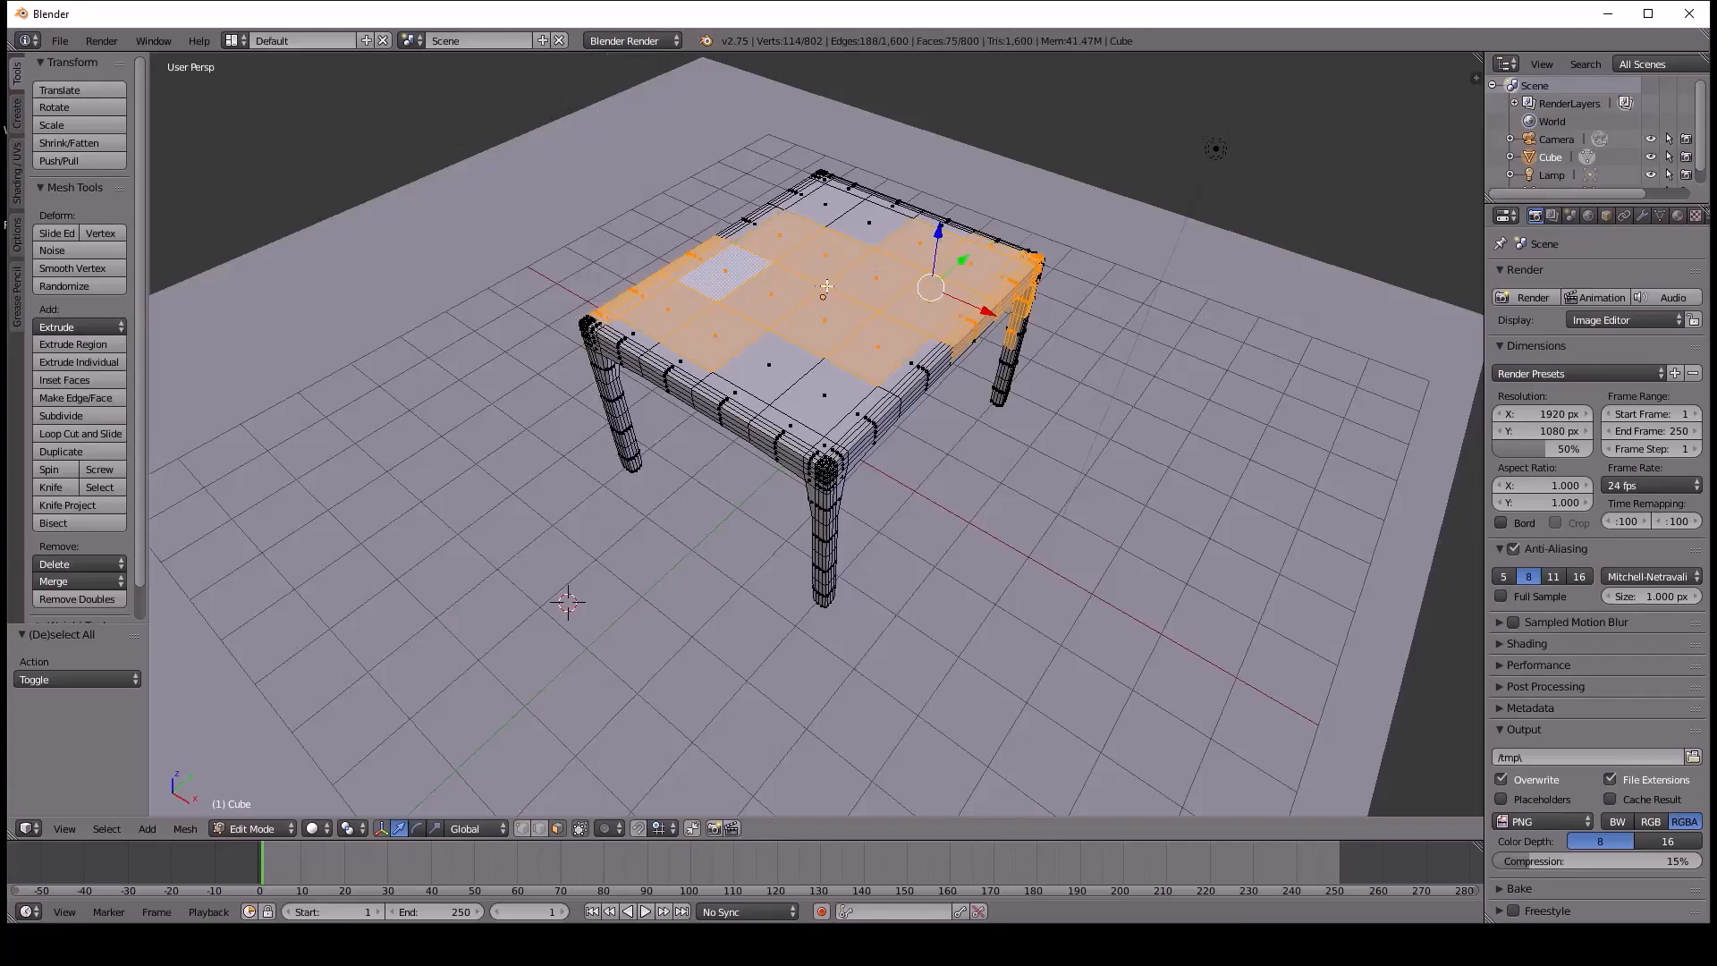
pyautogui.rightClick(762, 367)
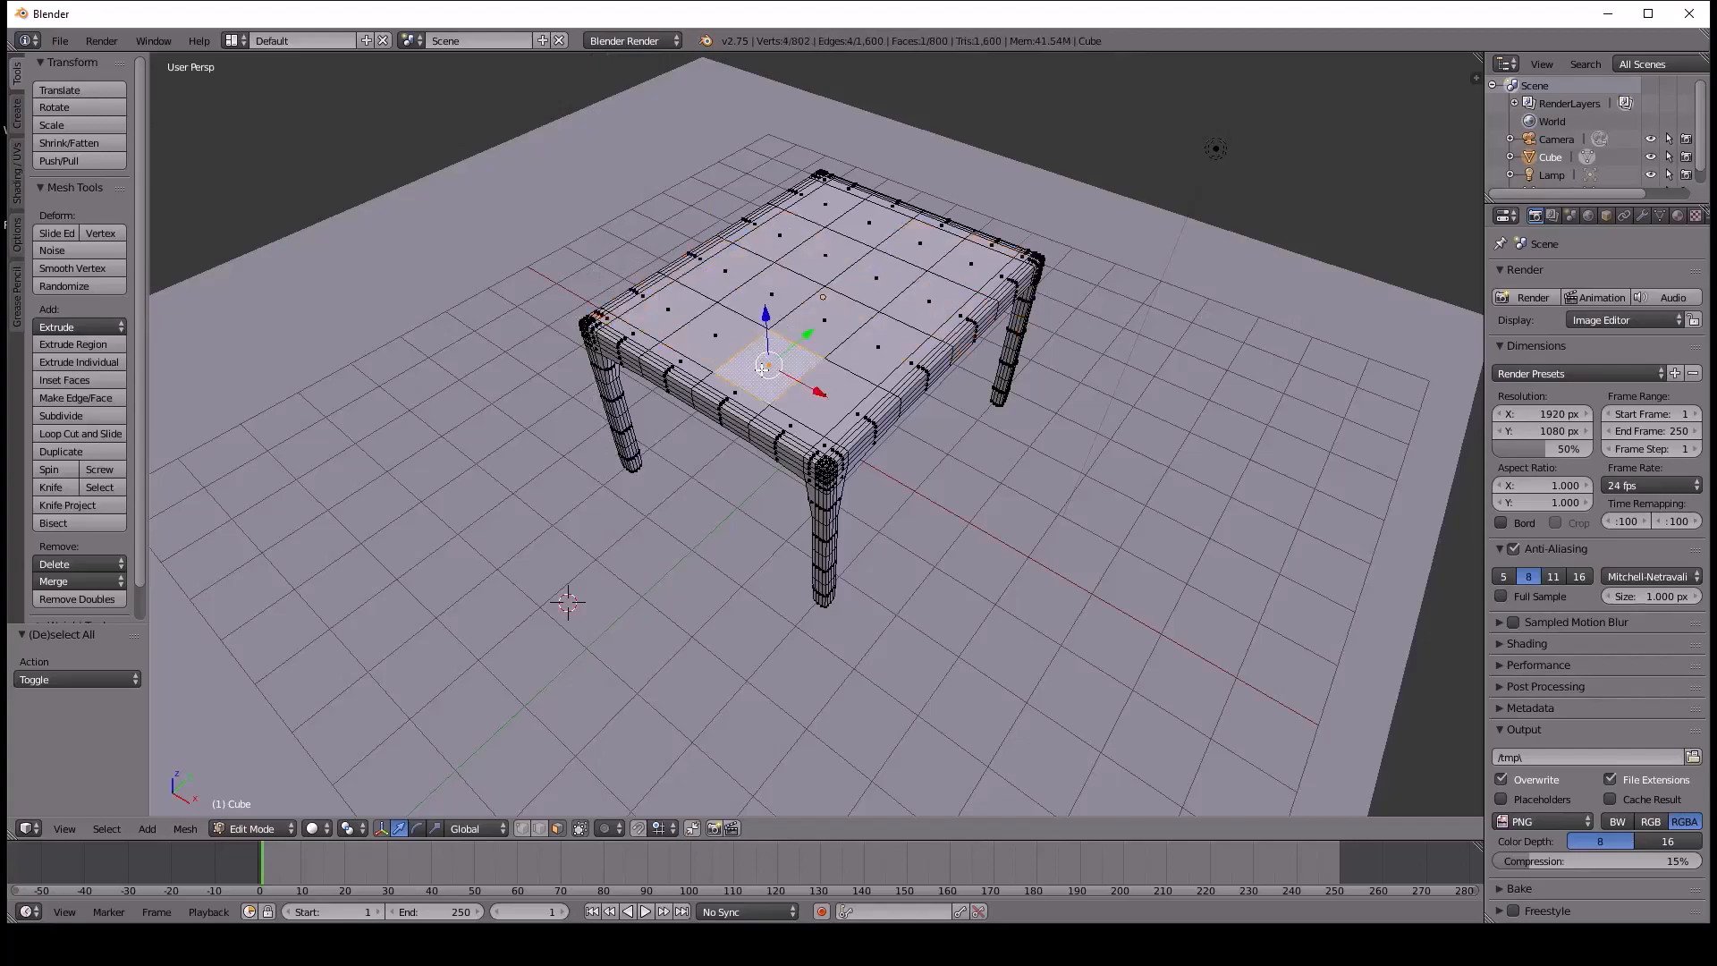
# Select the four-by-four block of large faces on the tabletop and apply Smooth Vertex once at 0.5.
pyautogui.rightClick(664, 315)
pyautogui.keyDown('shift'); pyautogui.rightClick(724, 277); pyautogui.keyUp('shift')
pyautogui.keyDown('shift'); pyautogui.rightClick(767, 244); pyautogui.keyUp('shift')
pyautogui.keyDown('shift'); pyautogui.rightClick(814, 213); pyautogui.keyUp('shift')
pyautogui.keyDown('shift'); pyautogui.rightClick(854, 229); pyautogui.keyUp('shift')
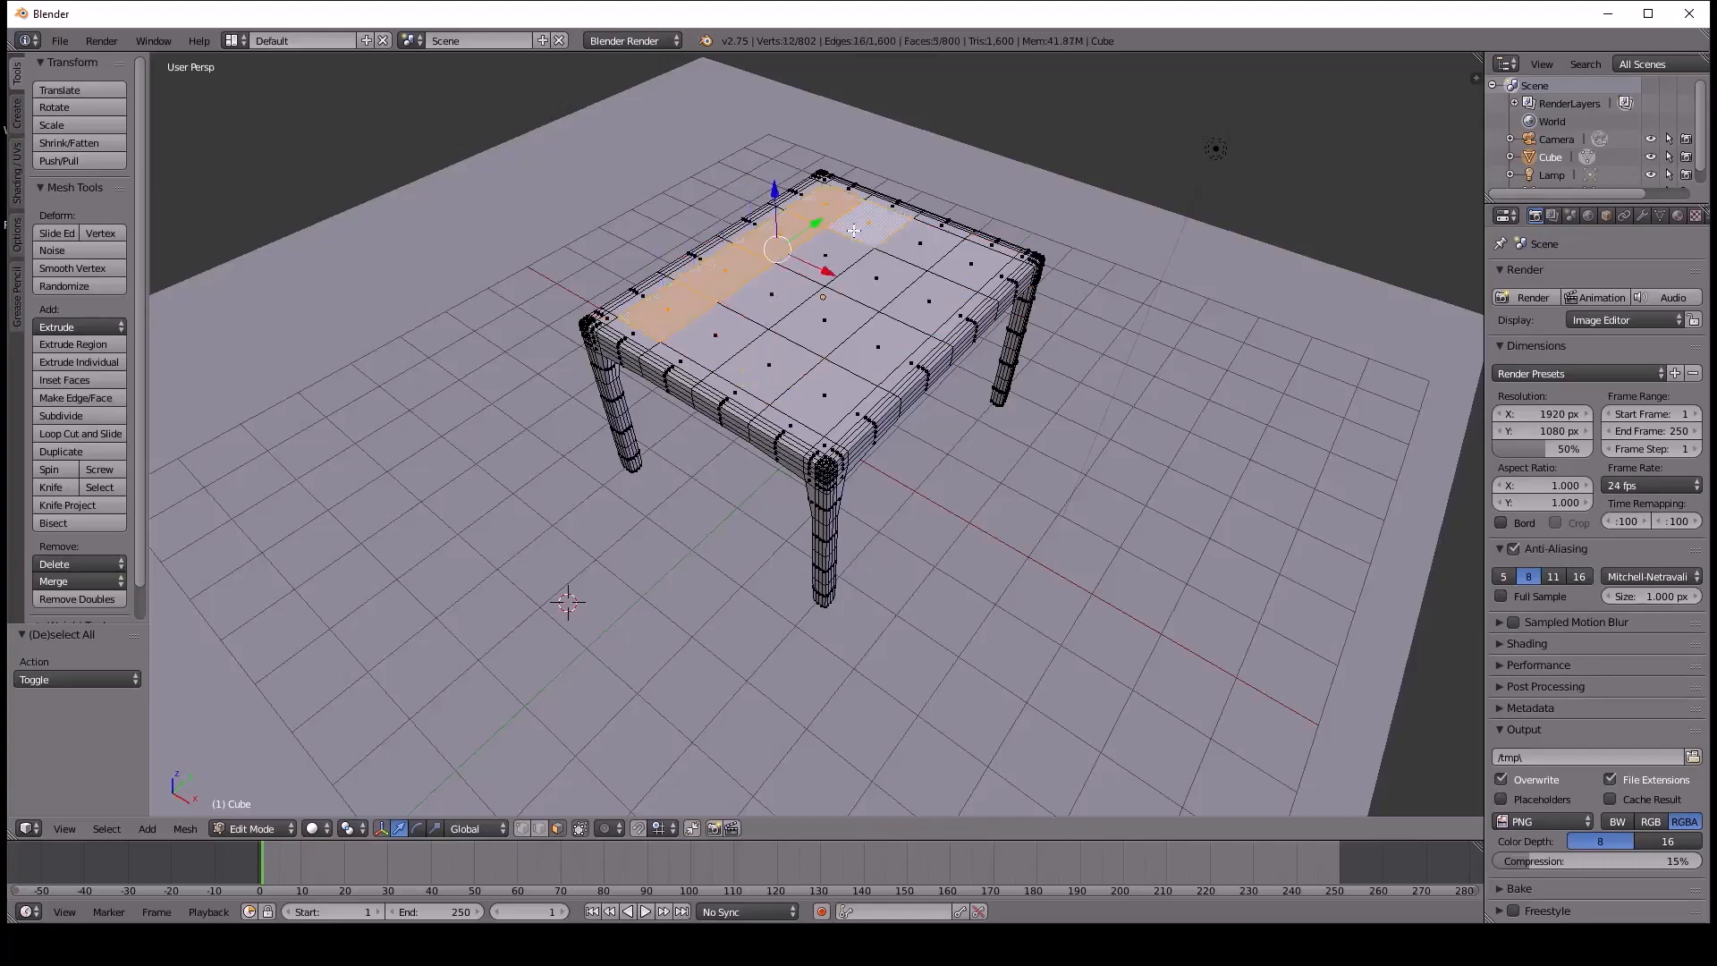
pyautogui.keyDown('shift'); pyautogui.rightClick(821, 253); pyautogui.keyUp('shift')
pyautogui.keyDown('shift'); pyautogui.rightClick(782, 290); pyautogui.keyUp('shift')
pyautogui.keyDown('shift'); pyautogui.rightClick(715, 334); pyautogui.keyUp('shift')
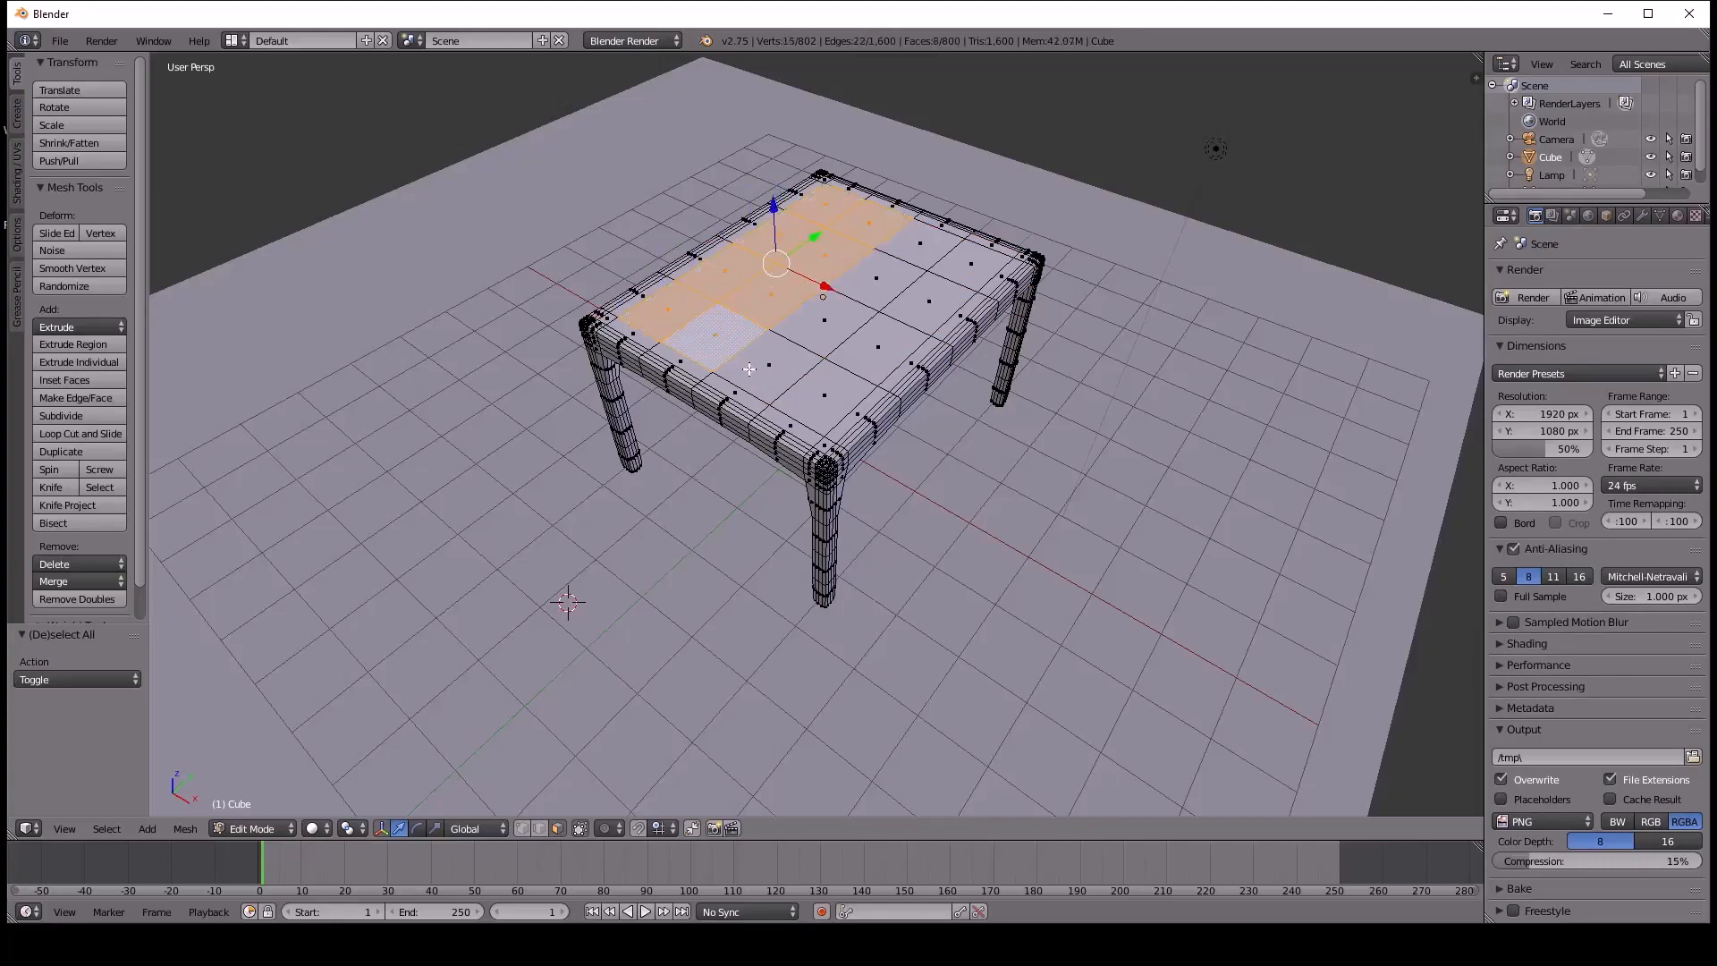
pyautogui.keyDown('shift'); pyautogui.rightClick(769, 363); pyautogui.keyUp('shift')
pyautogui.keyDown('shift'); pyautogui.rightClick(823, 319); pyautogui.keyUp('shift')
pyautogui.keyDown('shift'); pyautogui.rightClick(873, 279); pyautogui.keyUp('shift')
pyautogui.keyDown('shift'); pyautogui.rightClick(935, 252); pyautogui.keyUp('shift')
pyautogui.keyDown('shift'); pyautogui.rightClick(973, 267); pyautogui.keyUp('shift')
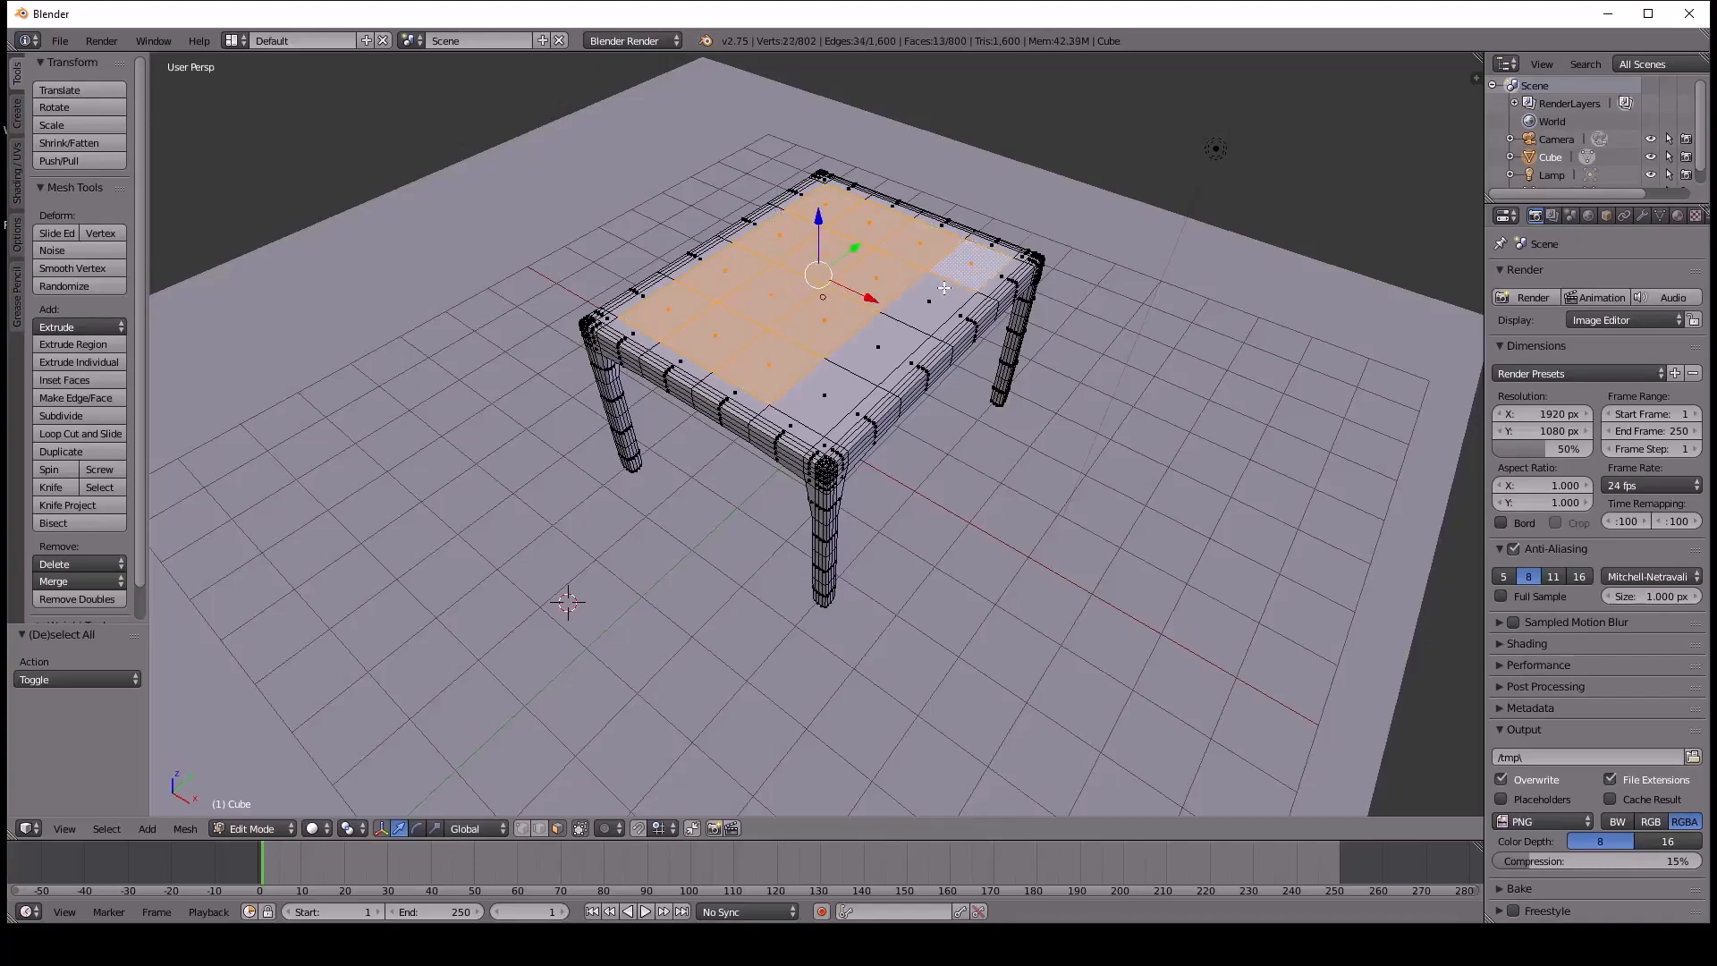
pyautogui.keyDown('shift'); pyautogui.rightClick(928, 304); pyautogui.keyUp('shift')
pyautogui.keyDown('shift'); pyautogui.rightClick(876, 348); pyautogui.keyUp('shift')
pyautogui.keyDown('shift'); pyautogui.rightClick(807, 395); pyautogui.keyUp('shift')
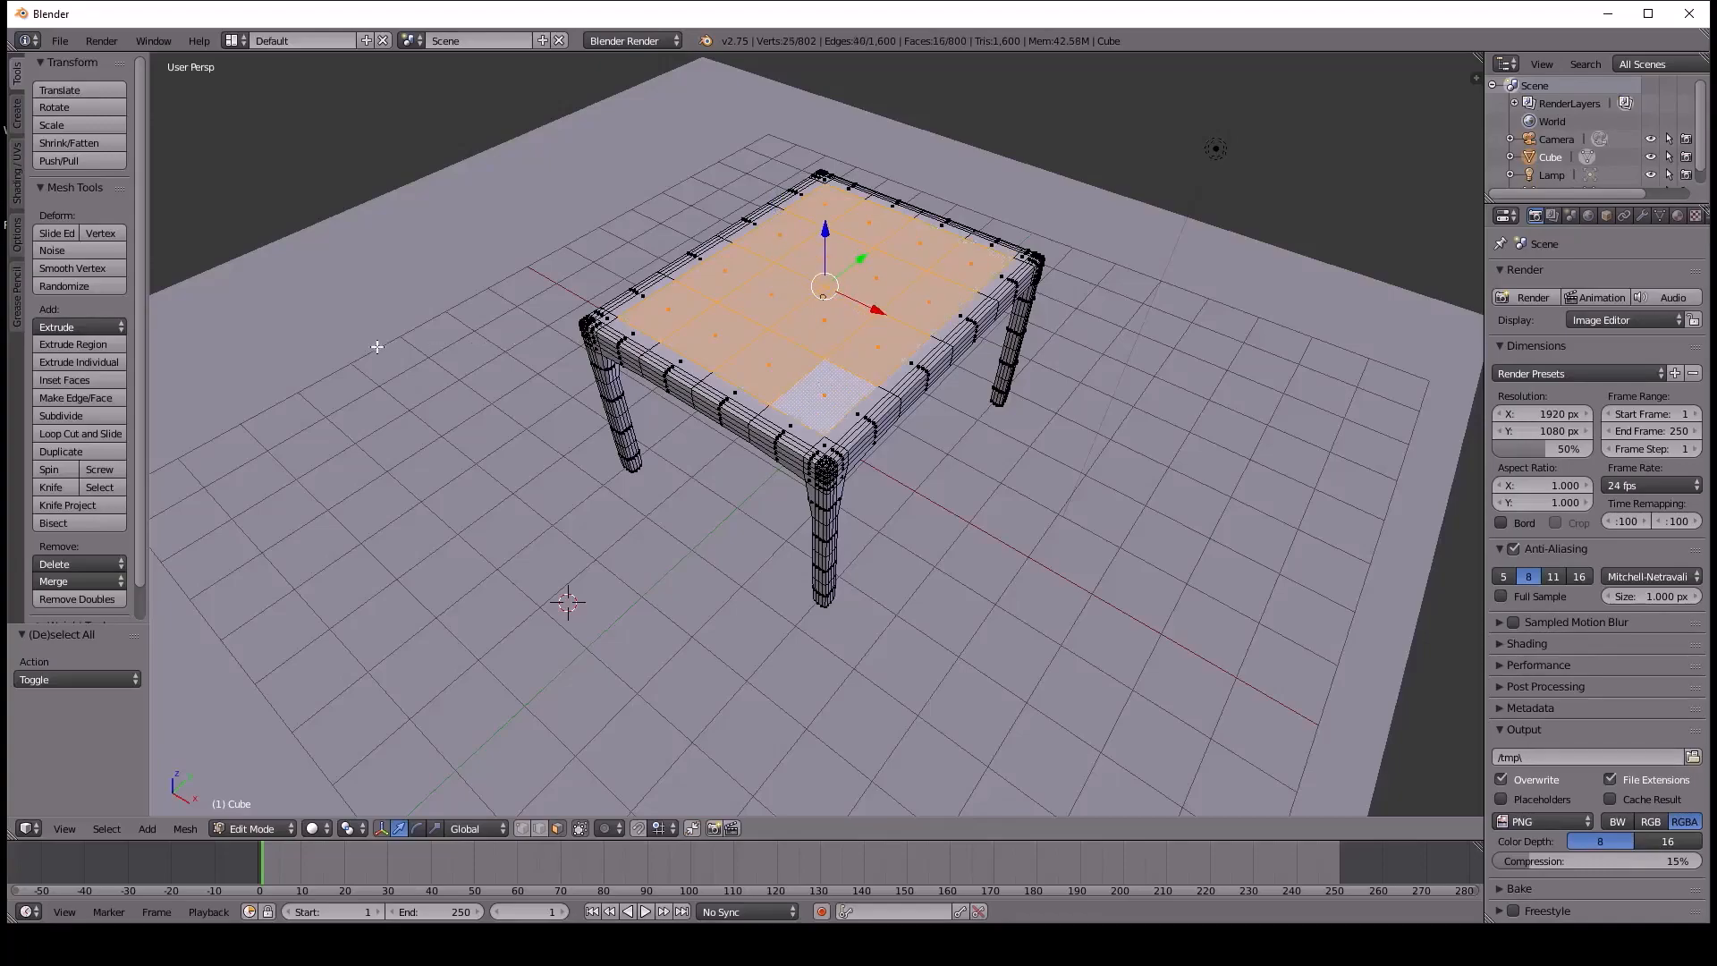
pyautogui.click(69, 271)
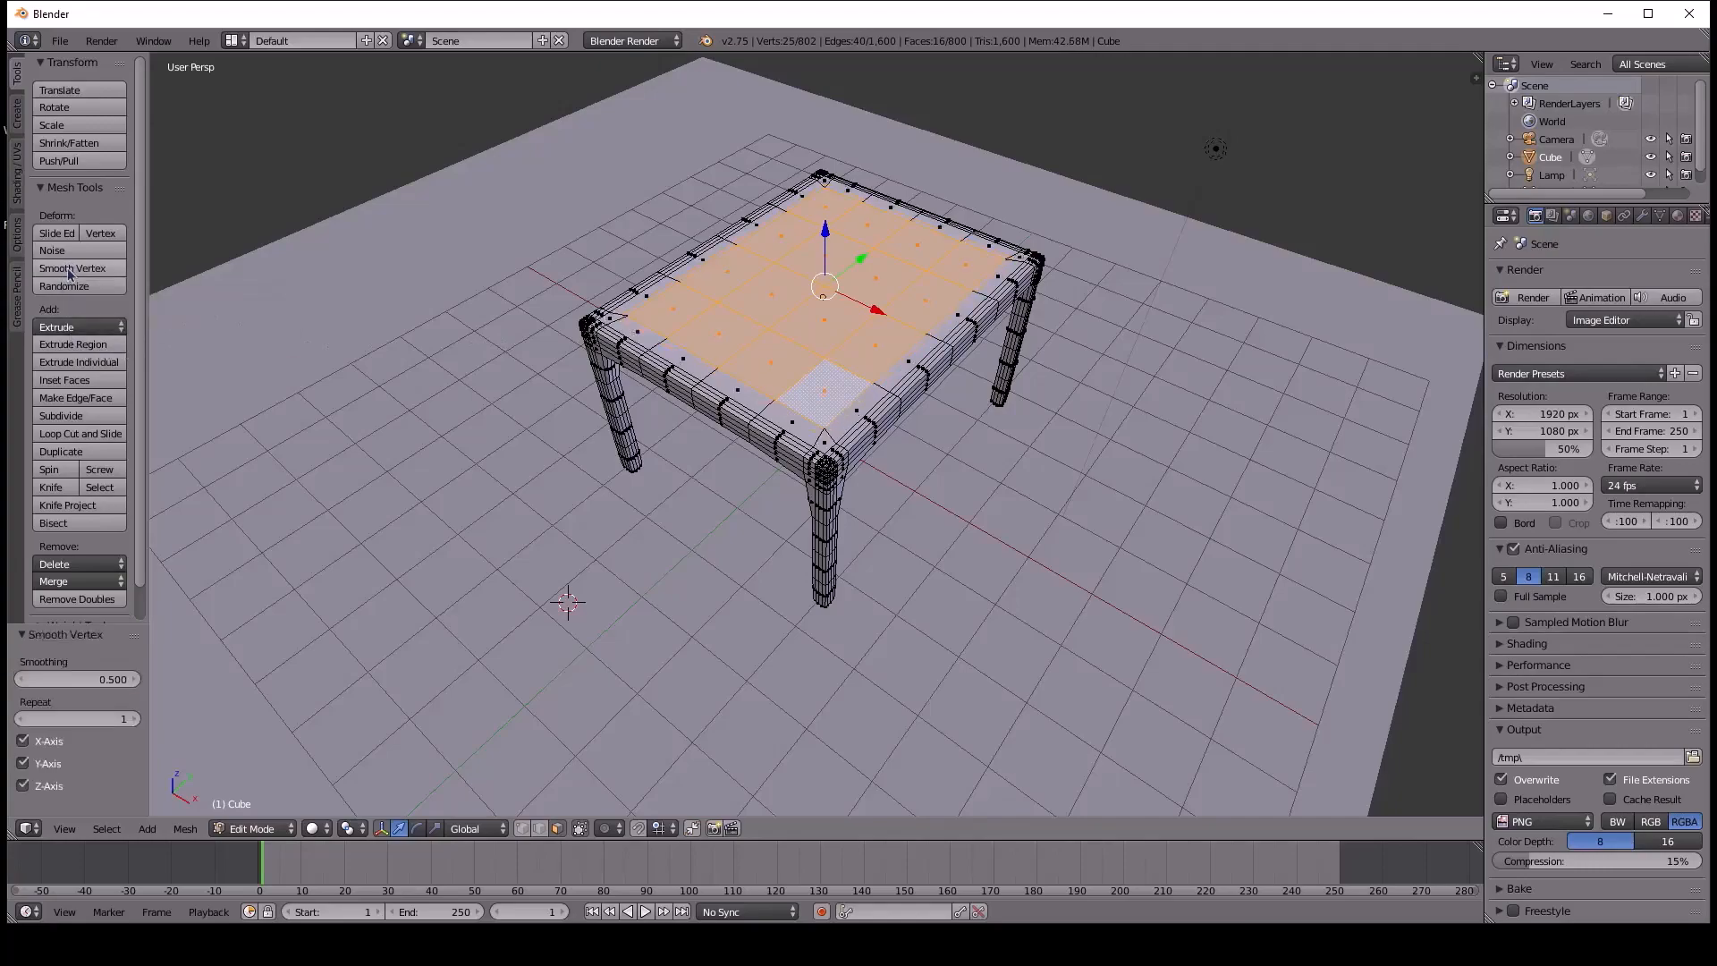
# Reposition the 3D cursor beside the table and switch the table from Edit Mode back to Object Mode.
pyautogui.moveTo(877, 487); pyautogui.dragTo(956, 488, button='middle')
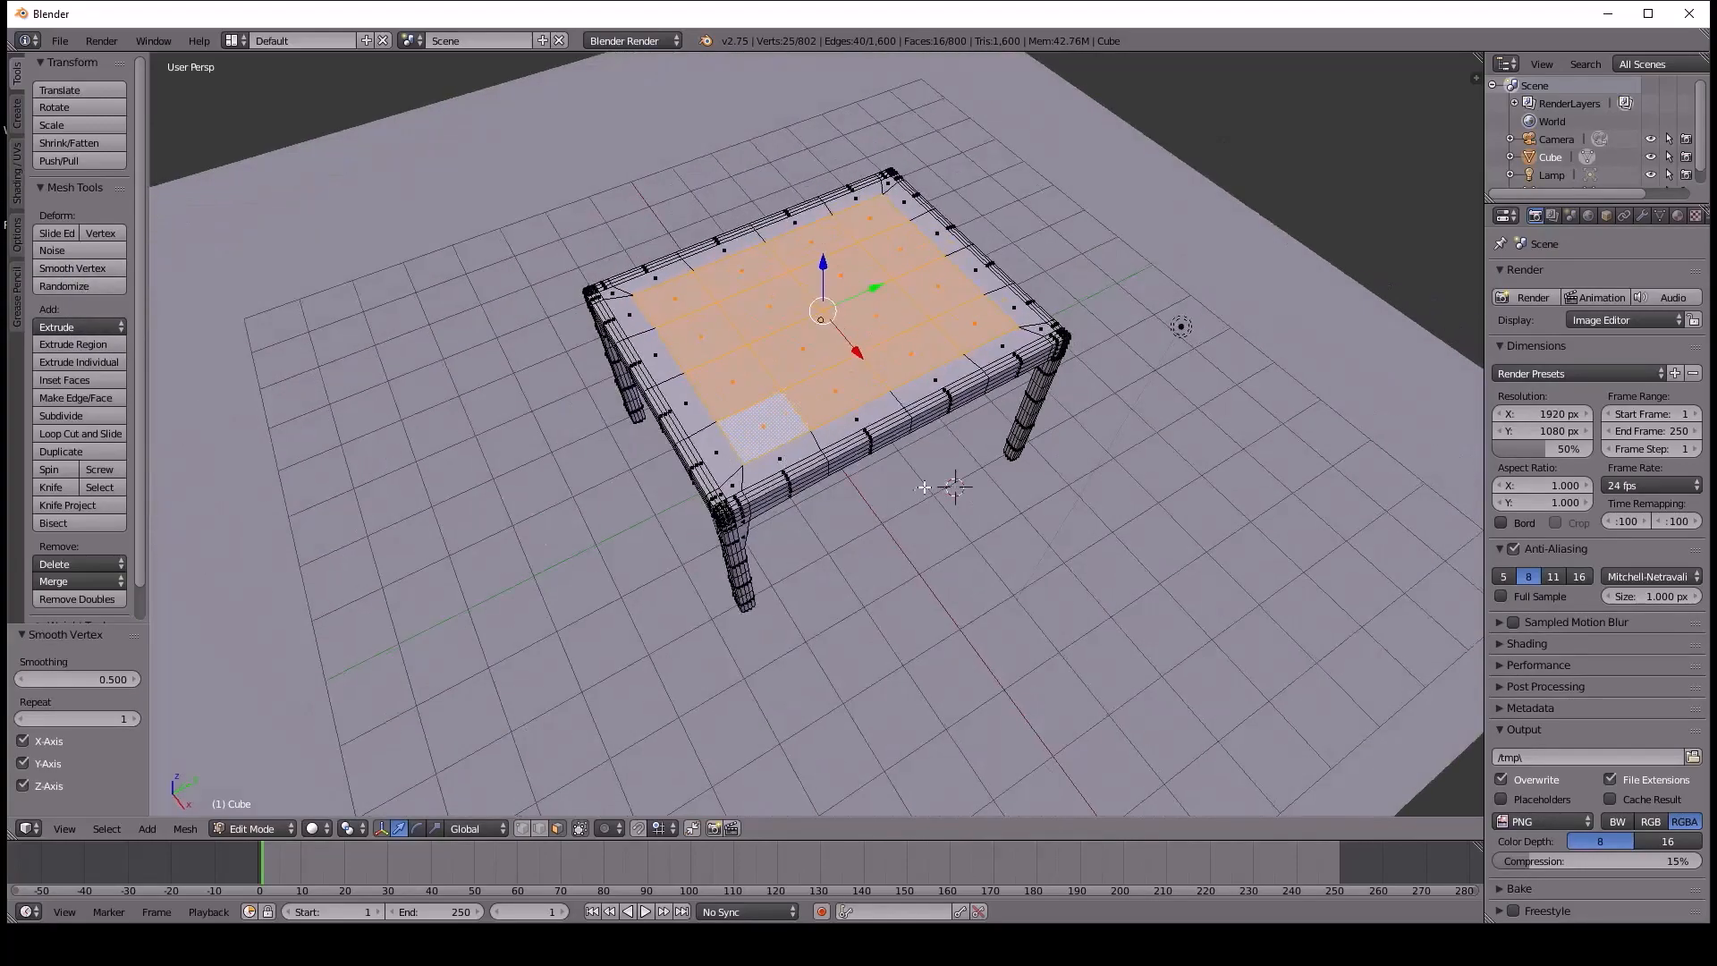
pyautogui.click(402, 660)
pyautogui.click(678, 534)
pyautogui.press('Tab')
pyautogui.moveTo(781, 499); pyautogui.dragTo(743, 439, button='middle')
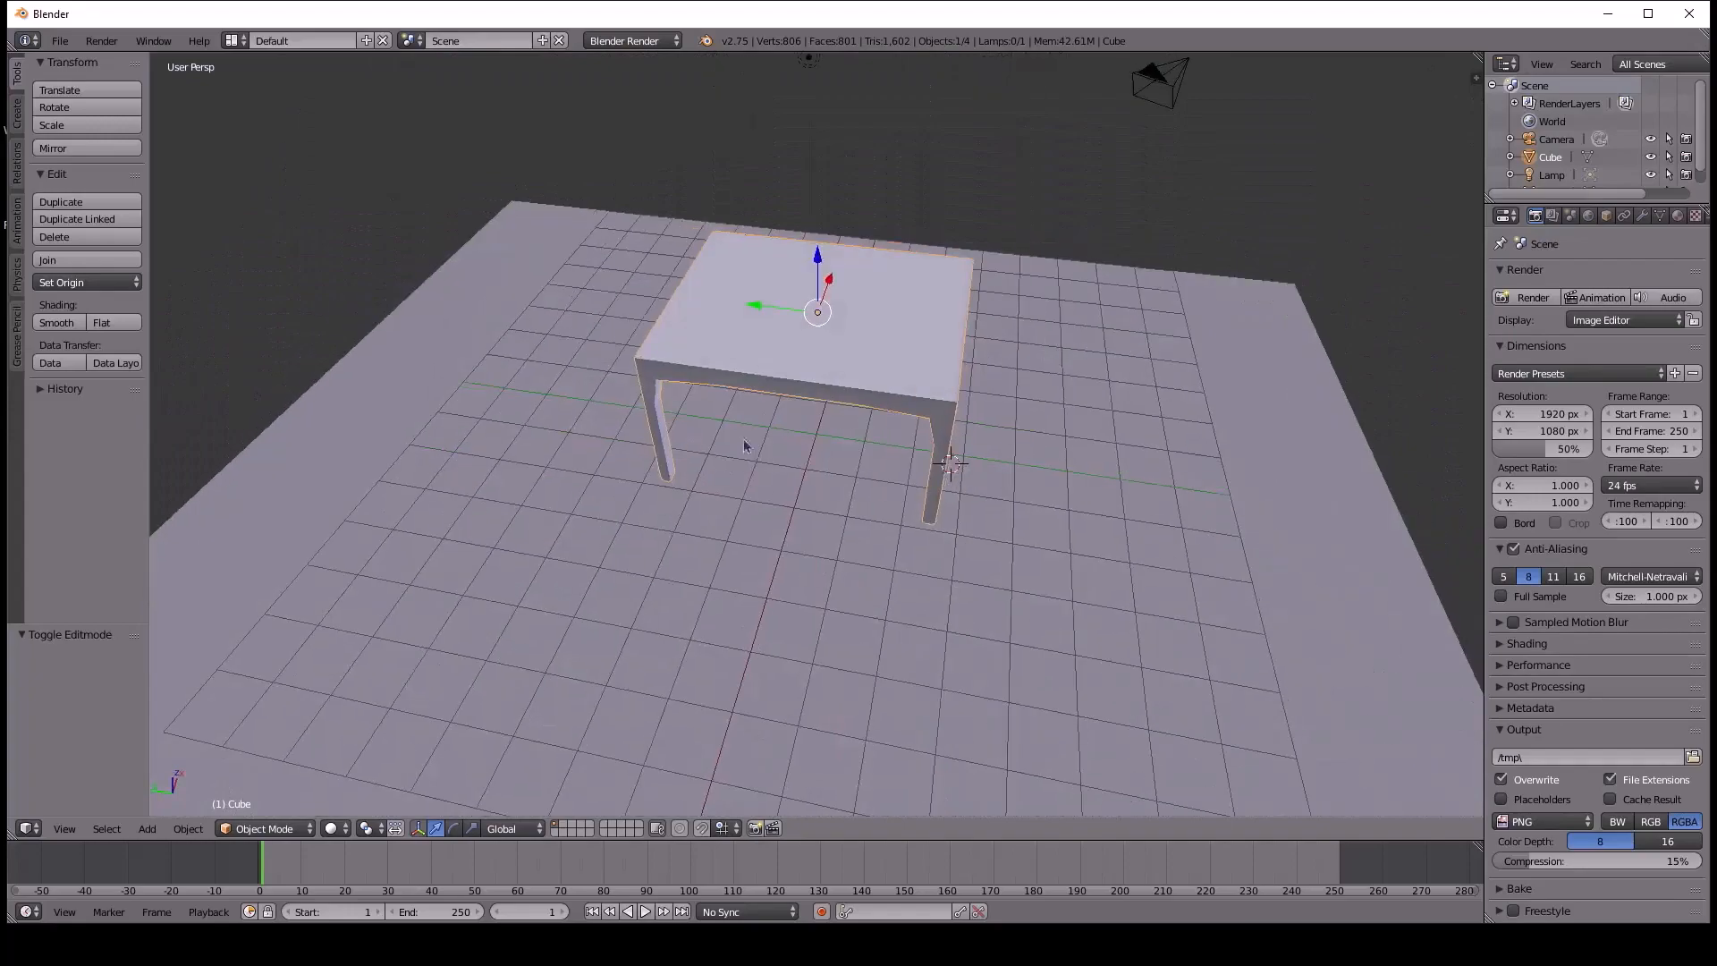
# Try to add a new plane at a 3D cursor position on the floor beneath the table.
pyautogui.click(652, 555)
pyautogui.rightClick(615, 468)
pyautogui.click(798, 472)
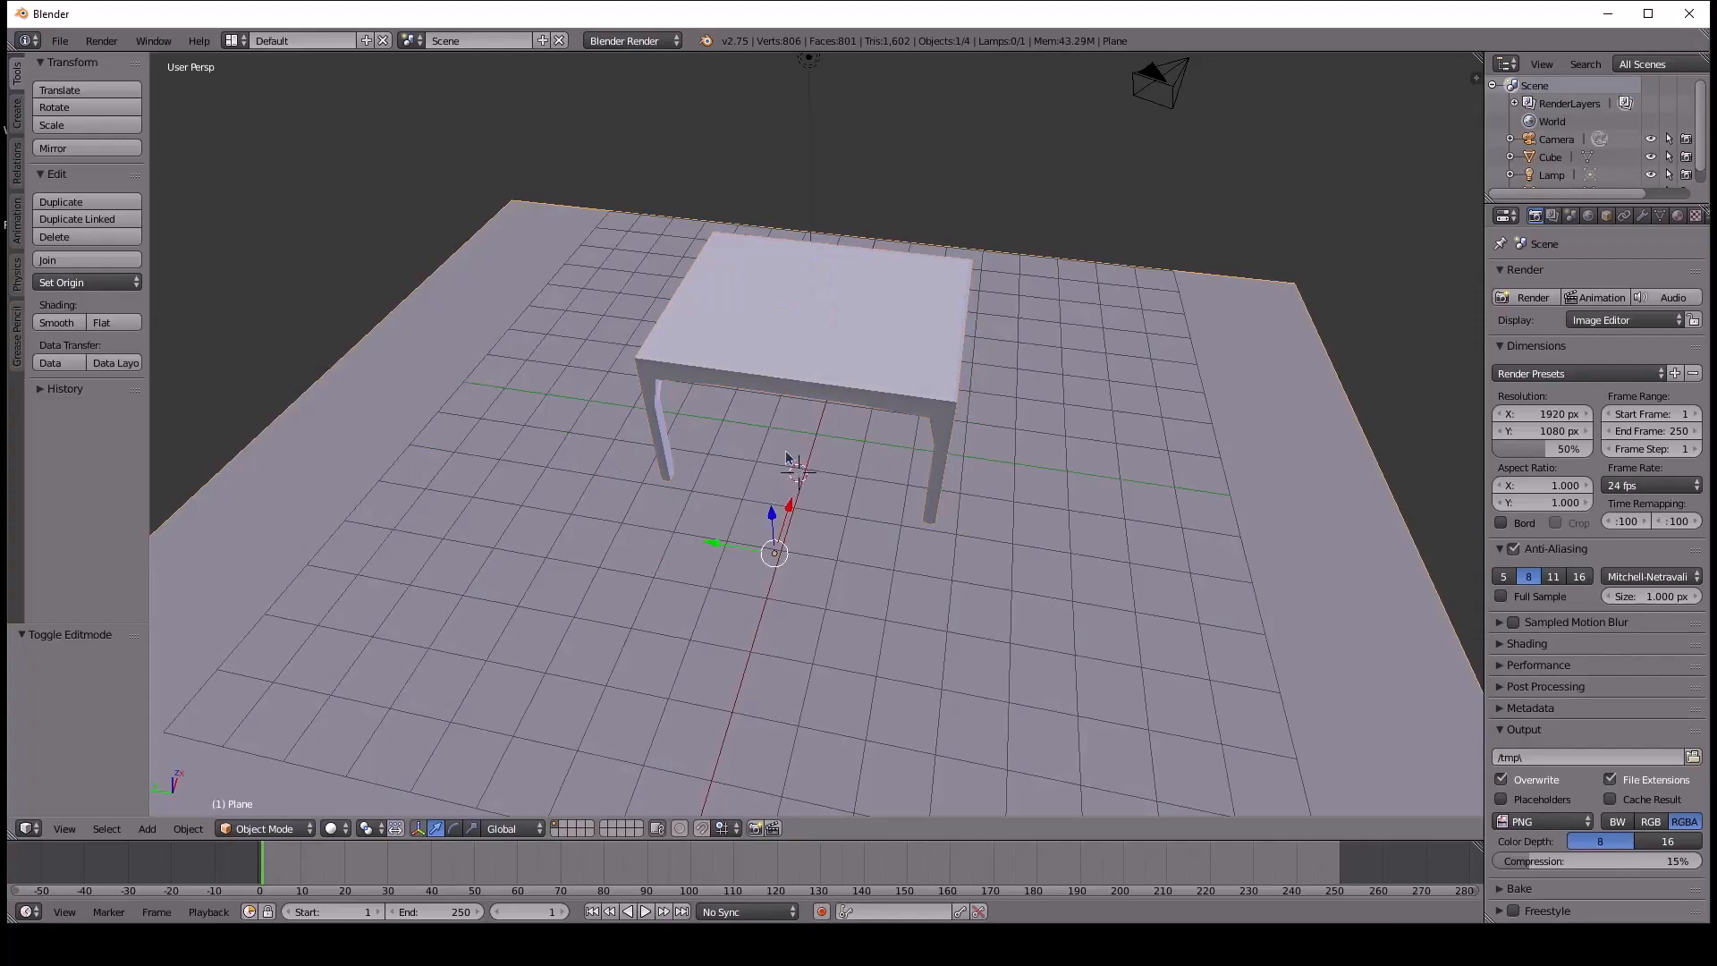
pyautogui.hotkey('shift', 'a')
pyautogui.moveTo(733, 456)
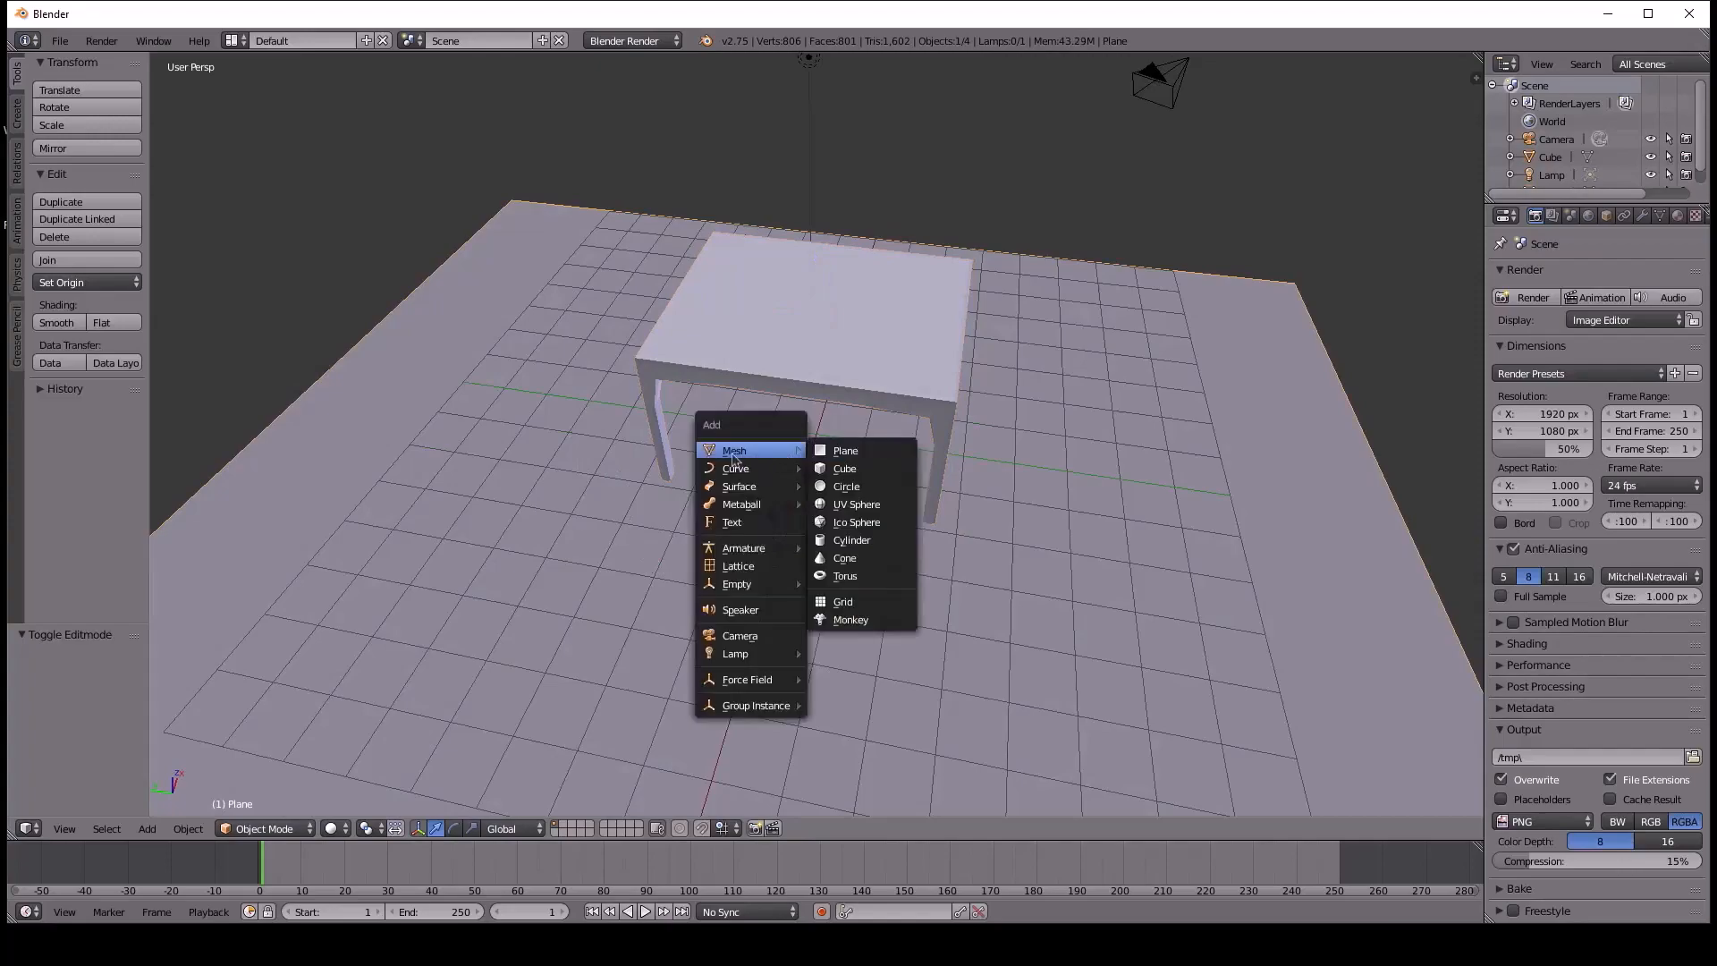
pyautogui.click(847, 455)
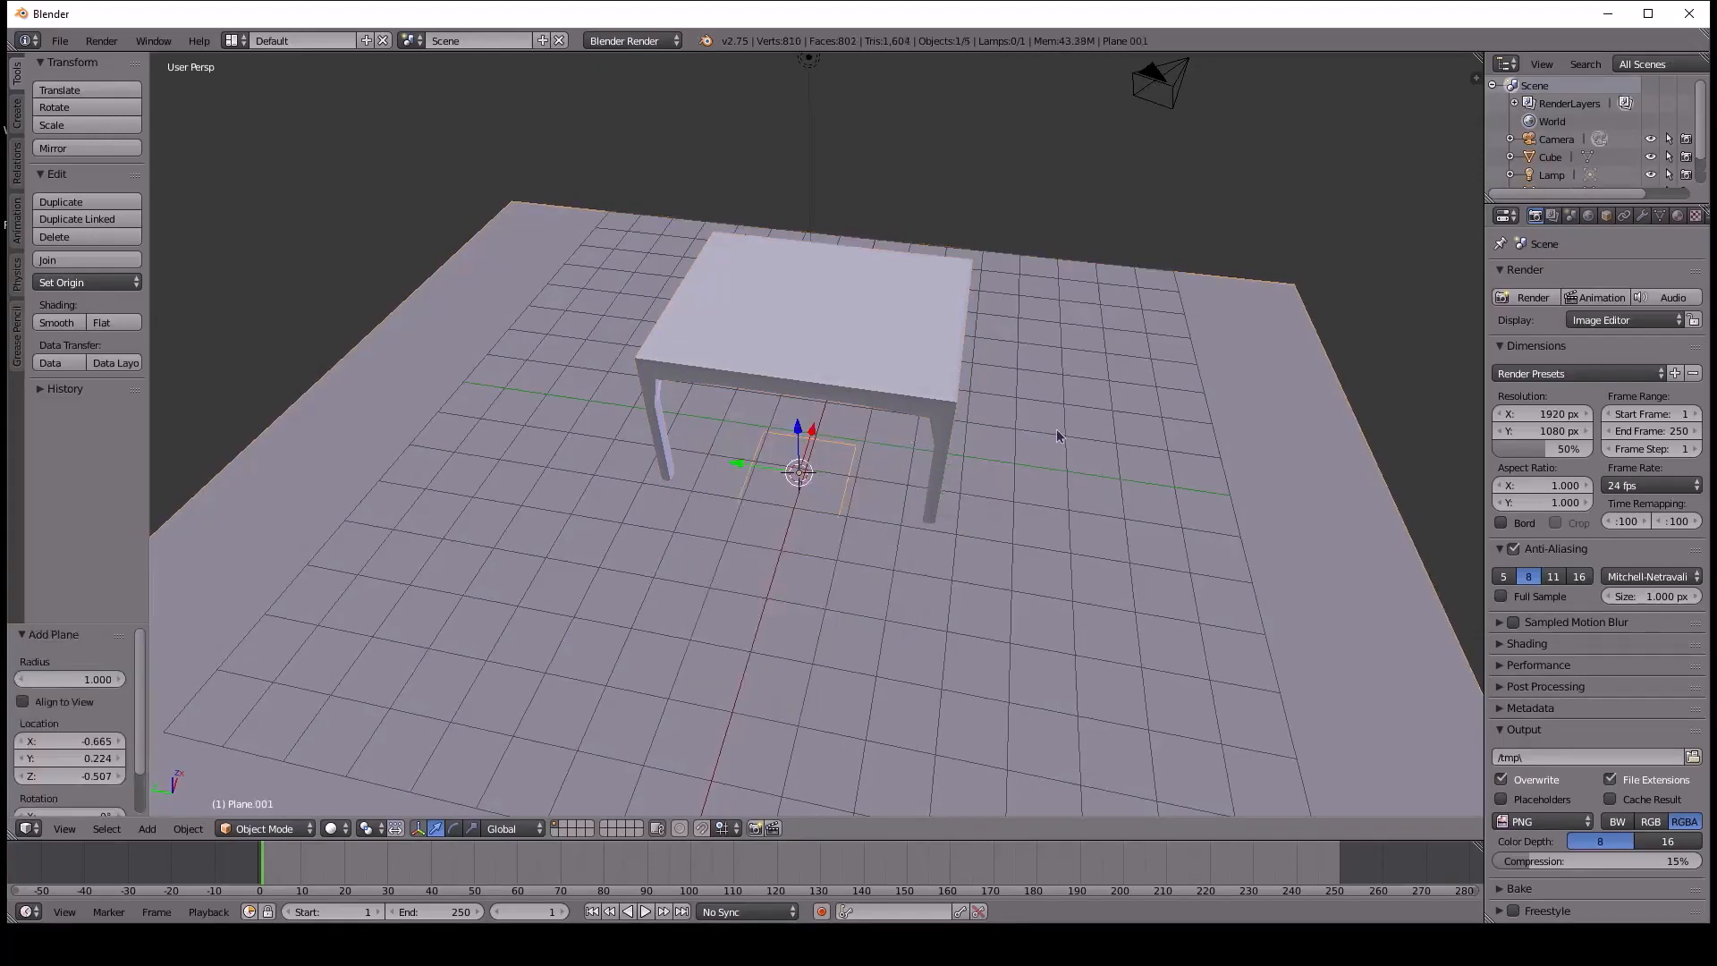
pyautogui.hotkey('ctrl', 'z')
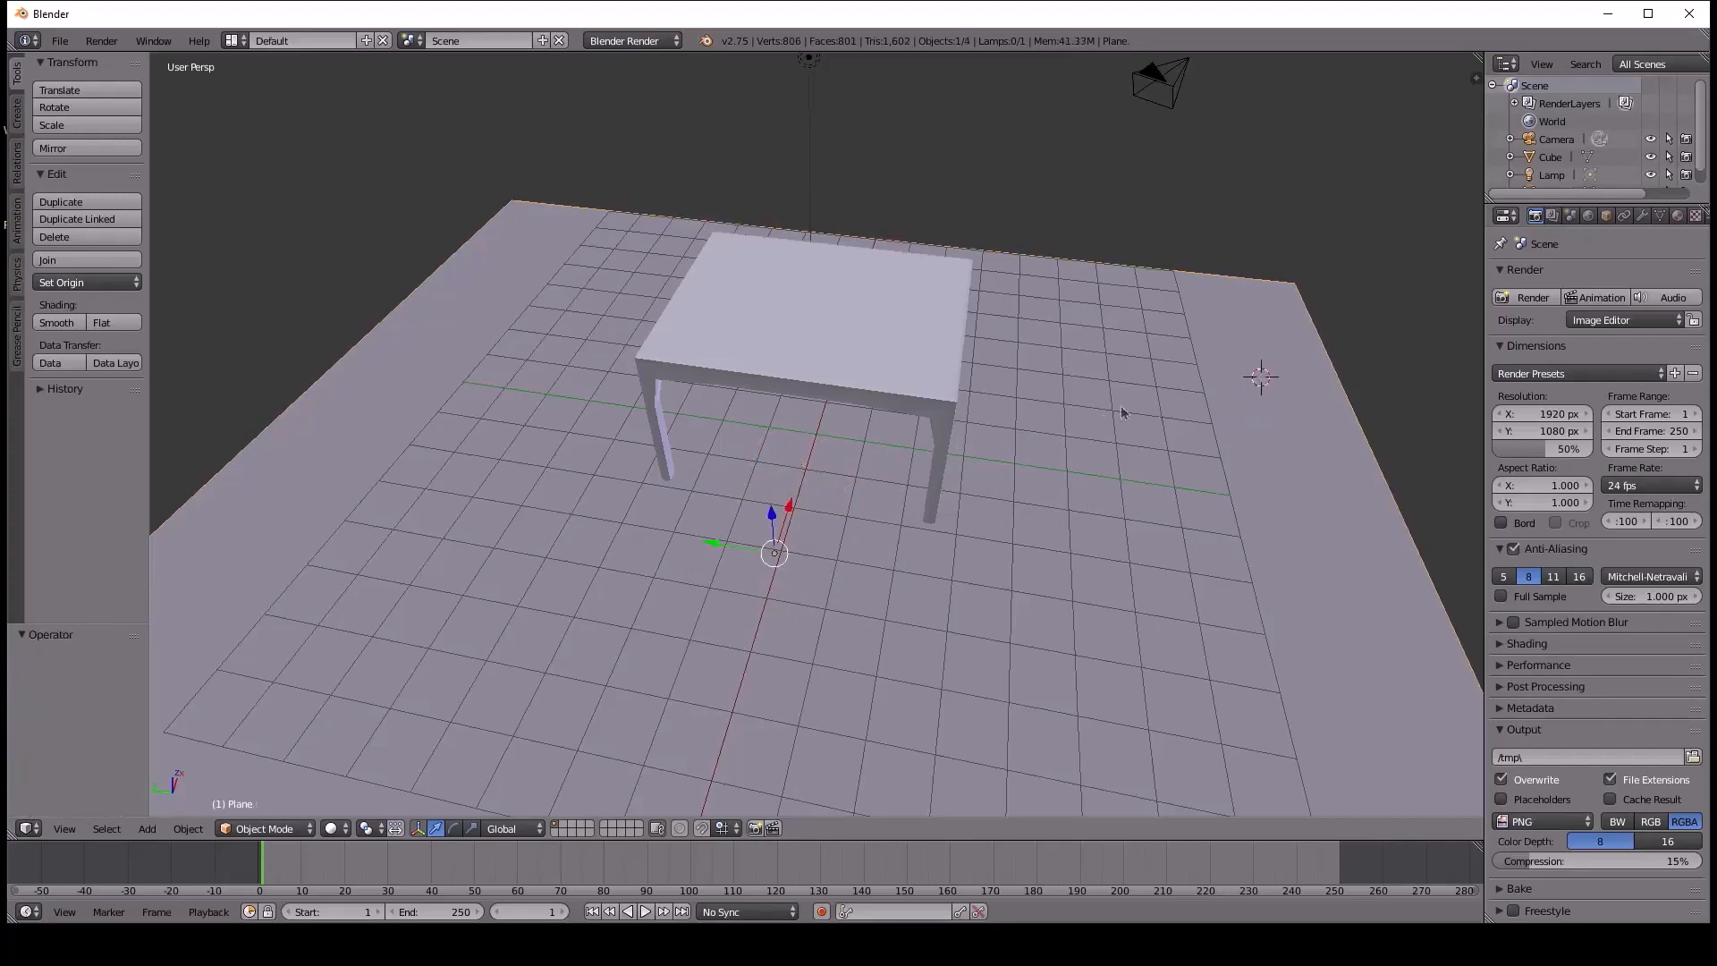
# Place the 3D cursor beyond the floor's far edge near the camera and add a plane mesh there.
pyautogui.moveTo(1061, 412); pyautogui.dragTo(936, 395, button='middle')
pyautogui.moveTo(1054, 367); pyautogui.dragTo(1107, 402, button='middle')
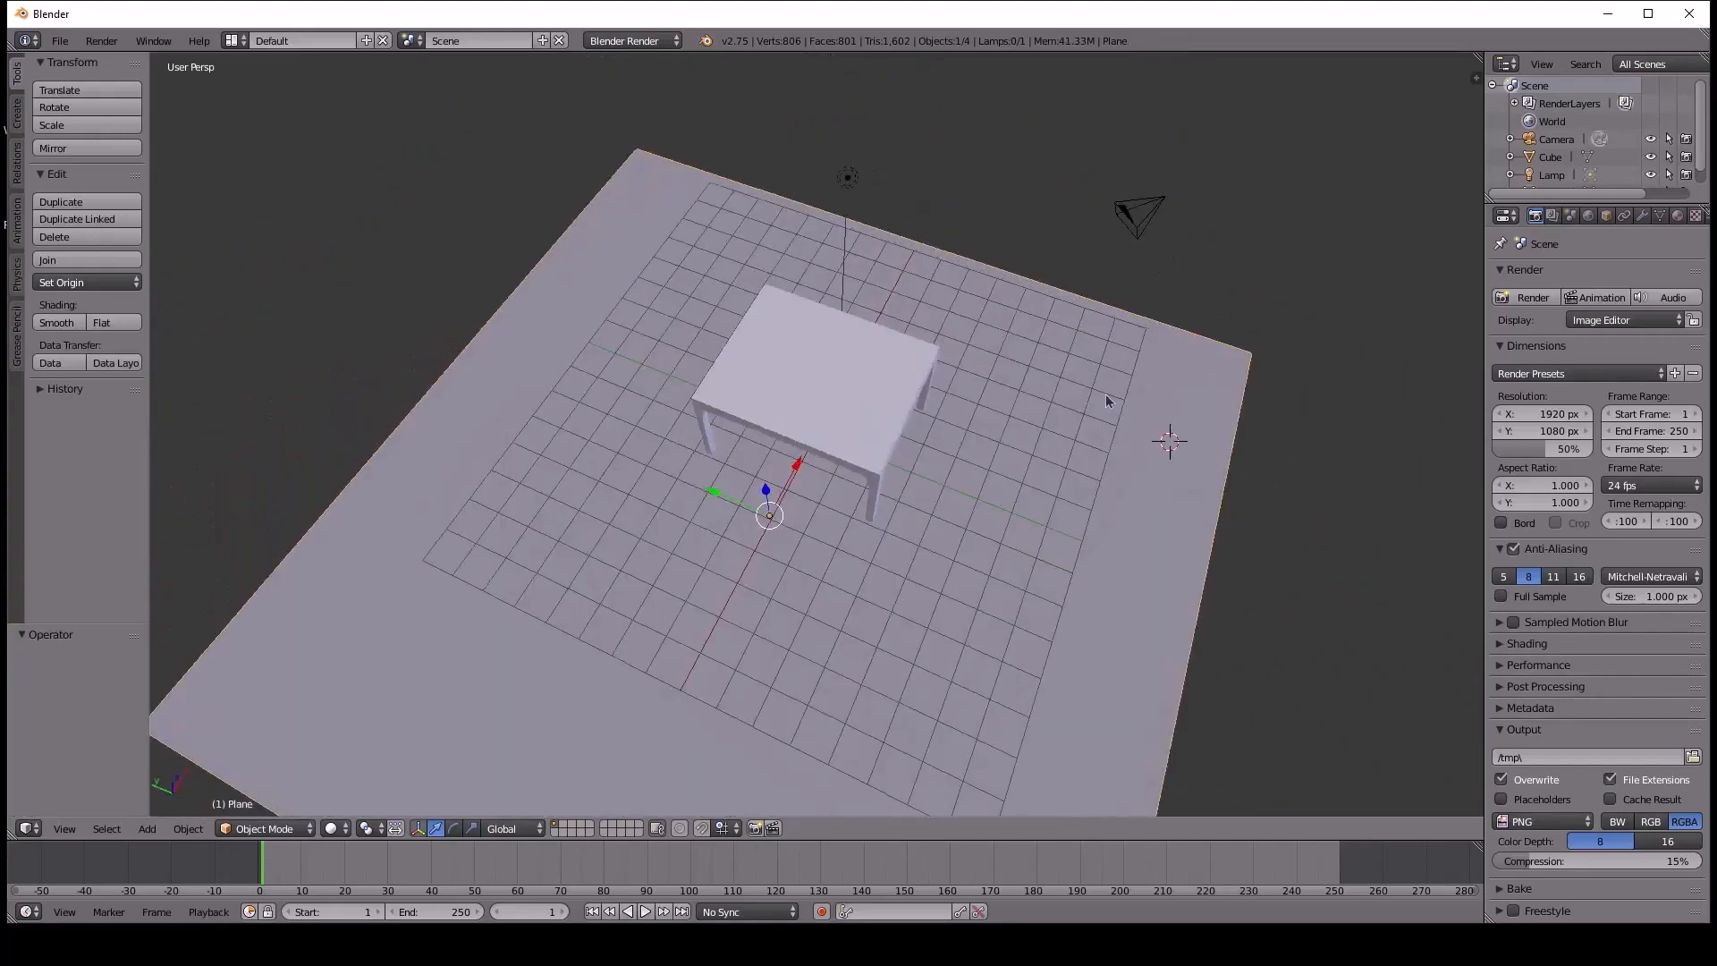
pyautogui.click(938, 425)
pyautogui.rightClick(843, 367)
pyautogui.click(988, 214)
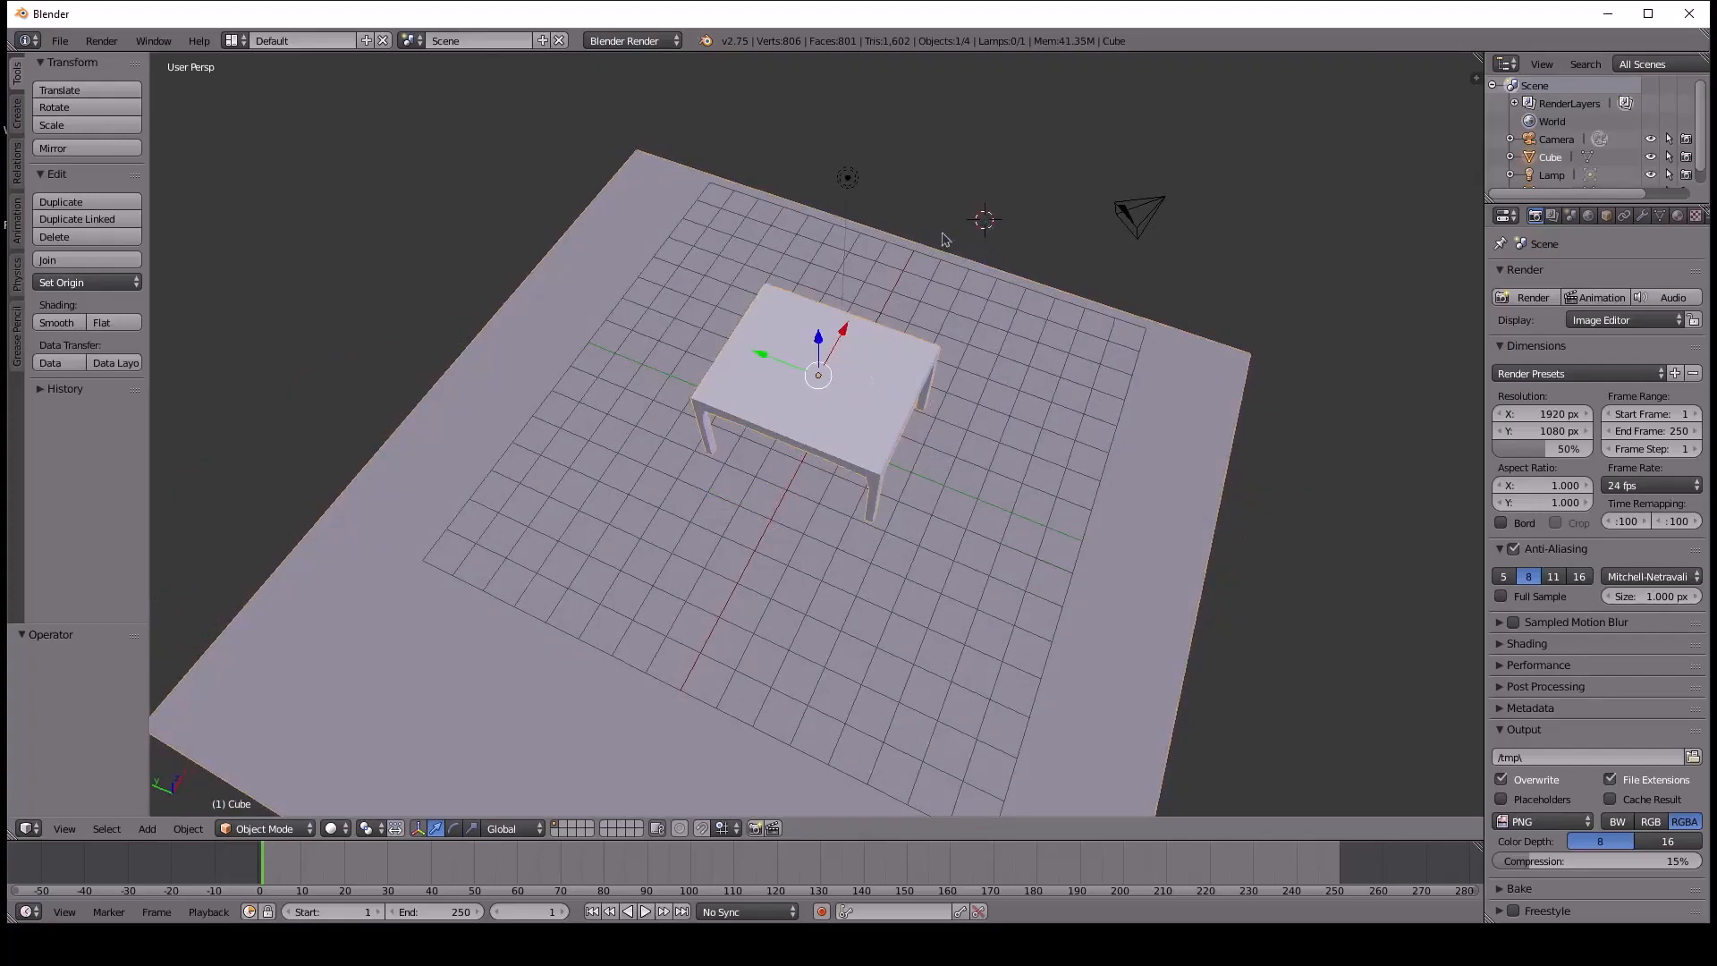
pyautogui.click(1046, 222)
pyautogui.click(1039, 206)
pyautogui.hotkey('shift', 'a')
pyautogui.moveTo(1041, 207)
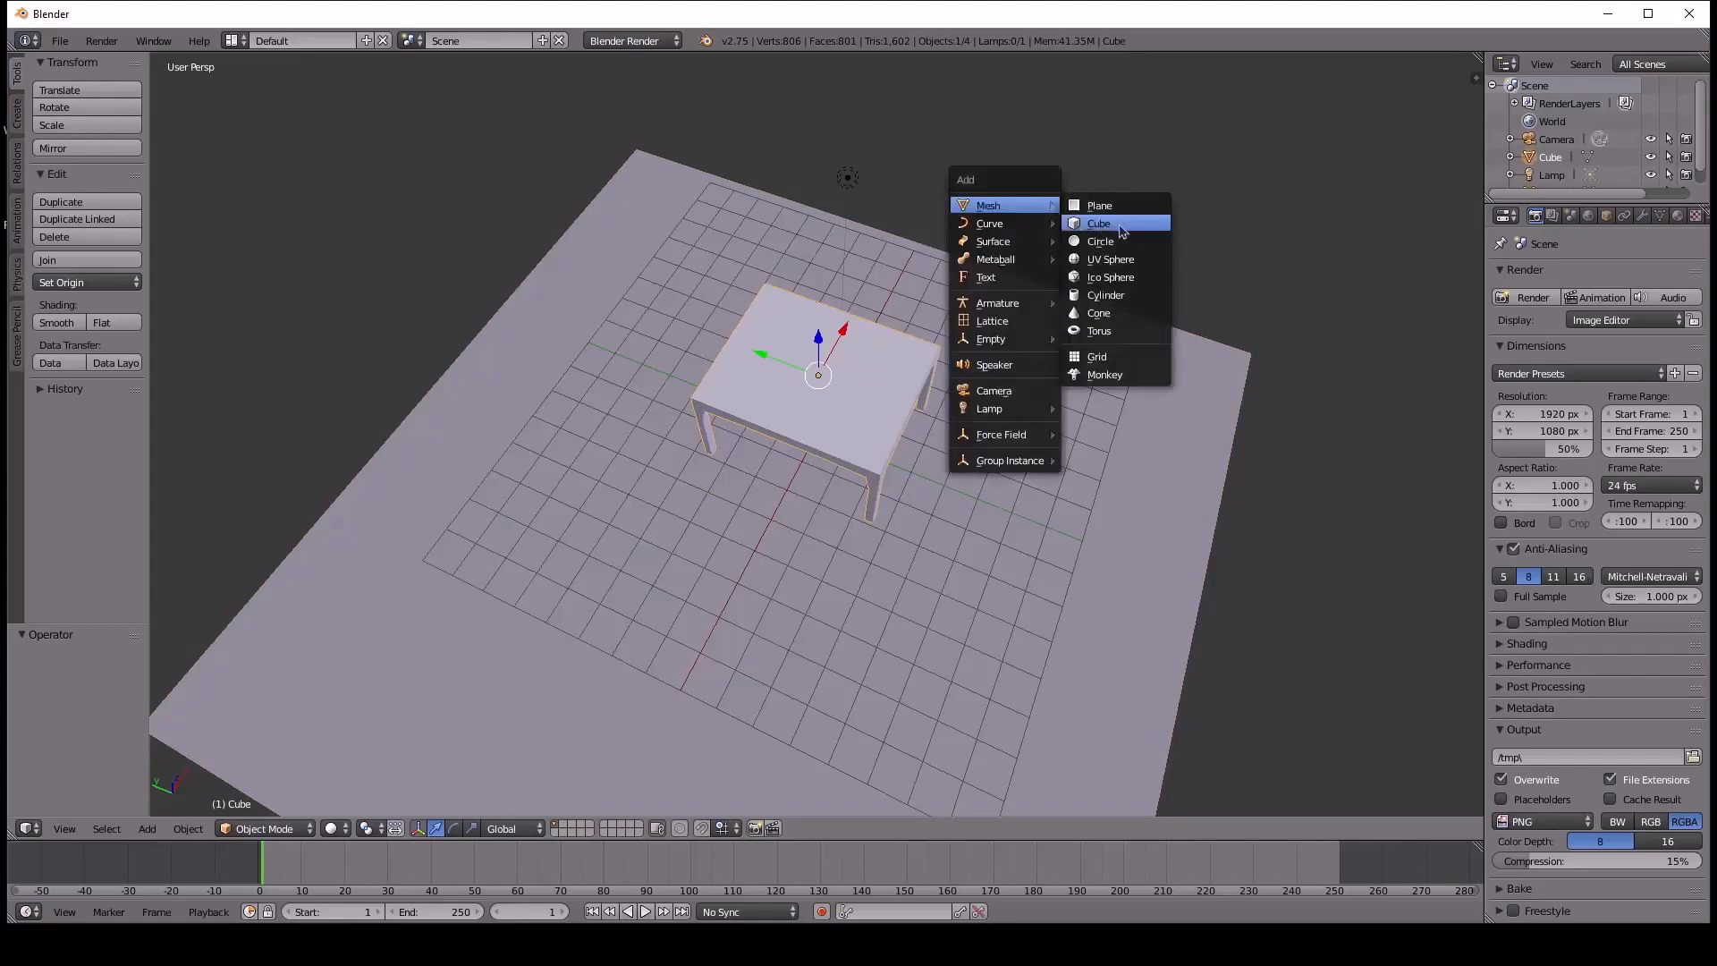
pyautogui.click(1101, 205)
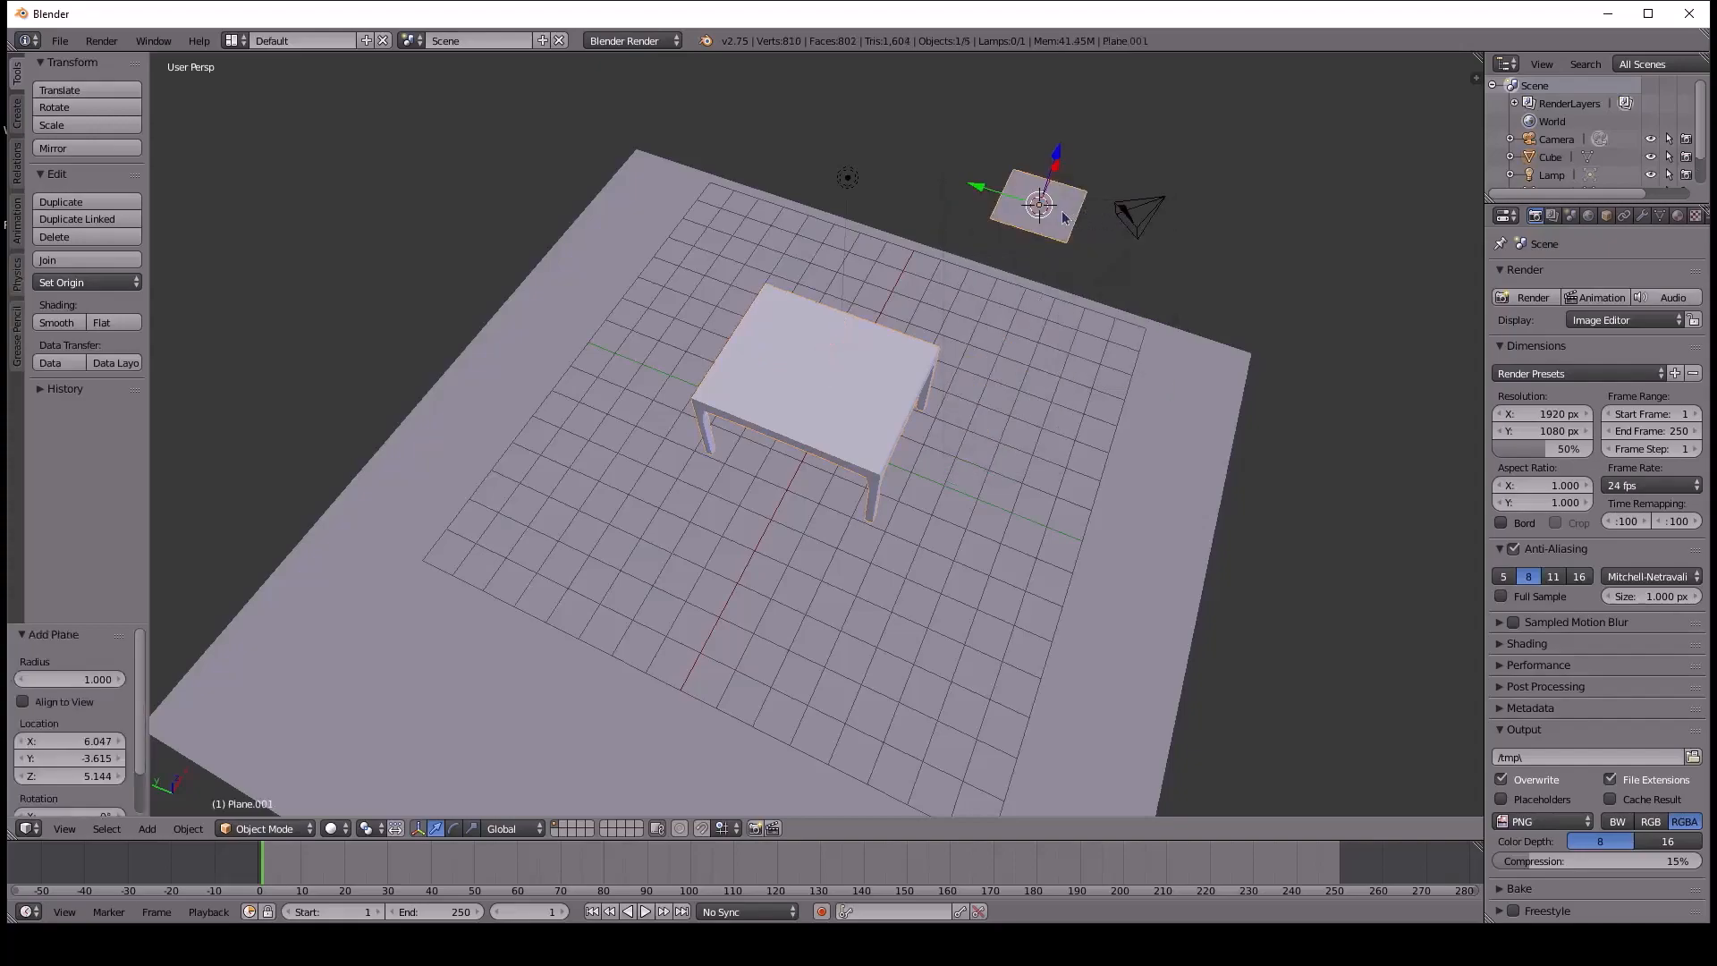
# Move the new plane along the X and Y axes until it hovers over the middle of the tabletop.
pyautogui.moveTo(1038, 214); pyautogui.dragTo(1044, 286, button='middle')
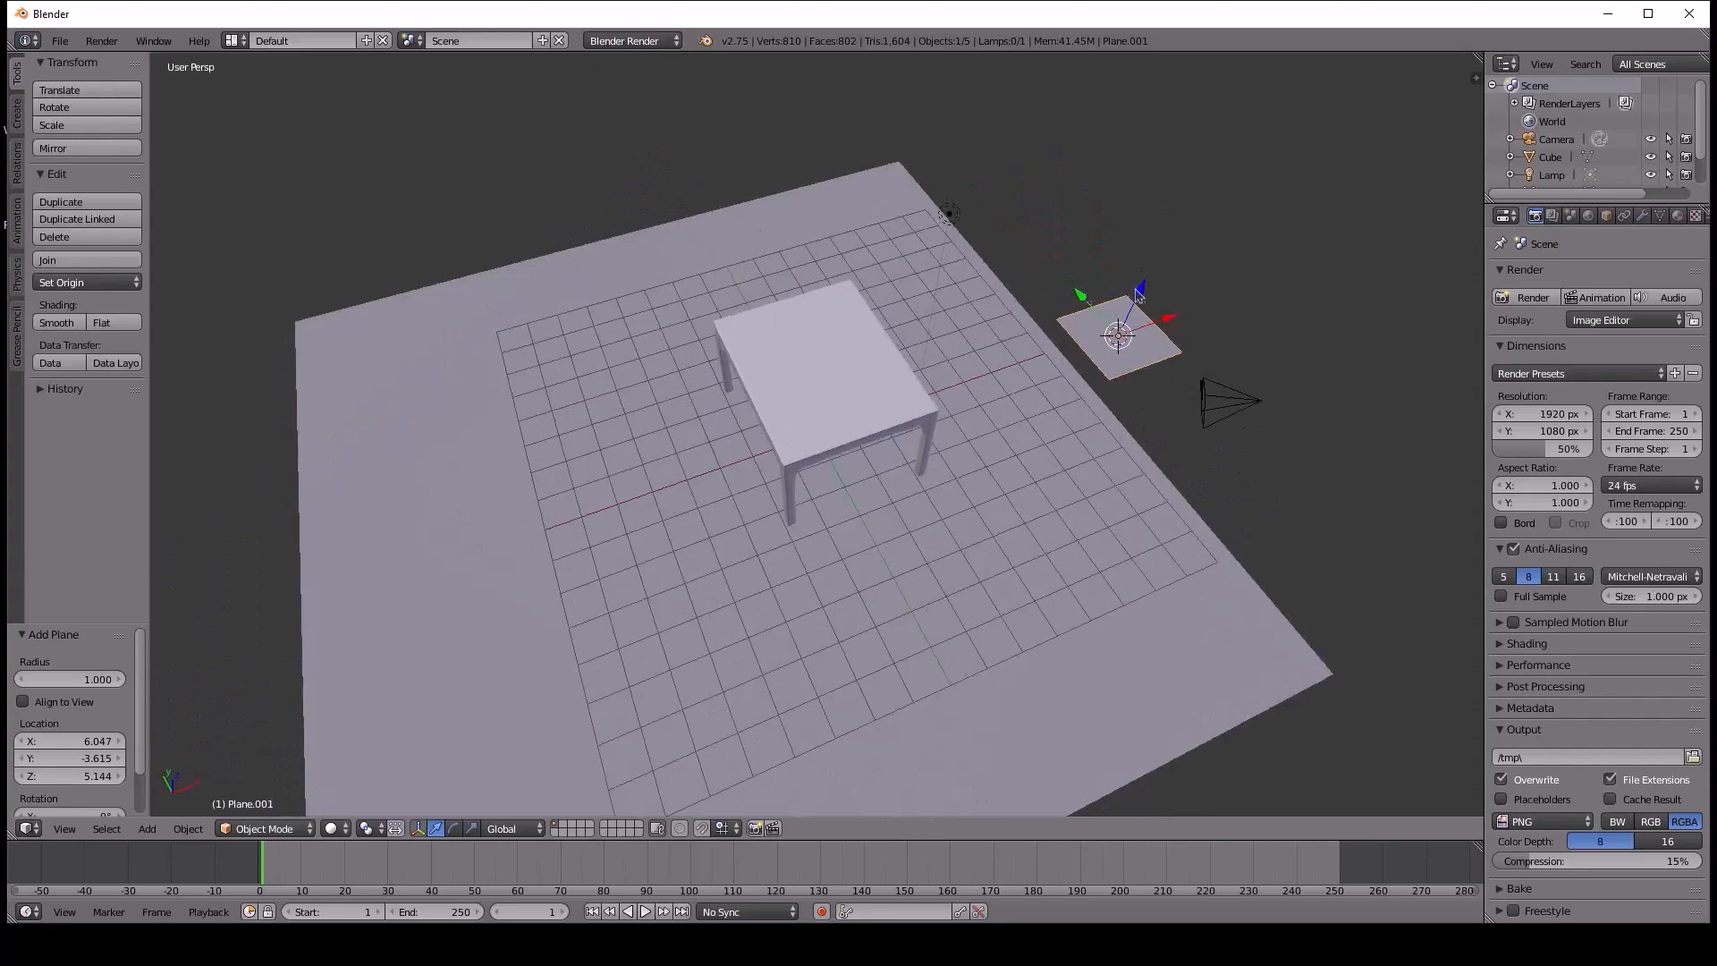
pyautogui.moveTo(1170, 324); pyautogui.dragTo(885, 345)
pyautogui.moveTo(886, 346); pyautogui.dragTo(840, 421, button='middle')
pyautogui.scroll(1, 840, 420)
pyautogui.moveTo(787, 360); pyautogui.dragTo(787, 324)
pyautogui.moveTo(855, 374)
pyautogui.mouseDown()
pyautogui.moveTo(898, 366)
pyautogui.moveTo(875, 369)
pyautogui.mouseUp()
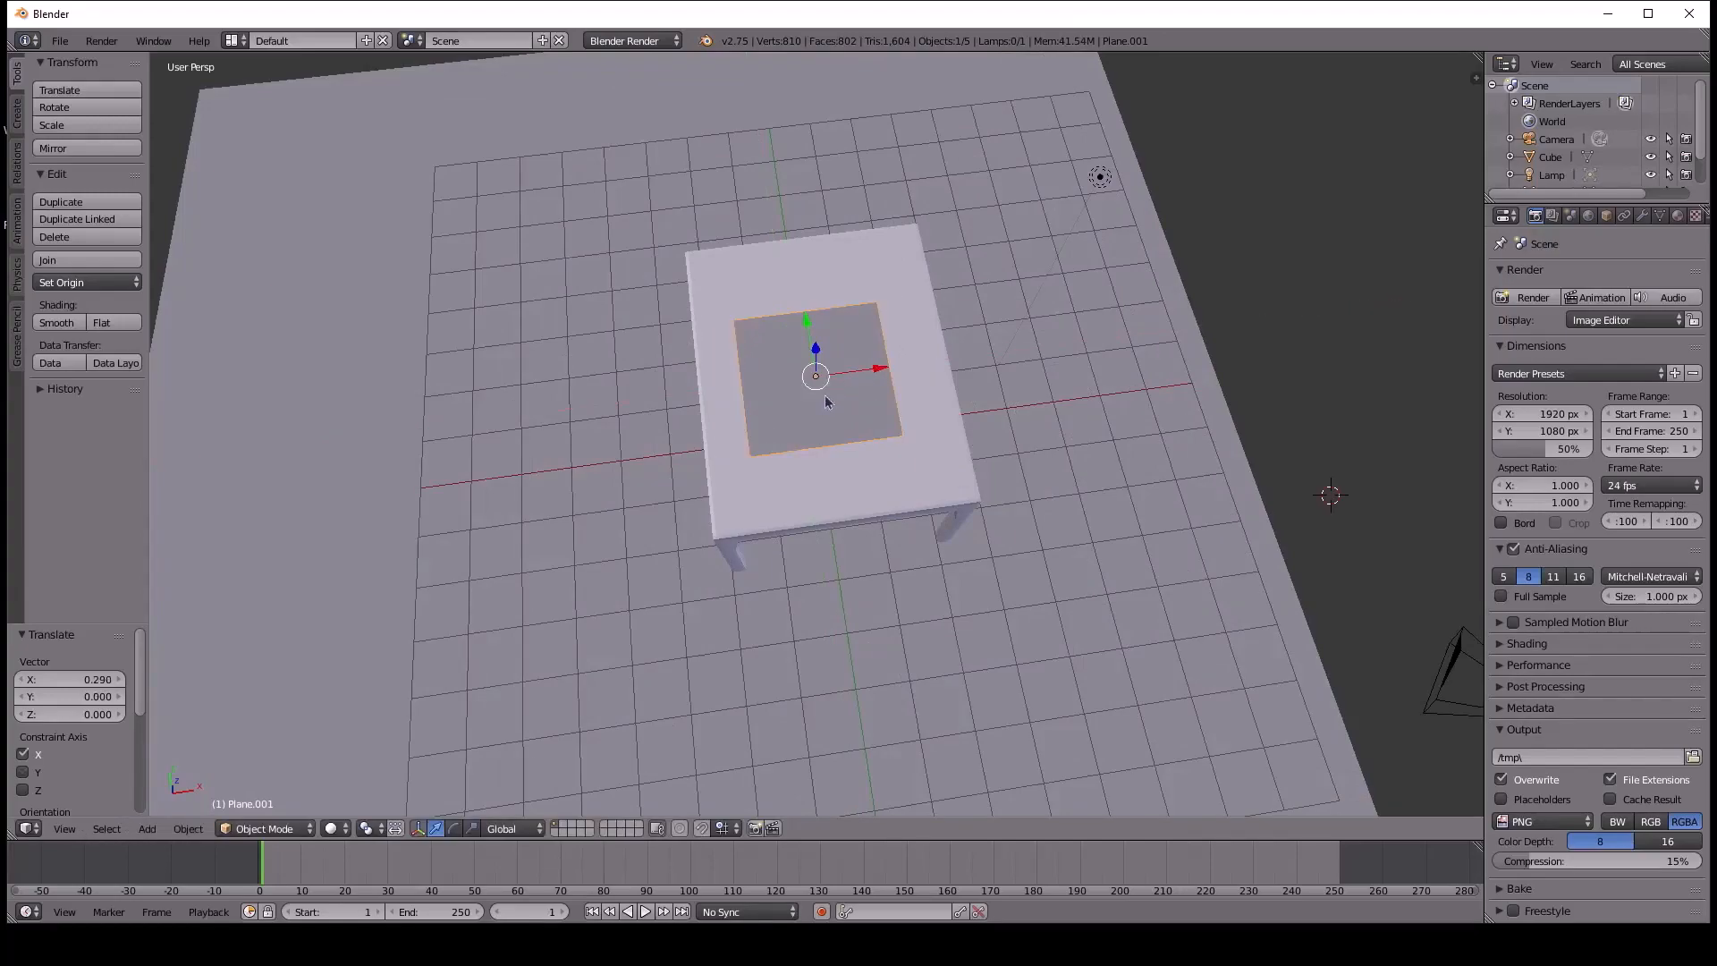
# Scale the hovering plane by about 2.09 along X and about 2.5 along Y.
pyautogui.press('s')
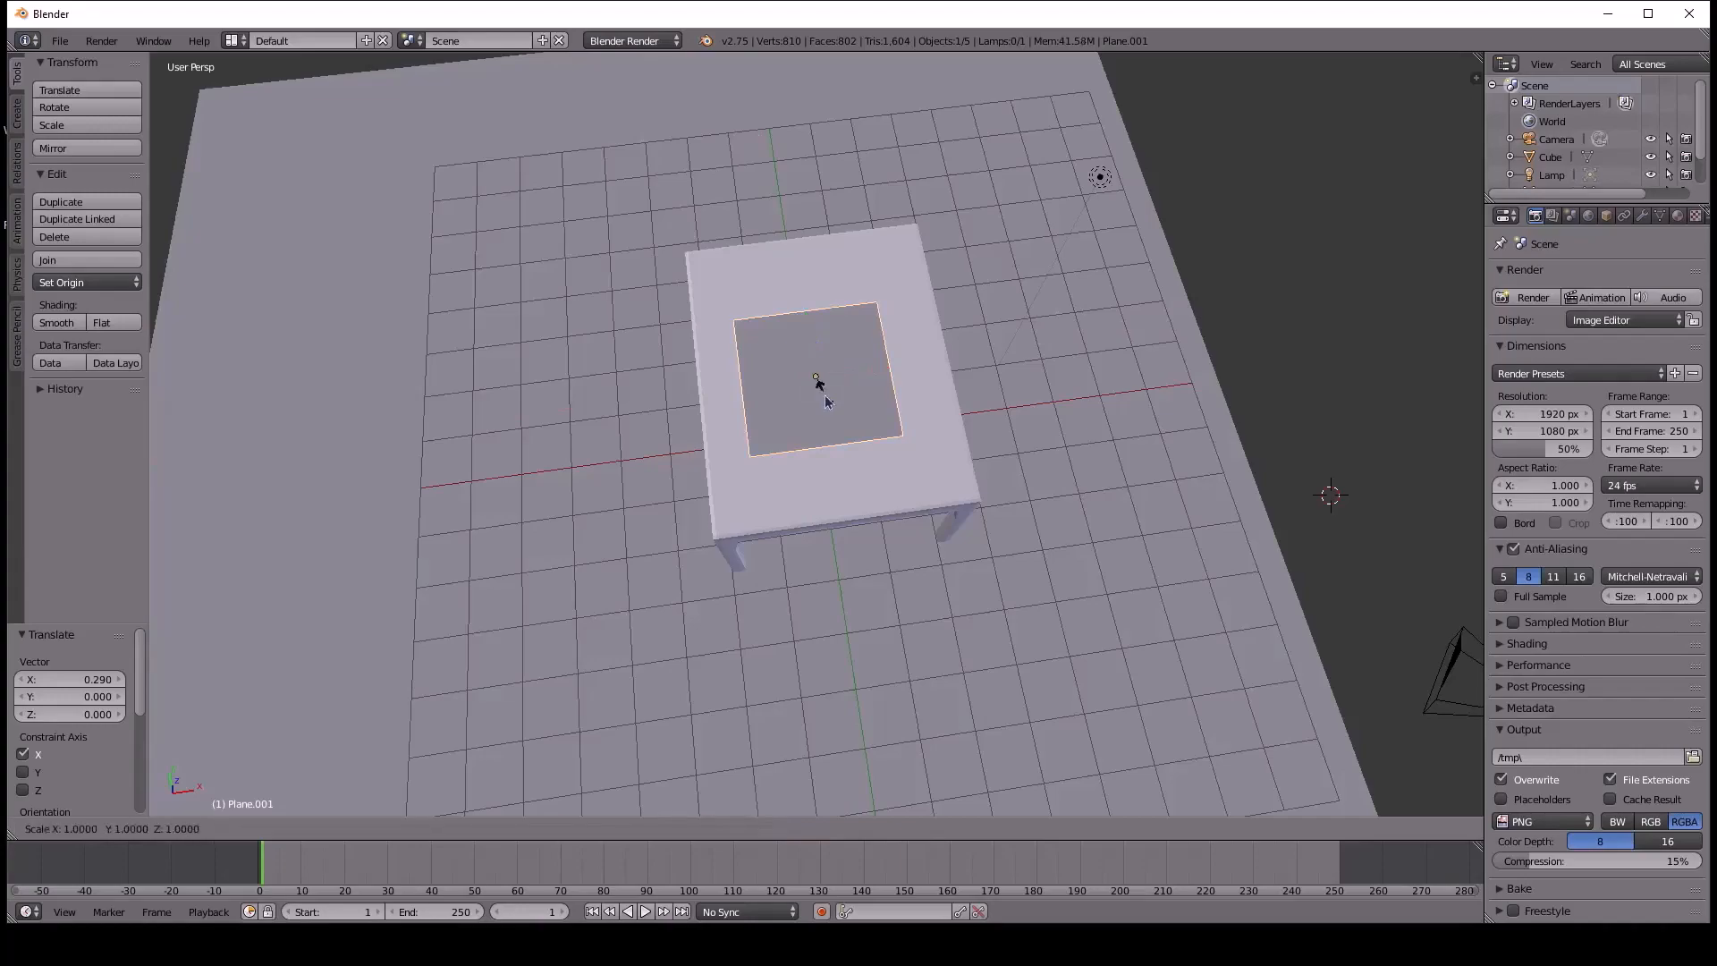
pyautogui.press('x')
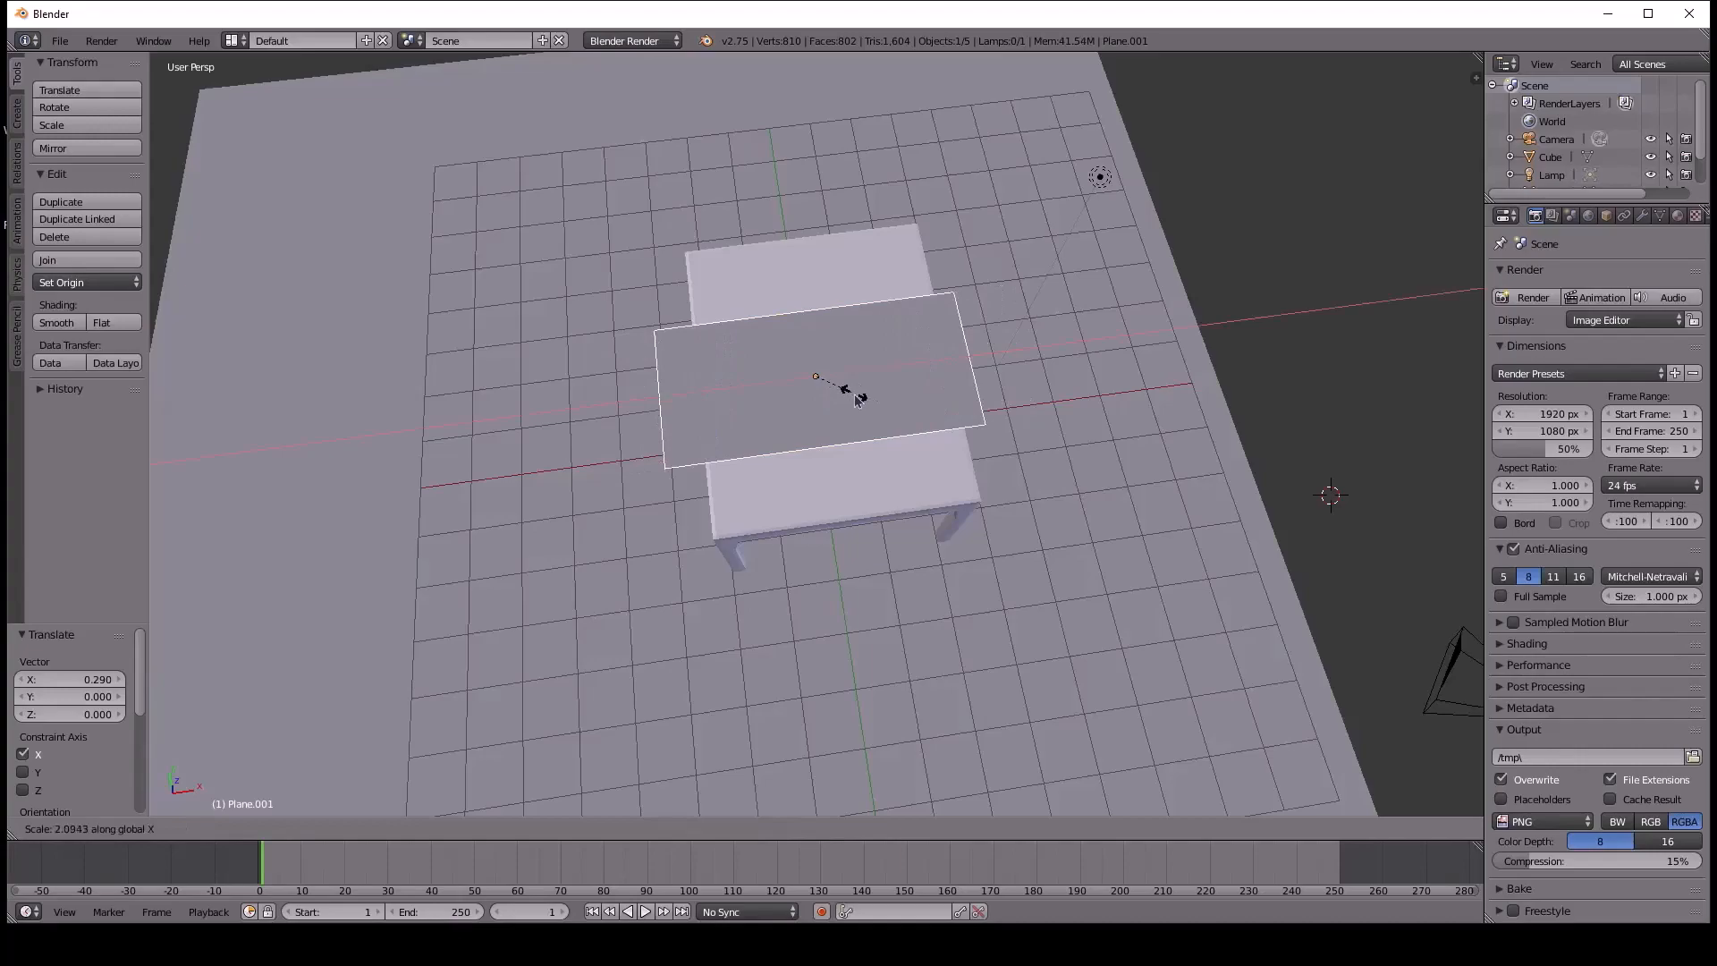
pyautogui.click(856, 399)
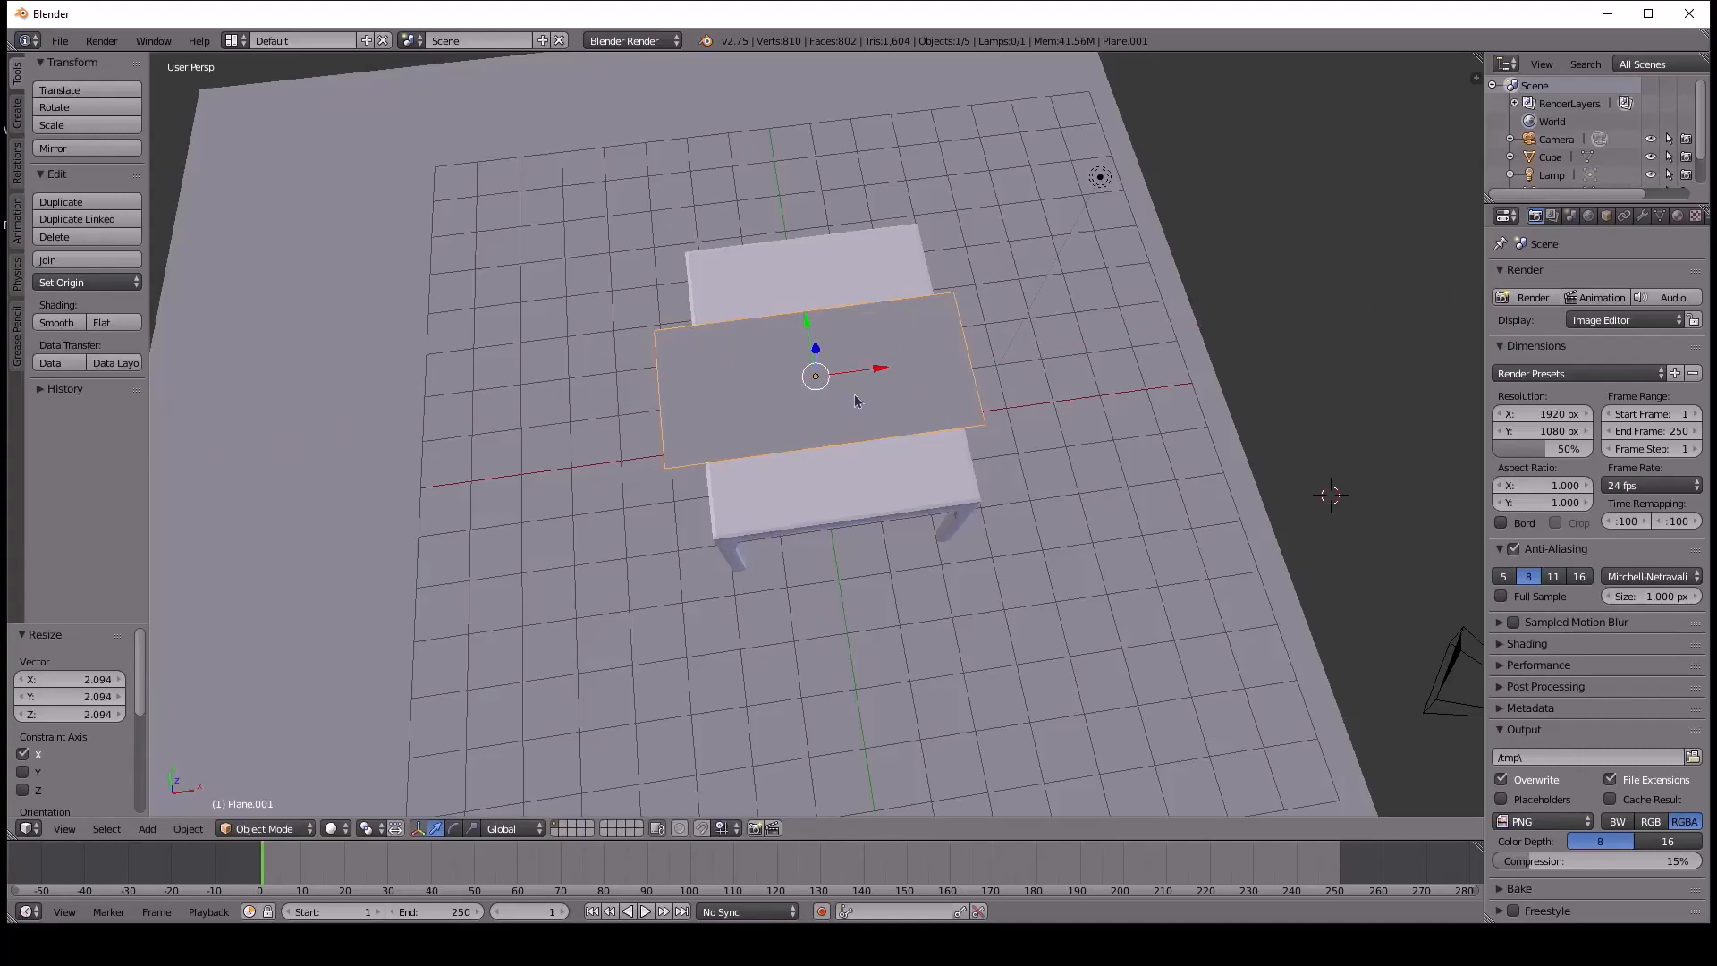
pyautogui.press('s')
pyautogui.press('y')
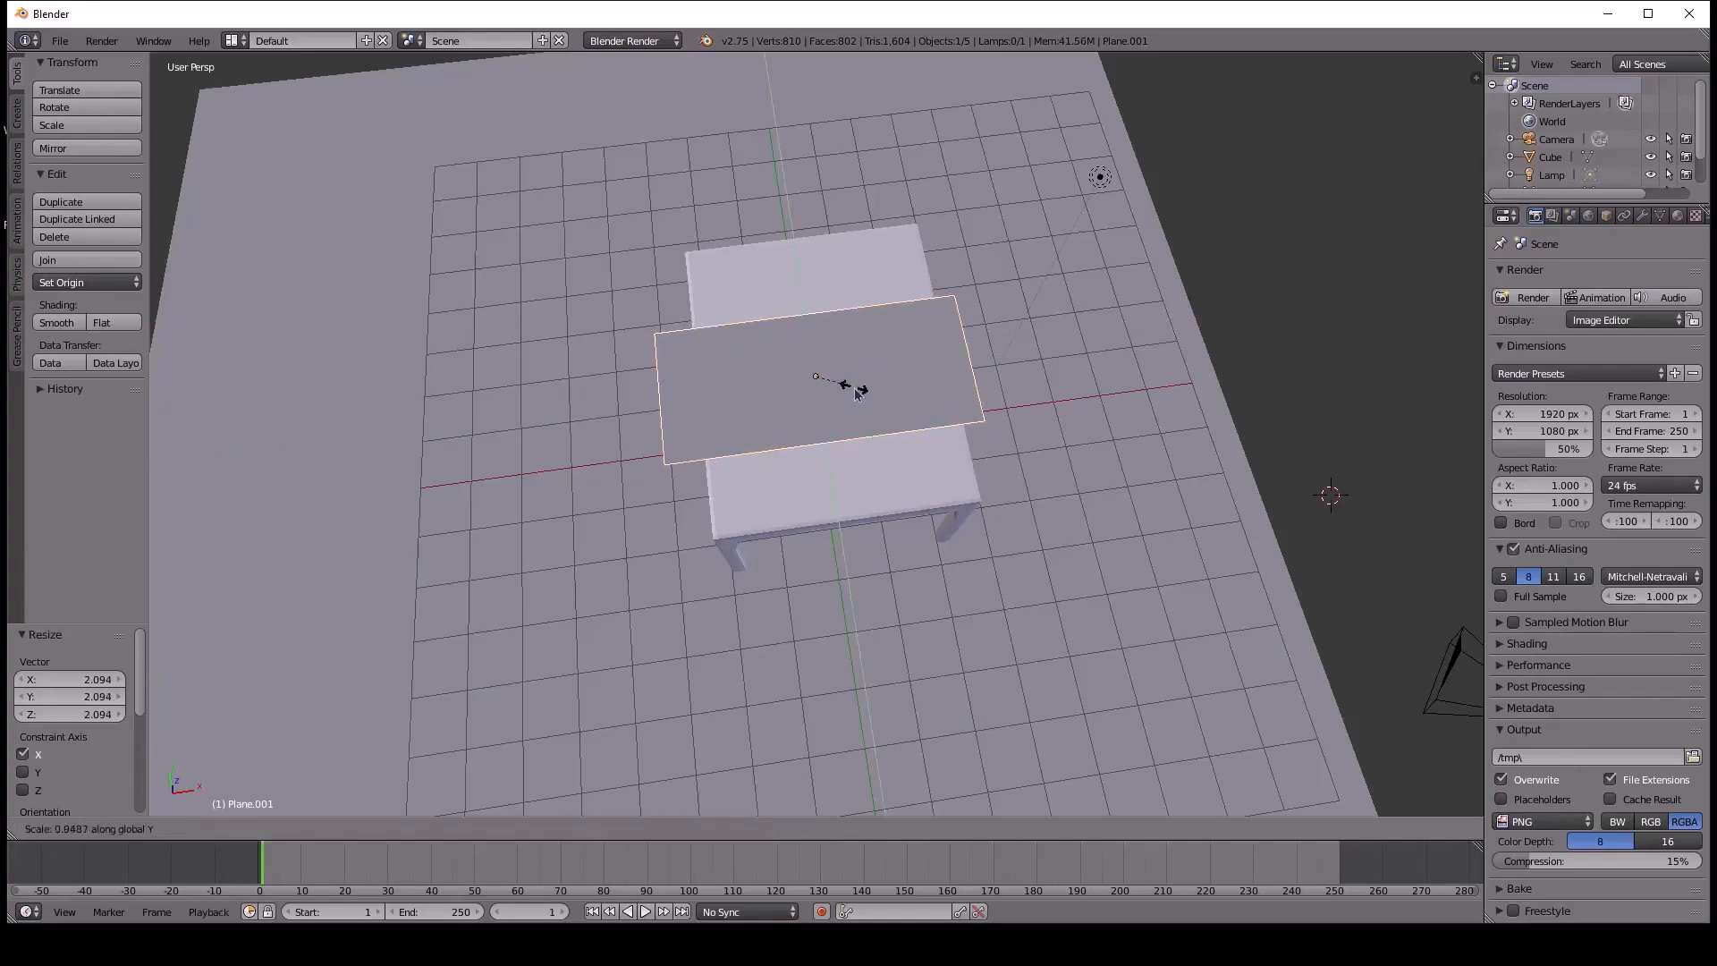
pyautogui.click(852, 277)
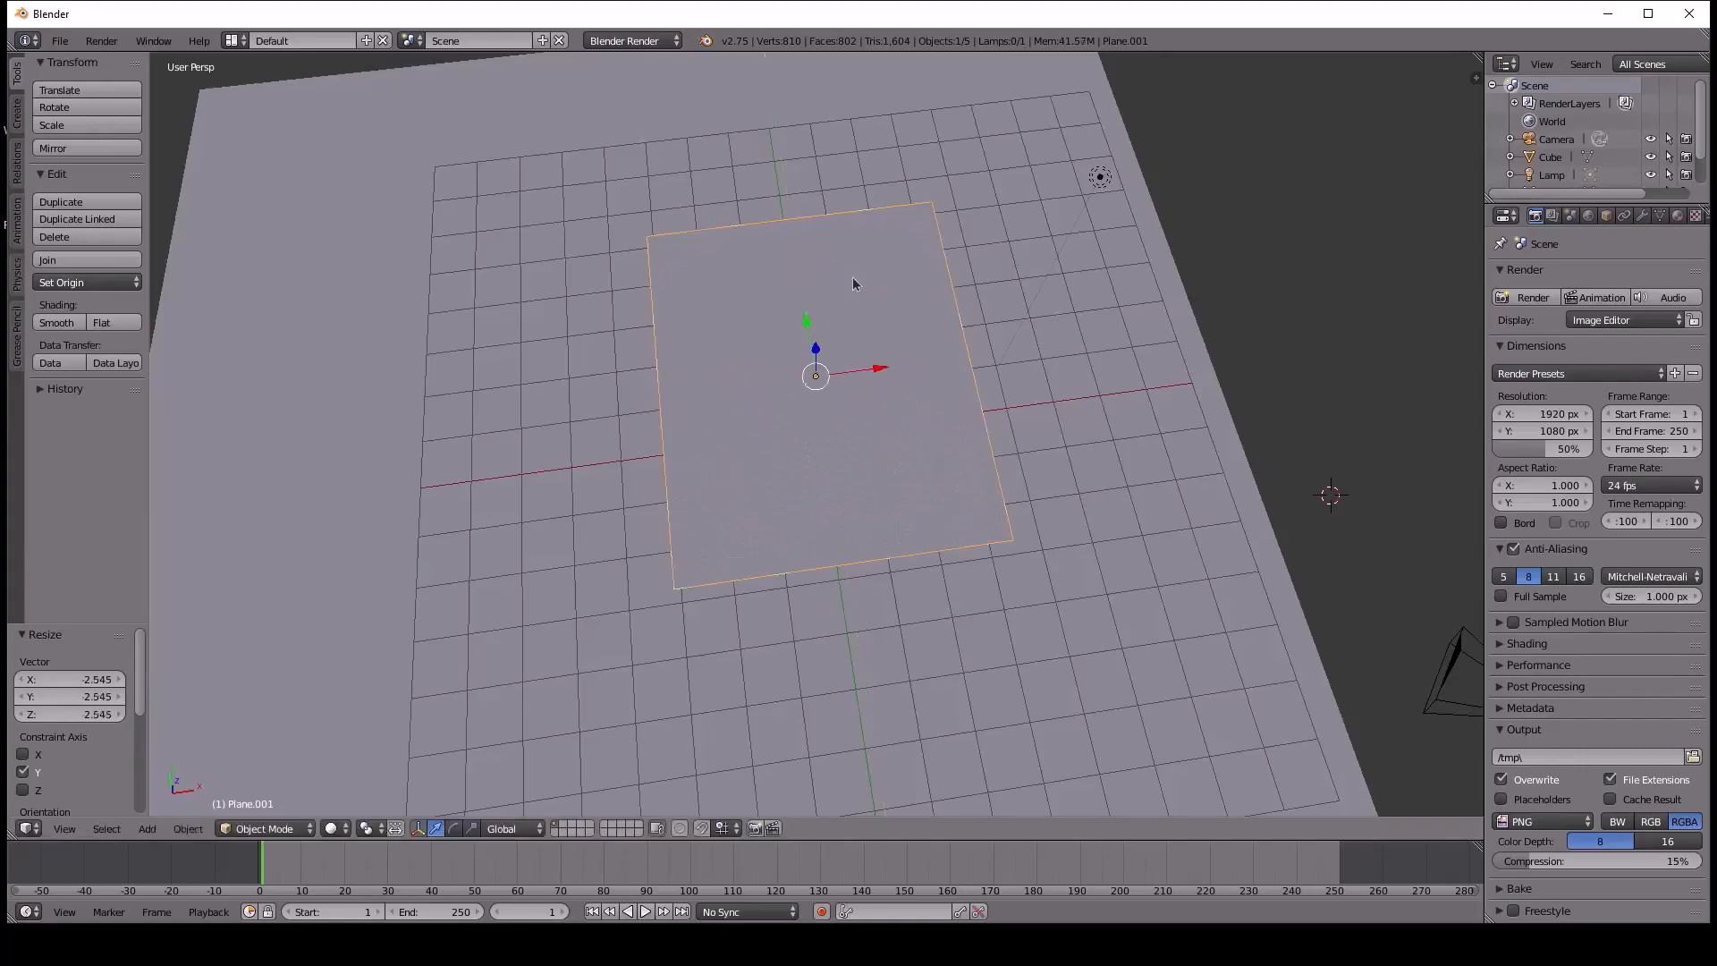
# Scale the hovering plane by about 1.34 along Y and shift it about 0.9 along Y to centre it over the table.
pyautogui.moveTo(899, 367); pyautogui.dragTo(1125, 387, button='middle')
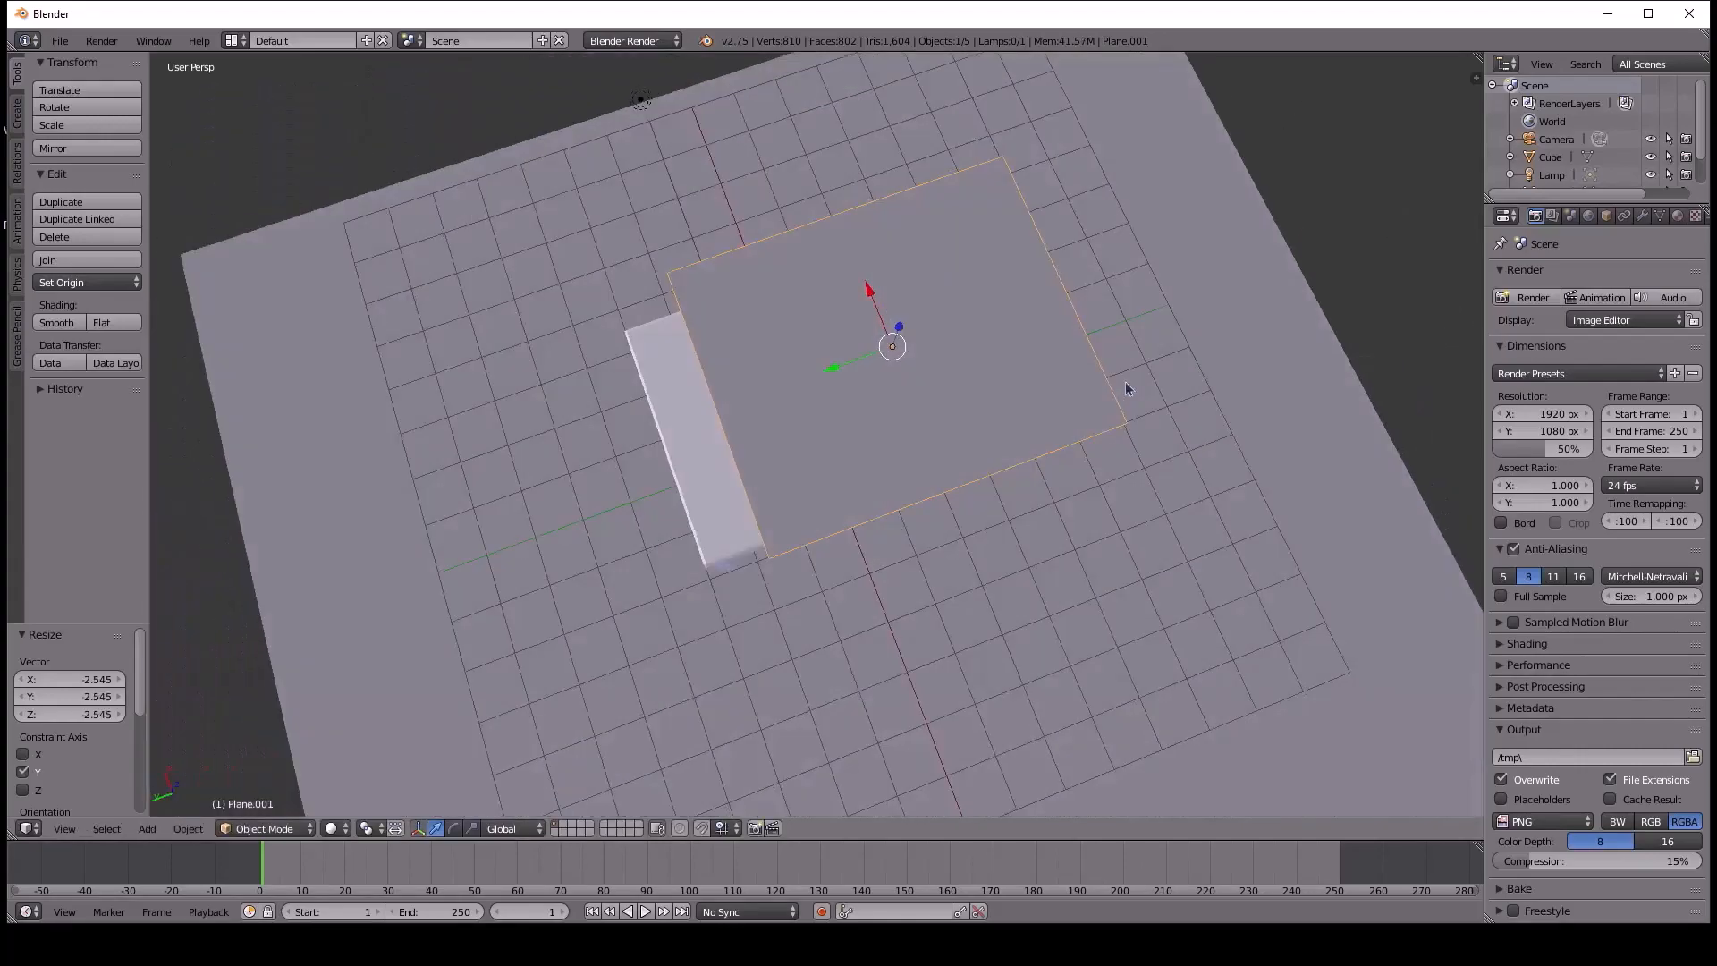
pyautogui.press('s')
pyautogui.press('y')
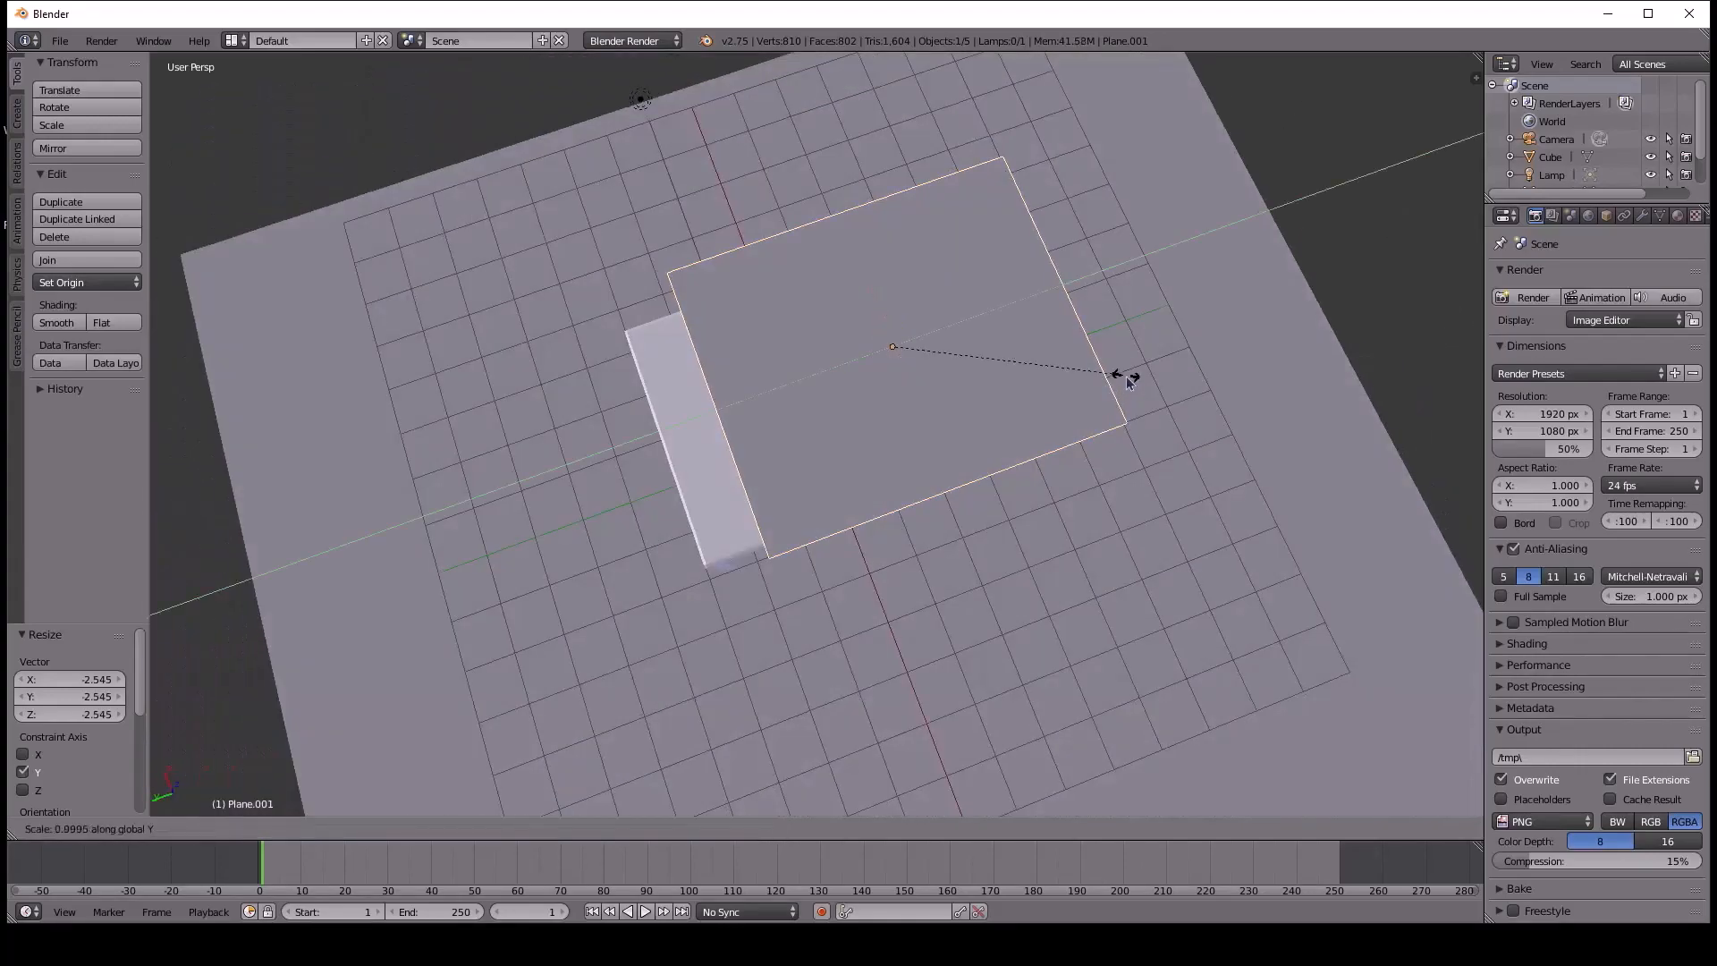
pyautogui.click(1205, 302)
pyautogui.moveTo(1075, 304); pyautogui.dragTo(952, 254, button='middle')
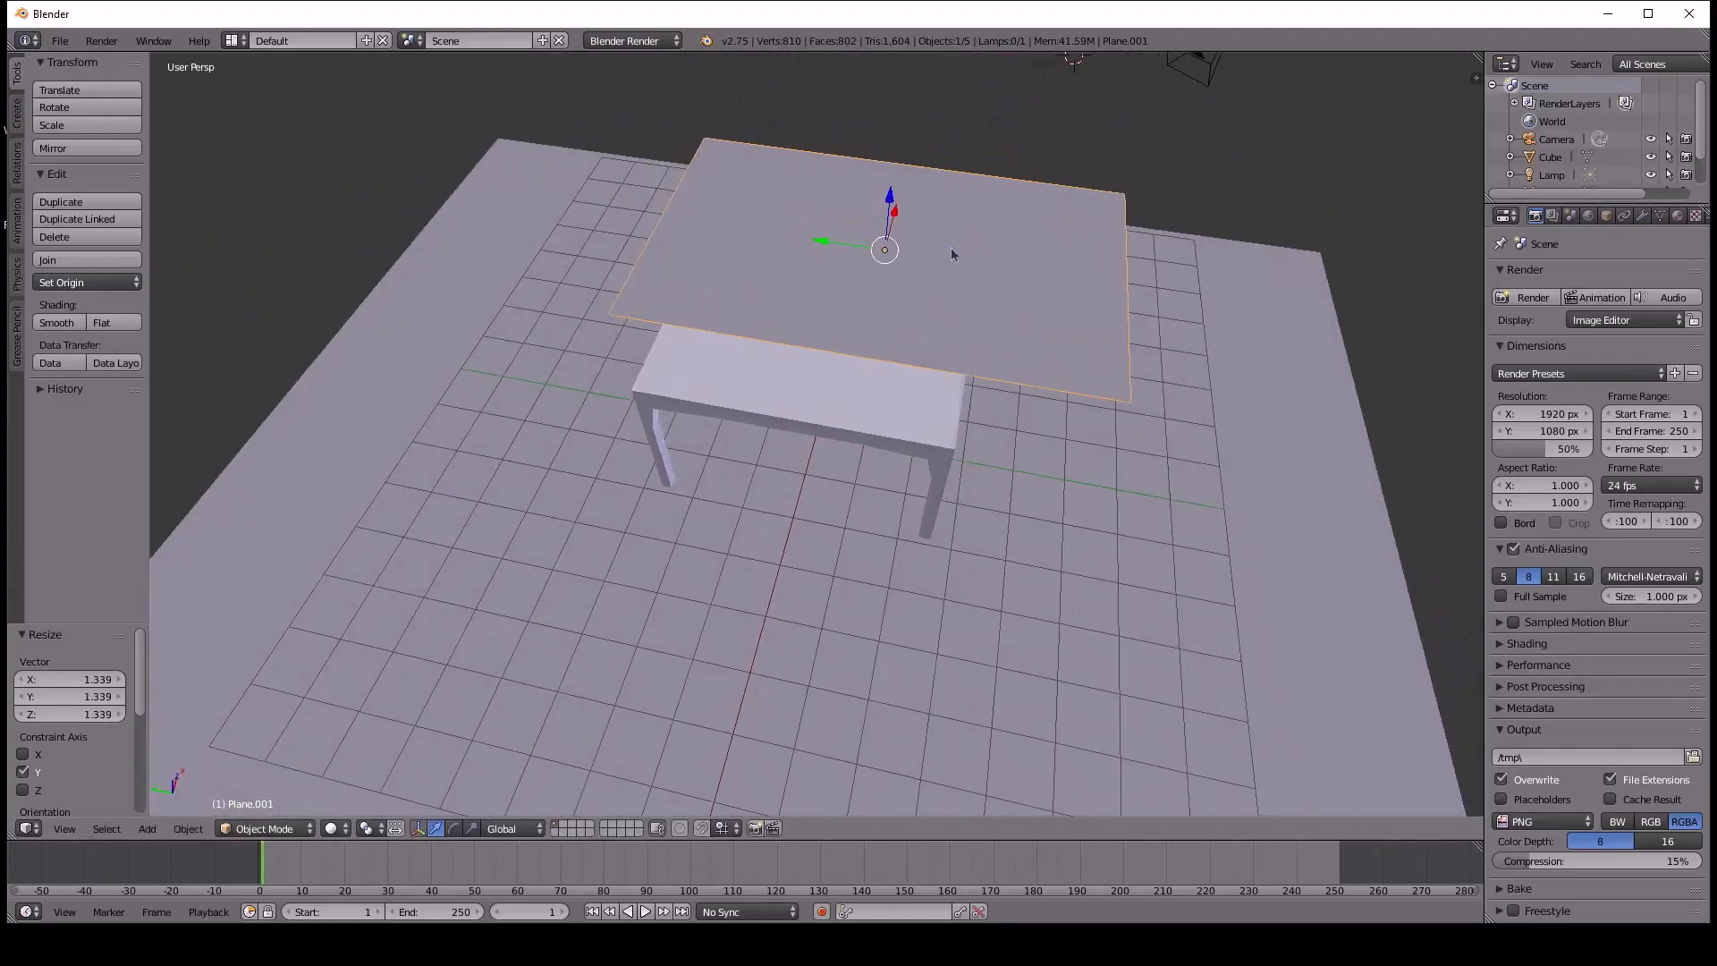
pyautogui.moveTo(820, 249); pyautogui.dragTo(758, 243)
pyautogui.moveTo(758, 243); pyautogui.dragTo(882, 268, button='middle')
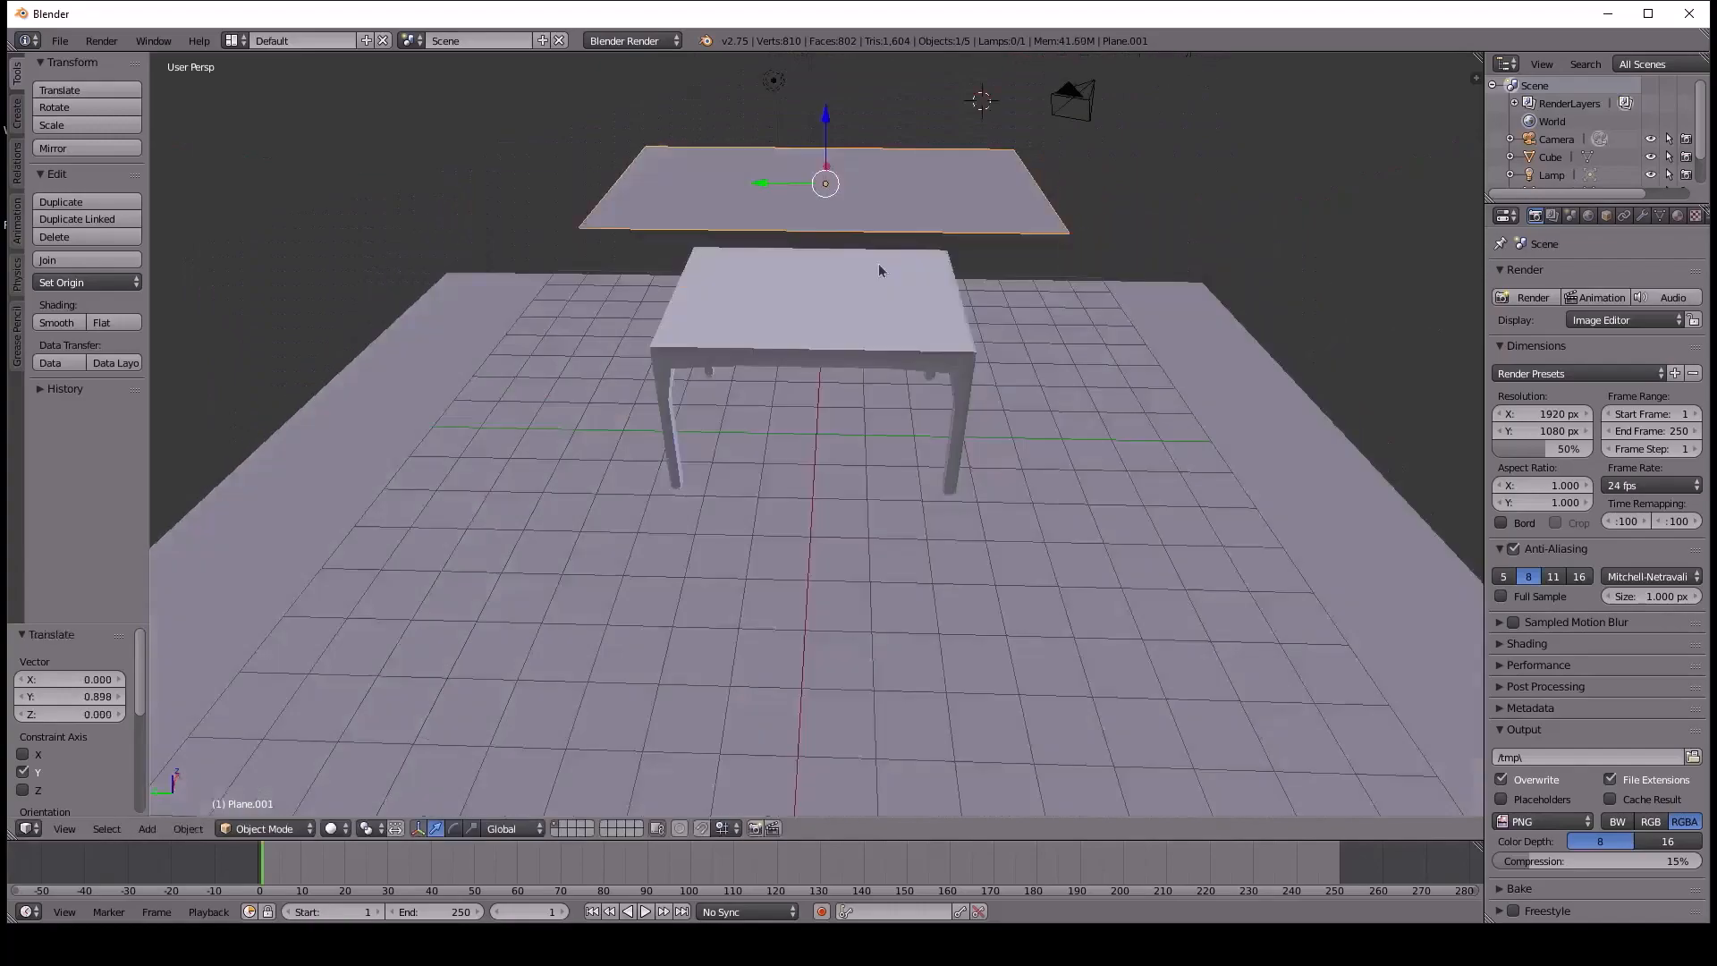
# Lower the plane along Z to just above the tabletop, with a final upward adjustment of about 0.11.
pyautogui.moveTo(827, 127); pyautogui.dragTo(816, 208)
pyautogui.moveTo(817, 208)
pyautogui.mouseDown(button='middle')
pyautogui.moveTo(704, 235)
pyautogui.moveTo(830, 196)
pyautogui.mouseUp(button='middle')
pyautogui.press('g')
pyautogui.press('z')
pyautogui.click(830, 190)
pyautogui.rightClick(858, 303)
pyautogui.moveTo(859, 303)
pyautogui.mouseDown(button='middle')
pyautogui.moveTo(828, 362)
pyautogui.moveTo(814, 318)
pyautogui.moveTo(861, 280)
pyautogui.mouseUp(button='middle')
pyautogui.rightClick(823, 304)
pyautogui.moveTo(830, 177); pyautogui.dragTo(835, 169)
pyautogui.moveTo(834, 168); pyautogui.dragTo(776, 404, button='middle')
# Select the table, the plane above it and the floor plane in turn to examine how they are arranged.
pyautogui.rightClick(908, 432)
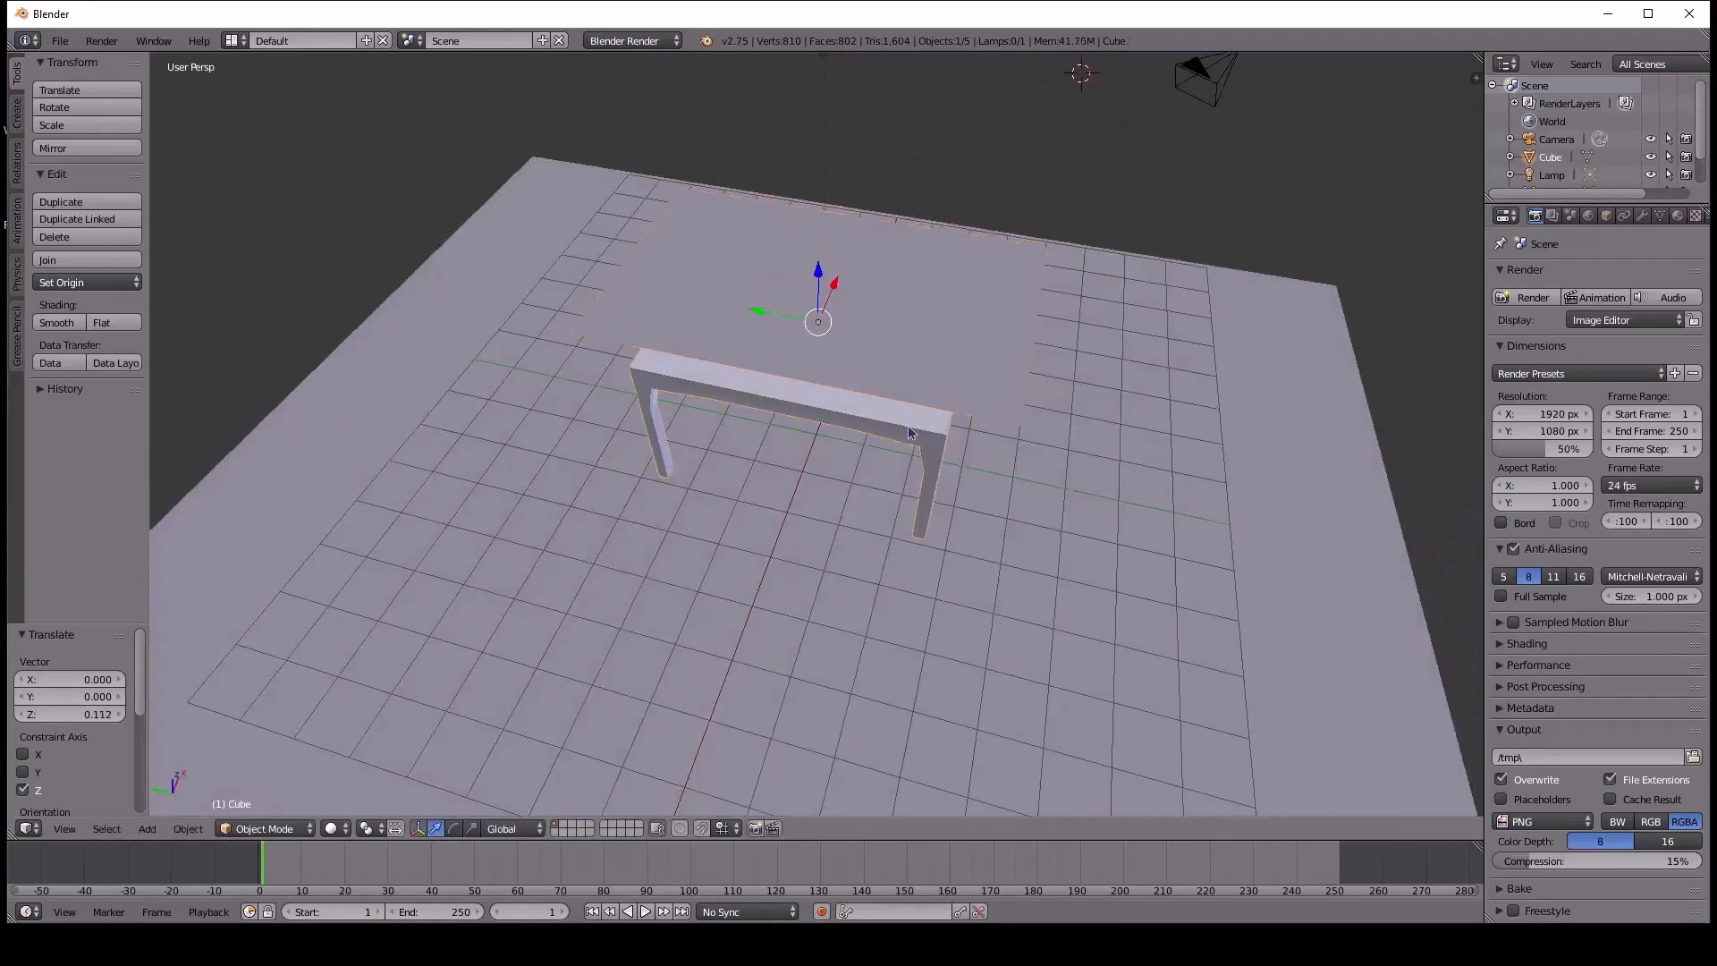
pyautogui.rightClick(927, 323)
pyautogui.moveTo(927, 356); pyautogui.dragTo(781, 421, button='middle')
pyautogui.moveTo(820, 536); pyautogui.dragTo(883, 519, button='middle')
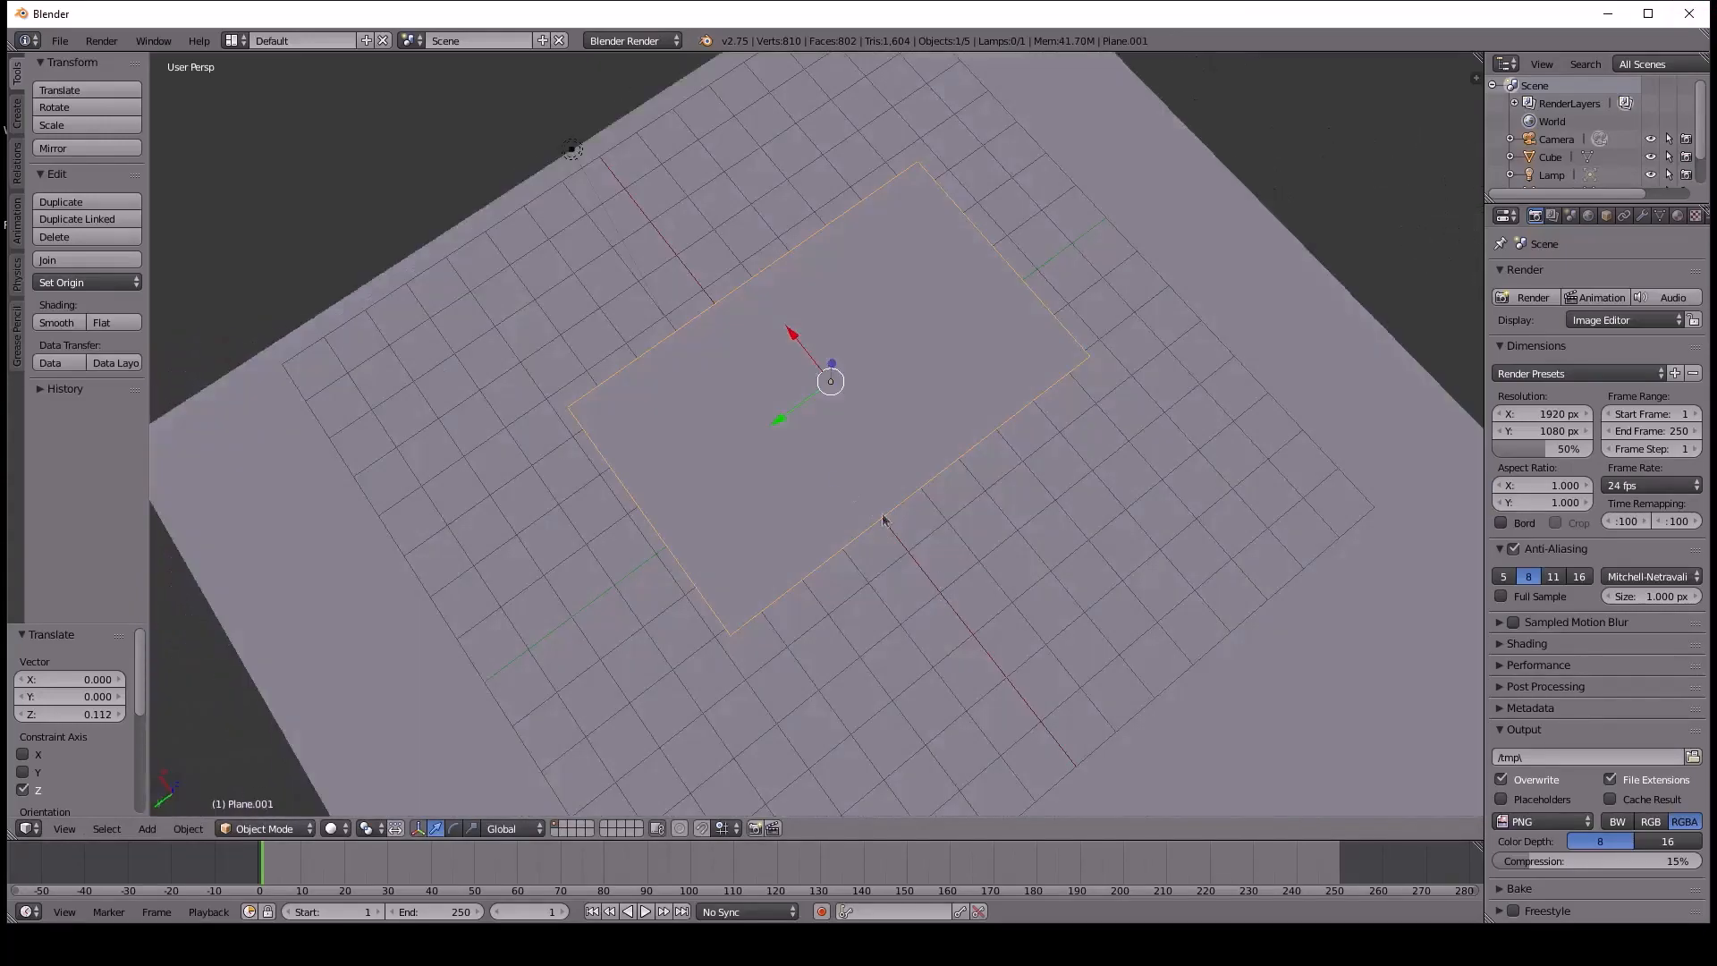
pyautogui.moveTo(1073, 517); pyautogui.dragTo(1104, 563, button='middle')
pyautogui.rightClick(932, 564)
pyautogui.moveTo(816, 593); pyautogui.dragTo(785, 337, button='middle')
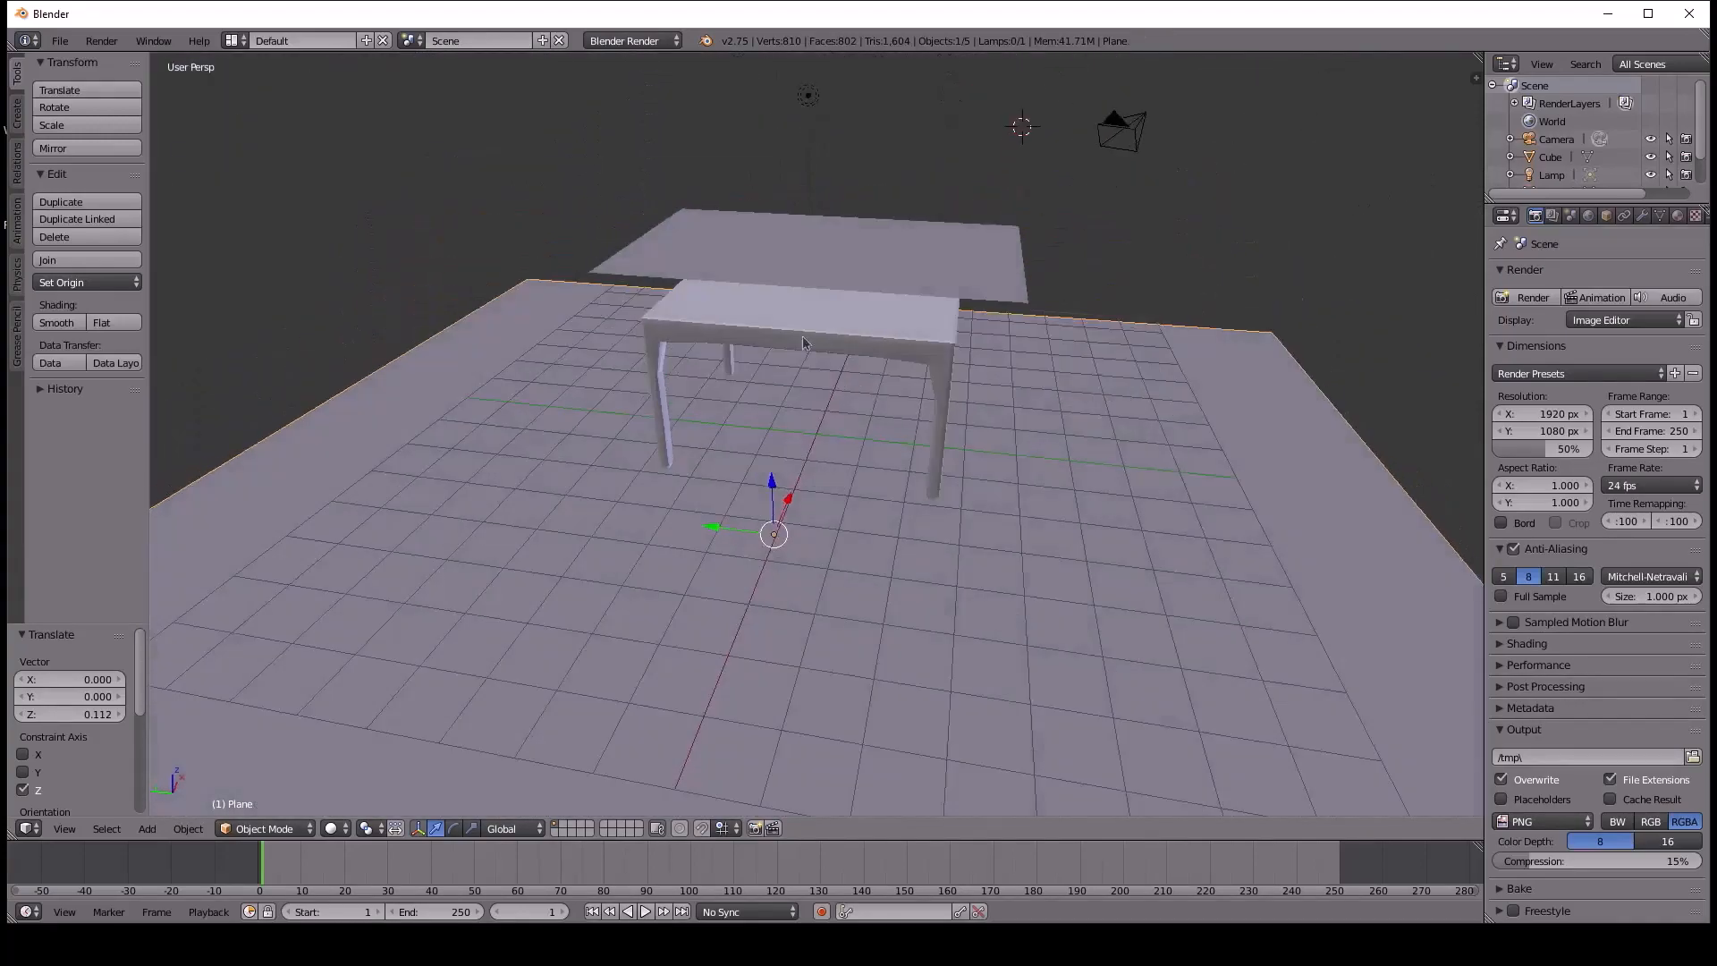
# Change the render engine to Cycles Render and keep the scene in Object Mode.
pyautogui.click(643, 42)
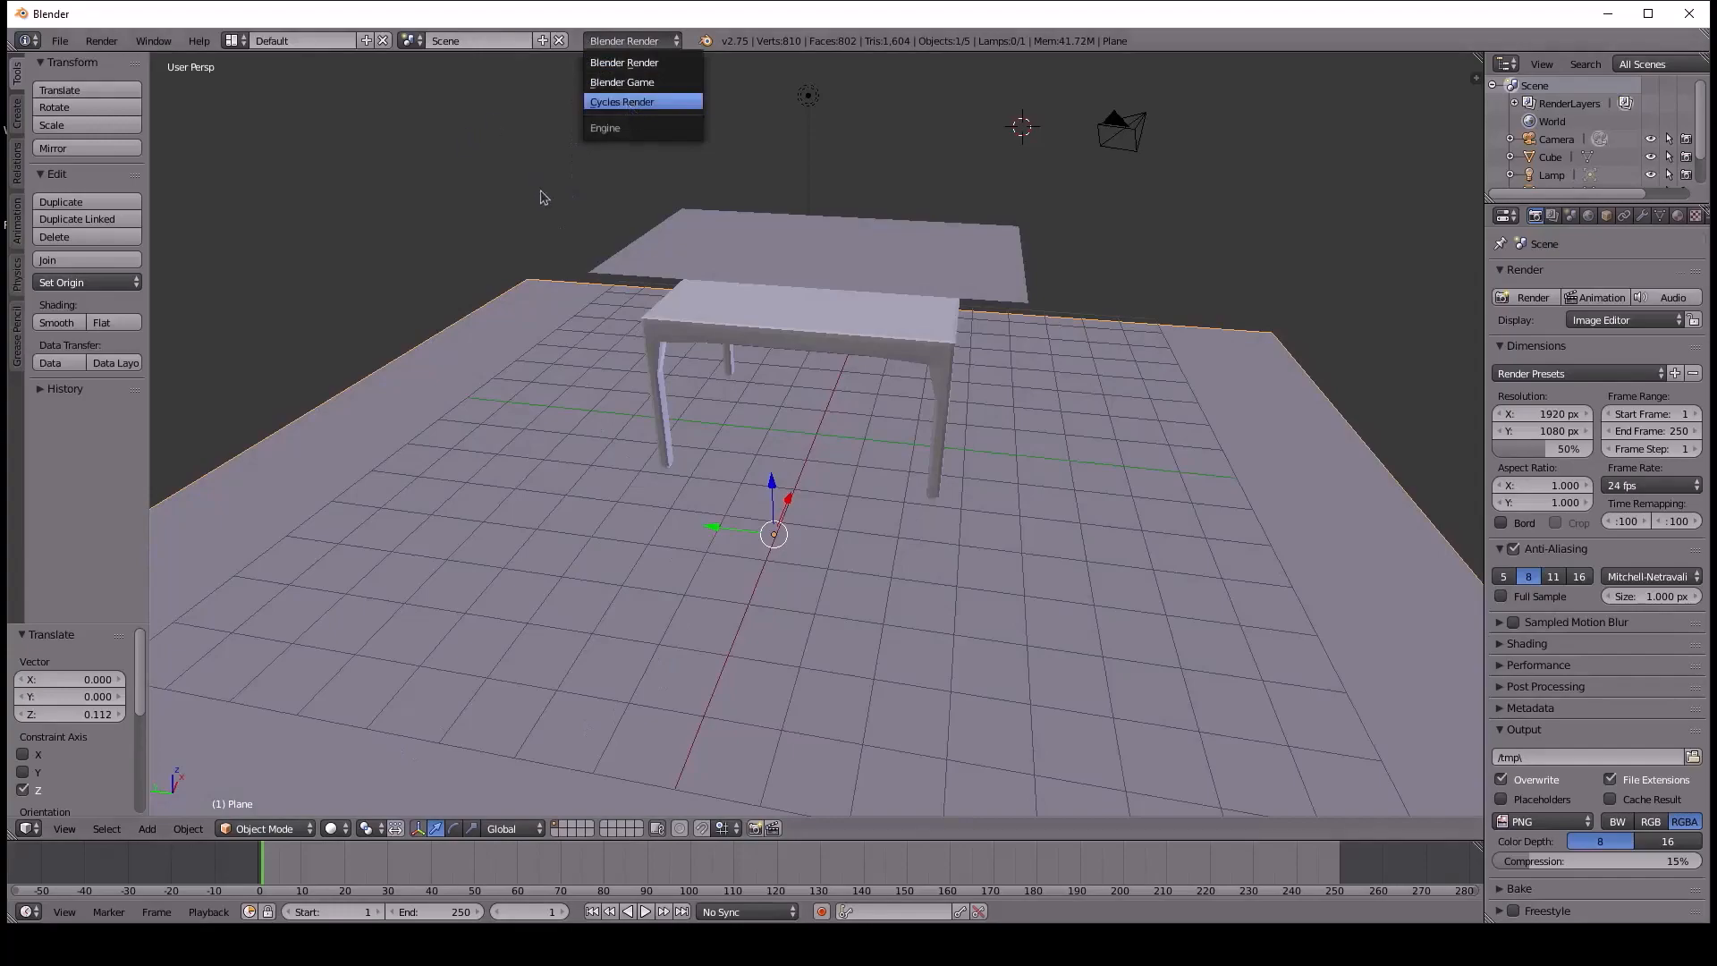
pyautogui.click(631, 106)
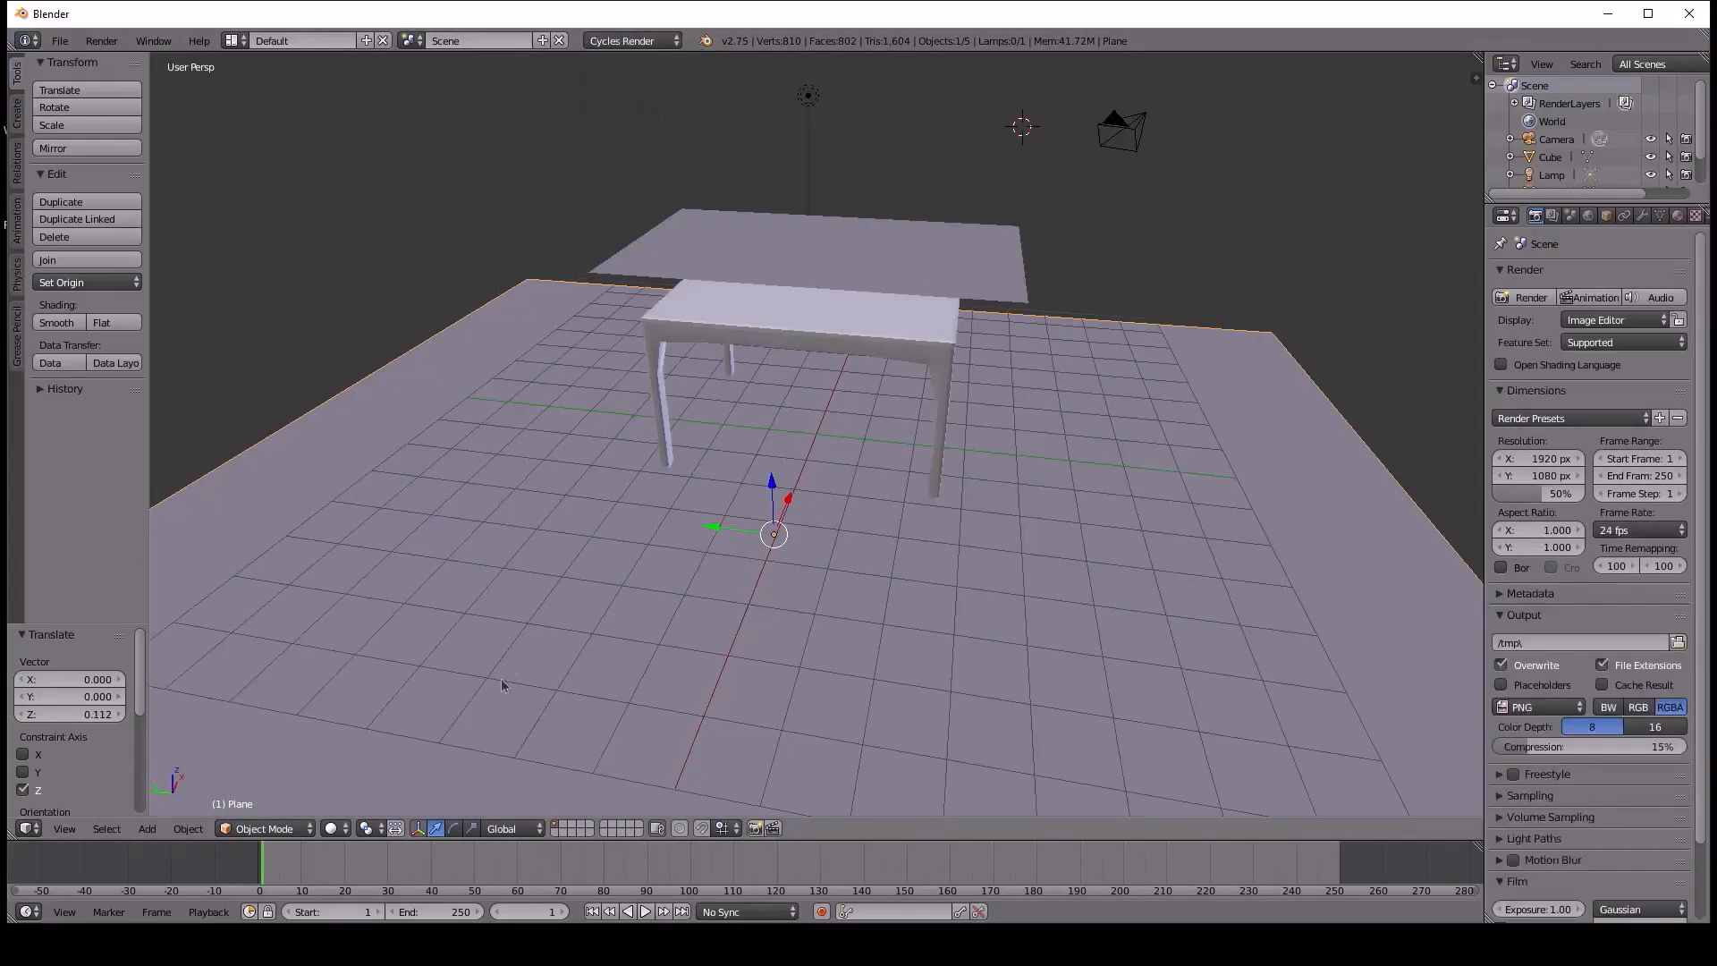
pyautogui.click(256, 832)
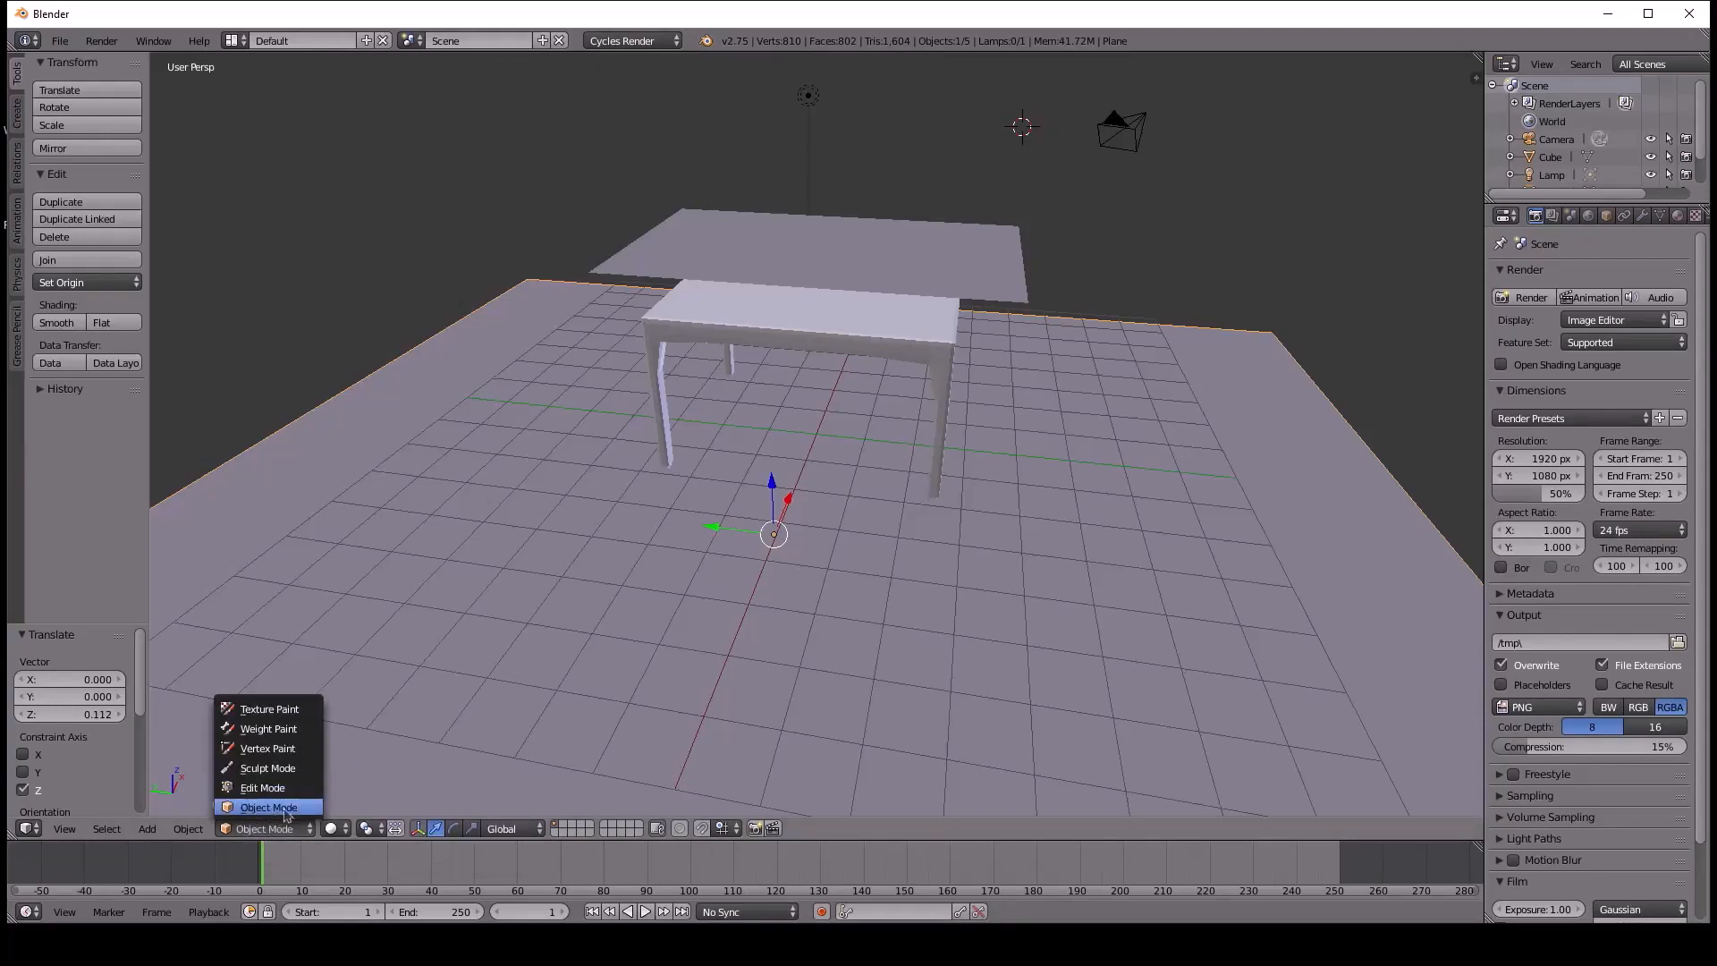
pyautogui.click(279, 808)
# Select the plane above the table and widen the properties area.
pyautogui.moveTo(567, 556); pyautogui.dragTo(690, 351, button='middle')
pyautogui.rightClick(731, 297)
pyautogui.rightClick(731, 408)
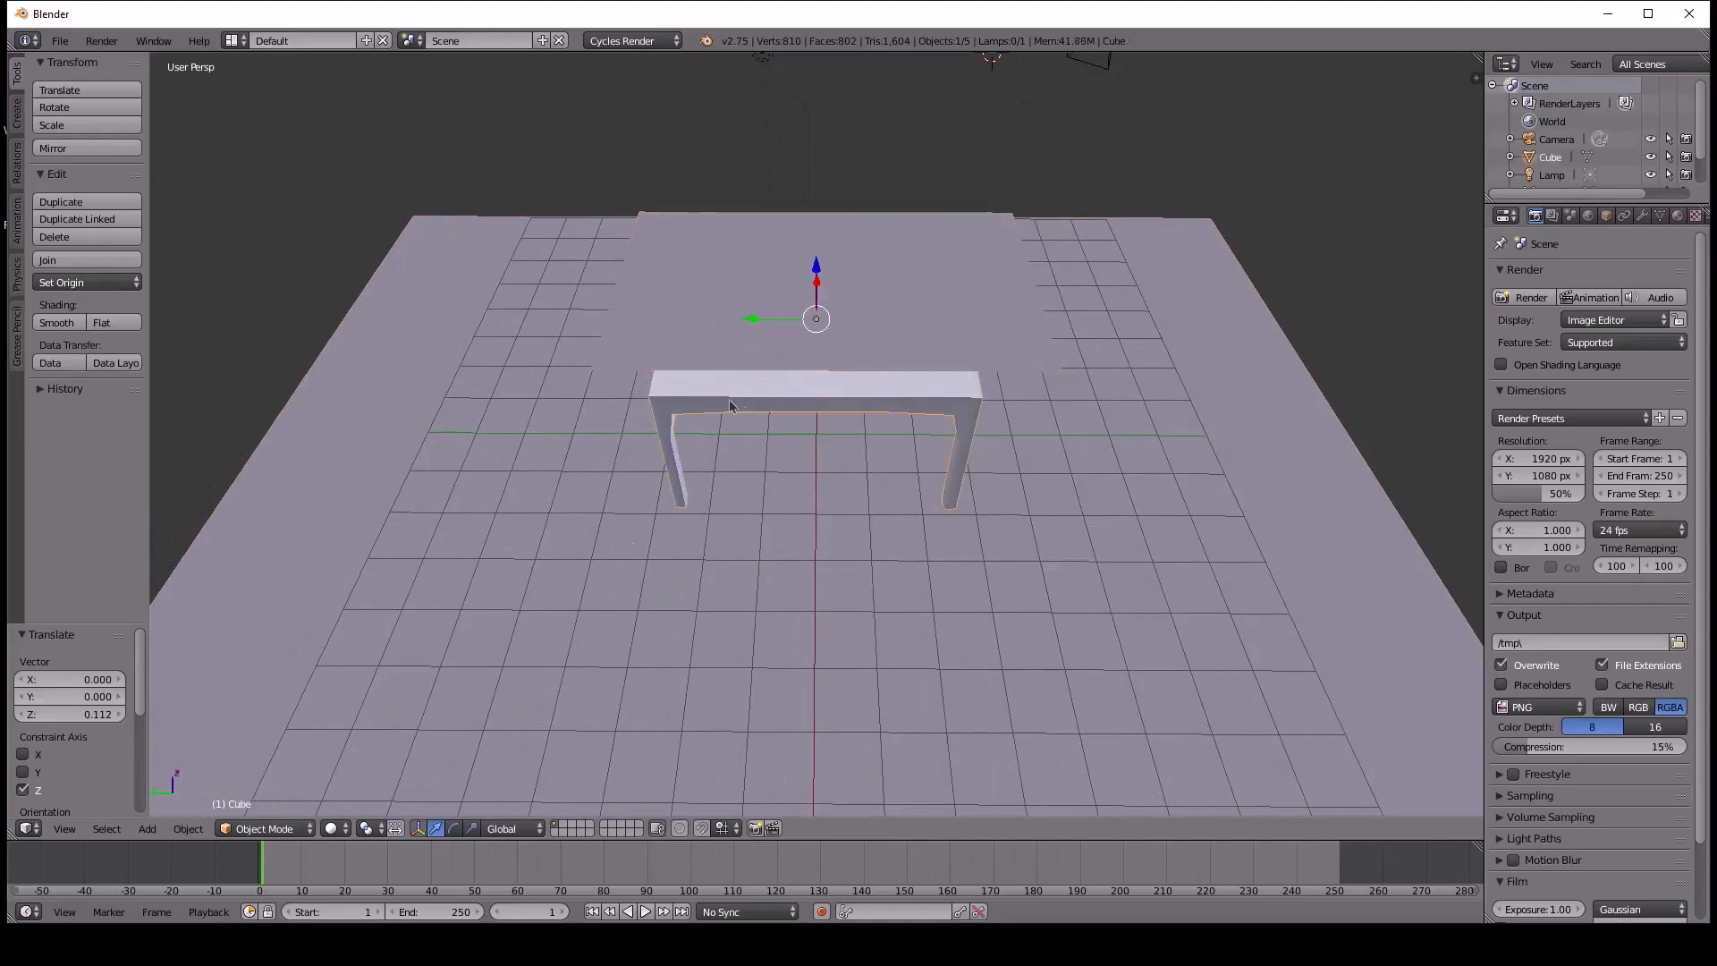
pyautogui.rightClick(753, 295)
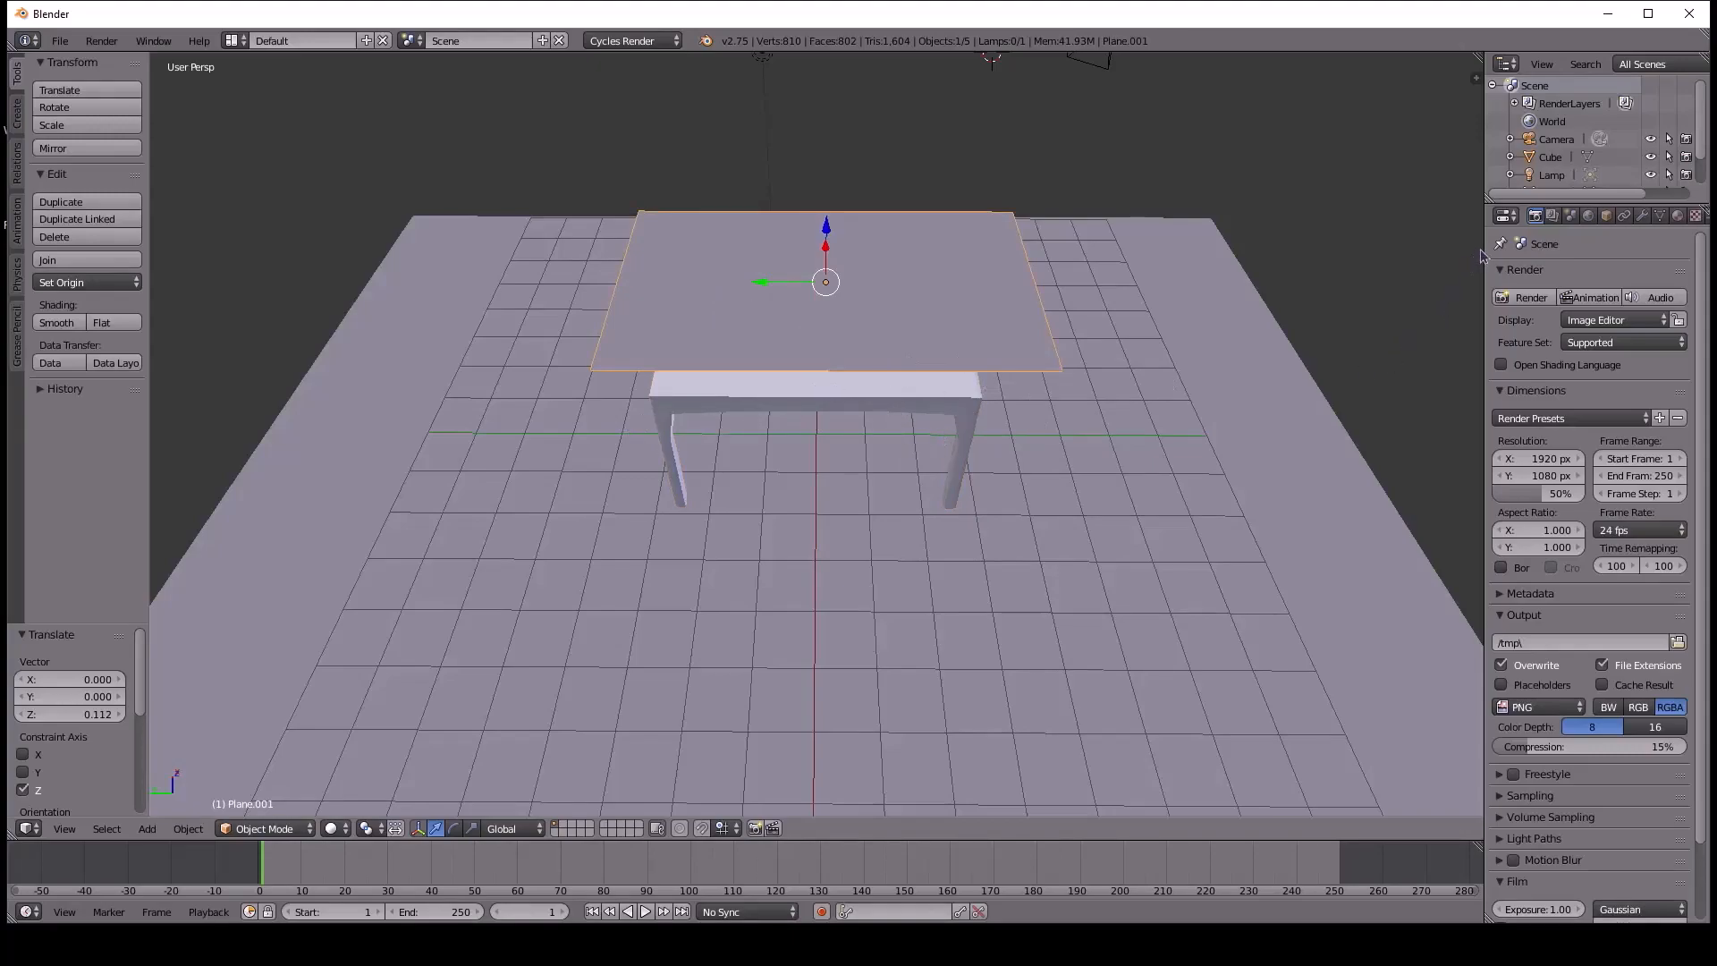
pyautogui.moveTo(1482, 243); pyautogui.dragTo(1379, 235)
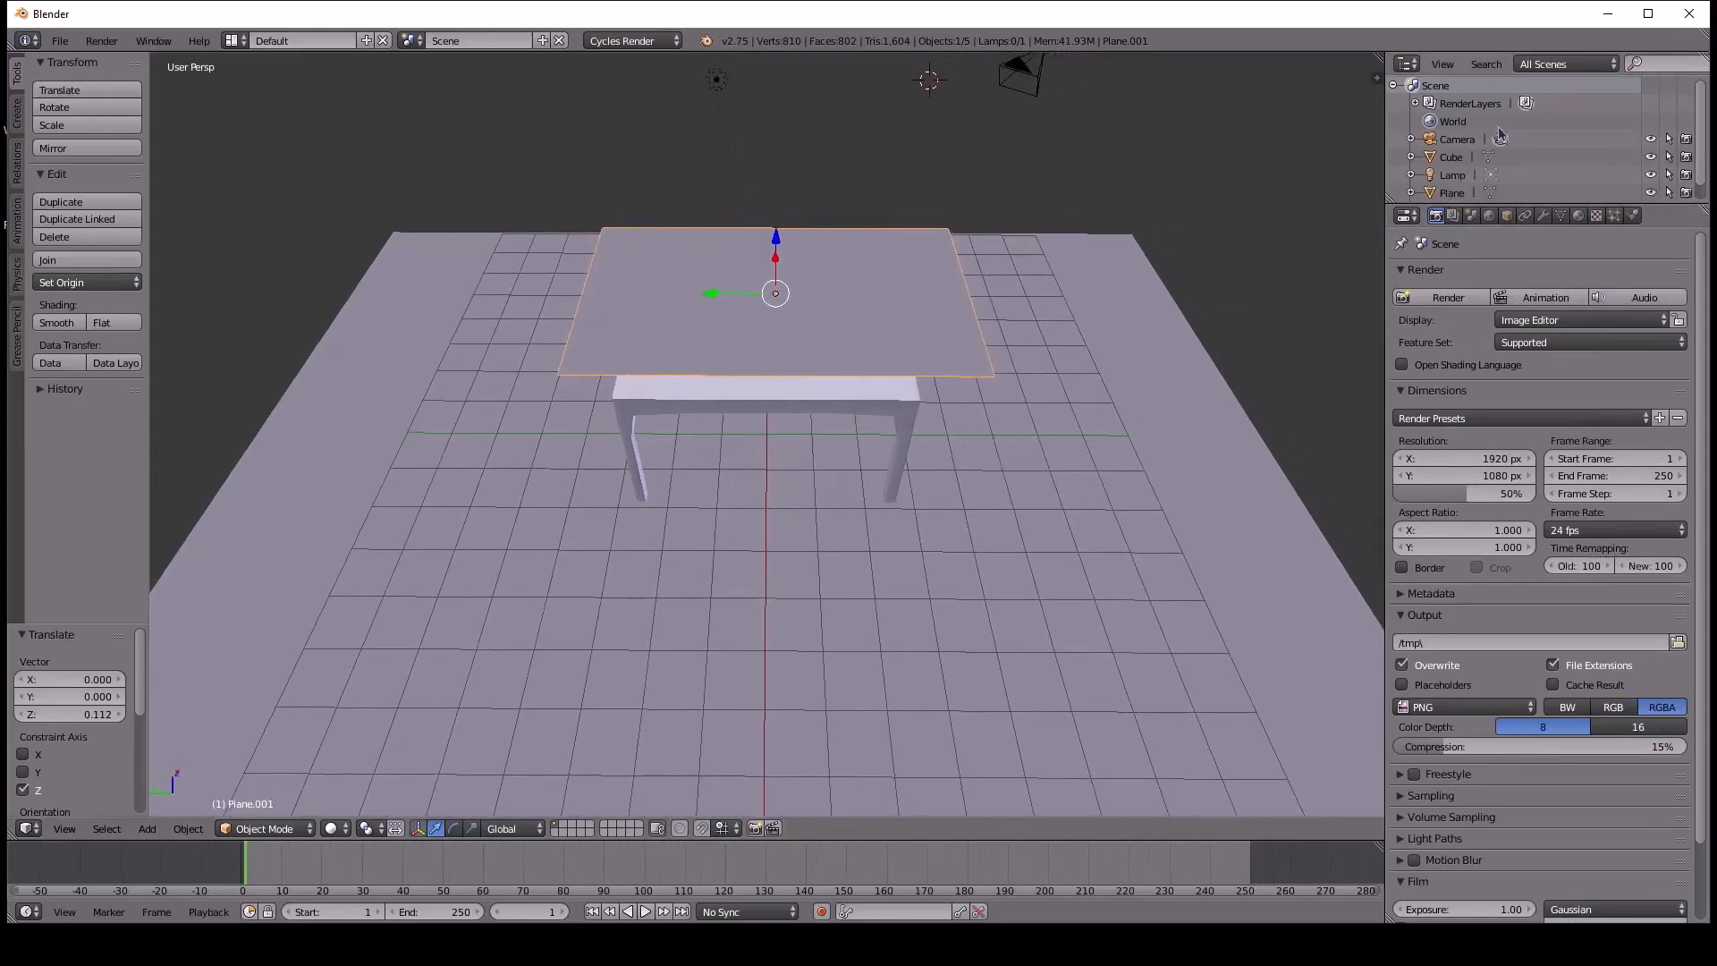
# Create a new material for the plane above the table and set its Diffuse BSDF color to bright green.
pyautogui.click(1586, 222)
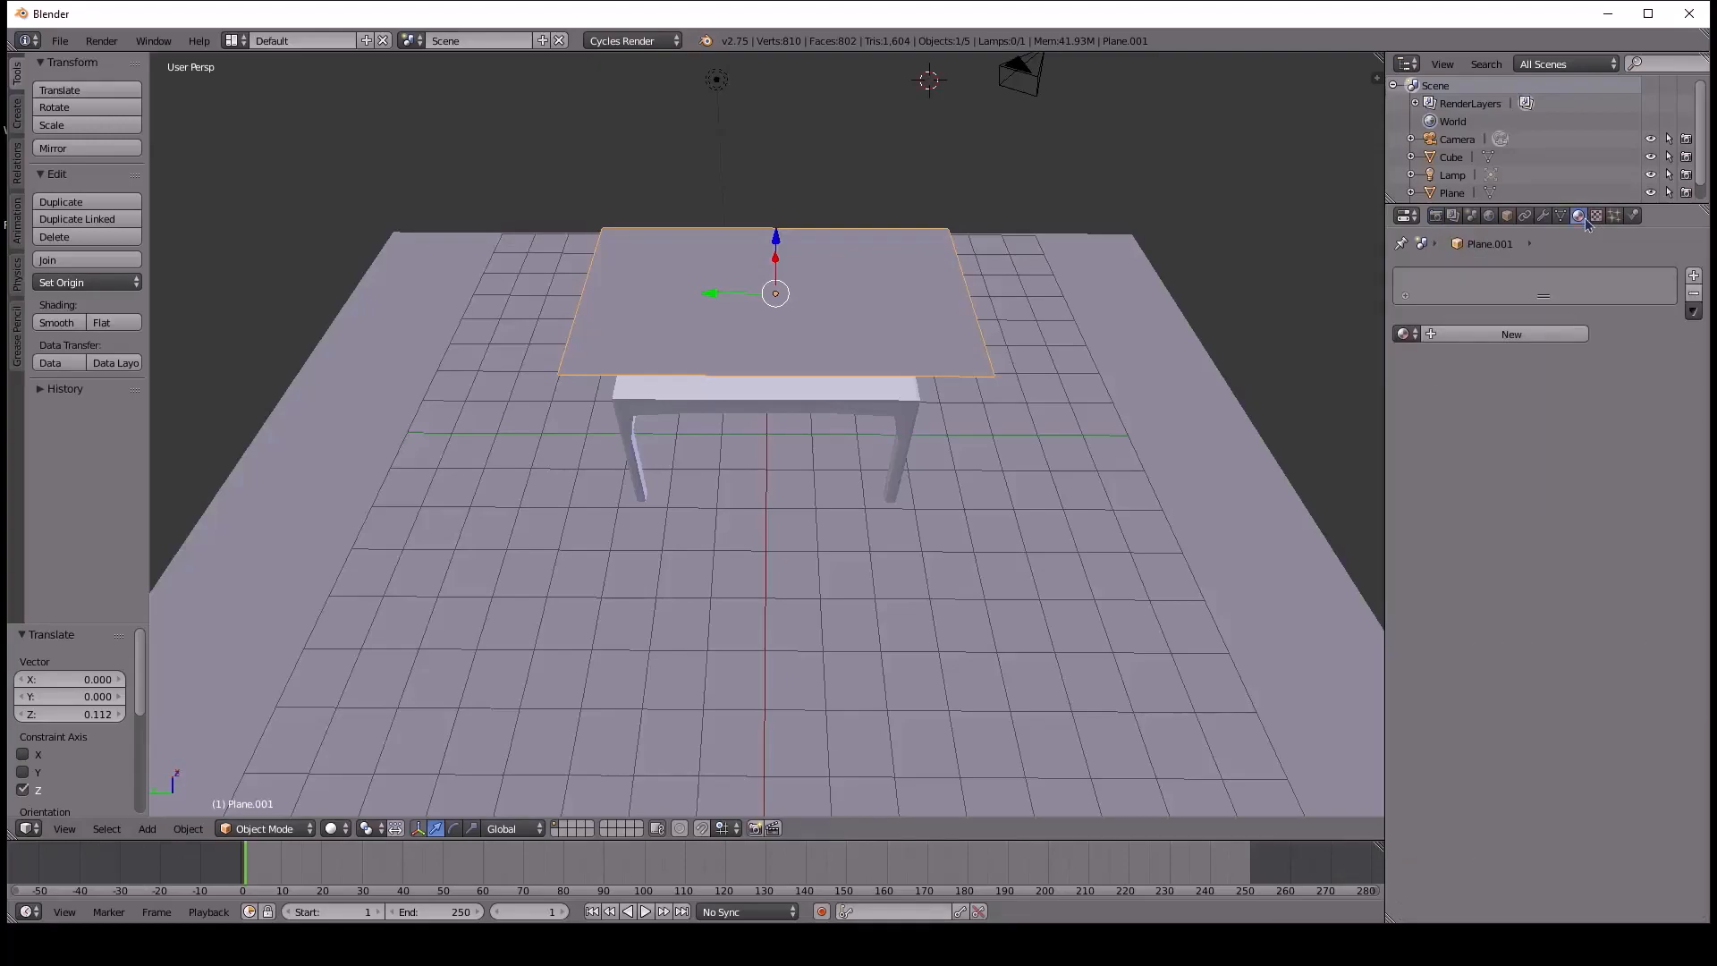
pyautogui.click(1483, 336)
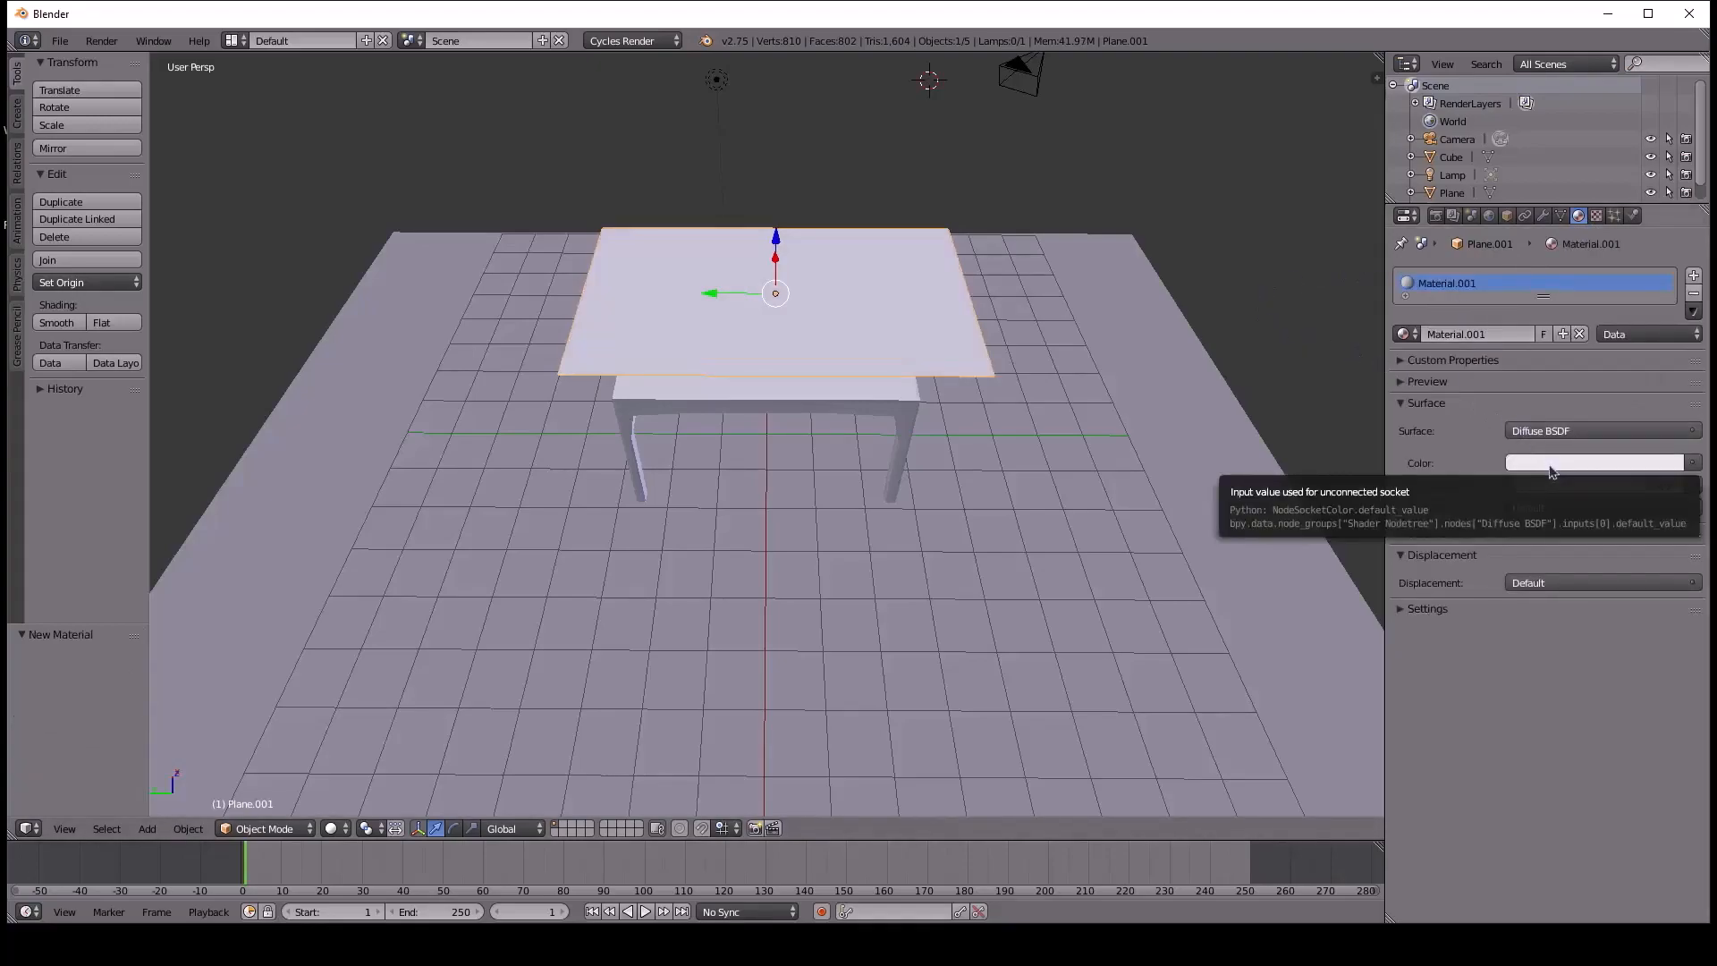
pyautogui.click(1552, 463)
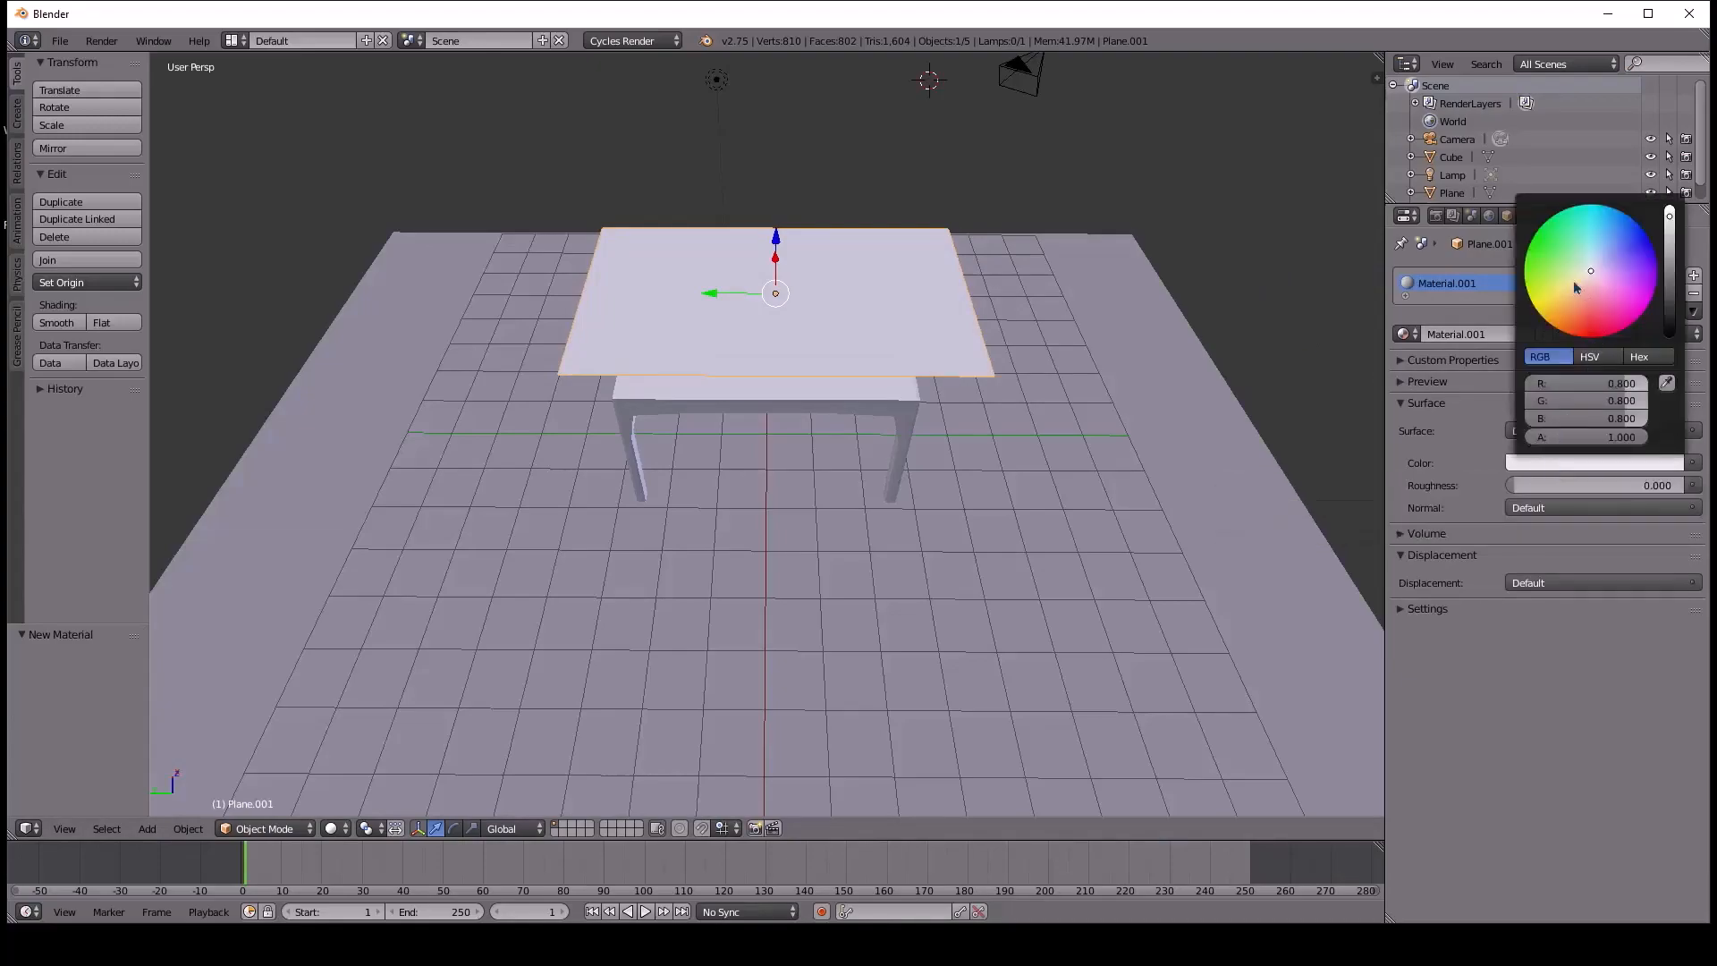
pyautogui.click(1550, 260)
pyautogui.click(1557, 248)
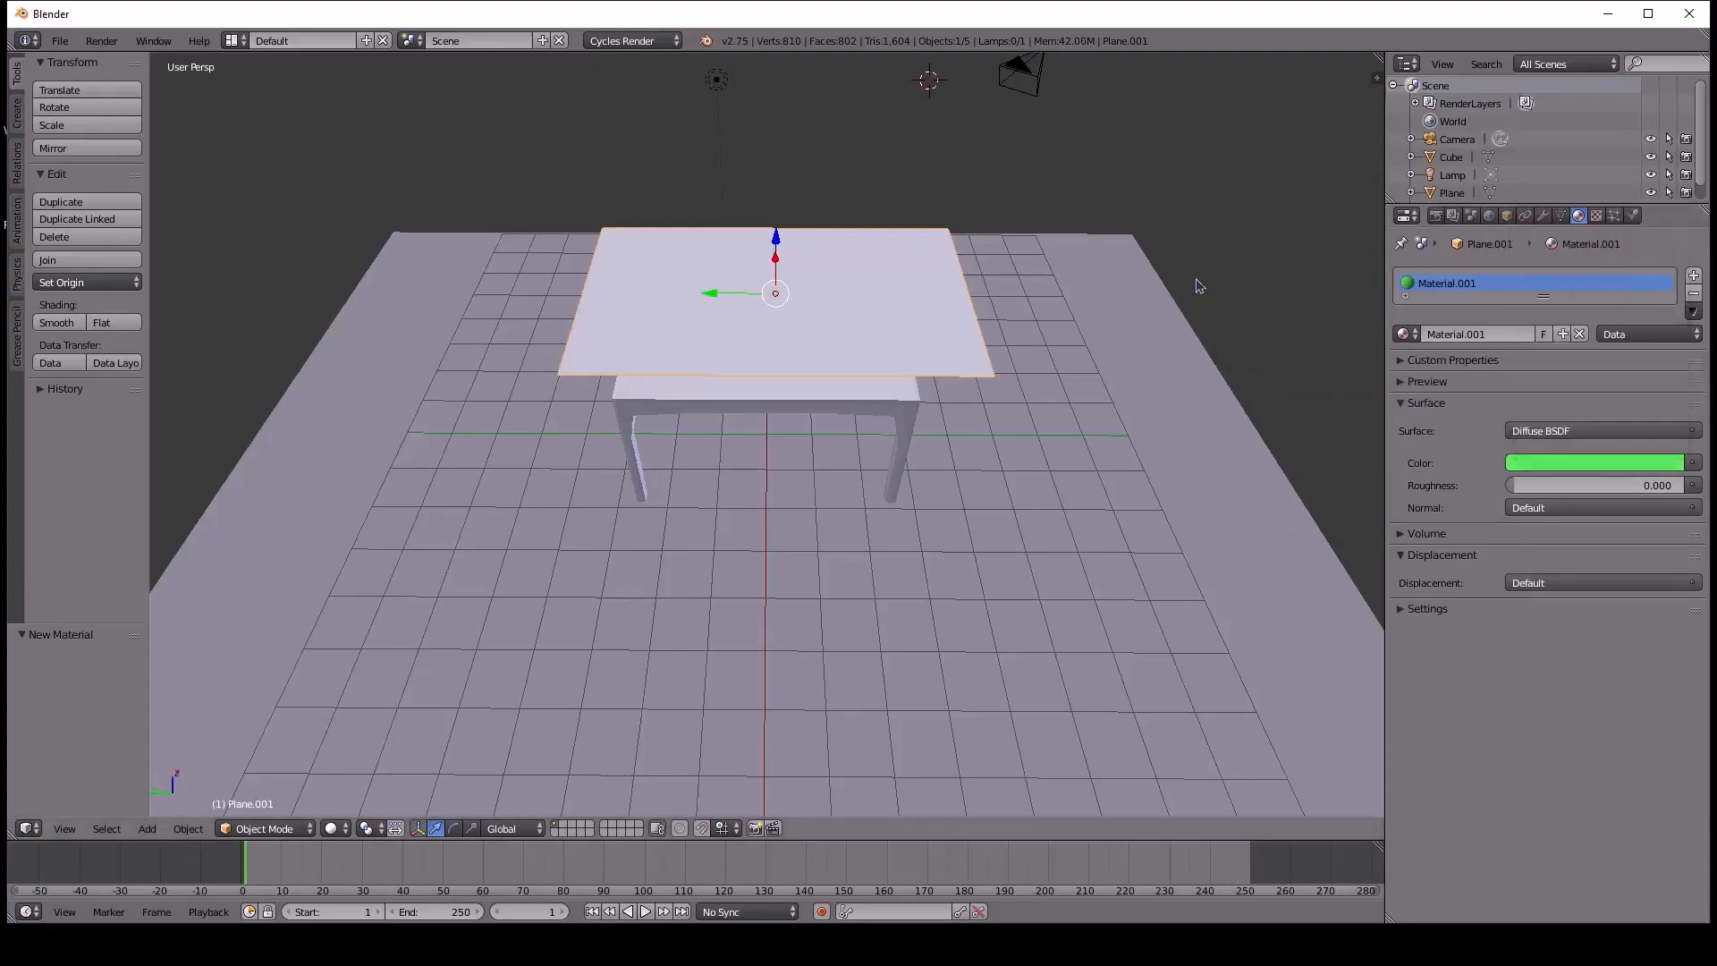
pyautogui.click(769, 297)
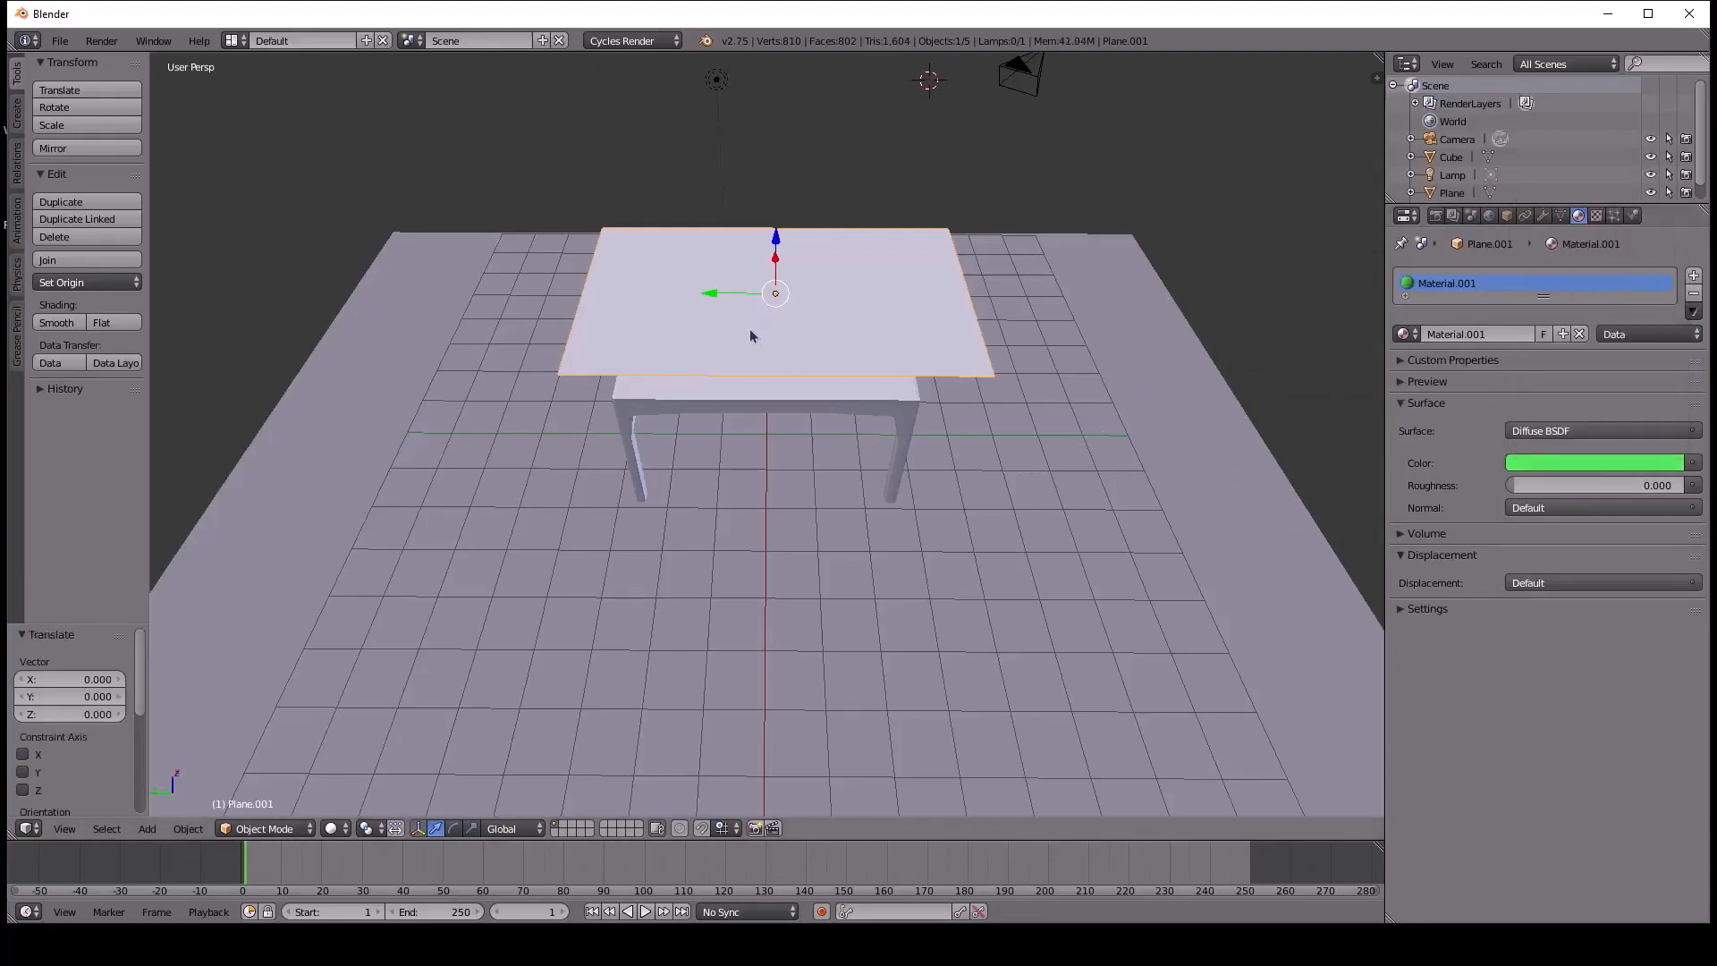
# Set the viewport shading to Material and view the green plane above the table from several angles.
pyautogui.moveTo(528, 337); pyautogui.dragTo(565, 612, button='middle')
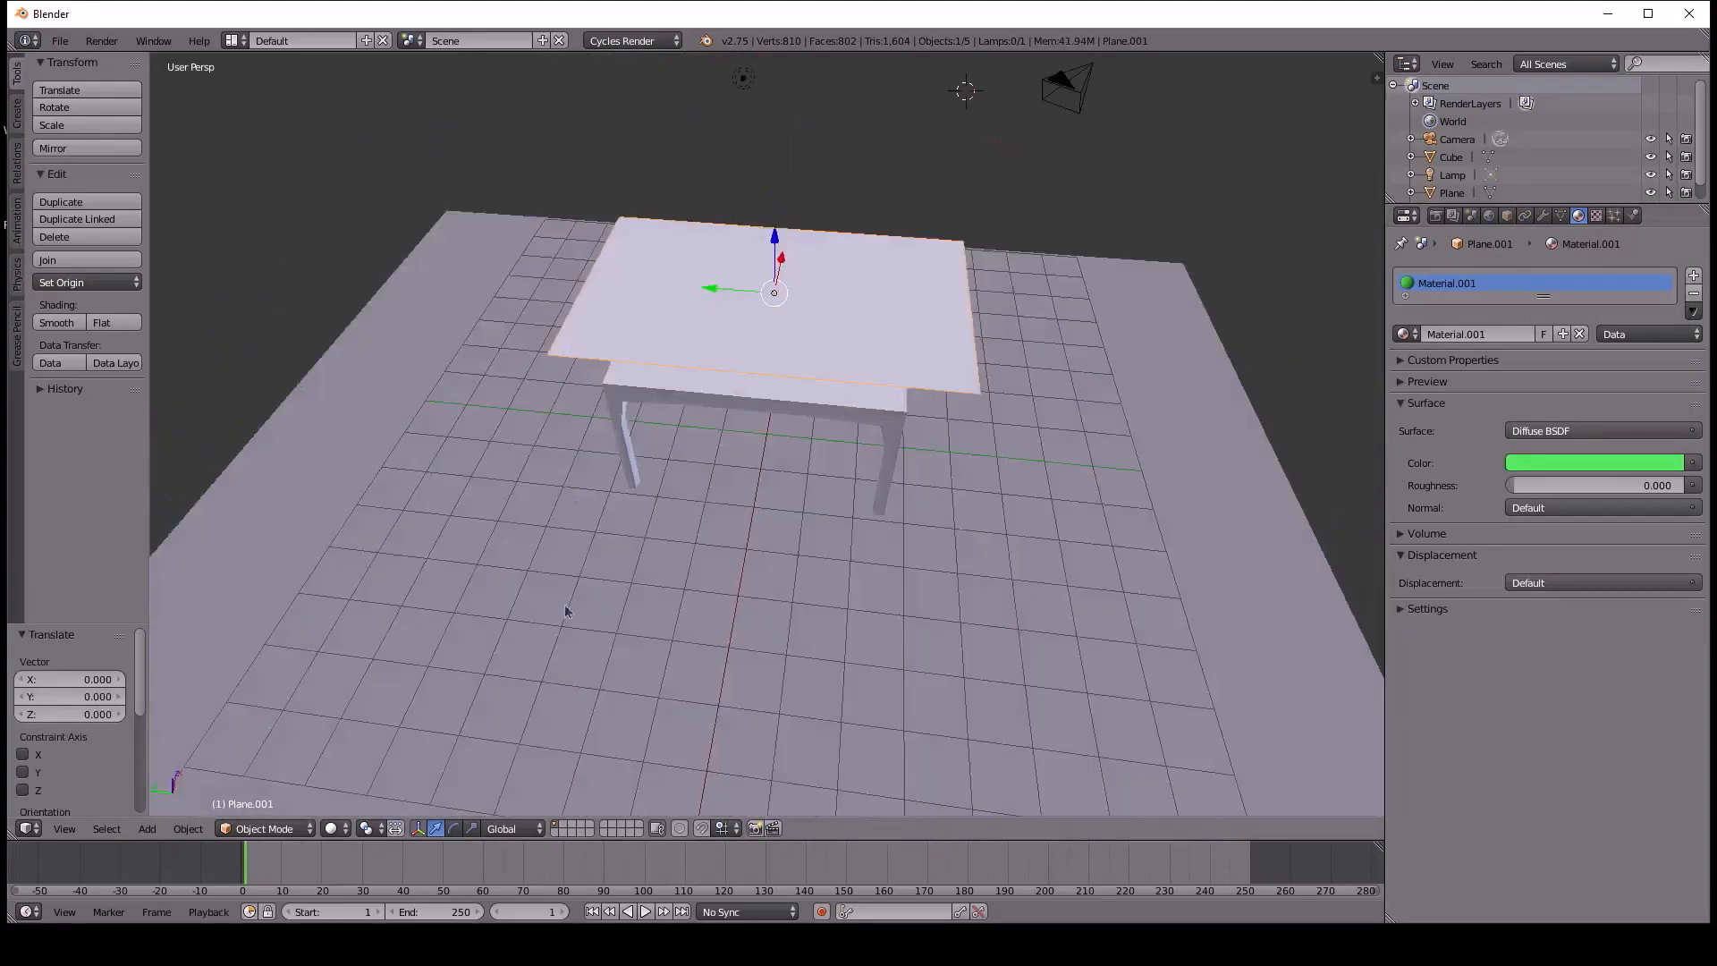
pyautogui.click(340, 828)
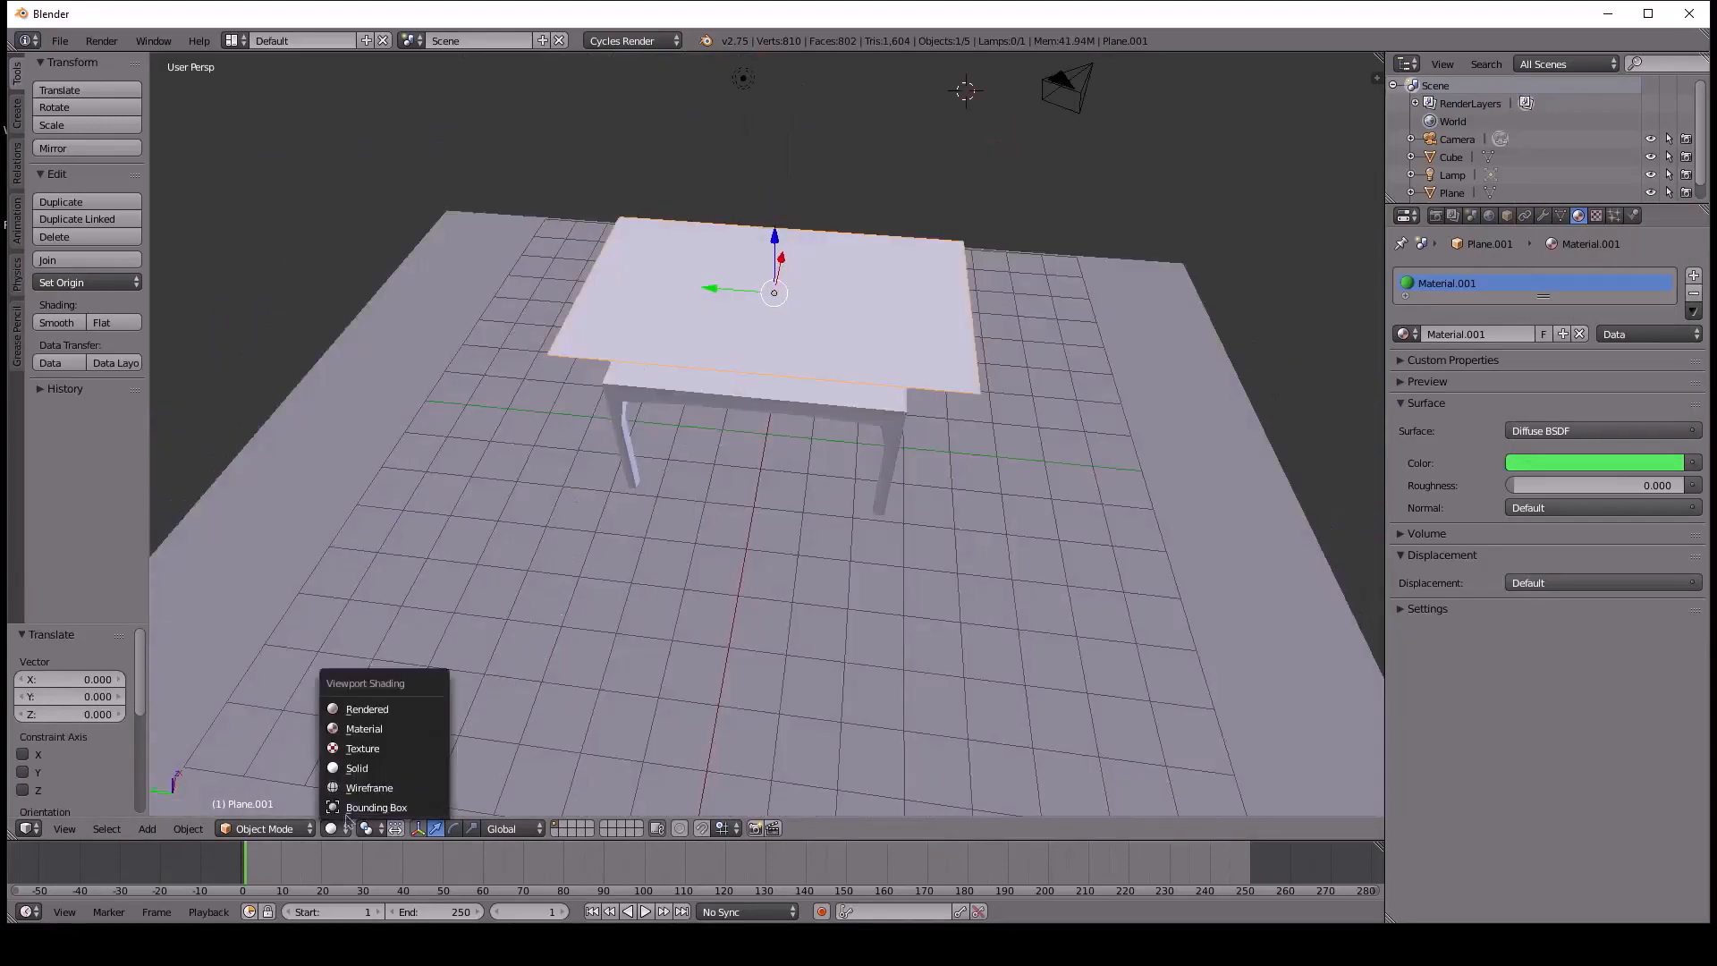
pyautogui.click(358, 728)
pyautogui.moveTo(387, 686)
pyautogui.mouseDown(button='middle')
pyautogui.moveTo(594, 583)
pyautogui.moveTo(747, 614)
pyautogui.moveTo(751, 499)
pyautogui.moveTo(713, 529)
pyautogui.mouseUp(button='middle')
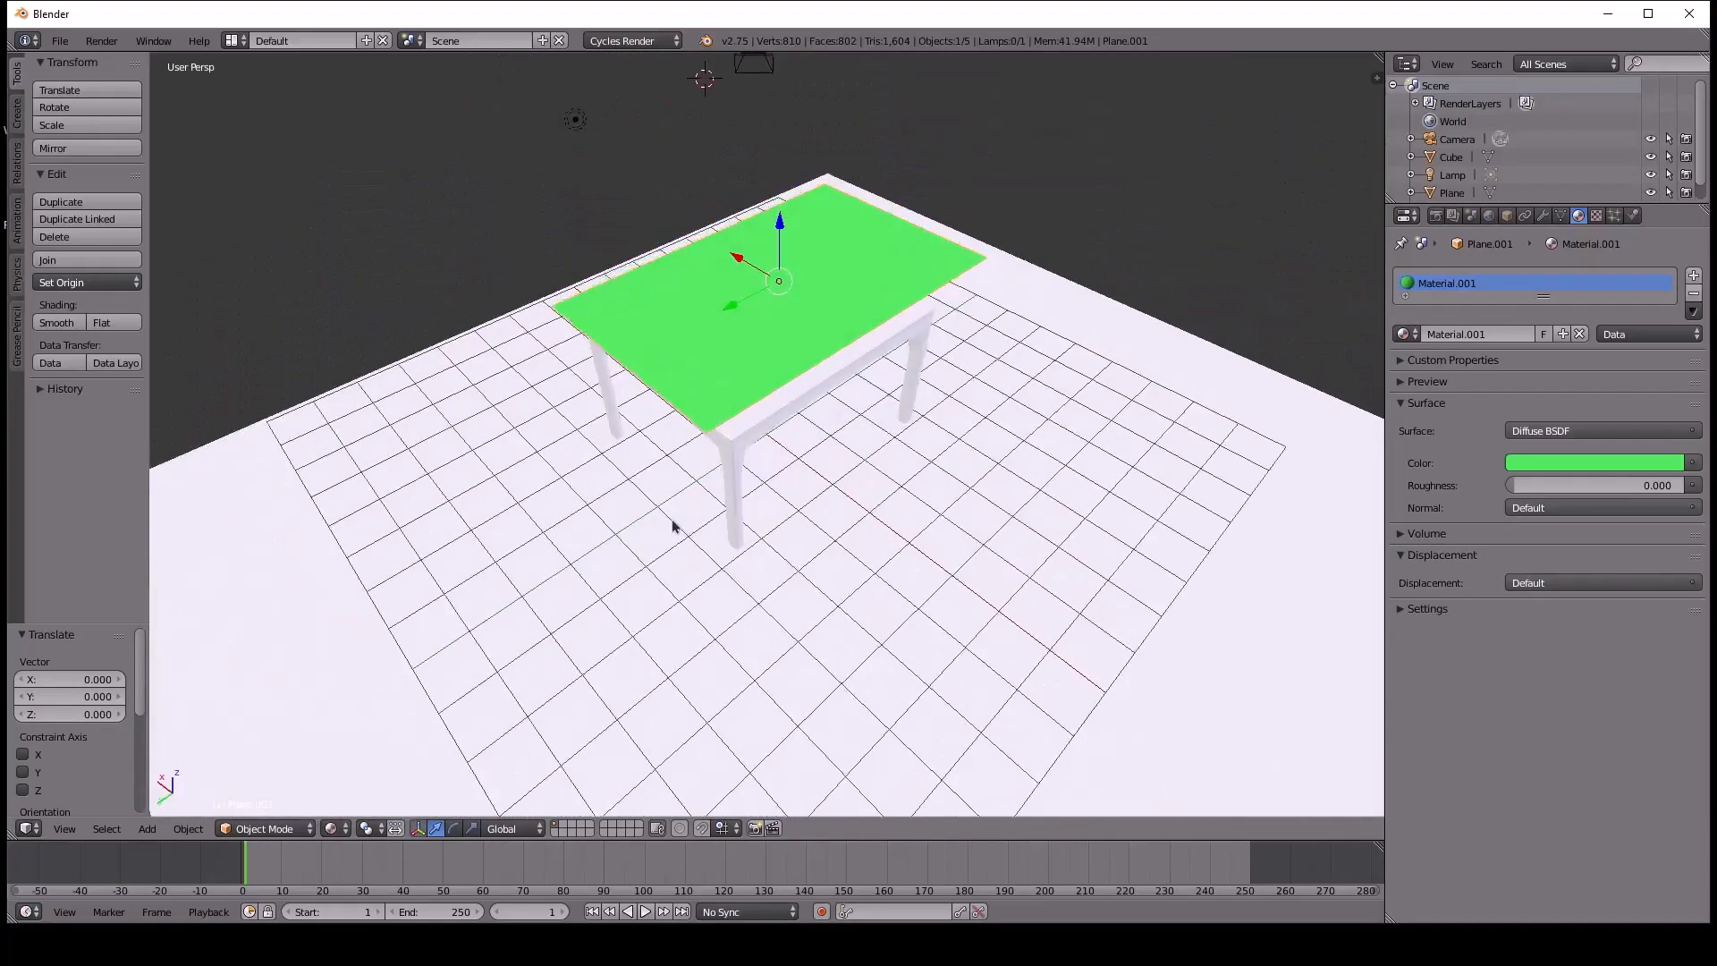
pyautogui.moveTo(797, 491); pyautogui.dragTo(713, 433, button='middle')
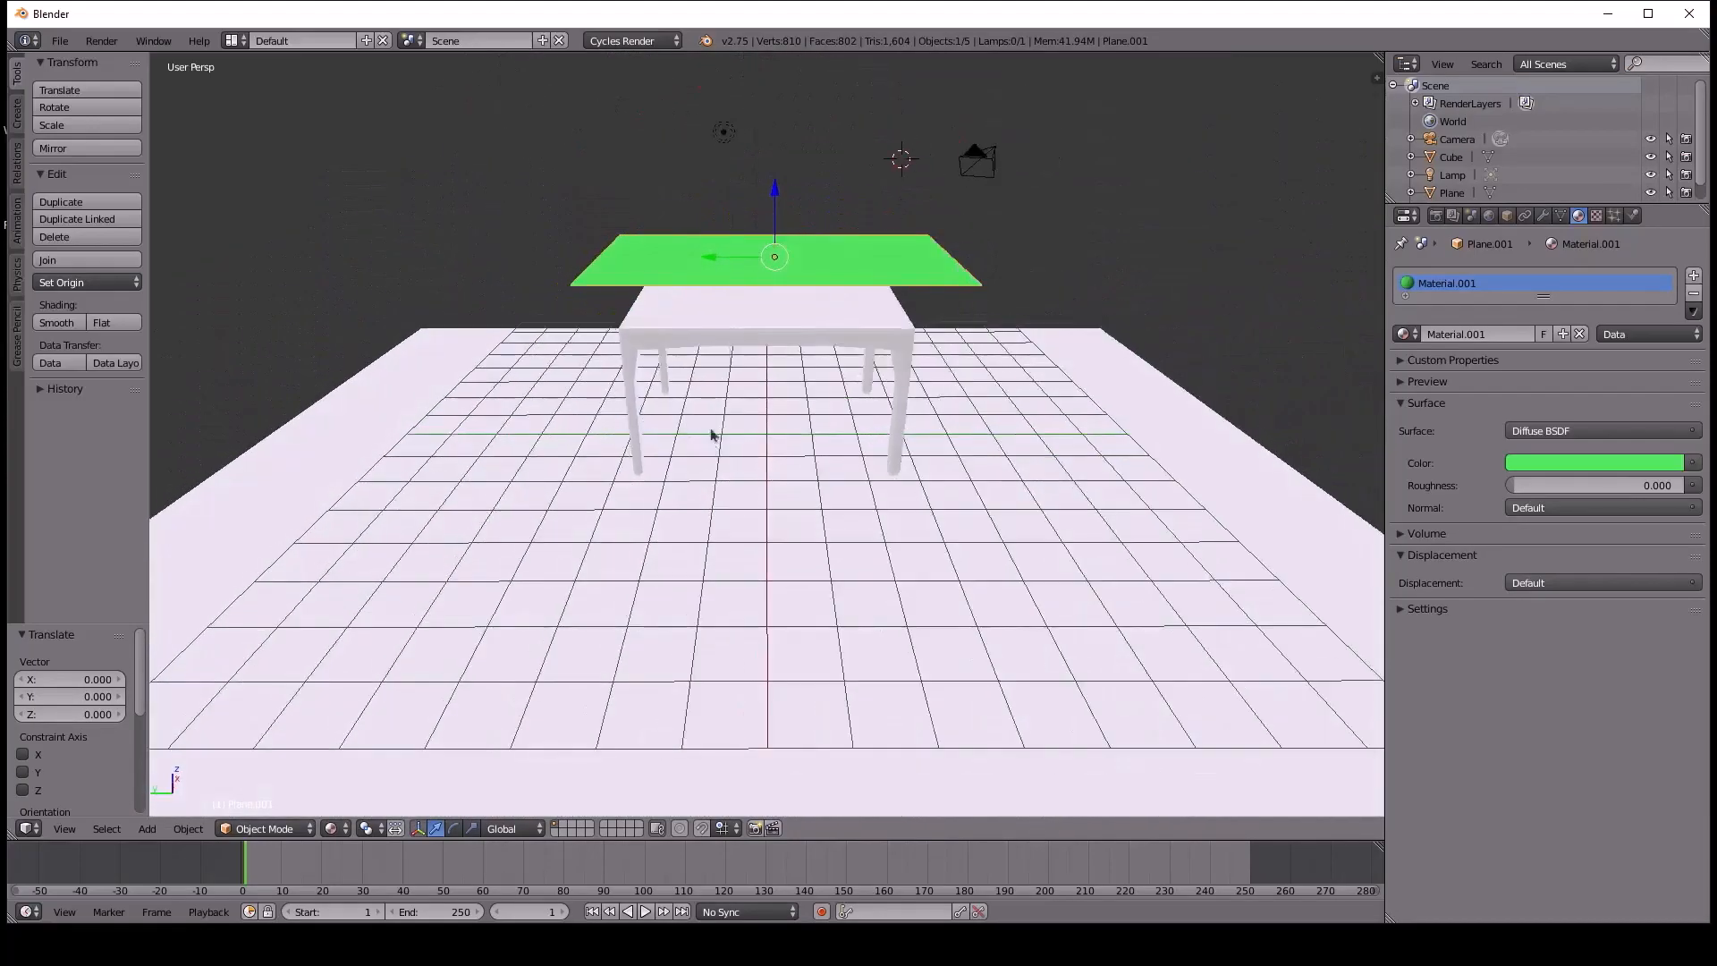
pyautogui.rightClick(703, 336)
pyautogui.moveTo(820, 510); pyautogui.dragTo(888, 510, button='middle')
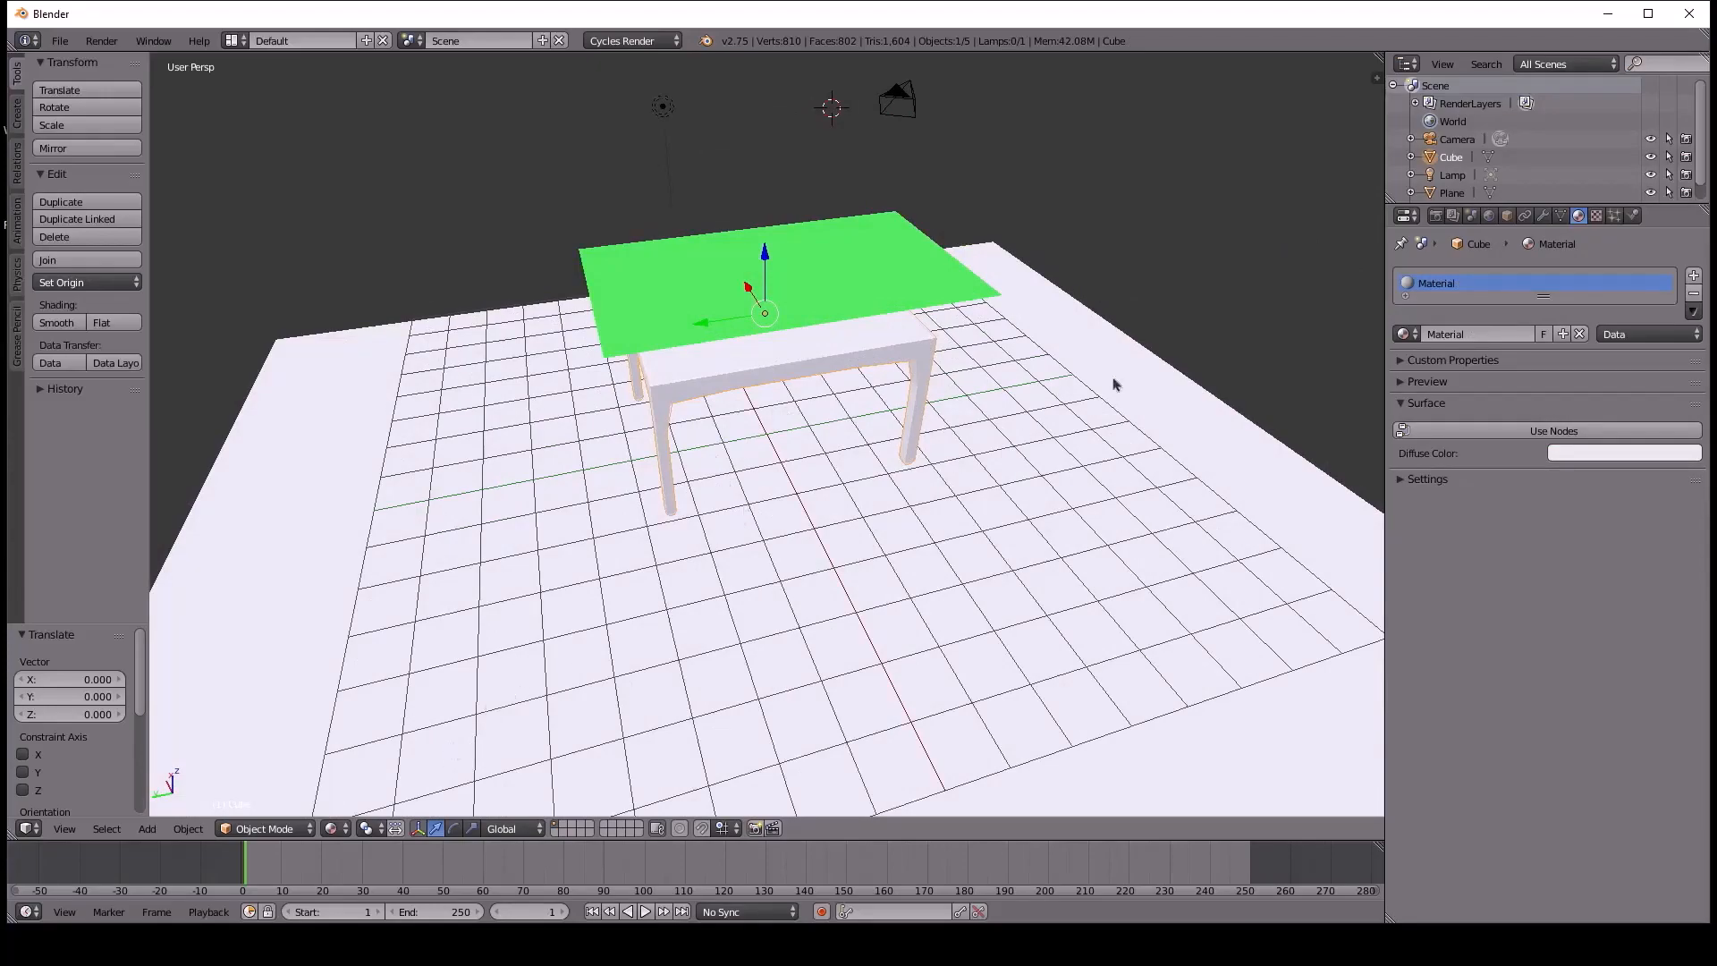
pyautogui.moveTo(916, 395); pyautogui.dragTo(834, 370, button='right')
pyautogui.press('Escape')
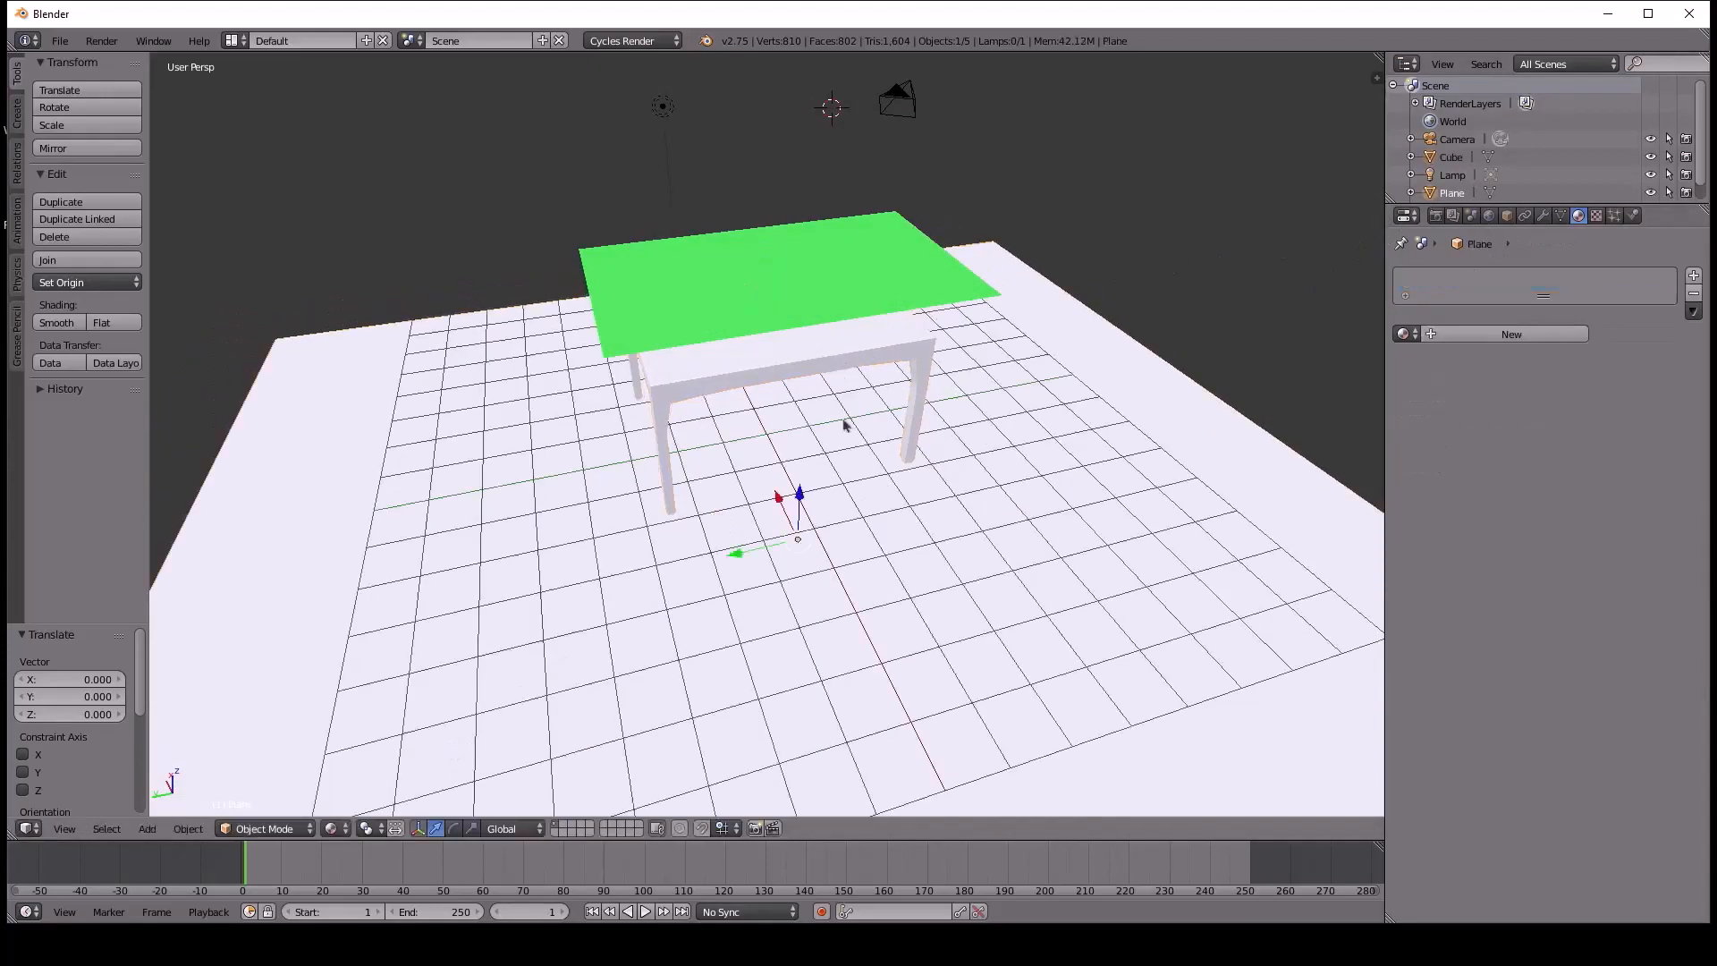
pyautogui.rightClick(819, 356)
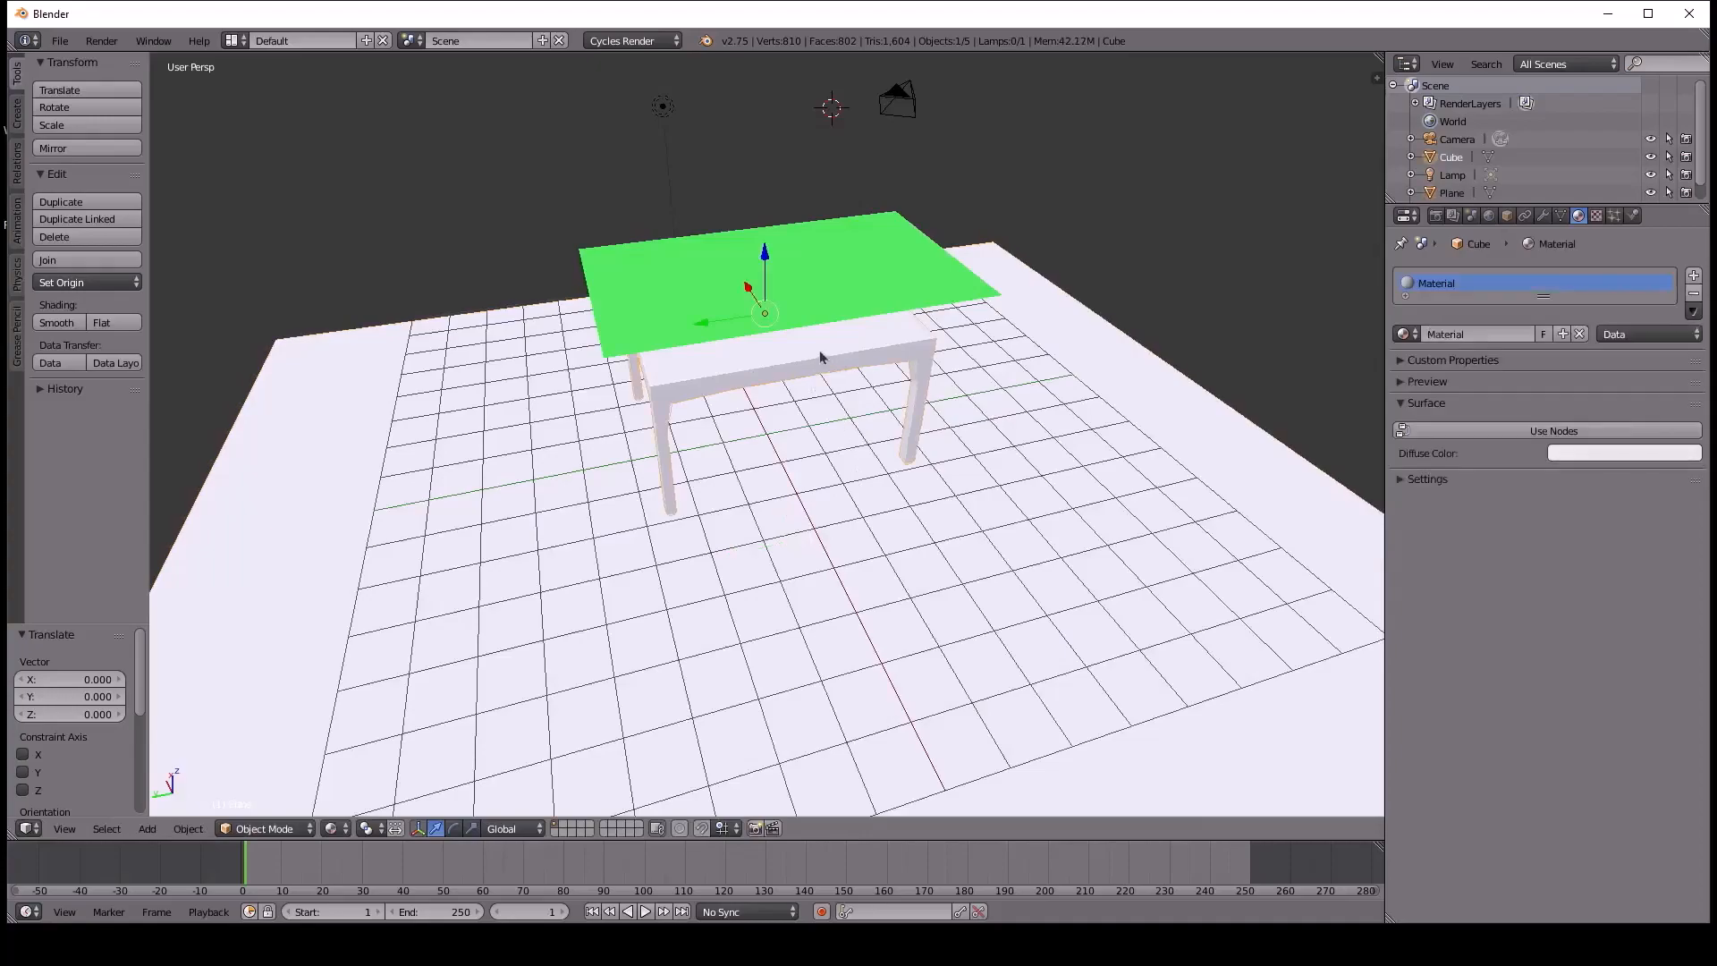
pyautogui.press('Tab')
pyautogui.press('Tab')
pyautogui.press('Tab')
pyautogui.press('Tab')
pyautogui.press('Tab')
pyautogui.press('Tab')
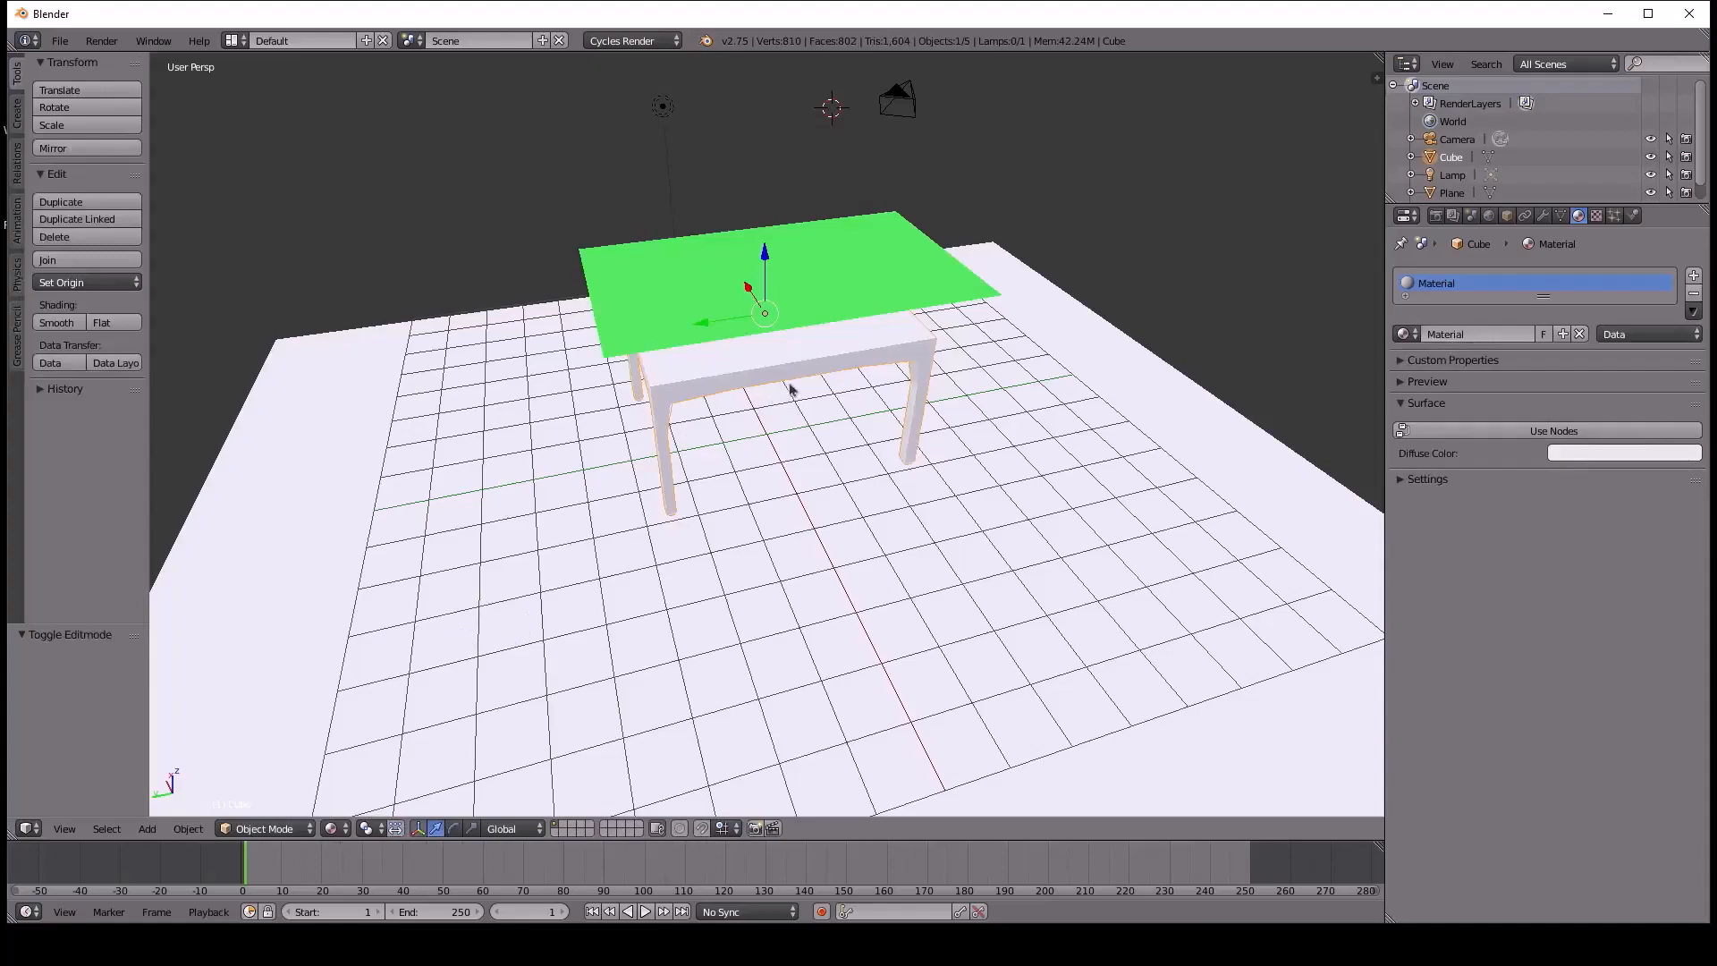
pyautogui.rightClick(833, 347)
pyautogui.press('Tab')
pyautogui.press('Tab')
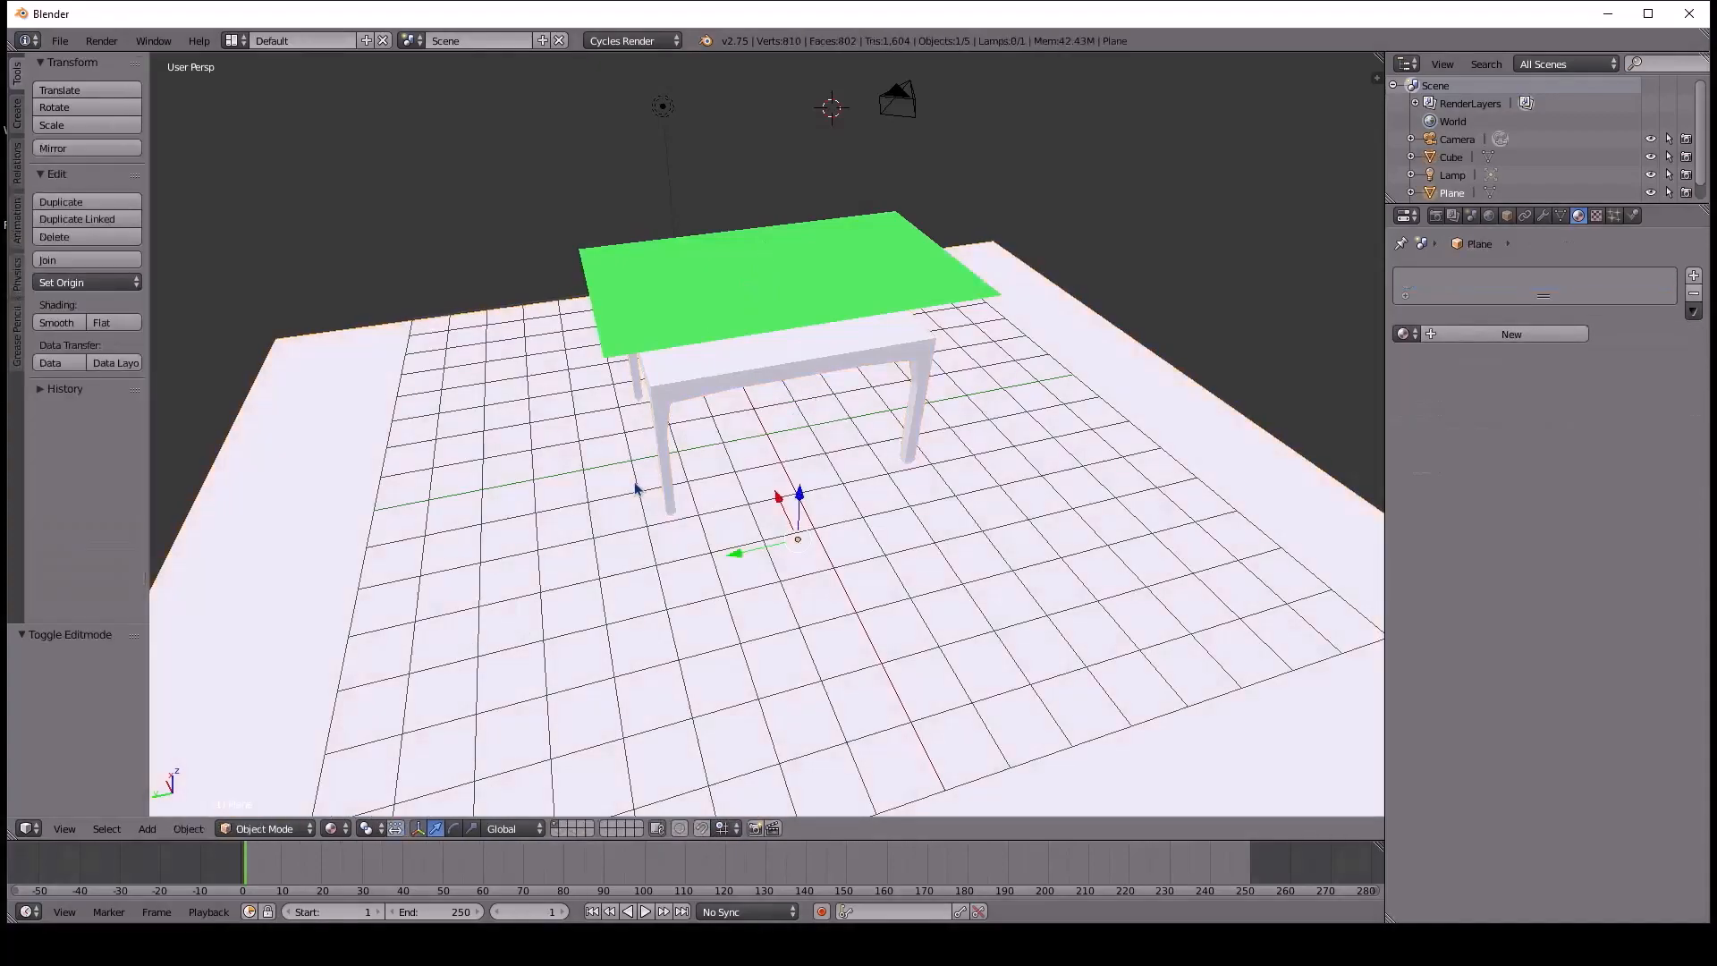
# Select the table, give it a new separate material and enable nodes for that material.
pyautogui.rightClick(828, 365)
pyautogui.moveTo(829, 365); pyautogui.dragTo(984, 398, button='middle')
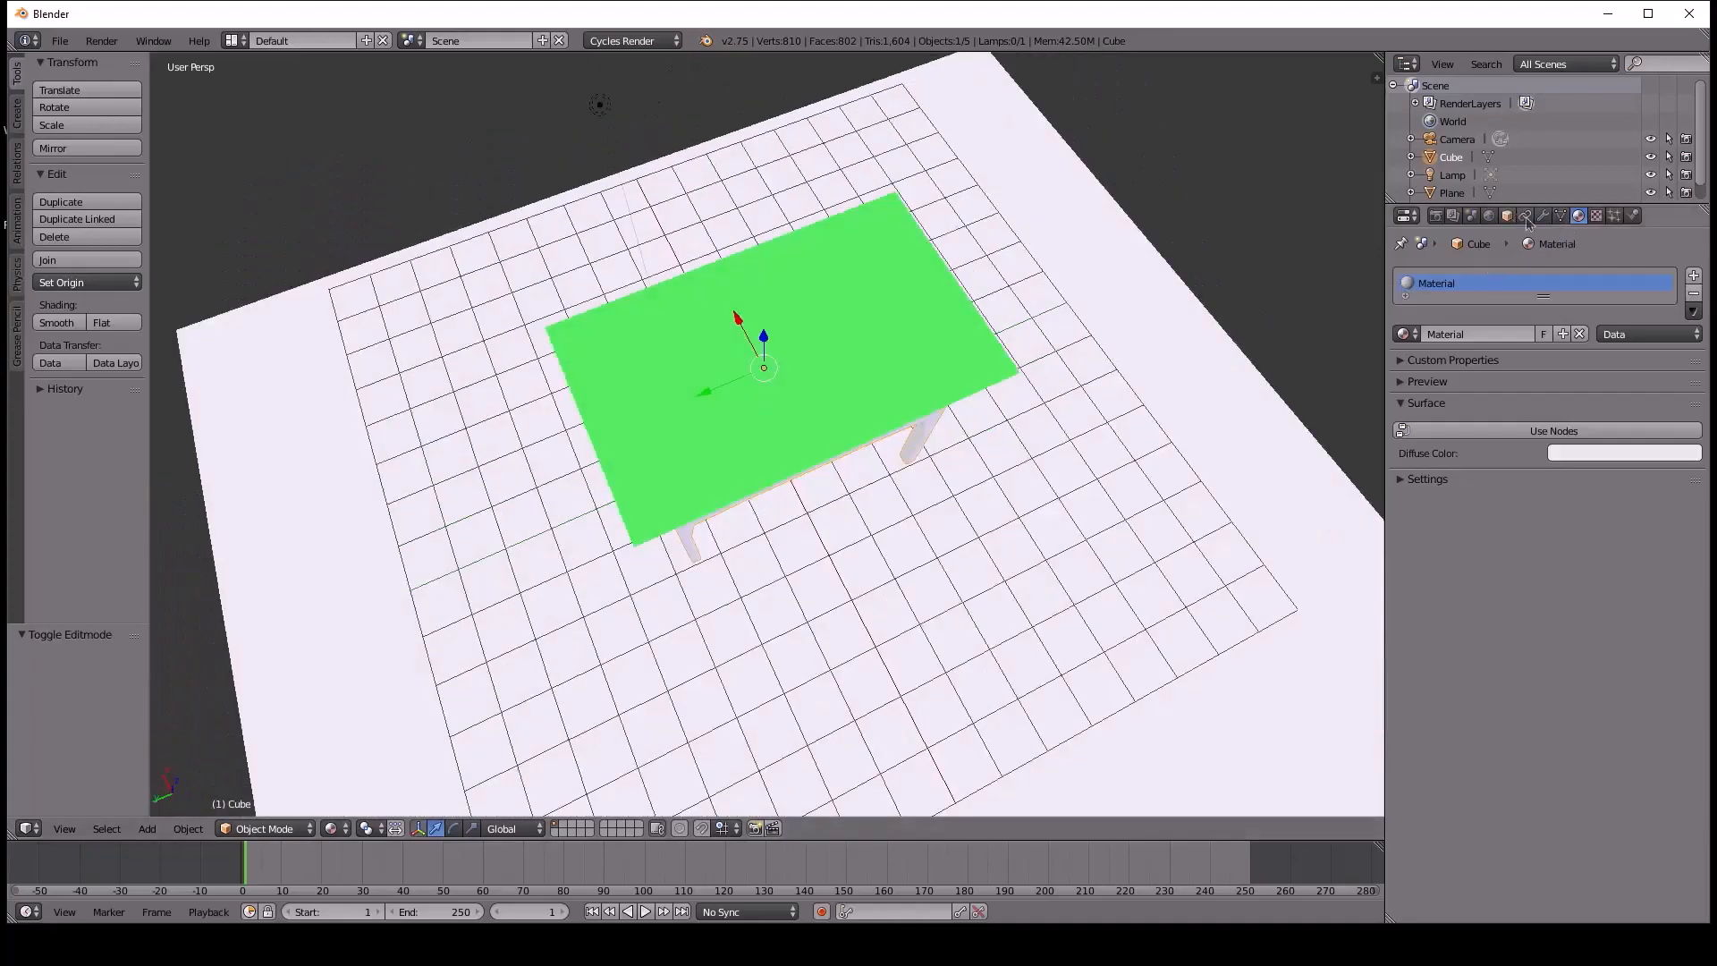
pyautogui.click(1562, 336)
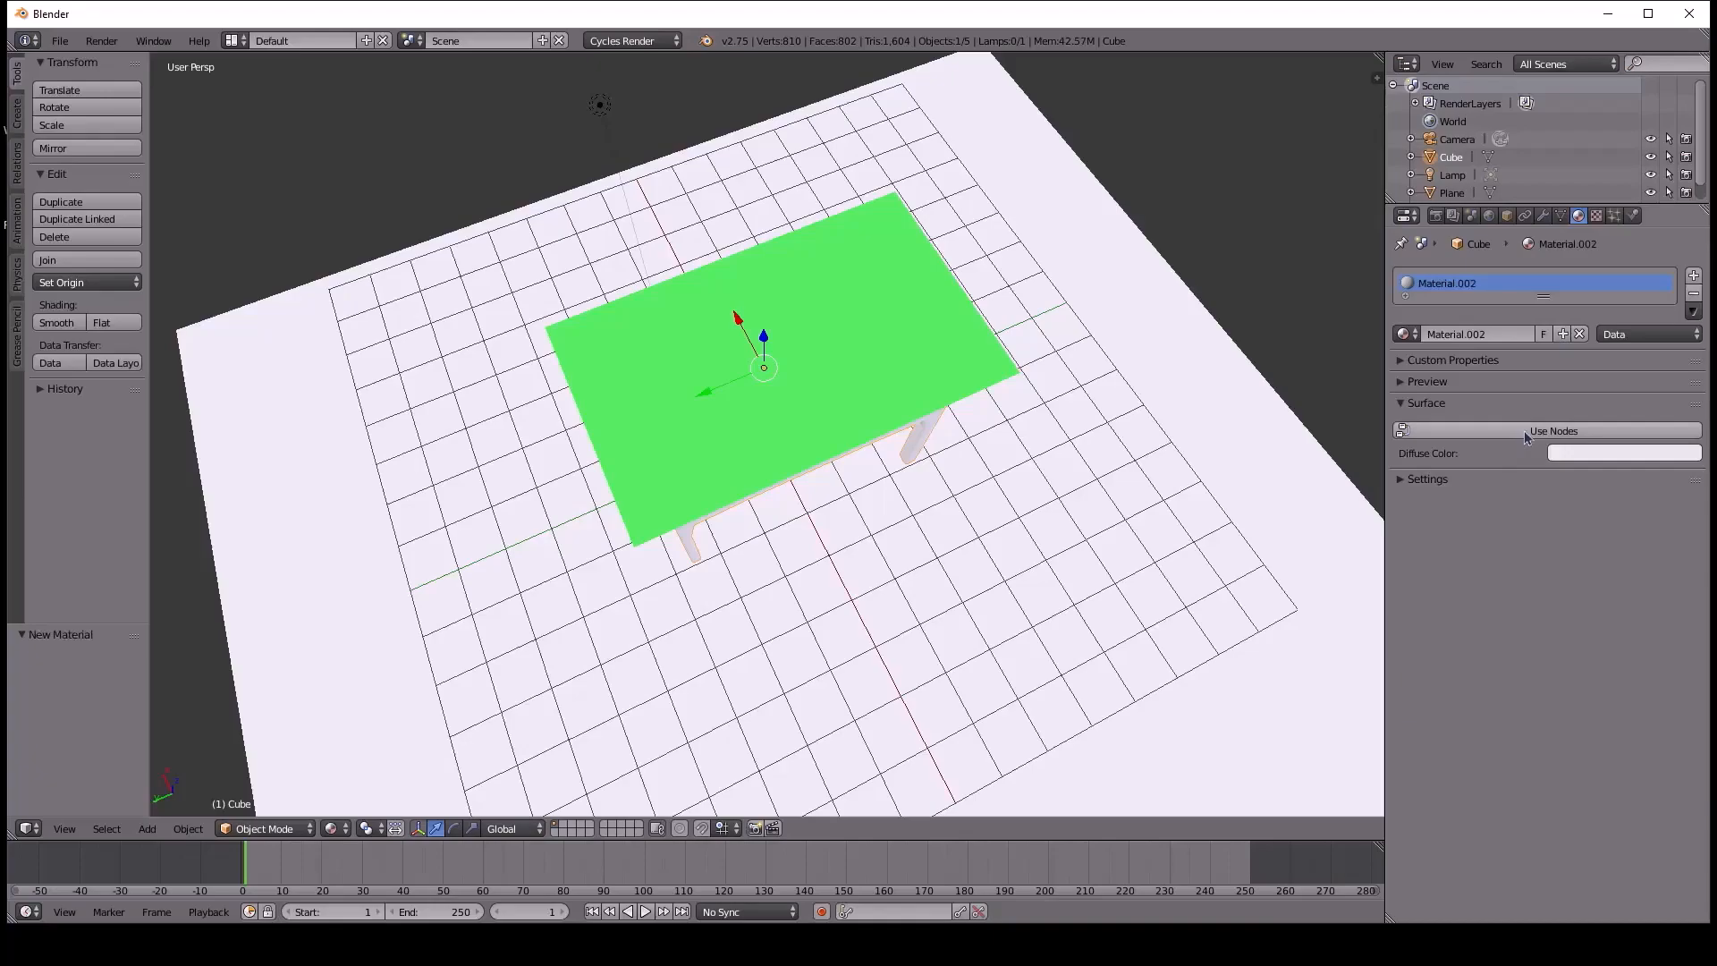
pyautogui.click(1510, 431)
# Set the table material's Diffuse BSDF color to brown with R 0.367, G 0.167 and B 0.066.
pyautogui.click(1547, 463)
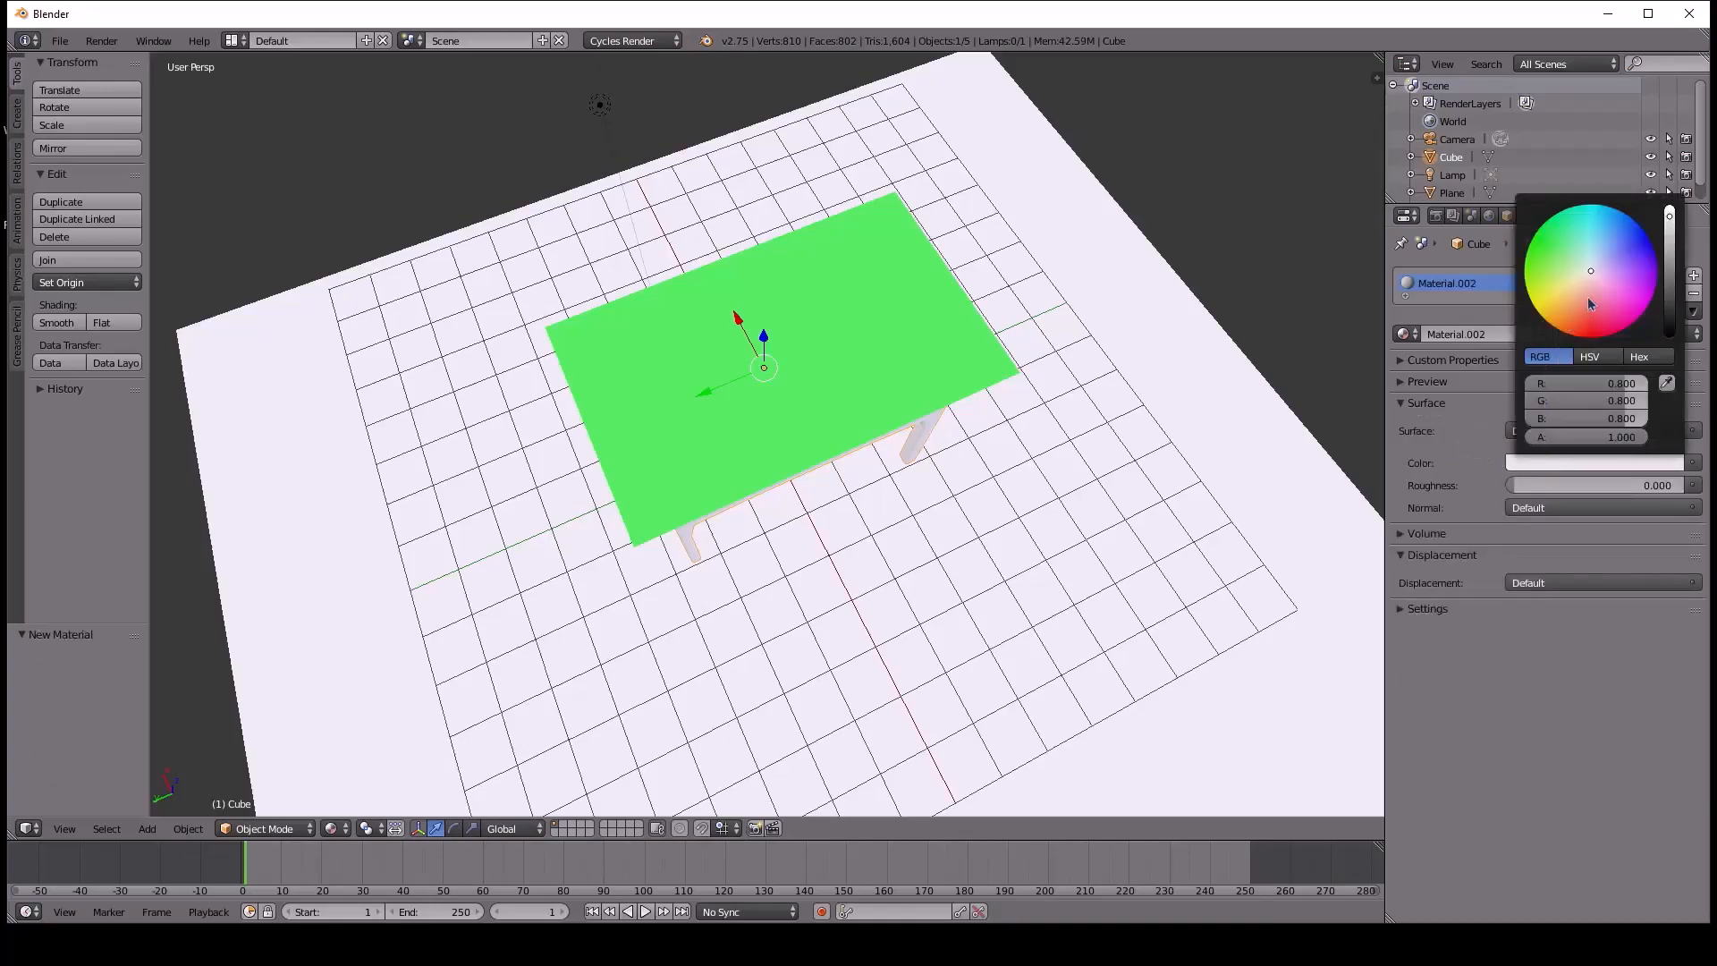
pyautogui.click(1554, 299)
pyautogui.moveTo(1058, 464); pyautogui.dragTo(1037, 357, button='middle')
pyautogui.click(1636, 463)
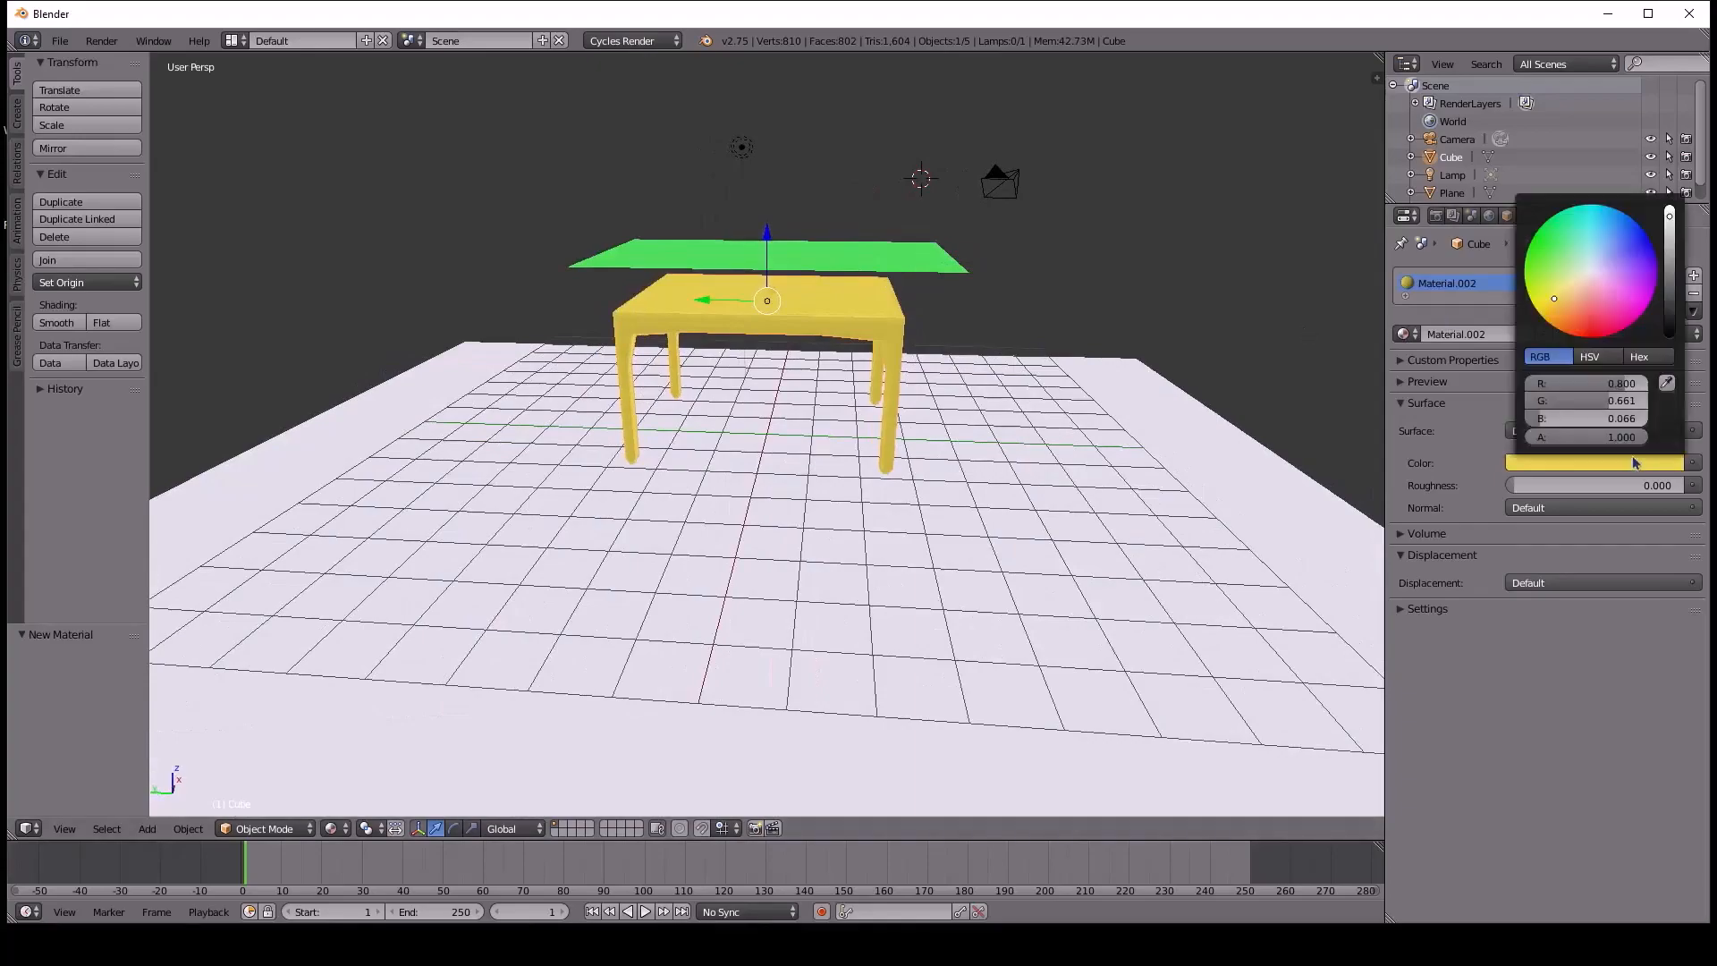
pyautogui.click(1578, 314)
pyautogui.click(1574, 304)
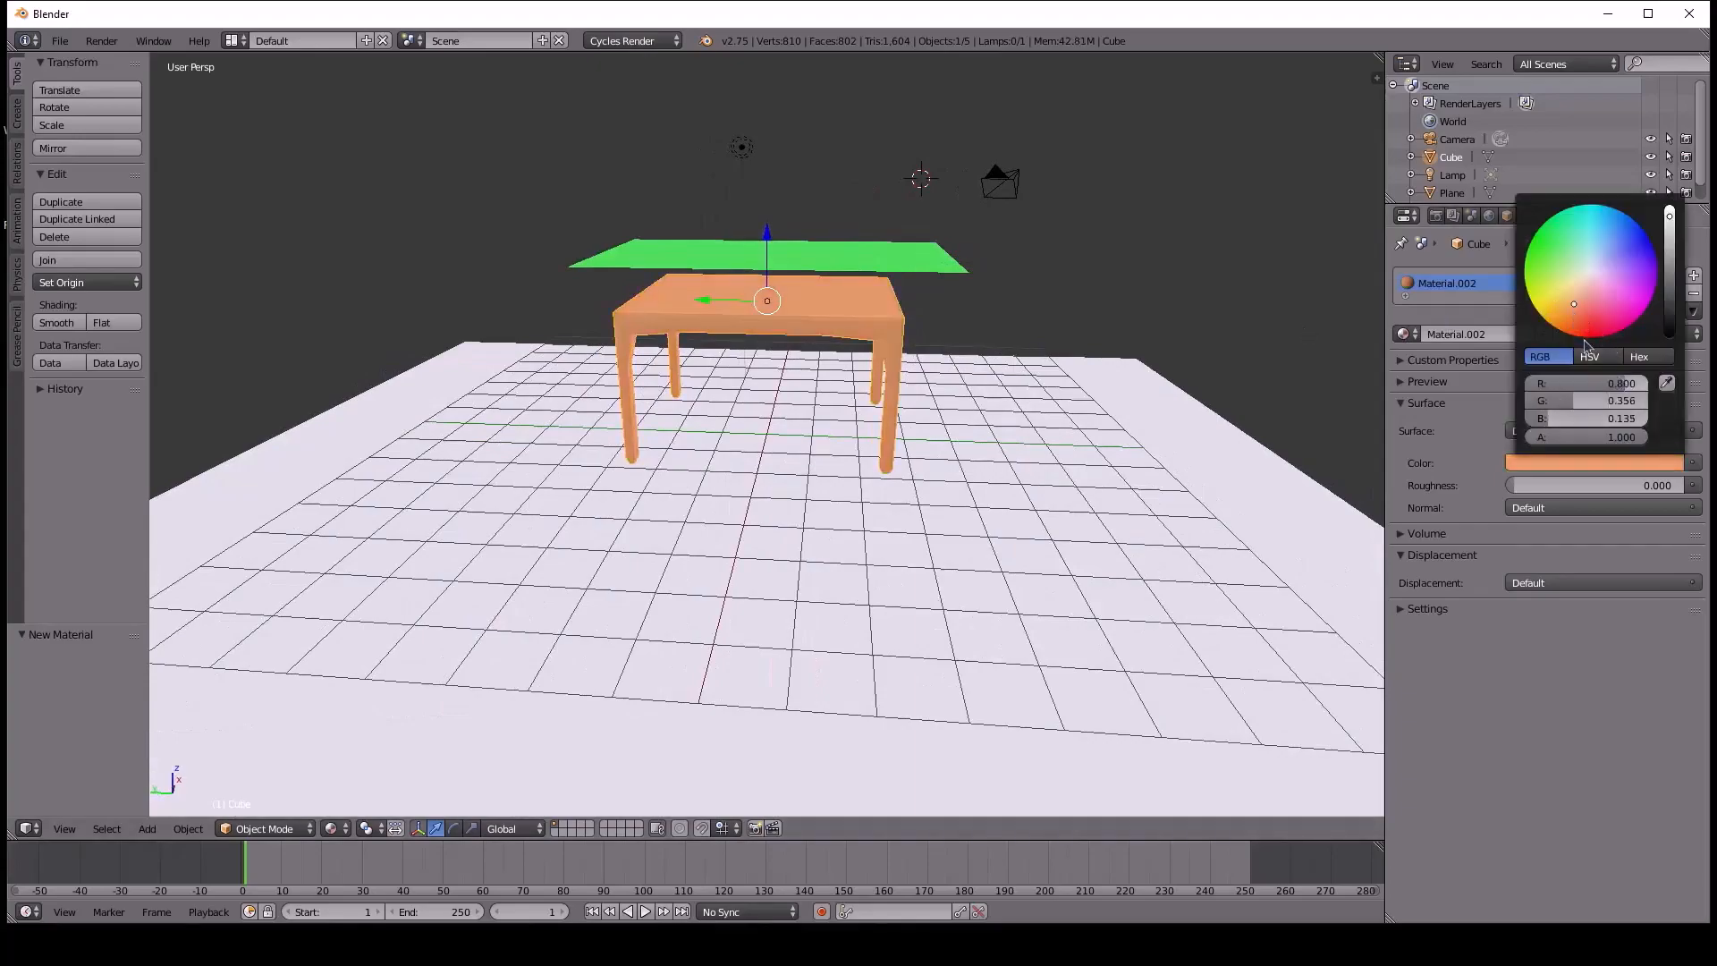
pyautogui.click(1578, 465)
pyautogui.moveTo(1670, 283)
pyautogui.mouseDown()
pyautogui.moveTo(1670, 322)
pyautogui.moveTo(1670, 253)
pyautogui.mouseUp()
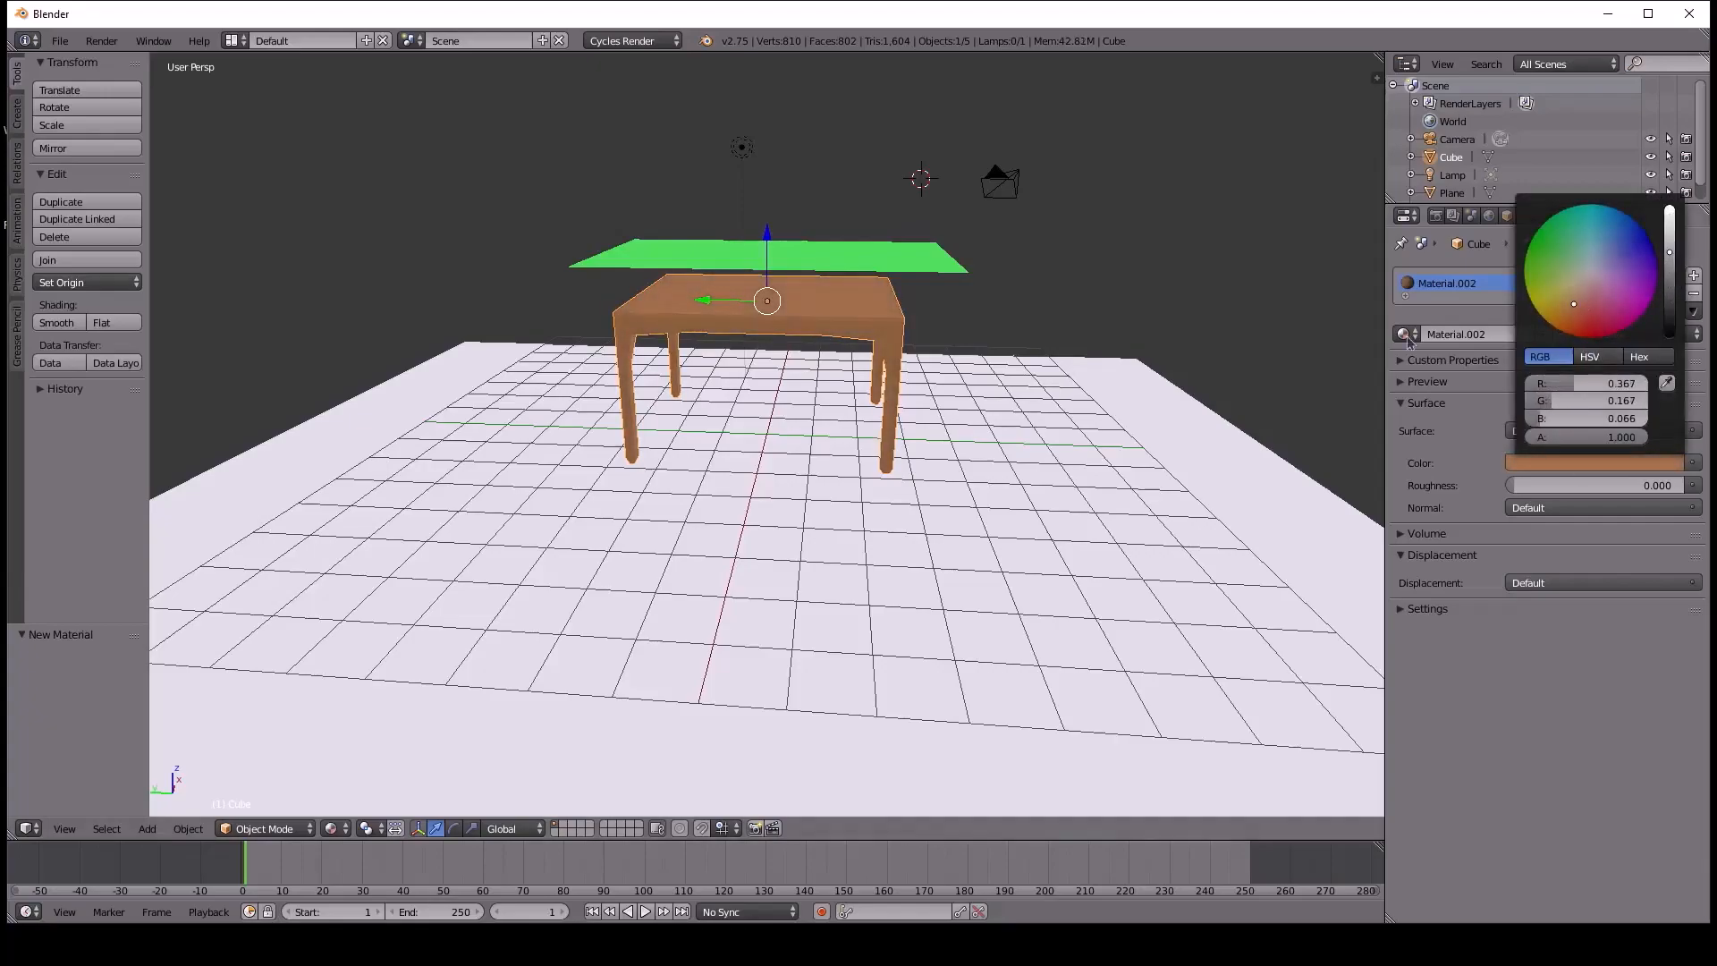
# Create a new material for the floor plane and darken its Diffuse BSDF color to near black.
pyautogui.moveTo(921, 391); pyautogui.dragTo(1043, 414, button='middle')
pyautogui.moveTo(918, 457); pyautogui.dragTo(993, 501, button='middle')
pyautogui.rightClick(909, 475)
pyautogui.moveTo(984, 450); pyautogui.dragTo(975, 478, button='middle')
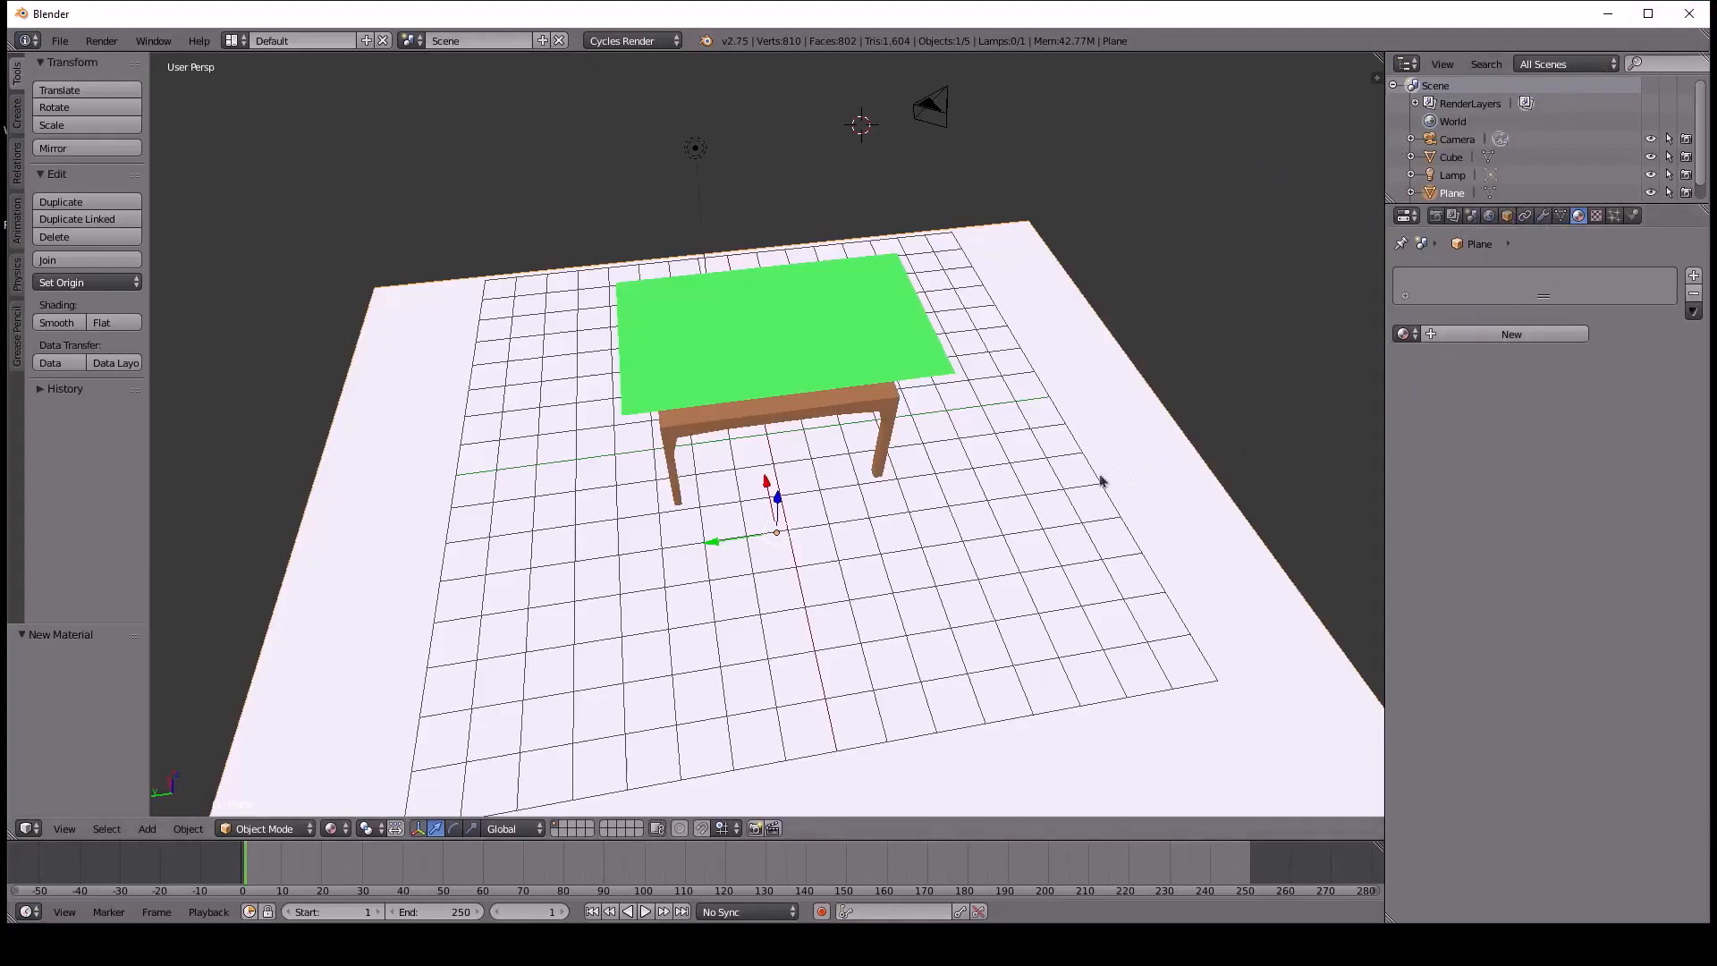
pyautogui.click(1596, 216)
pyautogui.click(1579, 215)
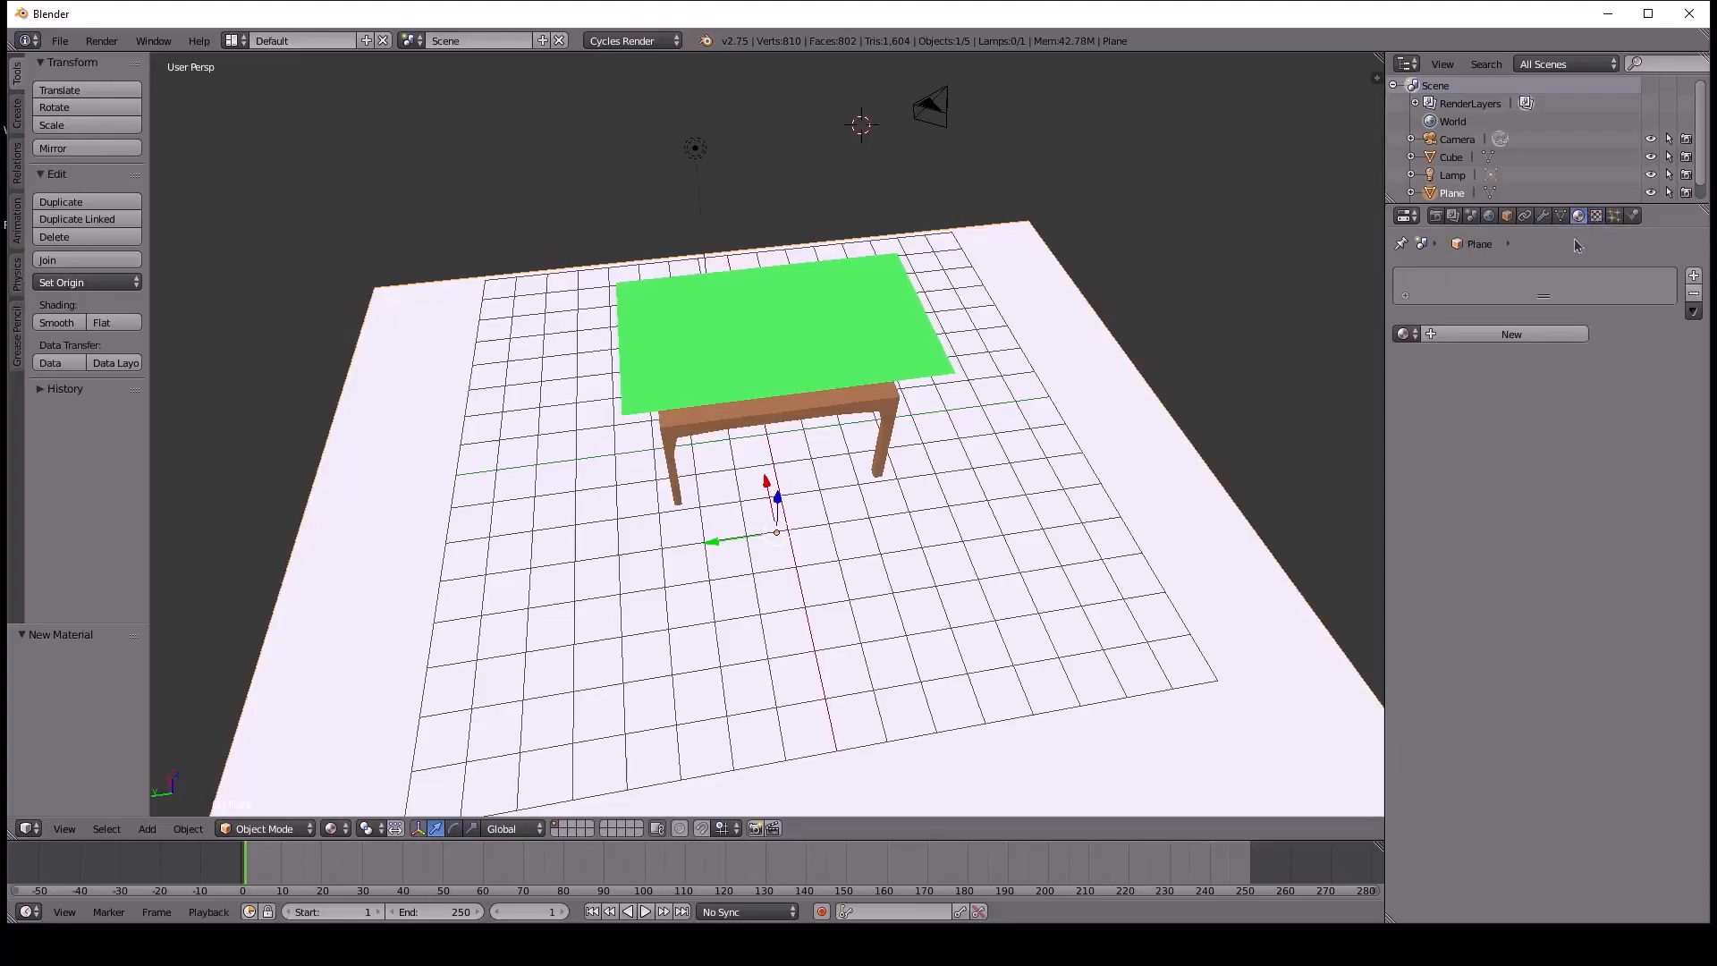
pyautogui.click(1524, 340)
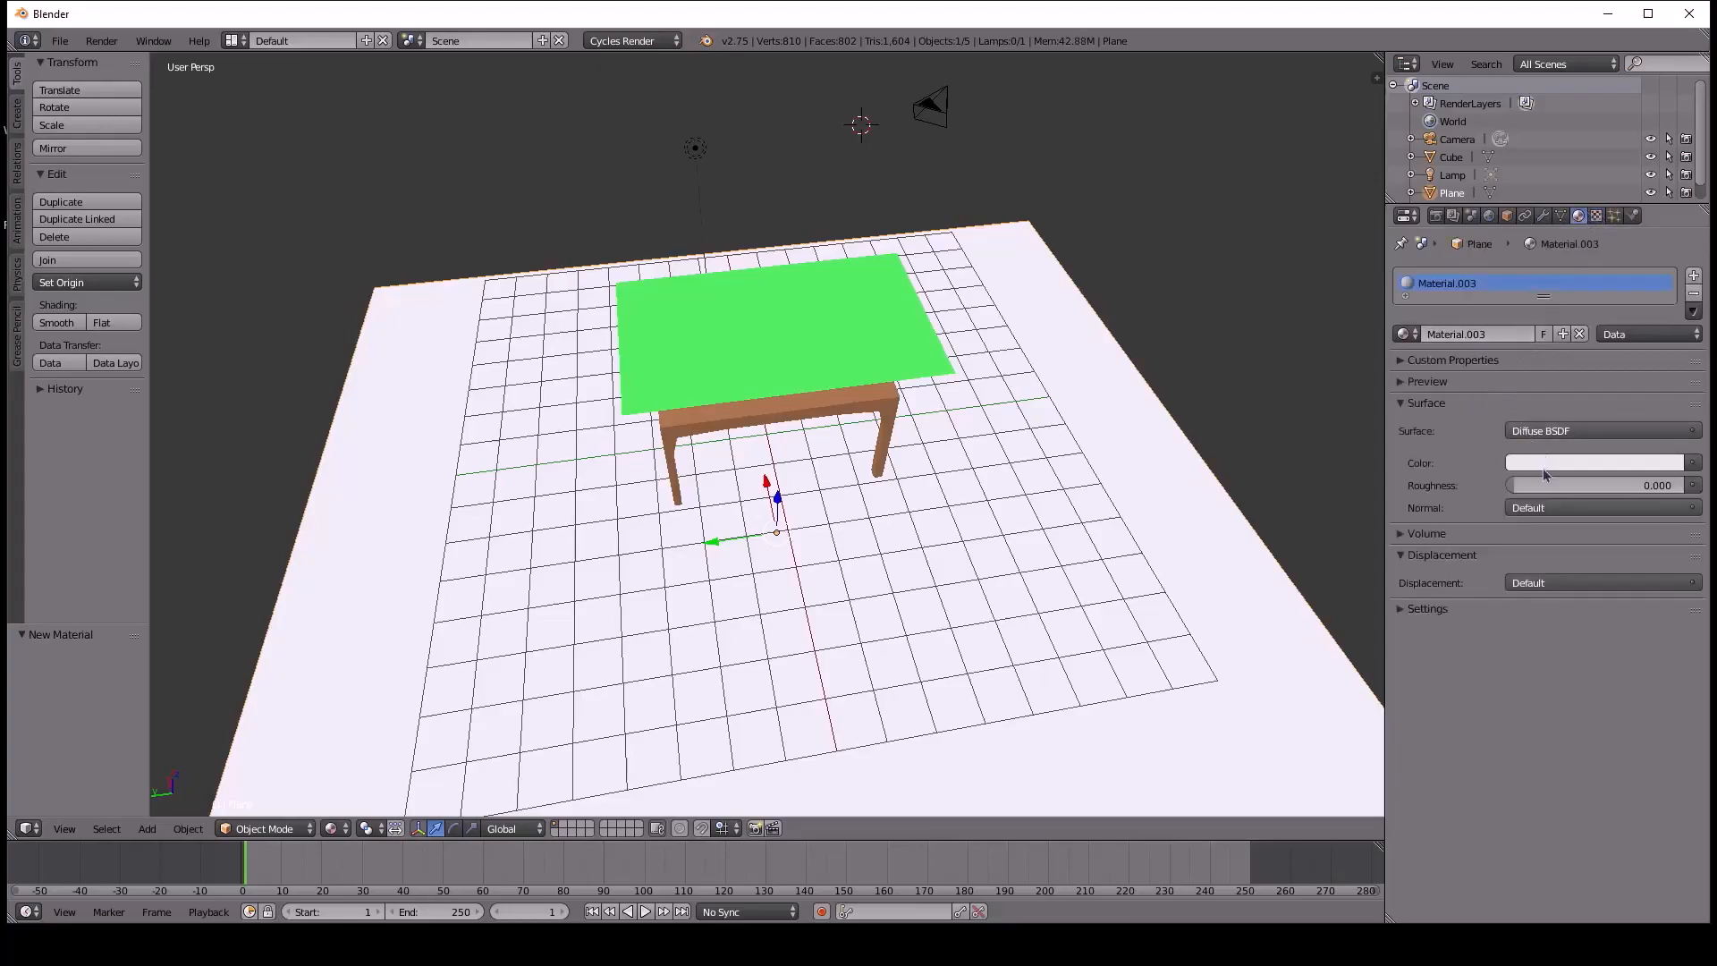
pyautogui.click(1543, 462)
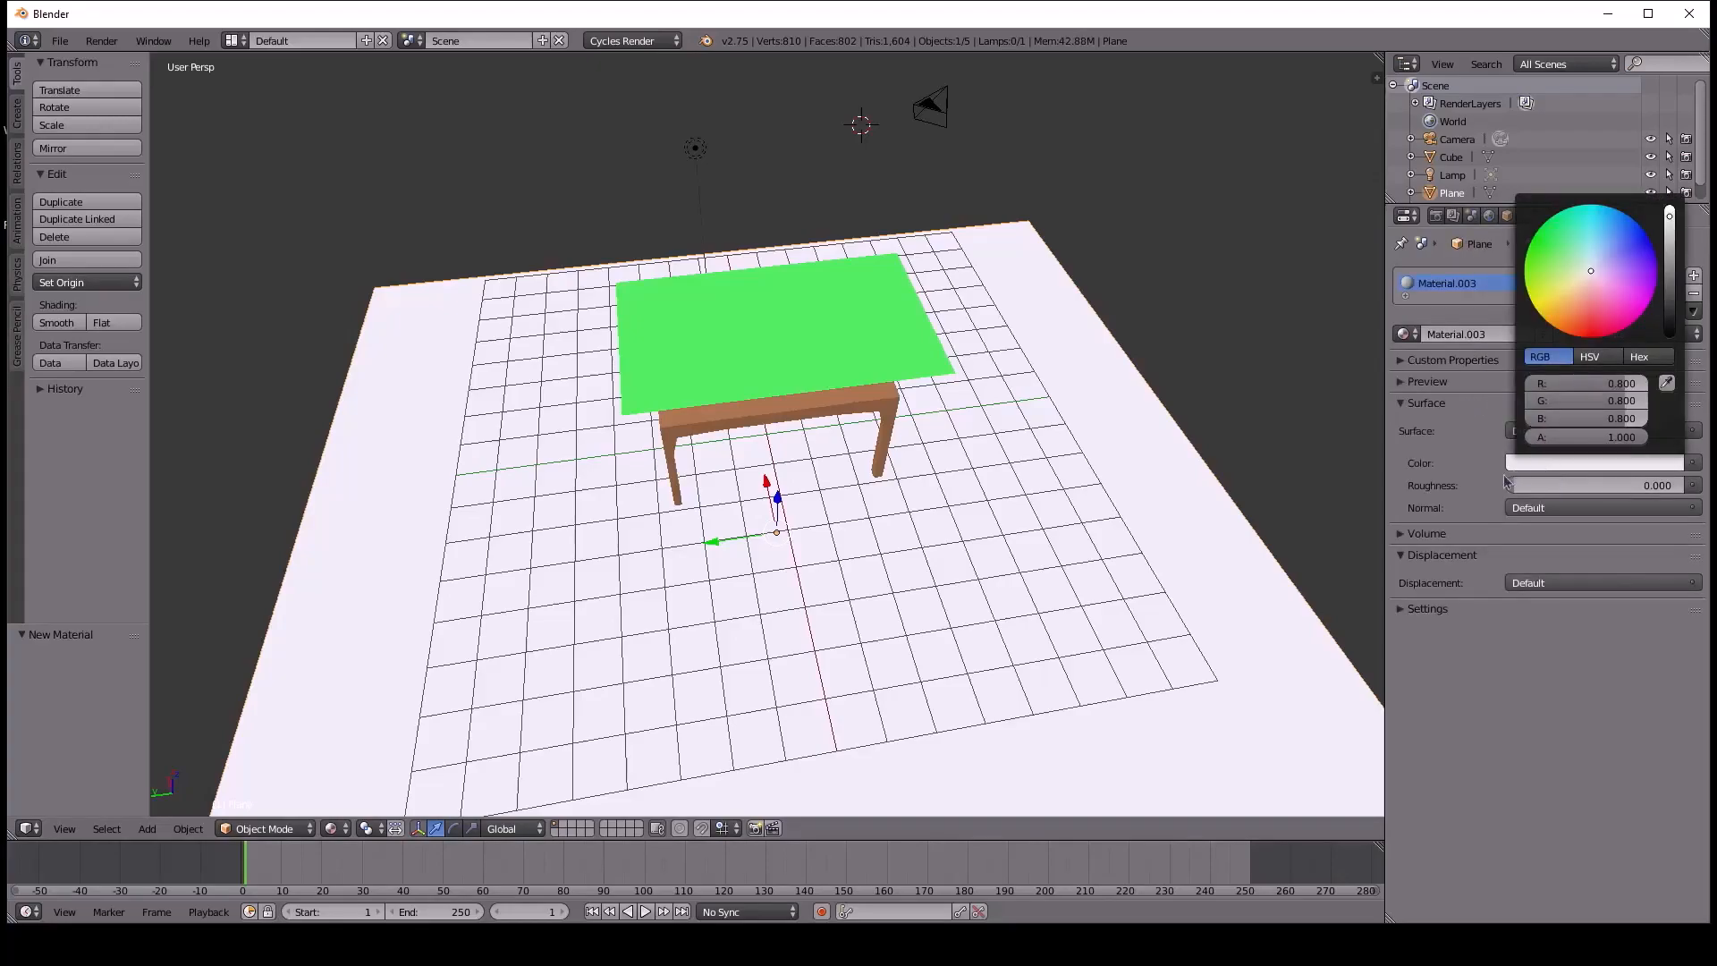
pyautogui.click(1669, 319)
pyautogui.moveTo(1669, 320); pyautogui.dragTo(1669, 326)
pyautogui.click(1020, 430)
pyautogui.moveTo(1079, 478); pyautogui.dragTo(1017, 547, button='middle')
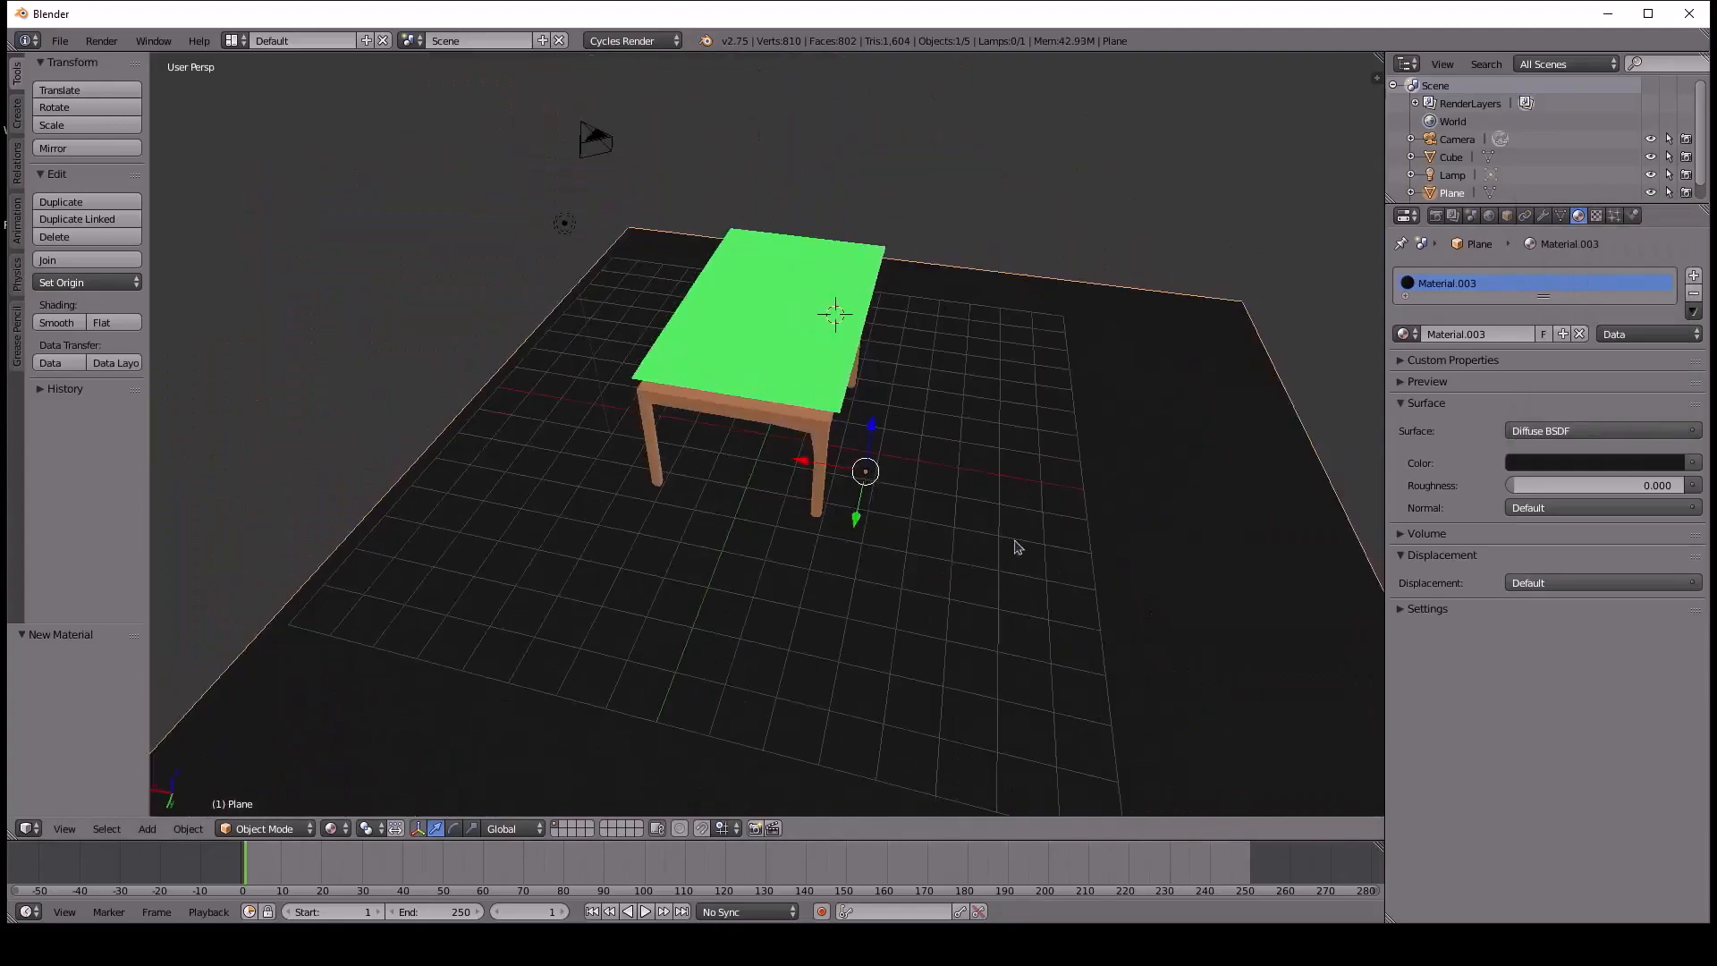
# Preview the table and floor with Rendered viewport shading from different angles.
pyautogui.click(573, 548)
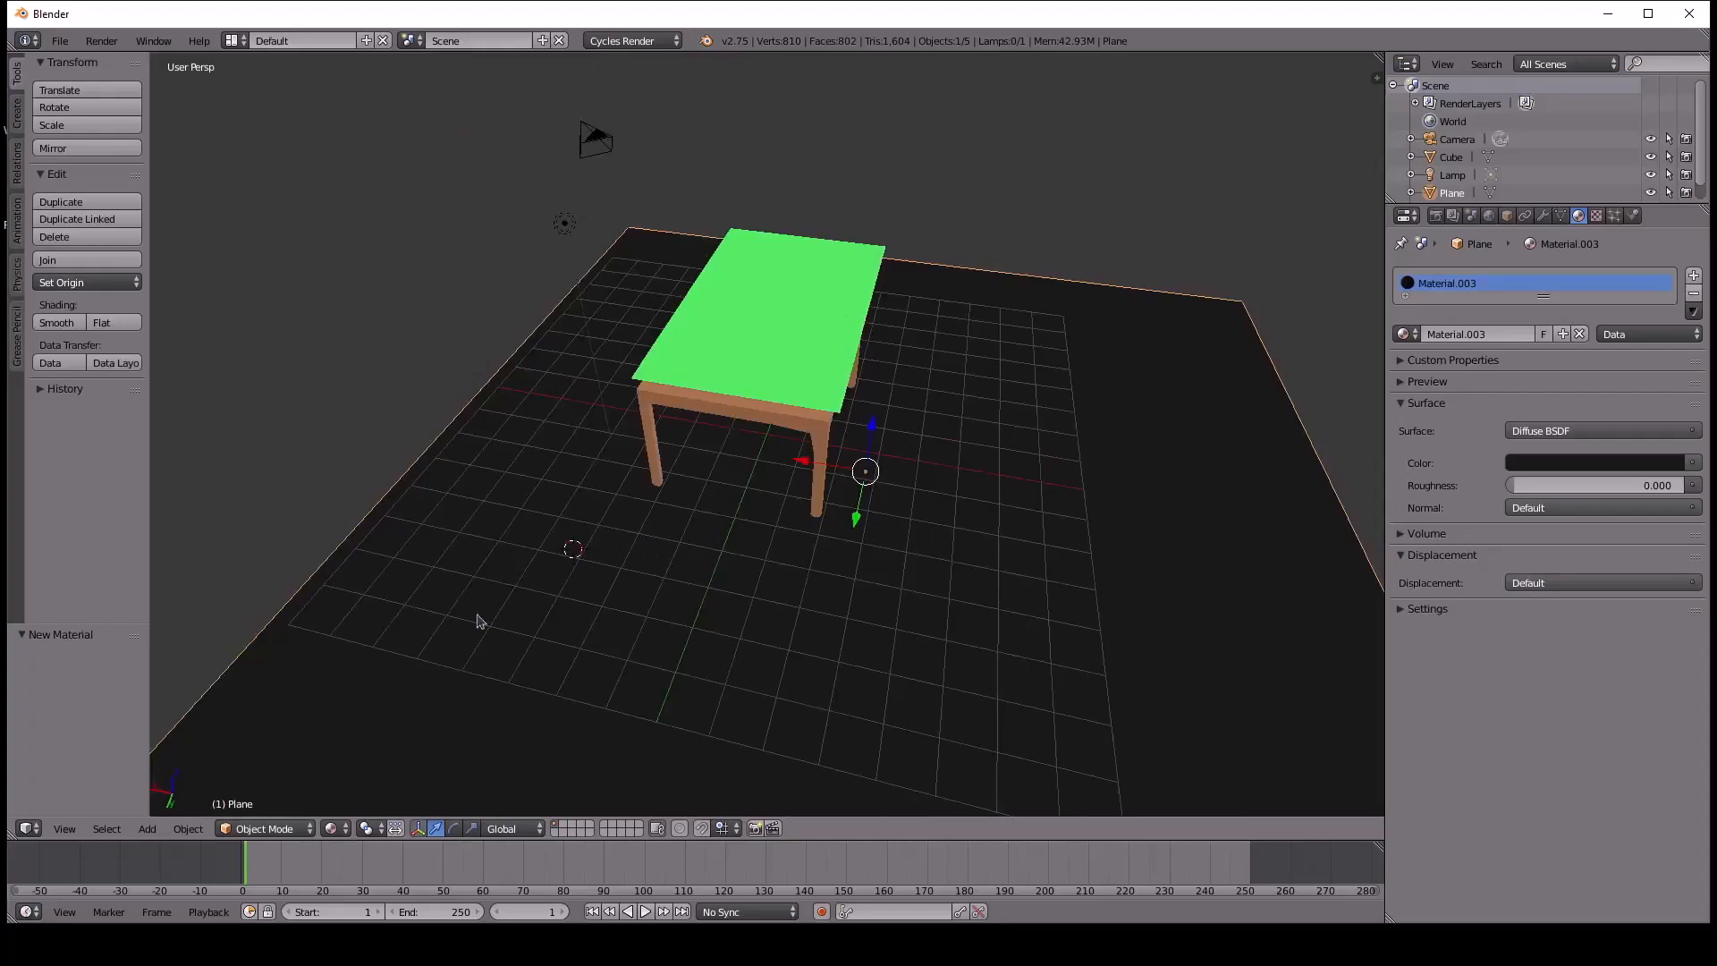
pyautogui.click(344, 833)
pyautogui.click(391, 709)
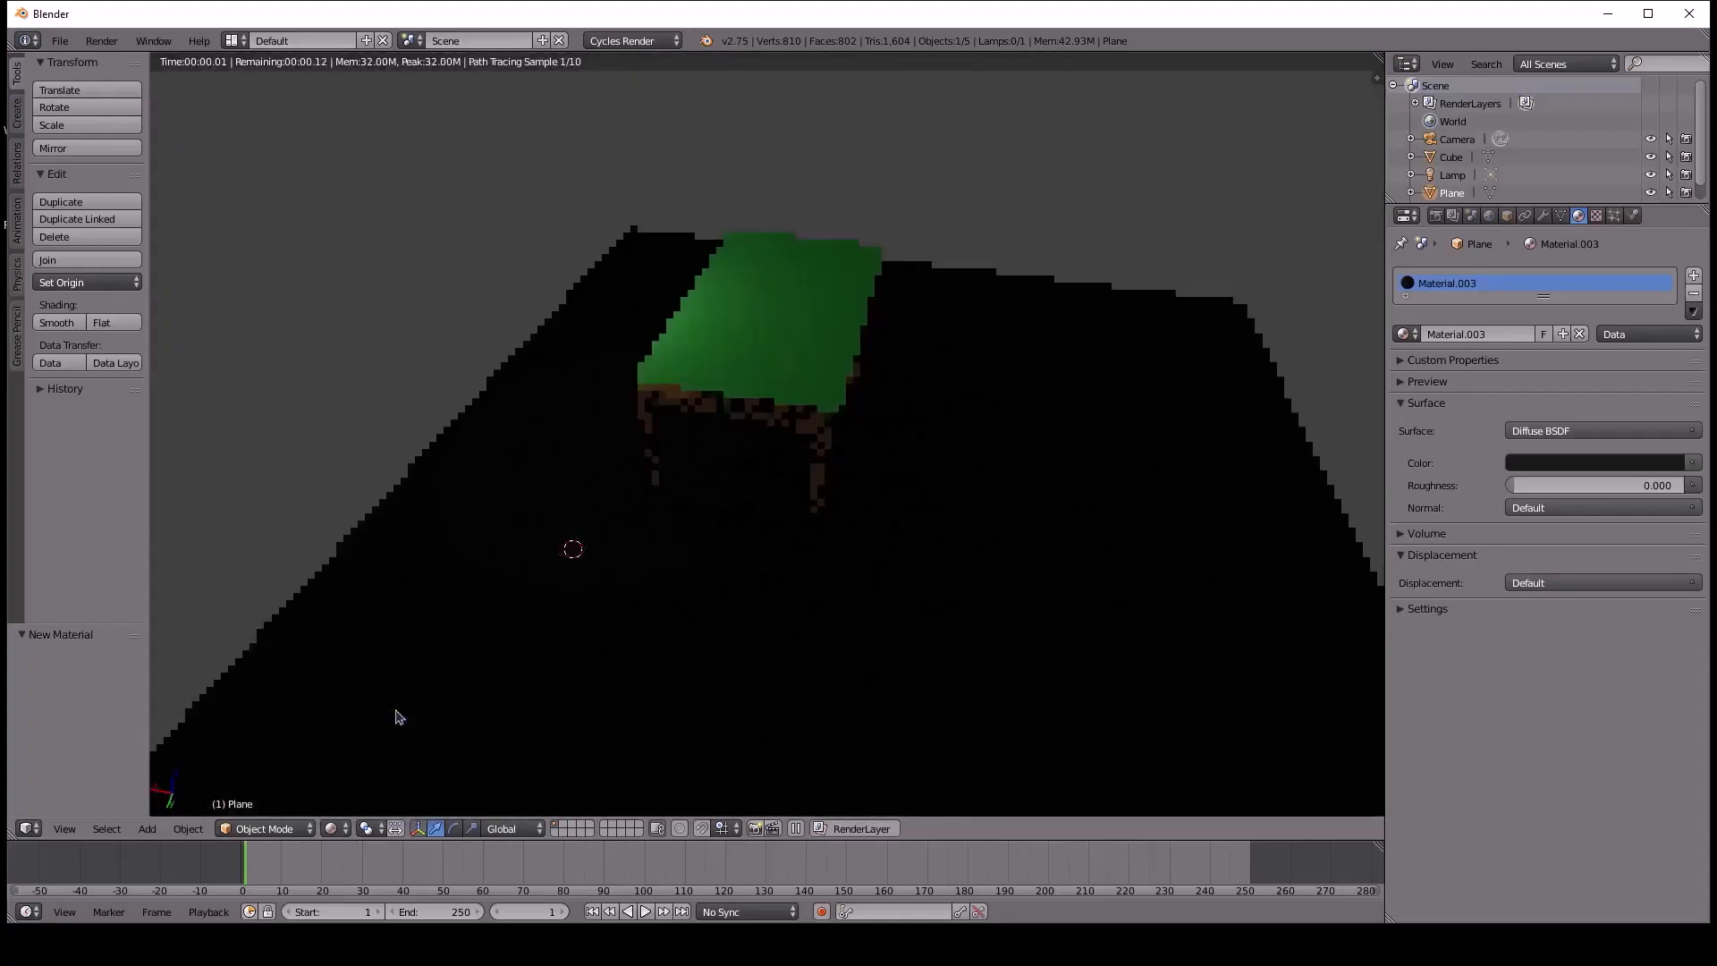
pyautogui.moveTo(641, 562); pyautogui.dragTo(782, 555, button='middle')
pyautogui.moveTo(632, 698); pyautogui.dragTo(629, 567, button='middle')
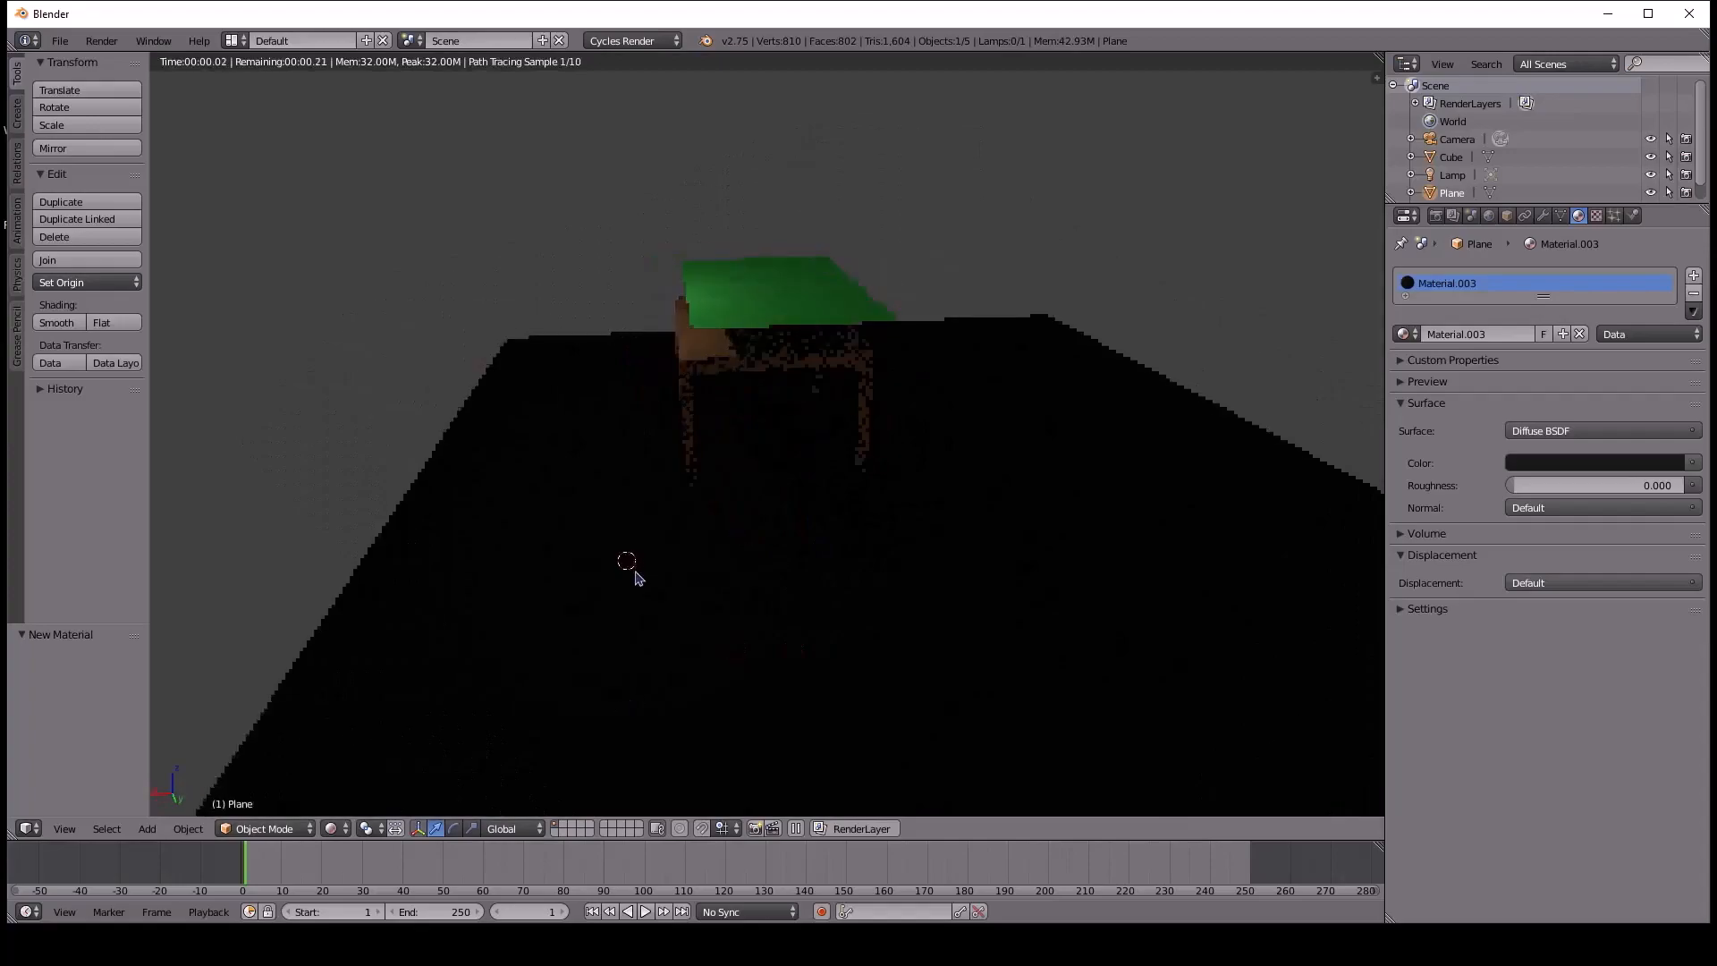
# Set the viewport shading to Solid and view the scene from above.
pyautogui.click(330, 832)
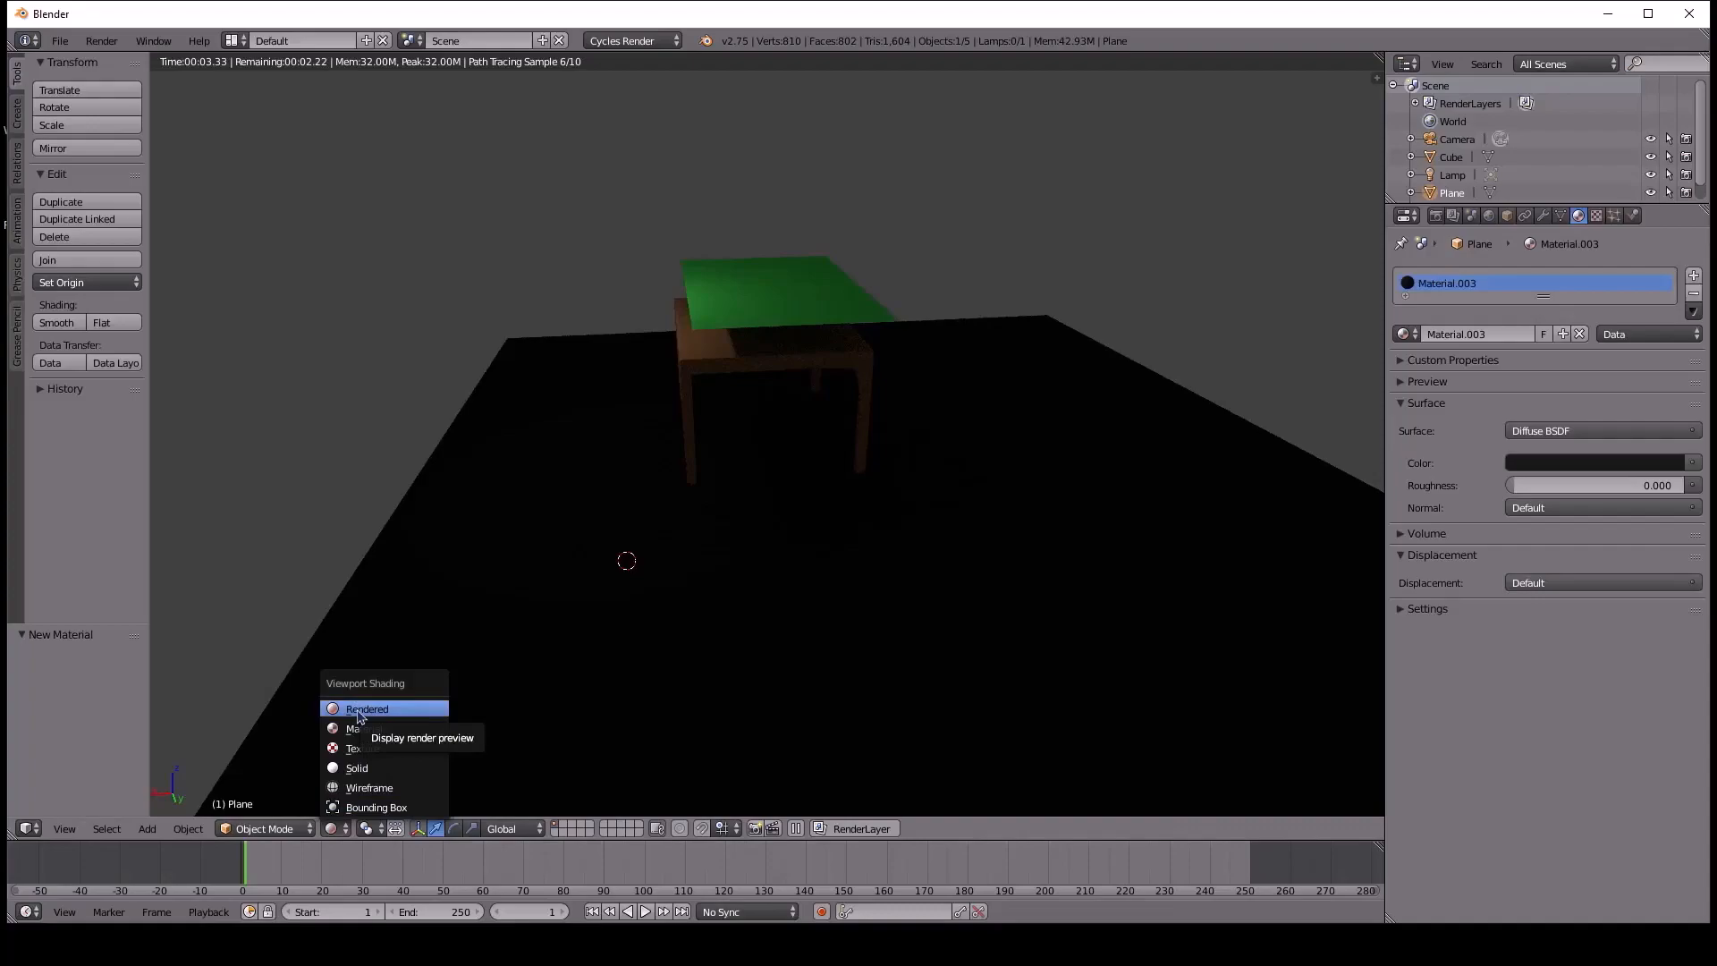
pyautogui.click(358, 768)
pyautogui.moveTo(632, 719); pyautogui.dragTo(729, 694, button='middle')
# Widen the plane above the table along the global X axis and move it about 0.546 along X.
pyautogui.rightClick(754, 438)
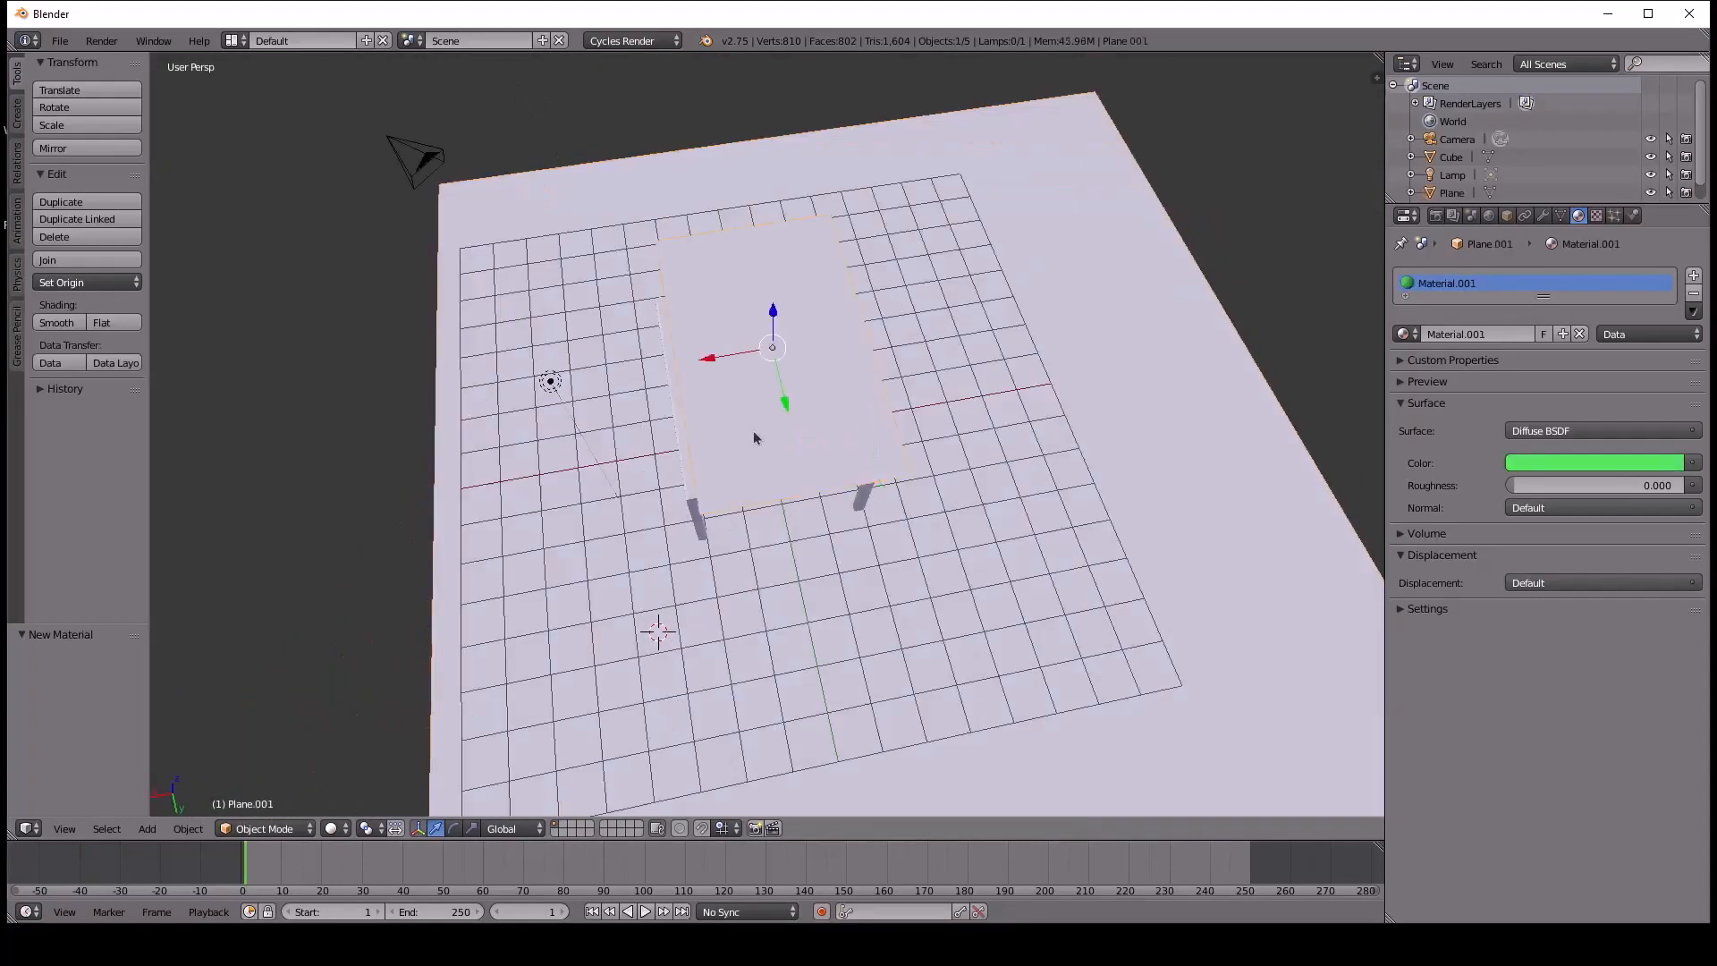
pyautogui.press('s')
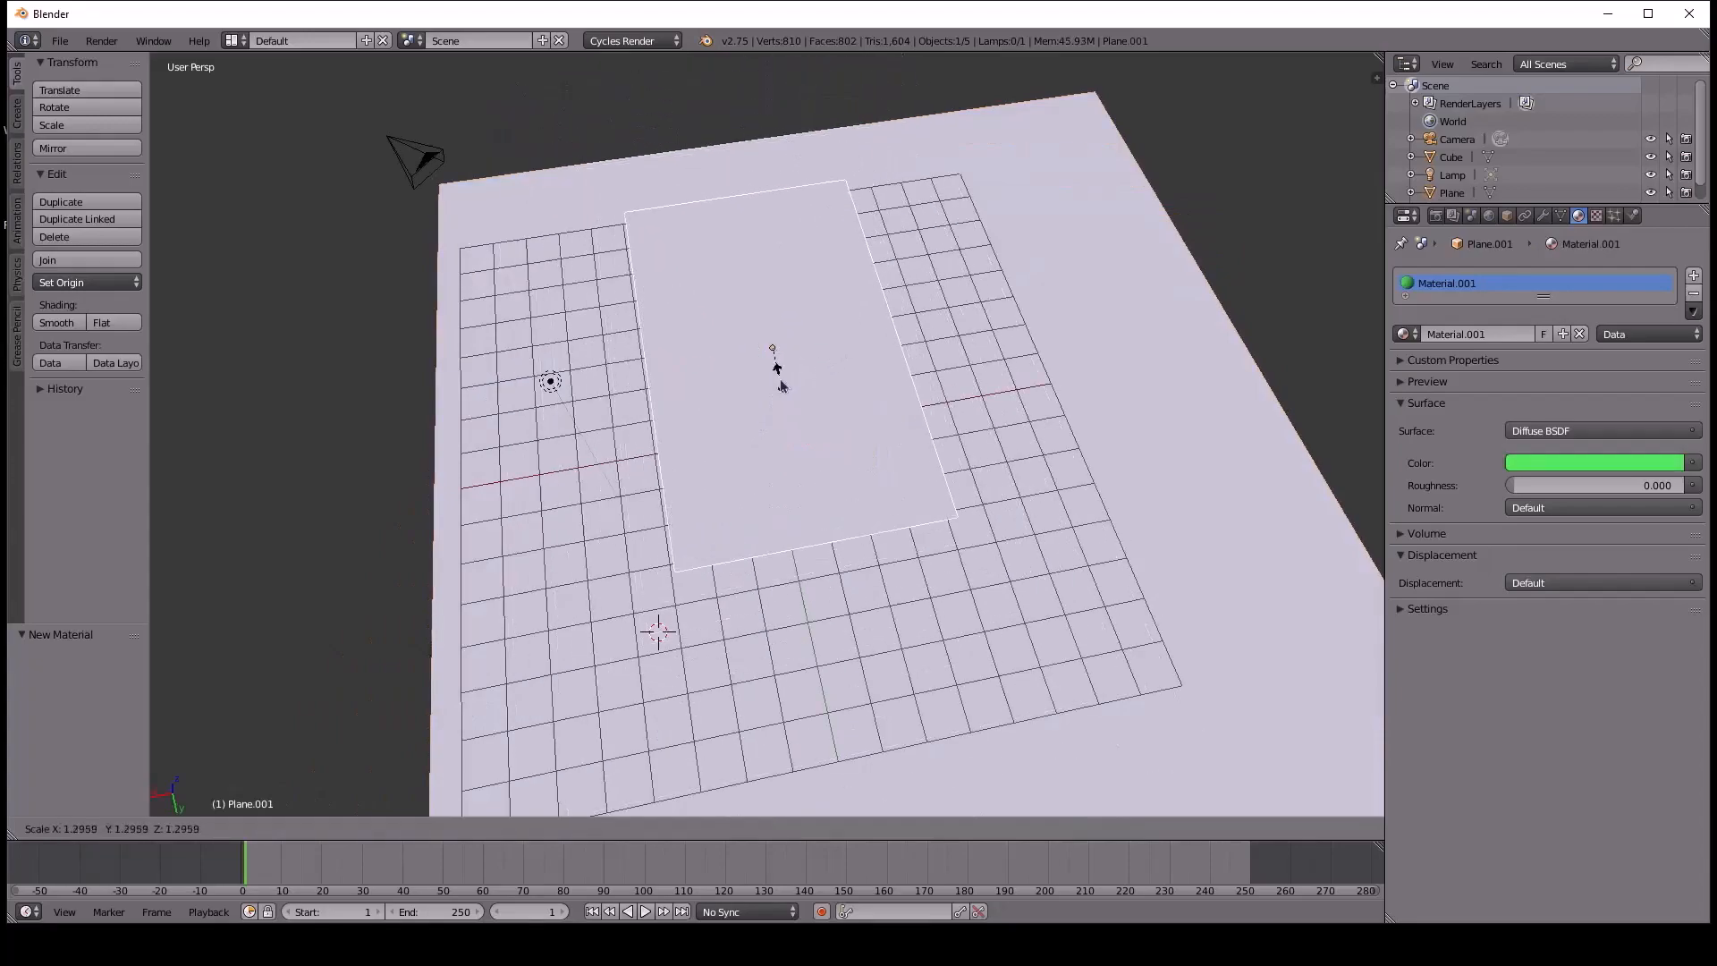
pyautogui.rightClick(778, 388)
pyautogui.press('s')
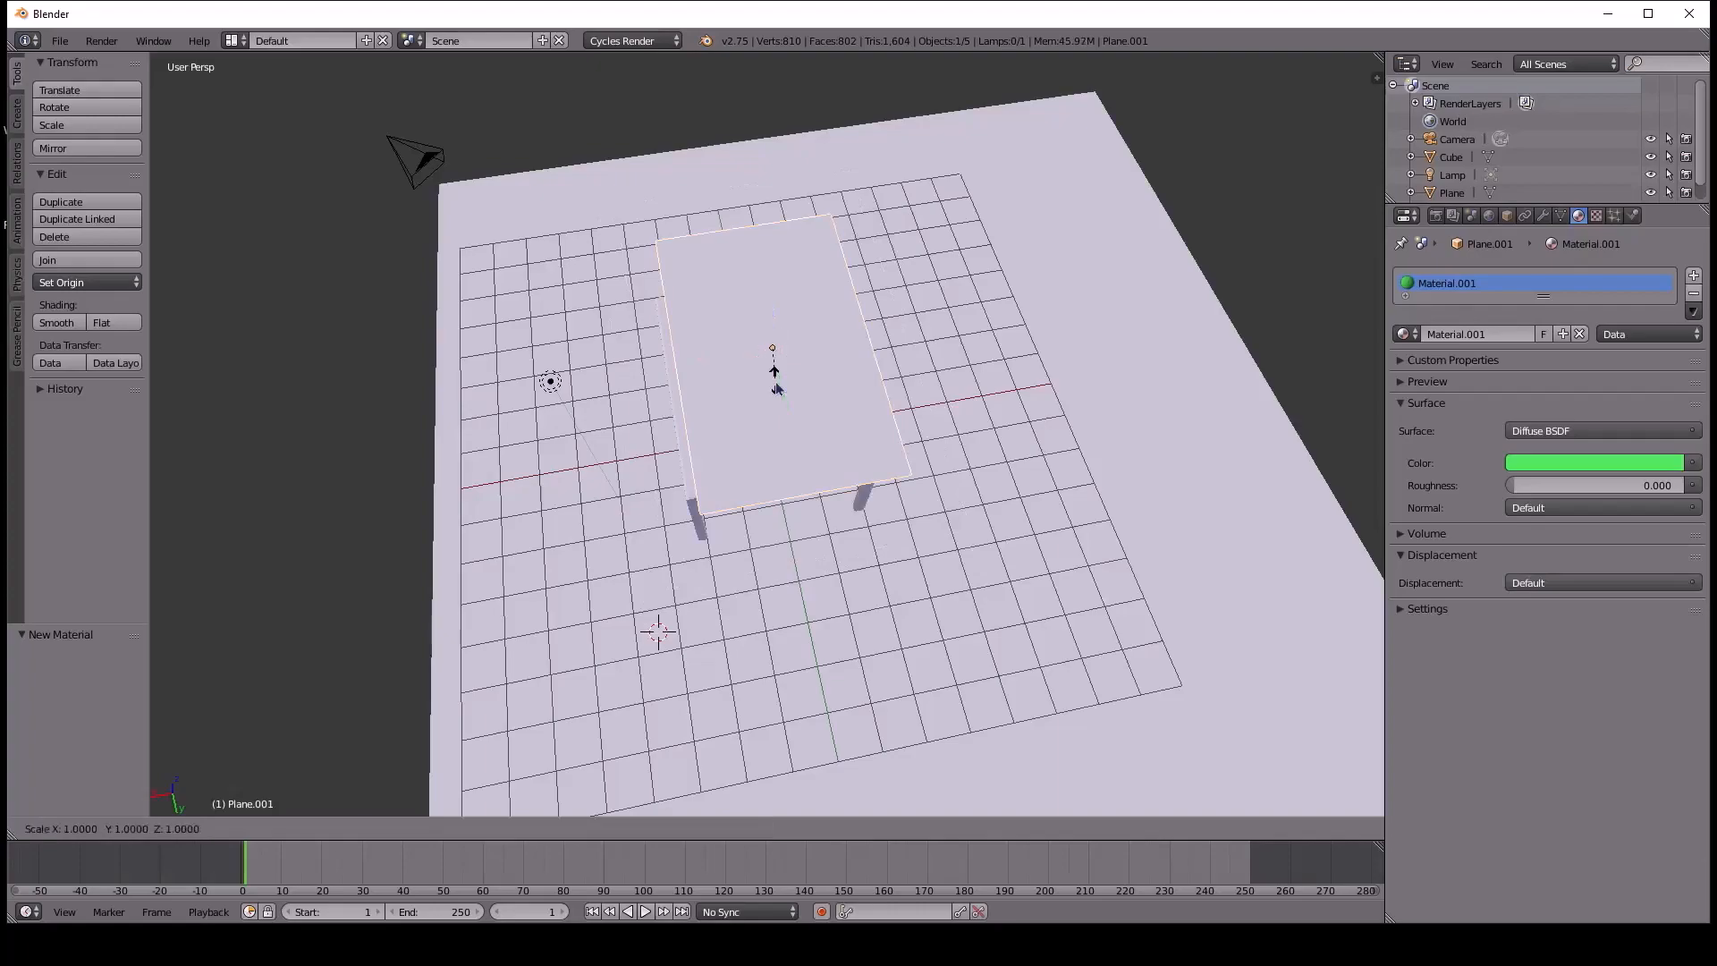
pyautogui.press('x')
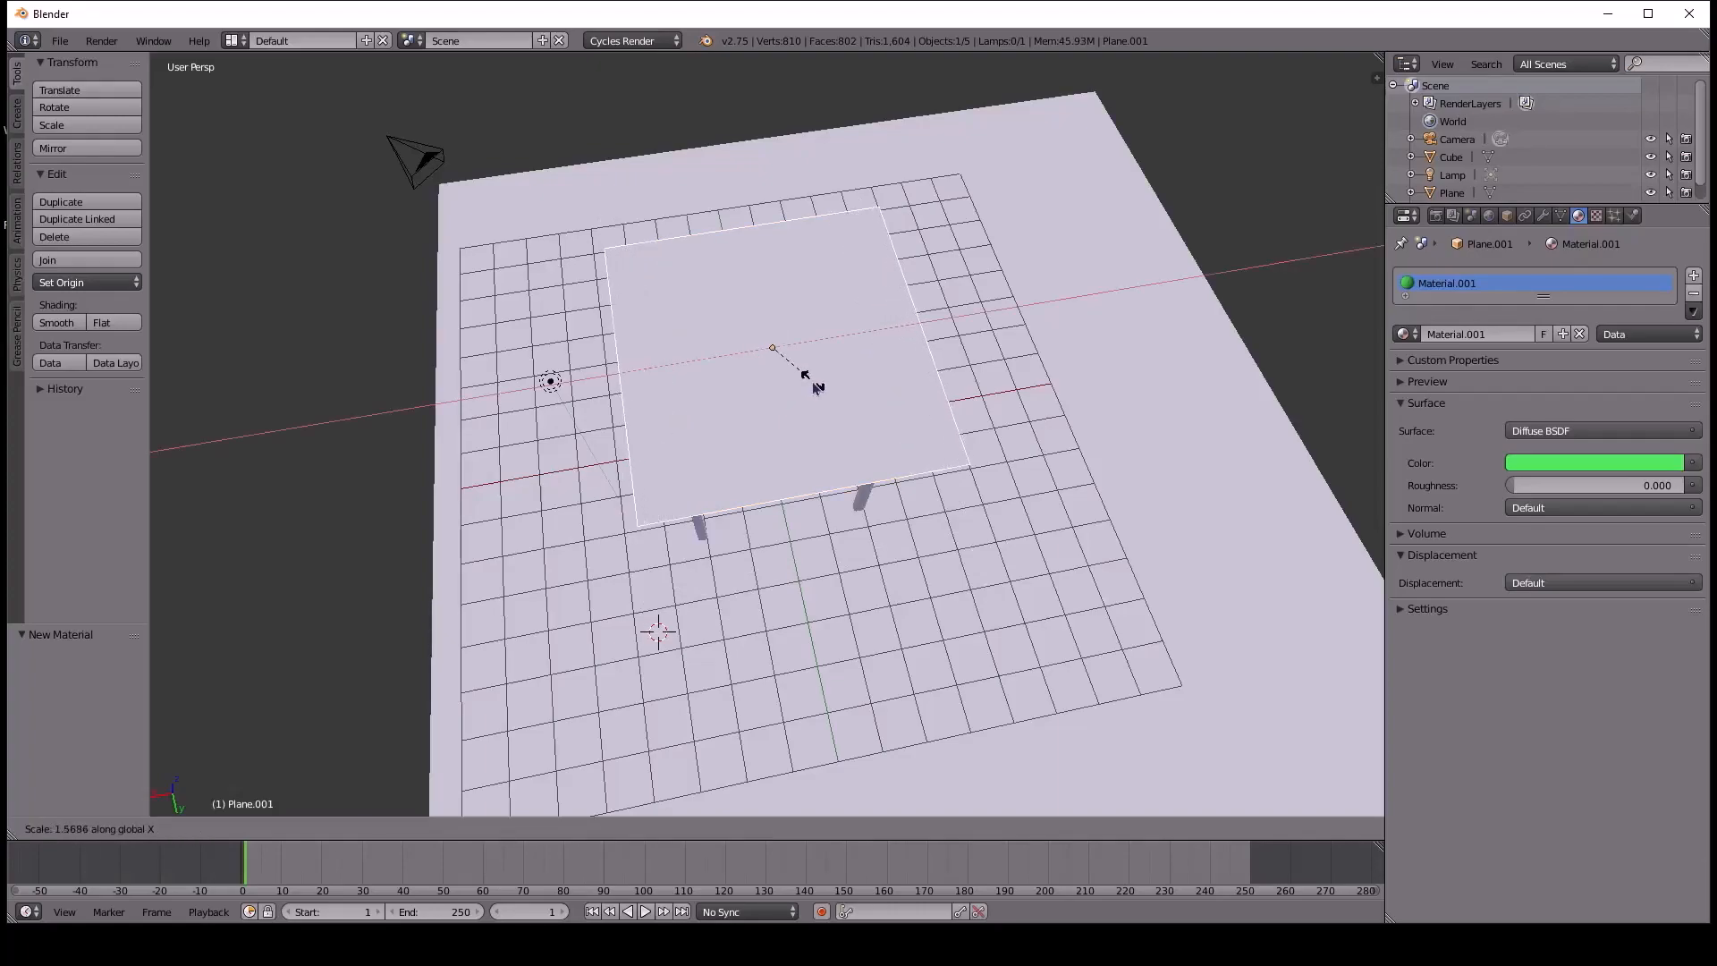
pyautogui.click(787, 384)
pyautogui.moveTo(787, 383); pyautogui.dragTo(847, 391, button='middle')
pyautogui.moveTo(711, 338); pyautogui.dragTo(690, 337)
# Move the floor plane about 2.372 along the X axis beneath the table.
pyautogui.rightClick(1124, 445)
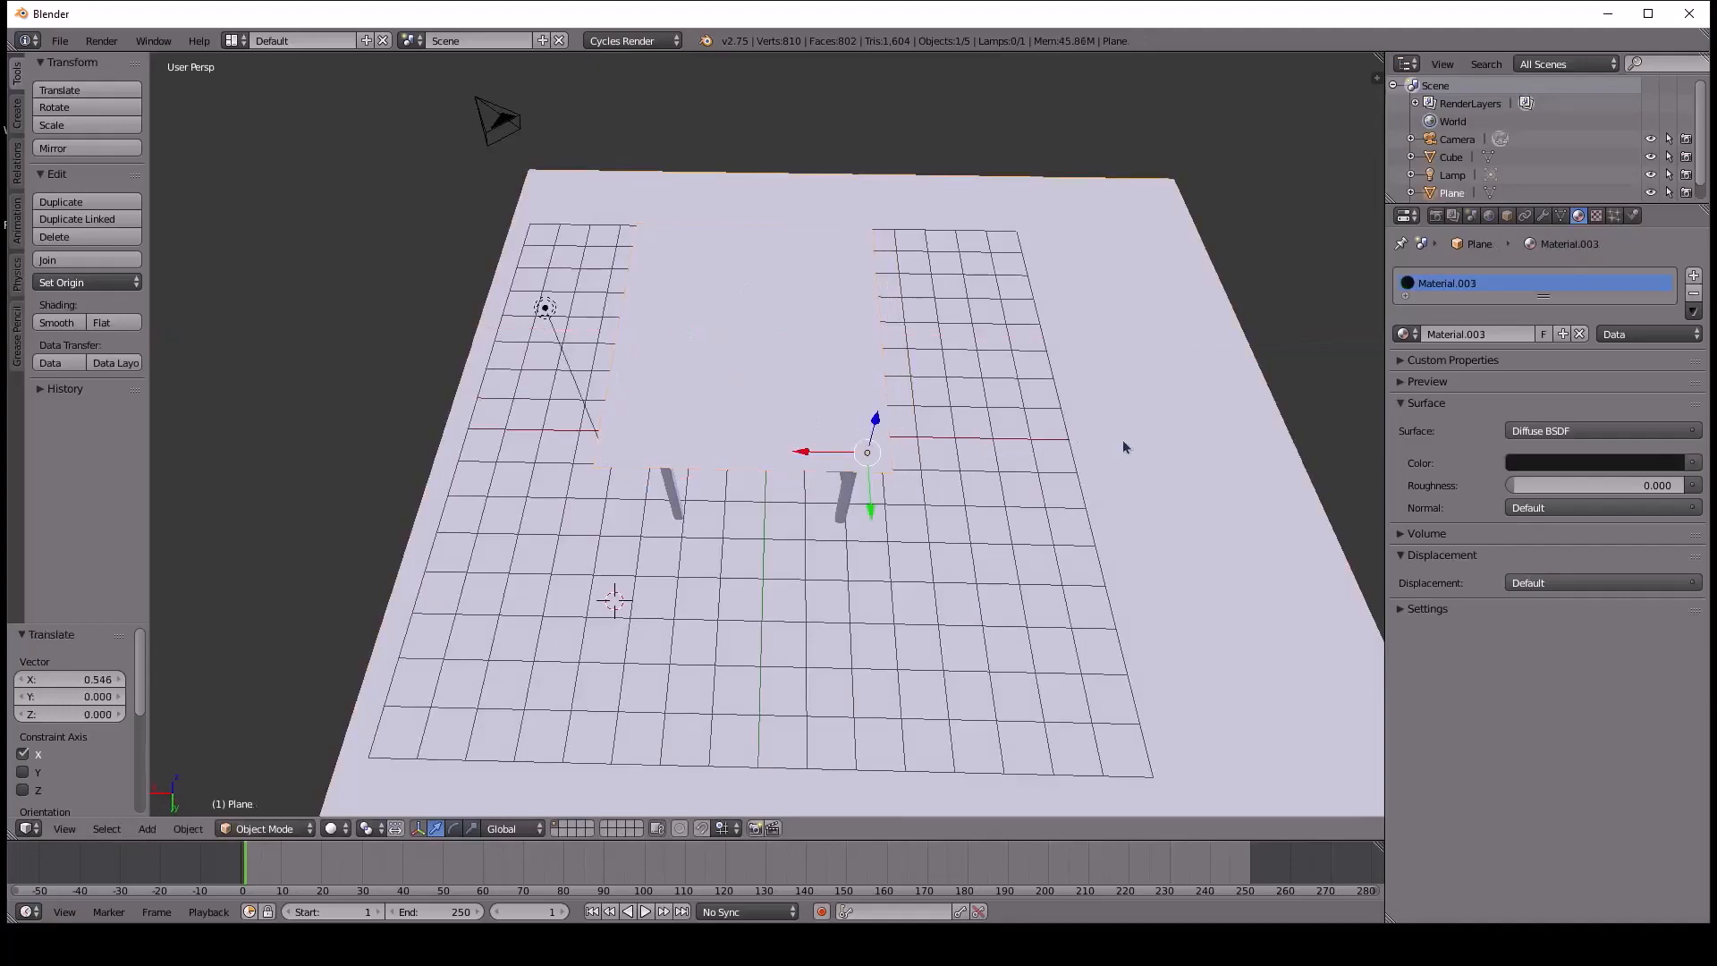
pyautogui.moveTo(804, 456); pyautogui.dragTo(715, 446)
pyautogui.moveTo(715, 446); pyautogui.dragTo(775, 439, button='middle')
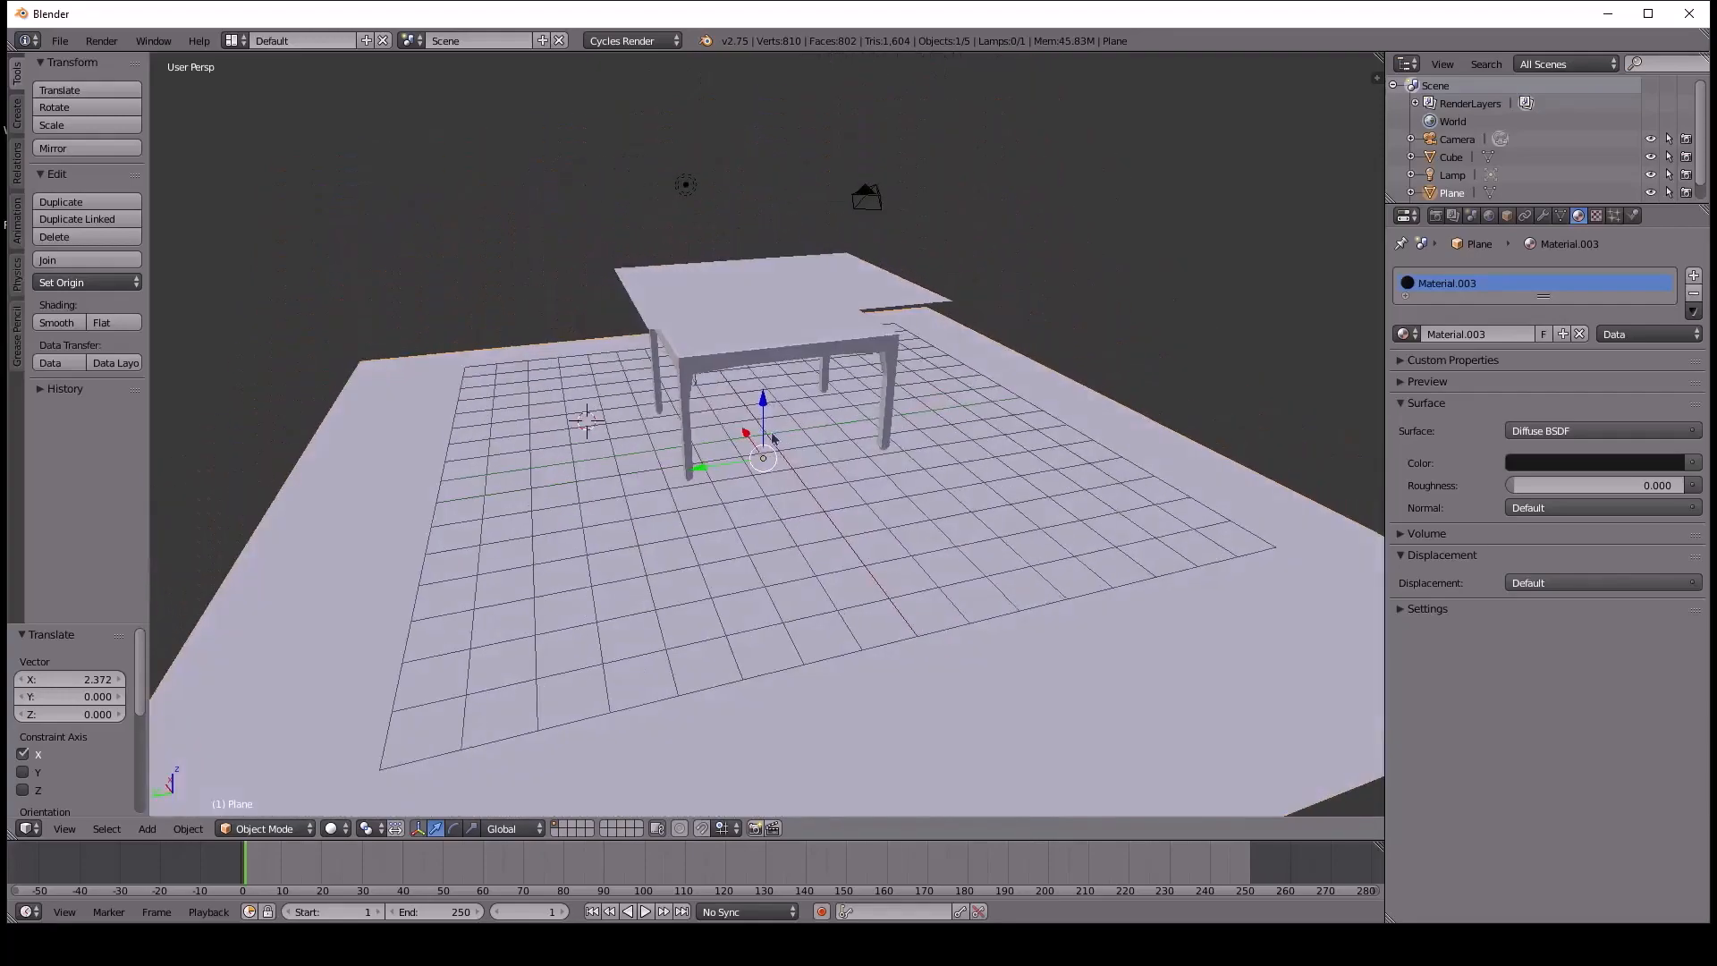
# Enable Collision physics for the table.
pyautogui.rightClick(765, 358)
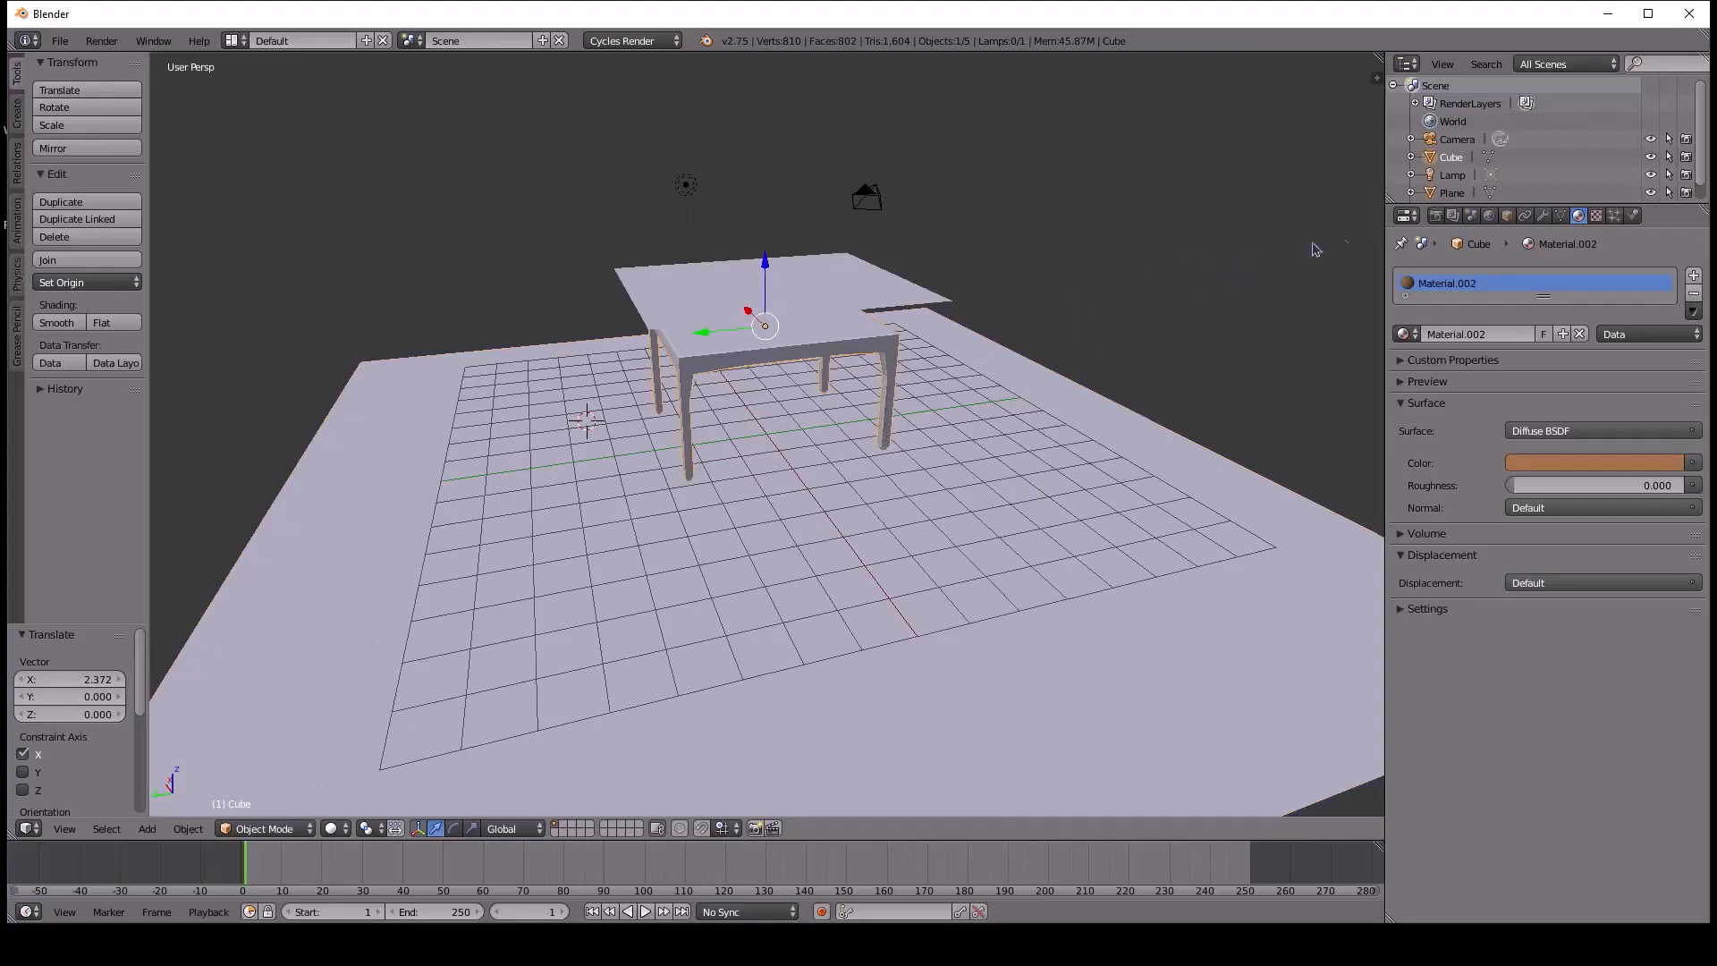
pyautogui.click(1633, 216)
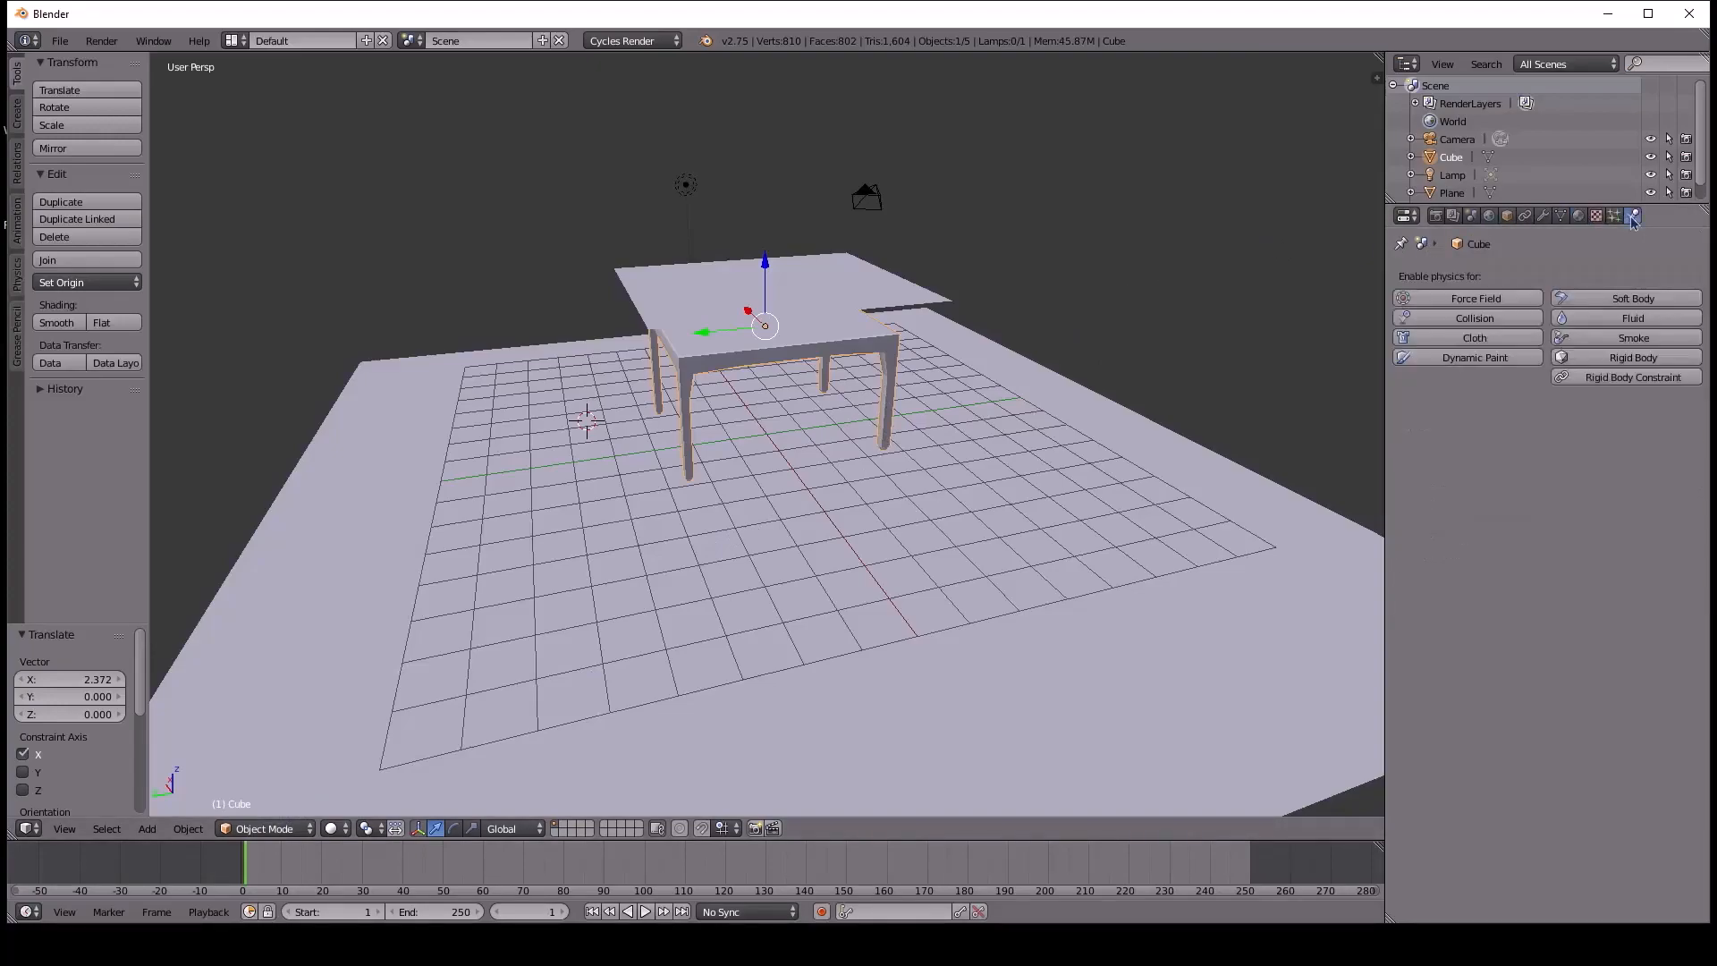
pyautogui.click(1494, 322)
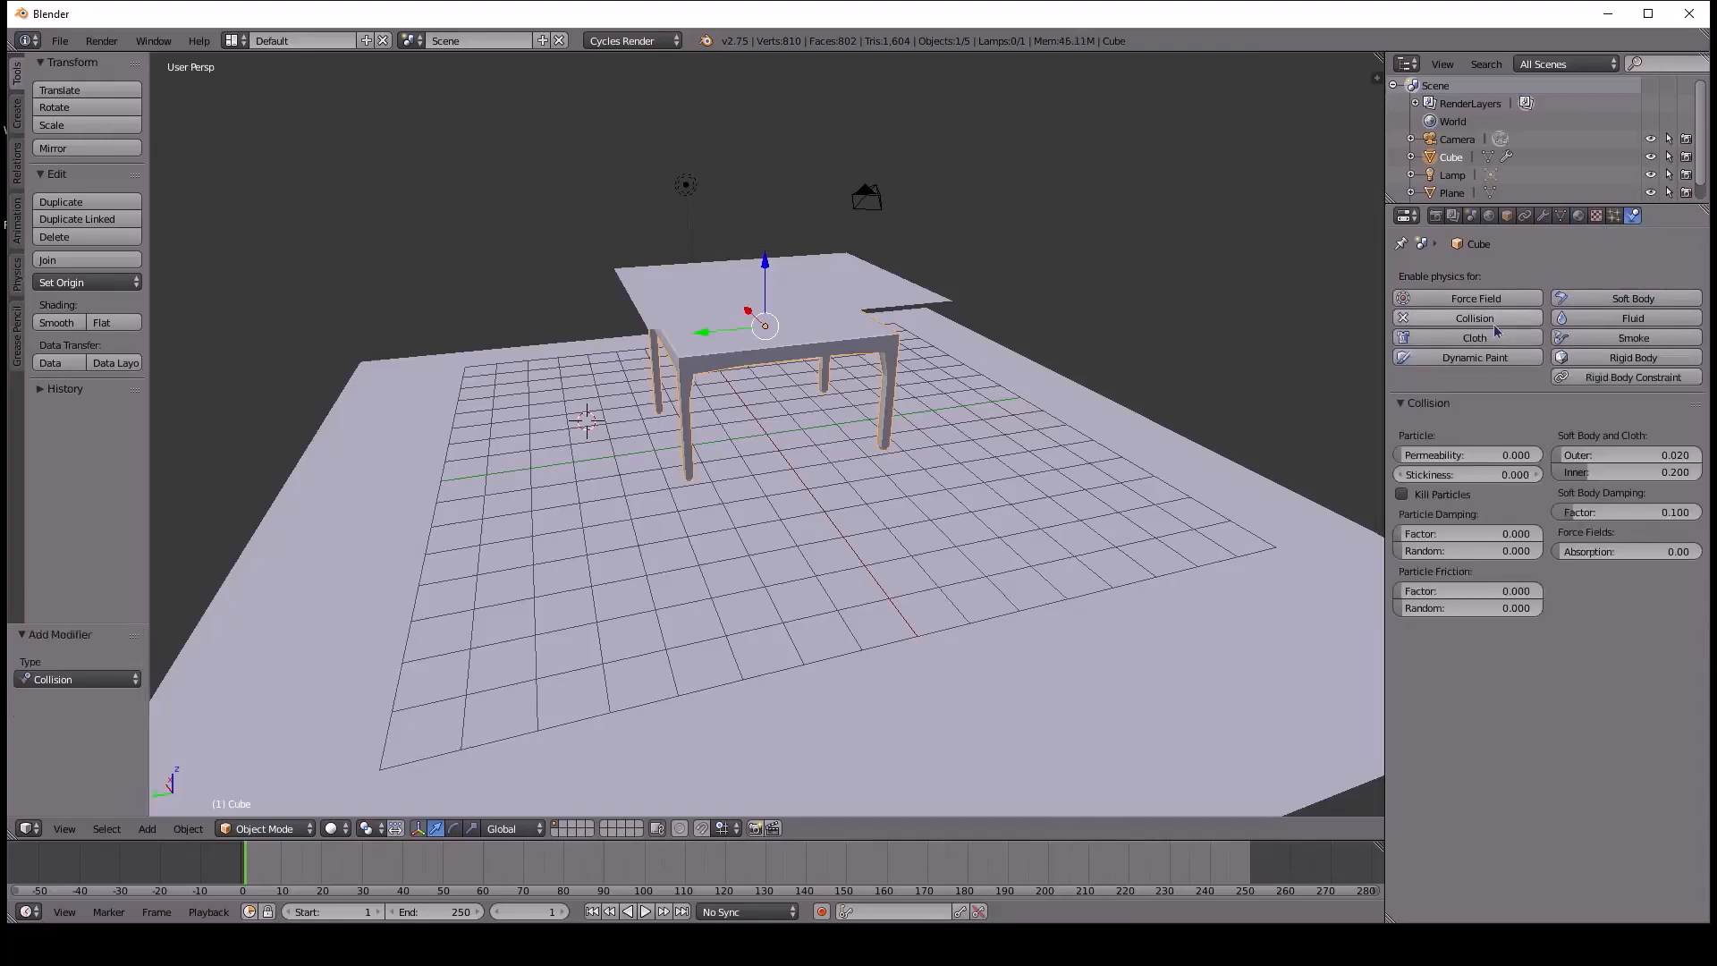
# Enable Cloth physics for the plane above the table.
pyautogui.moveTo(865, 449); pyautogui.dragTo(820, 326, button='middle')
pyautogui.rightClick(784, 350)
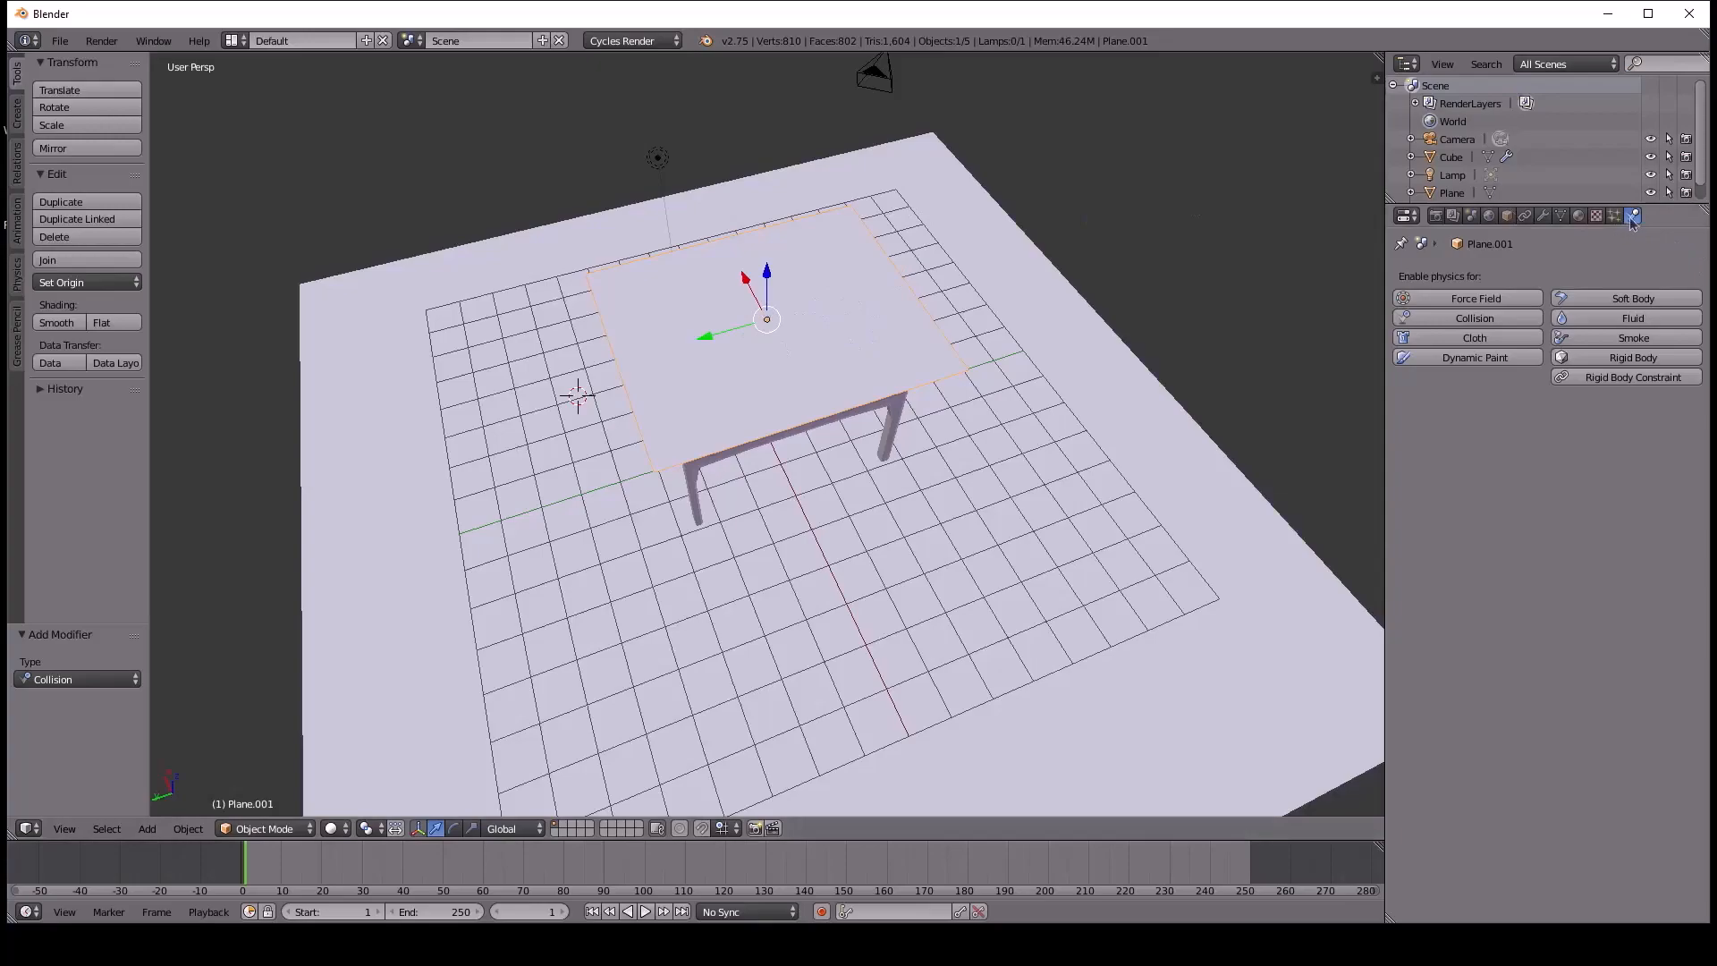
pyautogui.click(1481, 339)
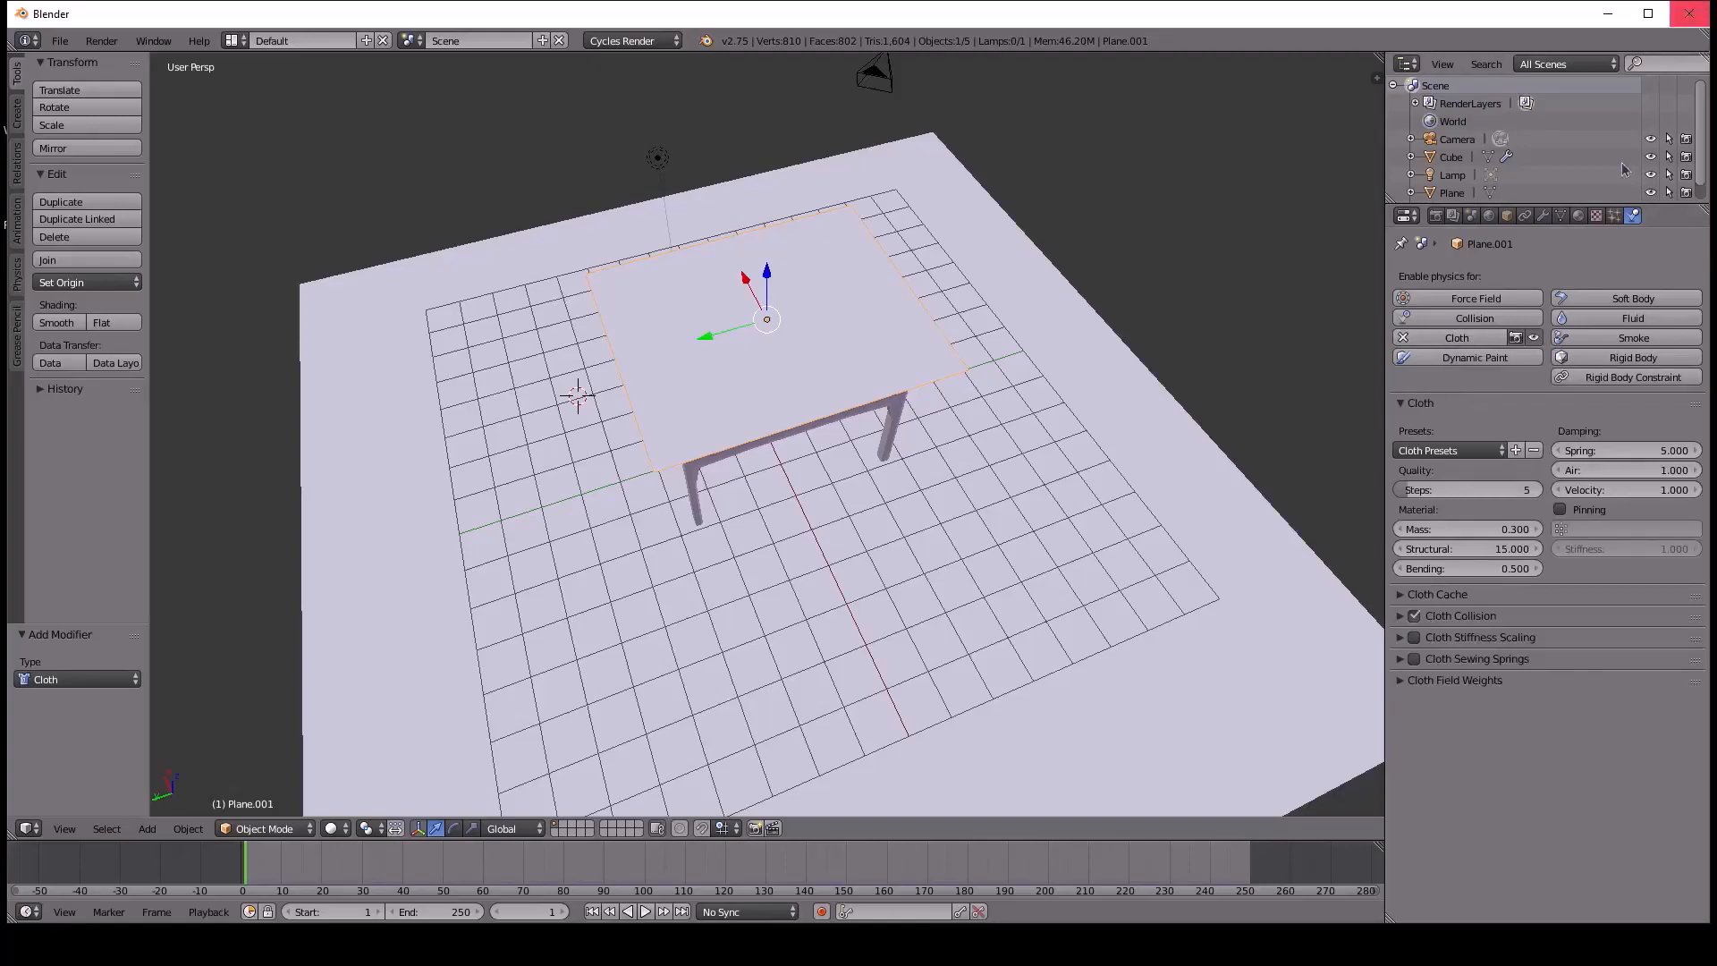
# Select the floor plane, inspect it beneath the table, and open its material settings.
pyautogui.moveTo(912, 453); pyautogui.dragTo(989, 483, button='middle')
pyautogui.rightClick(990, 483)
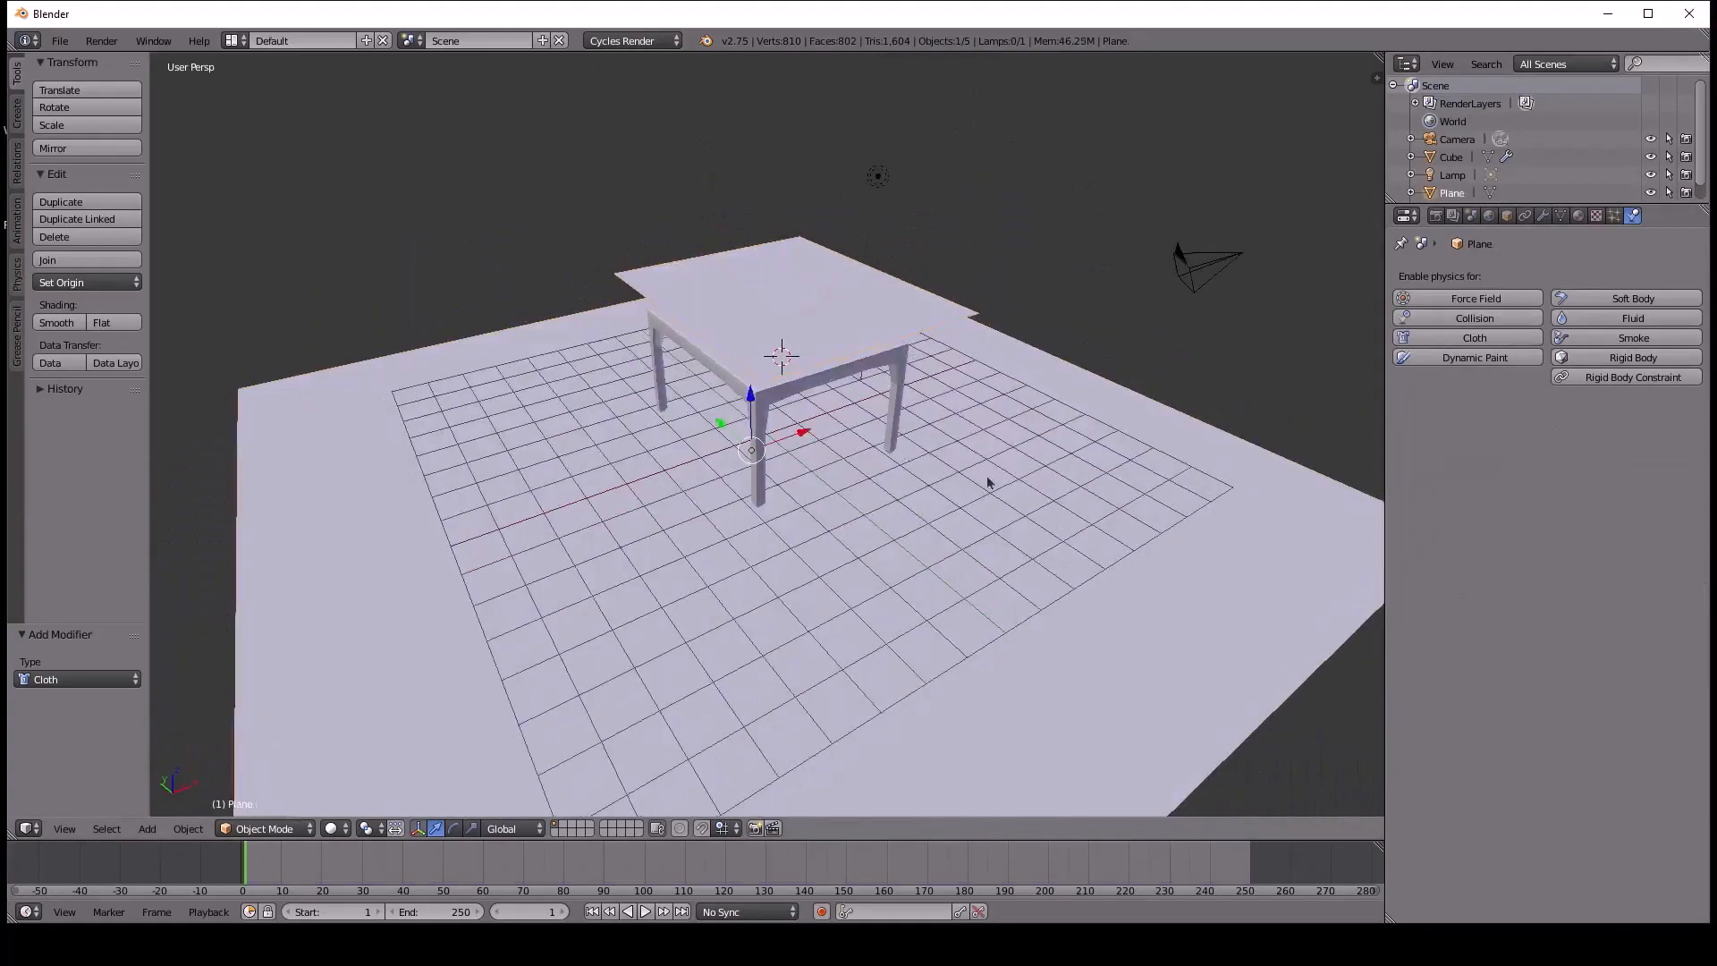
pyautogui.click(730, 533)
pyautogui.moveTo(647, 519); pyautogui.dragTo(685, 542, button='middle')
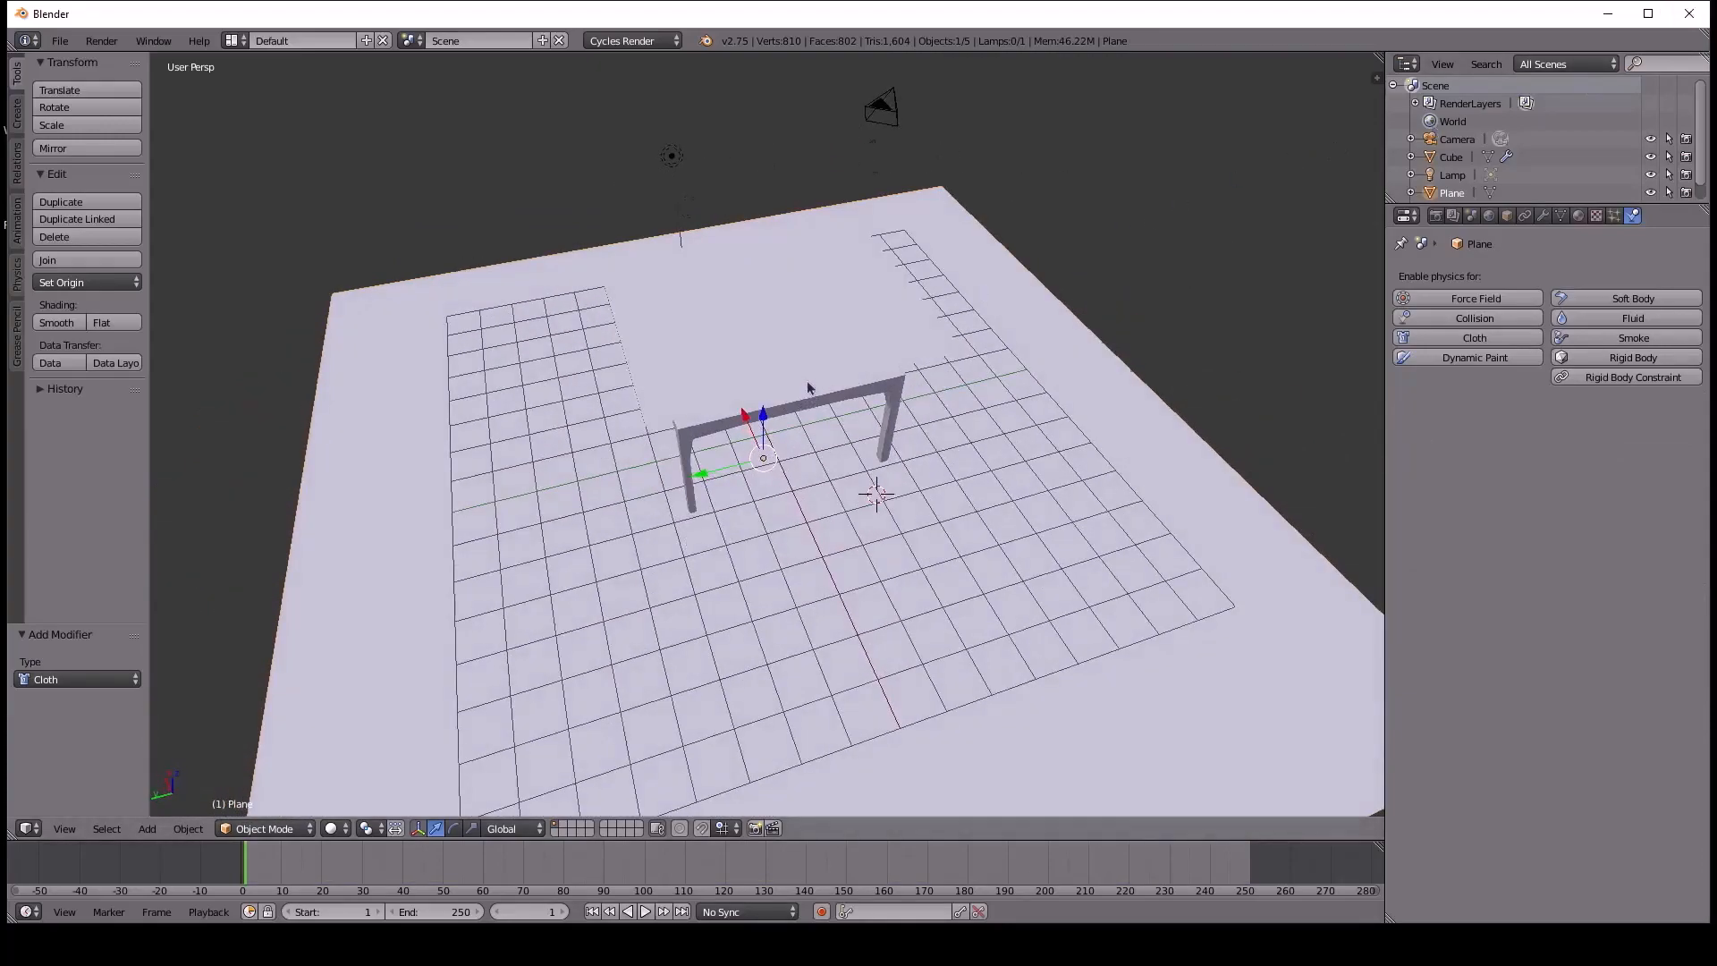
pyautogui.scroll(-1, 808, 386)
pyautogui.click(736, 486)
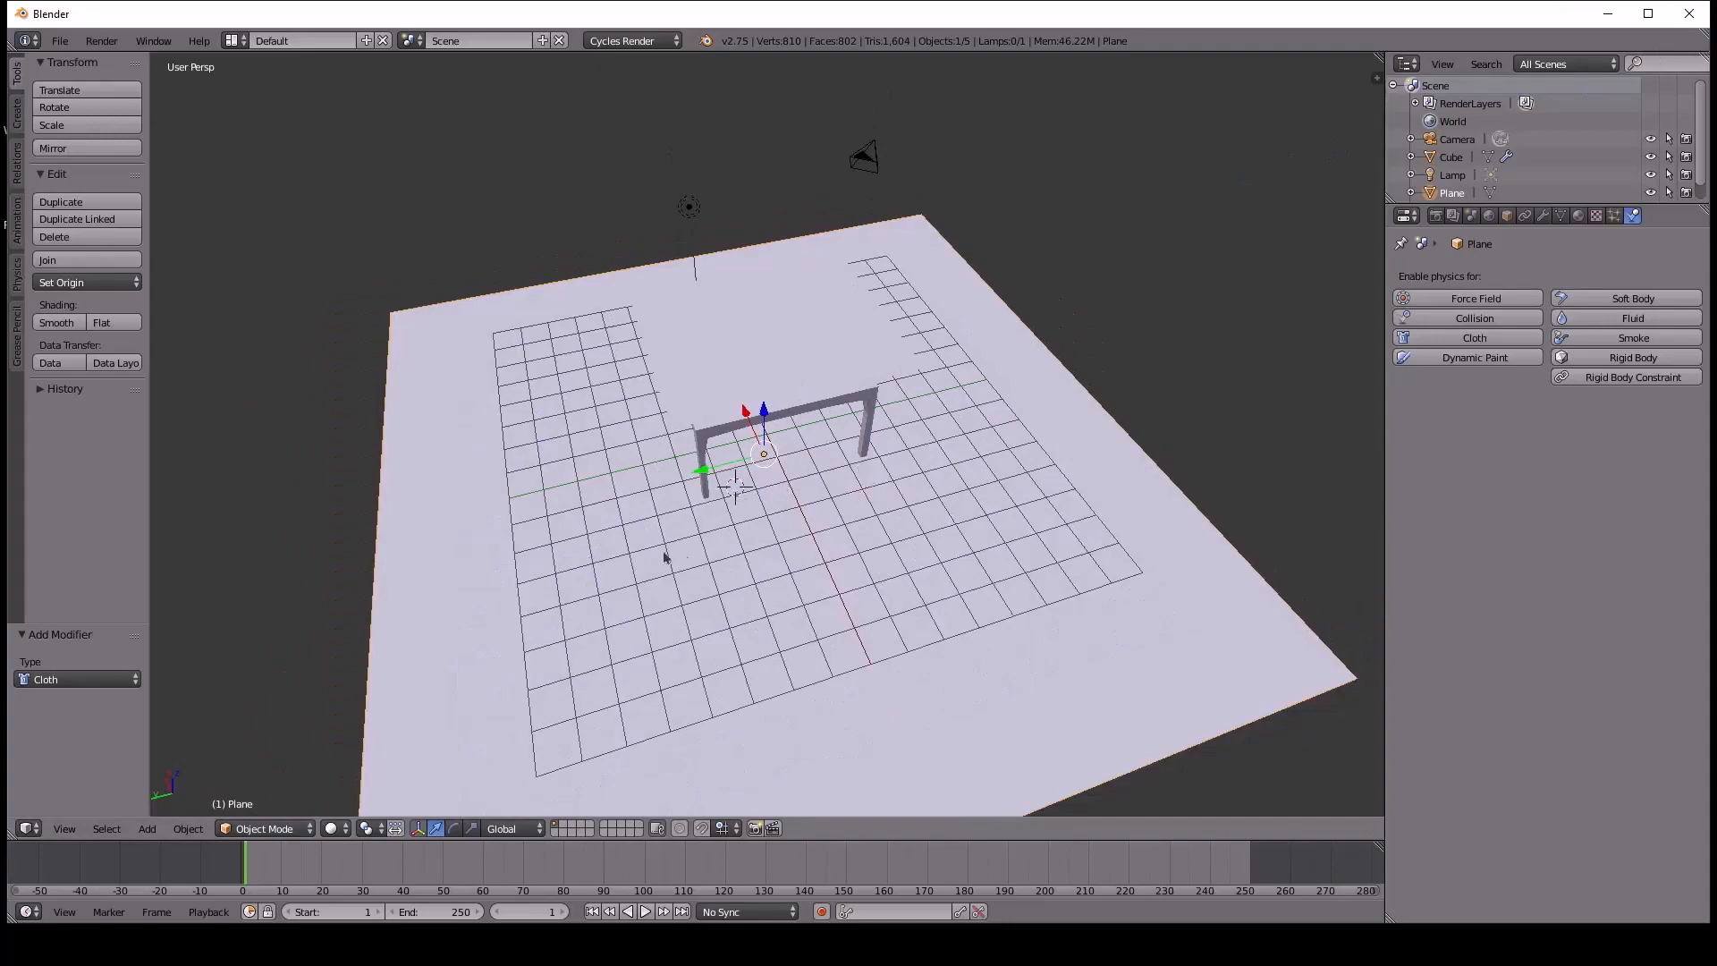
pyautogui.moveTo(738, 548); pyautogui.dragTo(746, 514, button='middle')
pyautogui.click(824, 577)
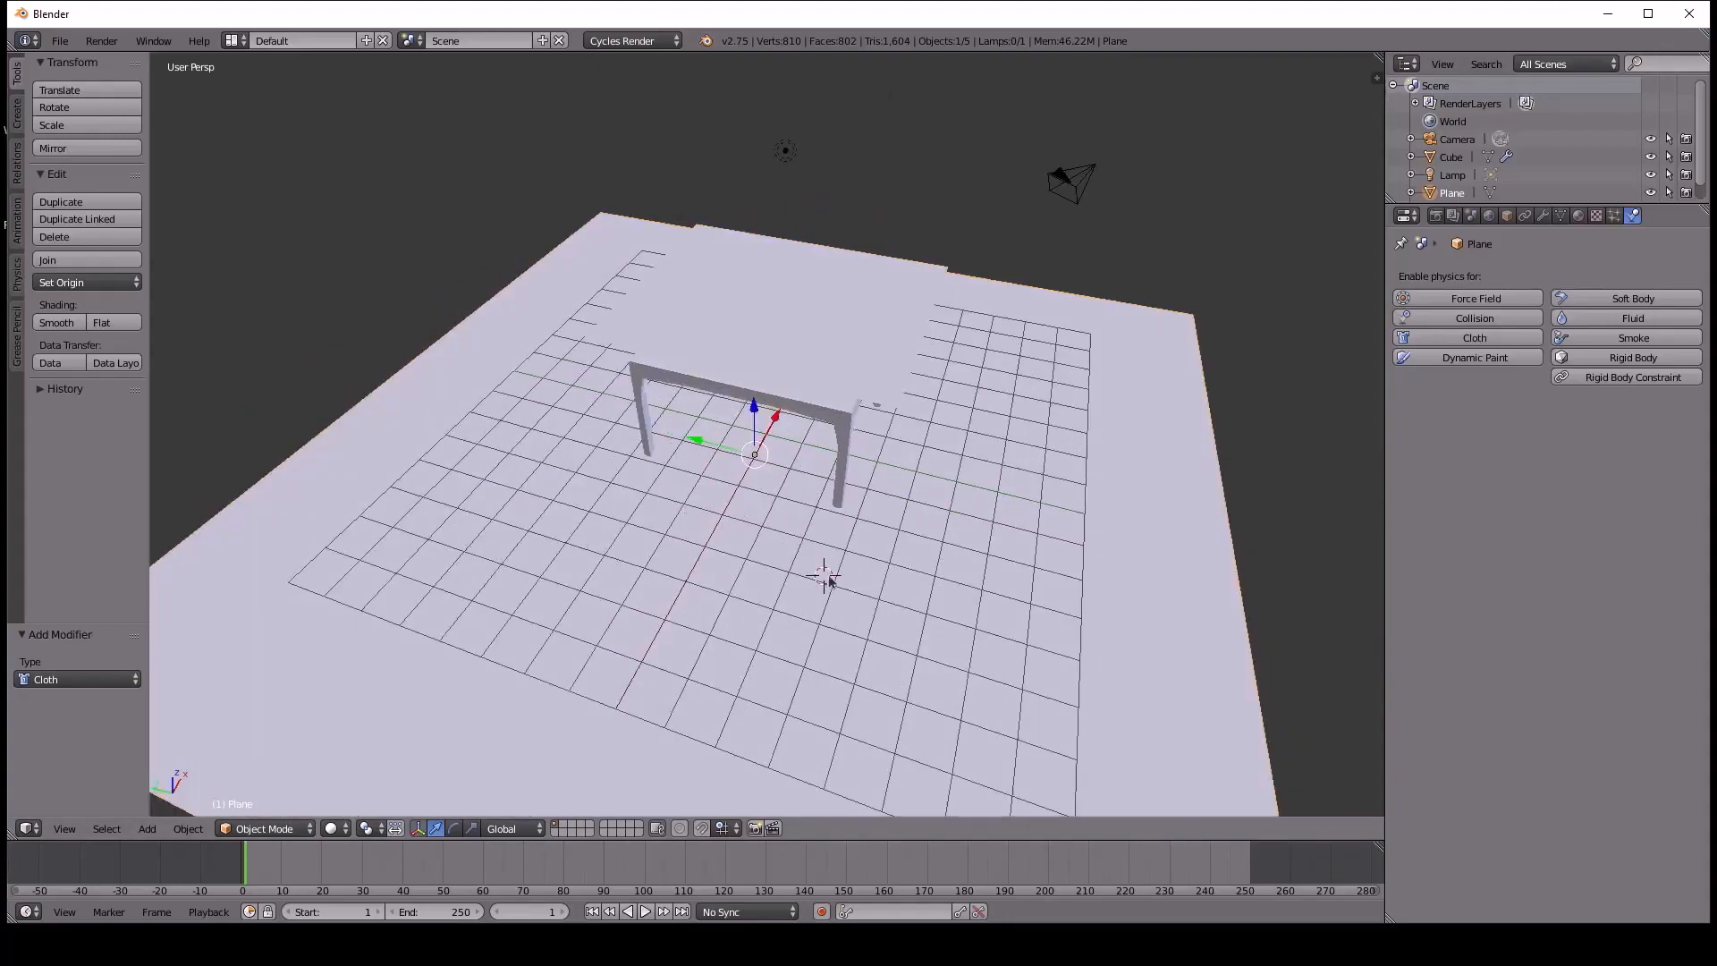
pyautogui.click(1579, 217)
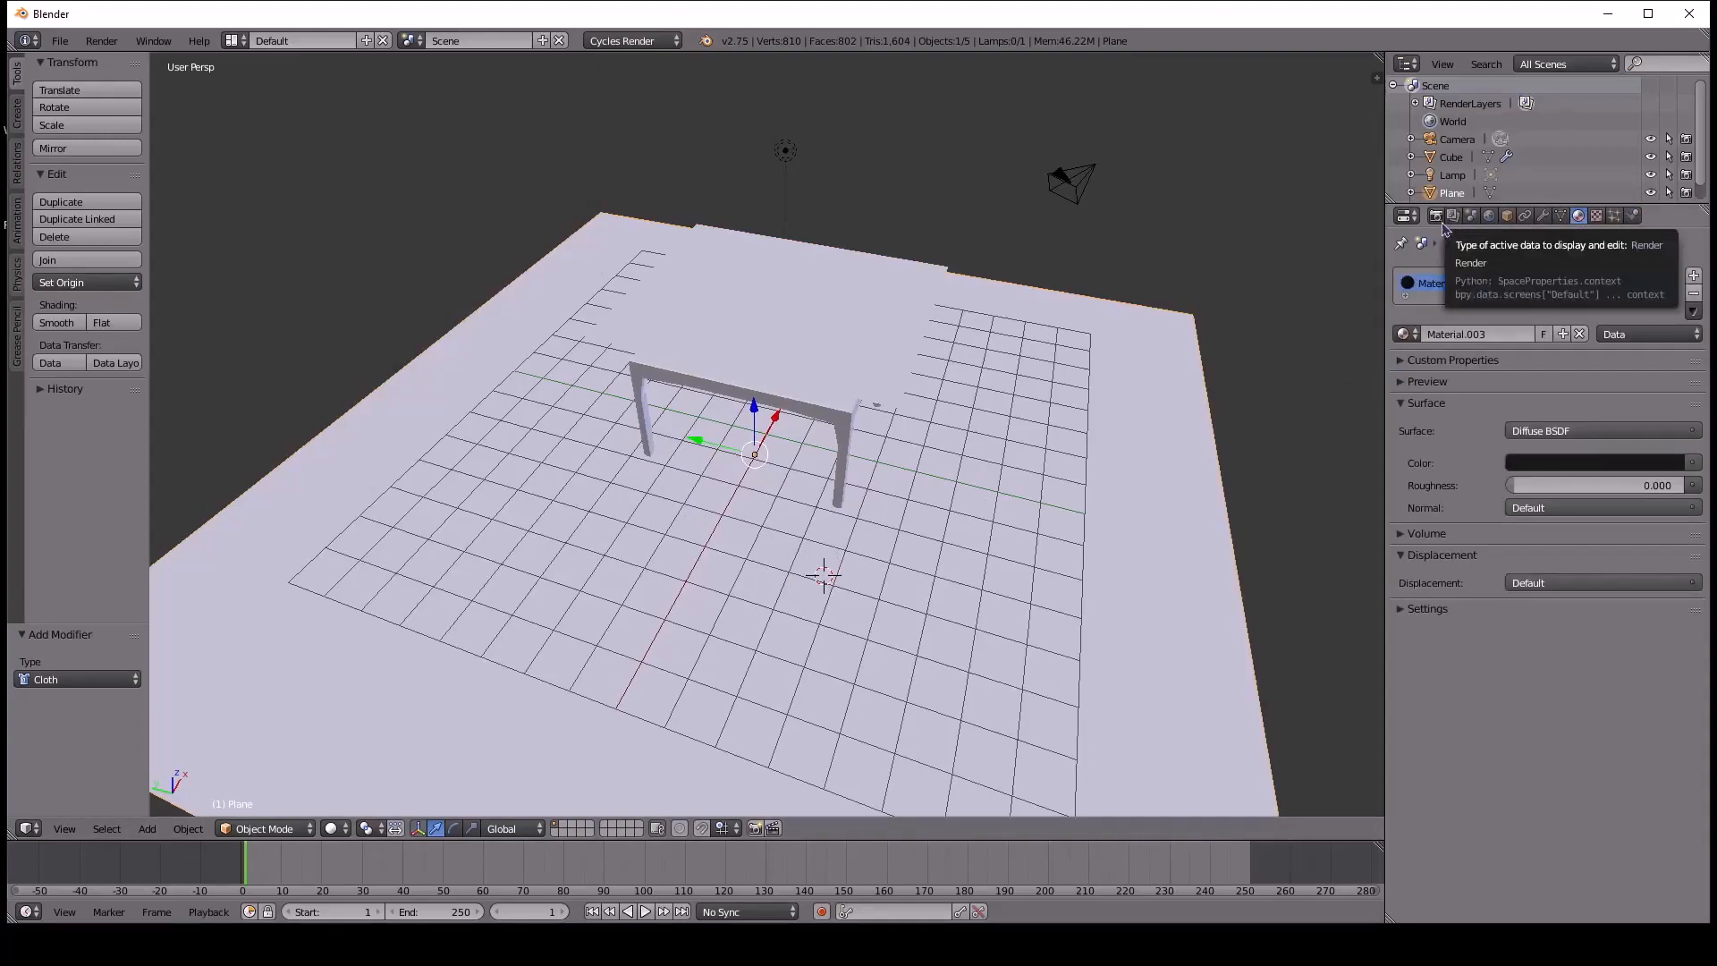
pyautogui.click(734, 495)
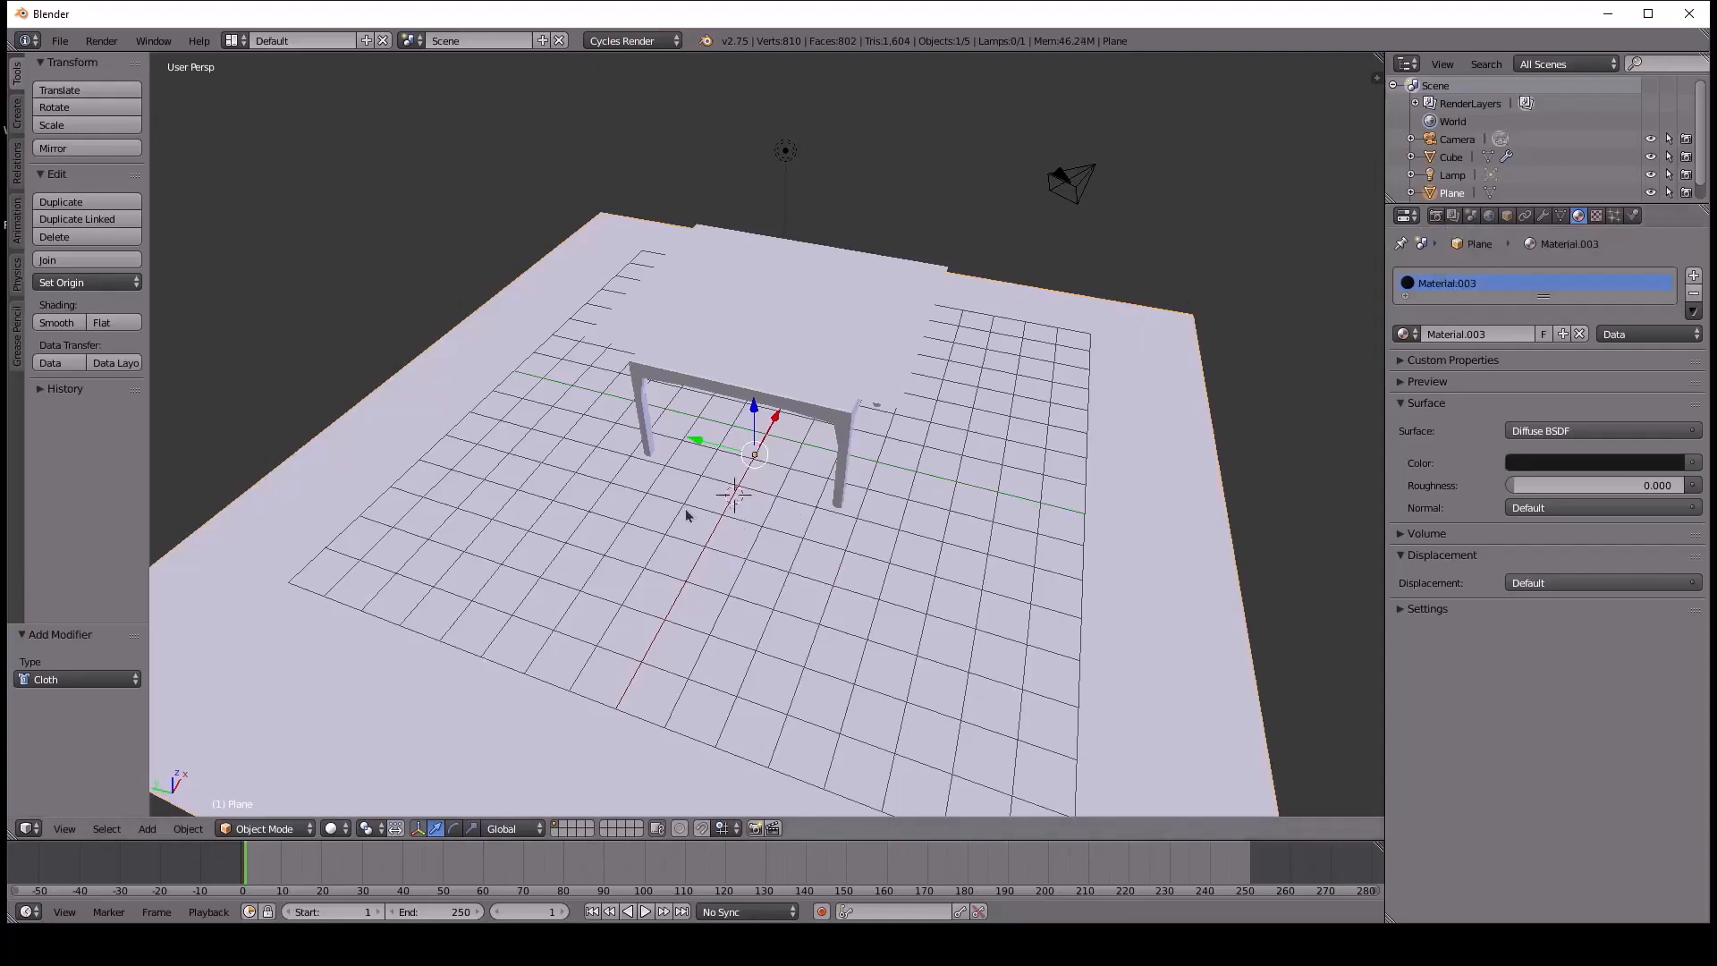
pyautogui.click(640, 501)
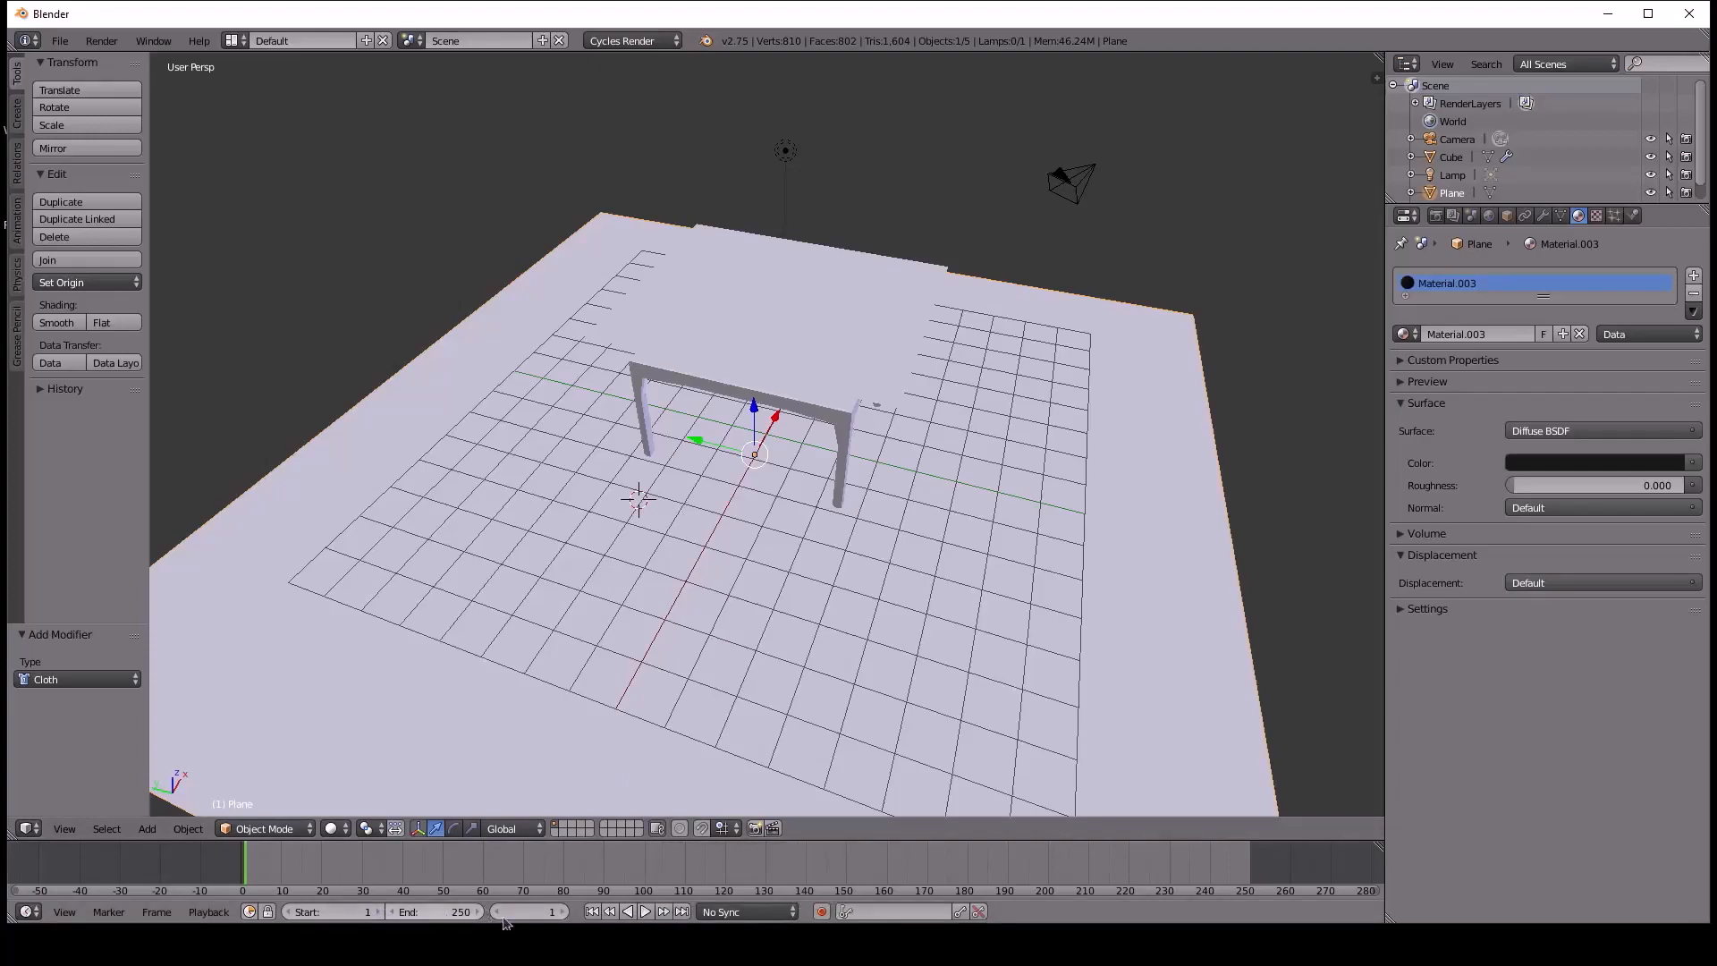
# Play the cloth simulation over the 250-frame timeline and stop playback.
pyautogui.click(645, 911)
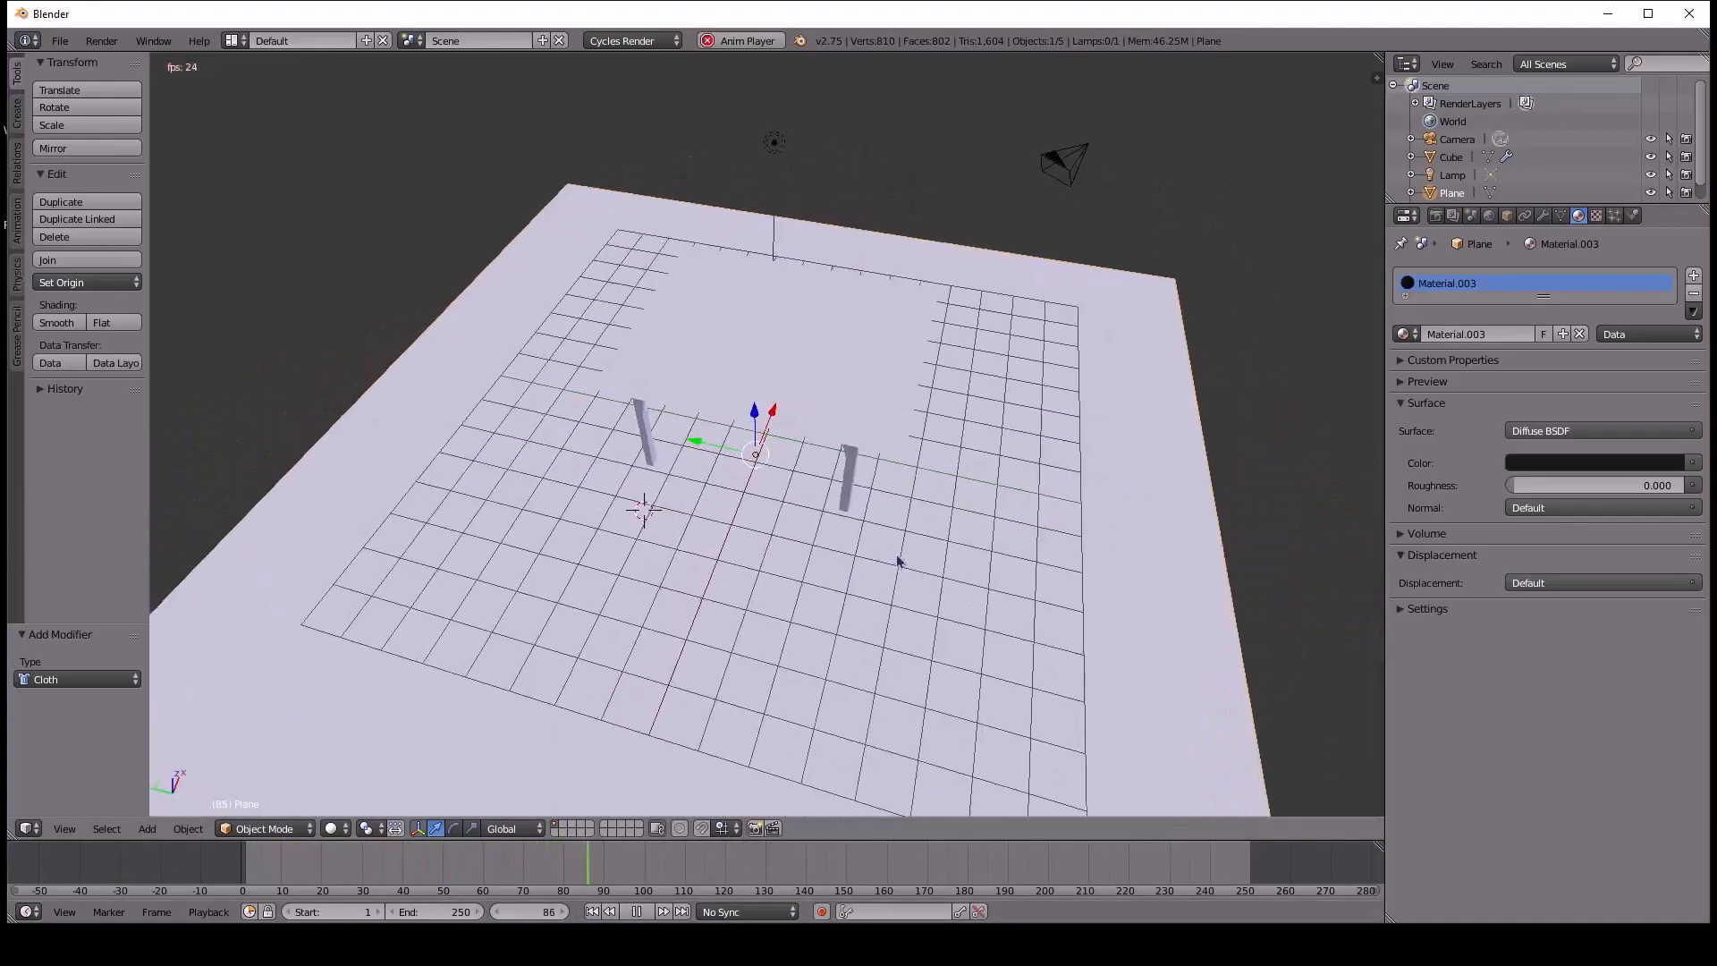
pyautogui.moveTo(898, 561); pyautogui.dragTo(803, 753, button='middle')
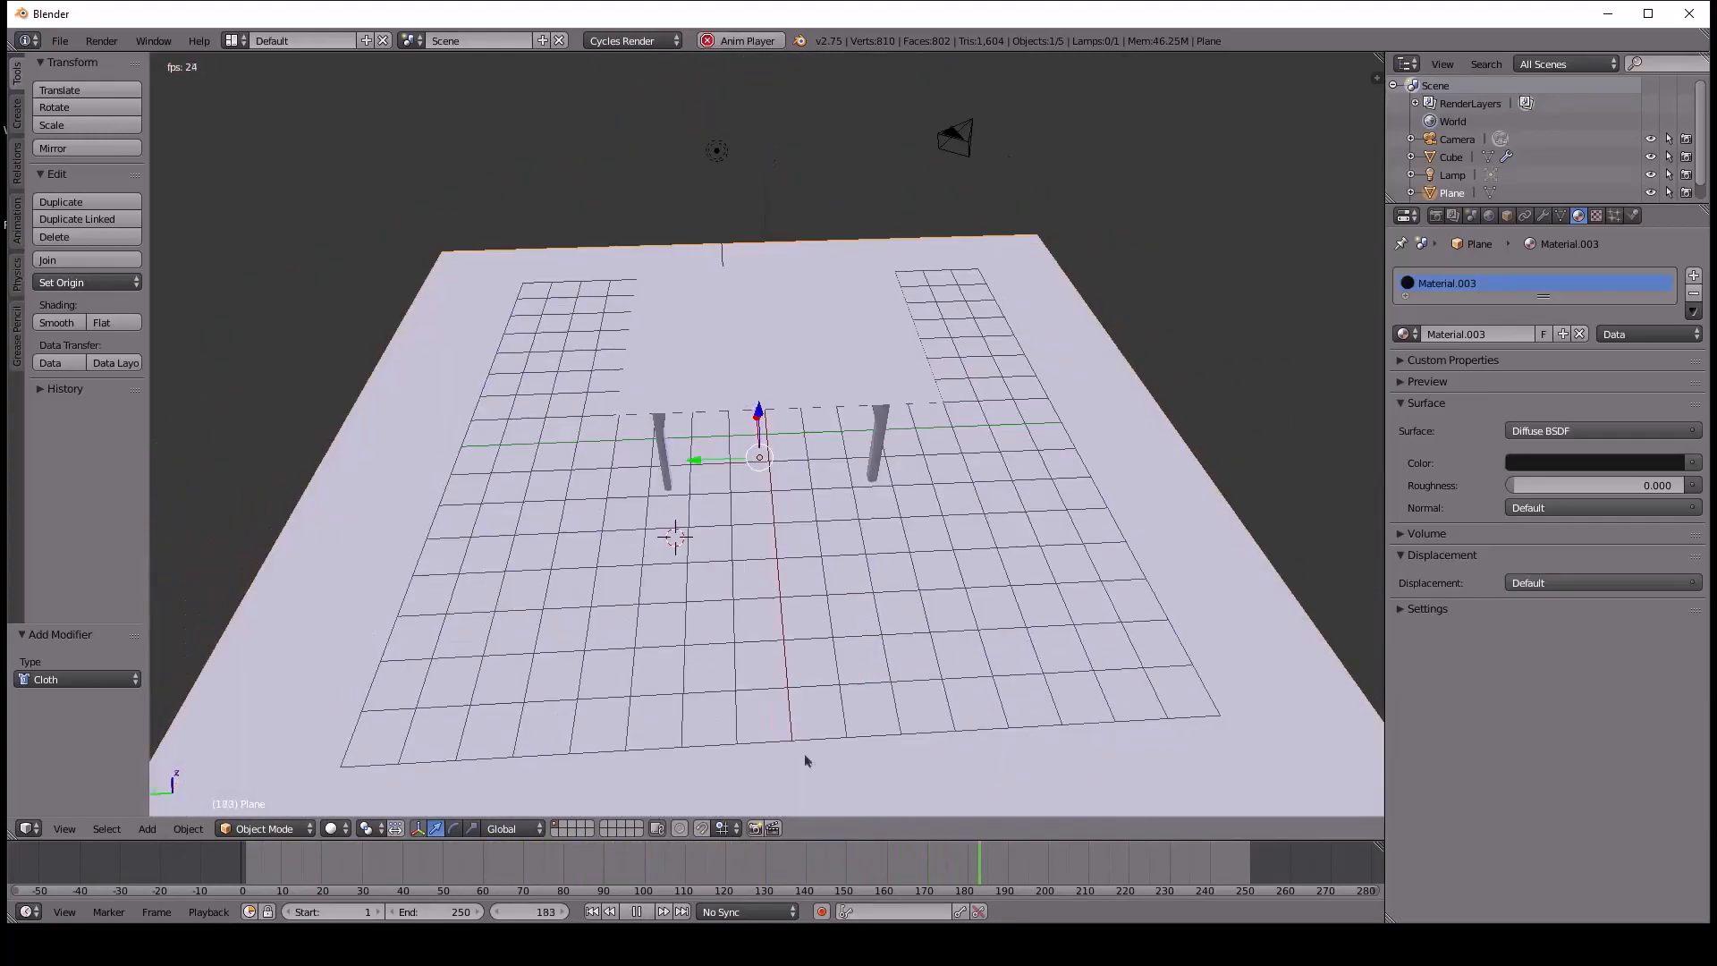
pyautogui.click(636, 911)
# Set the current frame to 20, play the cloth simulation from there and stop it.
pyautogui.click(504, 912)
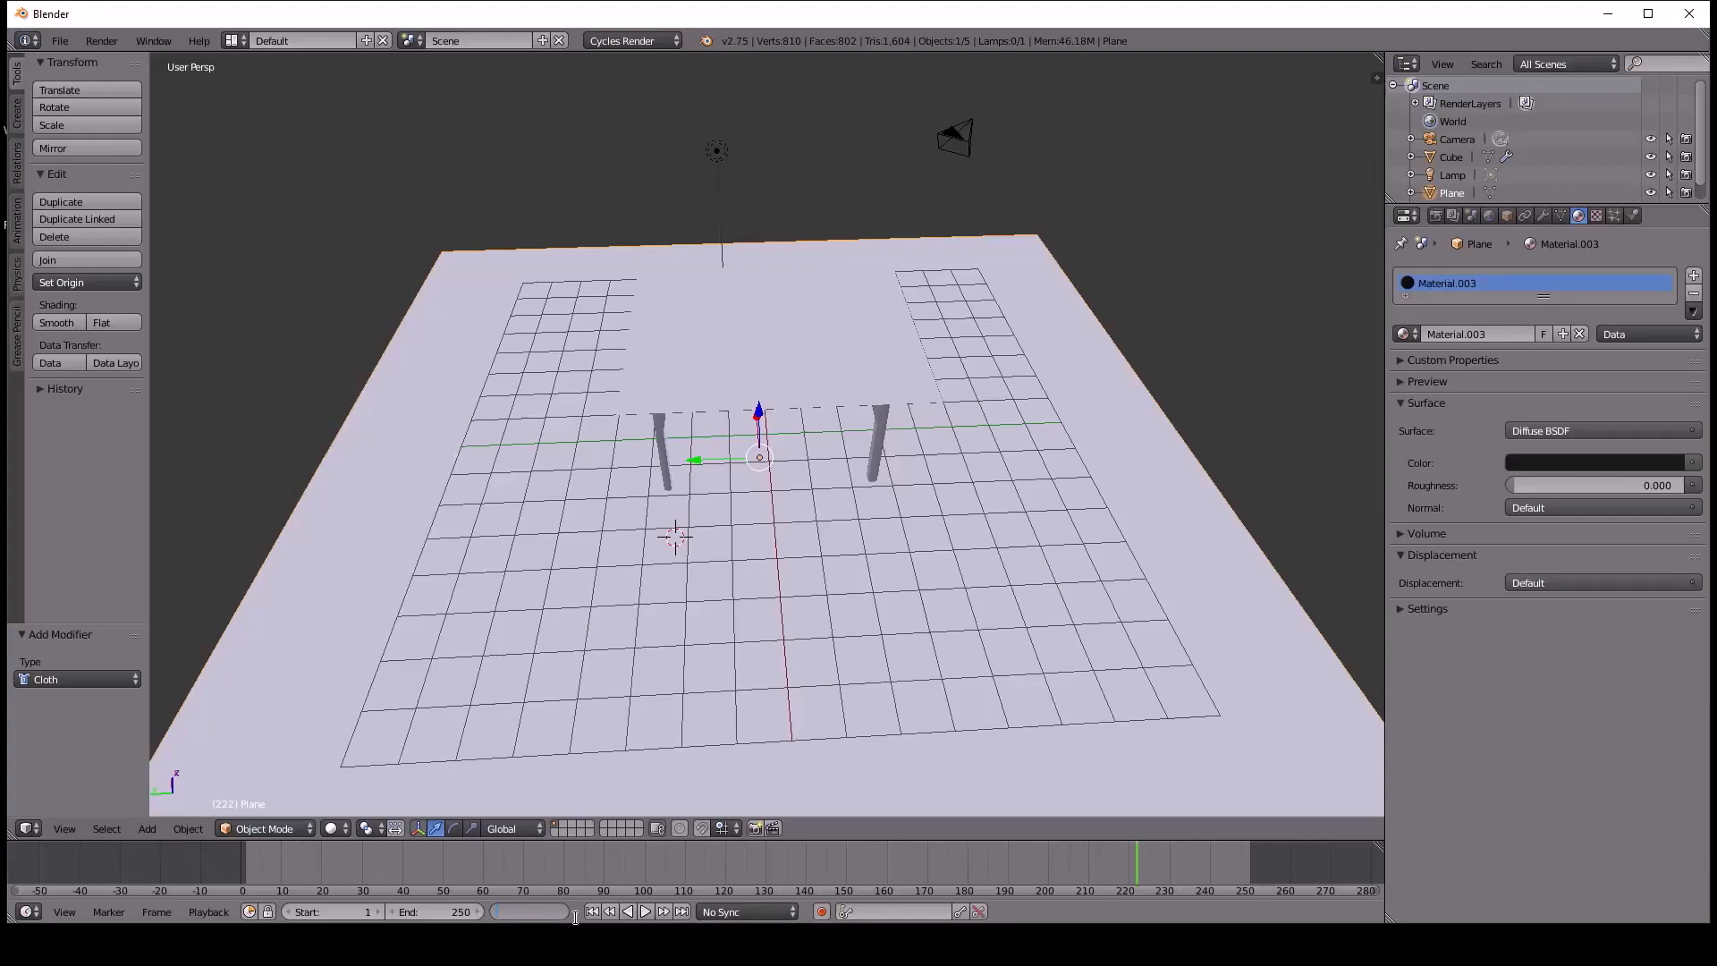
pyautogui.press('Return')
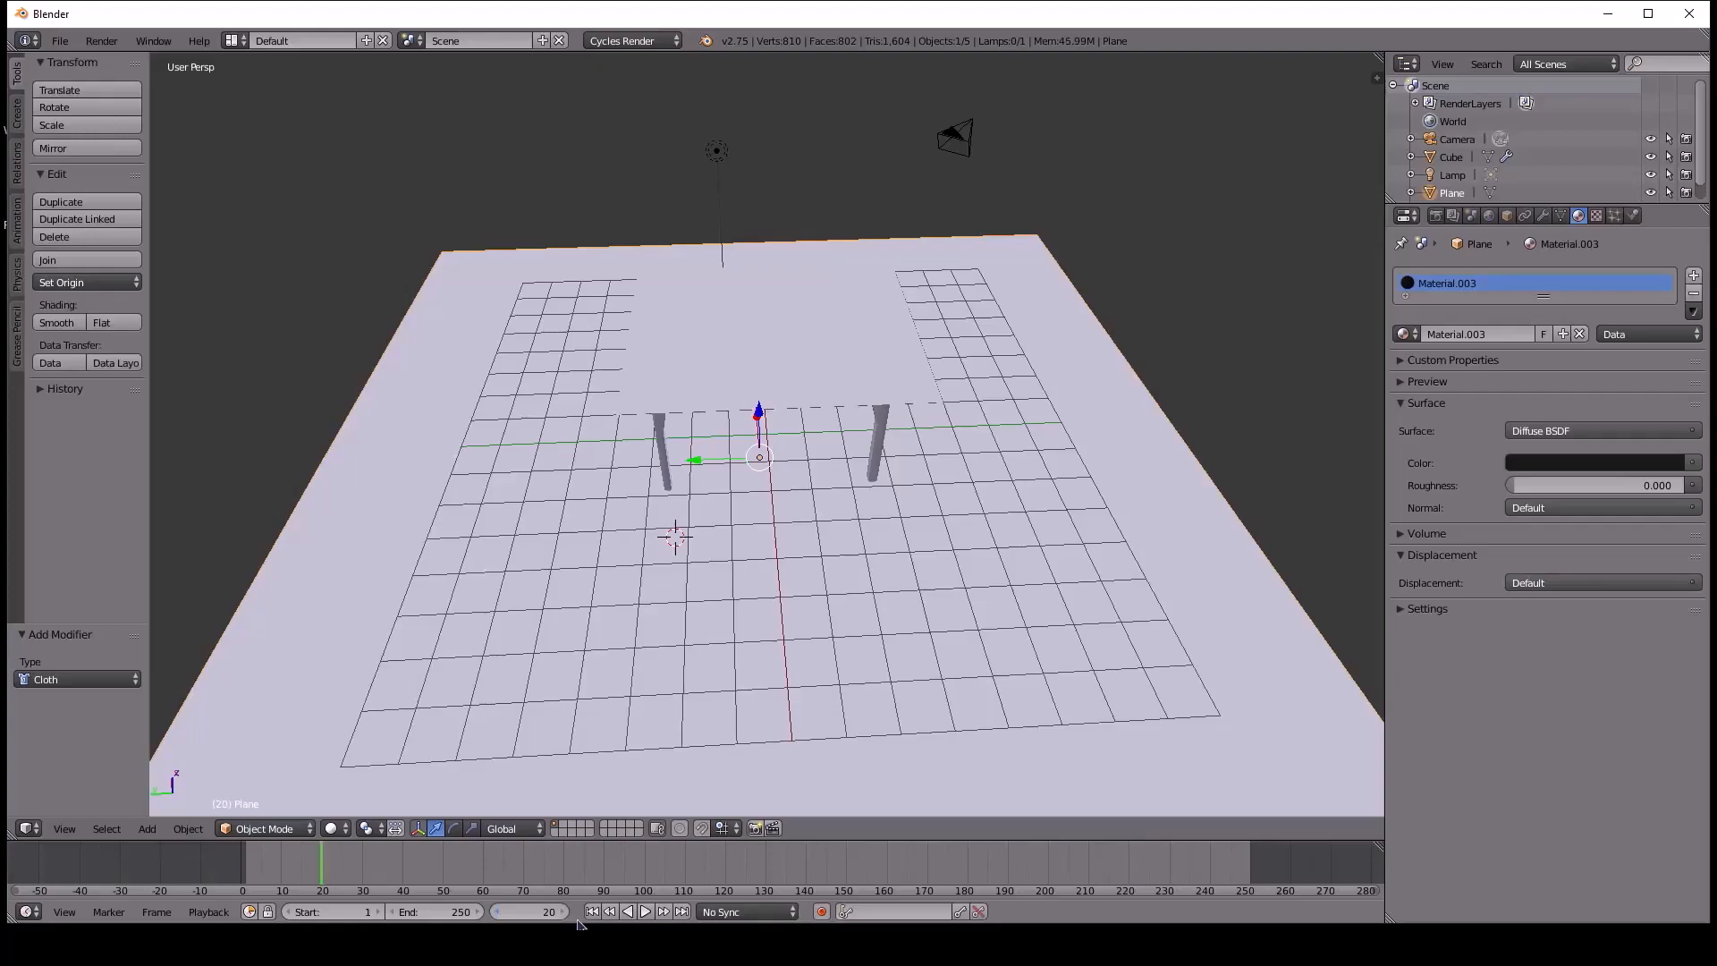
pyautogui.click(751, 641)
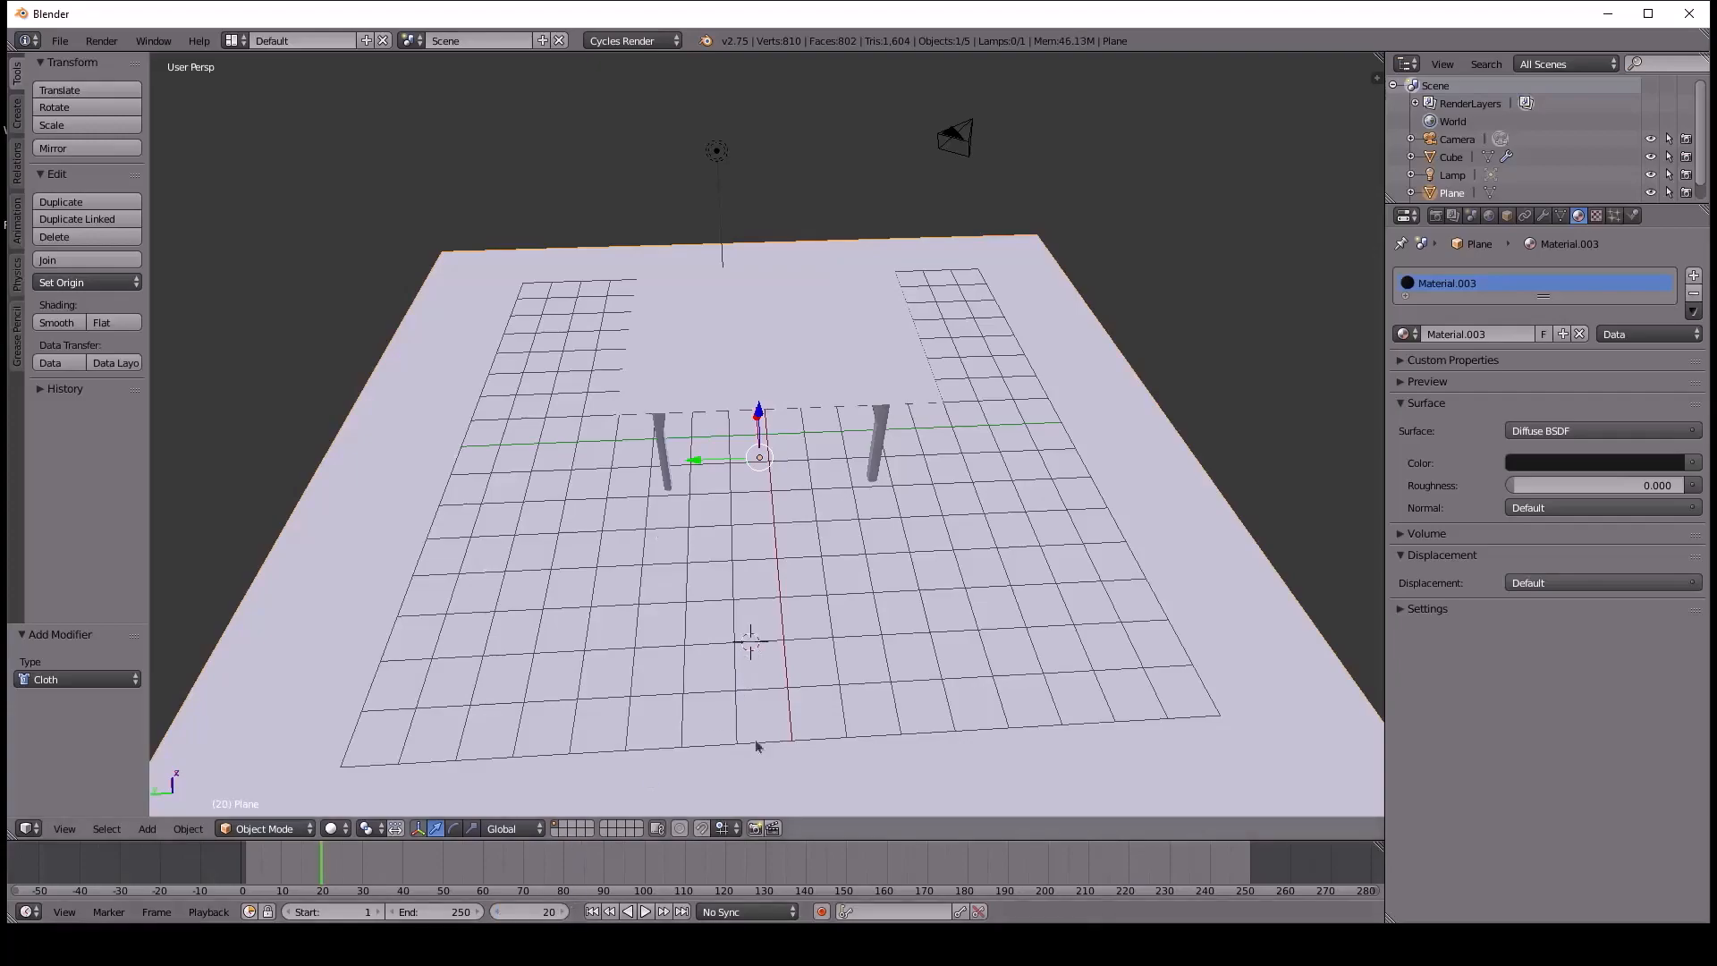
pyautogui.click(645, 913)
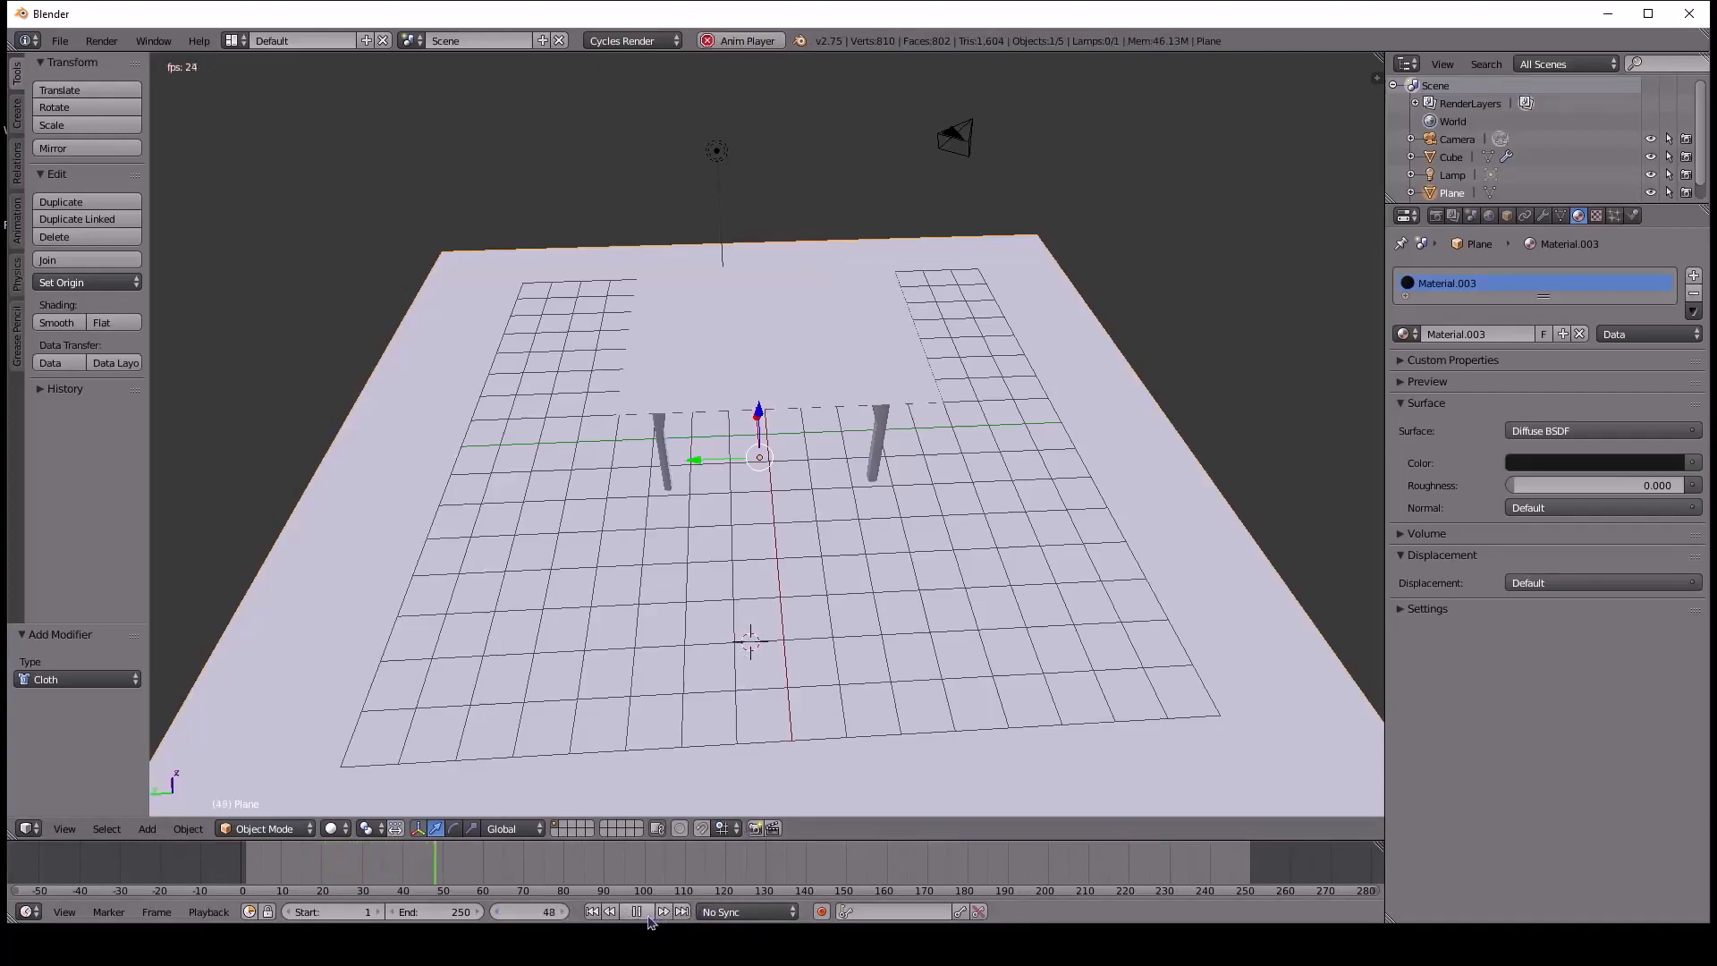
pyautogui.click(636, 912)
# Raise the animation's end frame to 253.
pyautogui.click(471, 913)
pyautogui.press('Left')
pyautogui.click(473, 912)
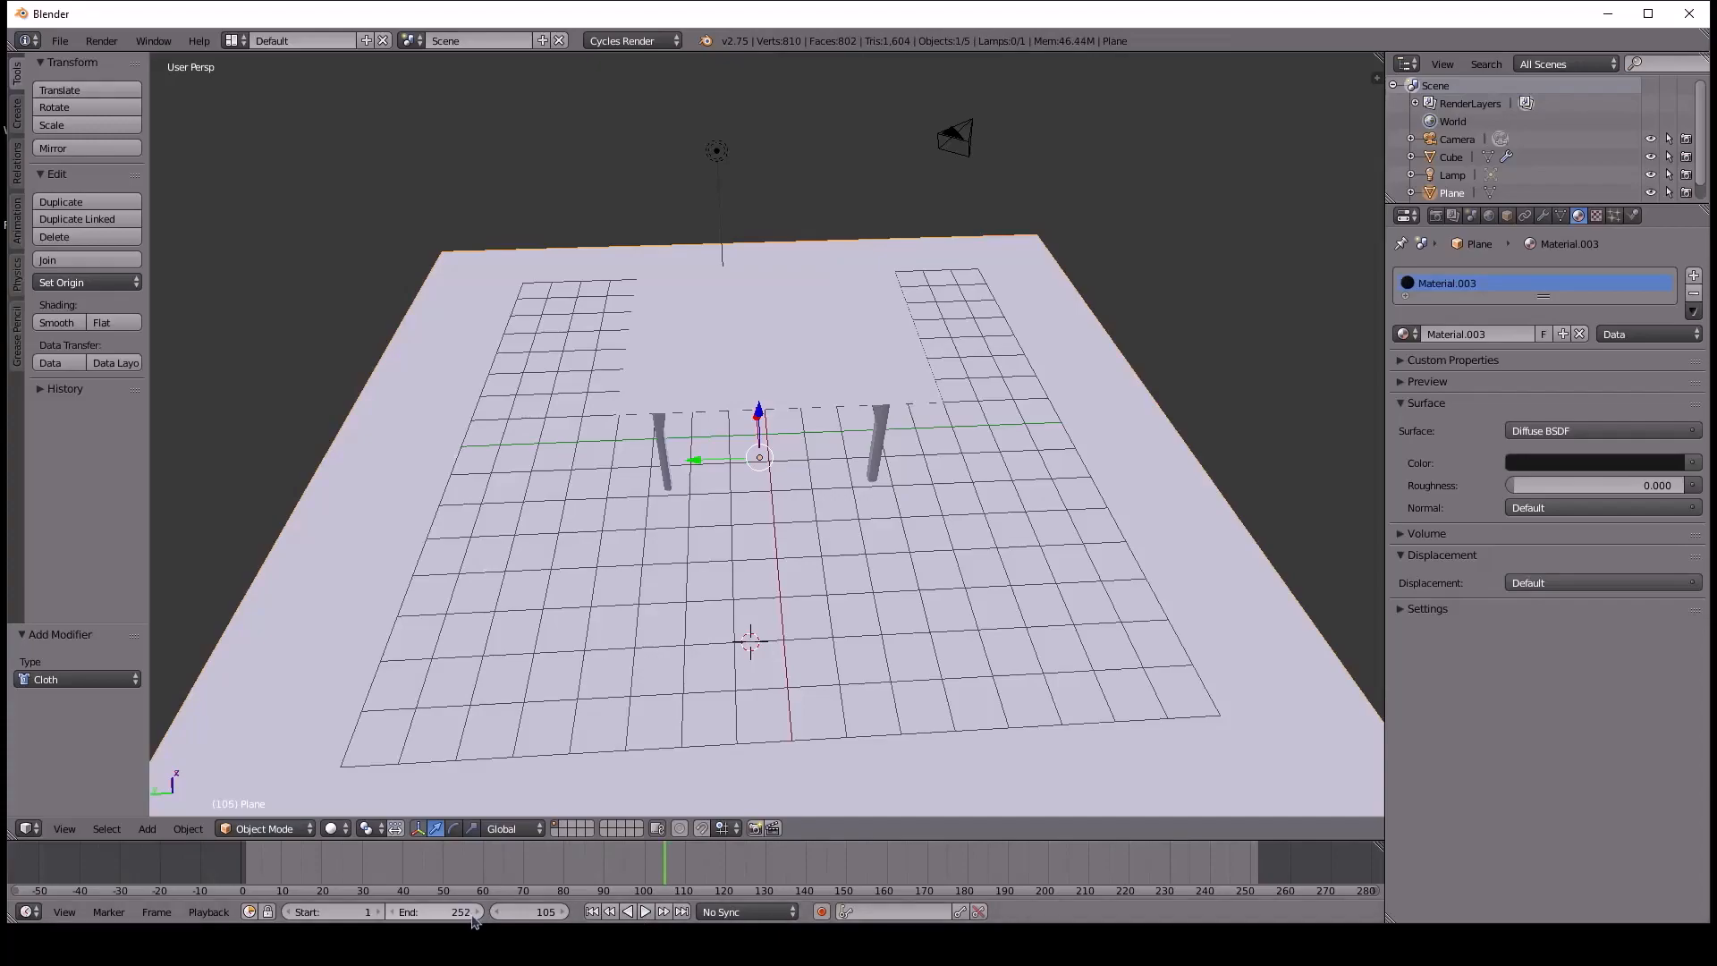
pyautogui.click(473, 912)
# Set both the current frame and the animation's end frame to 20.
pyautogui.click(512, 912)
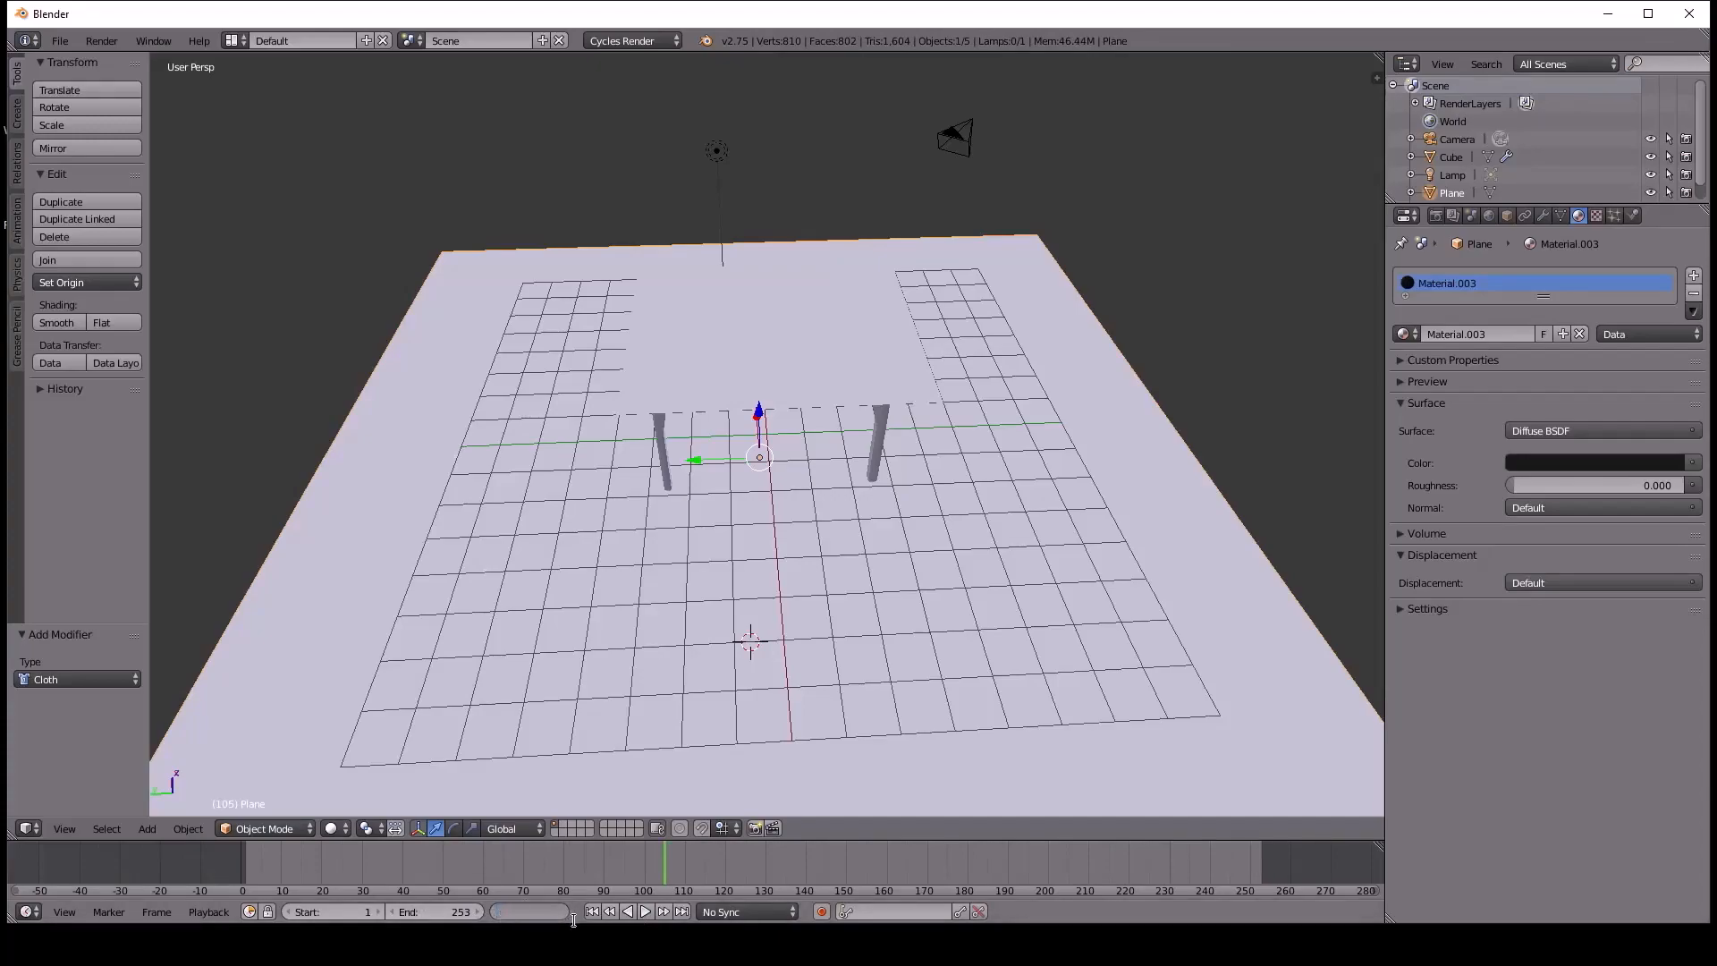
pyautogui.write('20')
pyautogui.press('Return')
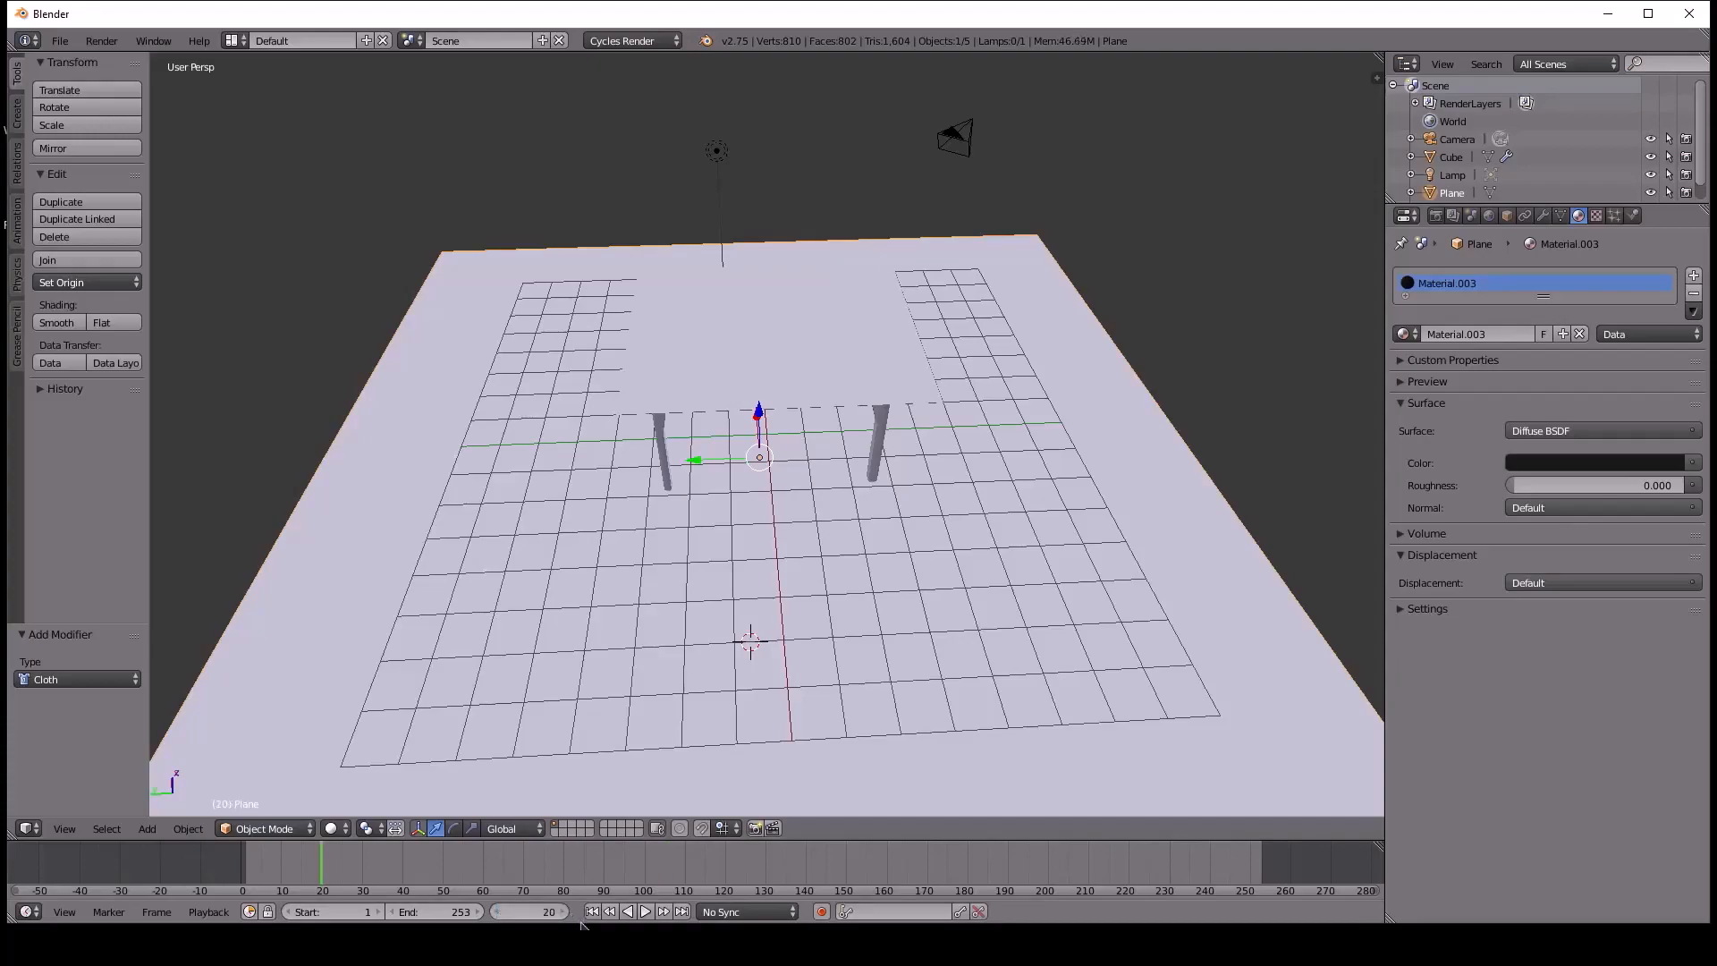
pyautogui.click(465, 912)
pyautogui.press('Return')
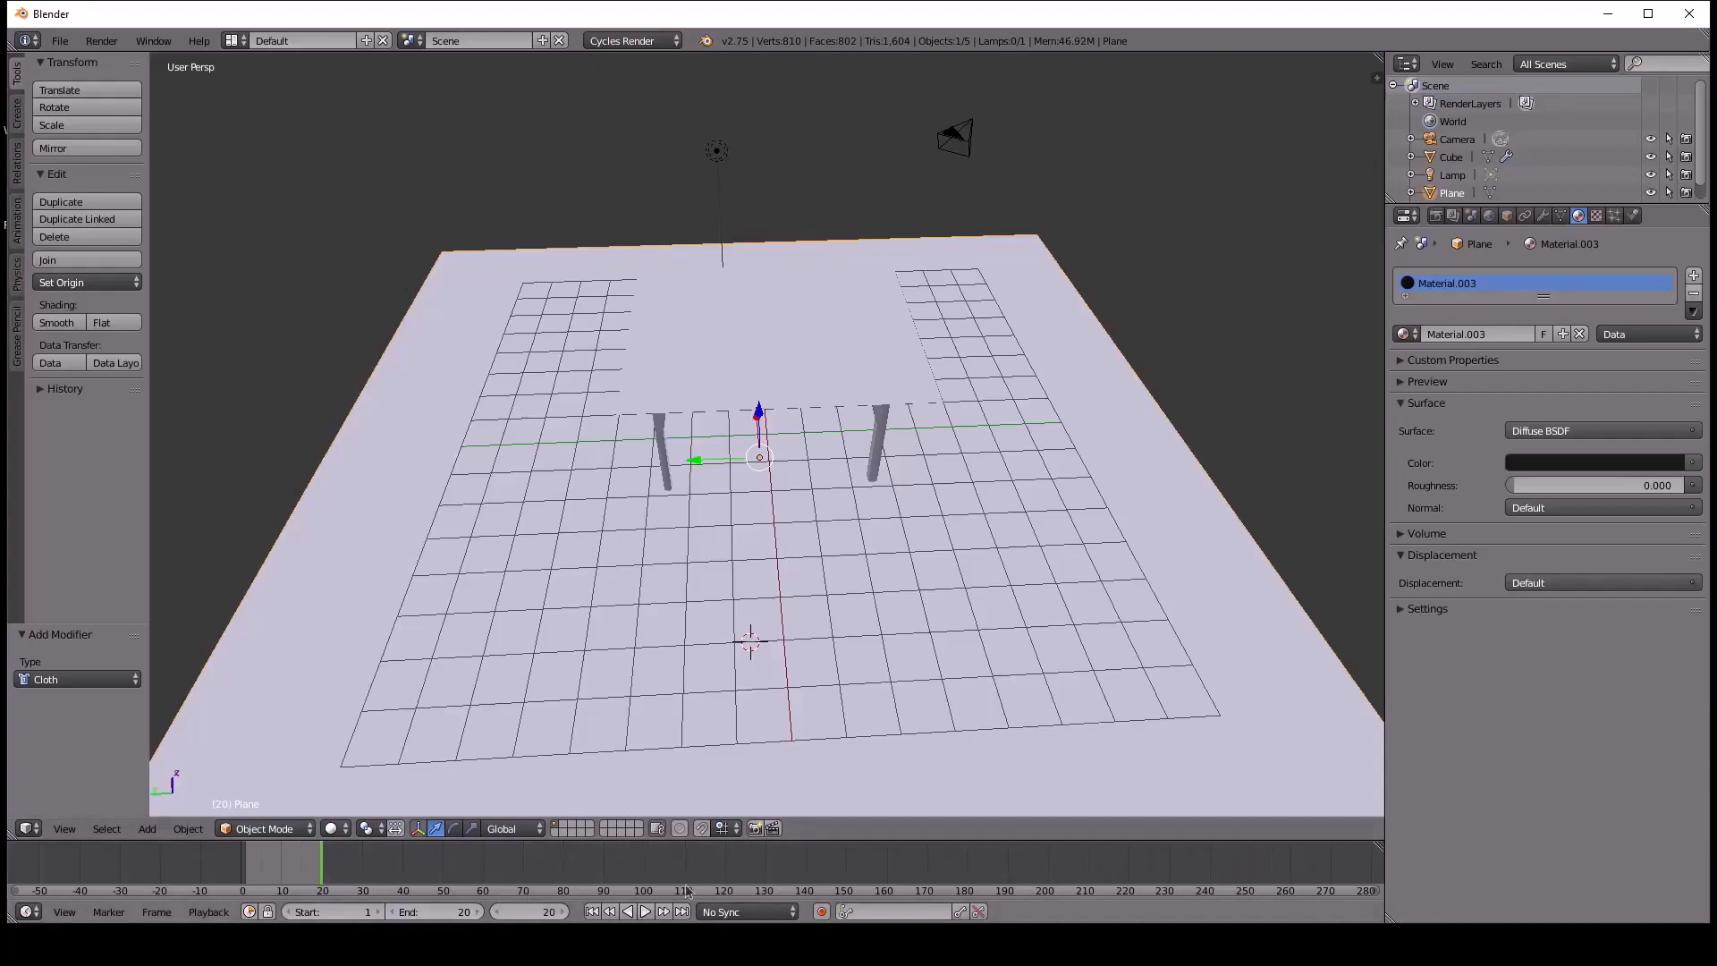
# Play the shortened 20-frame animation, select the cloth plane above the table and stop playback.
pyautogui.click(644, 913)
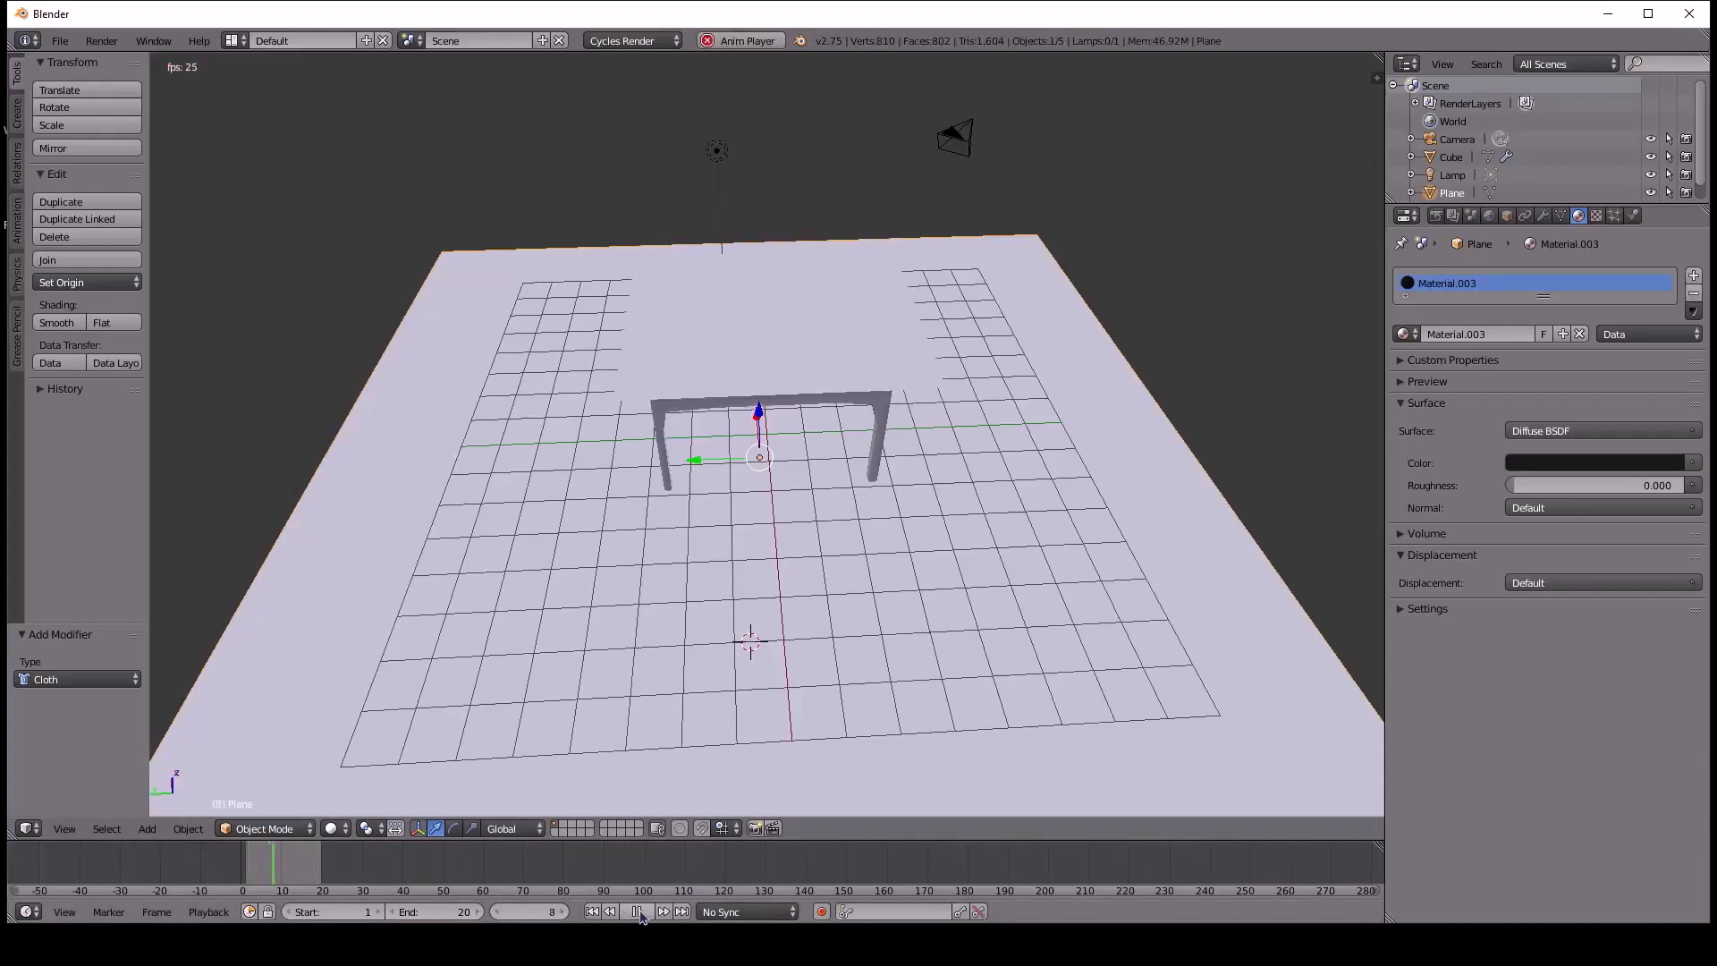
pyautogui.moveTo(689, 605)
pyautogui.mouseDown(button='middle')
pyautogui.moveTo(629, 520)
pyautogui.moveTo(625, 548)
pyautogui.moveTo(701, 599)
pyautogui.mouseUp(button='middle')
pyautogui.moveTo(712, 532); pyautogui.dragTo(574, 746, button='middle')
pyautogui.rightClick(736, 387)
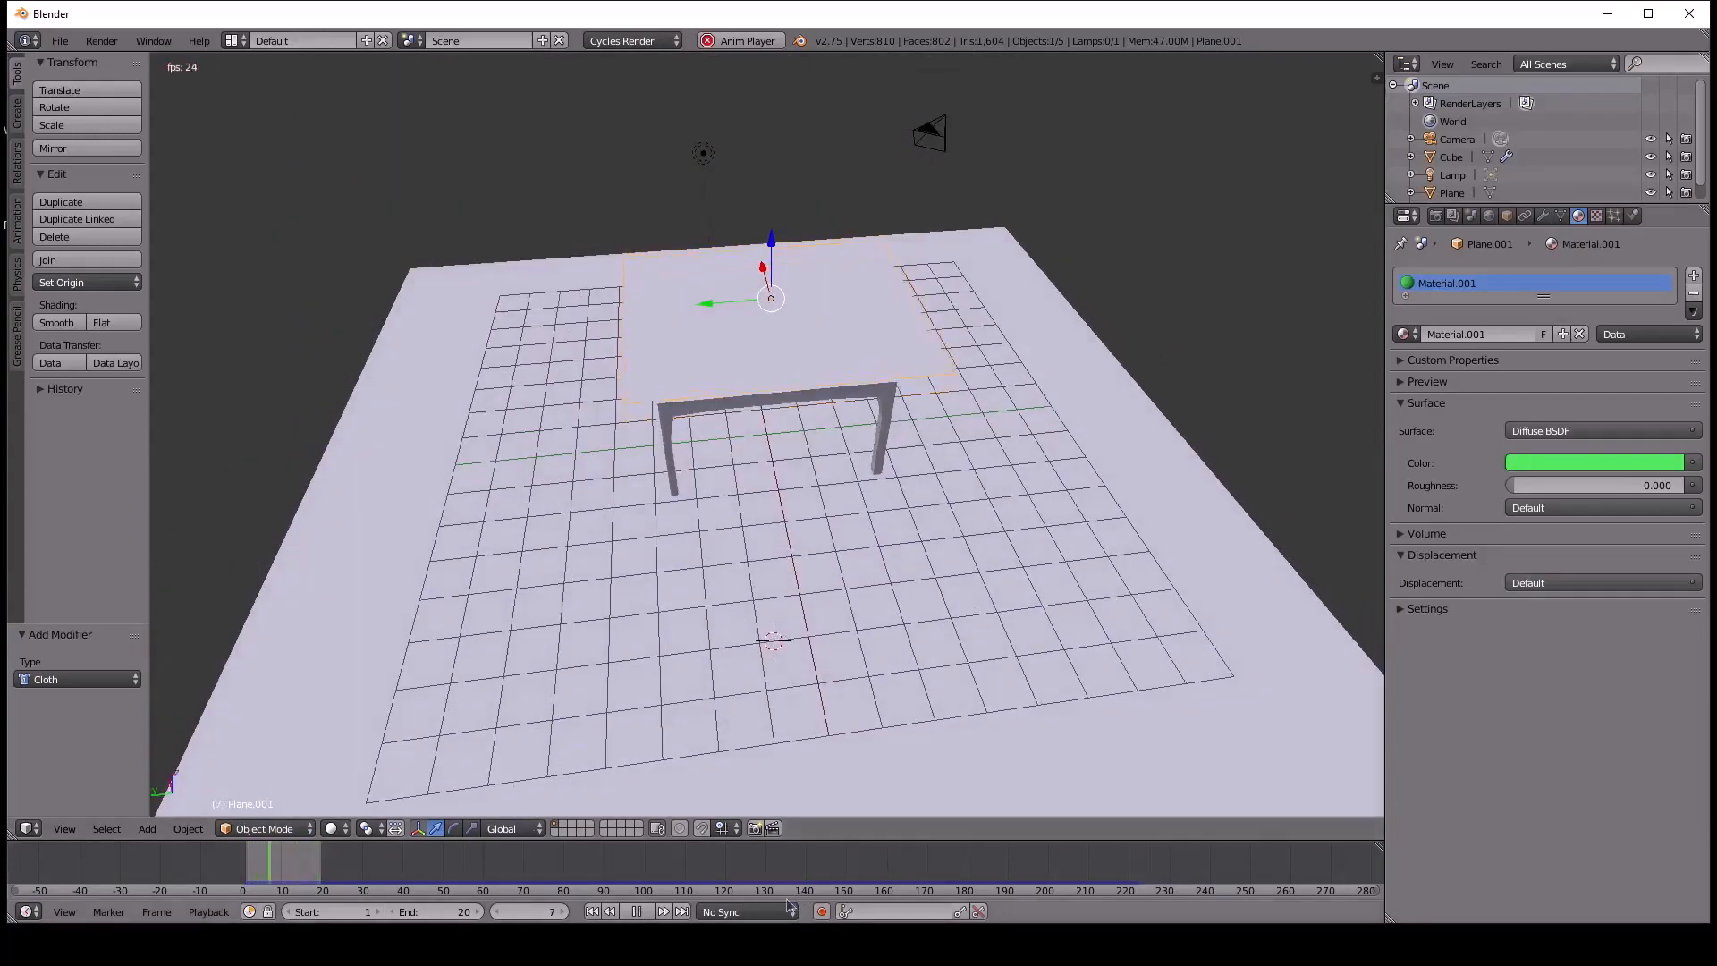
pyautogui.hotkey('alt', 'a')
pyautogui.click(291, 830)
pyautogui.click(291, 829)
pyautogui.click(923, 550)
pyautogui.rightClick(856, 315)
pyautogui.rightClick(801, 357)
pyautogui.moveTo(752, 529); pyautogui.dragTo(883, 545, button='middle')
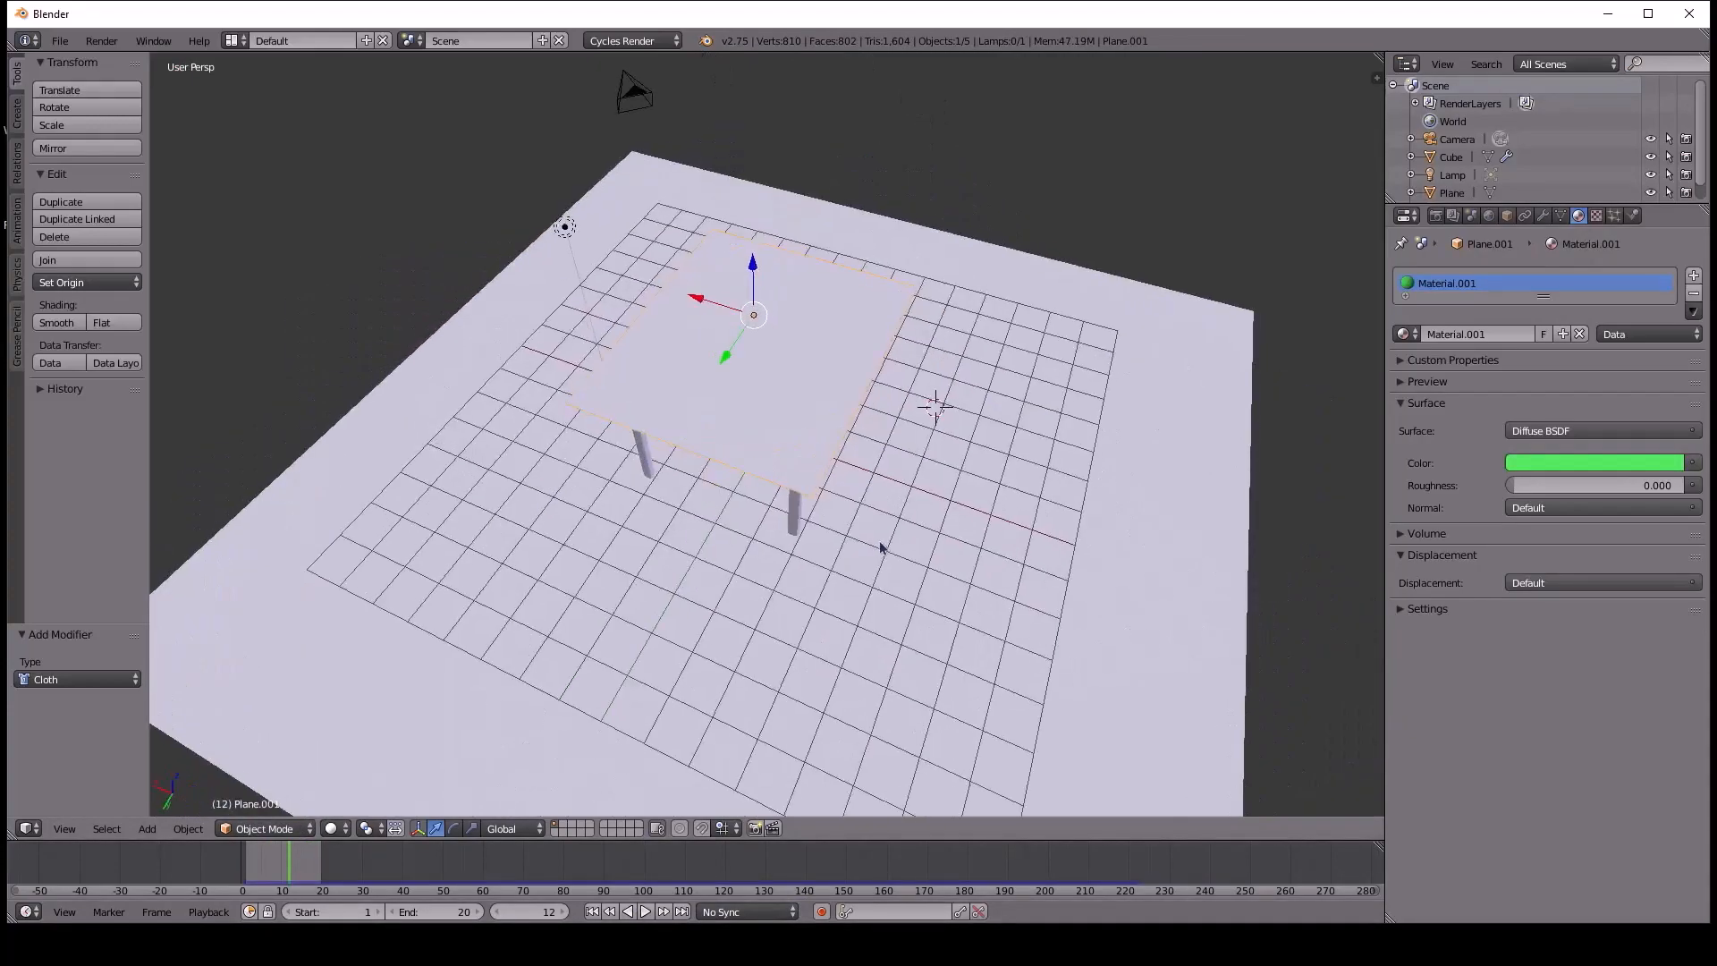
pyautogui.moveTo(861, 442); pyautogui.dragTo(860, 433, button='middle')
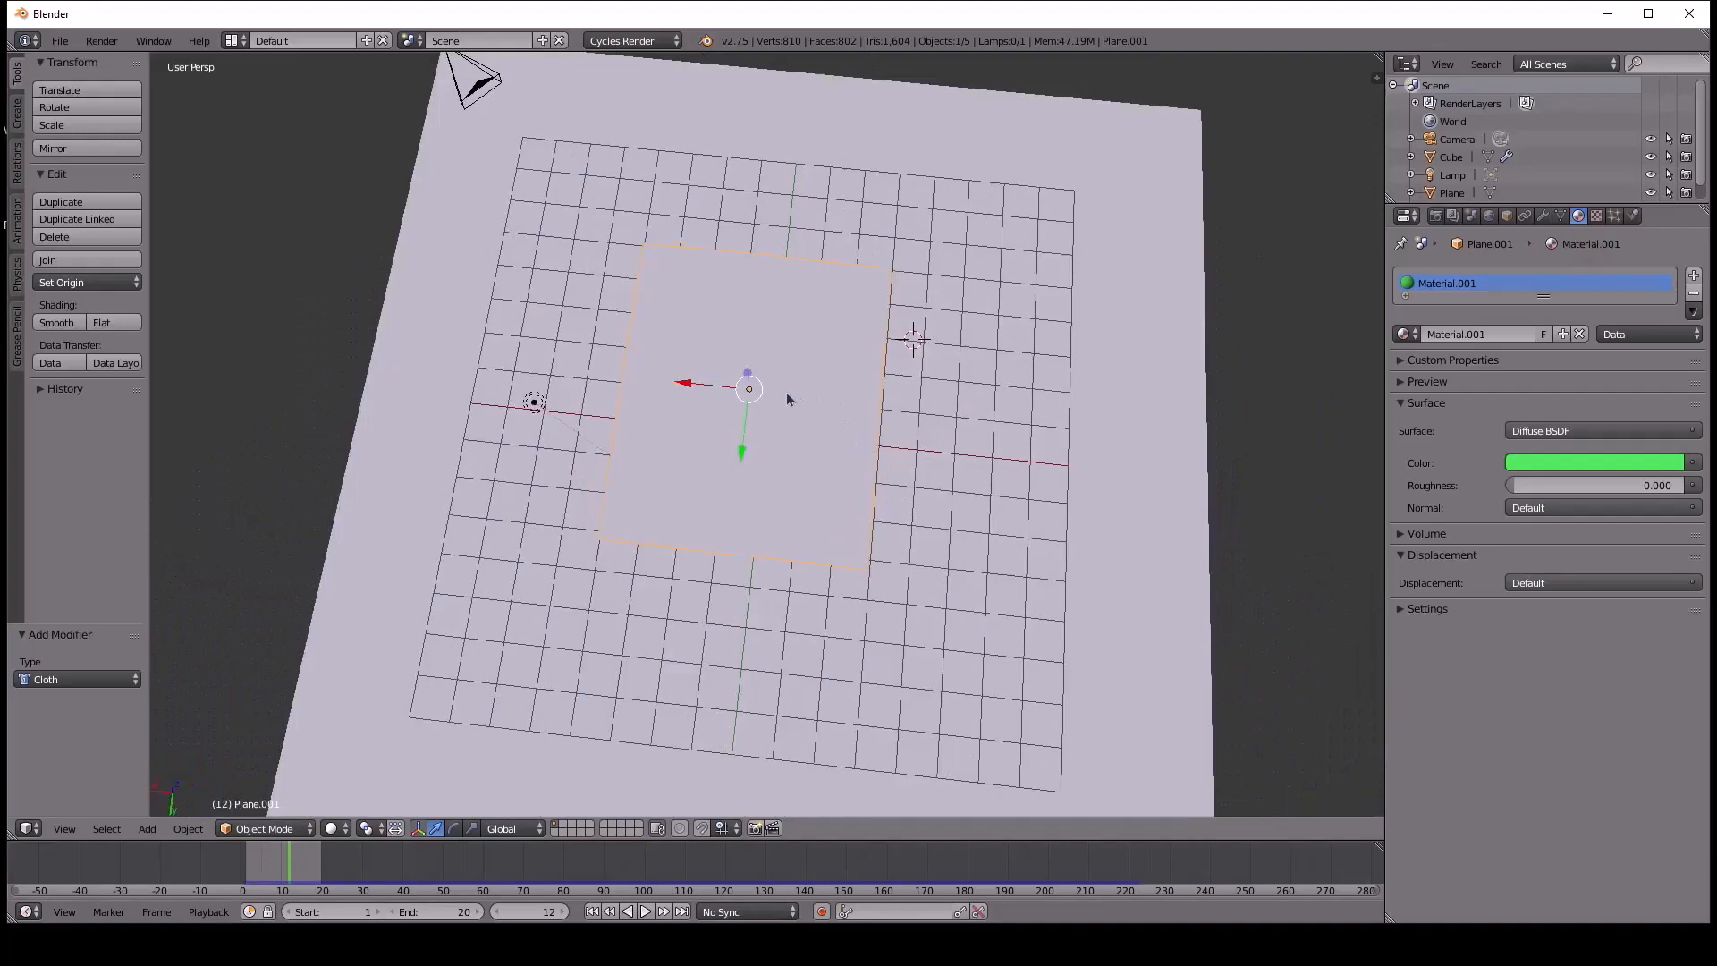
pyautogui.press('s')
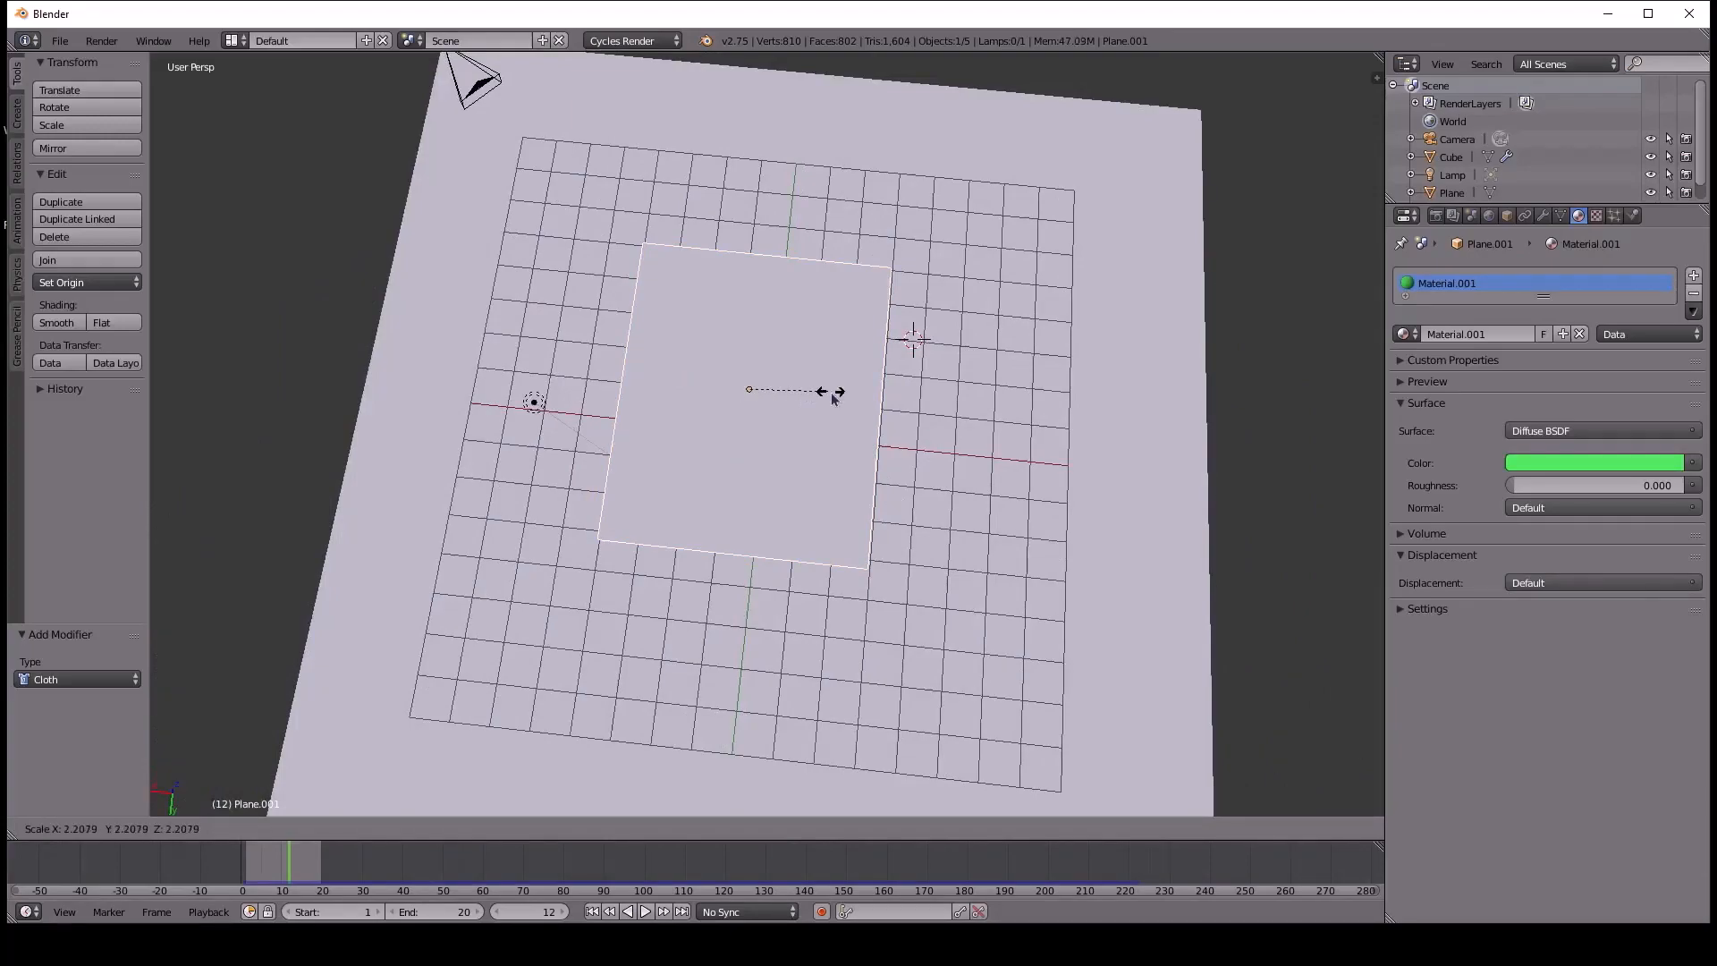
pyautogui.rightClick(565, 383)
pyautogui.moveTo(594, 399); pyautogui.dragTo(580, 312, button='middle')
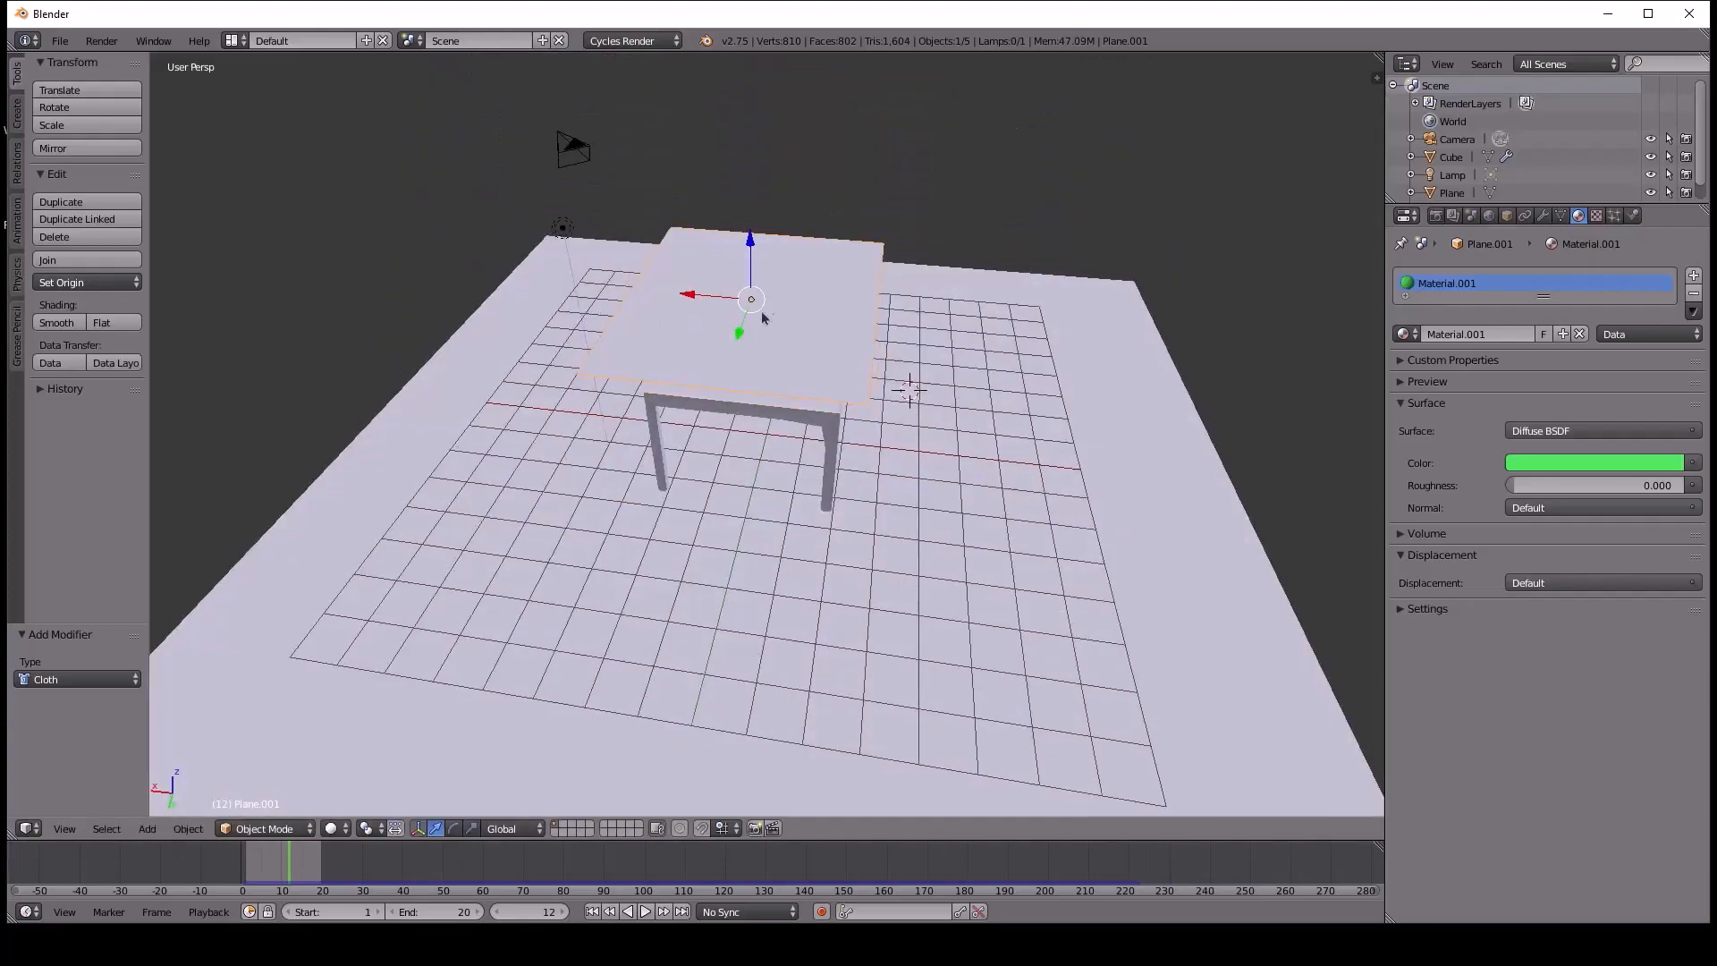
pyautogui.press('s')
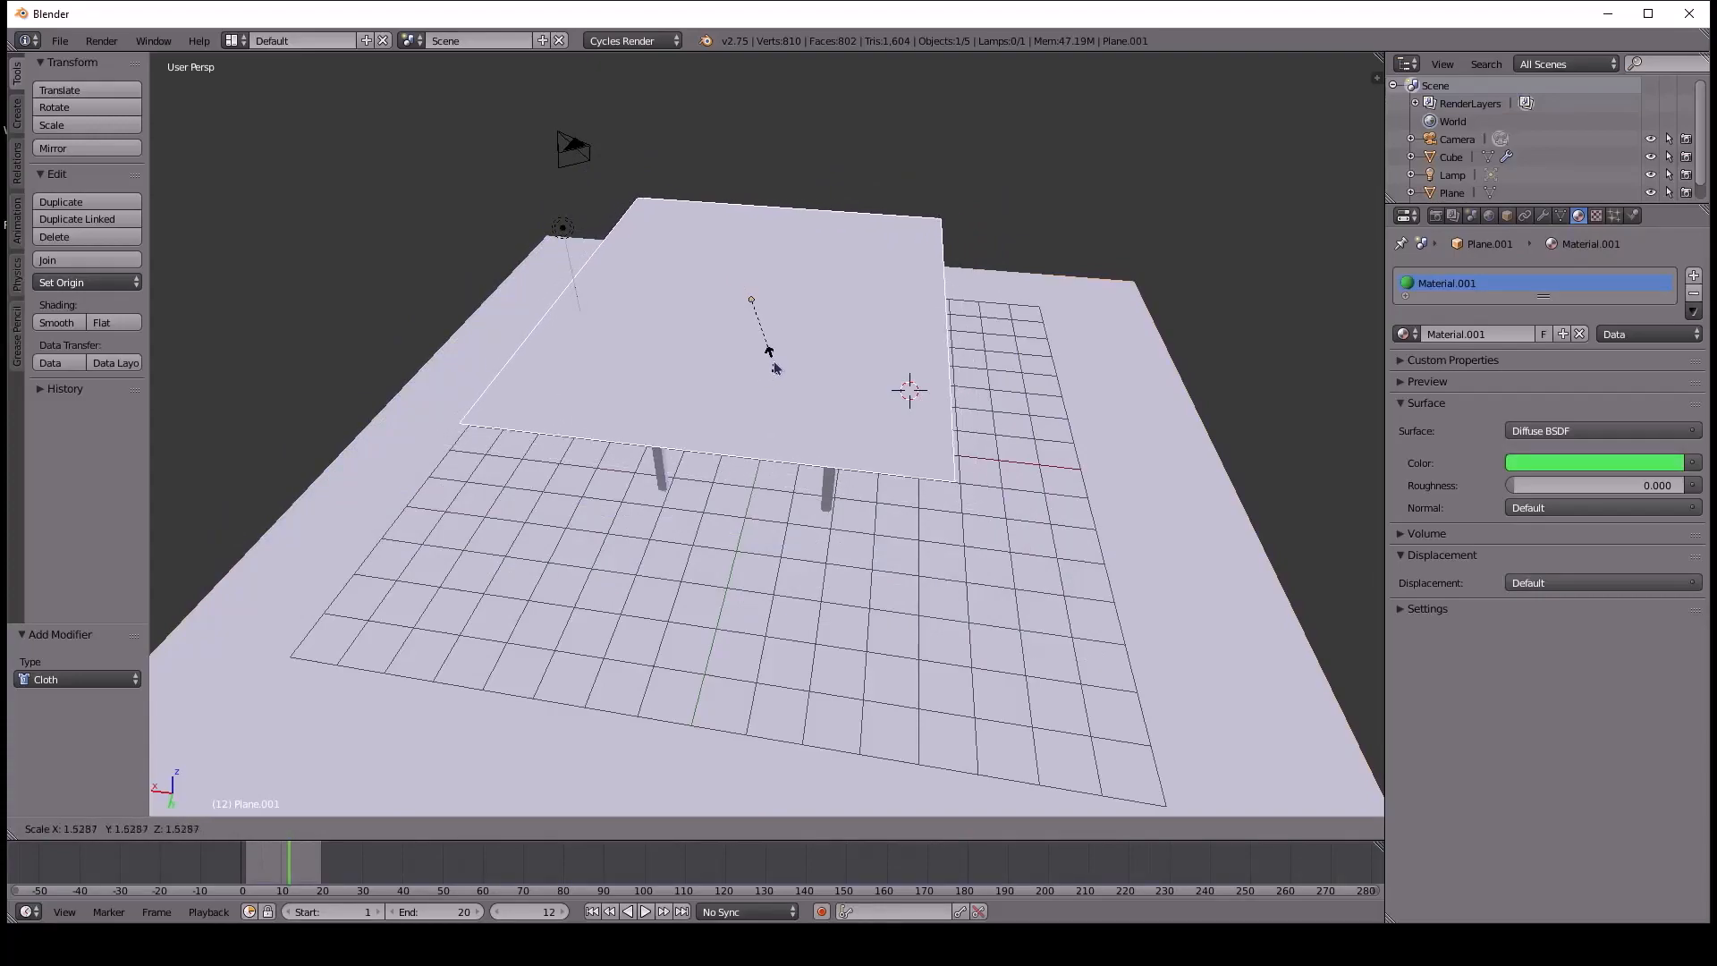
pyautogui.rightClick(765, 372)
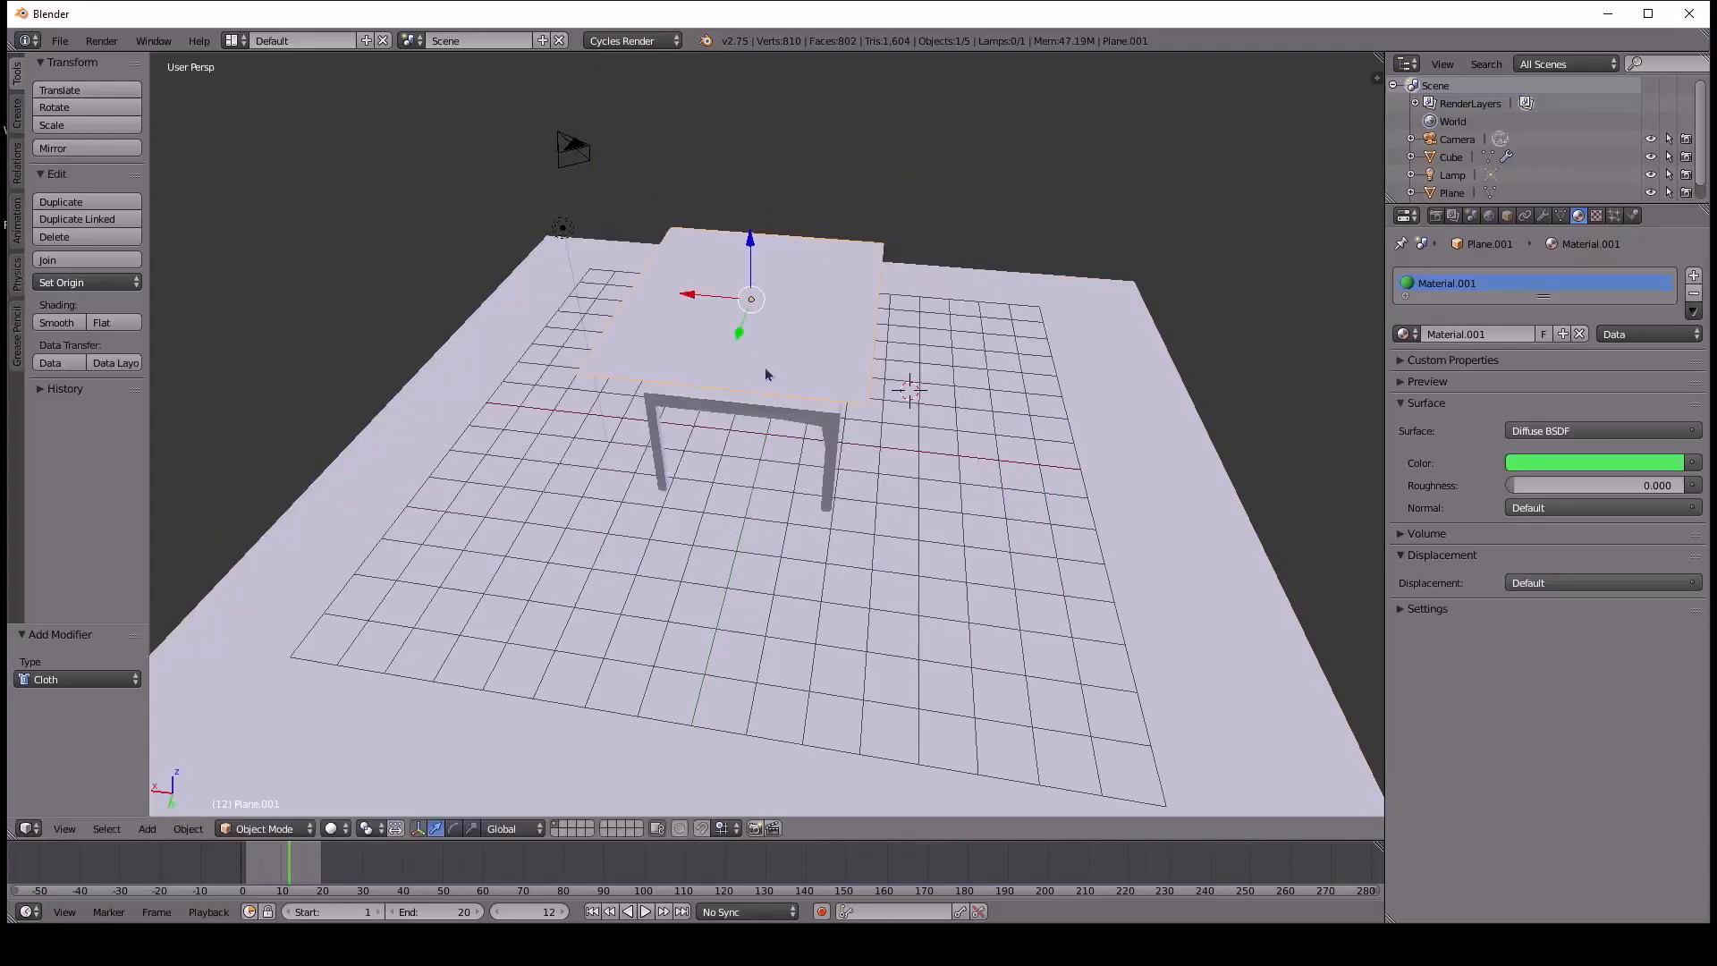
# Scale the cloth plane by about 1.469 along the global X axis and enlarge it along the global Y axis.
pyautogui.press('s')
pyautogui.press('x')
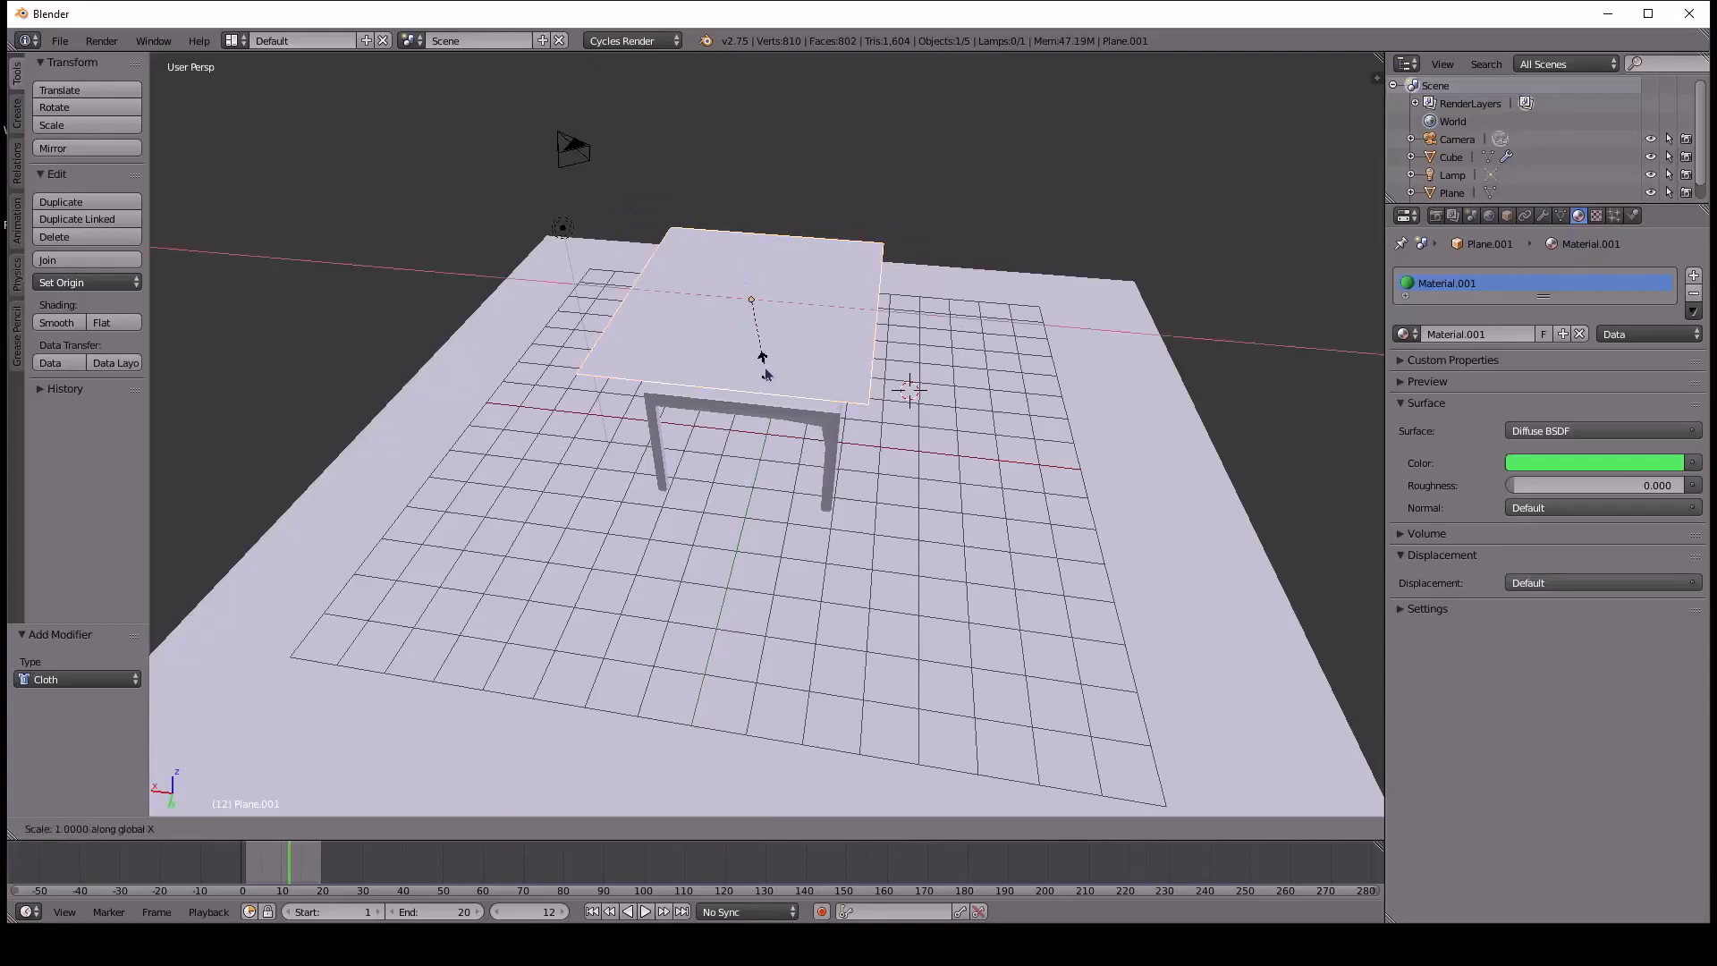
pyautogui.click(779, 390)
pyautogui.press('s')
pyautogui.press('y')
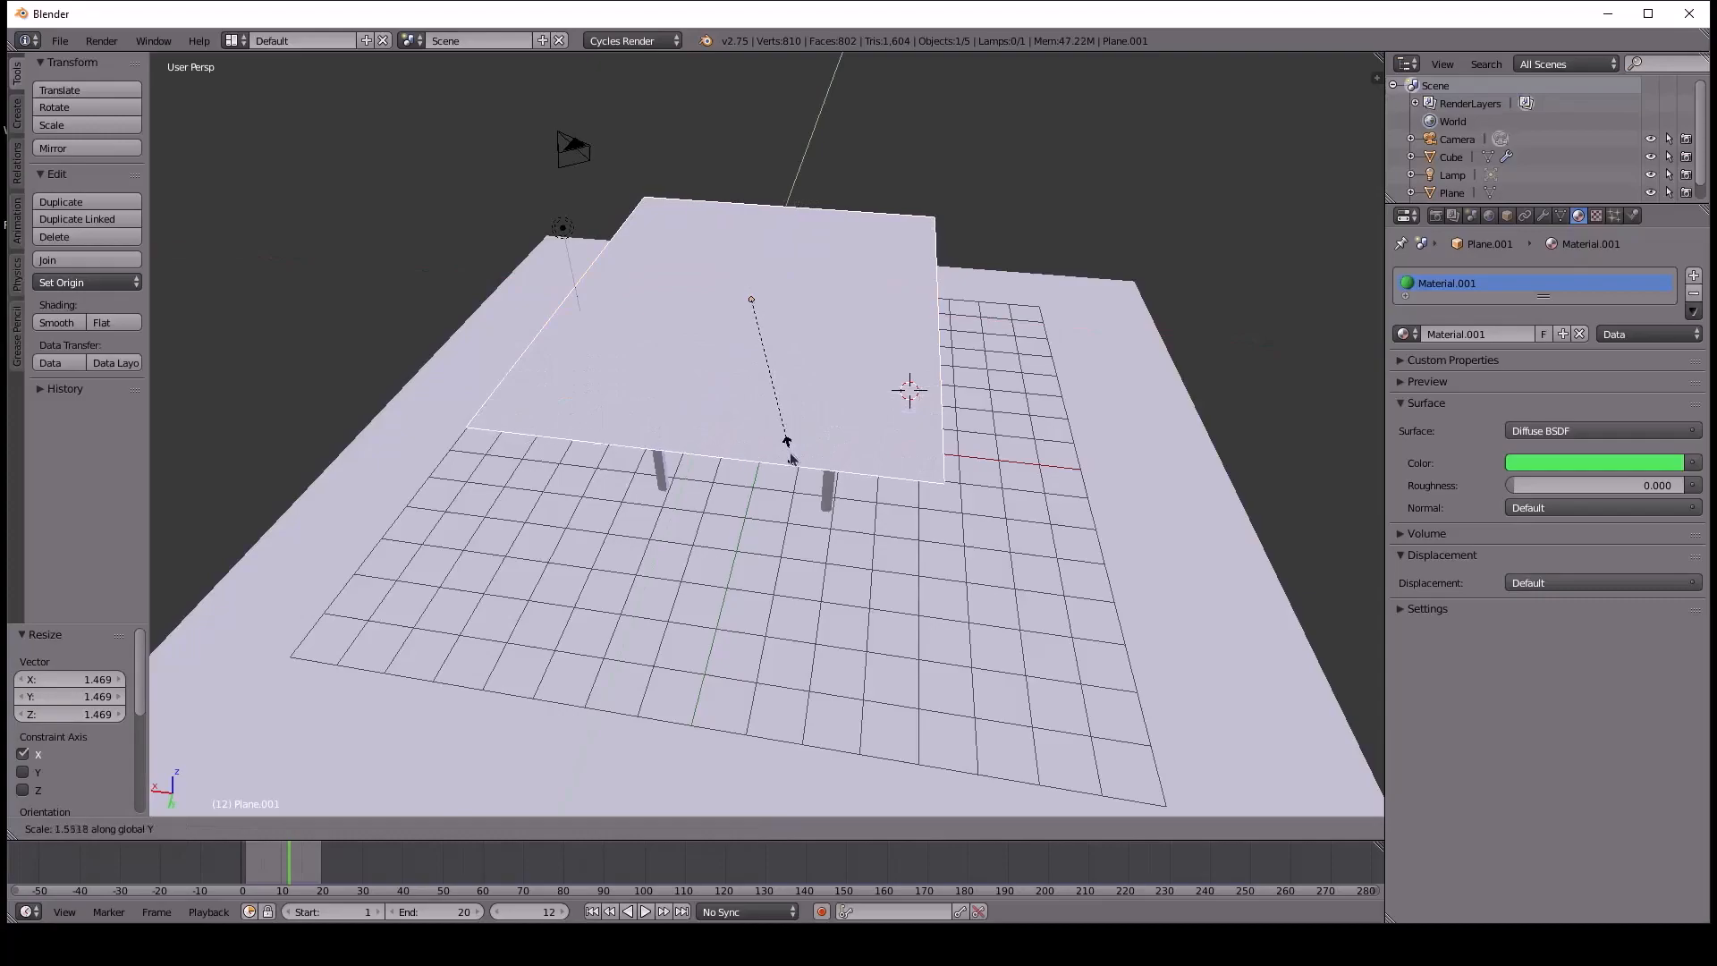
pyautogui.click(790, 474)
# Move the enlarged cloth plane about -0.930 along the X axis to centre it over the table.
pyautogui.moveTo(835, 434); pyautogui.dragTo(1007, 440, button='middle')
pyautogui.moveTo(755, 298); pyautogui.dragTo(787, 336)
pyautogui.moveTo(741, 391); pyautogui.dragTo(830, 399)
pyautogui.moveTo(830, 399); pyautogui.dragTo(796, 564, button='middle')
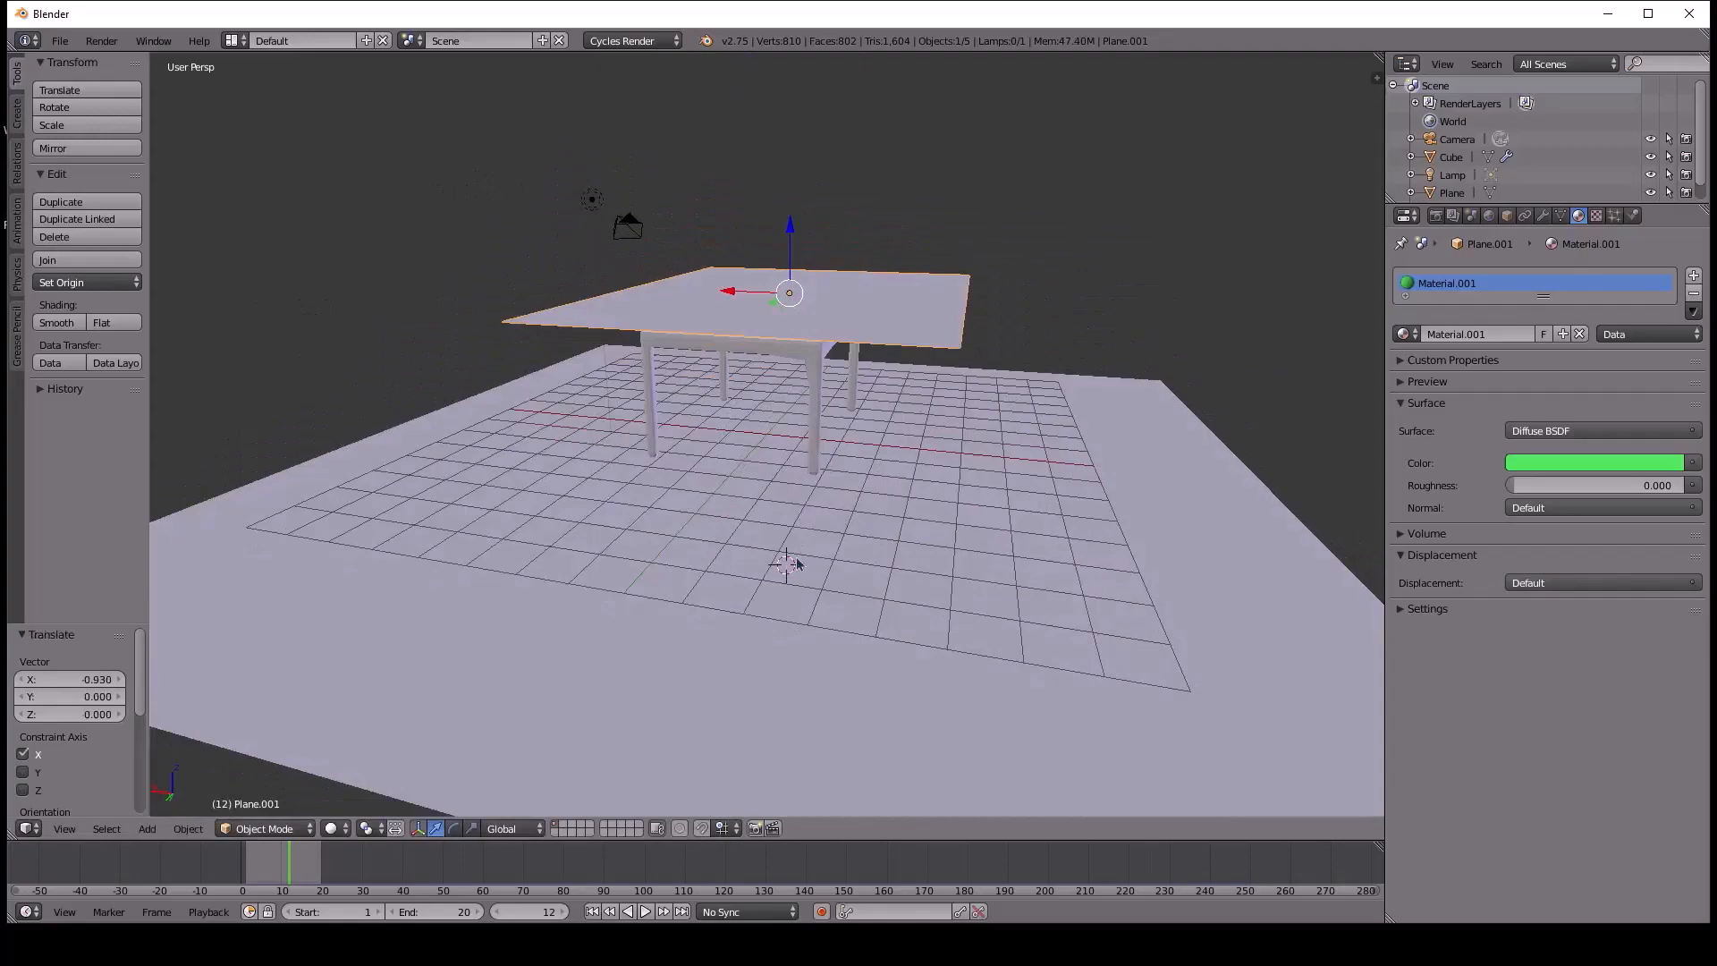
# Play the 20-frame simulation with the enlarged cloth plane and stop it.
pyautogui.click(643, 914)
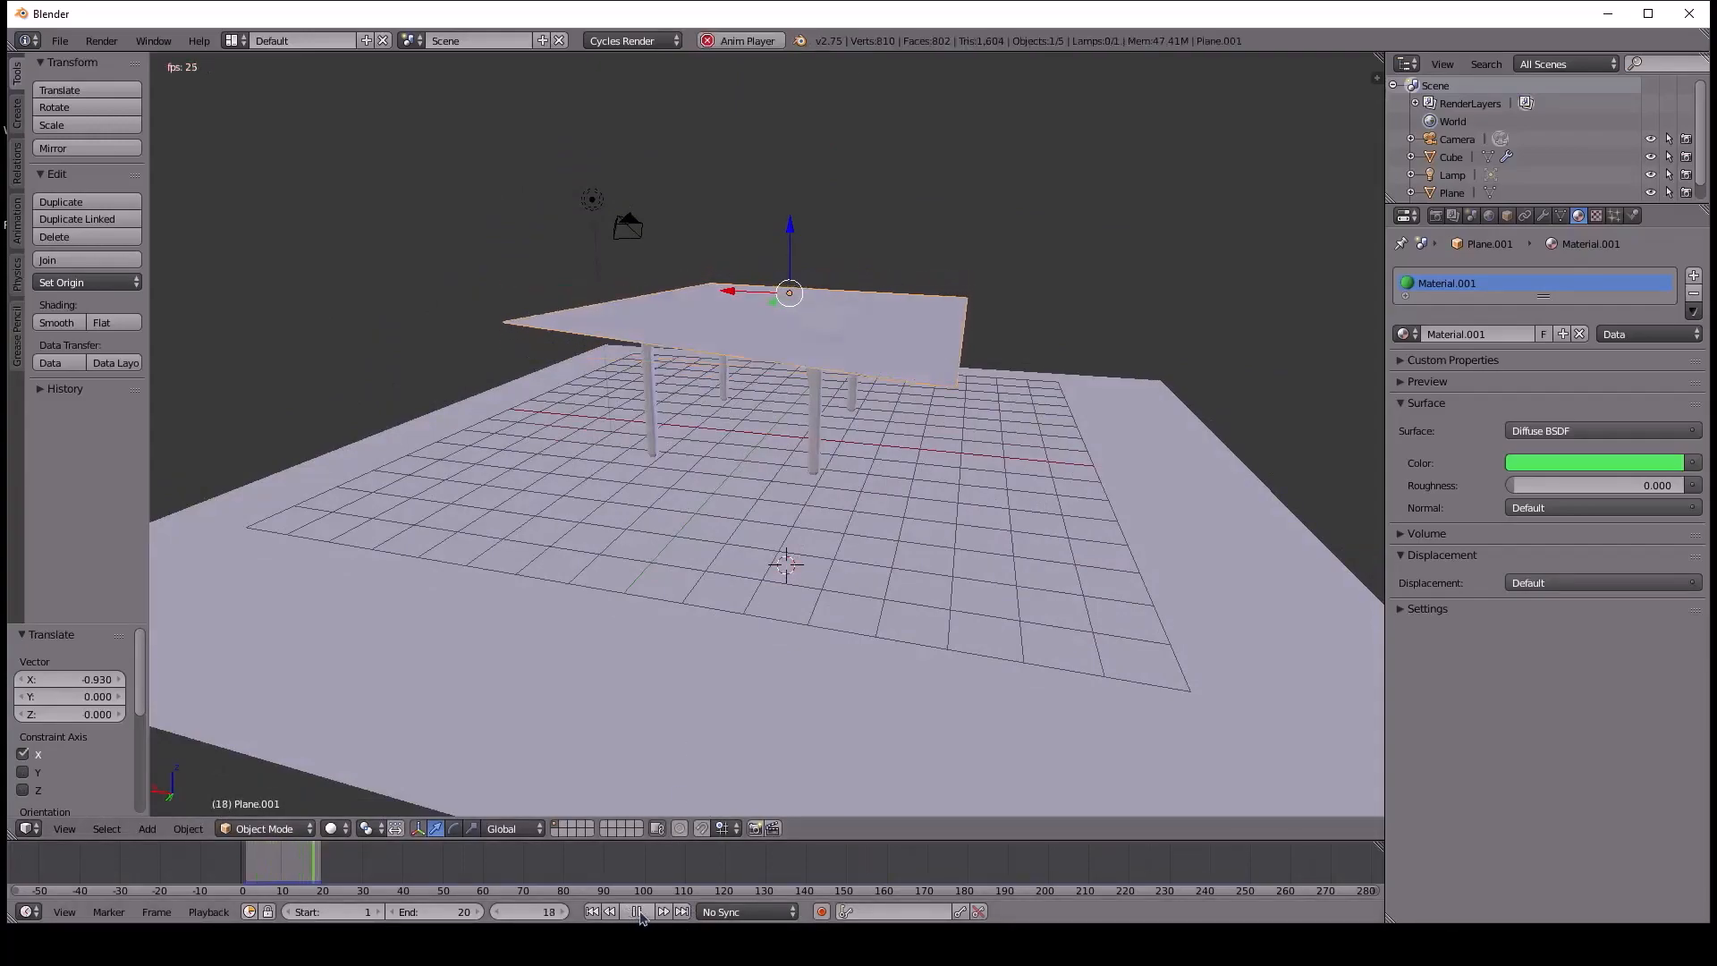
pyautogui.click(639, 913)
pyautogui.scroll(2, 652, 632)
pyautogui.moveTo(652, 633); pyautogui.dragTo(687, 489, button='middle')
# Remove and re-enable Collision physics for the table and Cloth physics for the plane above it.
pyautogui.rightClick(778, 349)
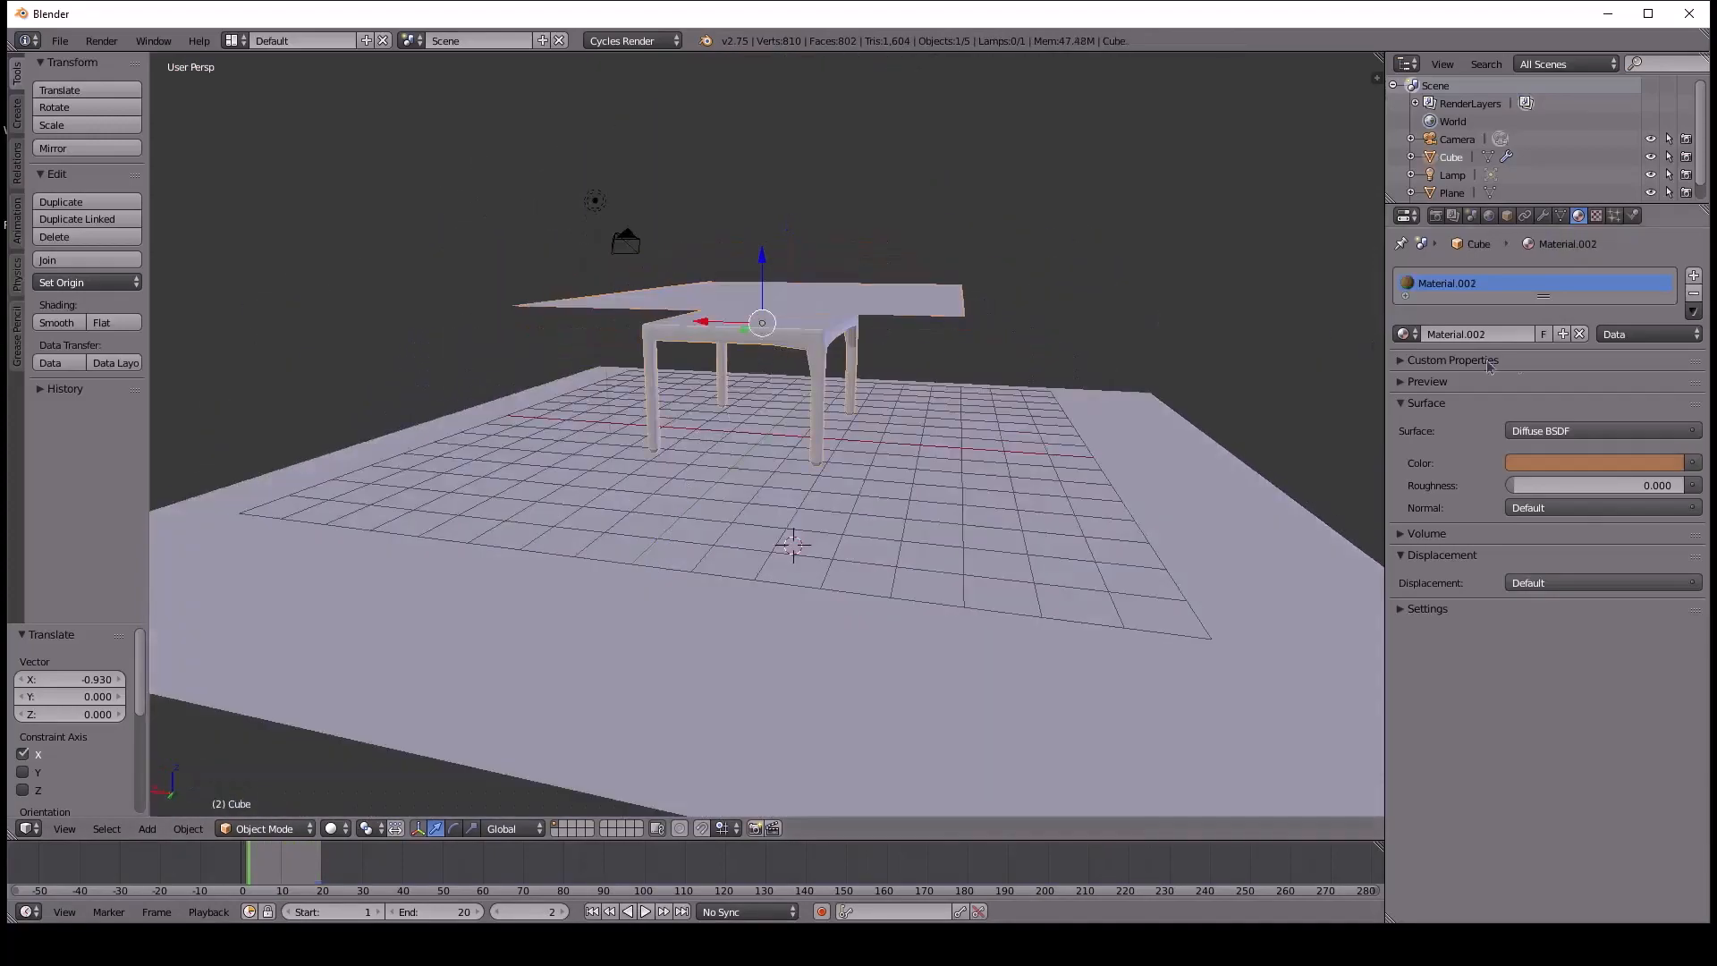
pyautogui.click(1631, 217)
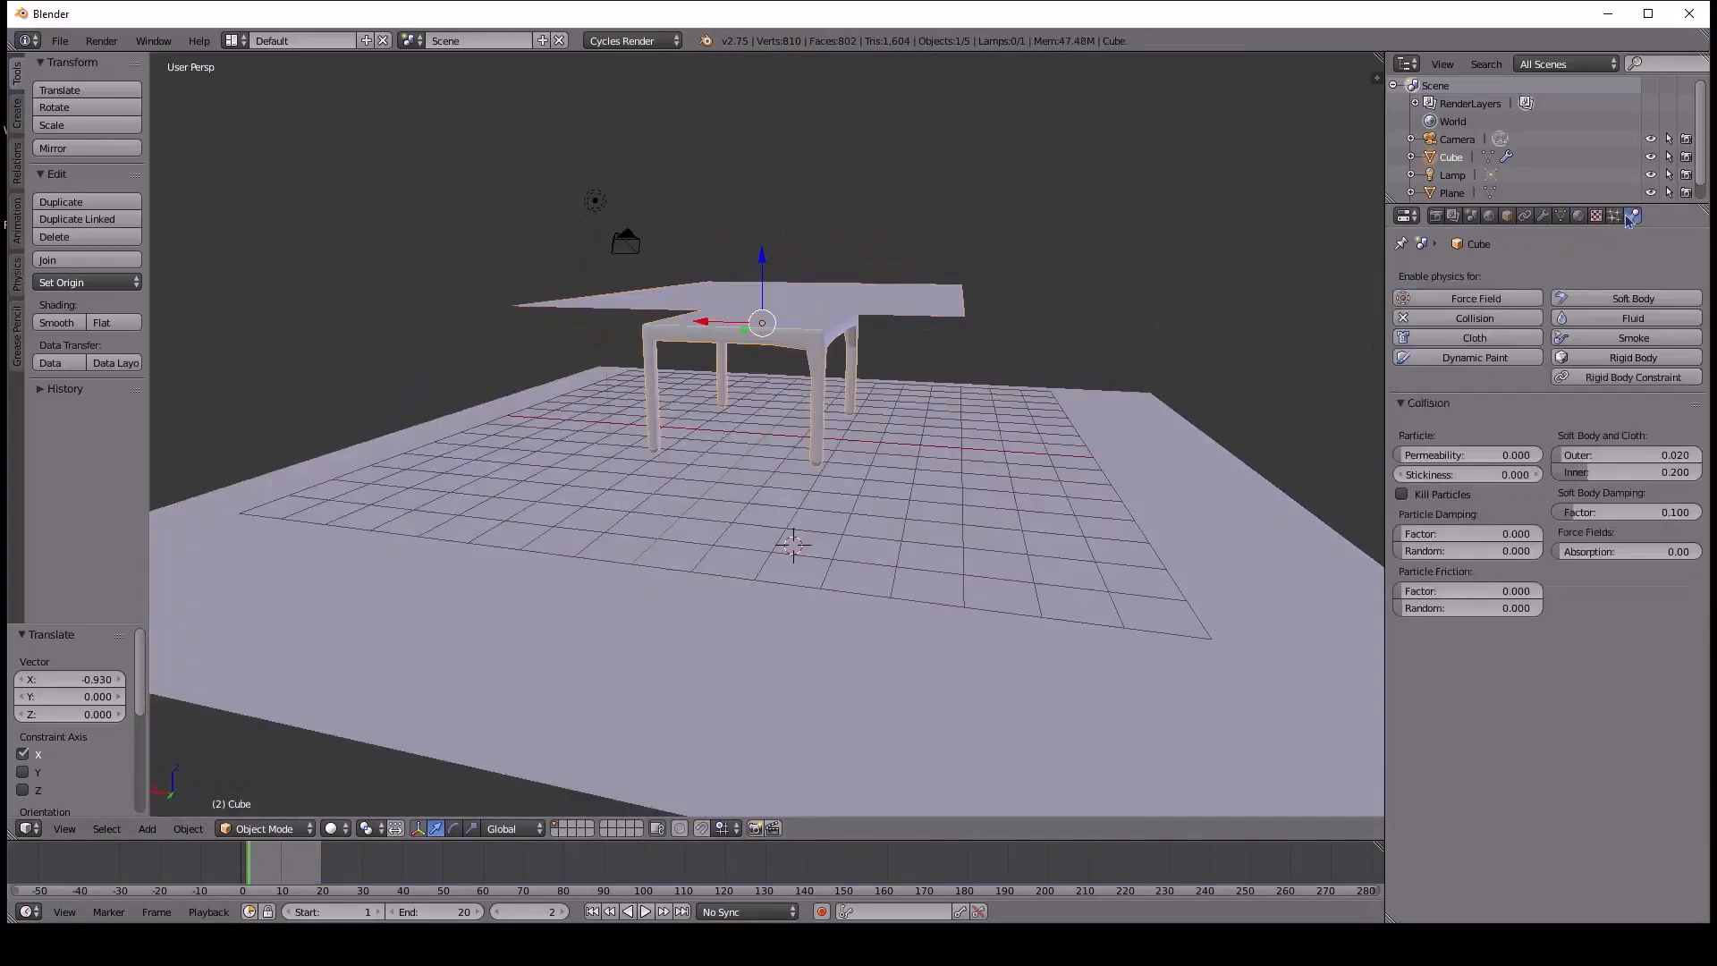
pyautogui.click(1503, 328)
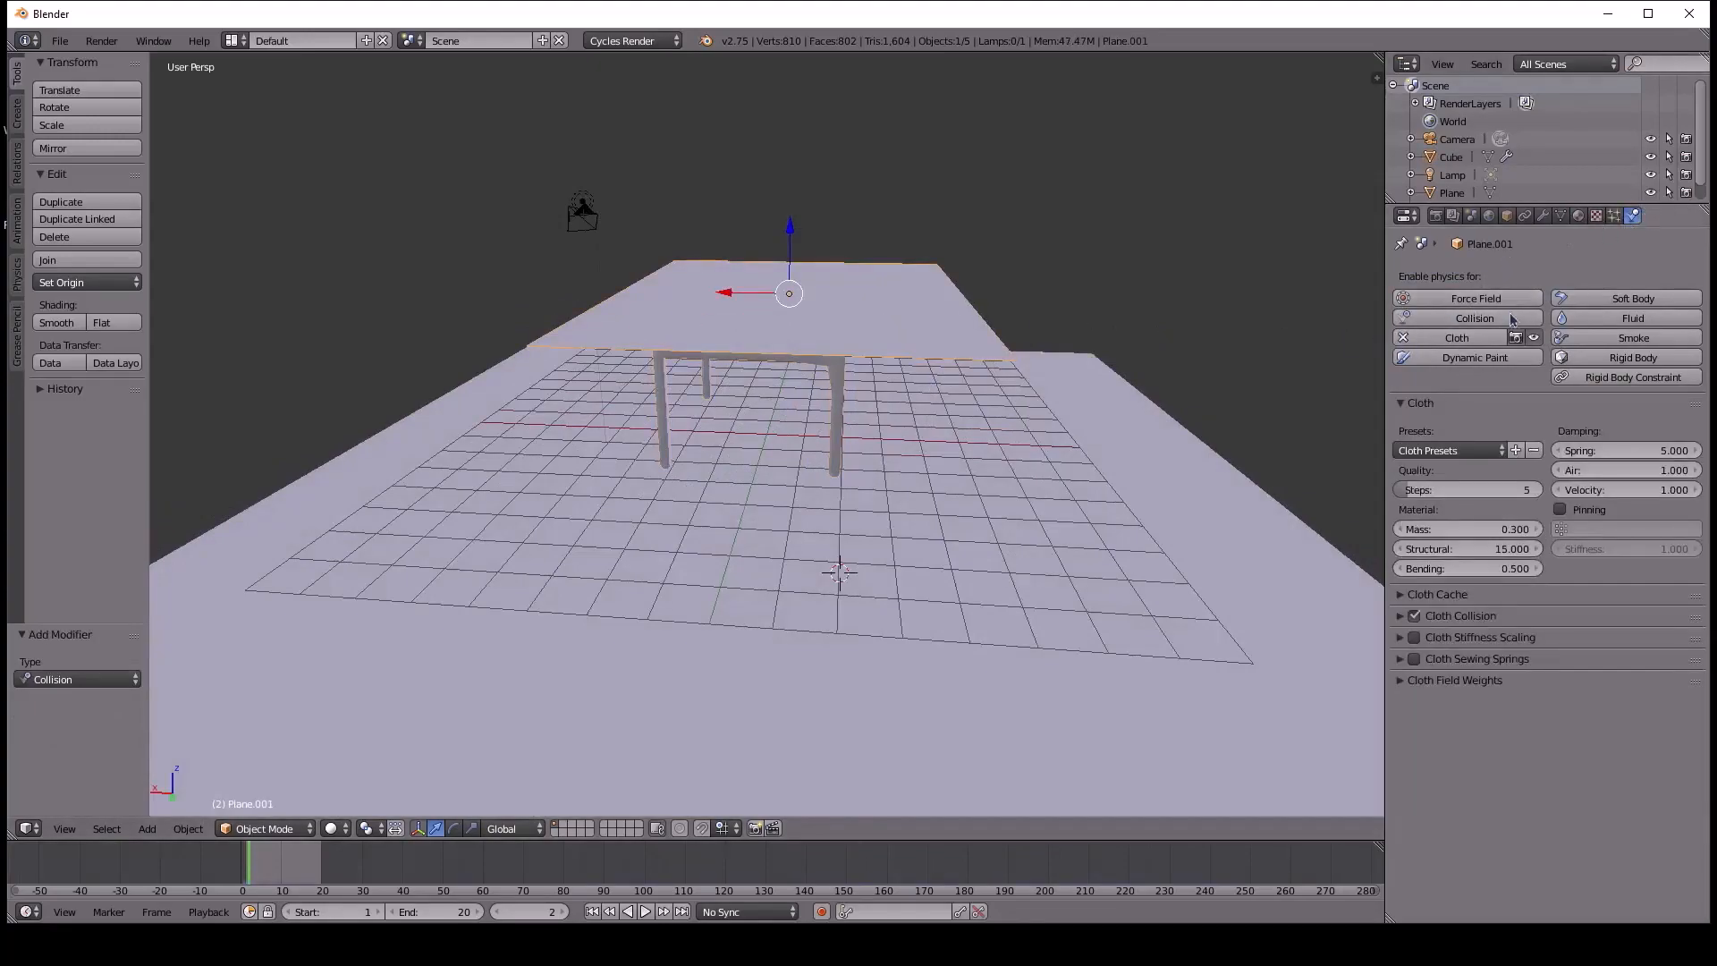
pyautogui.click(1454, 339)
pyautogui.click(1451, 340)
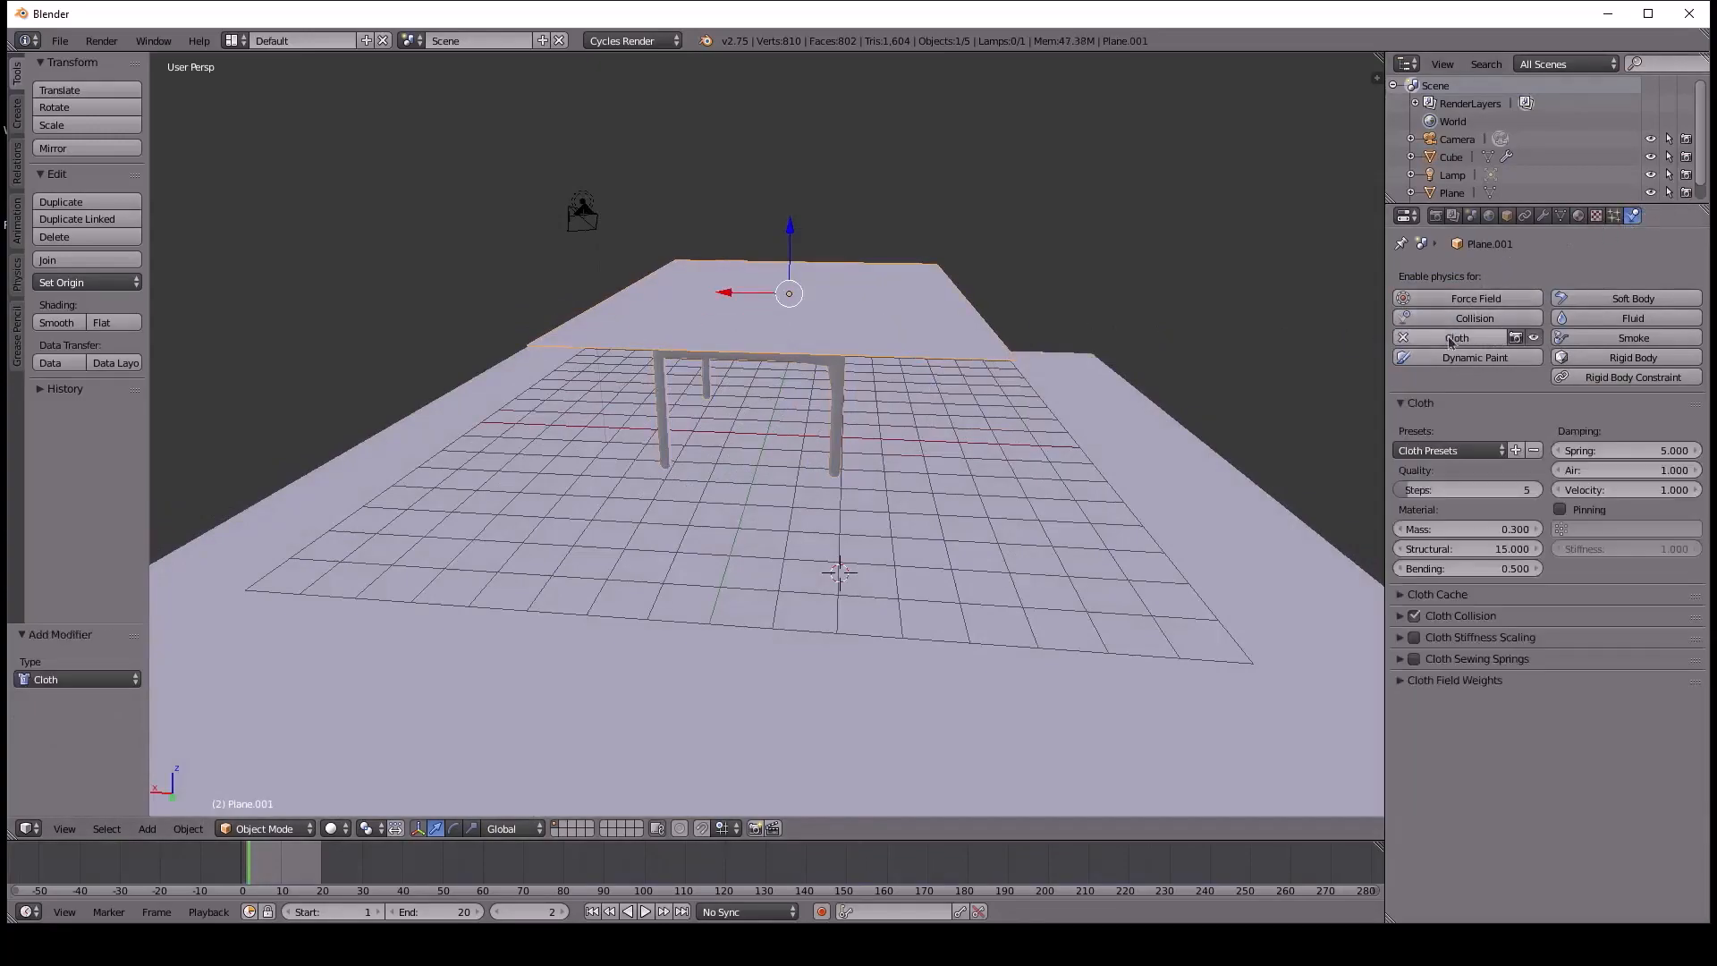
# Remove Collision physics from the table.
pyautogui.rightClick(827, 398)
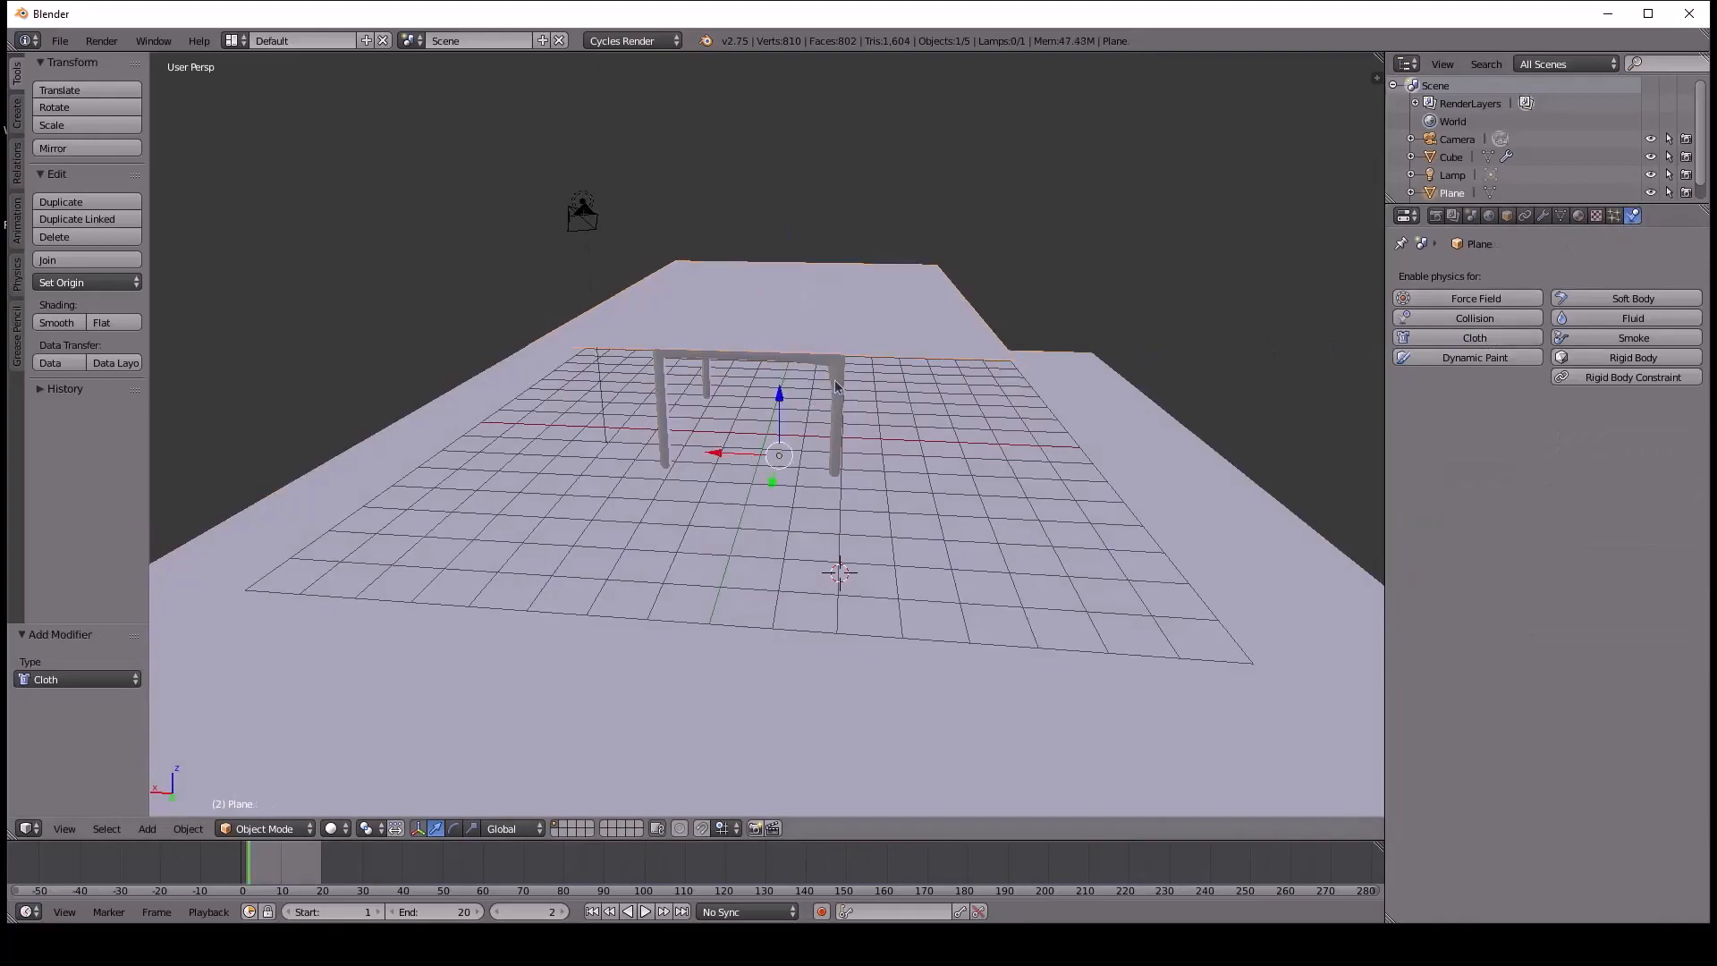
pyautogui.click(1510, 321)
pyautogui.click(1514, 324)
pyautogui.click(1513, 324)
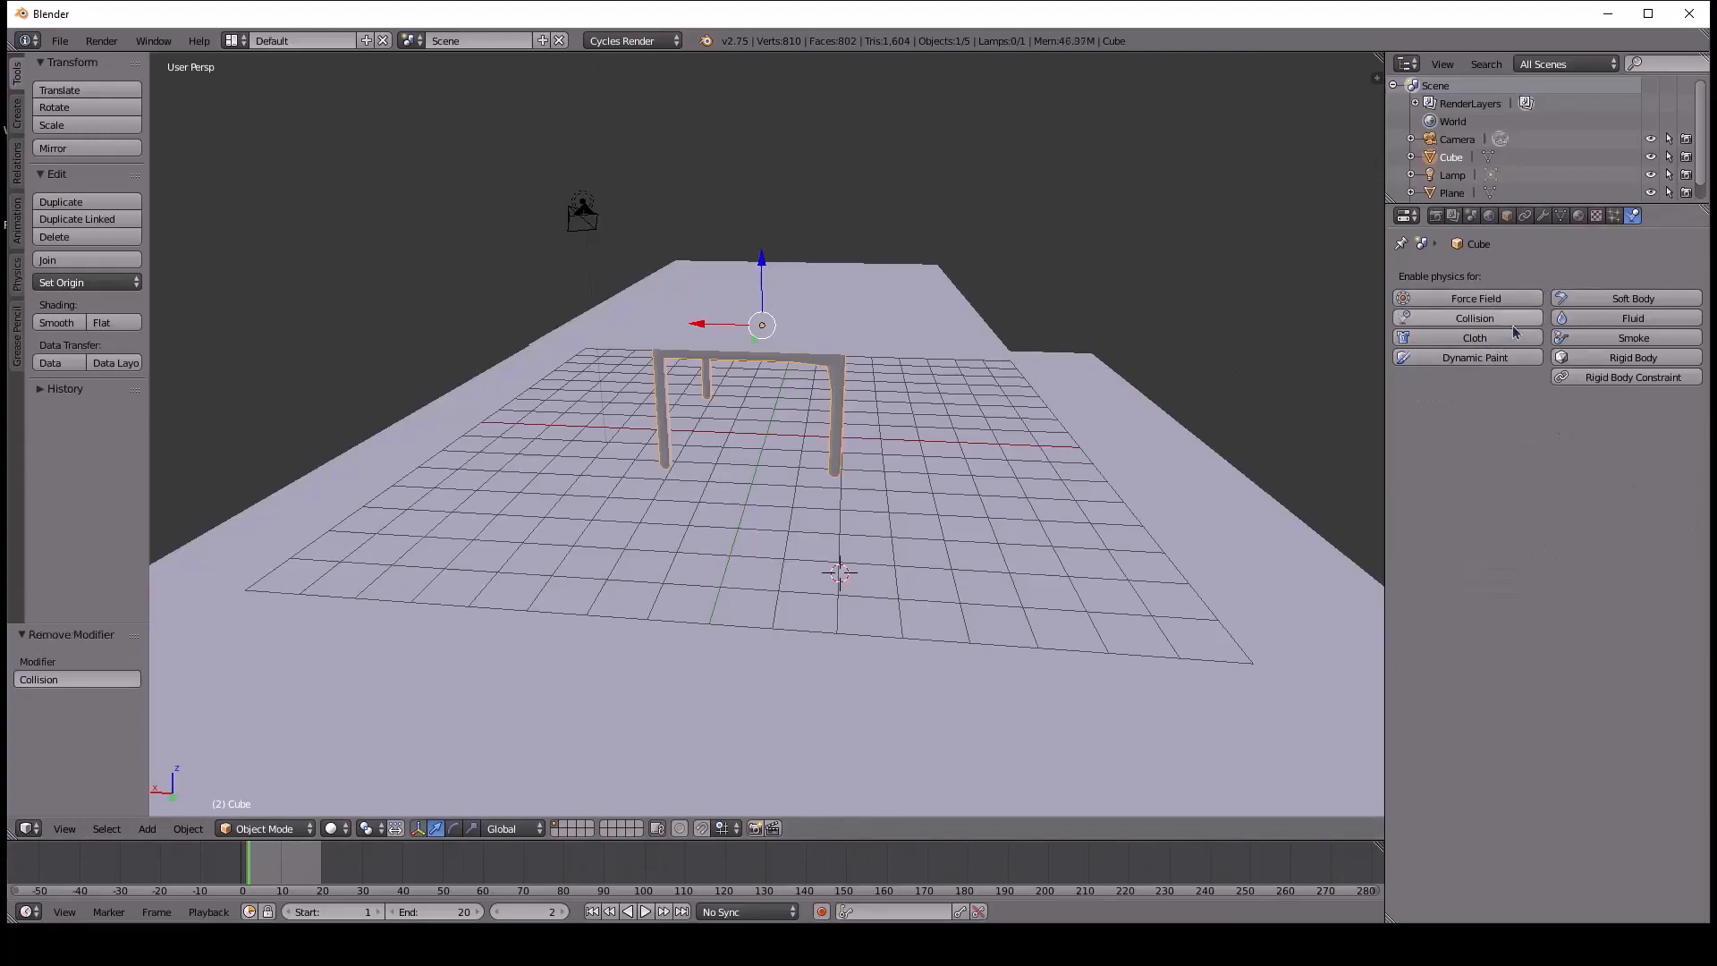
# Enable Collision physics for the table again.
pyautogui.click(1514, 322)
pyautogui.click(1514, 329)
pyautogui.click(1514, 324)
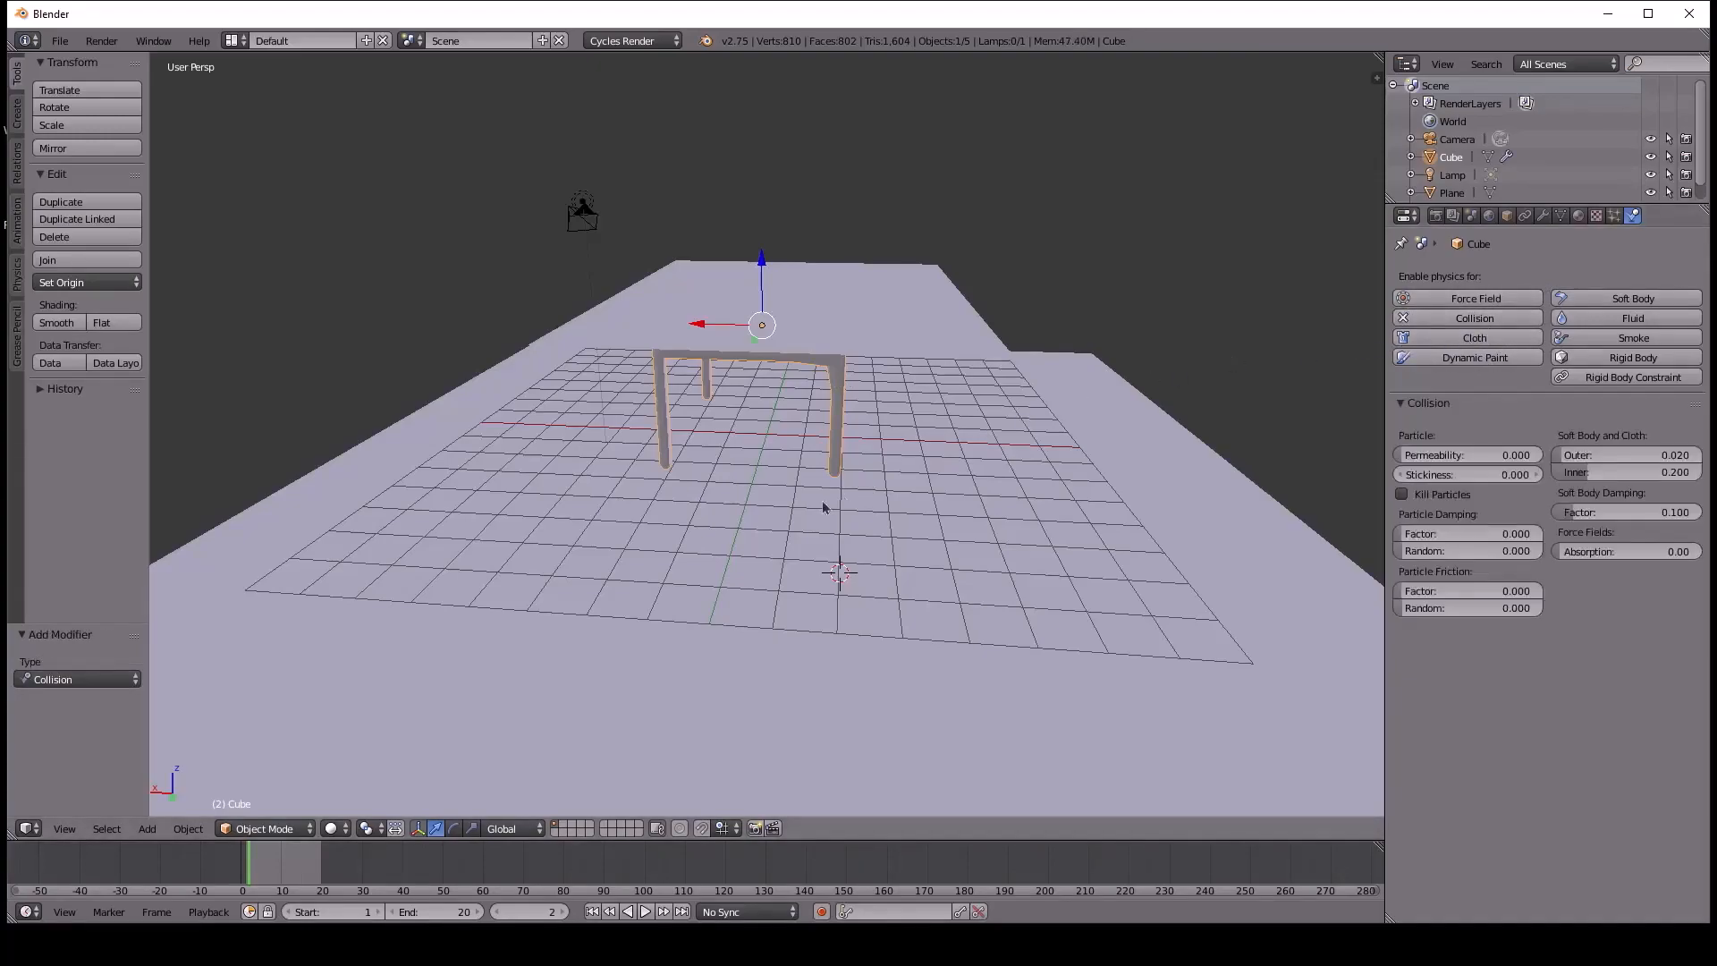
# Select the cloth plane above the table, play the 20-frame simulation and stop it.
pyautogui.rightClick(905, 430)
pyautogui.rightClick(859, 326)
pyautogui.click(767, 486)
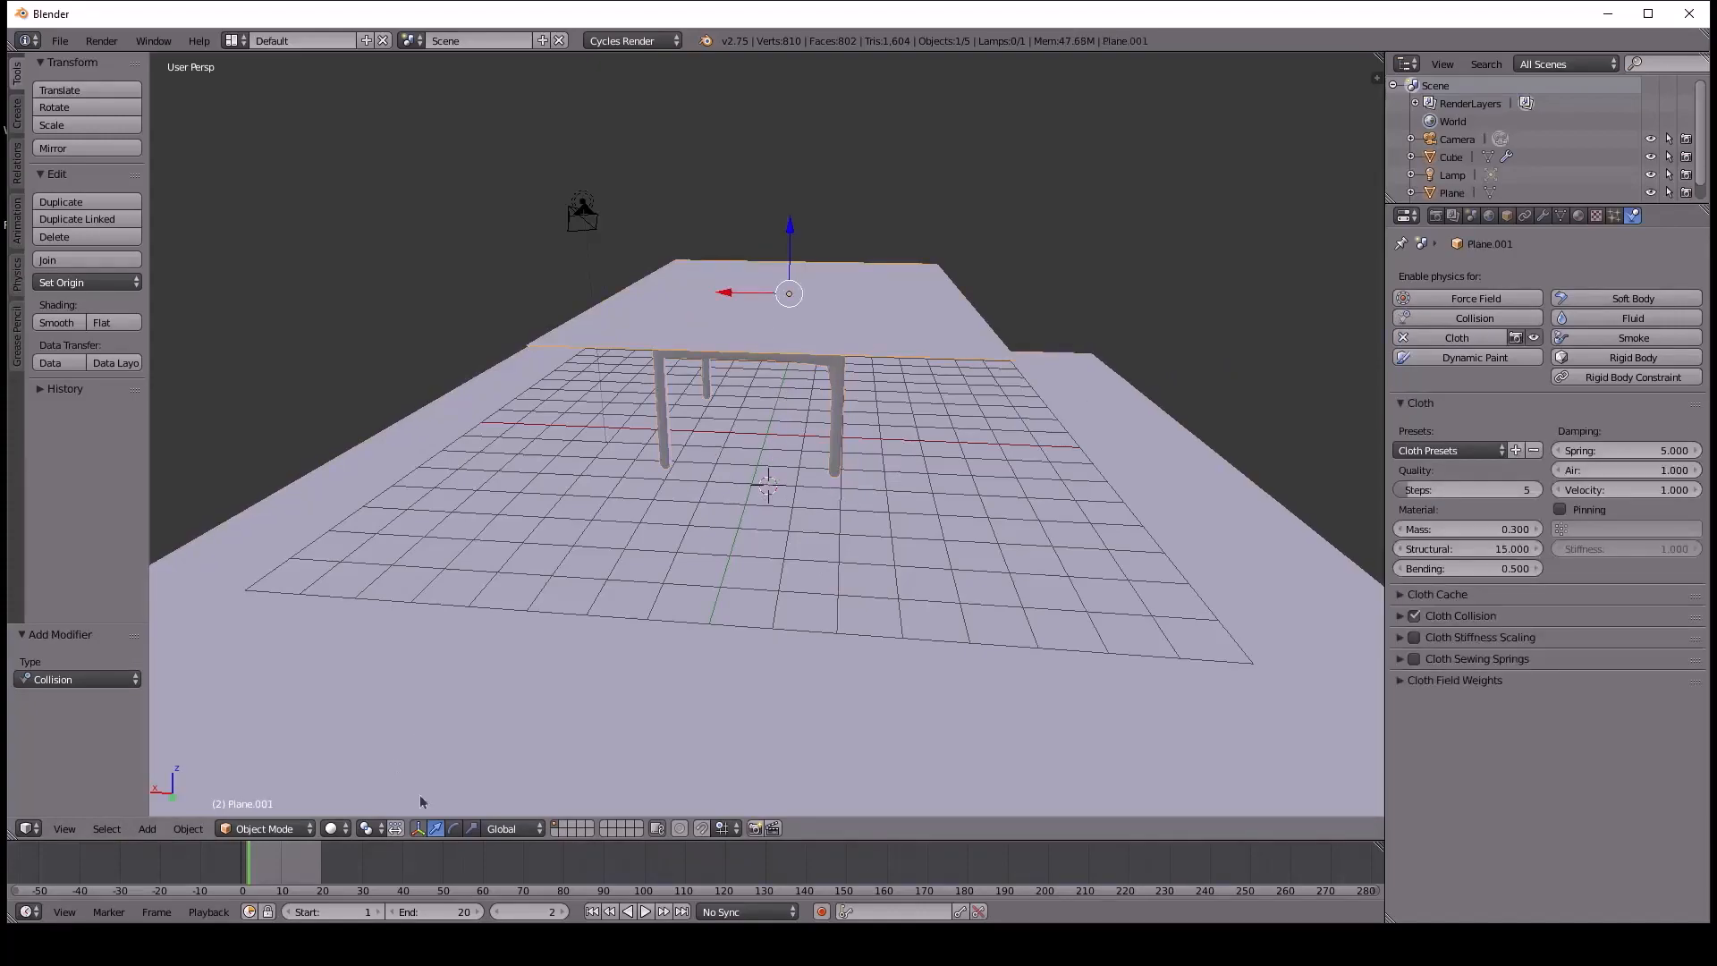
pyautogui.click(646, 911)
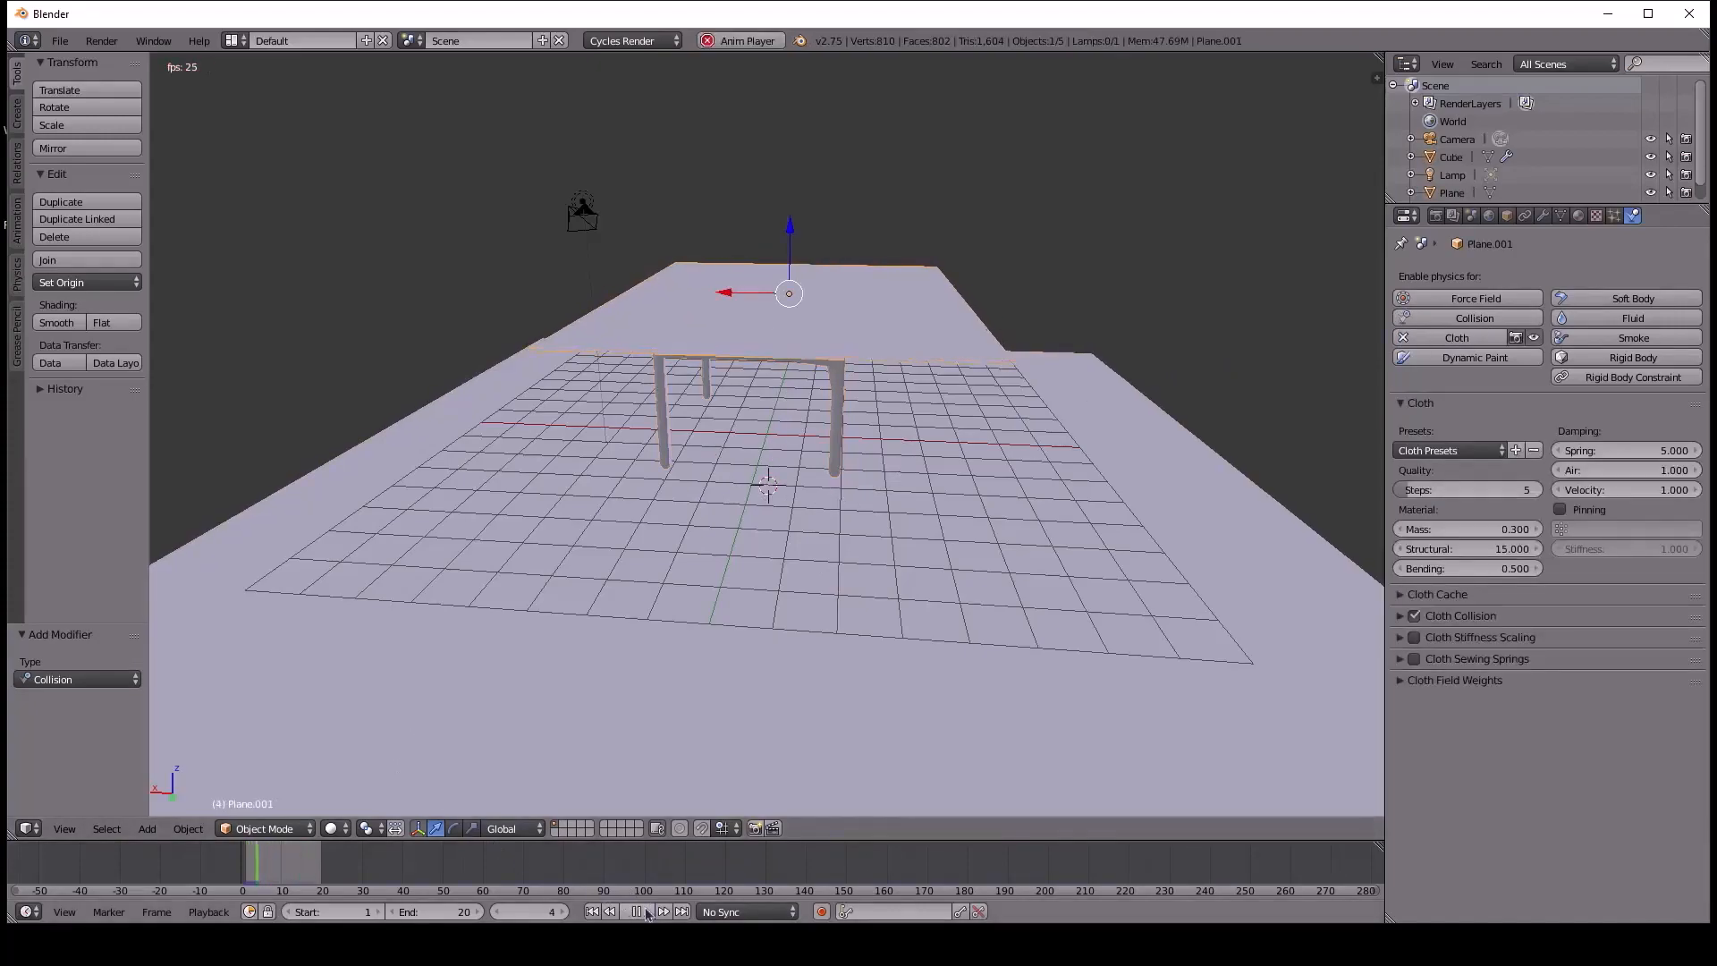
pyautogui.click(636, 911)
# Select the table to check its Collision settings and examine the cloth plane's position above the tabletop.
pyautogui.moveTo(671, 608); pyautogui.dragTo(748, 383, button='middle')
pyautogui.rightClick(790, 334)
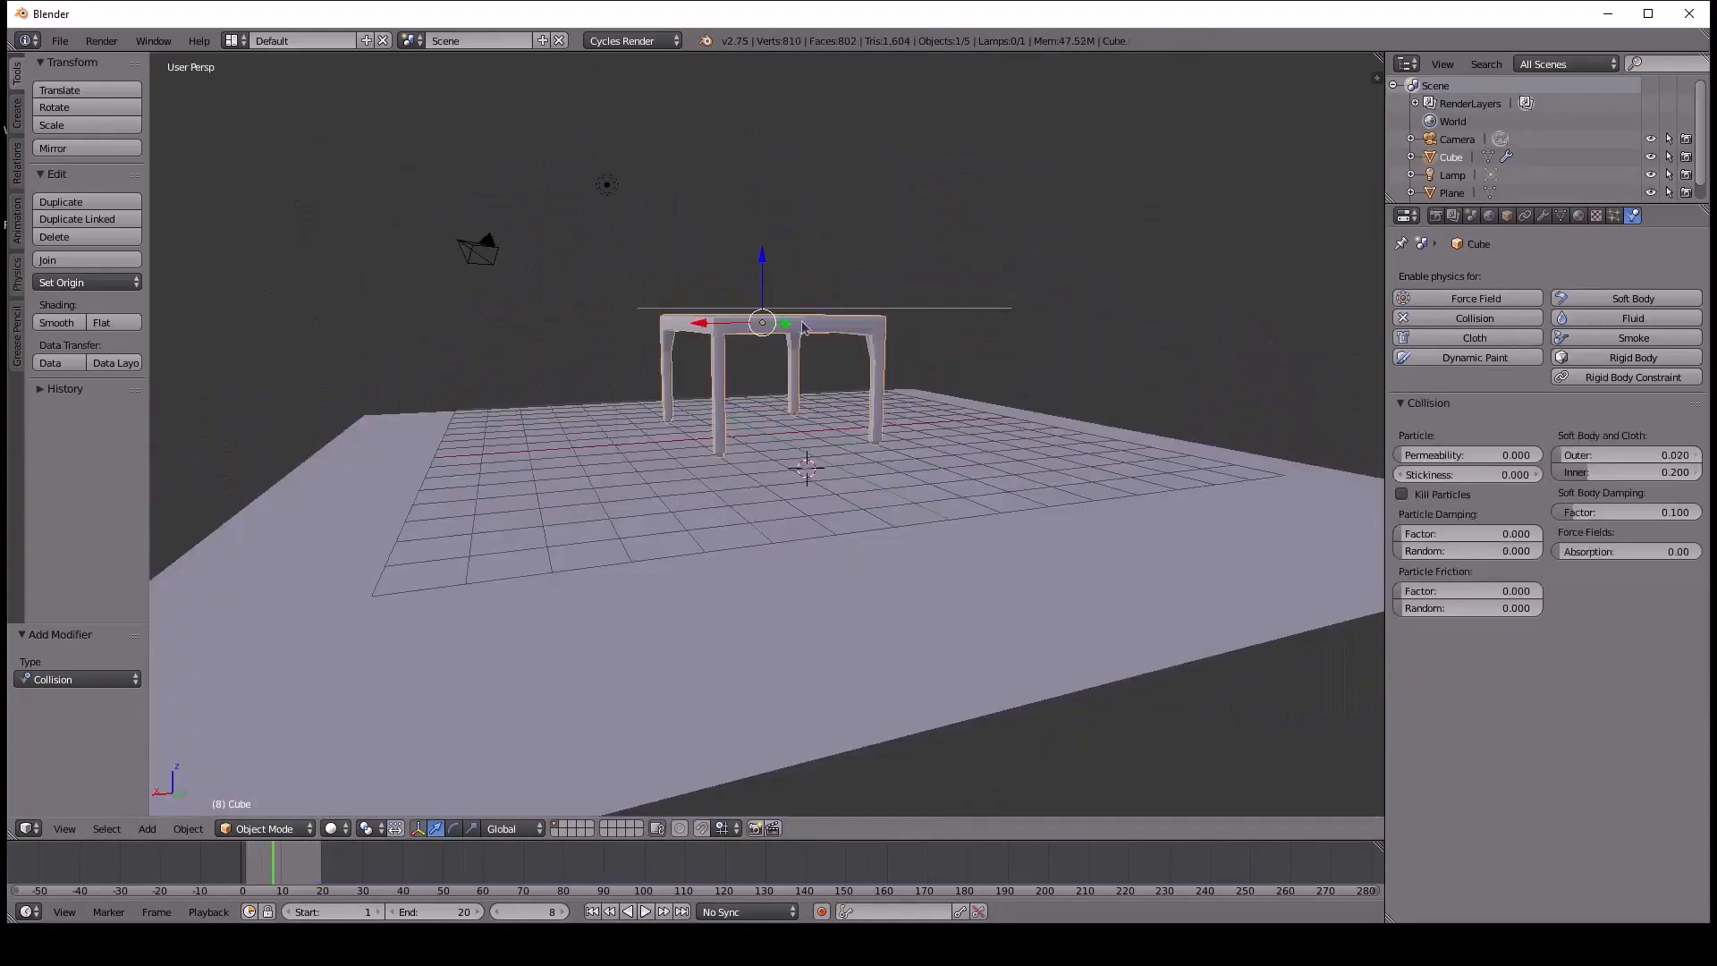
pyautogui.moveTo(817, 458); pyautogui.dragTo(760, 505, button='middle')
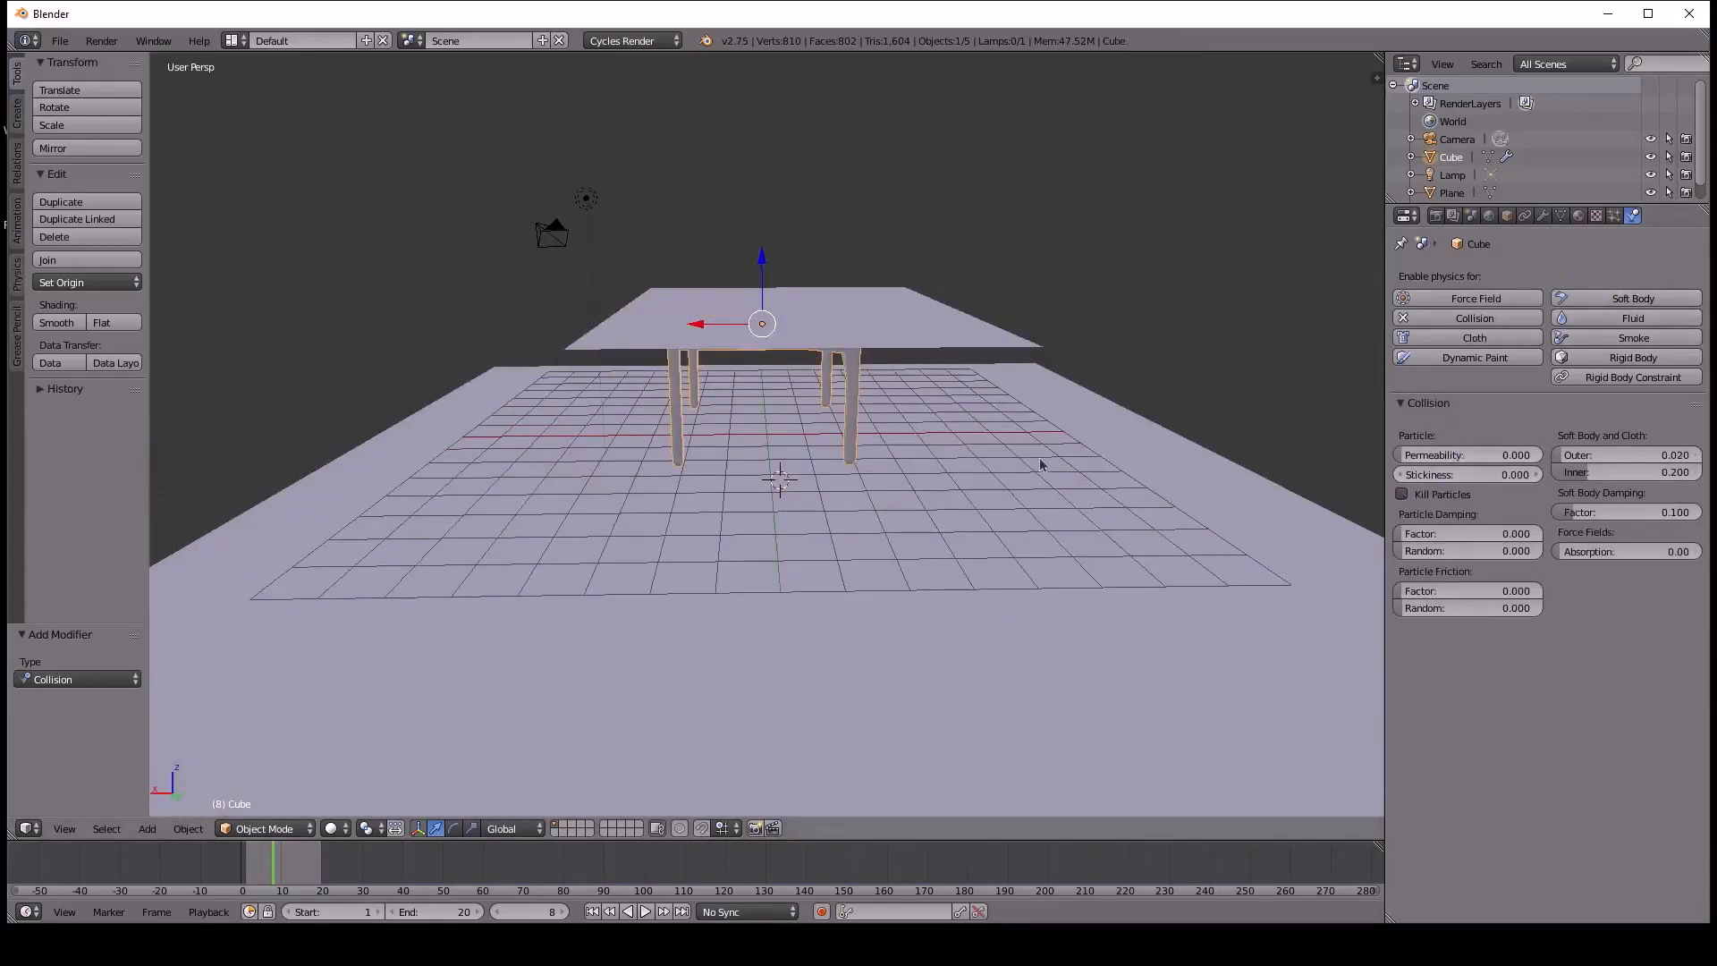
pyautogui.moveTo(1043, 467); pyautogui.dragTo(1038, 491, button='middle')
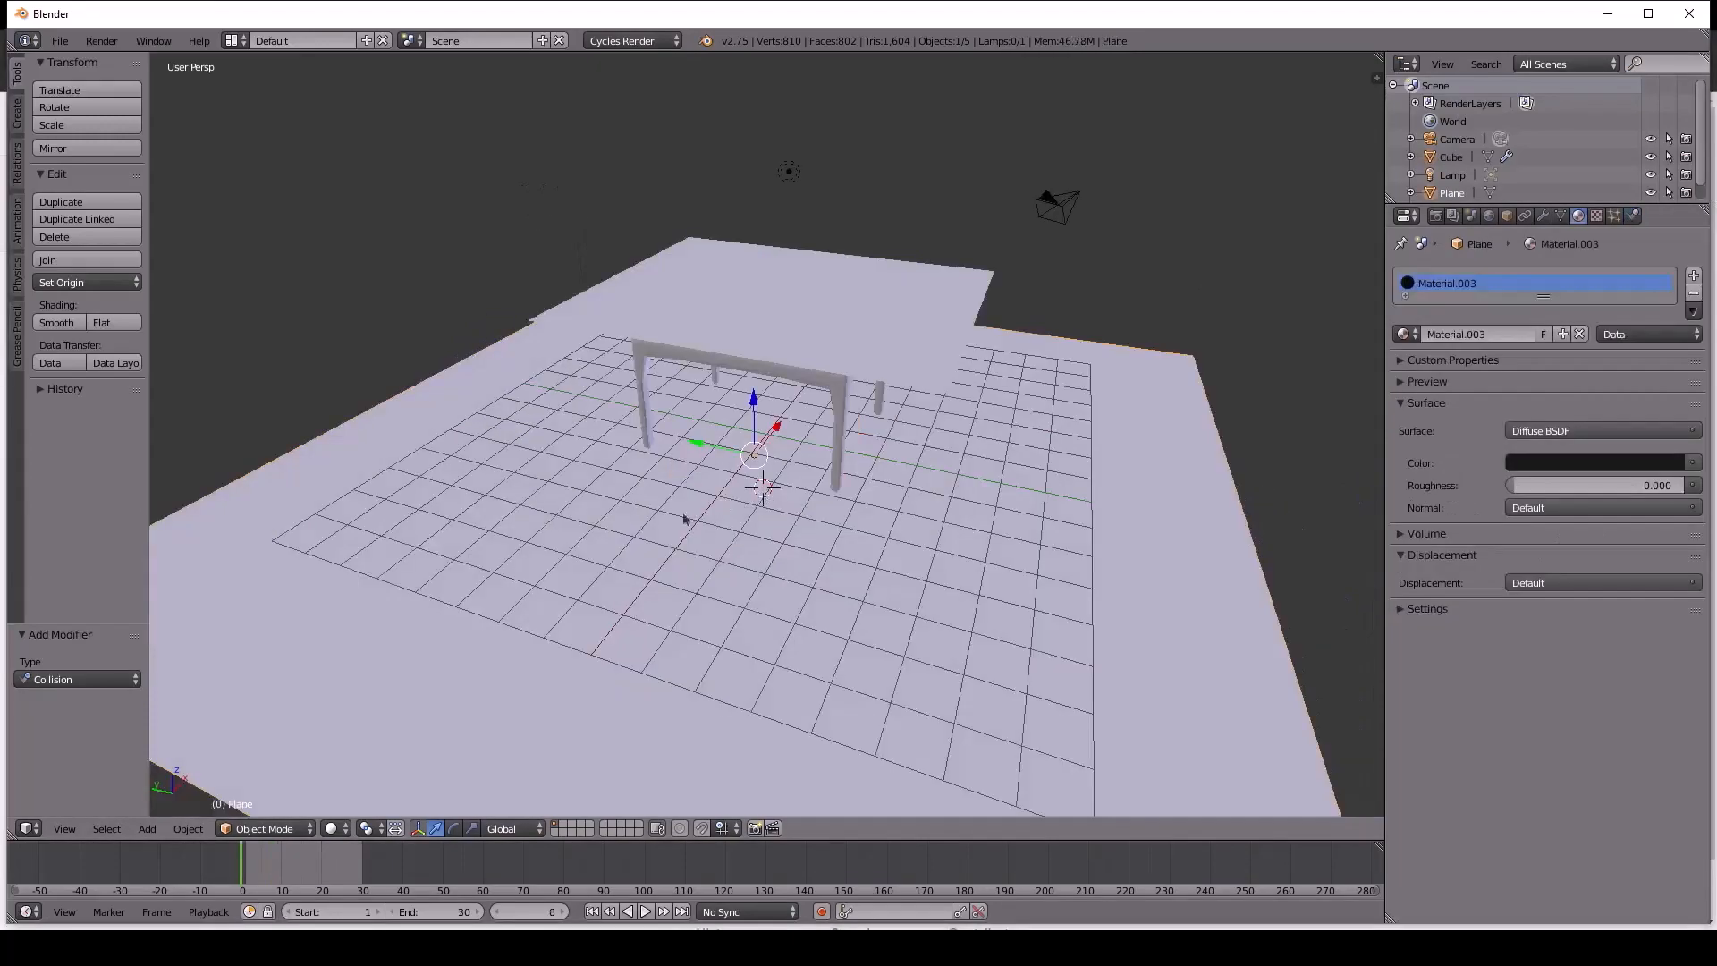
# Set the viewport shading to Material to show the object colours.
pyautogui.moveTo(662, 464); pyautogui.dragTo(586, 543, button='middle')
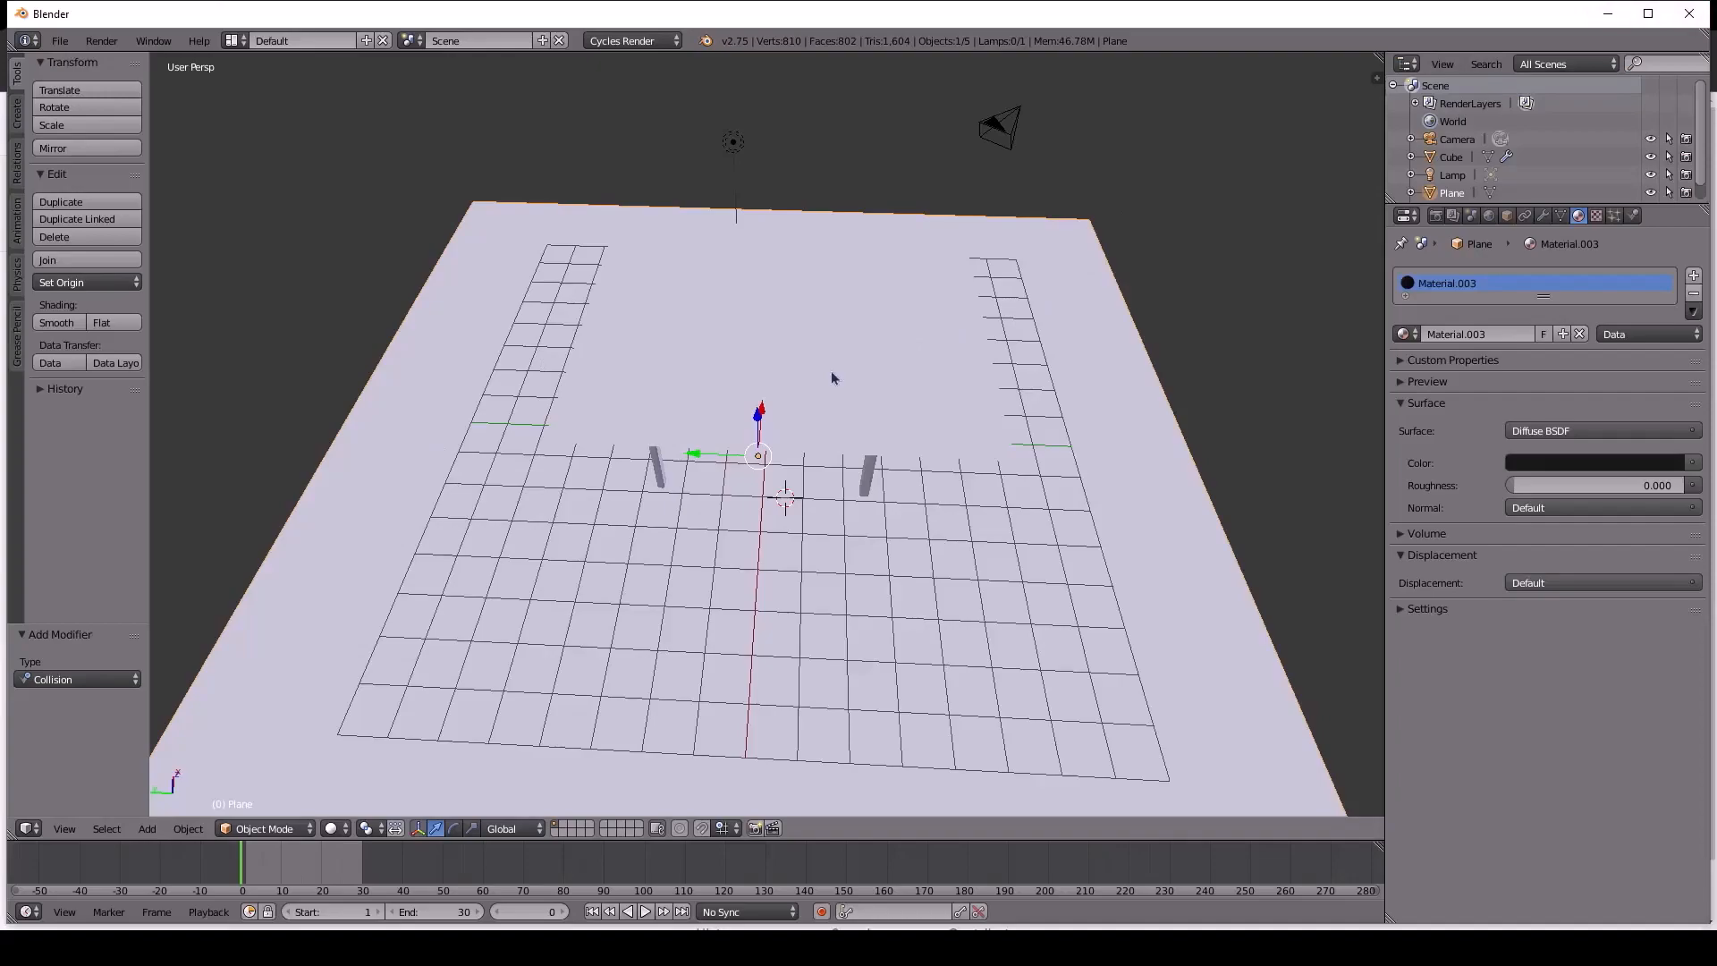
pyautogui.click(351, 829)
pyautogui.click(376, 781)
pyautogui.click(333, 828)
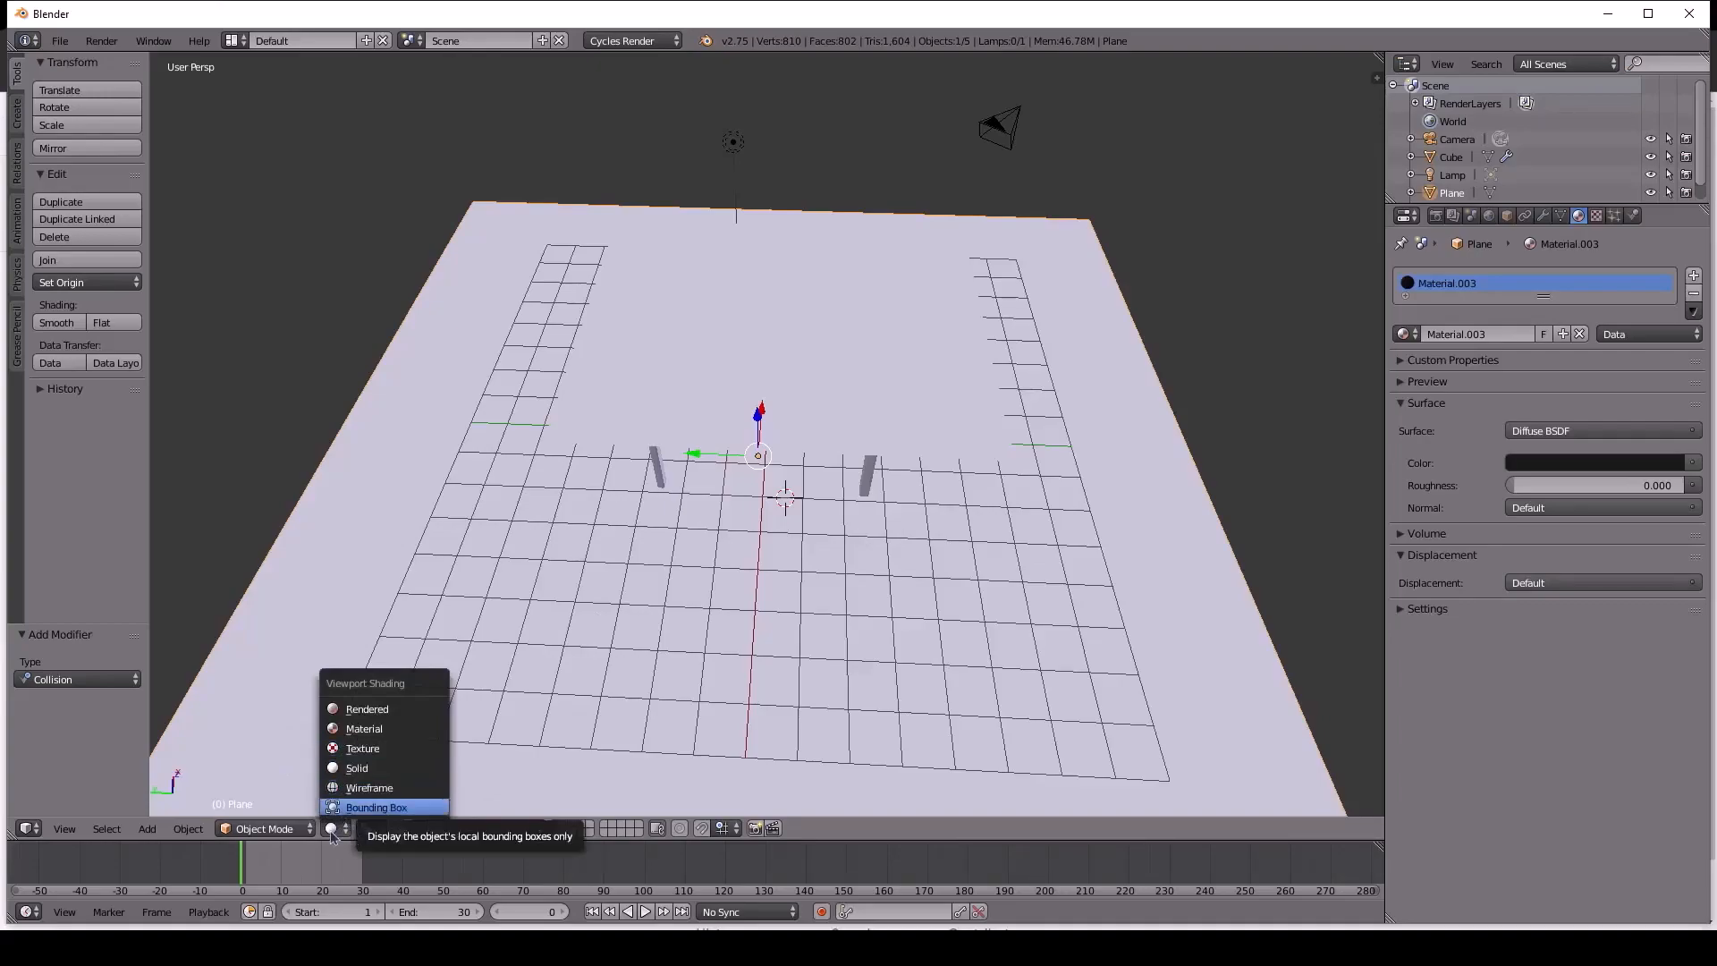
pyautogui.click(364, 728)
pyautogui.moveTo(620, 644); pyautogui.dragTo(660, 592, button='middle')
# Preview the scene with Rendered viewport shading and return to Material shading.
pyautogui.click(333, 828)
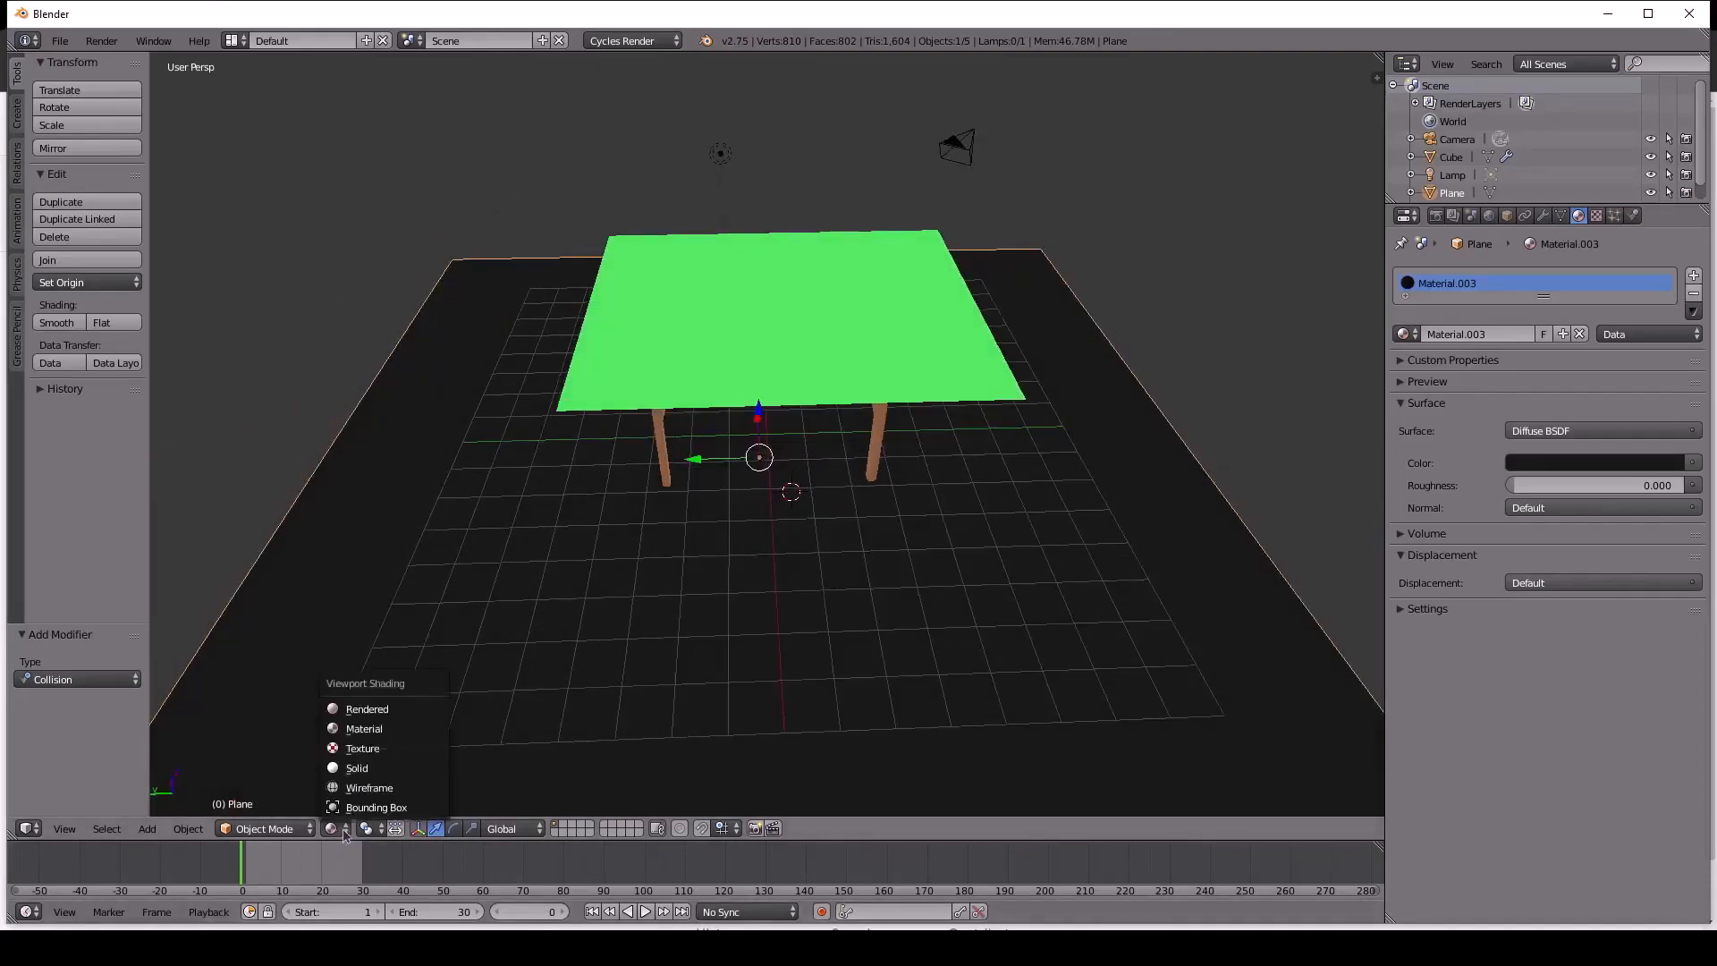
pyautogui.click(398, 714)
pyautogui.moveTo(400, 720); pyautogui.dragTo(578, 579, button='middle')
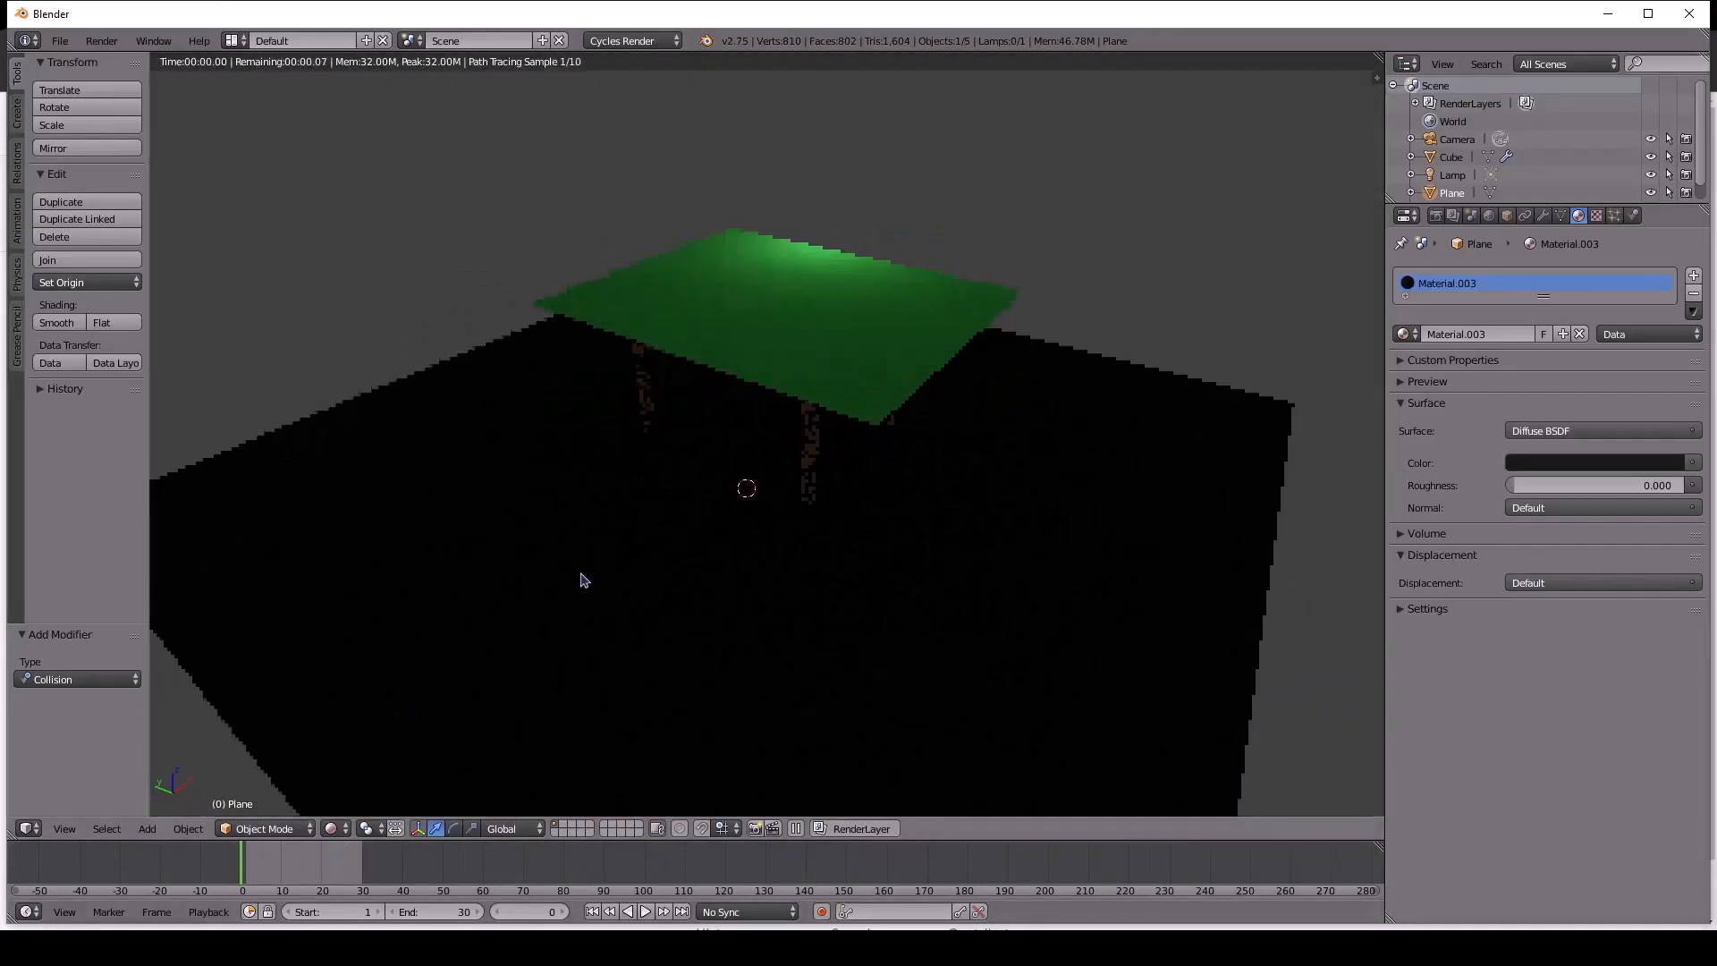
pyautogui.click(336, 829)
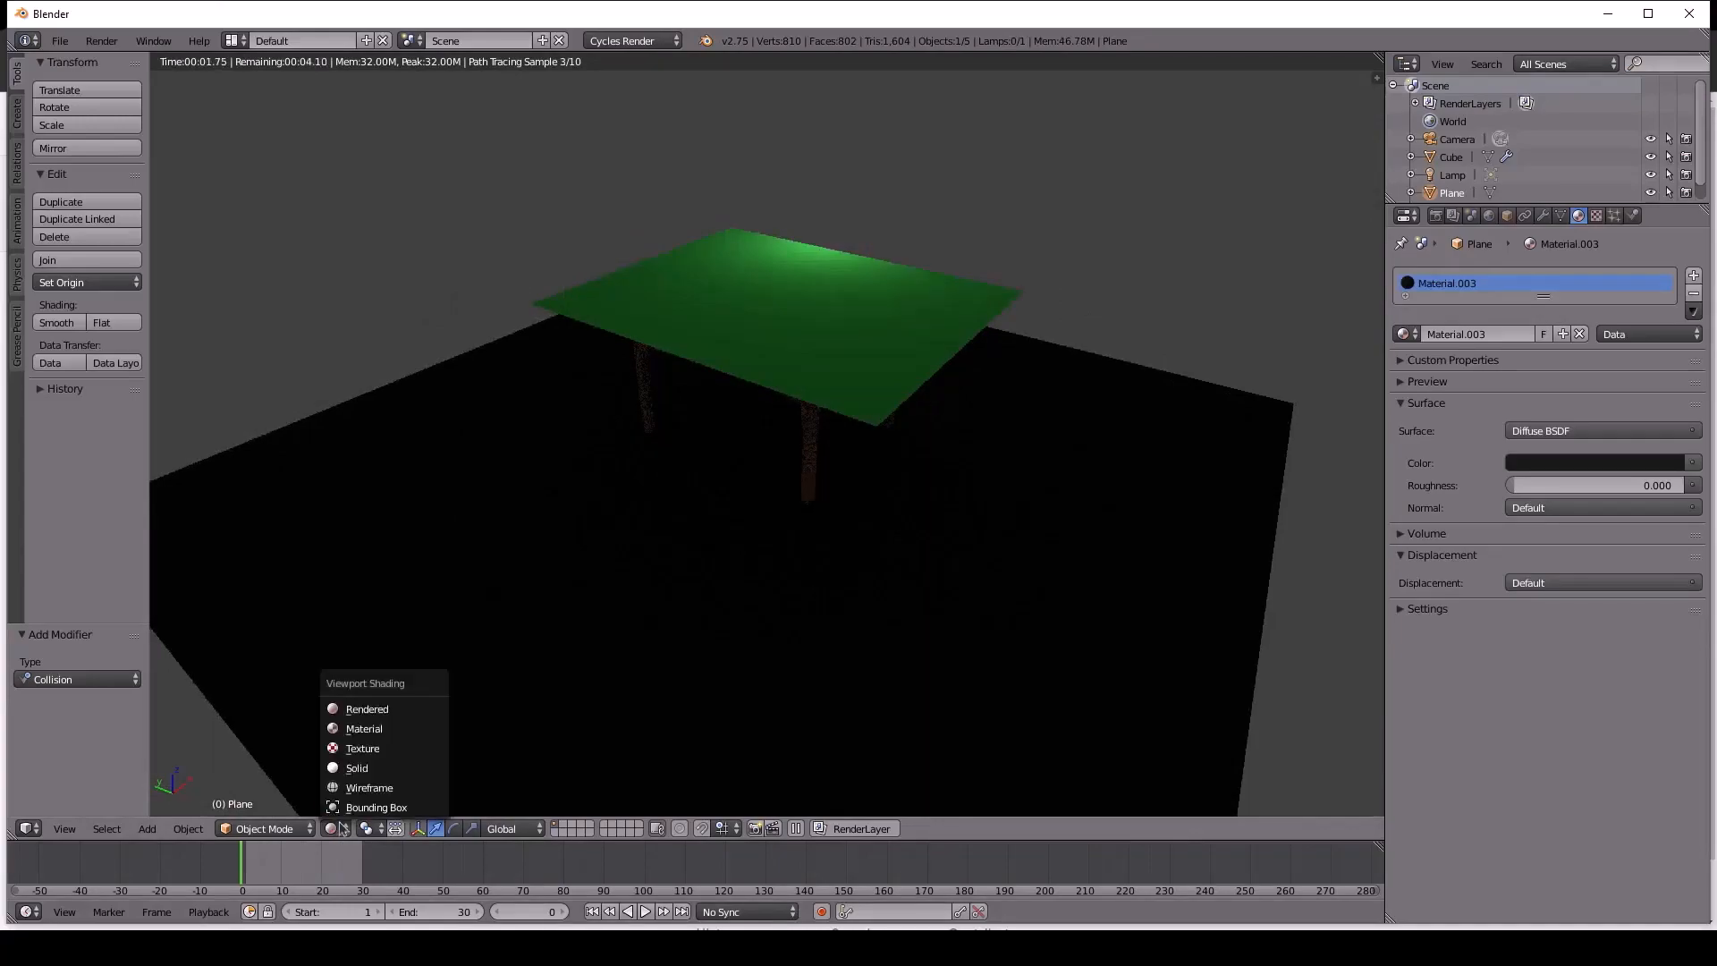
pyautogui.click(411, 739)
# Play the 30-frame cloth simulation in Material shading, stop it and examine the cloth over the table.
pyautogui.moveTo(555, 706); pyautogui.dragTo(601, 866, button='middle')
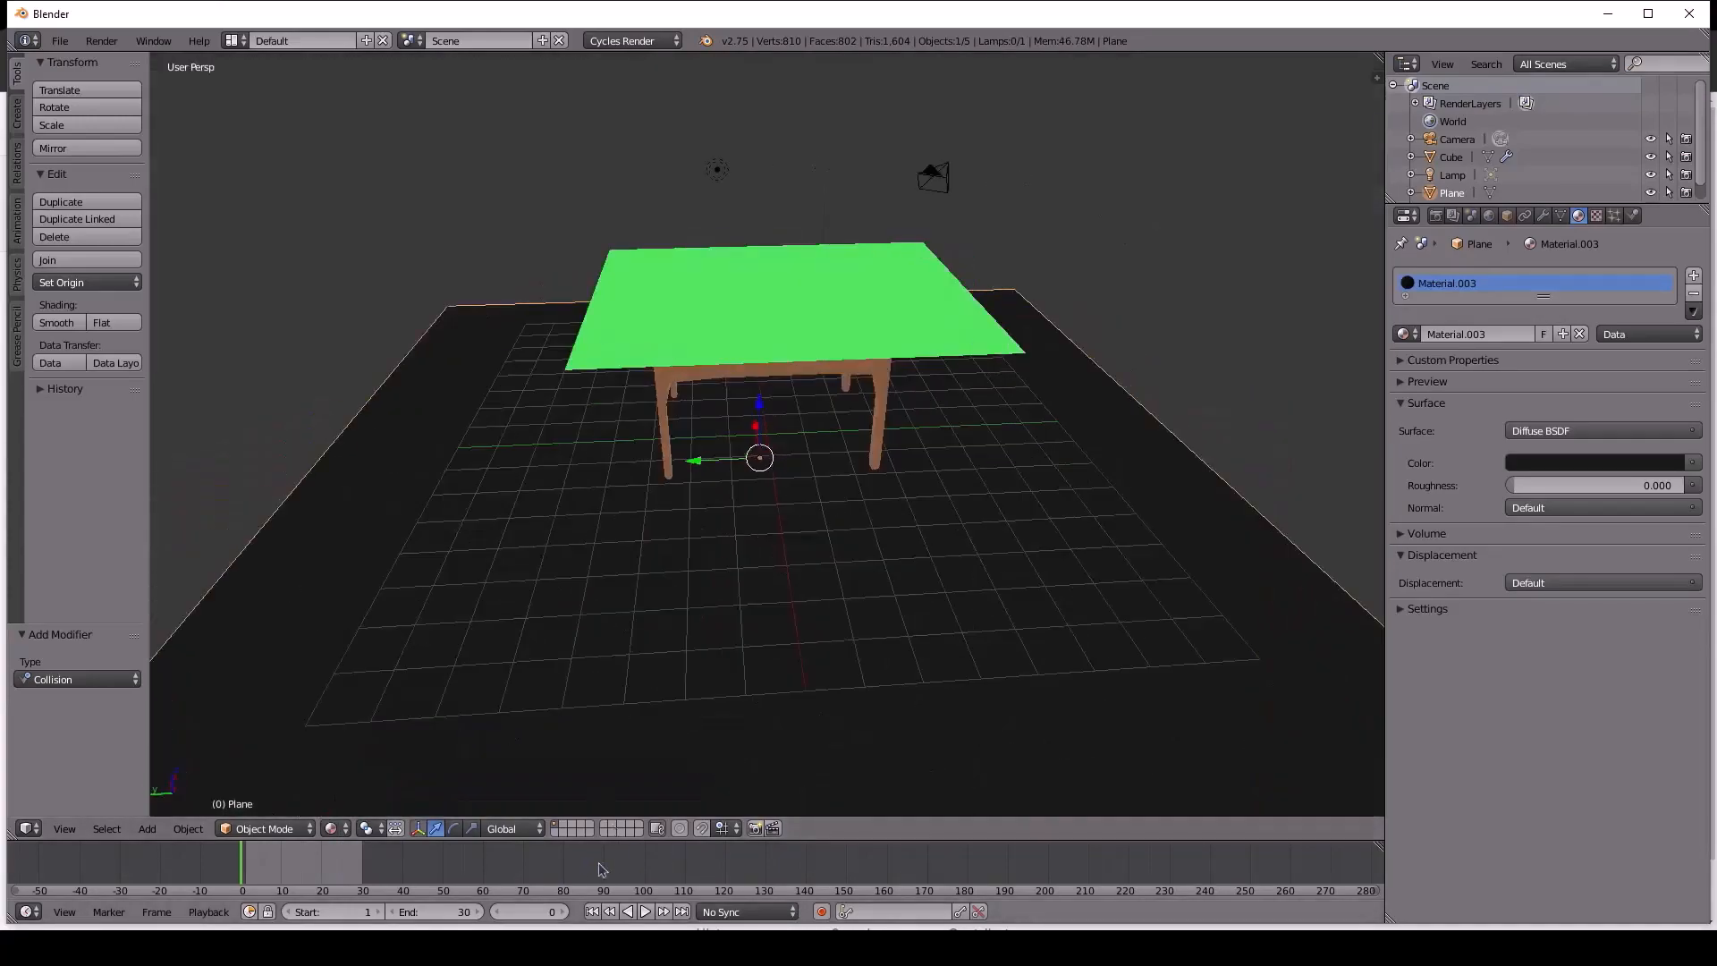
pyautogui.click(646, 911)
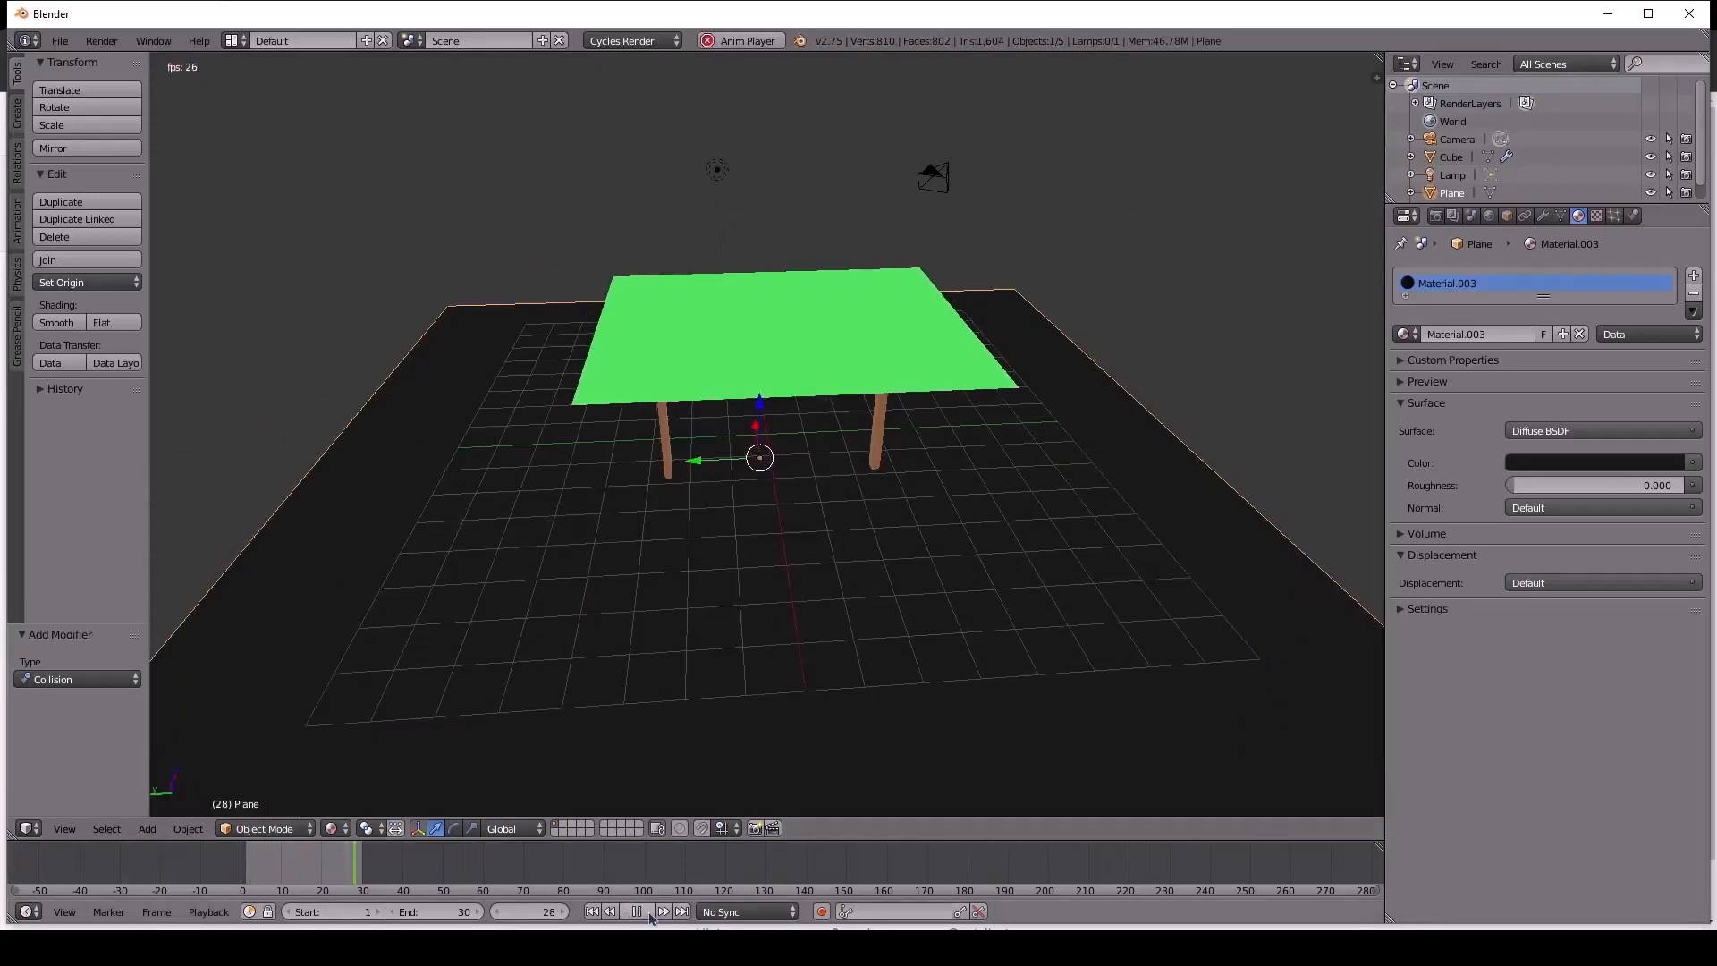
pyautogui.click(648, 910)
pyautogui.moveTo(663, 590); pyautogui.dragTo(616, 669, button='middle')
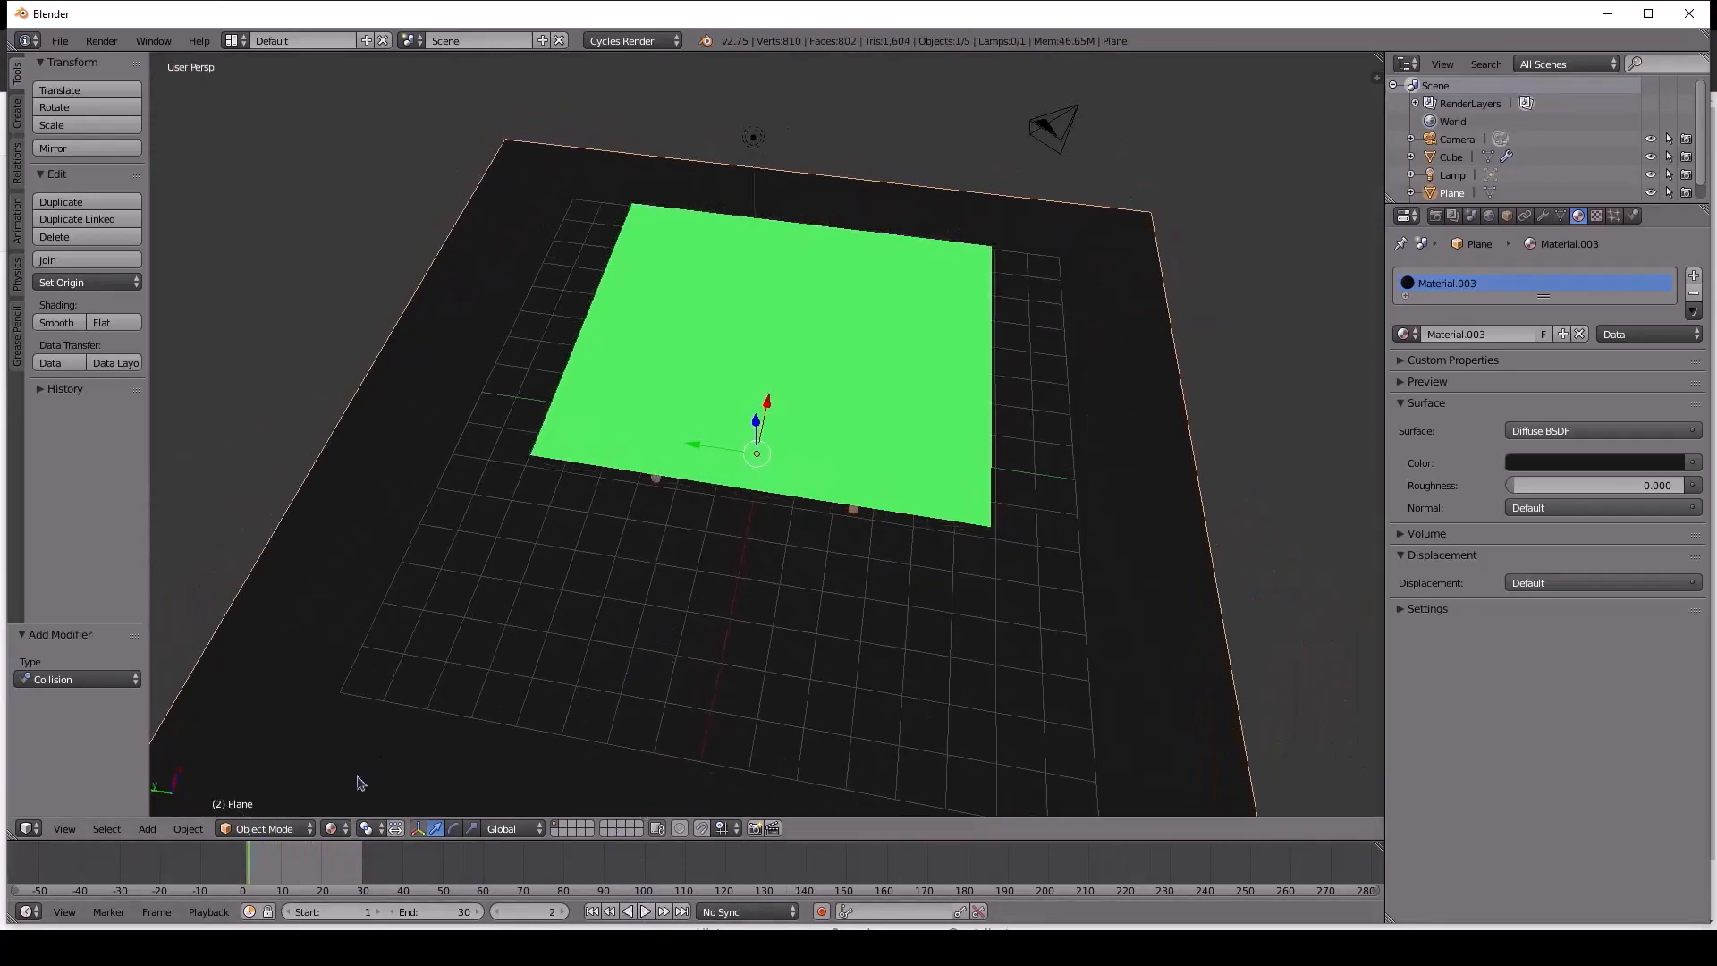
pyautogui.moveTo(853, 588); pyautogui.dragTo(854, 535, button='middle')
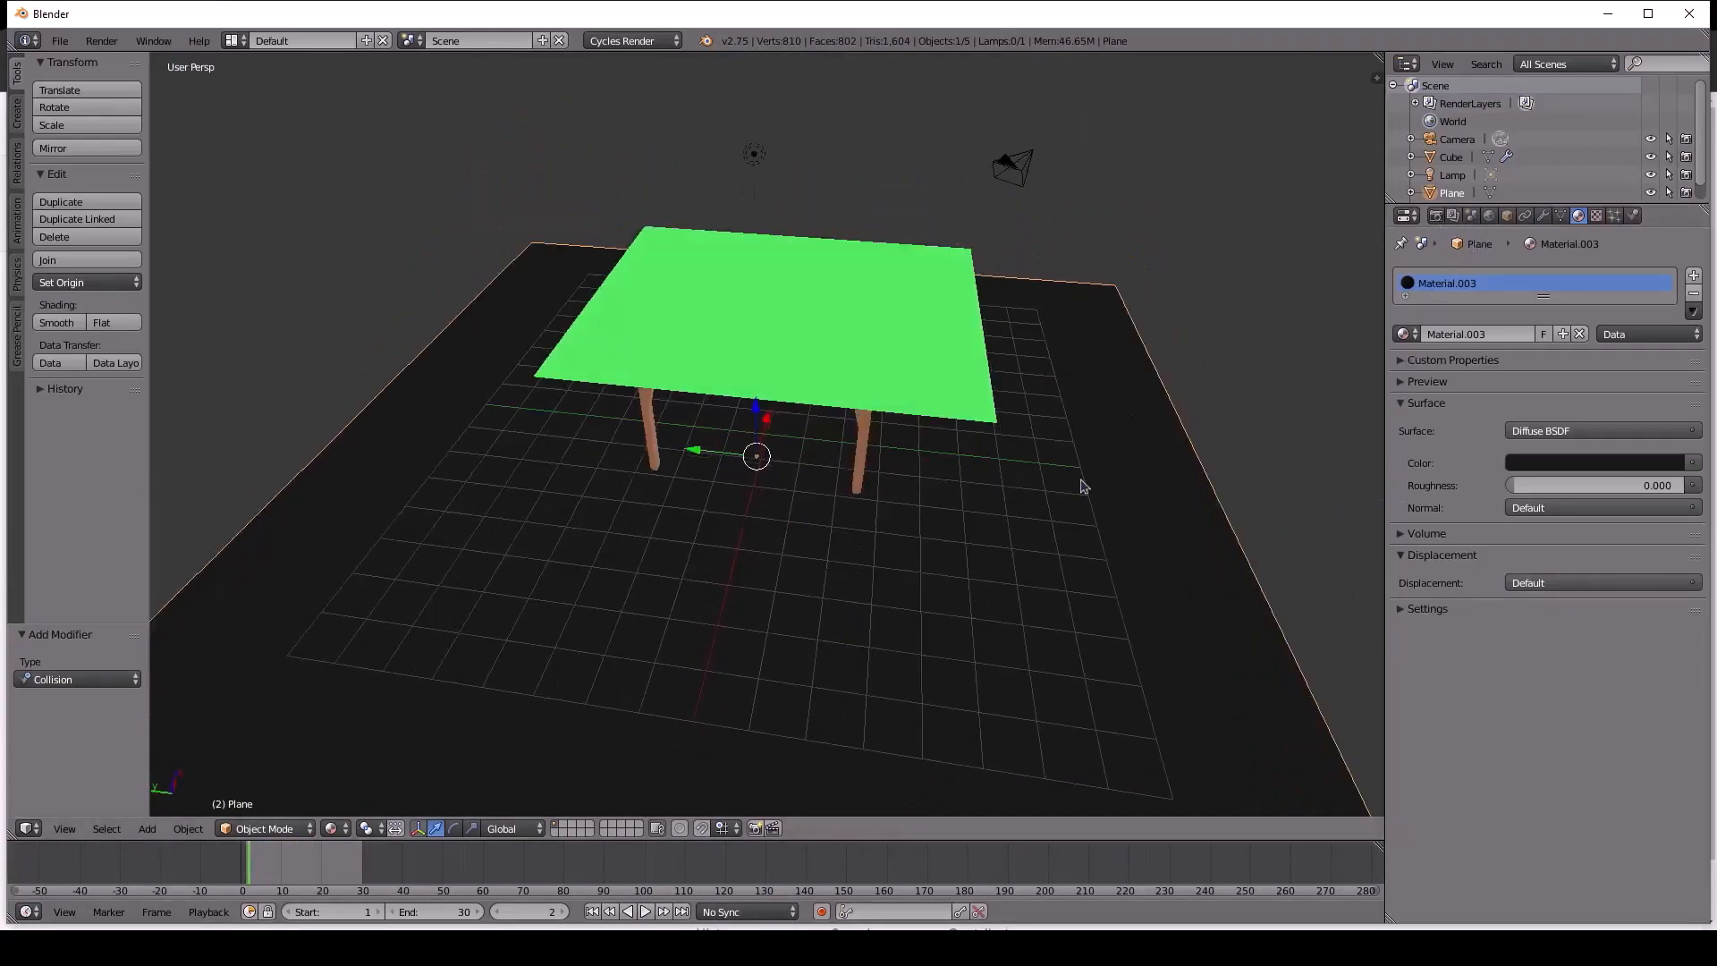
# Open the render settings and browse the output folder C:\tmp\, leaving the path as it is.
pyautogui.click(1437, 217)
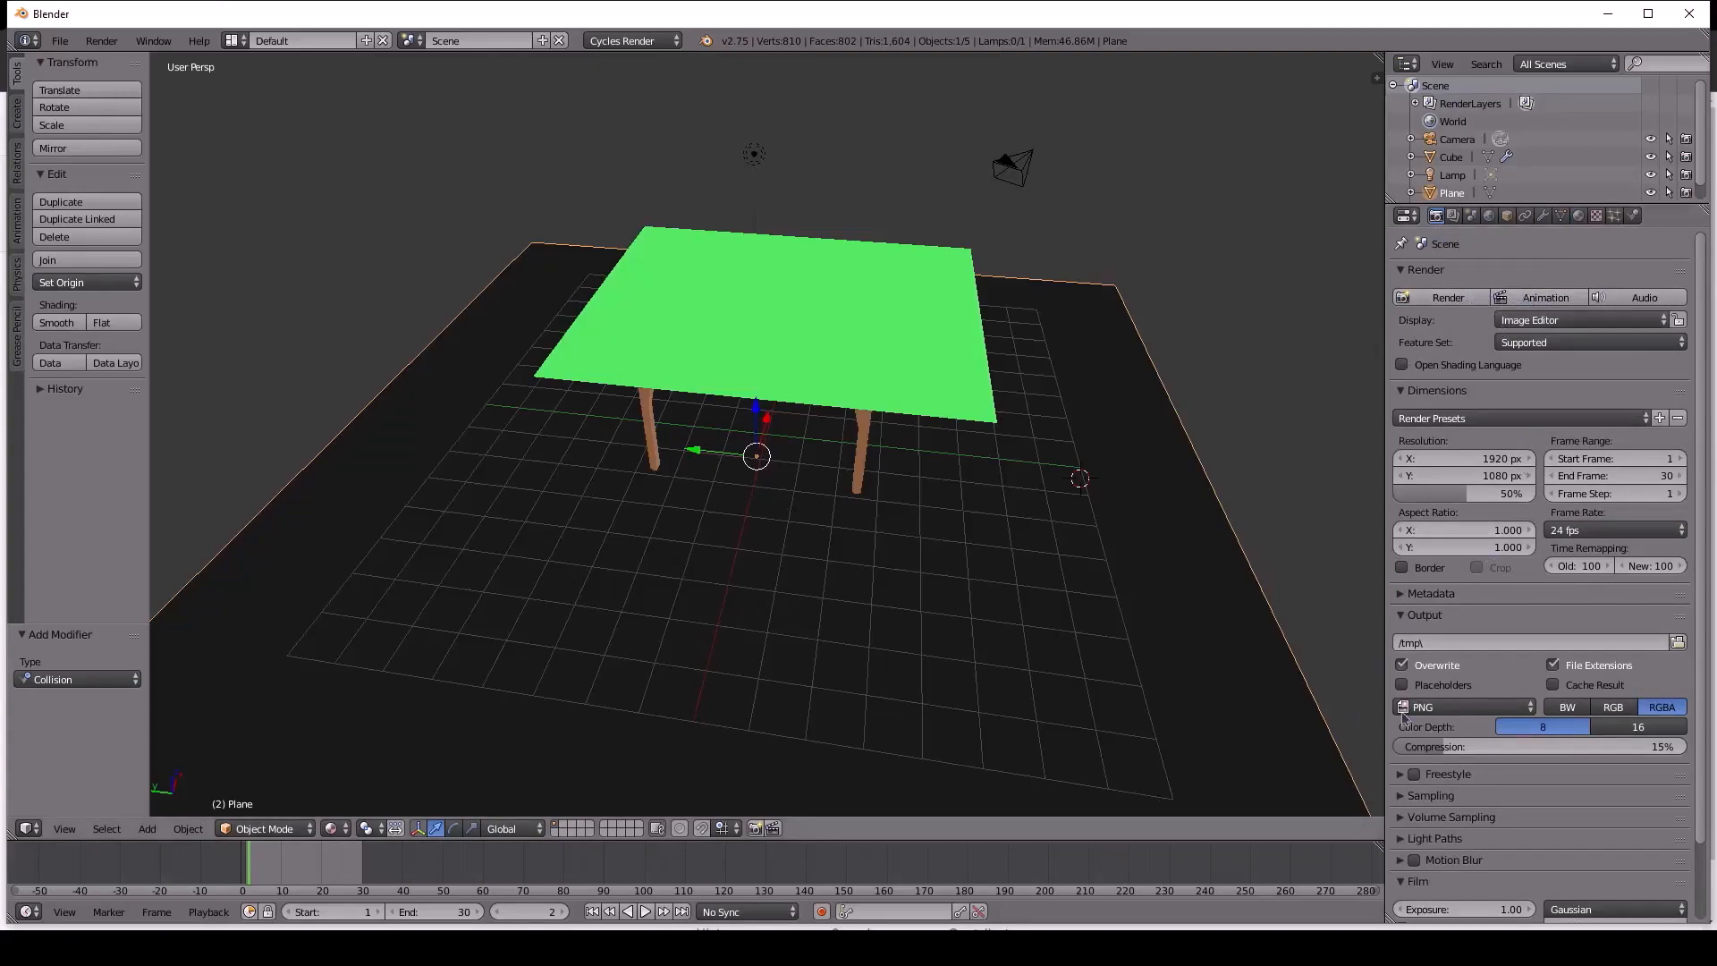
pyautogui.scroll(-2, 1556, 703)
pyautogui.scroll(-1, 1557, 703)
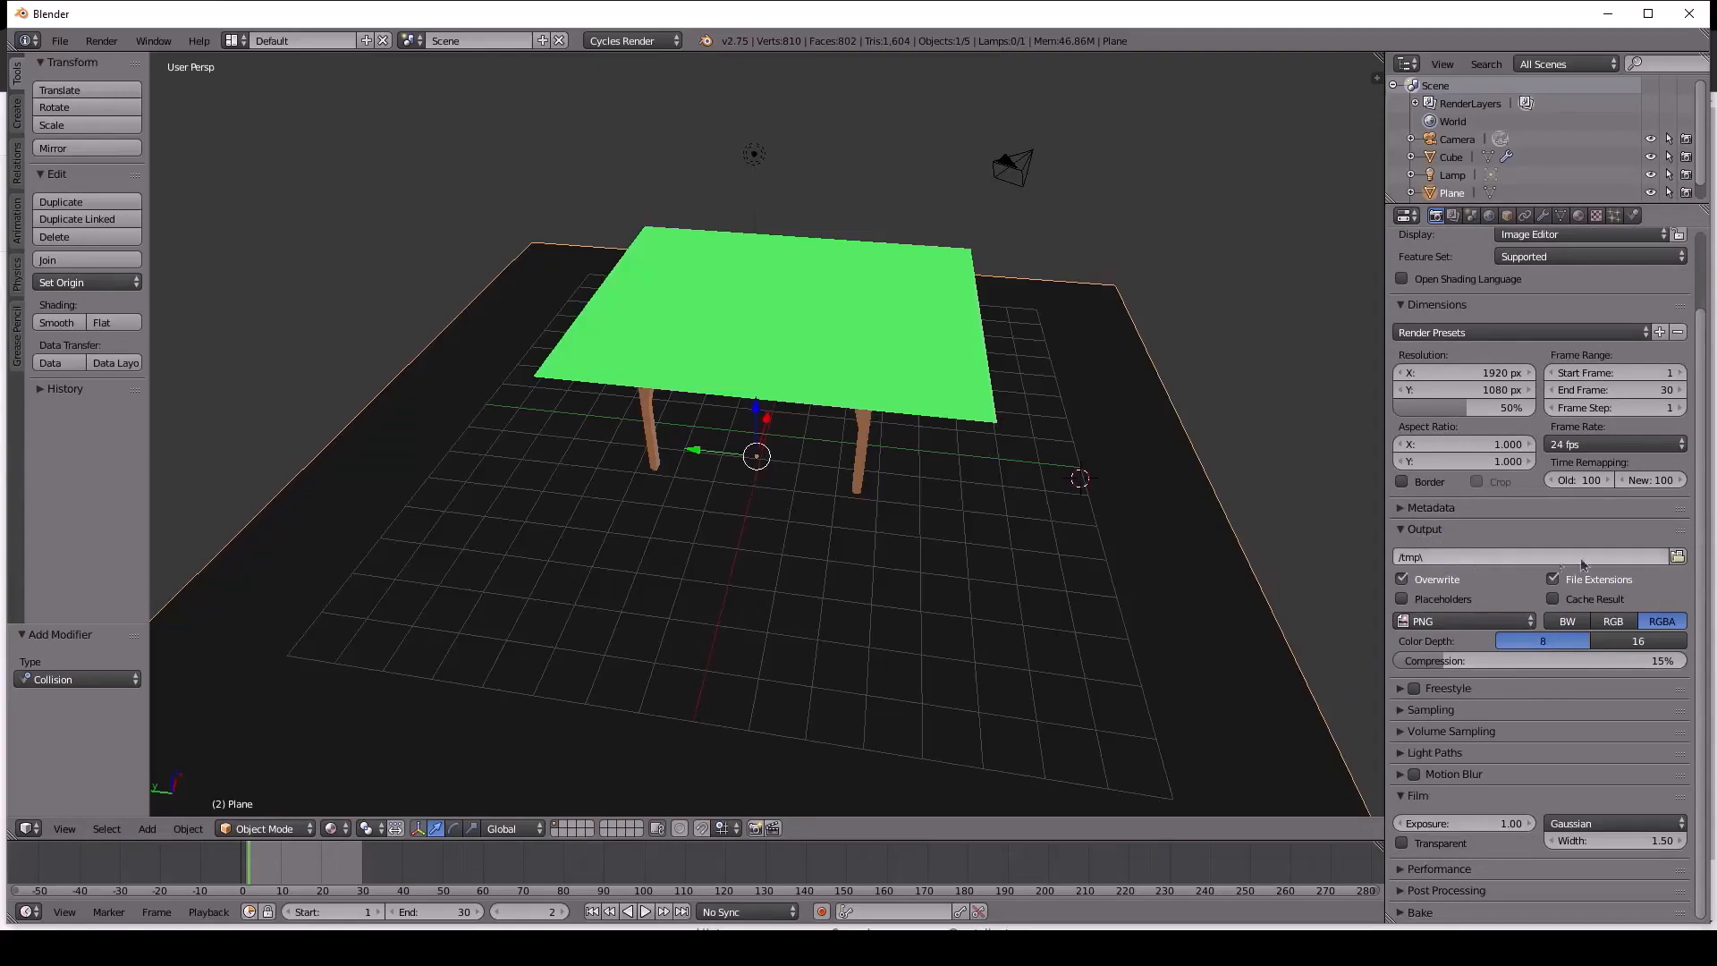
pyautogui.click(1677, 557)
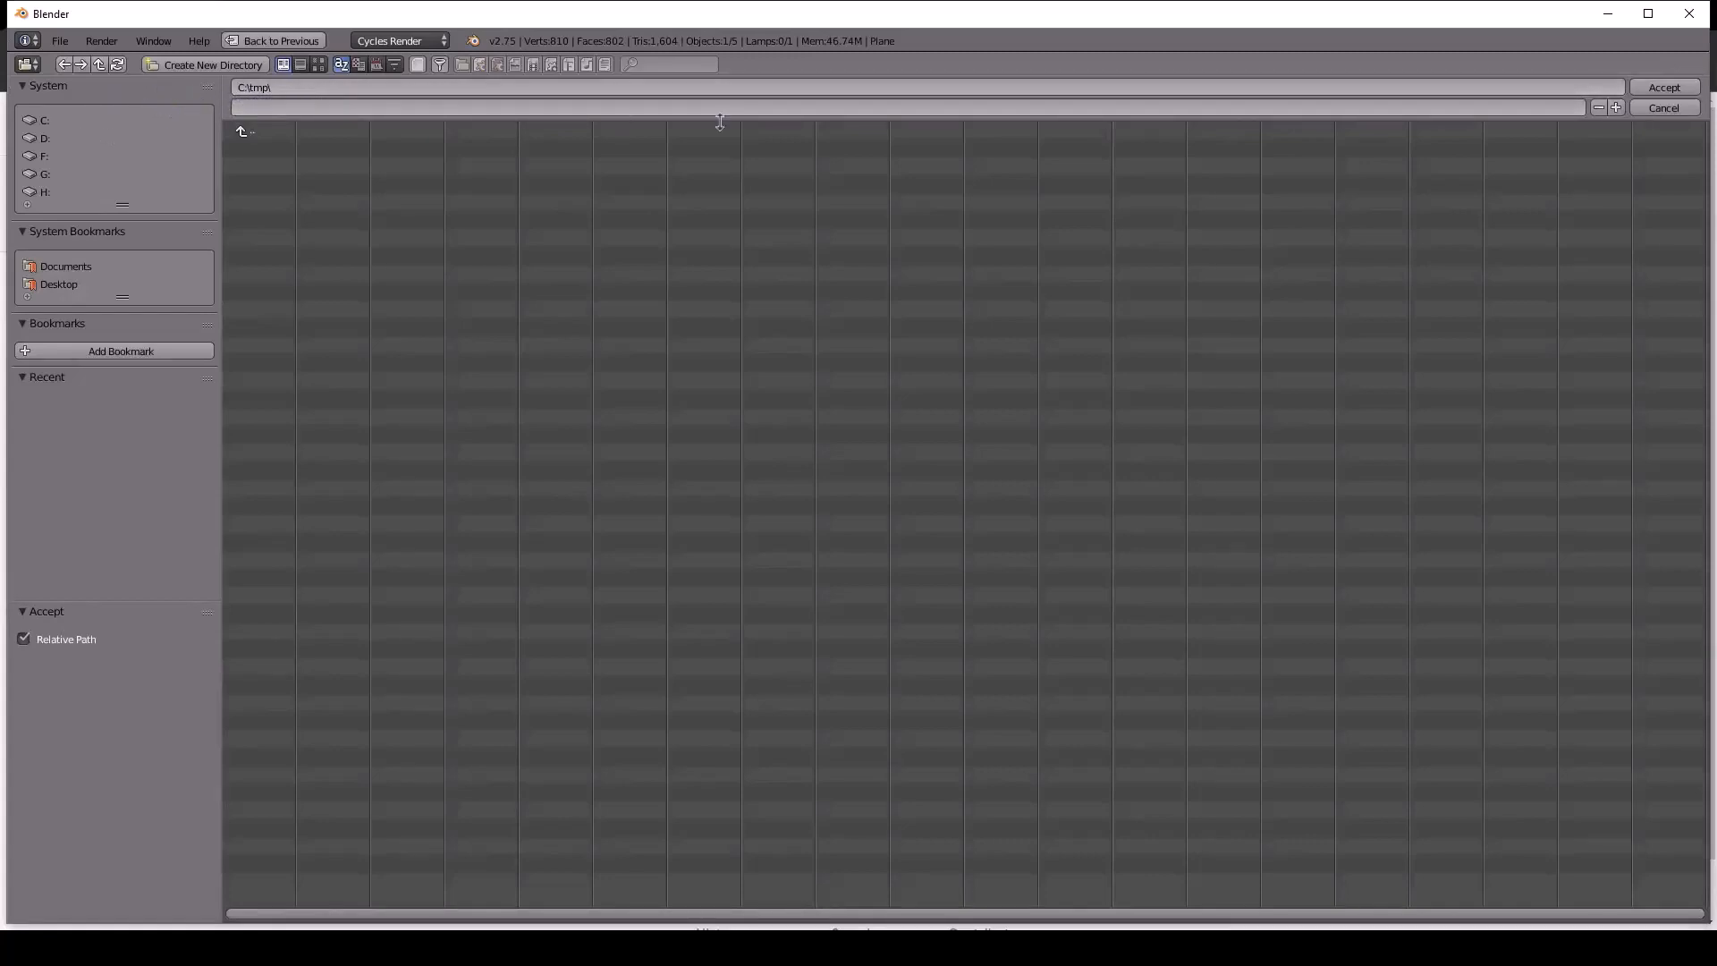
pyautogui.click(1660, 113)
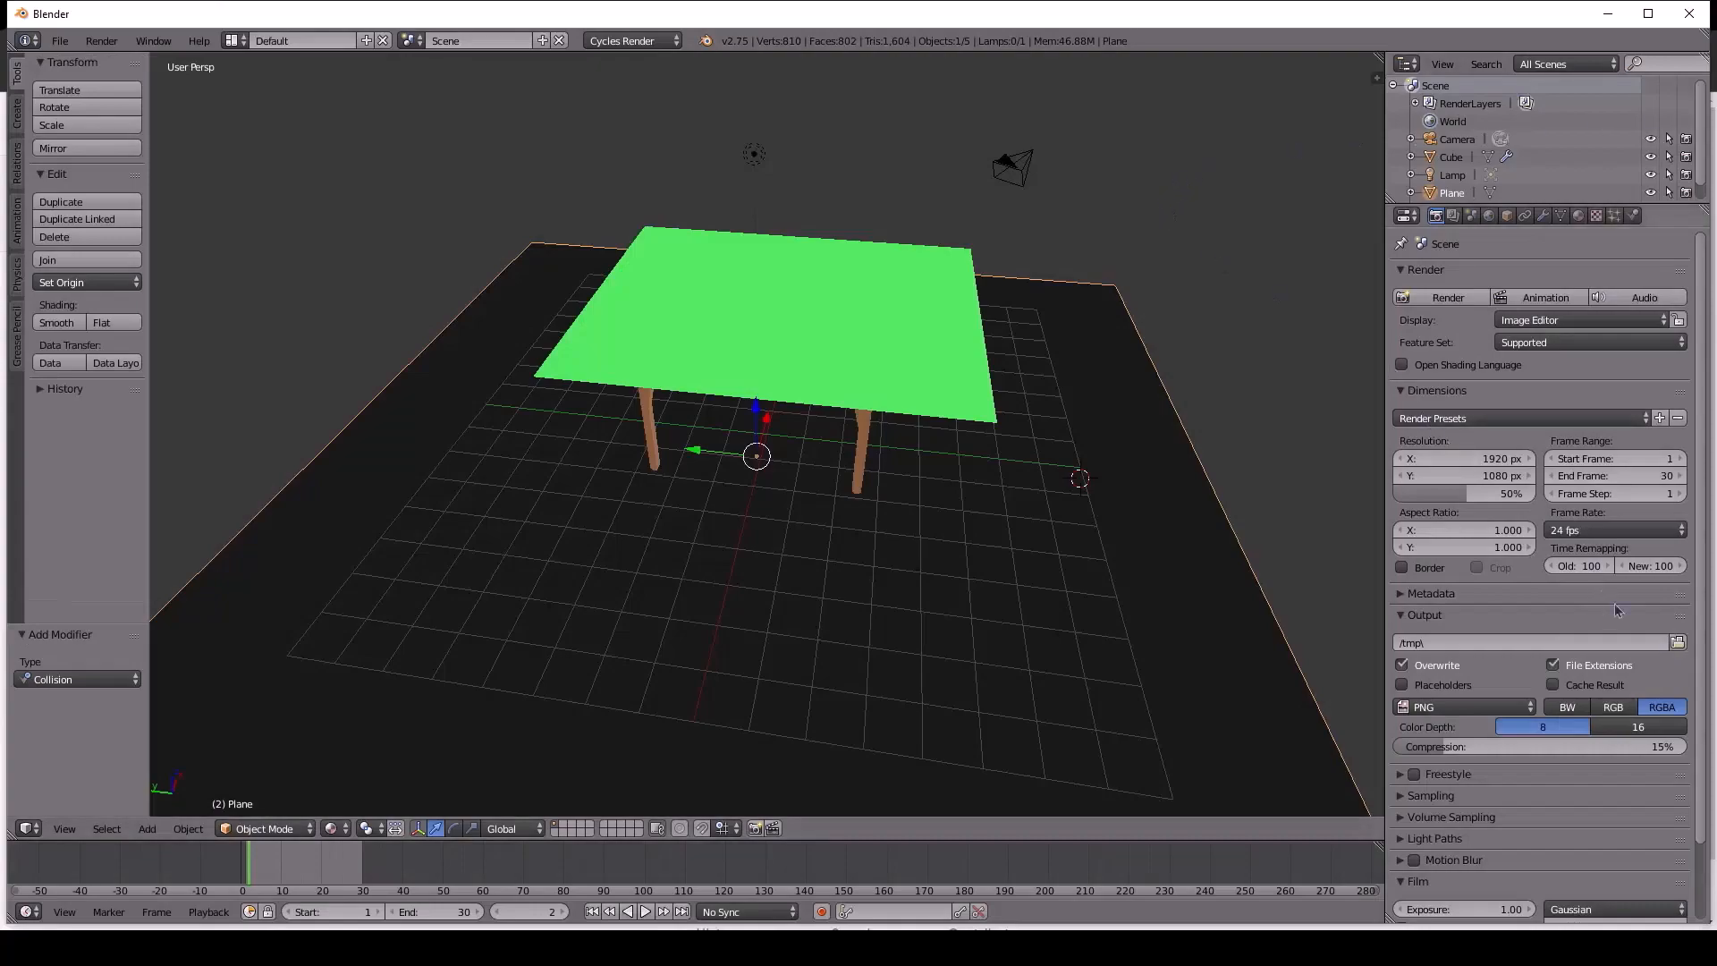
# Set the render output file format to the Ogg Theora movie format.
pyautogui.scroll(-4, 1617, 611)
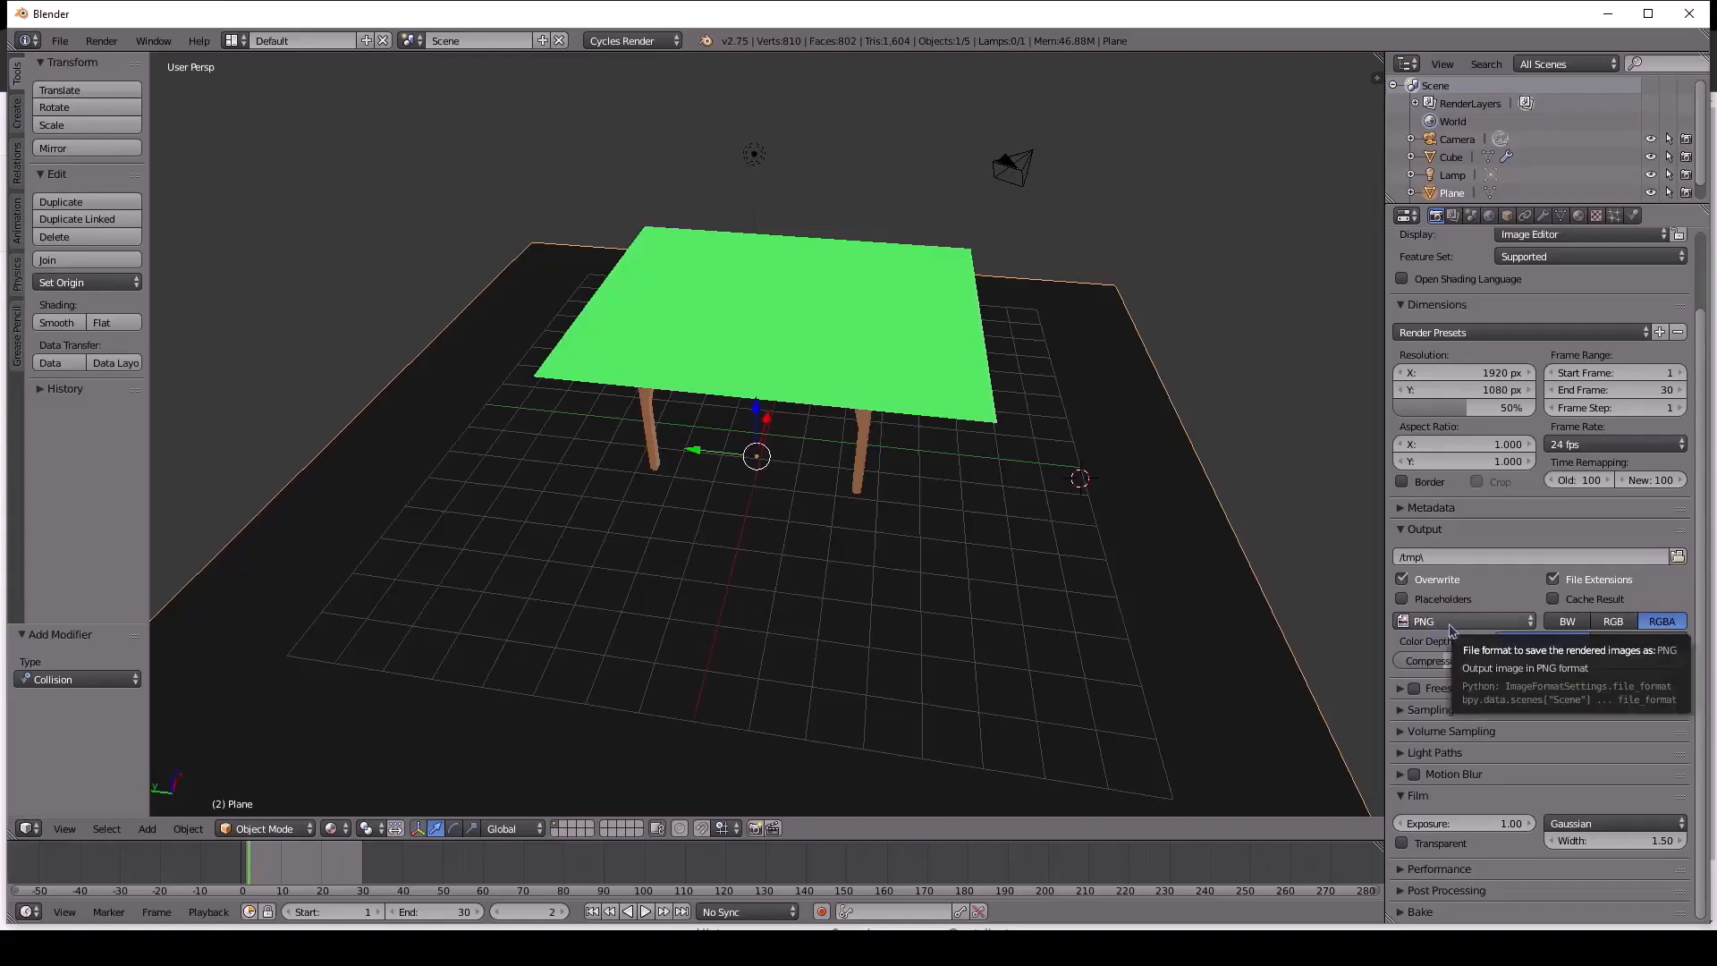
pyautogui.scroll(4, 1422, 493)
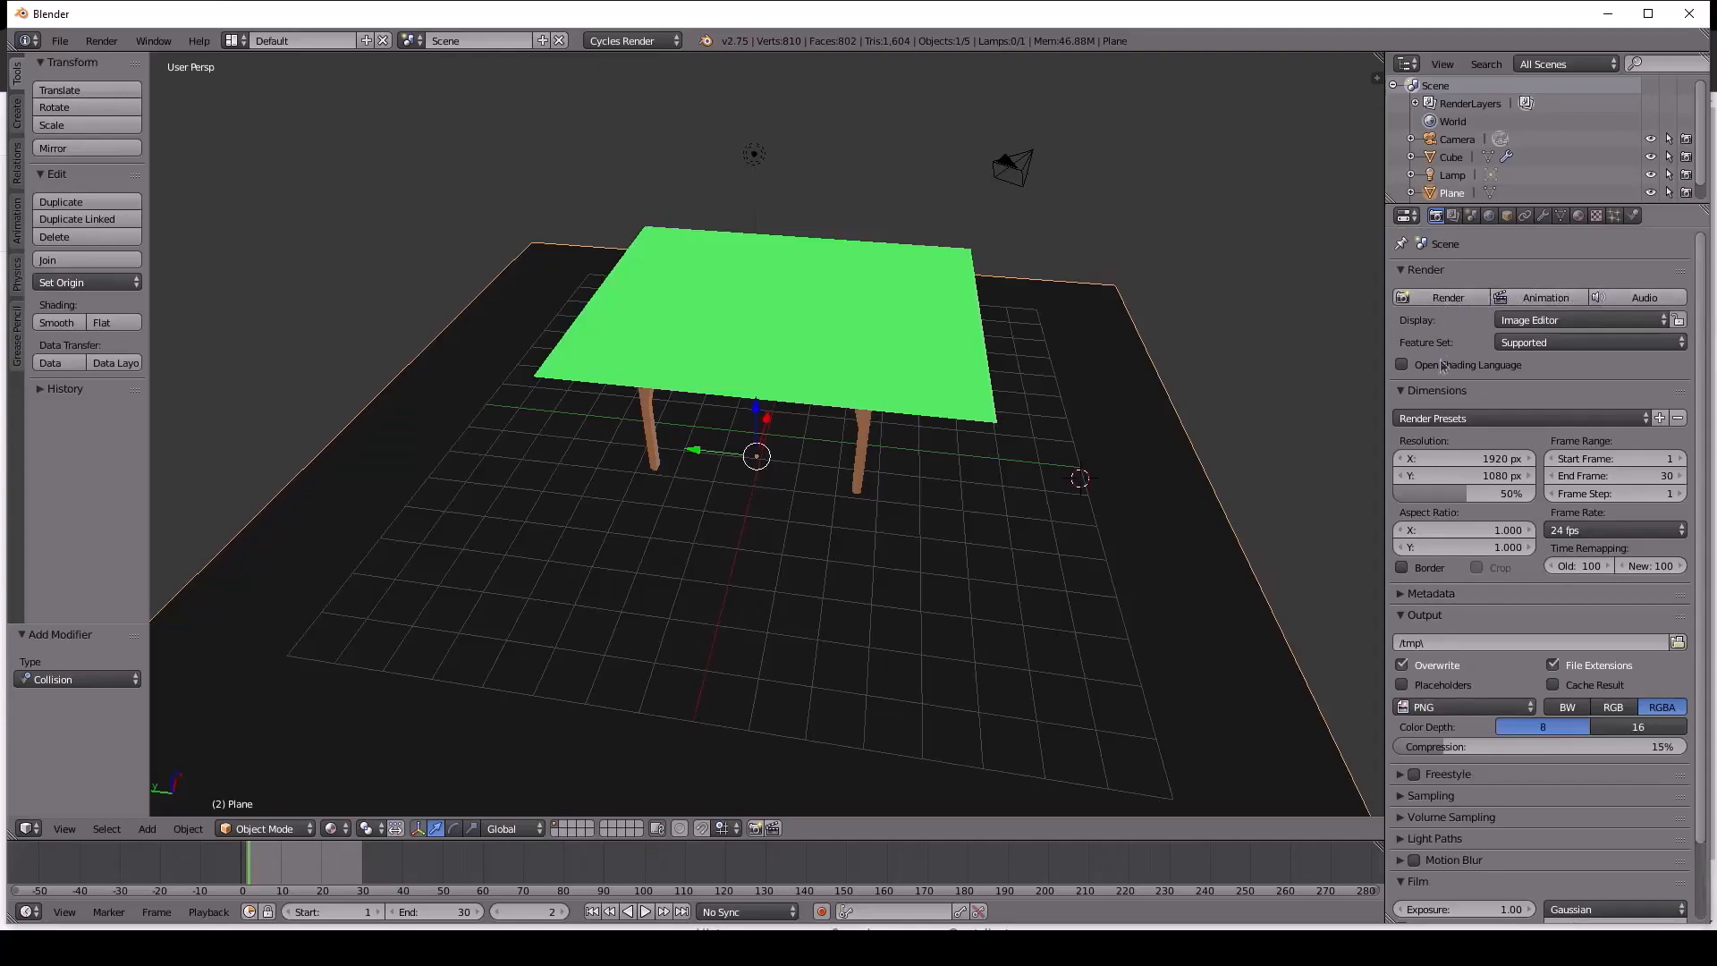
pyautogui.scroll(-2, 1454, 657)
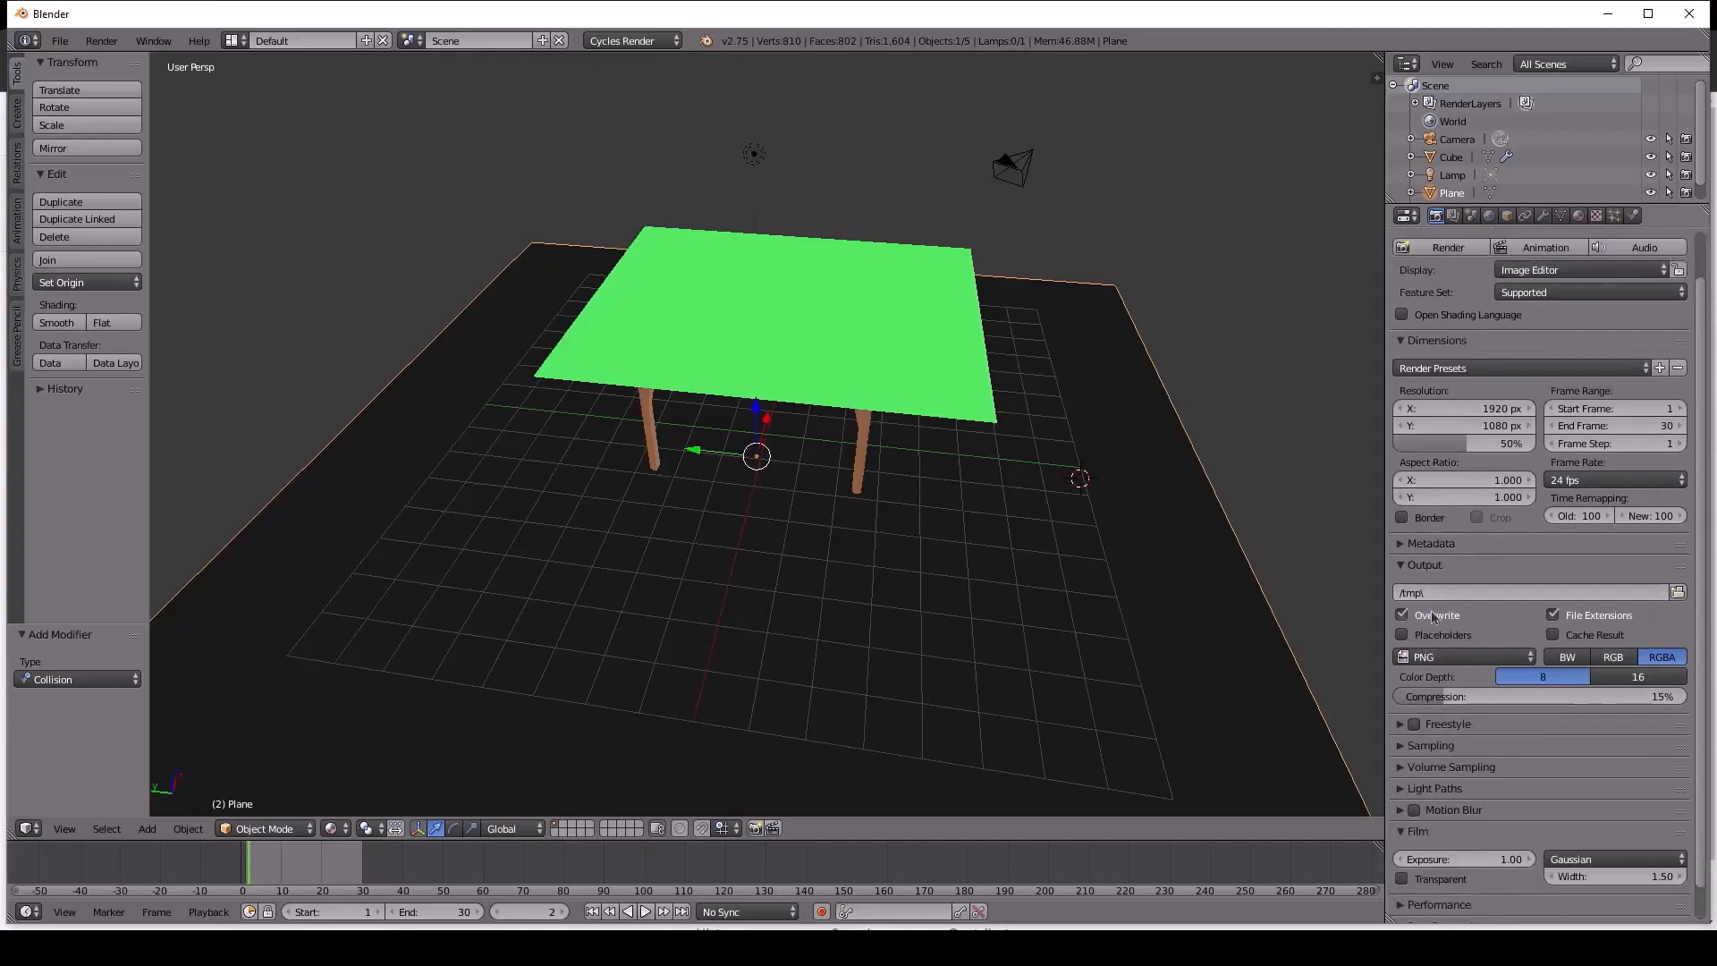
pyautogui.scroll(-1, 1431, 653)
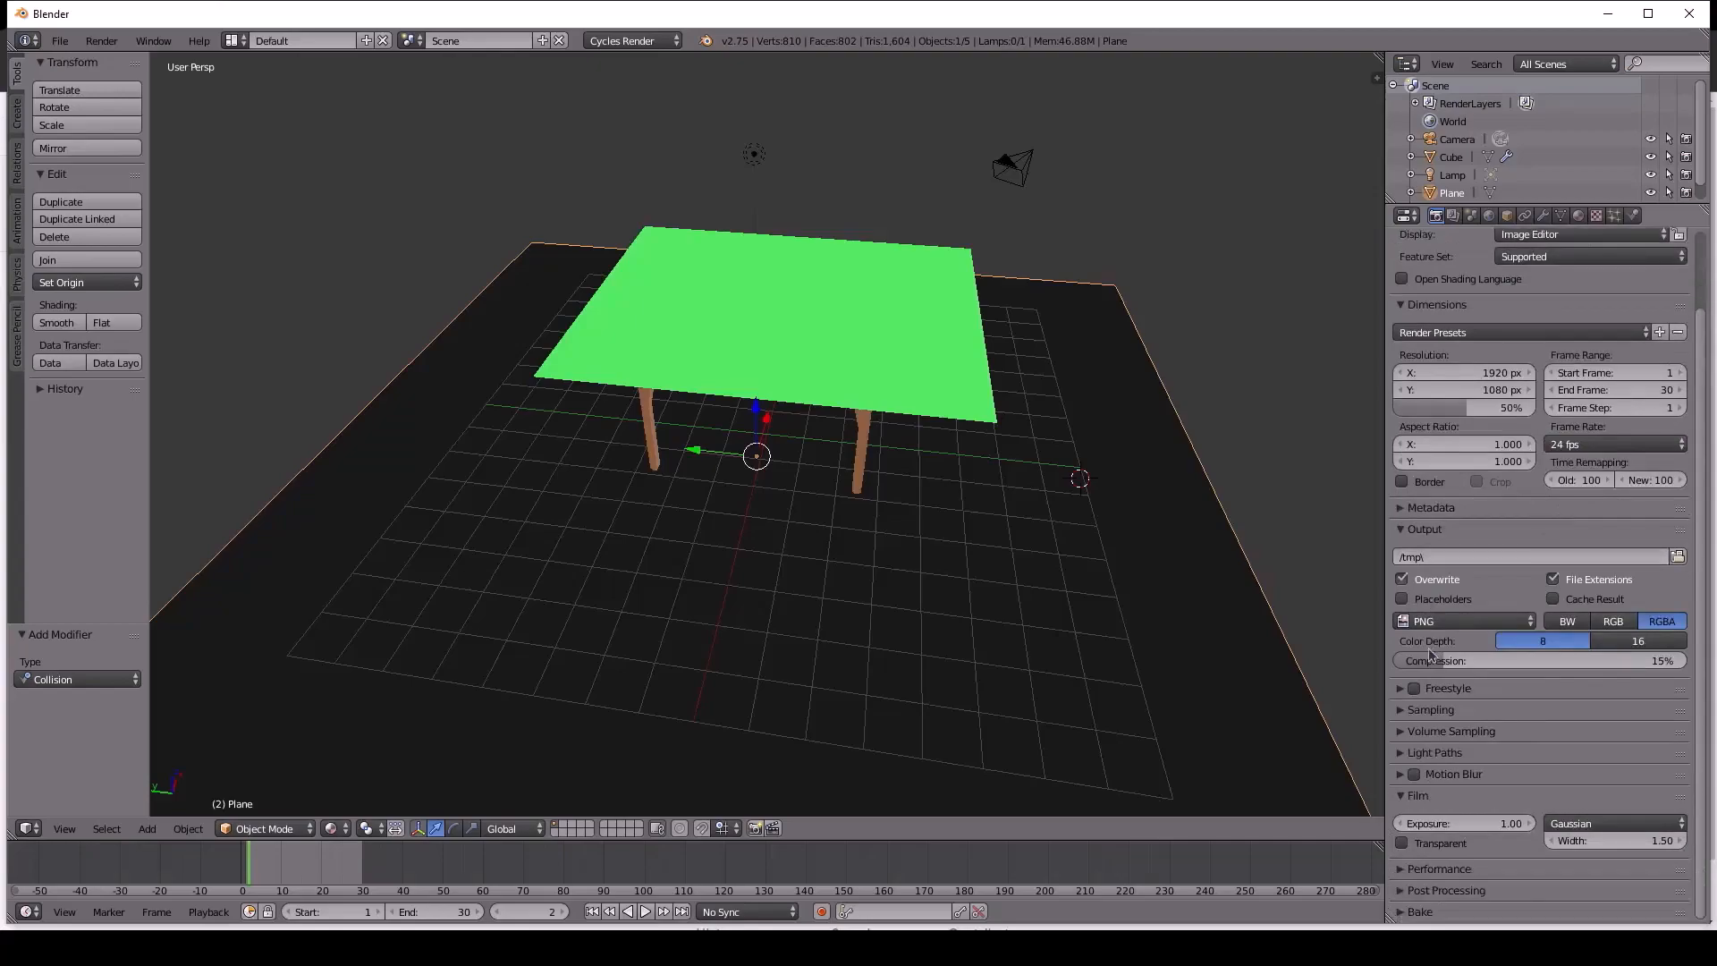
pyautogui.click(1476, 622)
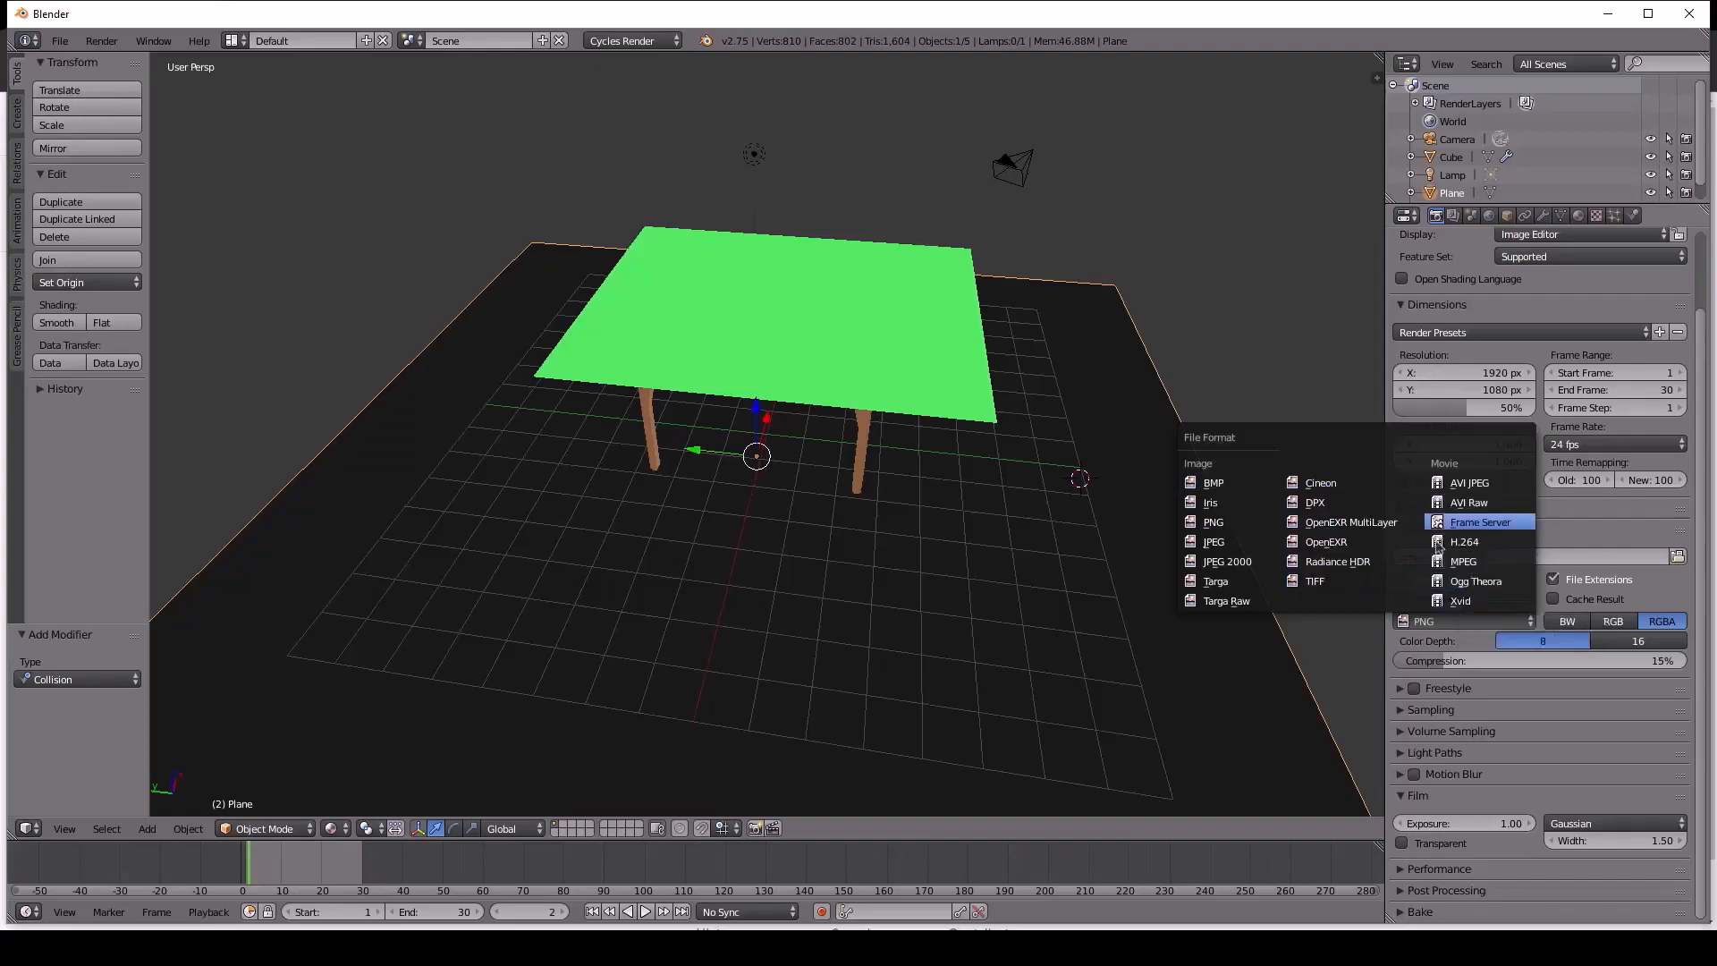
pyautogui.click(1478, 583)
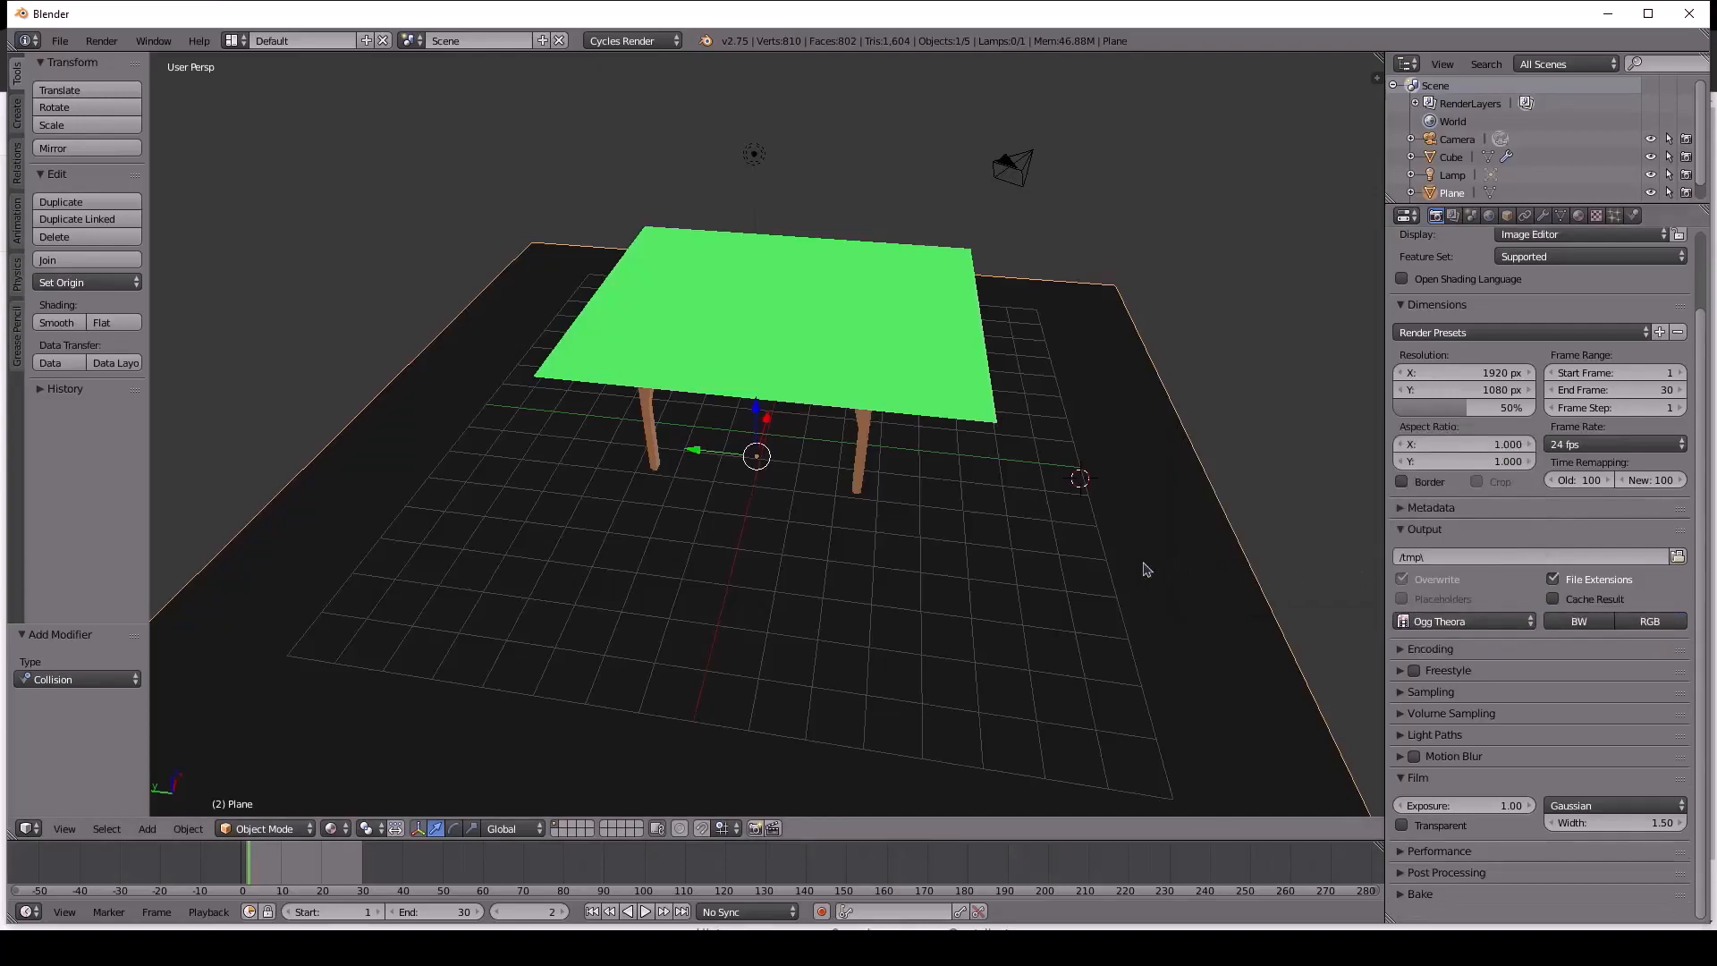
# Render the current frame as a still, run the animation render, stop it at frame 5 and return to the 3D view.
pyautogui.scroll(3, 1474, 716)
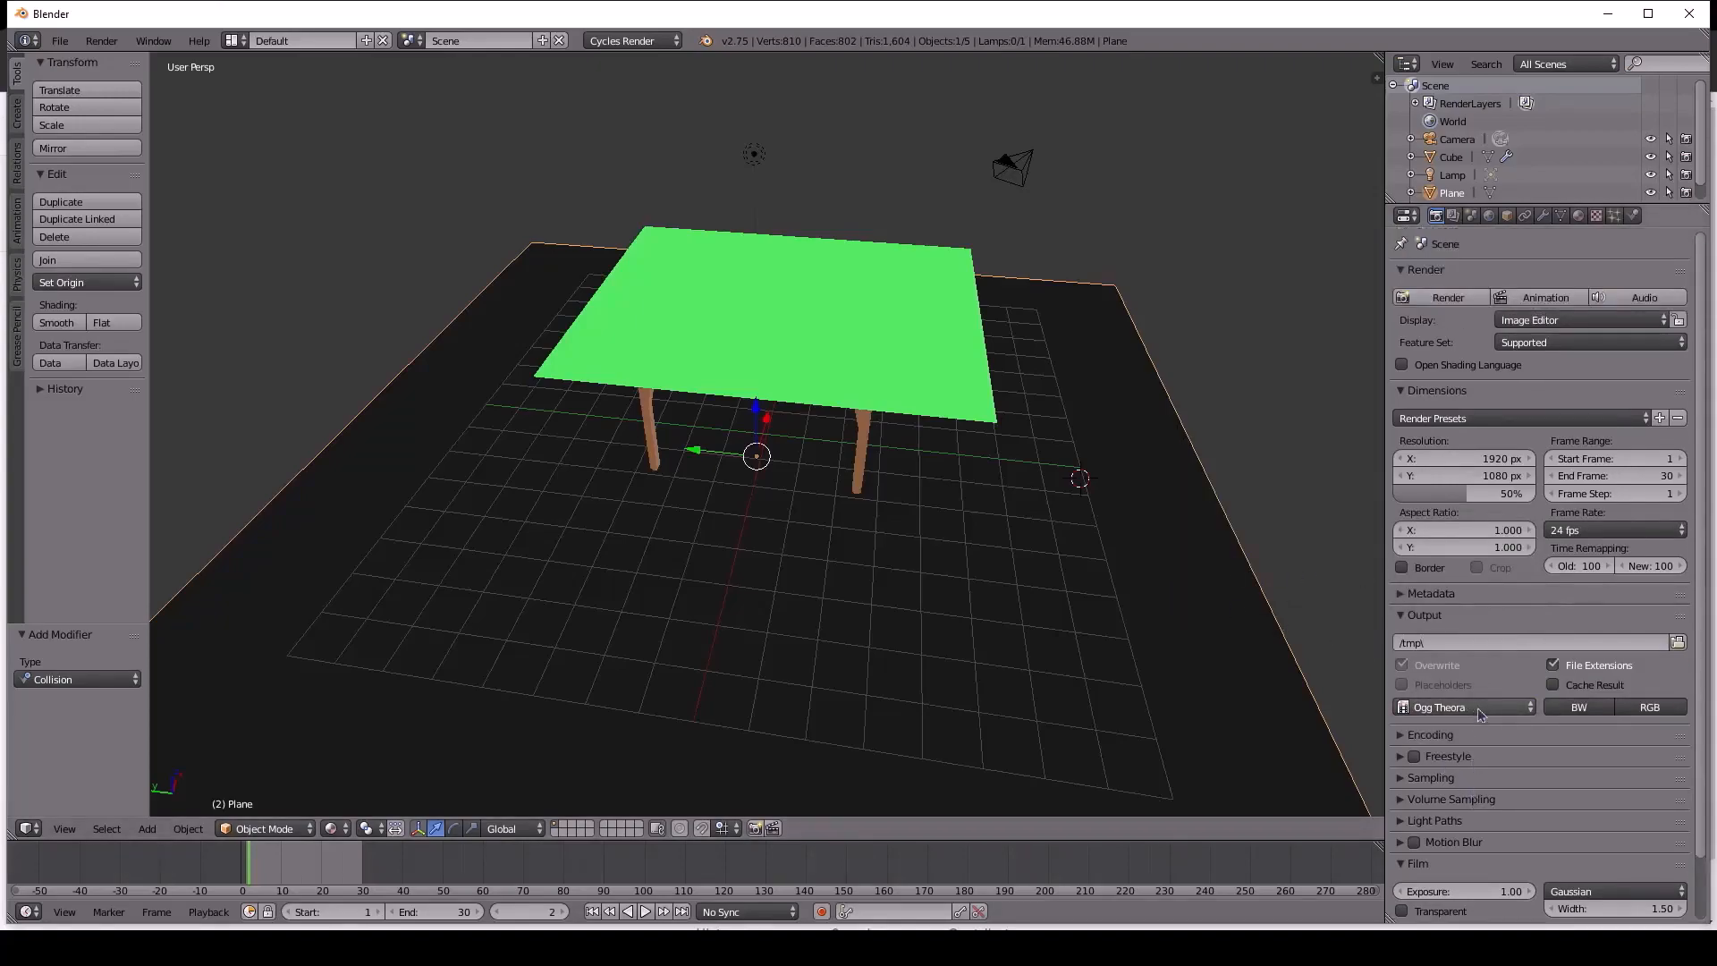
pyautogui.click(1444, 299)
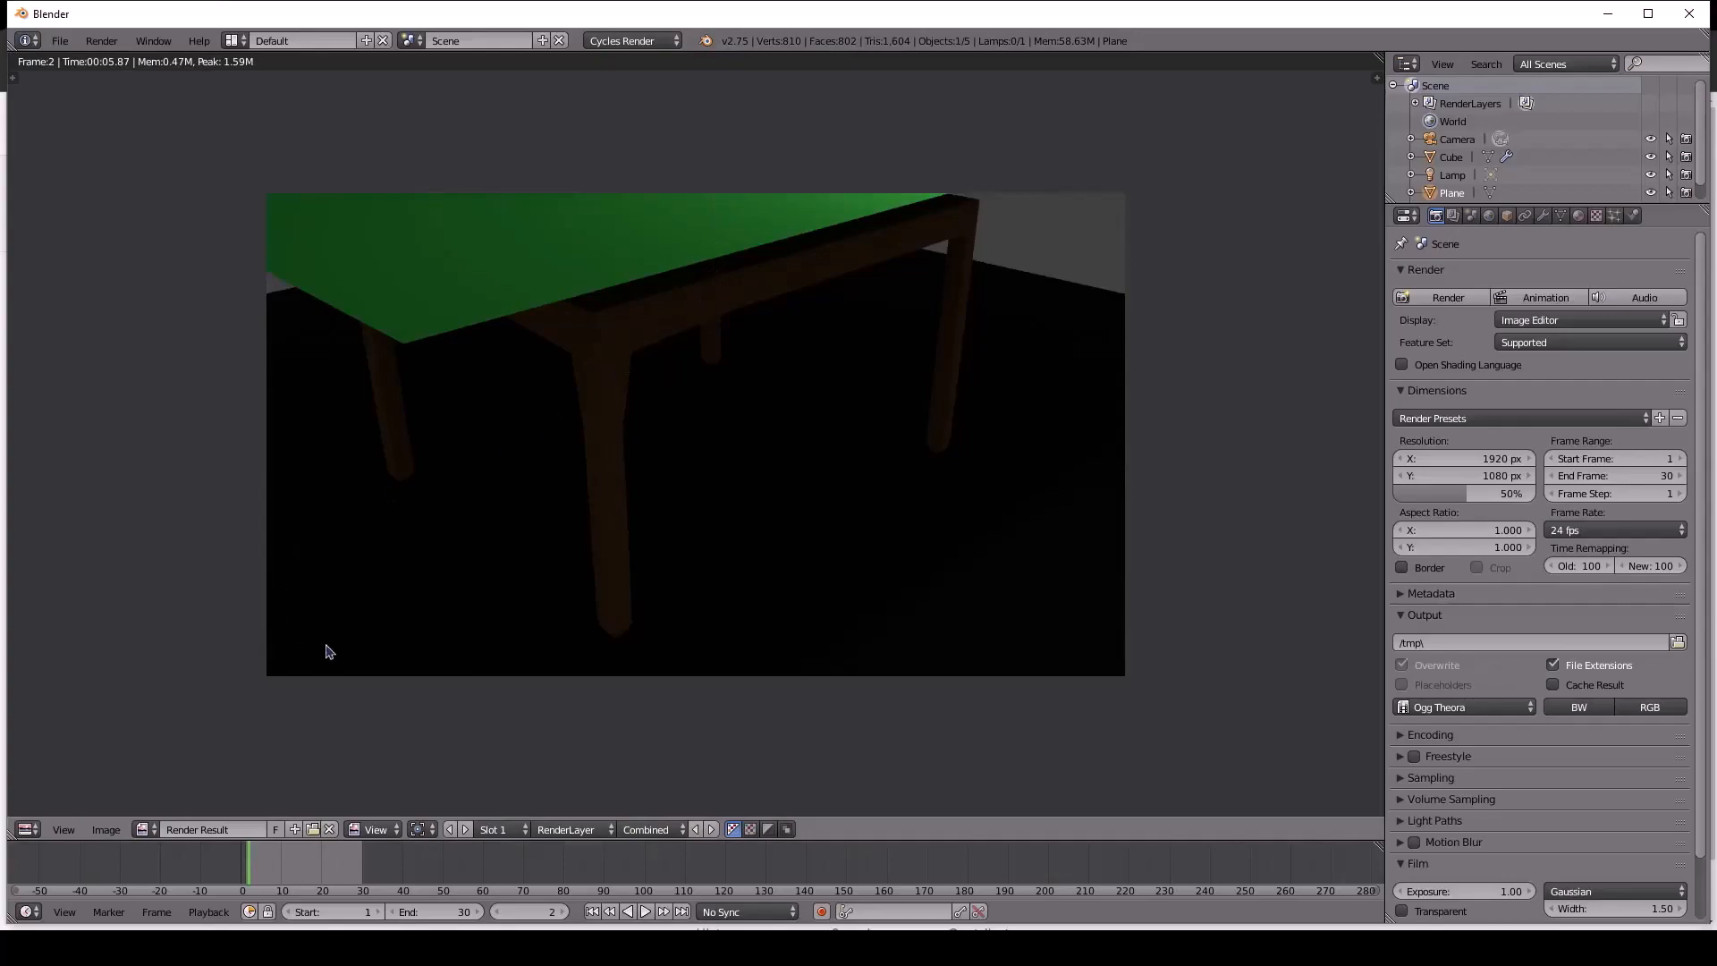
pyautogui.click(1531, 302)
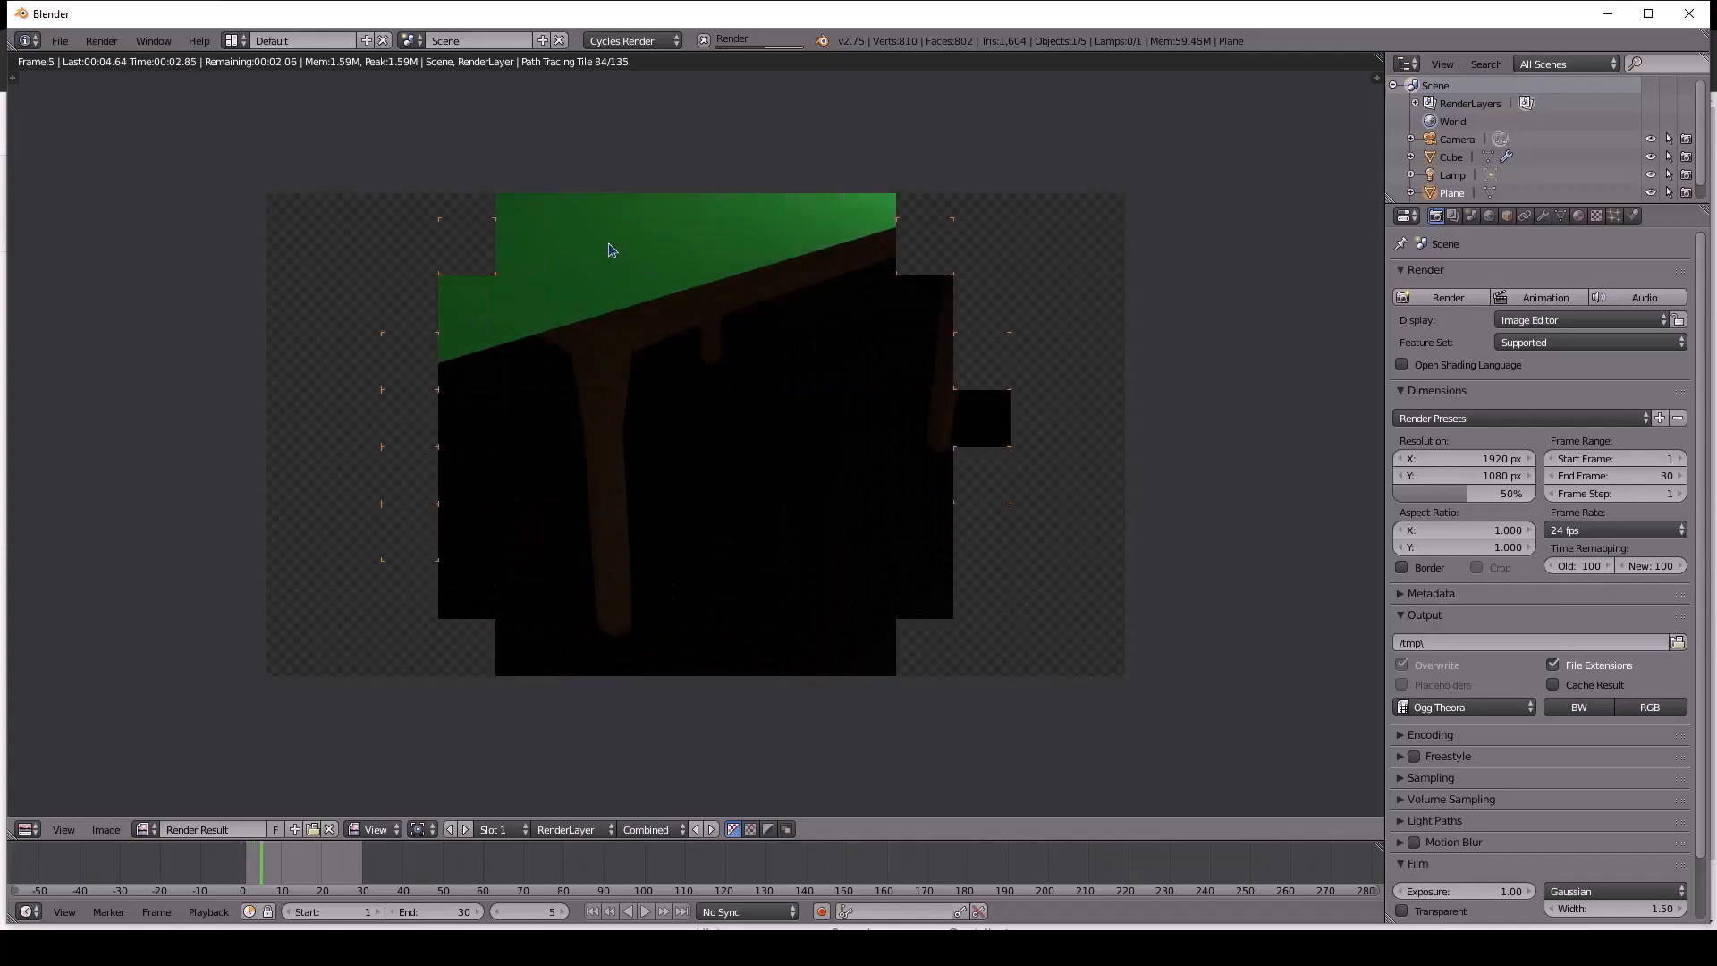
pyautogui.click(704, 42)
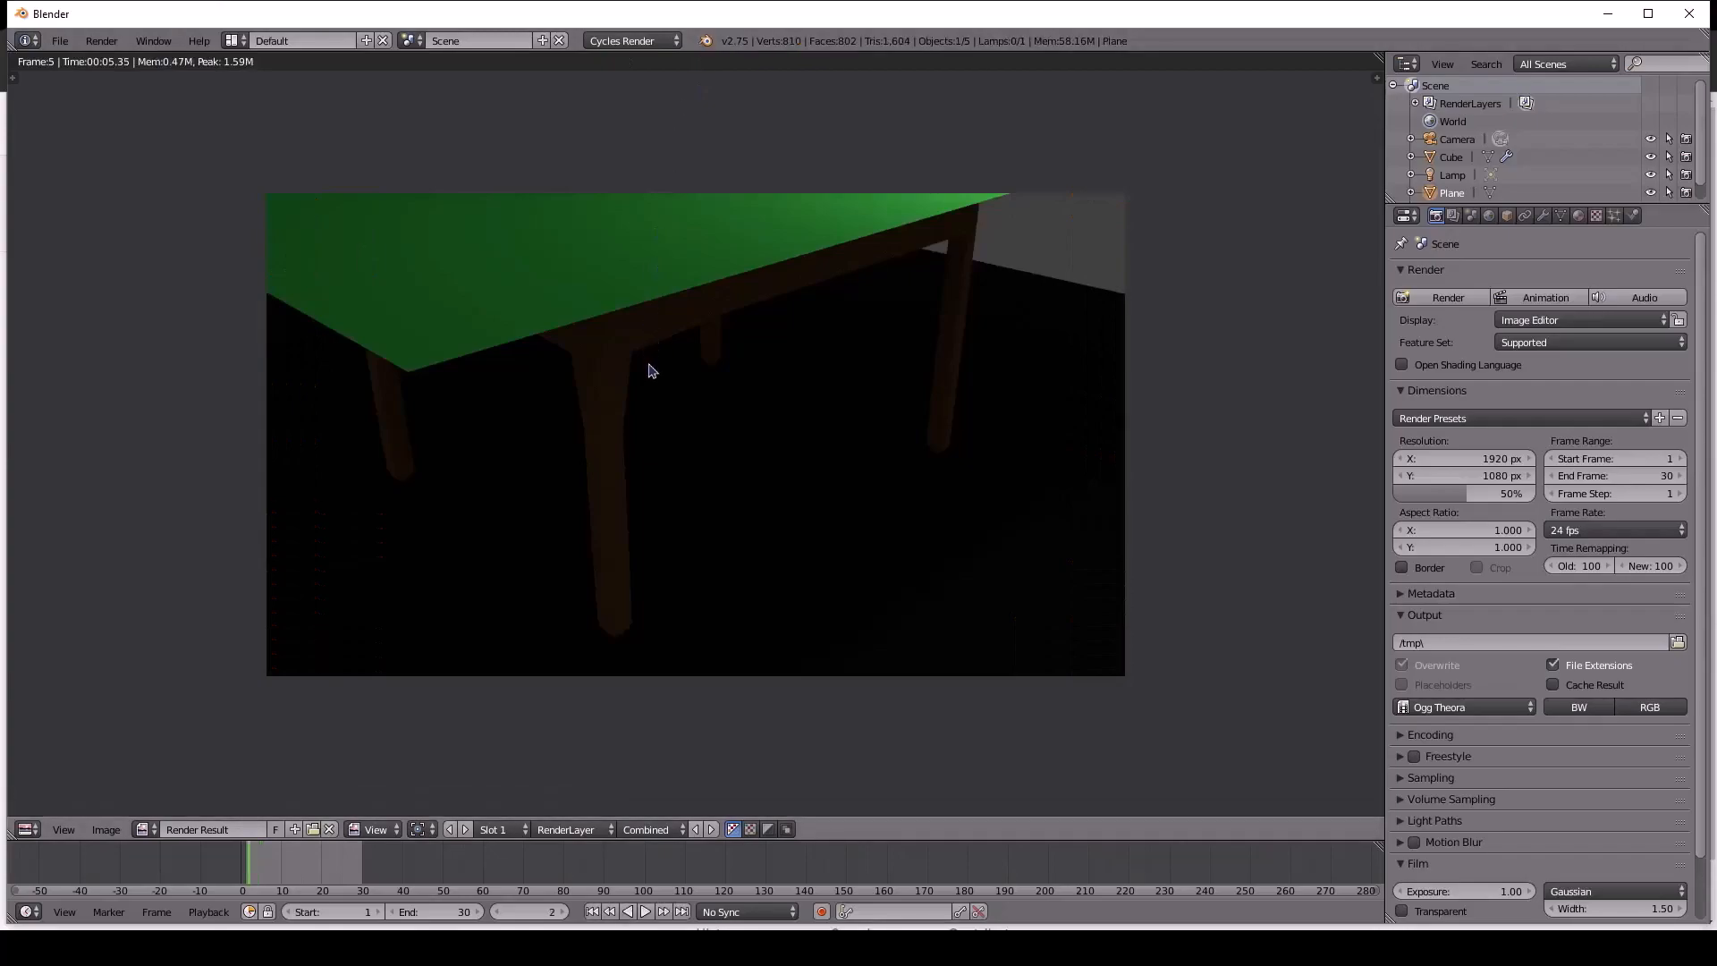
pyautogui.press('Escape')
pyautogui.moveTo(690, 427); pyautogui.dragTo(564, 408, button='middle')
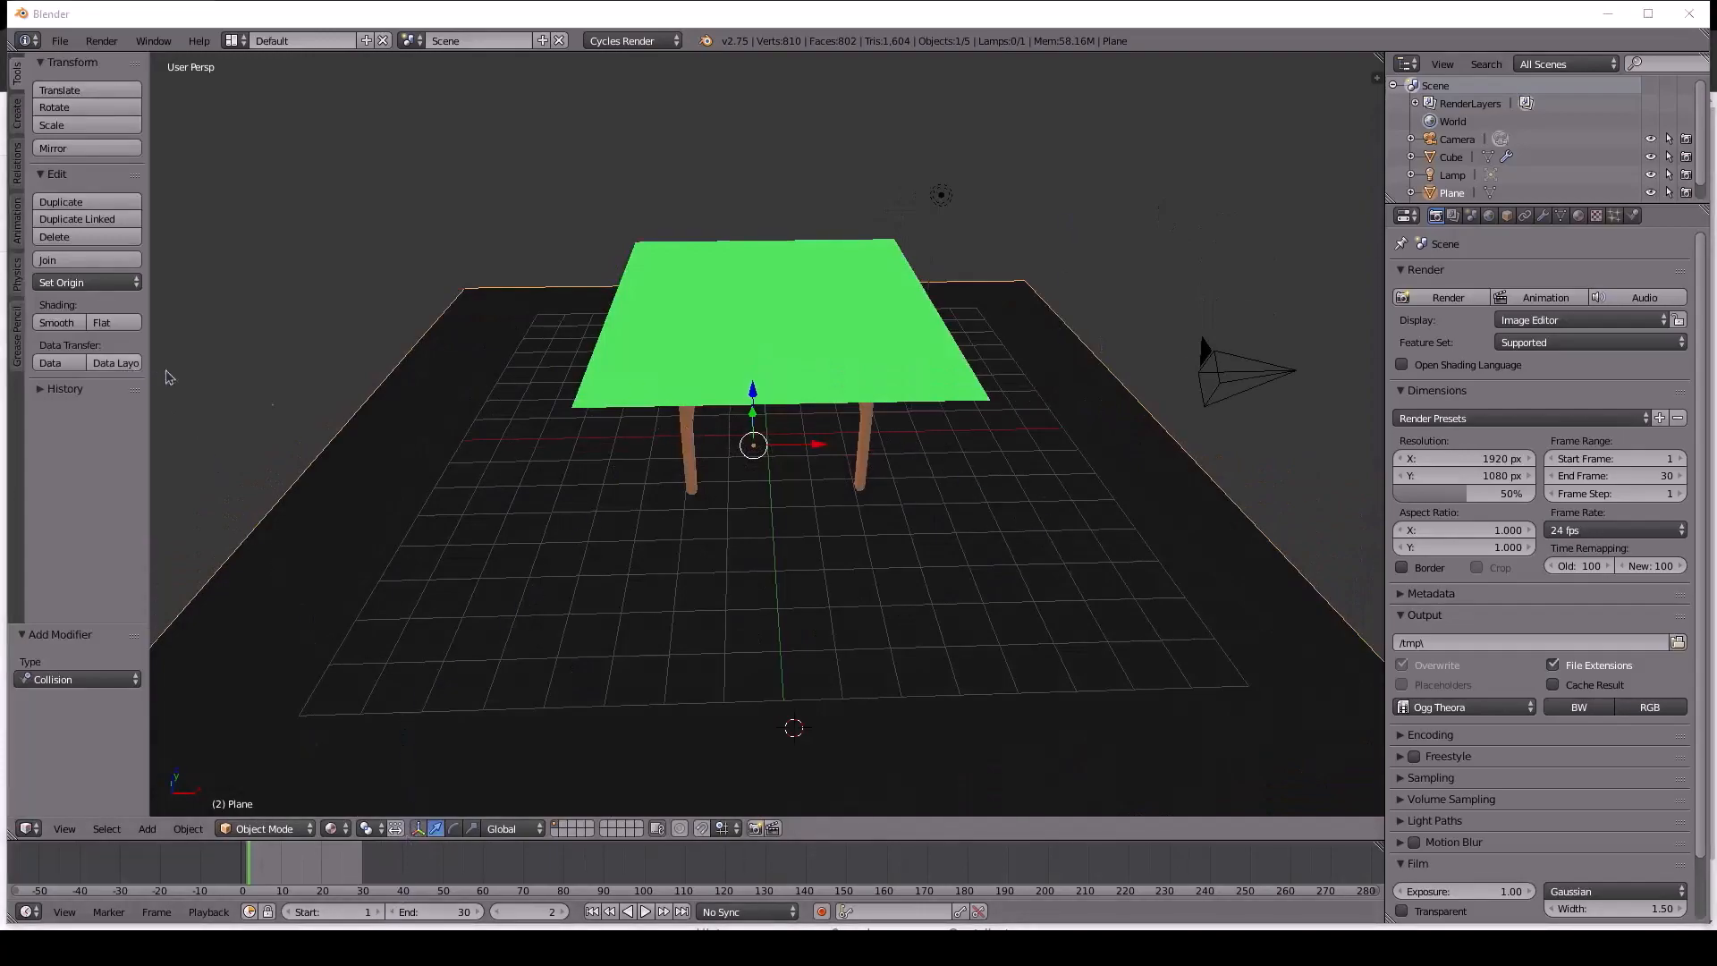
# Switch to File Explorer and open the tmp folder on Local Disk (C:).
pyautogui.press('super+e')
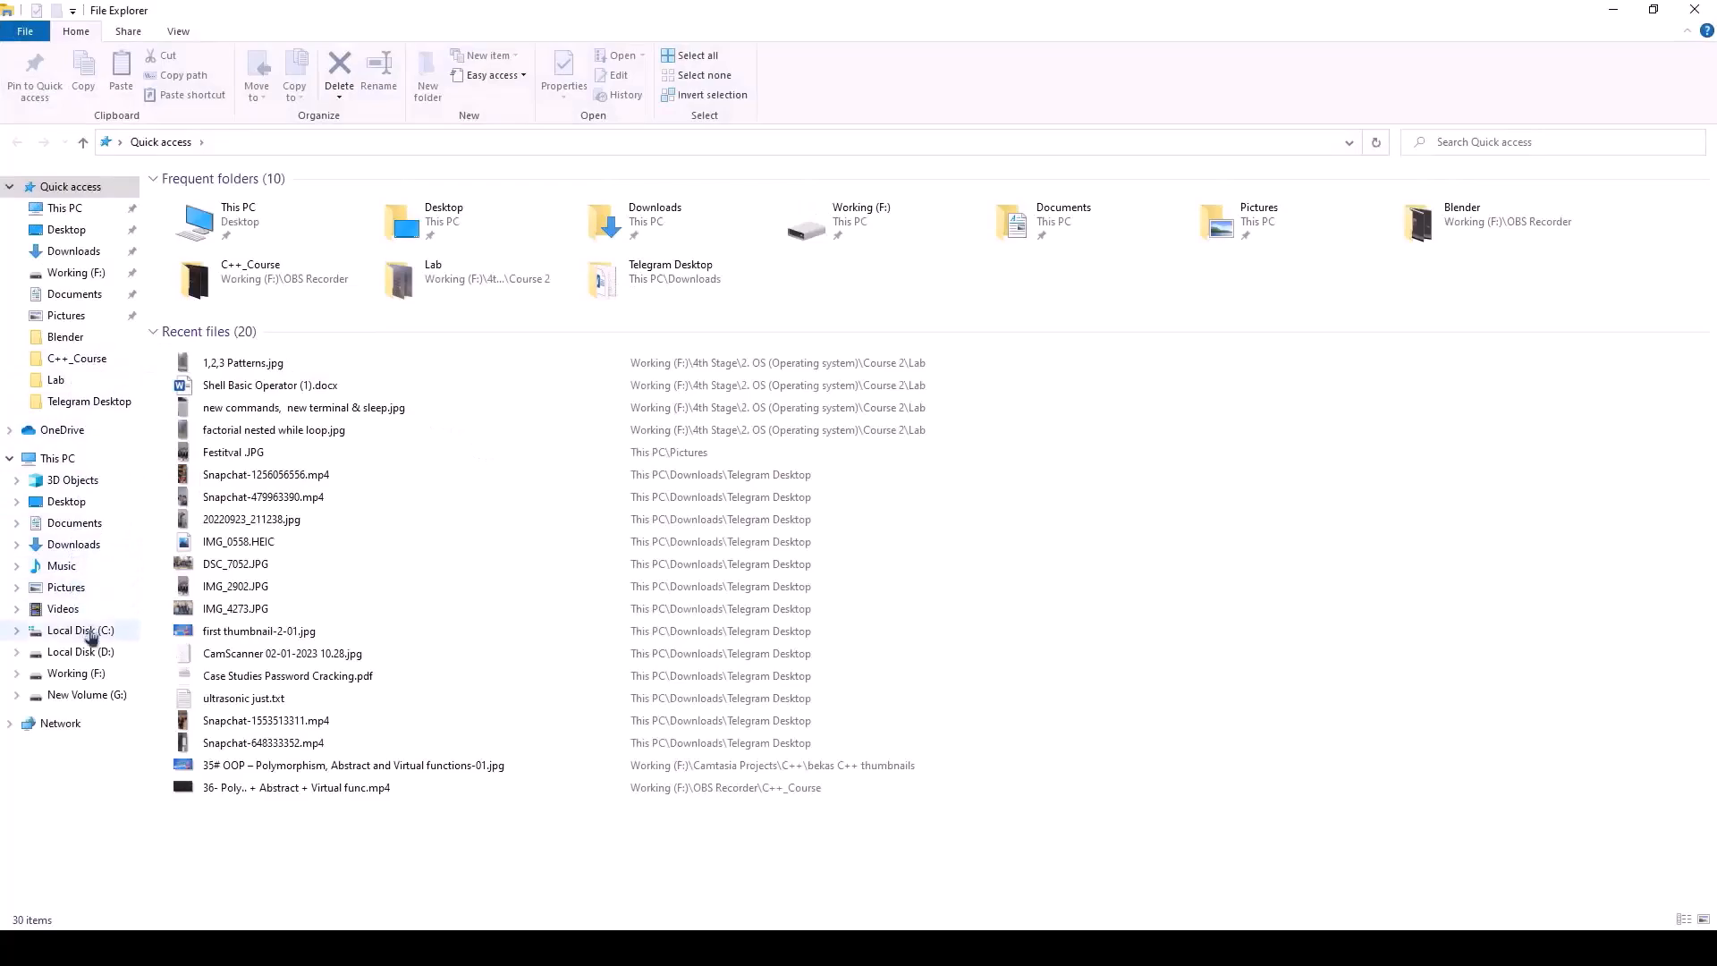
pyautogui.click(90, 633)
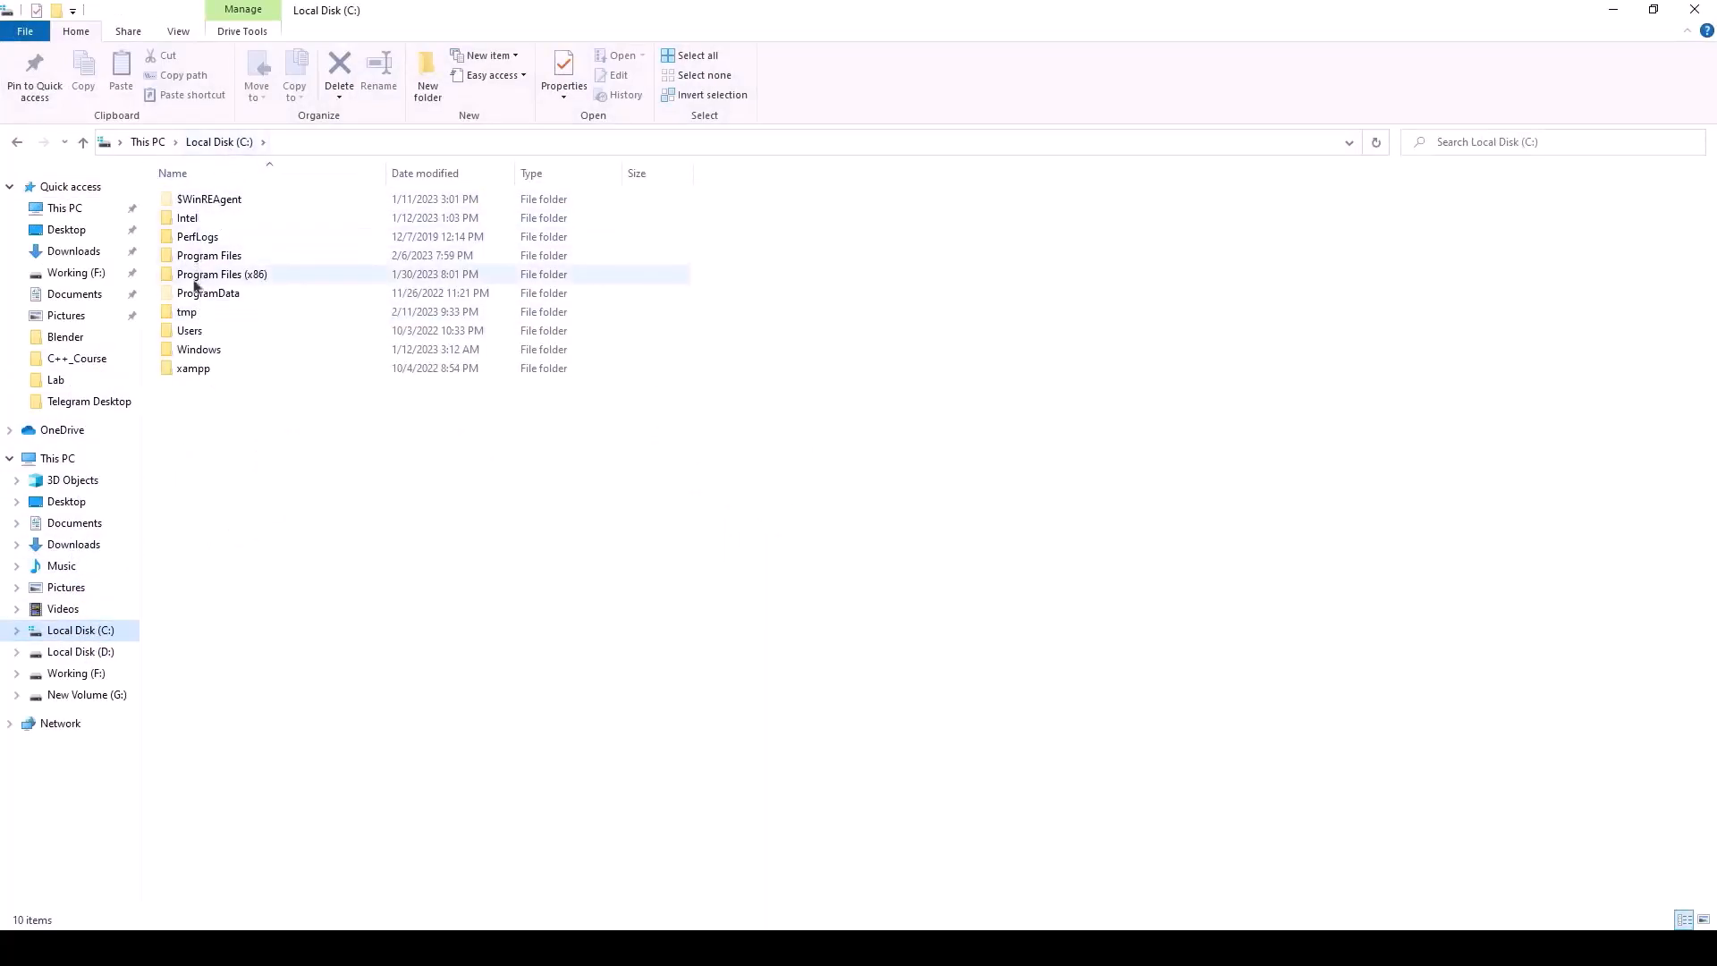
pyautogui.click(228, 315)
pyautogui.doubleClick(228, 314)
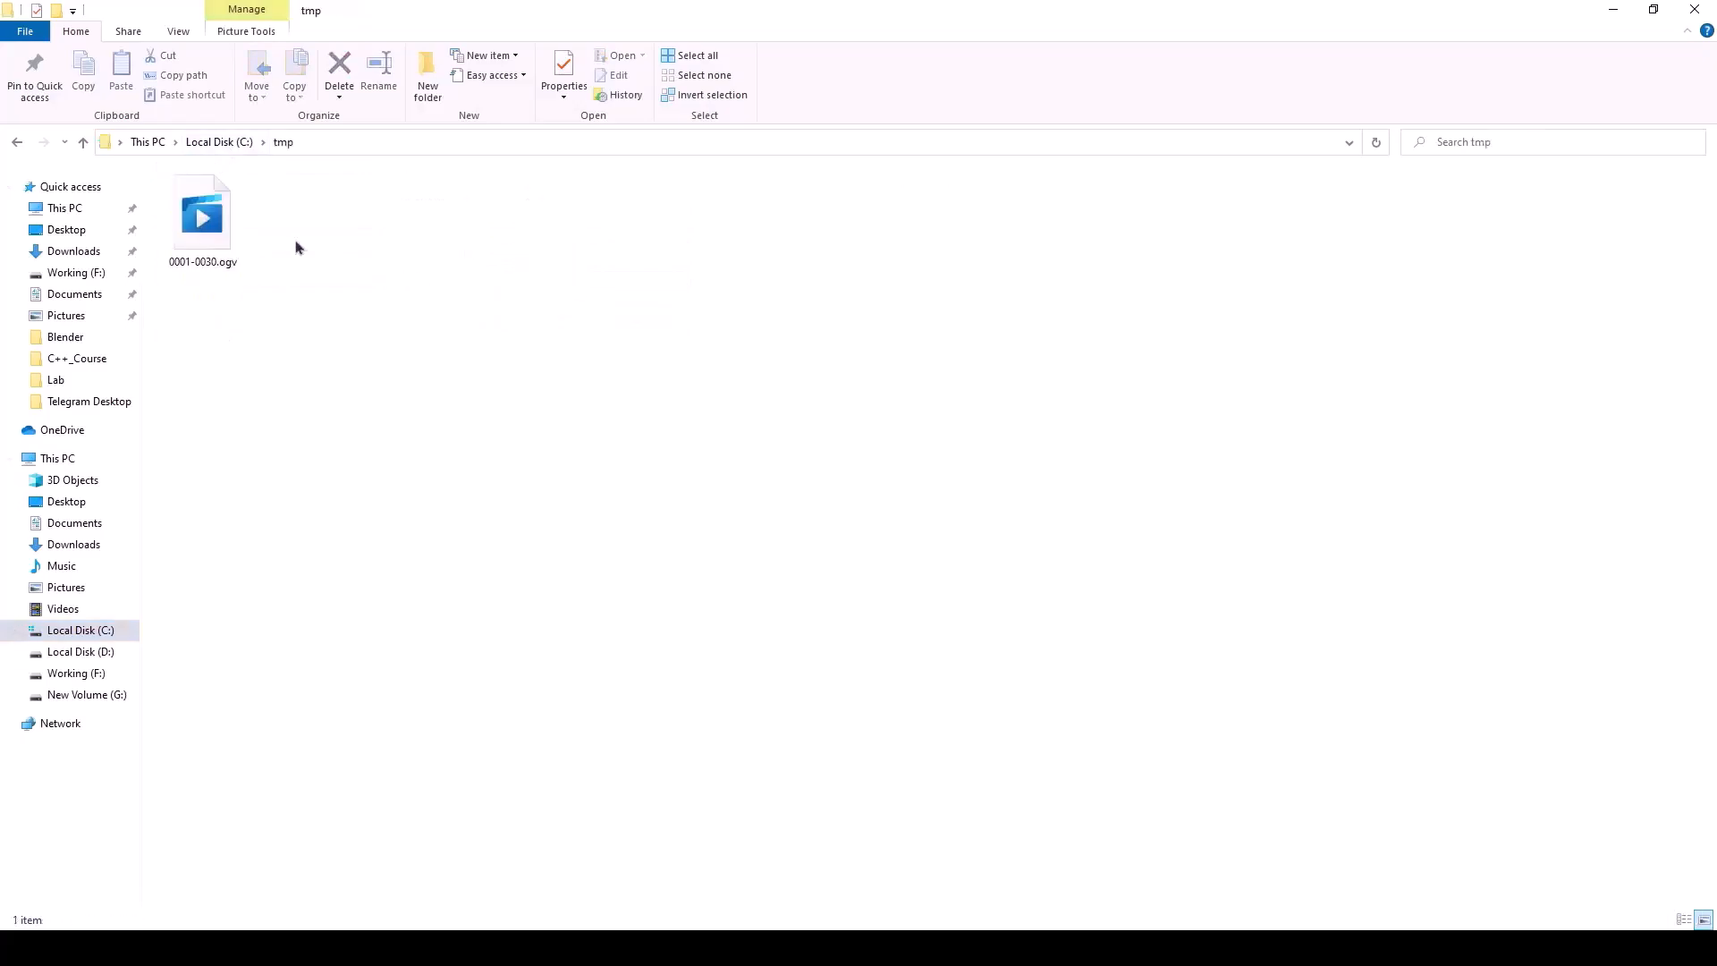
# Play the rendered video 0001-0030.ogv and close the player.
pyautogui.click(228, 228)
pyautogui.doubleClick(228, 227)
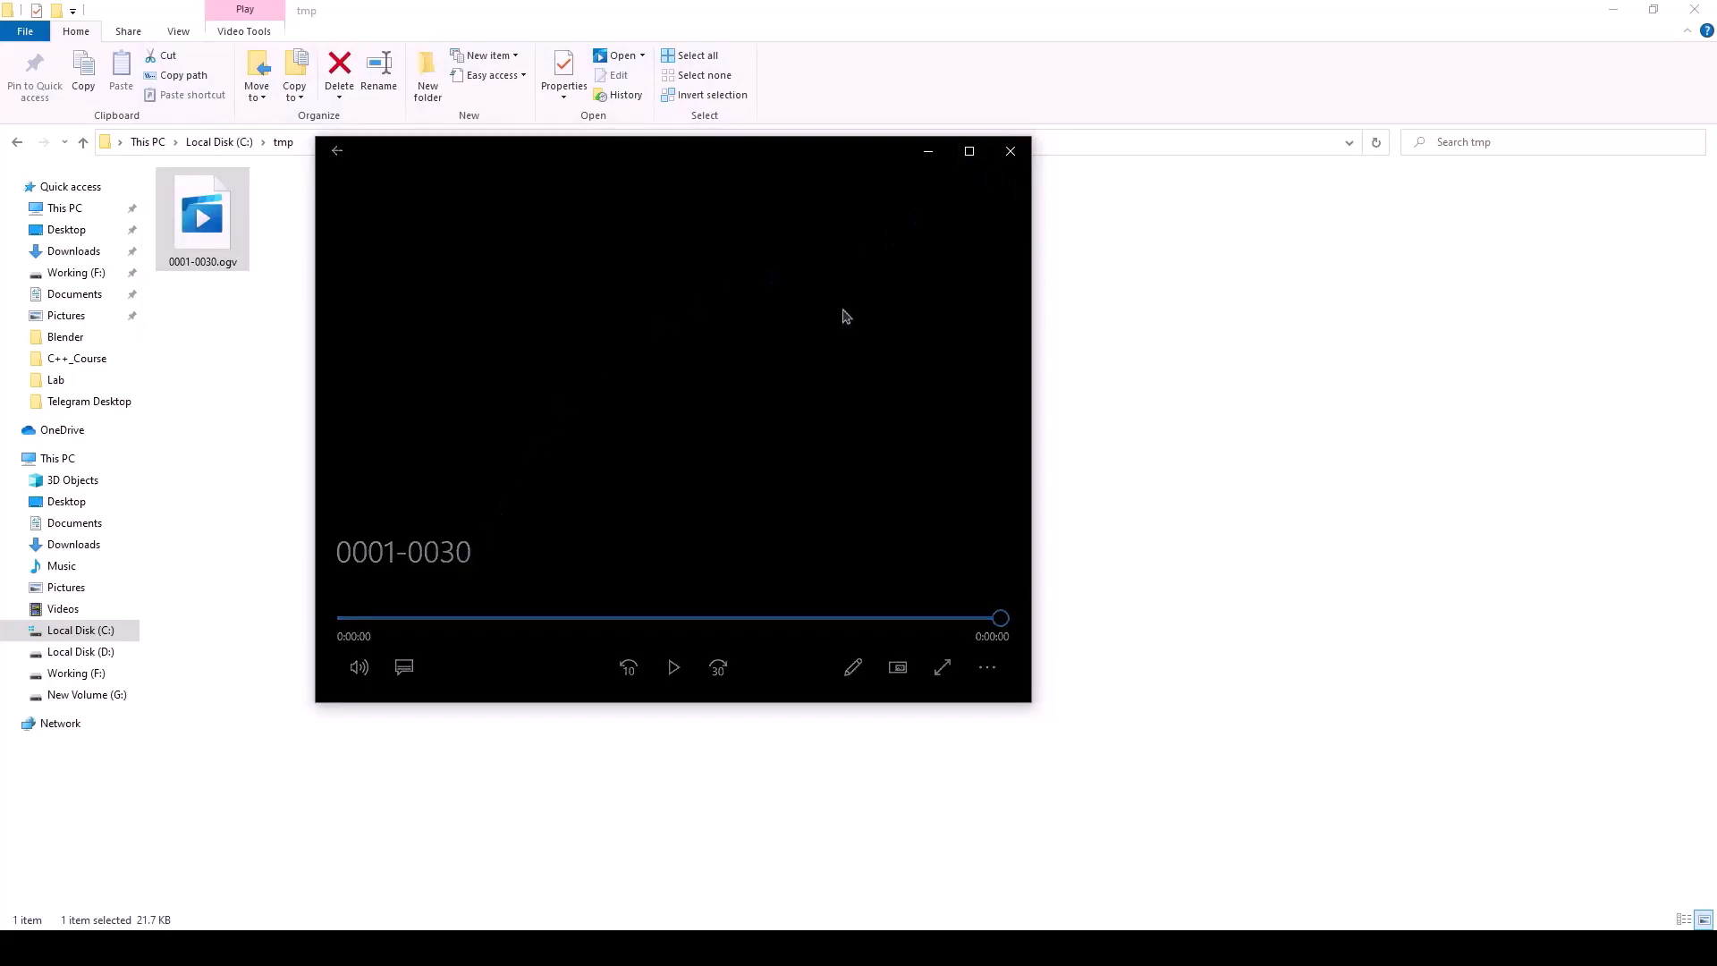
pyautogui.click(1011, 151)
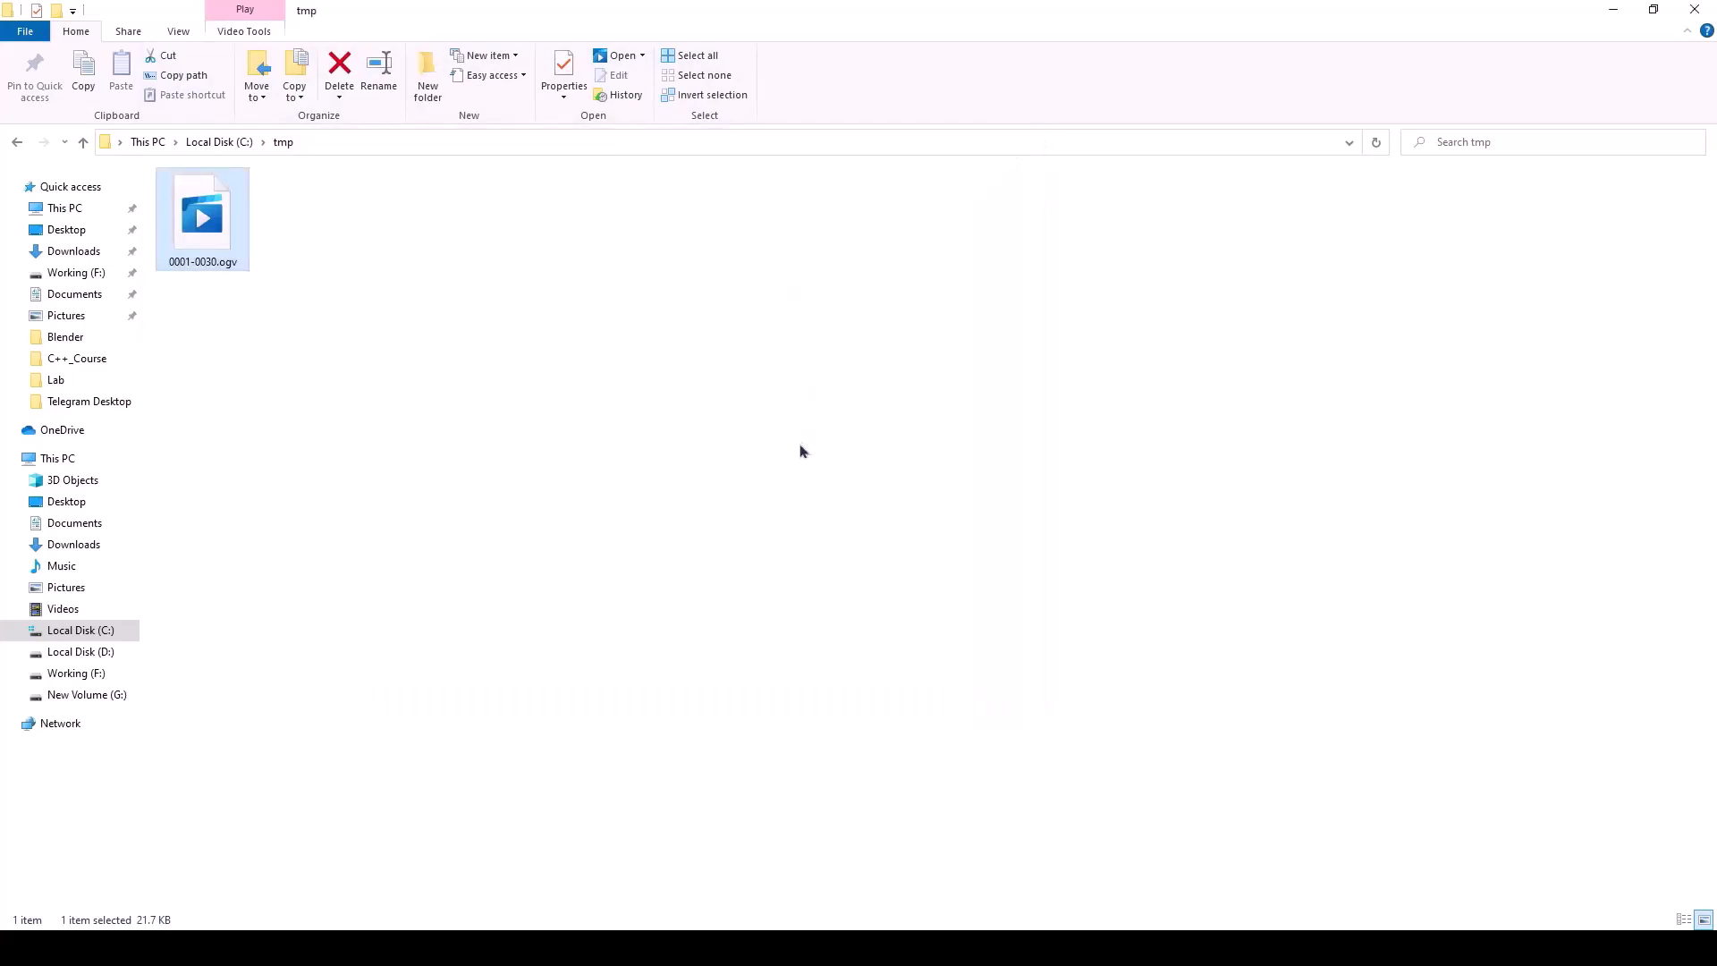
# Return to Blender, go to frame 50, and set the animation range to start at frame 0 and end at 50.
pyautogui.click(1610, 9)
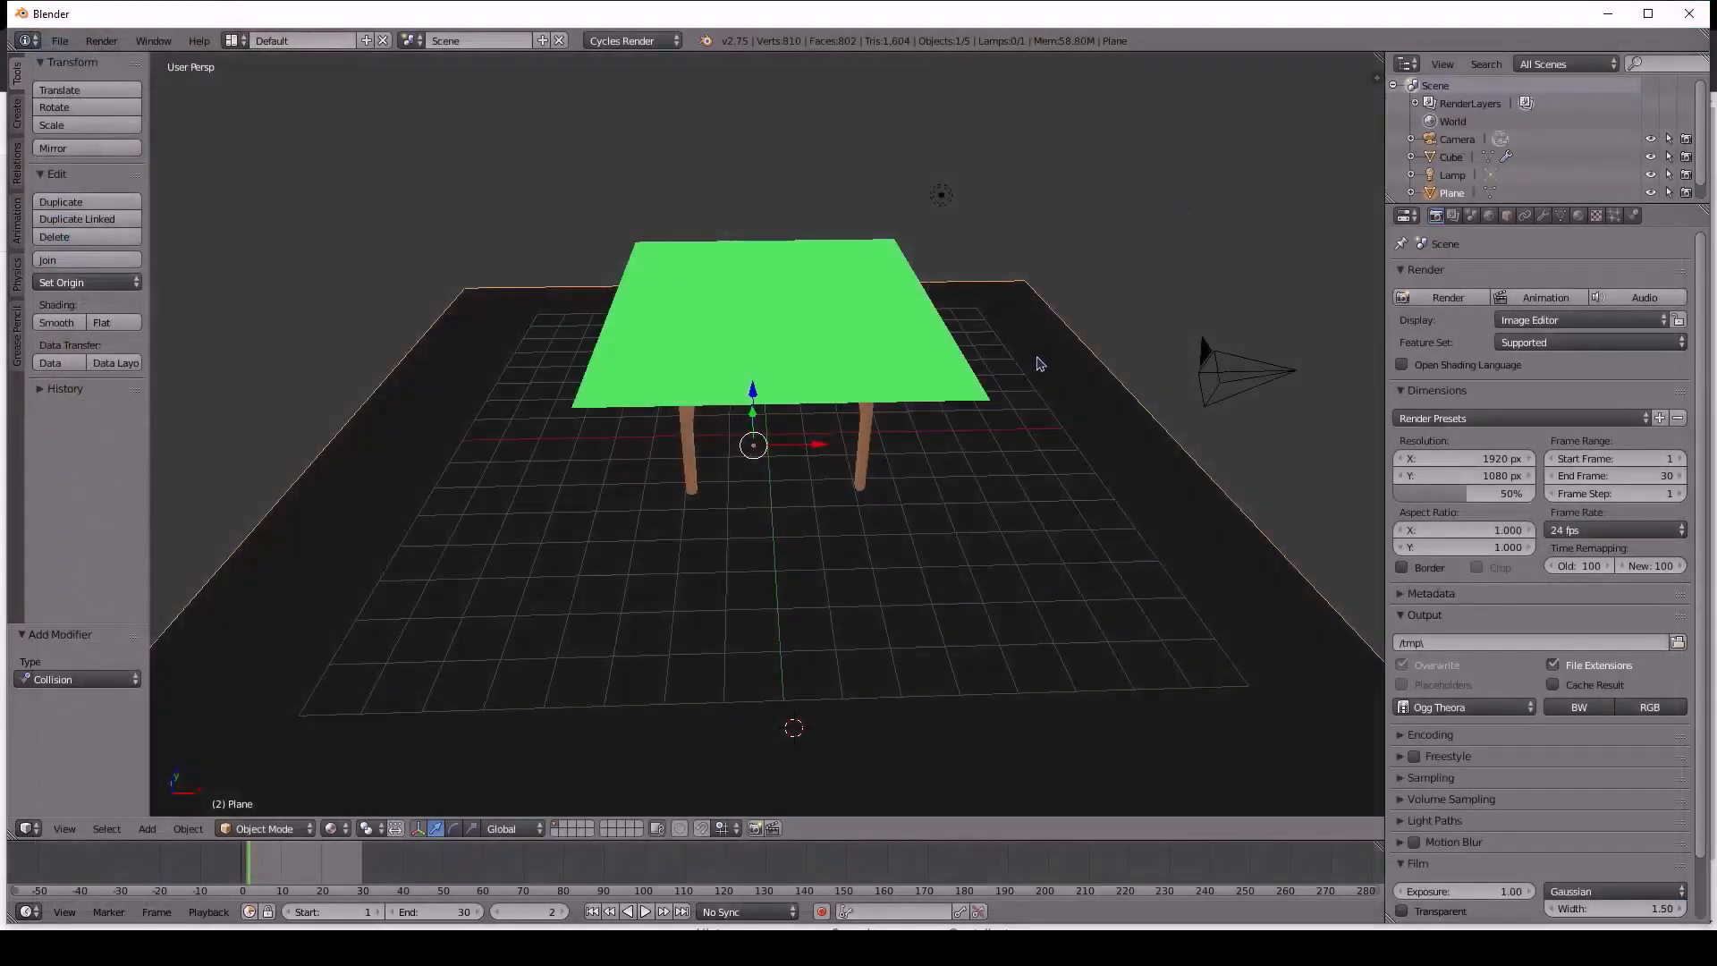
pyautogui.doubleClick(537, 909)
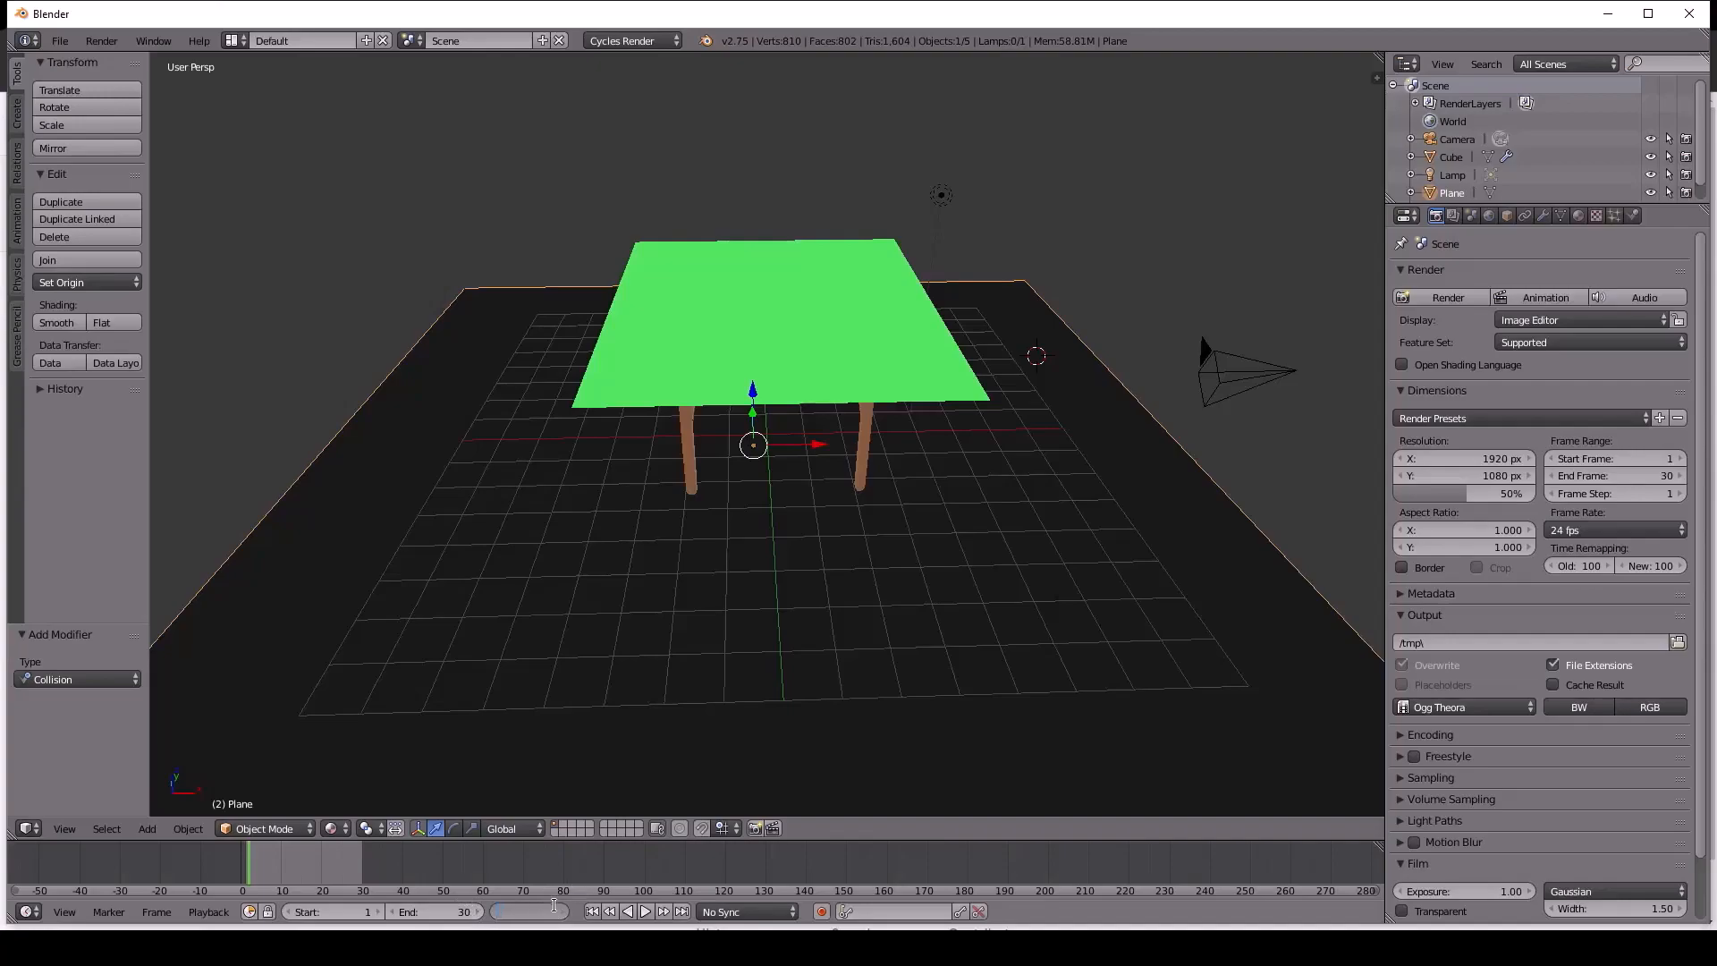
pyautogui.press('Return')
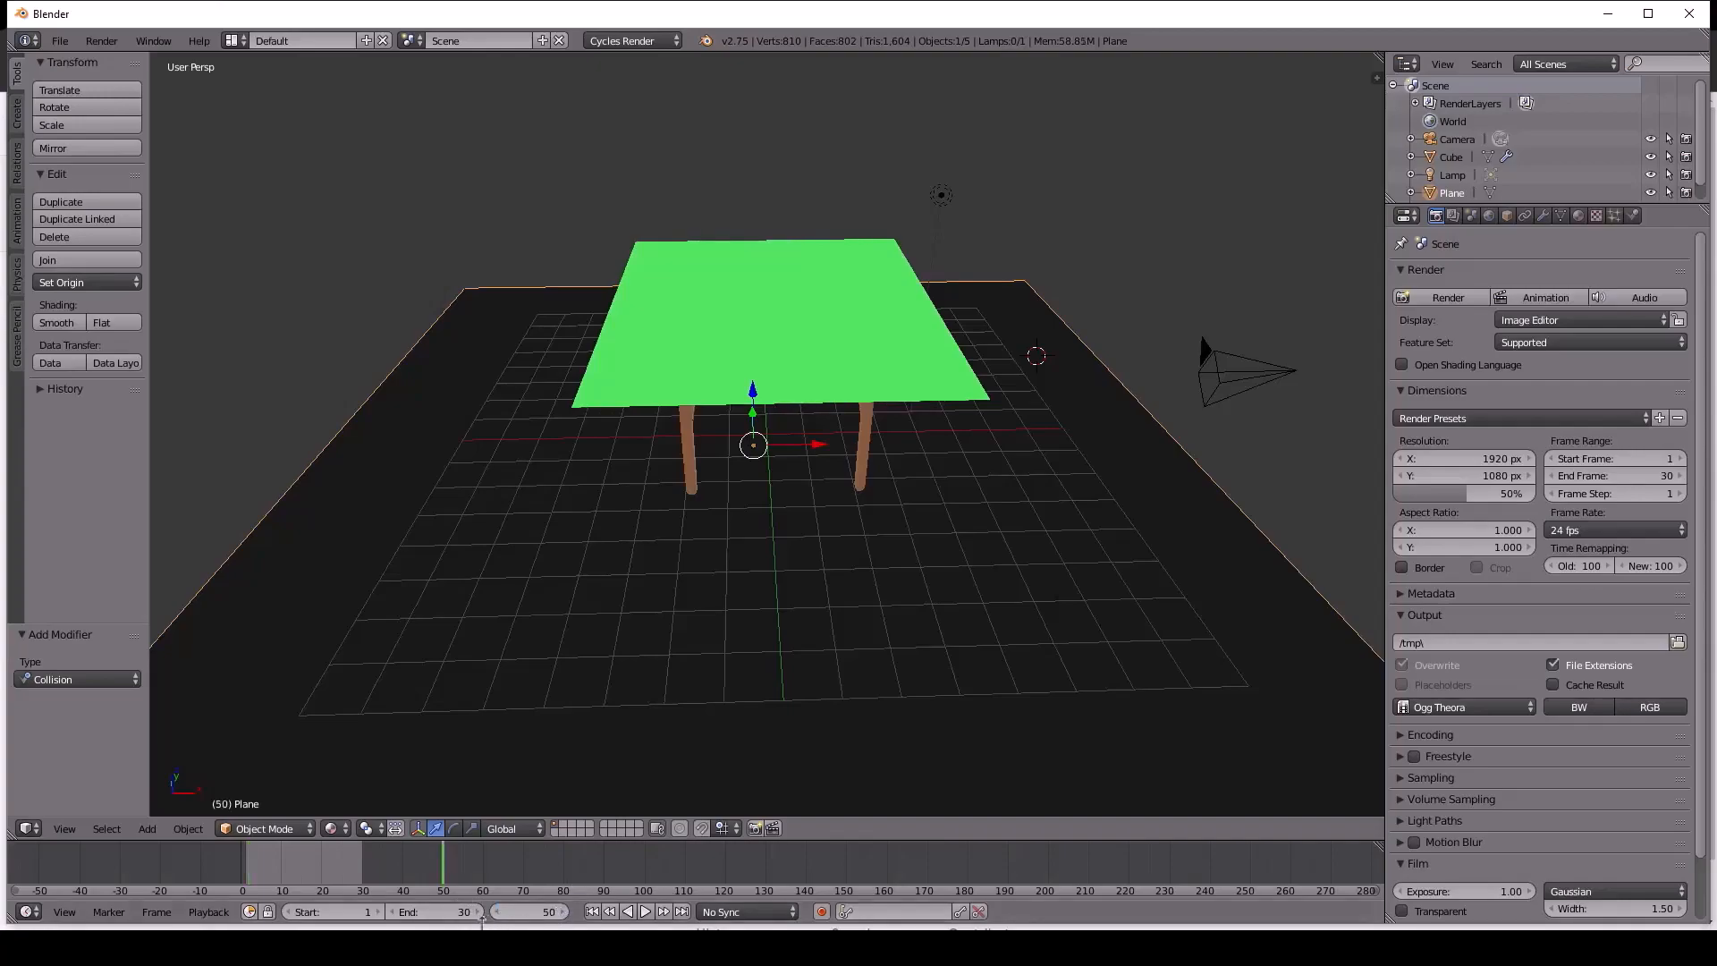
pyautogui.press('BackSpace')
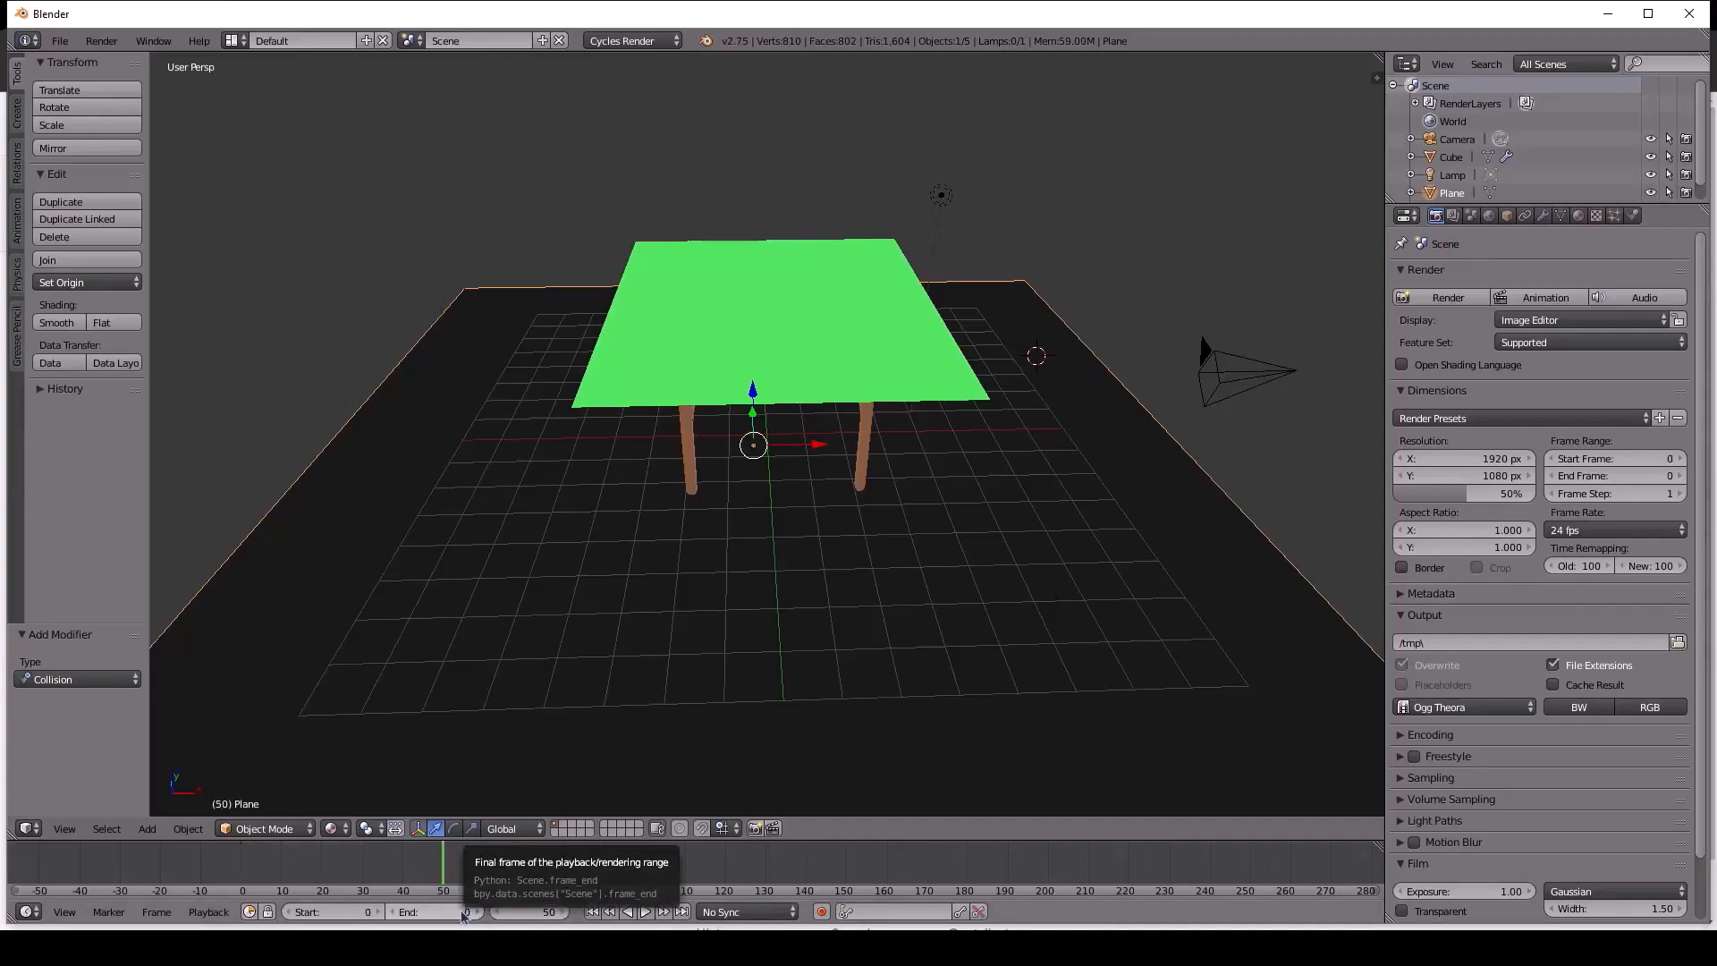
pyautogui.click(460, 910)
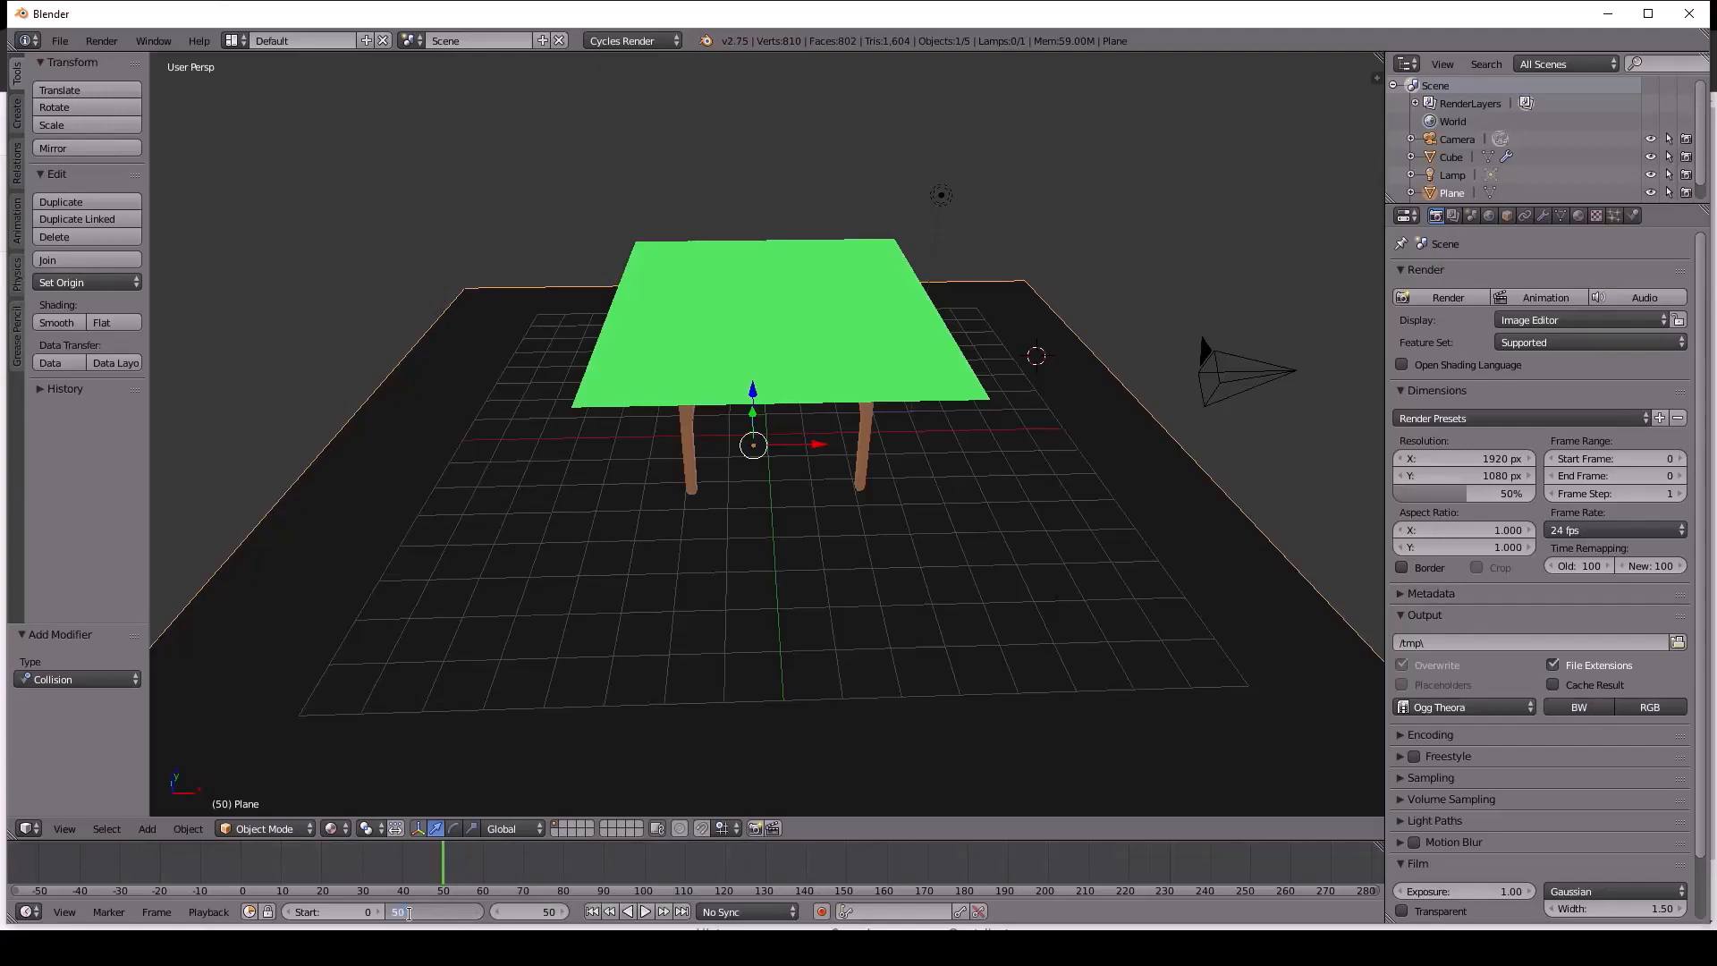
pyautogui.press('Return')
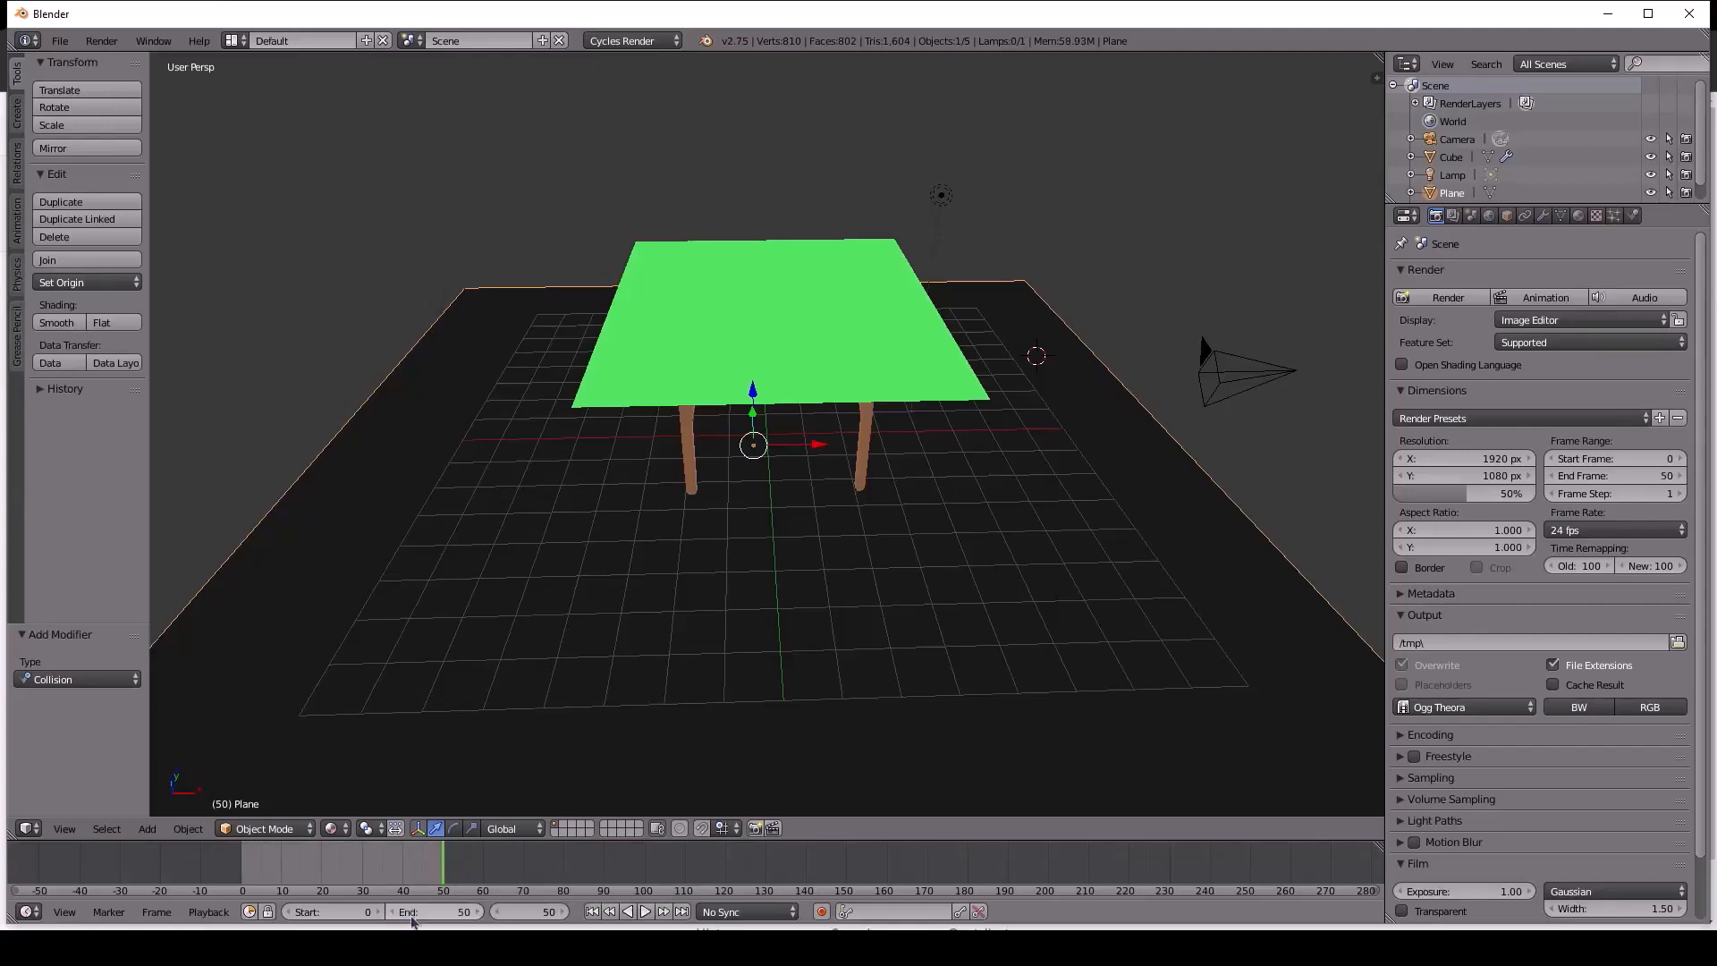
# Render the current frame as a still image and return to the 3D view.
pyautogui.click(1444, 298)
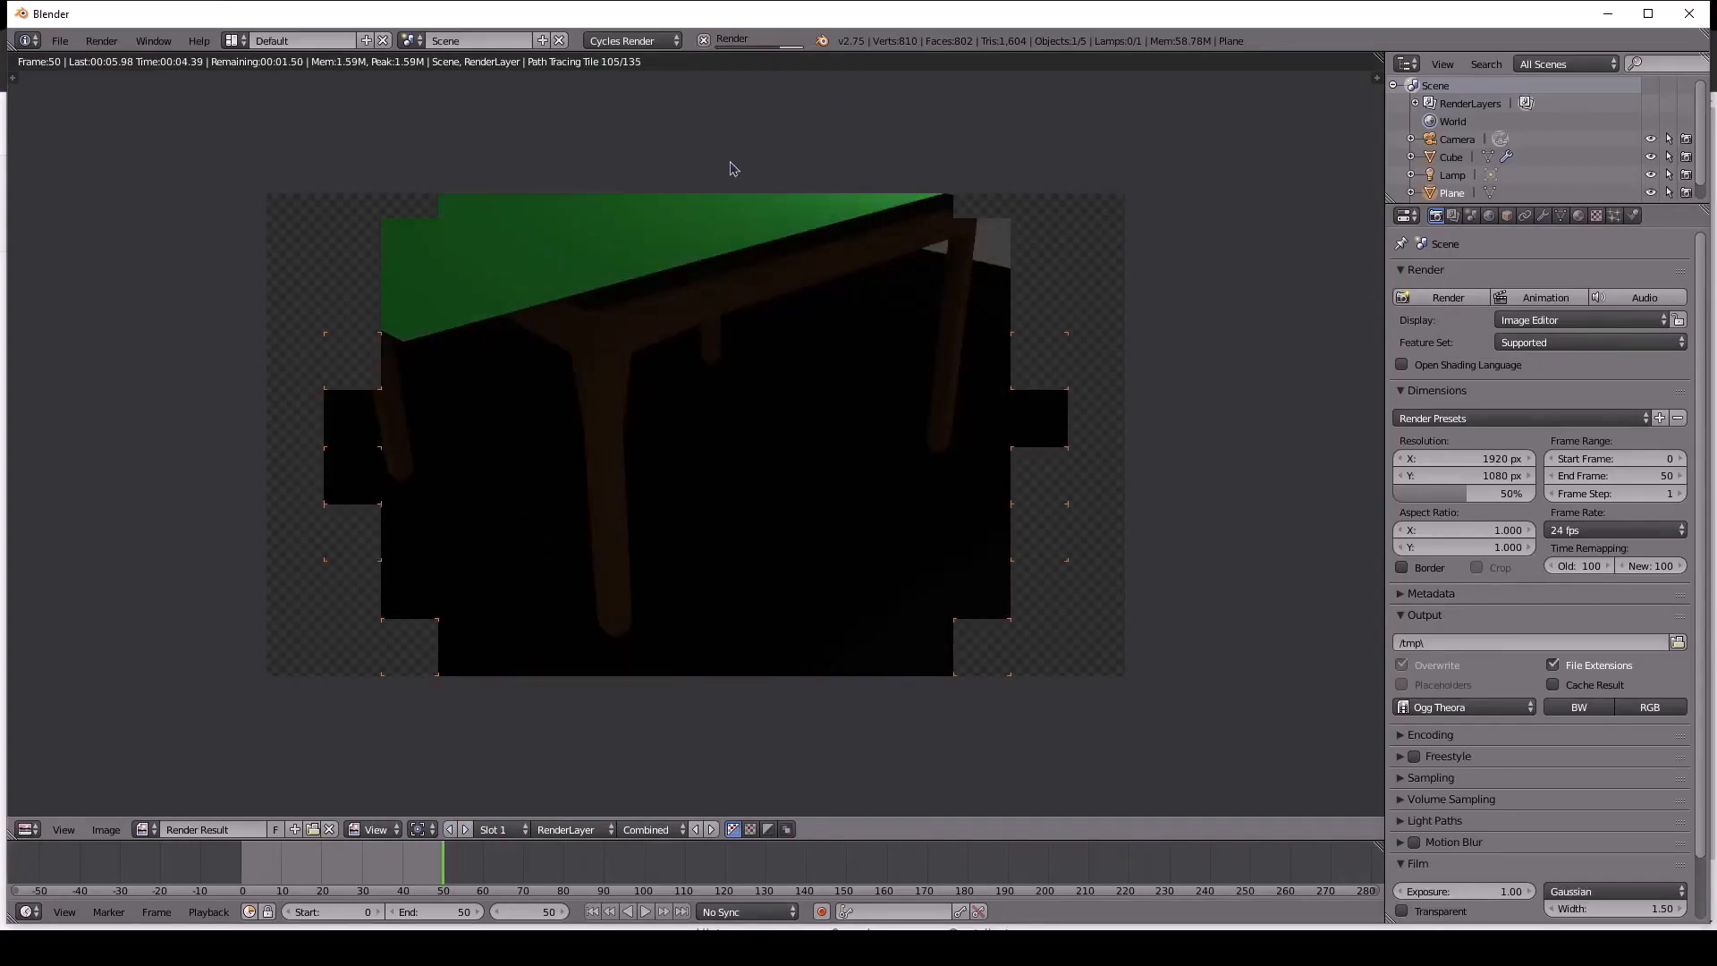
pyautogui.press('Escape')
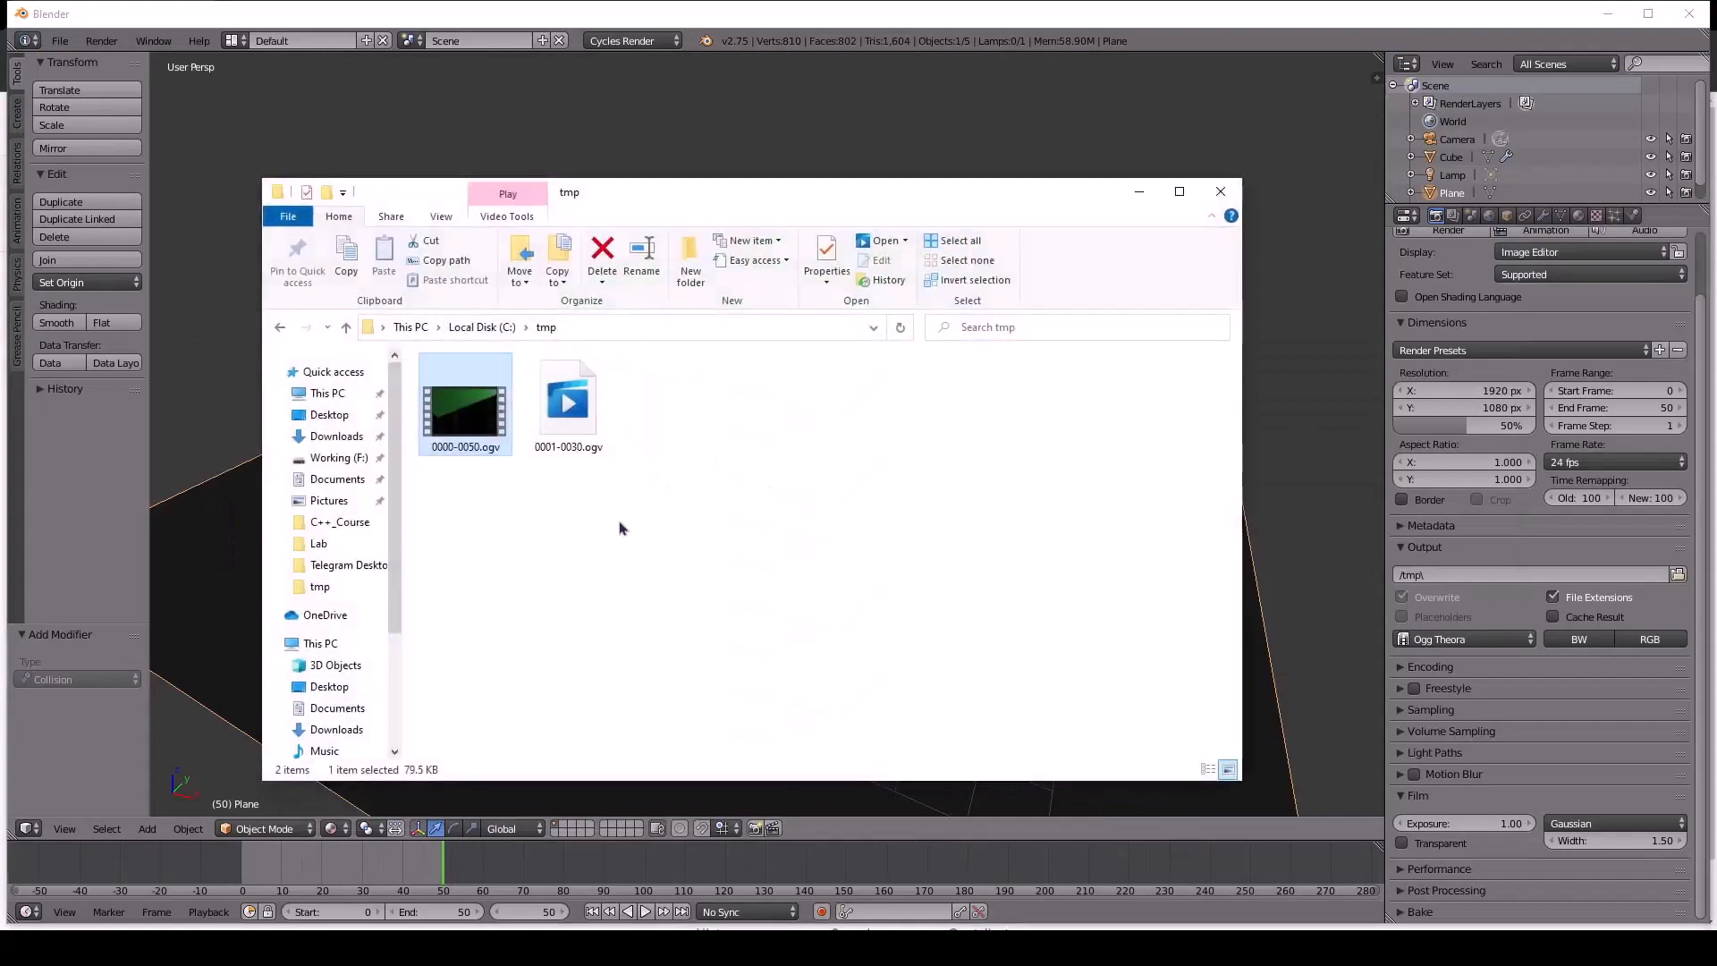
# Play the rendered video 0000-0050.ogv from the tmp folder, then close the player and the folder window.
pyautogui.click(623, 527)
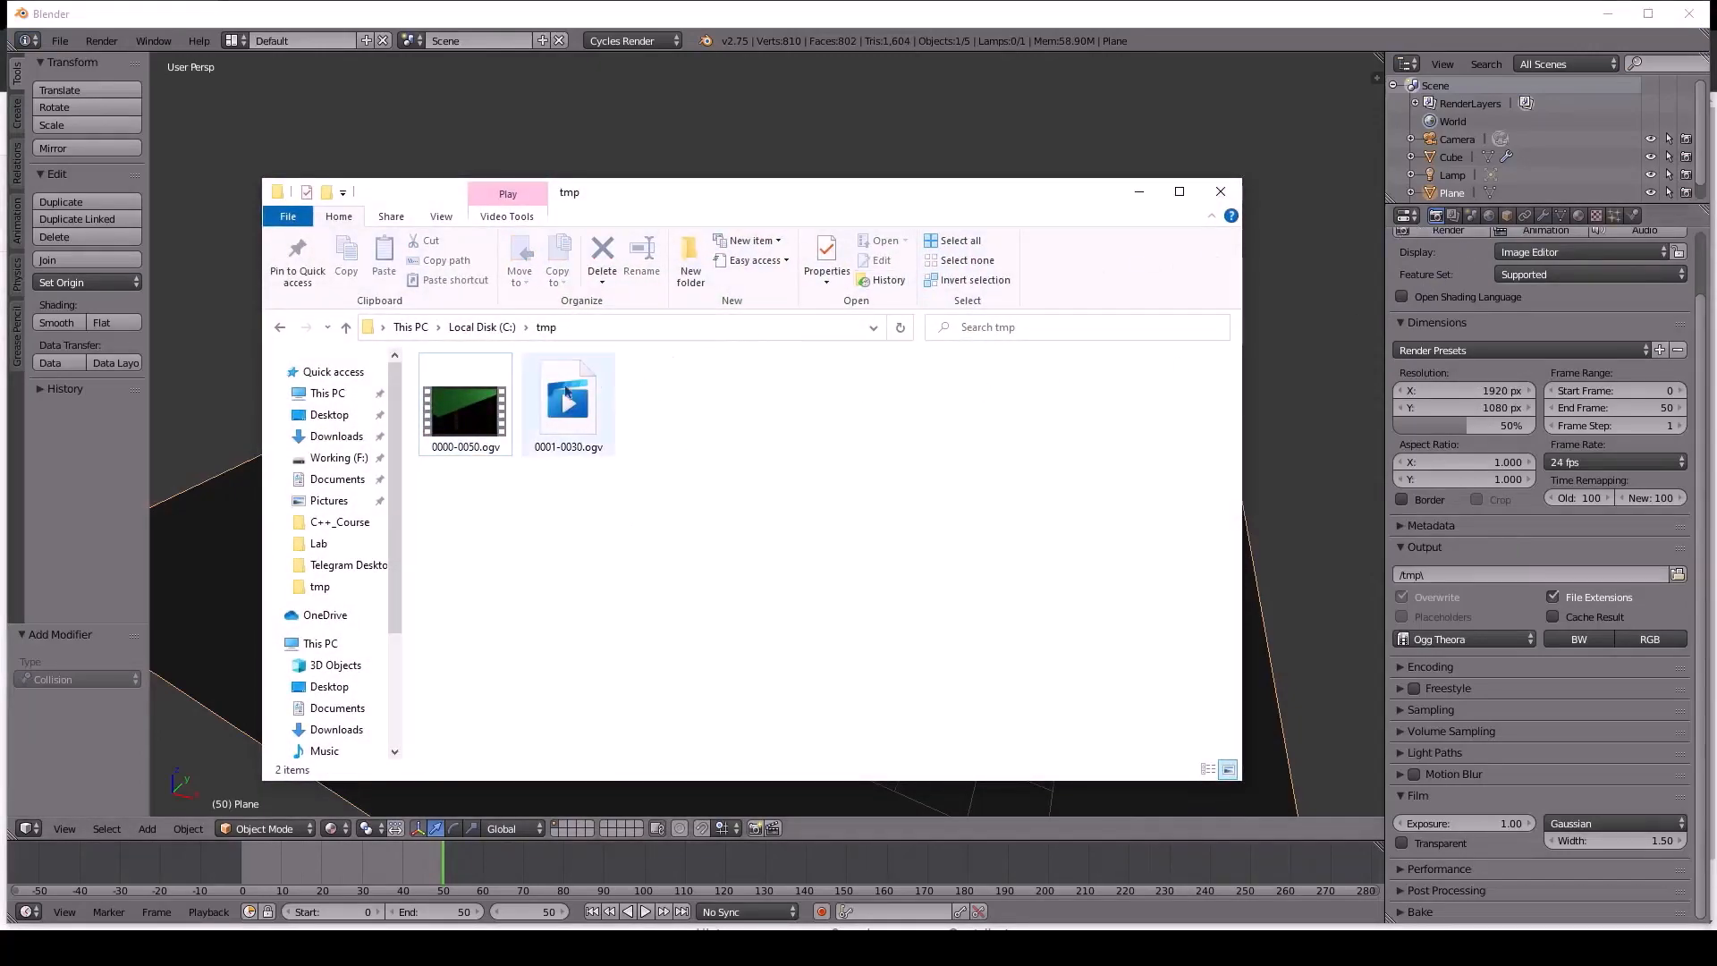
pyautogui.click(499, 401)
pyautogui.doubleClick(495, 405)
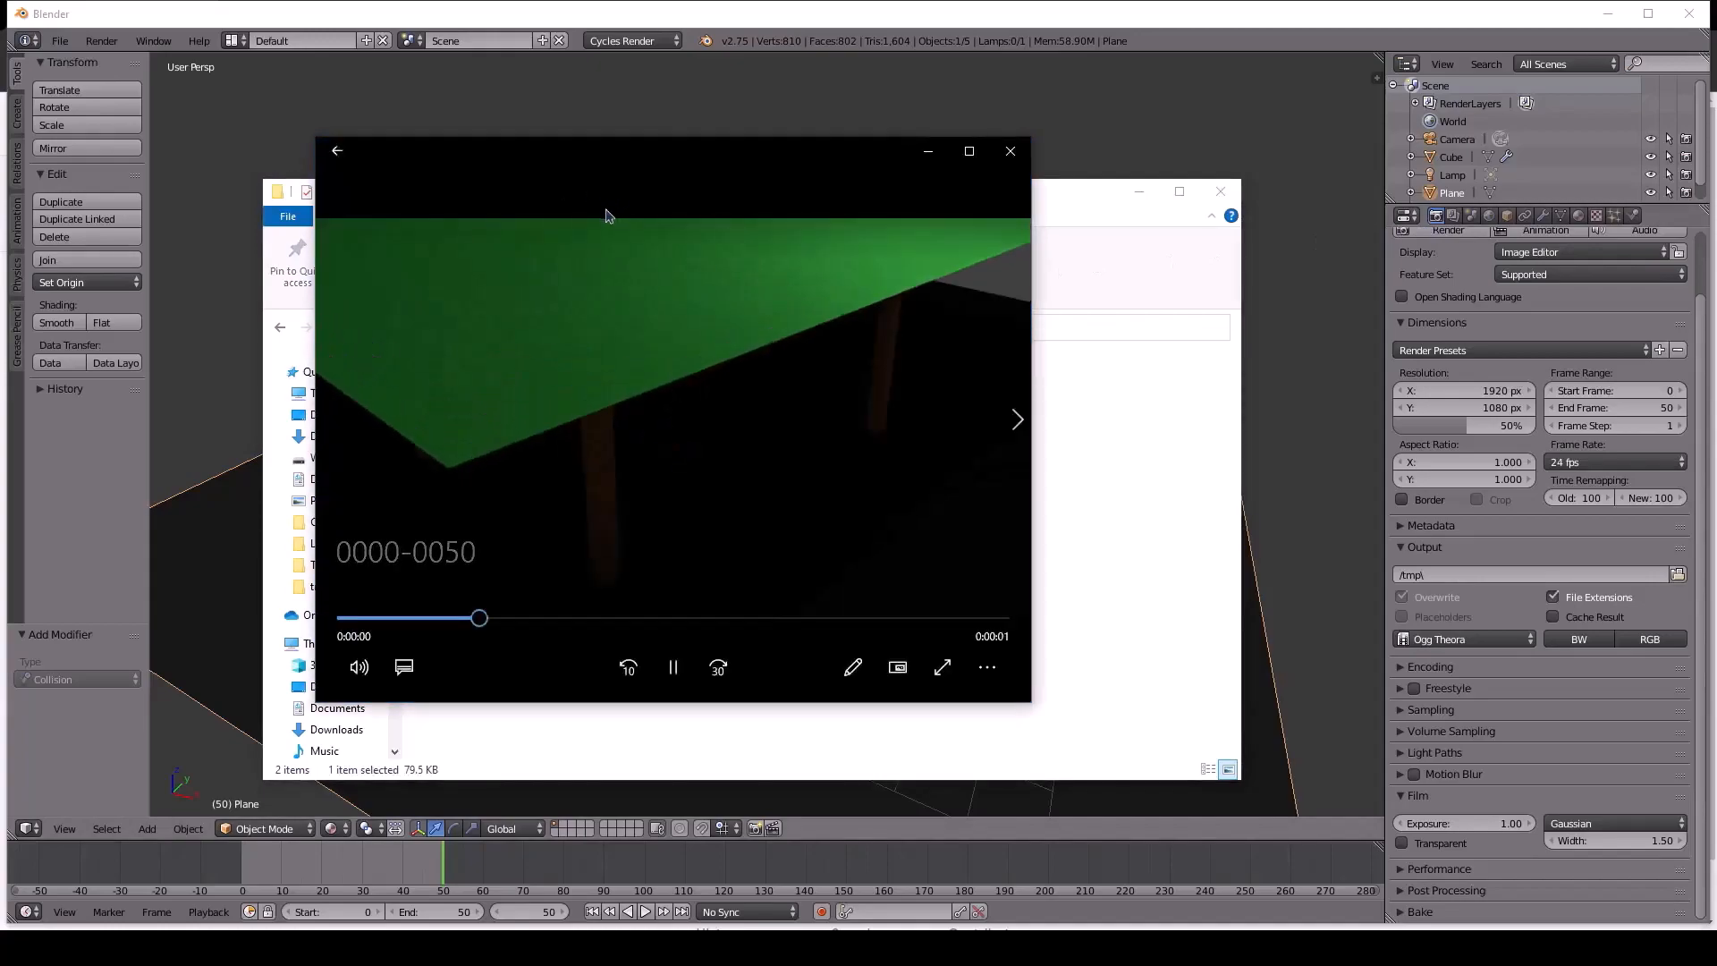
pyautogui.press('space')
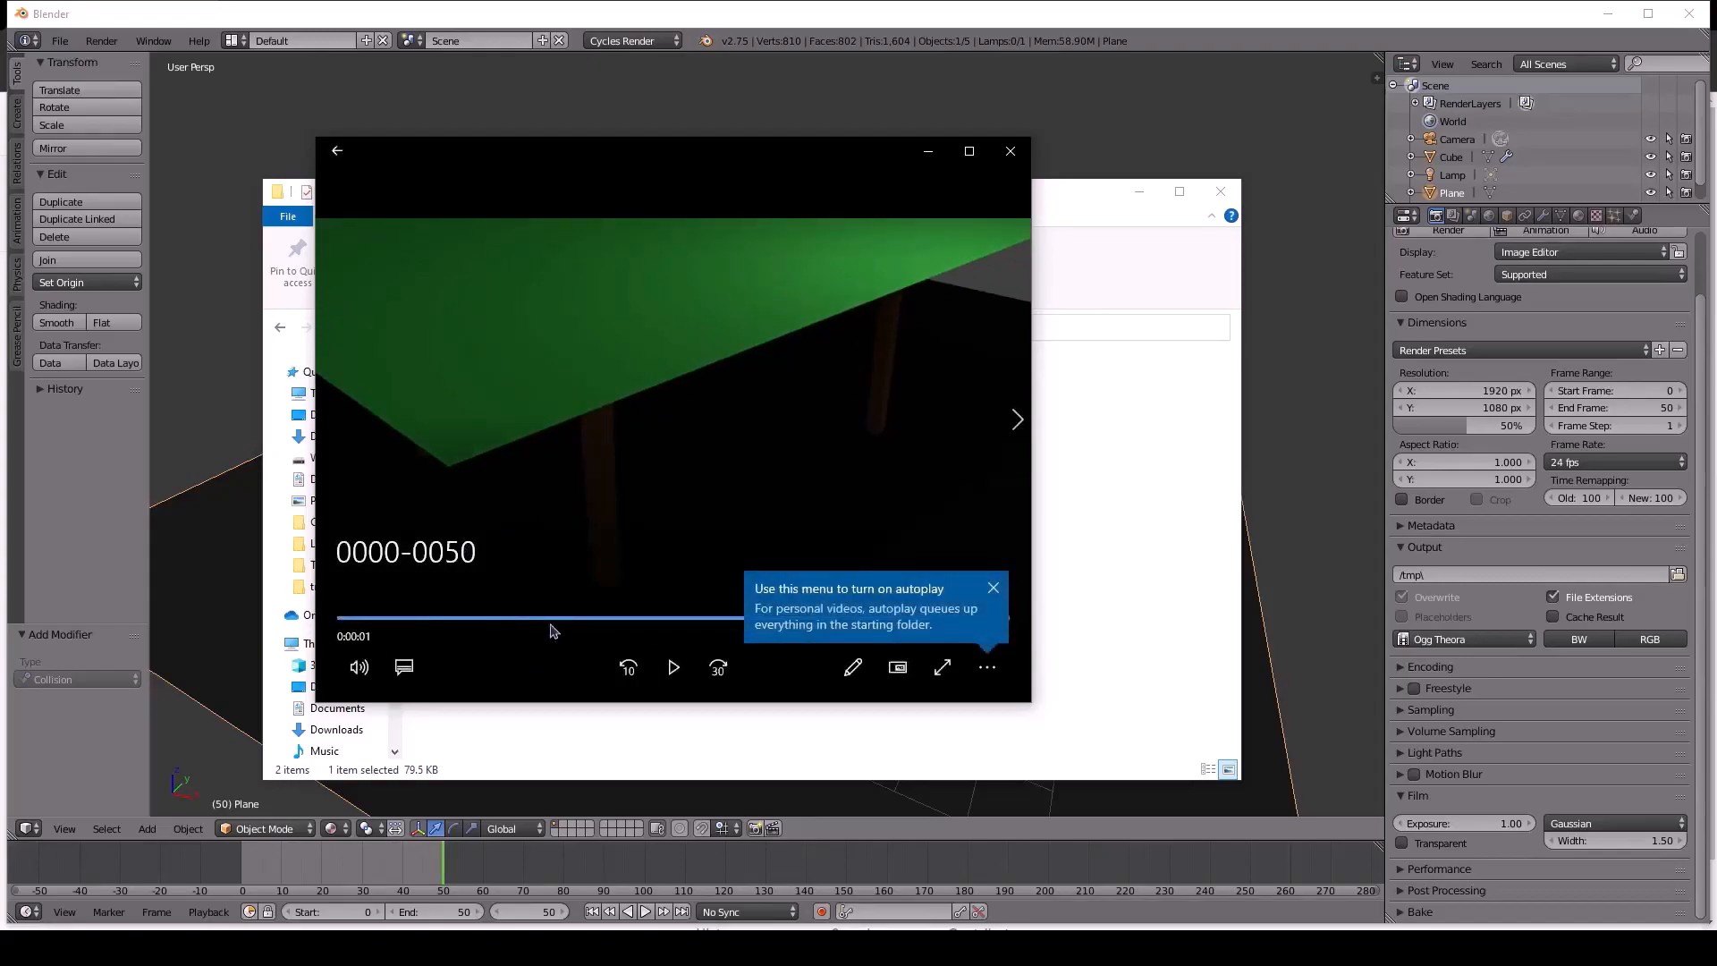
pyautogui.press('space')
pyautogui.click(1011, 150)
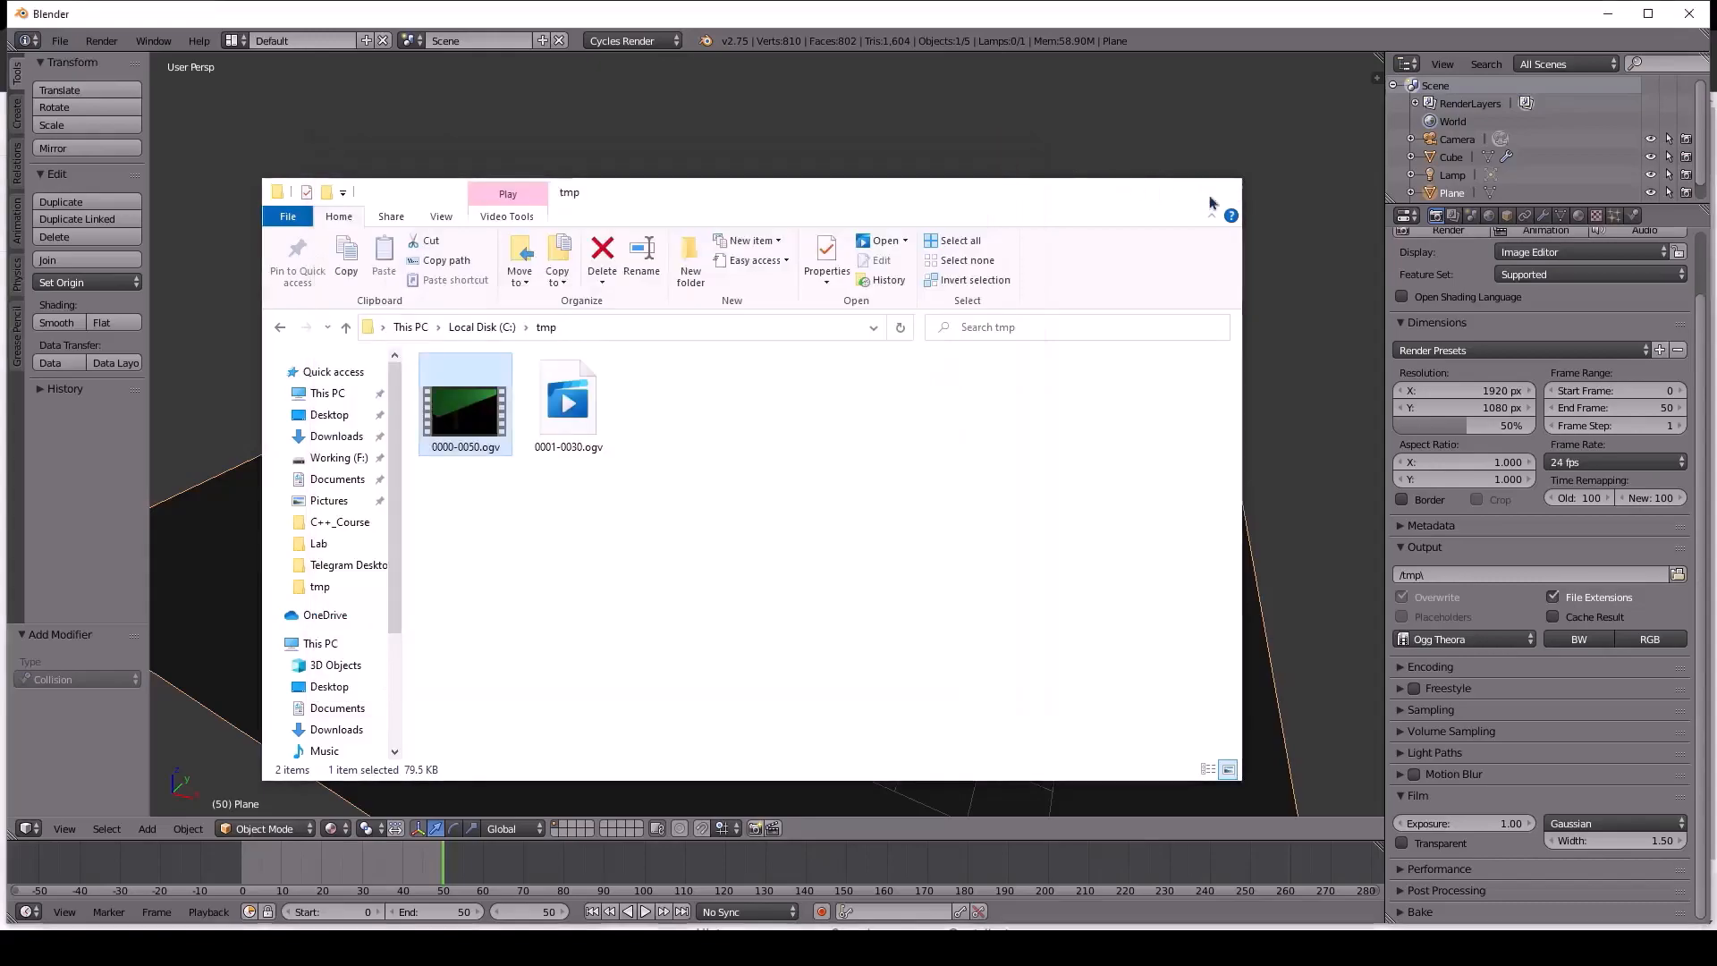
pyautogui.click(1220, 191)
pyautogui.moveTo(946, 425); pyautogui.dragTo(765, 349, button='middle')
pyautogui.rightClick(921, 373)
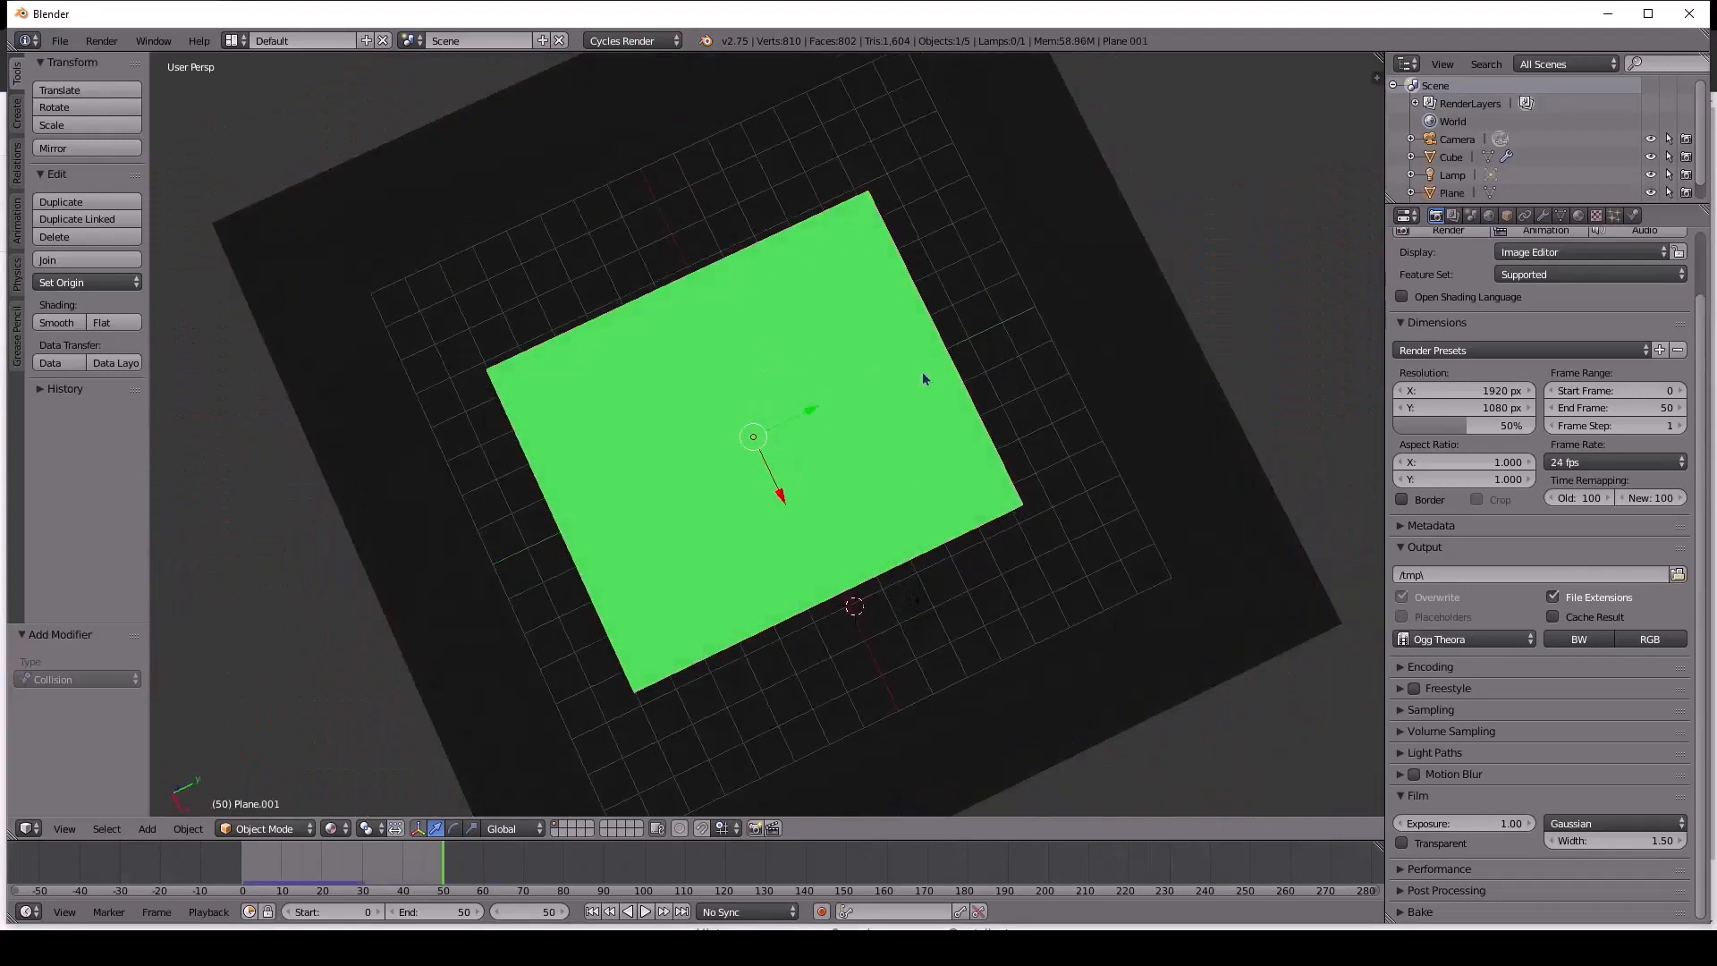
pyautogui.moveTo(921, 373); pyautogui.dragTo(820, 256, button='middle')
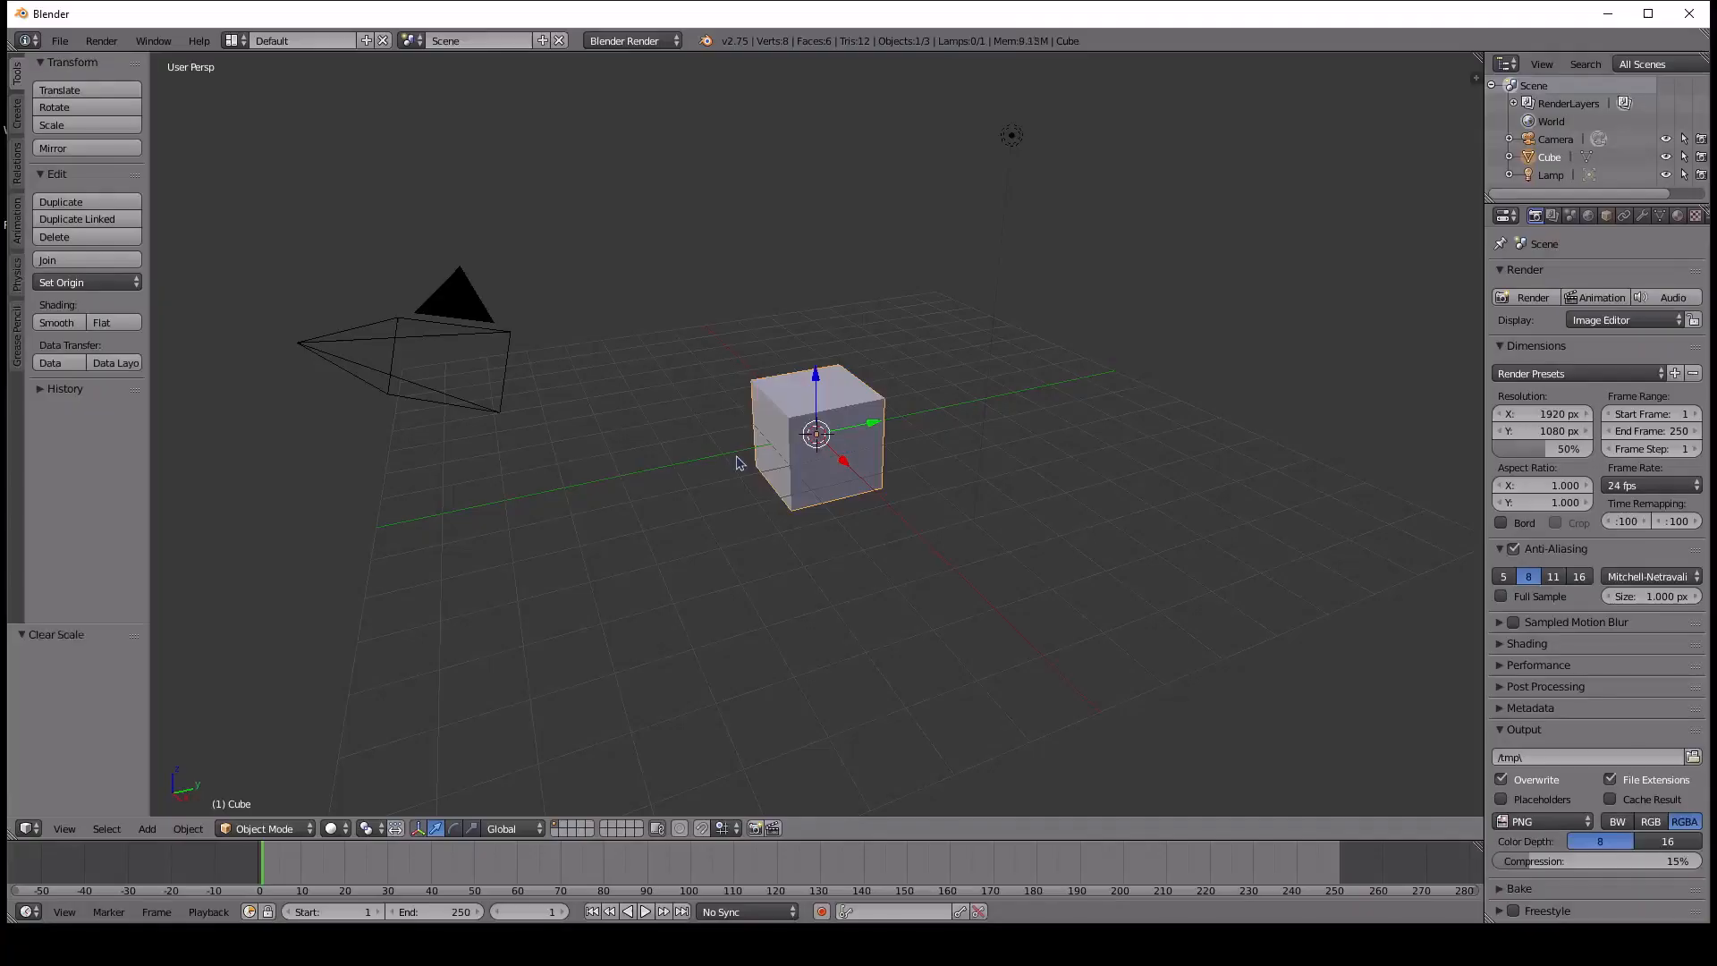
pyautogui.moveTo(919, 465); pyautogui.dragTo(793, 470, button='middle')
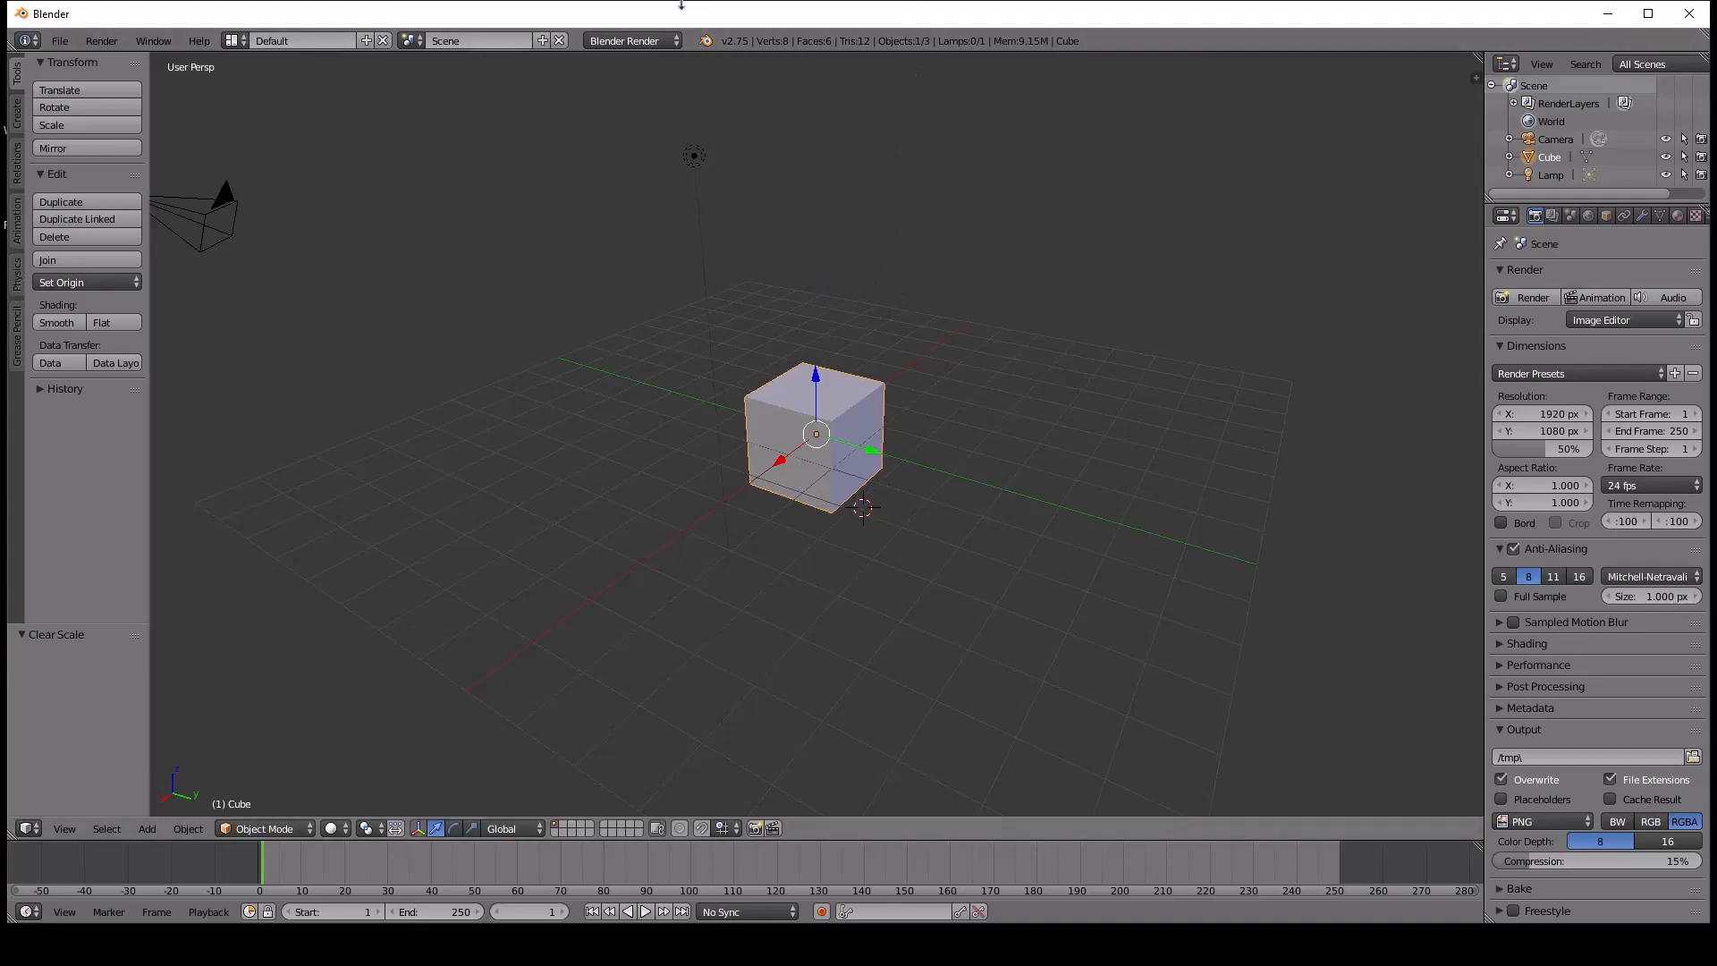
pyautogui.moveTo(831, 386); pyautogui.dragTo(762, 481, button='middle')
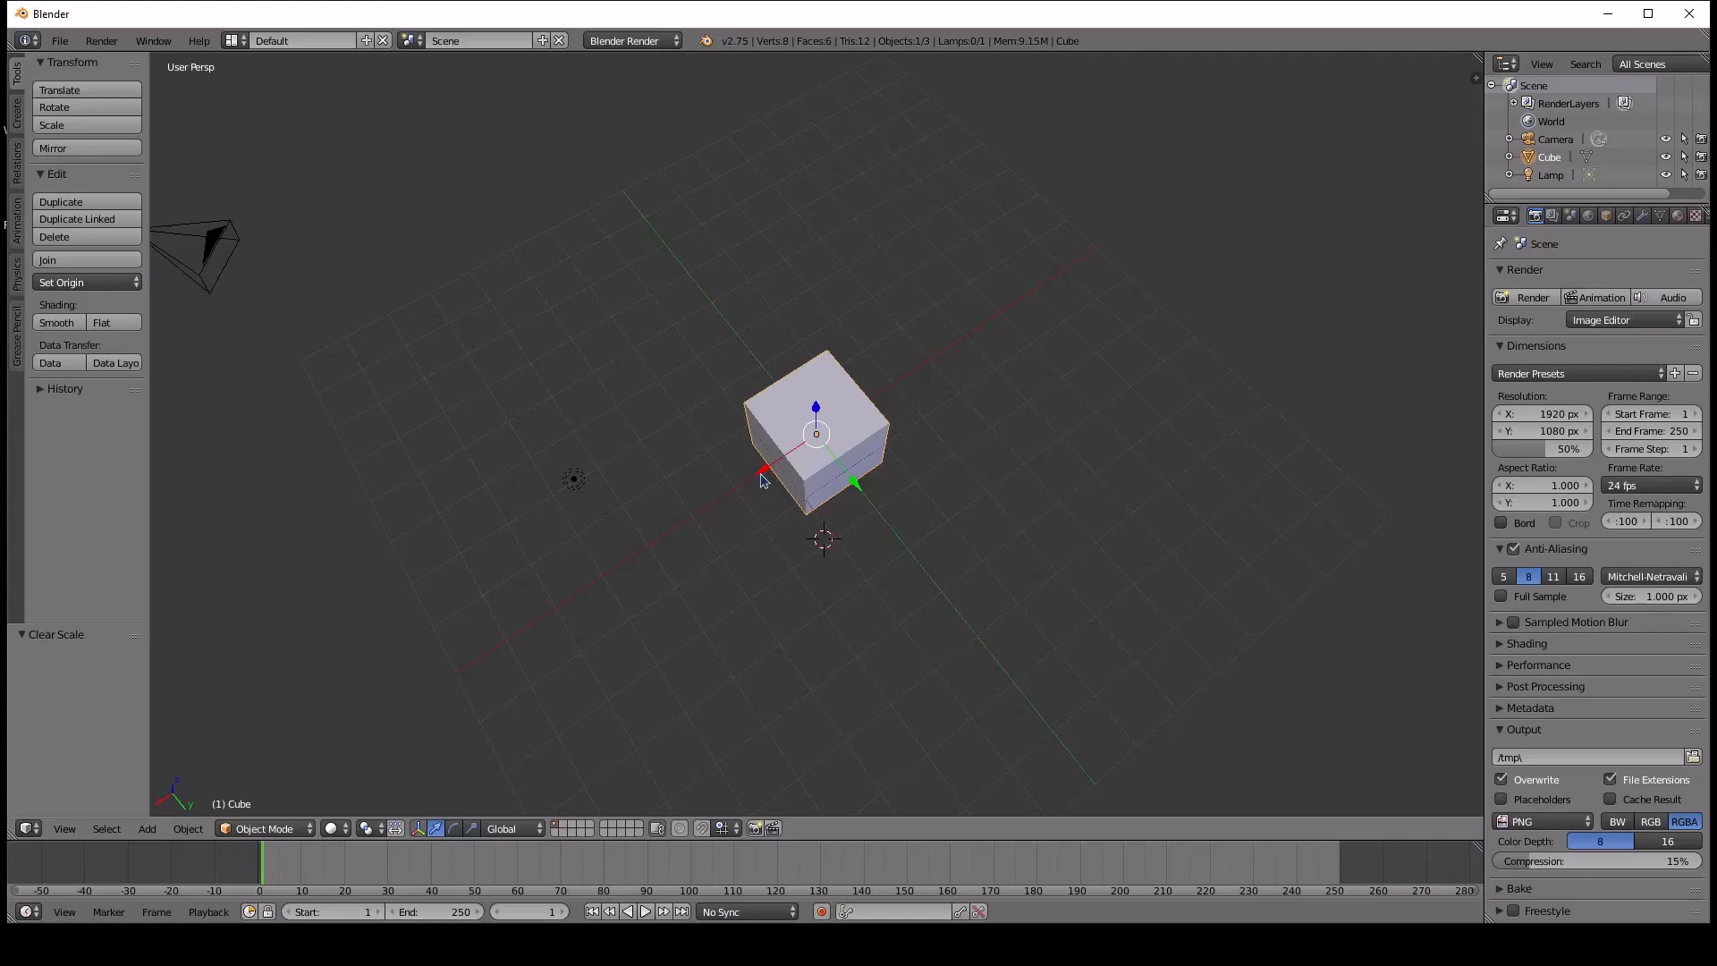
pyautogui.moveTo(807, 493); pyautogui.dragTo(652, 483, button='middle')
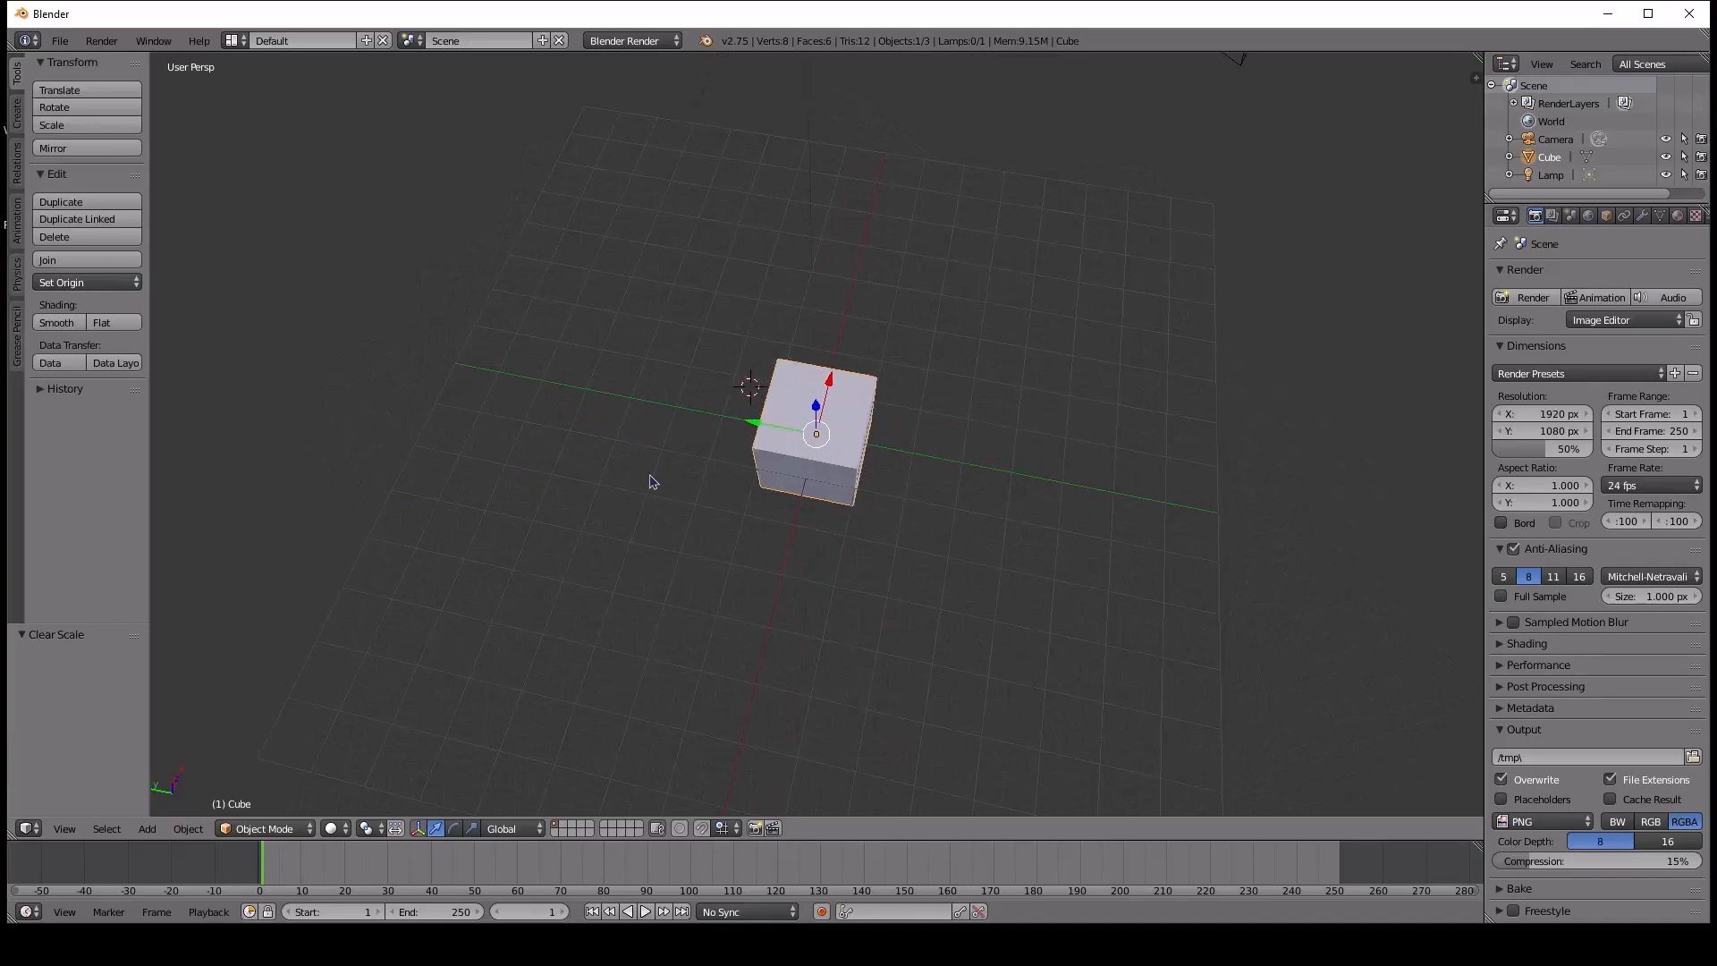
pyautogui.moveTo(788, 431); pyautogui.dragTo(604, 425, button='middle')
pyautogui.moveTo(801, 449); pyautogui.dragTo(846, 476, button='middle')
# Stretch the default cube with the scale manipulator by about 3.06 along Y and about 2.58 along X.
pyautogui.scroll(1, 839, 436)
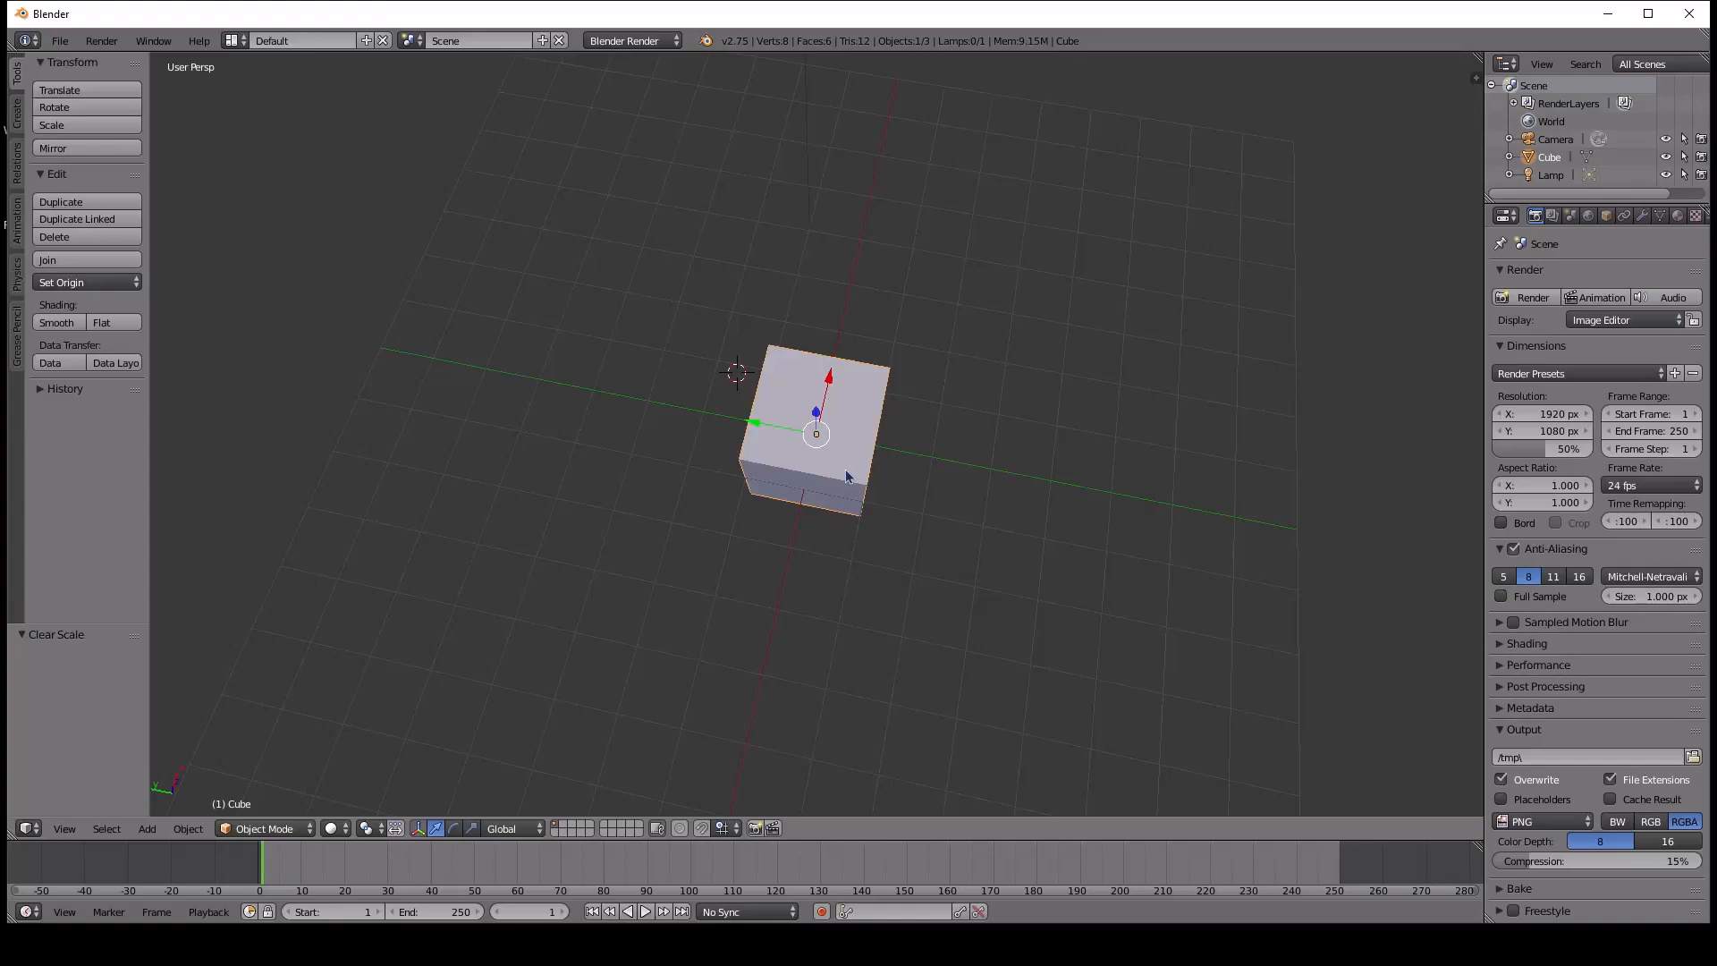
pyautogui.press('s')
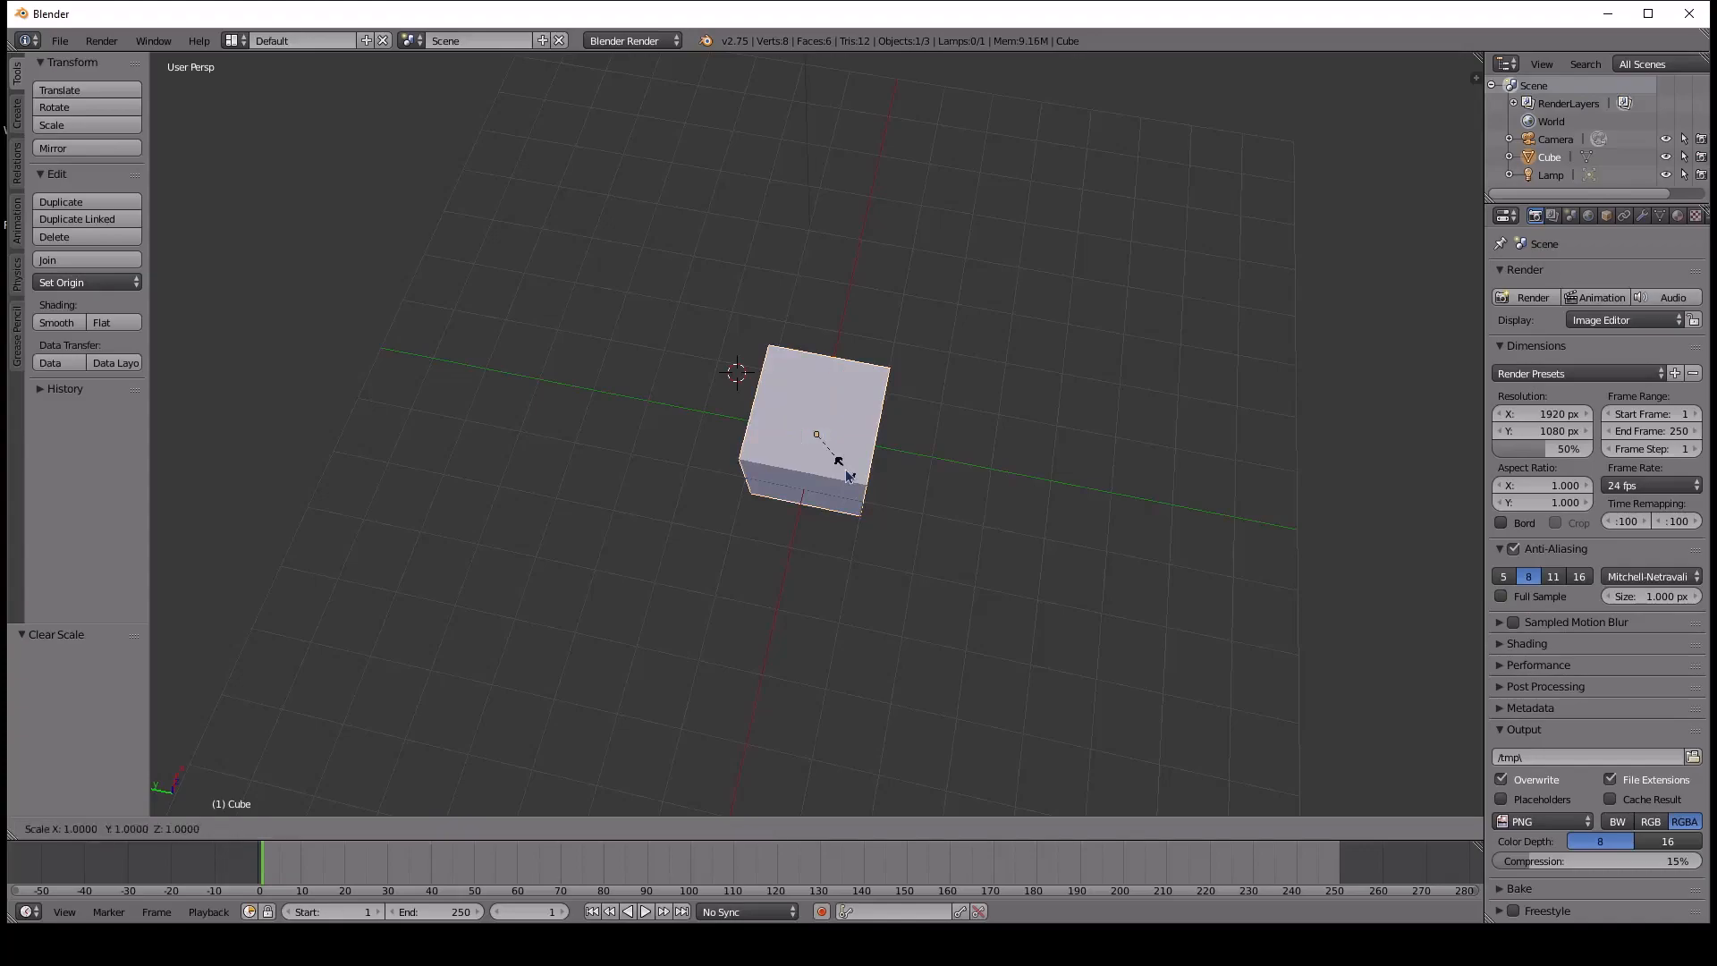
pyautogui.press('Escape')
pyautogui.click(472, 828)
pyautogui.moveTo(761, 392); pyautogui.dragTo(804, 327, button='middle')
pyautogui.moveTo(750, 431); pyautogui.dragTo(606, 414)
pyautogui.moveTo(751, 434); pyautogui.dragTo(859, 399, button='middle')
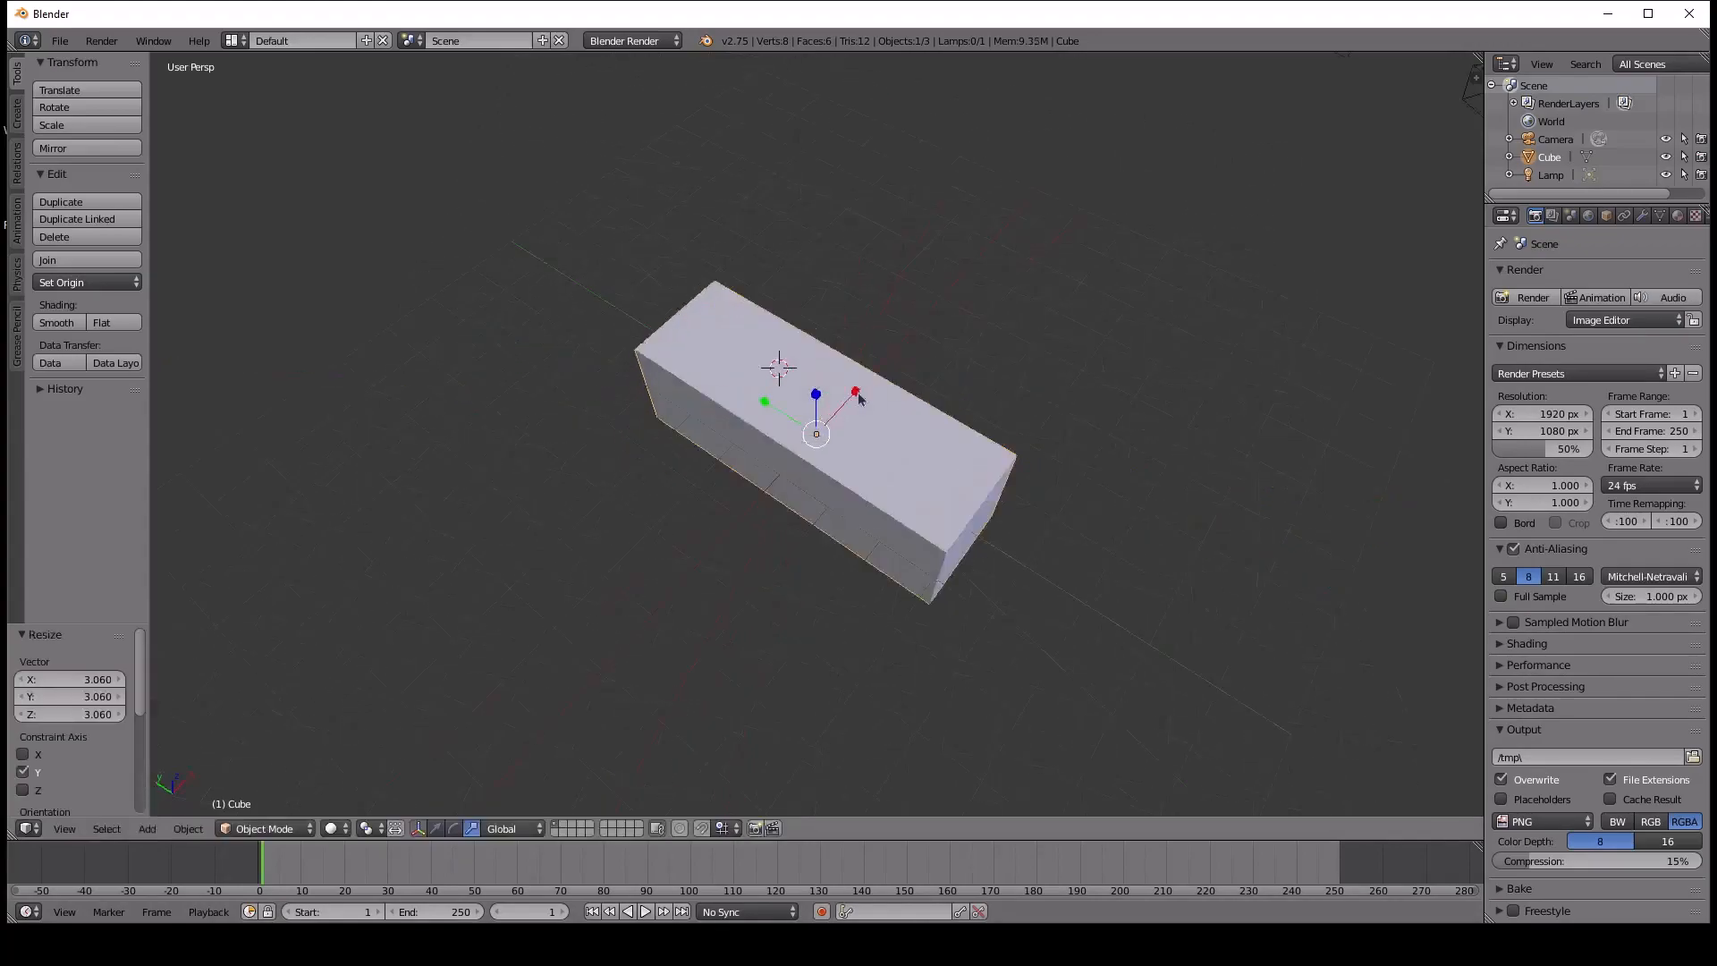
pyautogui.moveTo(860, 397); pyautogui.dragTo(939, 370)
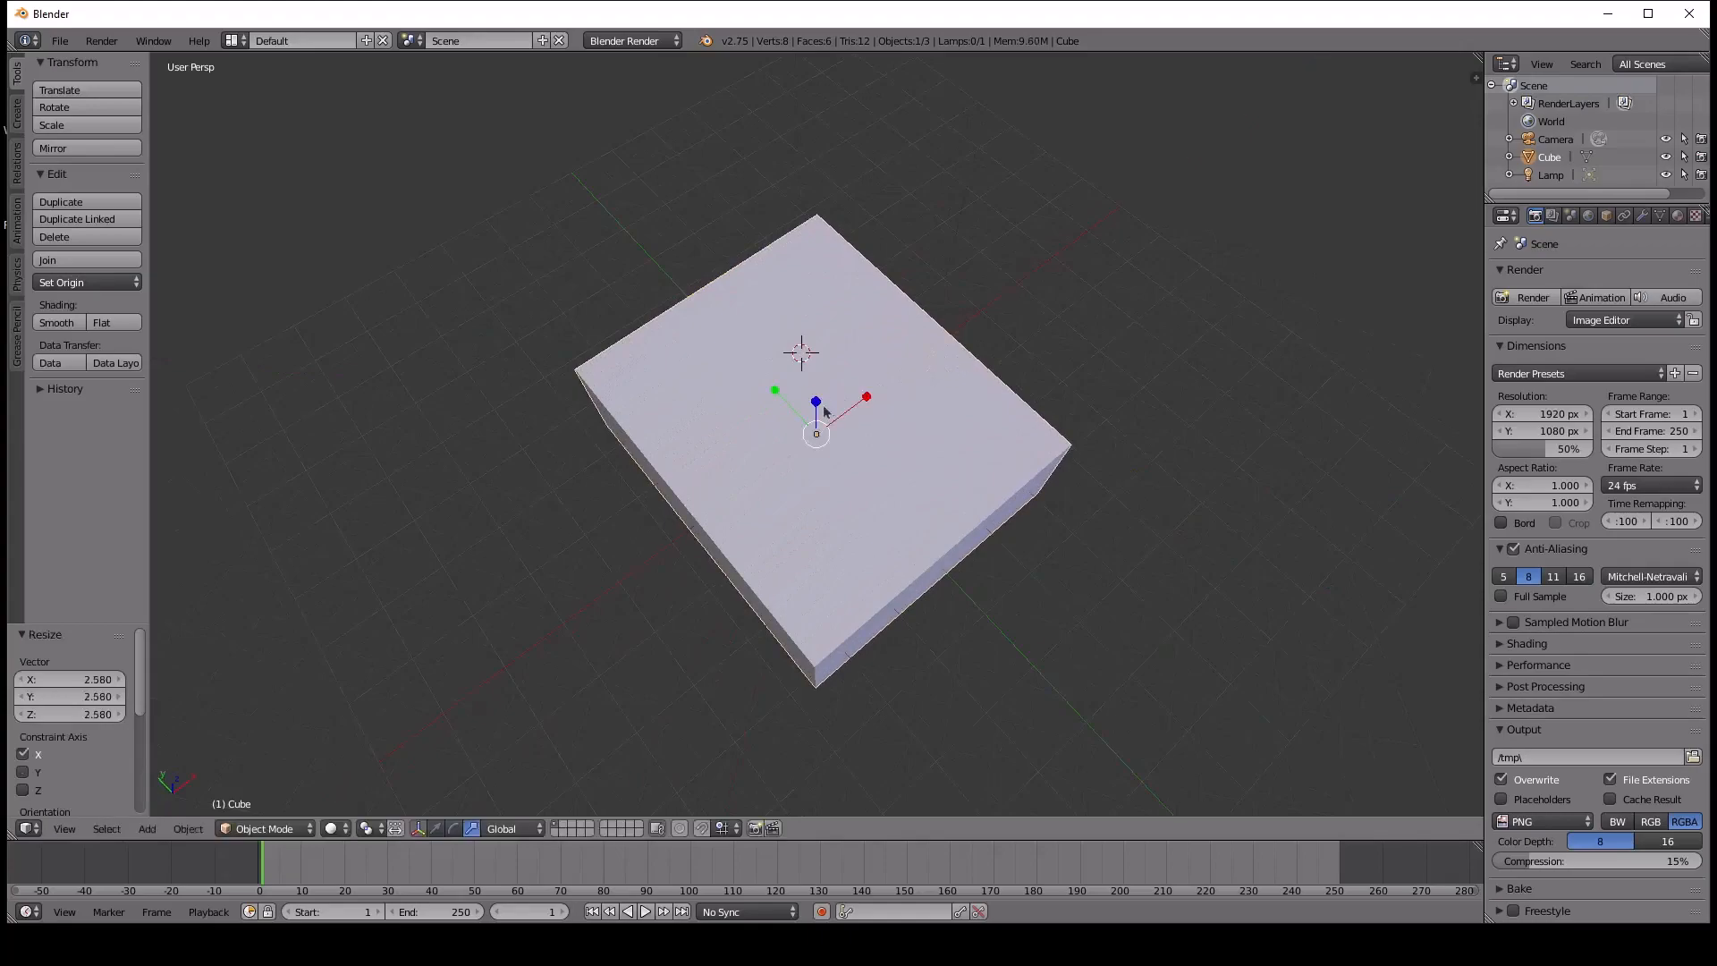
# Flatten the block along Z by a factor of about 0.312 and fine-tune its thickness into a thin tabletop slab.
pyautogui.moveTo(774, 399); pyautogui.dragTo(817, 433)
pyautogui.moveTo(816, 433); pyautogui.dragTo(818, 380, button='middle')
pyautogui.moveTo(818, 381); pyautogui.dragTo(868, 464)
pyautogui.moveTo(868, 463); pyautogui.dragTo(799, 387, button='middle')
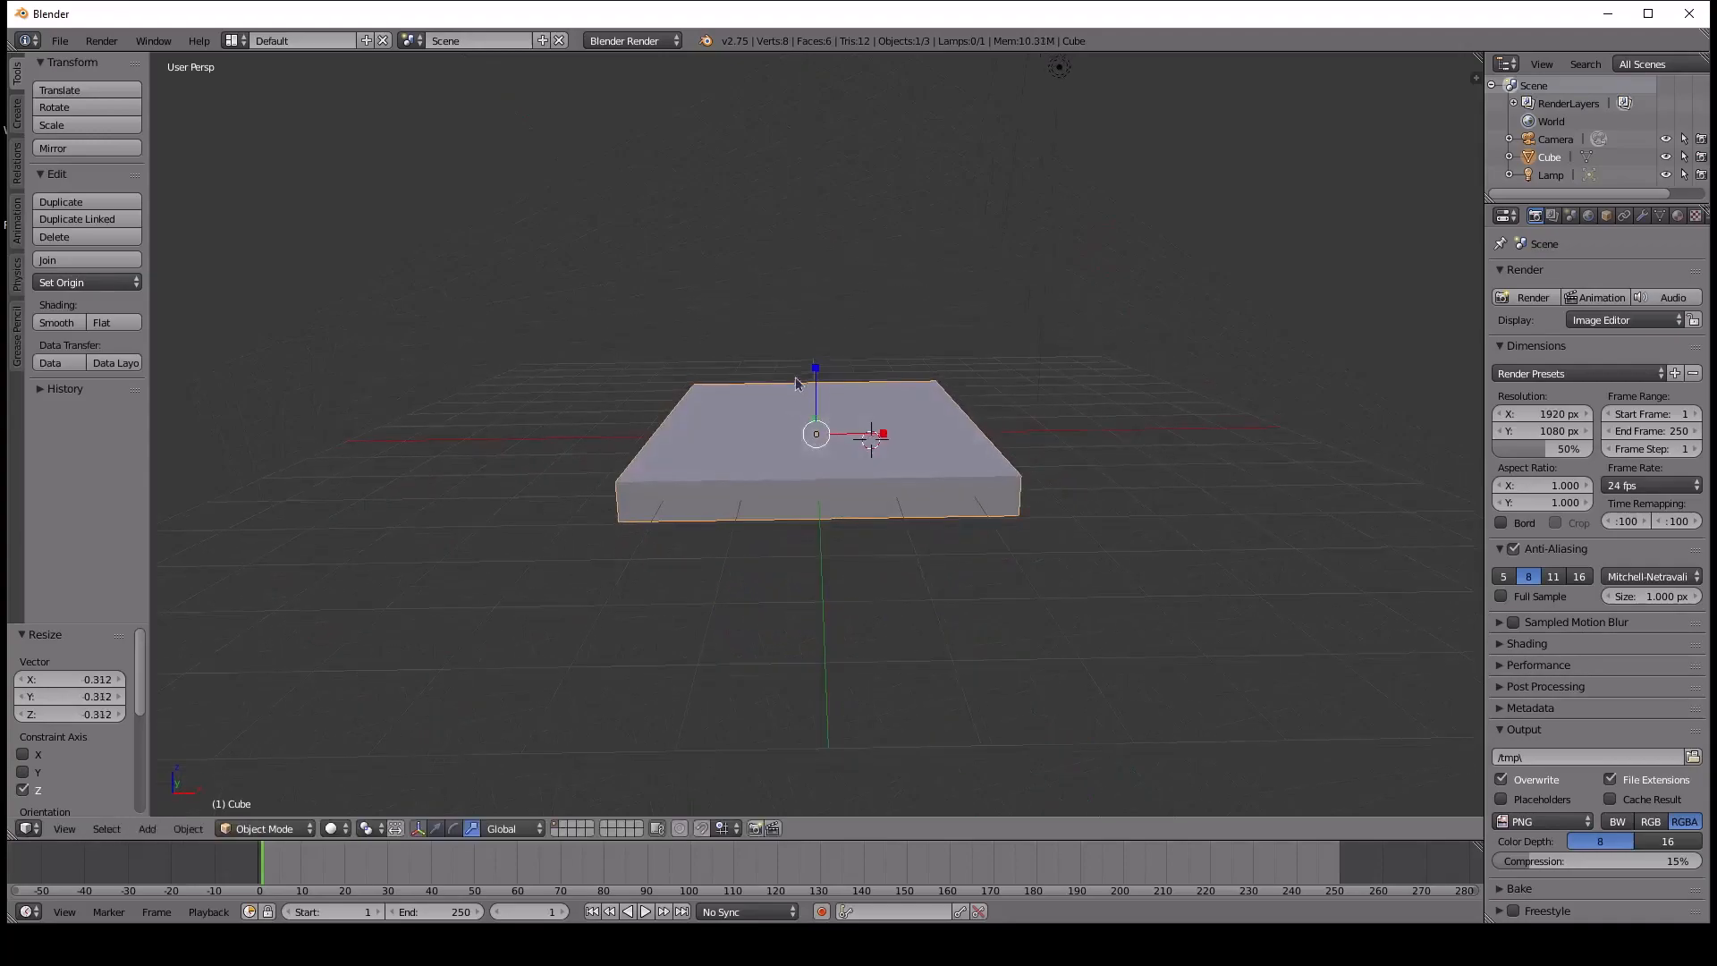
pyautogui.moveTo(816, 371); pyautogui.dragTo(817, 398)
pyautogui.moveTo(816, 398)
pyautogui.mouseDown(button='middle')
pyautogui.moveTo(829, 471)
pyautogui.moveTo(817, 391)
pyautogui.mouseUp(button='middle')
pyautogui.moveTo(816, 375); pyautogui.dragTo(816, 358)
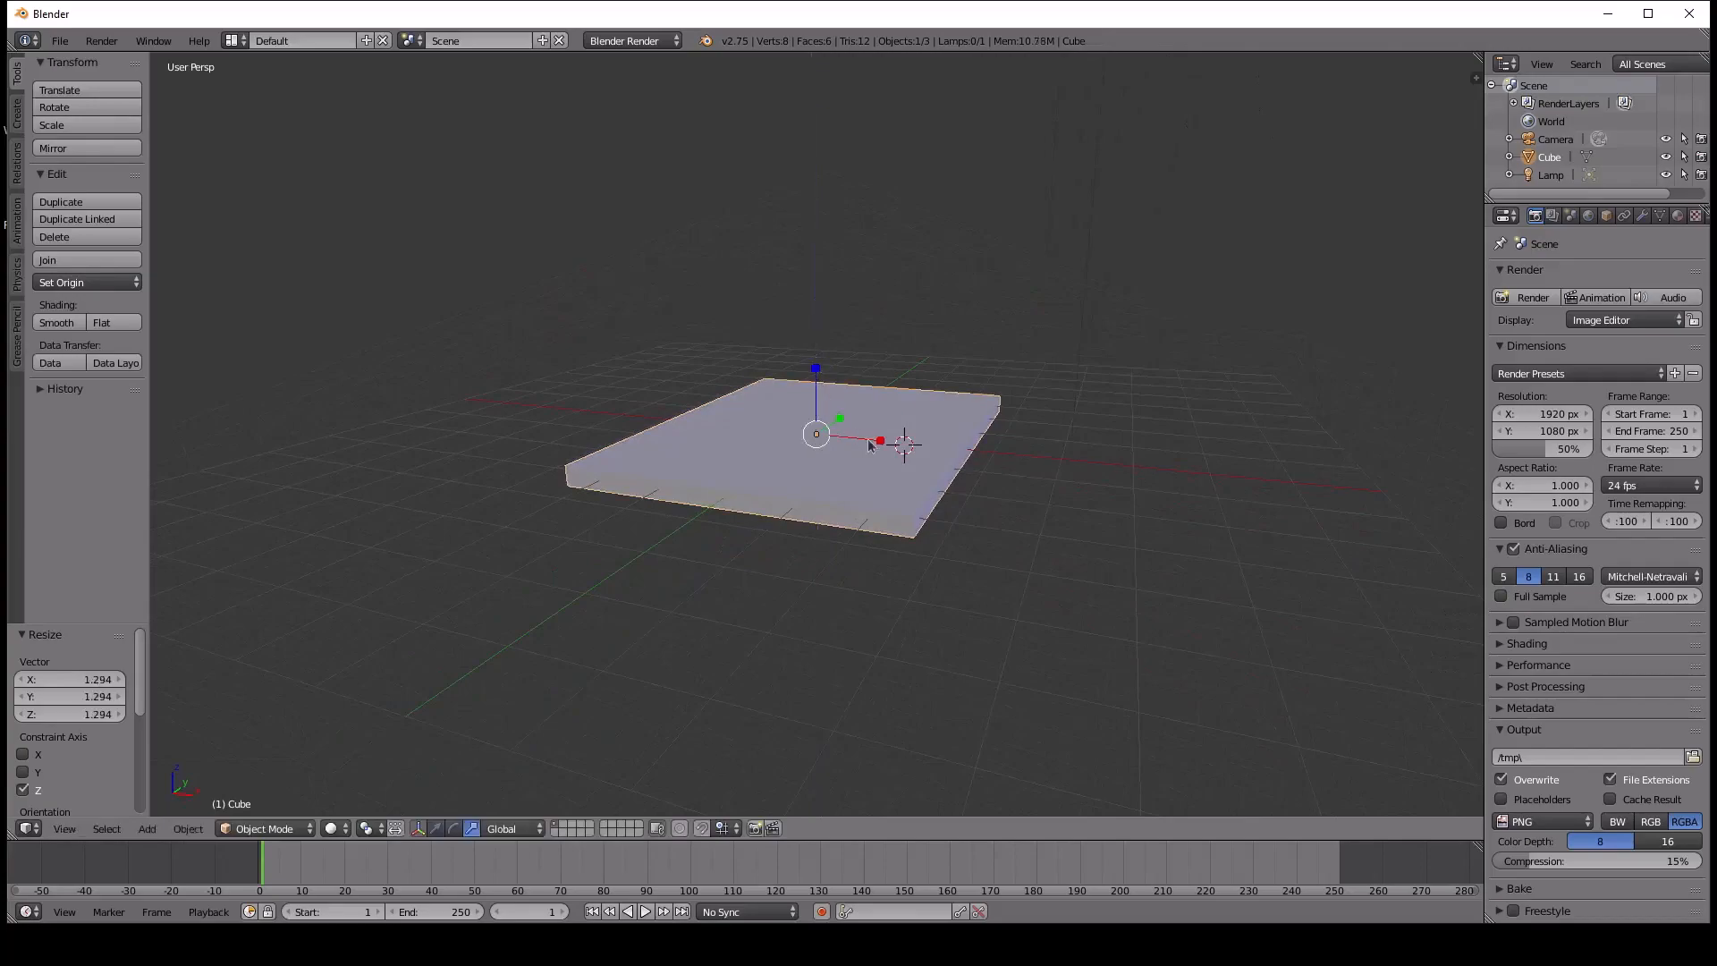
pyautogui.moveTo(816, 359); pyautogui.dragTo(872, 490, button='middle')
# In Edit Mode, add one loop cut across the slab parallel to the Y axis and slide it close to the positive-X edge.
pyautogui.moveTo(748, 494); pyautogui.dragTo(966, 573, button='middle')
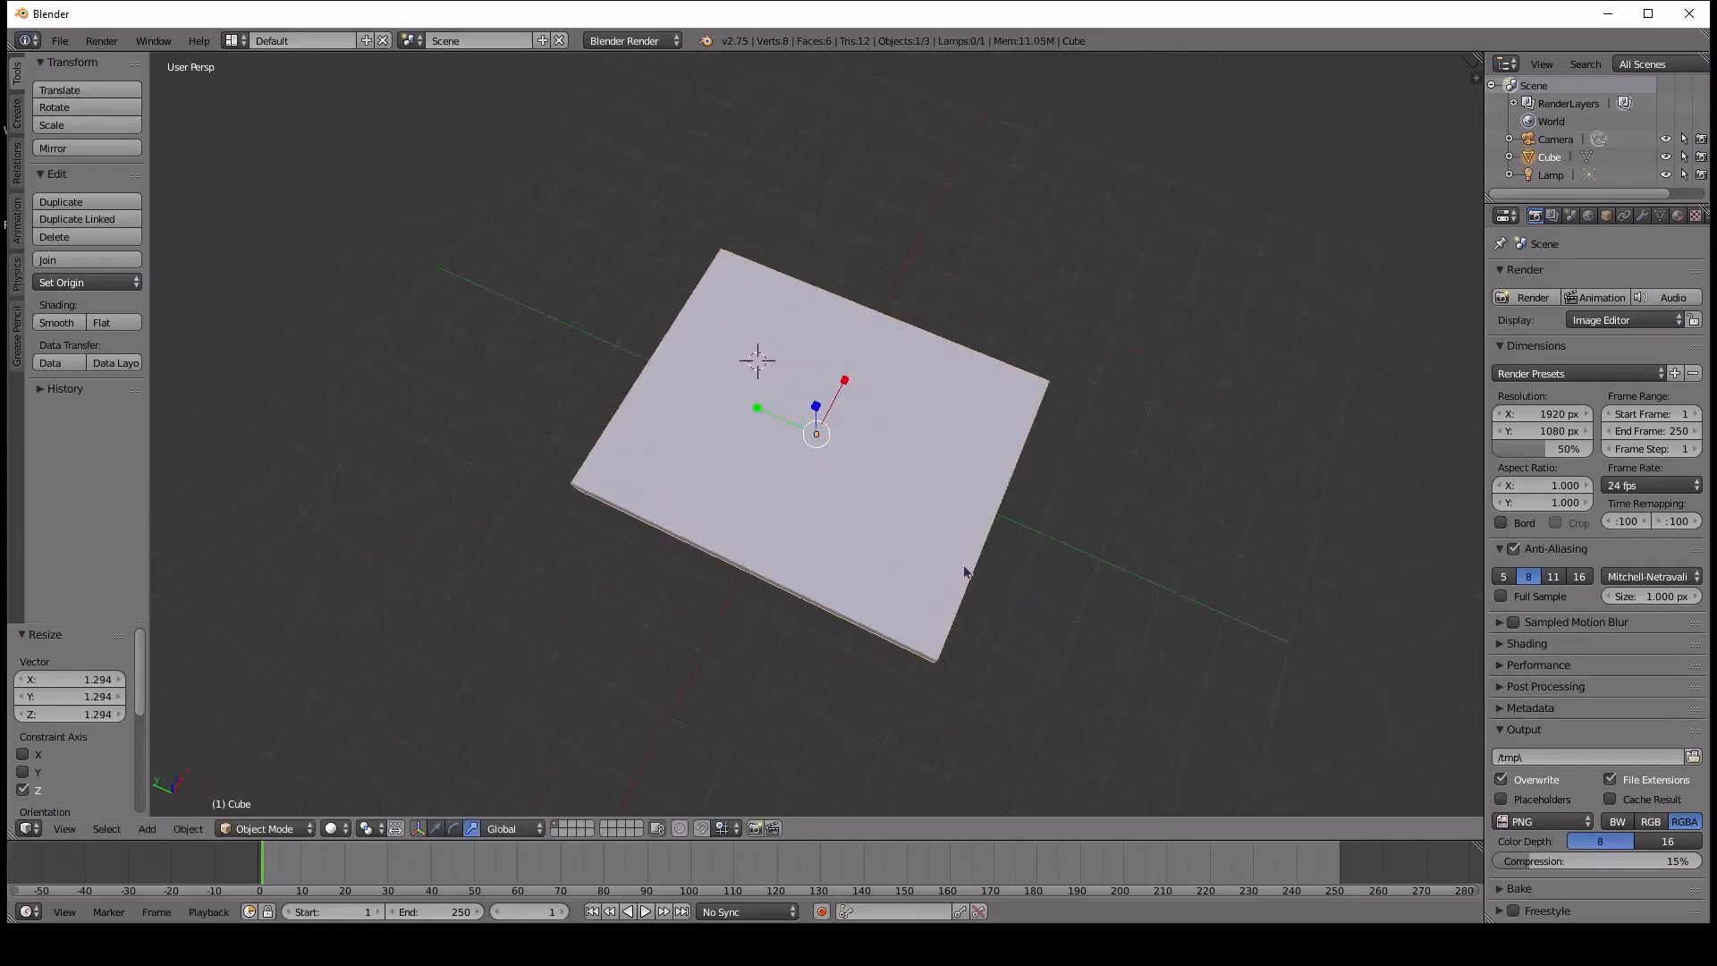
pyautogui.press('Tab')
pyautogui.moveTo(853, 564); pyautogui.dragTo(841, 550, button='middle')
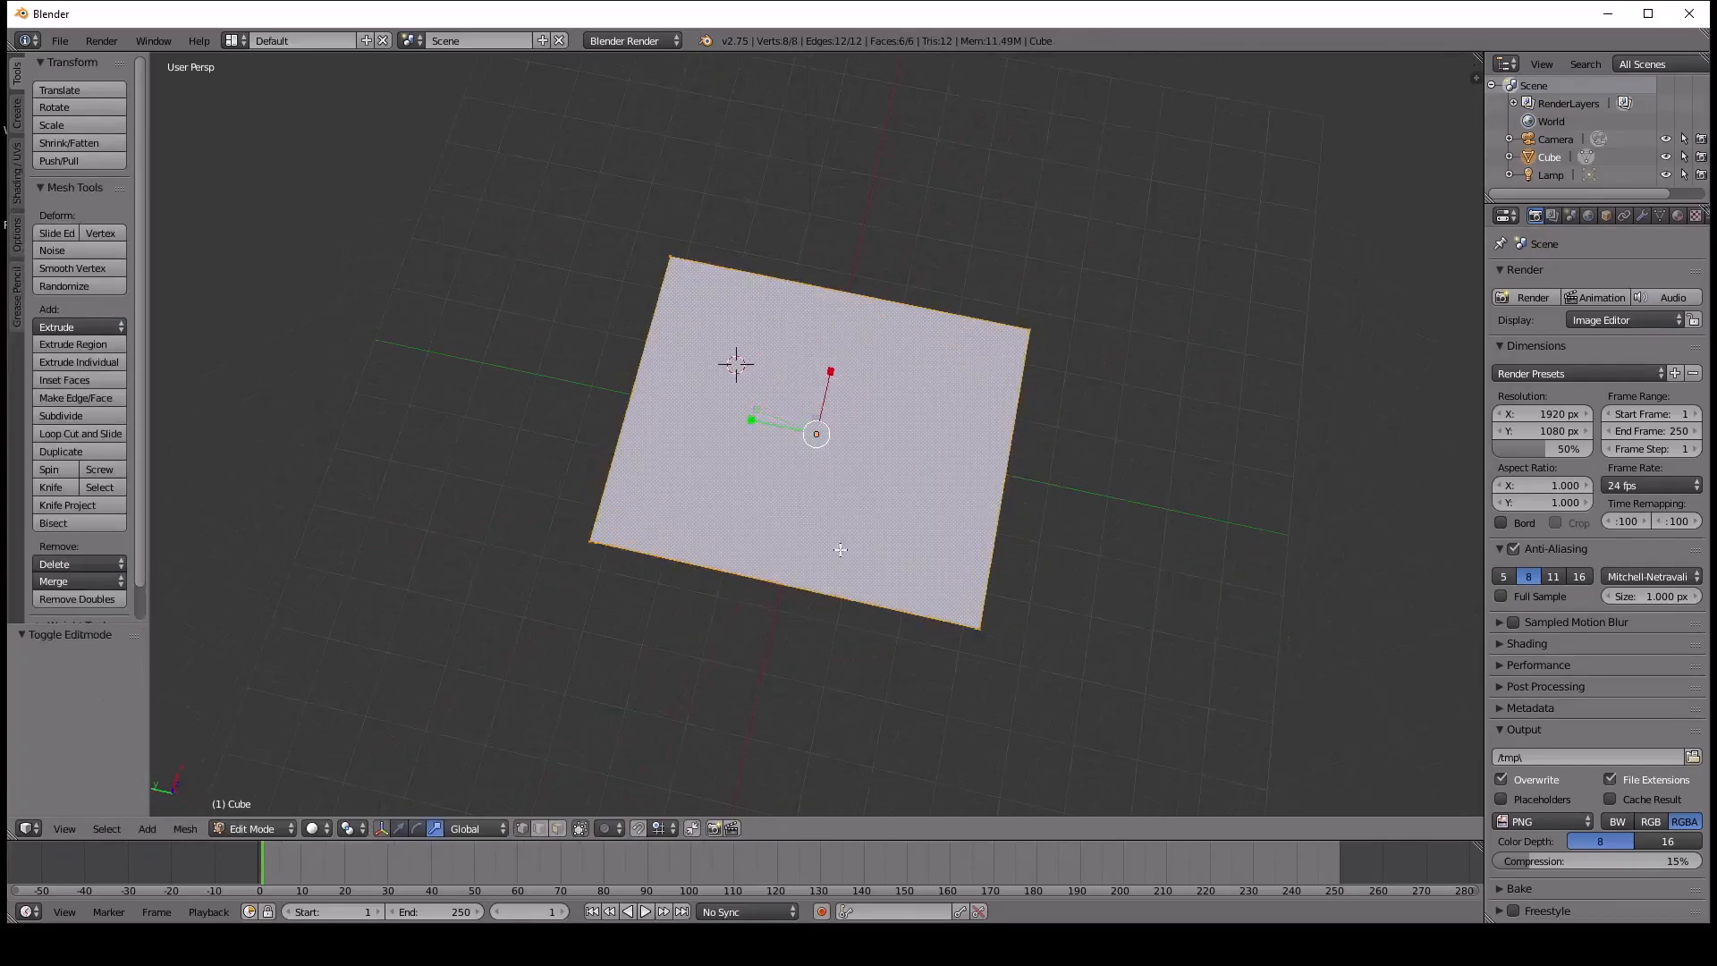
pyautogui.hotkey('ctrl', 'r')
pyautogui.click(1023, 443)
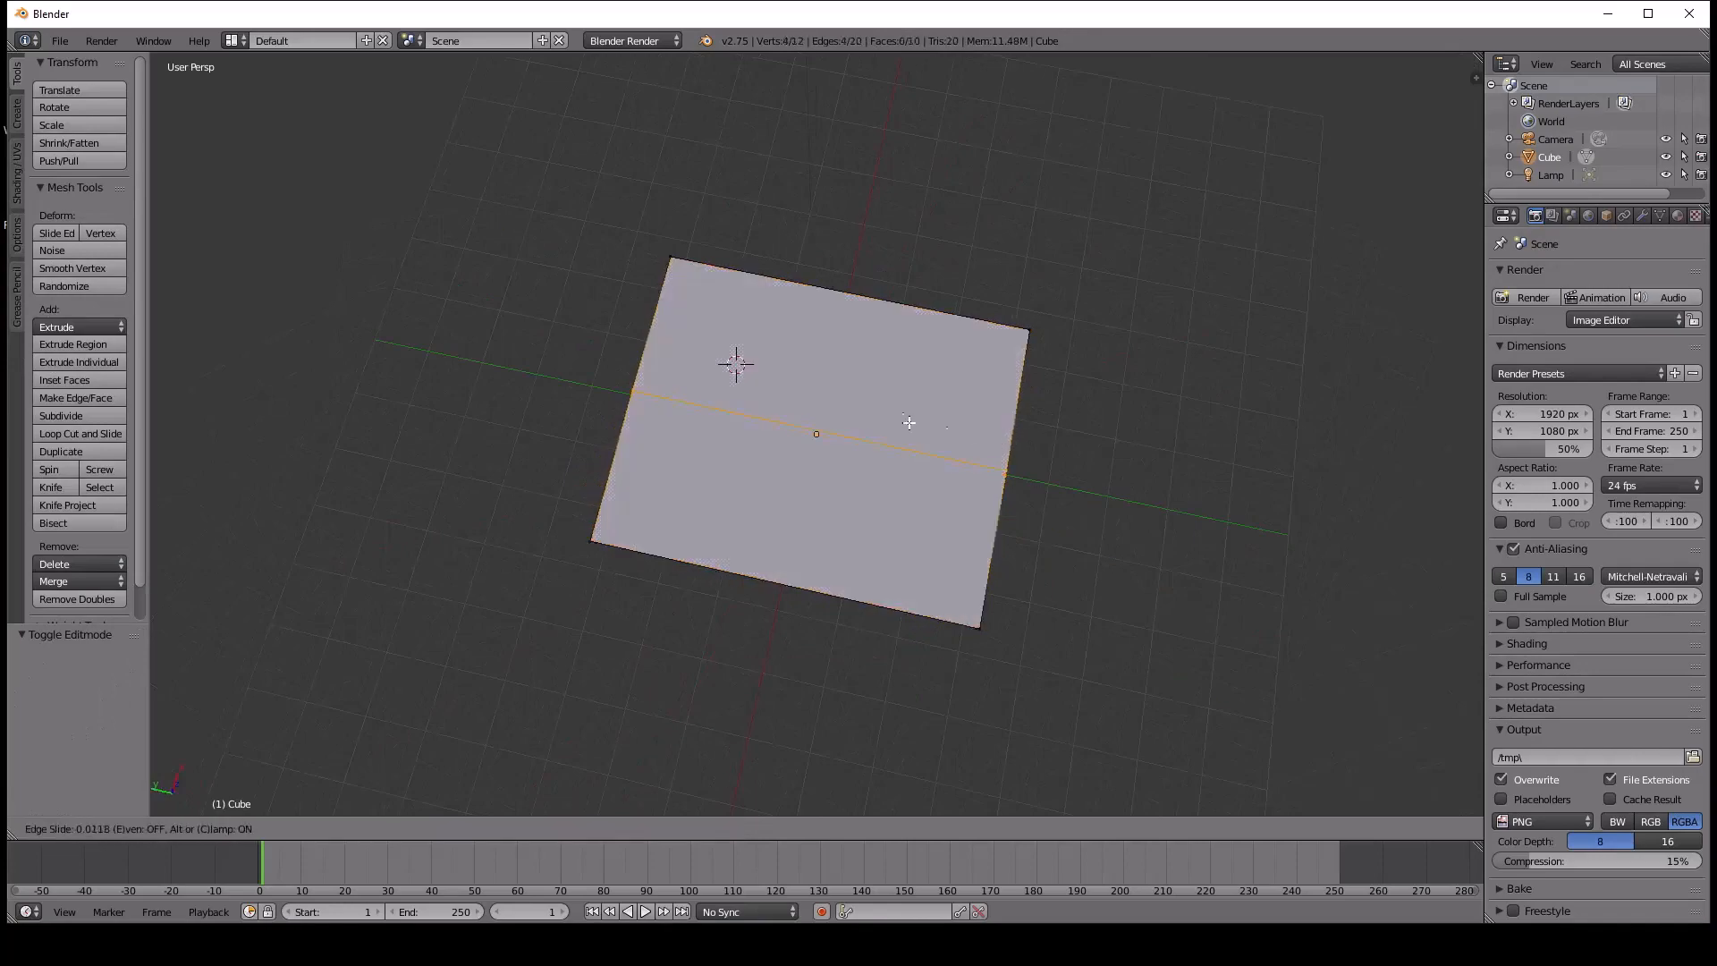
pyautogui.click(1030, 311)
pyautogui.click(887, 375)
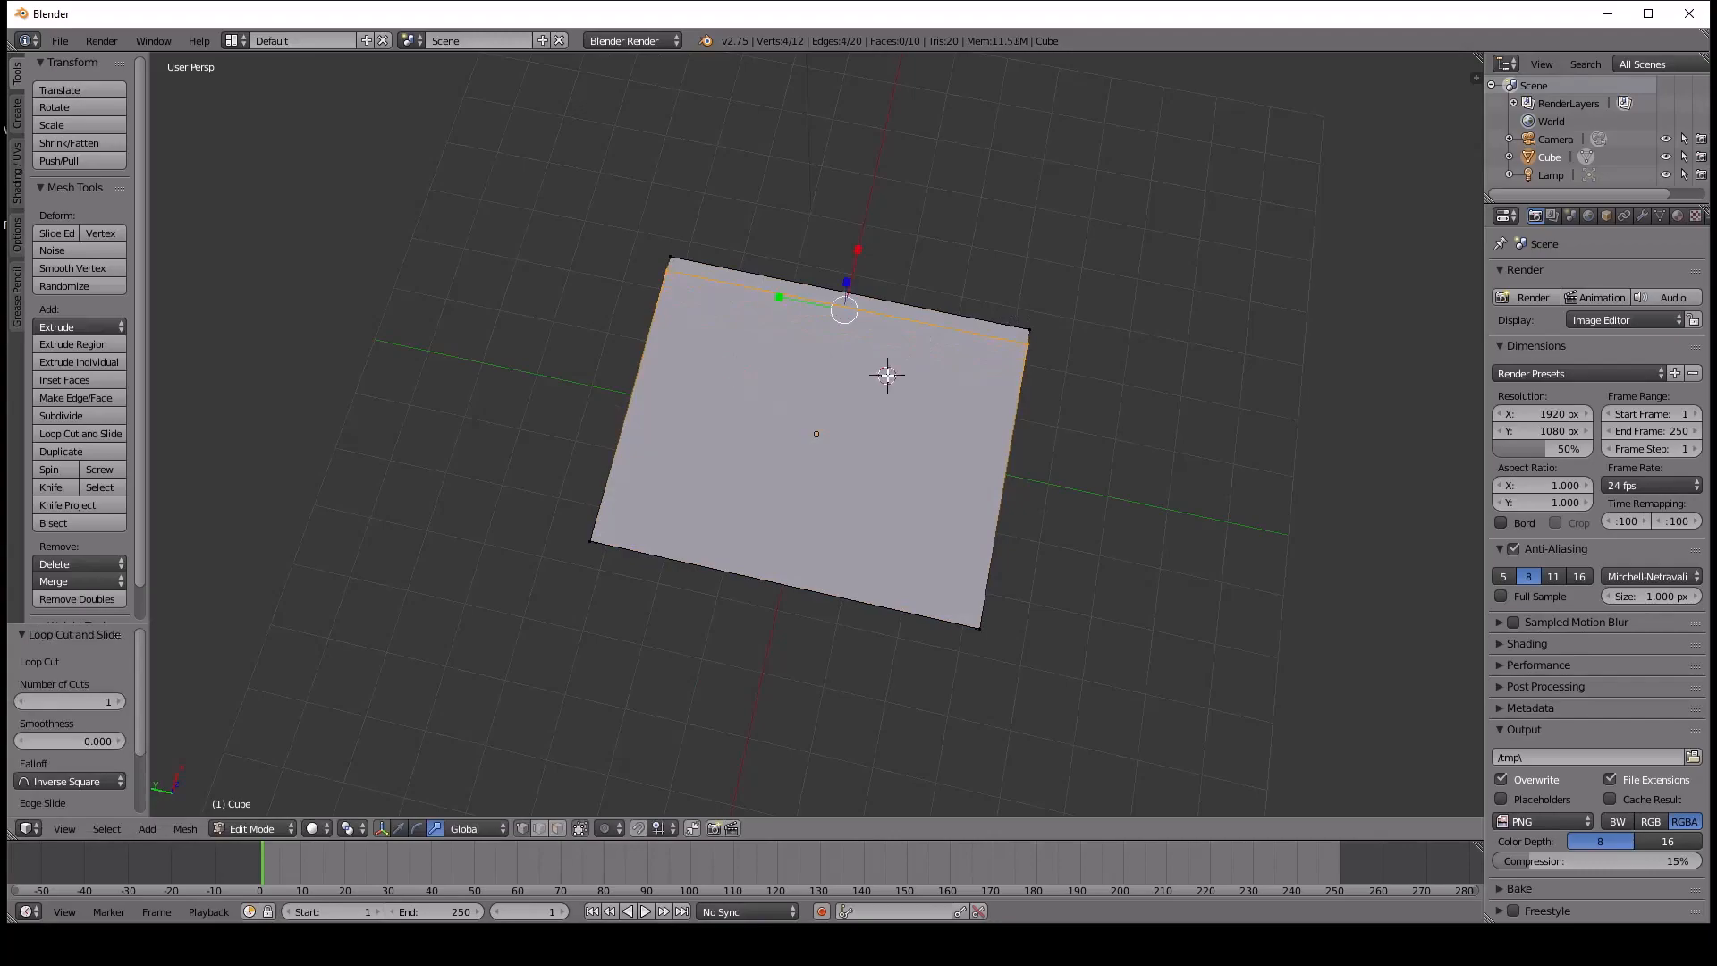
# Add a loop cut across the slab, slid about 0.87 toward the short edge opposite the existing cut.
pyautogui.hotkey('ctrl', 'r')
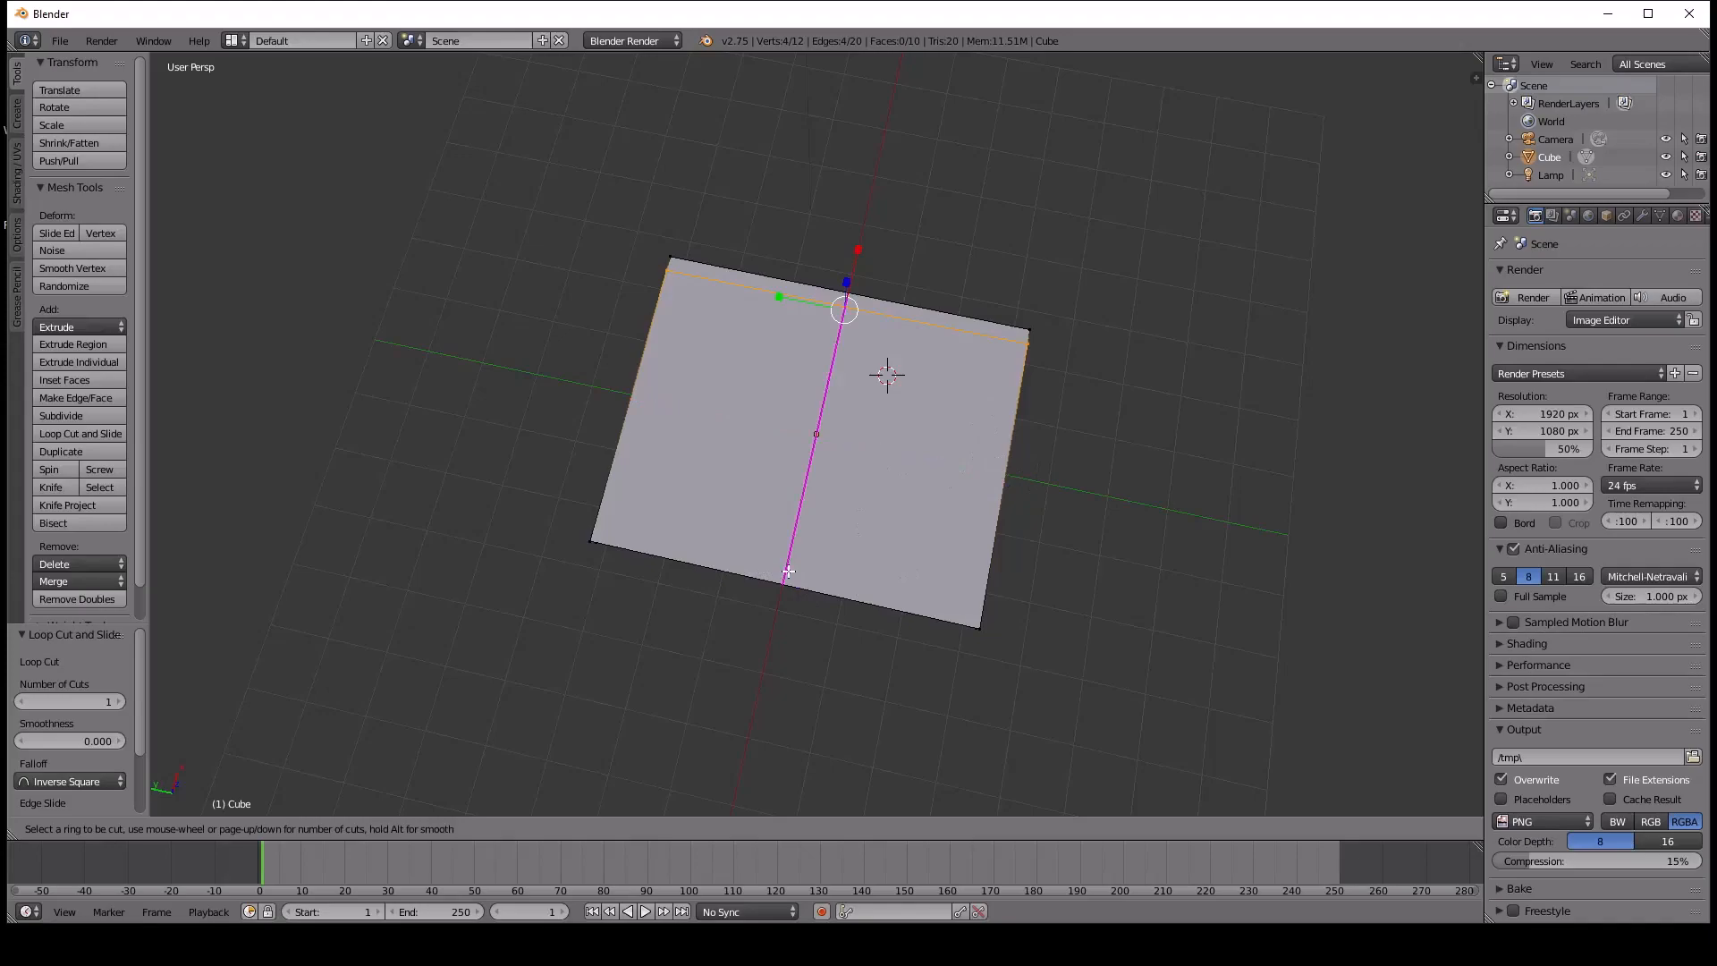
pyautogui.click(997, 483)
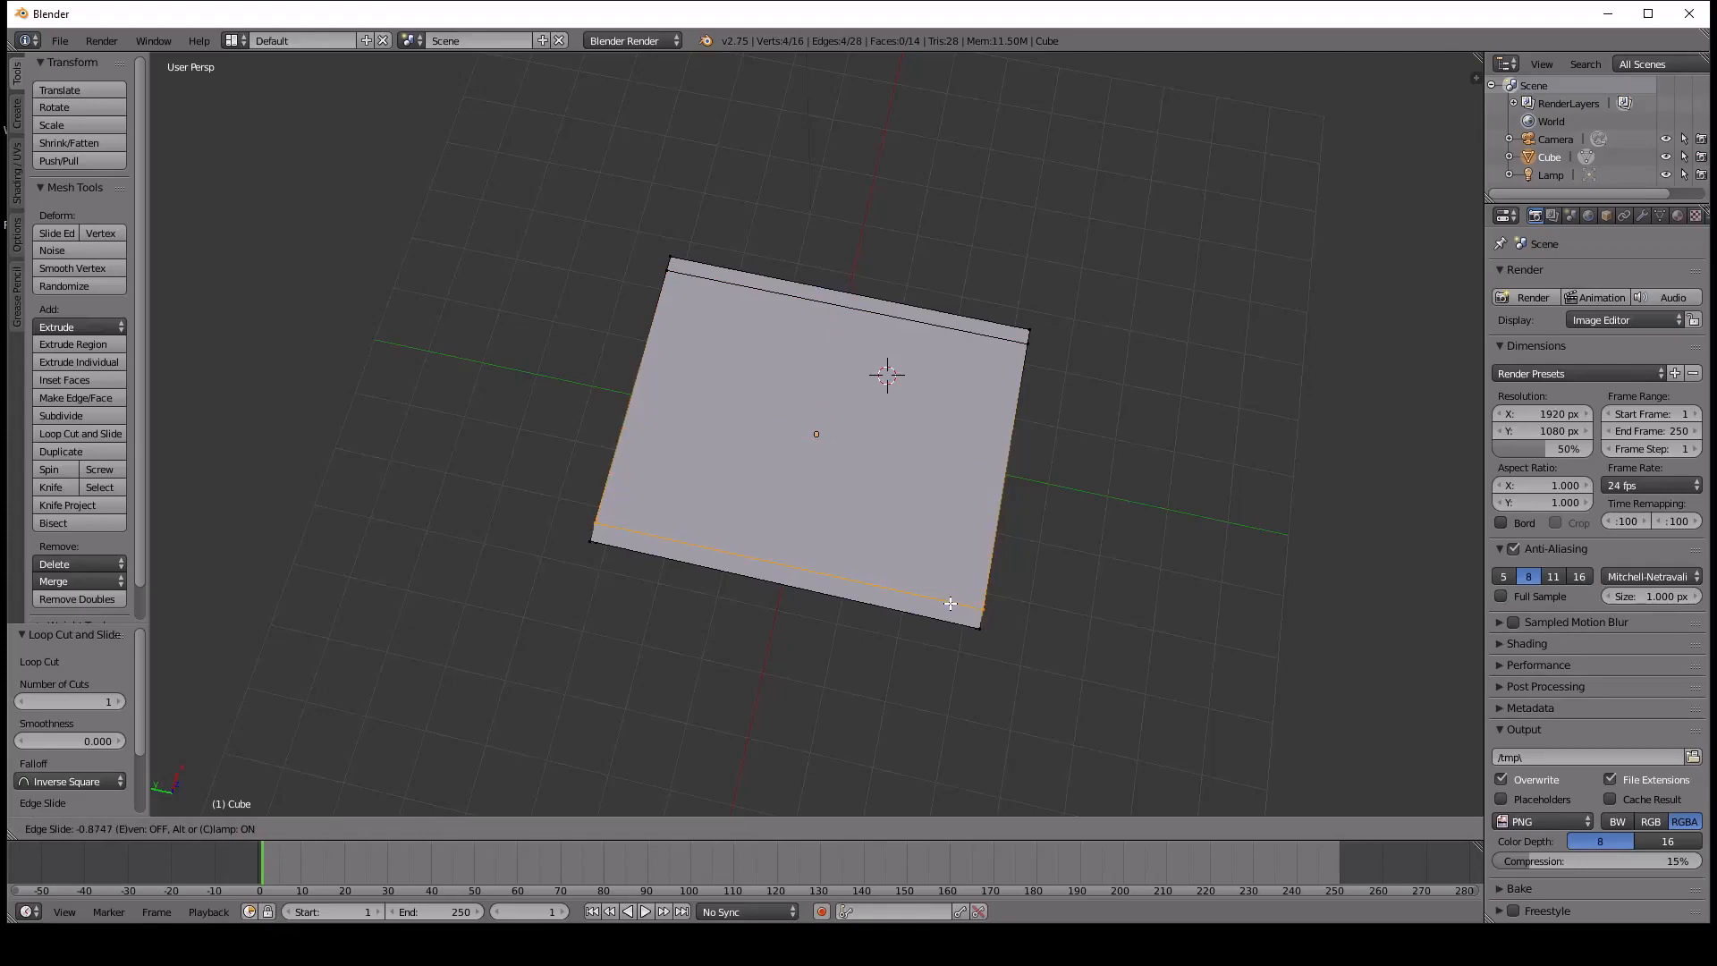
pyautogui.click(950, 603)
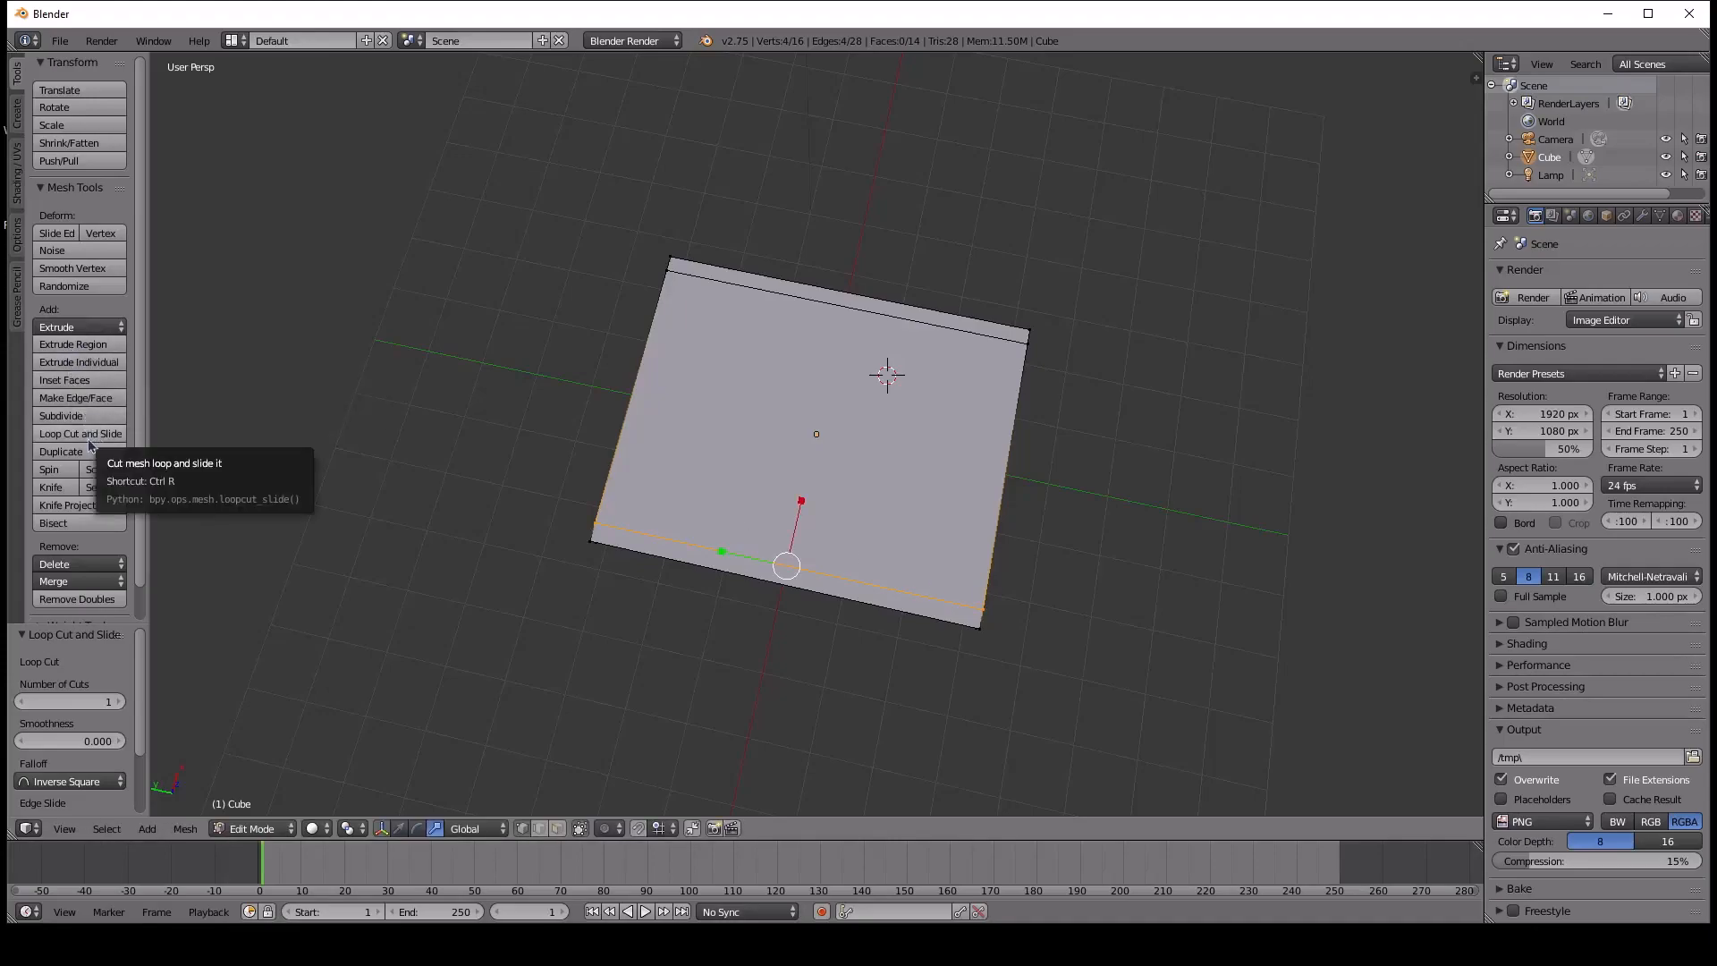
pyautogui.click(774, 460)
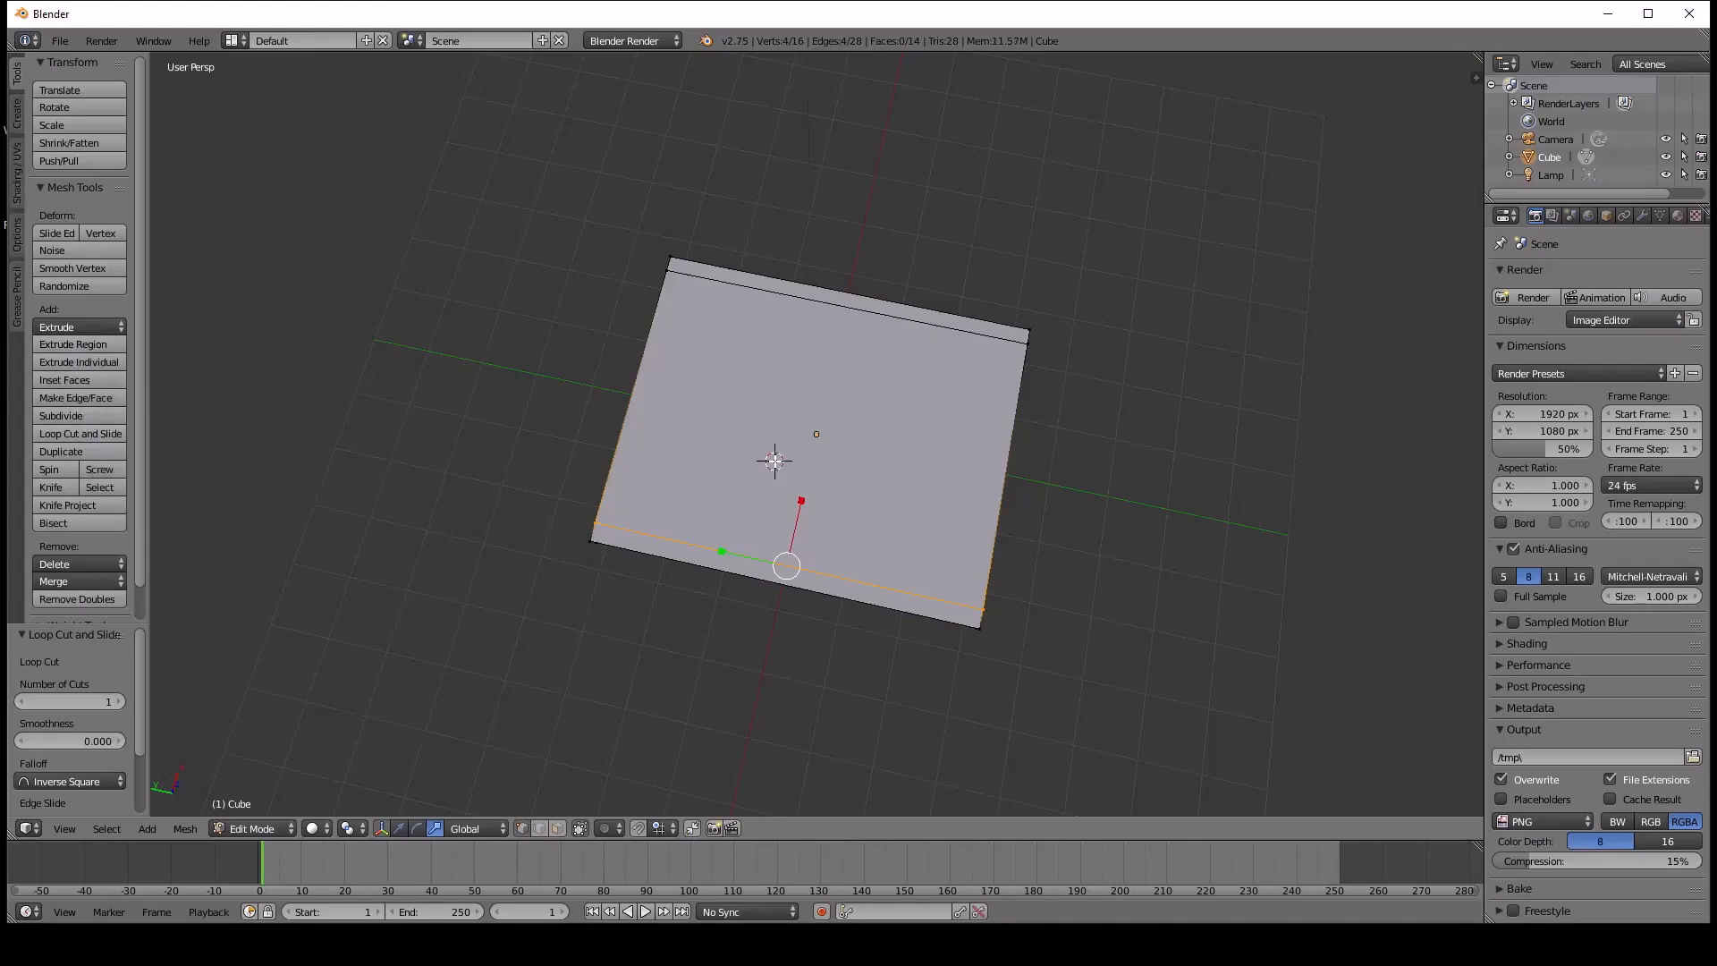
# Add two loop cuts perpendicular to the existing ones, one close to each of the slab's two remaining edges.
pyautogui.hotkey('ctrl', 'r')
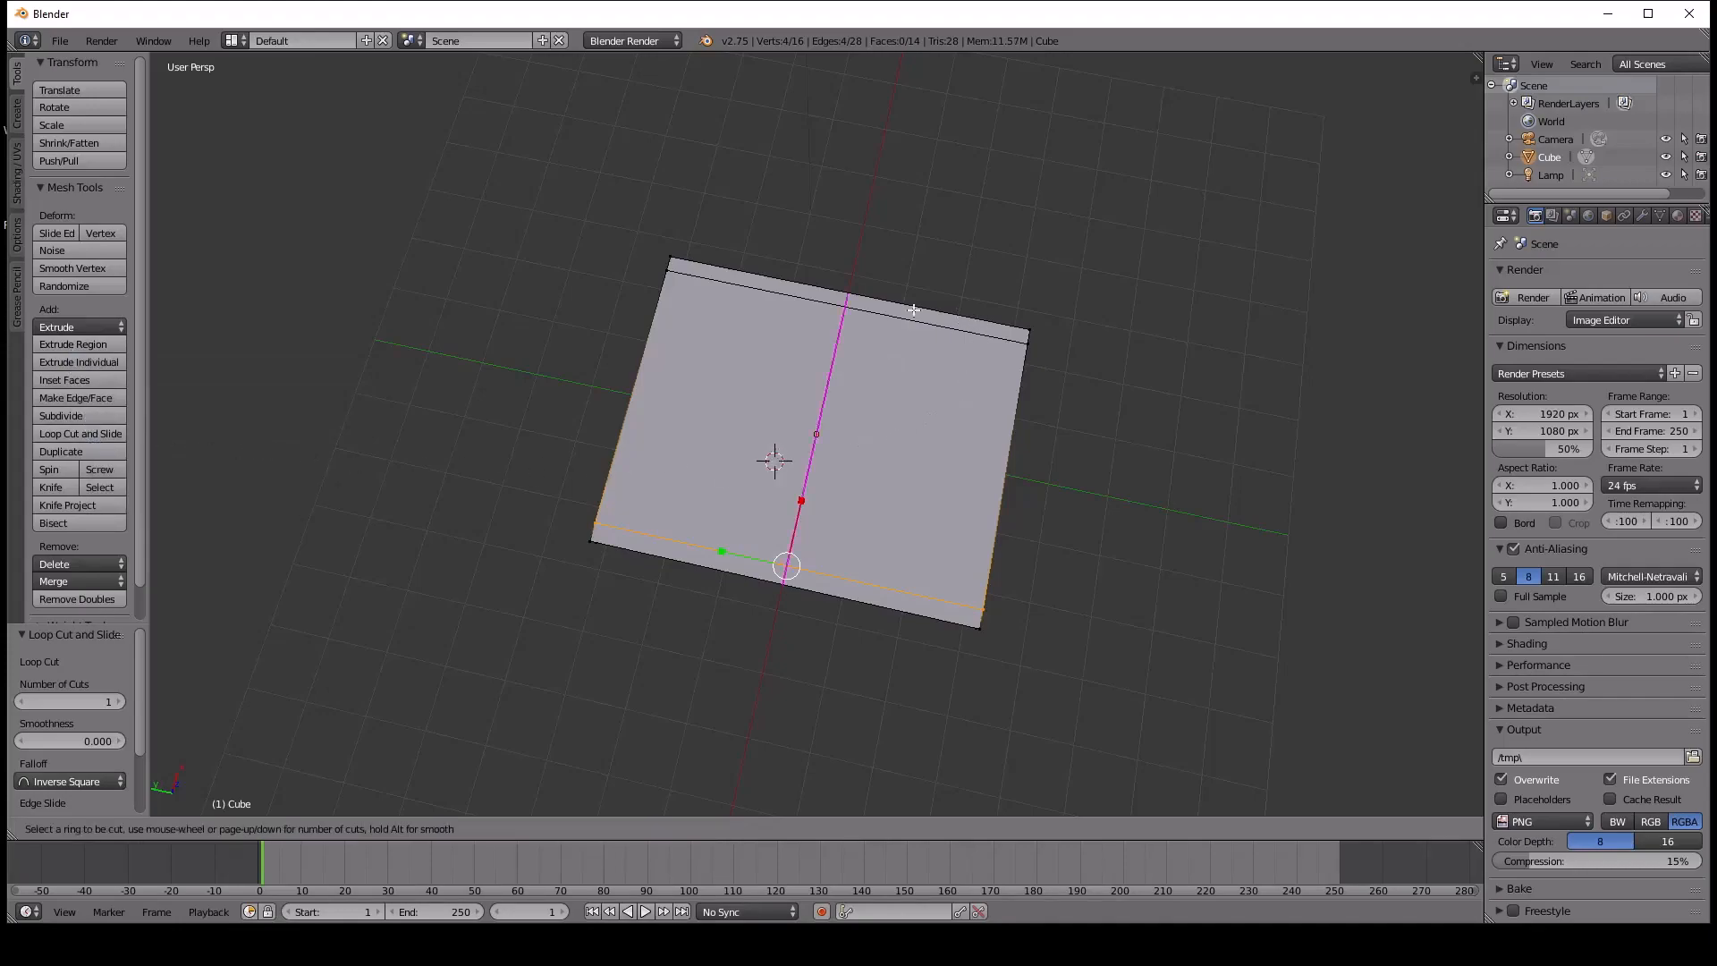
pyautogui.click(841, 310)
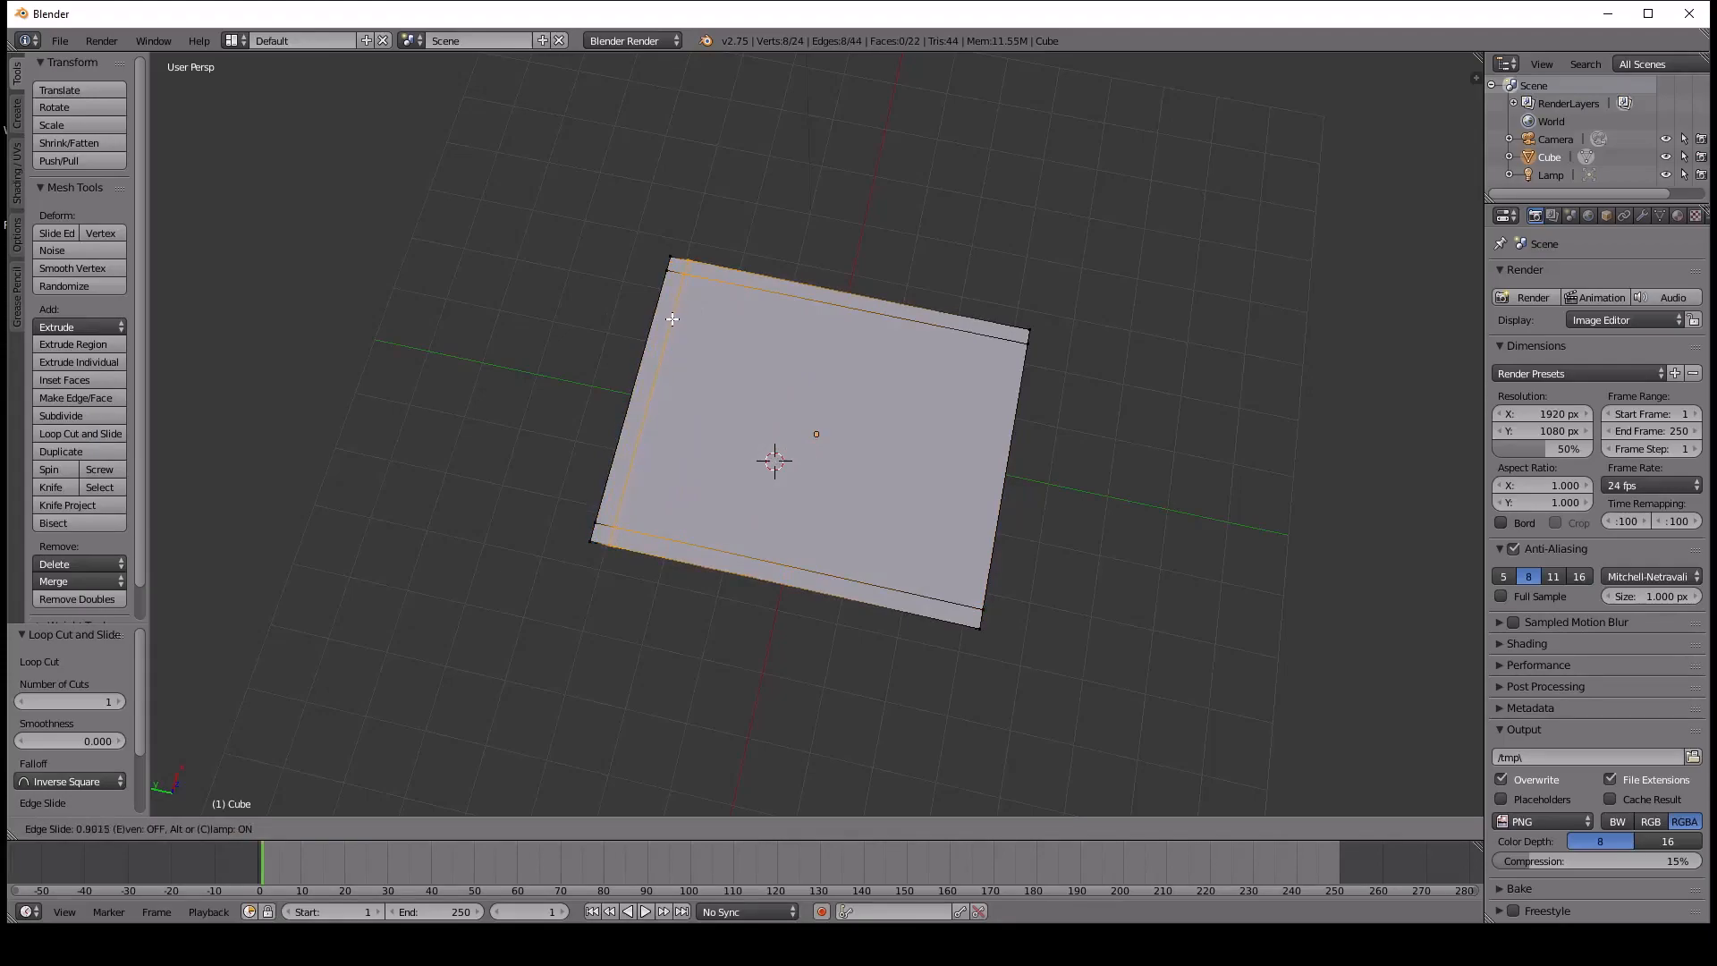
pyautogui.click(670, 319)
pyautogui.click(794, 360)
pyautogui.hotkey('ctrl', 'r')
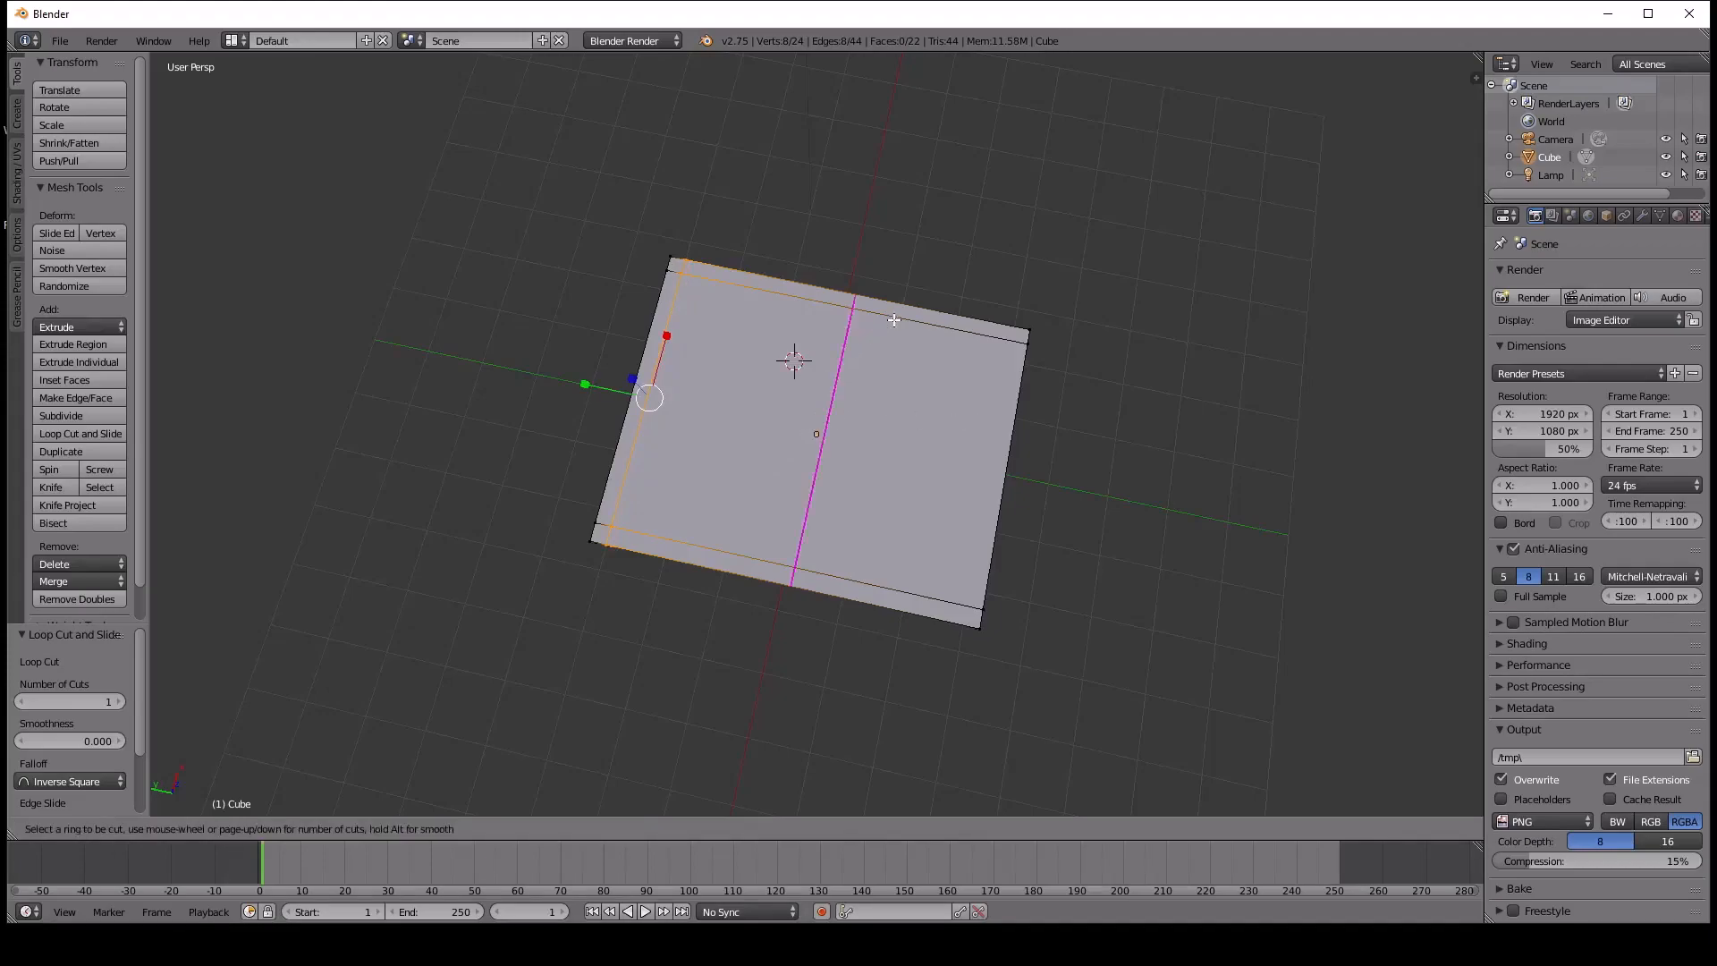
pyautogui.click(843, 358)
pyautogui.click(1013, 392)
# Select the four small corner faces on the slab's underside and extrude them down about 1.79 units as table legs.
pyautogui.moveTo(1010, 393); pyautogui.dragTo(782, 315, button='middle')
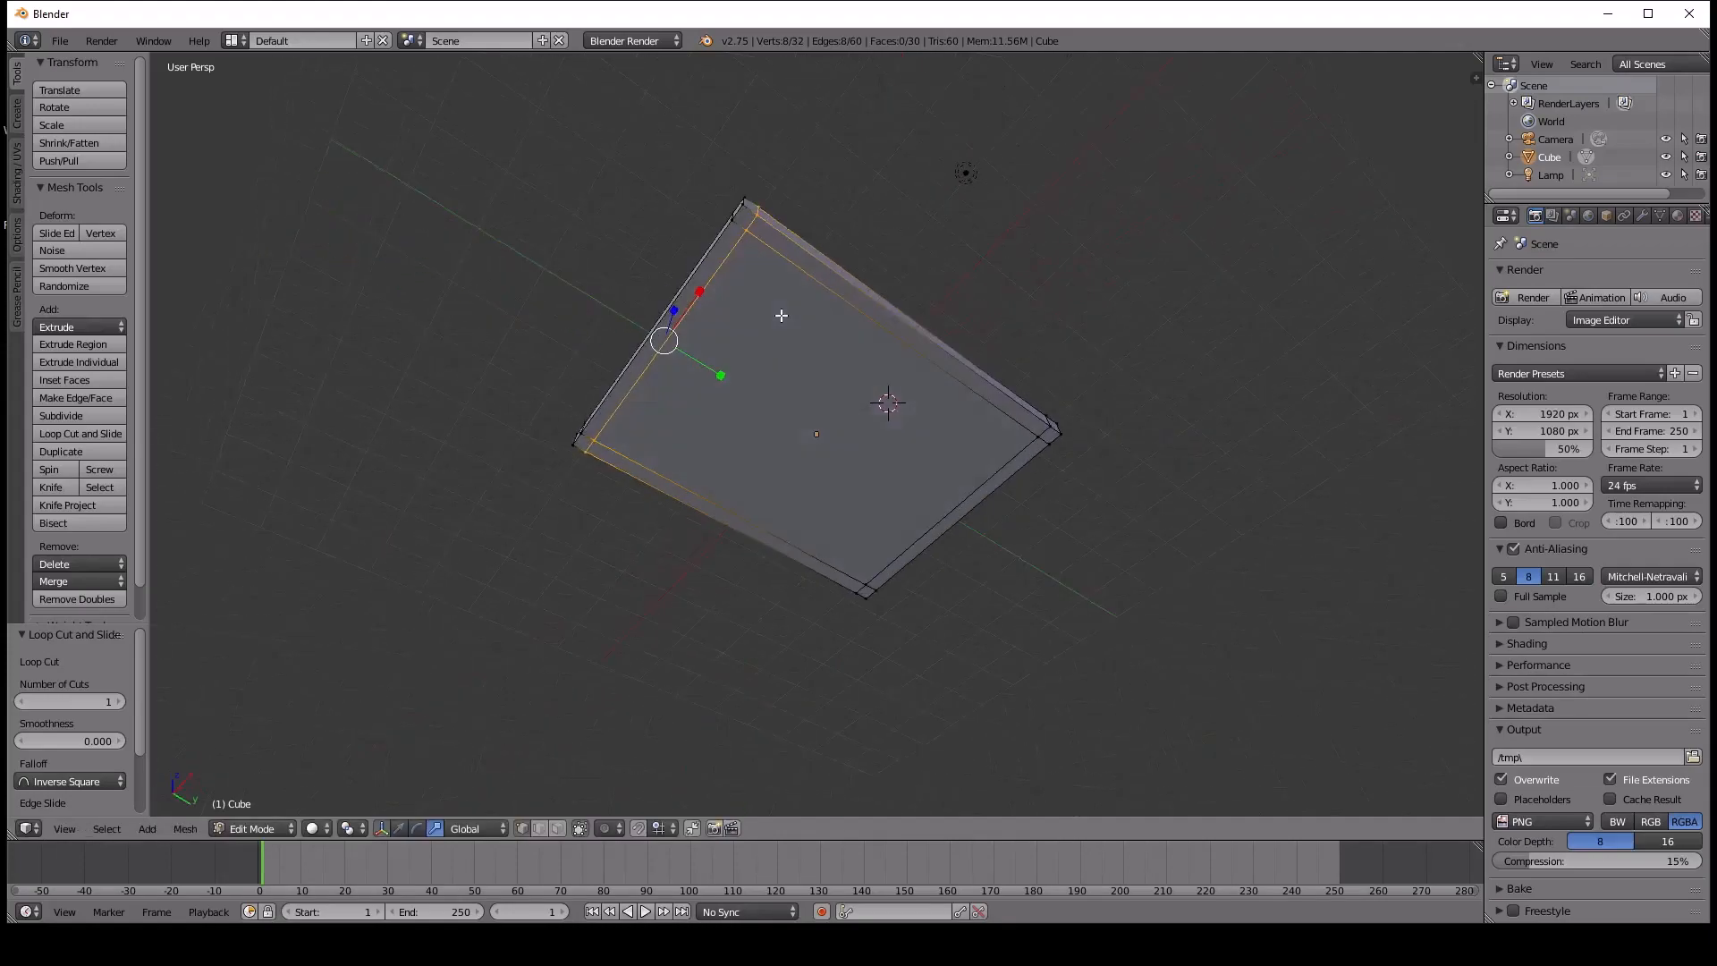
pyautogui.click(559, 831)
pyautogui.moveTo(650, 542); pyautogui.dragTo(692, 321, button='middle')
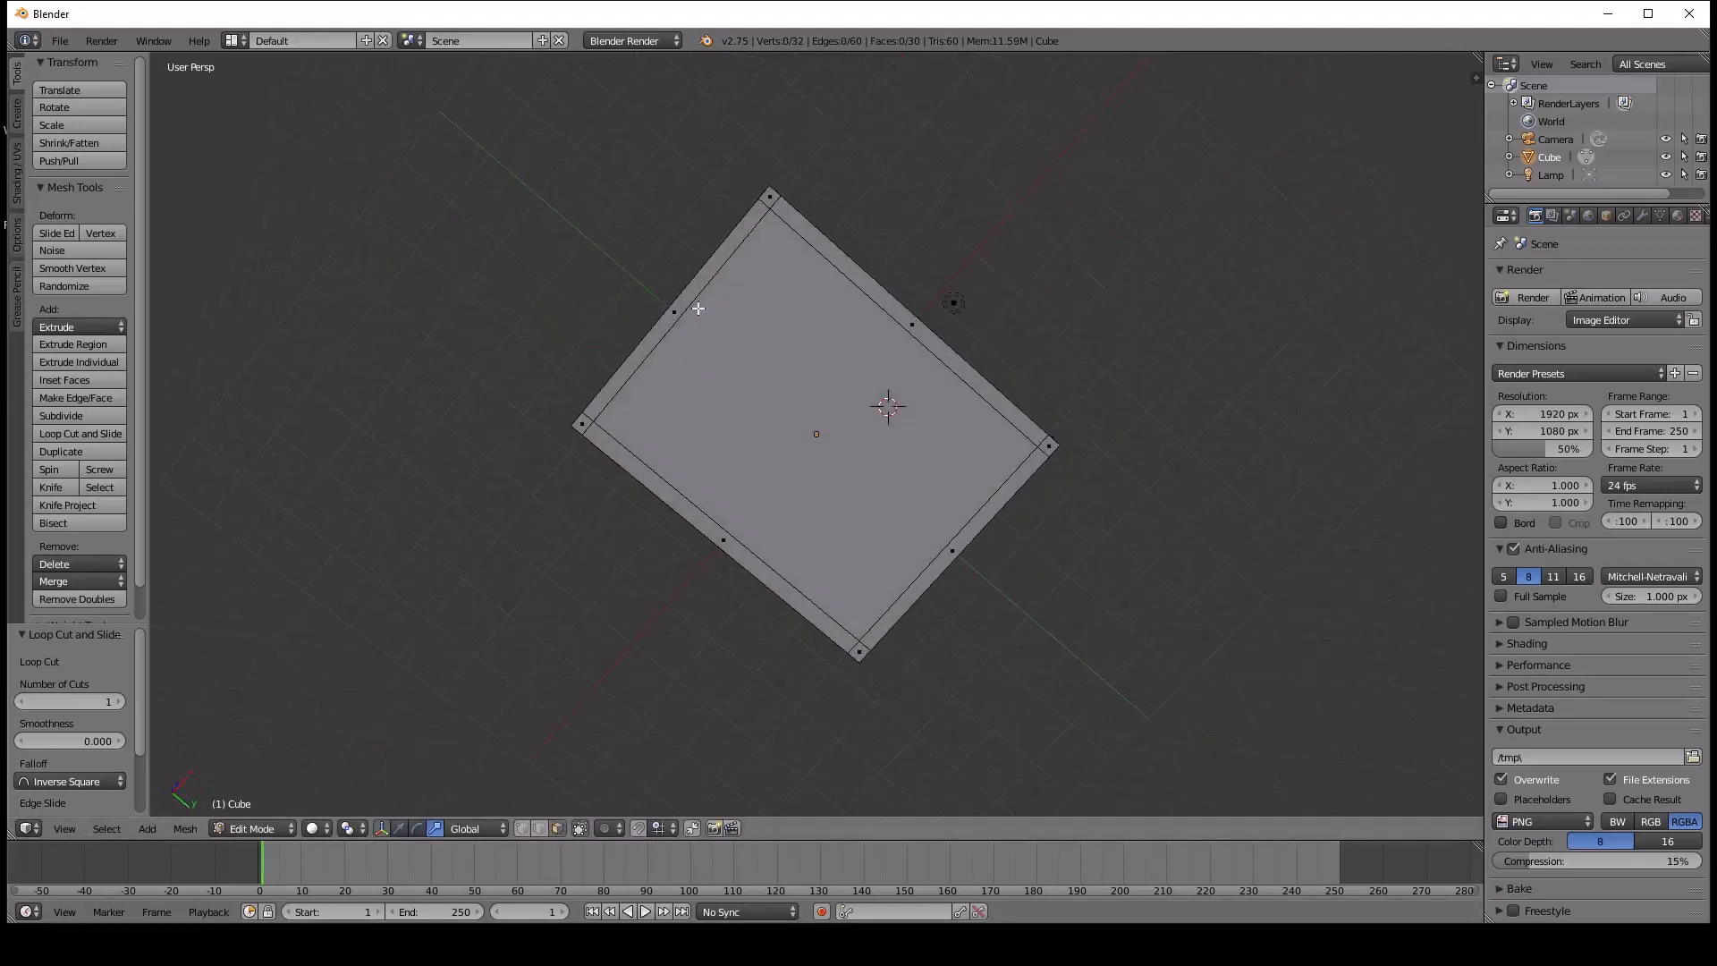
pyautogui.rightClick(771, 203)
pyautogui.keyDown('shift'); pyautogui.rightClick(582, 423); pyautogui.keyUp('shift')
pyautogui.keyDown('shift'); pyautogui.rightClick(858, 650); pyautogui.keyUp('shift')
pyautogui.keyDown('shift'); pyautogui.rightClick(1052, 445); pyautogui.keyUp('shift')
pyautogui.moveTo(1052, 445); pyautogui.dragTo(886, 631, button='middle')
pyautogui.press('e')
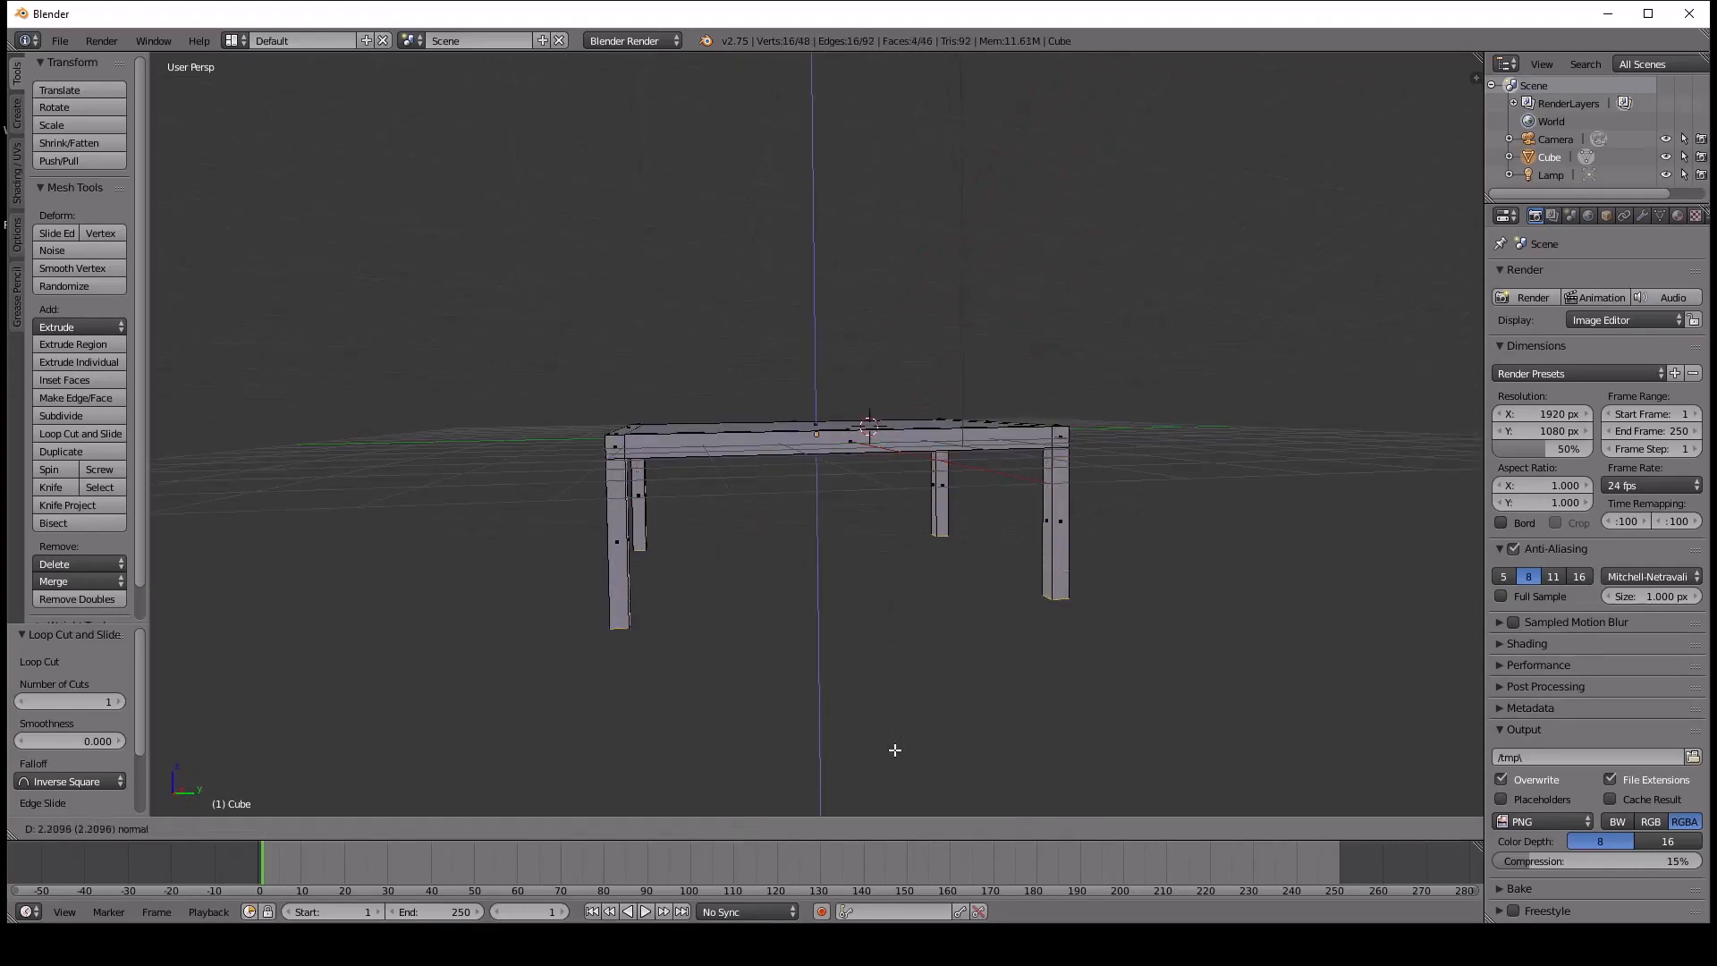
pyautogui.click(898, 734)
# Select the large tabletop face, return to Object Mode, and raise the table about 1.8 units along Z.
pyautogui.moveTo(845, 606); pyautogui.dragTo(769, 540, button='middle')
pyautogui.rightClick(776, 431)
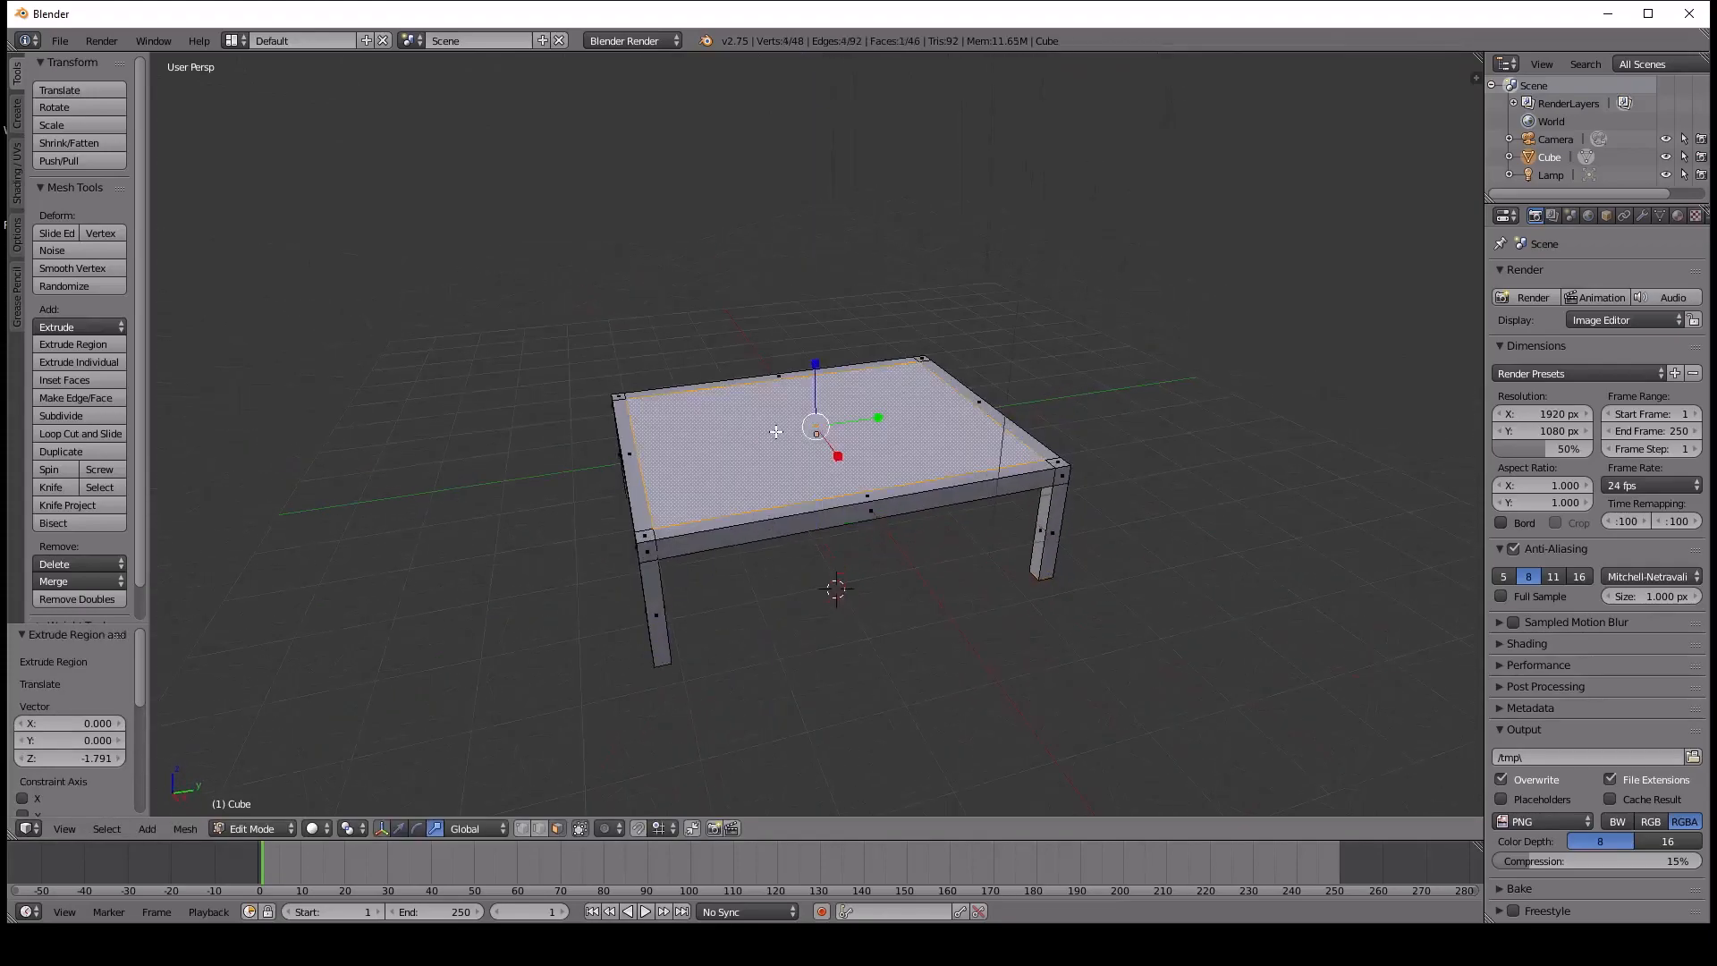
pyautogui.moveTo(874, 614); pyautogui.dragTo(822, 590, button='middle')
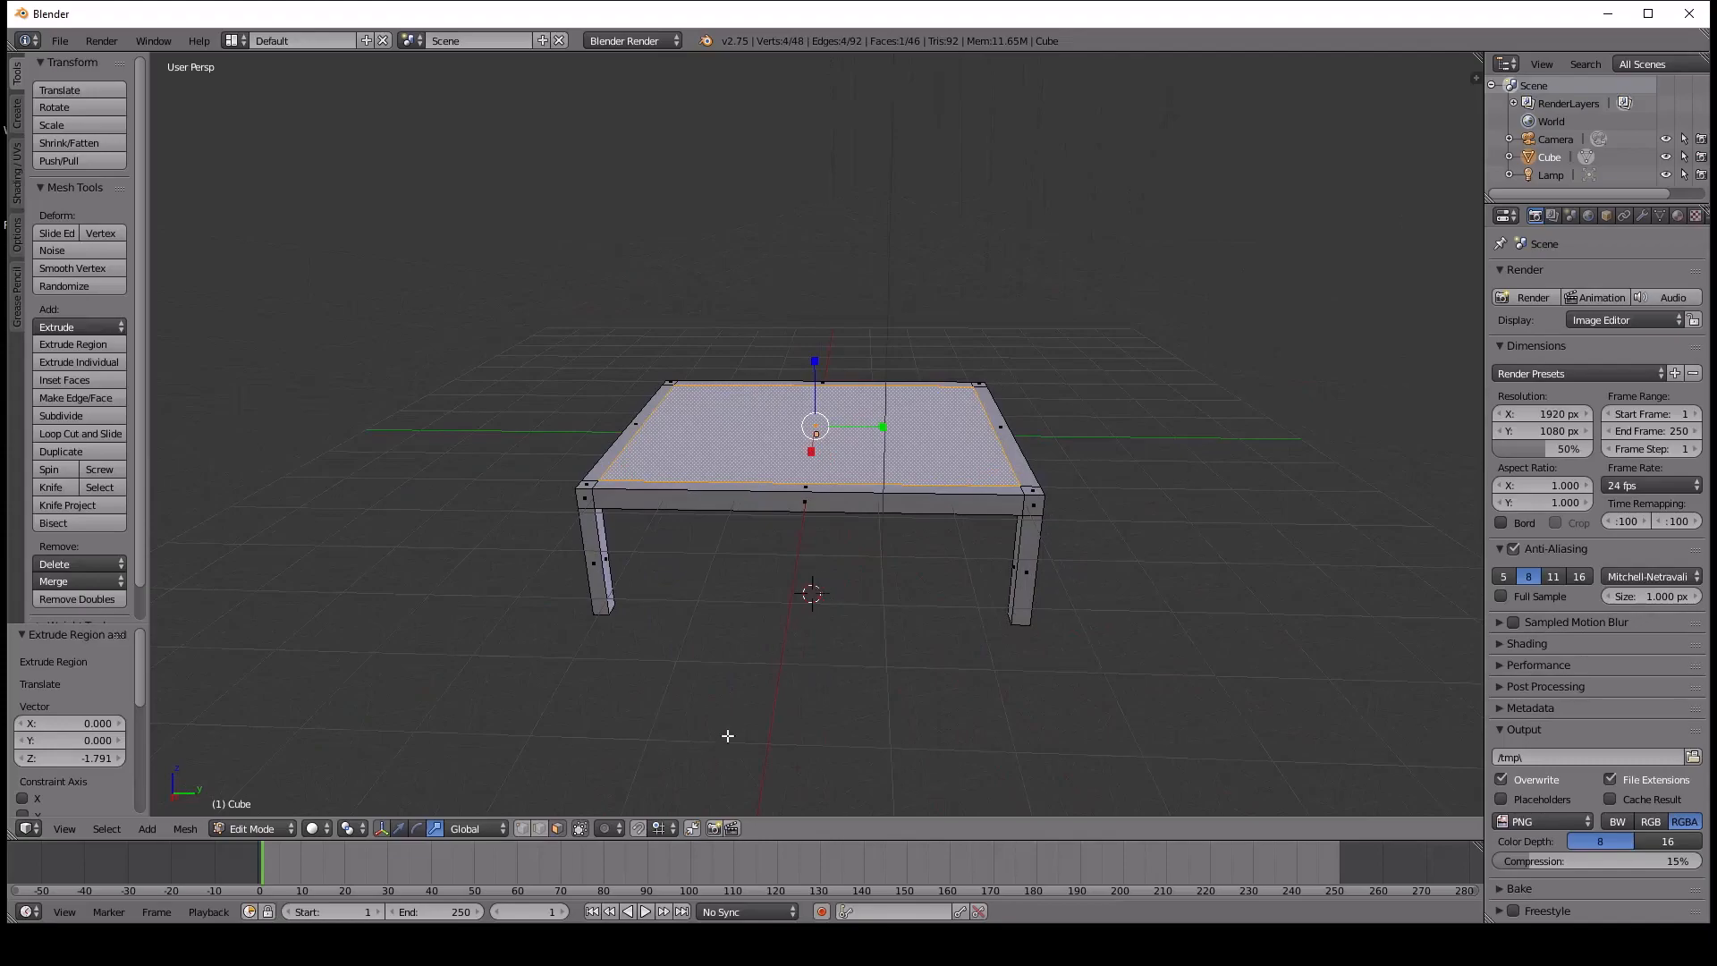
pyautogui.click(399, 829)
pyautogui.press('Tab')
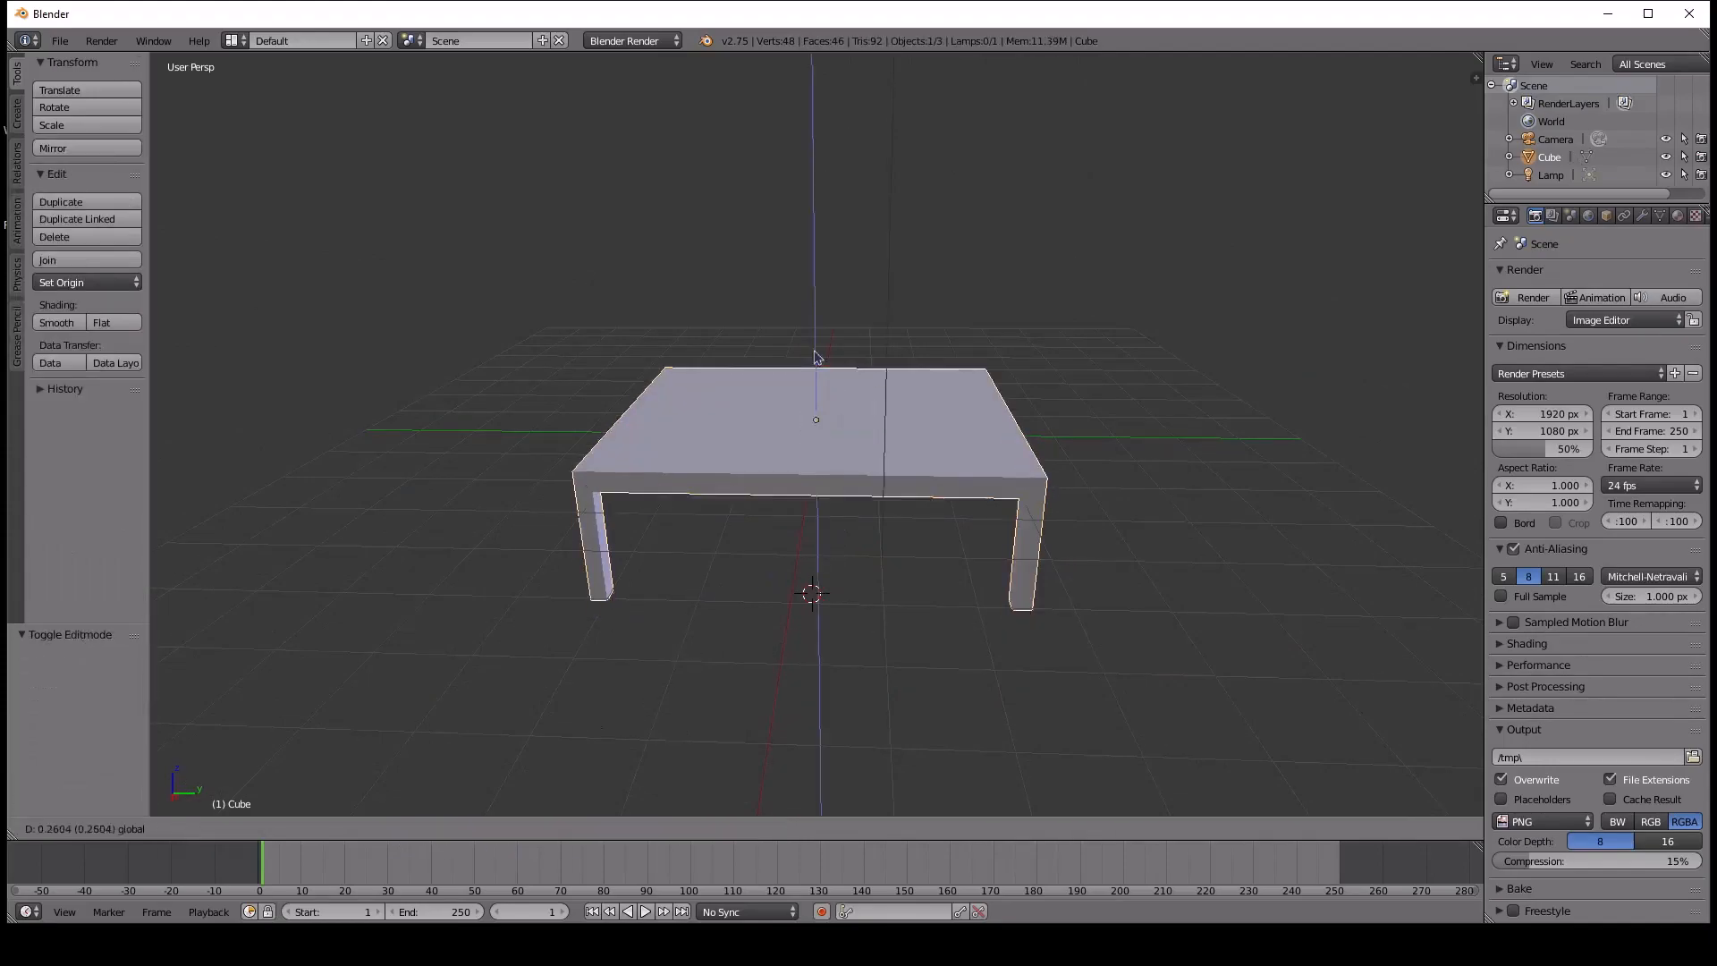
pyautogui.press('g')
pyautogui.press('z')
pyautogui.click(816, 275)
pyautogui.moveTo(805, 295); pyautogui.dragTo(740, 441, button='middle')
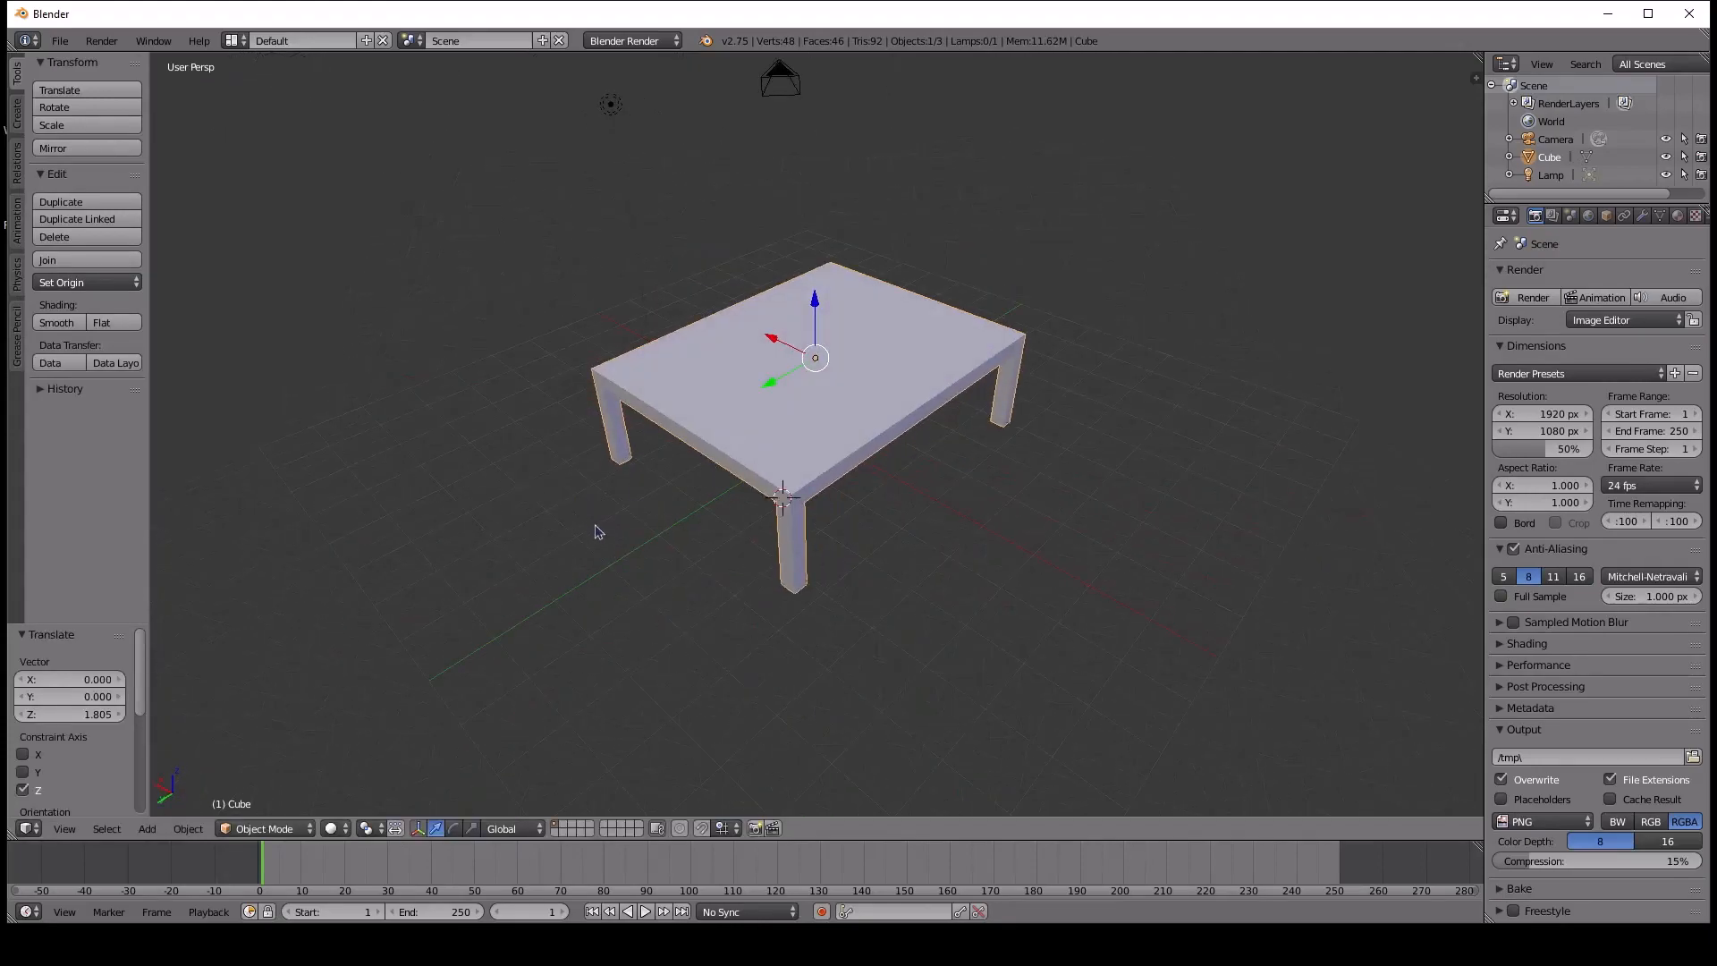
pyautogui.press('g')
pyautogui.rightClick(1068, 556)
# Add a plane mesh below the table and raise it about 1.76 units along Z toward the legs.
pyautogui.moveTo(981, 499); pyautogui.dragTo(1080, 556, button='middle')
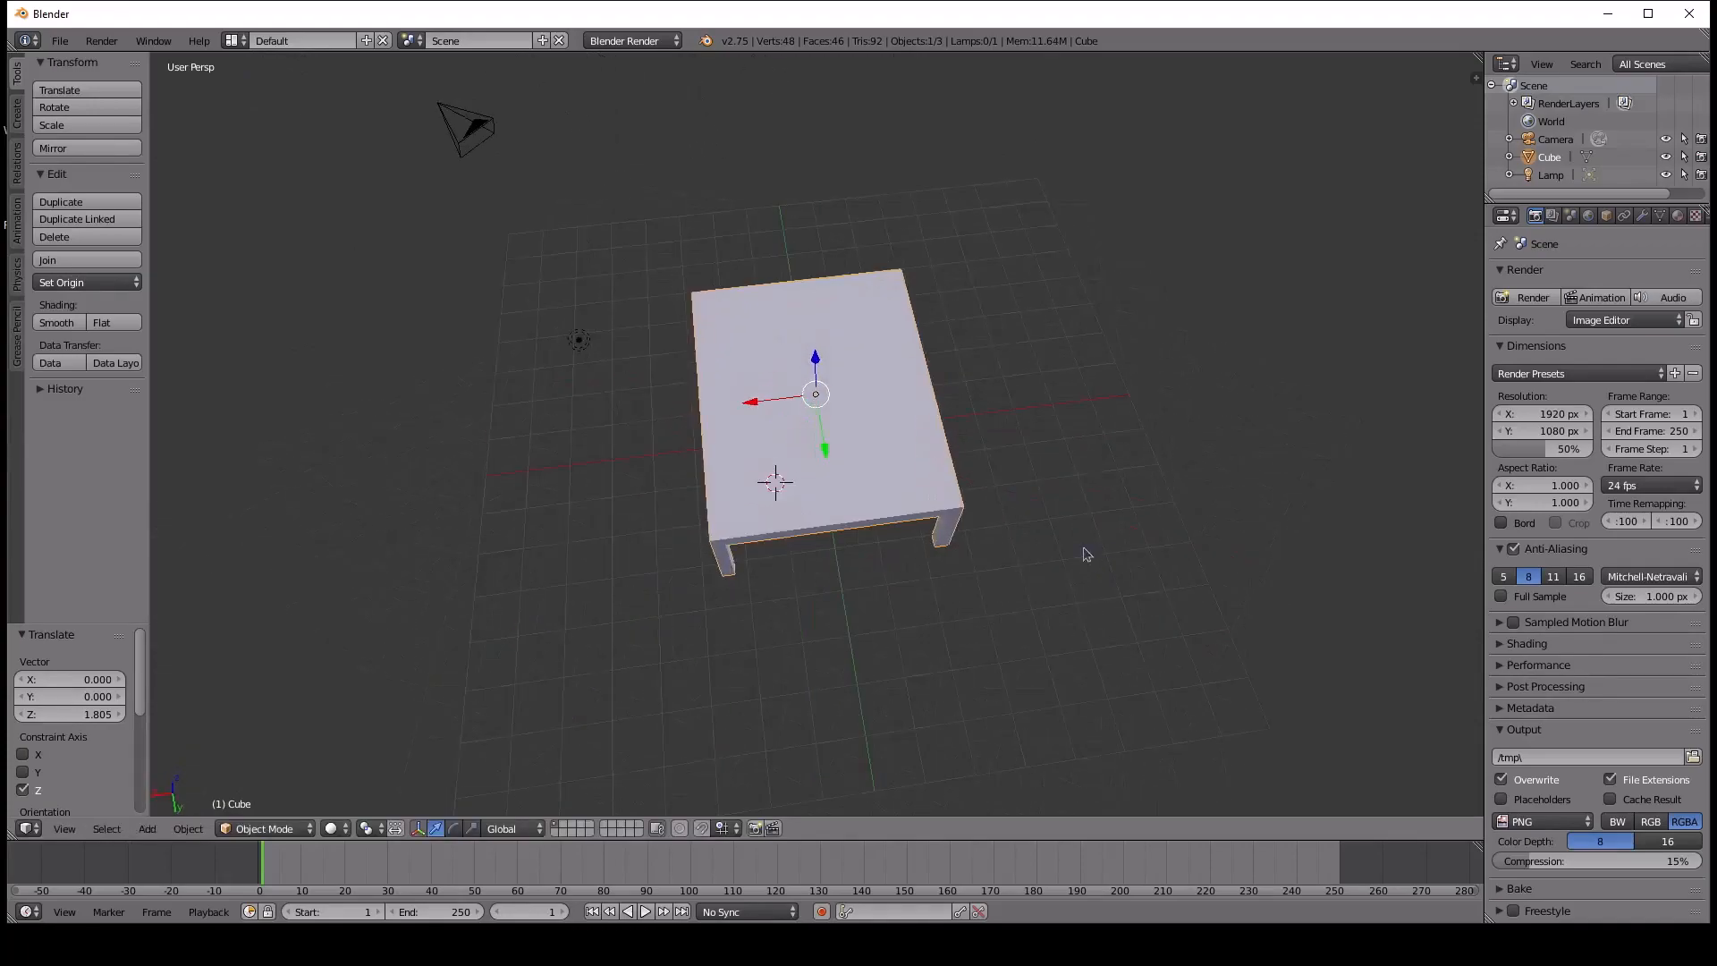
pyautogui.hotkey('shift', 'a')
pyautogui.moveTo(1045, 526)
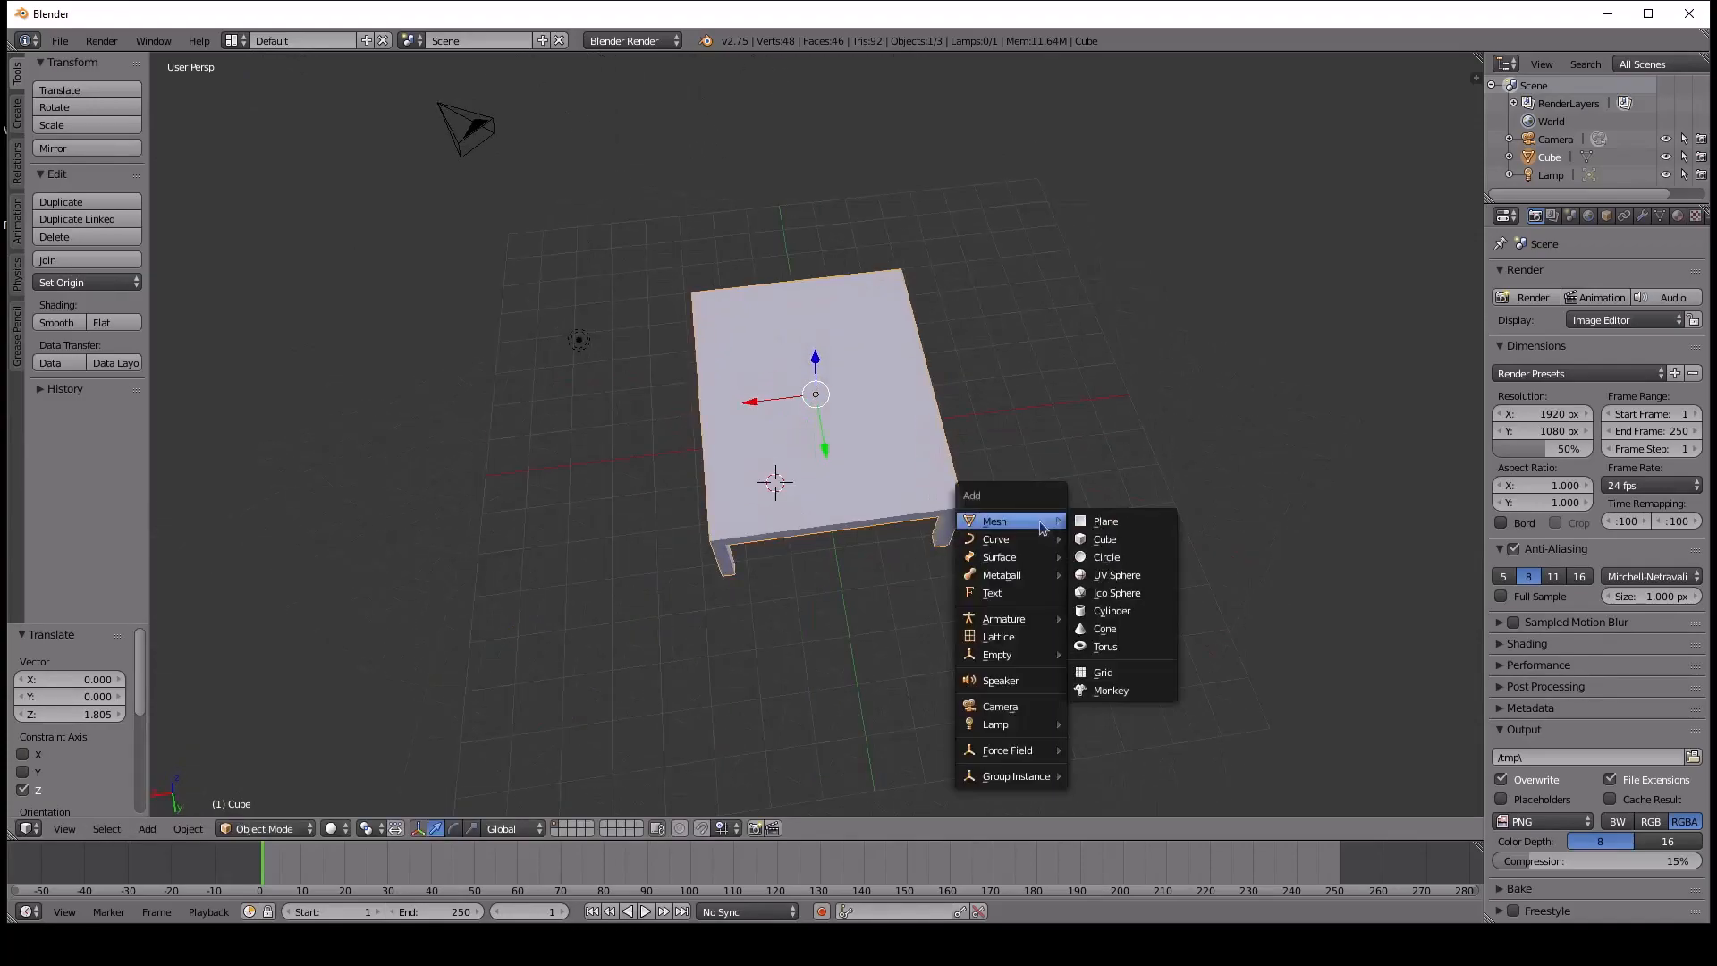
pyautogui.click(1113, 524)
pyautogui.moveTo(769, 420); pyautogui.dragTo(775, 474, button='middle')
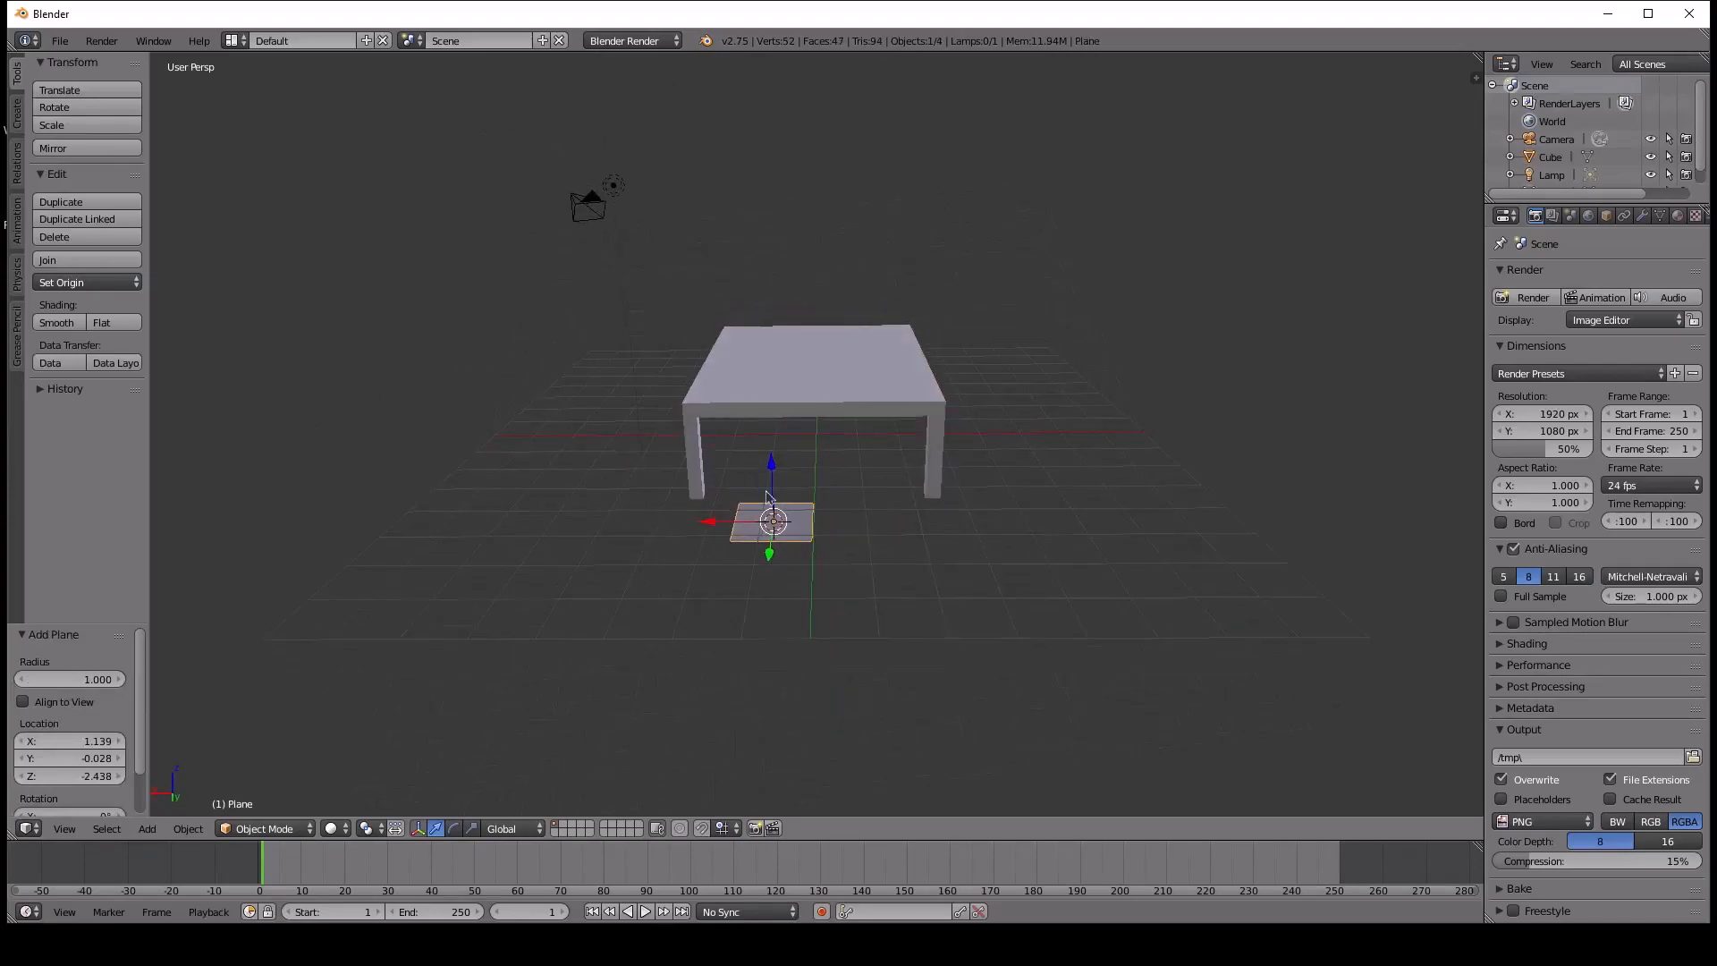
pyautogui.moveTo(774, 473); pyautogui.dragTo(762, 410)
# Enlarge the plane into a floor by scaling it about 8.5 and 1.76 times, shifting it about 2.9 units along Y.
pyautogui.press('s')
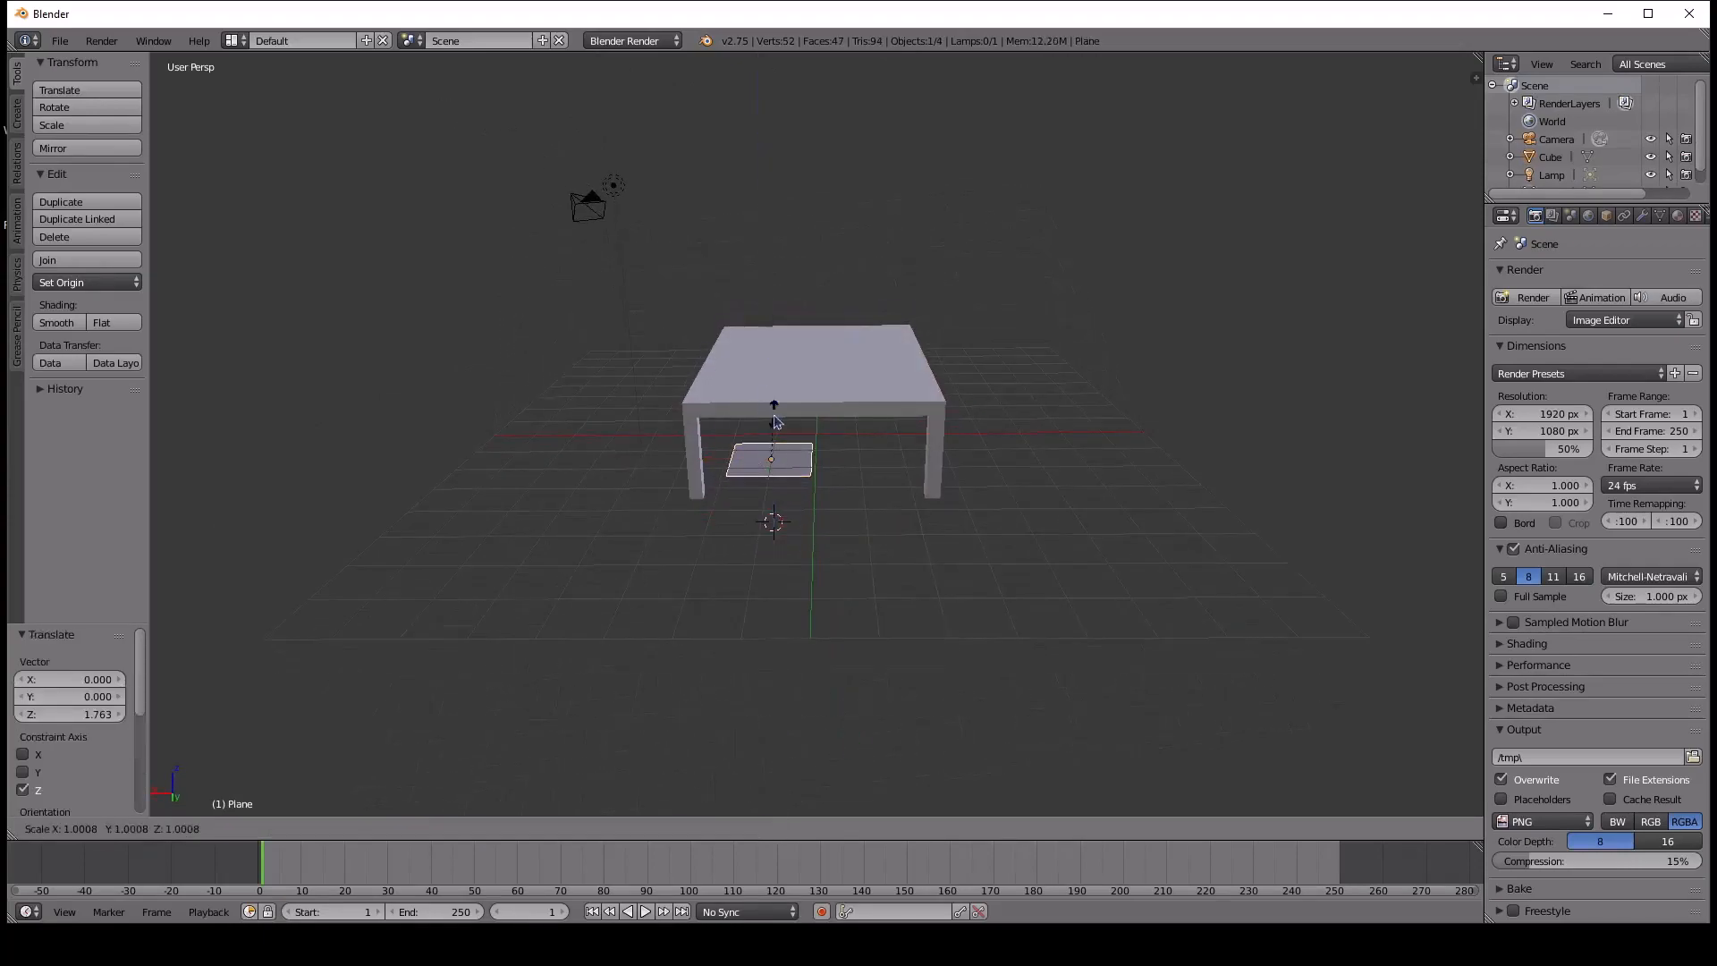
pyautogui.click(1153, 430)
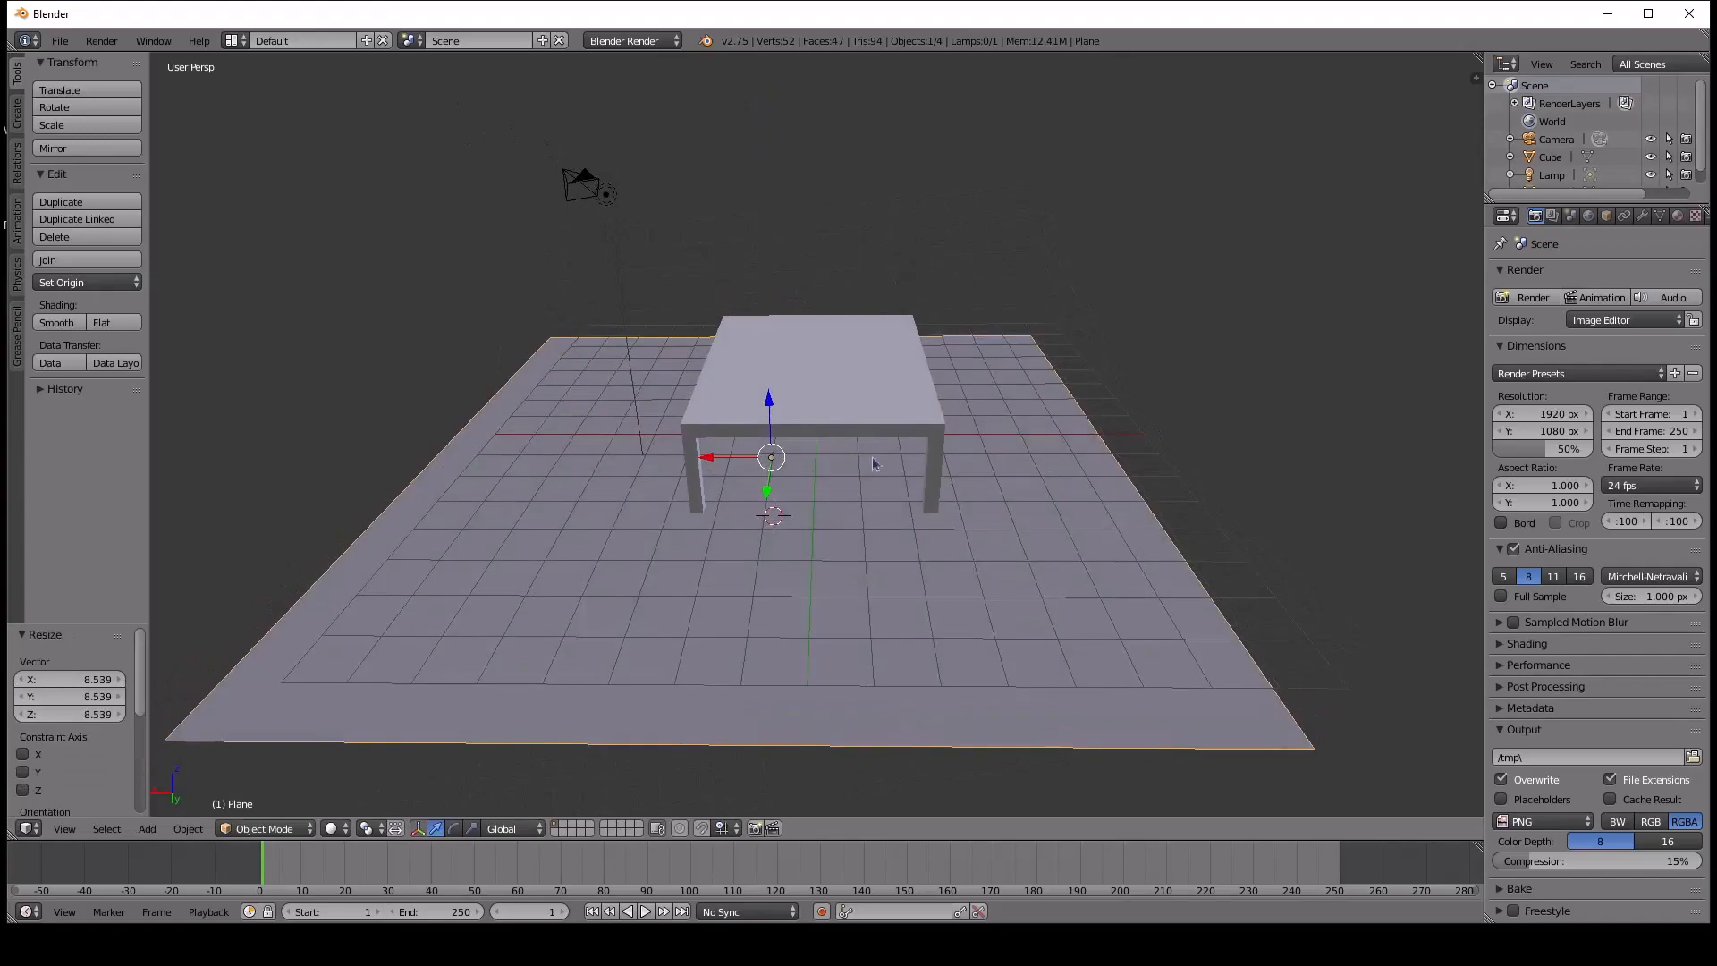
pyautogui.moveTo(768, 491); pyautogui.dragTo(770, 452)
pyautogui.press('s')
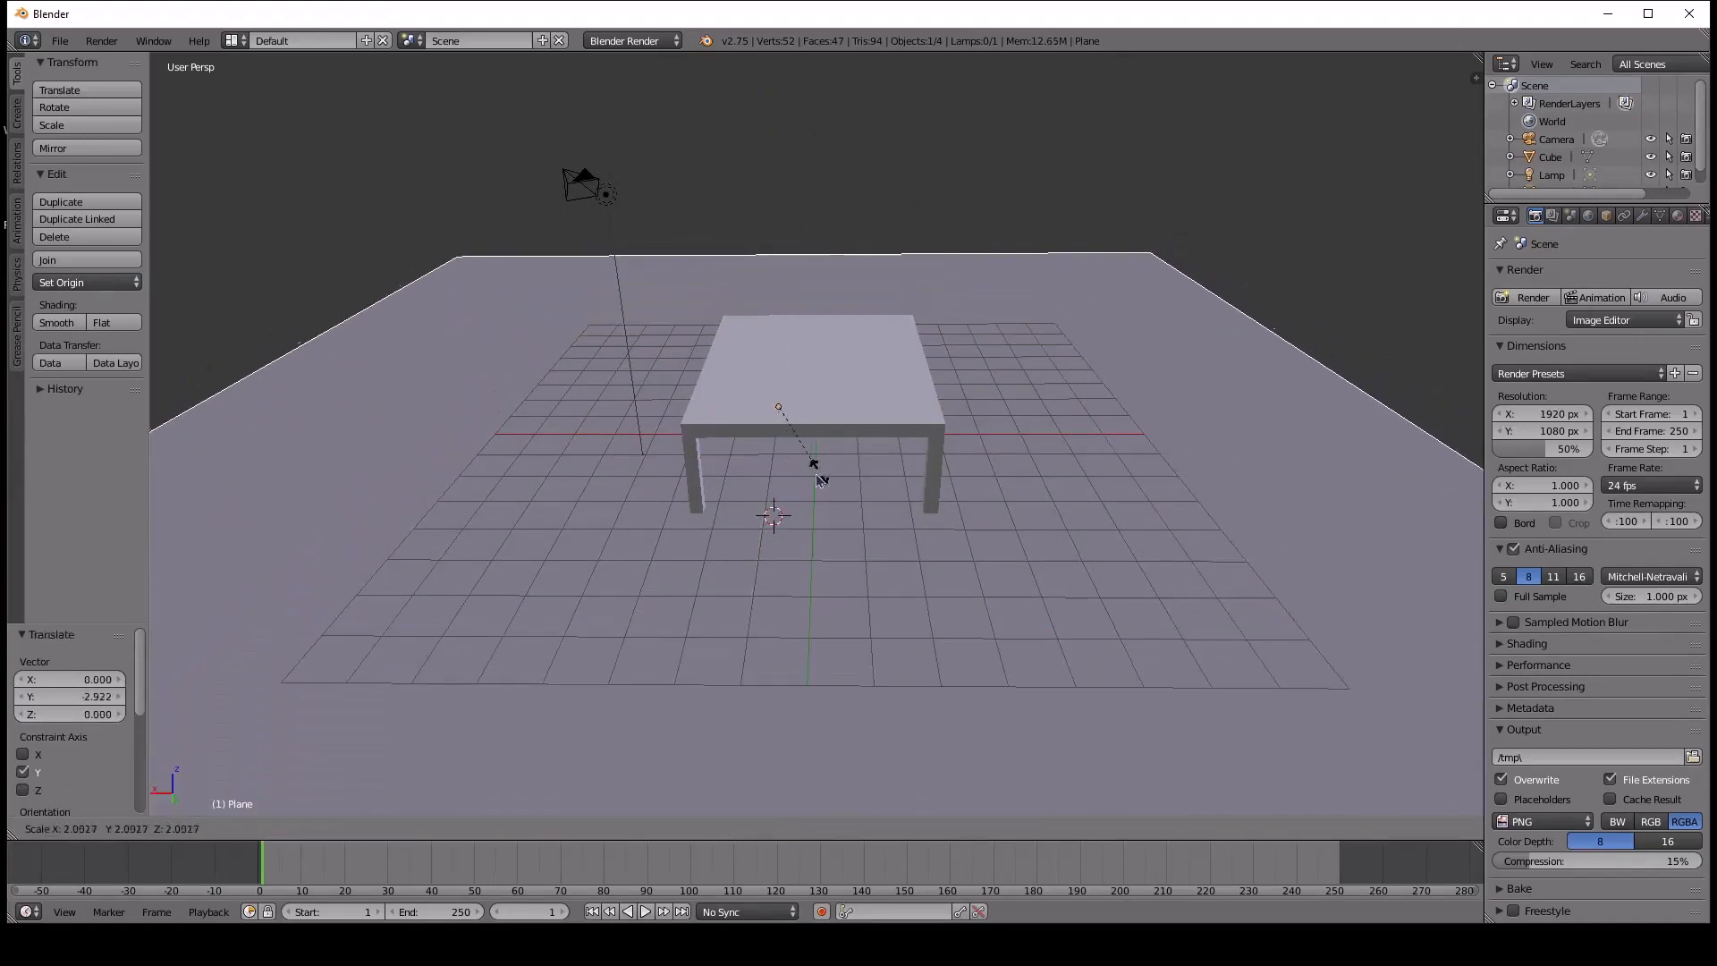
pyautogui.click(762, 478)
pyautogui.moveTo(762, 479)
pyautogui.mouseDown(button='middle')
pyautogui.moveTo(567, 475)
pyautogui.moveTo(917, 528)
pyautogui.moveTo(789, 463)
pyautogui.mouseUp(button='middle')
# Place the 3D cursor on the floor away from the table and add a second plane mesh there.
pyautogui.moveTo(1027, 497); pyautogui.dragTo(939, 438, button='middle')
pyautogui.rightClick(952, 417)
pyautogui.rightClick(573, 363)
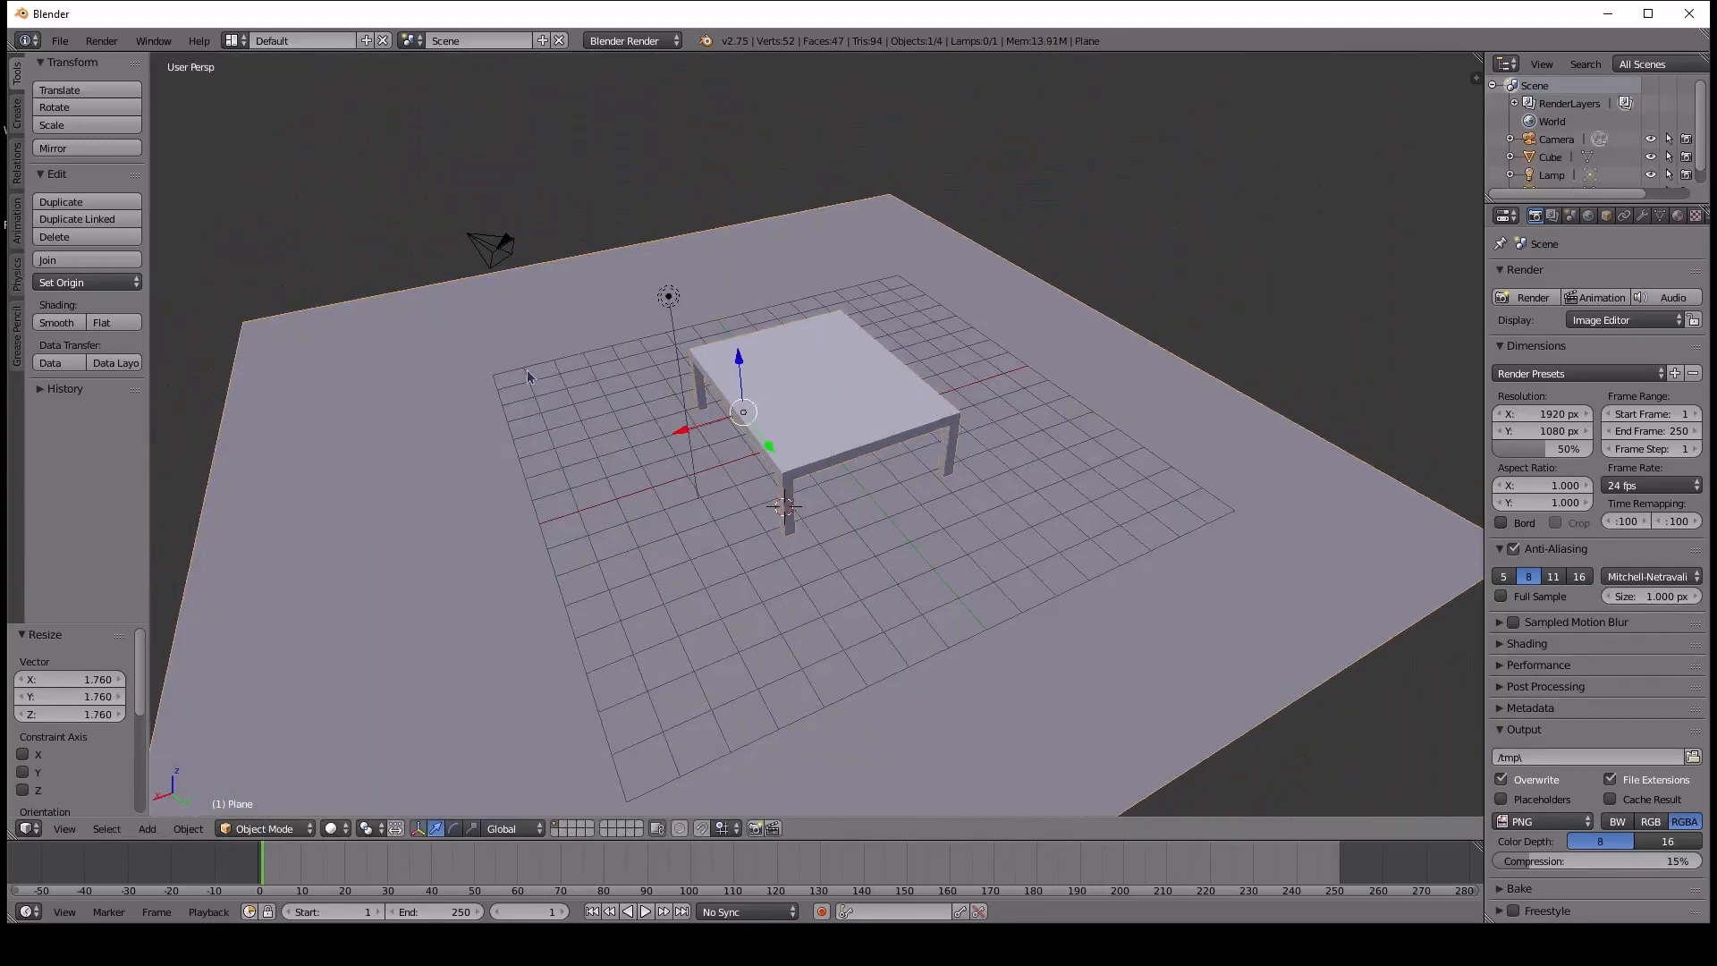
pyautogui.click(480, 361)
pyautogui.hotkey('shift', 'a')
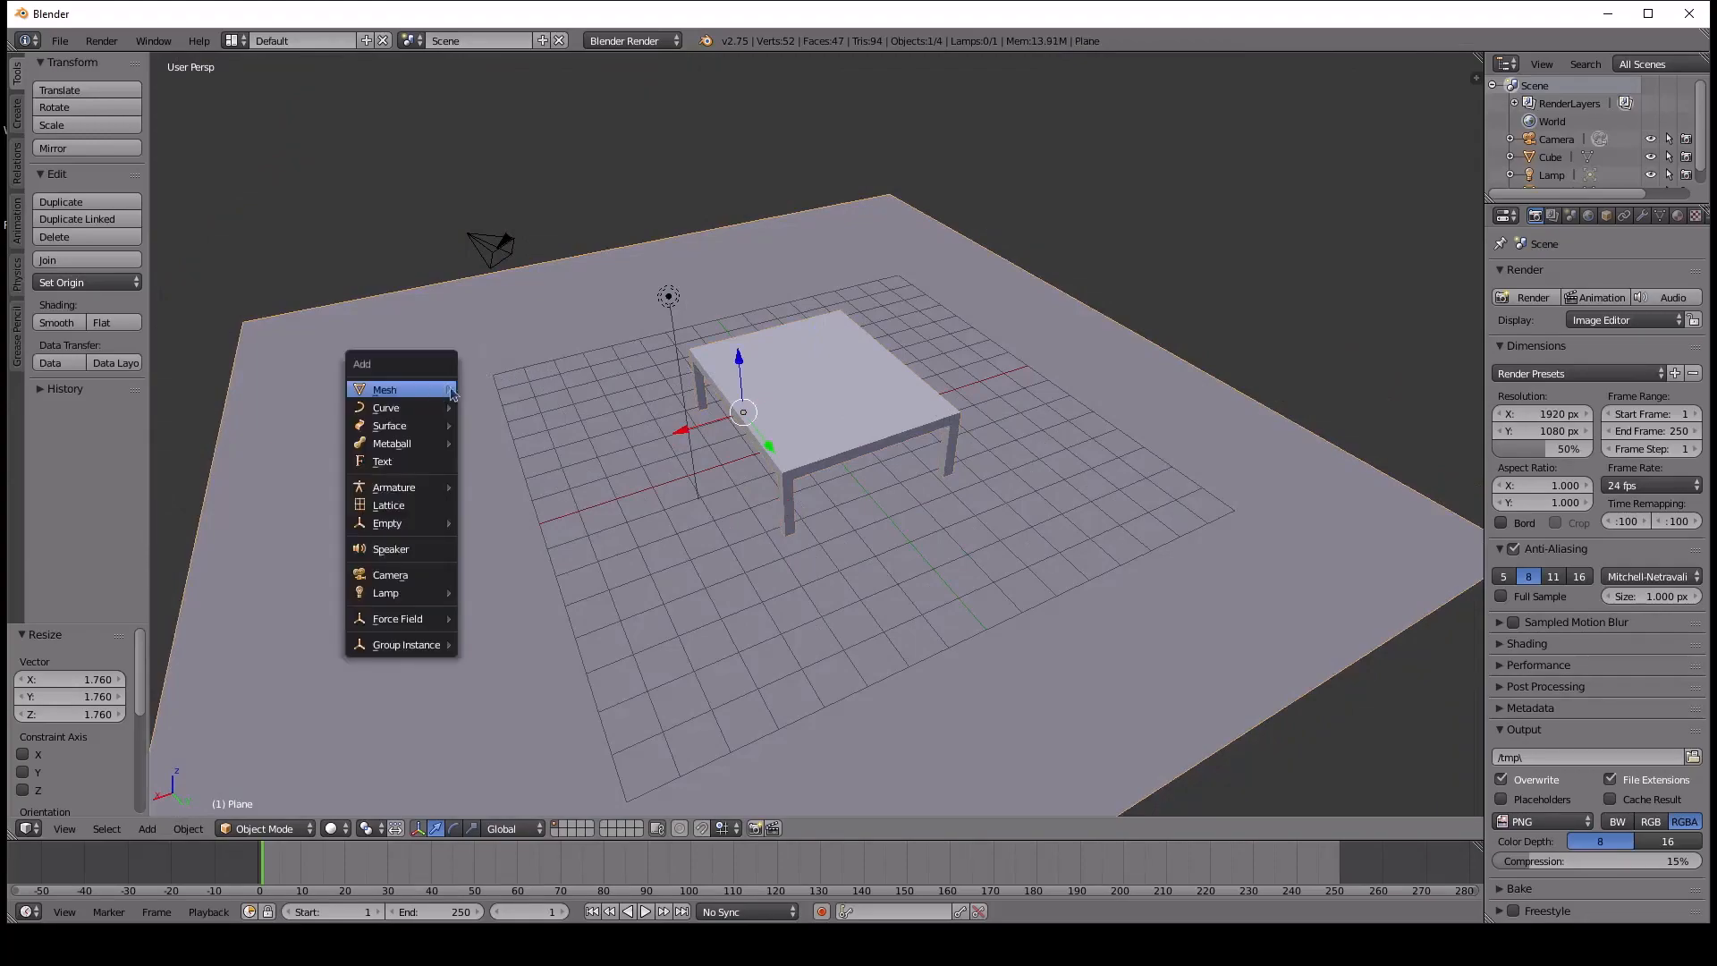
pyautogui.moveTo(438, 404)
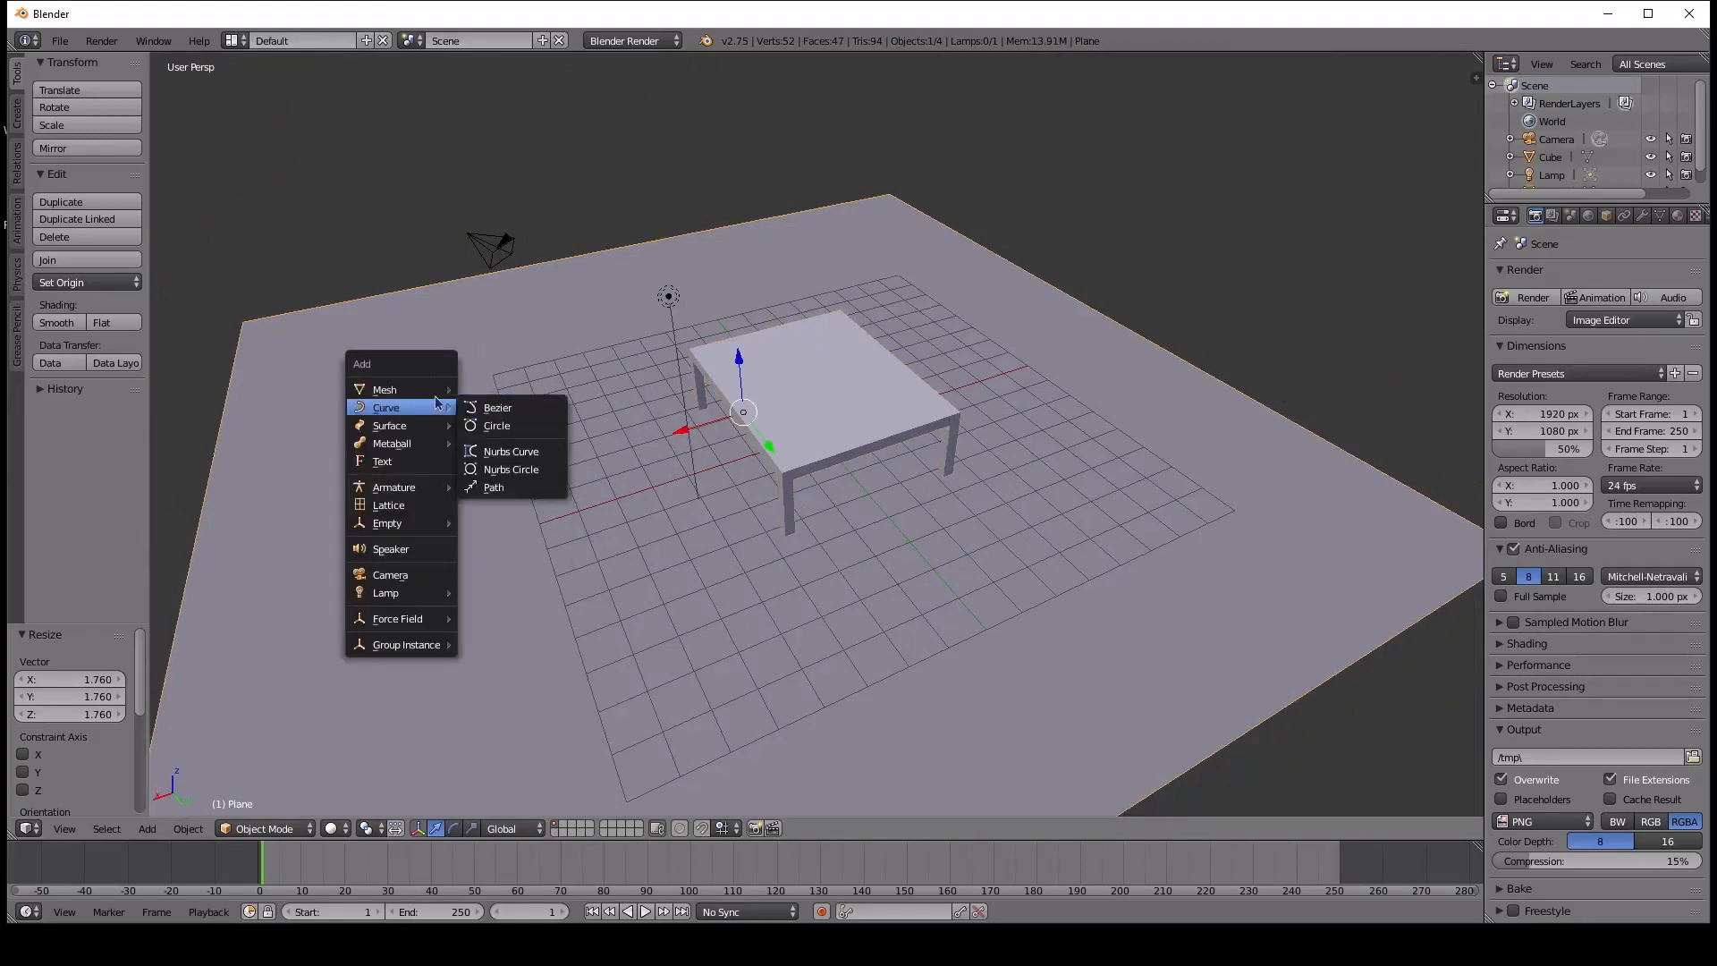
pyautogui.click(496, 394)
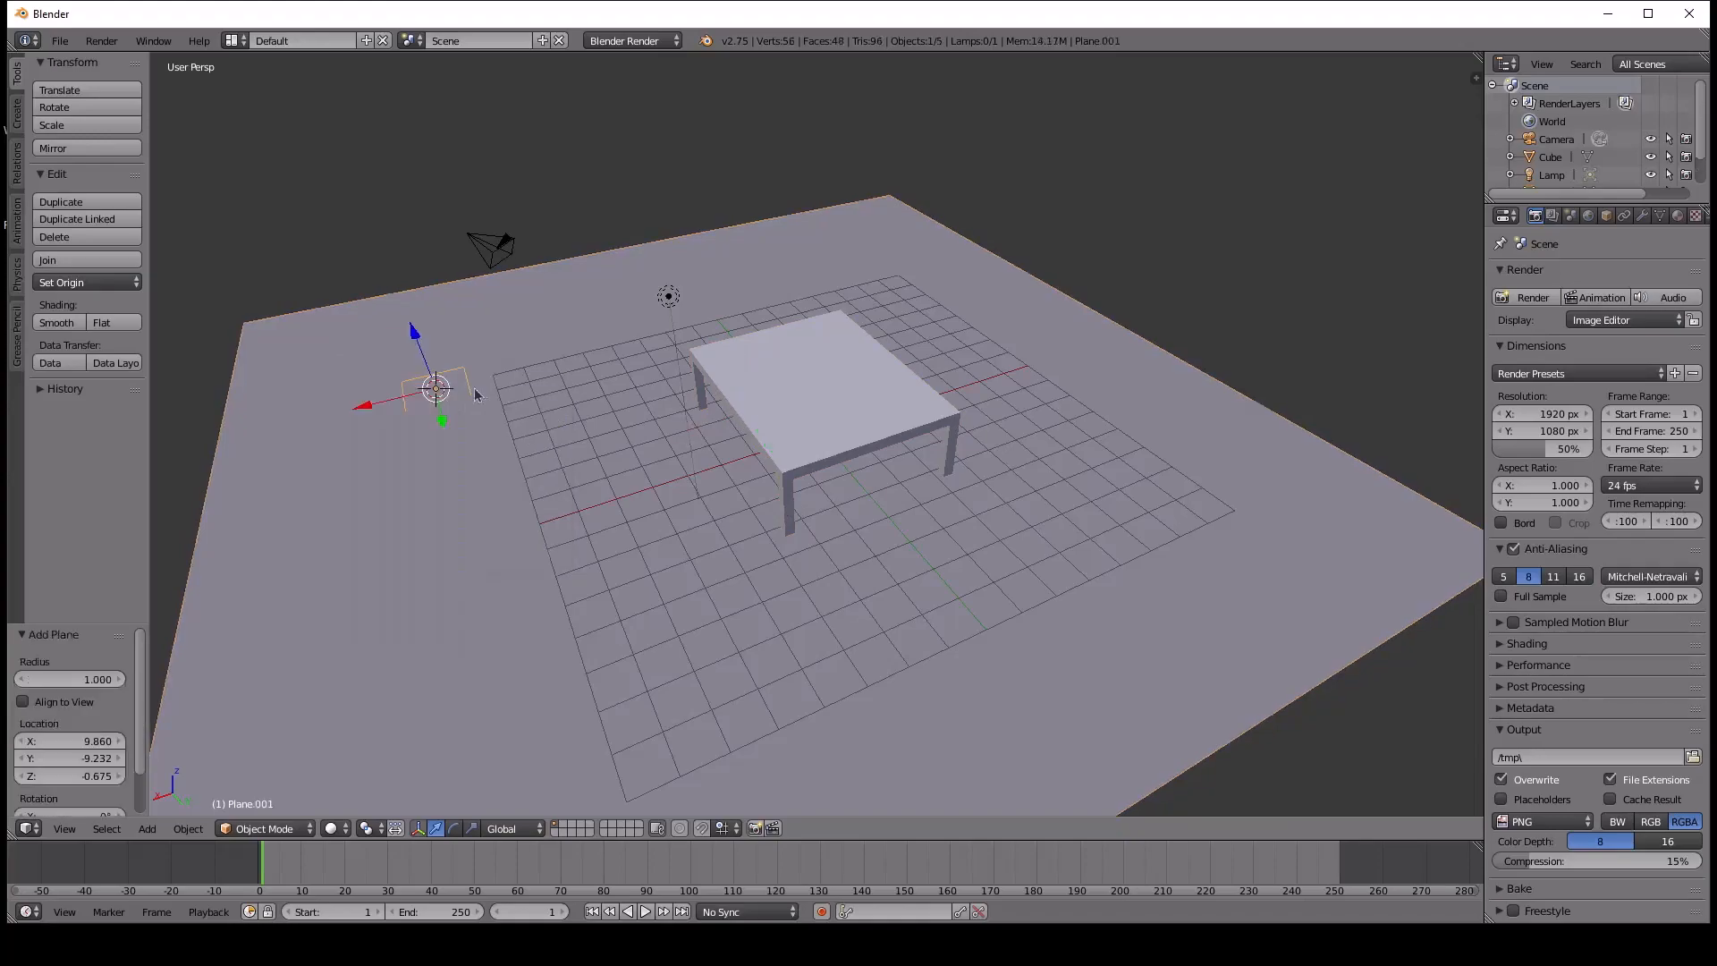
# Position the second plane just above the tabletop, raising it, moving it about -9.2 units along X, and lowering it about 1.5 units.
pyautogui.moveTo(412, 331); pyautogui.dragTo(396, 192)
pyautogui.moveTo(396, 192); pyautogui.dragTo(528, 219, button='middle')
pyautogui.moveTo(552, 191); pyautogui.dragTo(726, 371)
pyautogui.moveTo(727, 370); pyautogui.dragTo(649, 301, button='middle')
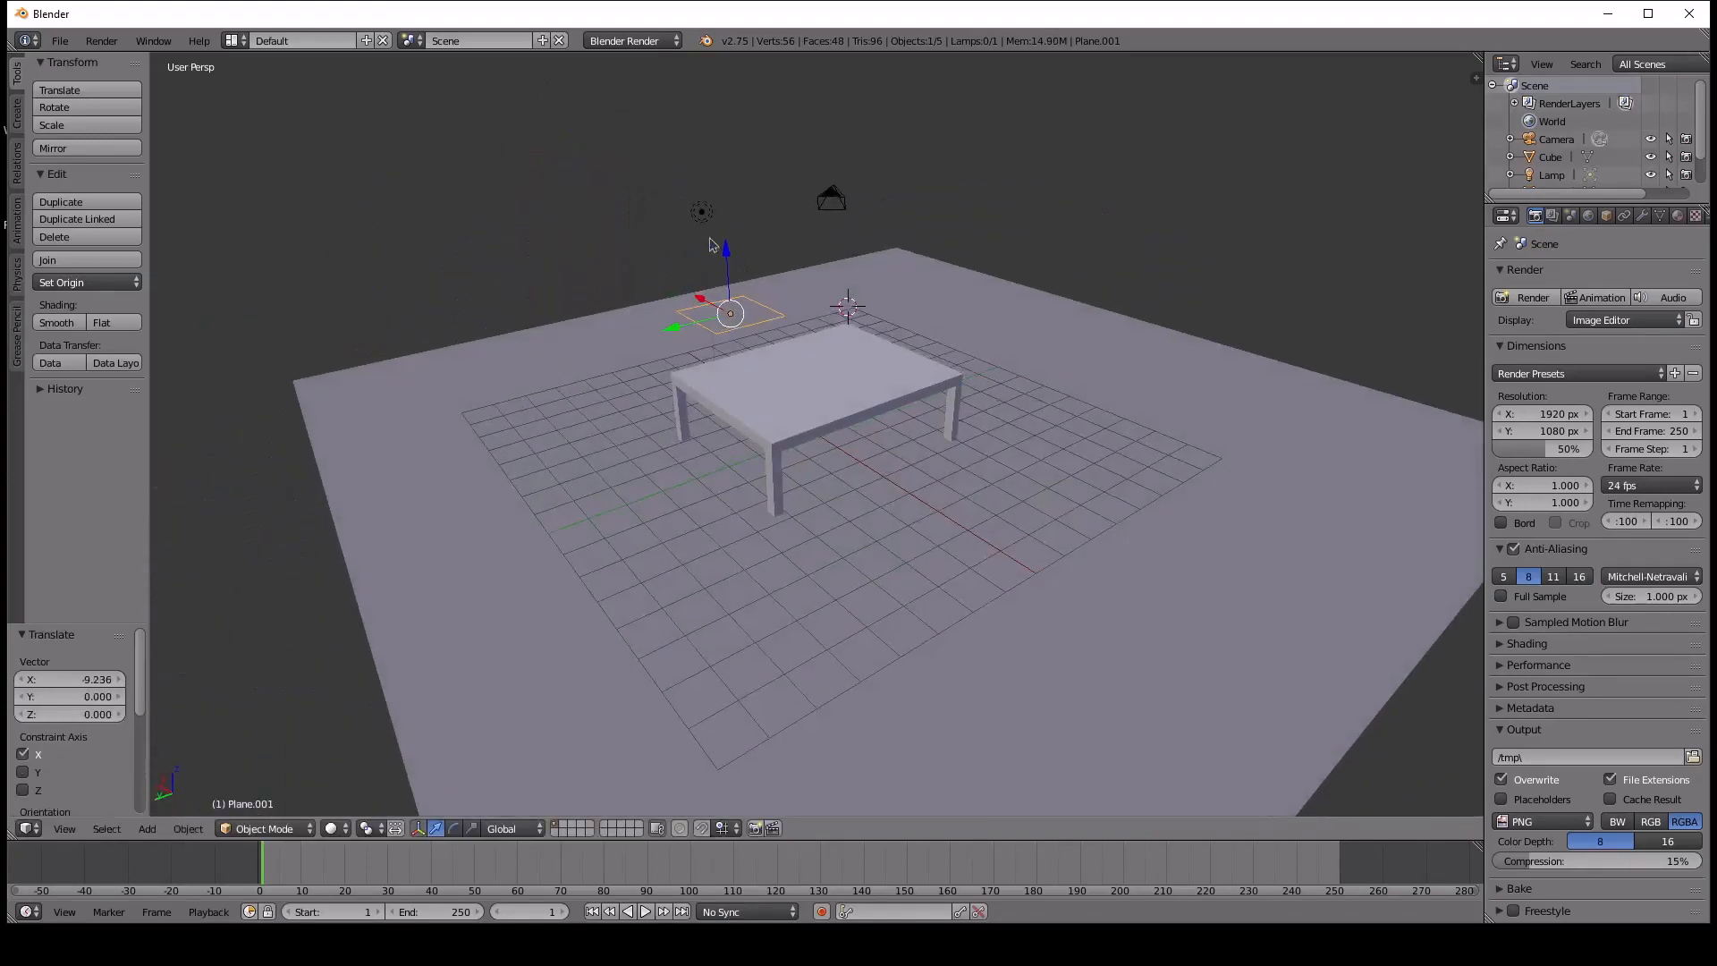
pyautogui.moveTo(725, 264); pyautogui.dragTo(727, 353)
pyautogui.moveTo(727, 353); pyautogui.dragTo(725, 420, button='middle')
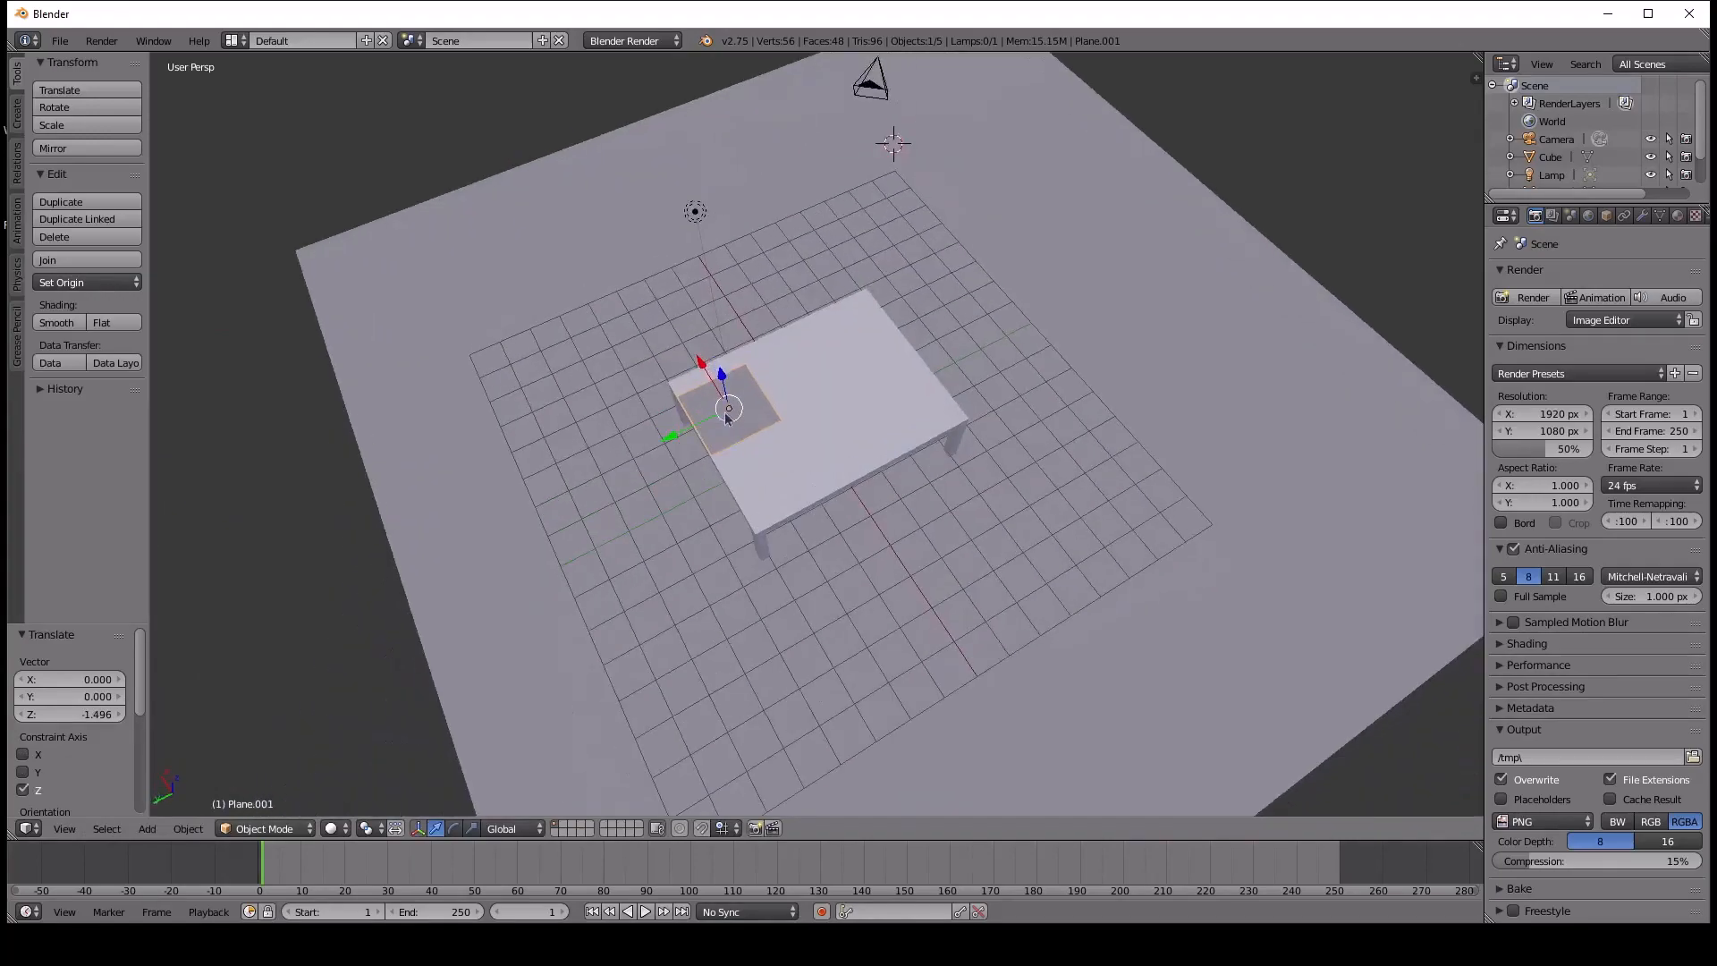
pyautogui.moveTo(663, 431); pyautogui.dragTo(778, 358)
# Scale the plane above the tabletop about 2.5 times uniformly and about 1.7 times along Y.
pyautogui.moveTo(778, 358); pyautogui.dragTo(878, 465, button='middle')
pyautogui.scroll(3, 880, 435)
pyautogui.press('s')
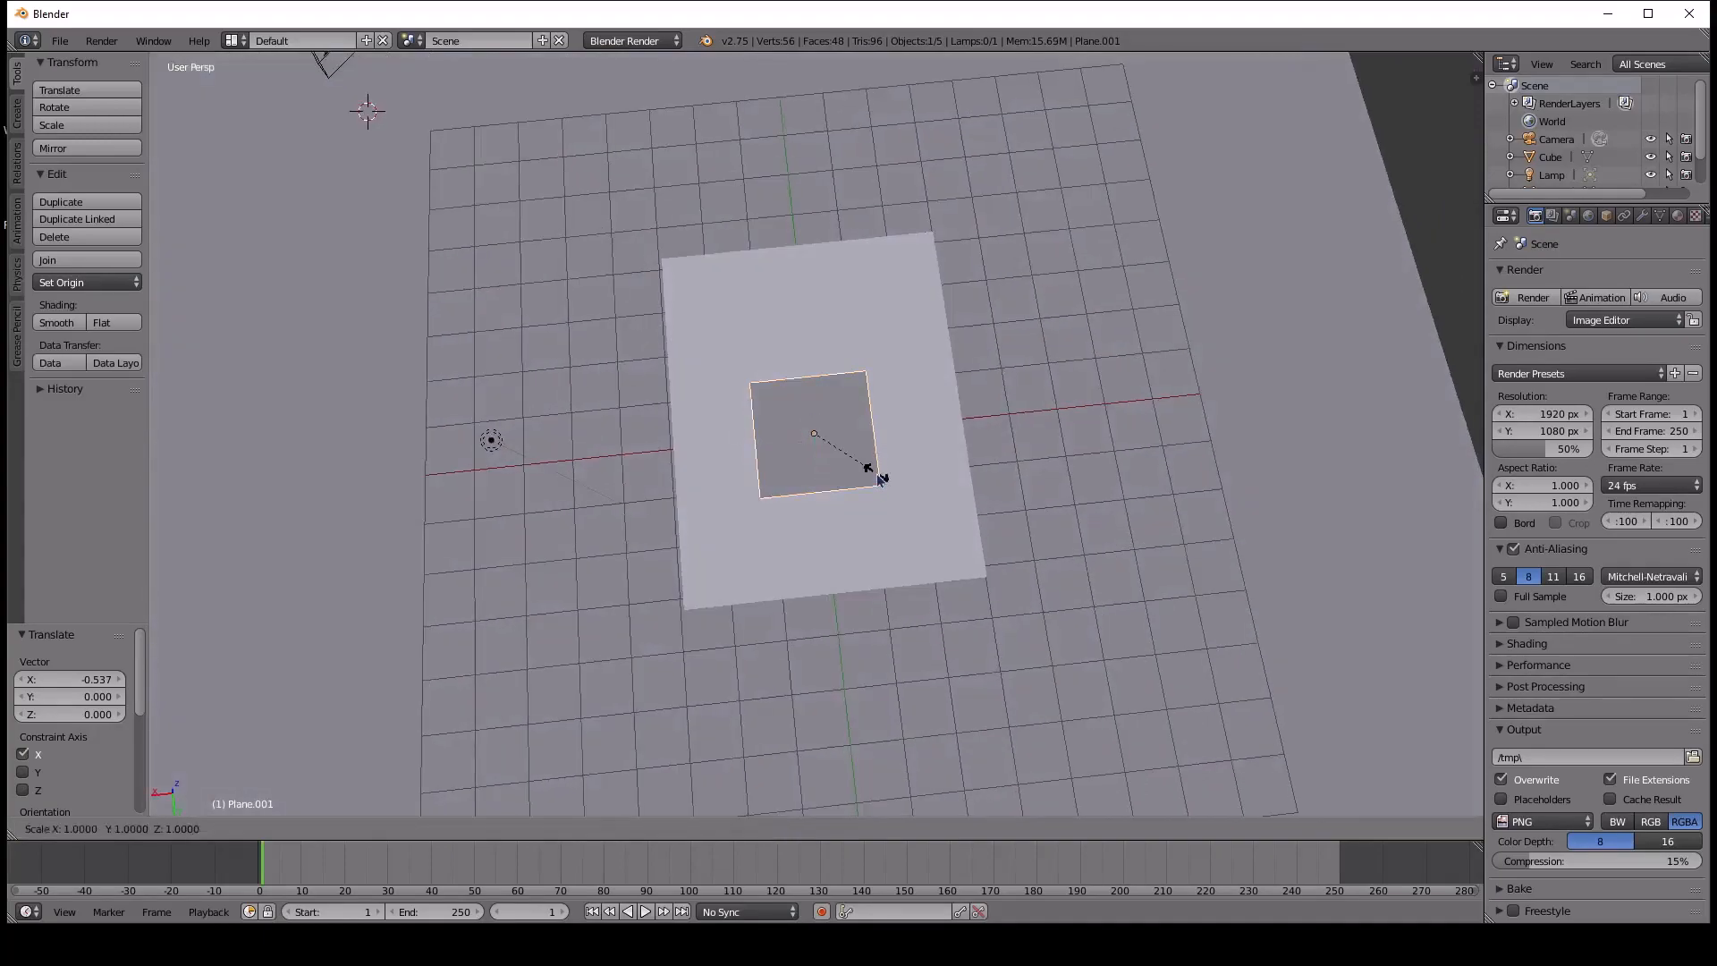
pyautogui.click(1000, 432)
pyautogui.press('s')
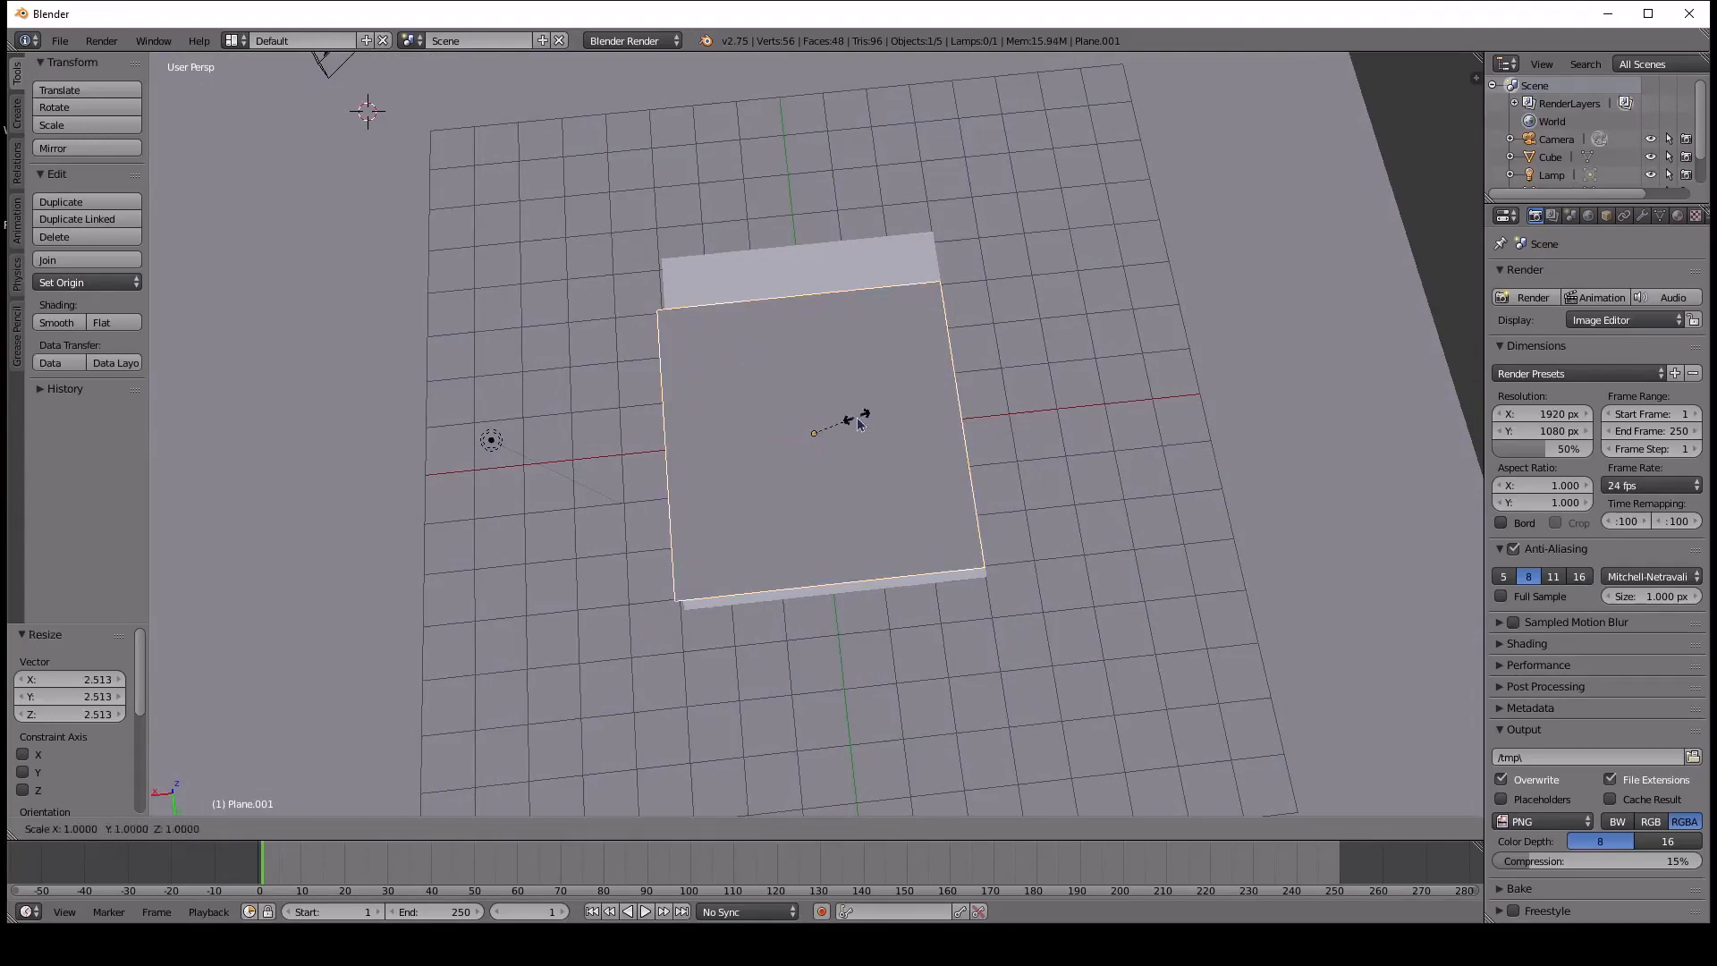
pyautogui.press('y')
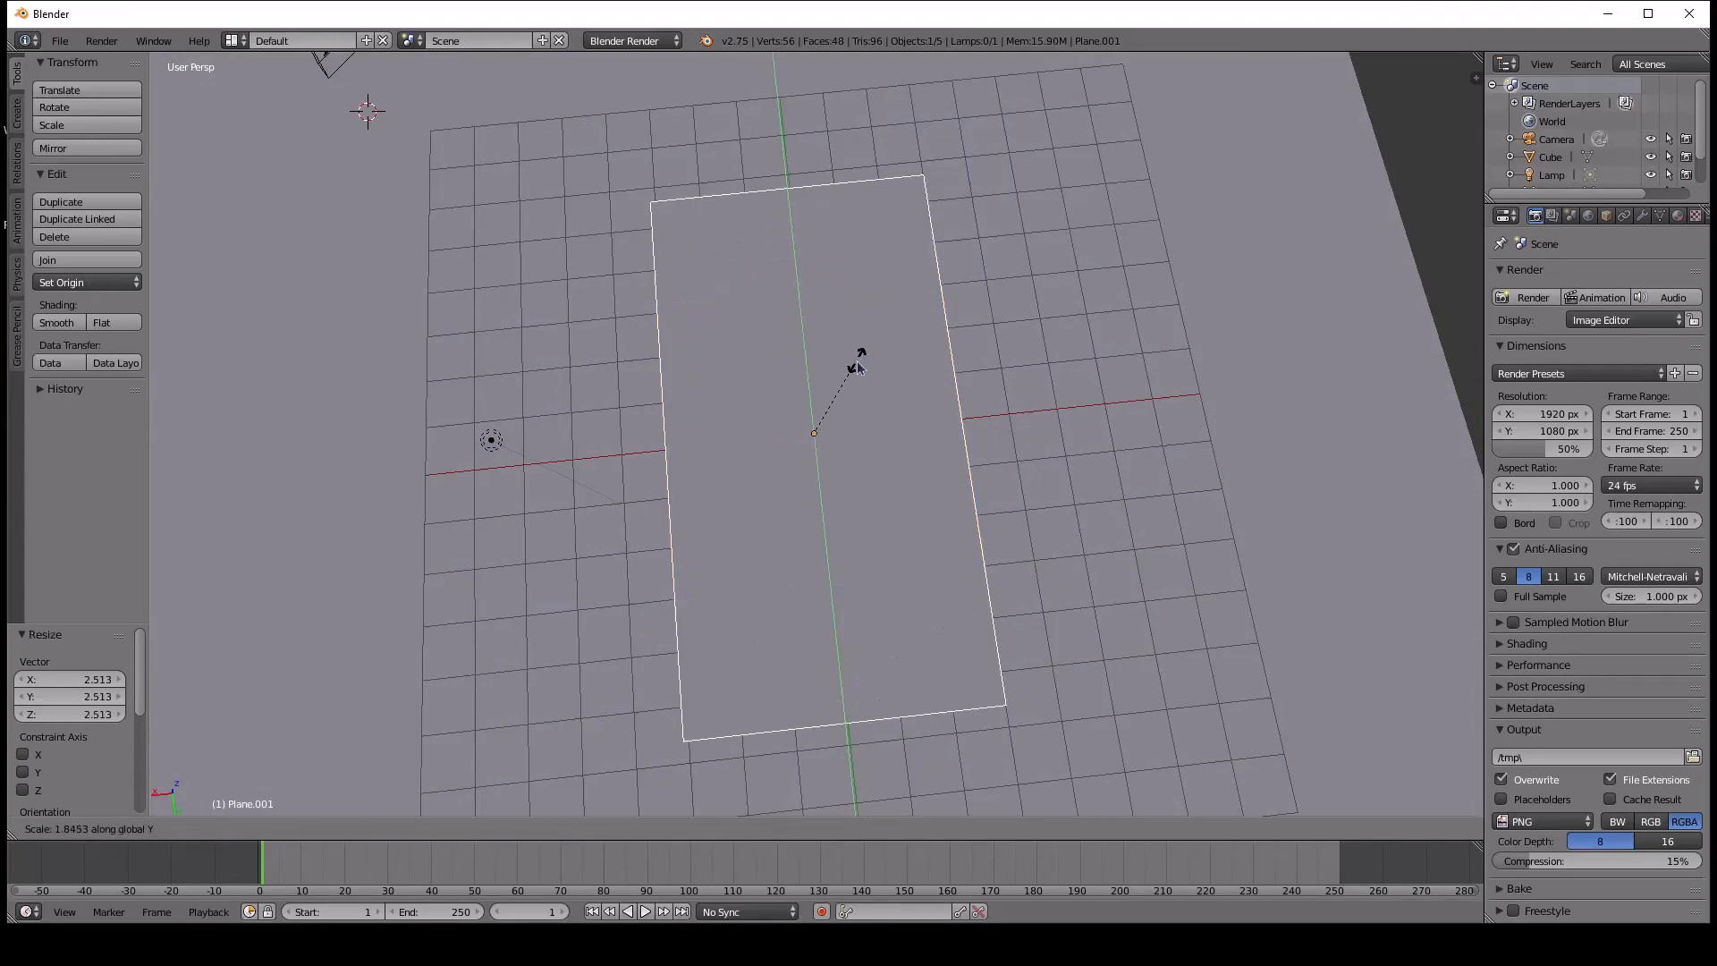
pyautogui.click(857, 372)
# Widen the plane above the tabletop along X by a factor of about 1.1 so it overhangs the table.
pyautogui.press('s')
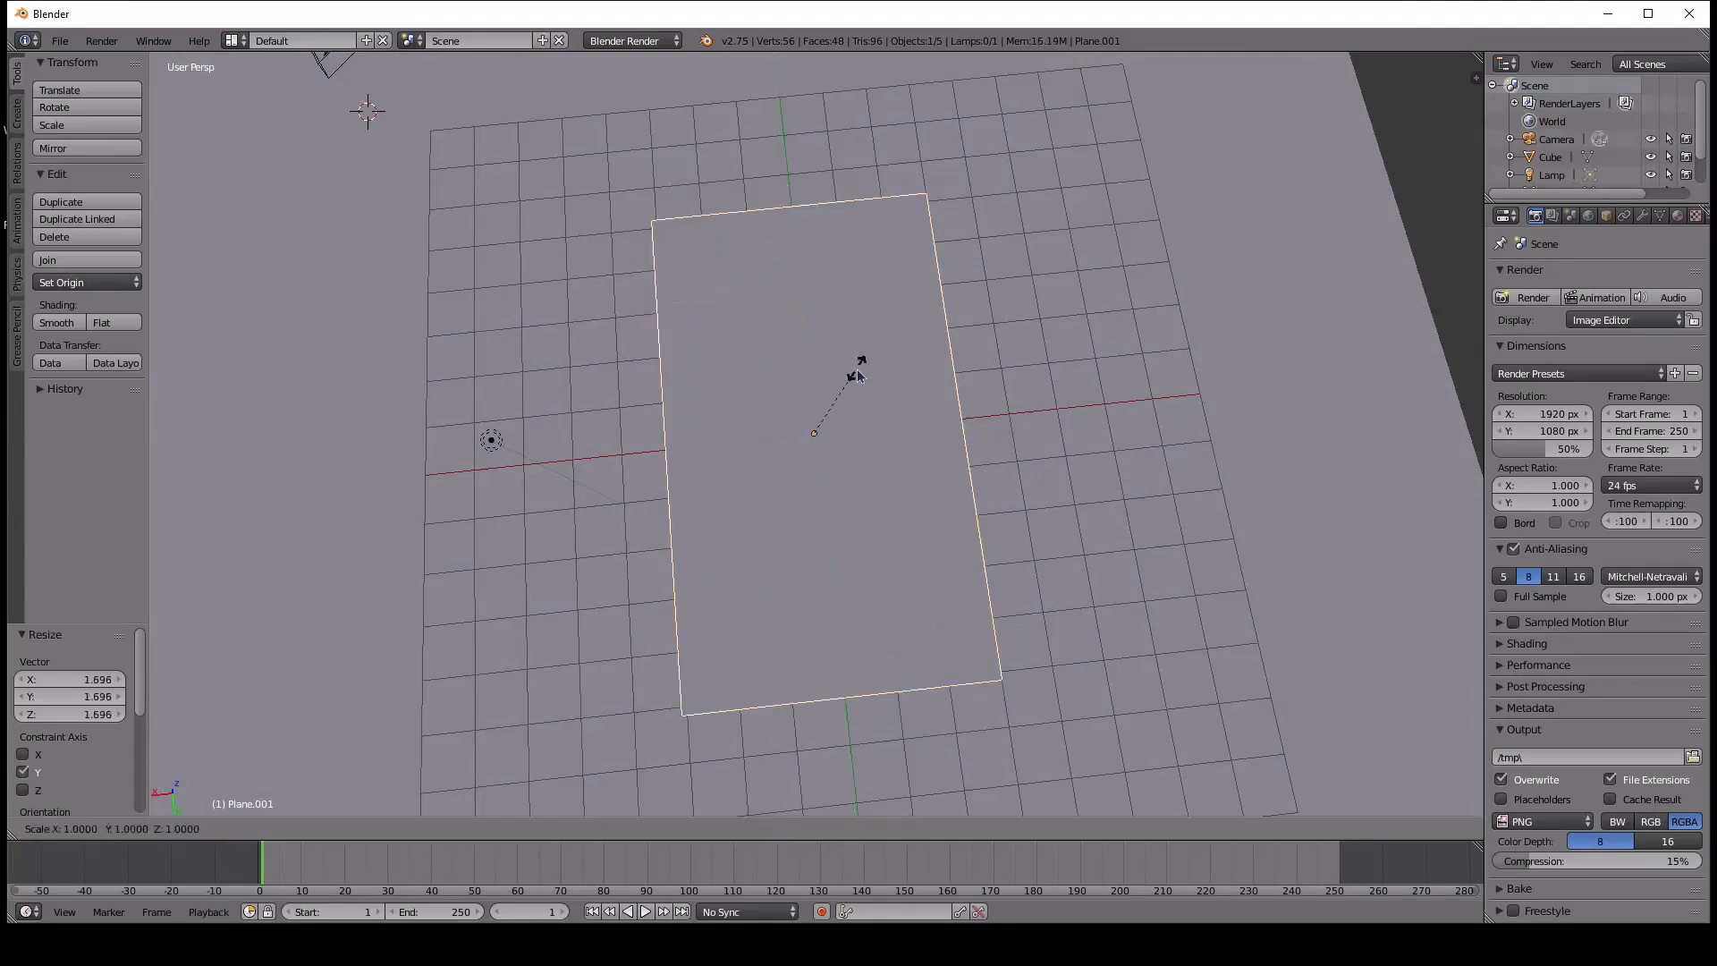
pyautogui.press('x')
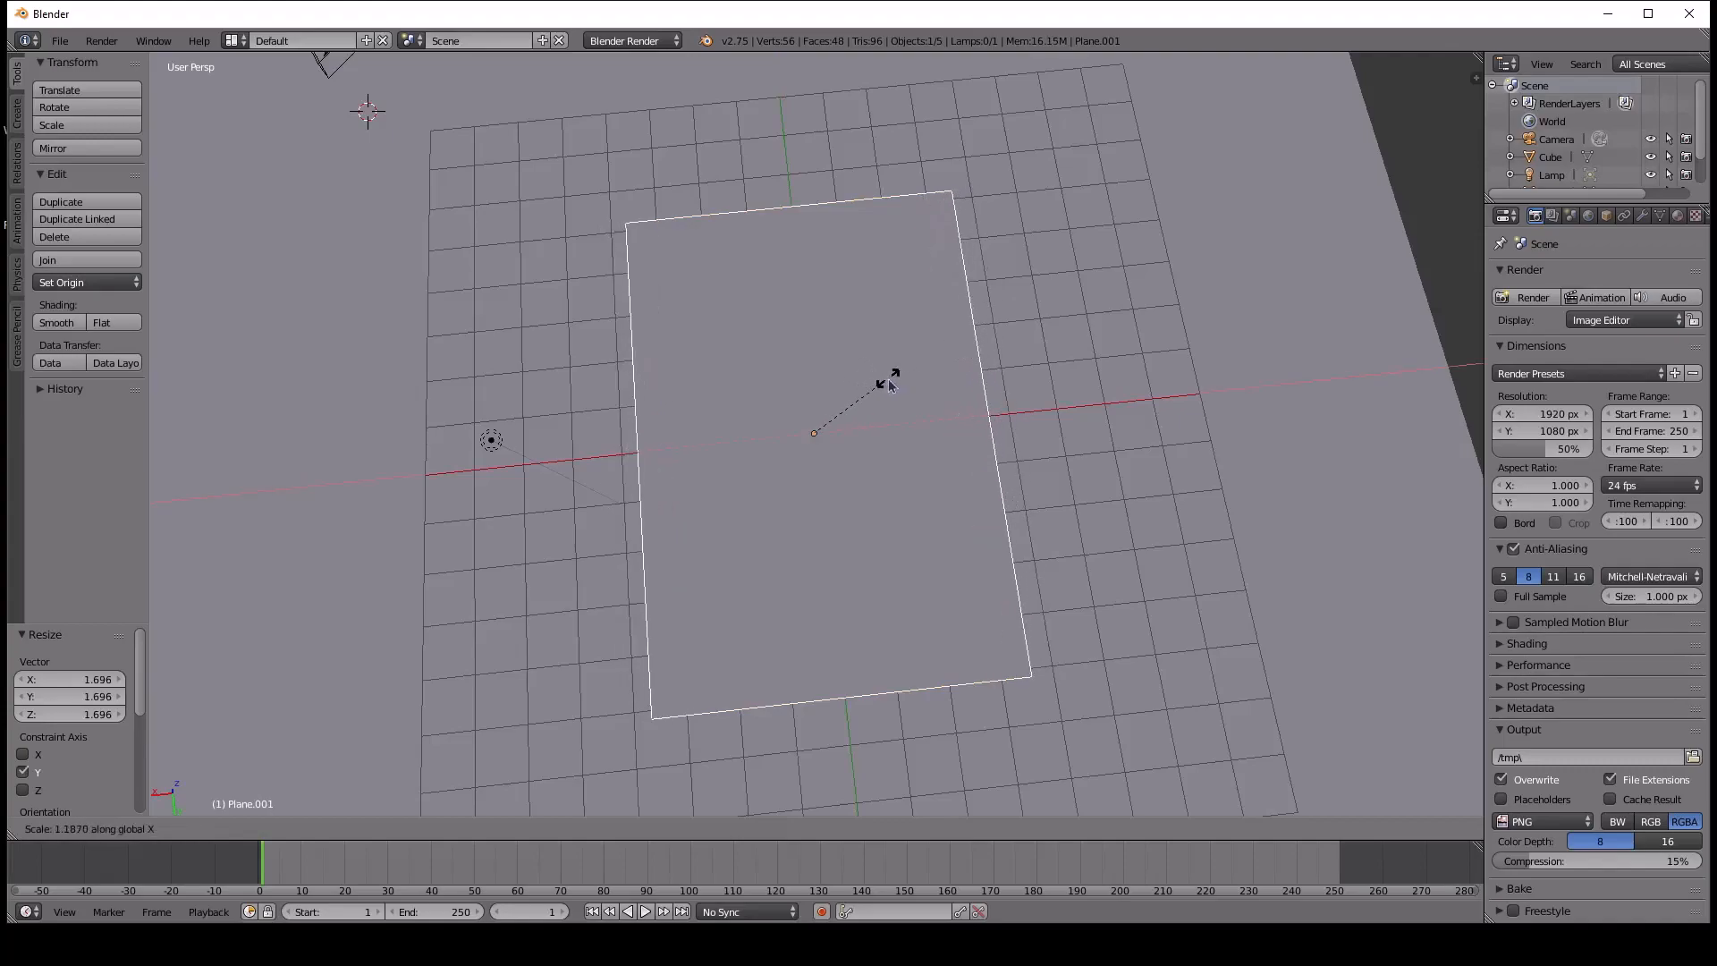
pyautogui.click(888, 379)
pyautogui.moveTo(867, 395); pyautogui.dragTo(775, 428, button='middle')
pyautogui.press('s')
pyautogui.press('x')
pyautogui.click(889, 387)
# Enter Edit Mode on the table and apply Smooth Vertex to the selected tabletop face.
pyautogui.rightClick(796, 371)
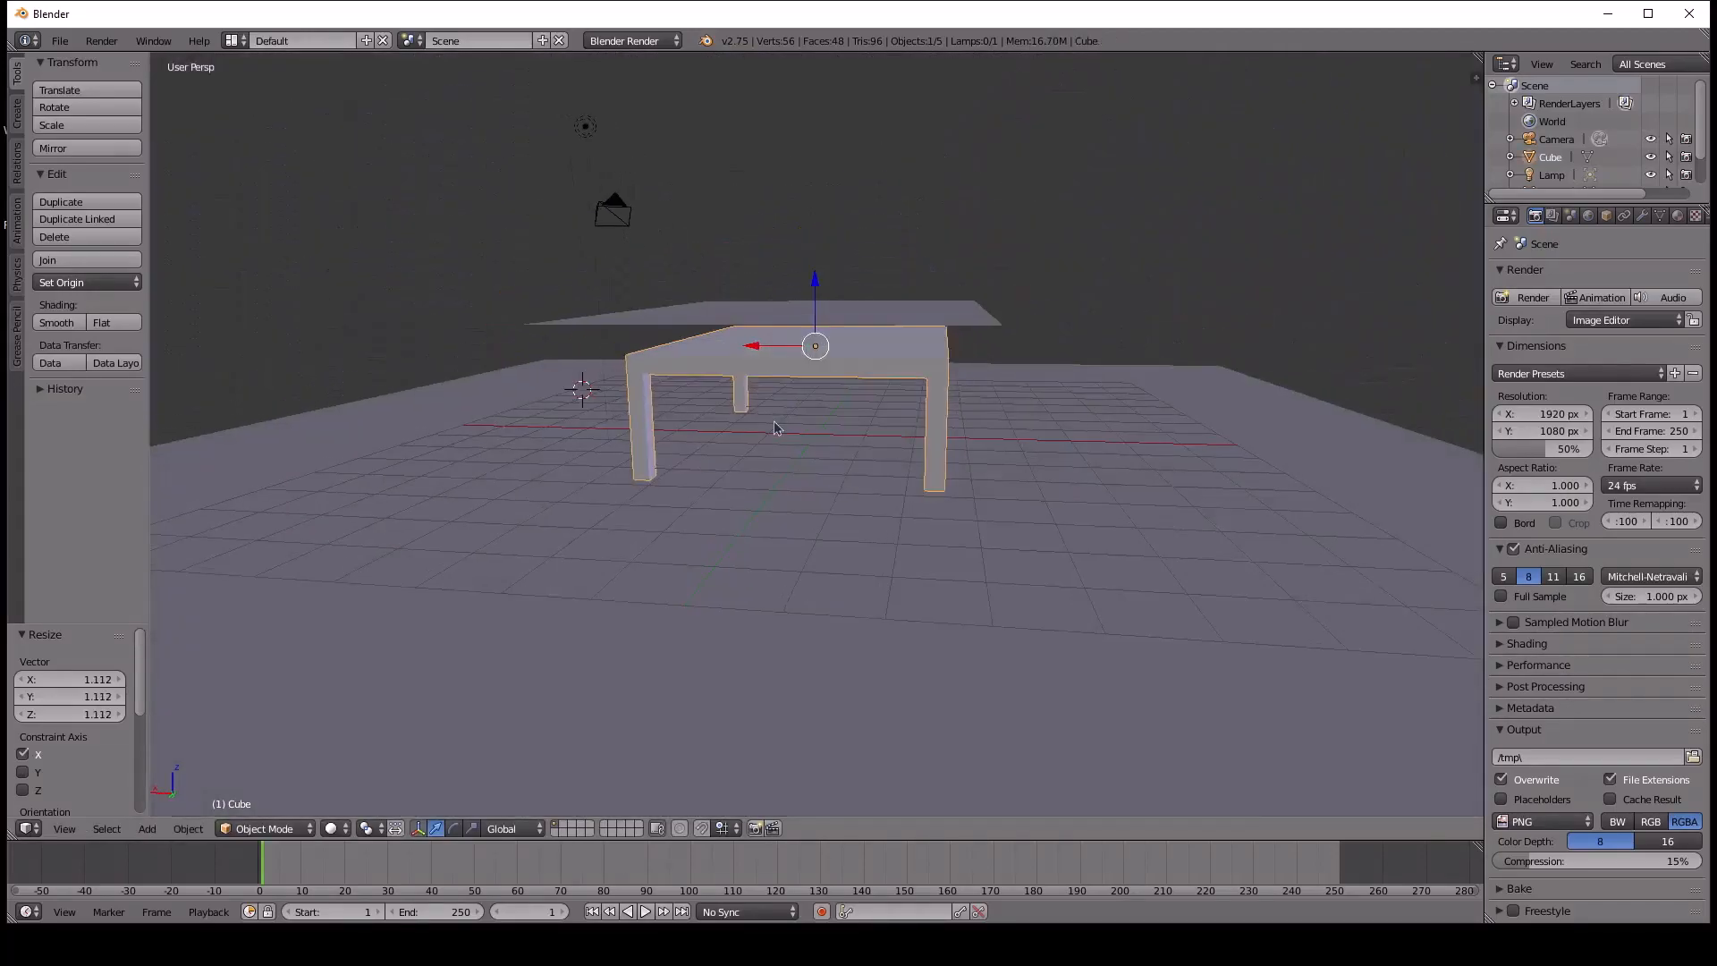
pyautogui.press('Tab')
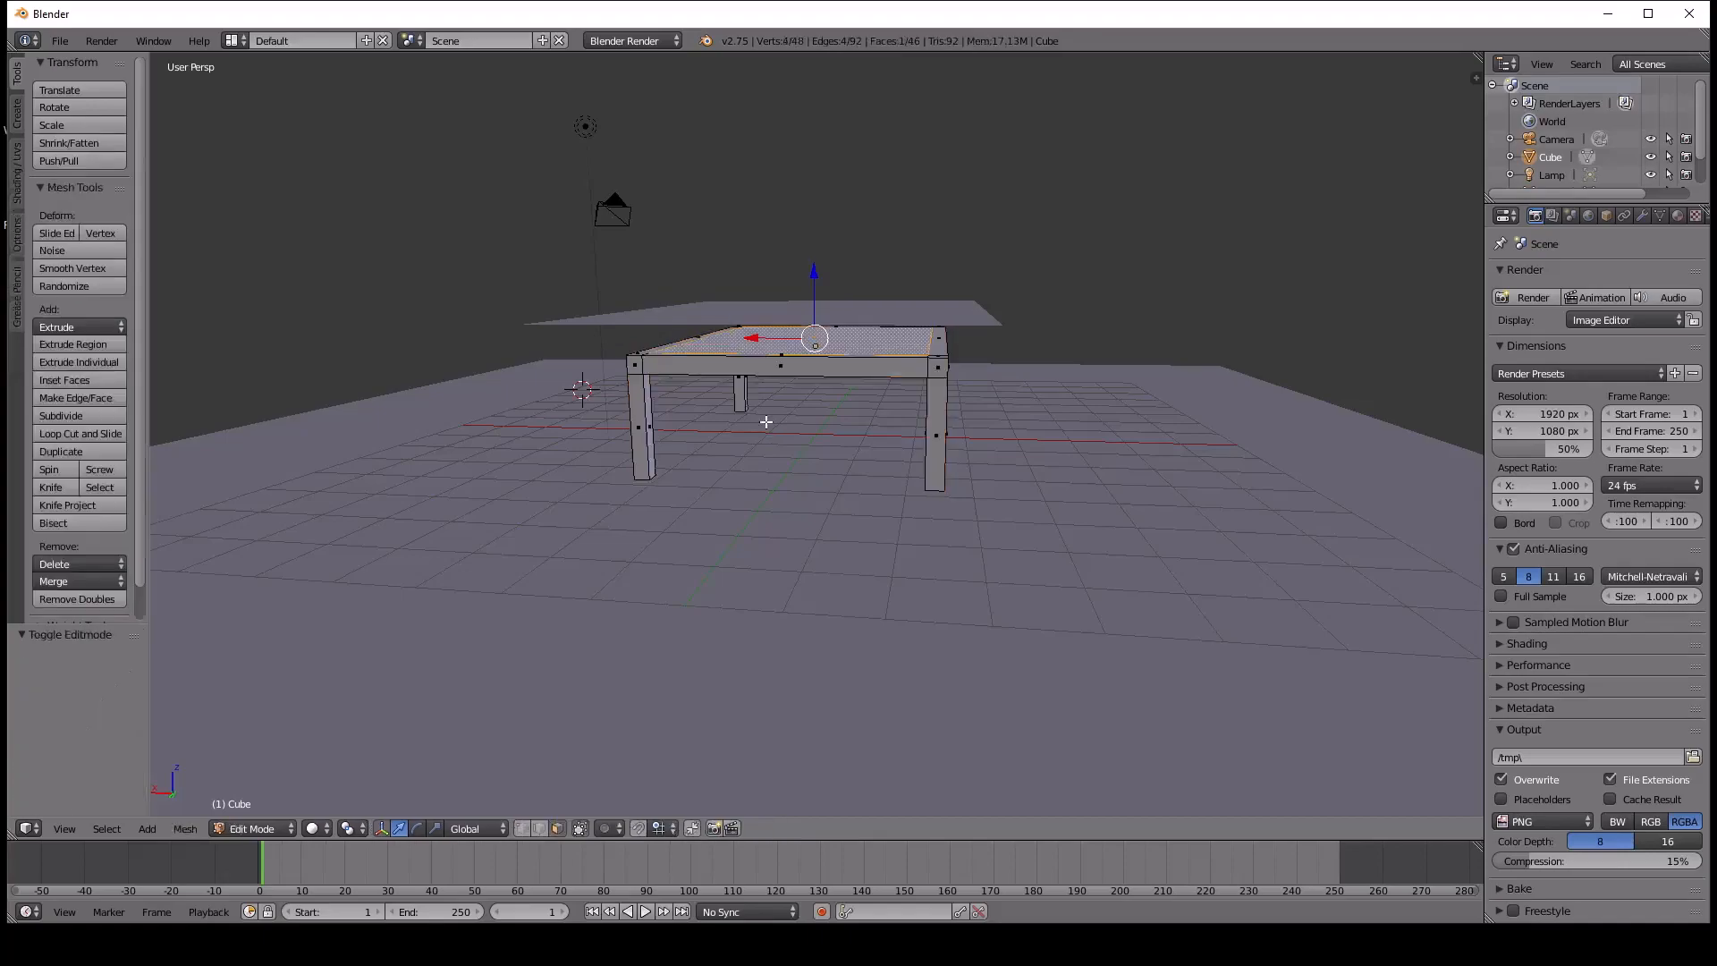
pyautogui.click(77, 272)
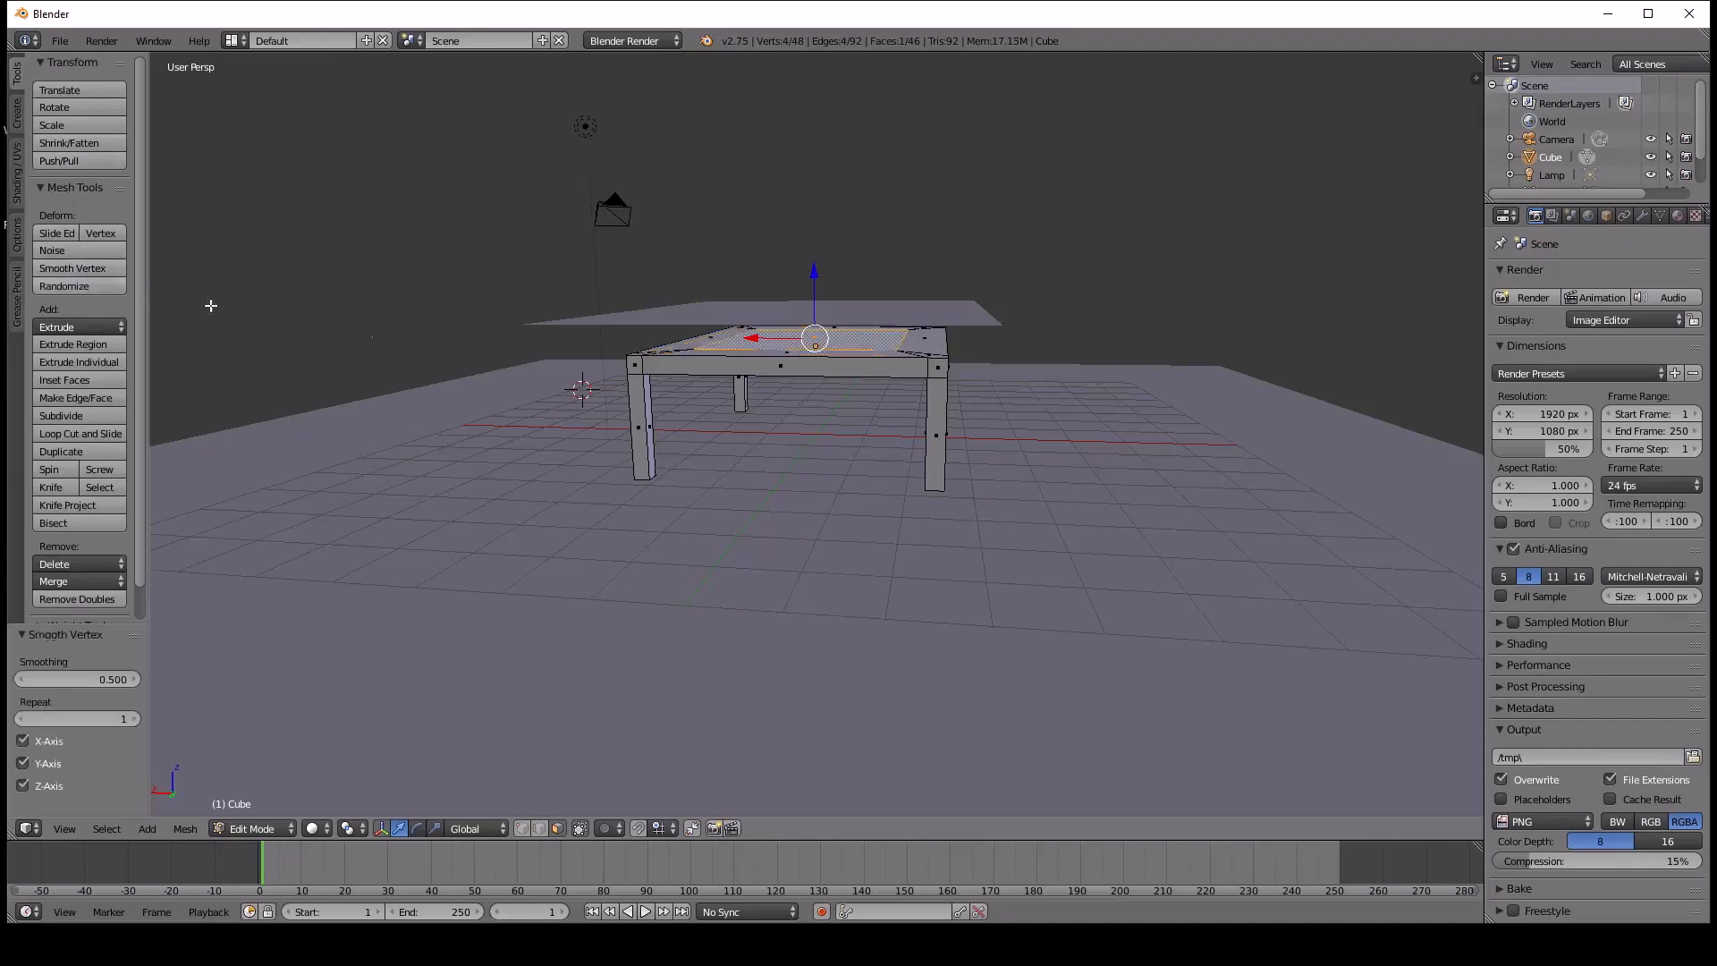
pyautogui.moveTo(894, 427); pyautogui.dragTo(786, 399, button='middle')
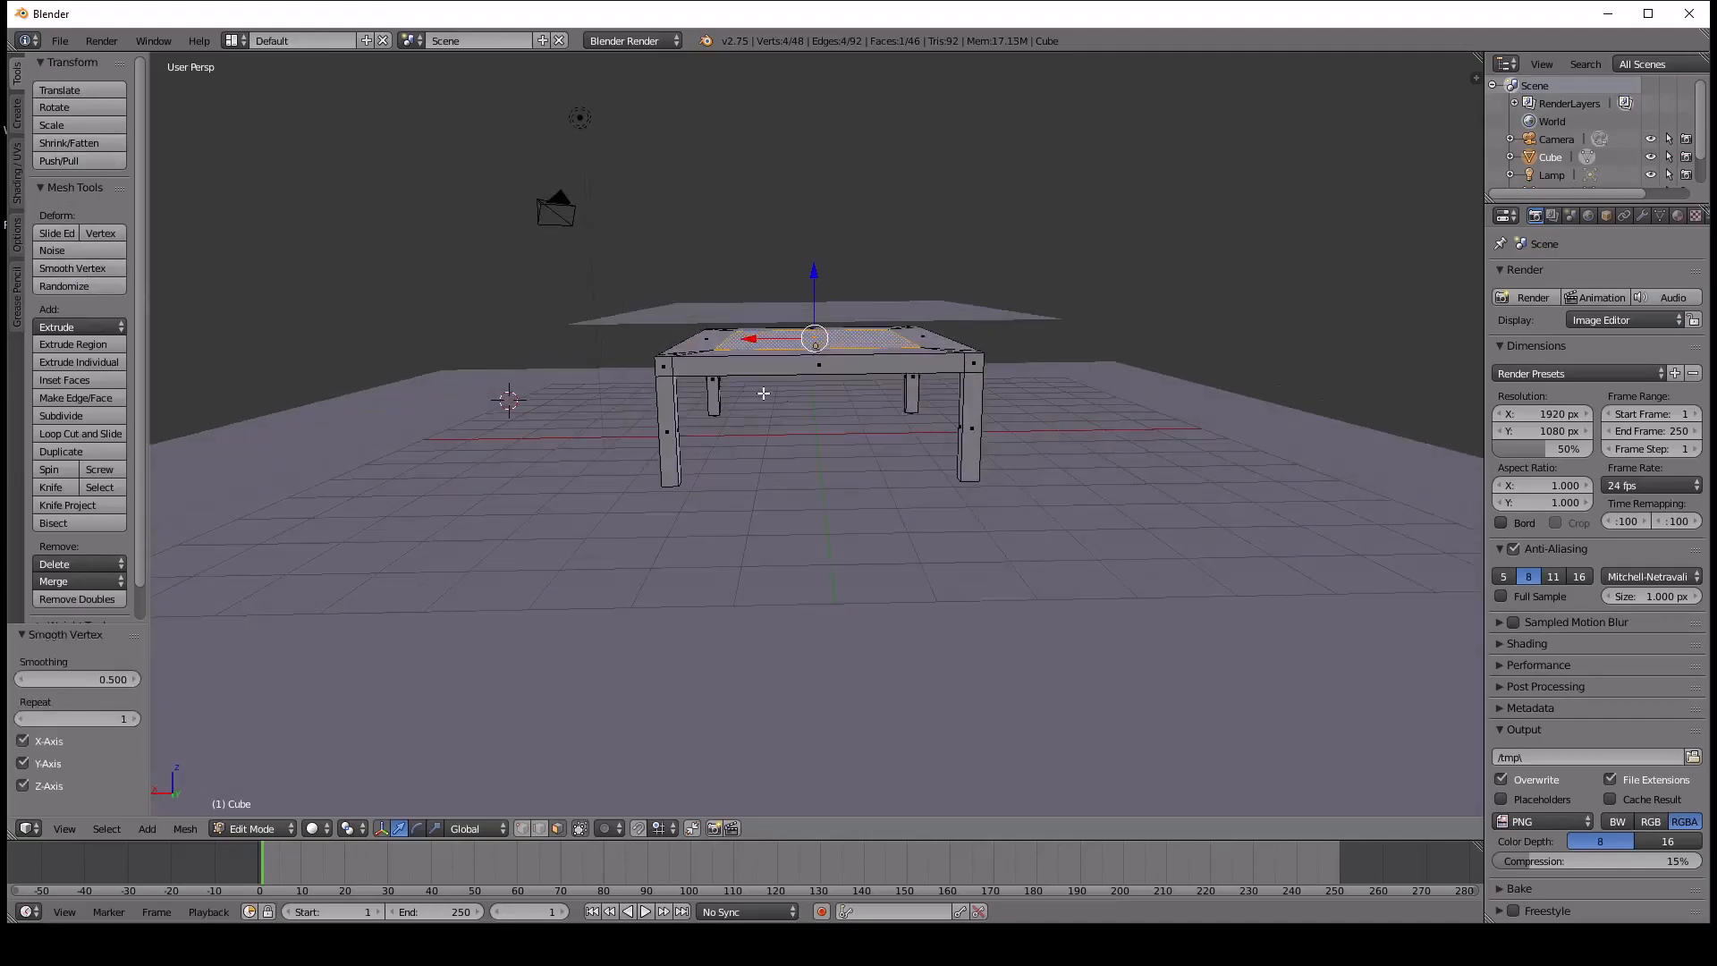
# Subdivide the selected tabletop face with one cut and return the table to Object Mode.
pyautogui.click(79, 416)
pyautogui.moveTo(809, 454); pyautogui.dragTo(916, 491, button='middle')
pyautogui.rightClick(707, 364)
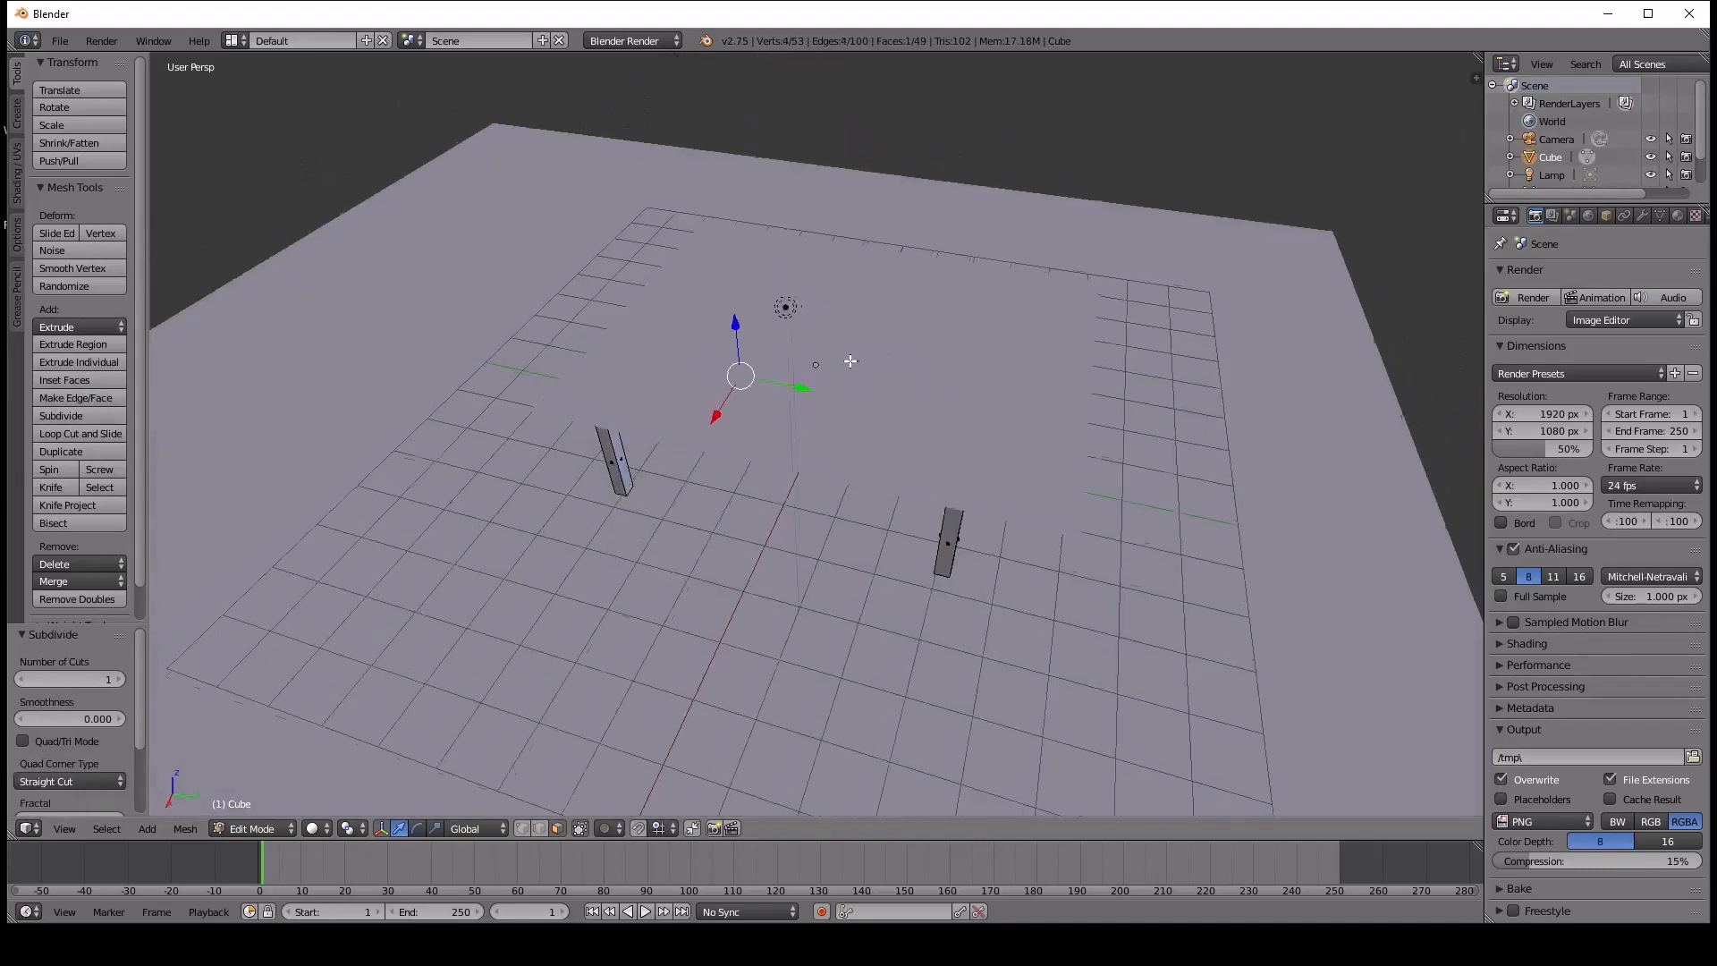
pyautogui.moveTo(853, 361); pyautogui.dragTo(867, 440, button='middle')
pyautogui.press('Tab')
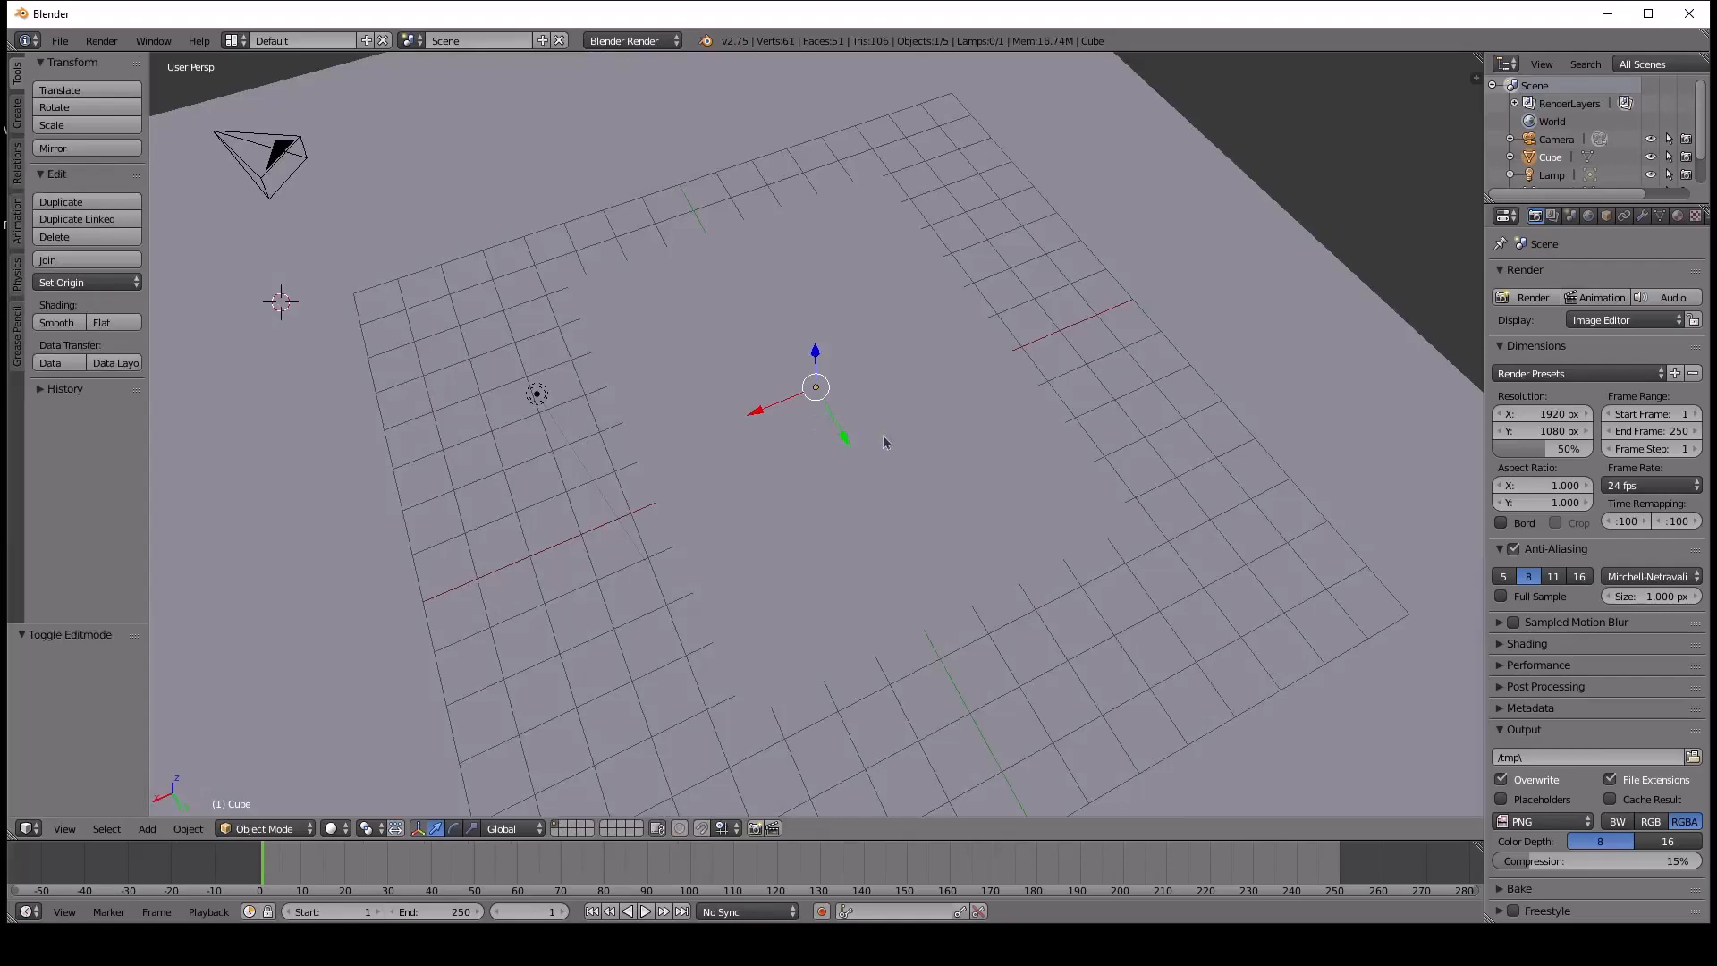
# Select the plane above the tabletop and enter Edit Mode with all of its geometry selected.
pyautogui.moveTo(787, 383); pyautogui.dragTo(646, 349, button='middle')
pyautogui.rightClick(749, 314)
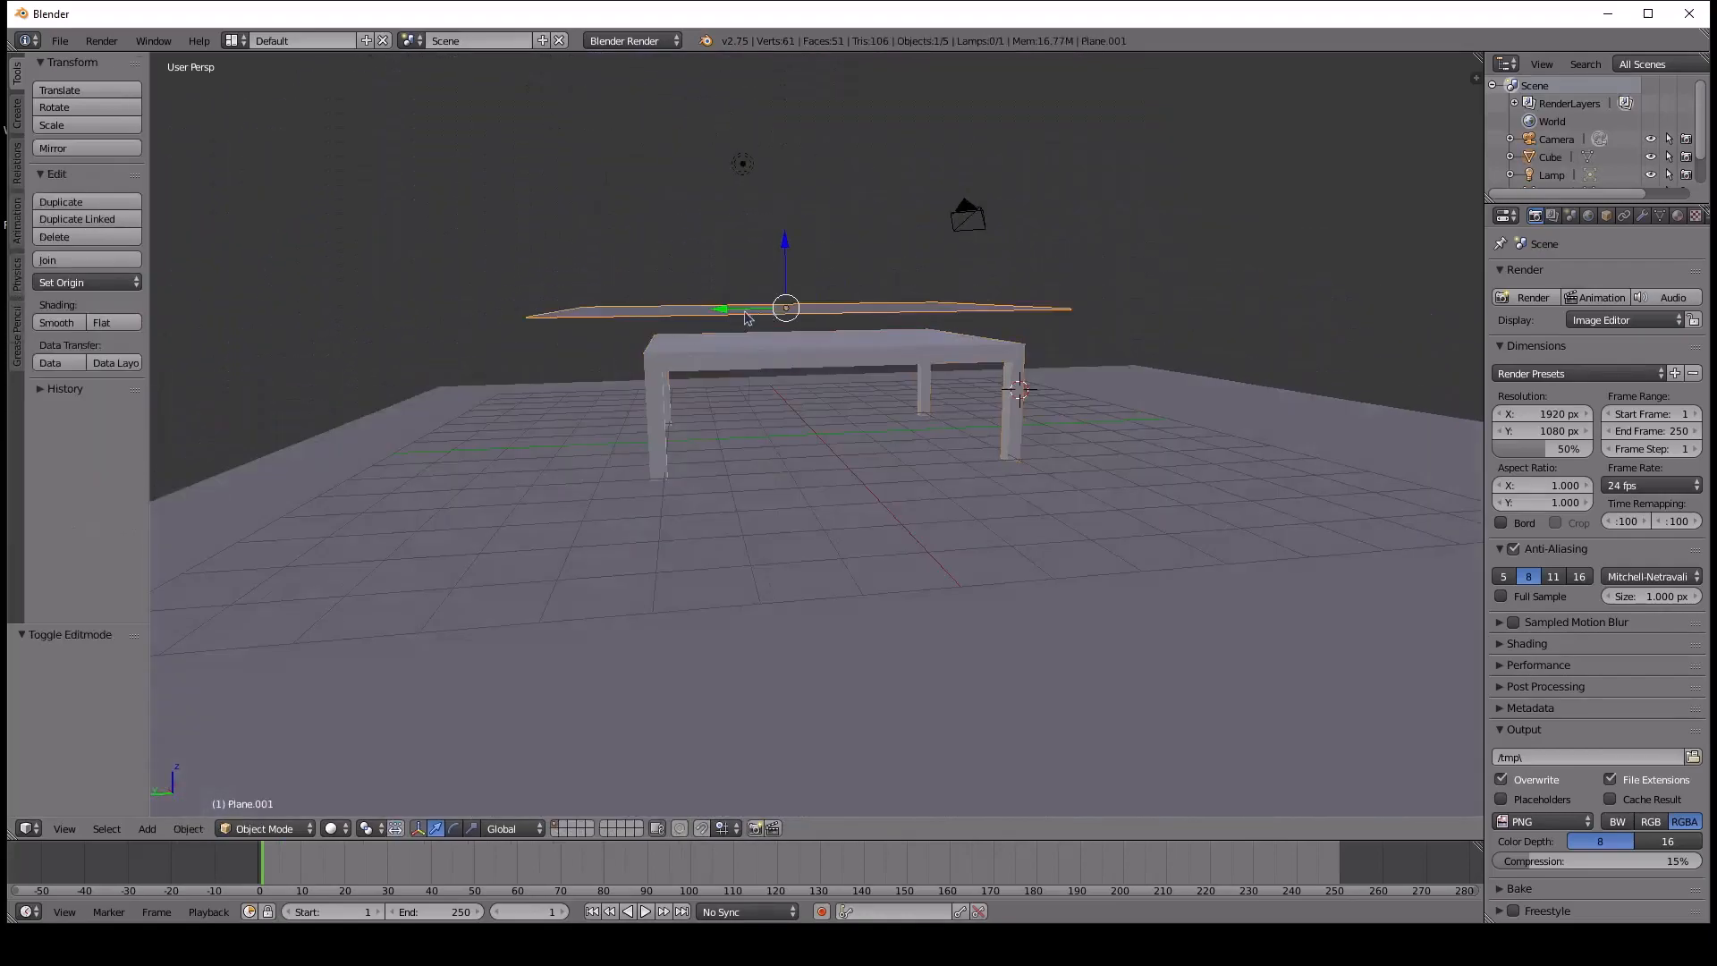
pyautogui.moveTo(748, 320); pyautogui.dragTo(871, 462, button='middle')
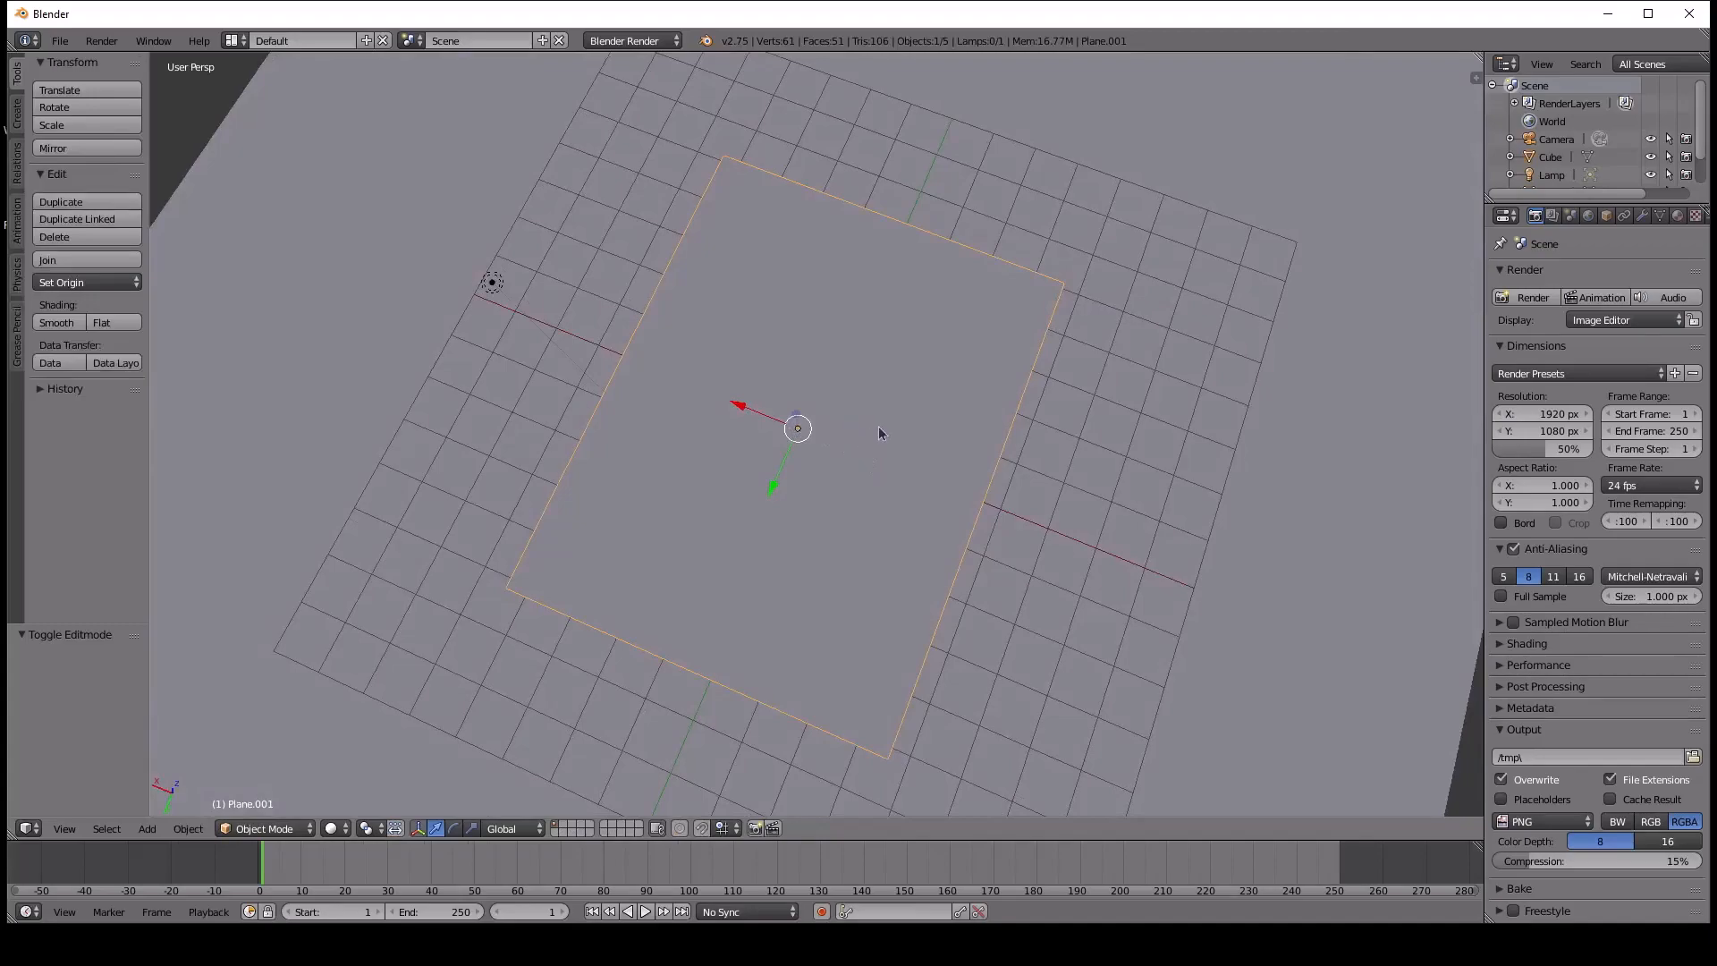
pyautogui.press('Tab')
pyautogui.moveTo(879, 433); pyautogui.dragTo(888, 311, button='middle')
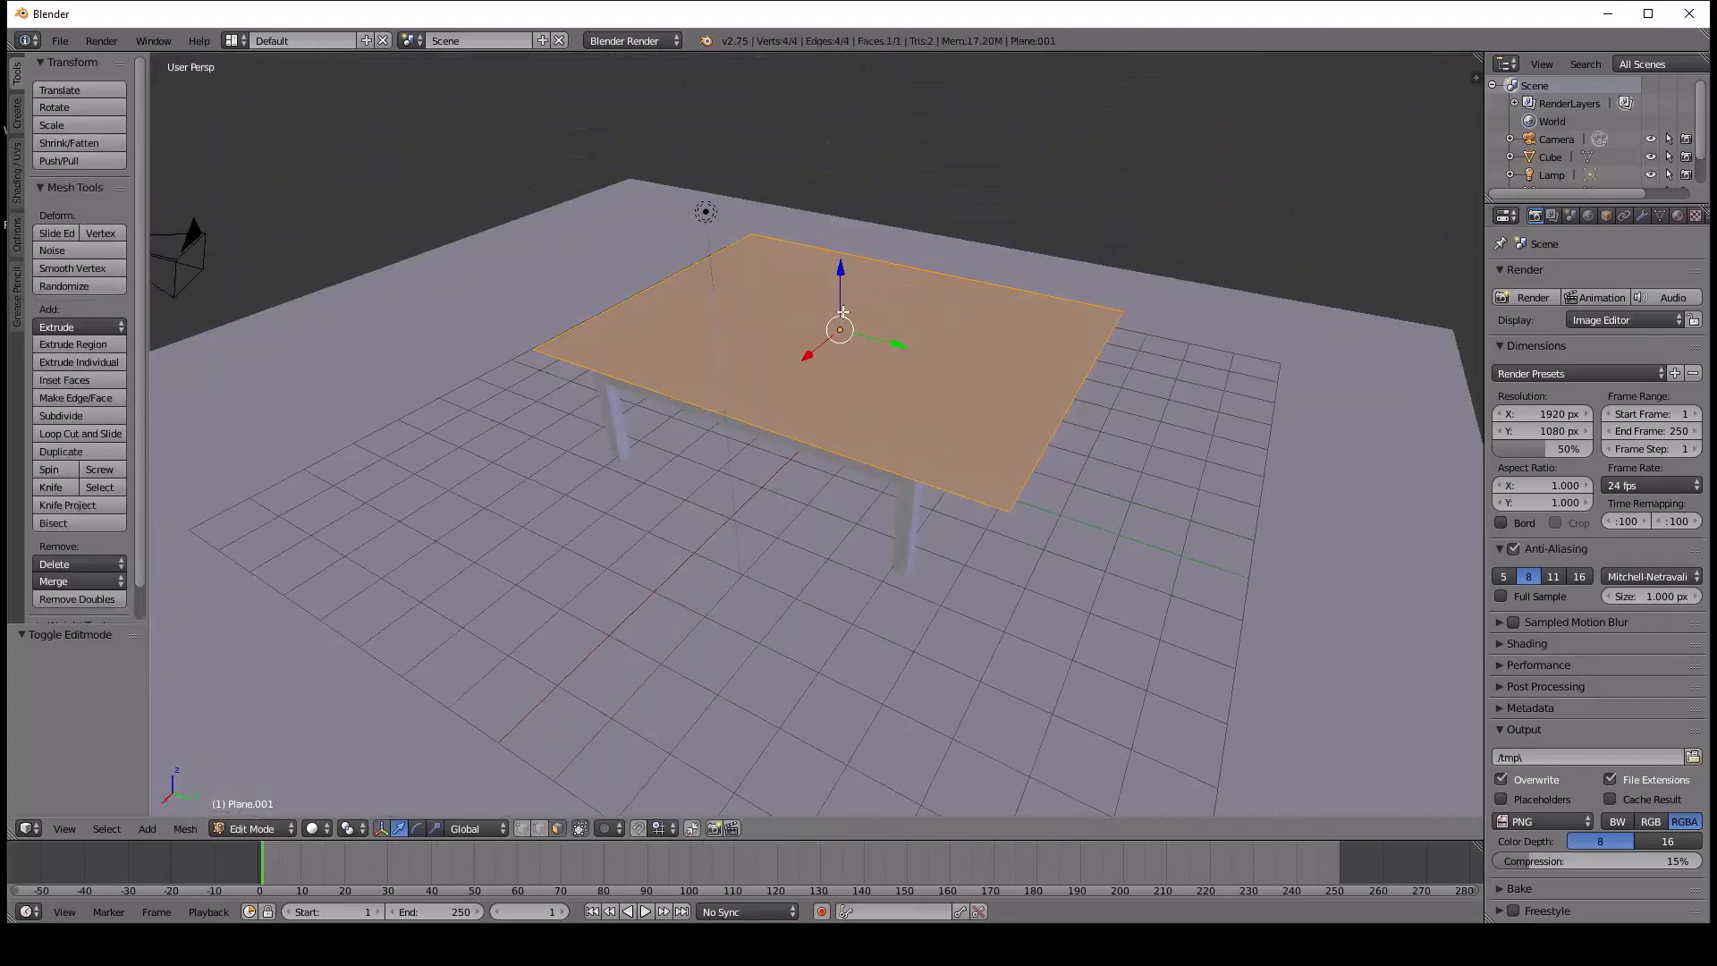
pyautogui.press('a')
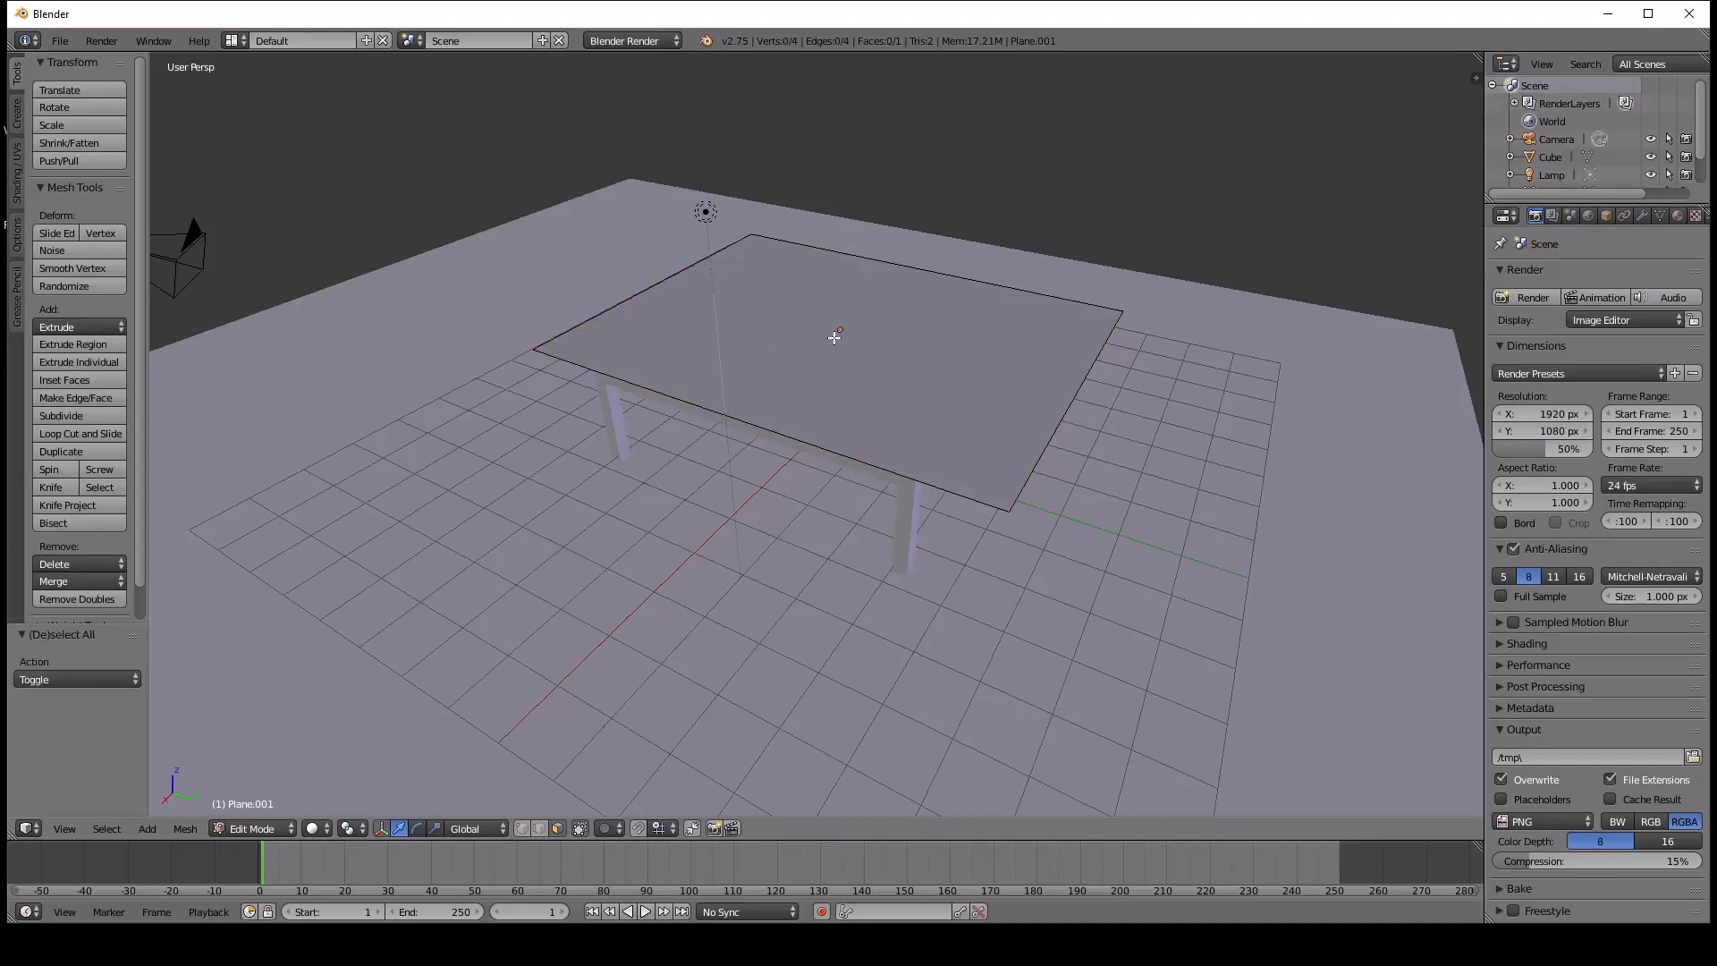
pyautogui.press('a')
pyautogui.moveTo(748, 330); pyautogui.dragTo(525, 308, button='middle')
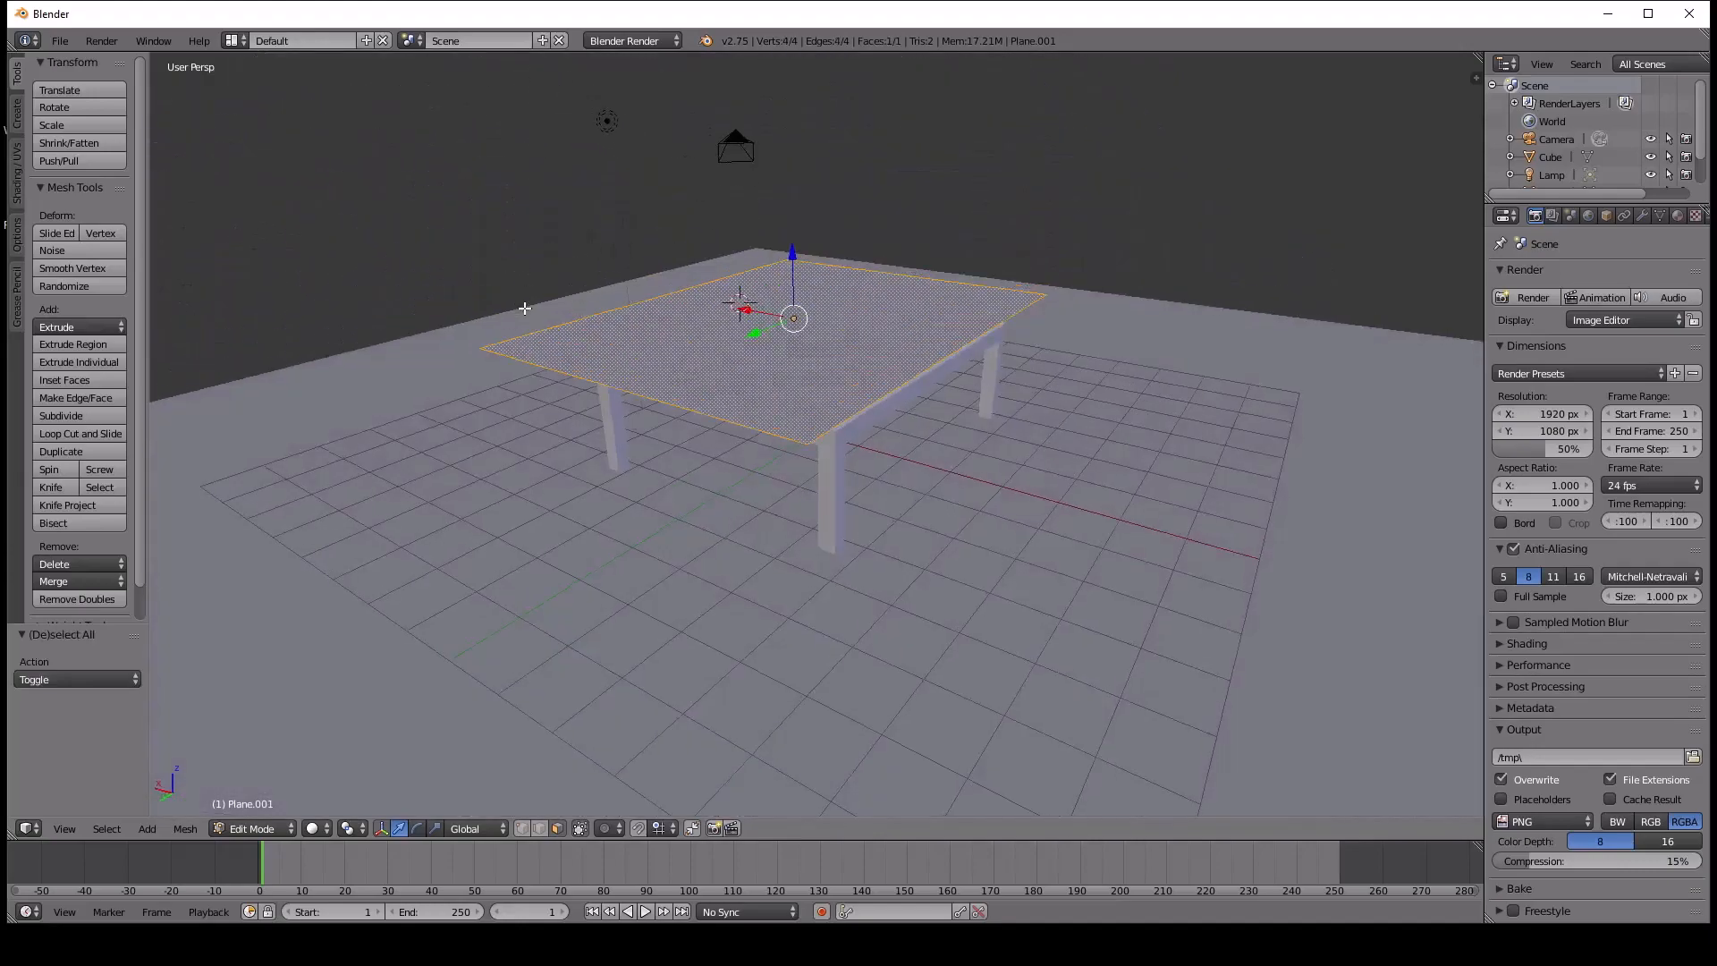
pyautogui.moveTo(444, 367); pyautogui.dragTo(635, 452, button='middle')
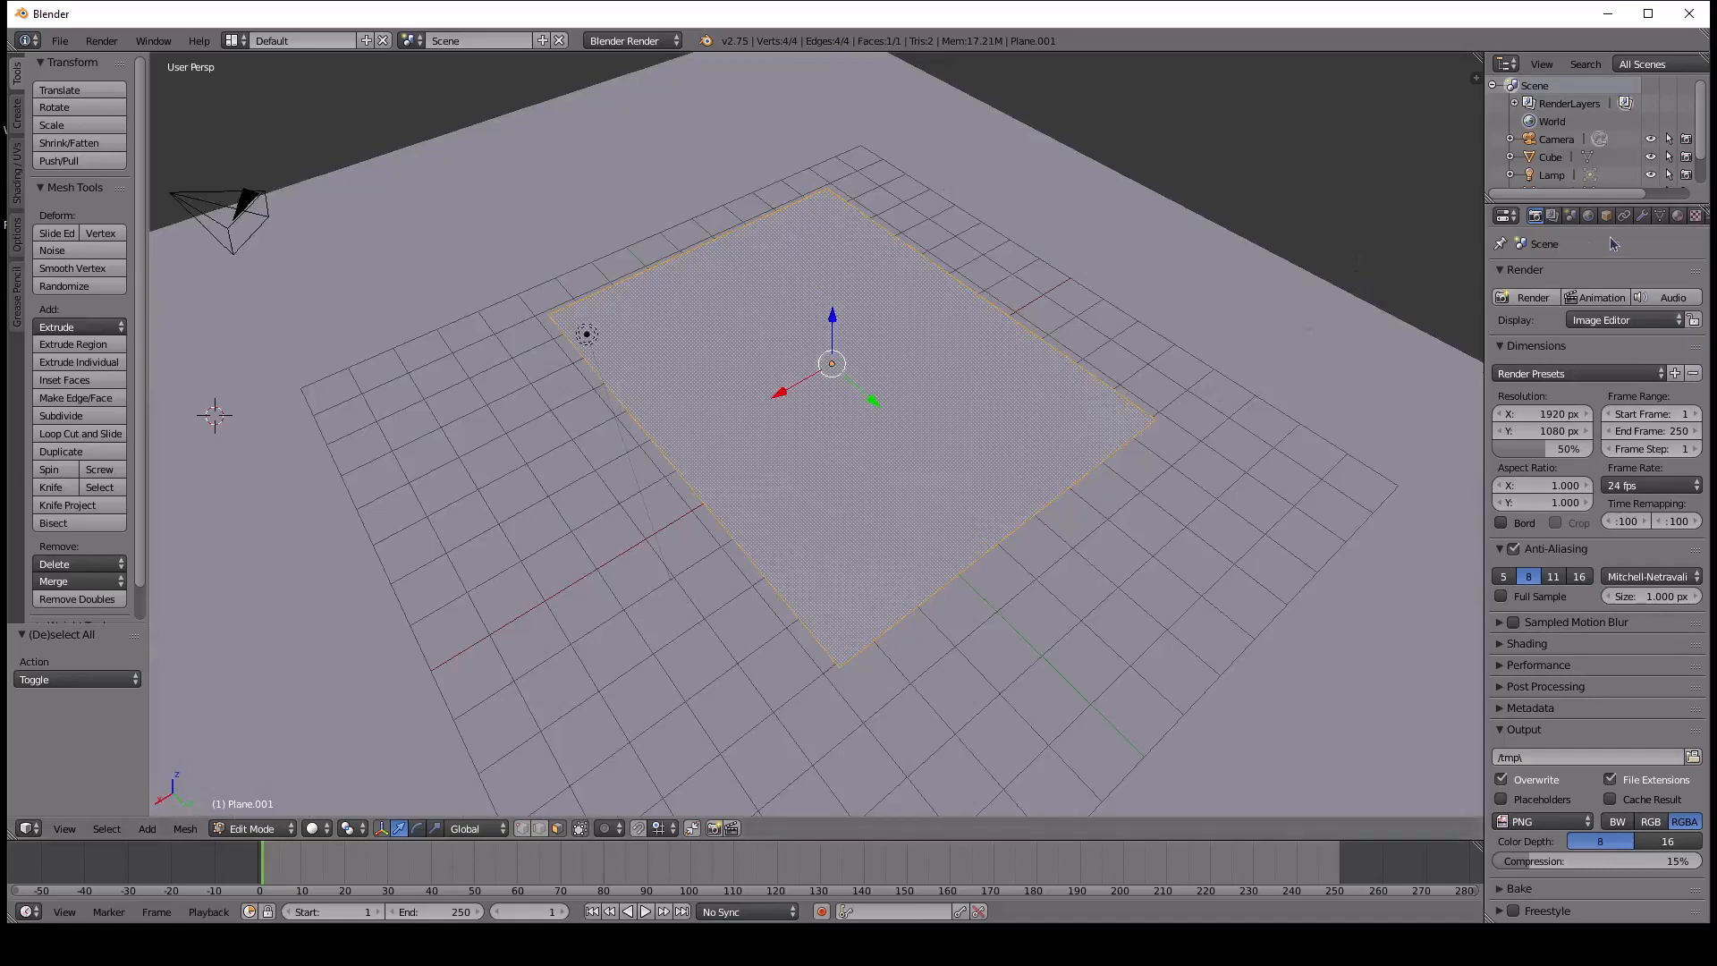
pyautogui.moveTo(1085, 433); pyautogui.dragTo(861, 362, button='middle')
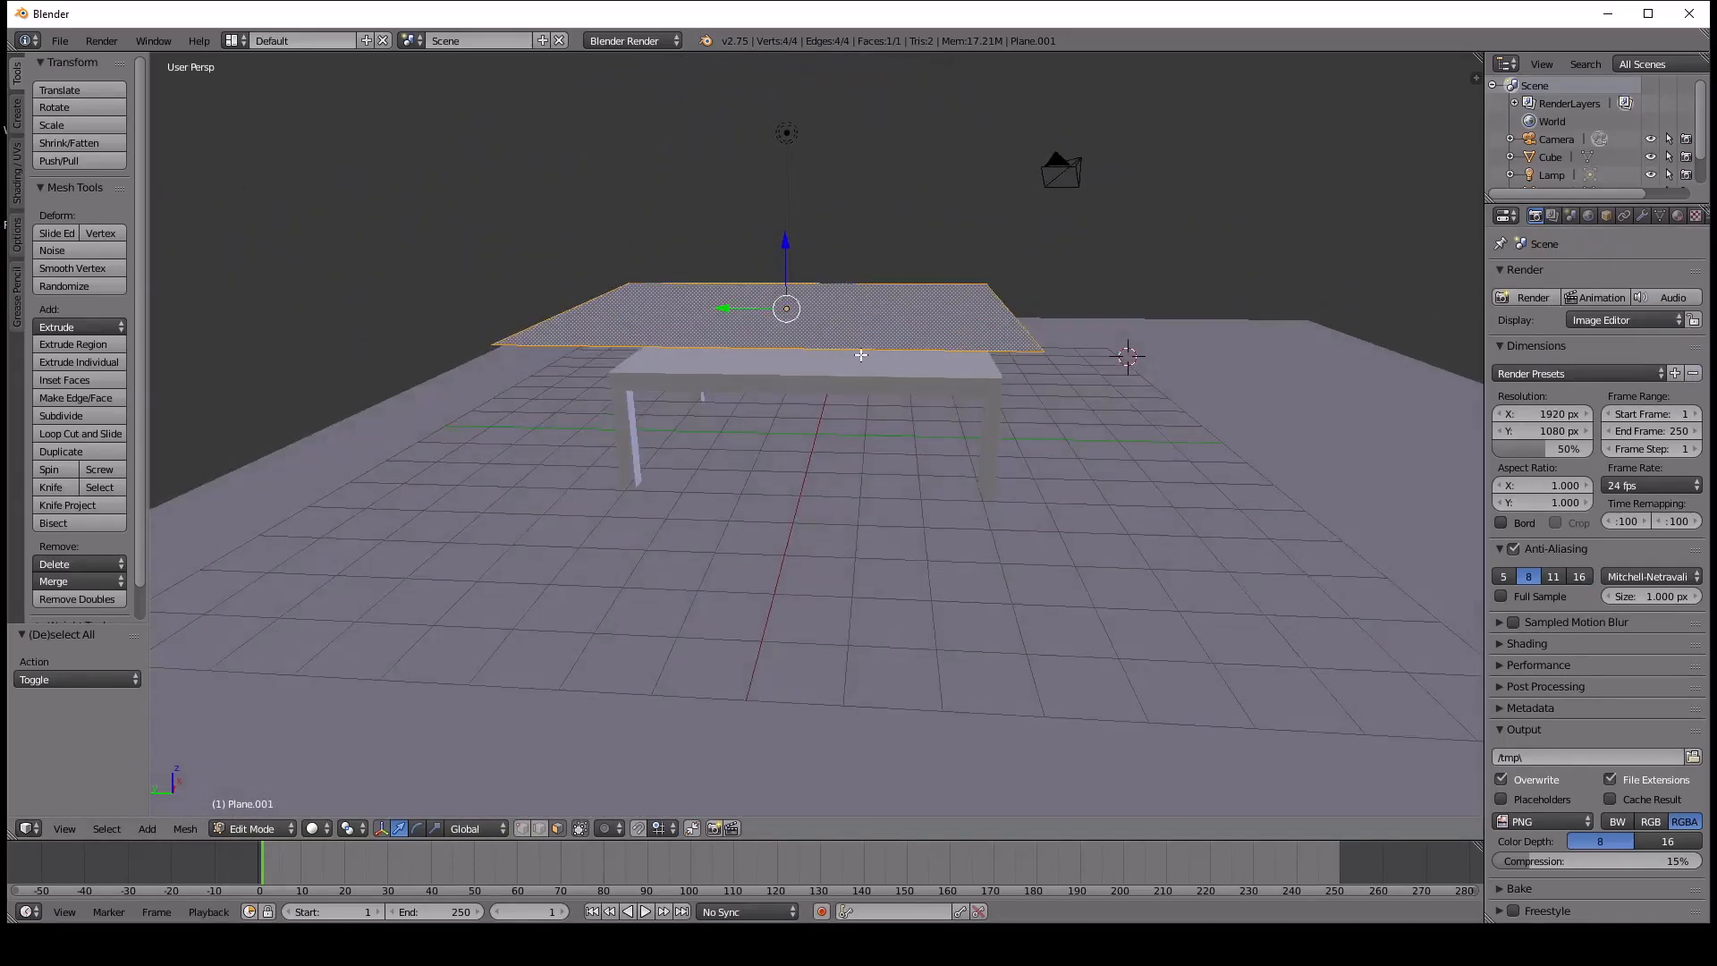
# Widen the properties area, return to Object Mode and enable Cloth physics on the plane above the tabletop.
pyautogui.moveTo(1485, 266); pyautogui.dragTo(1322, 265)
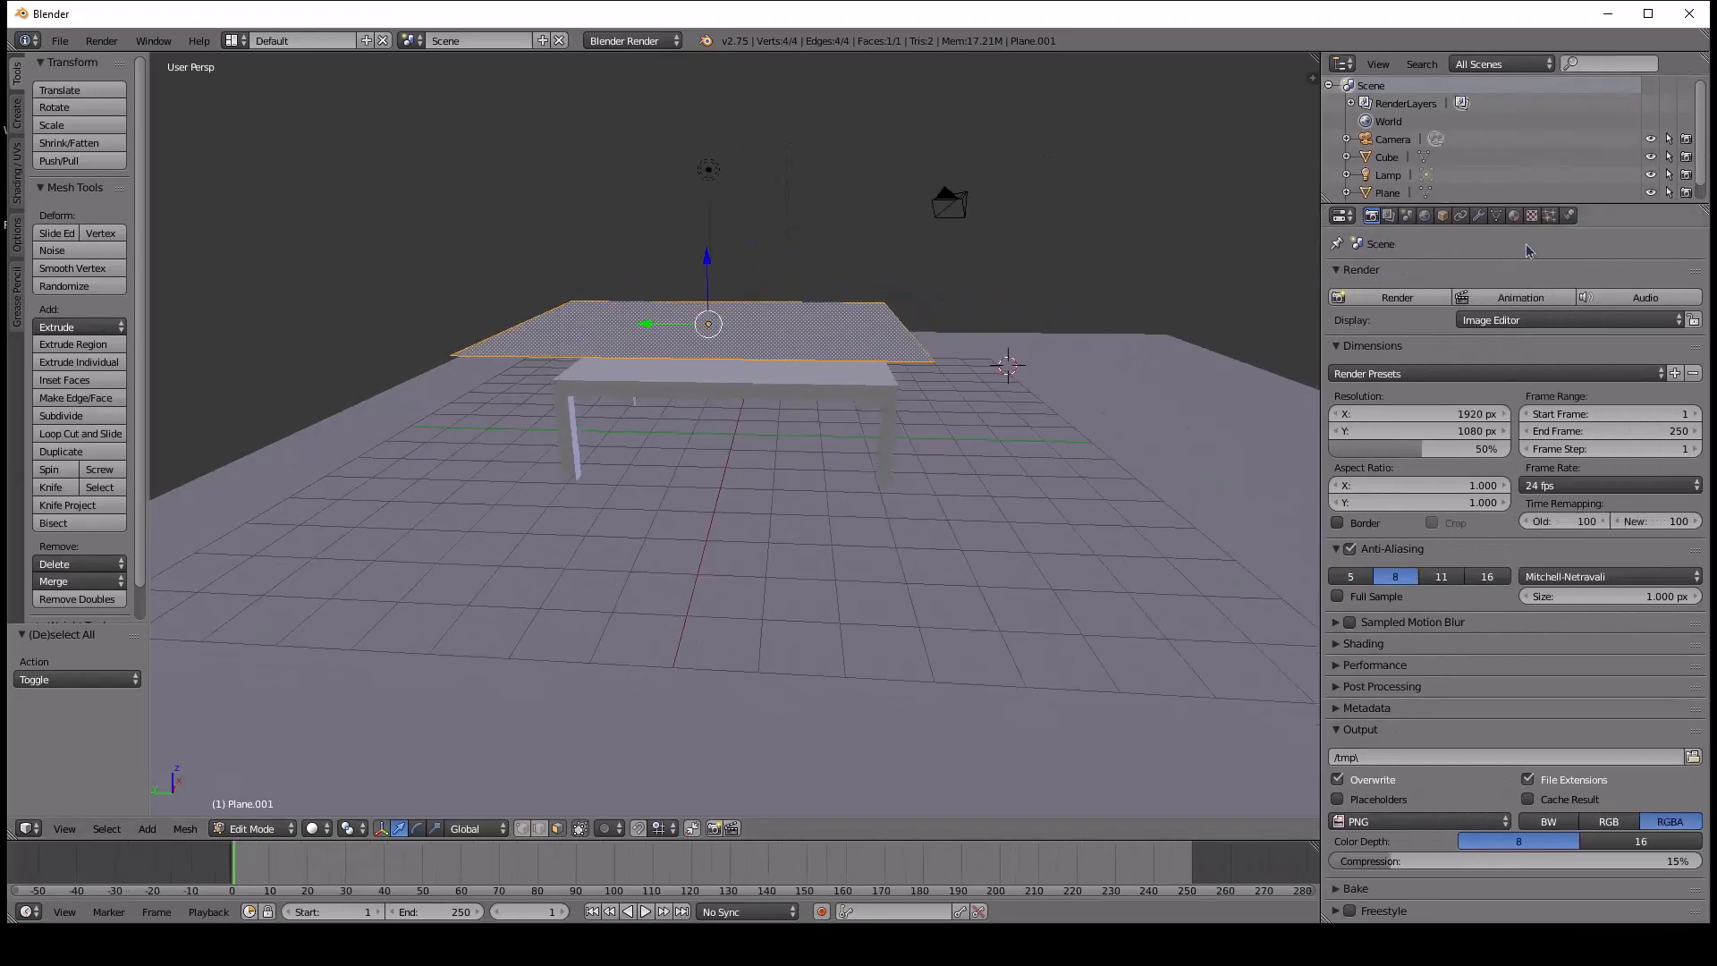
pyautogui.click(1569, 215)
pyautogui.click(1426, 339)
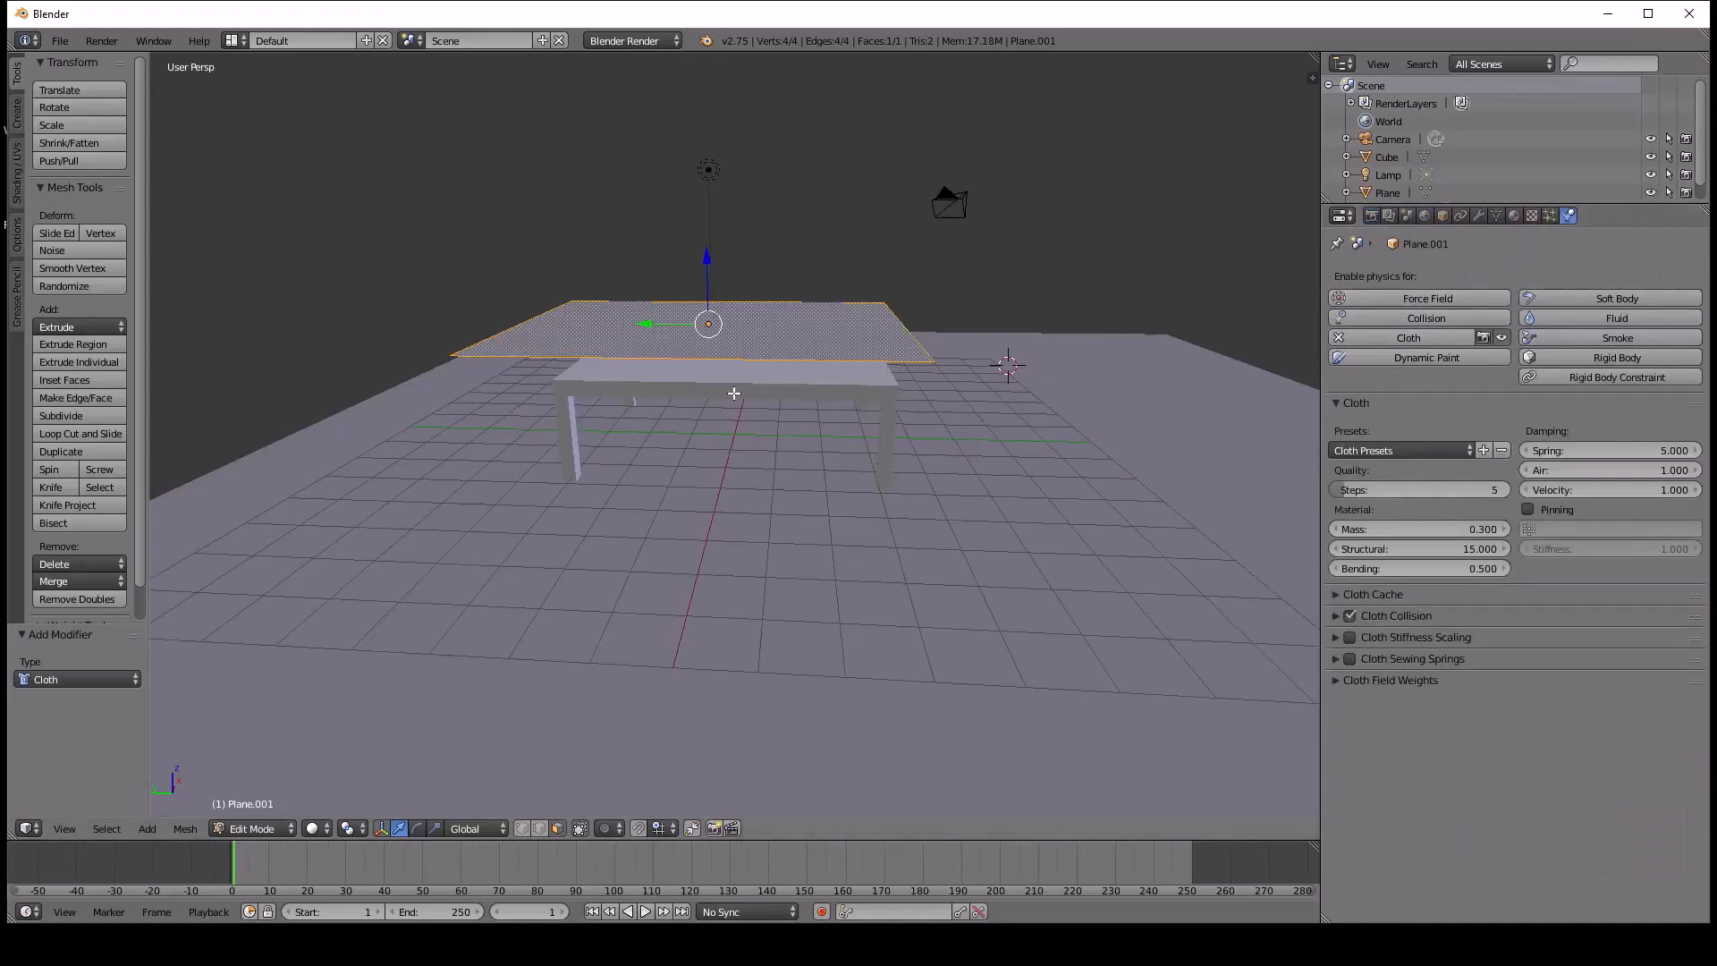
pyautogui.press('Tab')
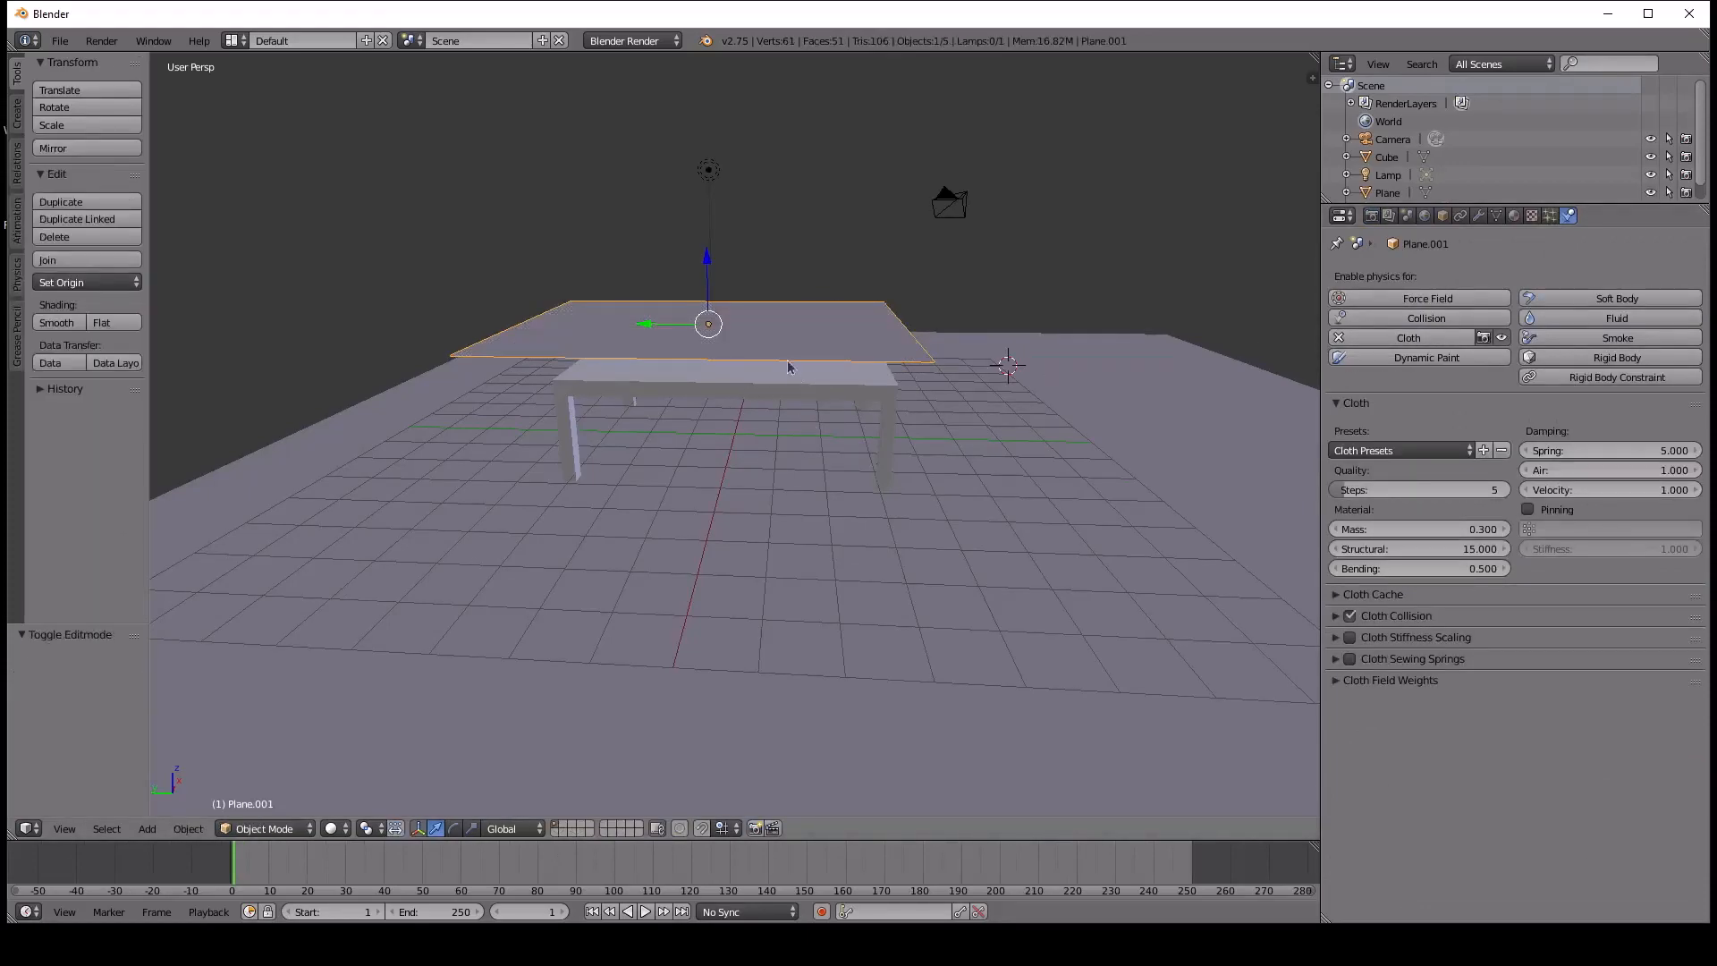
pyautogui.click(1453, 342)
pyautogui.click(1416, 340)
# Enable Collision physics on the table and reselect the cloth plane above it.
pyautogui.rightClick(746, 391)
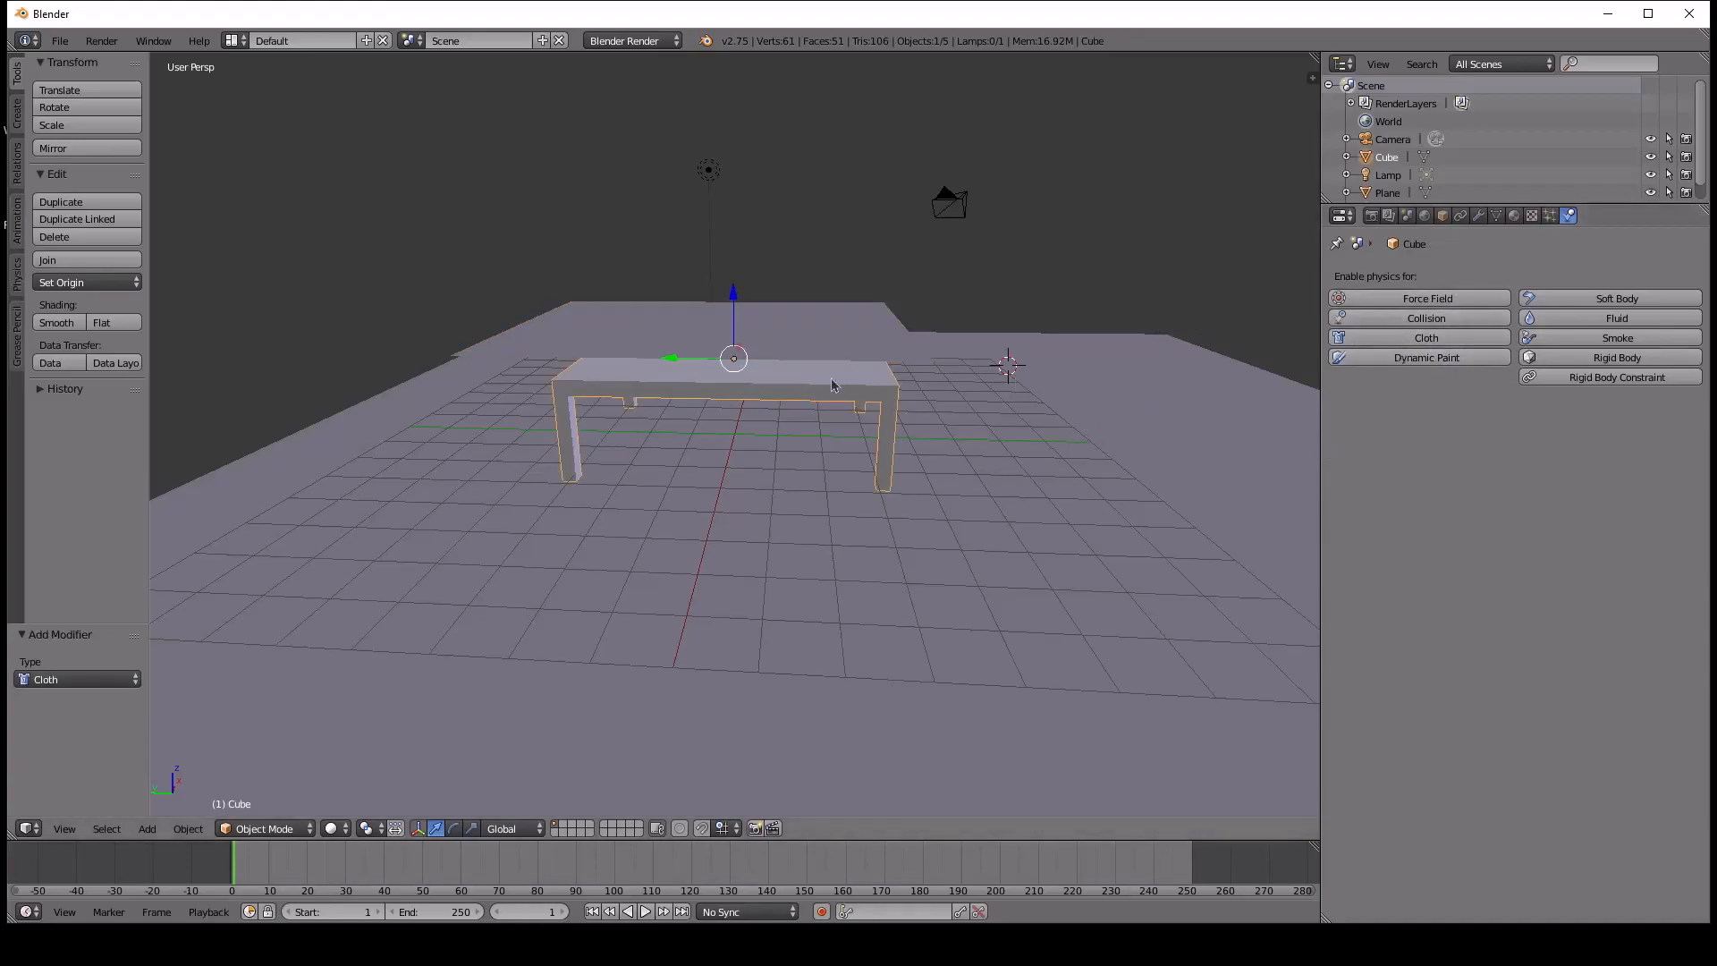
pyautogui.click(1463, 324)
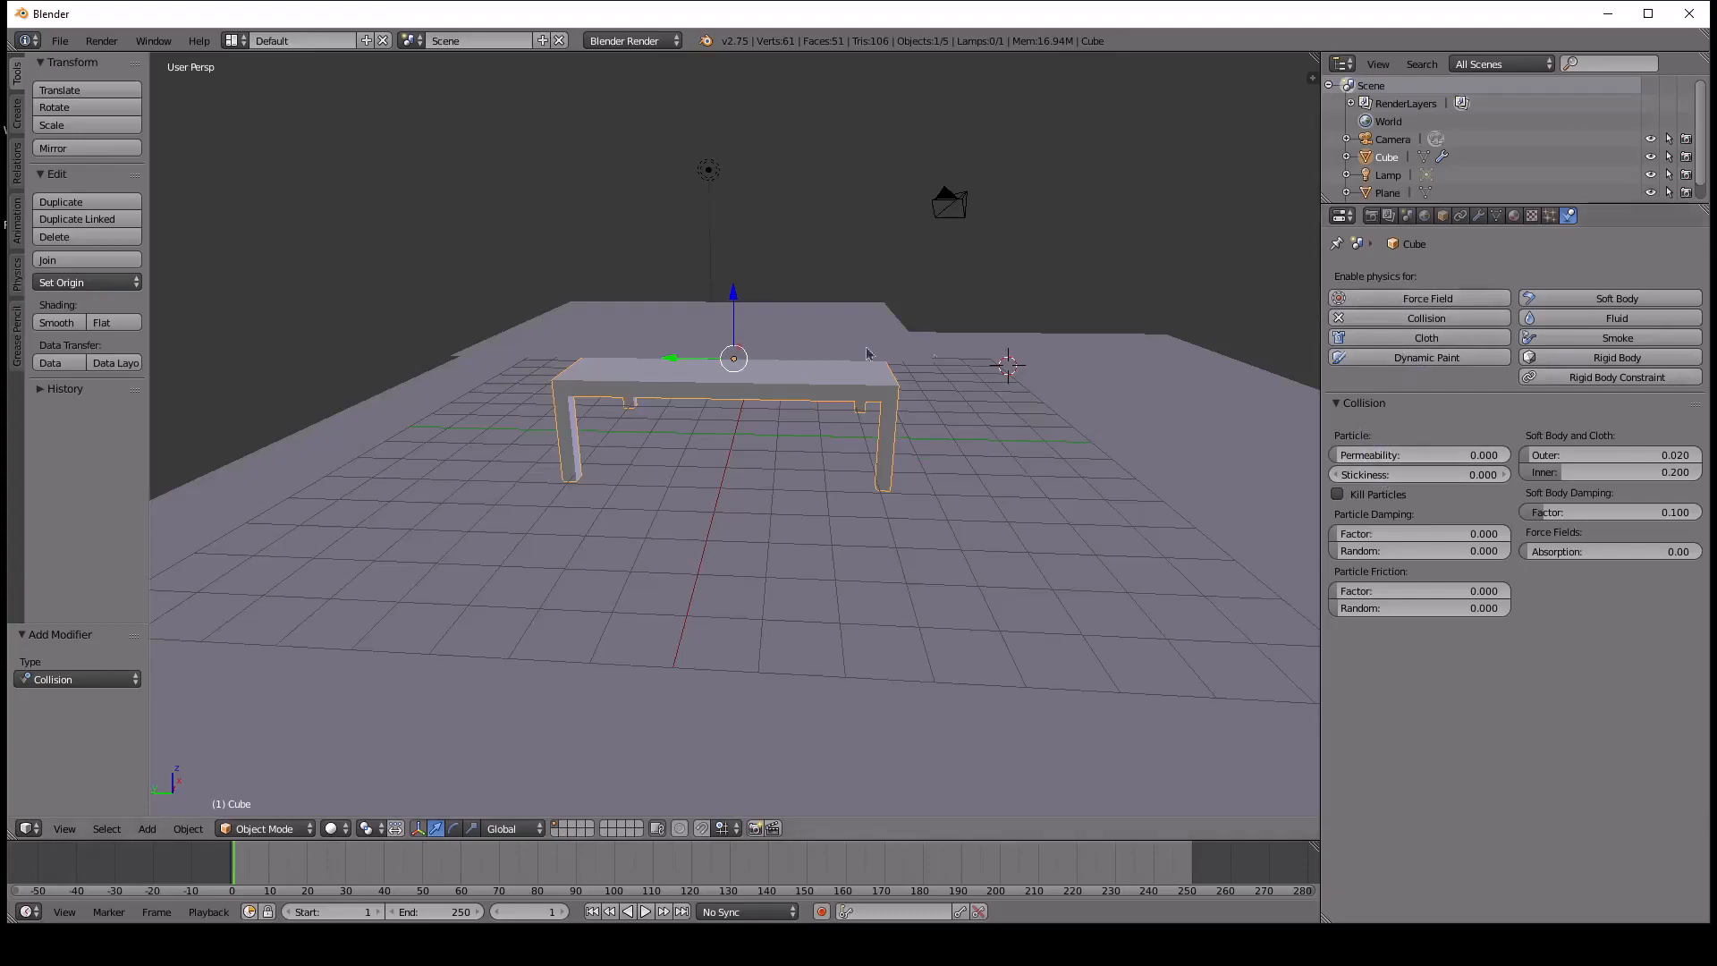
pyautogui.rightClick(794, 338)
pyautogui.click(1427, 337)
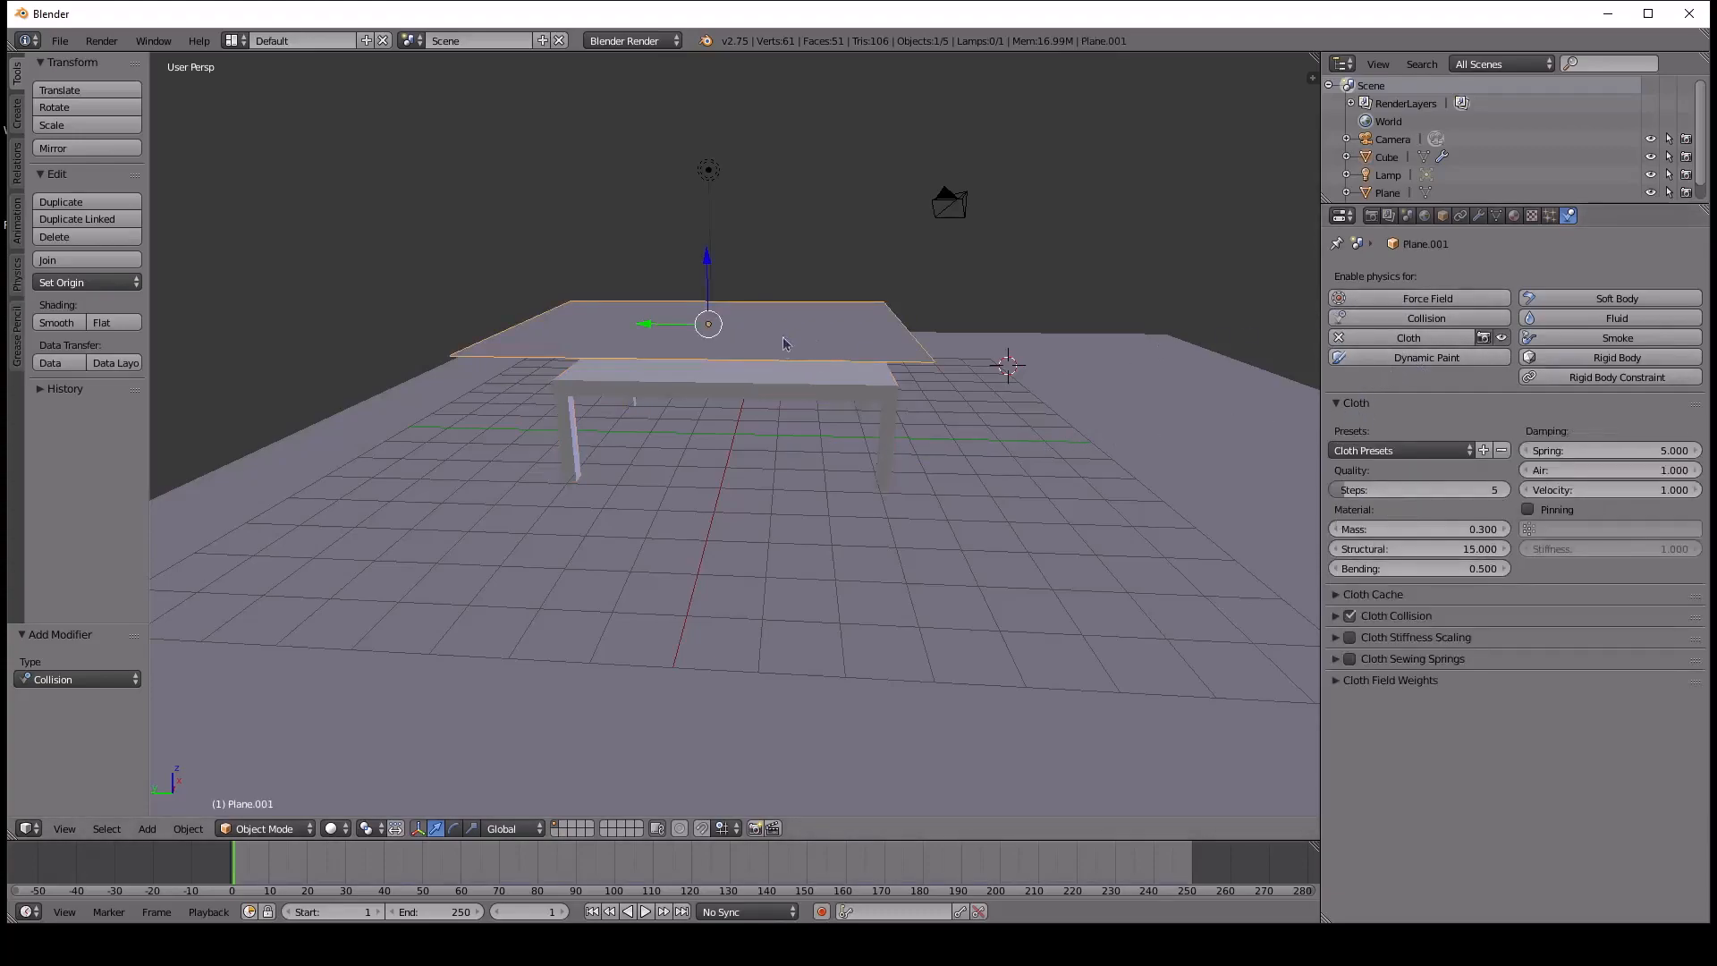
pyautogui.moveTo(653, 323); pyautogui.dragTo(729, 434, button='middle')
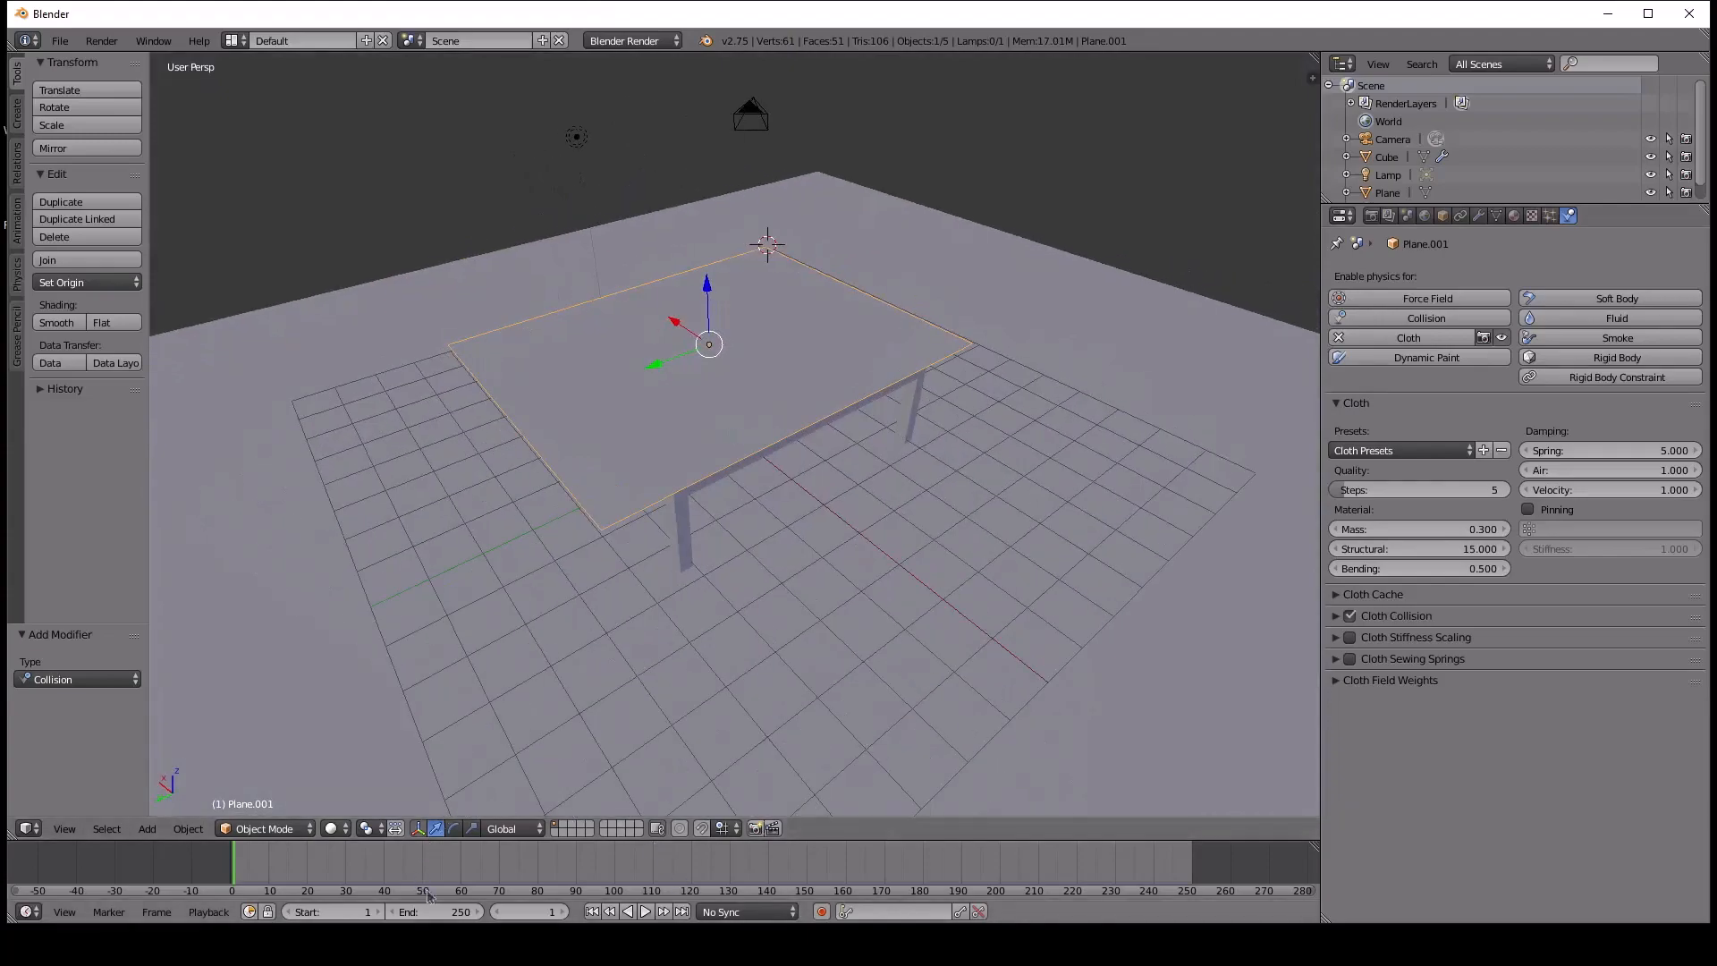
# Set the animation's end frame to 30.
pyautogui.click(476, 914)
pyautogui.click(463, 909)
pyautogui.press('BackSpace')
pyautogui.write('30')
pyautogui.press('Return')
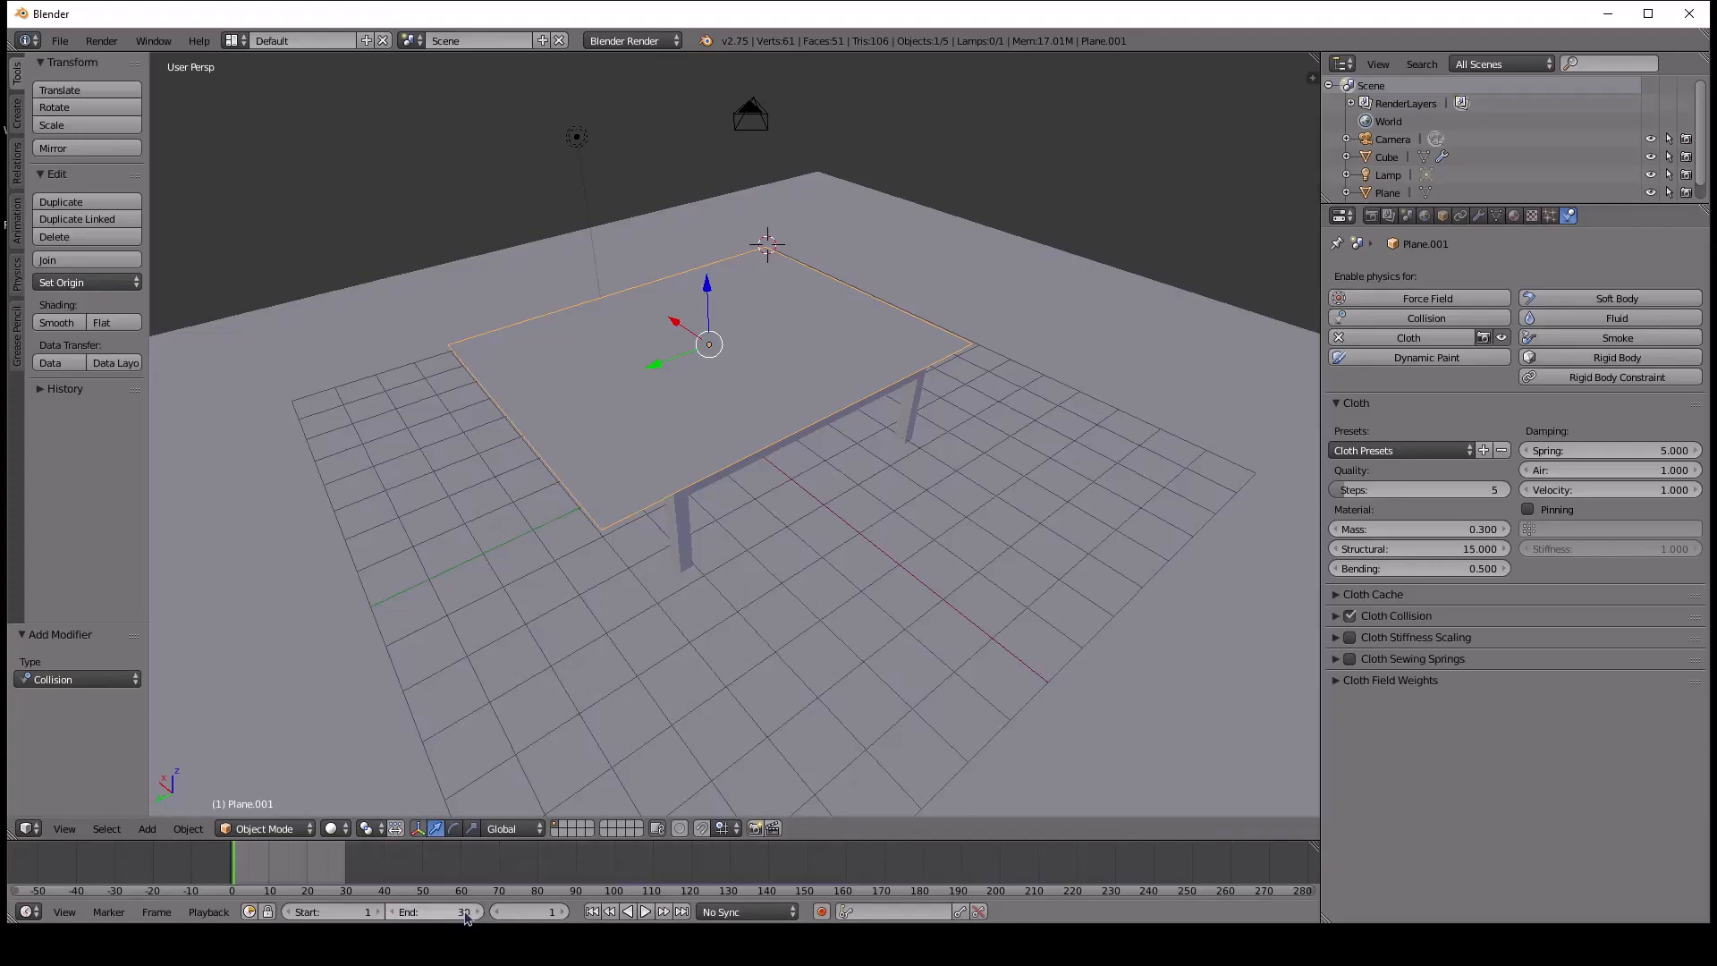
# Select the table and play the animation to examine how the cloth plane falls onto it.
pyautogui.moveTo(702, 532); pyautogui.dragTo(681, 407, button='middle')
pyautogui.rightClick(680, 402)
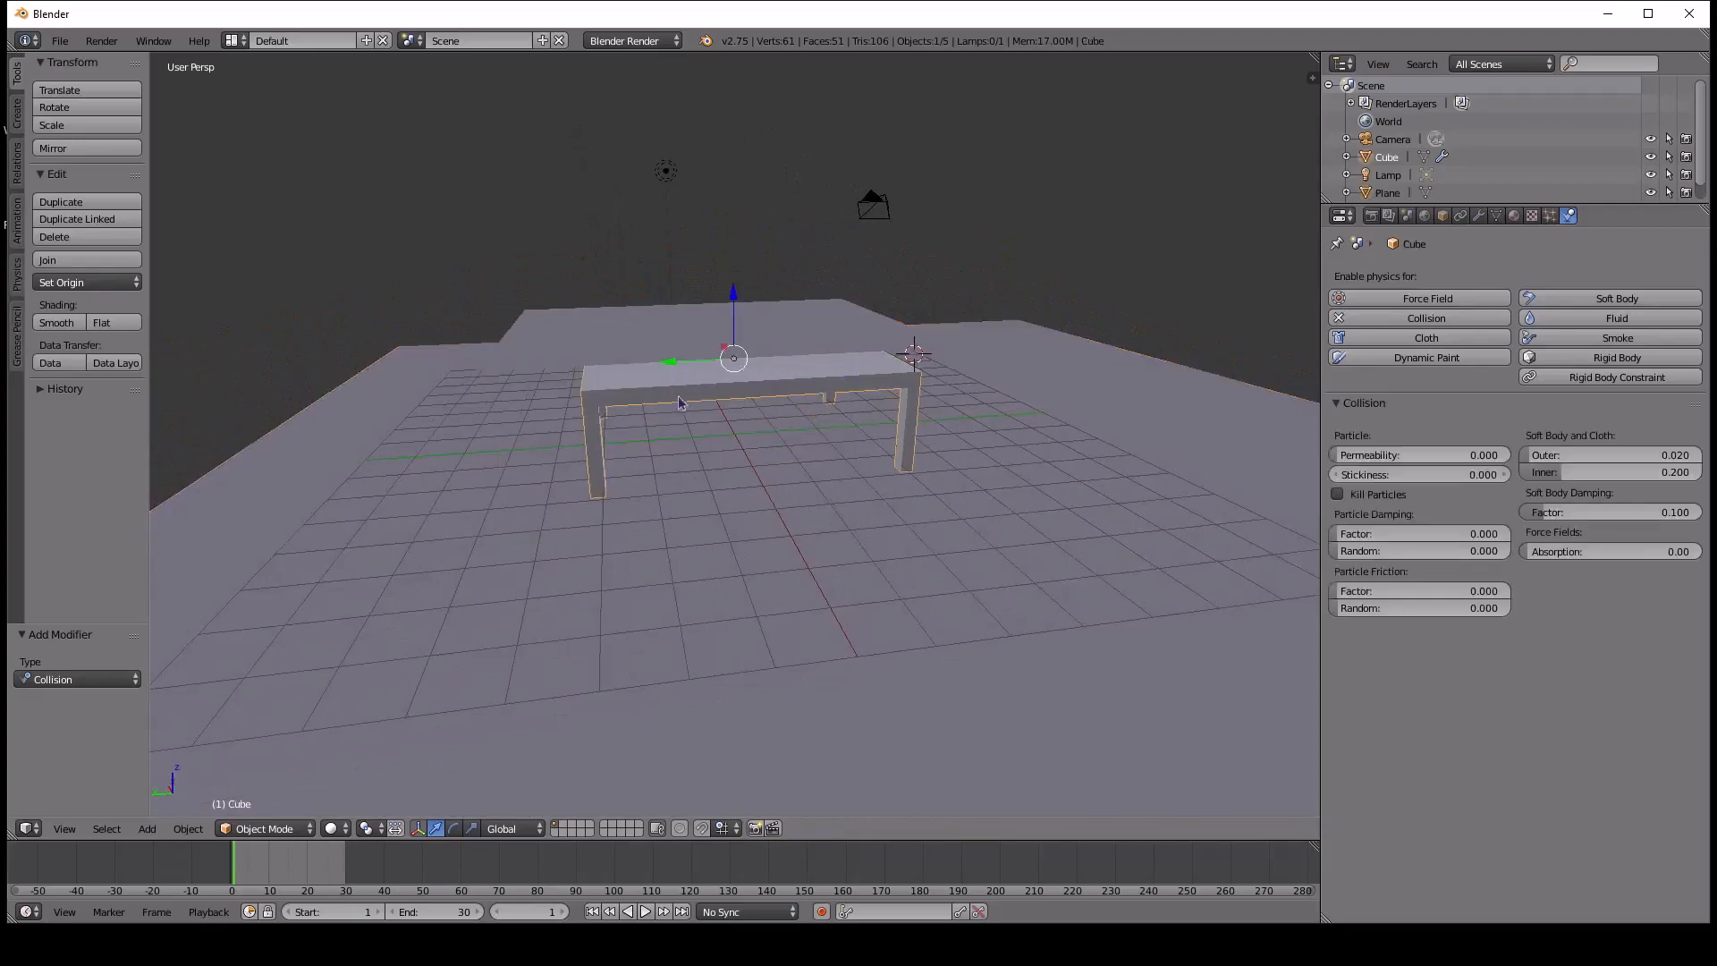
pyautogui.click(645, 911)
pyautogui.moveTo(705, 606); pyautogui.dragTo(840, 590, button='middle')
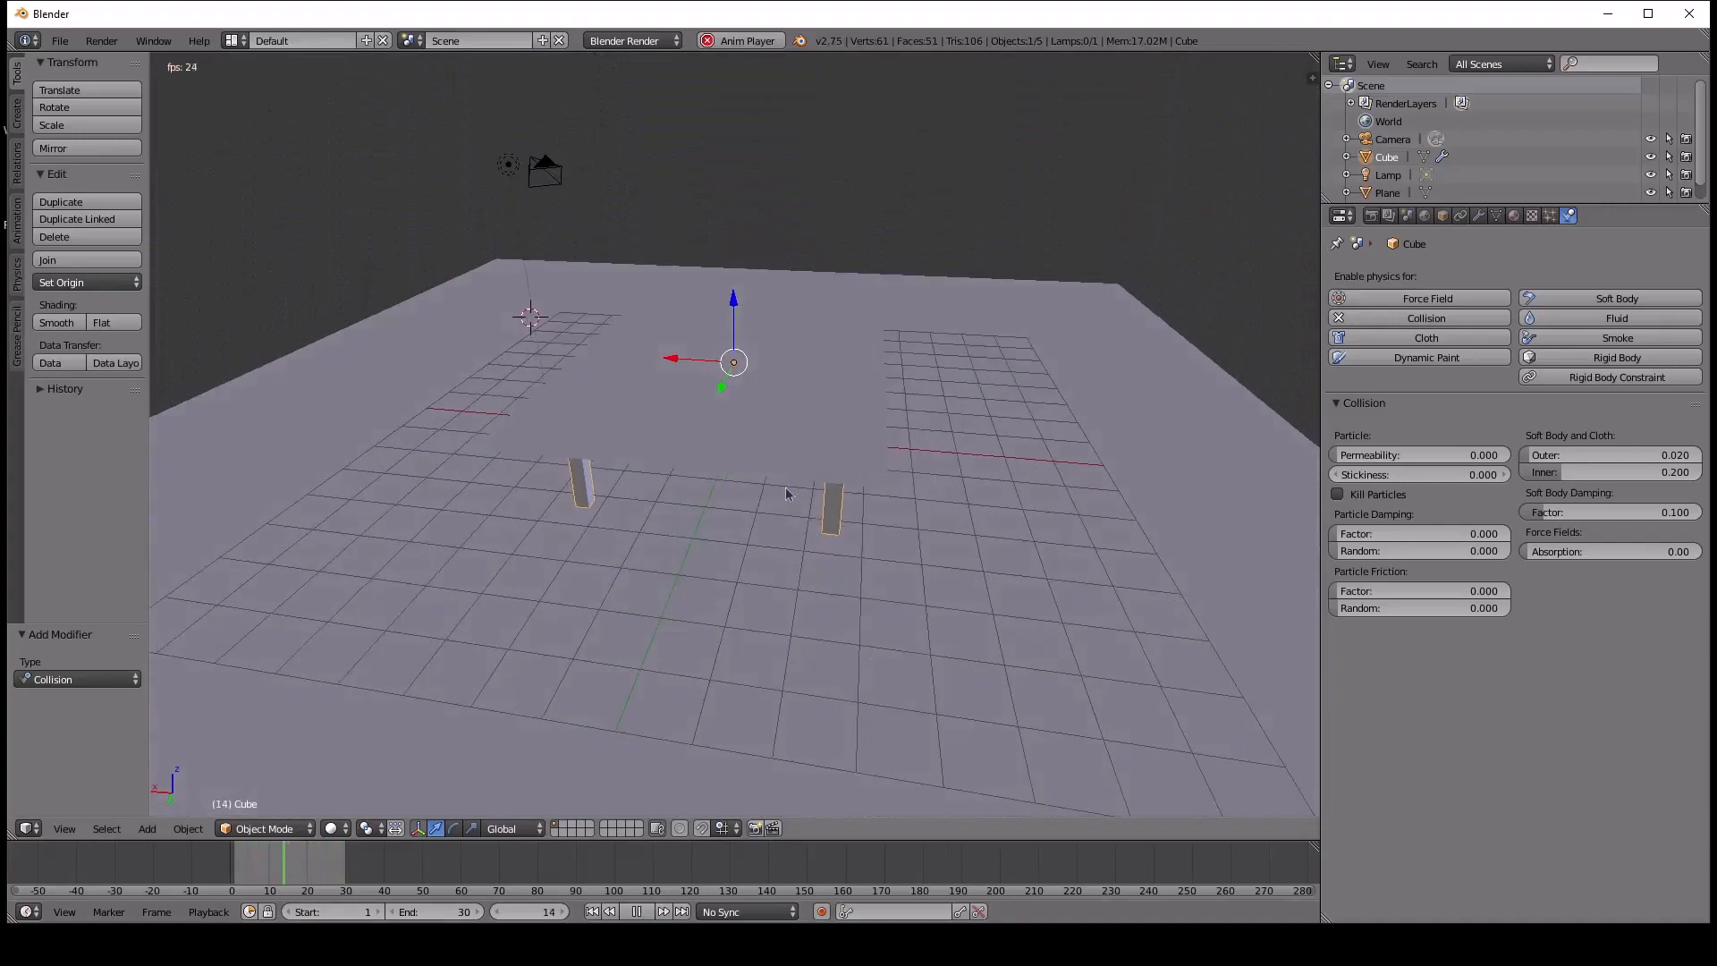
pyautogui.moveTo(683, 527); pyautogui.dragTo(679, 591, button='middle')
# Switch the viewport shading to Material.
pyautogui.click(383, 830)
pyautogui.click(338, 829)
pyautogui.click(376, 743)
pyautogui.moveTo(483, 554)
pyautogui.mouseDown(button='middle')
pyautogui.moveTo(638, 631)
pyautogui.moveTo(628, 599)
pyautogui.mouseUp(button='middle')
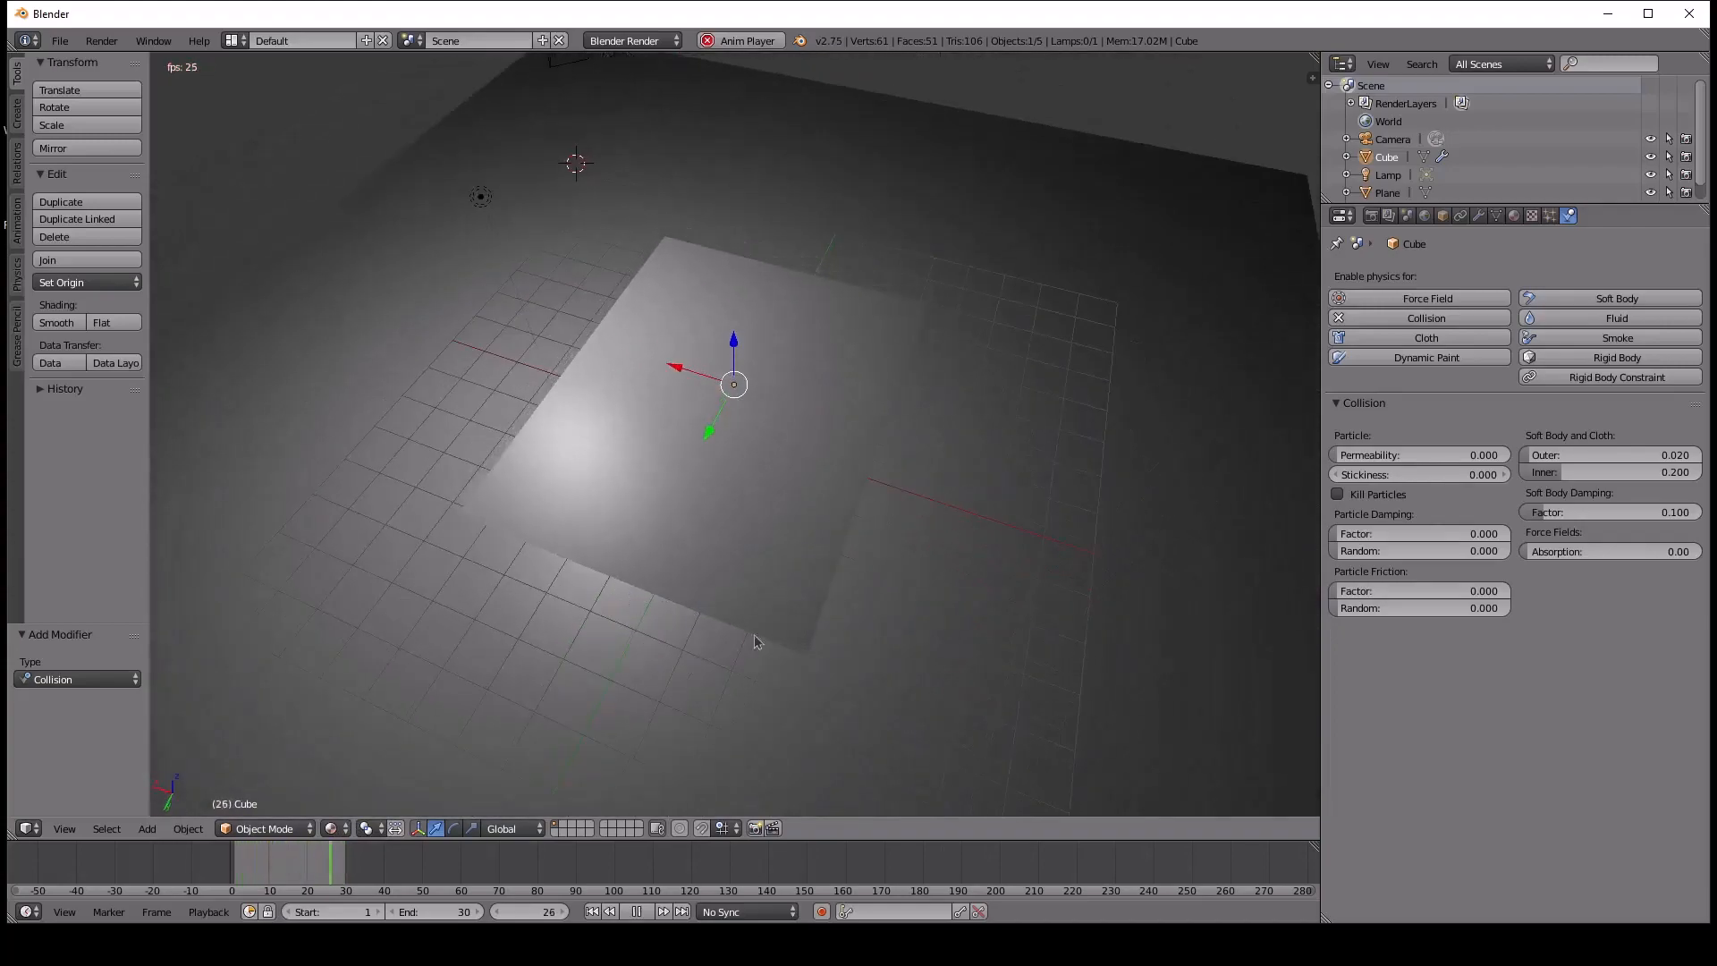
# Stop the playback and subdivide the cloth plane with one cut into four faces.
pyautogui.rightClick(733, 444)
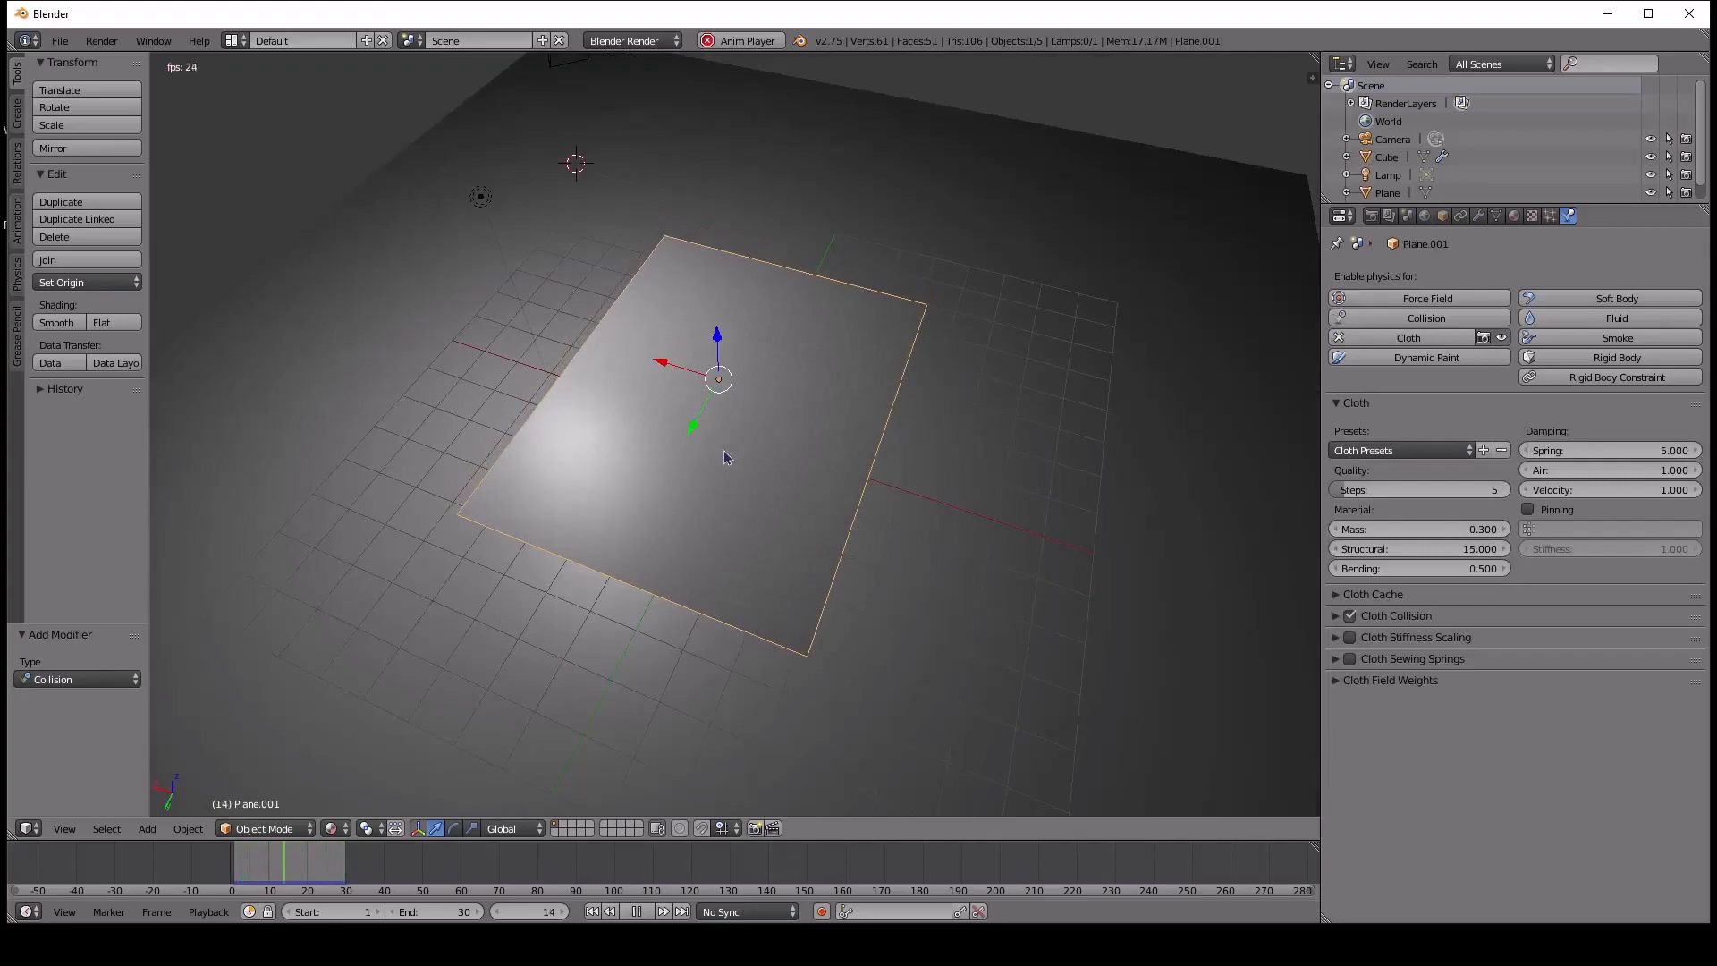
pyautogui.click(637, 911)
pyautogui.moveTo(606, 301); pyautogui.dragTo(631, 447, button='middle')
pyautogui.moveTo(497, 456); pyautogui.dragTo(526, 403, button='middle')
pyautogui.press('Tab')
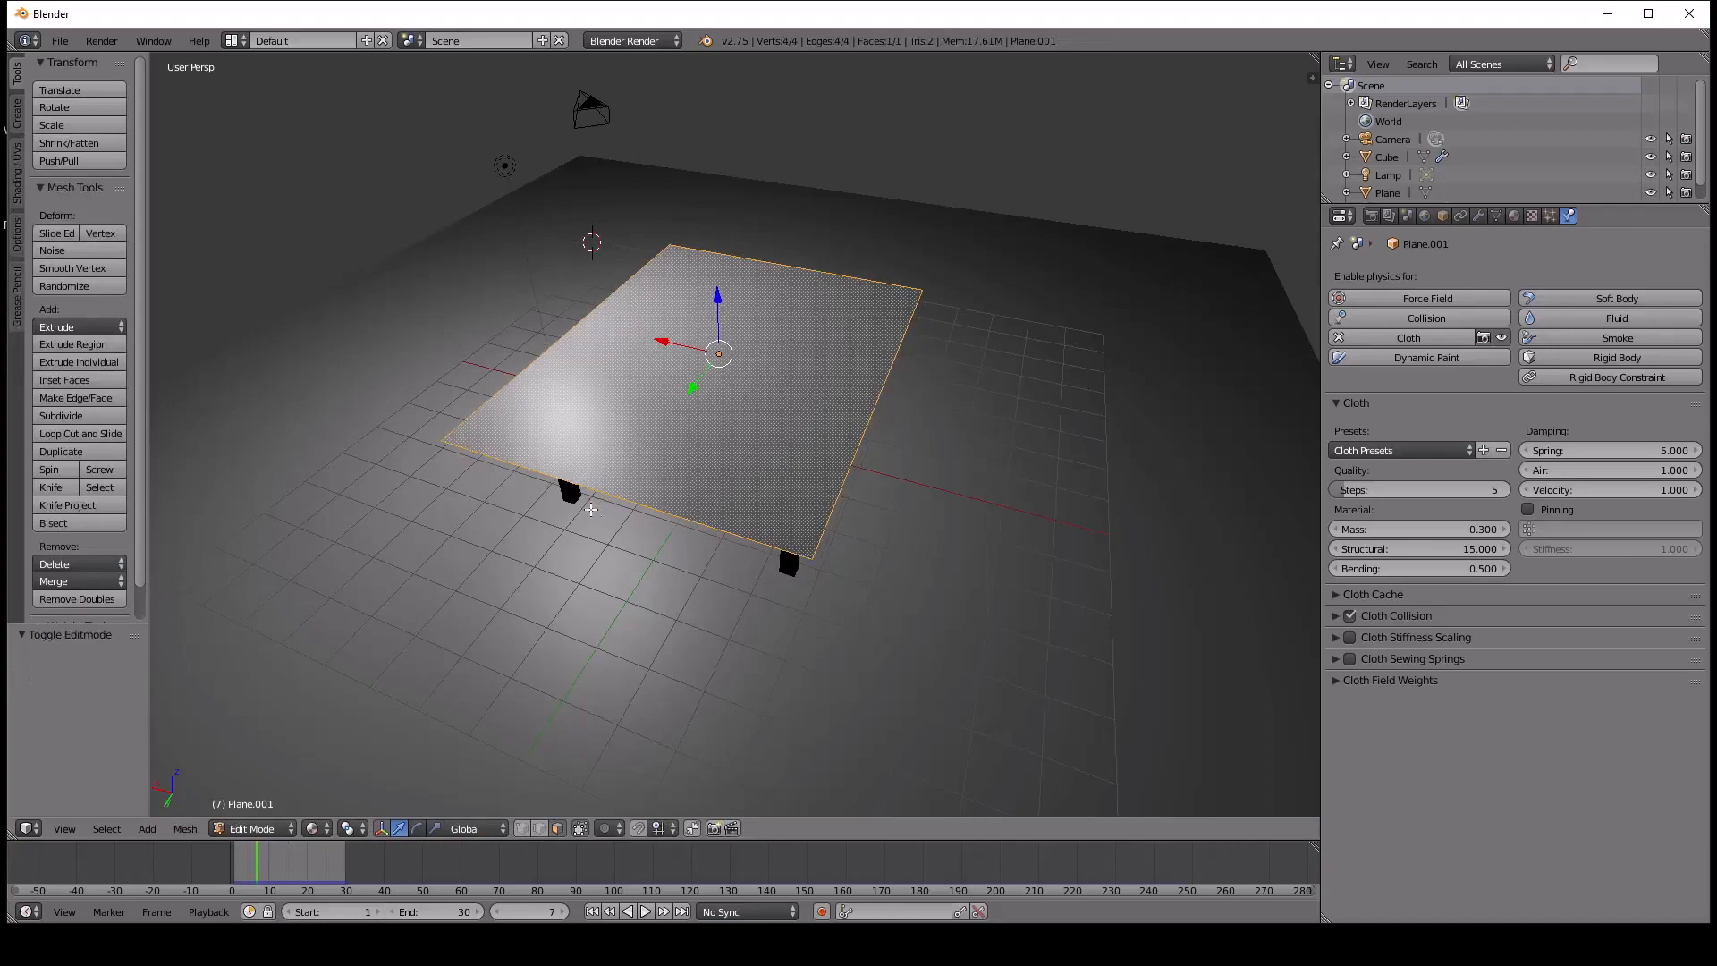
pyautogui.click(75, 419)
pyautogui.moveTo(379, 421); pyautogui.dragTo(787, 358, button='middle')
pyautogui.moveTo(771, 530); pyautogui.dragTo(657, 501, button='middle')
pyautogui.moveTo(703, 420); pyautogui.dragTo(724, 490, button='middle')
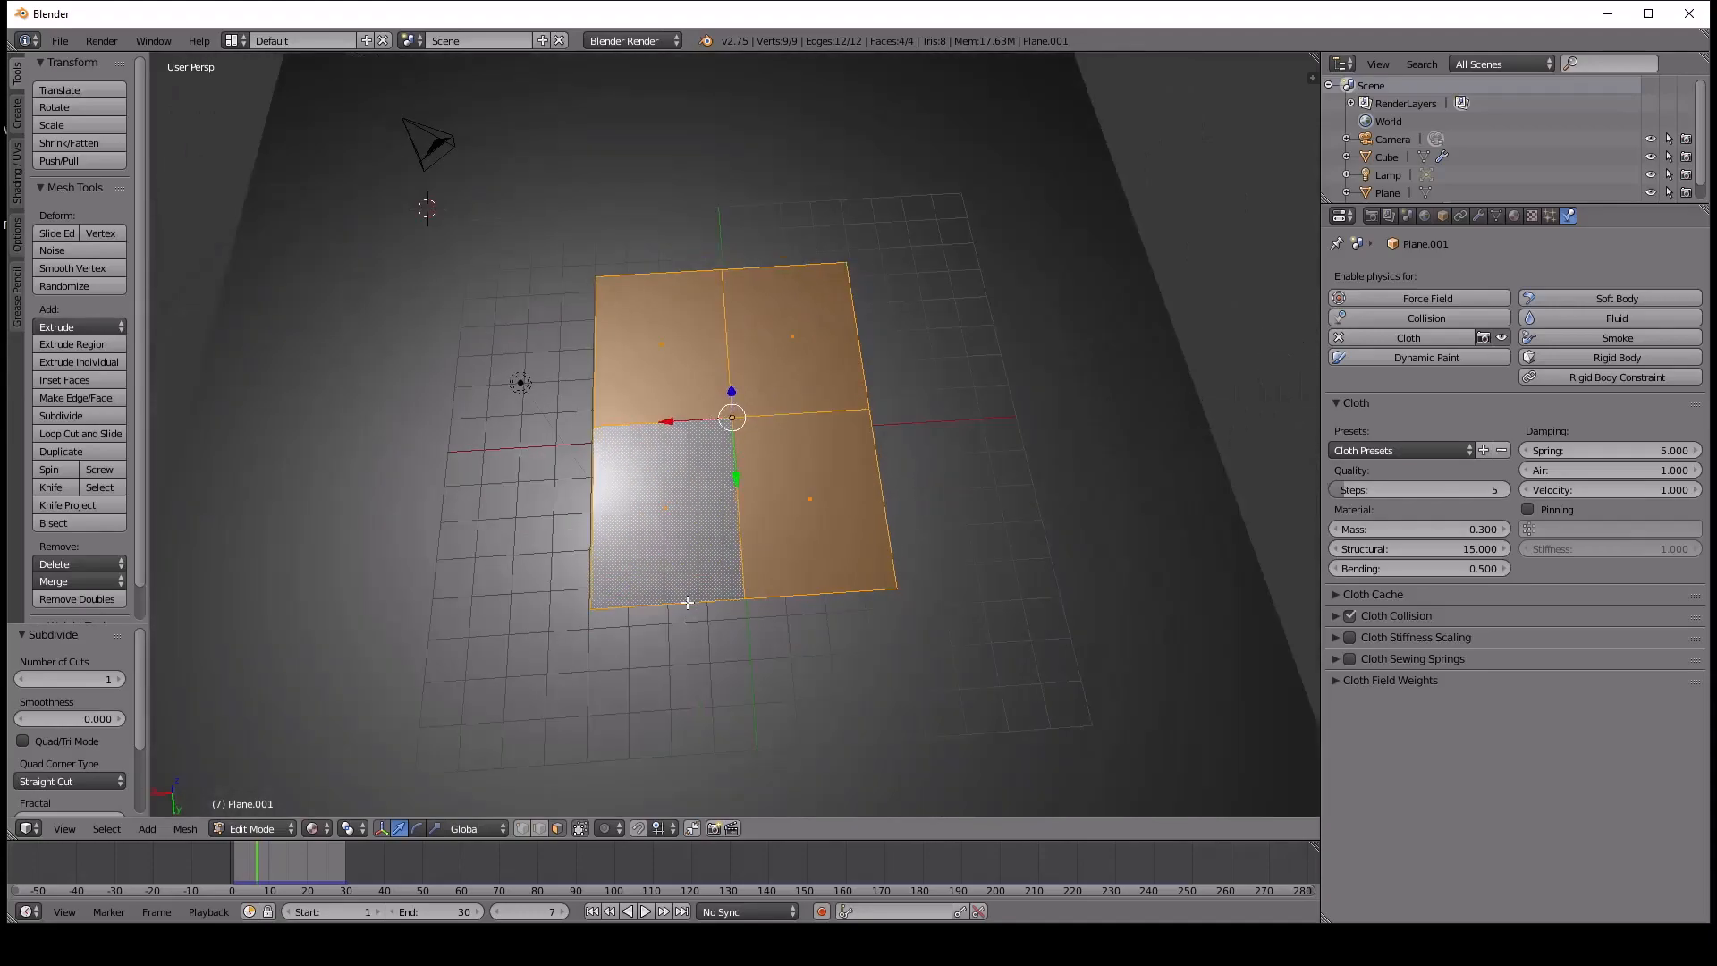
pyautogui.scroll(1, 697, 575)
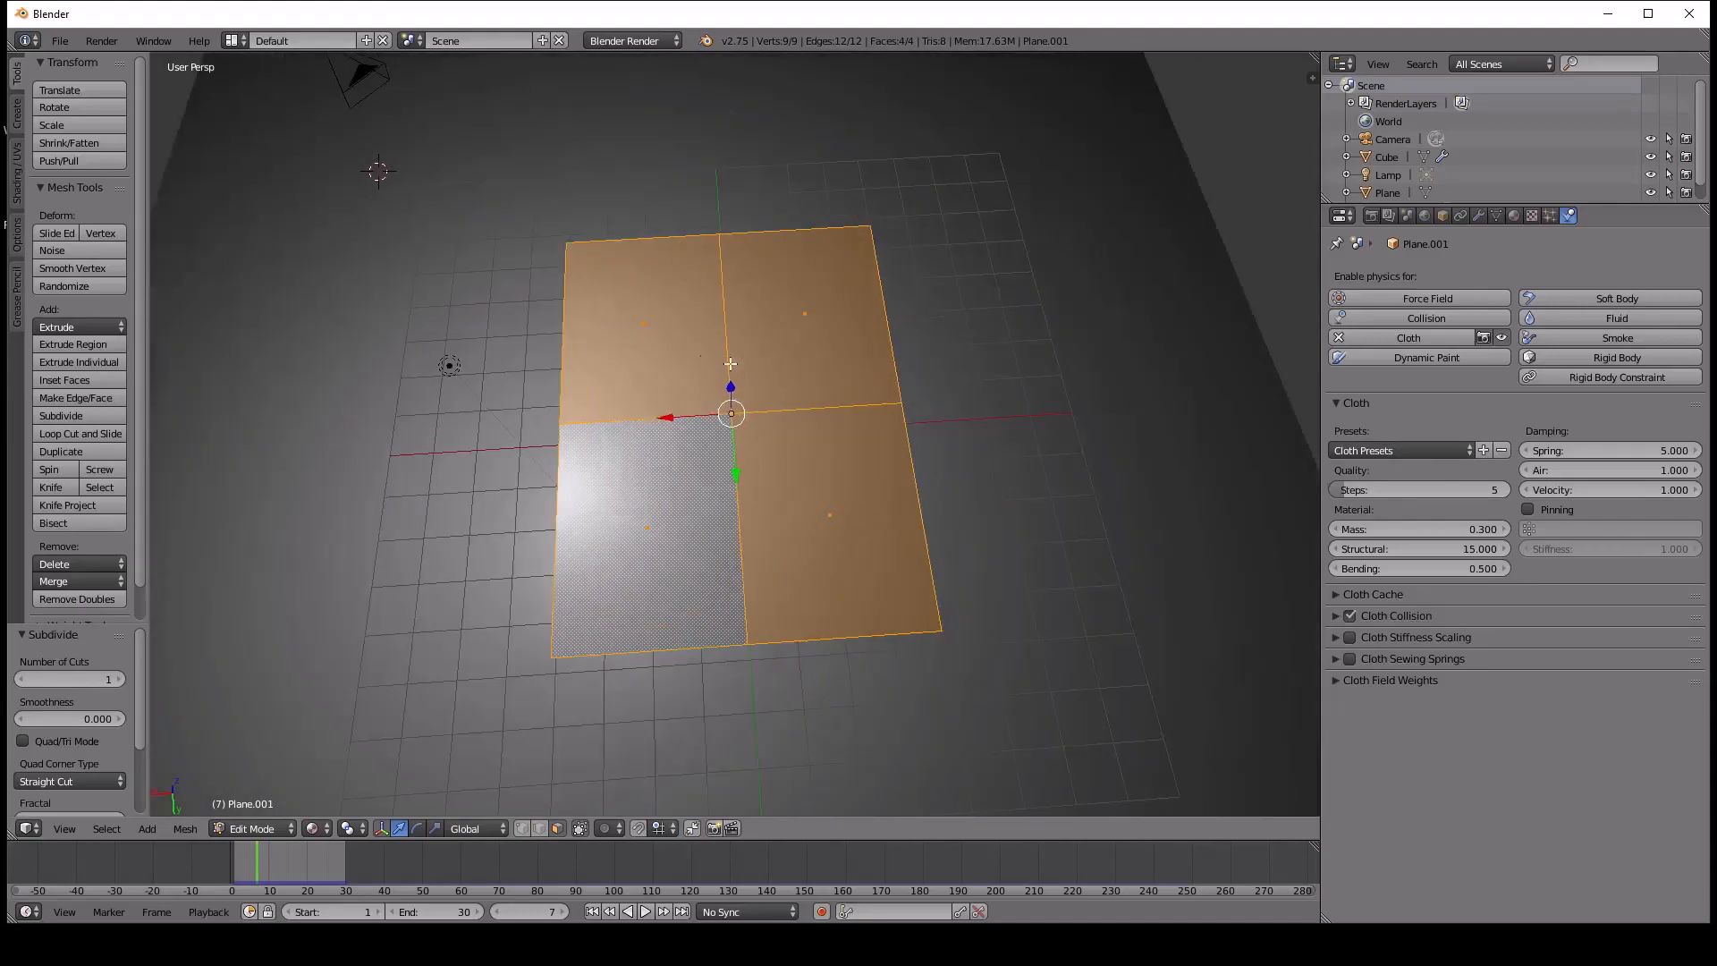
# Play the cloth simulation with the plane back in Object Mode, examine how it drapes, and stop playback.
pyautogui.click(645, 912)
pyautogui.moveTo(594, 567); pyautogui.dragTo(490, 453, button='middle')
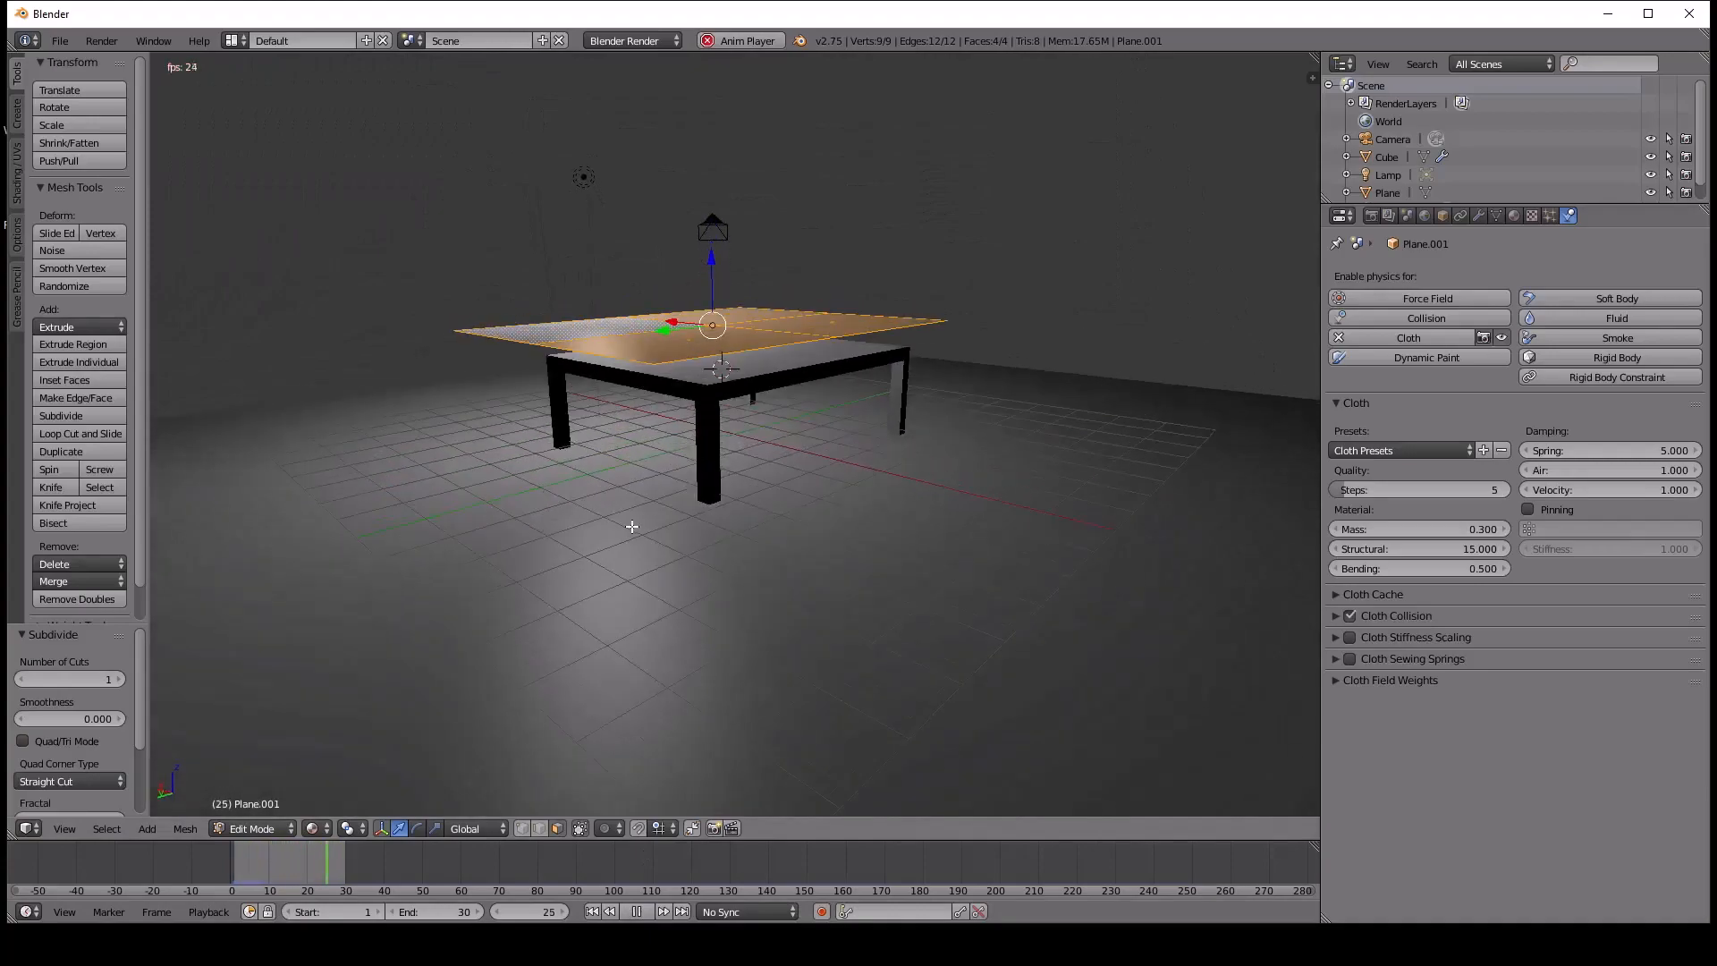
pyautogui.press('Tab')
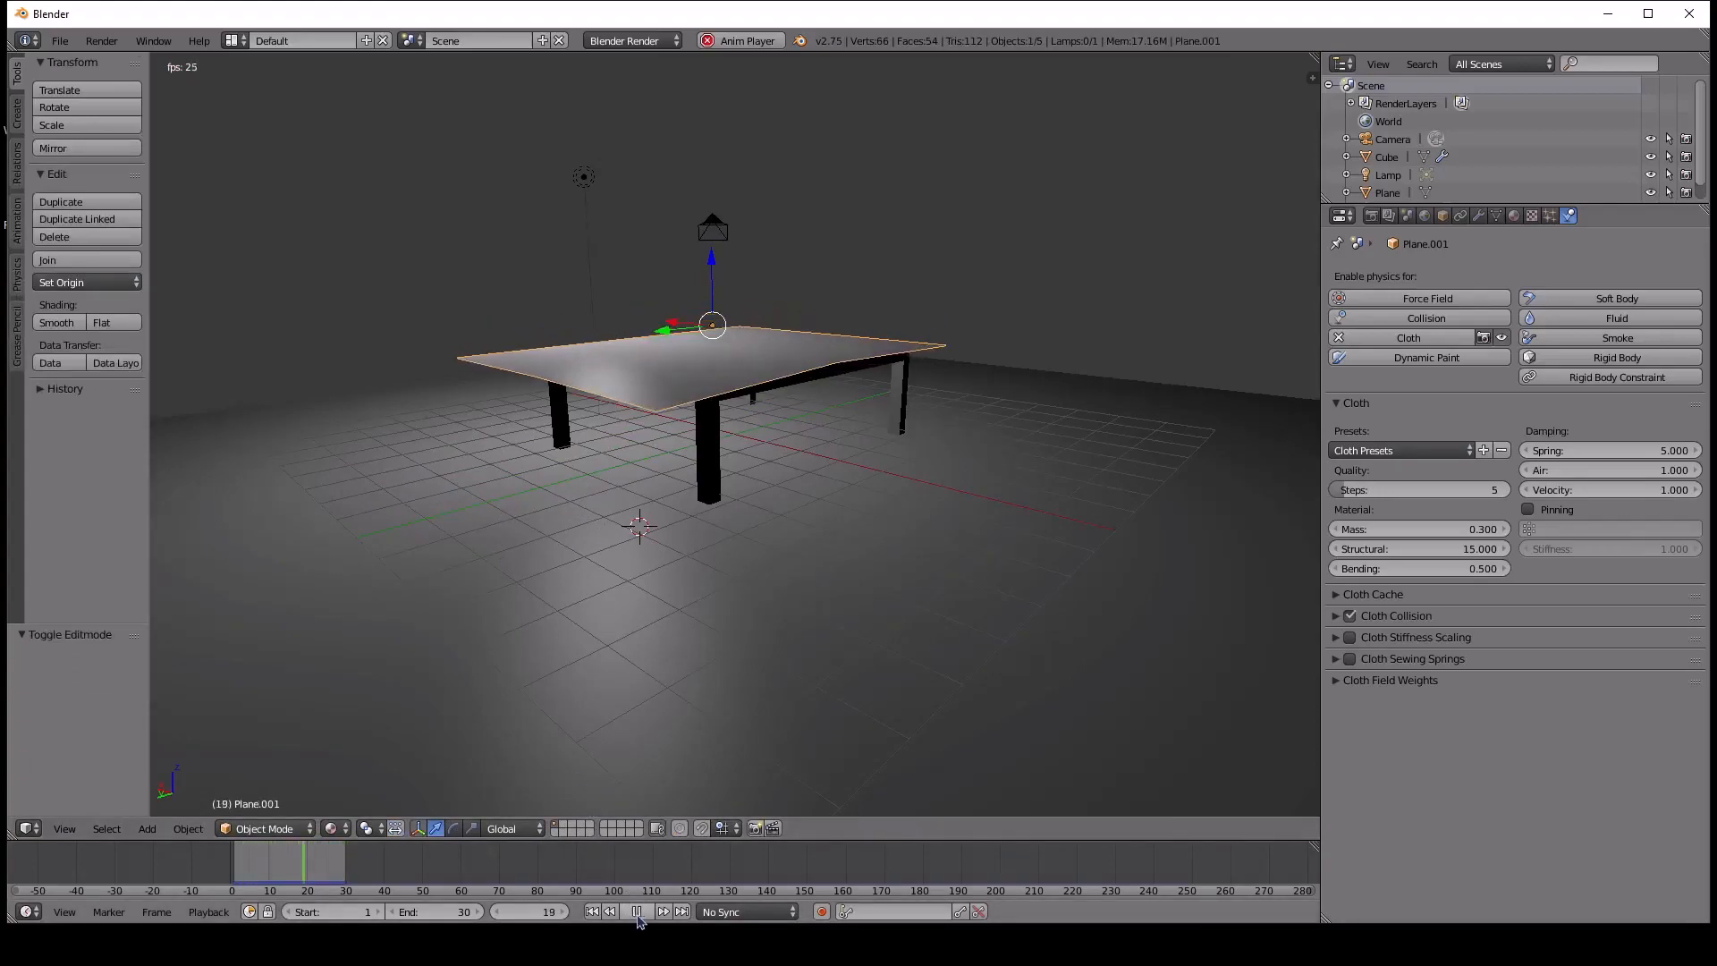
pyautogui.moveTo(567, 491); pyautogui.dragTo(664, 443, button='middle')
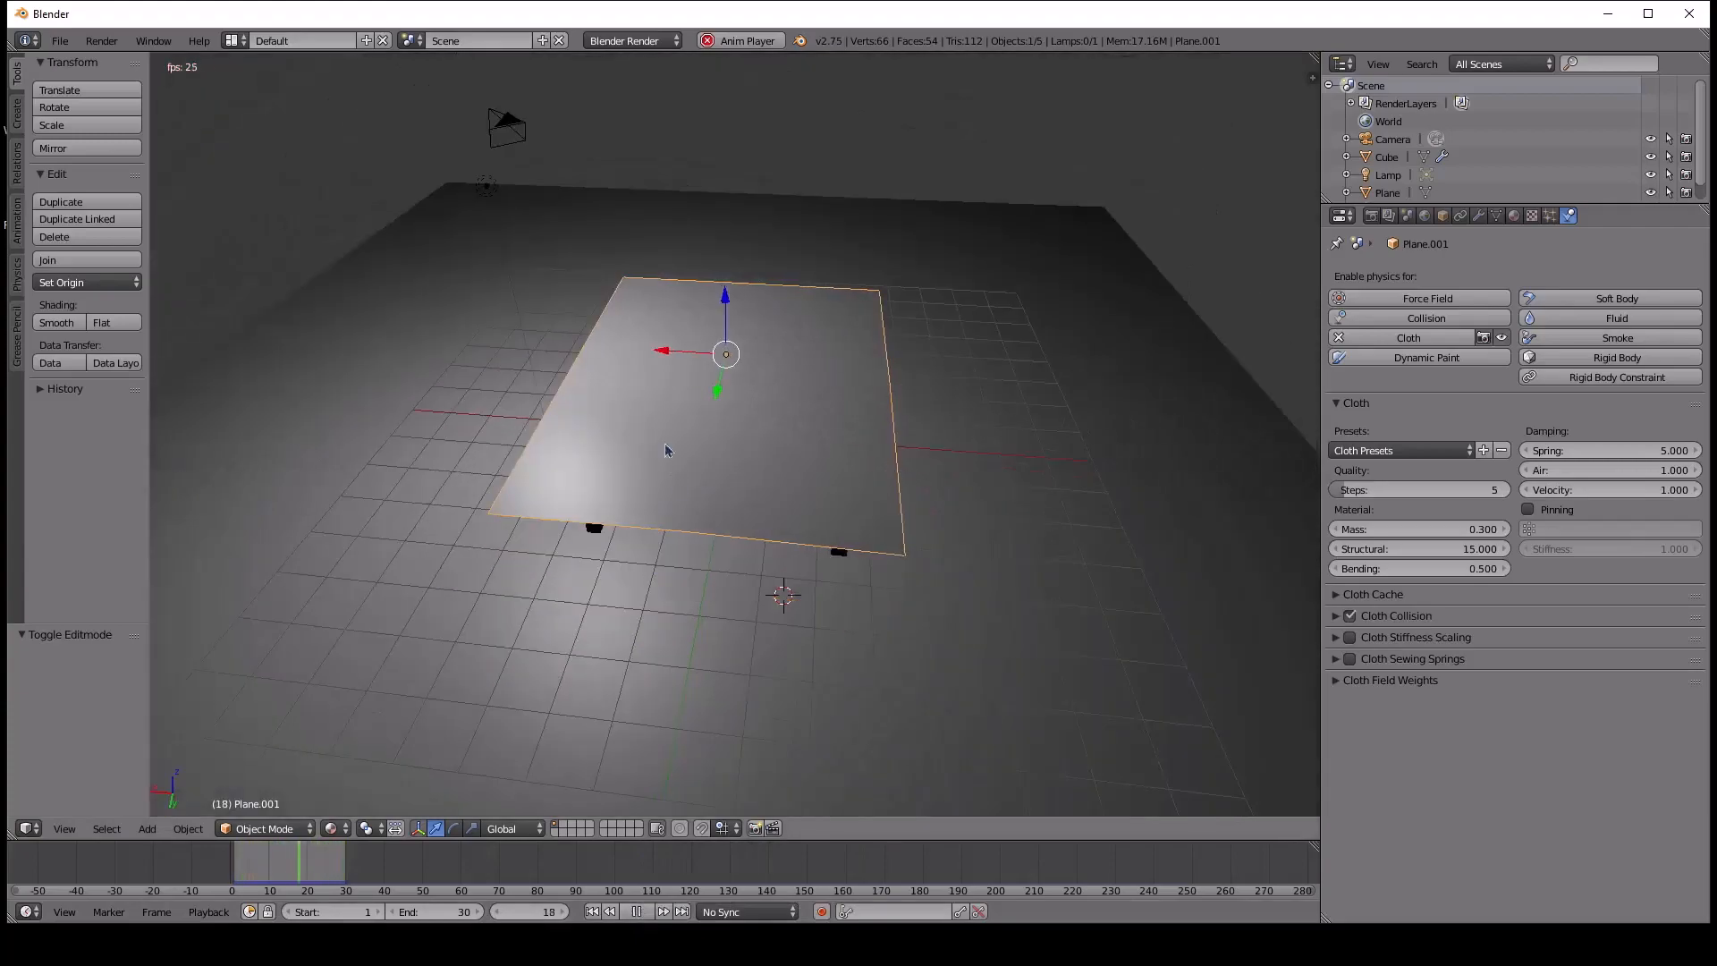
pyautogui.click(637, 911)
# Subdivide the cloth plane once more into a 4 by 4 grid of faces.
pyautogui.moveTo(671, 626); pyautogui.dragTo(688, 416, button='middle')
pyautogui.press('Tab')
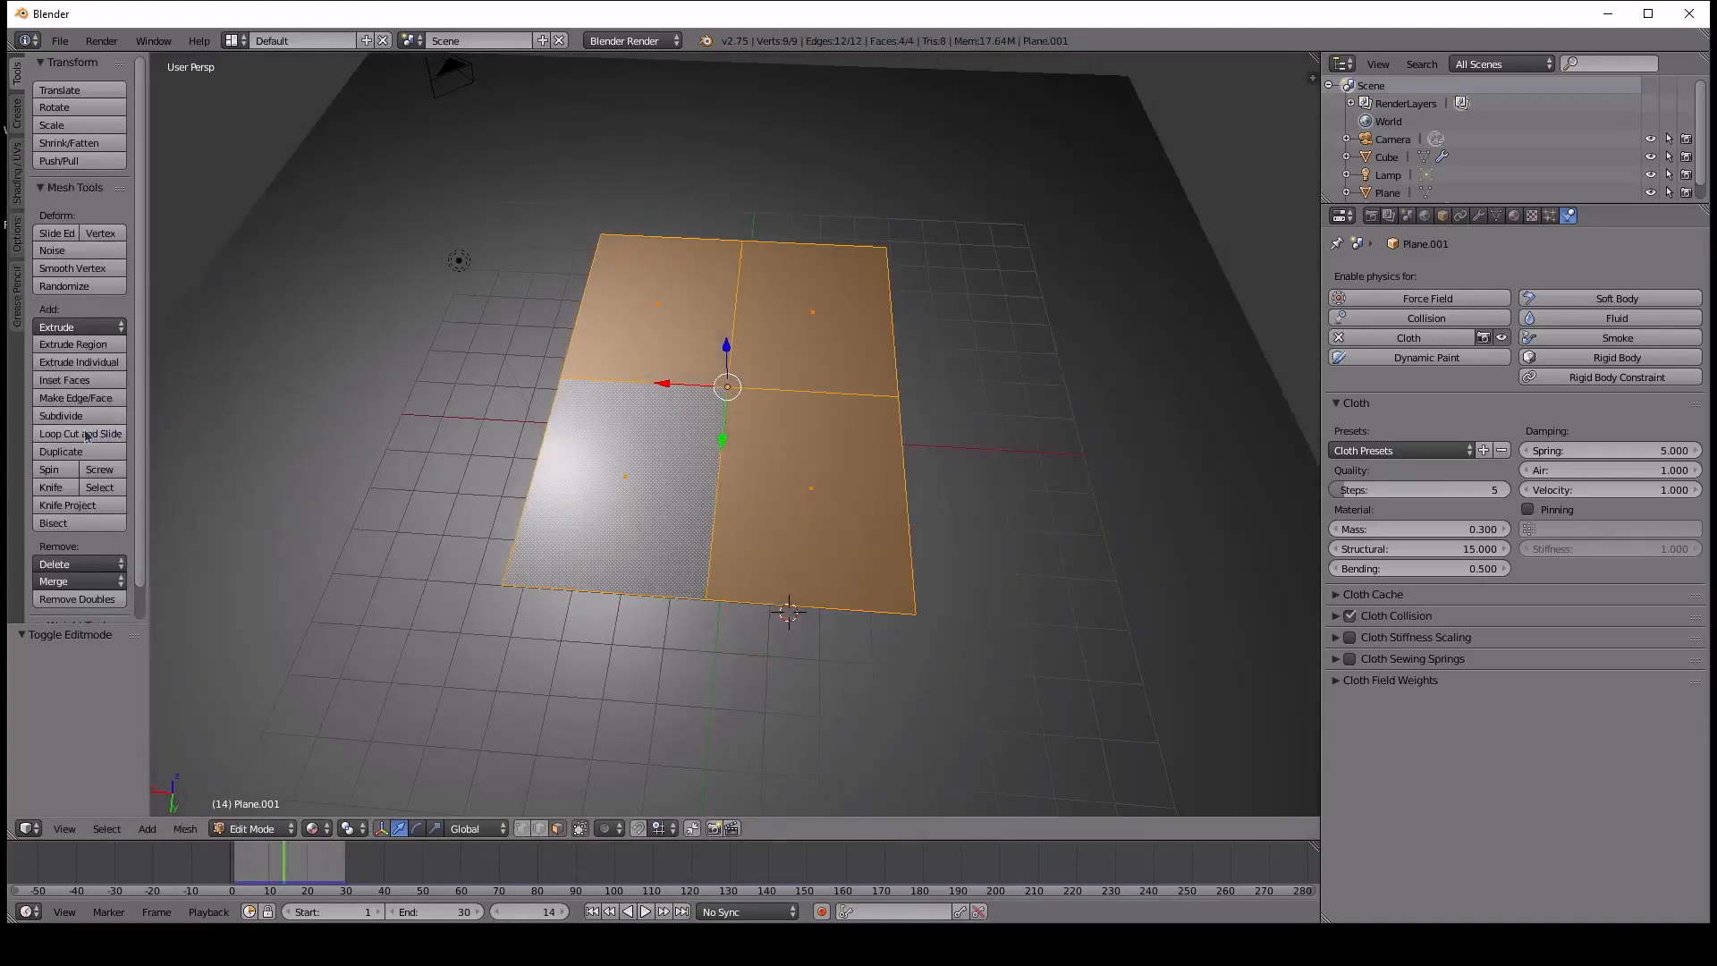
pyautogui.click(61, 416)
pyautogui.moveTo(767, 368)
pyautogui.mouseDown(button='middle')
pyautogui.moveTo(742, 301)
pyautogui.moveTo(753, 376)
pyautogui.moveTo(742, 288)
pyautogui.moveTo(760, 379)
pyautogui.mouseUp(button='middle')
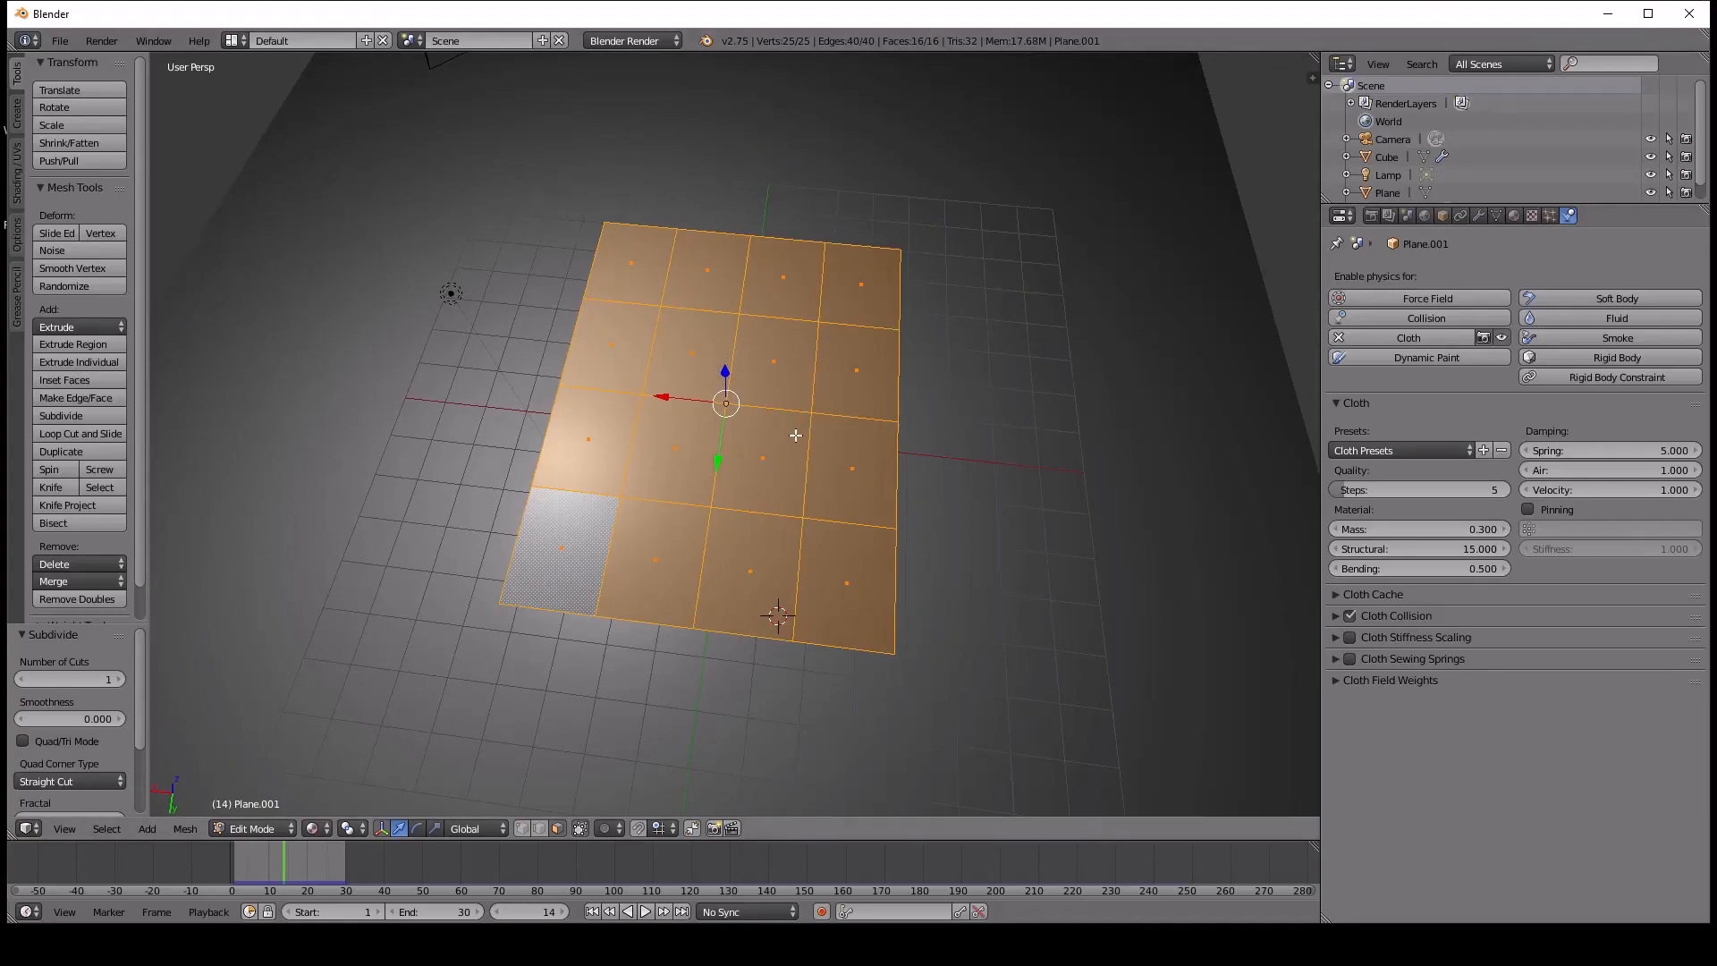
pyautogui.moveTo(723, 503); pyautogui.dragTo(706, 456, button='middle')
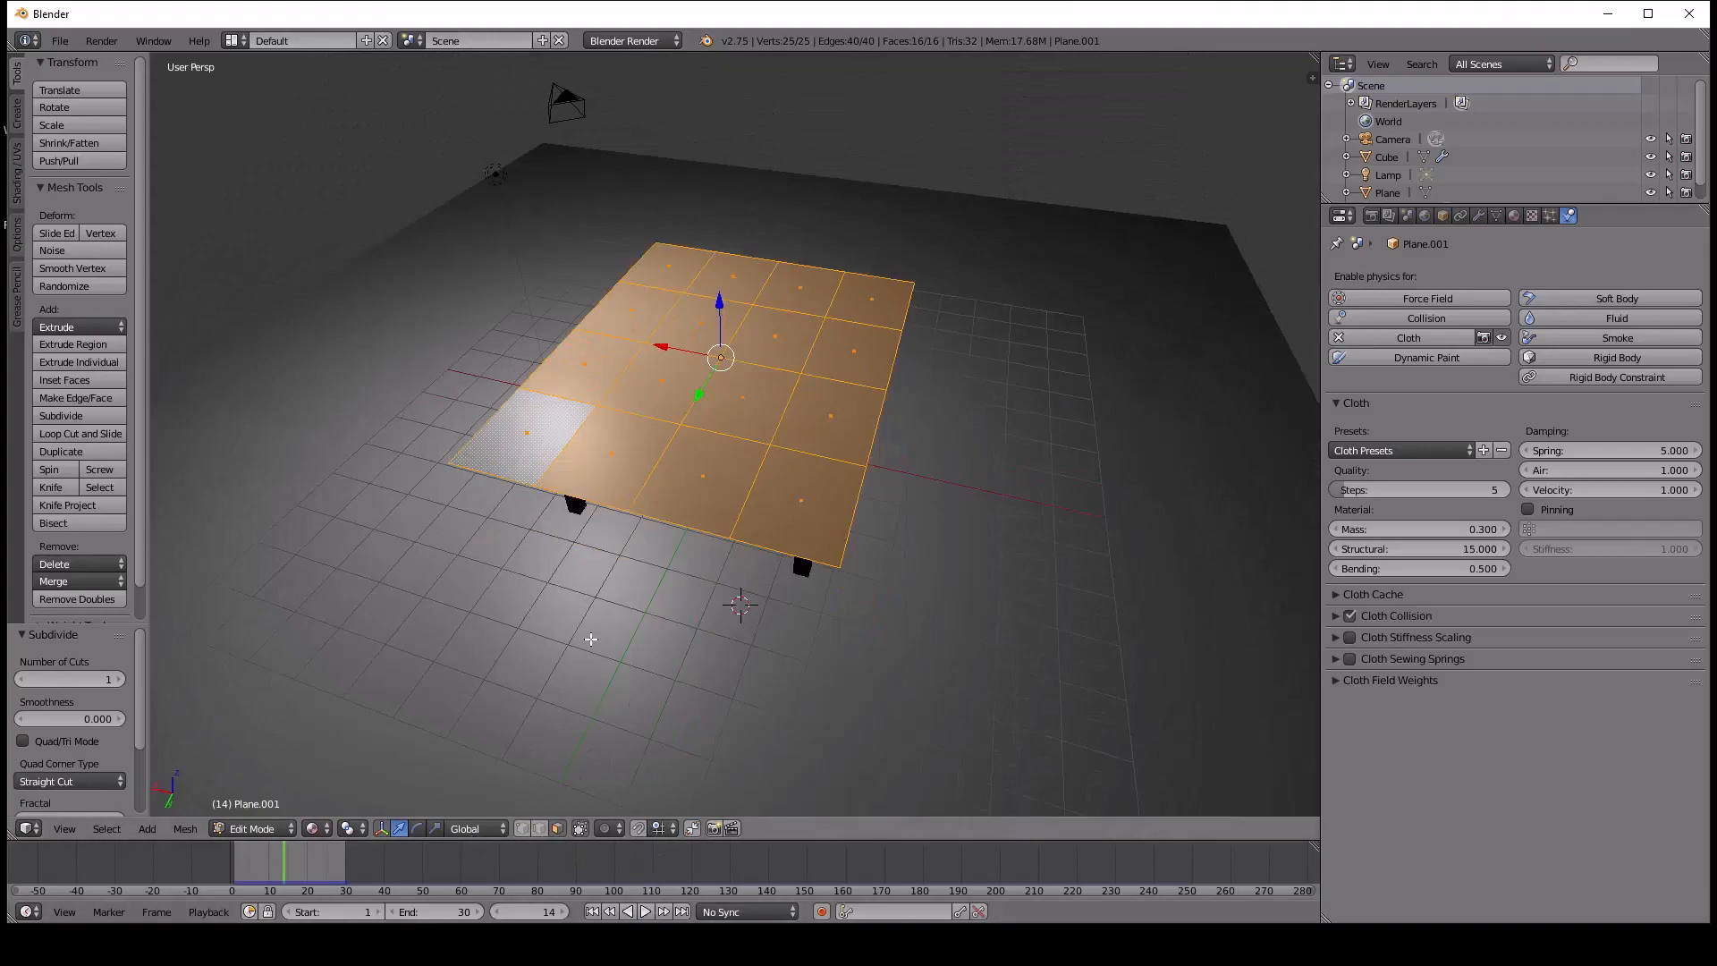
# Return the plane to Object Mode and replay the simulation to check how the finer mesh drapes over the table.
pyautogui.press('Tab')
pyautogui.click(644, 911)
pyautogui.moveTo(635, 648); pyautogui.dragTo(919, 465, button='middle')
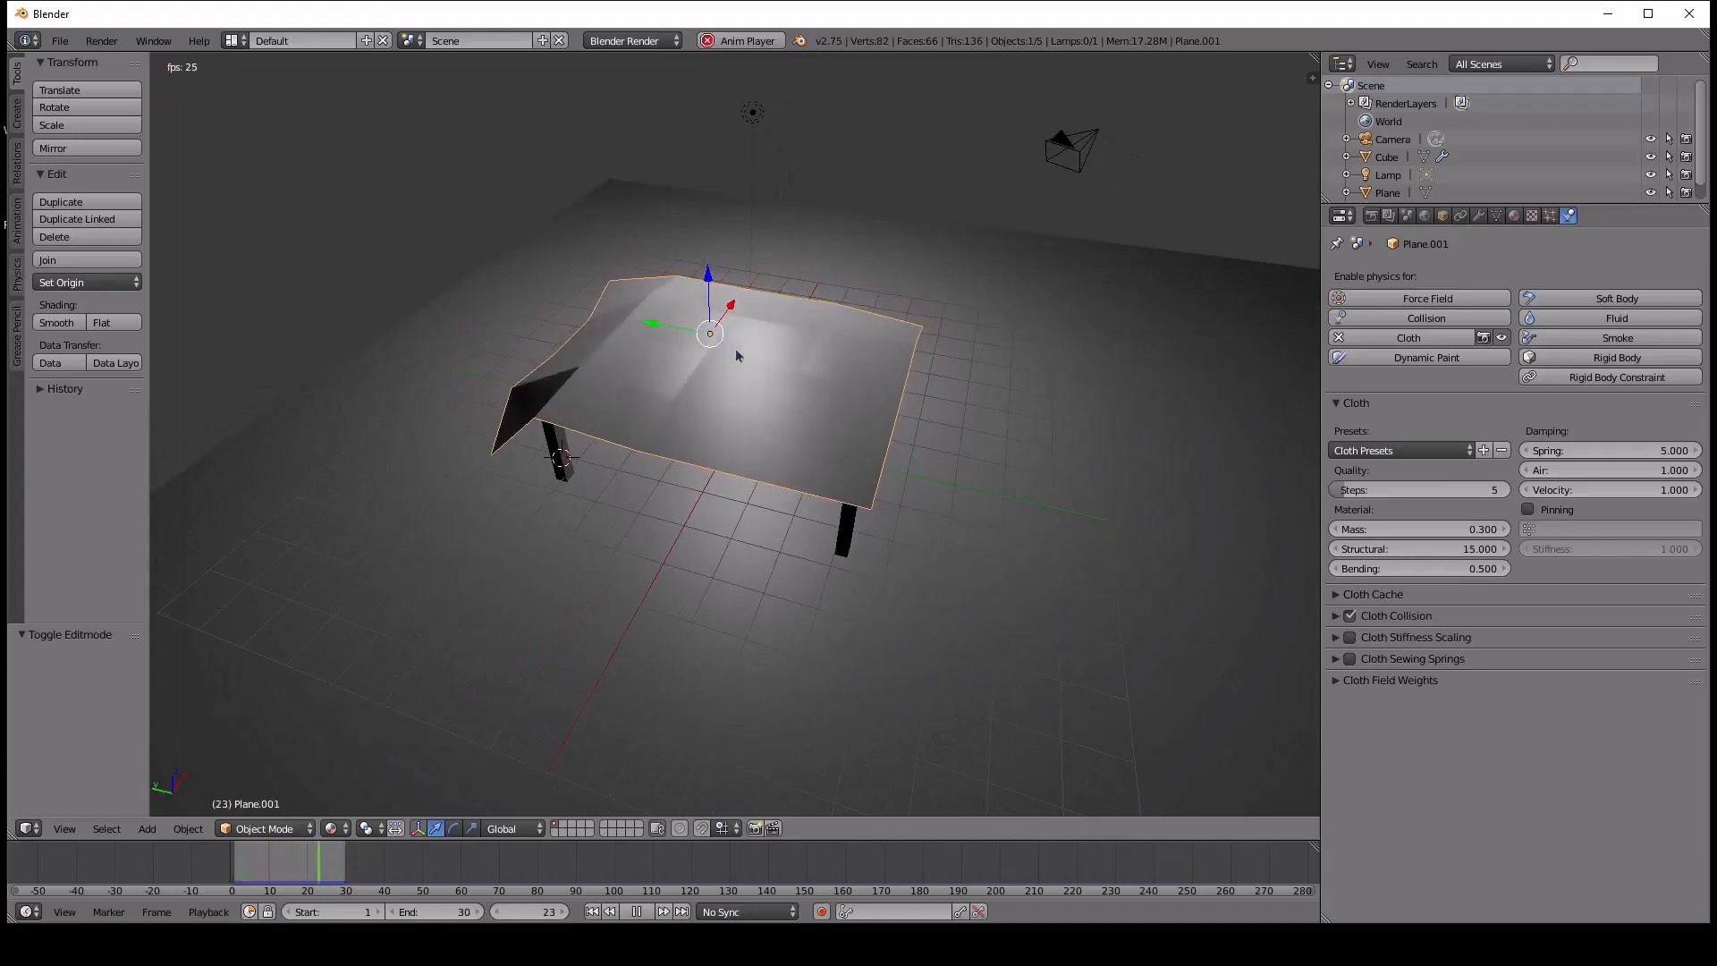
pyautogui.hotkey('alt', 'a')
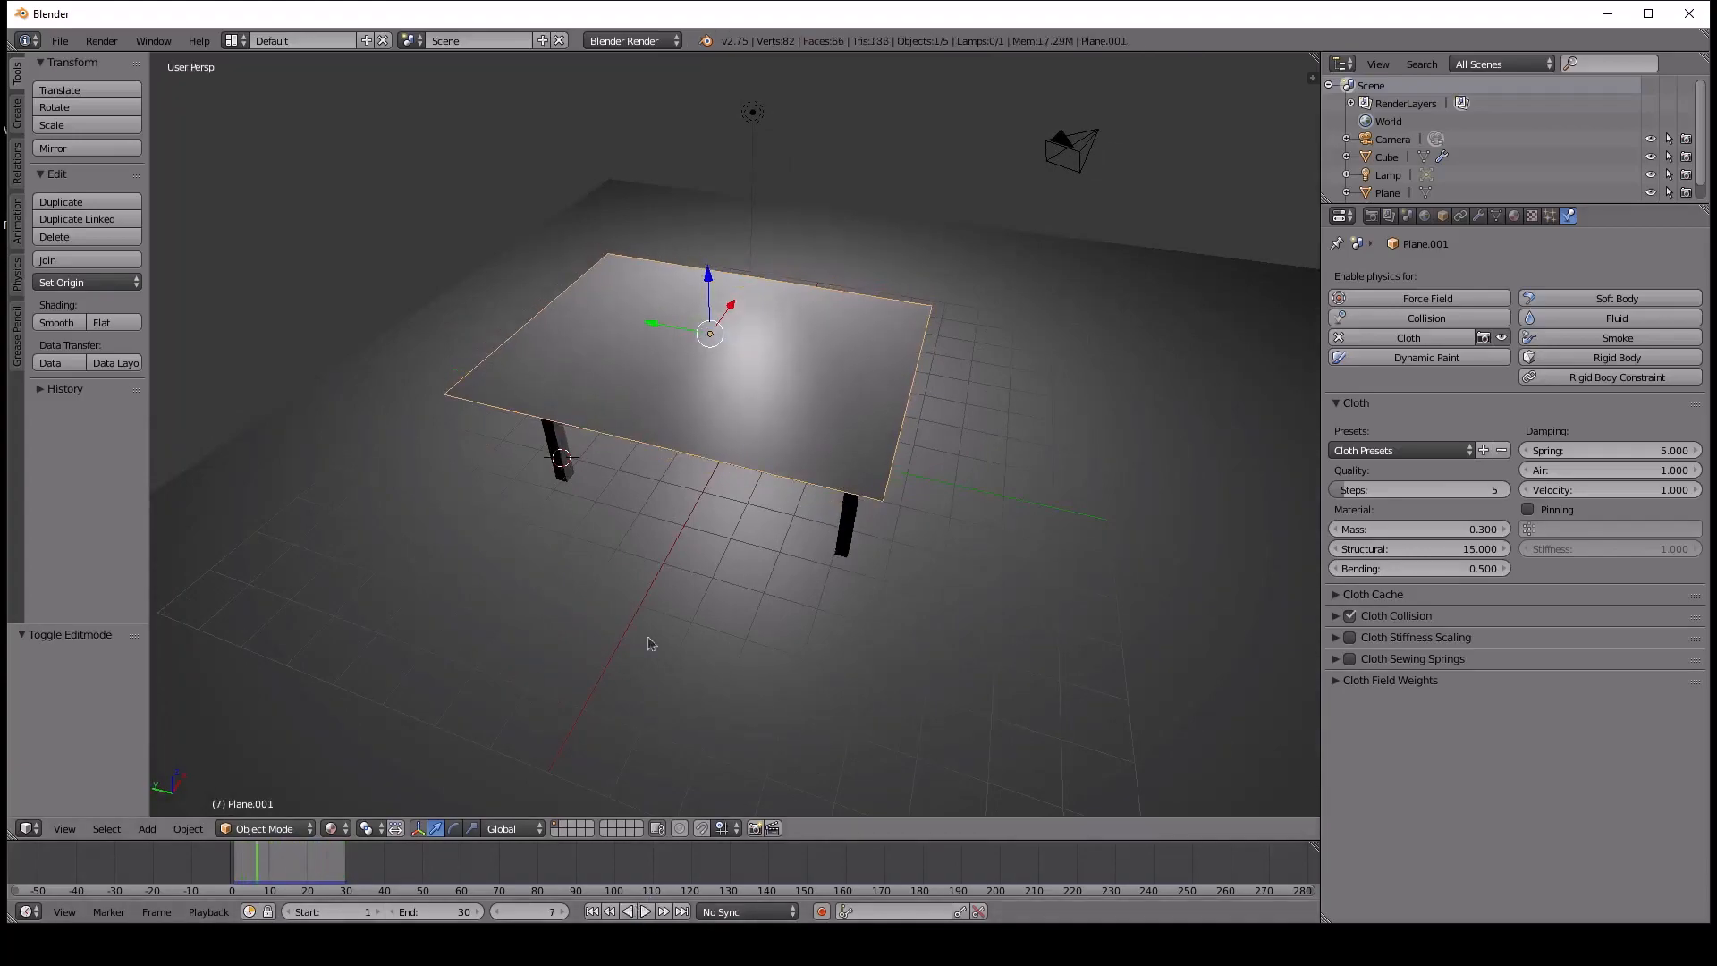
# Enlarge the cloth plane by about 1.388 along the Y axis and resize it along the X axis.
pyautogui.moveTo(650, 695); pyautogui.dragTo(709, 544, button='middle')
pyautogui.press('s')
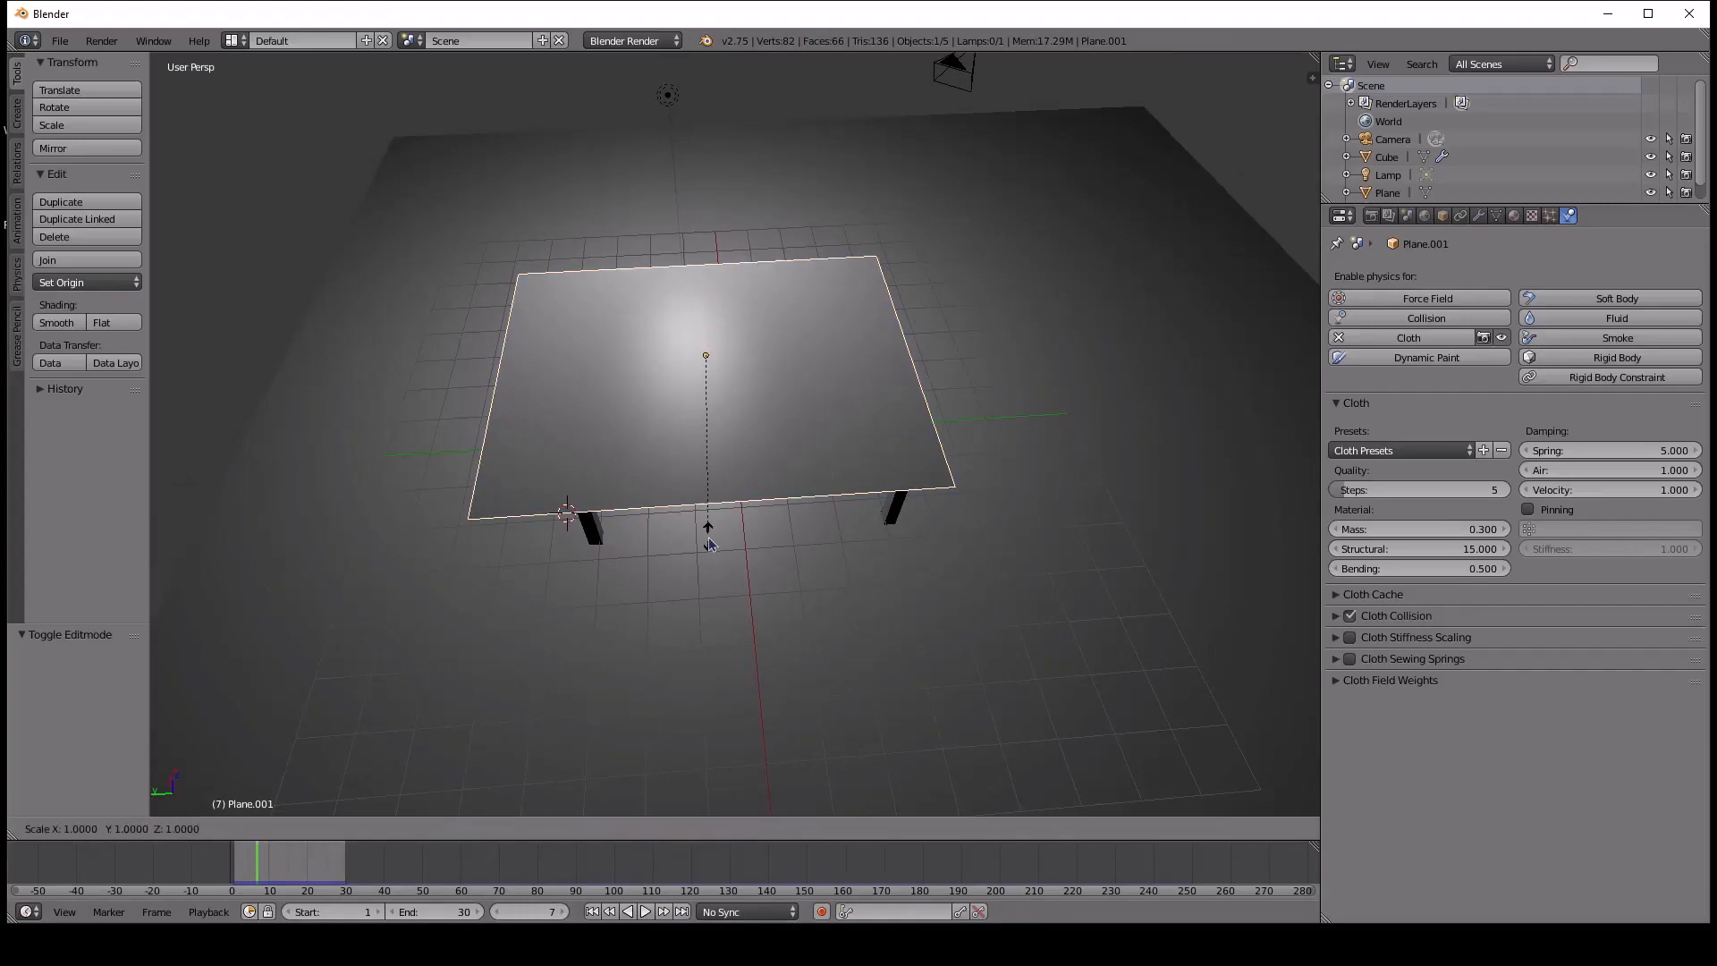
pyautogui.press('Escape')
pyautogui.moveTo(709, 544); pyautogui.dragTo(857, 561, button='middle')
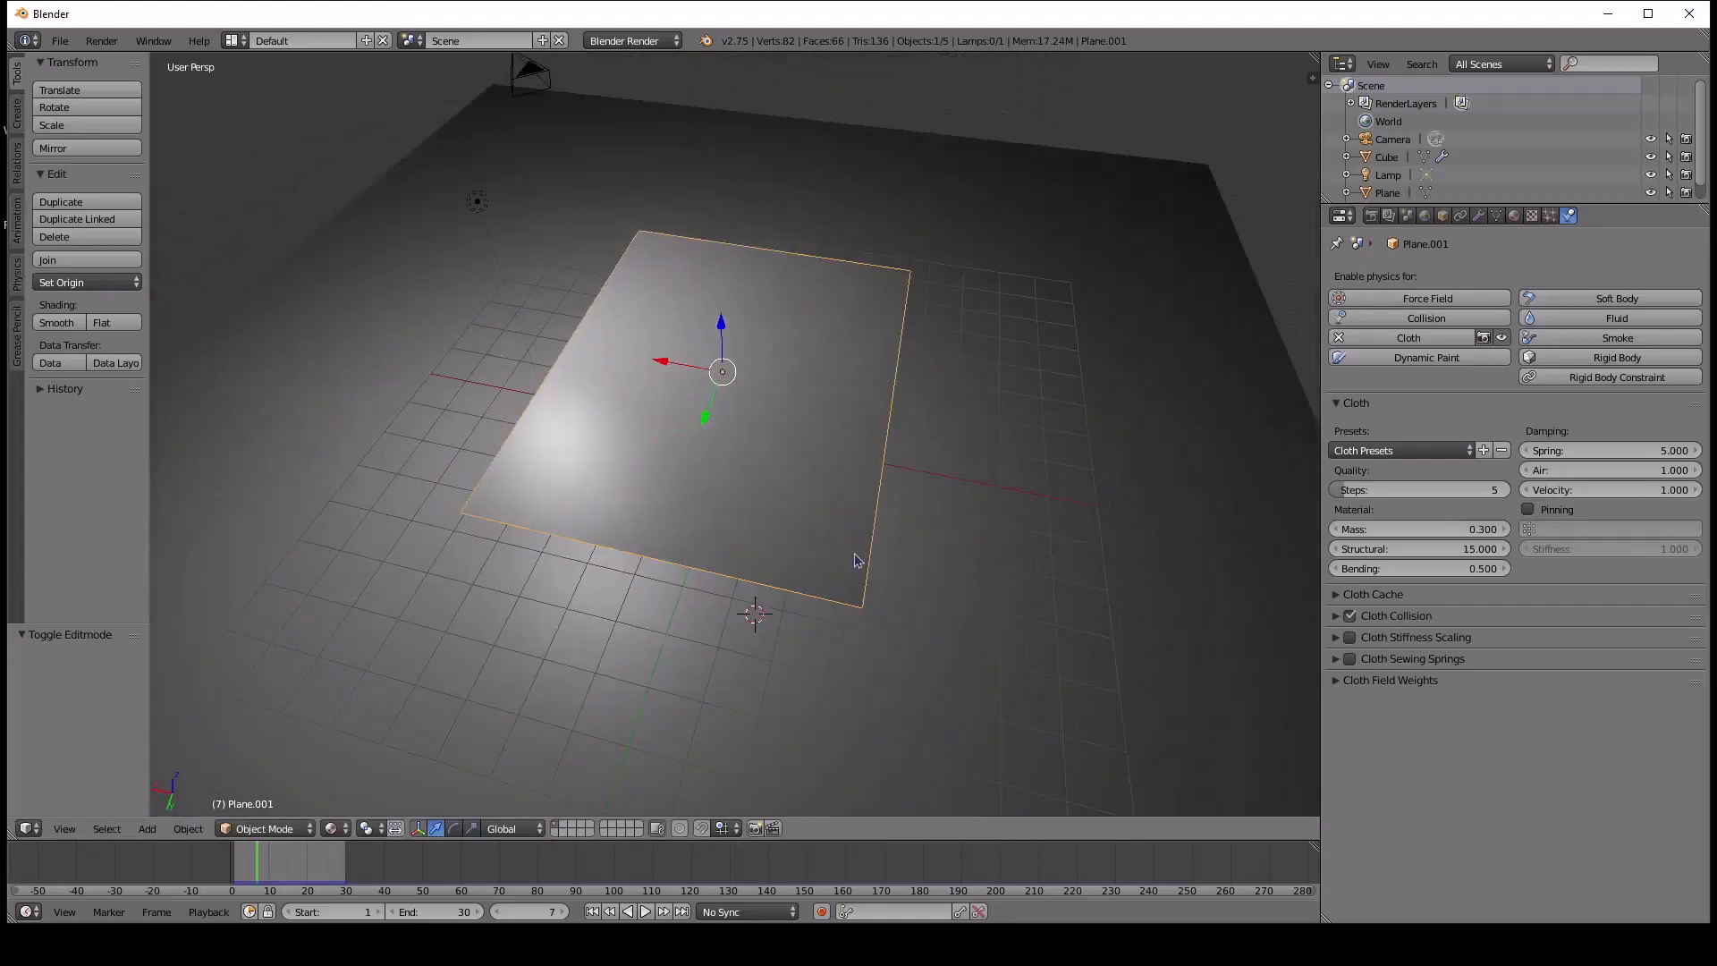
pyautogui.press('s')
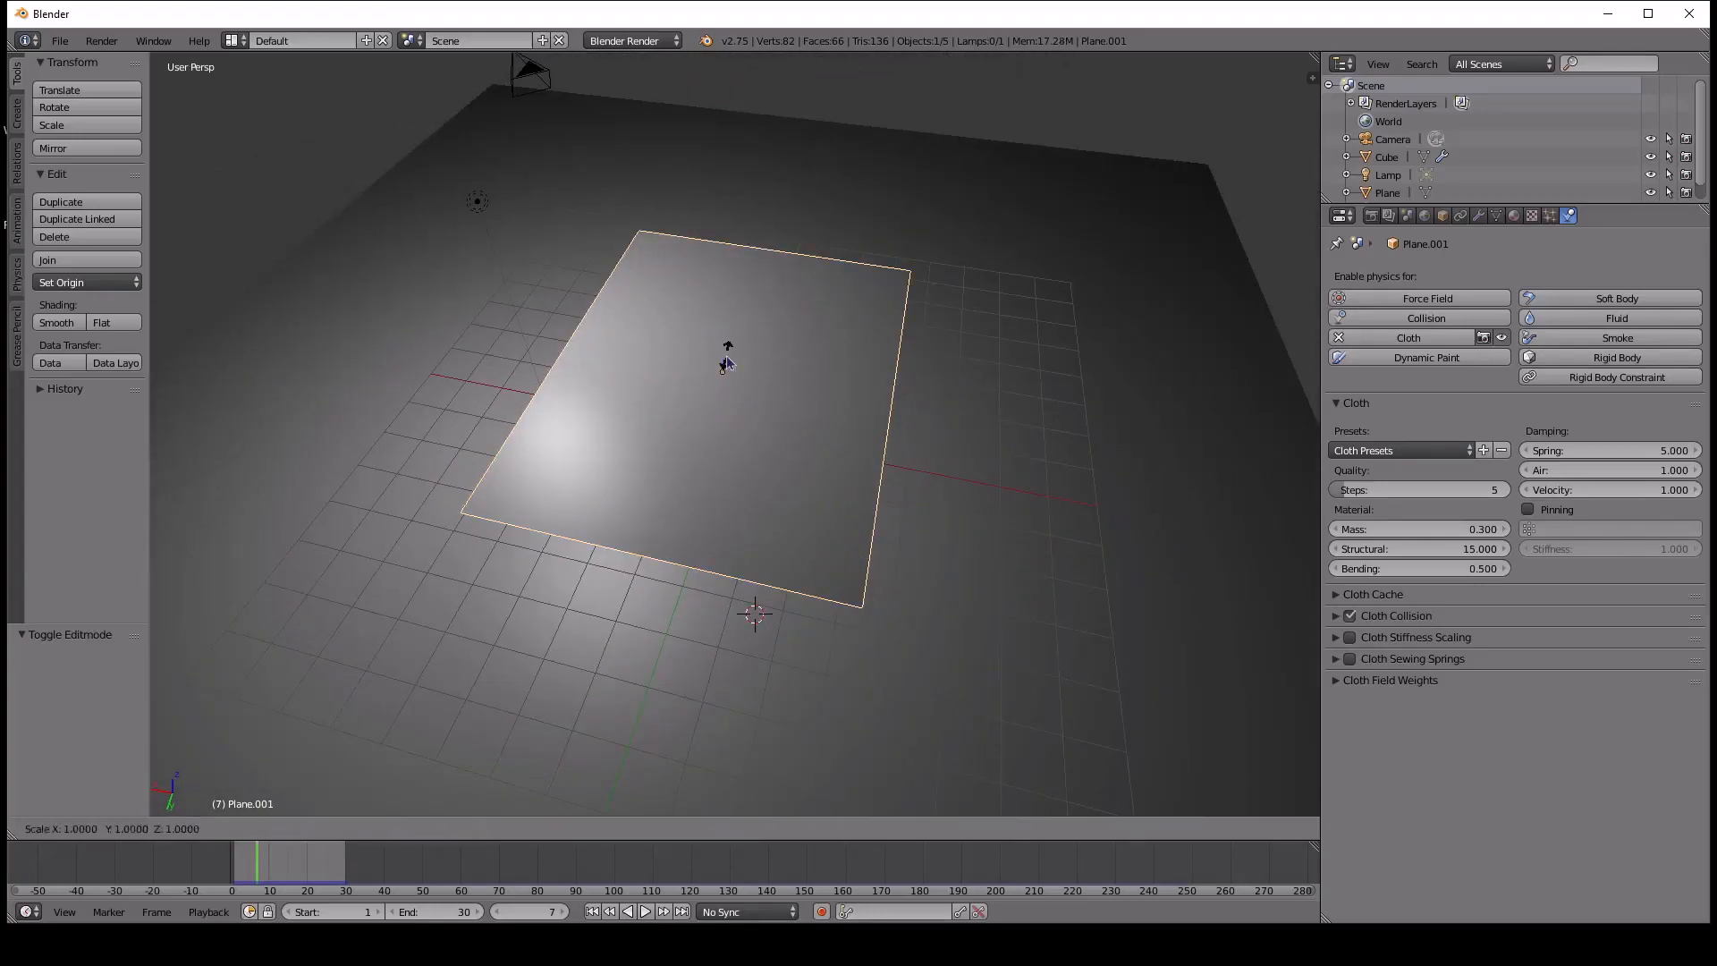
pyautogui.press('y')
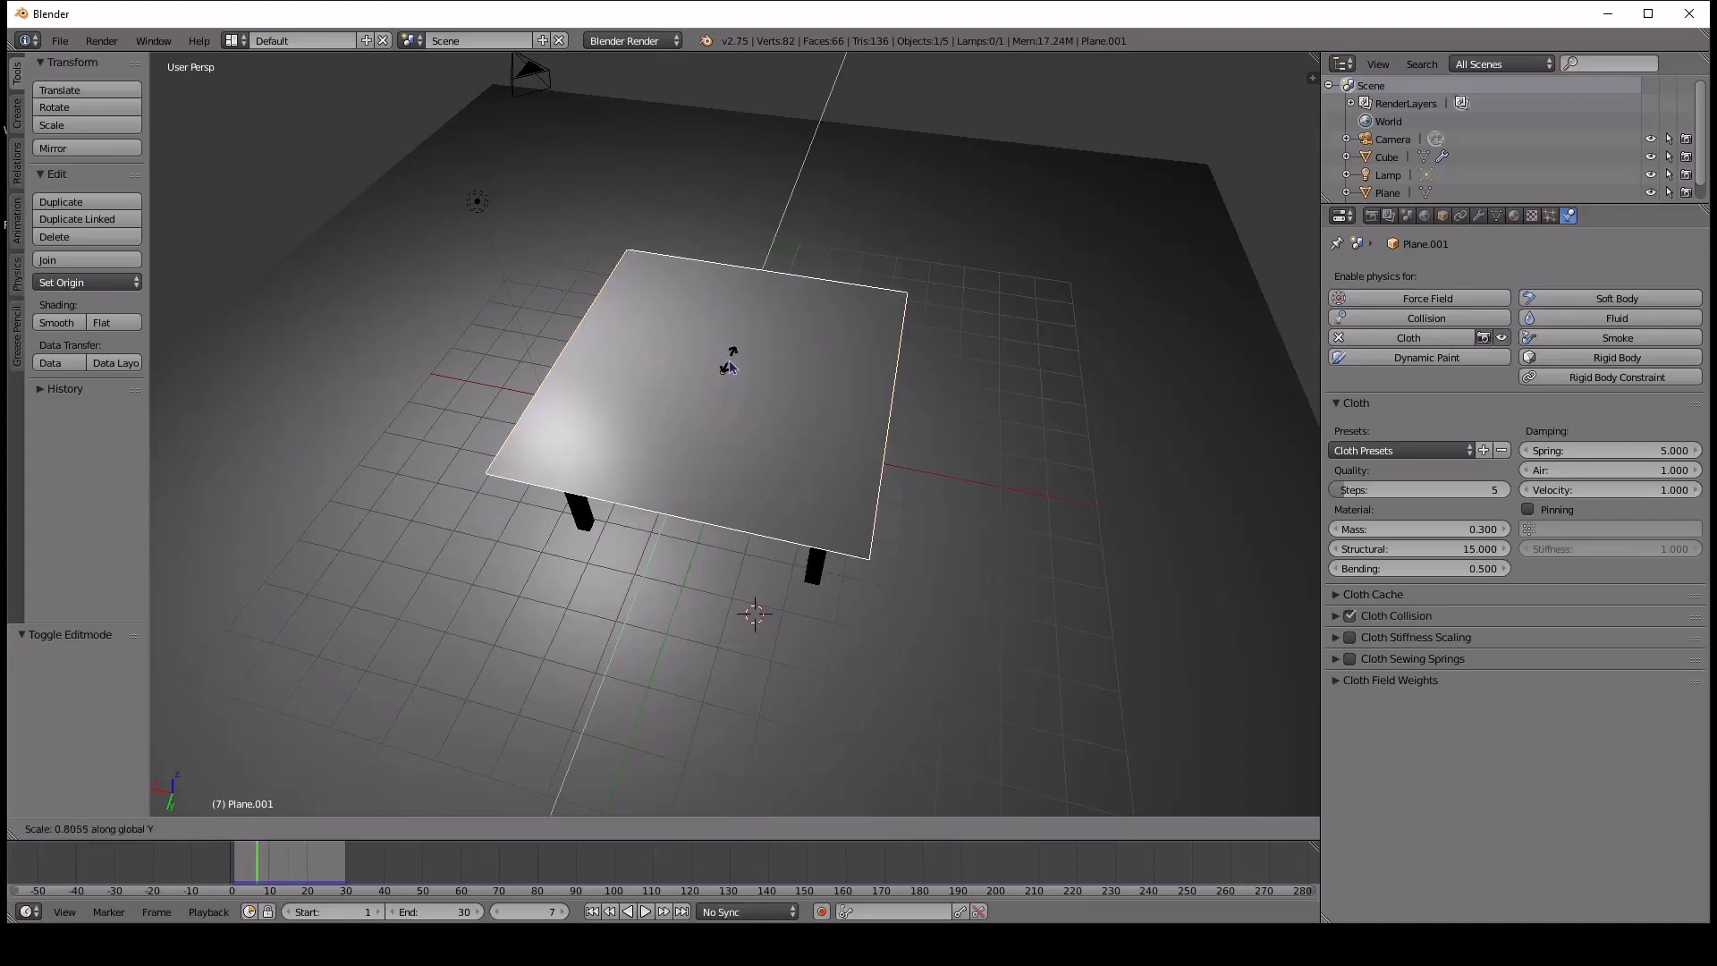
pyautogui.click(742, 361)
pyautogui.press('s')
pyautogui.press('x')
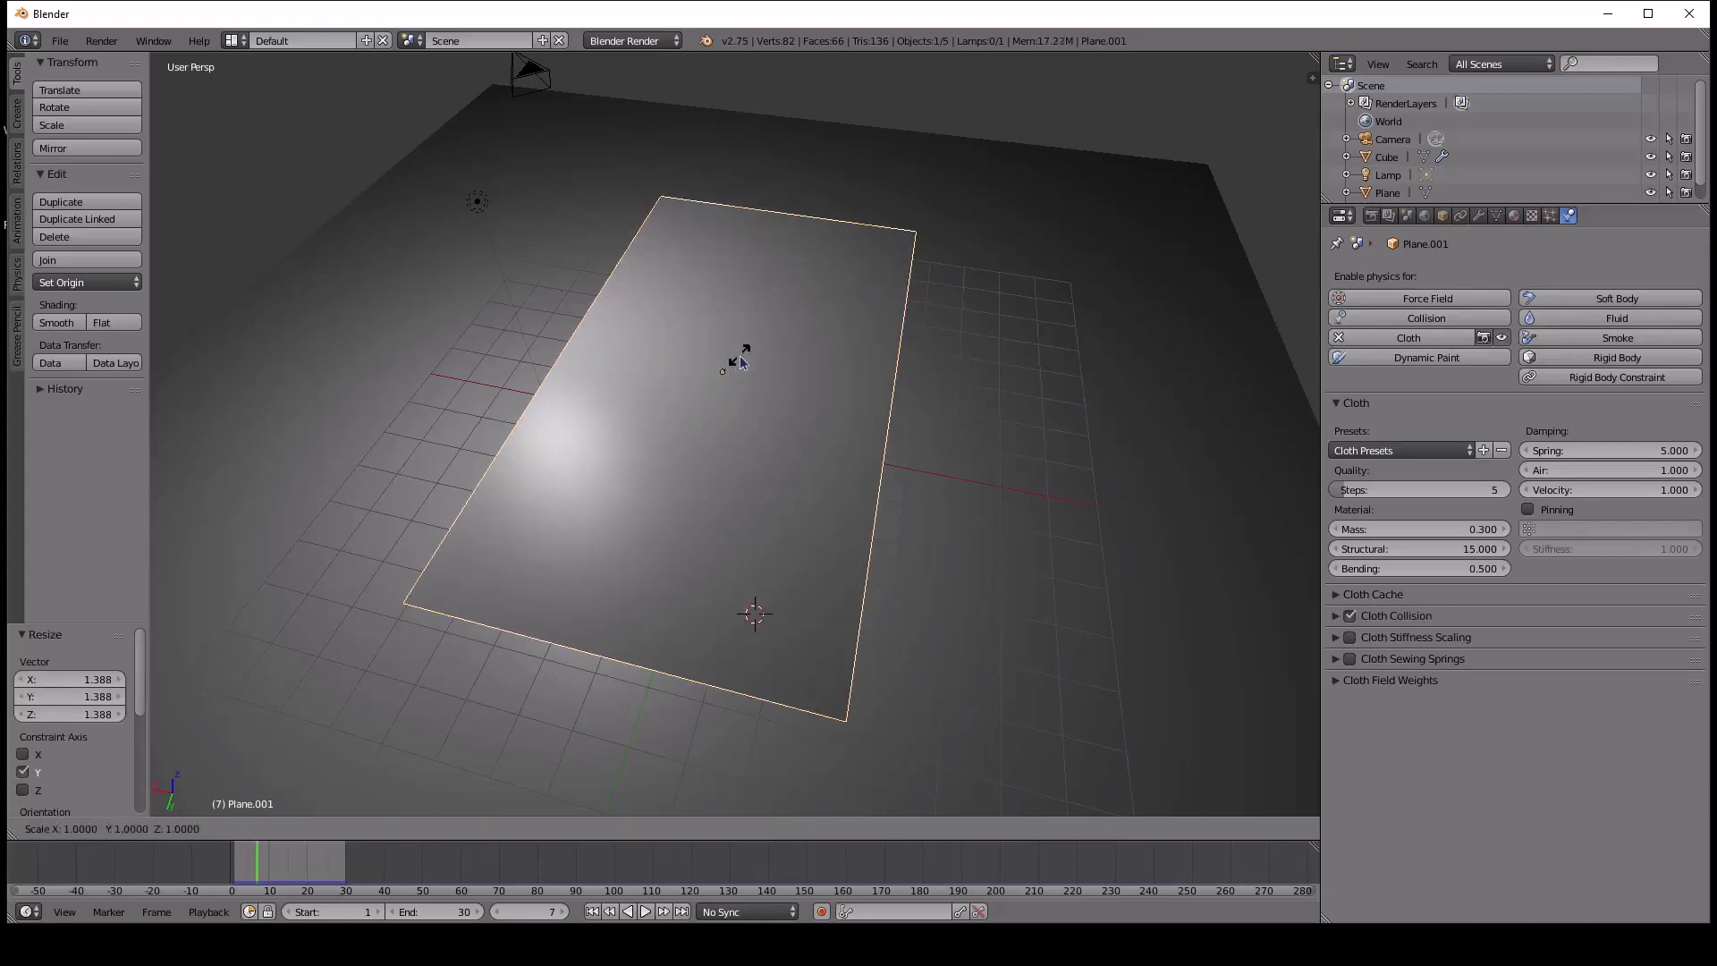
pyautogui.click(754, 362)
# Shift the cloth plane about -0.597 along Y over the table and replay the simulation to examine the drape.
pyautogui.moveTo(787, 386); pyautogui.dragTo(663, 372, button='middle')
pyautogui.moveTo(642, 351); pyautogui.dragTo(665, 346)
pyautogui.moveTo(662, 447); pyautogui.dragTo(648, 484, button='middle')
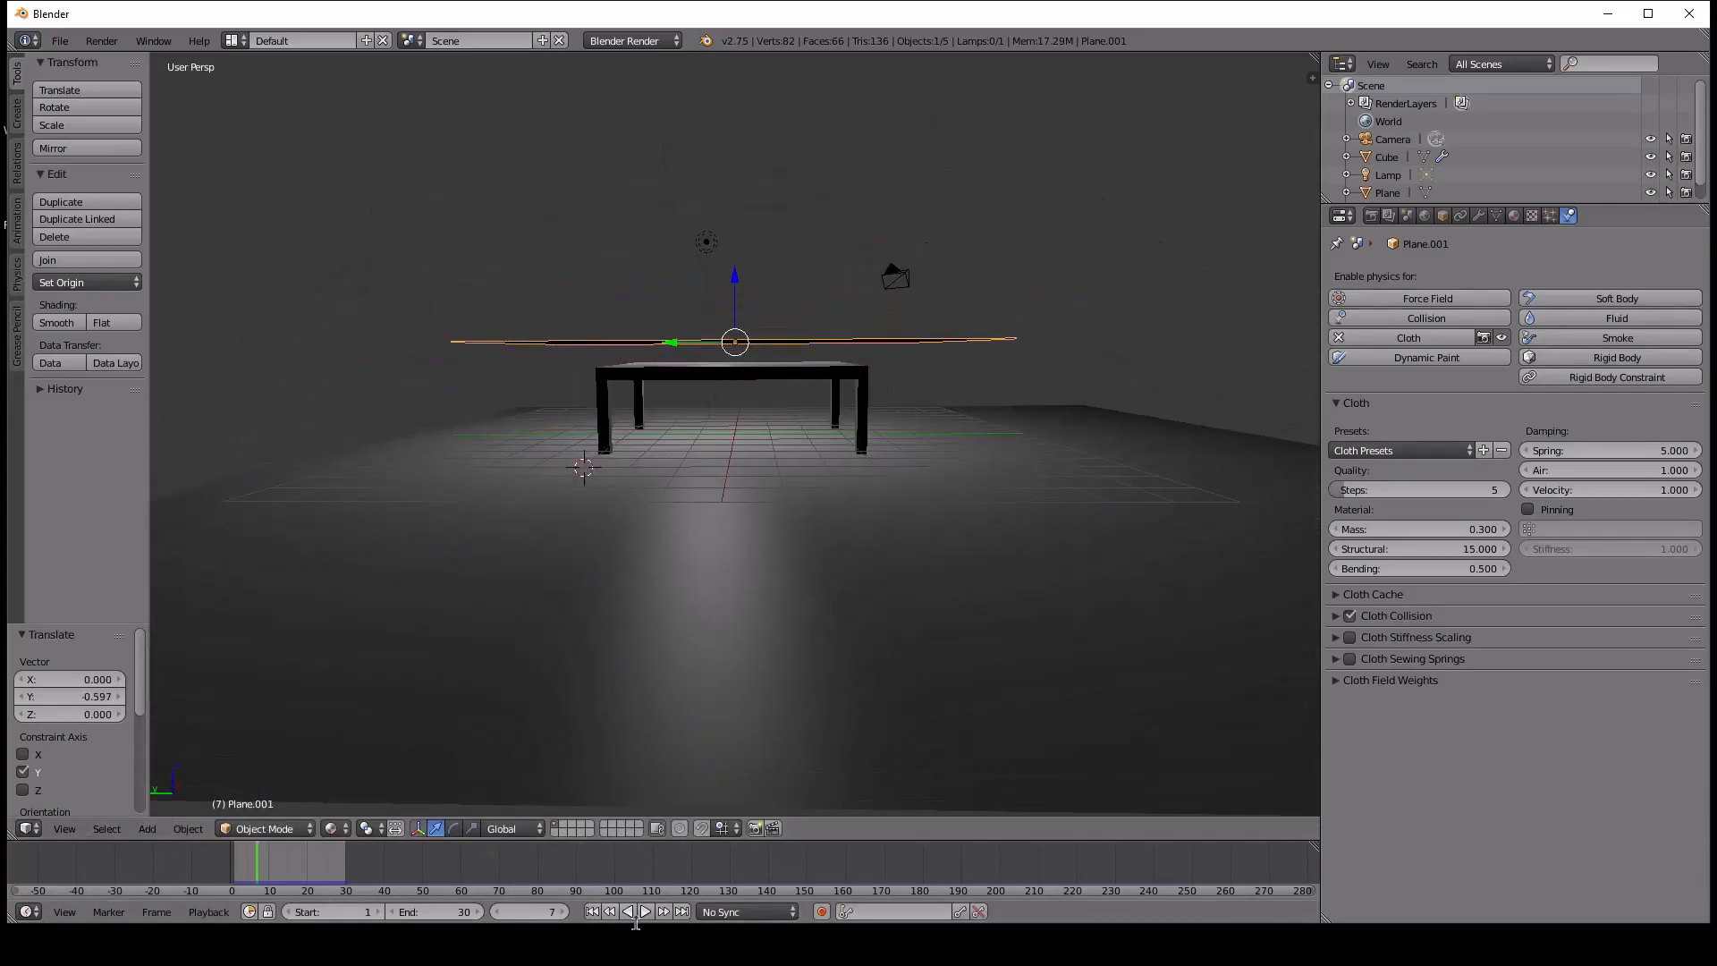
pyautogui.click(645, 913)
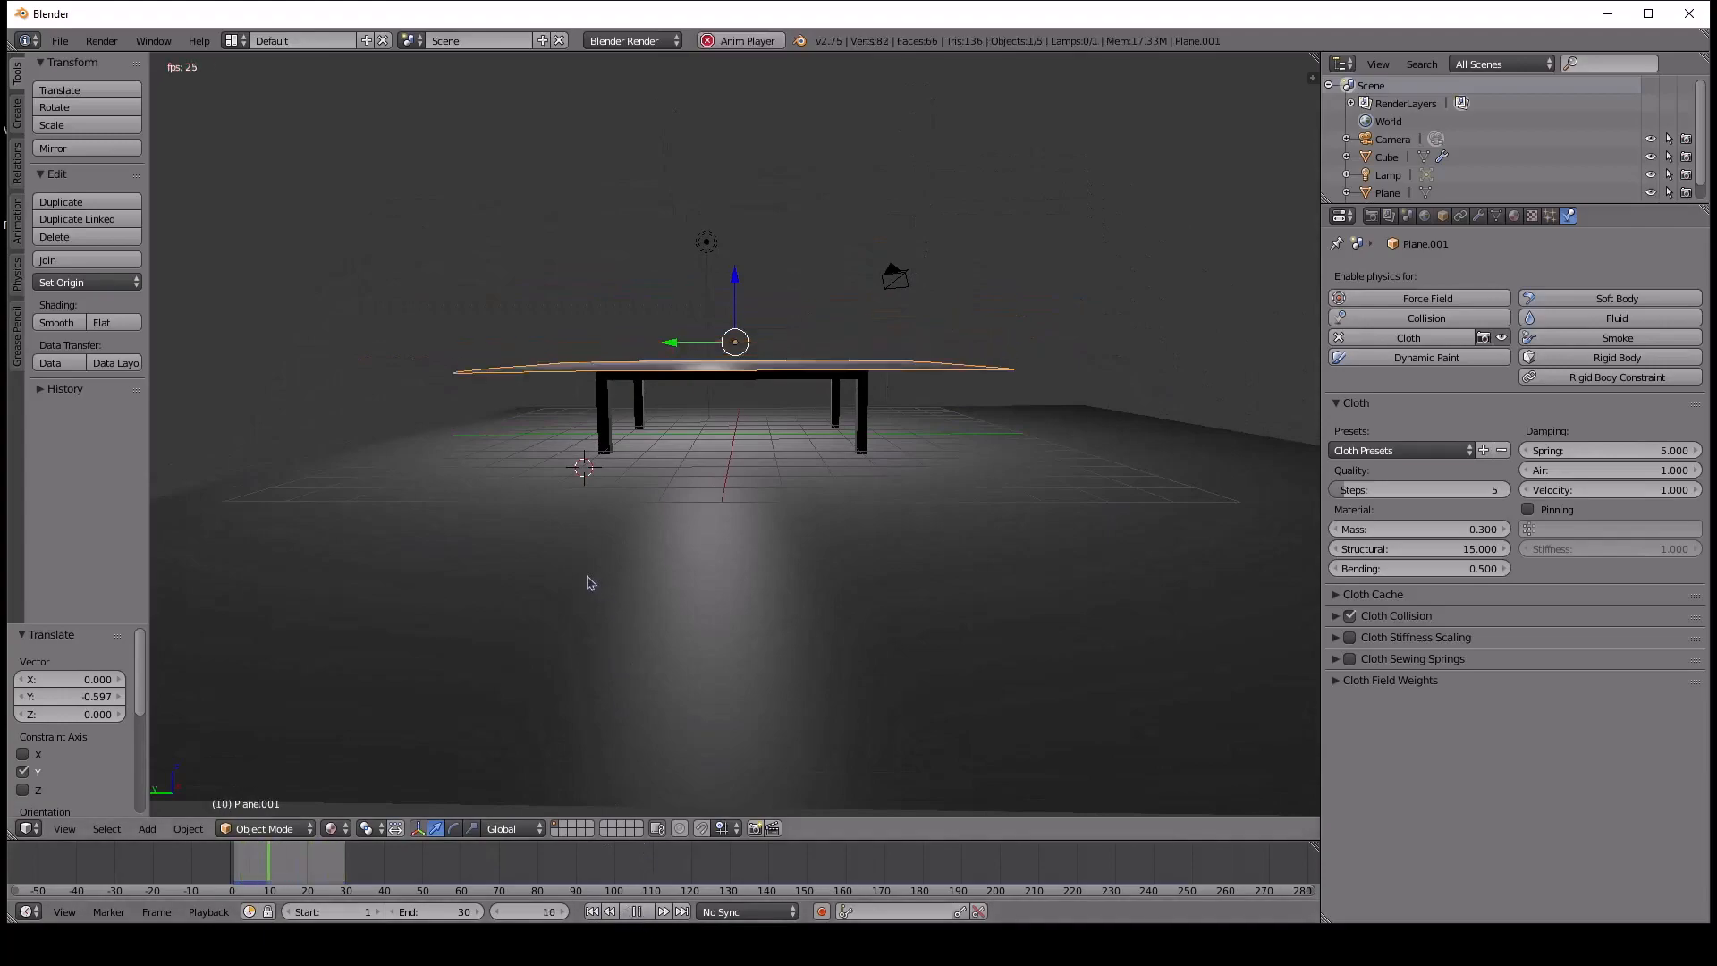
pyautogui.moveTo(594, 602); pyautogui.dragTo(756, 690, button='middle')
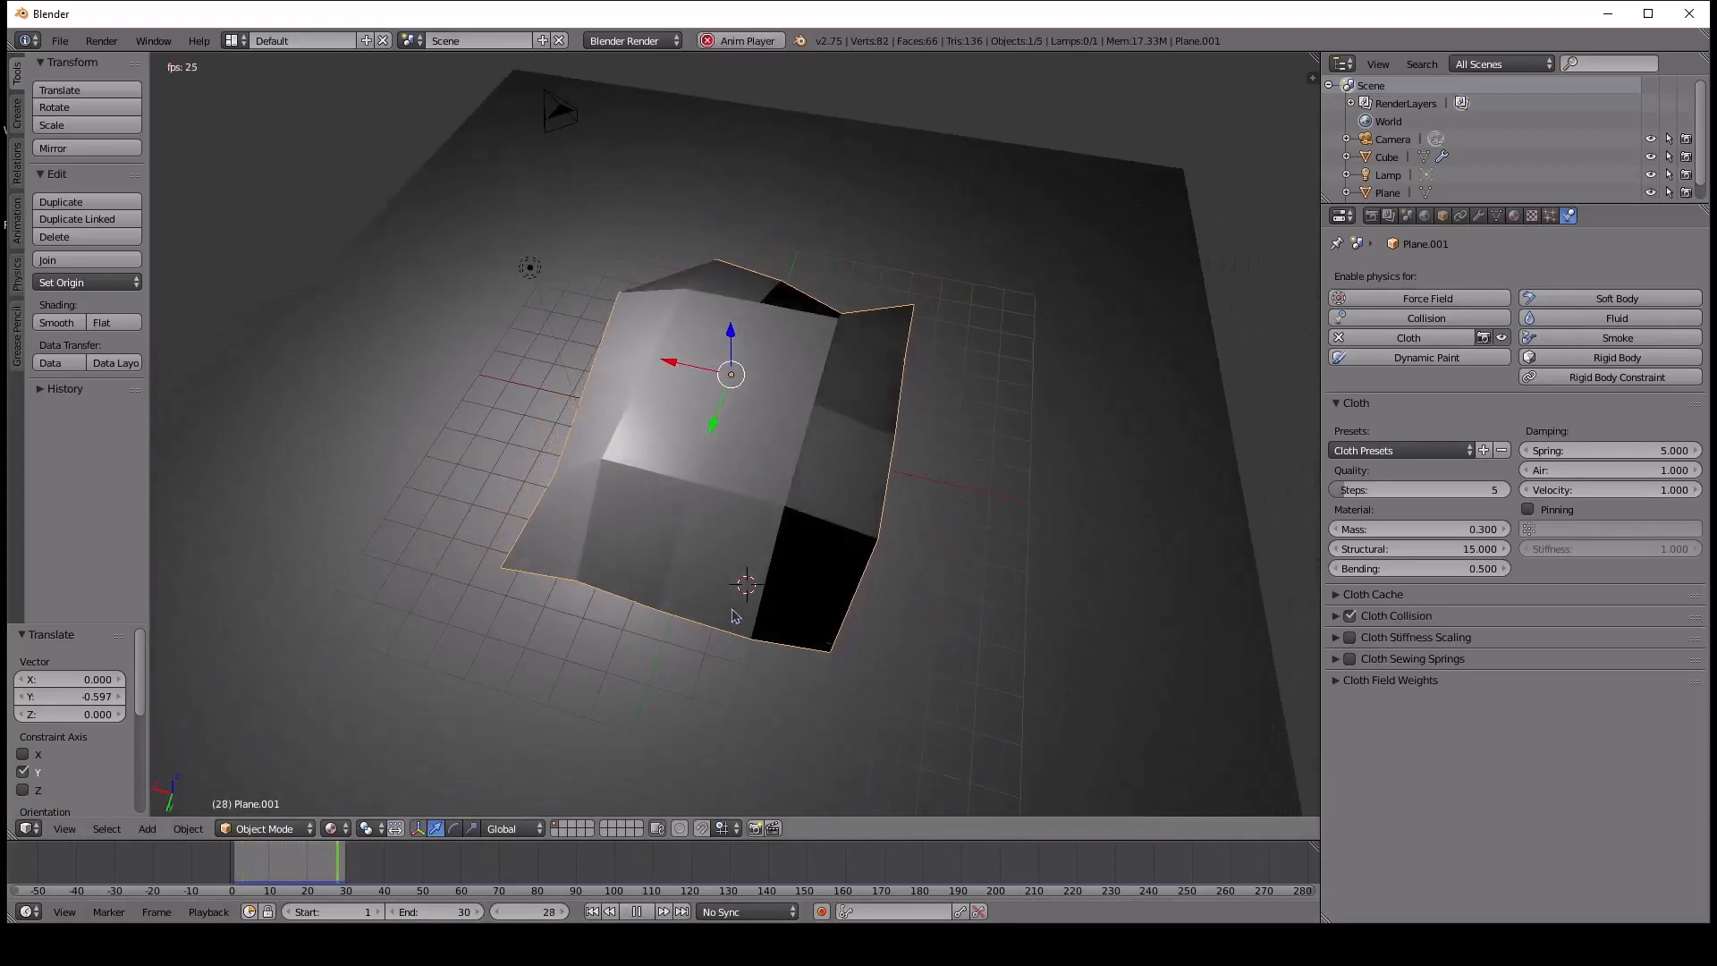
pyautogui.click(636, 911)
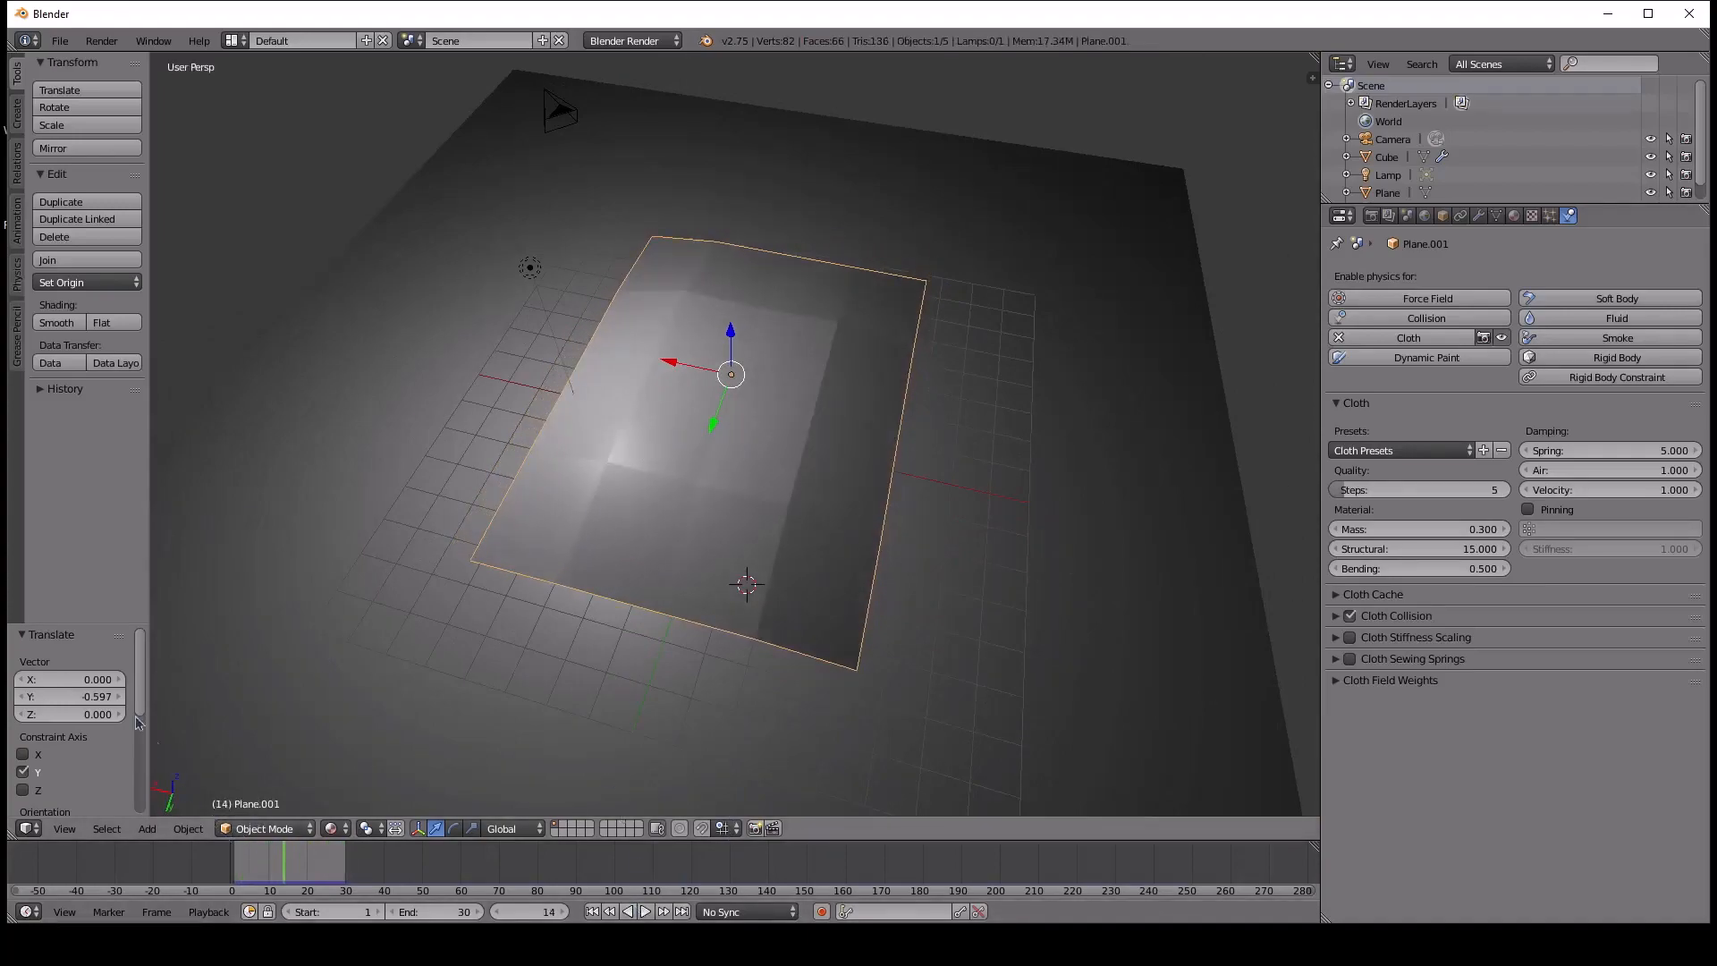
# Subdivide the cloth plane twice more with one cut each into a 16 by 16 grid and return to Object Mode.
pyautogui.press('Tab')
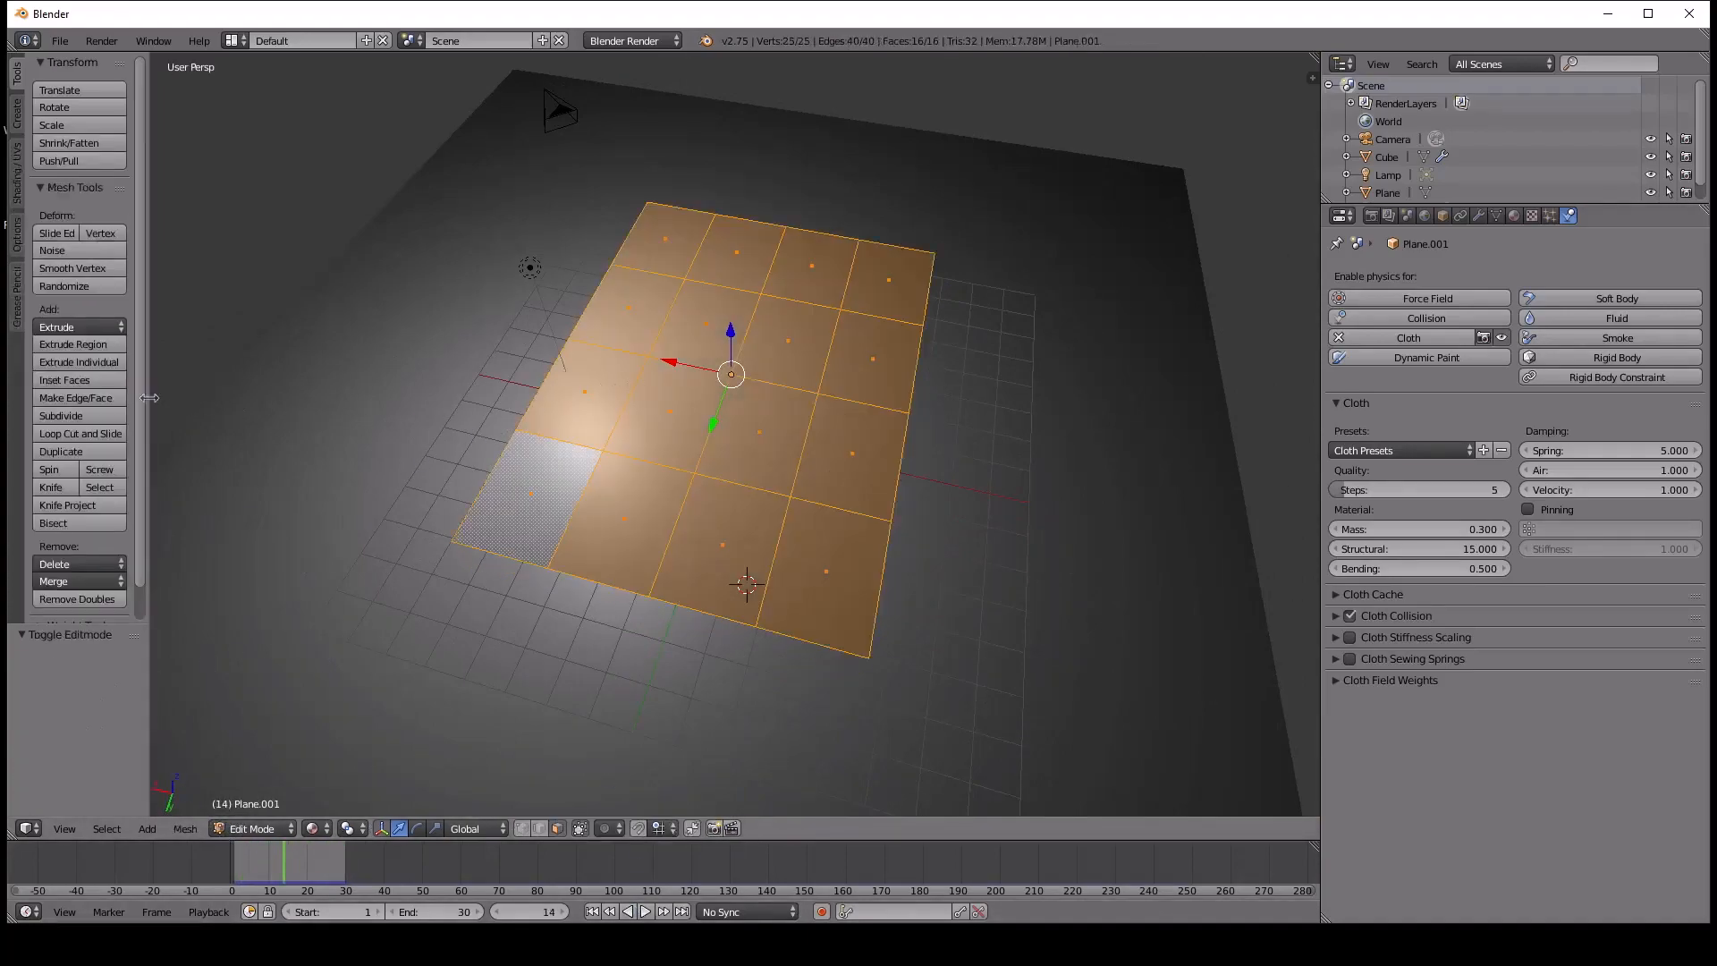
pyautogui.click(79, 415)
pyautogui.moveTo(647, 415); pyautogui.dragTo(687, 363, button='middle')
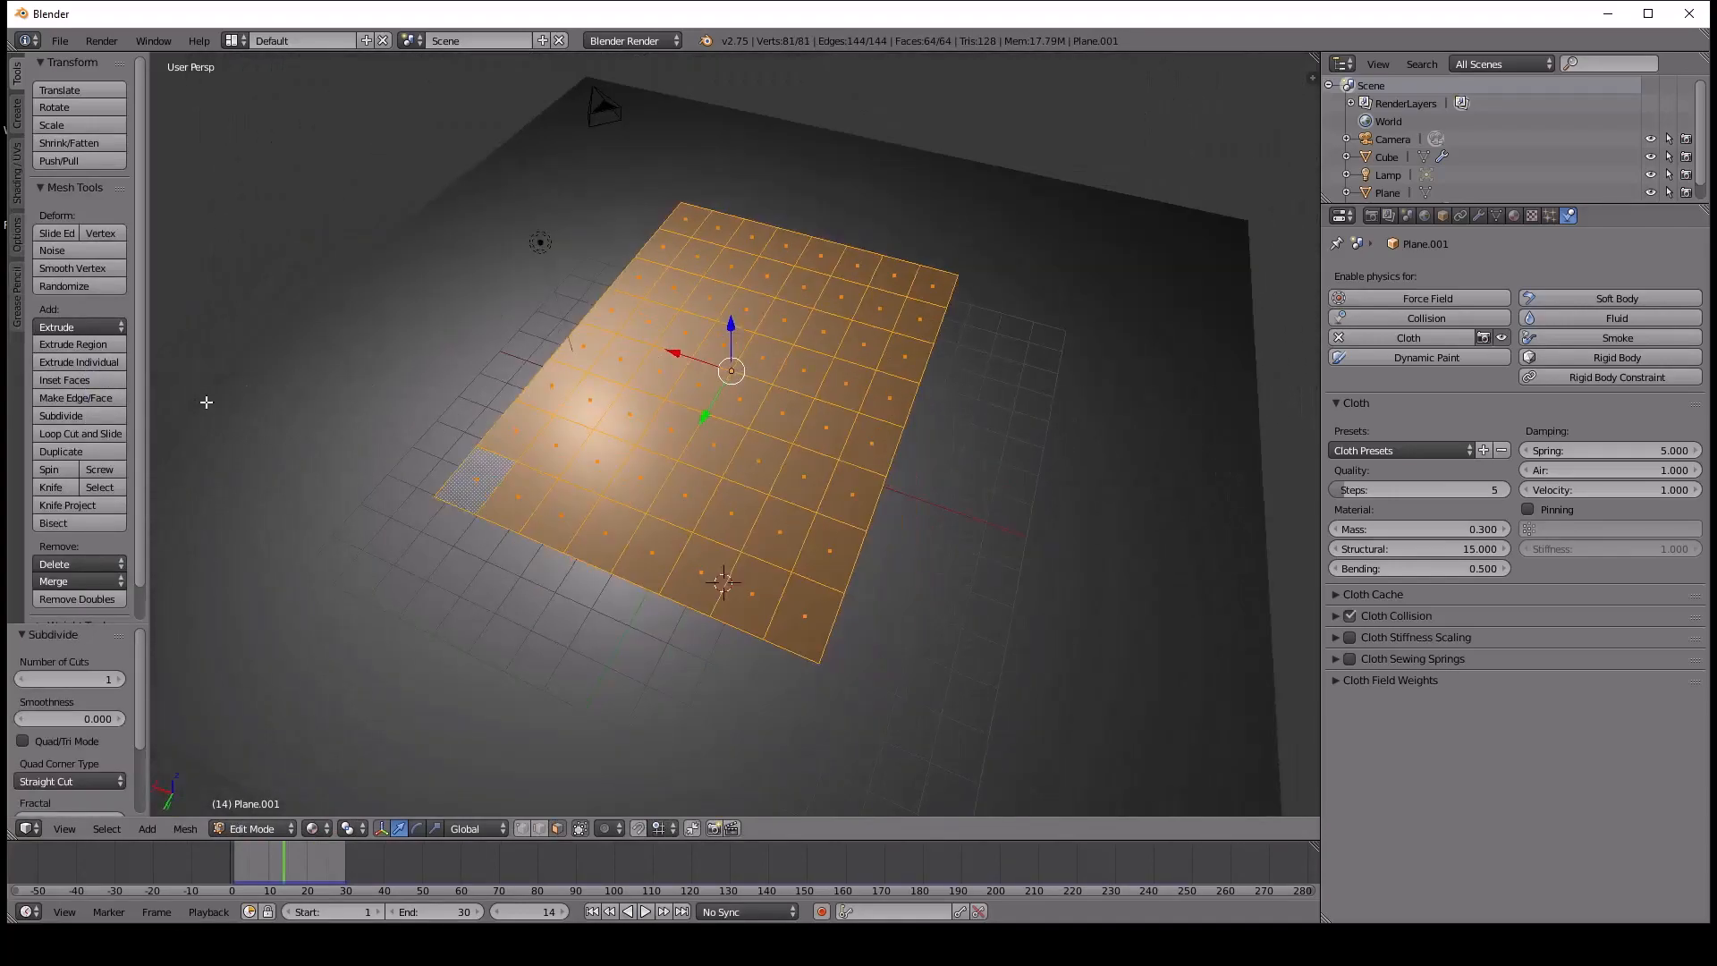
pyautogui.click(113, 417)
pyautogui.moveTo(850, 462); pyautogui.dragTo(783, 474, button='middle')
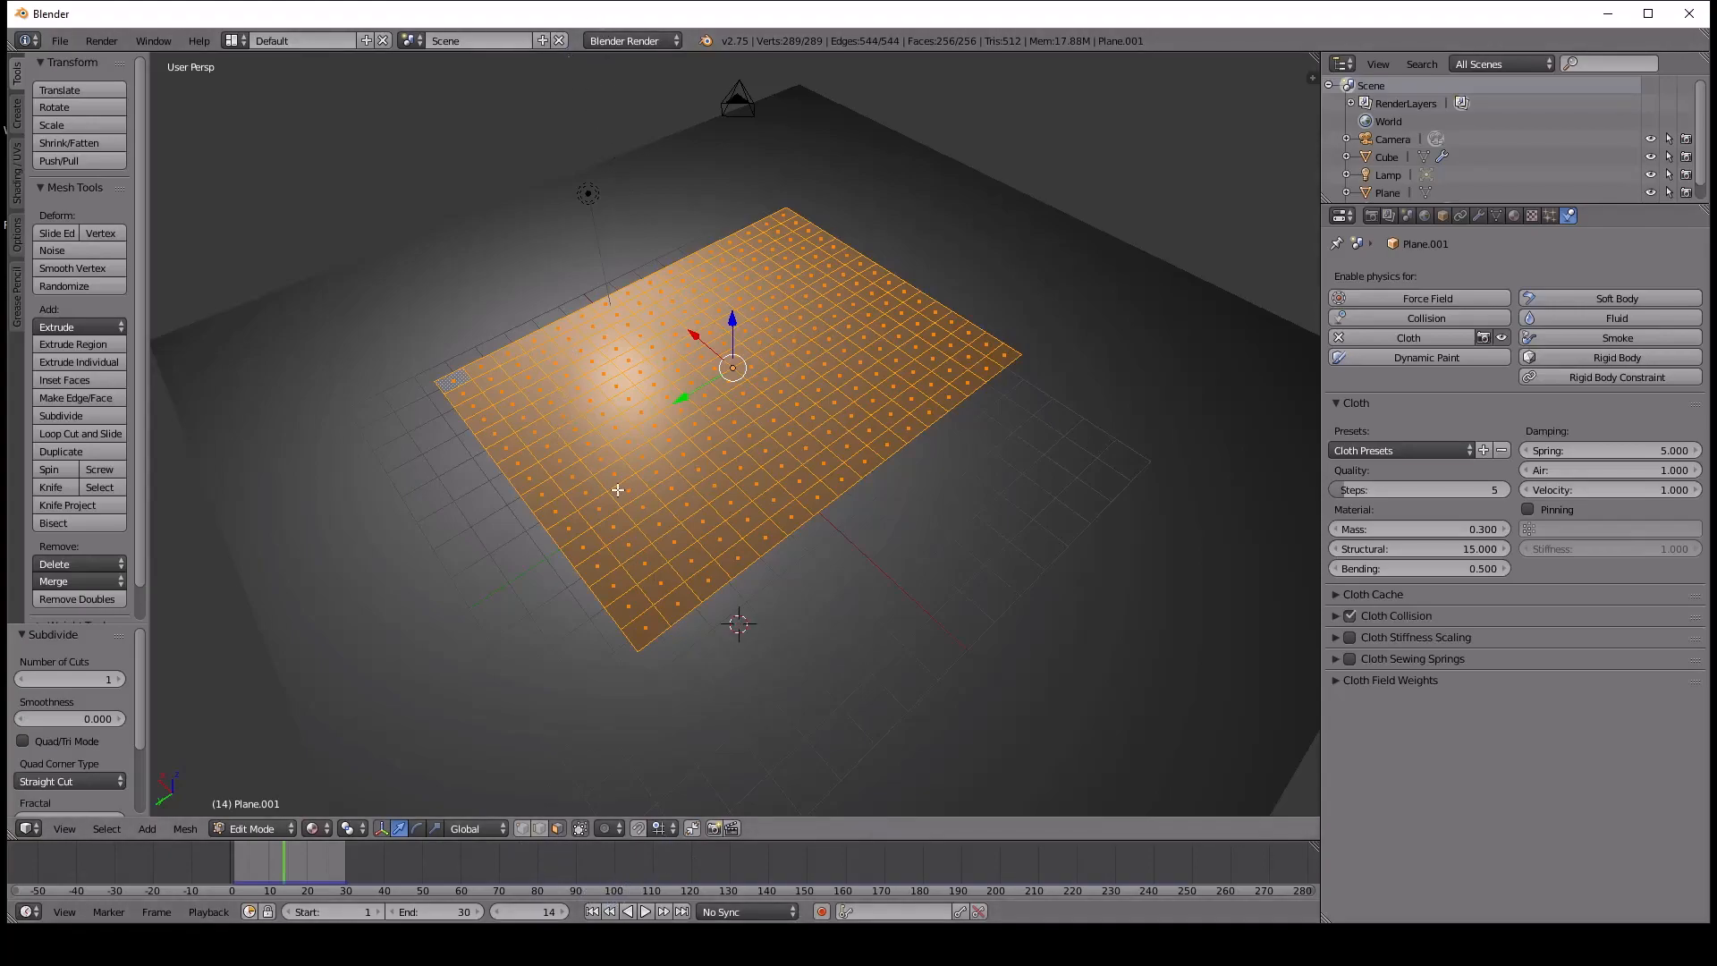
pyautogui.press('Tab')
# Raise the cloth plane about 0.554 along the Z axis above the tabletop.
pyautogui.moveTo(639, 532); pyautogui.dragTo(611, 503, button='middle')
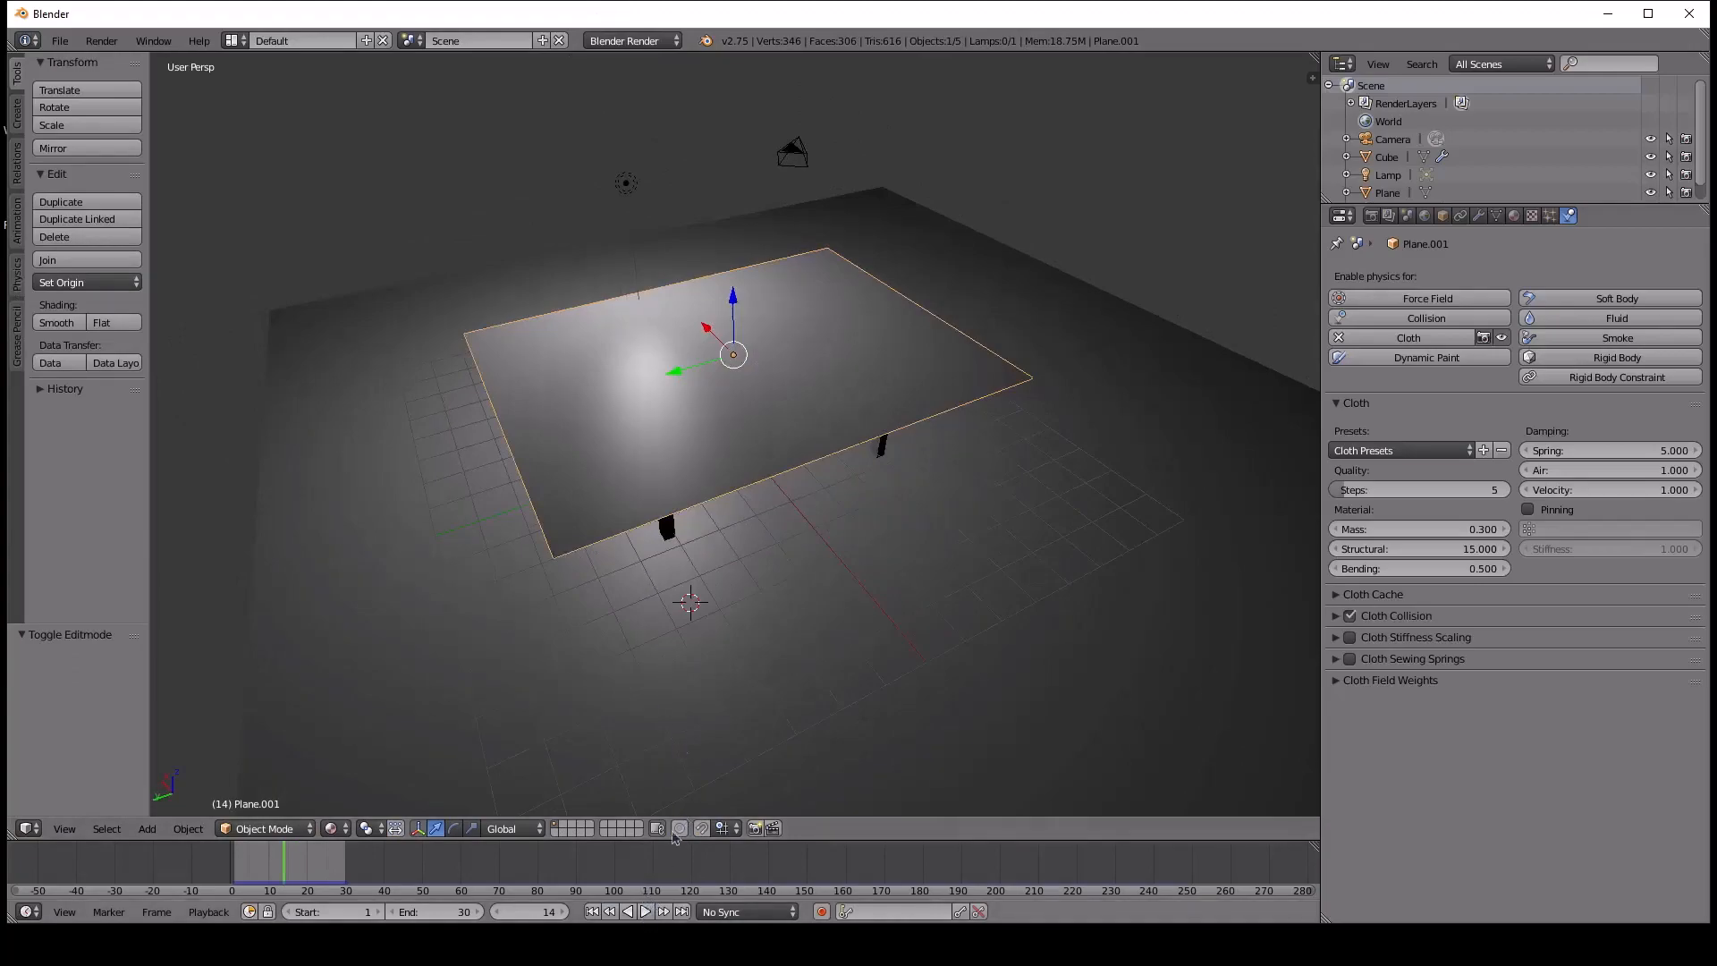
pyautogui.moveTo(739, 310); pyautogui.dragTo(739, 255)
pyautogui.moveTo(738, 255); pyautogui.dragTo(687, 391, button='middle')
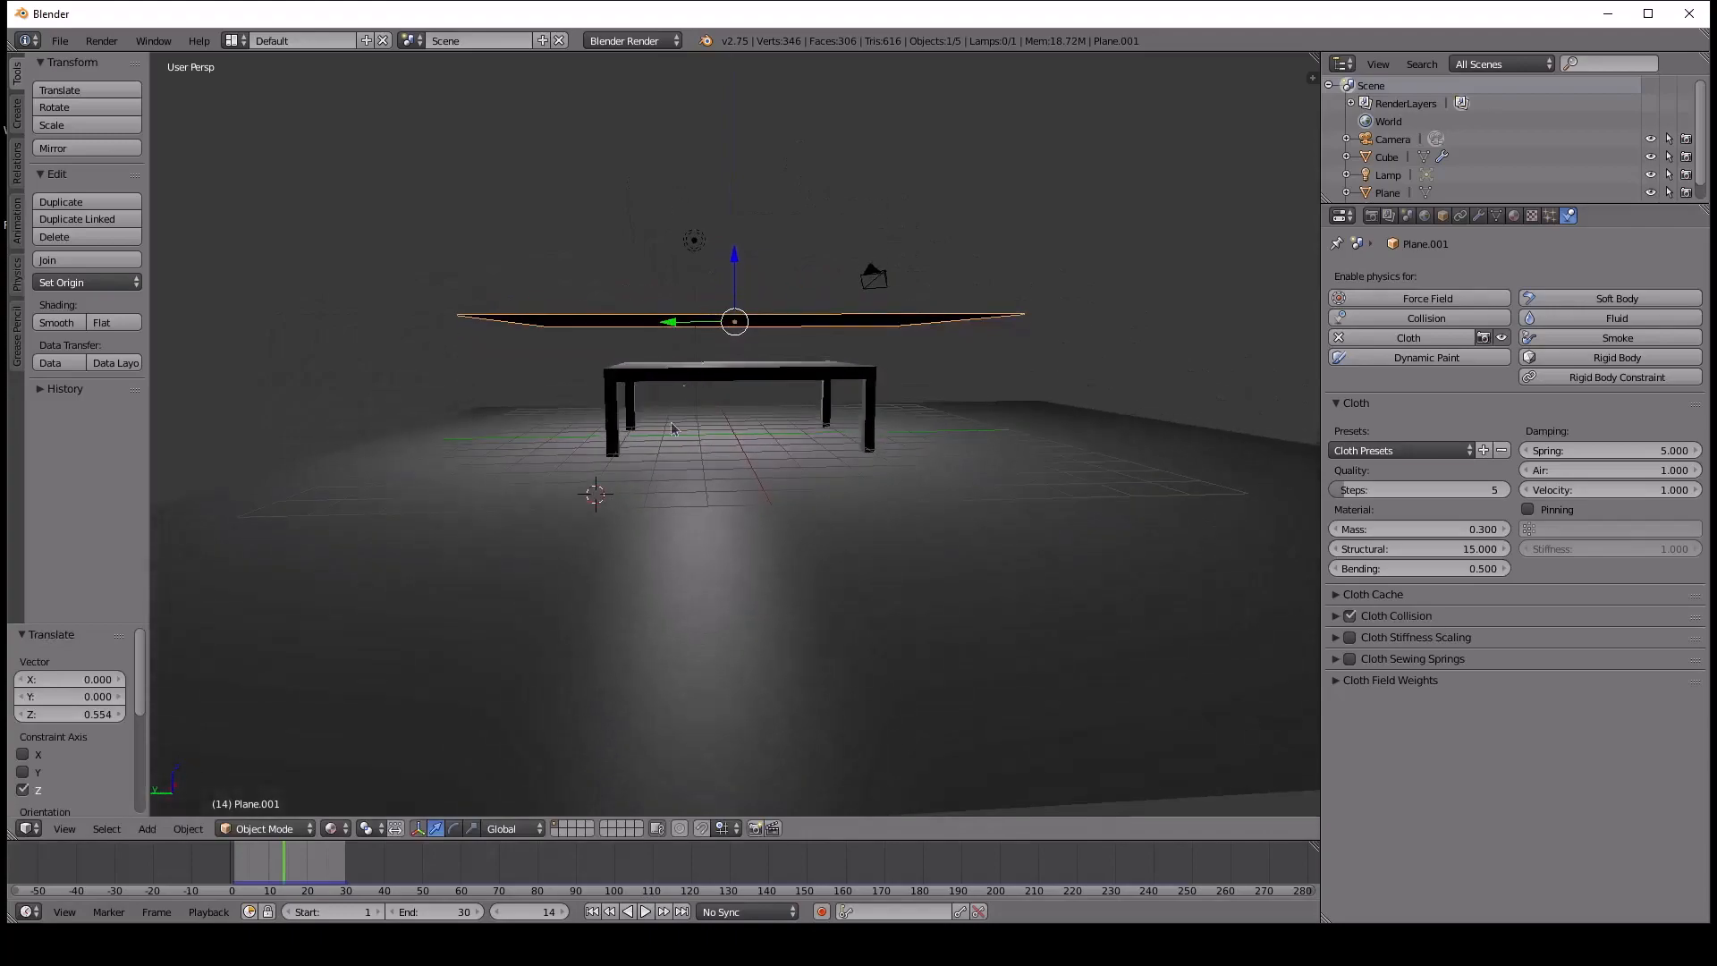
# Run the simulation with the denser cloth mesh, inspect how it hangs around the table, and stop the playback.
pyautogui.click(646, 911)
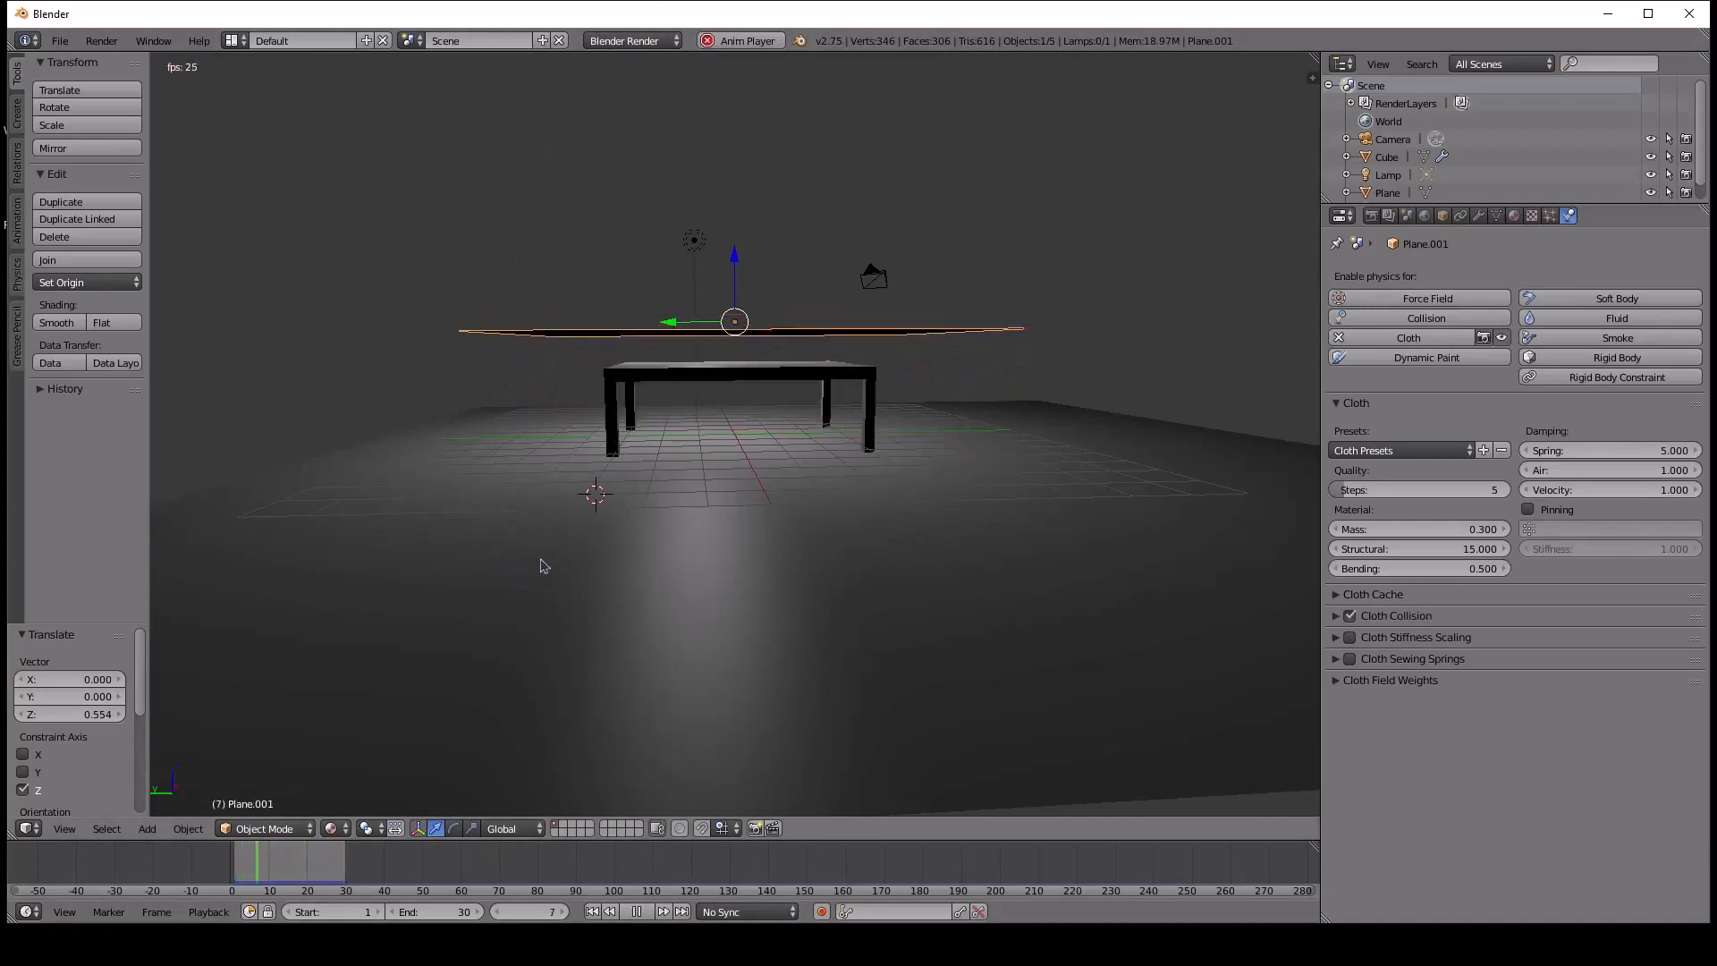
pyautogui.moveTo(555, 488); pyautogui.dragTo(707, 423, button='middle')
pyautogui.click(637, 911)
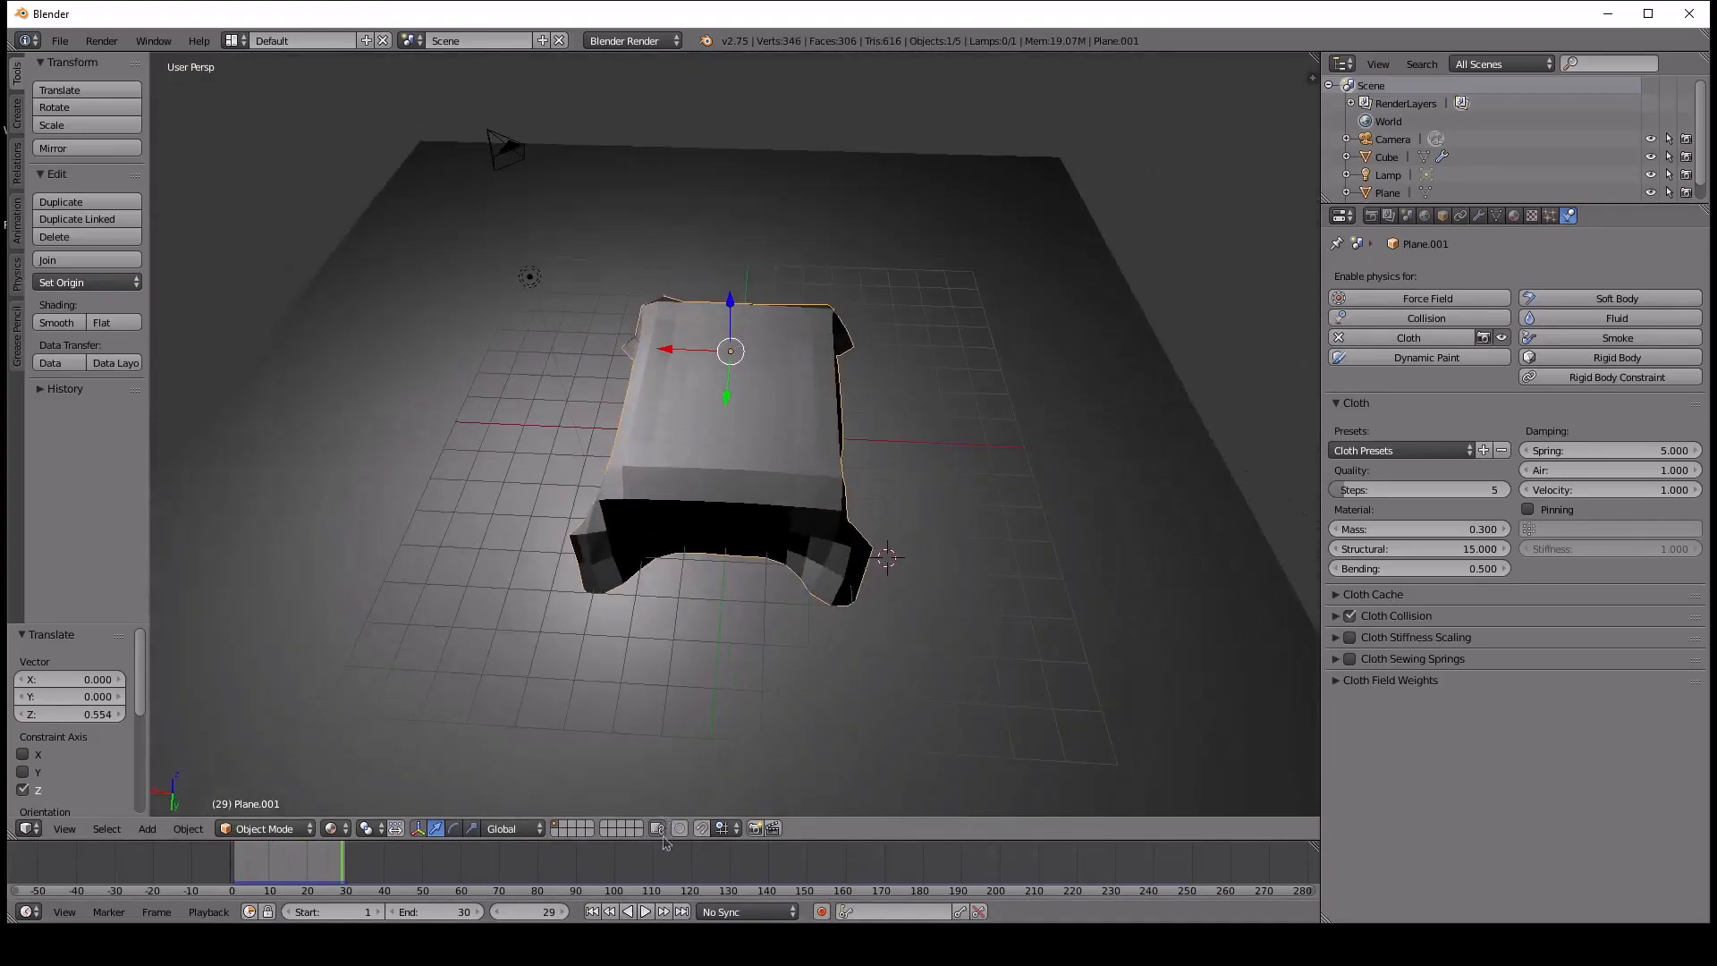
pyautogui.click(646, 911)
pyautogui.moveTo(698, 429); pyautogui.dragTo(749, 431, button='middle')
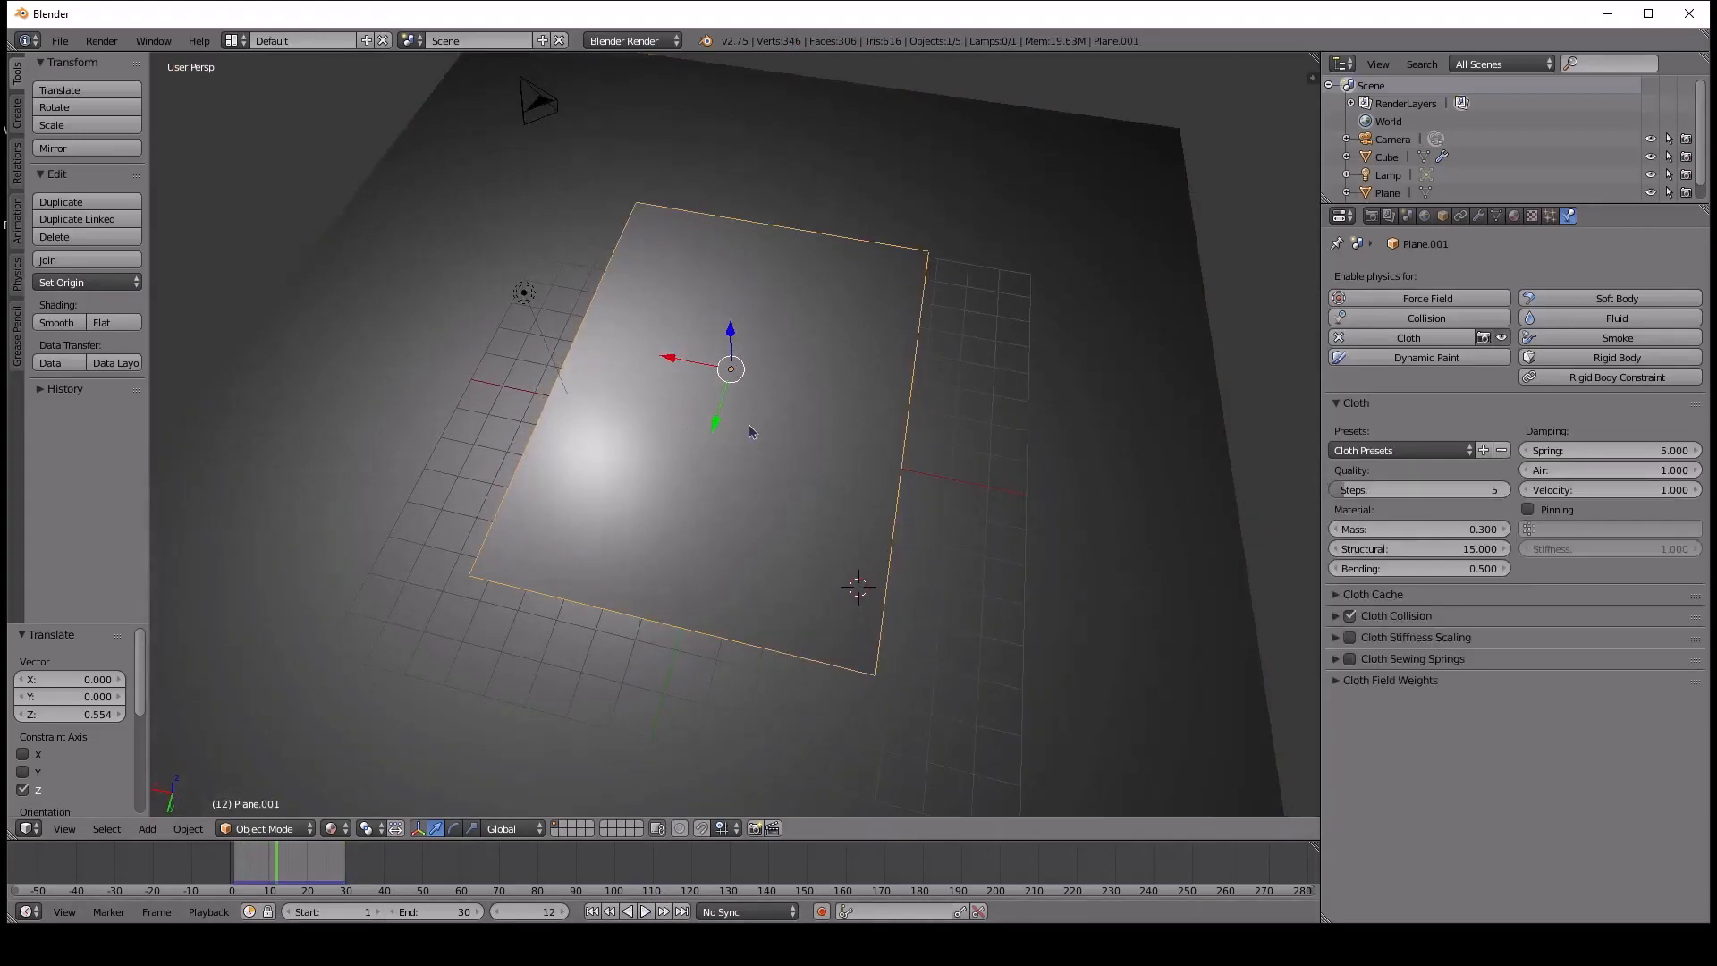
# Scale the cloth plane down uniformly by a factor of about 0.805.
pyautogui.press('s')
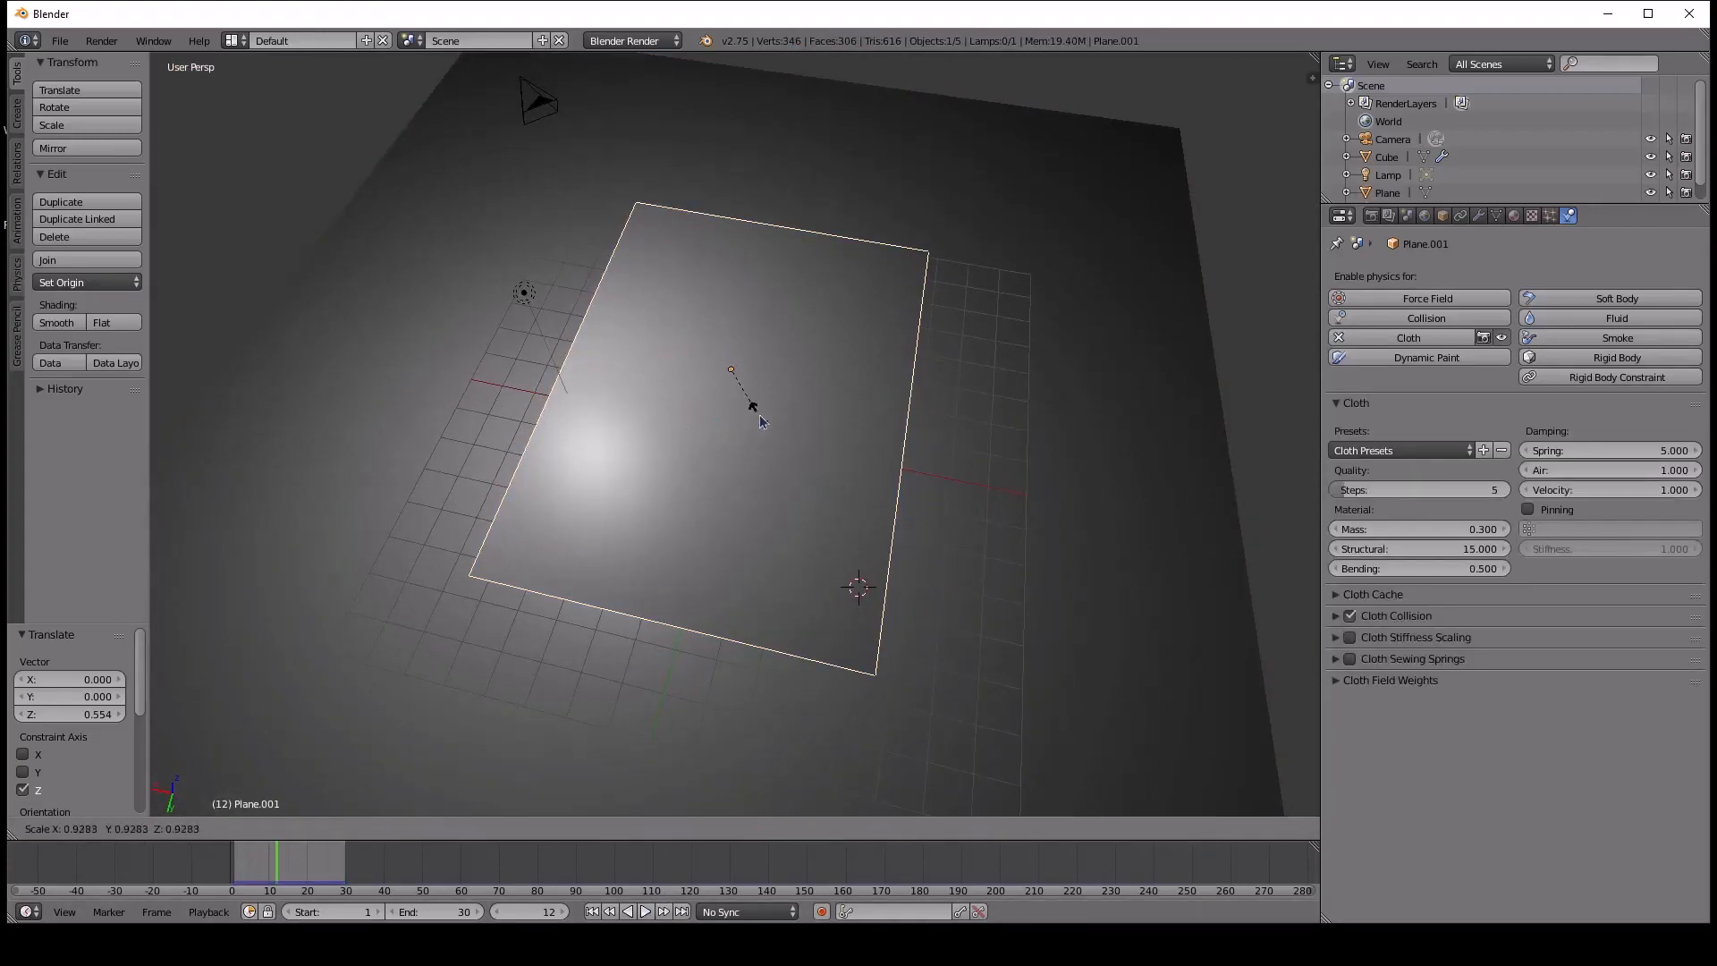
pyautogui.click(881, 386)
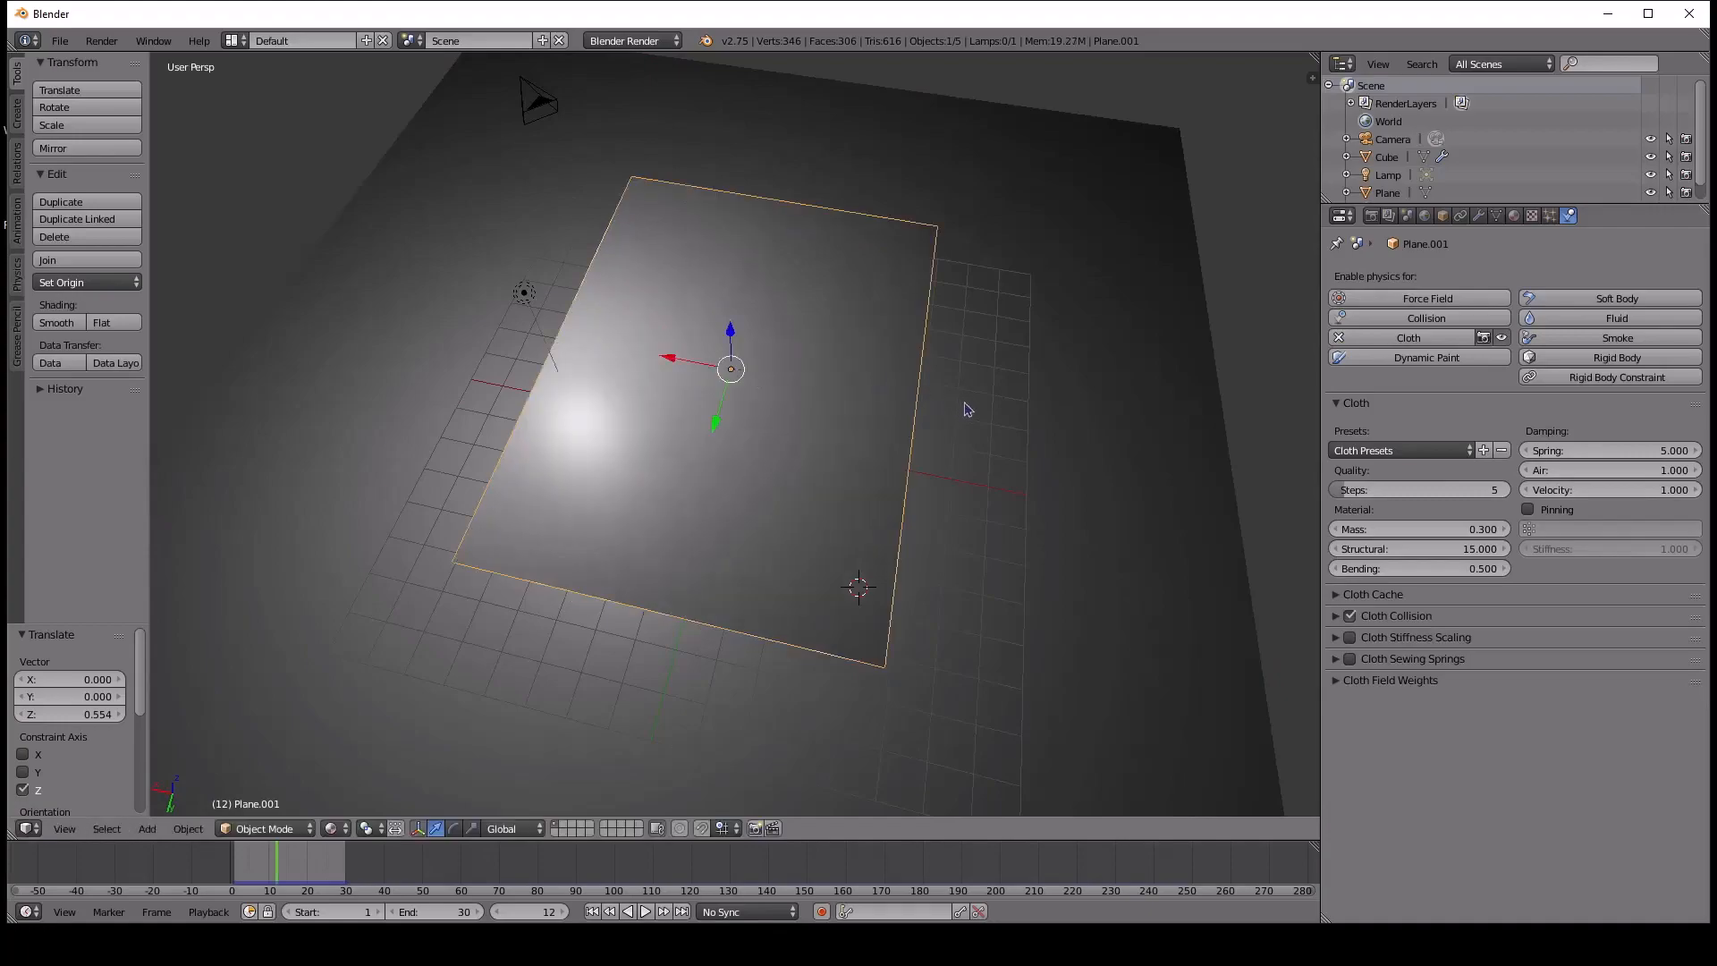
pyautogui.press('s')
pyautogui.click(921, 404)
pyautogui.moveTo(921, 404); pyautogui.dragTo(705, 329, button='middle')
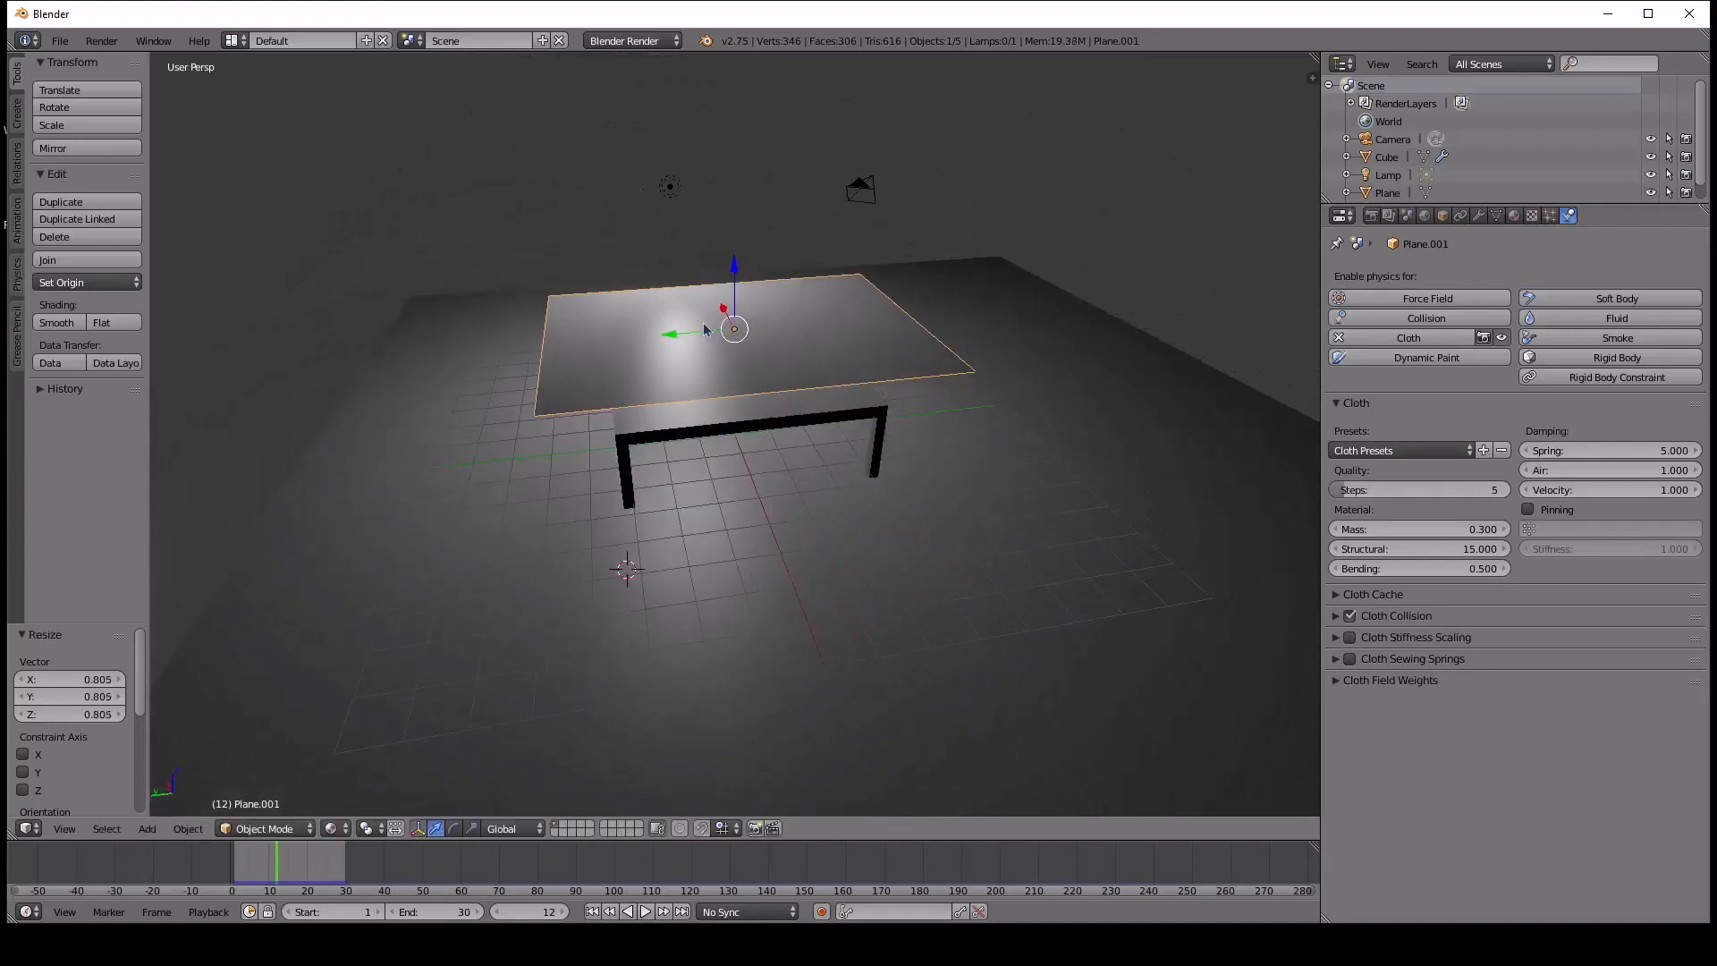
pyautogui.moveTo(640, 595); pyautogui.dragTo(750, 576, button='middle')
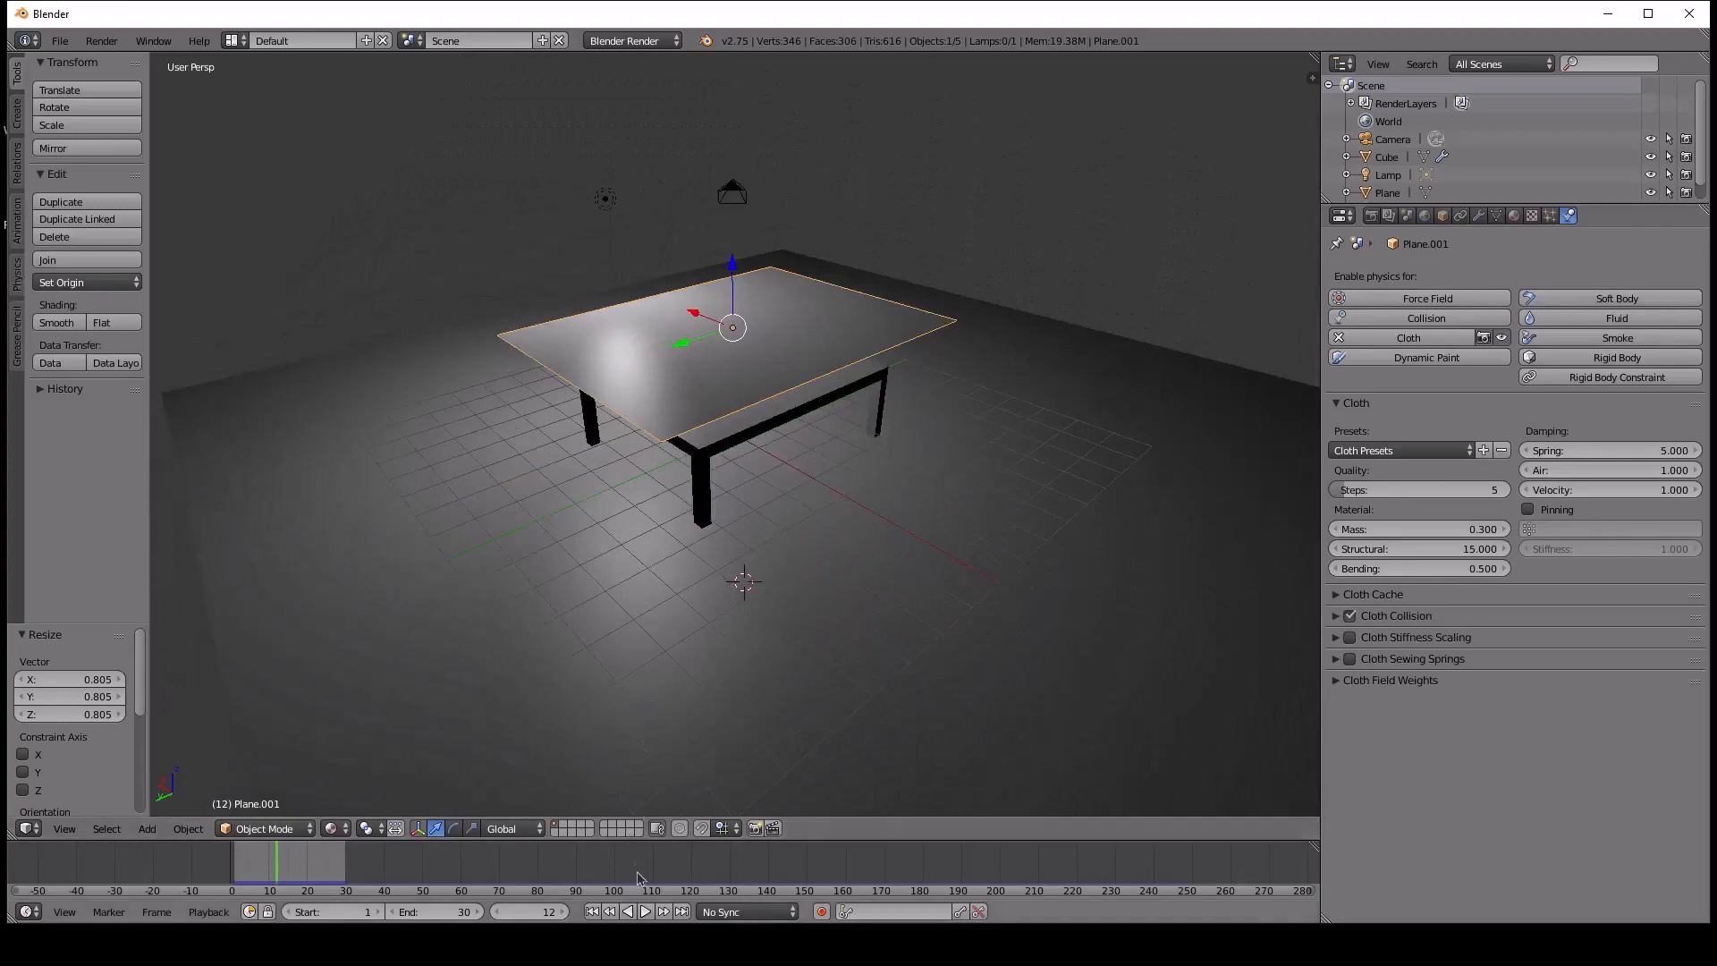
# Replay the simulation with the smaller cloth and stop at frame 24 with the cloth draped over the table.
pyautogui.click(644, 912)
pyautogui.moveTo(590, 572); pyautogui.dragTo(720, 472, button='middle')
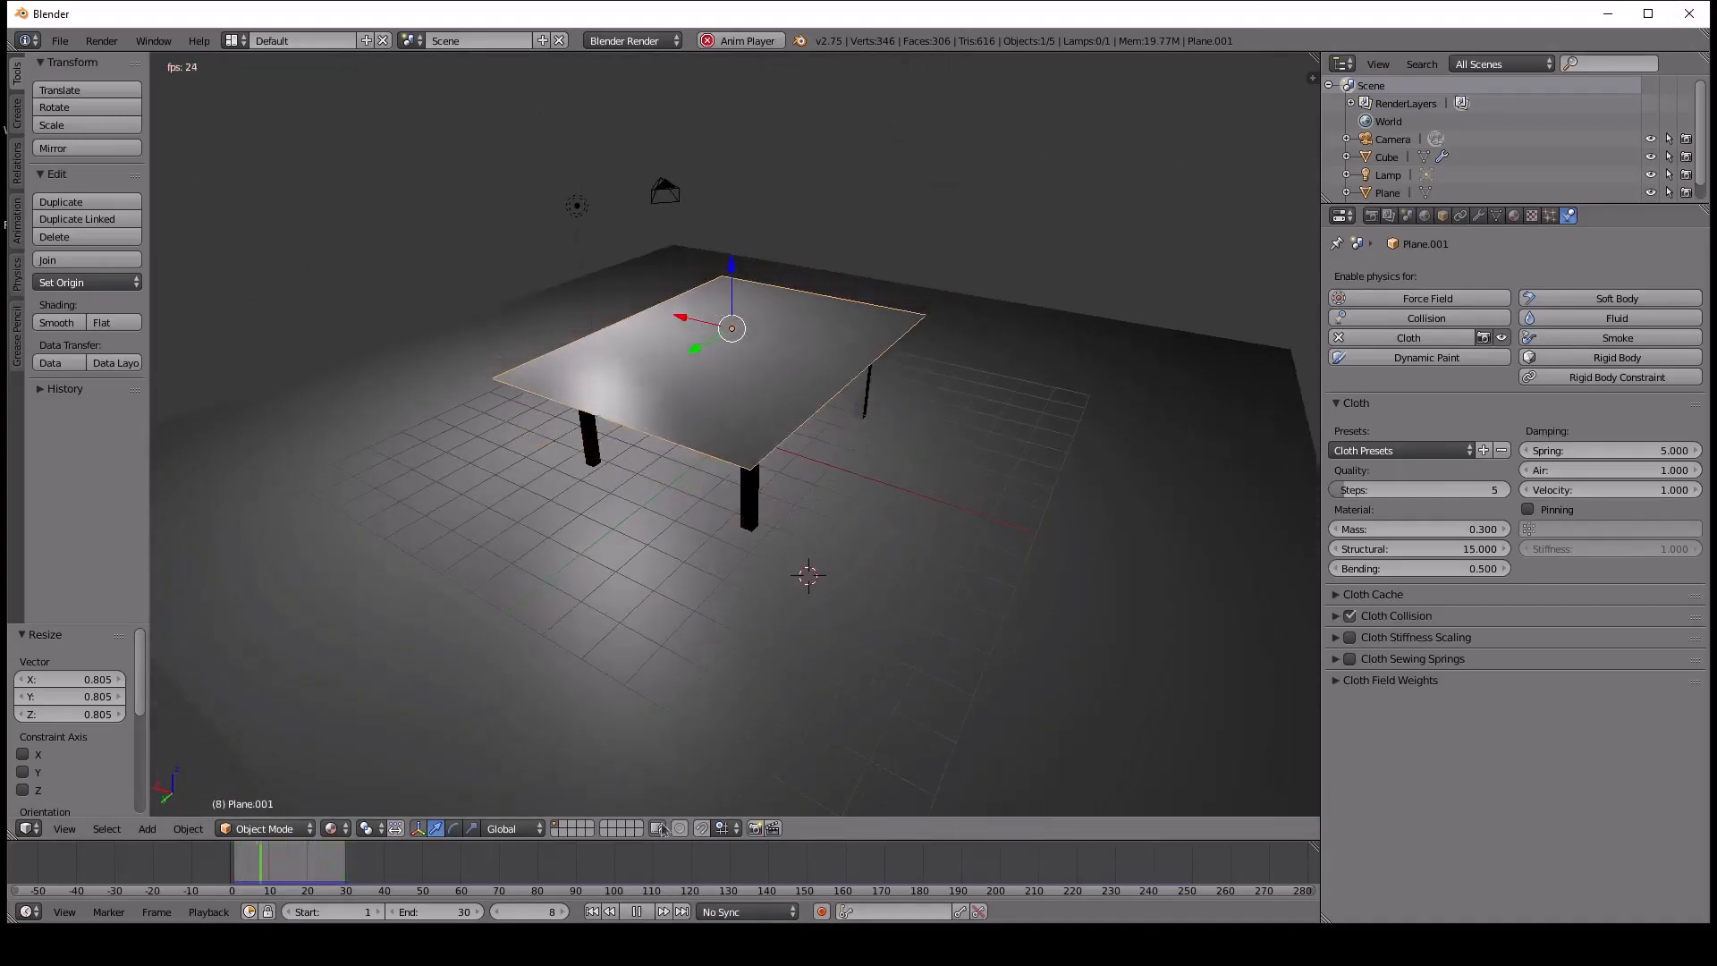
pyautogui.click(629, 911)
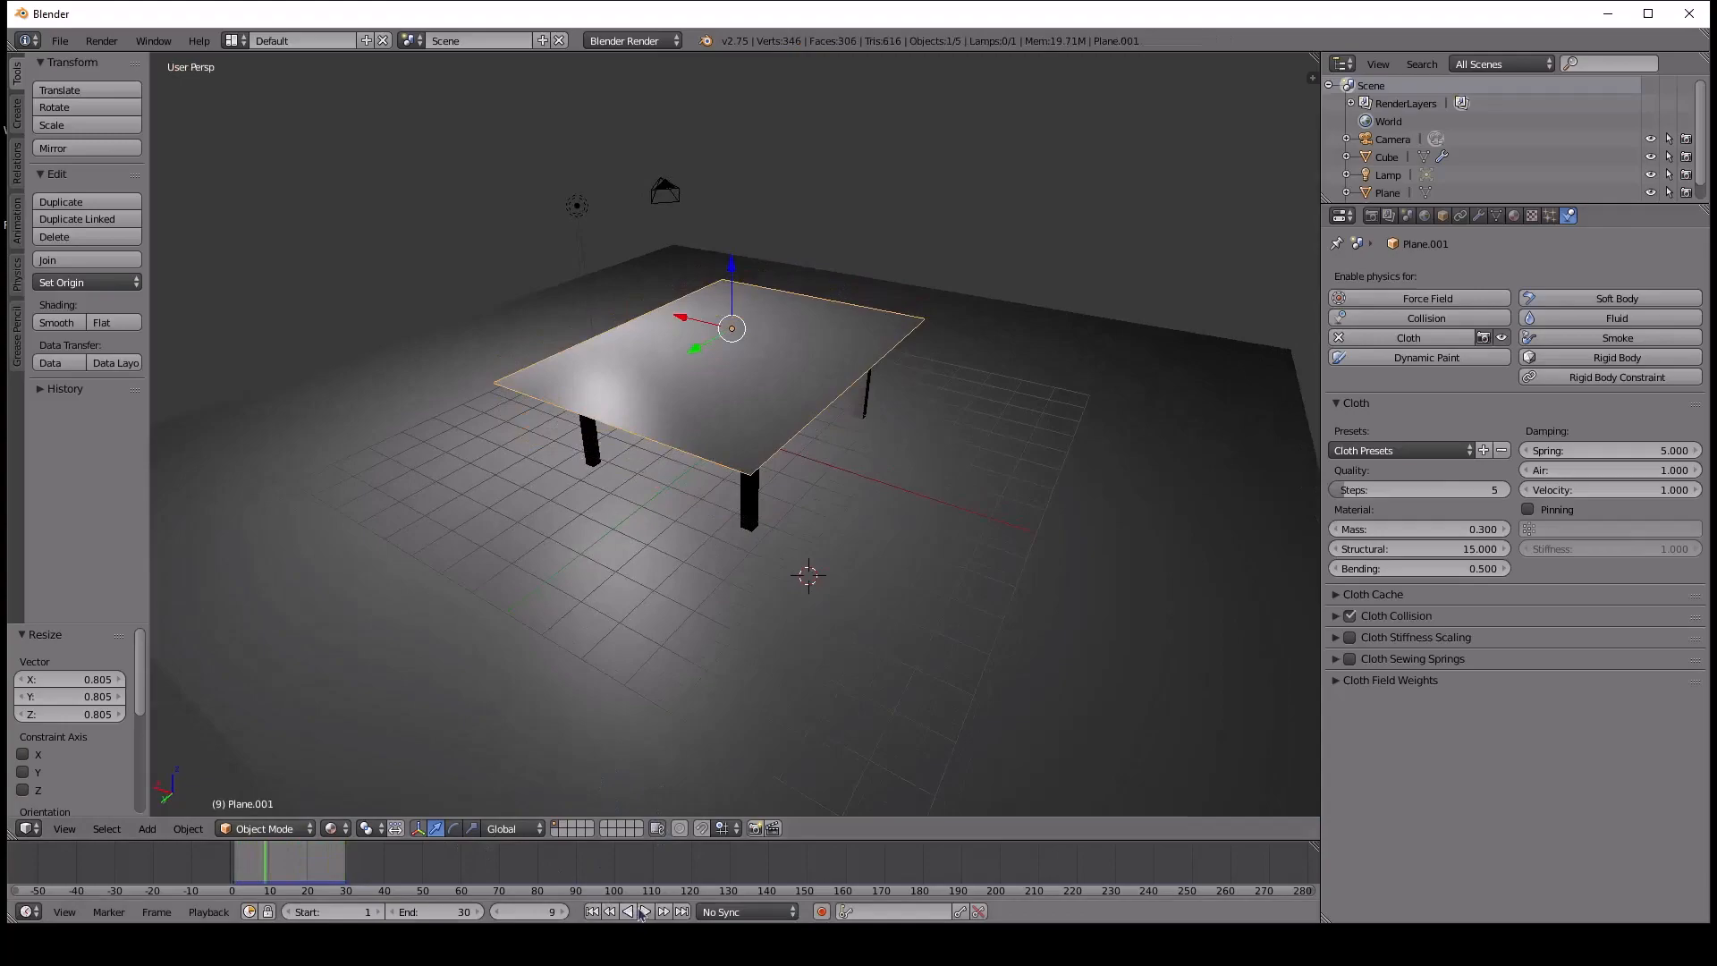
pyautogui.click(645, 912)
pyautogui.click(632, 911)
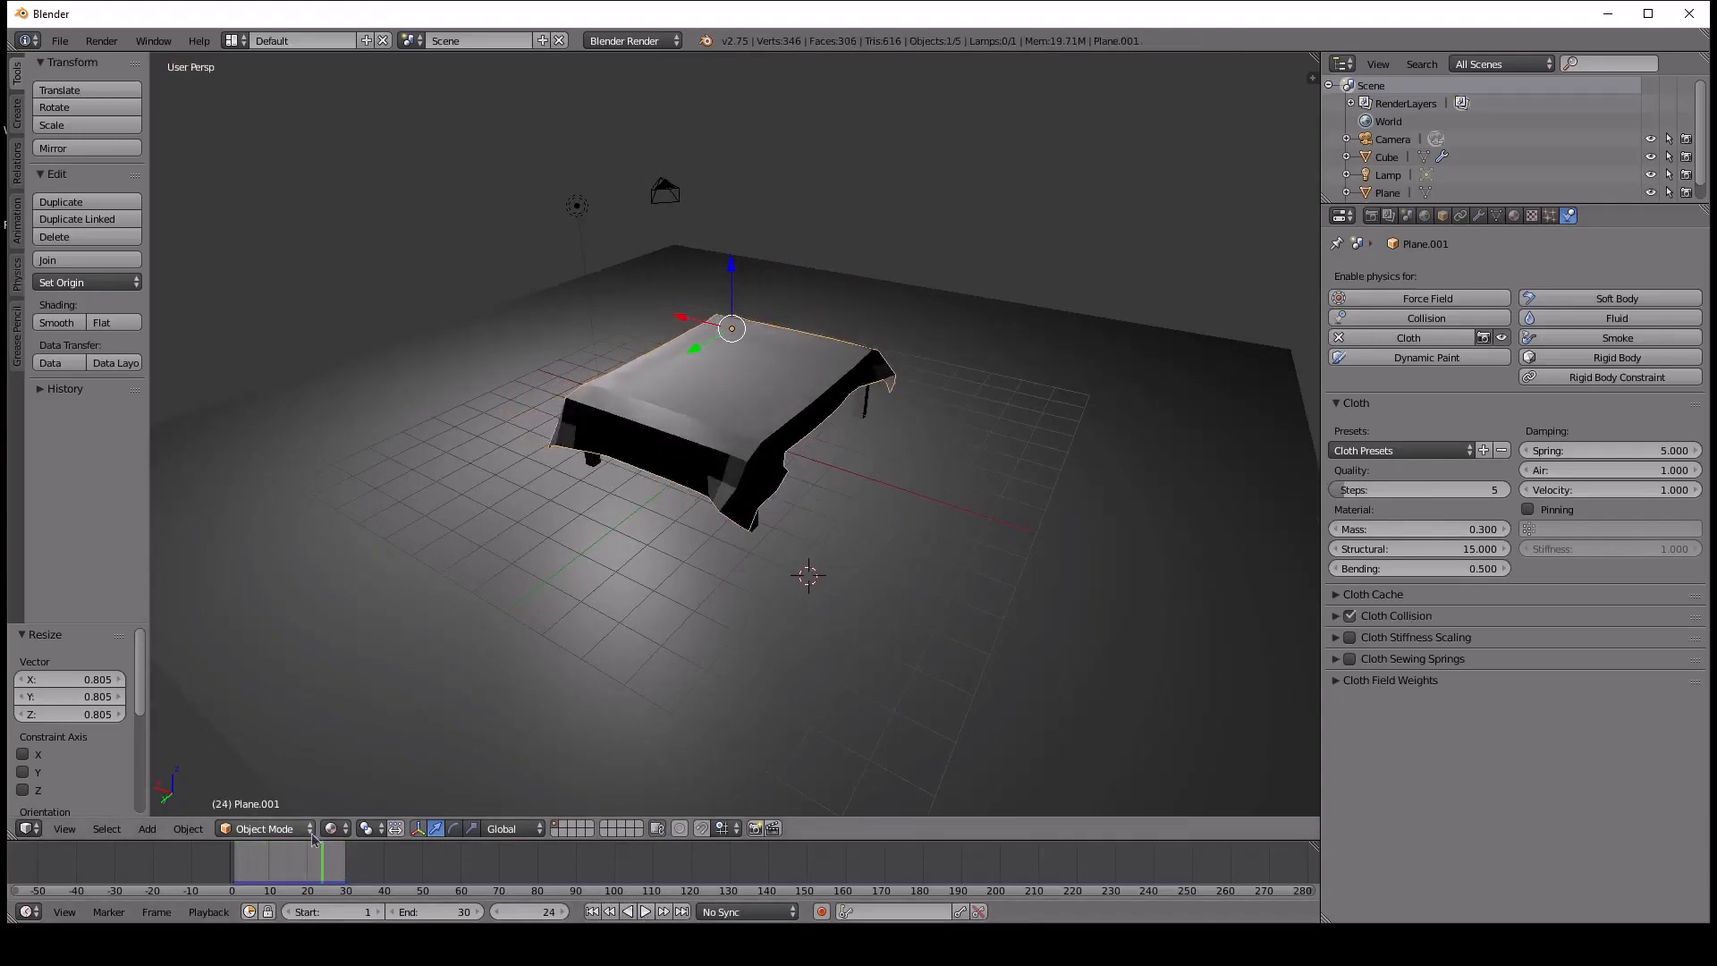
# Switch the viewport shading to Rendered and examine the draped tablecloth and its shadows from several sides.
pyautogui.click(331, 829)
pyautogui.click(382, 707)
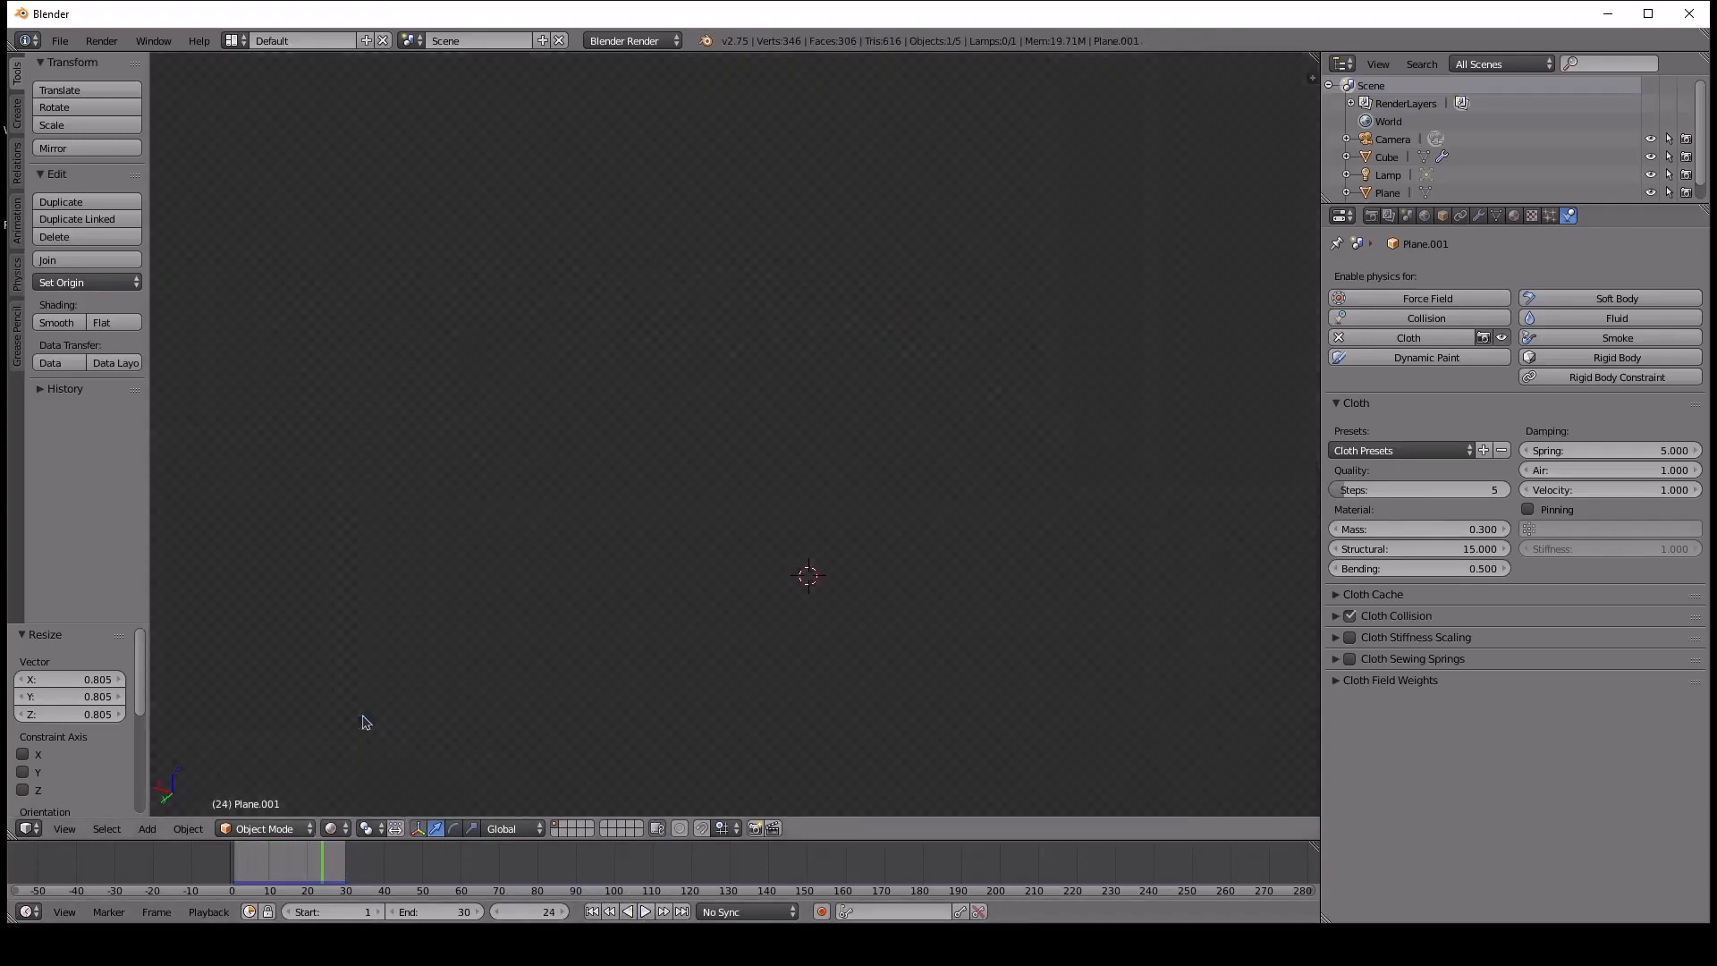
pyautogui.moveTo(596, 539); pyautogui.dragTo(627, 569, button='middle')
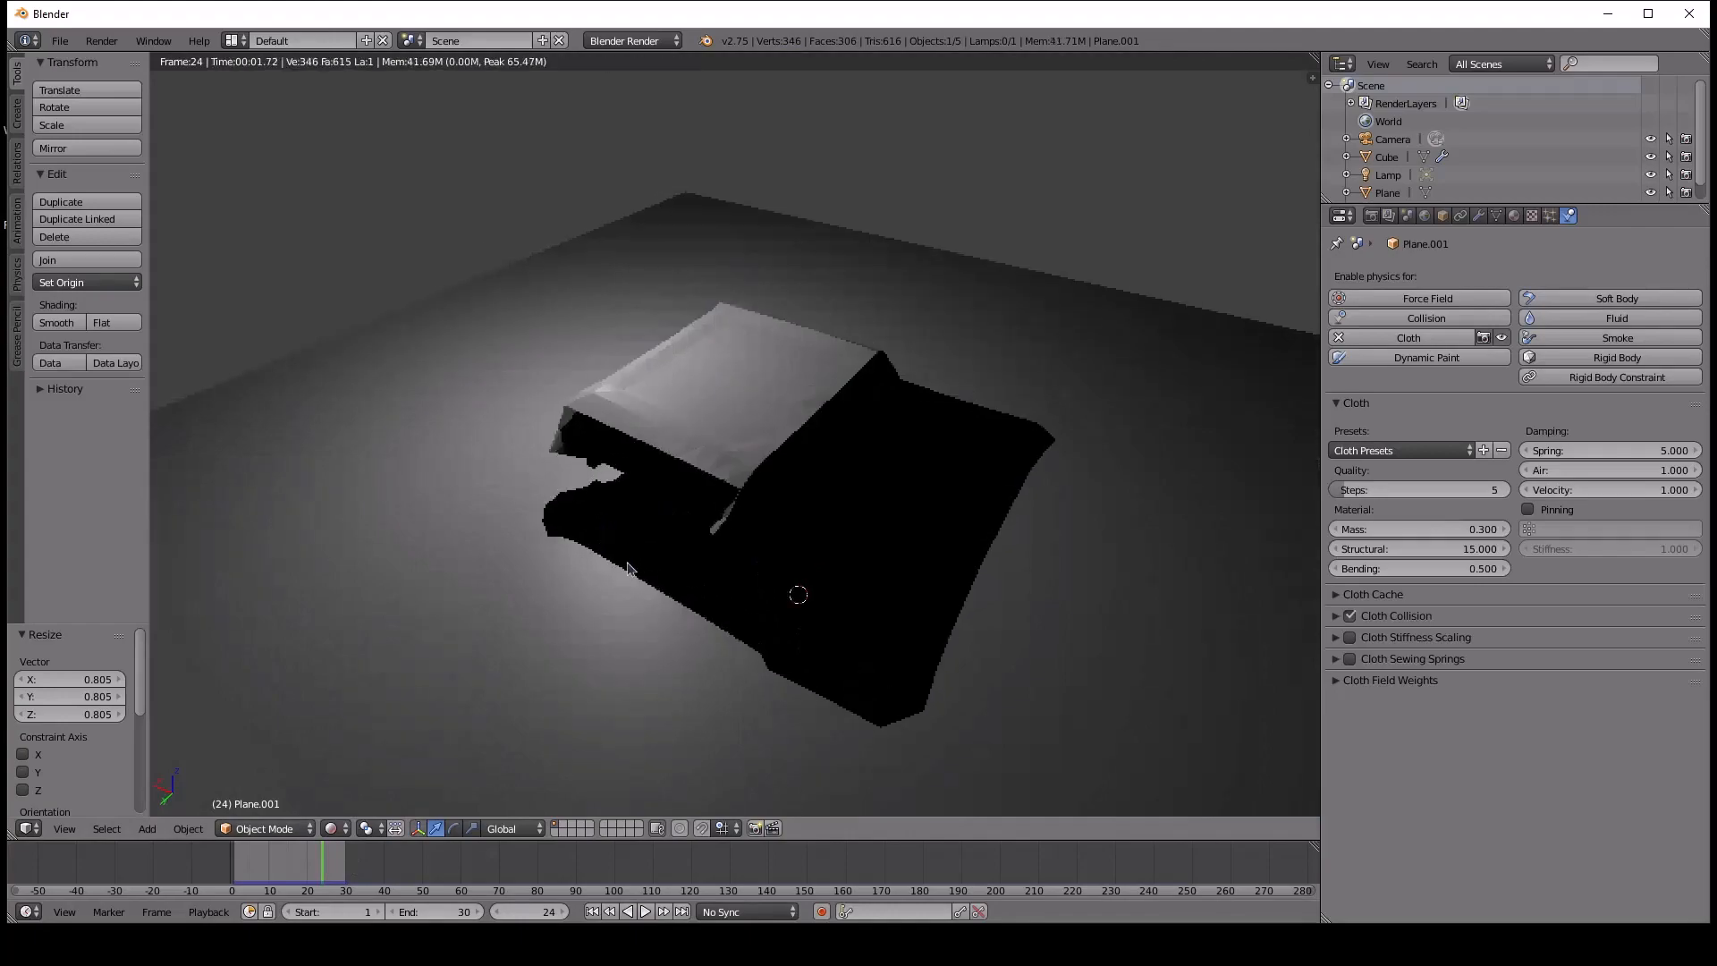
pyautogui.moveTo(598, 490); pyautogui.dragTo(747, 510, button='middle')
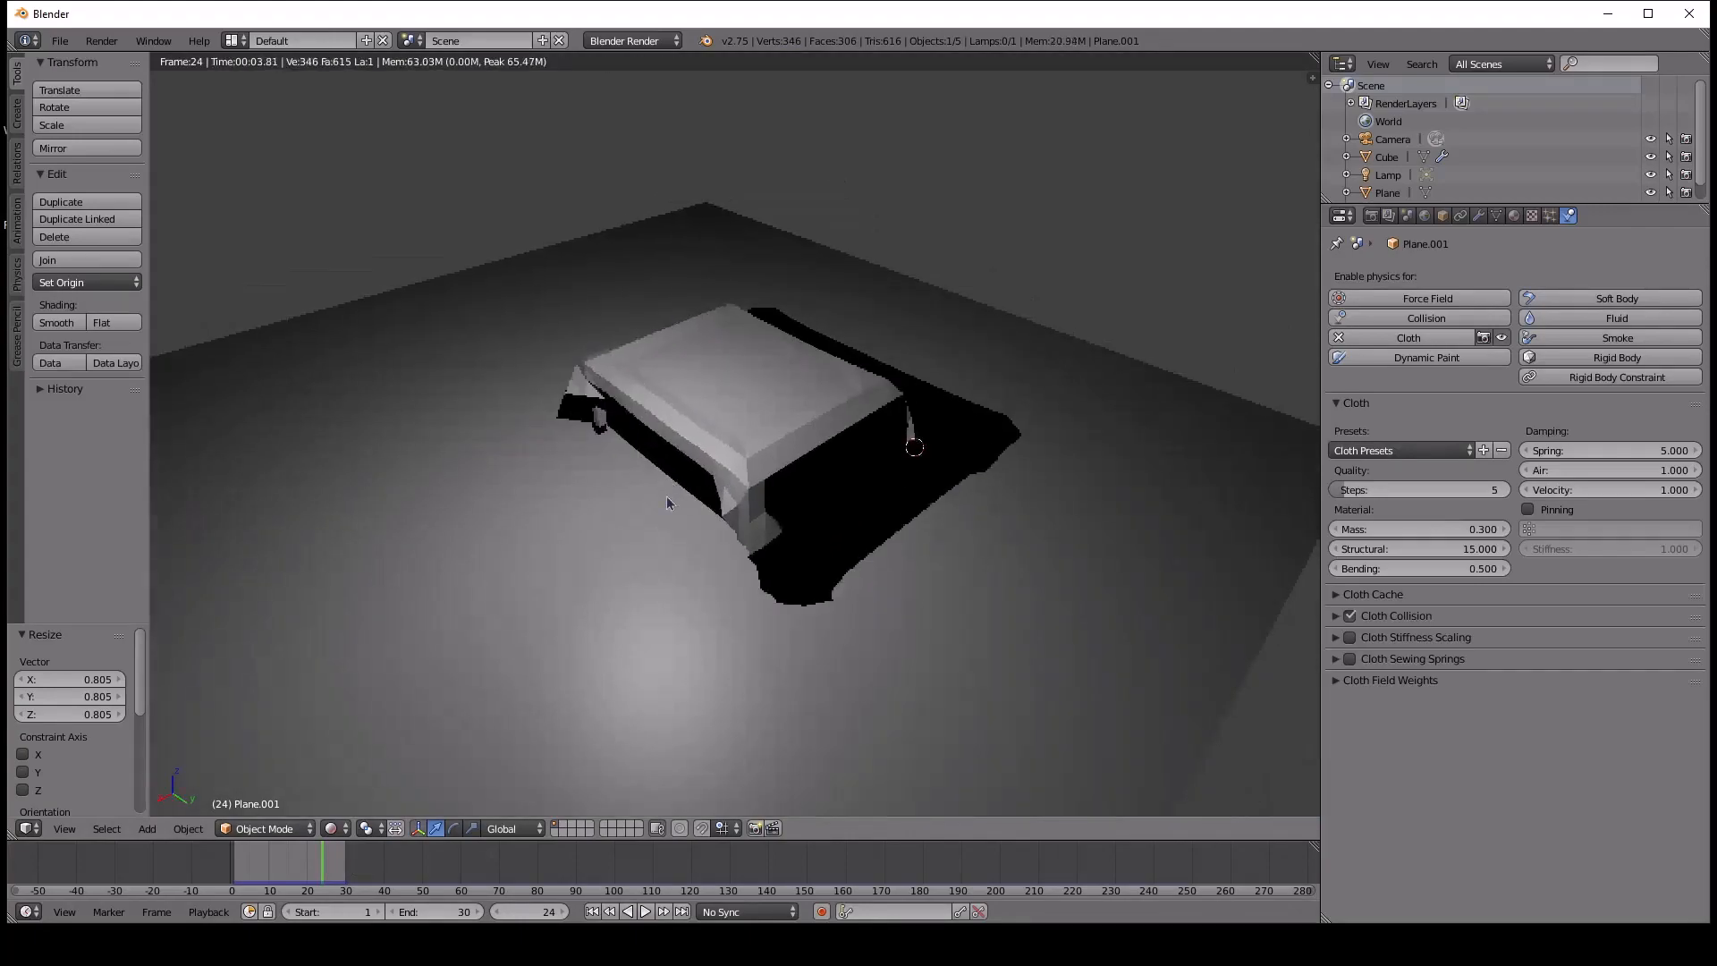
pyautogui.scroll(-2, 667, 499)
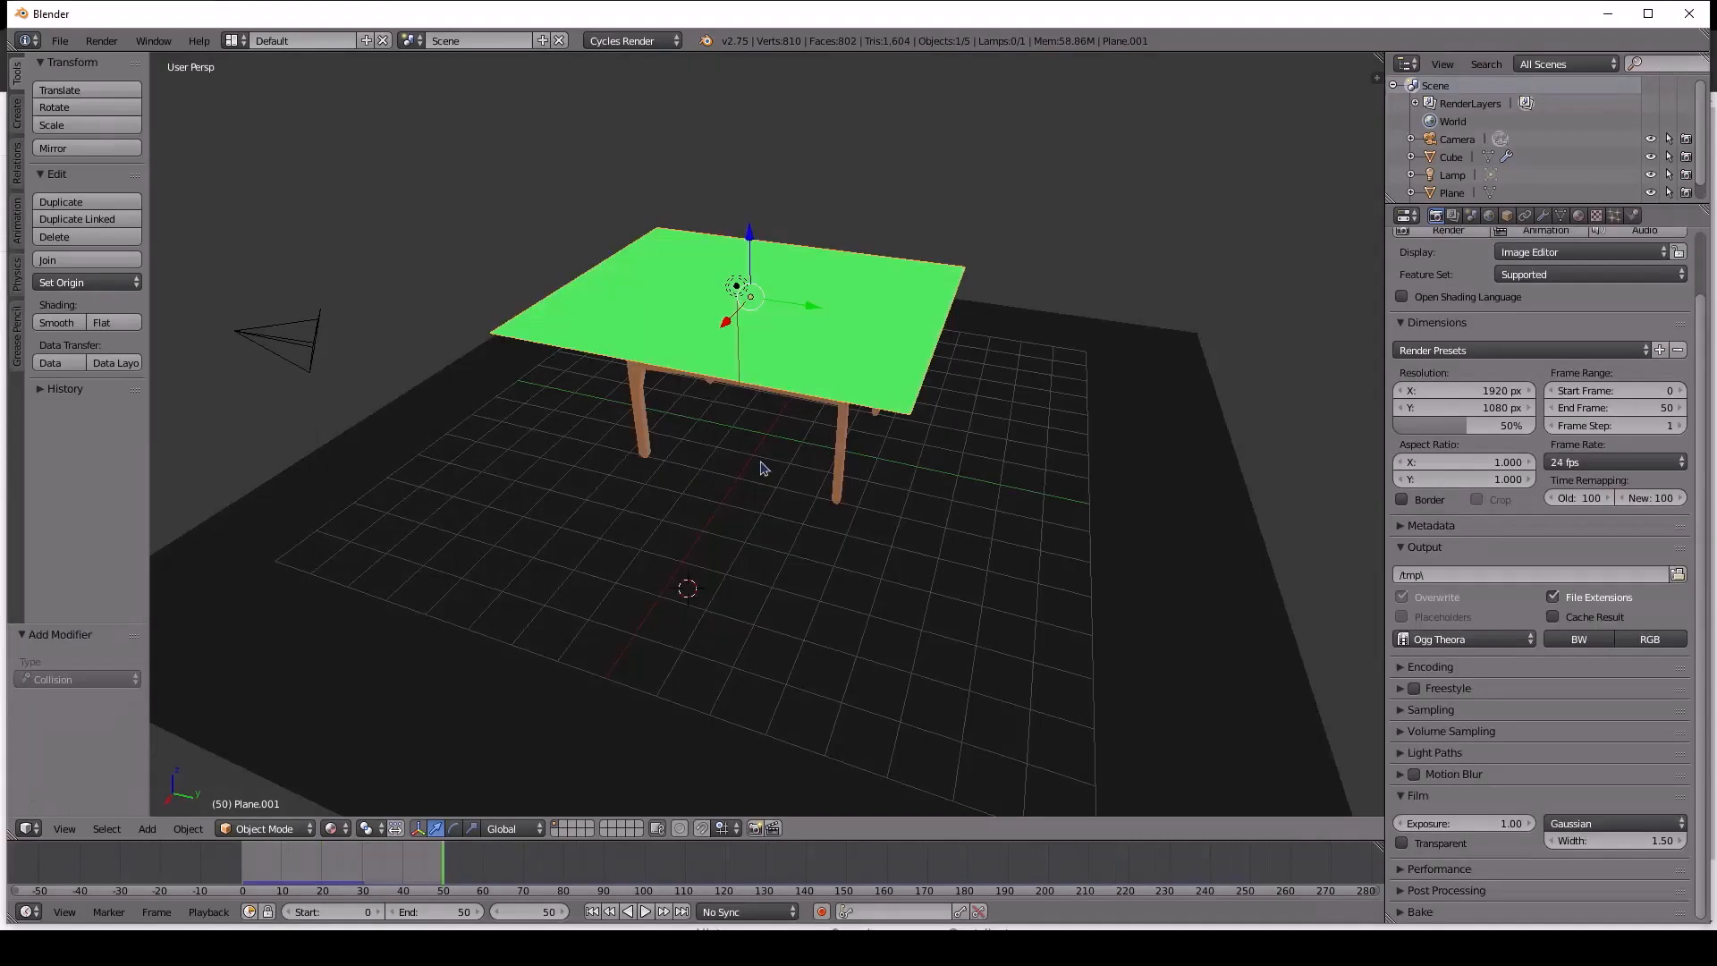
# Delete the green cloth plane above the wooden table.
pyautogui.scroll(-1, 1075, 330)
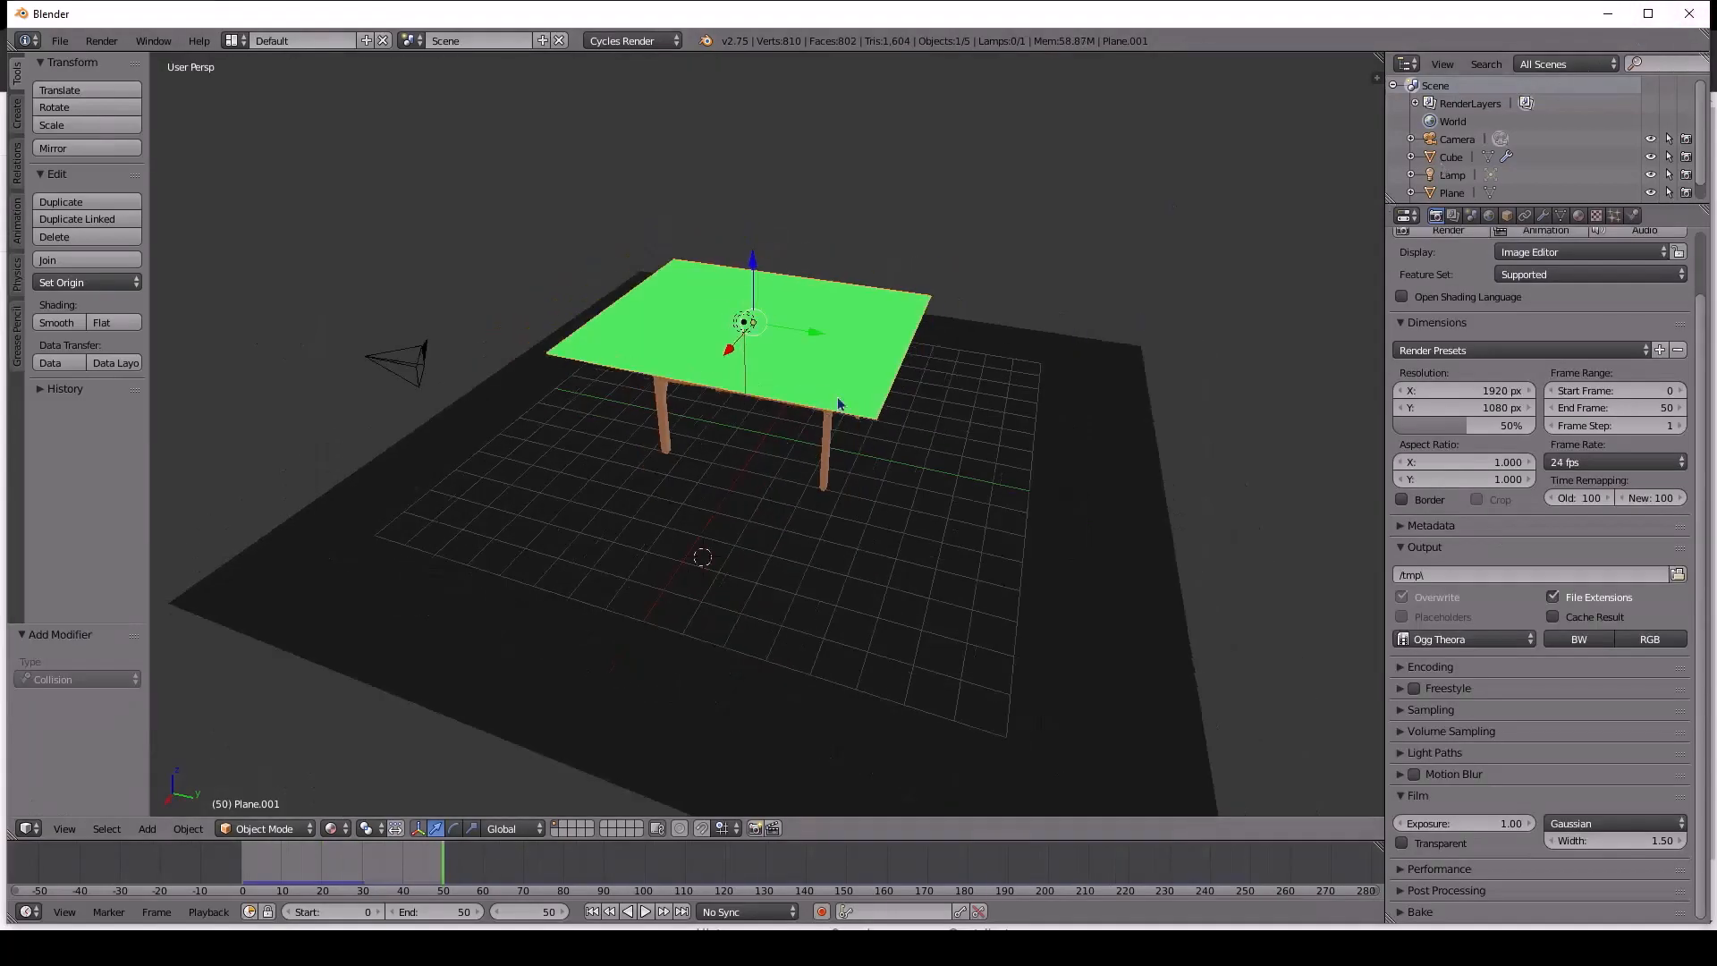
pyautogui.moveTo(839, 405); pyautogui.dragTo(865, 516, button='middle')
pyautogui.moveTo(834, 431); pyautogui.dragTo(586, 335, button='middle')
pyautogui.moveTo(781, 356)
pyautogui.mouseDown(button='middle')
pyautogui.moveTo(694, 365)
pyautogui.moveTo(727, 412)
pyautogui.moveTo(781, 344)
pyautogui.mouseUp(button='middle')
pyautogui.rightClick(781, 344)
pyautogui.rightClick(781, 344)
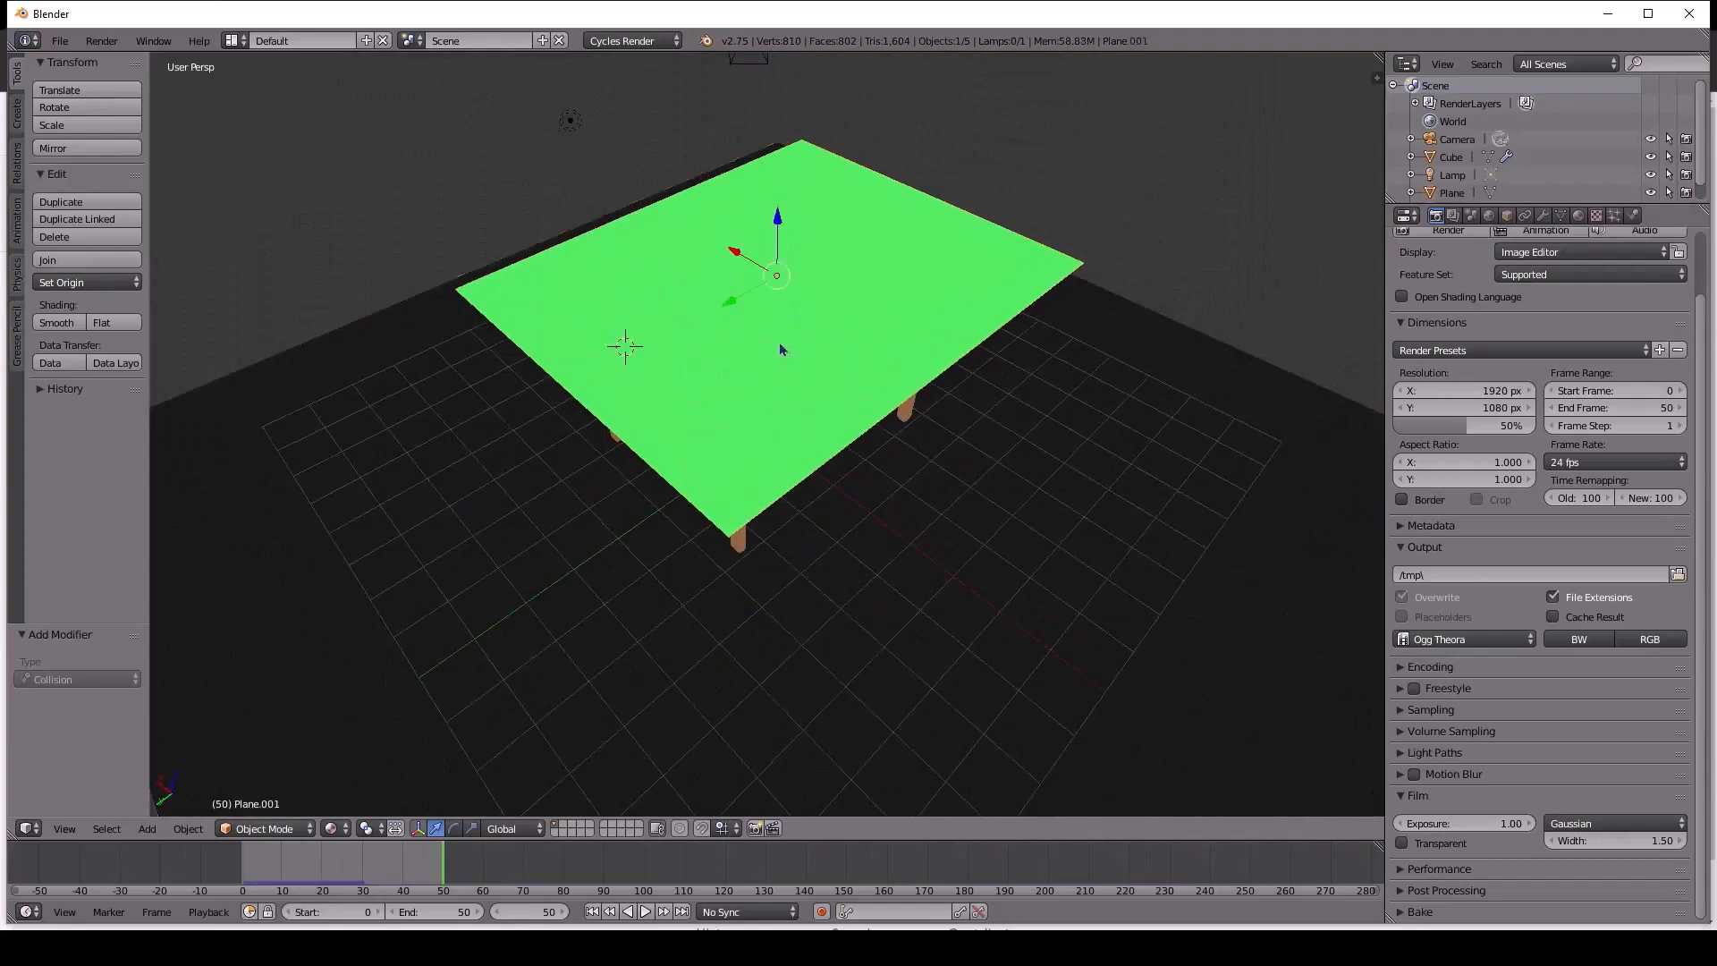
pyautogui.moveTo(691, 298); pyautogui.dragTo(694, 365, button='middle')
pyautogui.press('Delete')
# Select the floor plane and set the viewport shading to Solid.
pyautogui.rightClick(717, 289)
pyautogui.moveTo(894, 373); pyautogui.dragTo(626, 480, button='middle')
pyautogui.rightClick(637, 464)
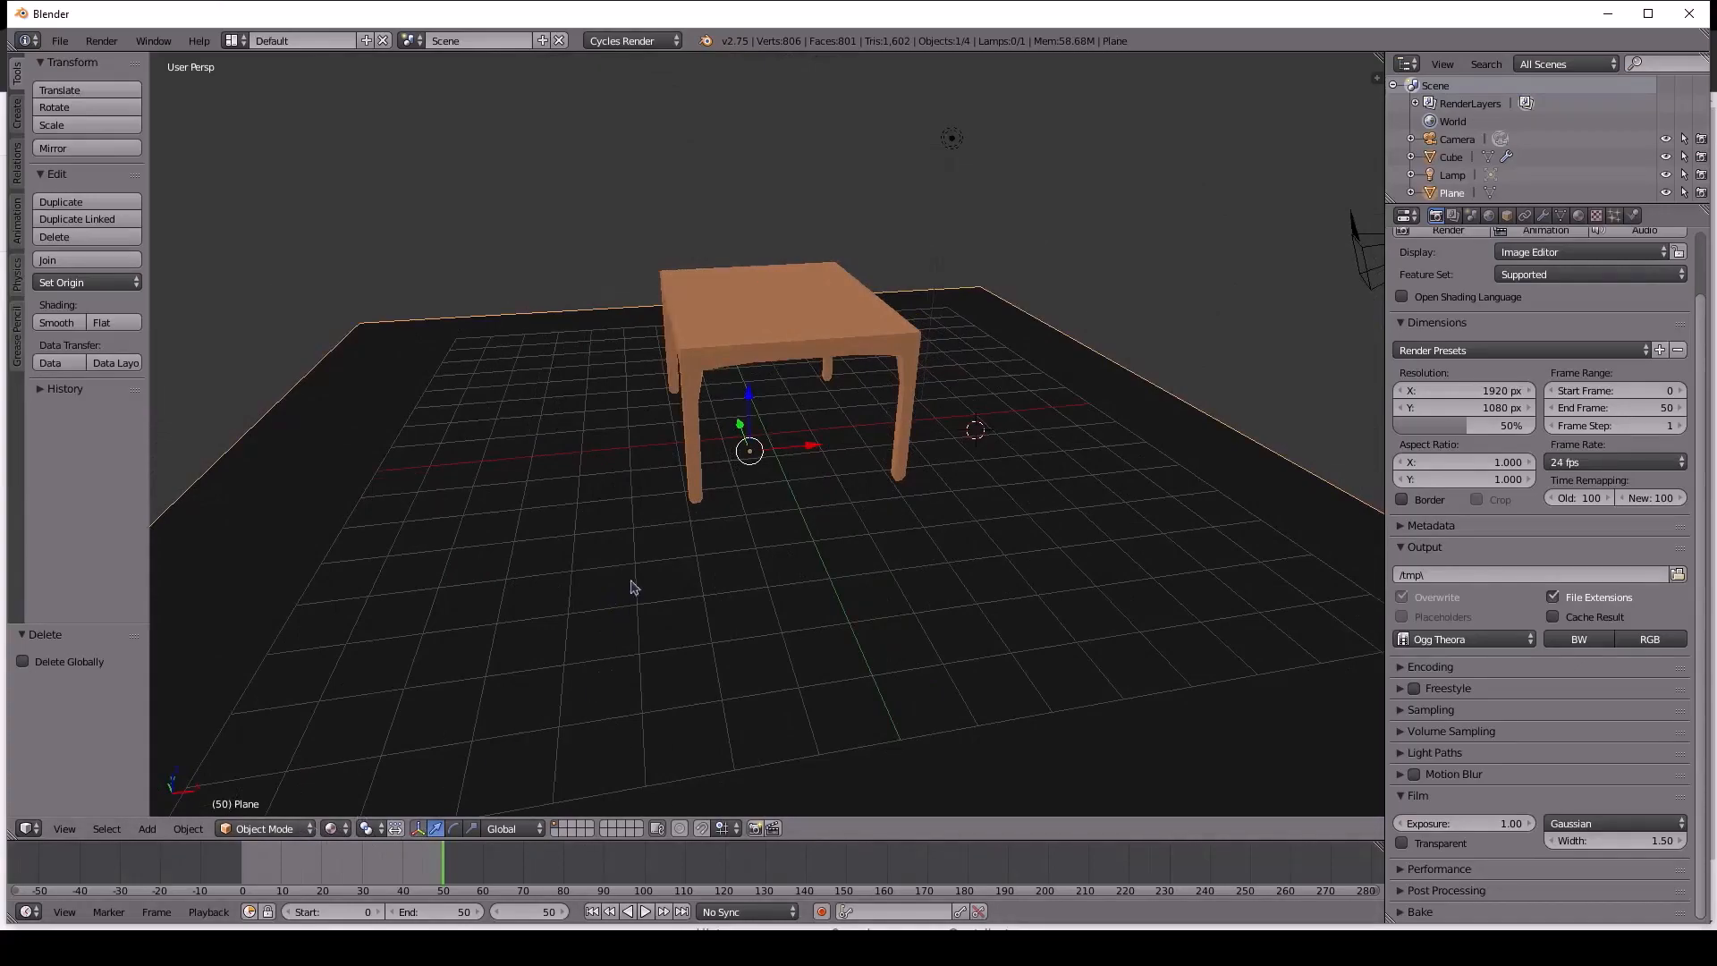
pyautogui.click(288, 829)
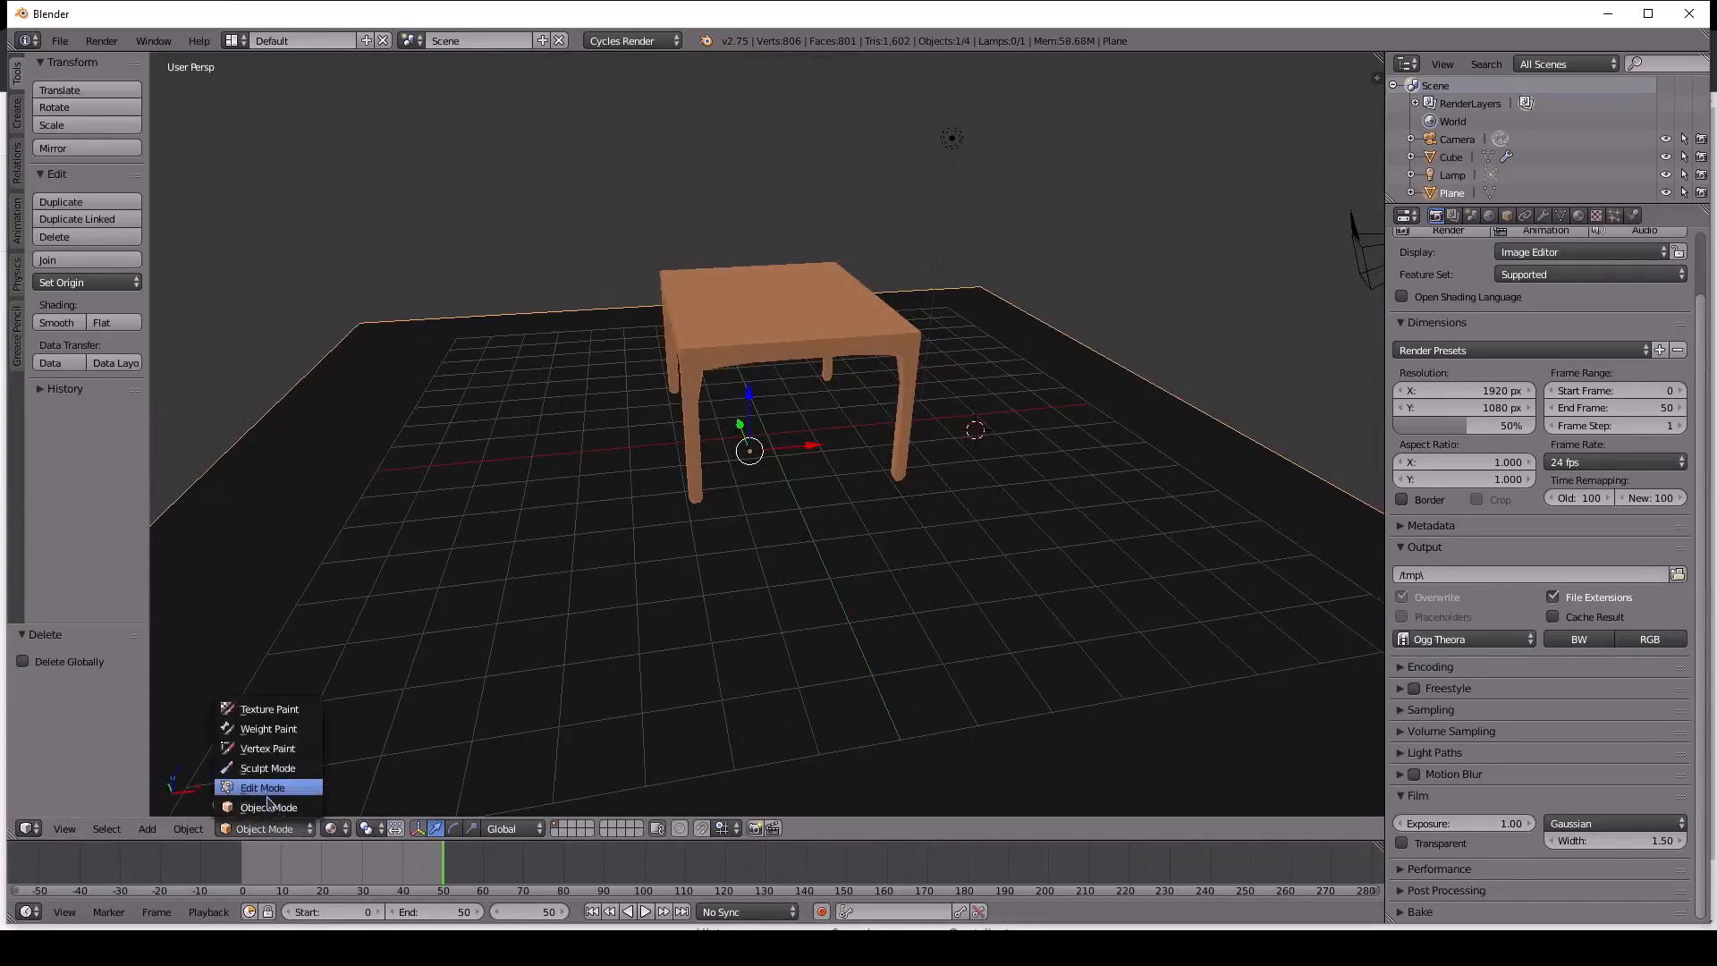
pyautogui.click(335, 829)
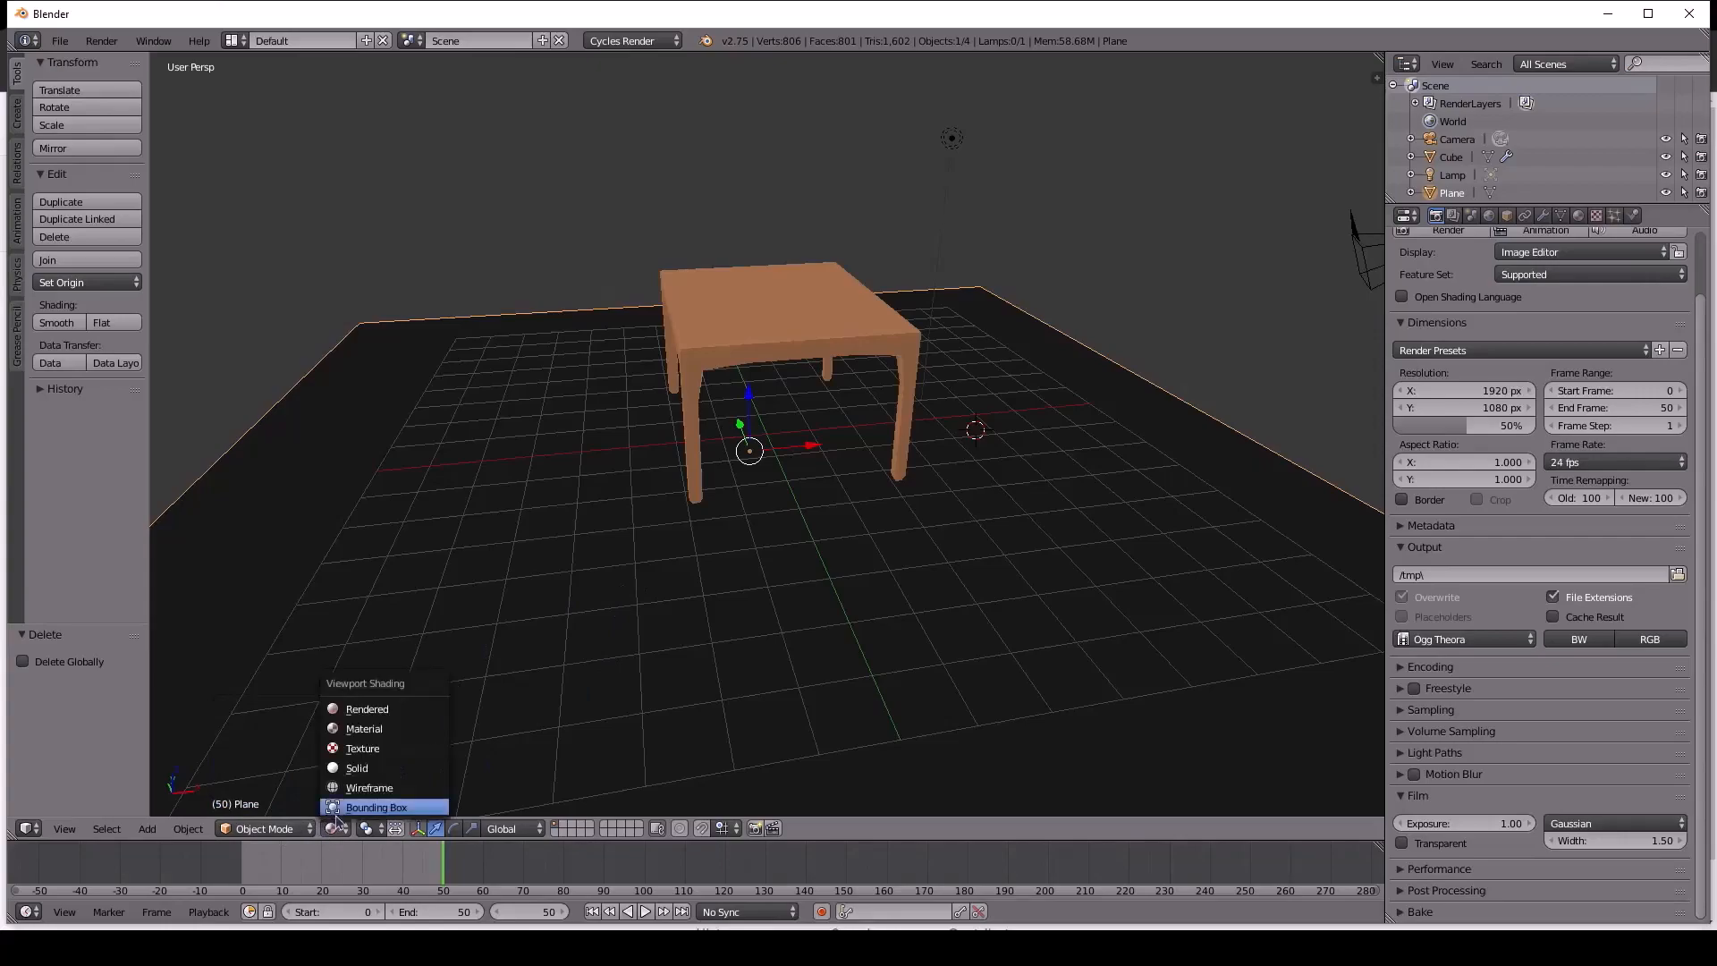
pyautogui.click(385, 767)
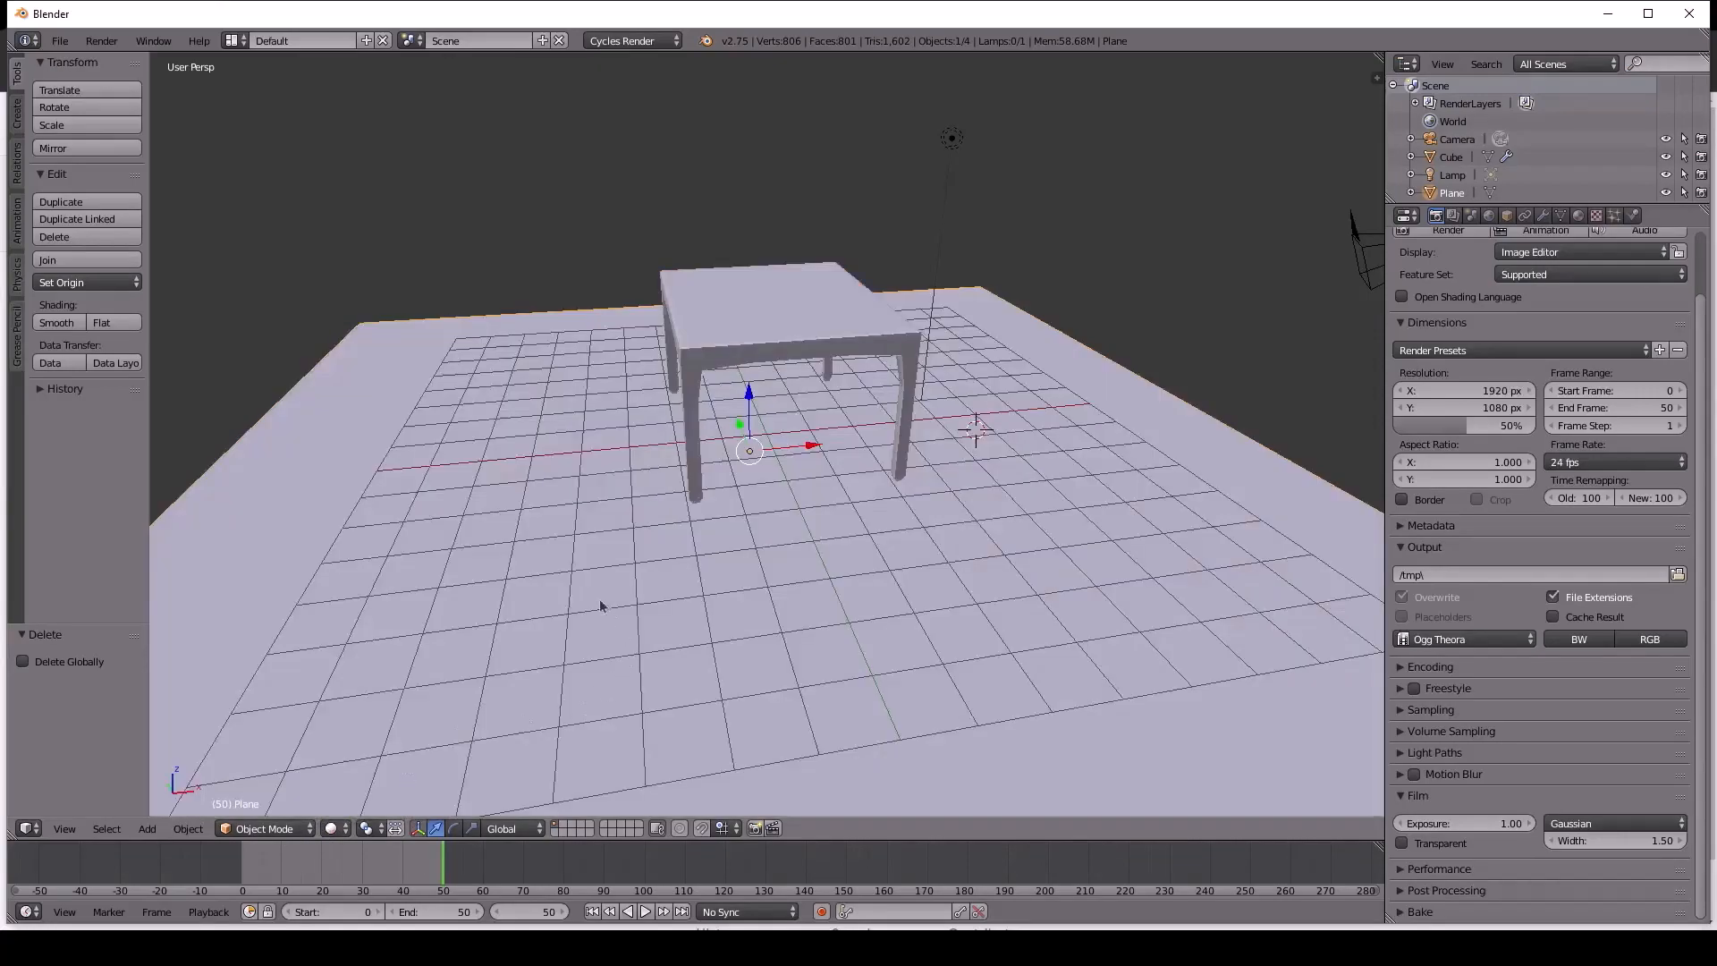
# Add a cube mesh and place it beside the table, raised above the floor and shifted about -0.78 along X.
pyautogui.hotkey('shift', 'a')
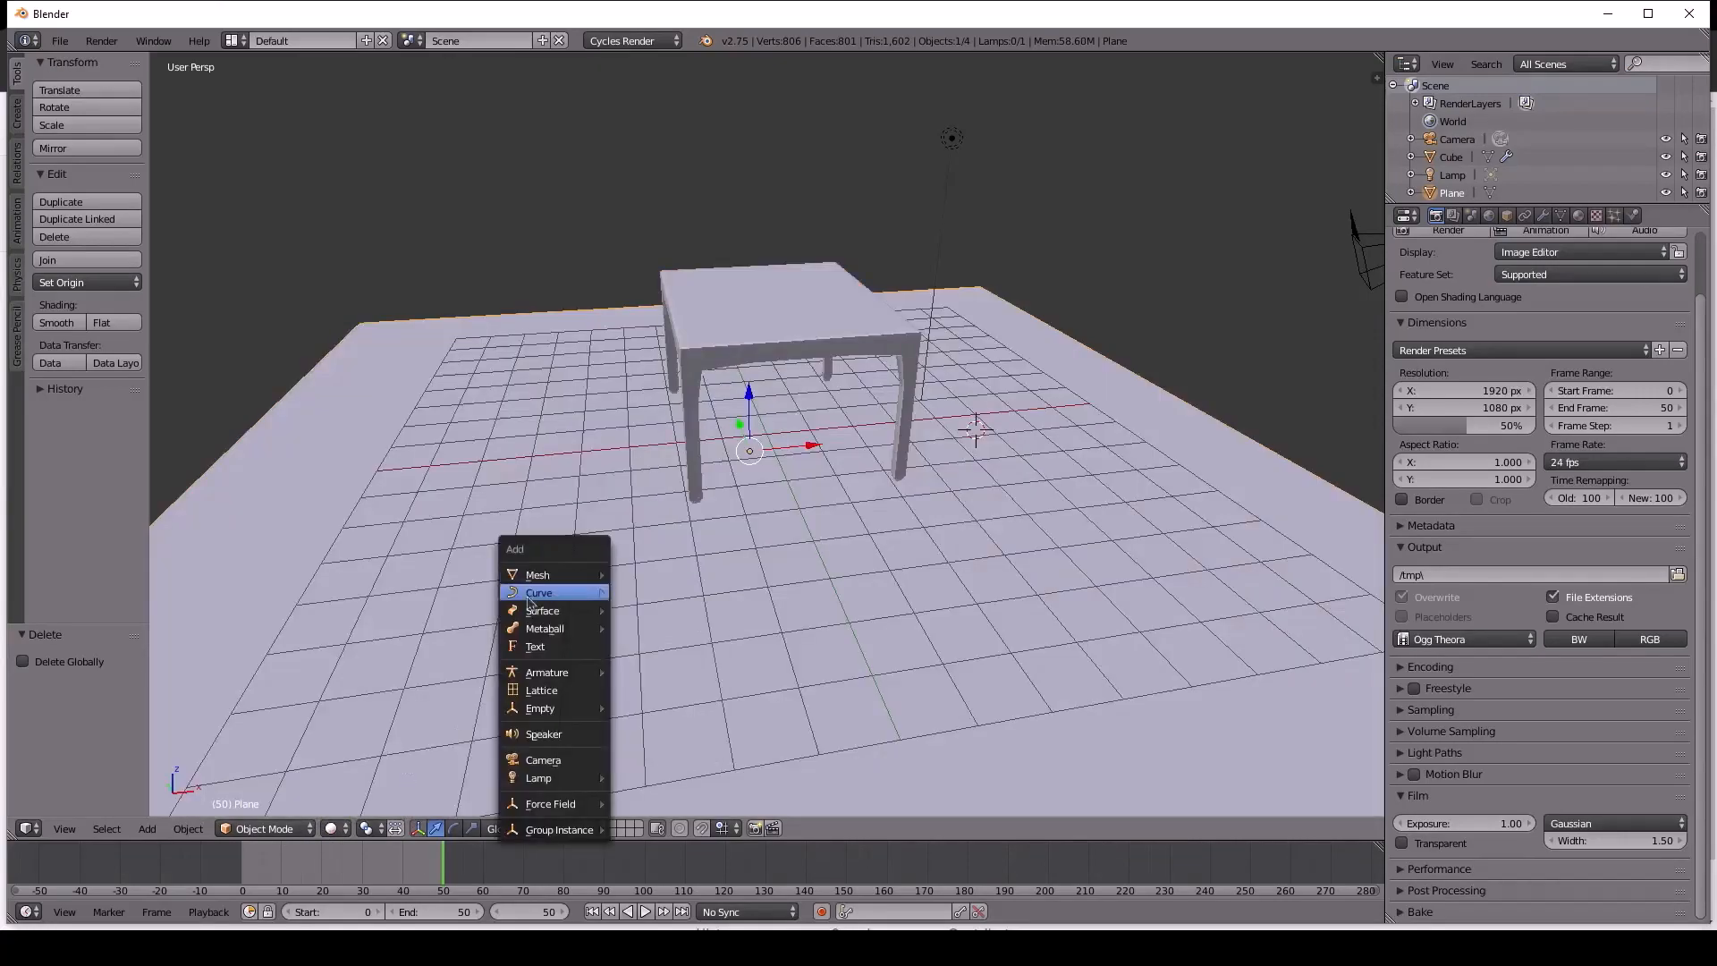
pyautogui.moveTo(566, 586)
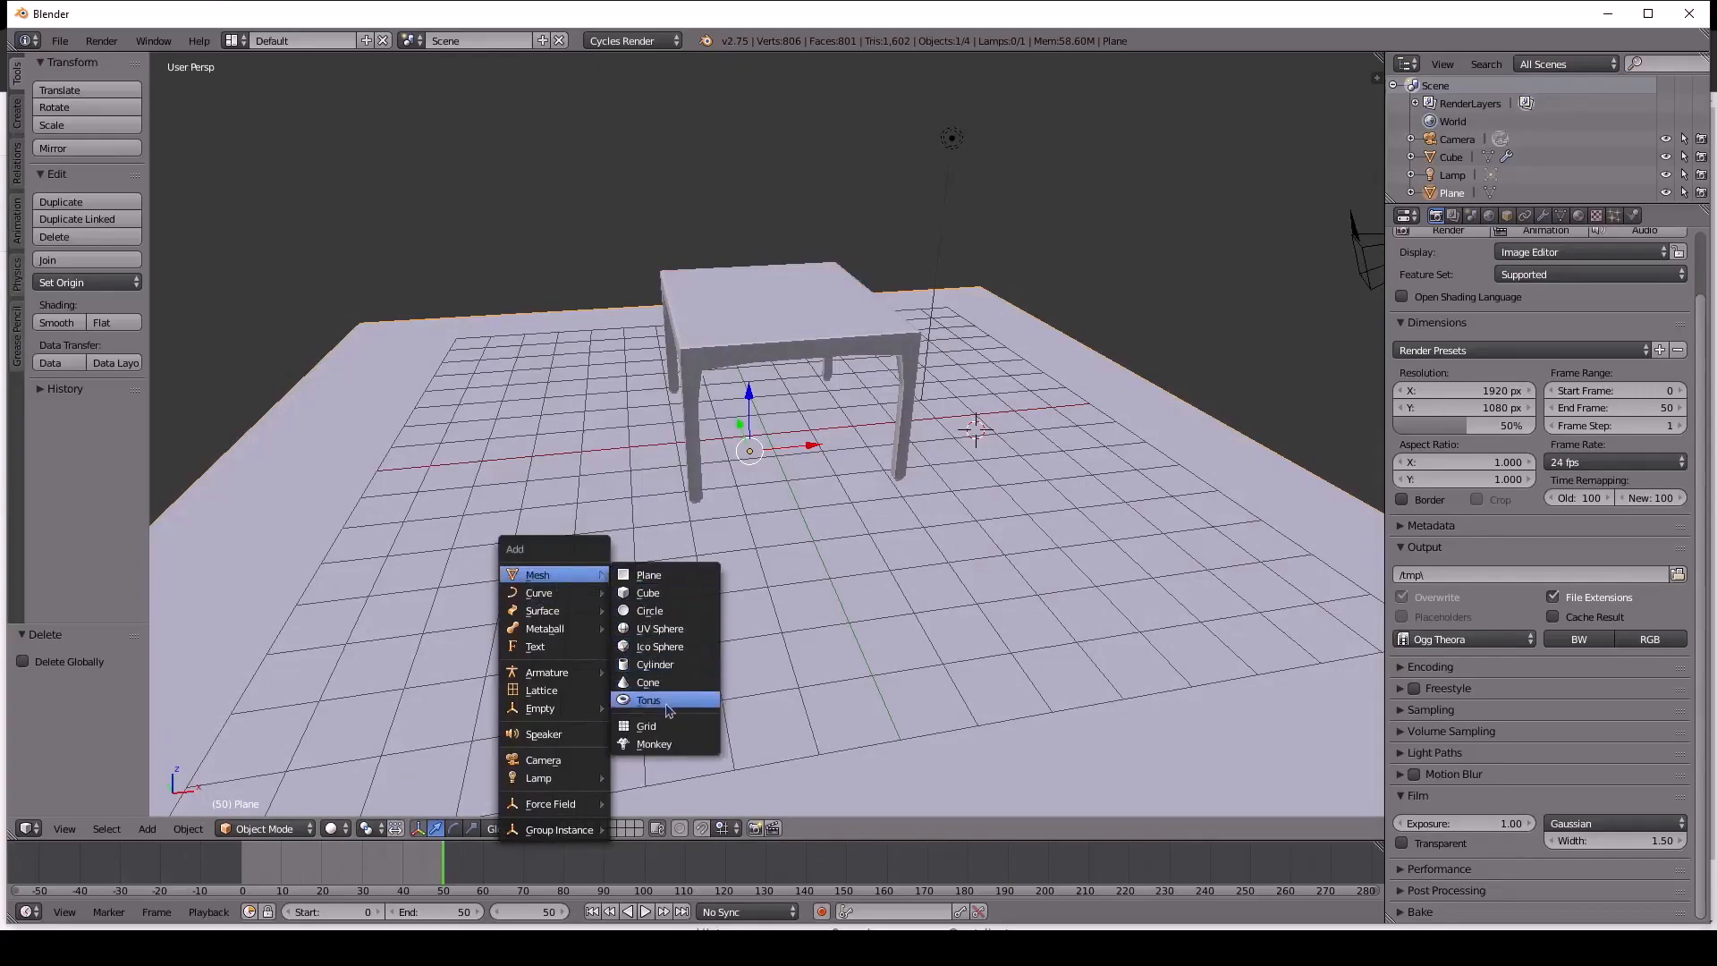
pyautogui.click(648, 593)
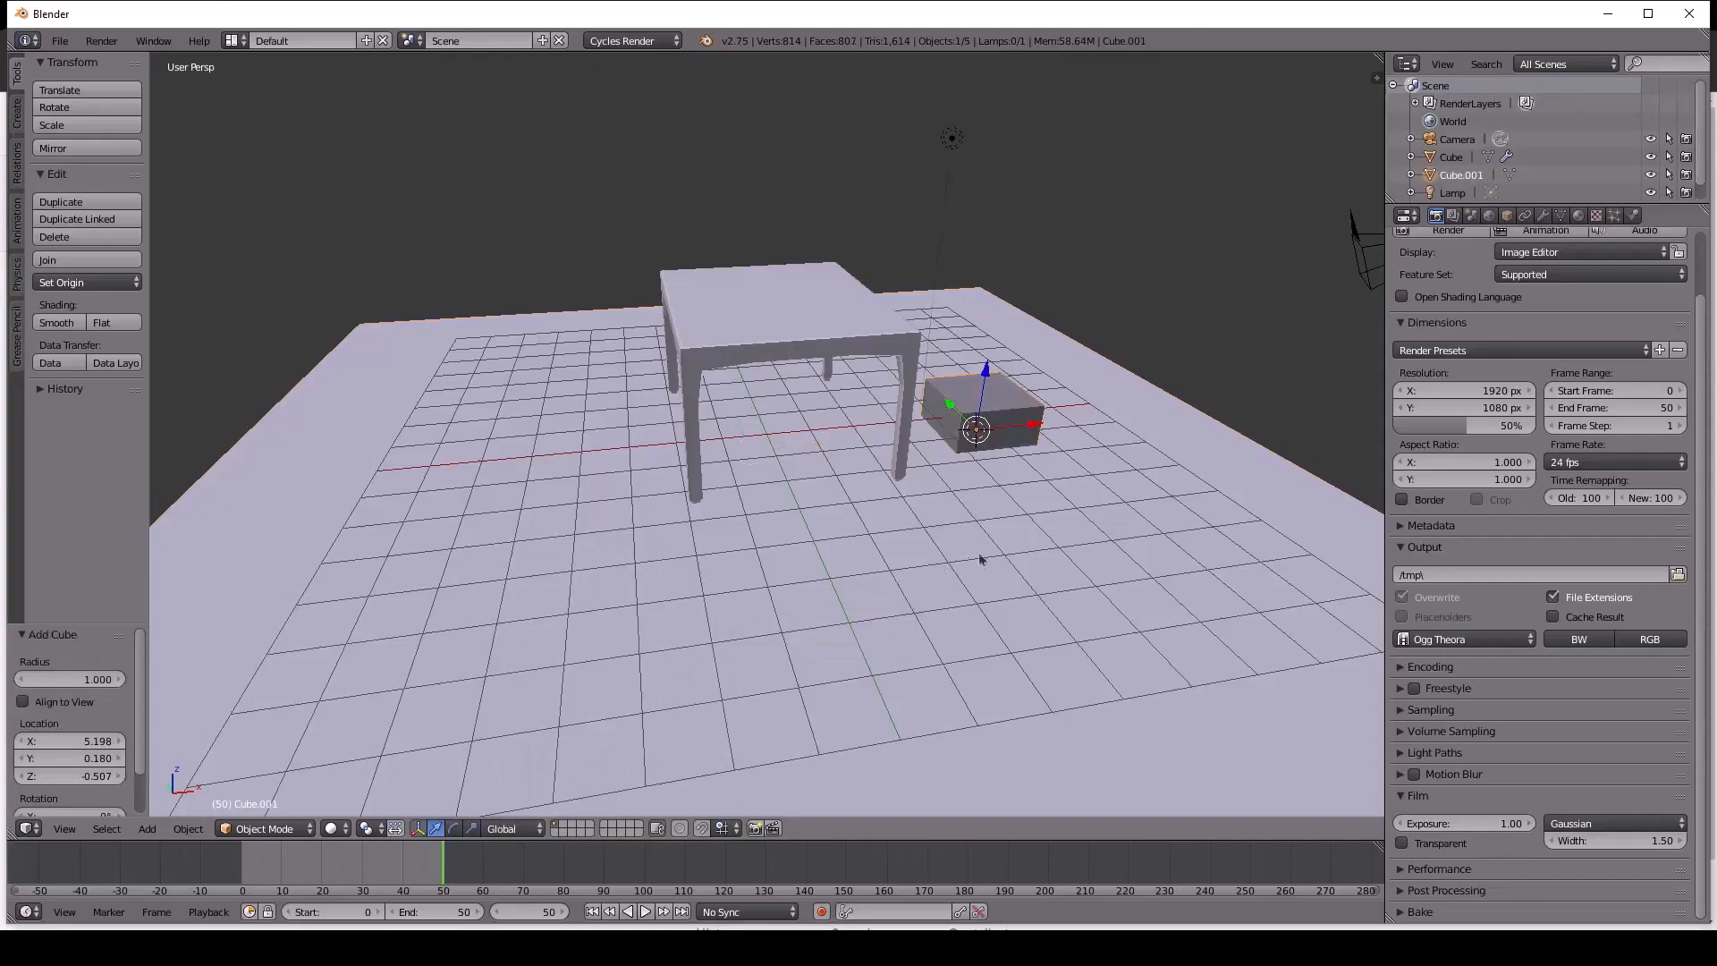
pyautogui.moveTo(1005, 439); pyautogui.dragTo(886, 456, button='middle')
pyautogui.moveTo(955, 626); pyautogui.dragTo(995, 483, button='middle')
pyautogui.click(991, 579)
pyautogui.moveTo(1026, 430); pyautogui.dragTo(1046, 394)
pyautogui.moveTo(1047, 394); pyautogui.dragTo(581, 494, button='middle')
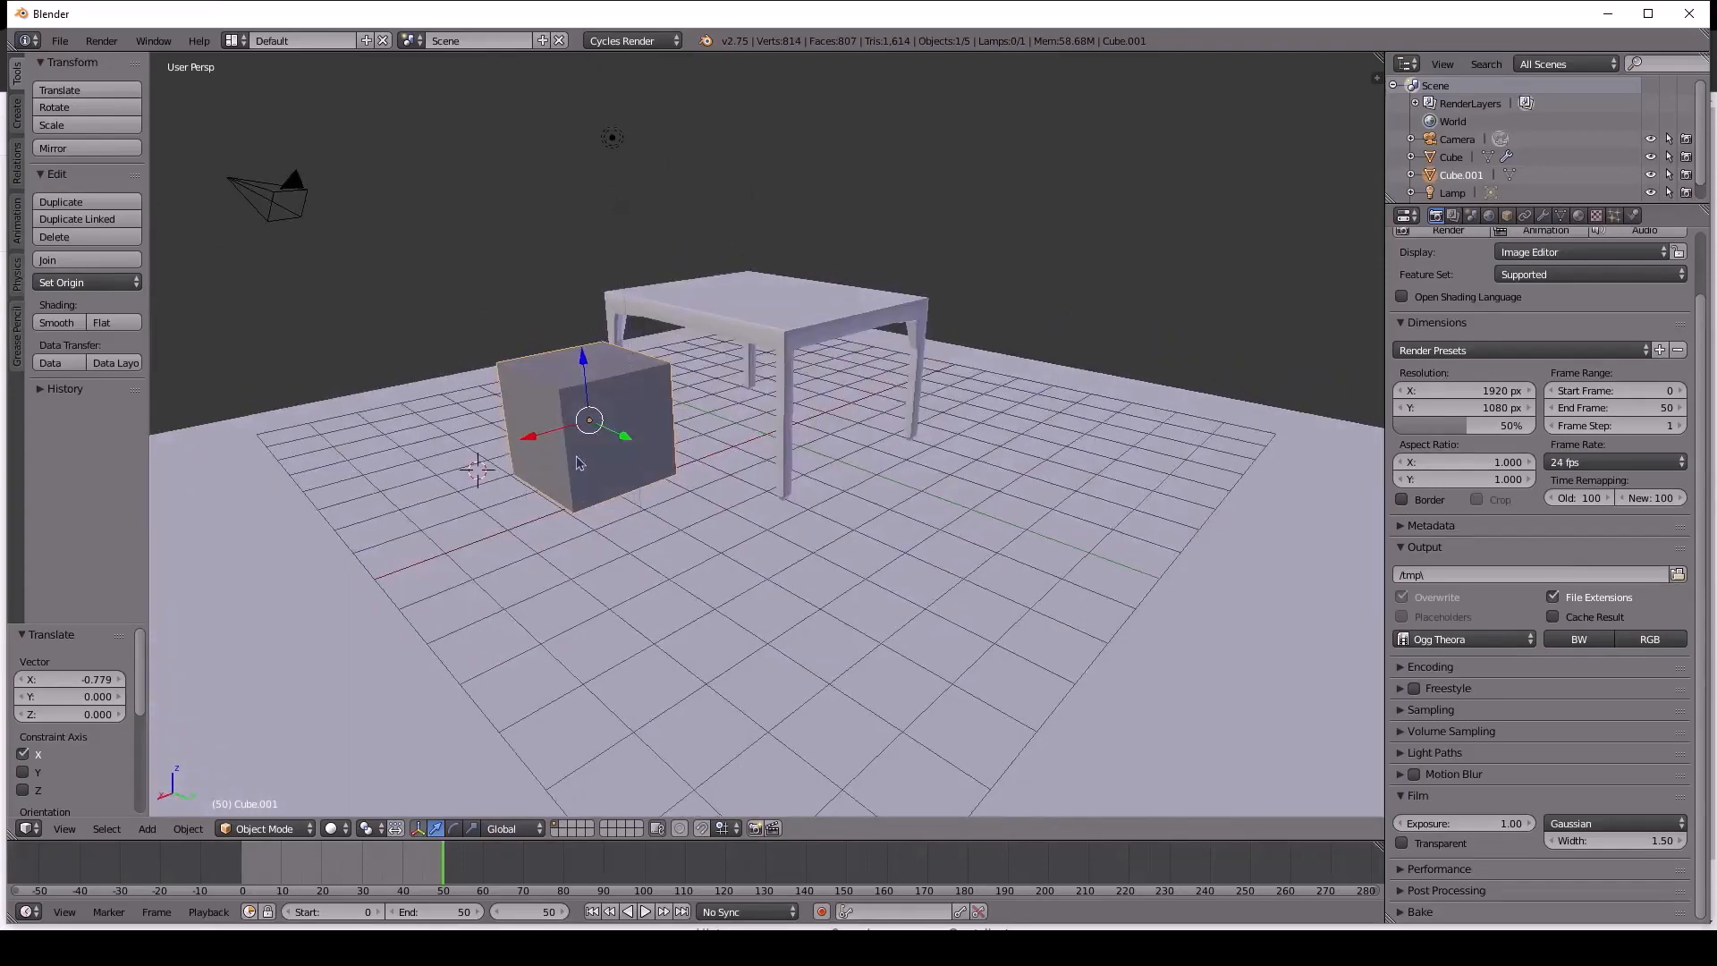
# Try to enlarge the new cube uniformly to about 1.58 times its size.
pyautogui.press('s')
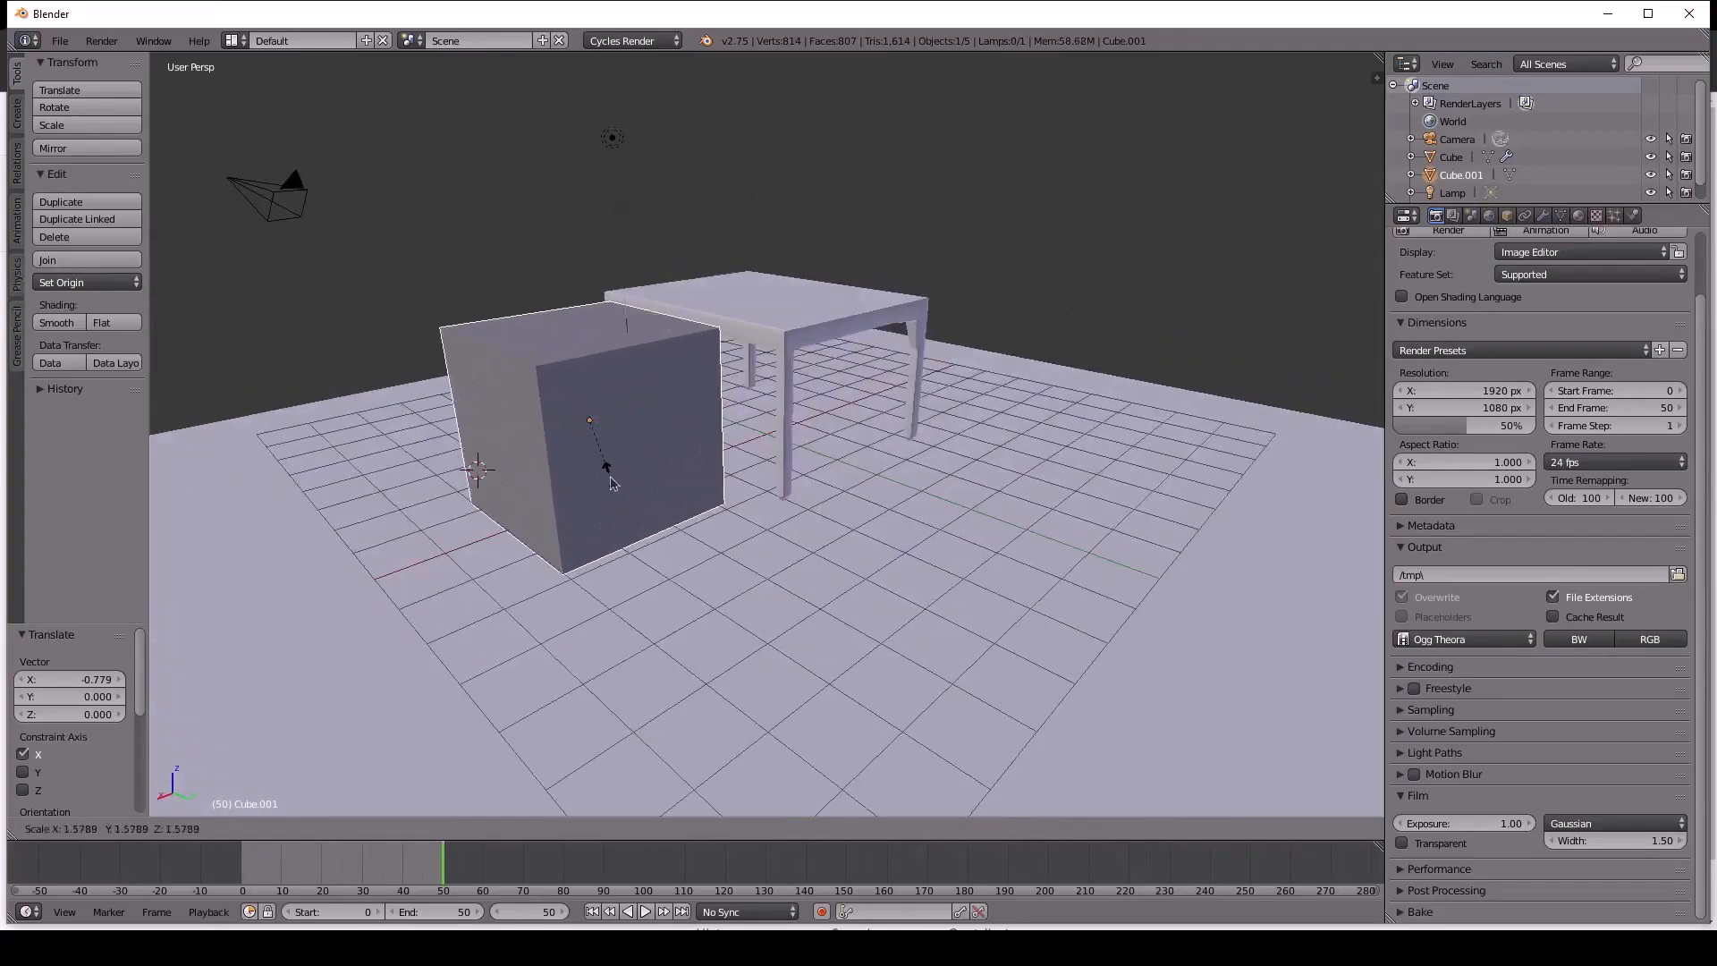
pyautogui.click(610, 483)
pyautogui.click(580, 428)
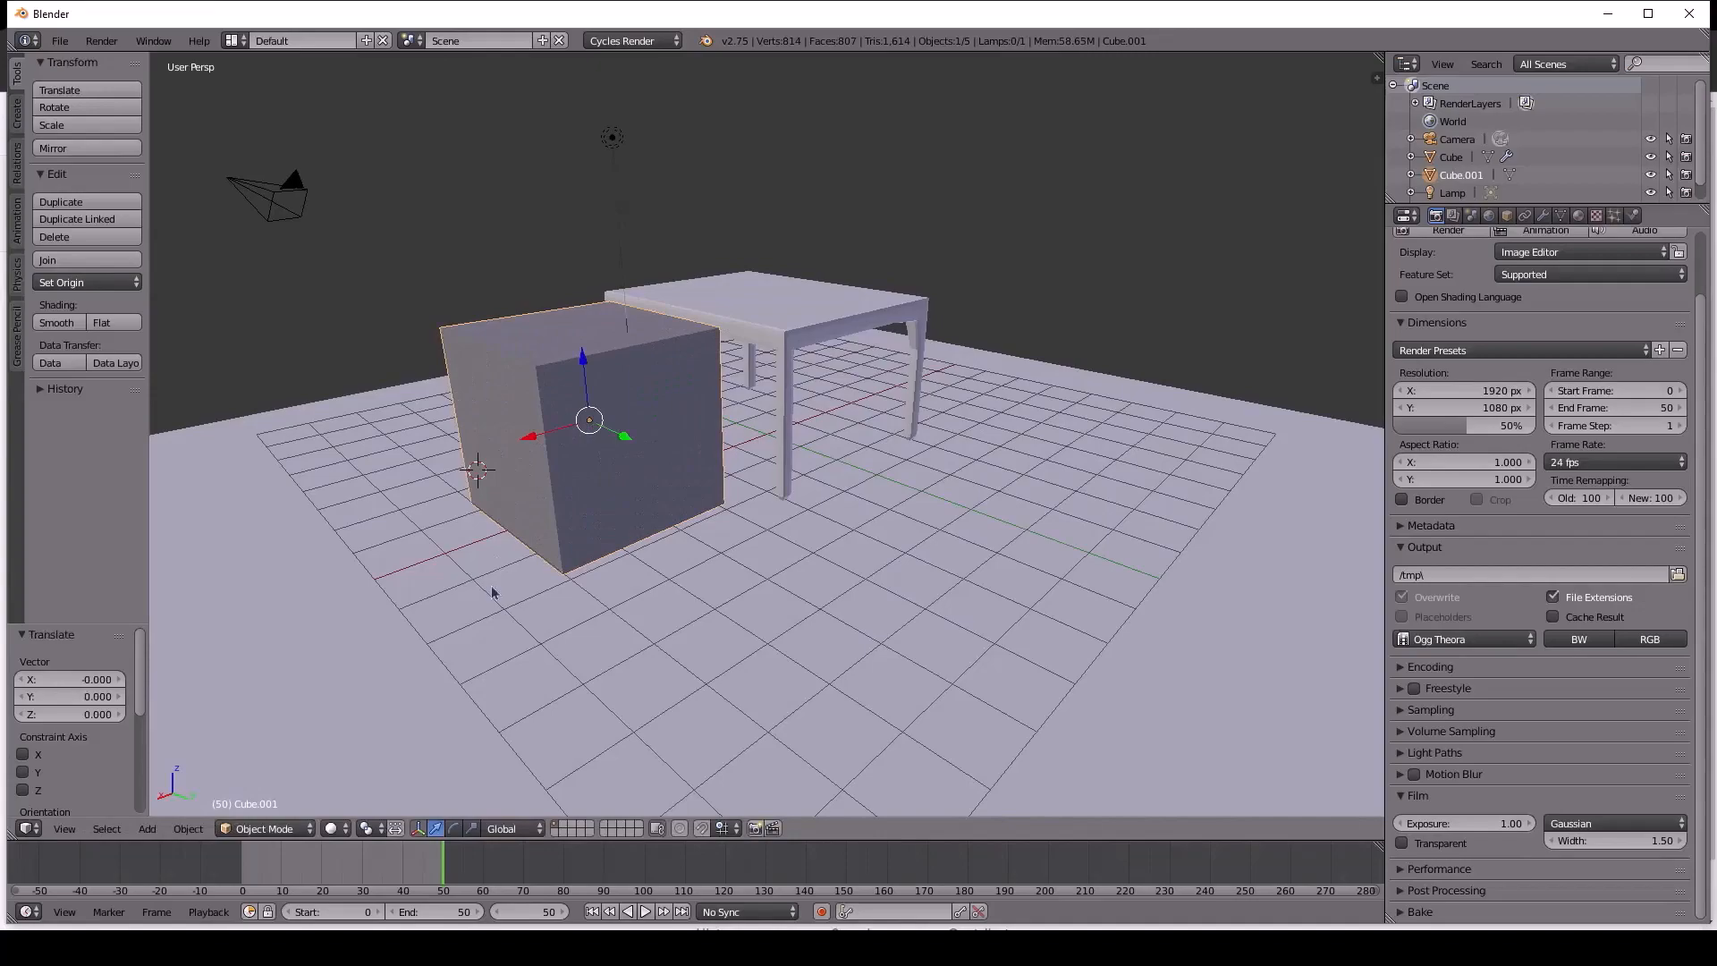
pyautogui.hotkey('ctrl', 'z')
pyautogui.hotkey('ctrl', 'z')
# Enable the scale manipulator and stretch the new cube along X by a factor of about 1.69.
pyautogui.click(512, 655)
pyautogui.click(472, 830)
pyautogui.scroll(3, 652, 502)
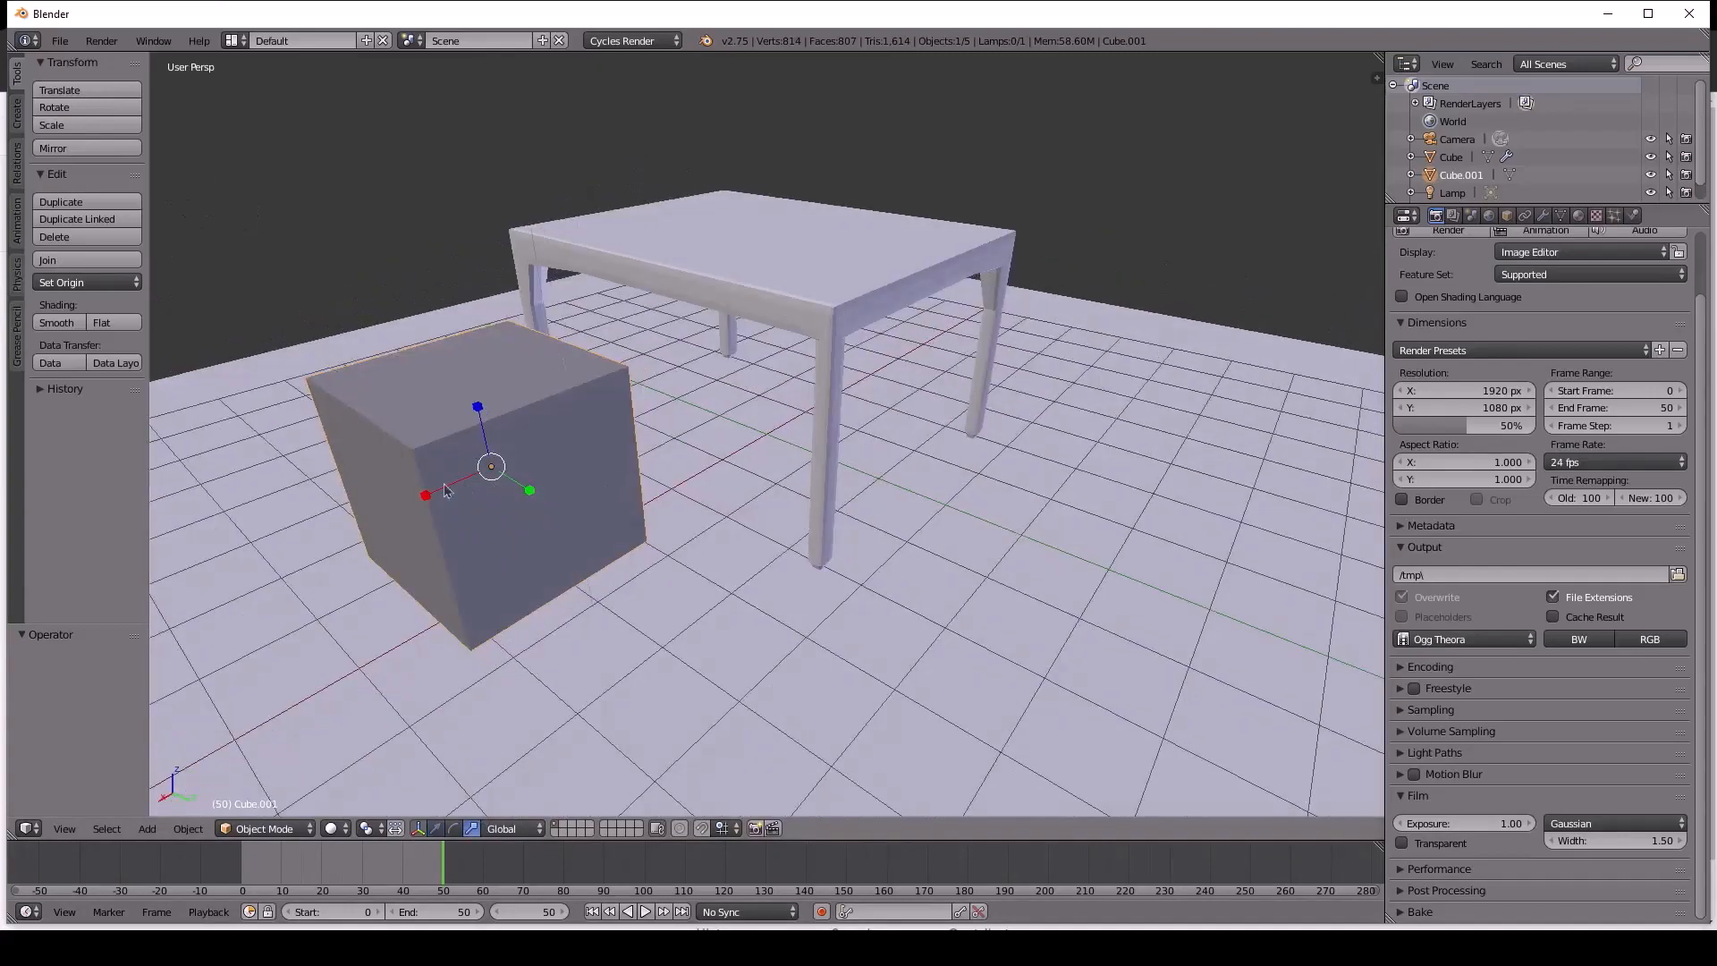
pyautogui.moveTo(444, 490); pyautogui.dragTo(573, 487, button='middle')
pyautogui.keyDown('shift'); pyautogui.scroll(-1, 306, 467); pyautogui.keyUp('shift')
pyautogui.moveTo(572, 463)
pyautogui.mouseDown()
pyautogui.moveTo(510, 465)
pyautogui.moveTo(542, 471)
pyautogui.mouseUp()
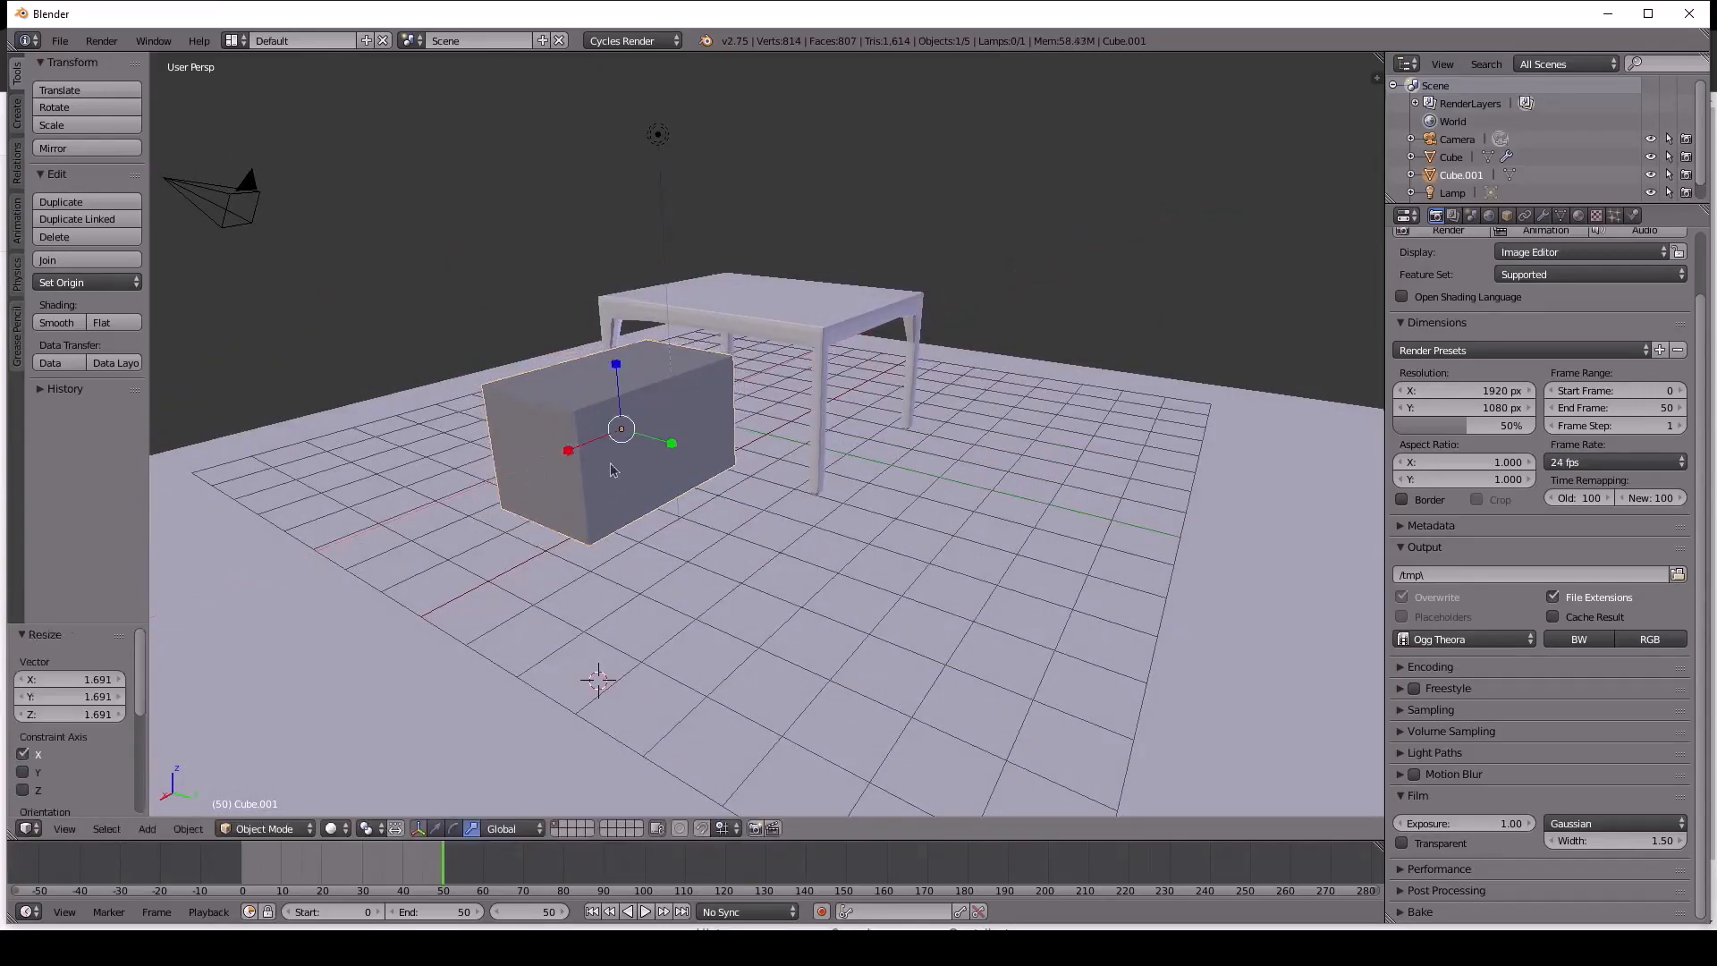
# Flatten the cube along Z and scale it along X by a factor of about 0.63.
pyautogui.moveTo(618, 370); pyautogui.dragTo(623, 421)
pyautogui.moveTo(629, 474); pyautogui.dragTo(640, 512, button='middle')
pyautogui.moveTo(641, 529); pyautogui.dragTo(573, 513)
pyautogui.moveTo(573, 513); pyautogui.dragTo(651, 516, button='middle')
pyautogui.scroll(-2, 615, 590)
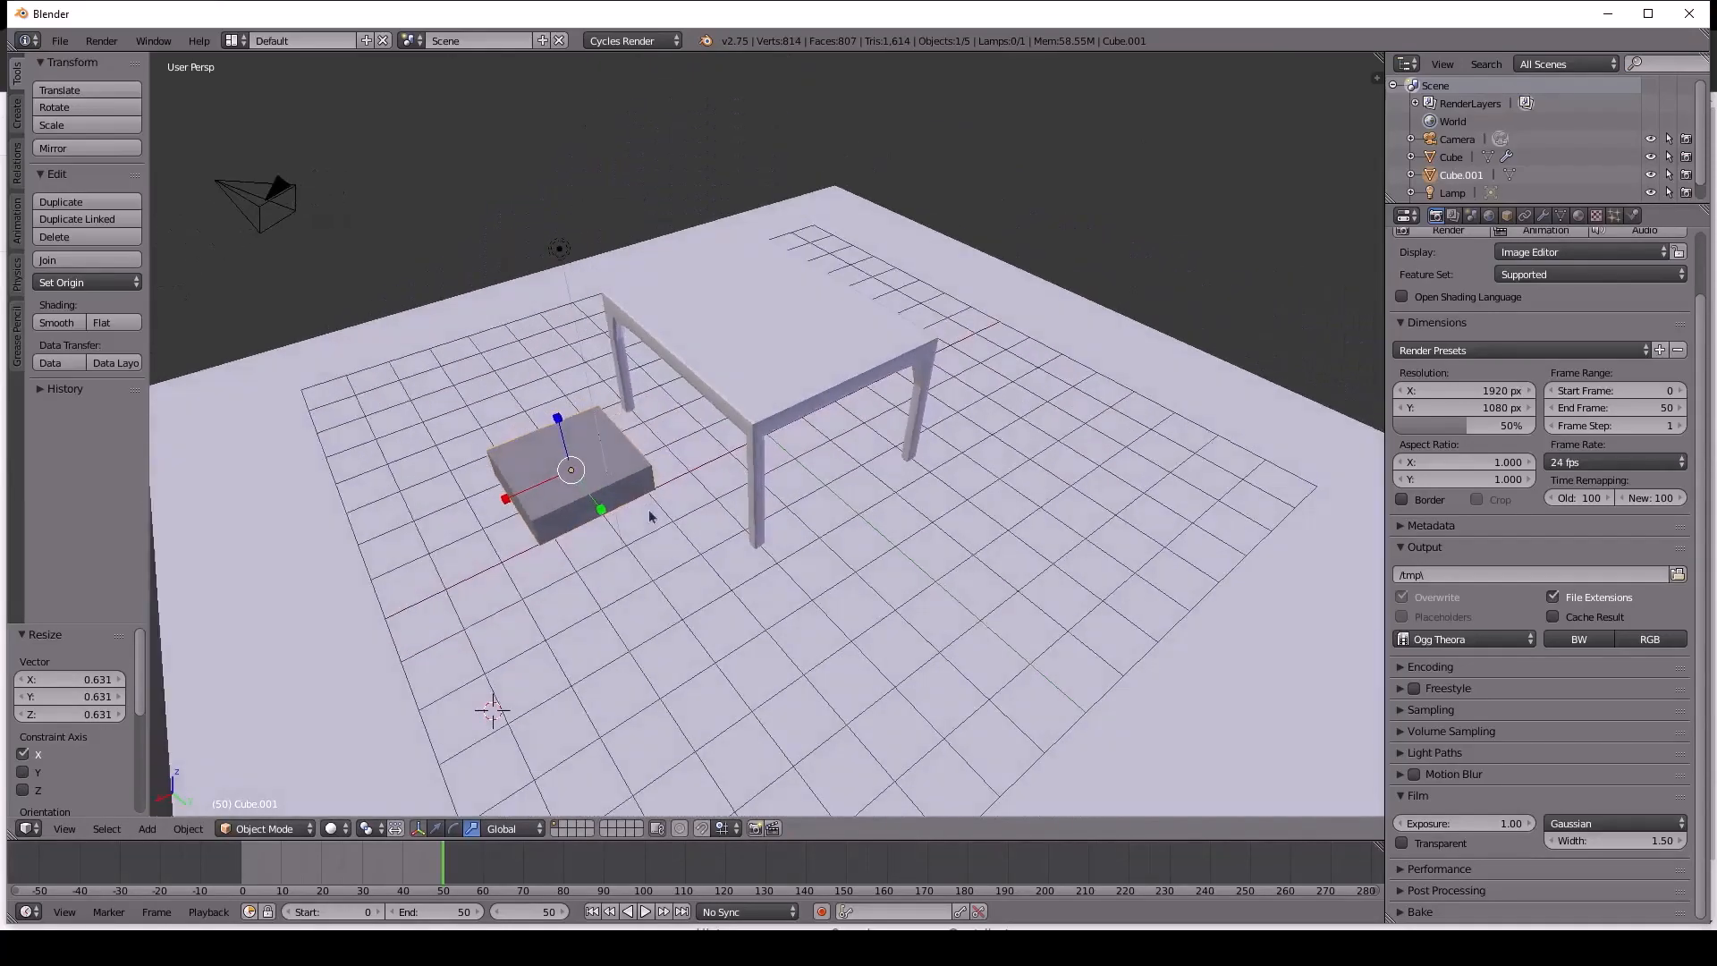
# Thin the flattened cube further along Z by a factor of about 0.85.
pyautogui.moveTo(481, 497); pyautogui.dragTo(512, 447, button='middle')
pyautogui.moveTo(510, 387); pyautogui.dragTo(556, 346, button='middle')
pyautogui.moveTo(541, 340); pyautogui.dragTo(540, 355)
pyautogui.moveTo(540, 354); pyautogui.dragTo(573, 466, button='middle')
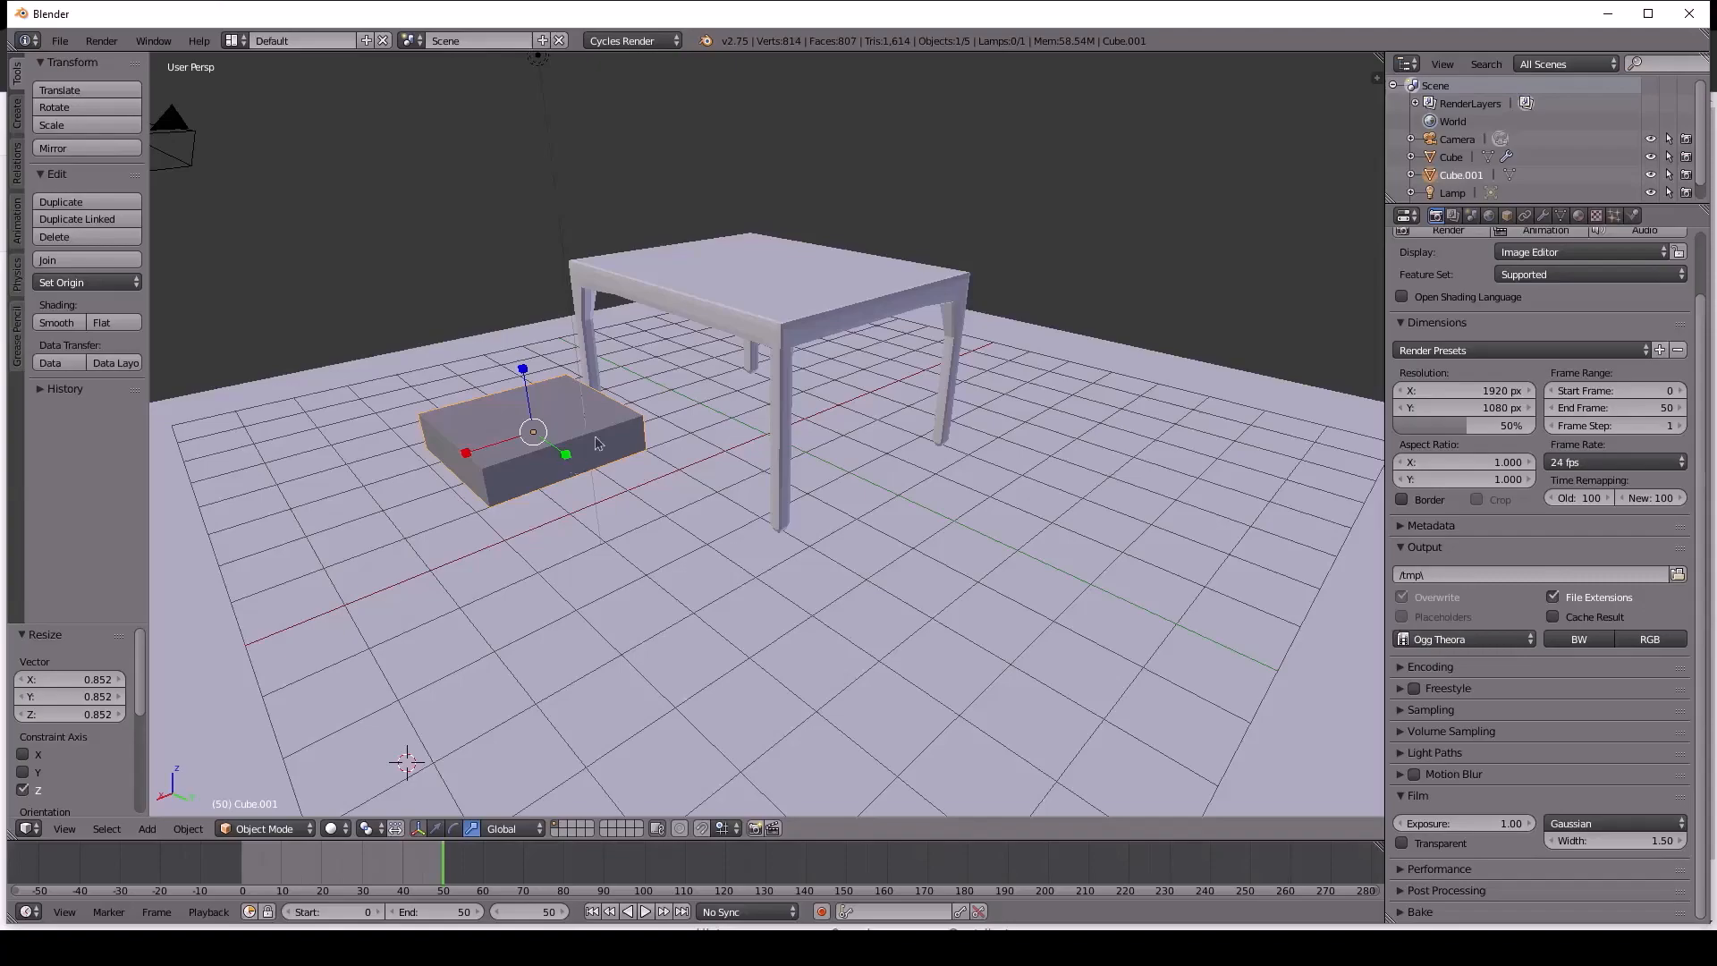
pyautogui.moveTo(539, 498); pyautogui.dragTo(543, 445, button='middle')
# Select the floor plane, enable the translate manipulator and enter Edit Mode on the plane.
pyautogui.rightClick(507, 466)
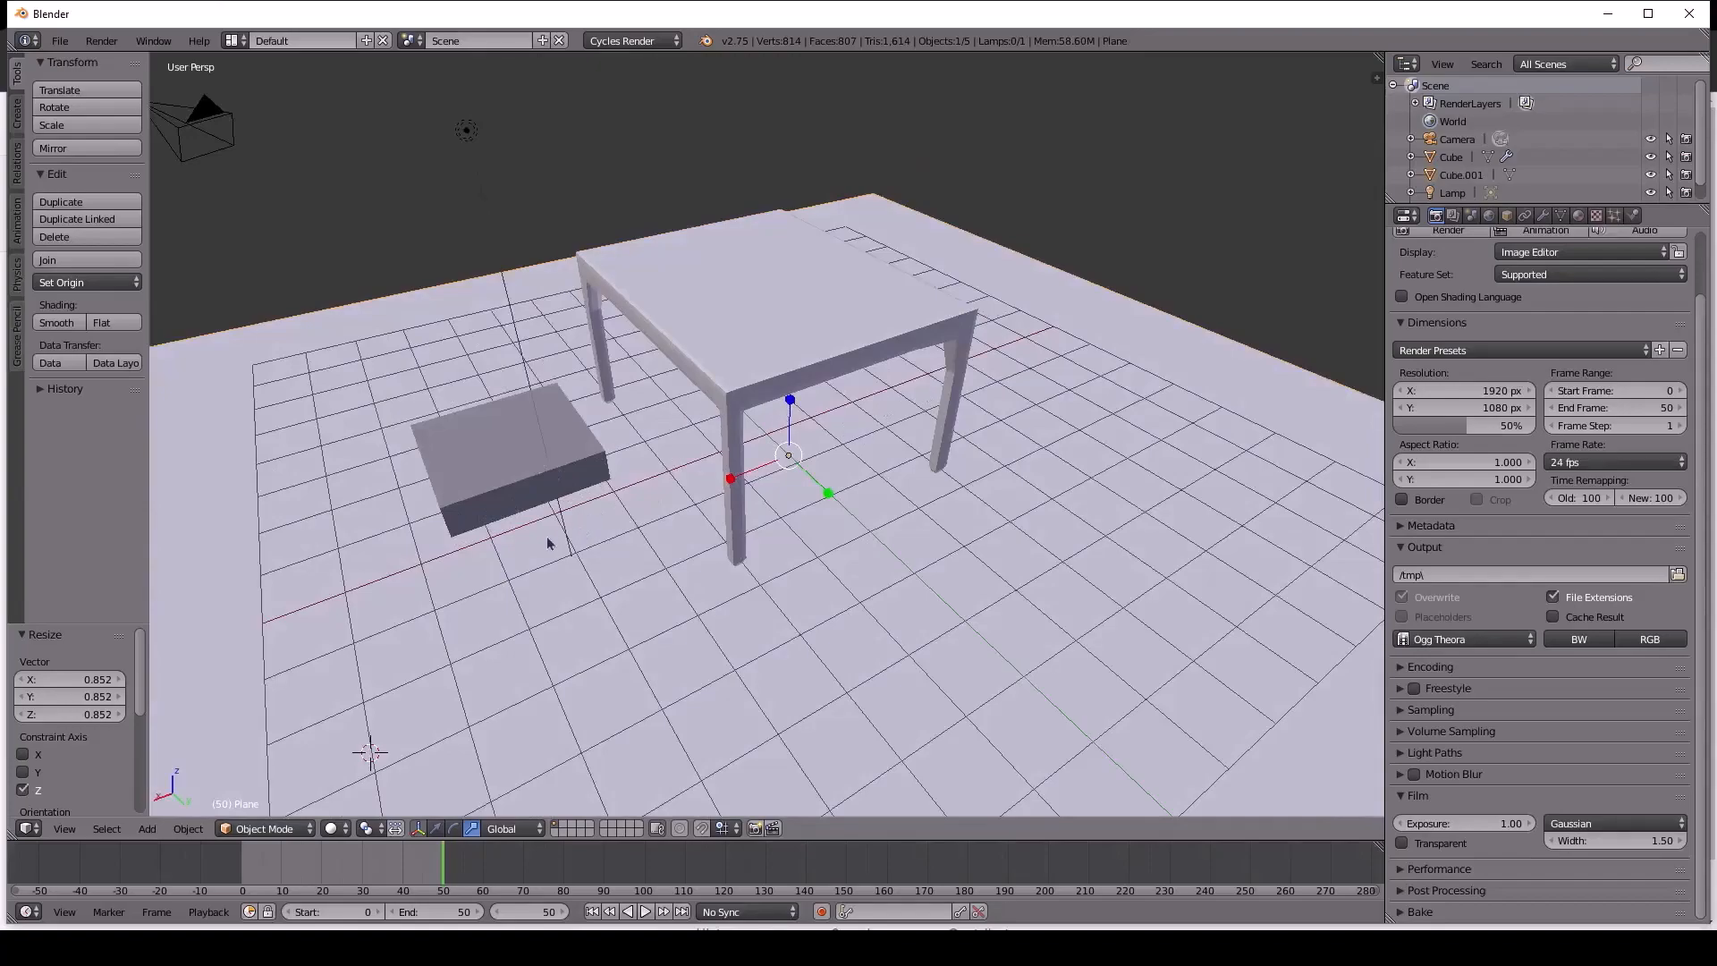
pyautogui.moveTo(548, 543); pyautogui.dragTo(555, 622, button='middle')
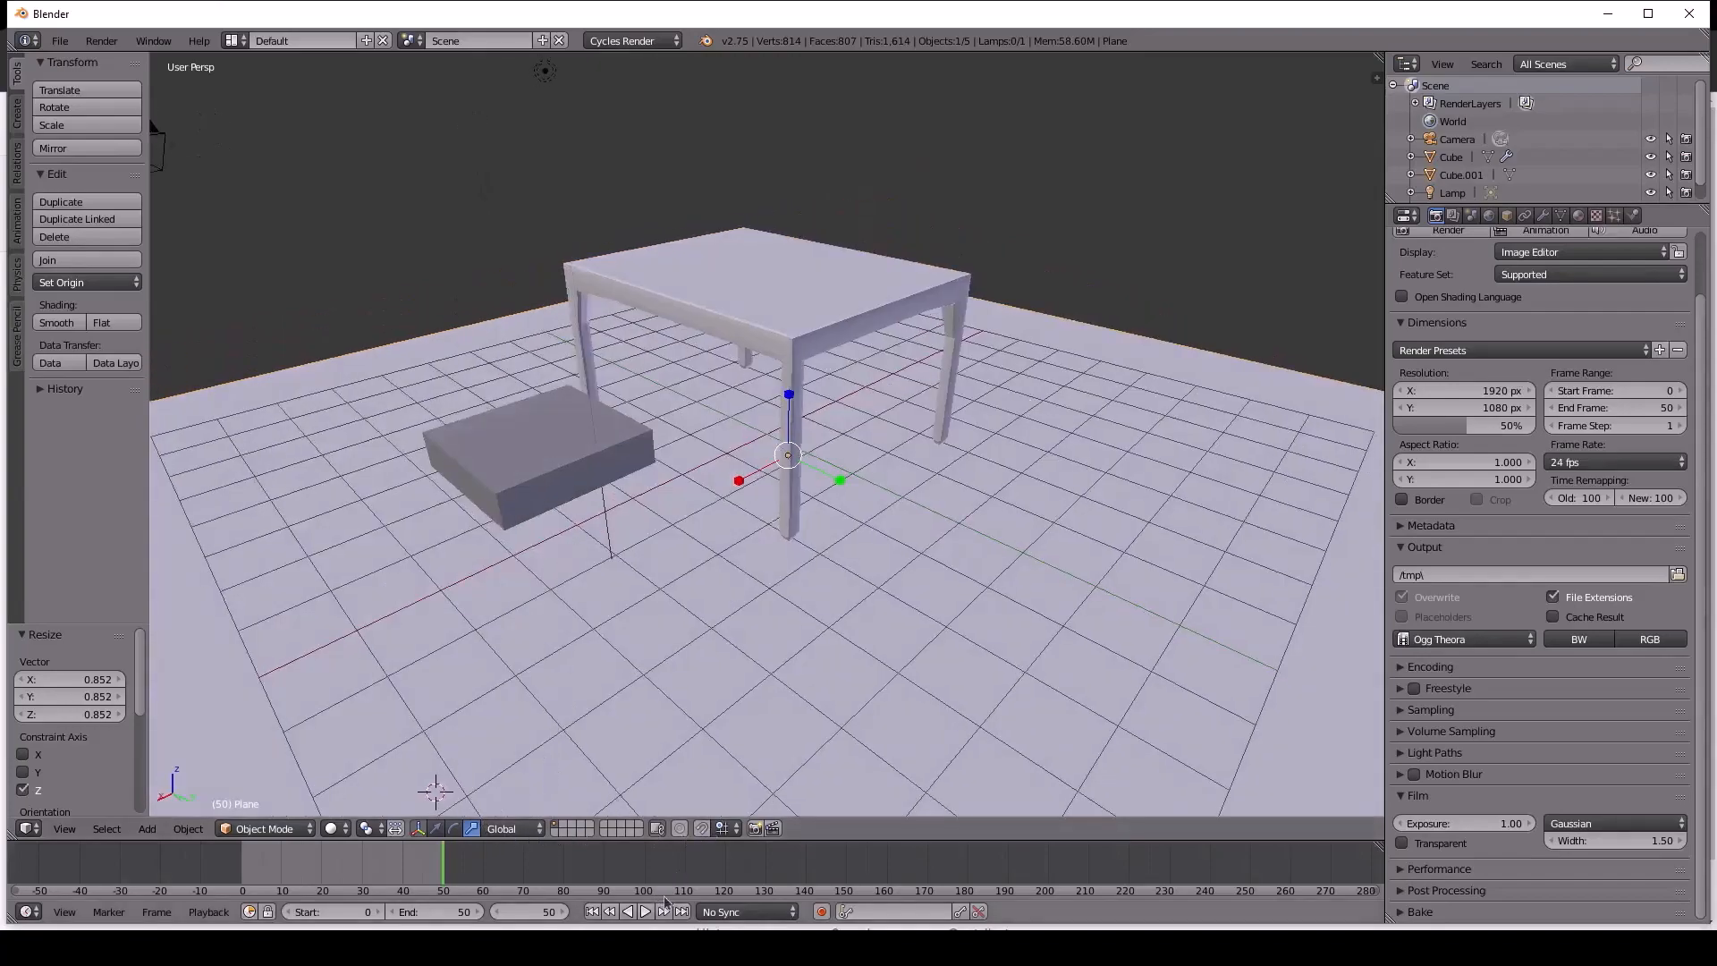
pyautogui.click(437, 830)
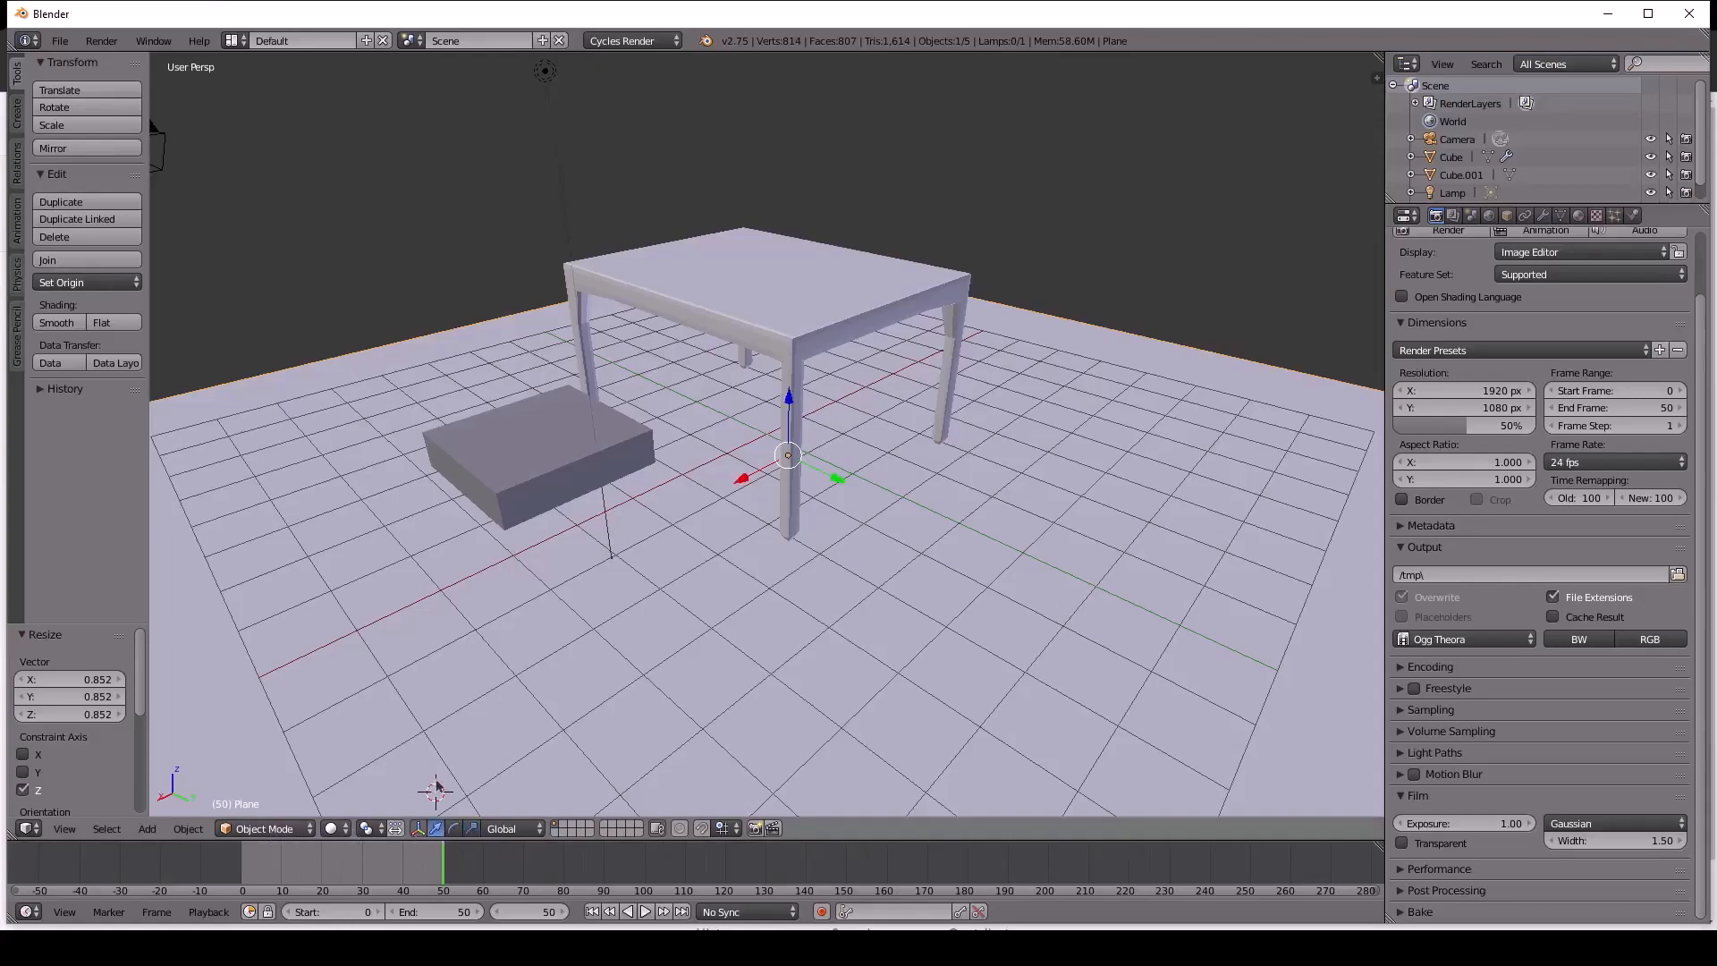
pyautogui.press('Tab')
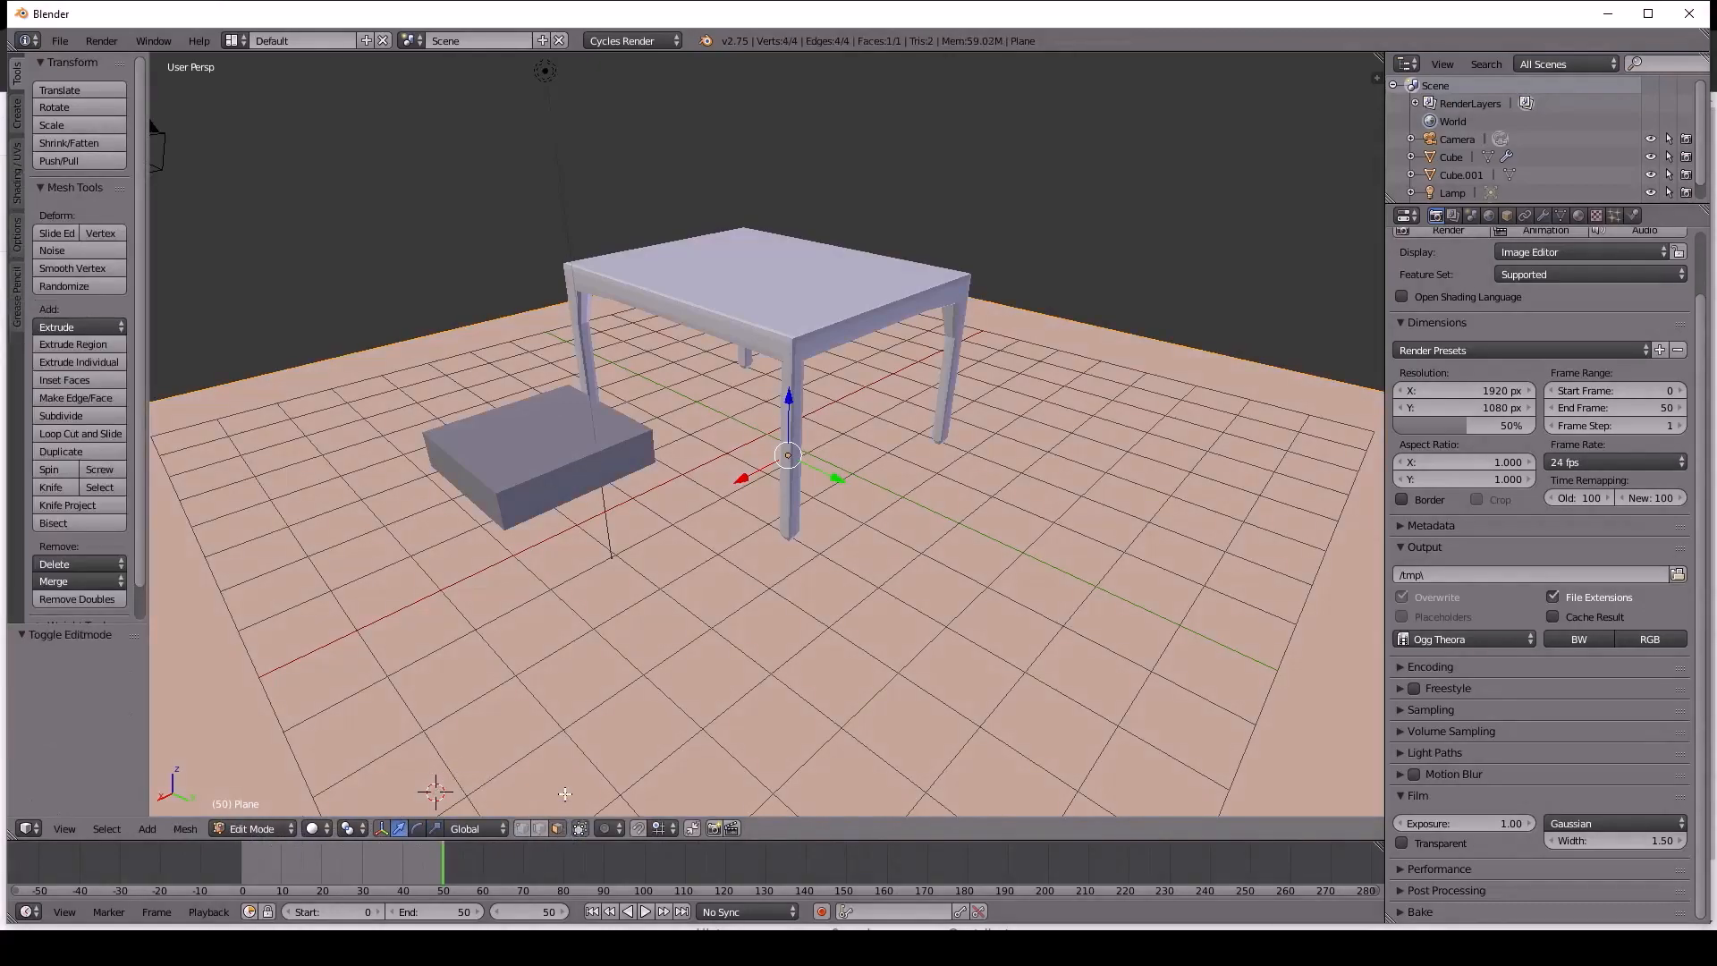
pyautogui.moveTo(567, 605); pyautogui.dragTo(555, 537, button='middle')
pyautogui.scroll(2, 534, 457)
pyautogui.moveTo(533, 457); pyautogui.dragTo(490, 356, button='middle')
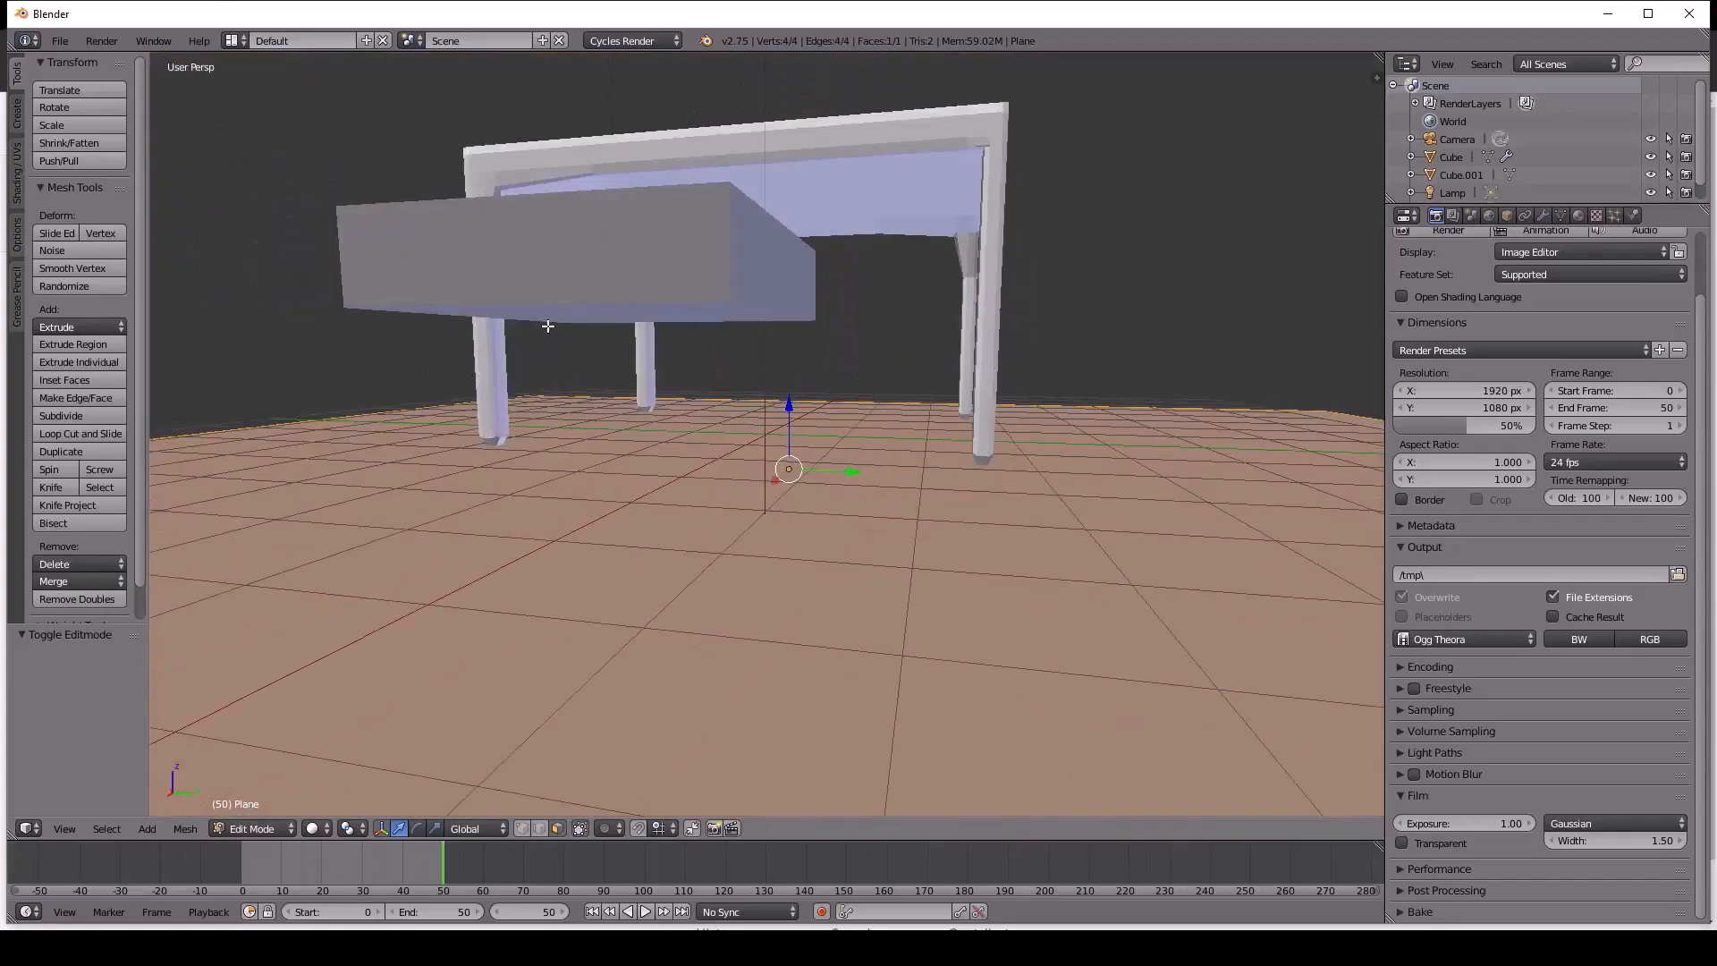
pyautogui.moveTo(605, 309); pyautogui.dragTo(614, 294, button='middle')
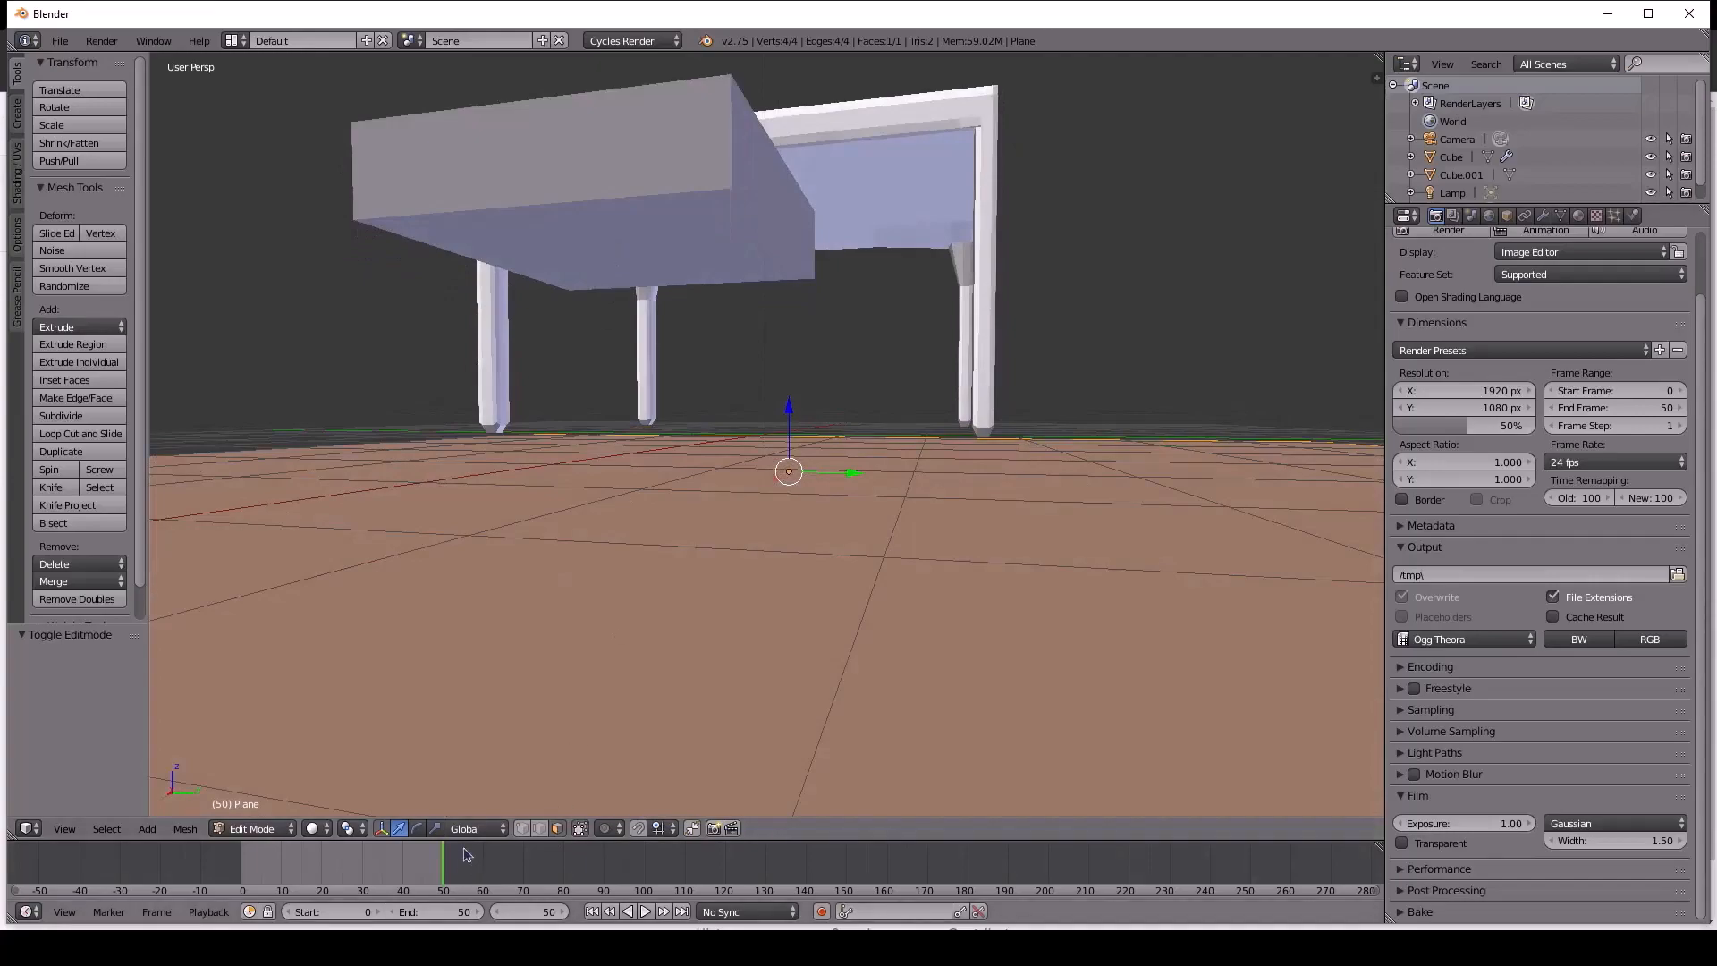
pyautogui.click(263, 829)
pyautogui.click(265, 790)
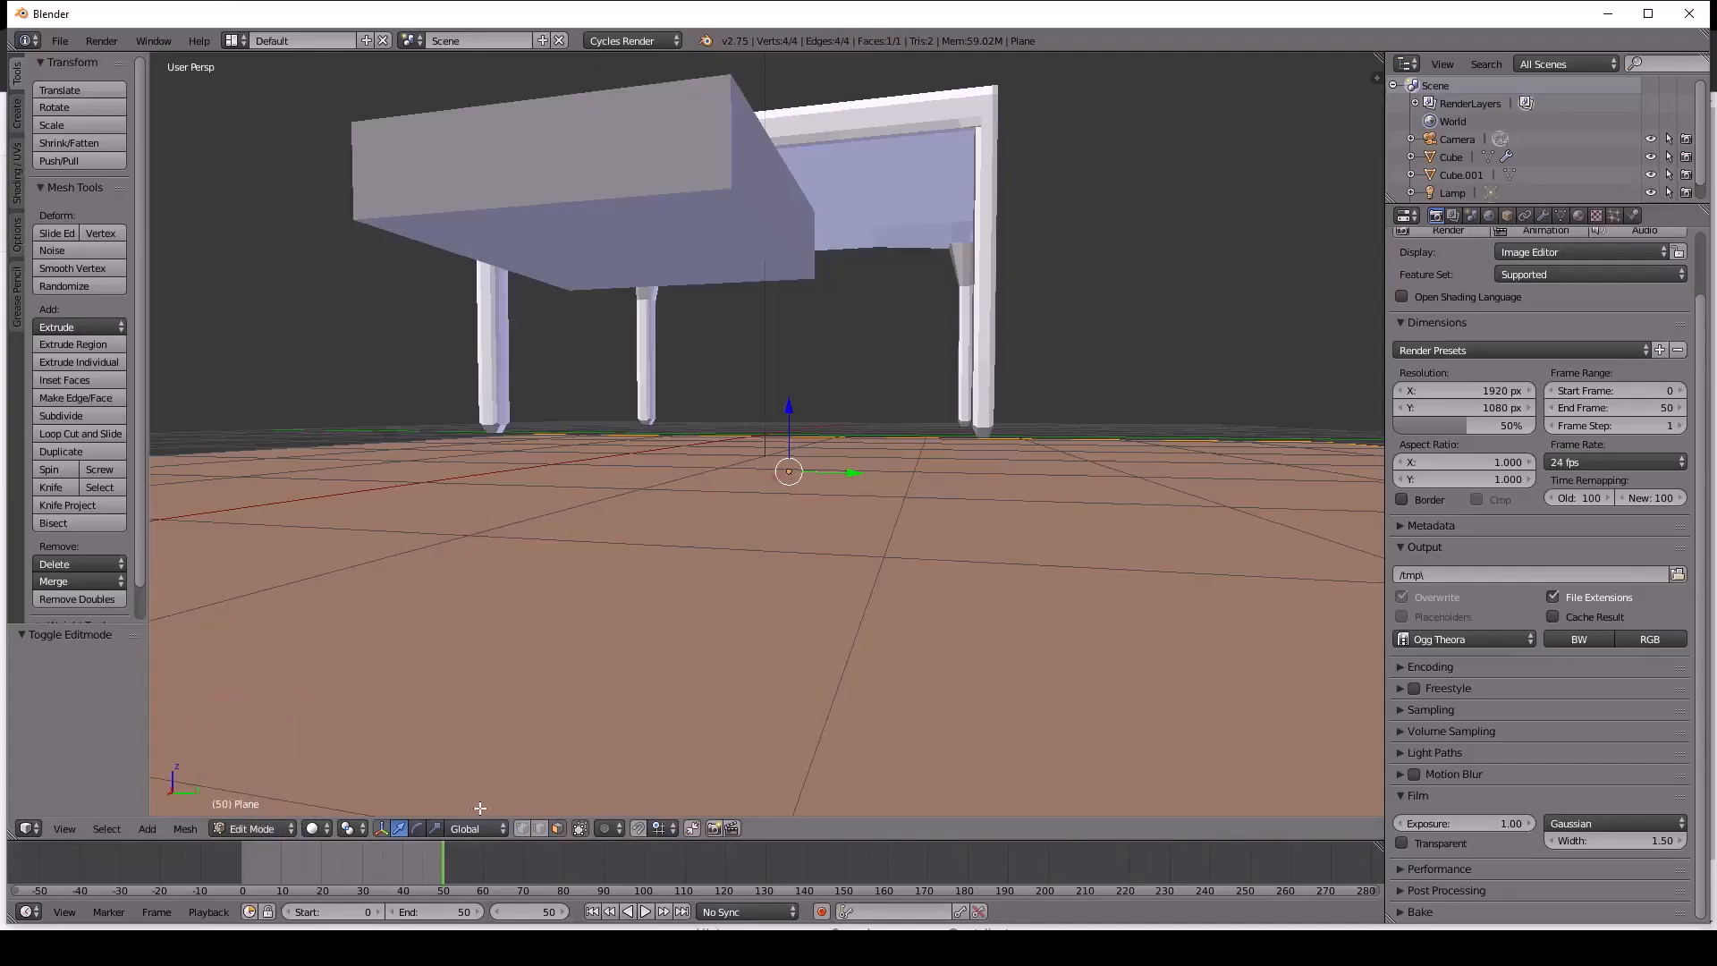
# Move the floor plane's geometry freely, and switch to editing the flattened cube with its bottom face selected.
pyautogui.moveTo(649, 230); pyautogui.dragTo(684, 344, button='middle')
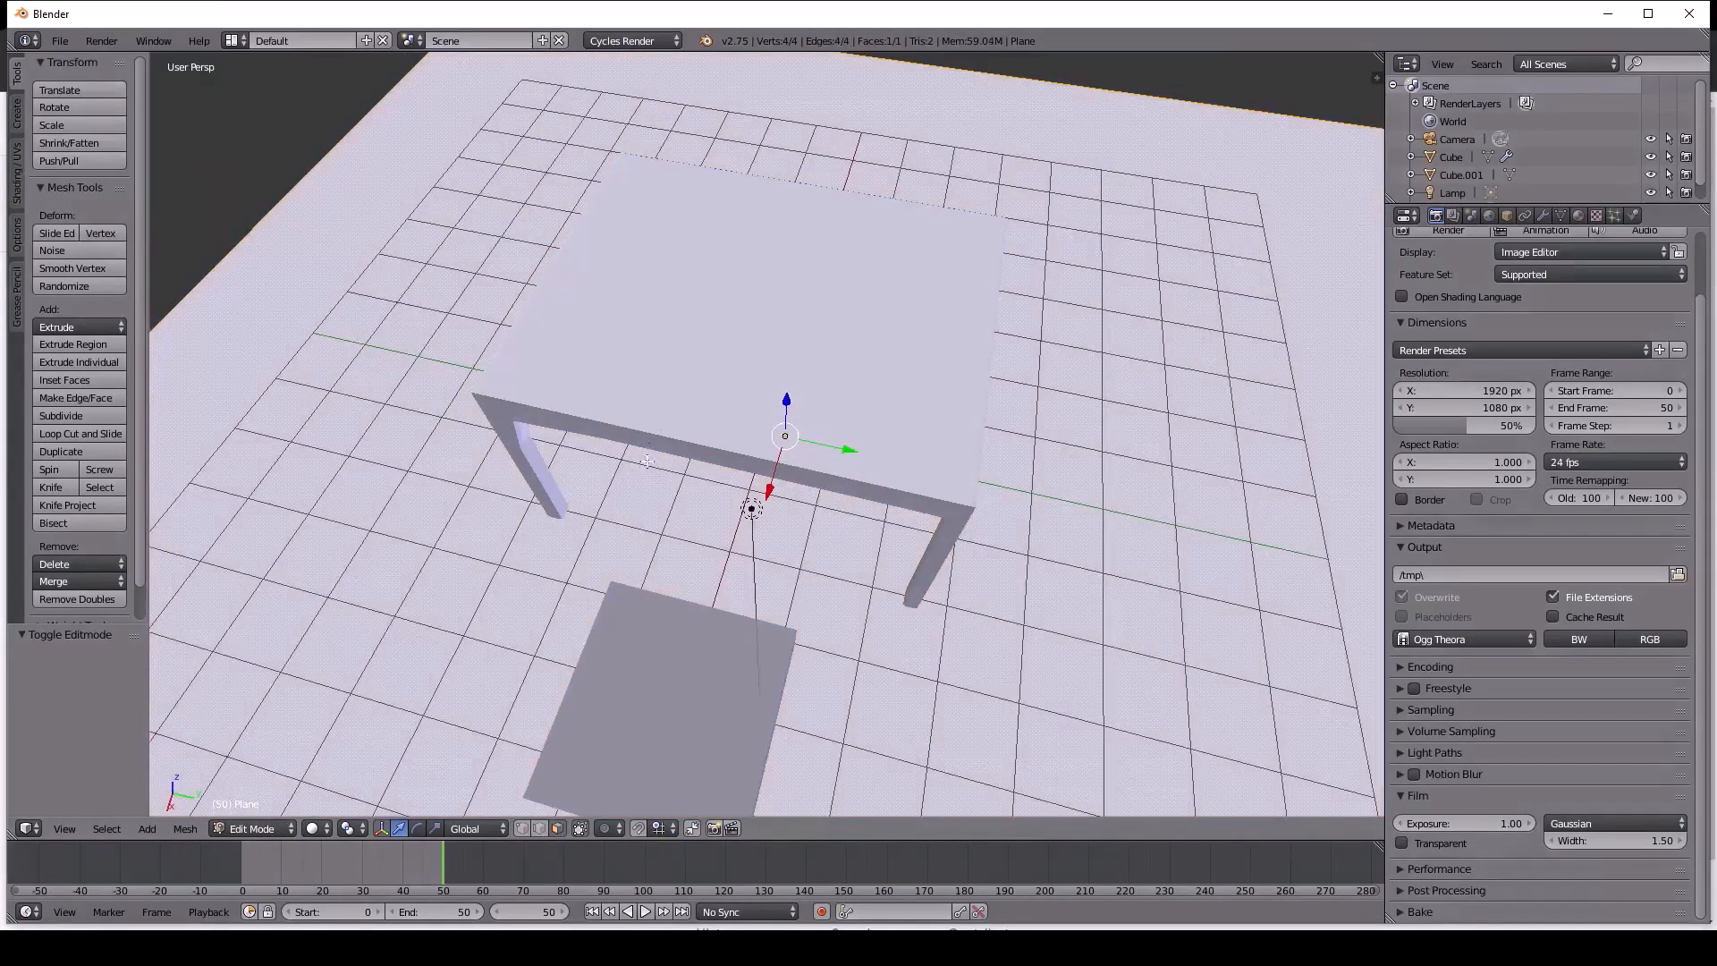
pyautogui.moveTo(650, 449); pyautogui.dragTo(599, 405, button='middle')
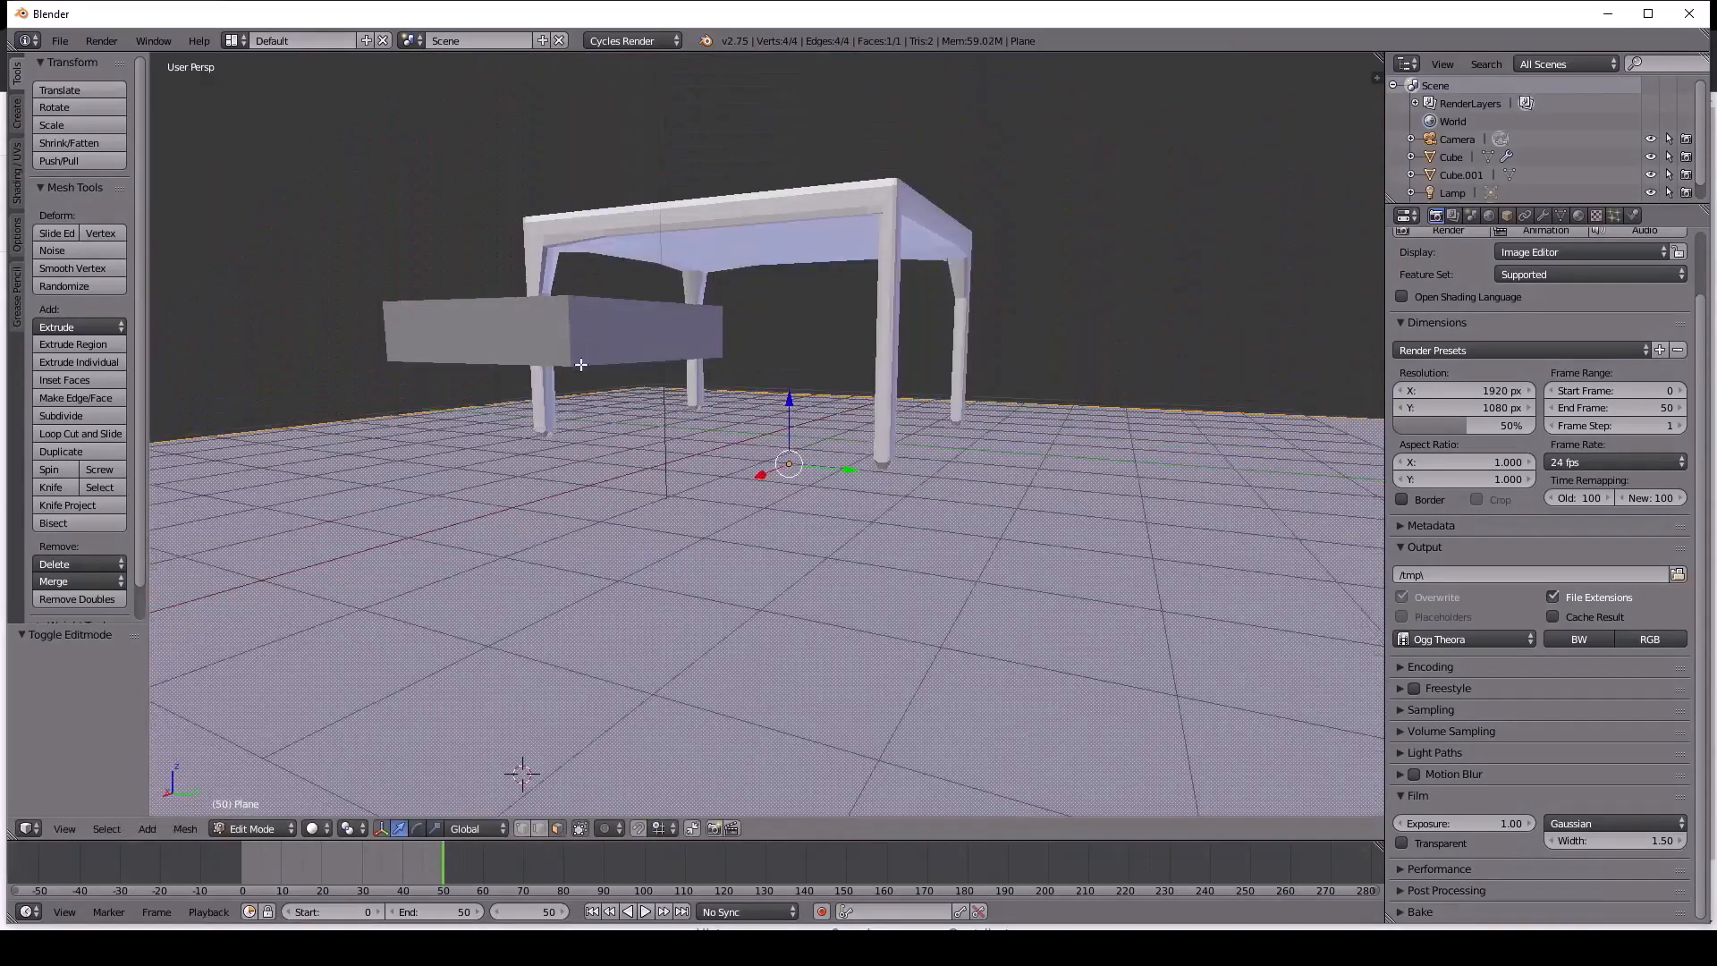
pyautogui.moveTo(605, 522); pyautogui.dragTo(573, 535, button='middle')
pyautogui.press('g')
pyautogui.click(770, 486)
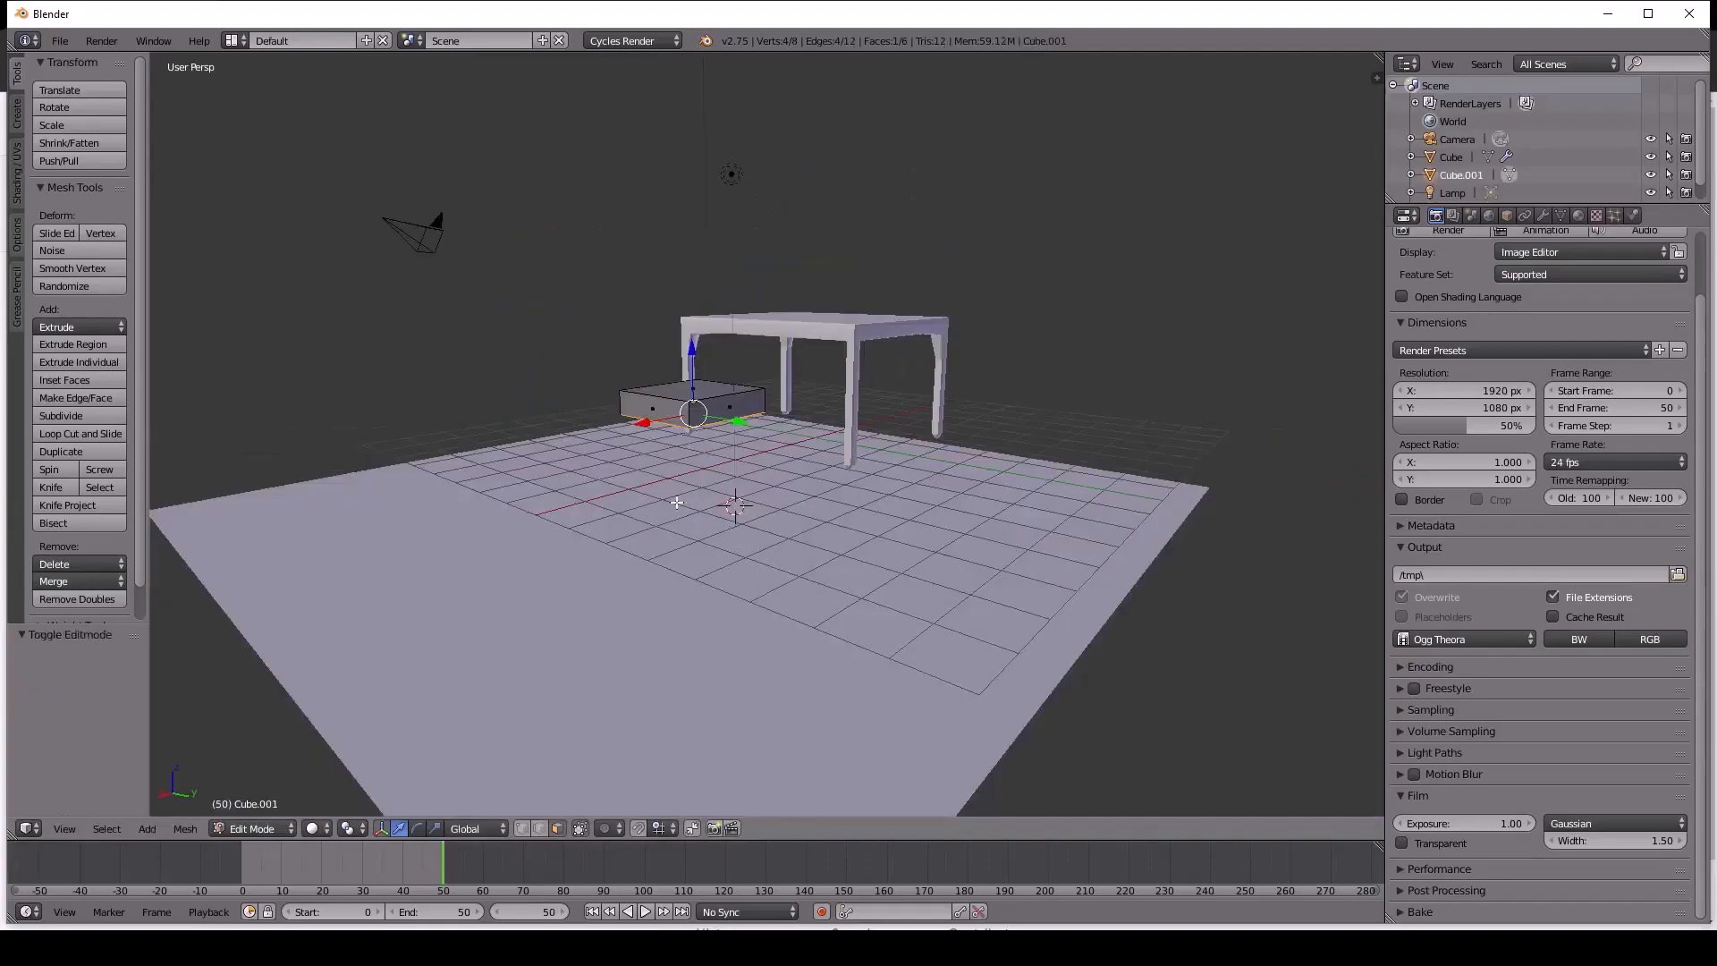
pyautogui.moveTo(735, 463); pyautogui.dragTo(637, 408, button='middle')
pyautogui.scroll(3, 589, 471)
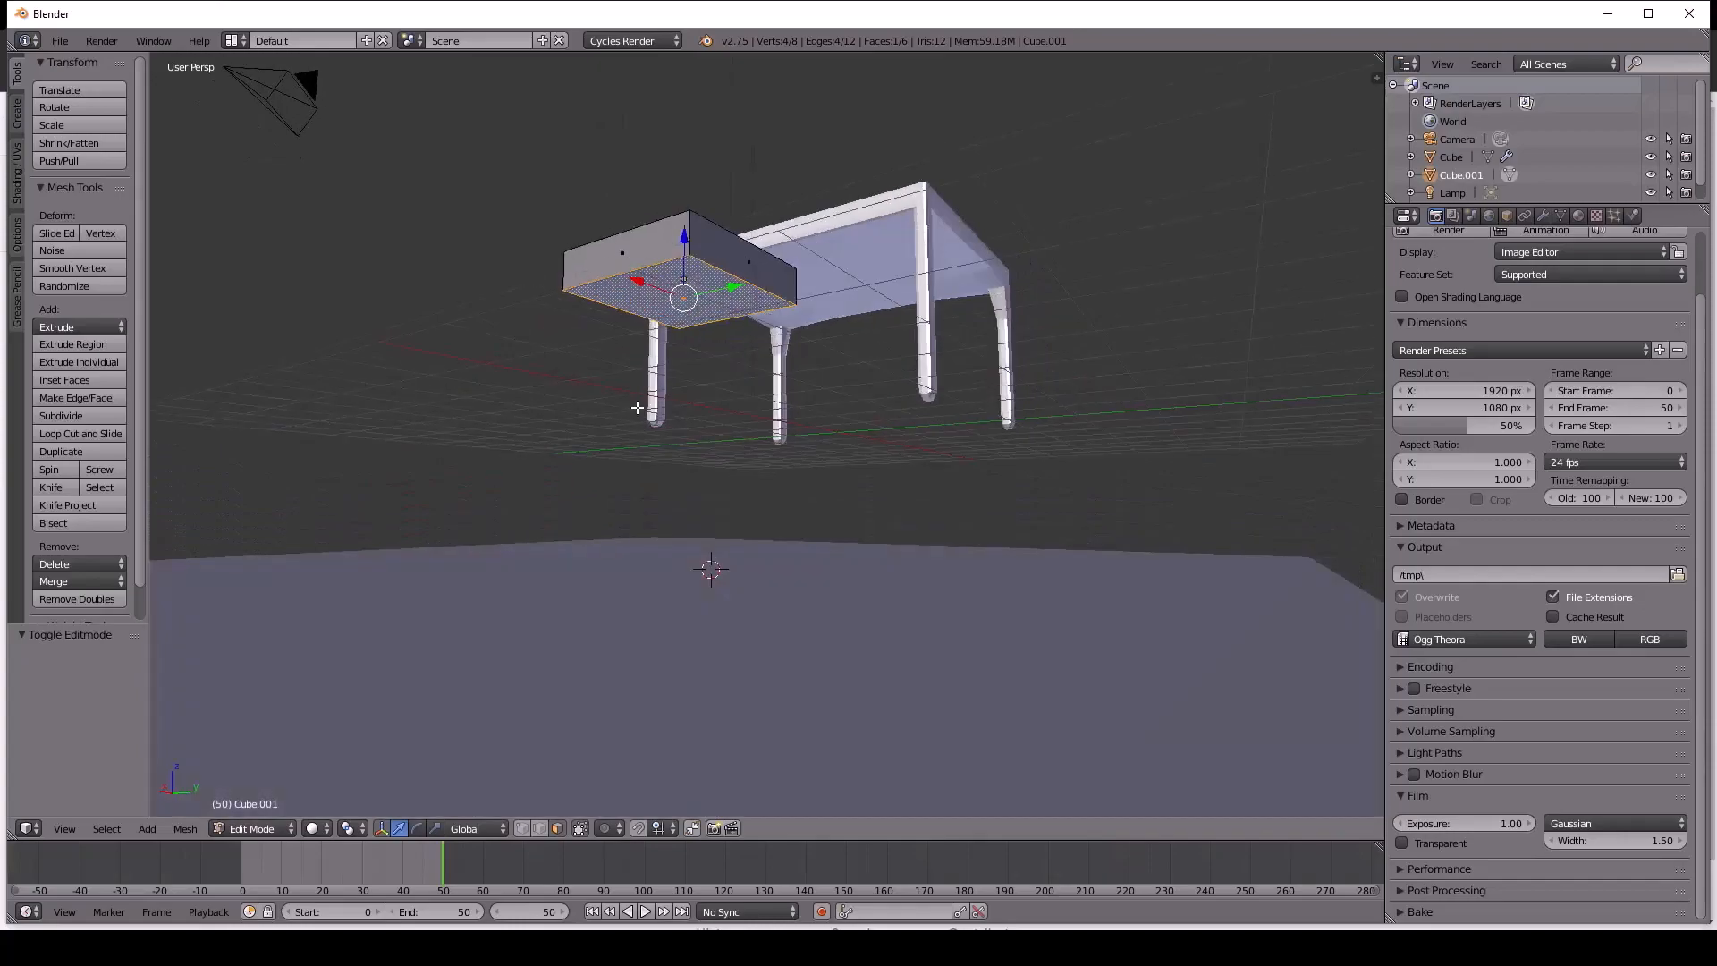
pyautogui.press('e')
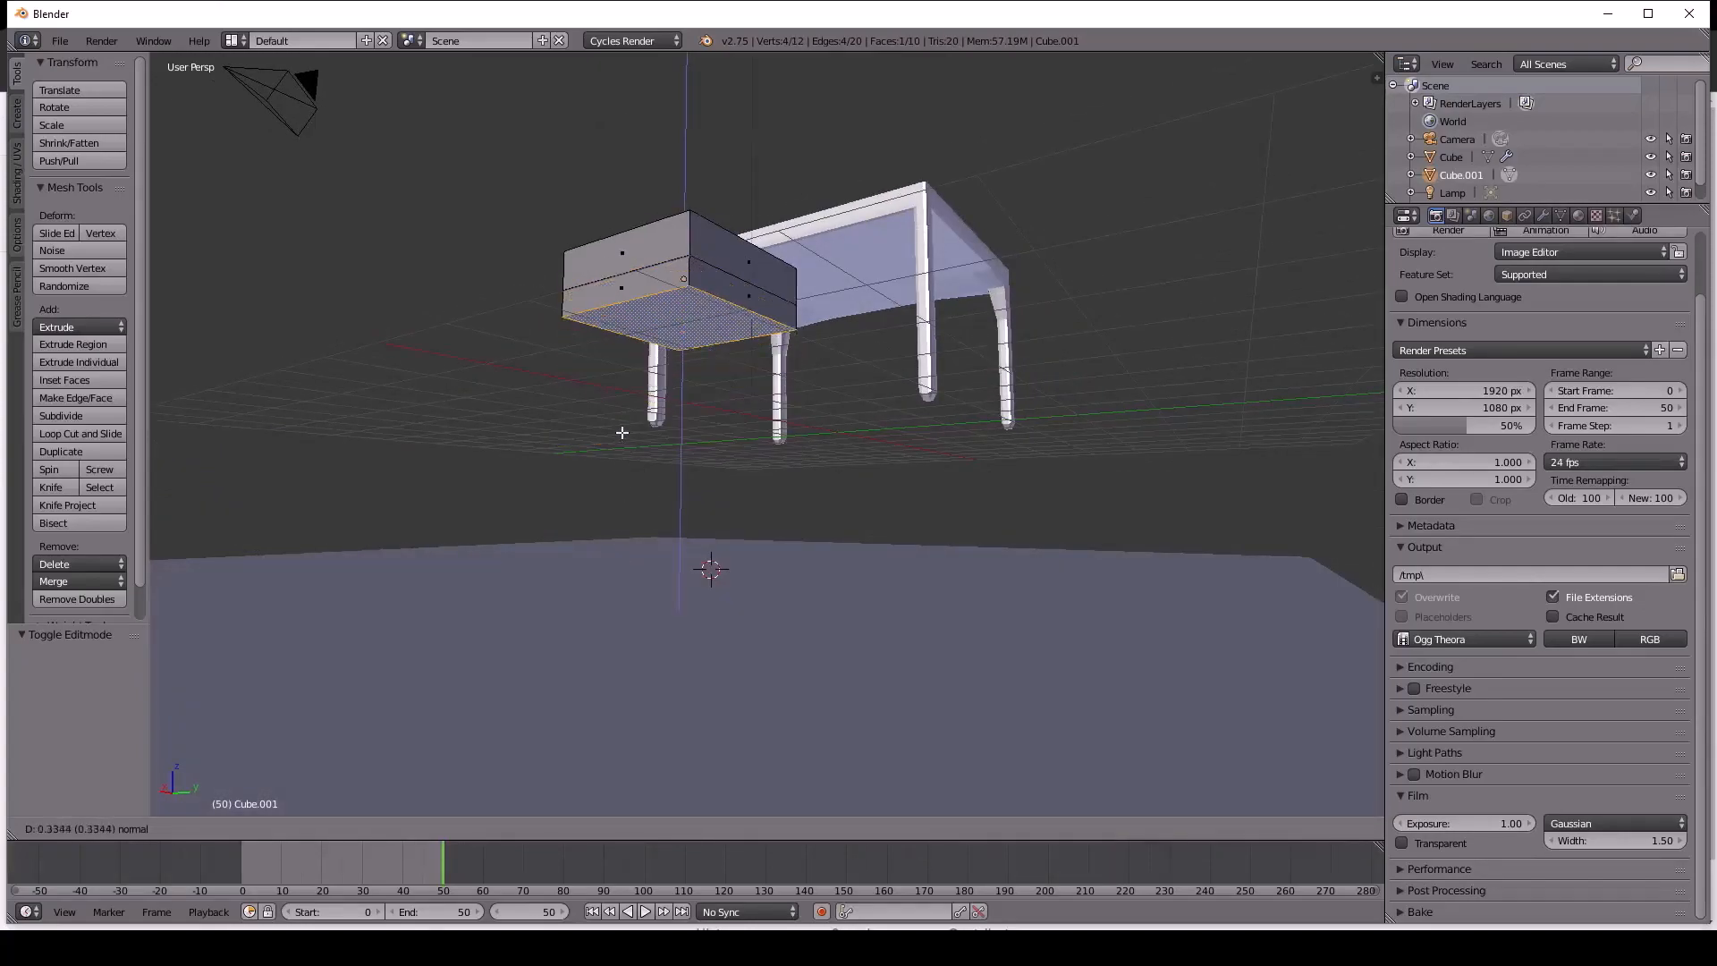
pyautogui.rightClick(622, 433)
# Add two perpendicular loop cuts to the box, one slid about 0.84 toward a side edge and one close to the edge facing the table.
pyautogui.moveTo(623, 433); pyautogui.dragTo(820, 716, button='middle')
pyautogui.moveTo(778, 596); pyautogui.dragTo(831, 540, button='middle')
pyautogui.scroll(5, 780, 624)
pyautogui.scroll(-2, 832, 541)
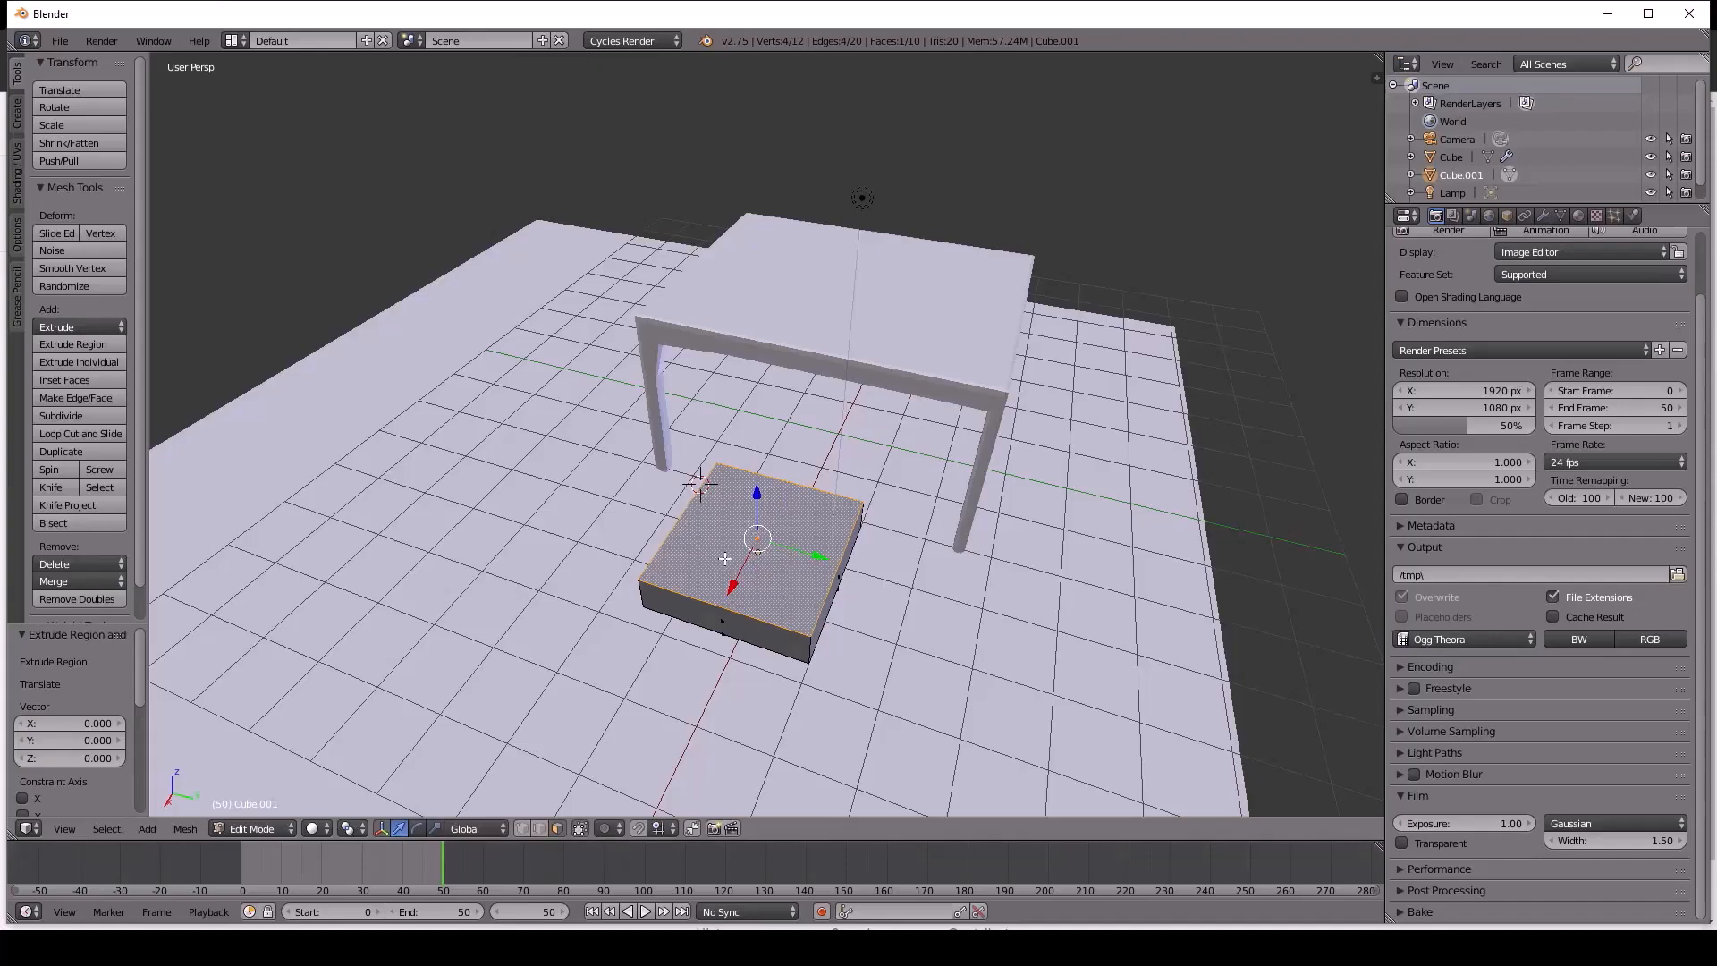
pyautogui.hotkey('ctrl', 'e')
pyautogui.press('Escape')
pyautogui.hotkey('ctrl', 'r')
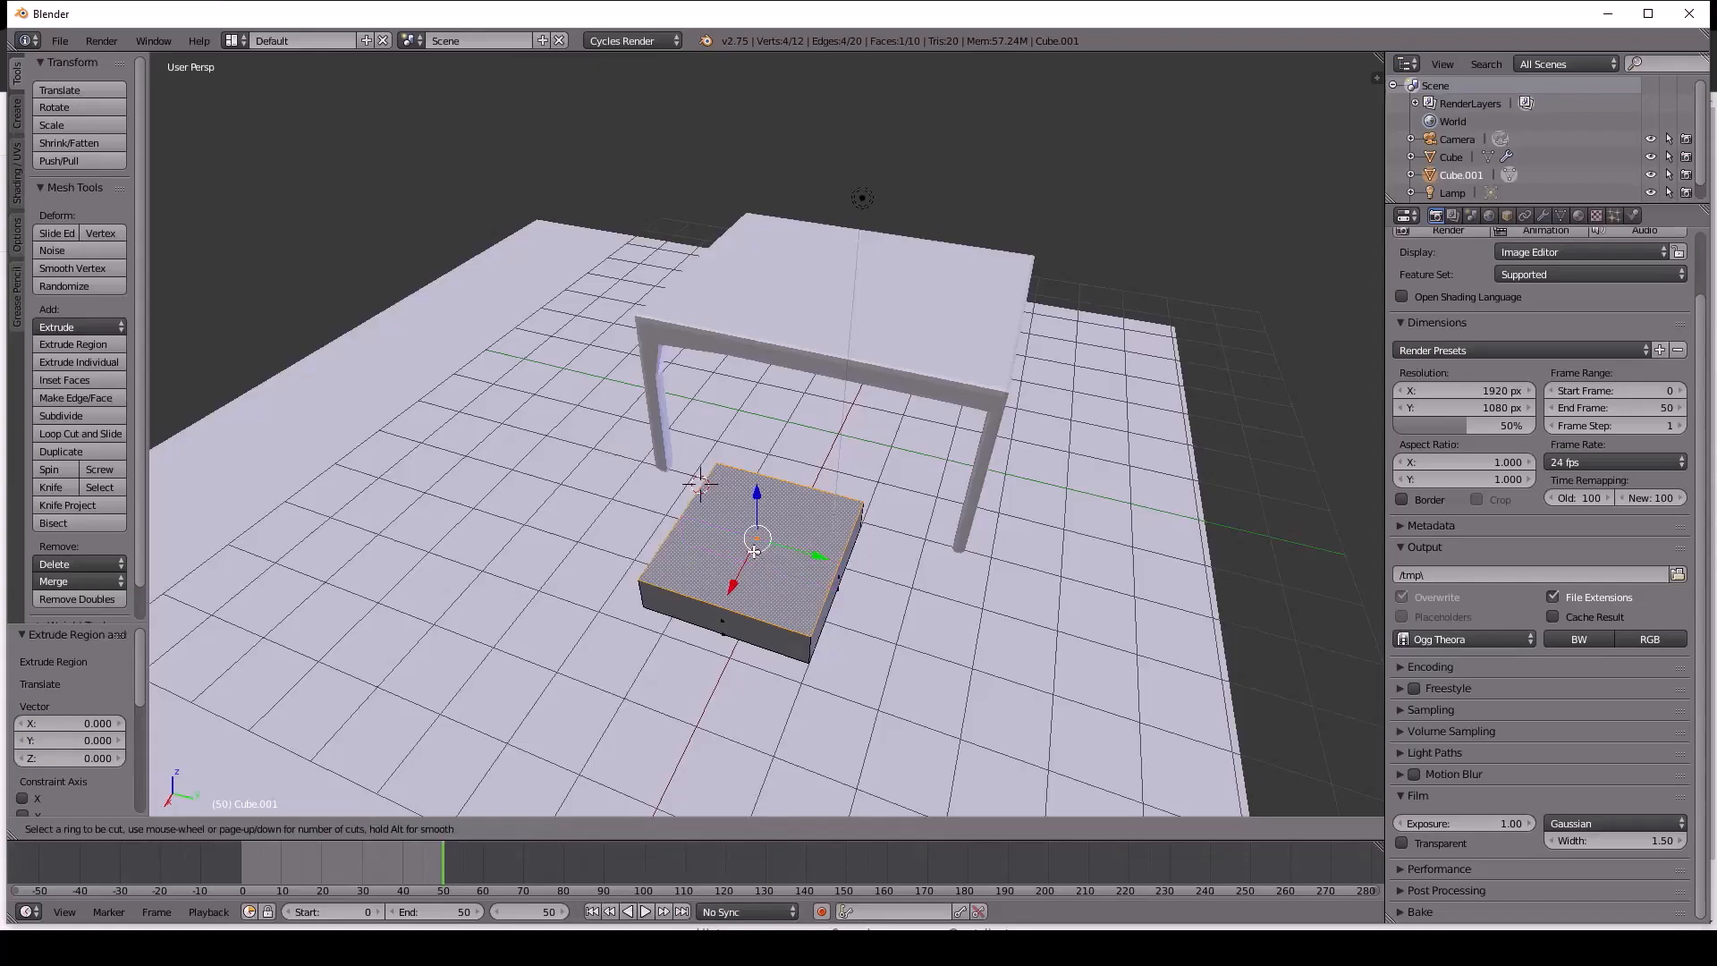
pyautogui.click(794, 502)
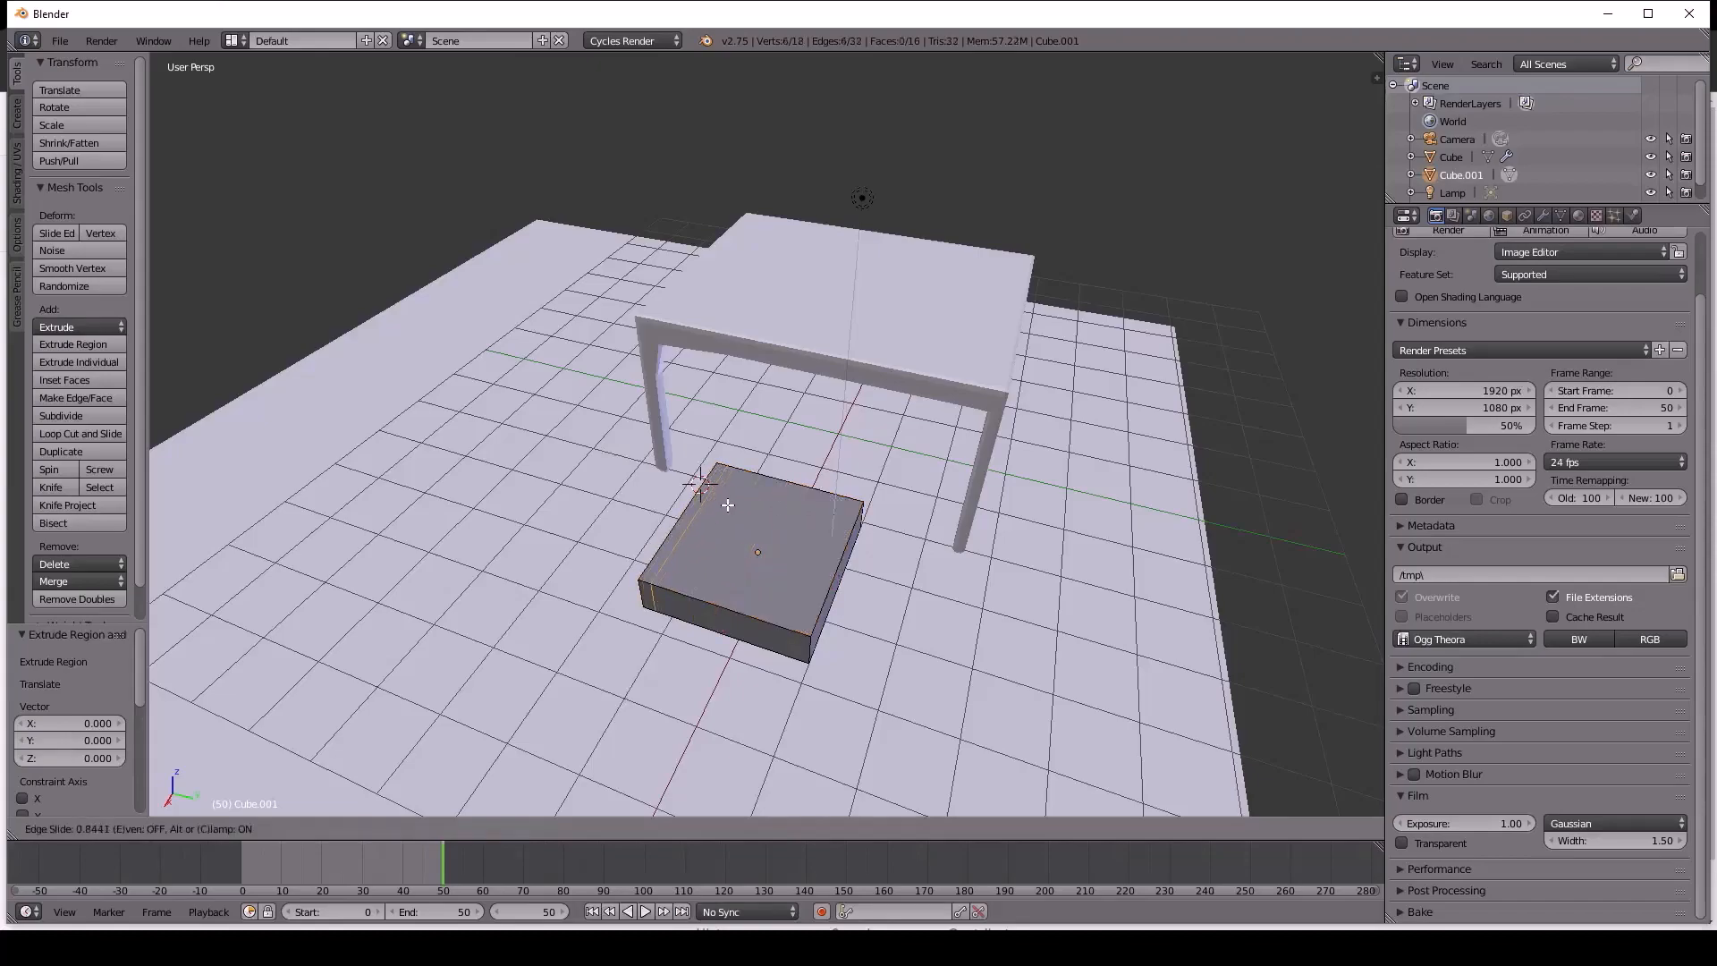
pyautogui.click(728, 506)
pyautogui.hotkey('ctrl', 'r')
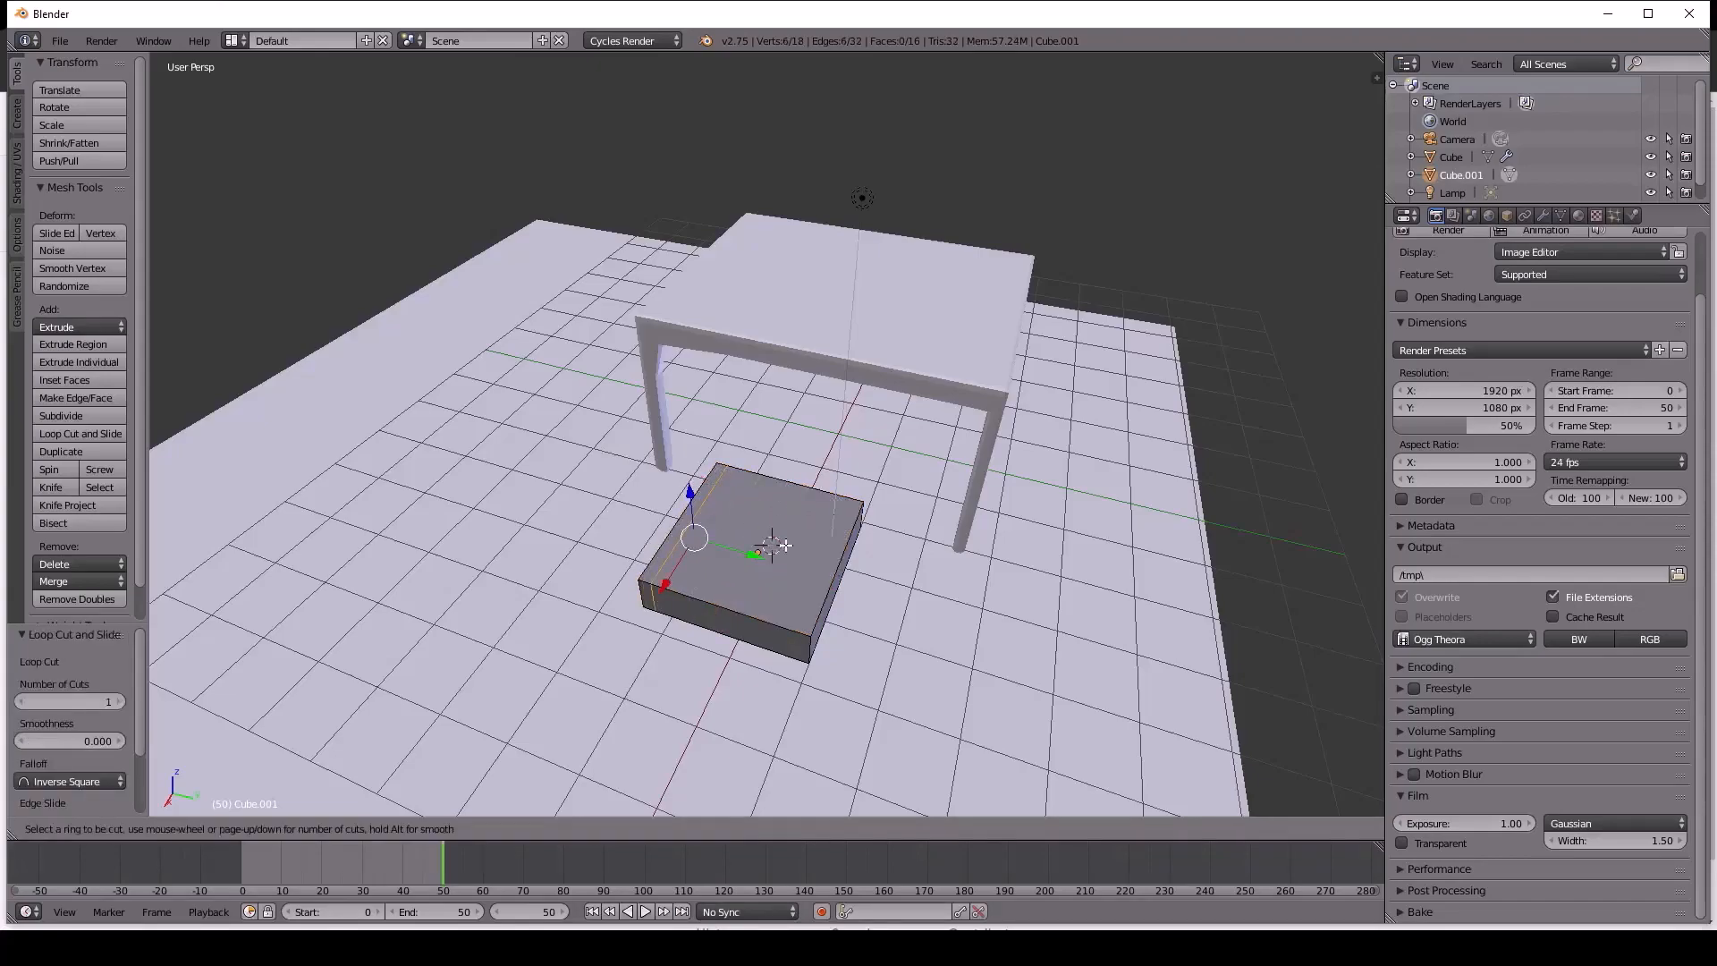
pyautogui.click(834, 554)
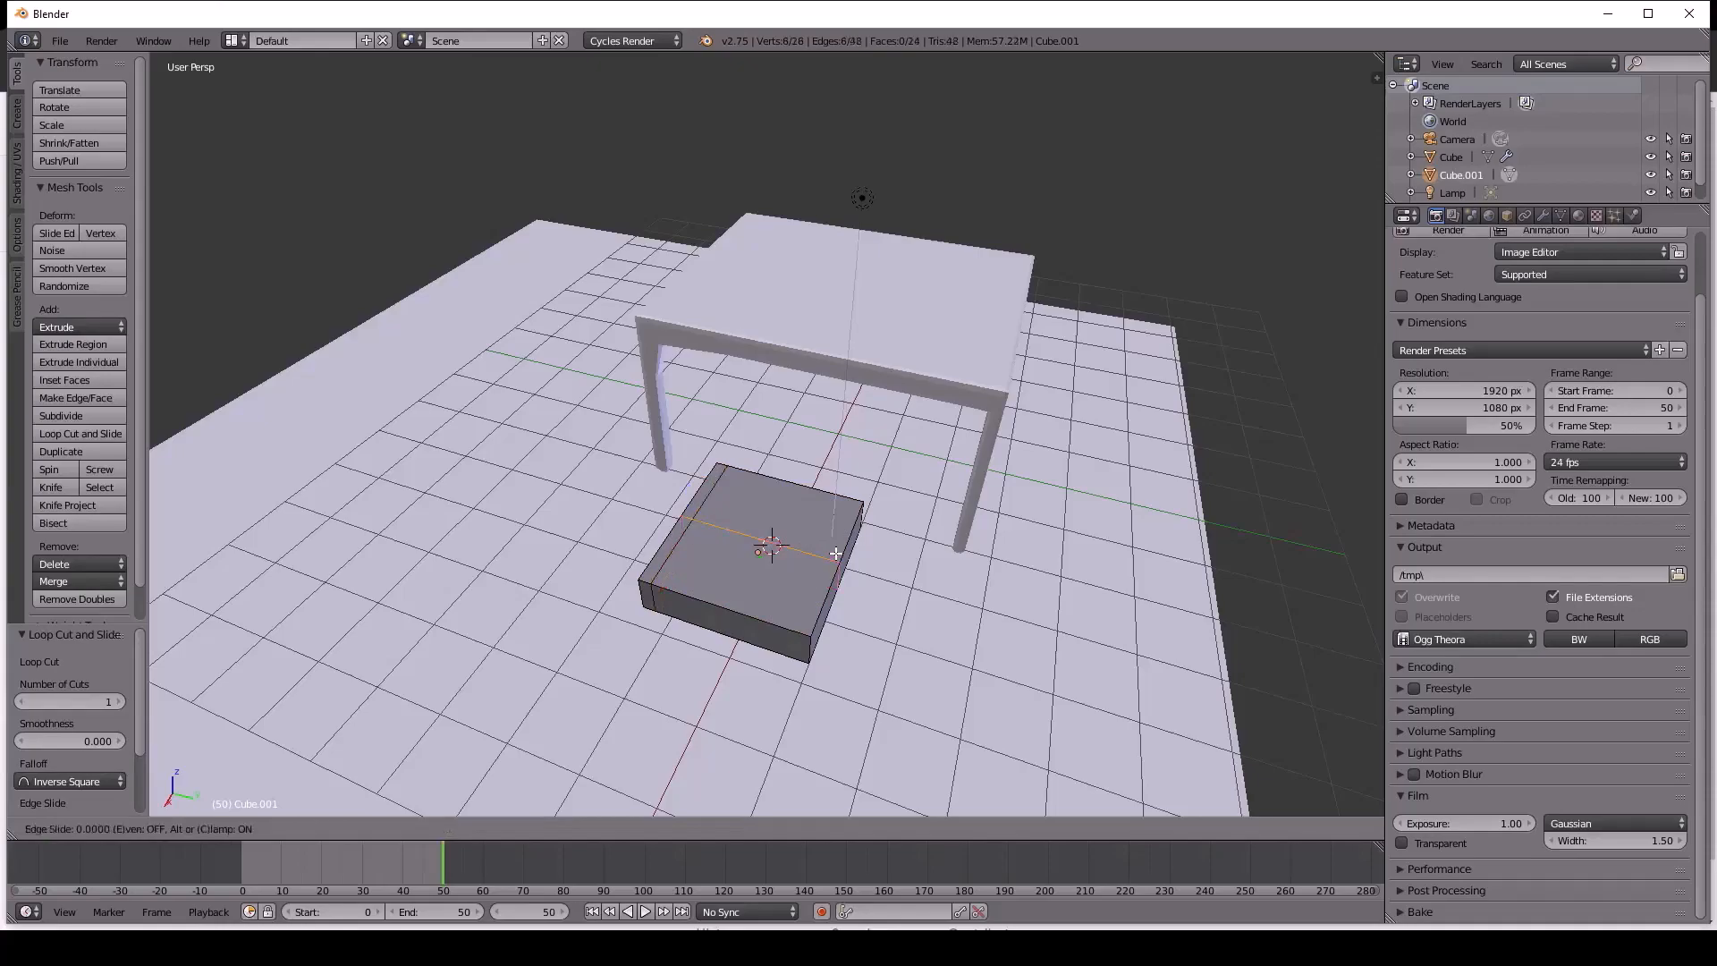
pyautogui.click(893, 513)
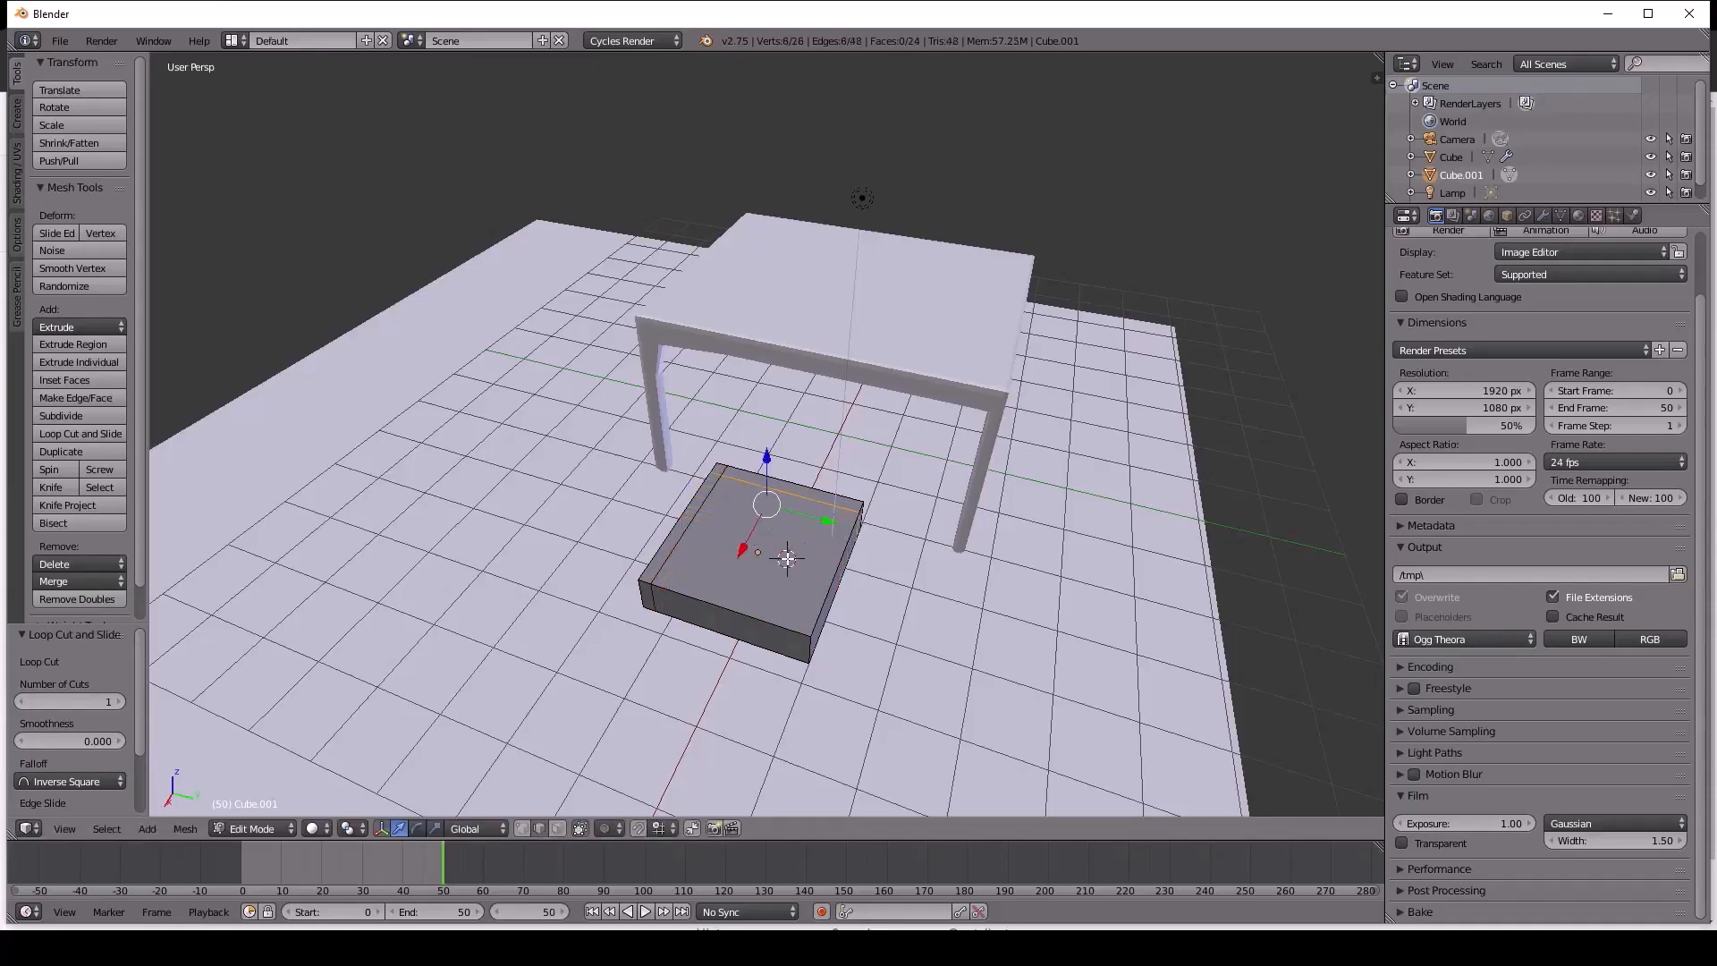
# Add loop cuts near the box's opposite side edge and near the edge facing away from the table.
pyautogui.hotkey('ctrl', 'r')
pyautogui.click(784, 591)
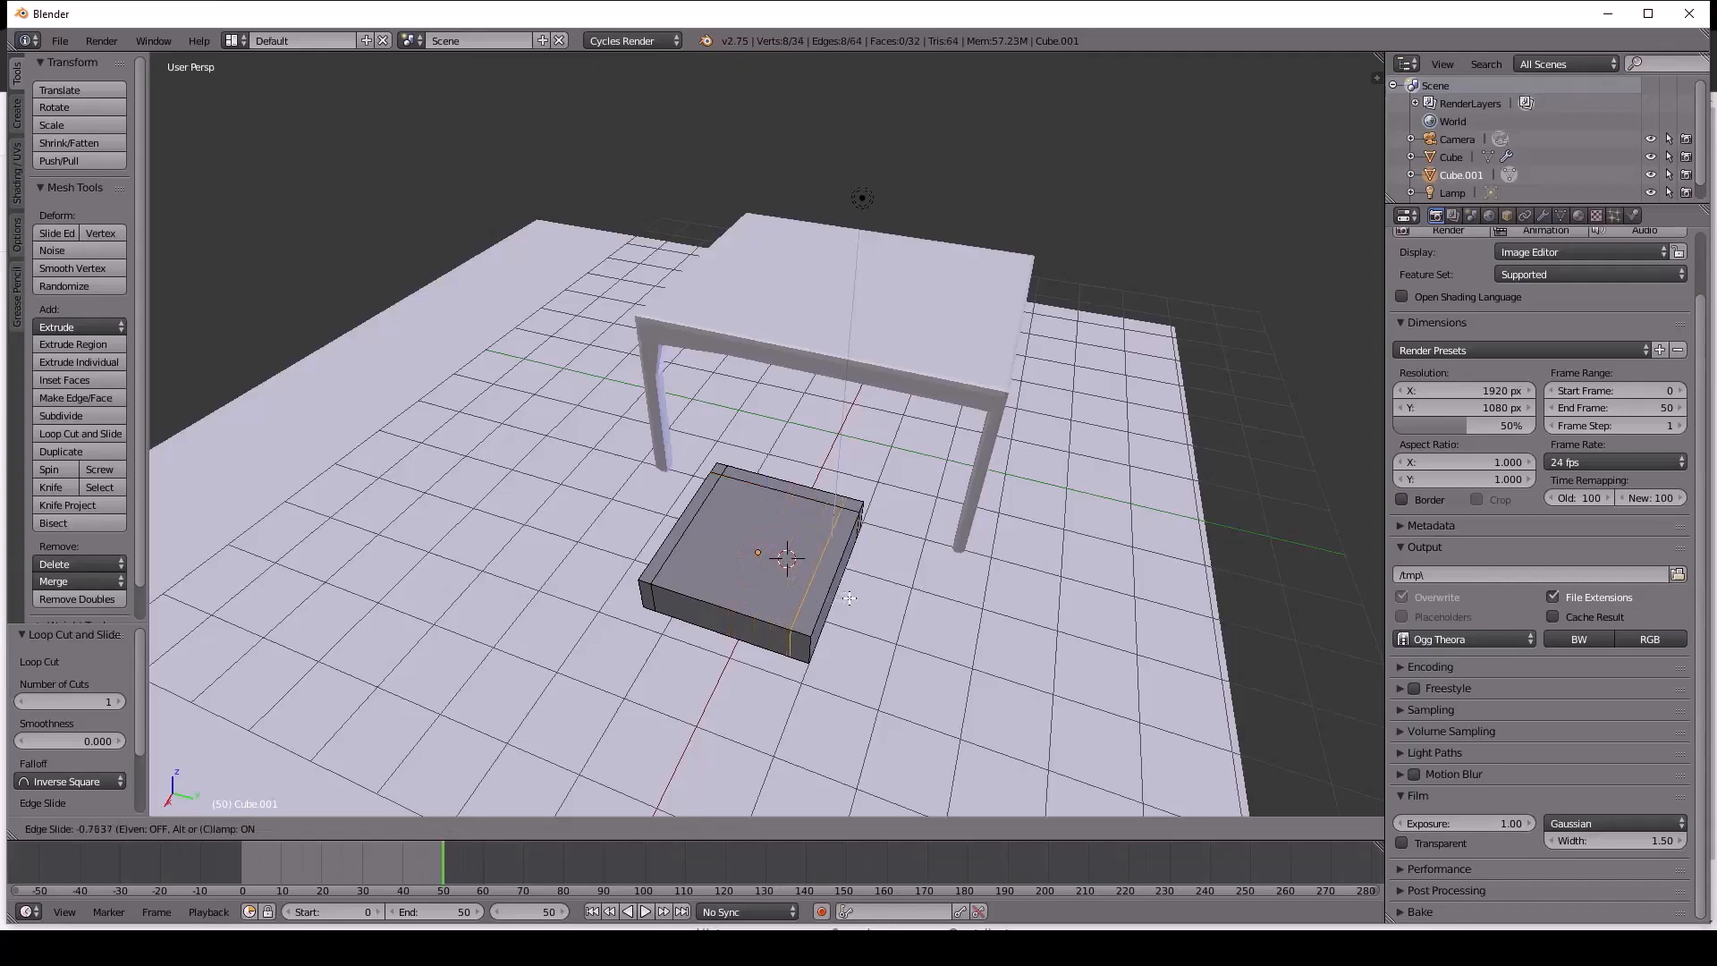
pyautogui.click(855, 599)
pyautogui.hotkey('ctrl', 'r')
pyautogui.click(783, 561)
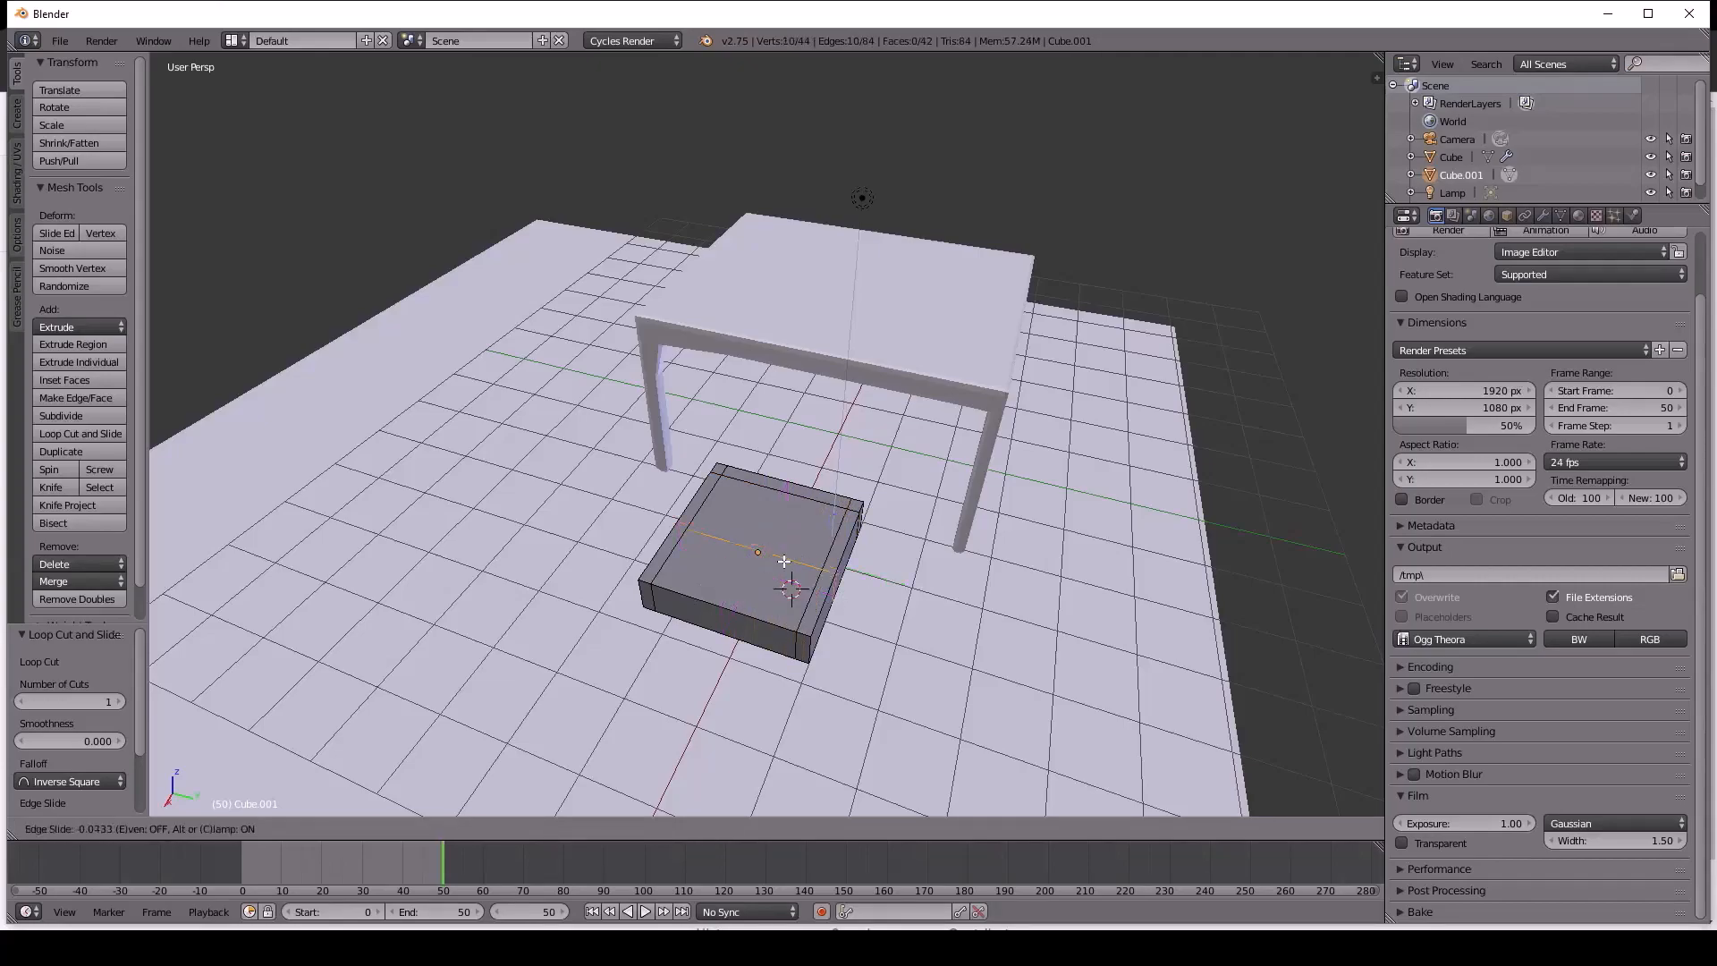
pyautogui.click(743, 594)
# Switch the mesh selection mode to faces for working on the box's underside.
pyautogui.moveTo(730, 567); pyautogui.dragTo(863, 427, button='middle')
pyautogui.scroll(2, 670, 537)
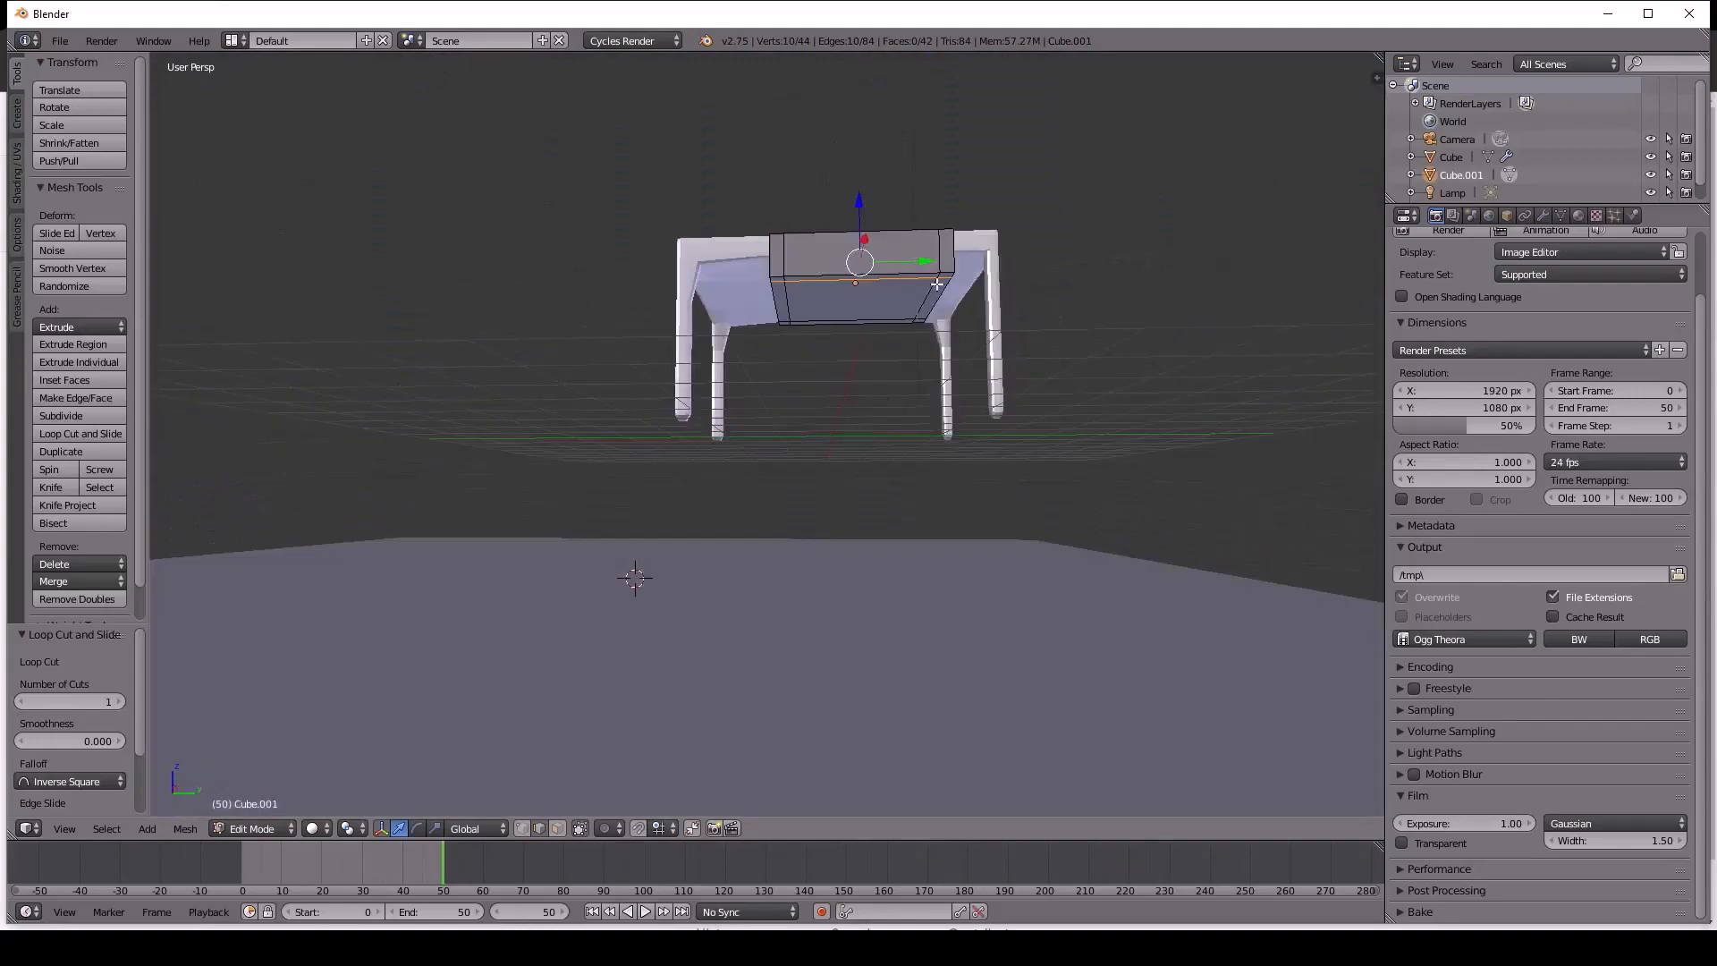
pyautogui.moveTo(942, 278)
pyautogui.mouseDown(button='middle')
pyautogui.moveTo(895, 292)
pyautogui.moveTo(883, 369)
pyautogui.moveTo(930, 354)
pyautogui.moveTo(921, 293)
pyautogui.mouseUp(button='middle')
pyautogui.rightClick(883, 369)
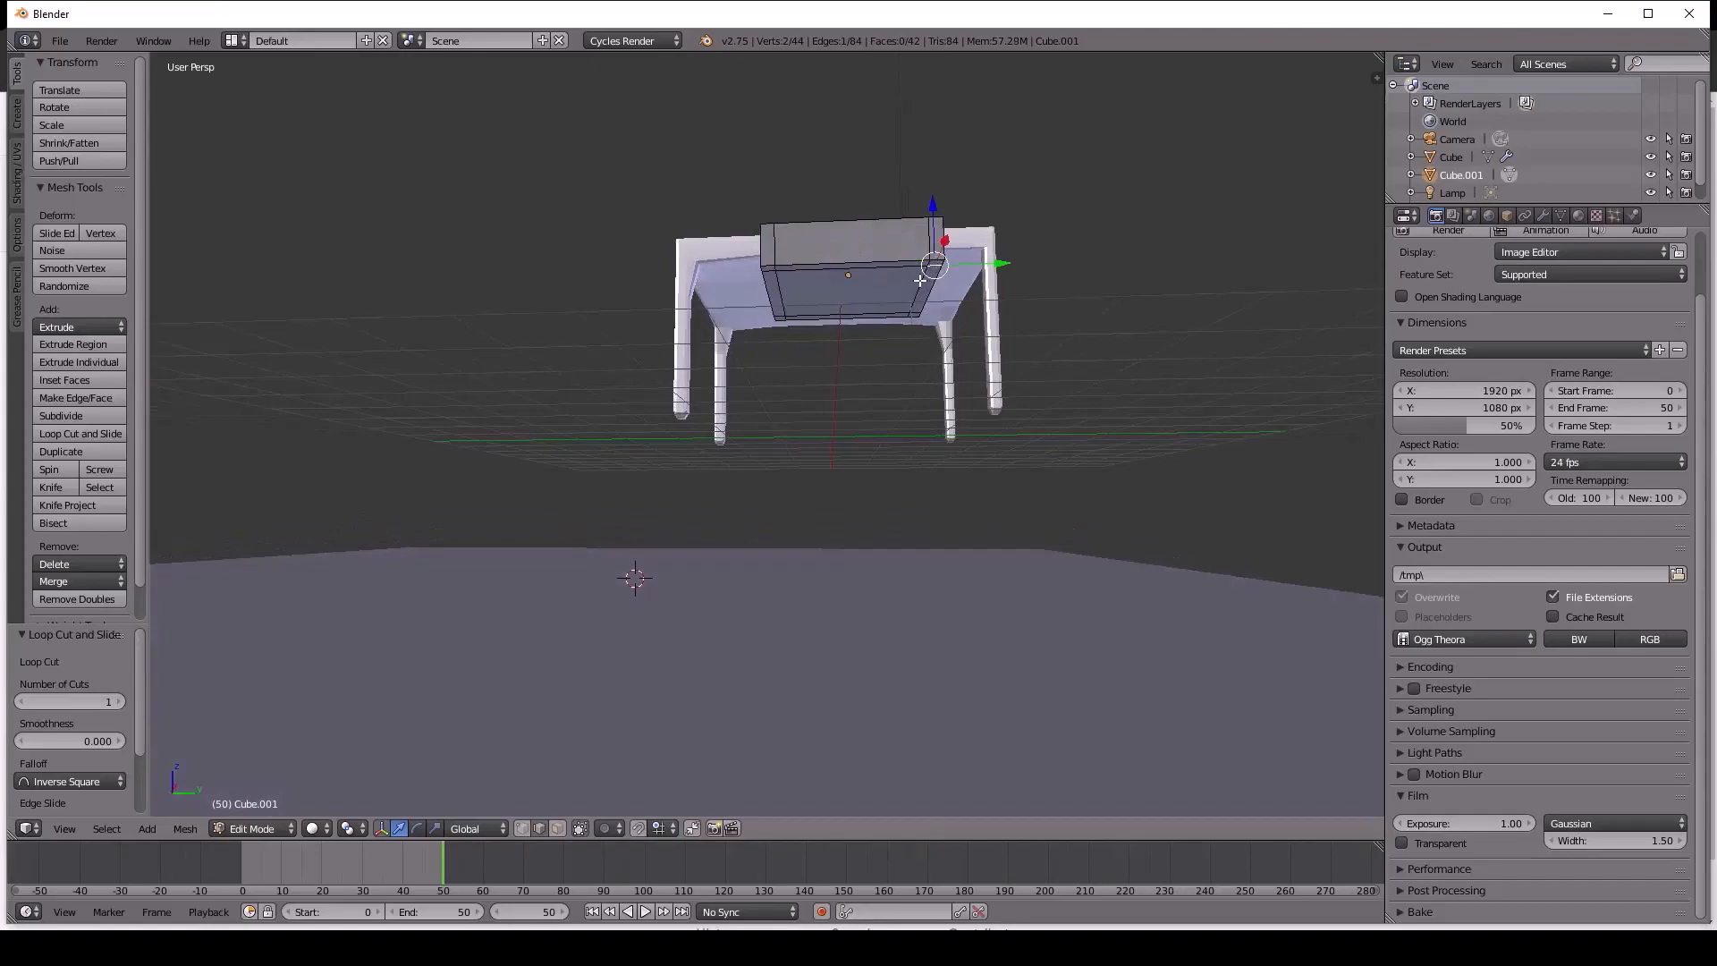
pyautogui.rightClick(771, 272)
pyautogui.click(557, 828)
# Select the four small corner faces on the box's underside and extrude them downward 1.55 as chair legs.
pyautogui.rightClick(771, 267)
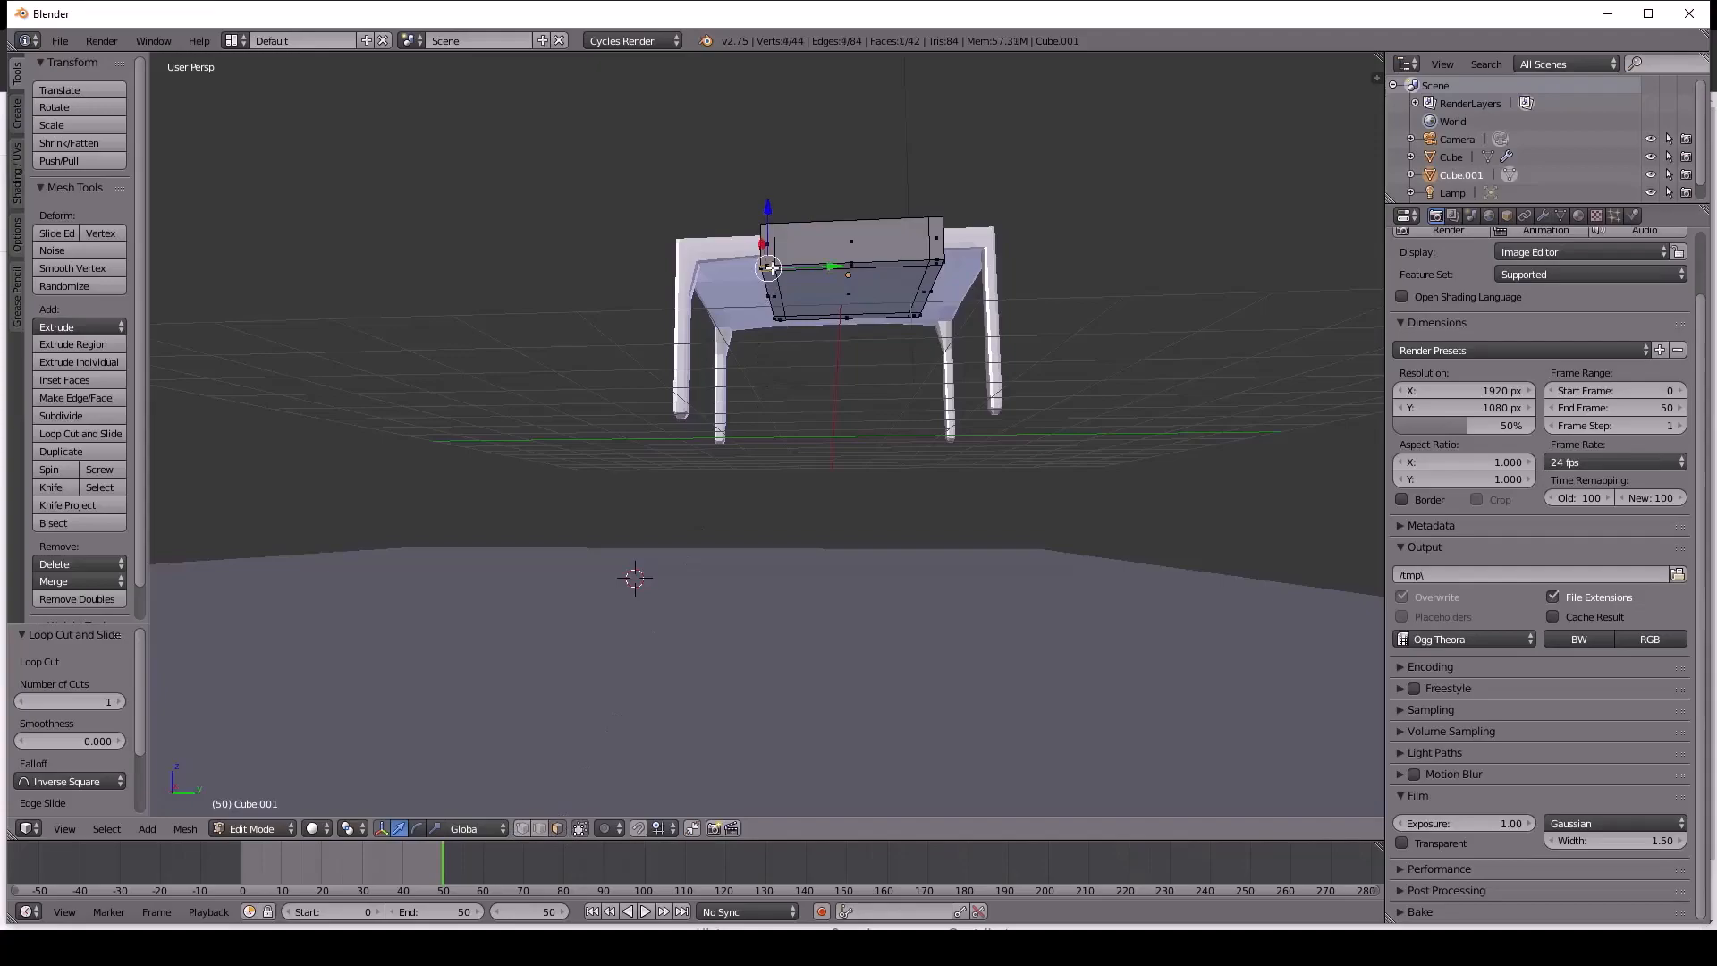
pyautogui.keyDown('shift'); pyautogui.rightClick(778, 318); pyautogui.keyUp('shift')
pyautogui.keyDown('shift'); pyautogui.rightClick(913, 314); pyautogui.keyUp('shift')
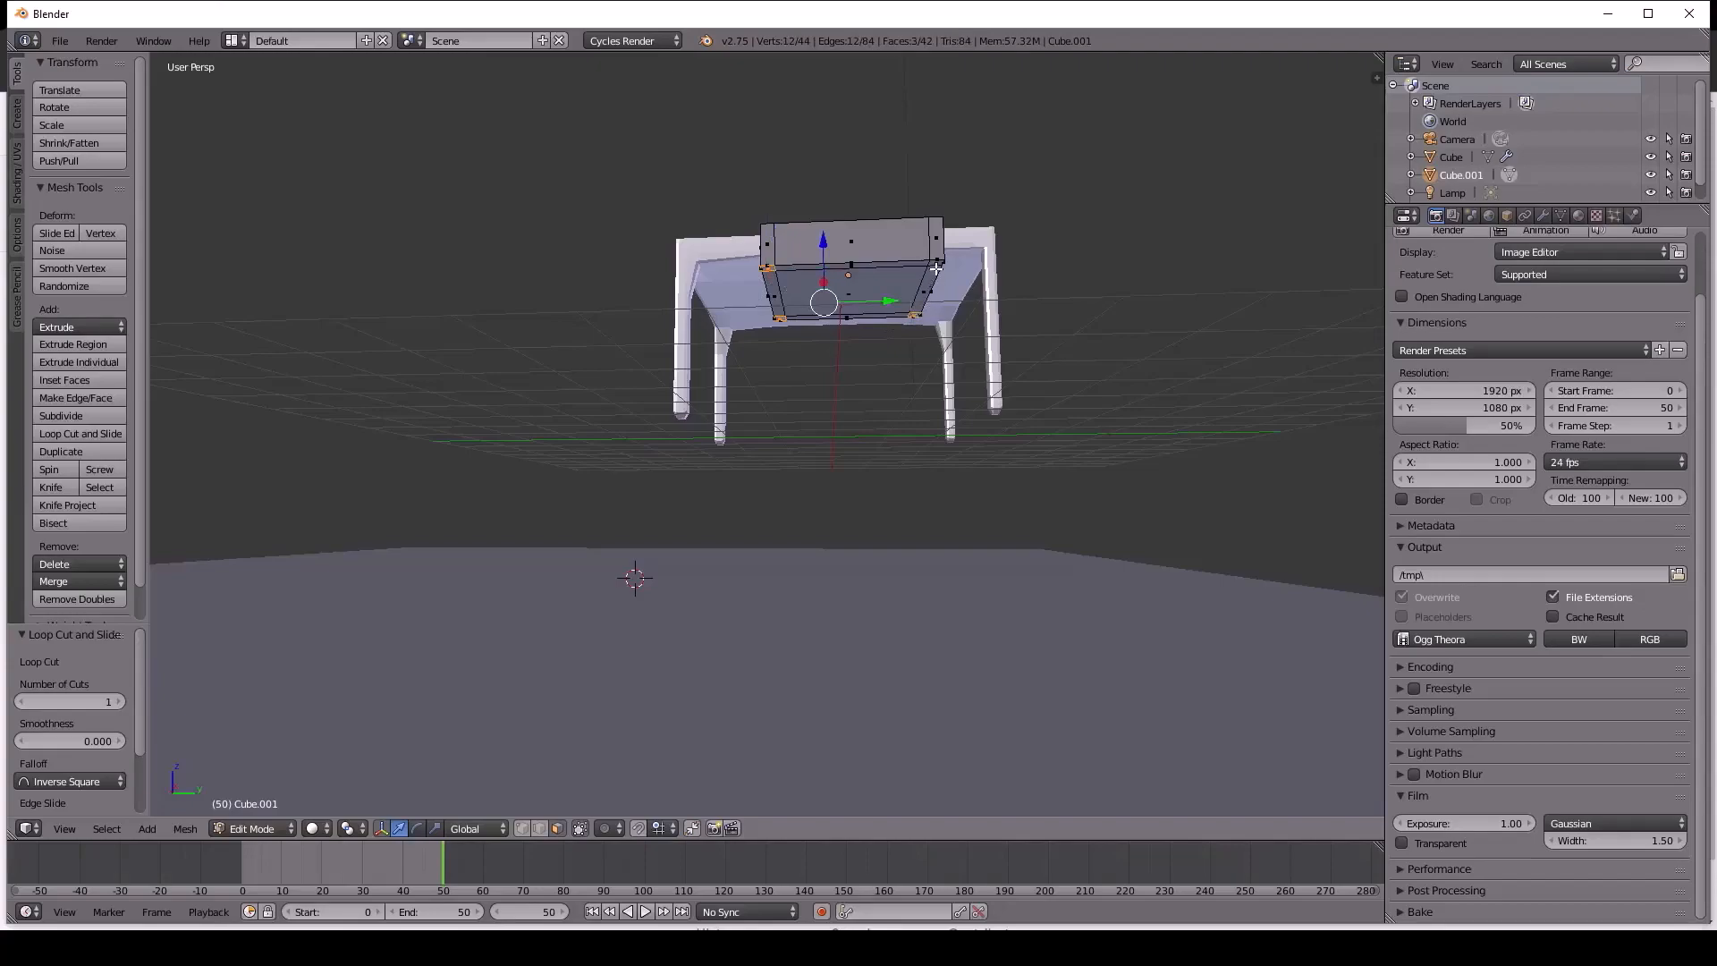
pyautogui.keyDown('shift'); pyautogui.rightClick(937, 265); pyautogui.keyUp('shift')
pyautogui.moveTo(936, 265); pyautogui.dragTo(825, 345, button='middle')
pyautogui.press('e')
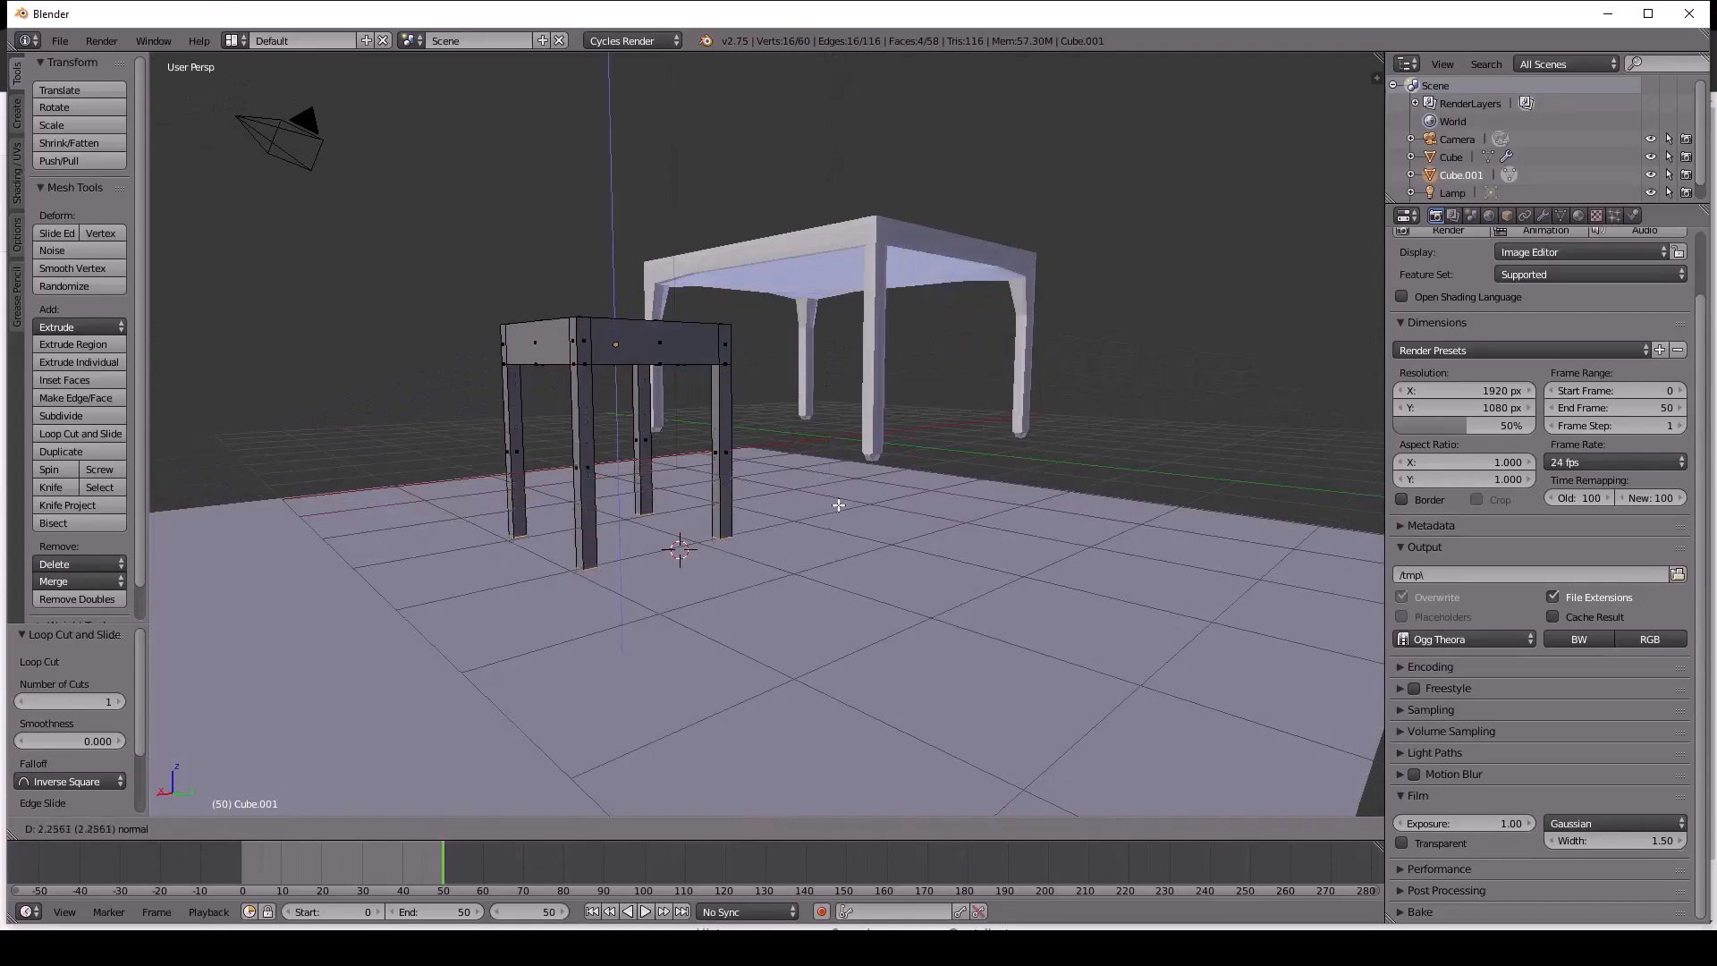
pyautogui.click(836, 460)
pyautogui.moveTo(793, 464); pyautogui.dragTo(849, 412, button='middle')
pyautogui.scroll(3, 504, 498)
pyautogui.scroll(-3, 832, 375)
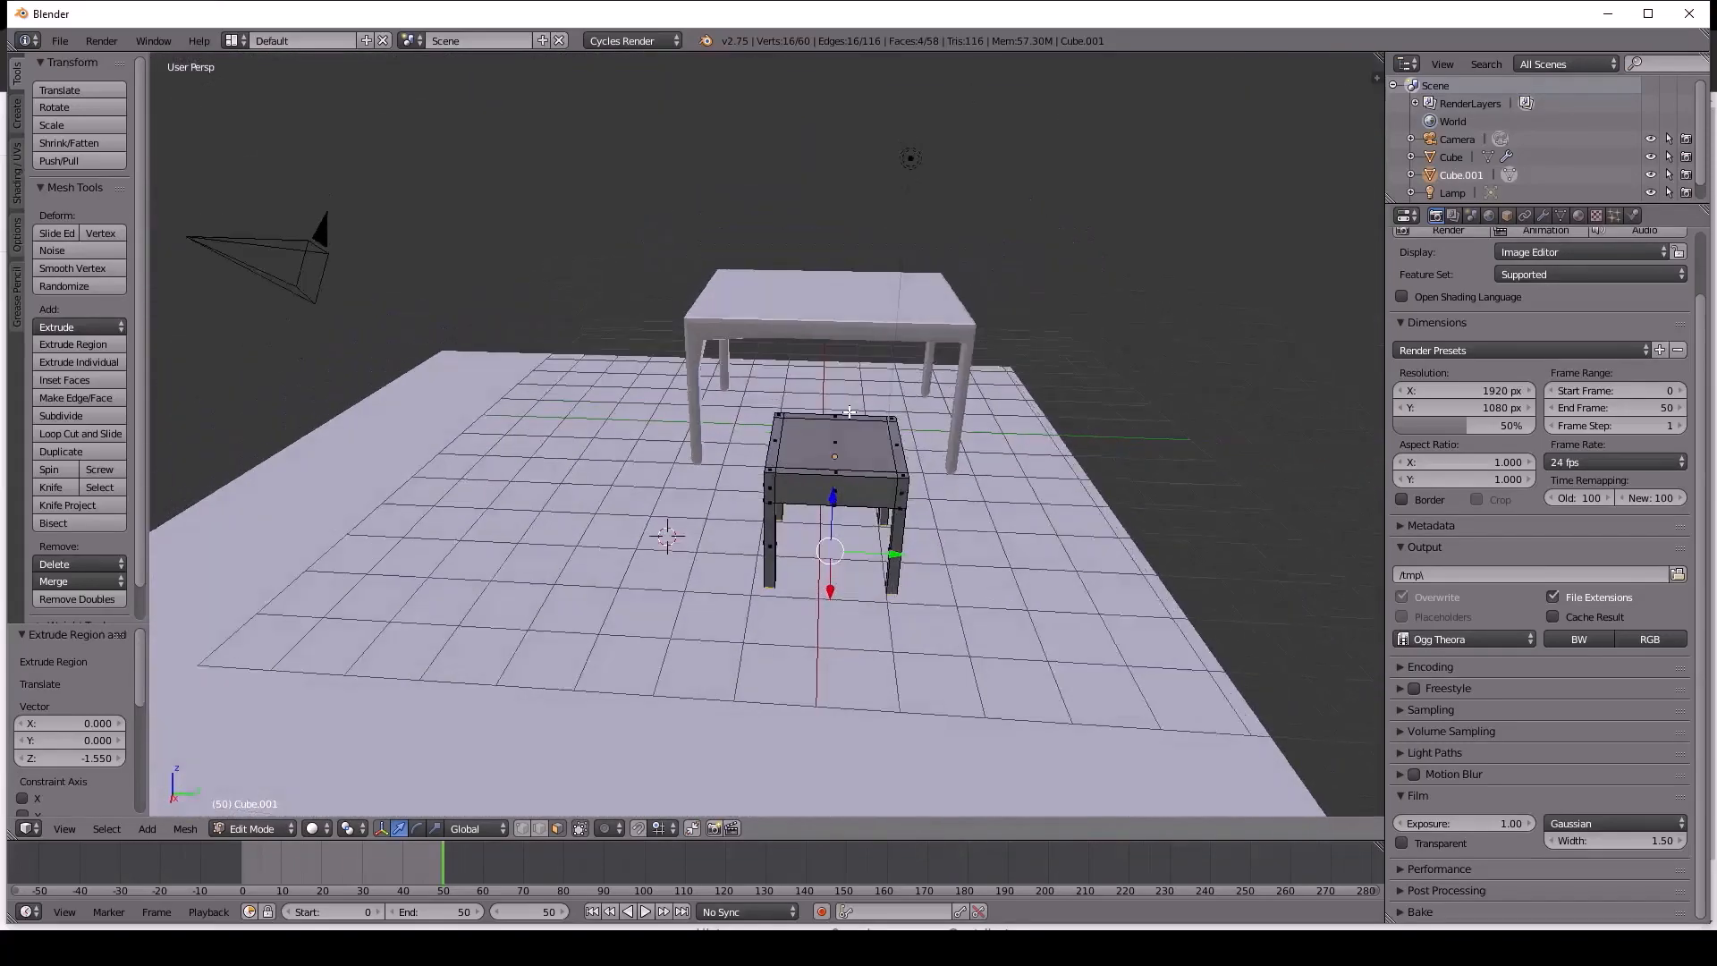
# Select the narrow top face along the seat edge facing away from the table.
pyautogui.rightClick(833, 483)
pyautogui.moveTo(834, 483); pyautogui.dragTo(833, 583, button='middle')
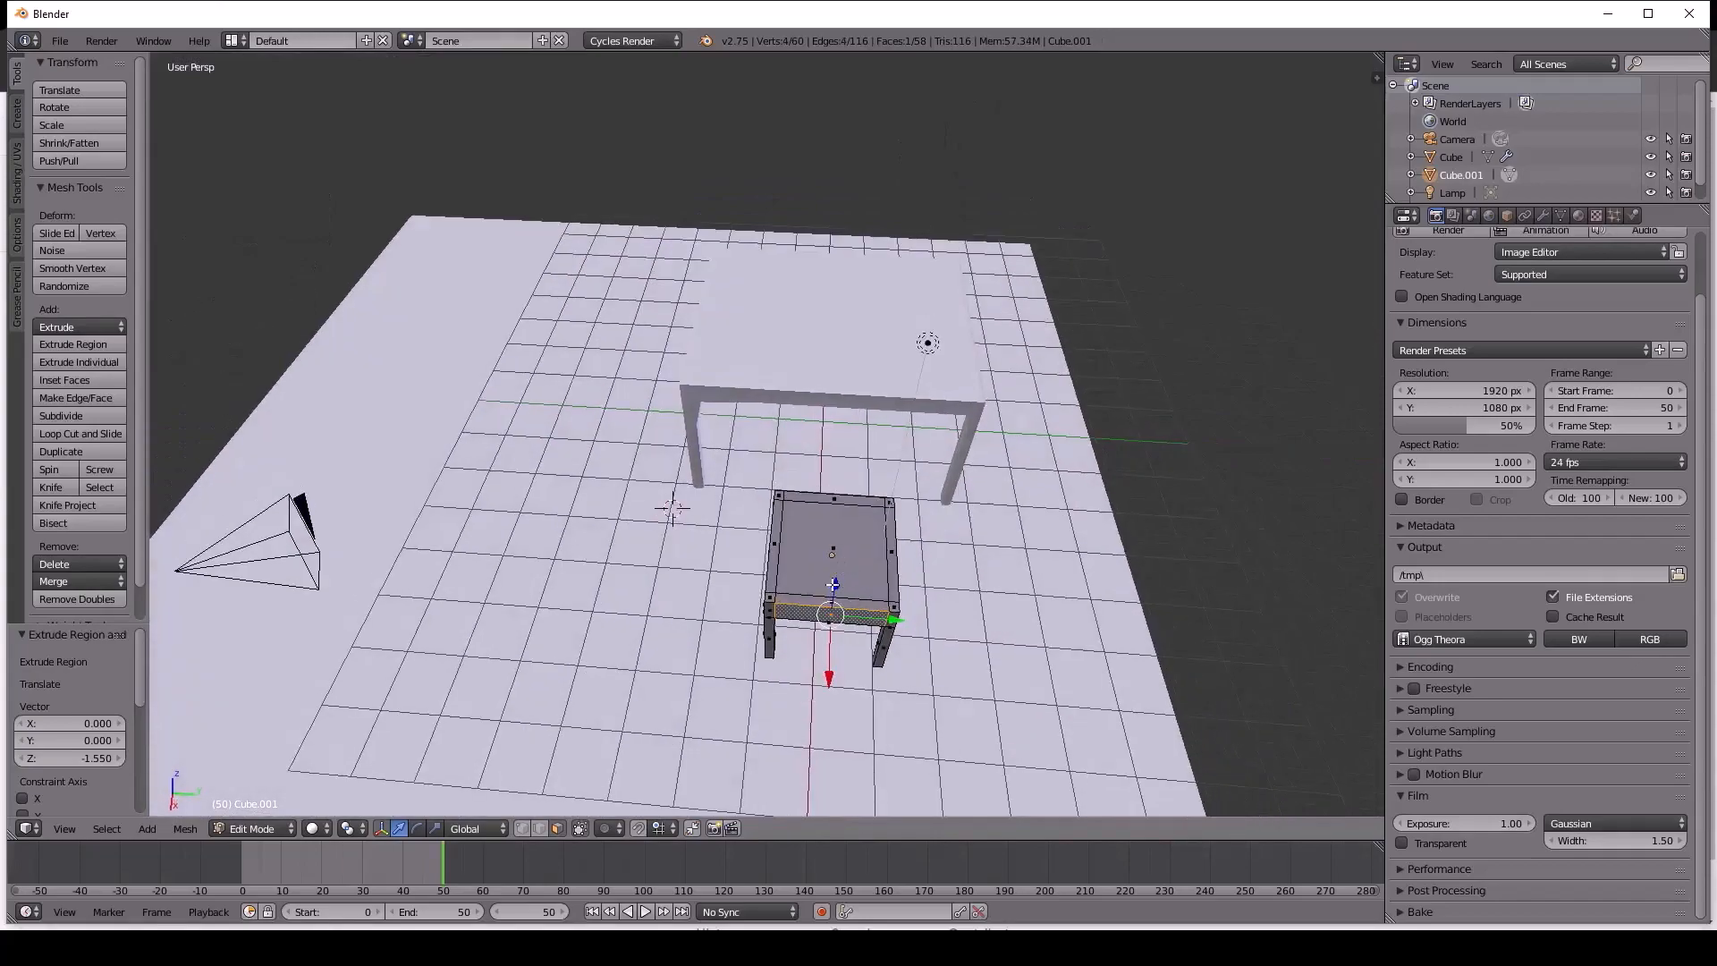
pyautogui.rightClick(821, 600)
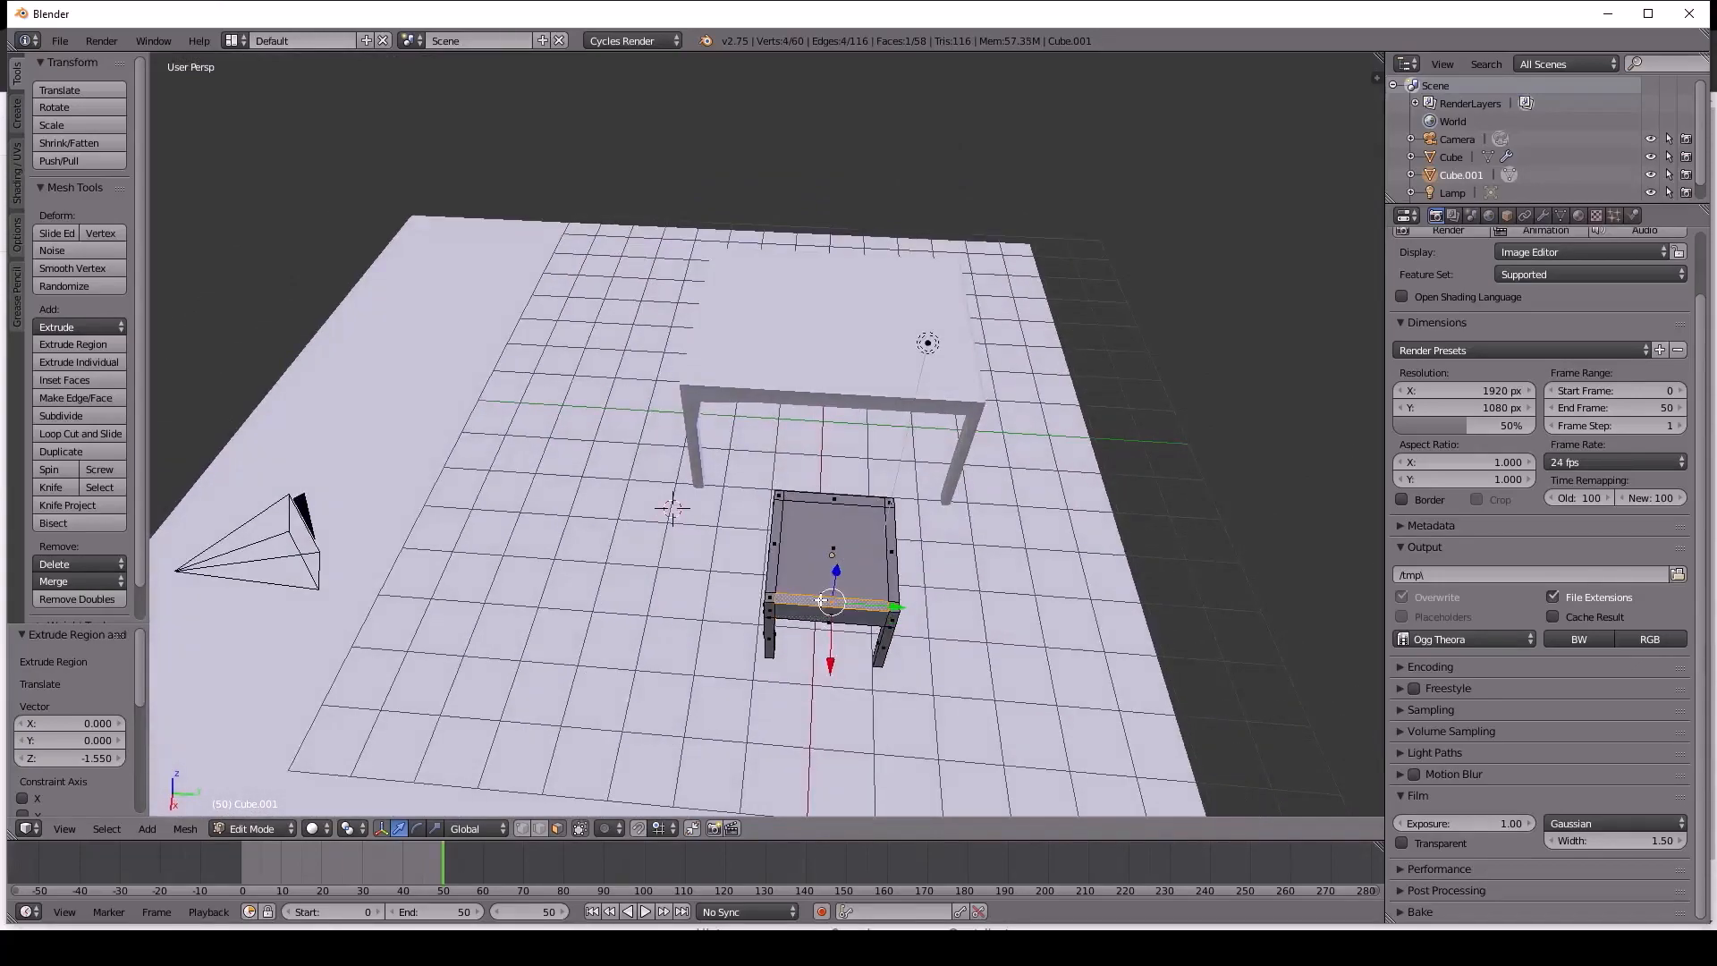
# Try to extrude only the narrow rear strip face upward as a backrest.
pyautogui.press('e')
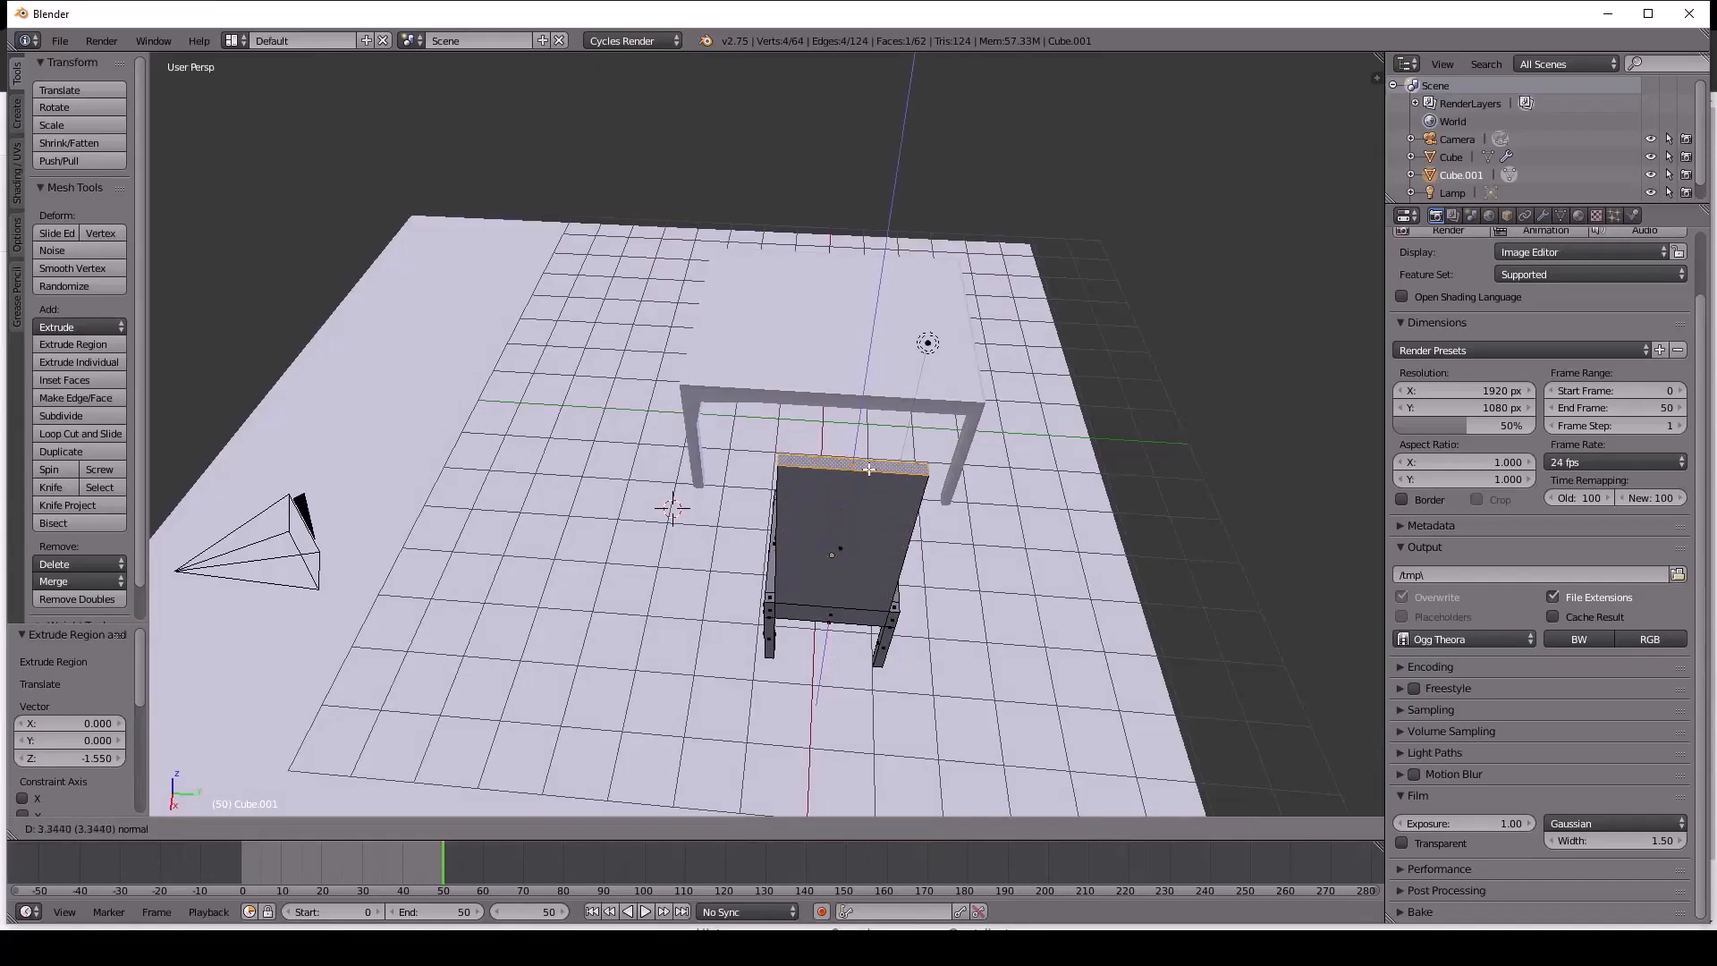
pyautogui.click(866, 488)
pyautogui.moveTo(866, 488); pyautogui.dragTo(552, 553, button='middle')
pyautogui.moveTo(655, 534); pyautogui.dragTo(868, 583, button='middle')
pyautogui.hotkey('ctrl', 'z')
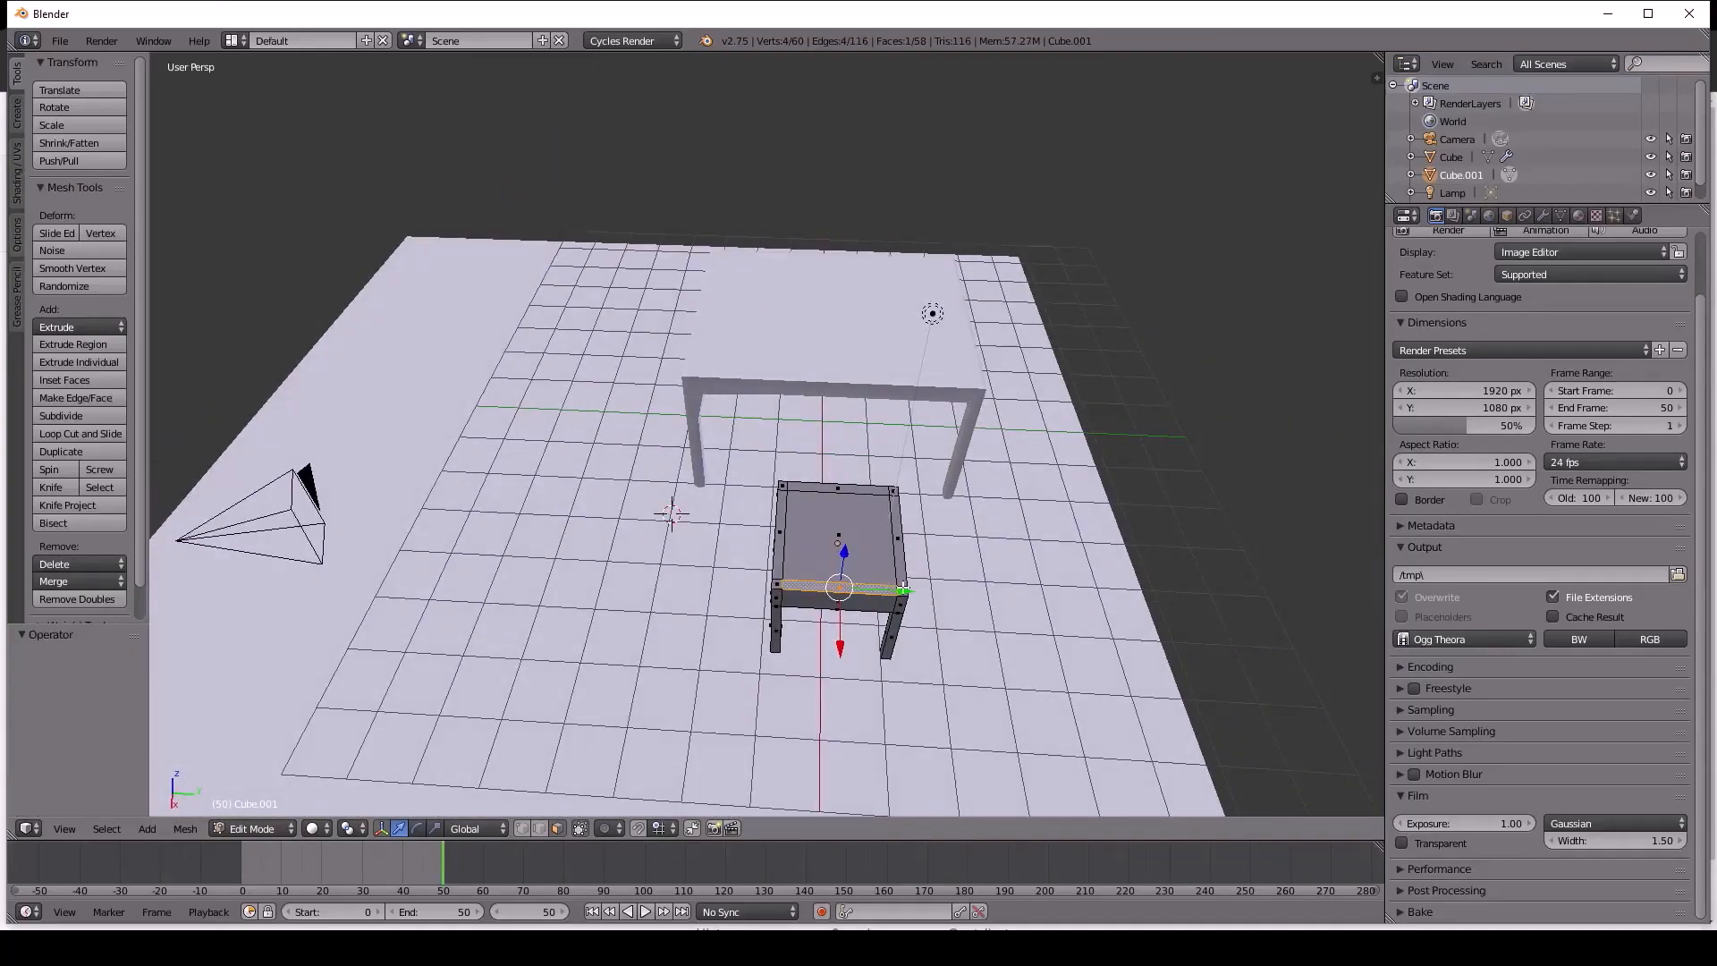
# Add the two rear corner faces to the selection and extrude the whole rear strip upward 3.305 as the backrest.
pyautogui.keyDown('shift'); pyautogui.rightClick(907, 586); pyautogui.keyUp('shift')
pyautogui.keyDown('shift'); pyautogui.rightClick(905, 588); pyautogui.keyUp('shift')
pyautogui.press('e')
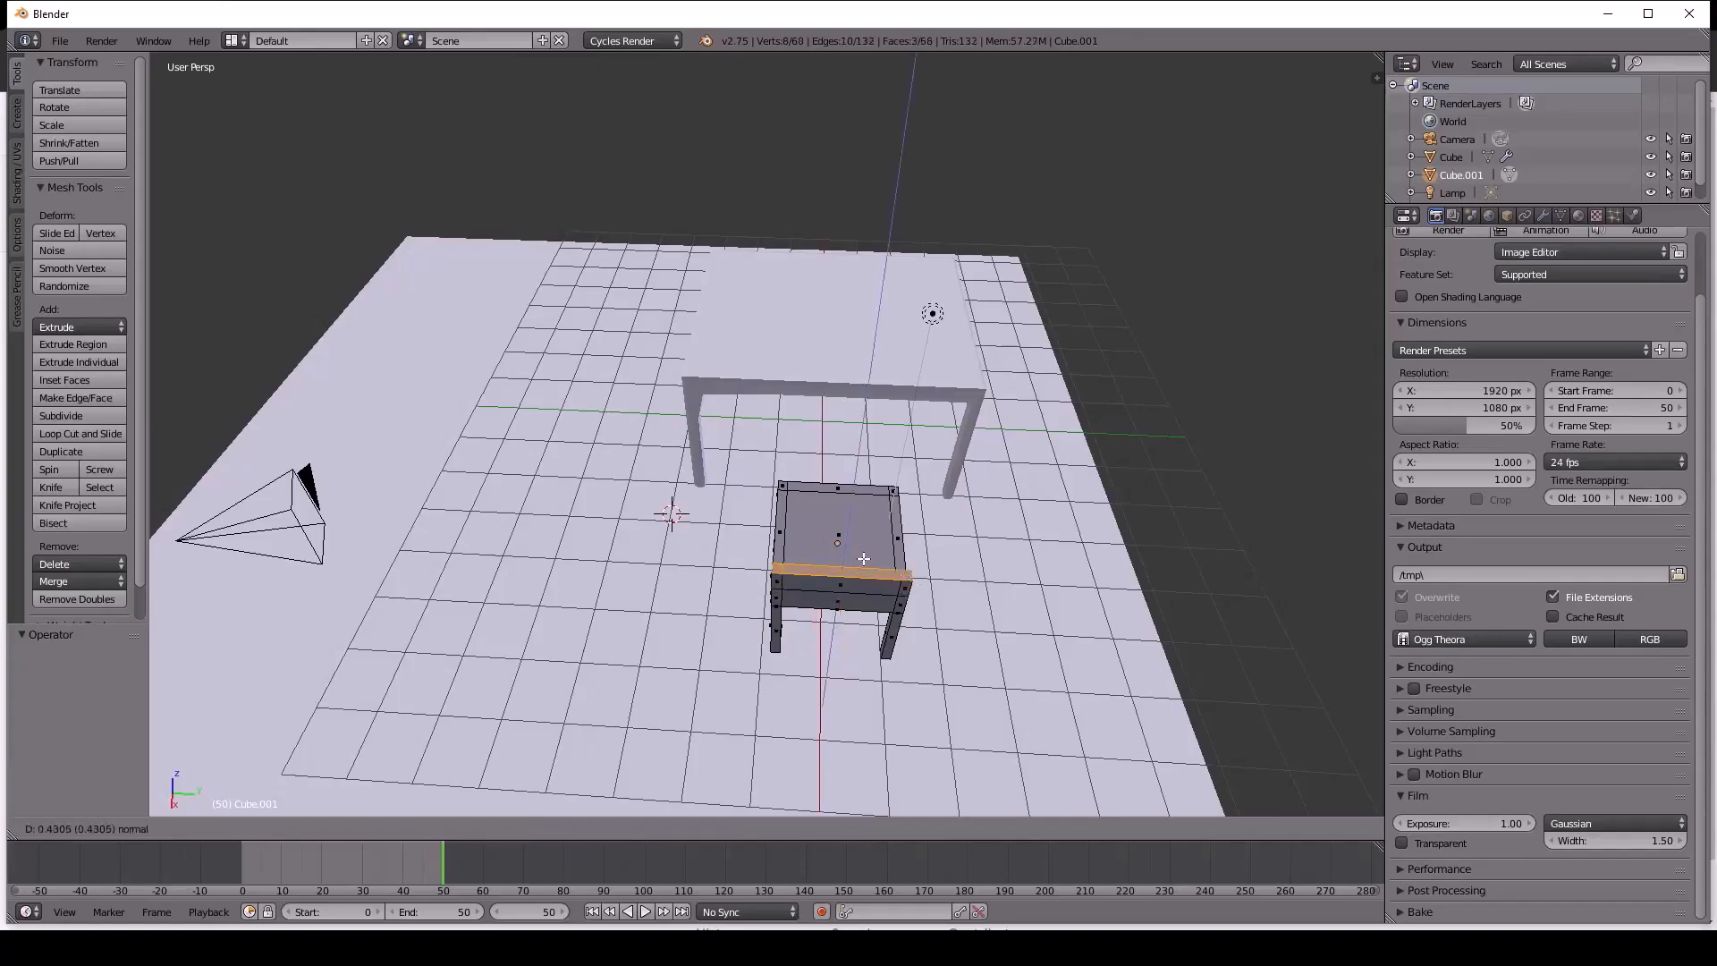
pyautogui.click(902, 396)
pyautogui.moveTo(903, 396); pyautogui.dragTo(687, 364, button='middle')
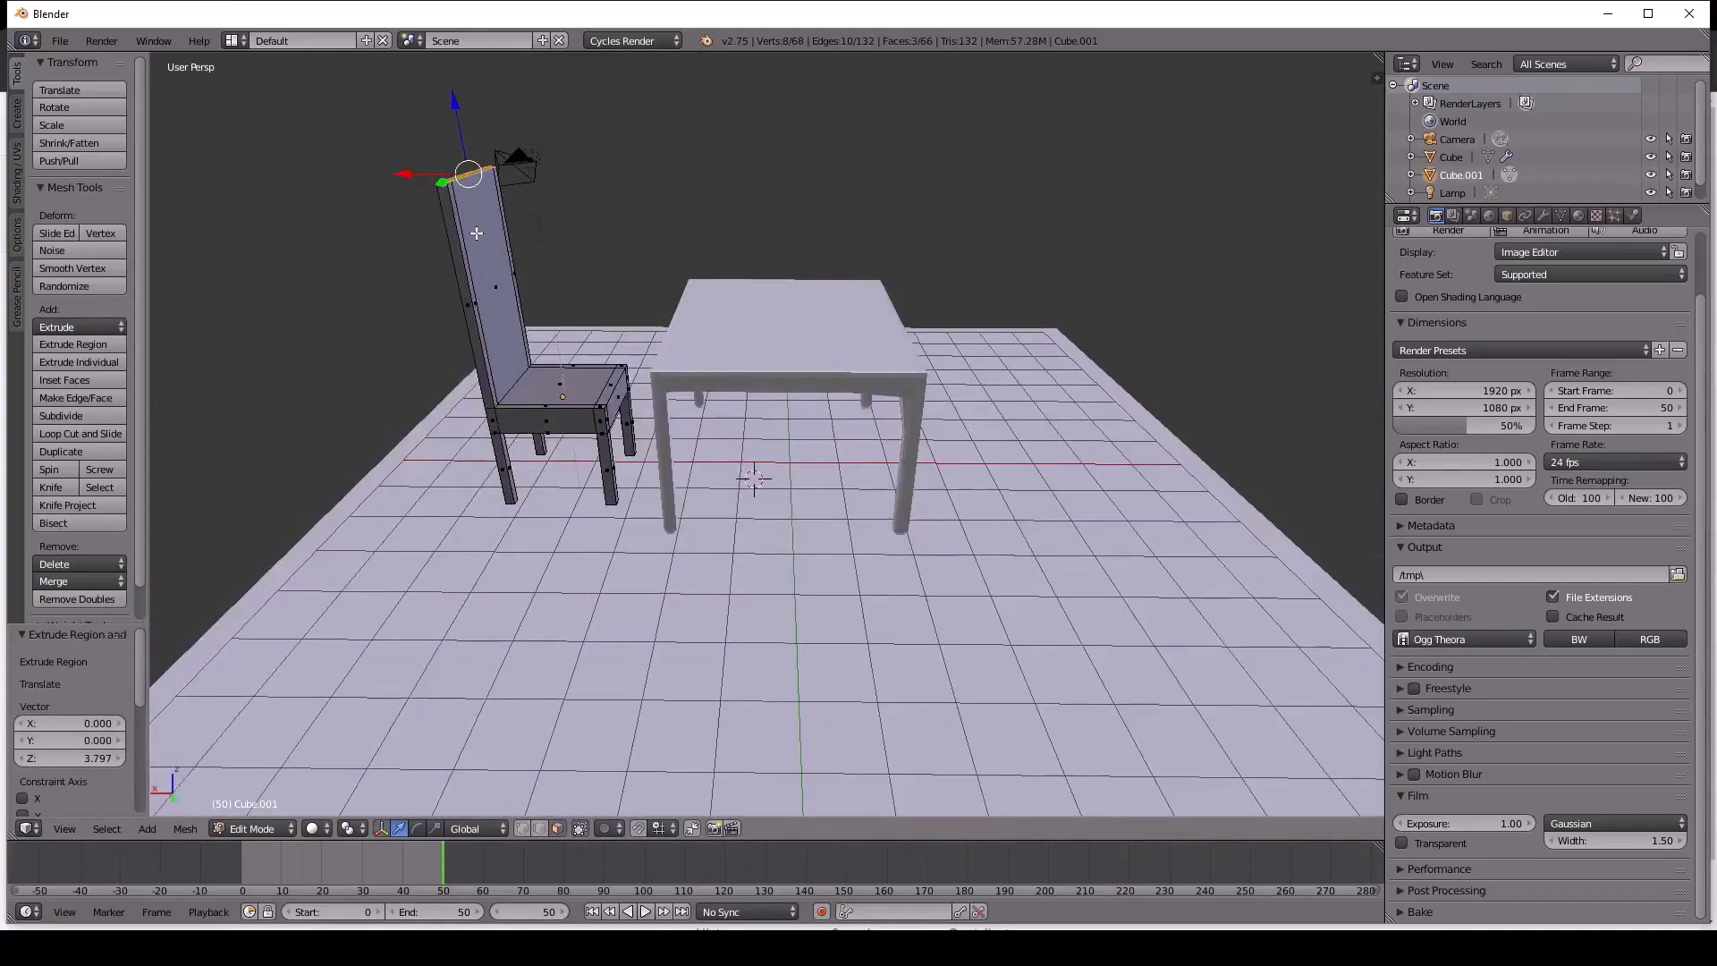
pyautogui.hotkey('ctrl', 'z')
pyautogui.press('e')
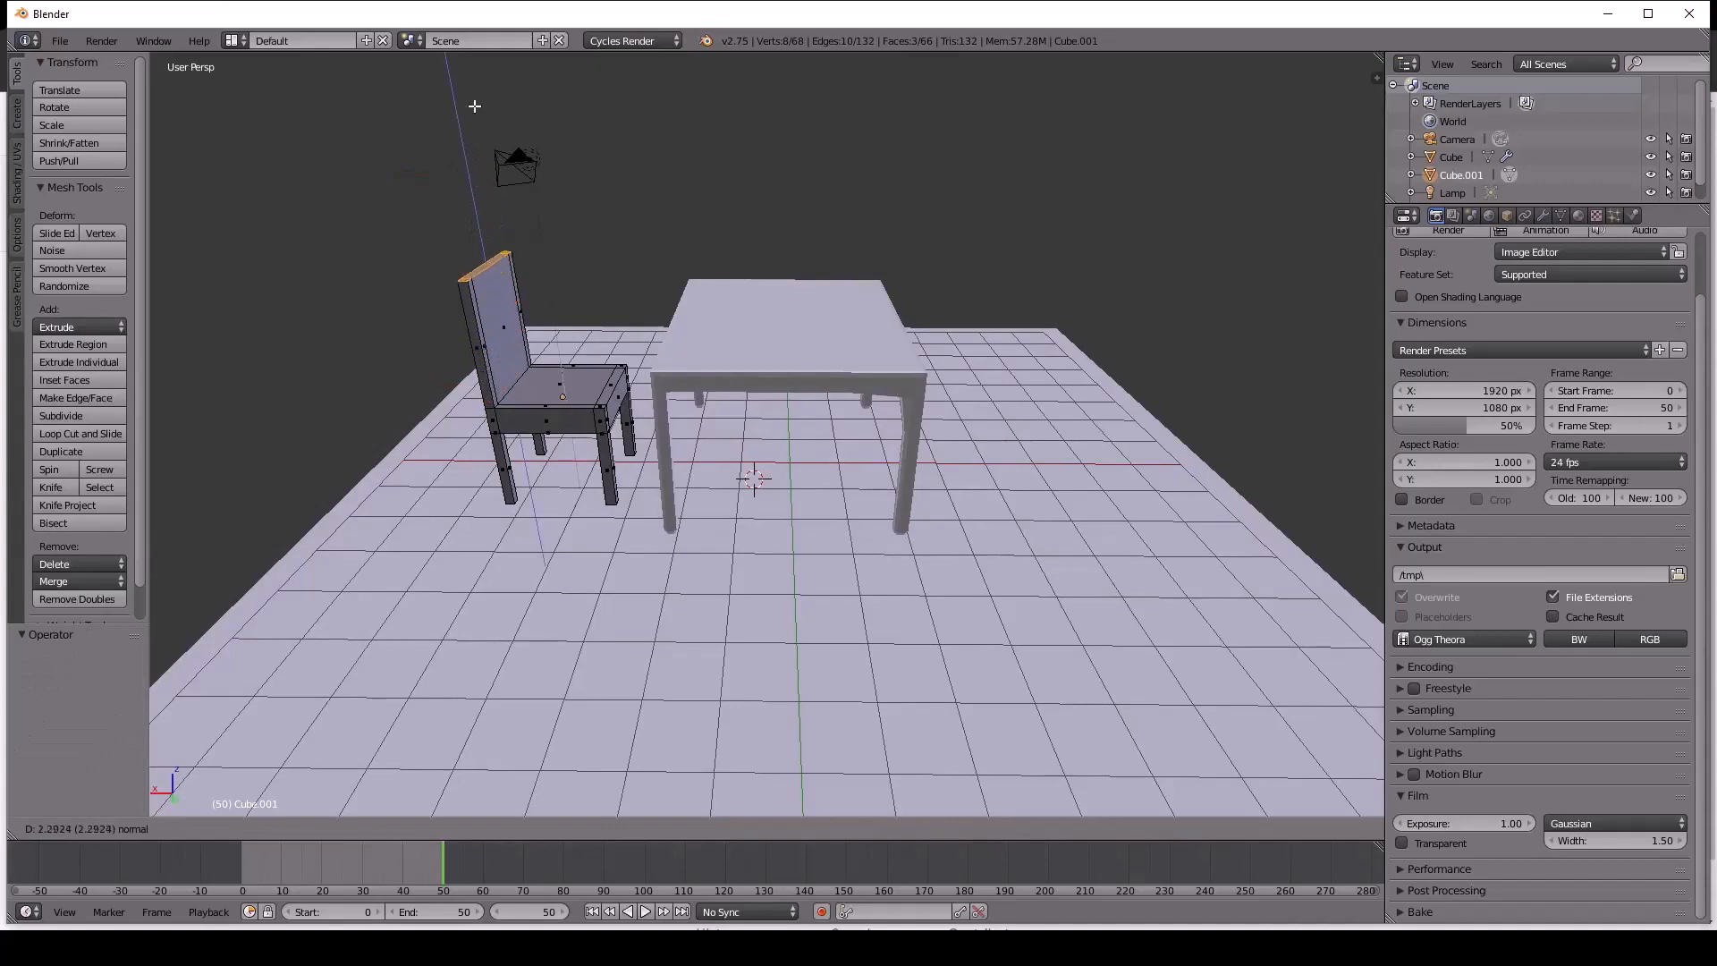
pyautogui.click(472, 810)
pyautogui.moveTo(473, 811); pyautogui.dragTo(531, 486, button='middle')
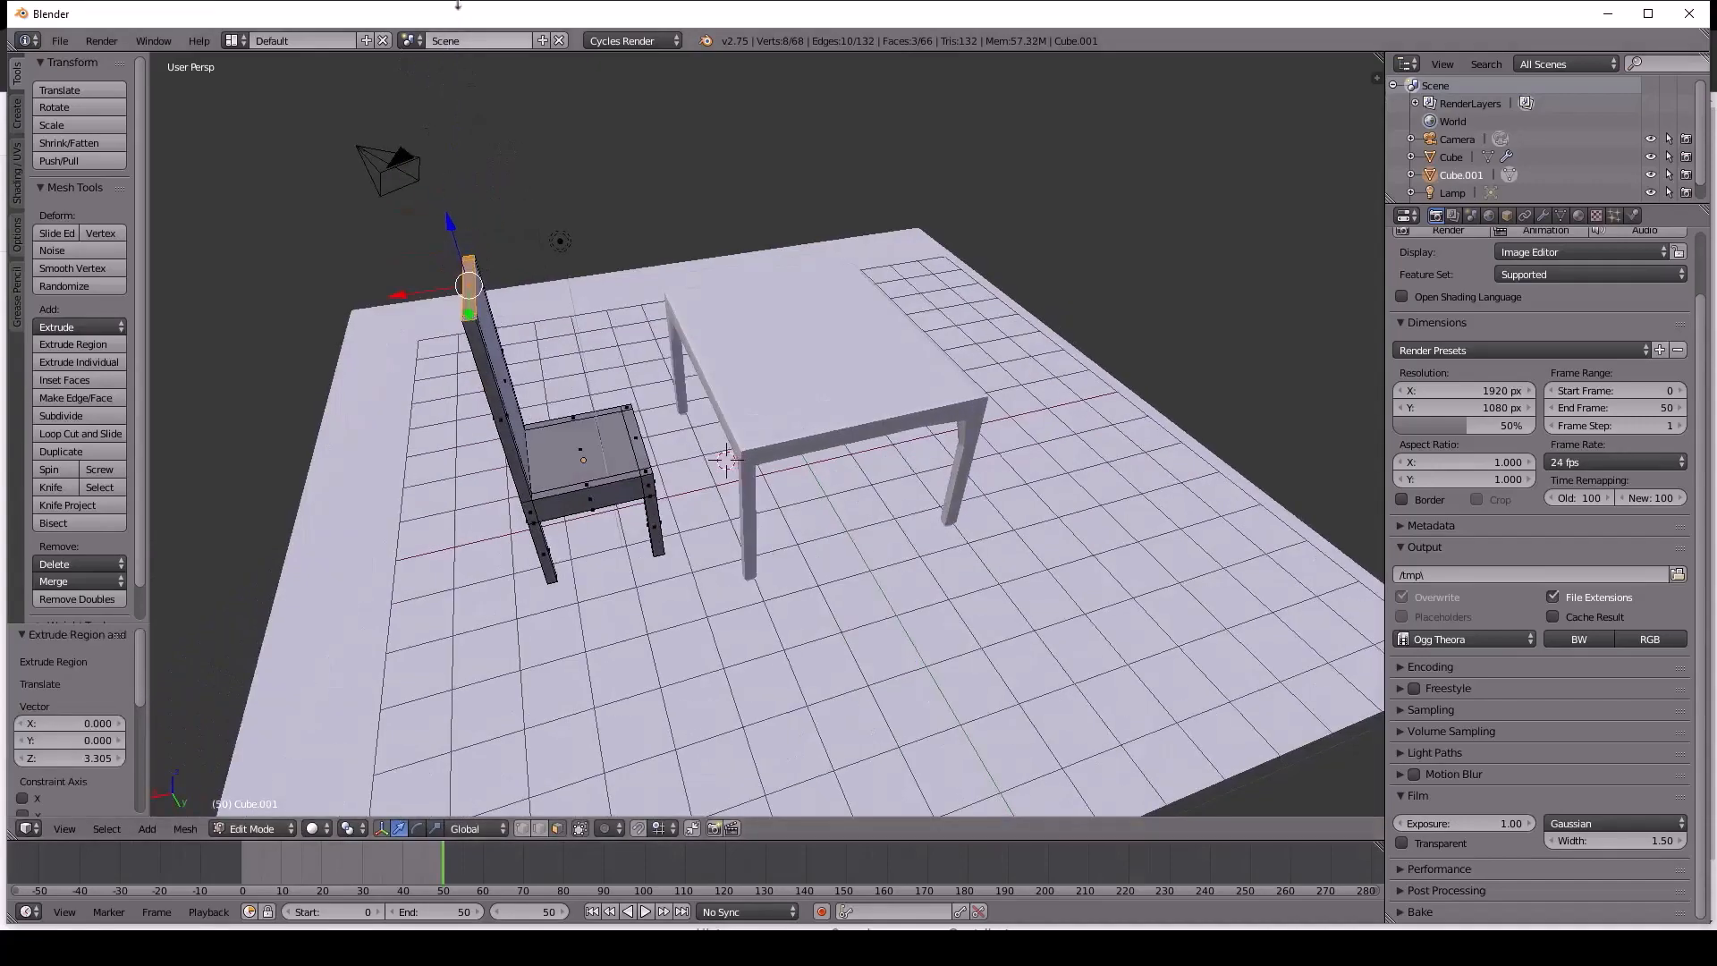
# Return to Object Mode and move the chair along X by -2.620 toward the table, adjusting it back by 0.136.
pyautogui.press('Tab')
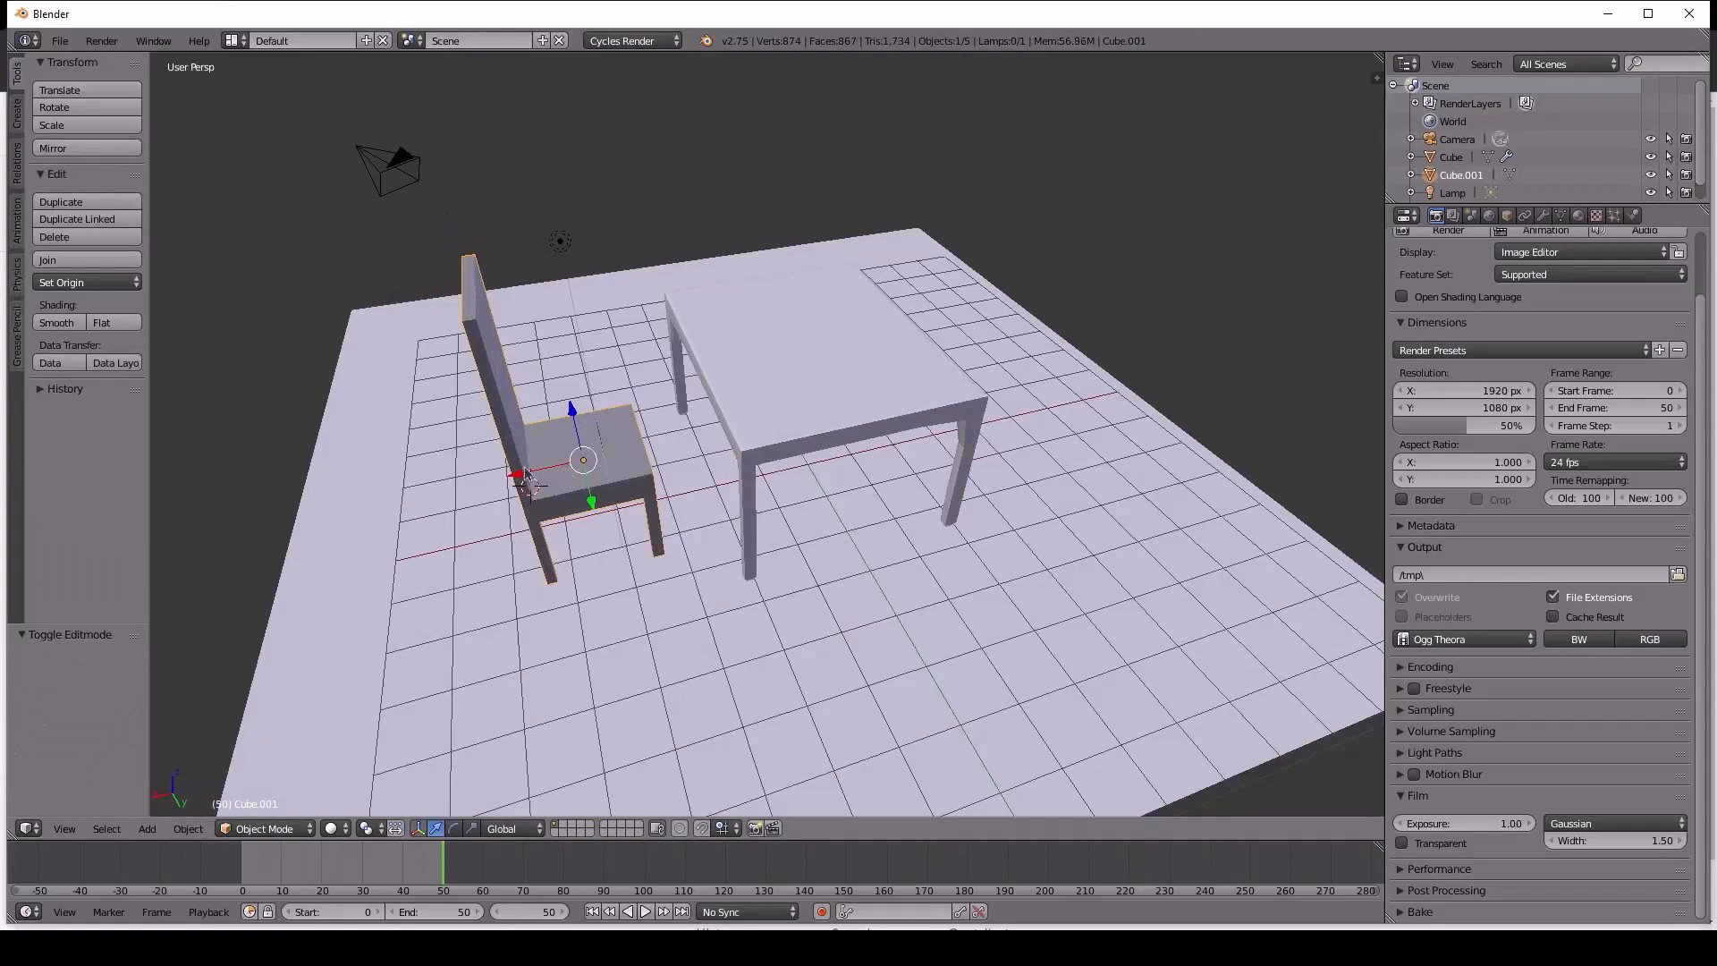
pyautogui.press('g')
pyautogui.press('x')
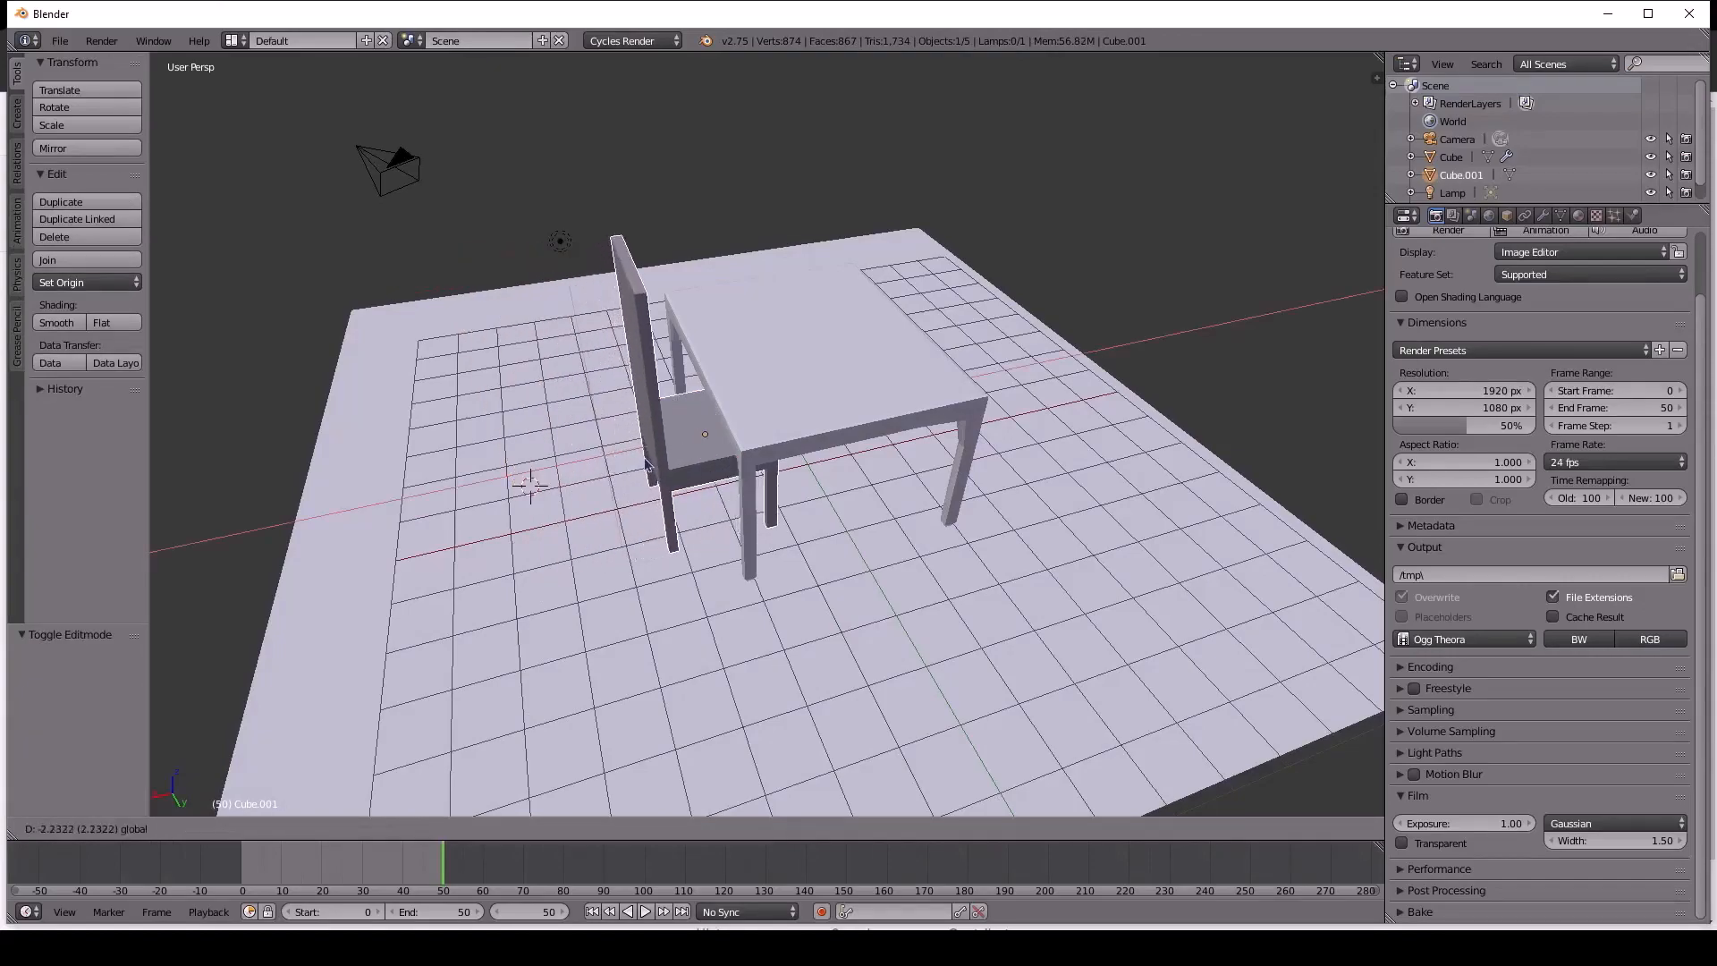
pyautogui.click(666, 465)
pyautogui.moveTo(667, 465); pyautogui.dragTo(677, 440, button='middle')
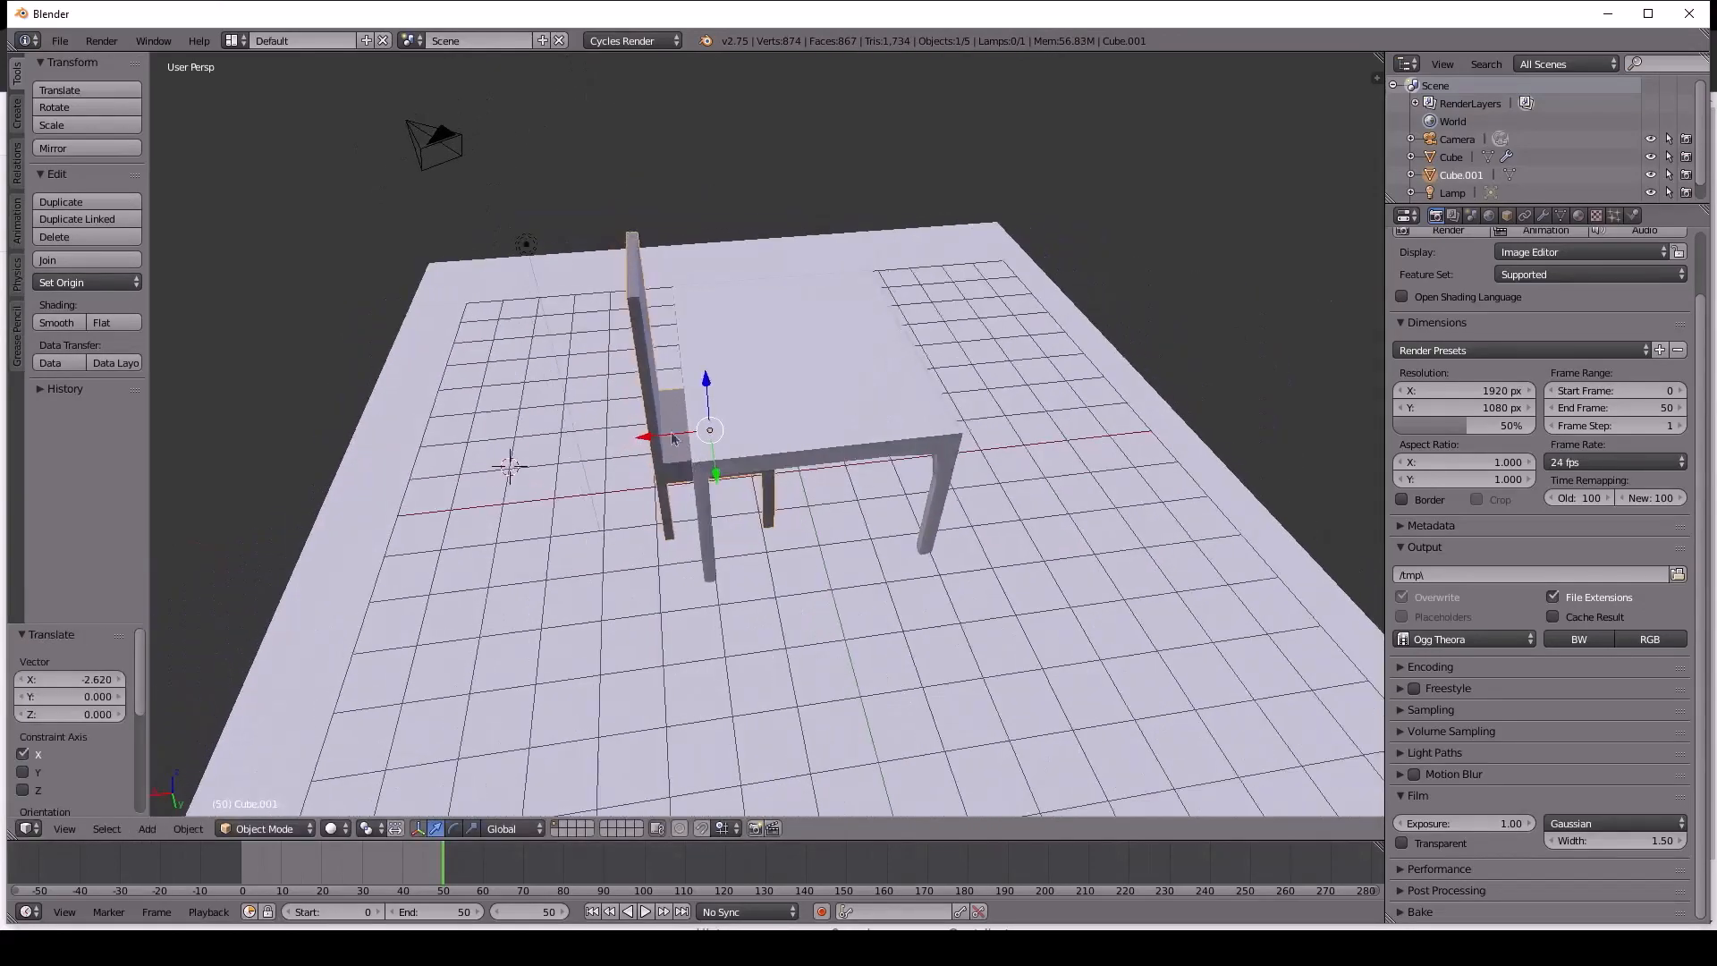
pyautogui.moveTo(641, 437); pyautogui.dragTo(723, 408)
pyautogui.moveTo(722, 407); pyautogui.dragTo(577, 435, button='middle')
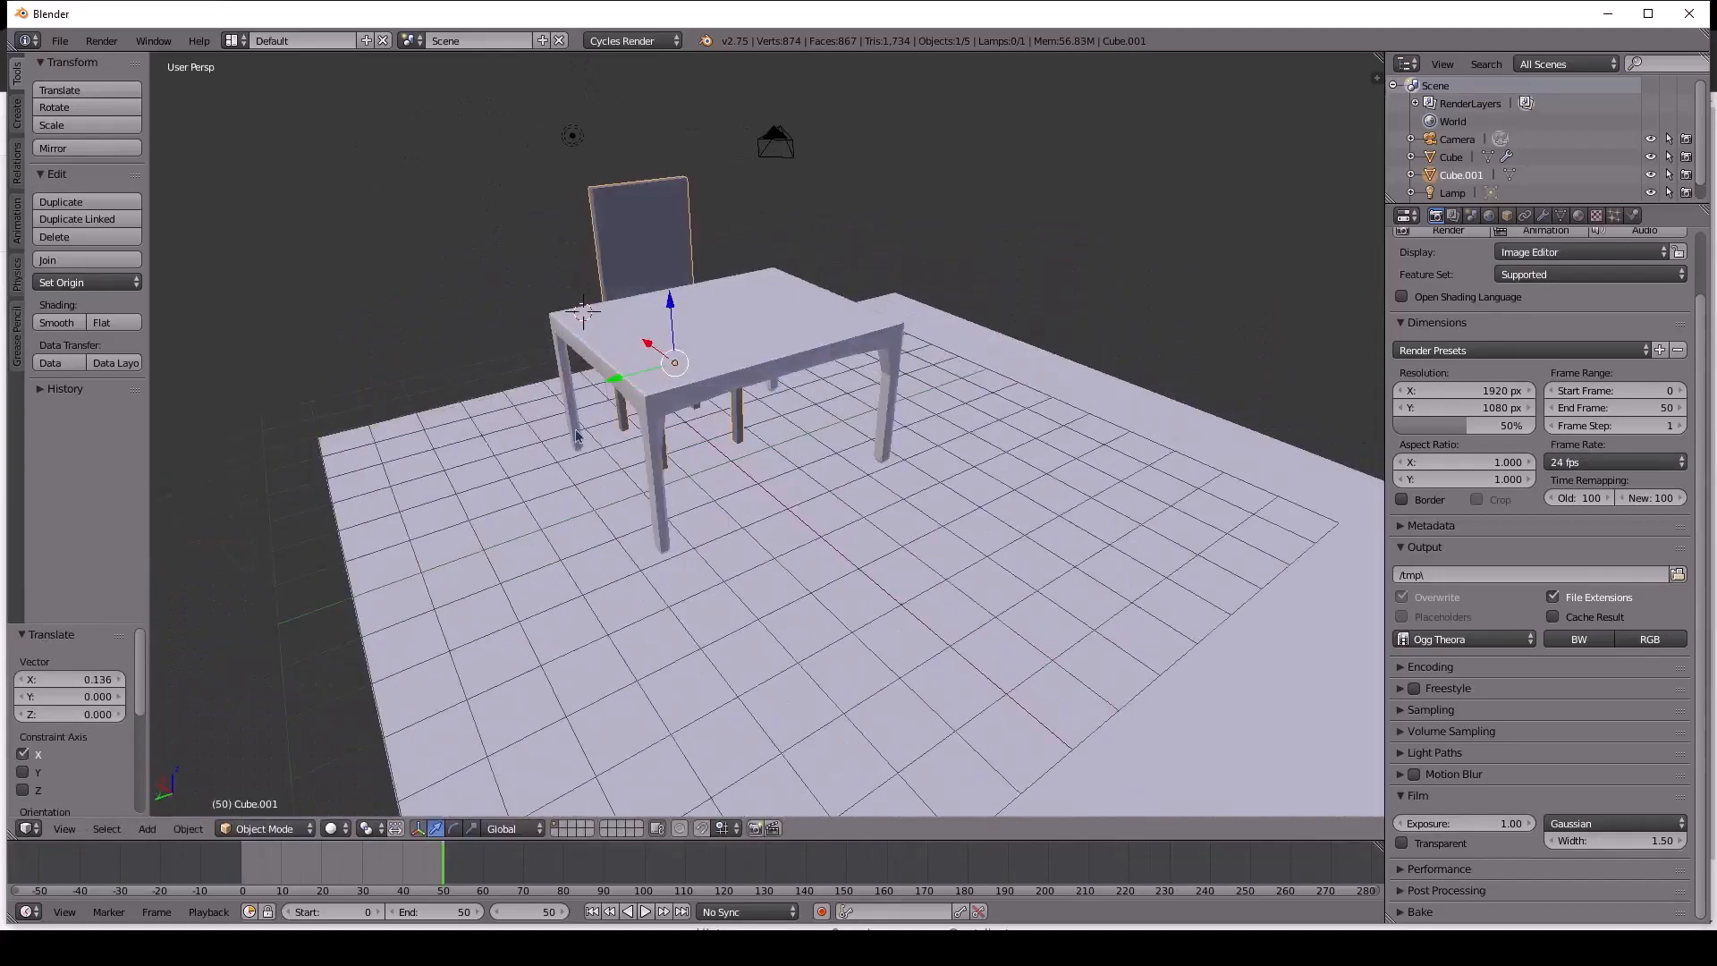
# Add a new cube mesh at the 3D cursor behind the chair and select it.
pyautogui.rightClick(716, 432)
pyautogui.moveTo(715, 432); pyautogui.dragTo(562, 464, button='middle')
pyautogui.moveTo(670, 412); pyautogui.dragTo(757, 555, button='middle')
pyautogui.hotkey('shift', 'a')
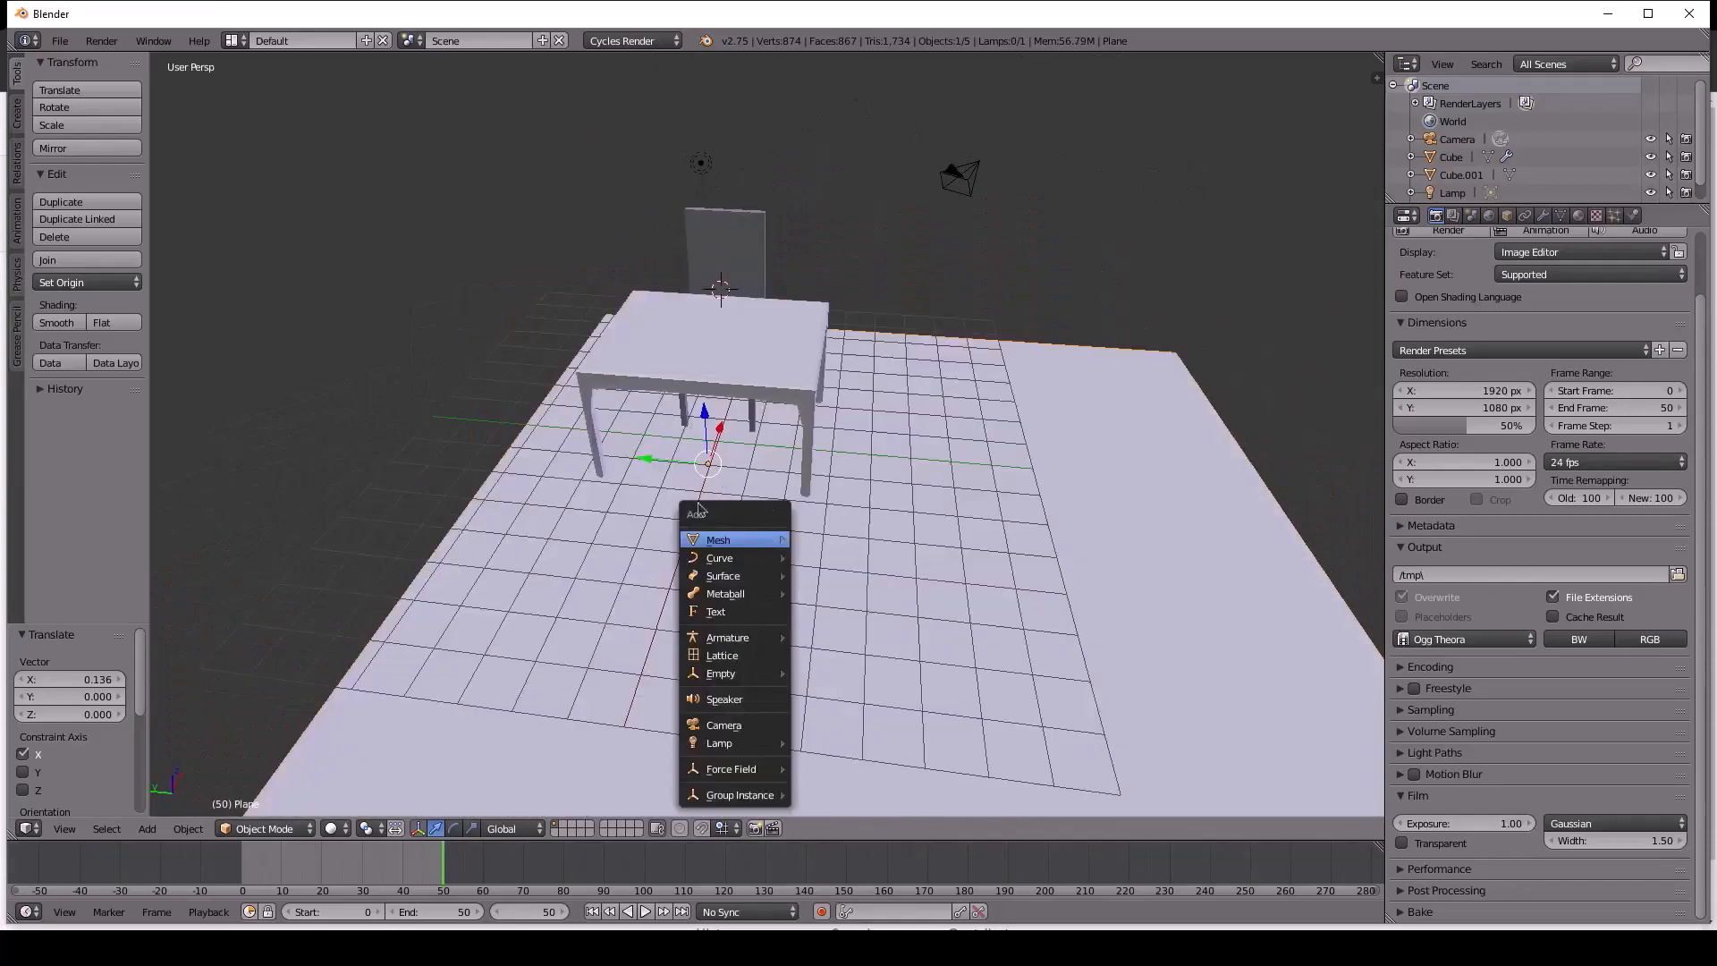
pyautogui.moveTo(757, 550)
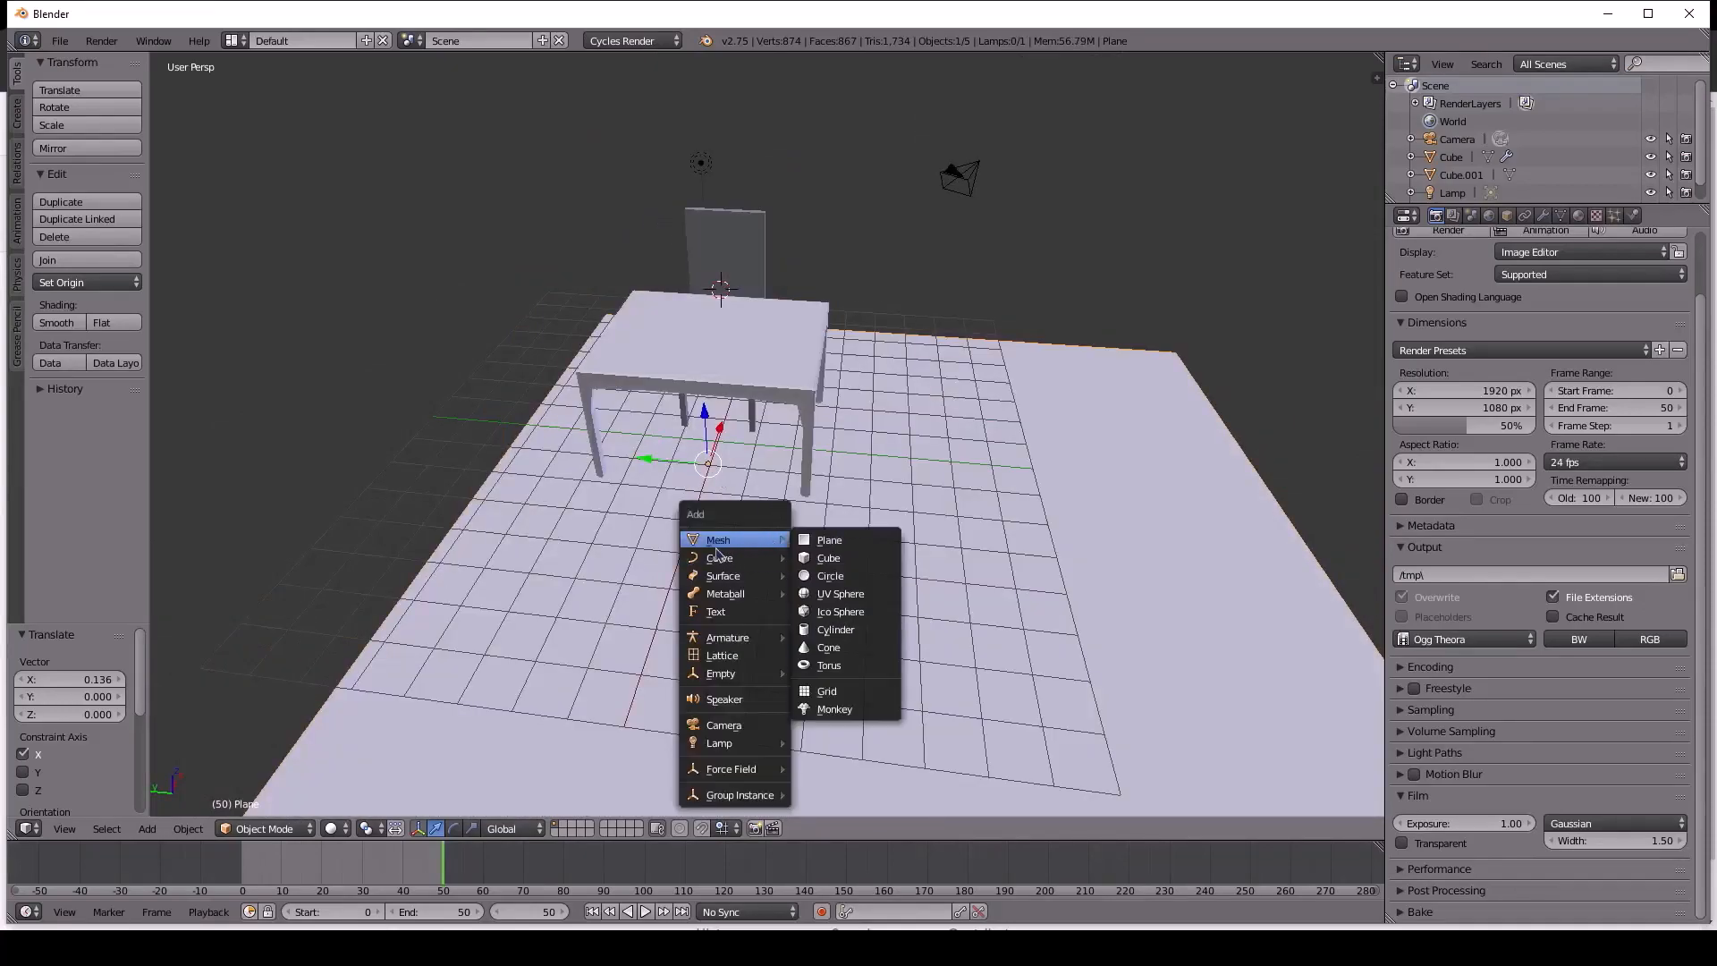
pyautogui.click(824, 559)
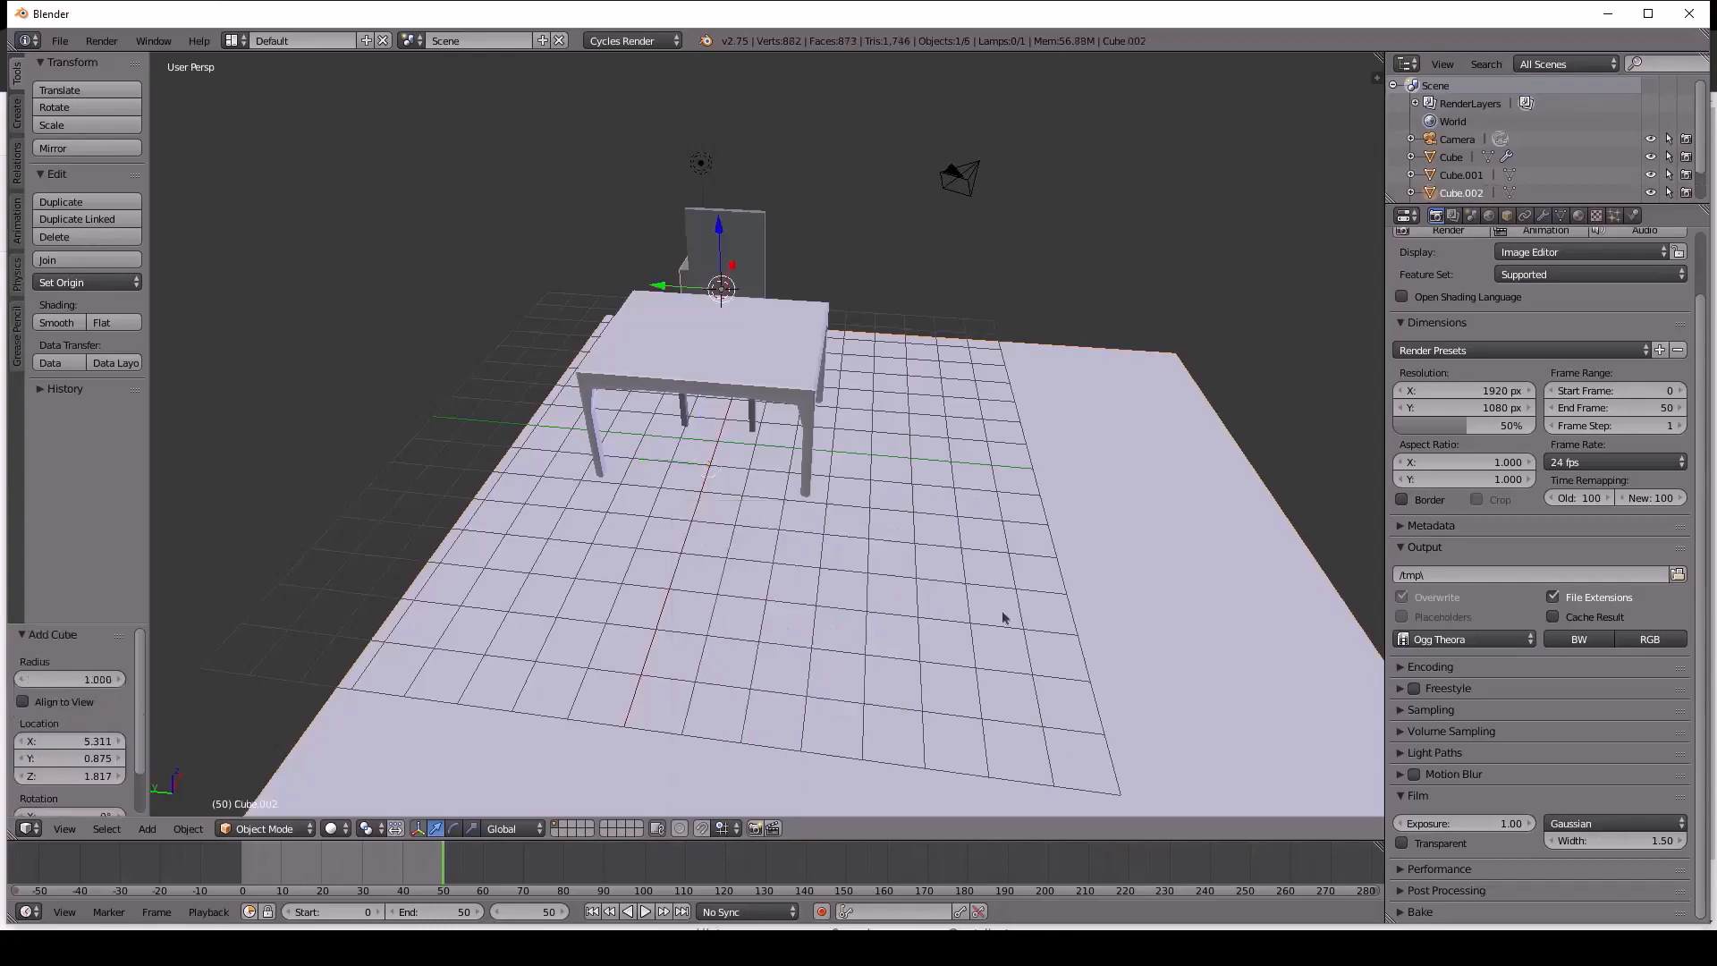
pyautogui.moveTo(722, 445); pyautogui.dragTo(931, 433, button='middle')
pyautogui.rightClick(931, 433)
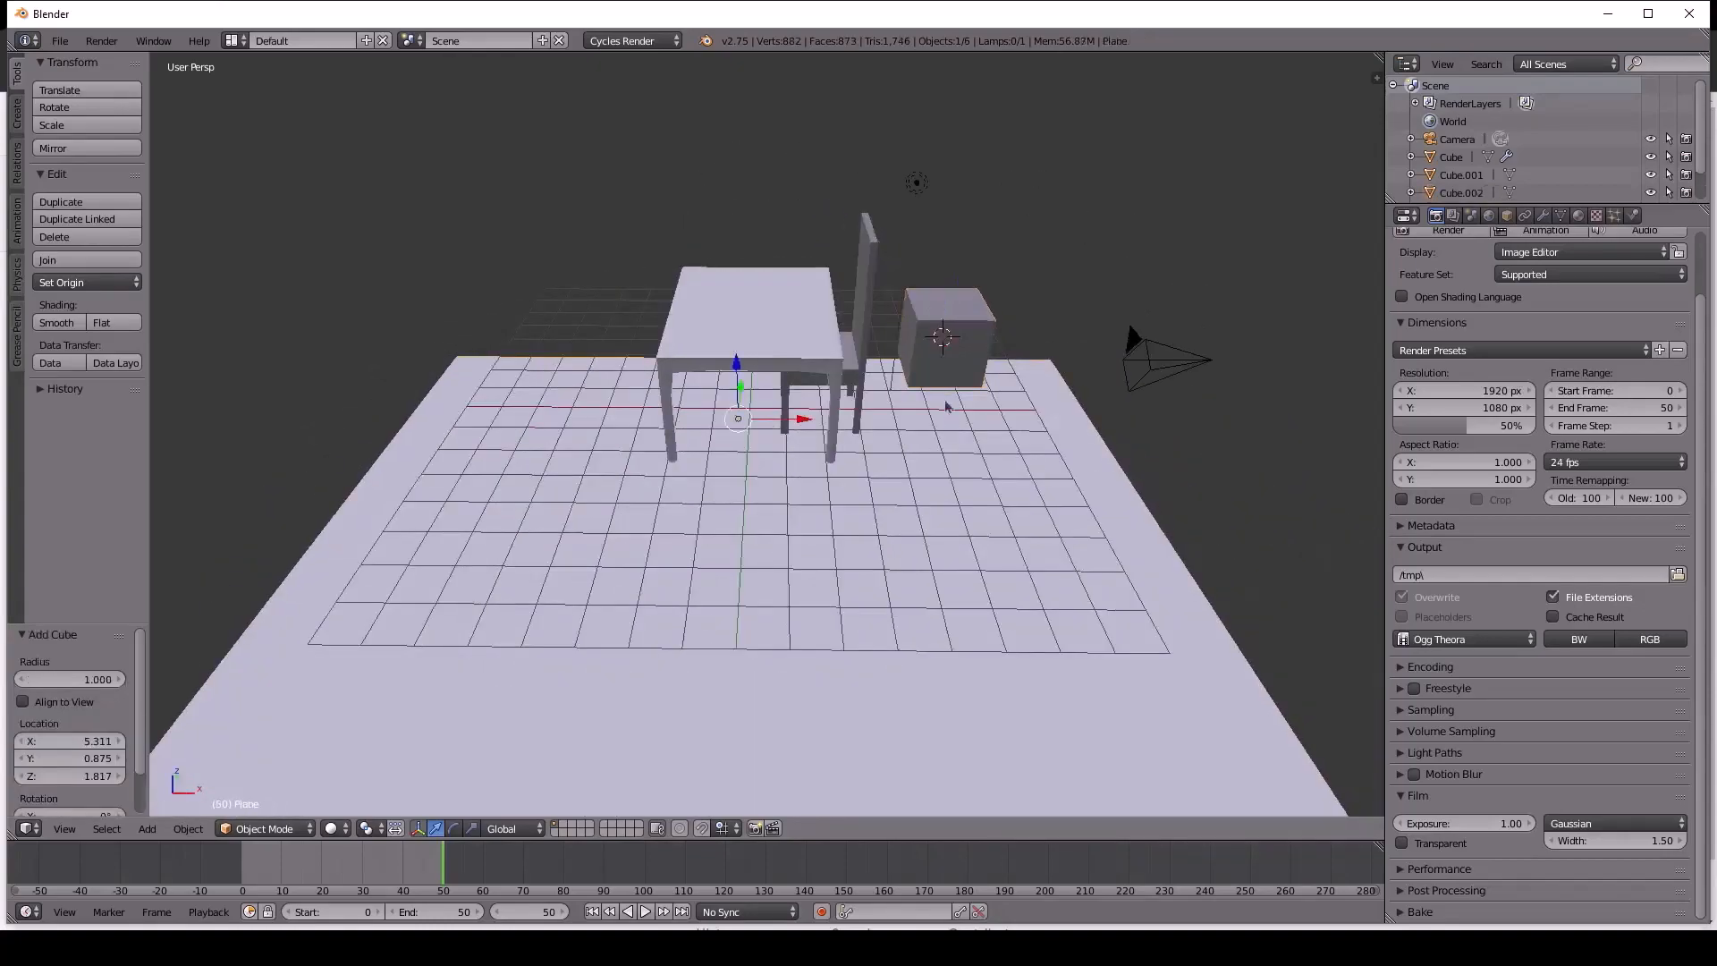
pyautogui.rightClick(941, 338)
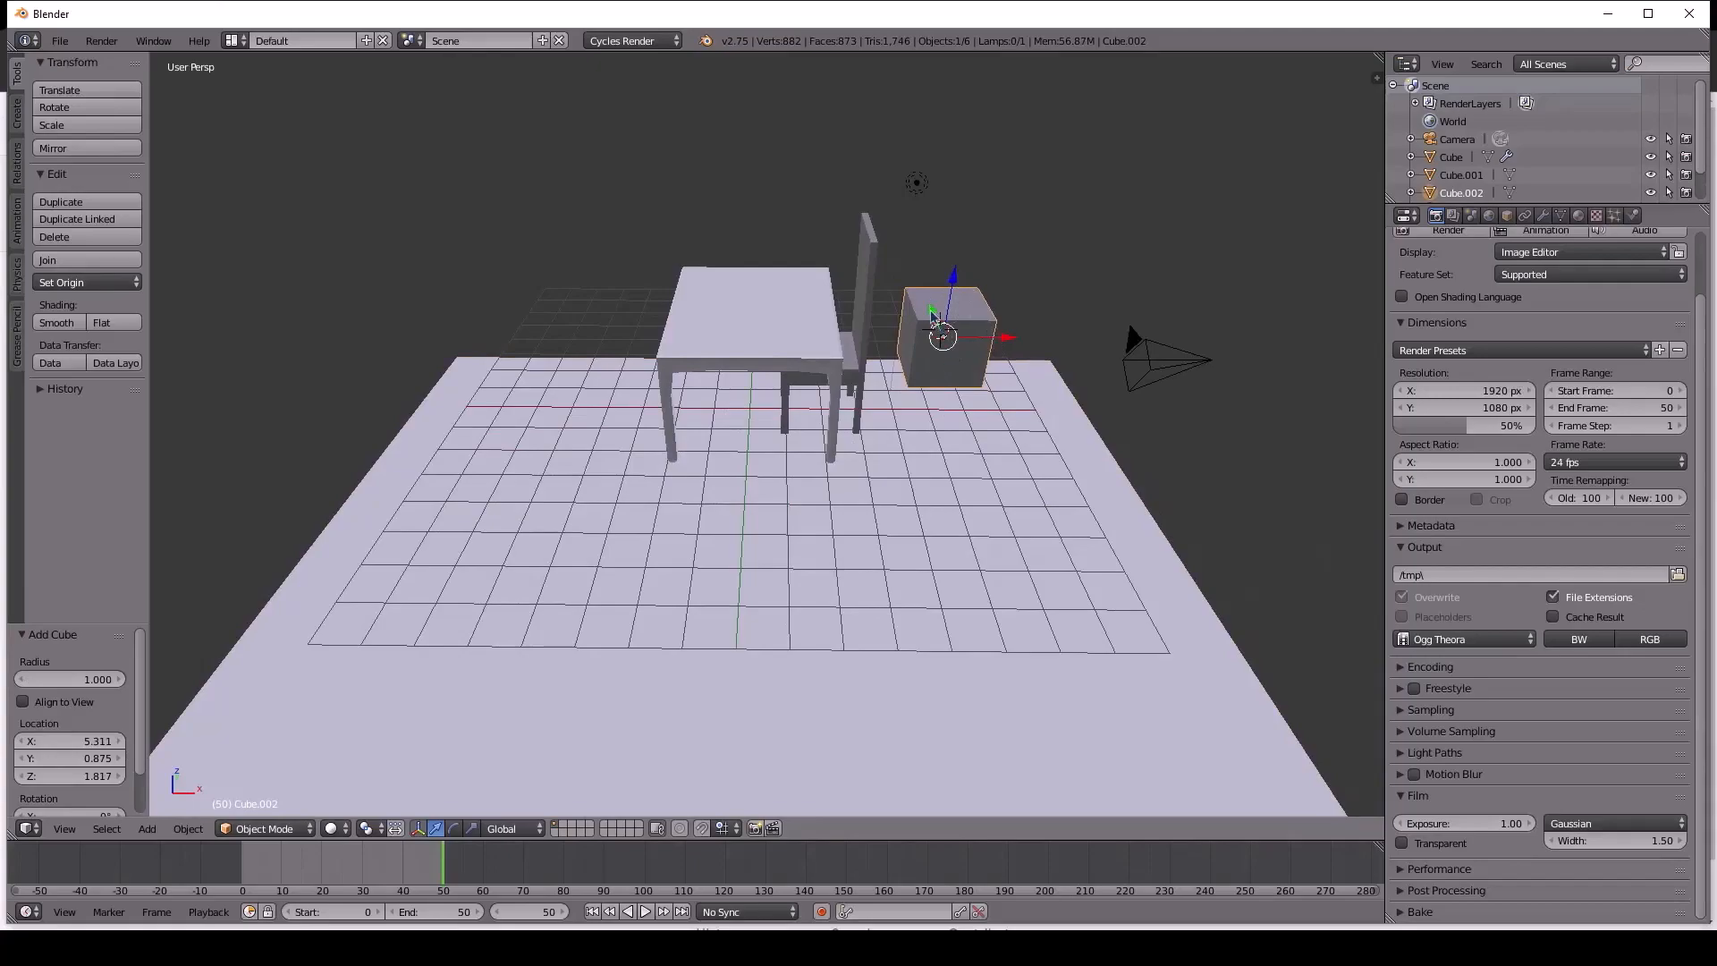
# Move the new cube to the table side opposite the chair, adjust its height along Z, and shift it -0.675 along Y.
pyautogui.press('g')
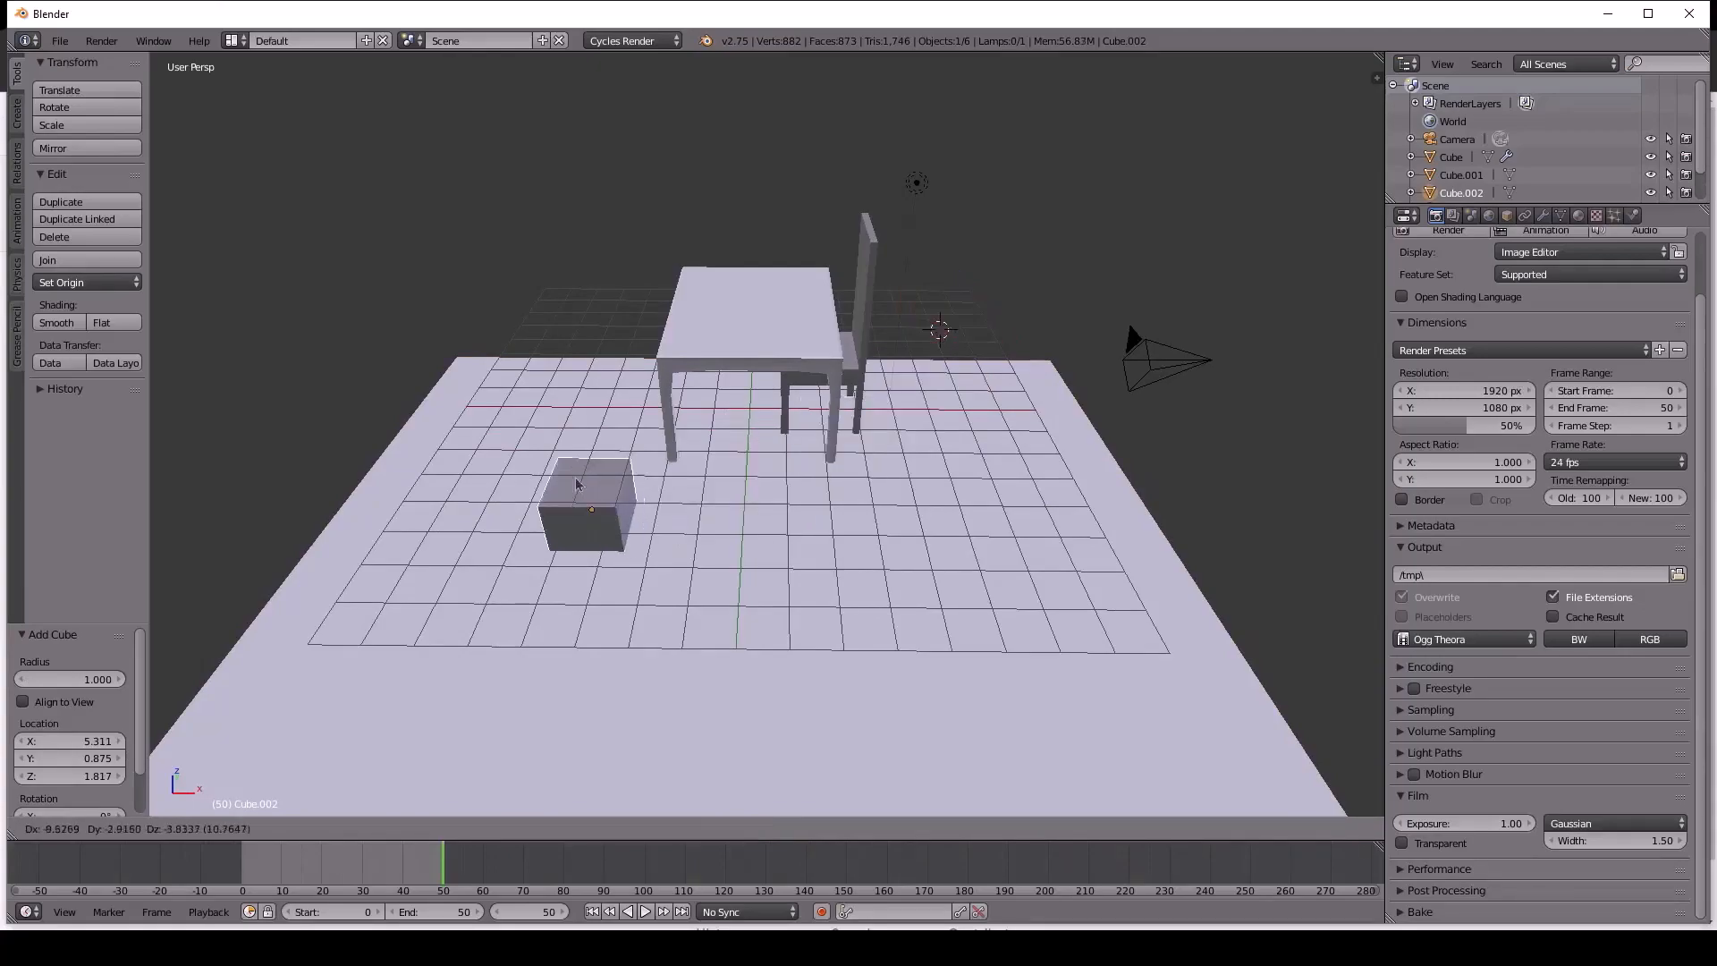
pyautogui.click(565, 433)
pyautogui.press('g')
pyautogui.press('z')
pyautogui.click(568, 380)
pyautogui.moveTo(568, 380); pyautogui.dragTo(726, 555, button='middle')
pyautogui.press('g')
pyautogui.press('y')
pyautogui.click(670, 481)
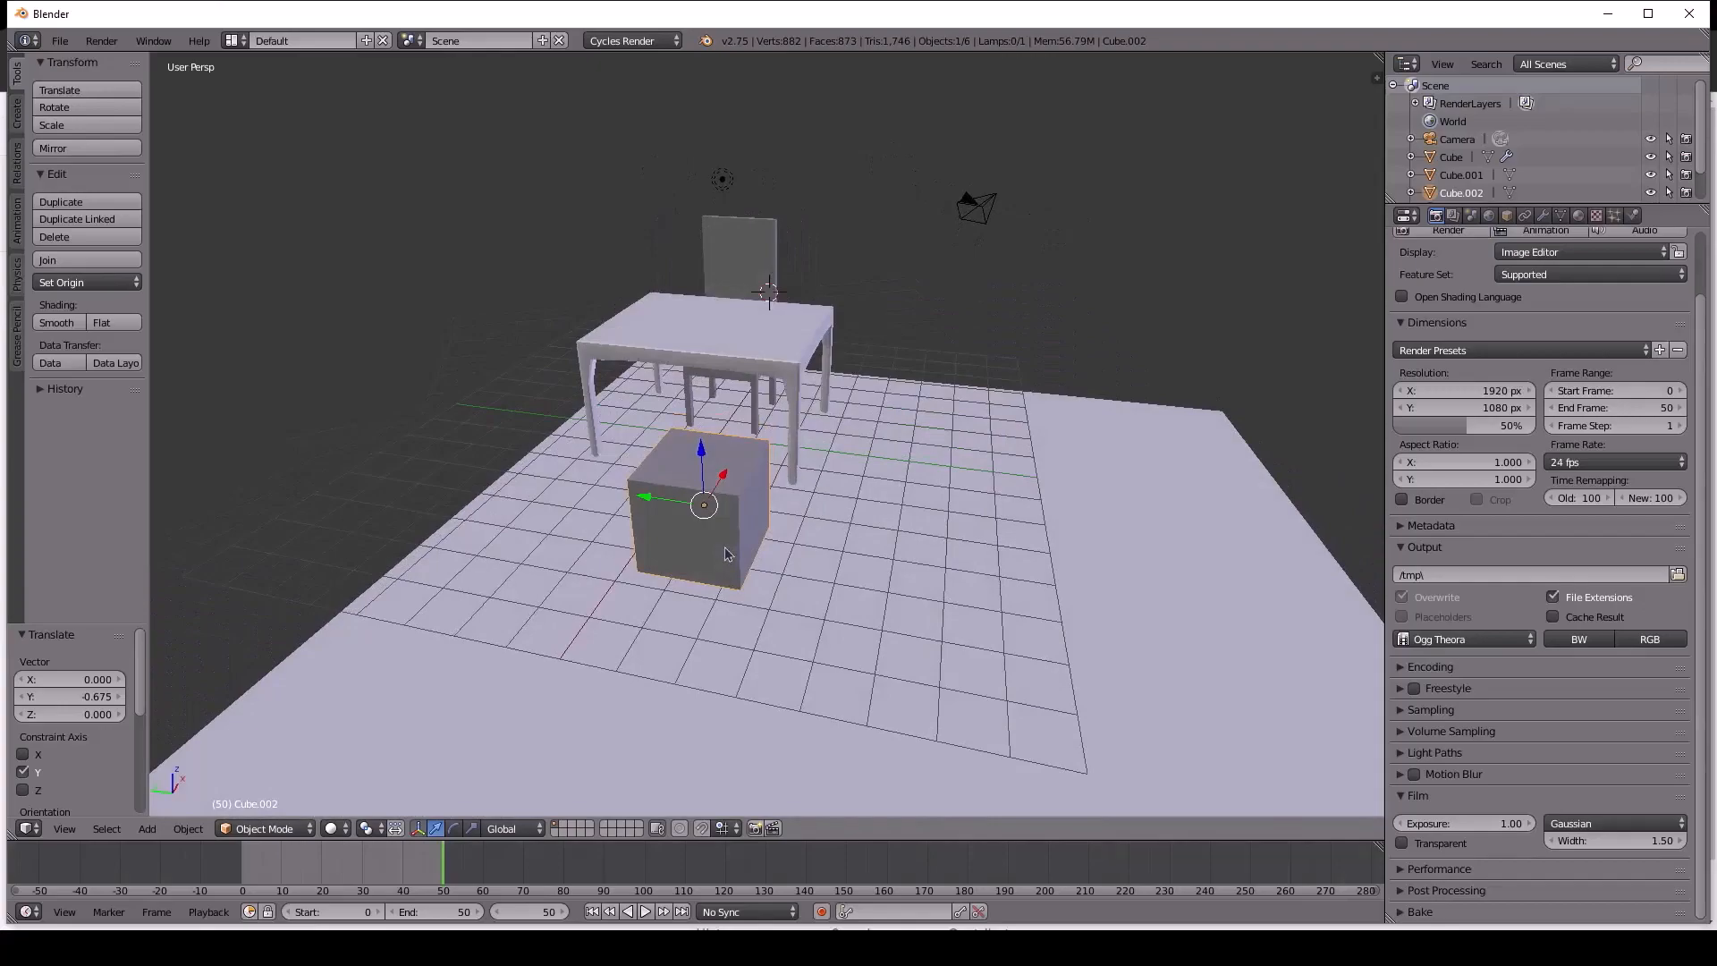
# Scale the new cube along X by 0.984 and again by 1.292.
pyautogui.press('s')
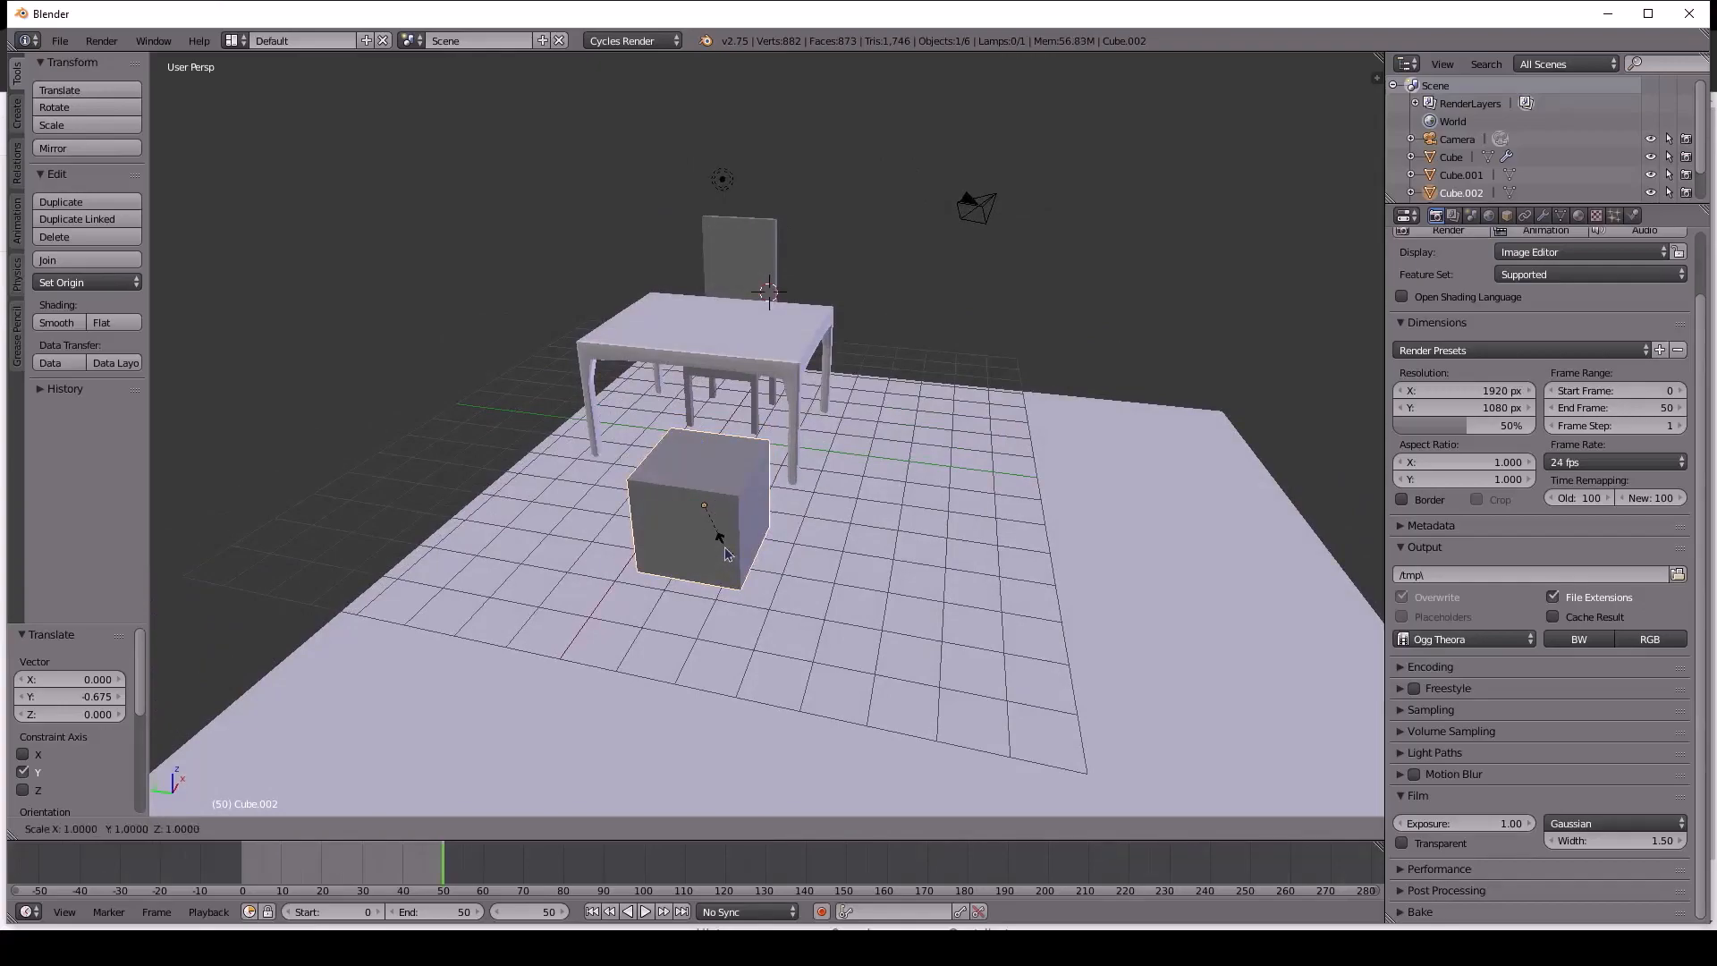
pyautogui.press('x')
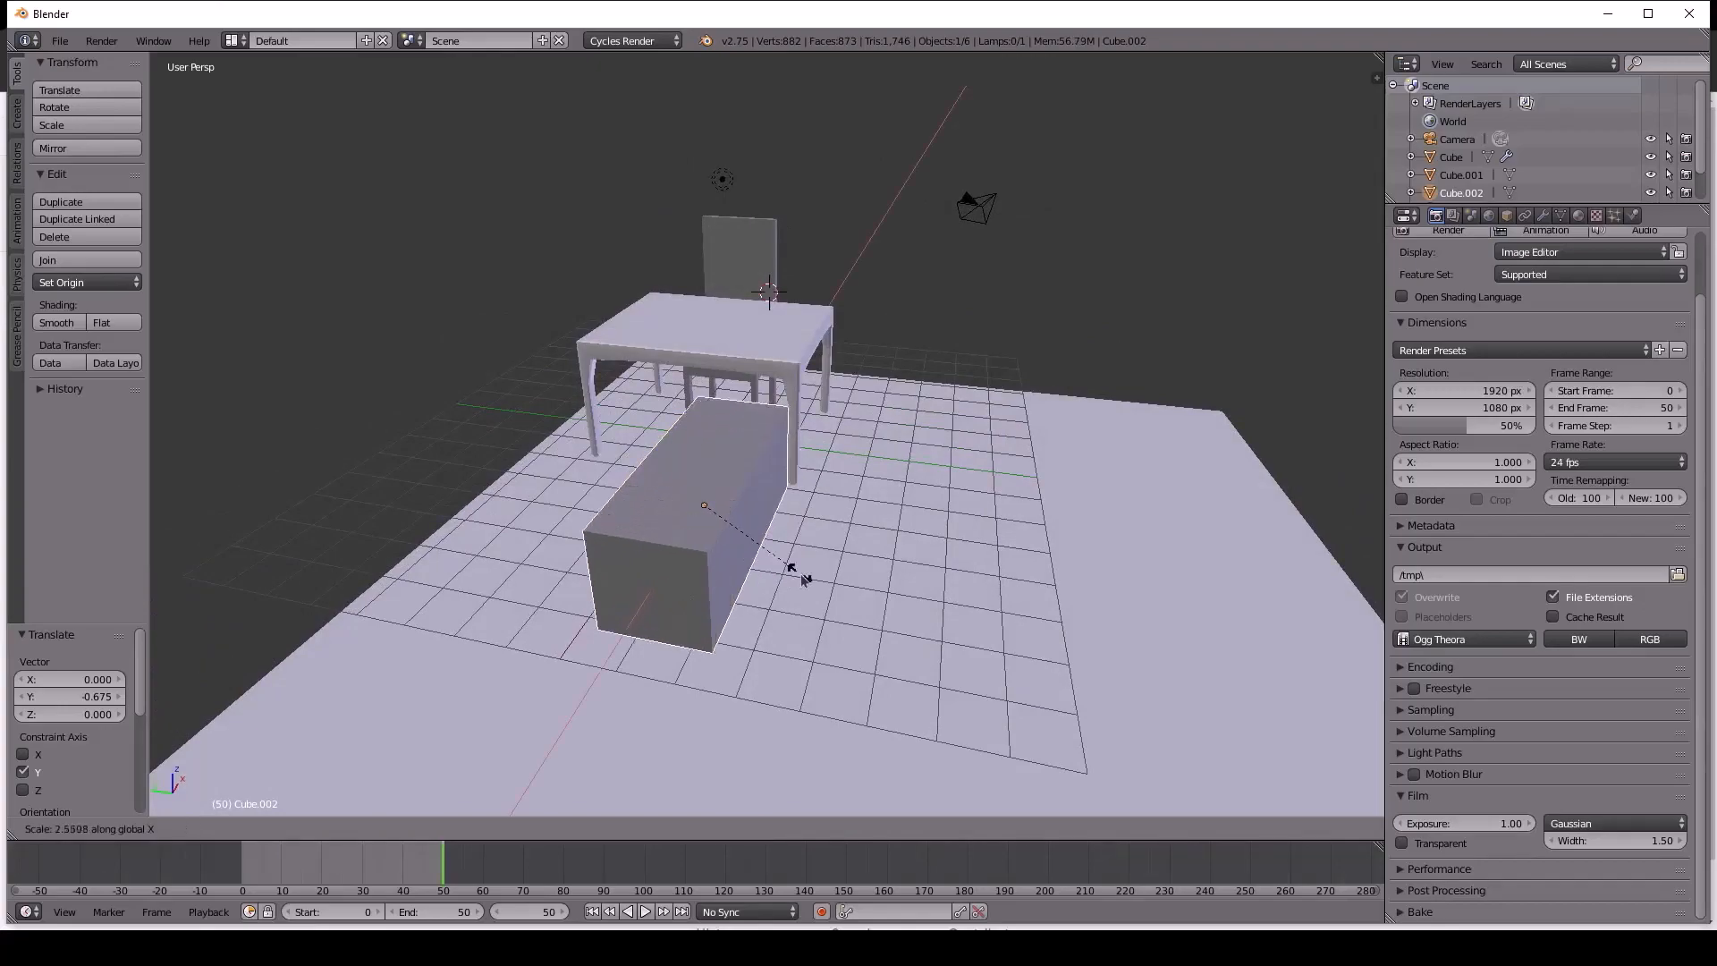
pyautogui.click(713, 559)
pyautogui.moveTo(755, 556); pyautogui.dragTo(674, 559, button='middle')
pyautogui.press('s')
pyautogui.press('x')
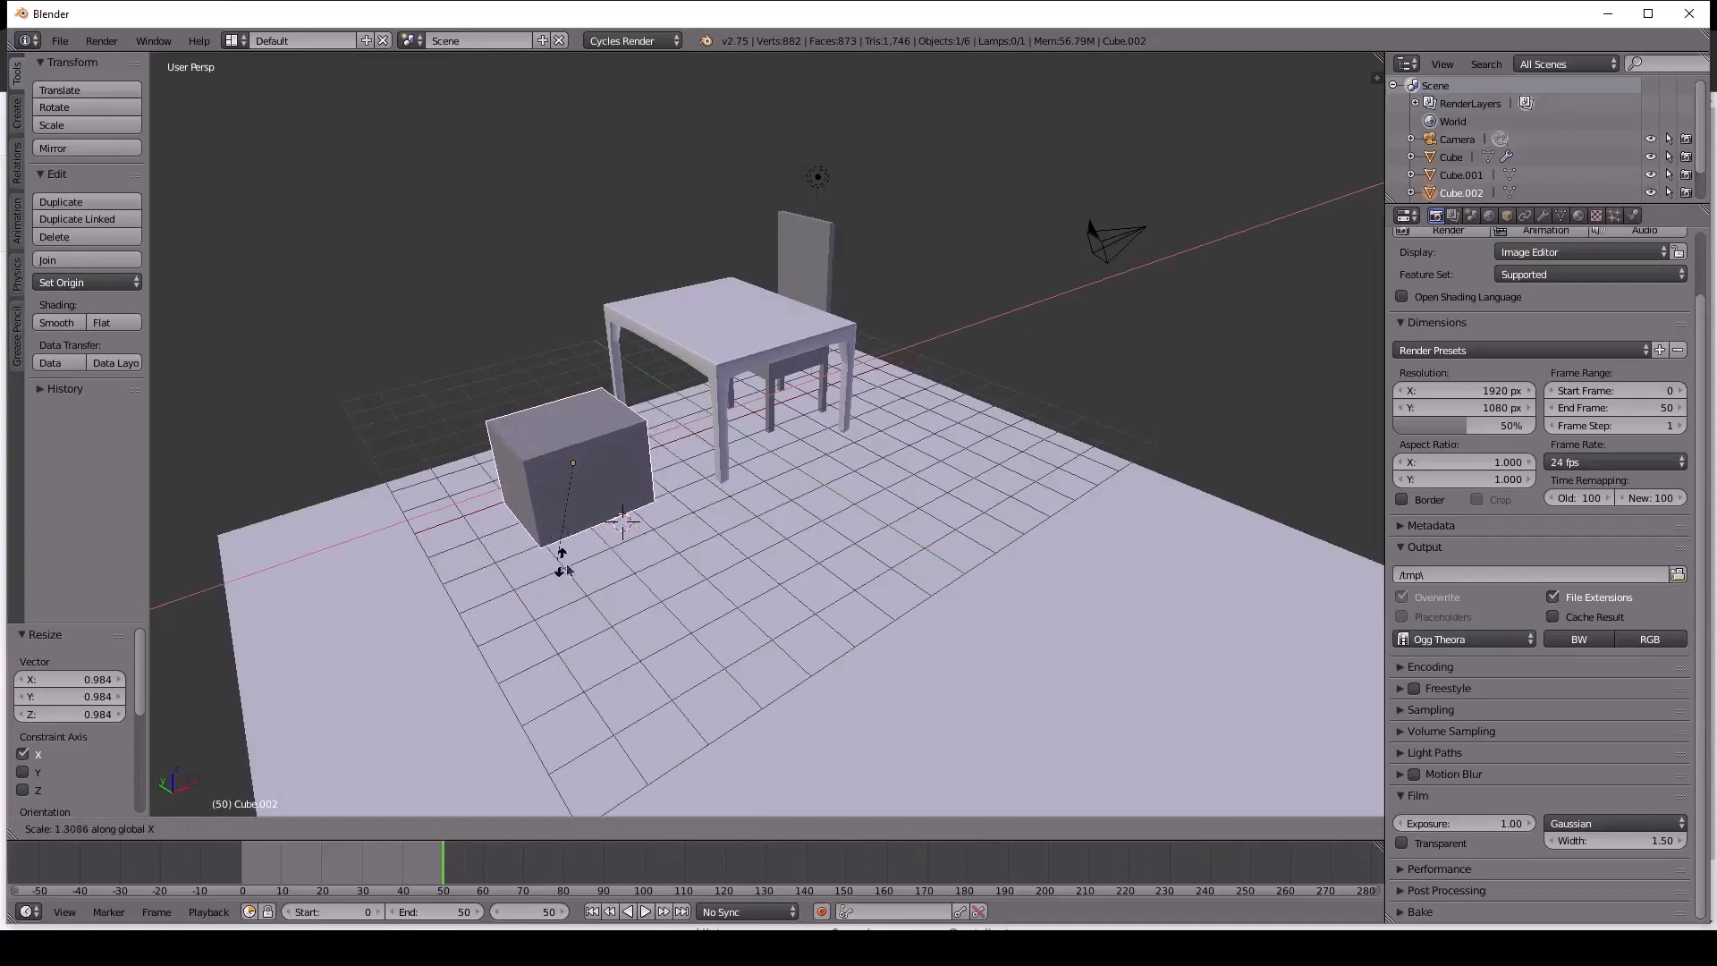
pyautogui.click(565, 571)
pyautogui.moveTo(564, 571); pyautogui.dragTo(563, 573, button='middle')
# Enable the scale manipulator and narrow the new cube along X by 0.482 and again by 0.622.
pyautogui.click(475, 829)
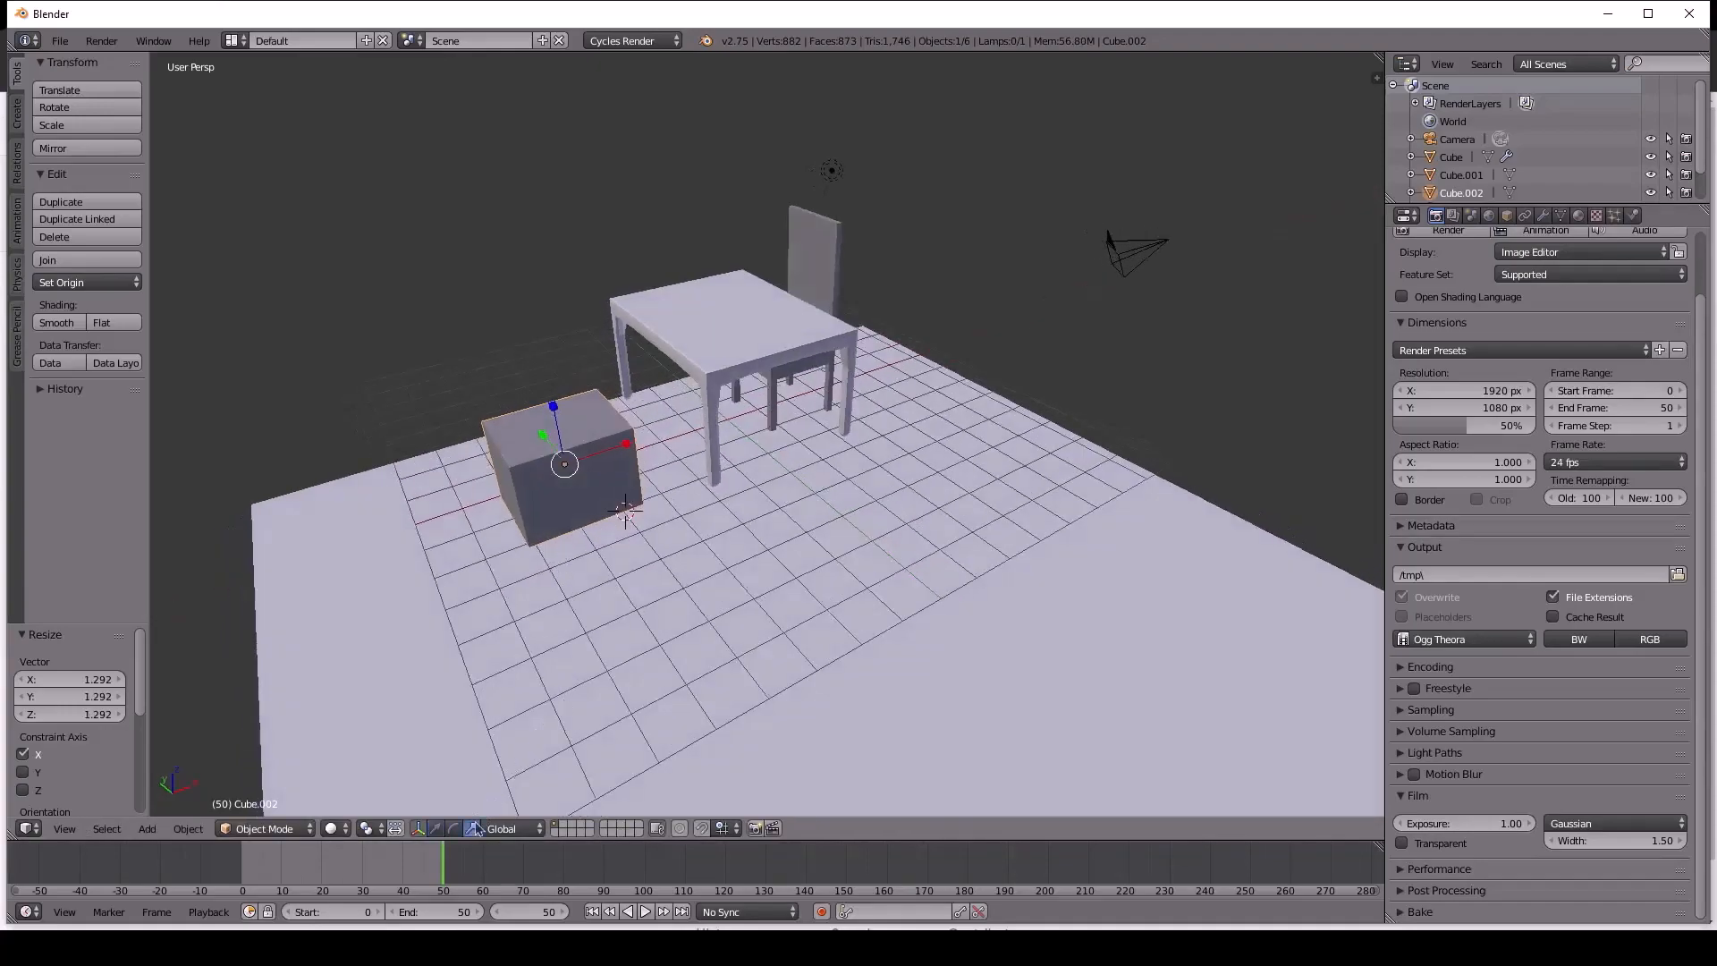
pyautogui.moveTo(623, 487); pyautogui.dragTo(675, 519, button='middle')
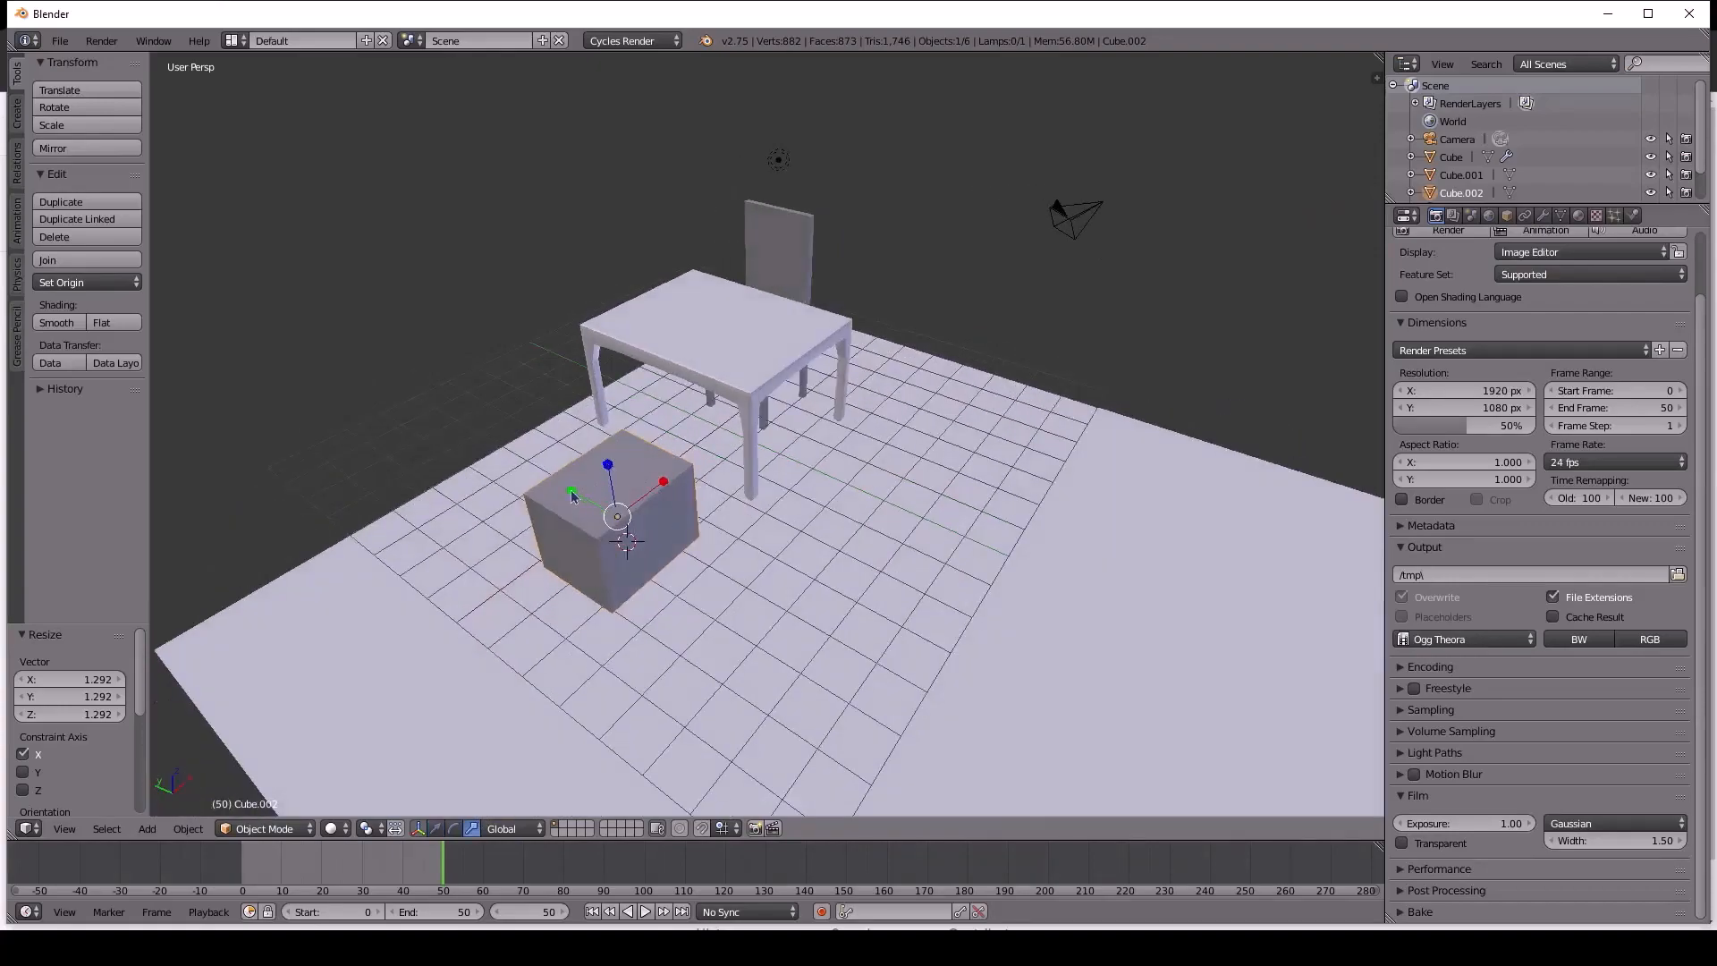
pyautogui.moveTo(669, 488); pyautogui.dragTo(639, 499)
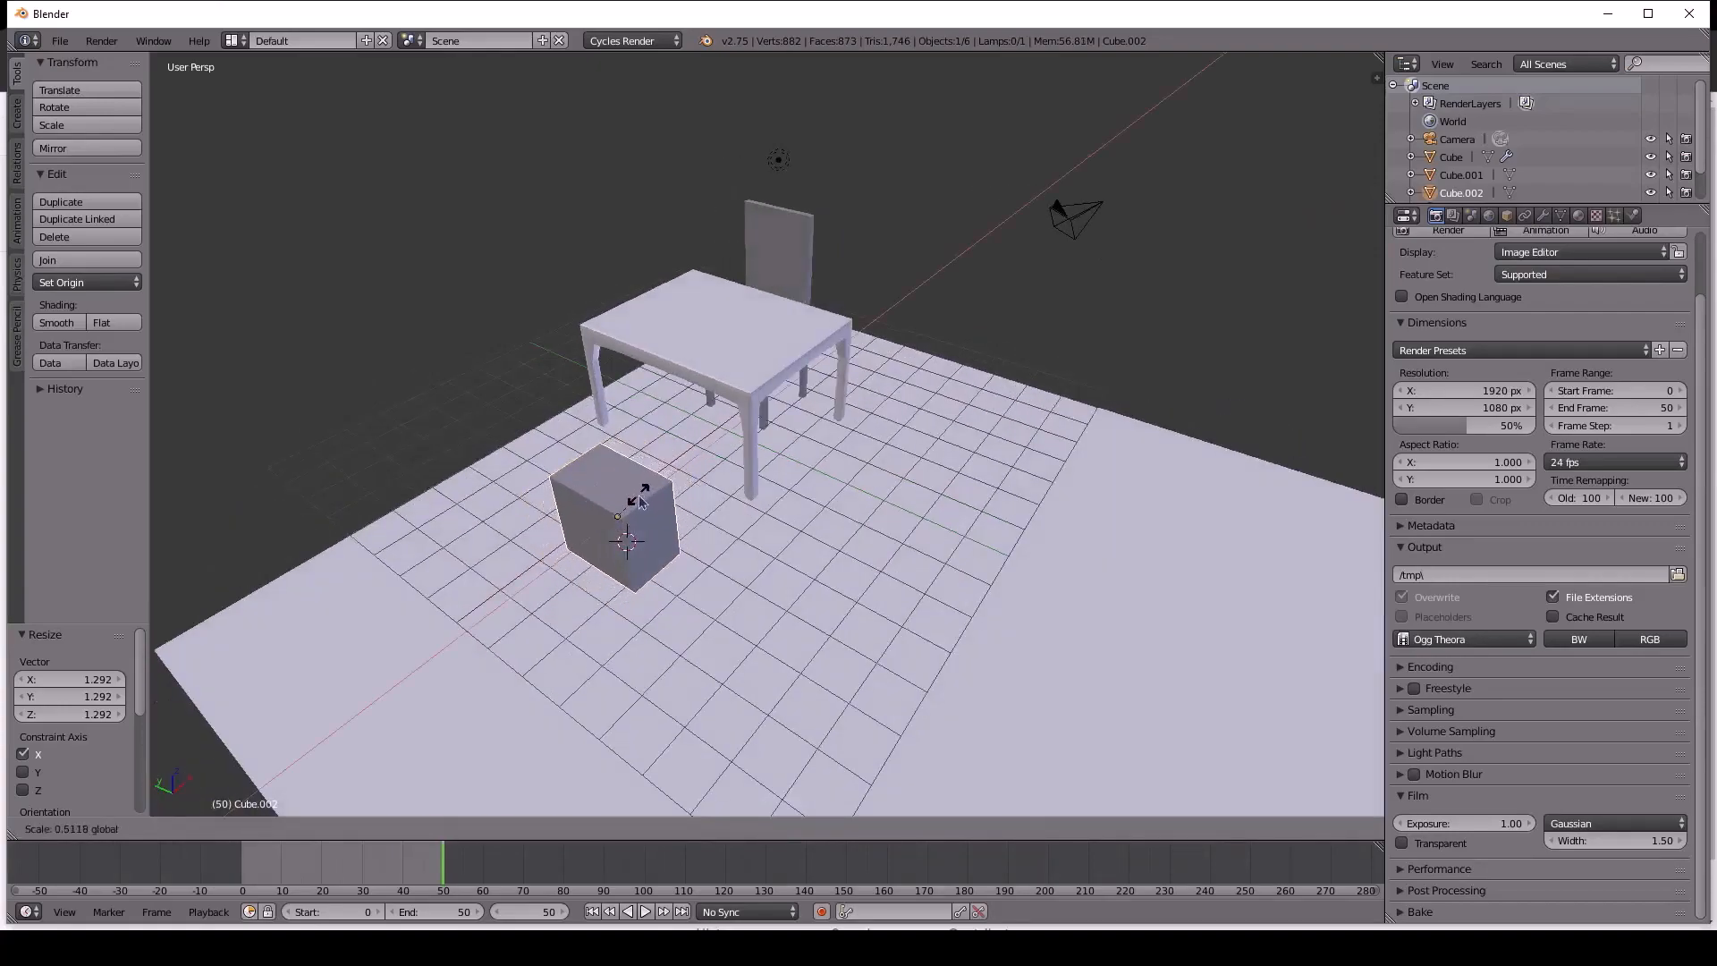
pyautogui.click(639, 499)
pyautogui.moveTo(639, 499); pyautogui.dragTo(582, 513, button='middle')
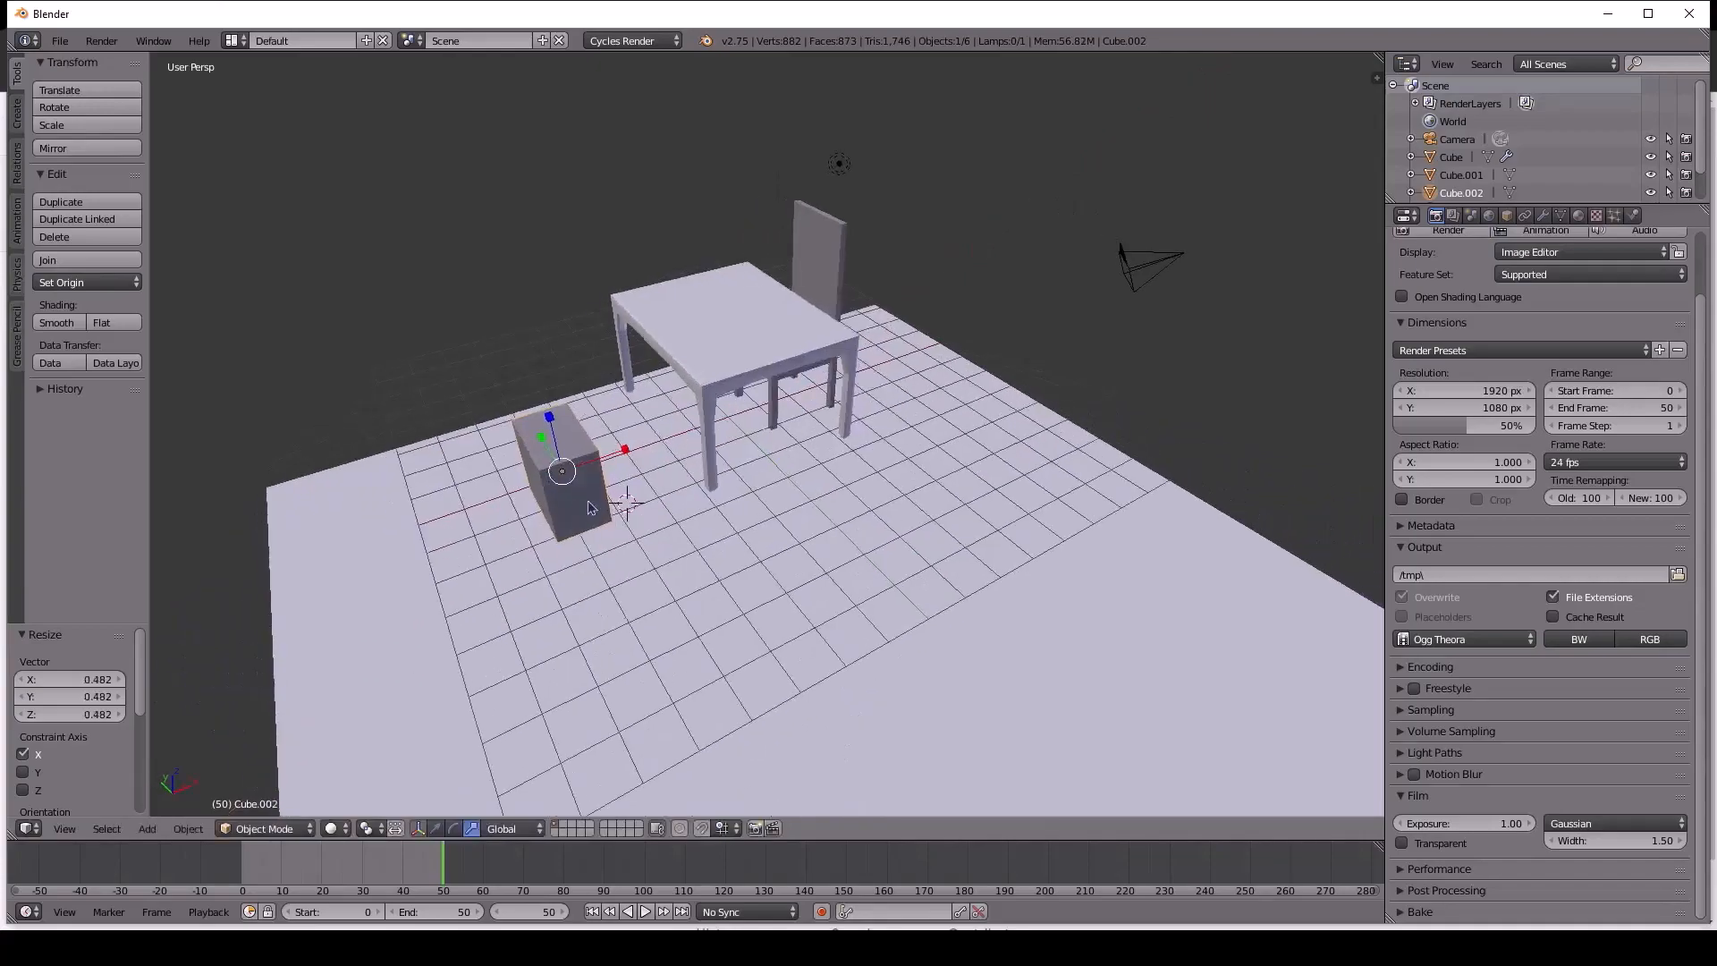
pyautogui.moveTo(626, 456); pyautogui.dragTo(597, 463)
pyautogui.moveTo(598, 462)
pyautogui.mouseDown(button='middle')
pyautogui.moveTo(514, 491)
pyautogui.moveTo(445, 471)
pyautogui.moveTo(722, 462)
pyautogui.moveTo(569, 465)
pyautogui.mouseUp(button='middle')
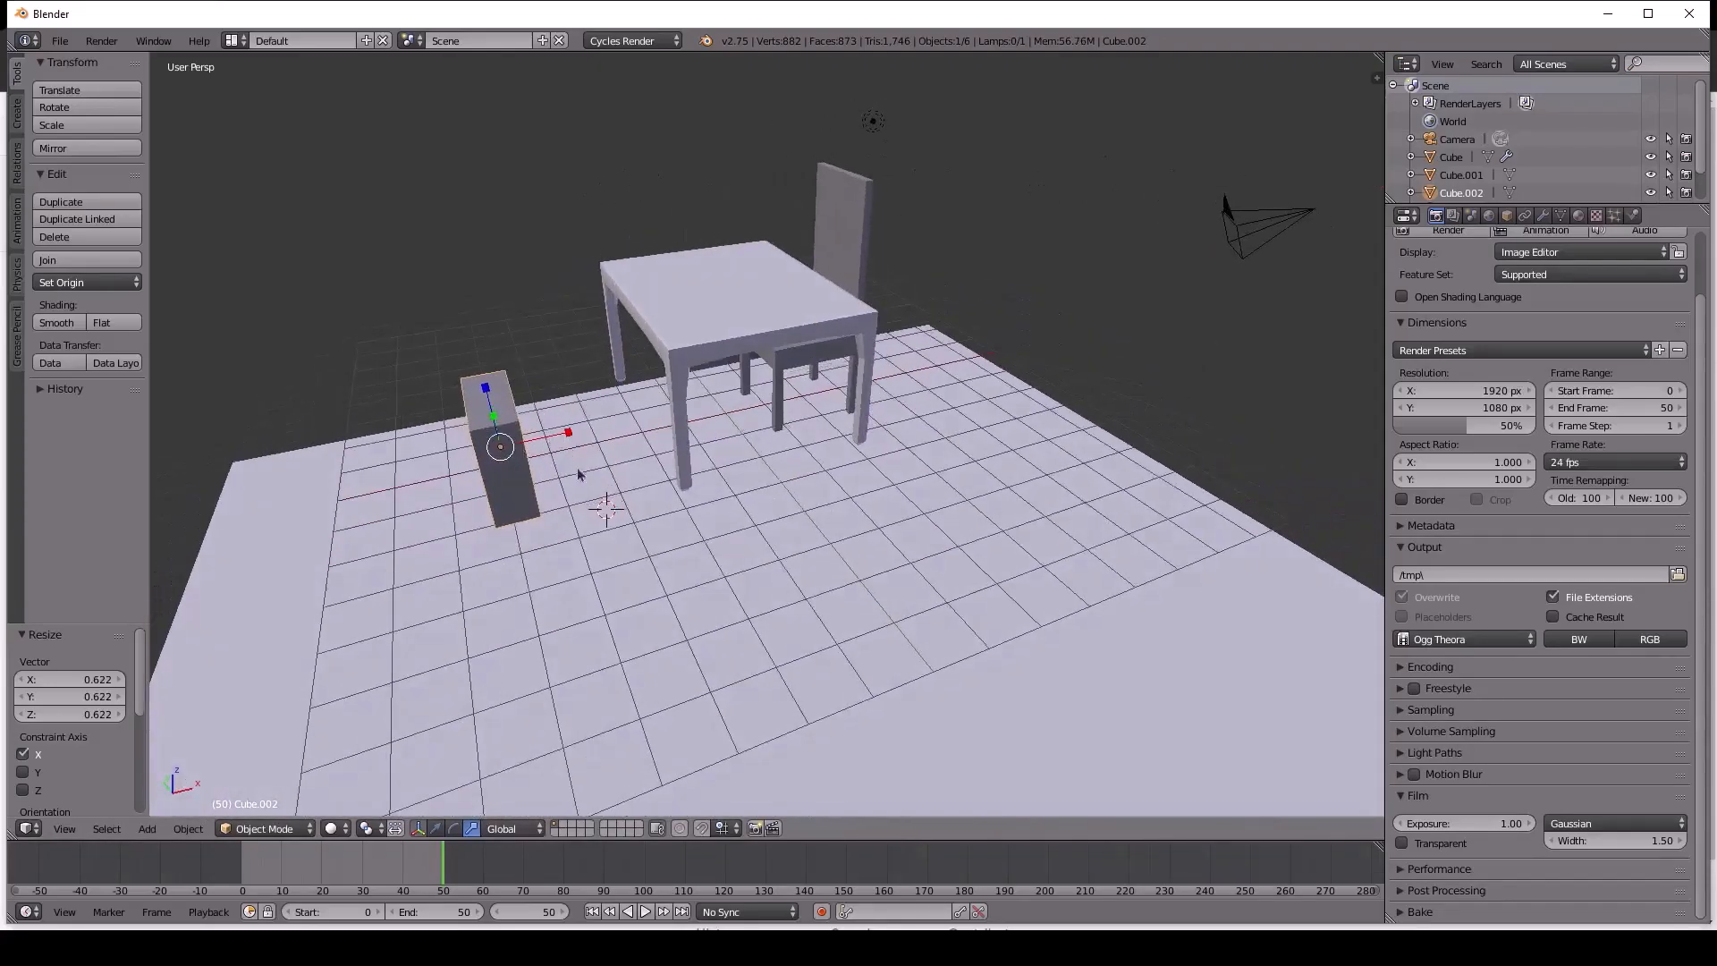
pyautogui.rightClick(701, 490)
pyautogui.moveTo(701, 491); pyautogui.dragTo(515, 552, button='middle')
pyautogui.rightClick(713, 520)
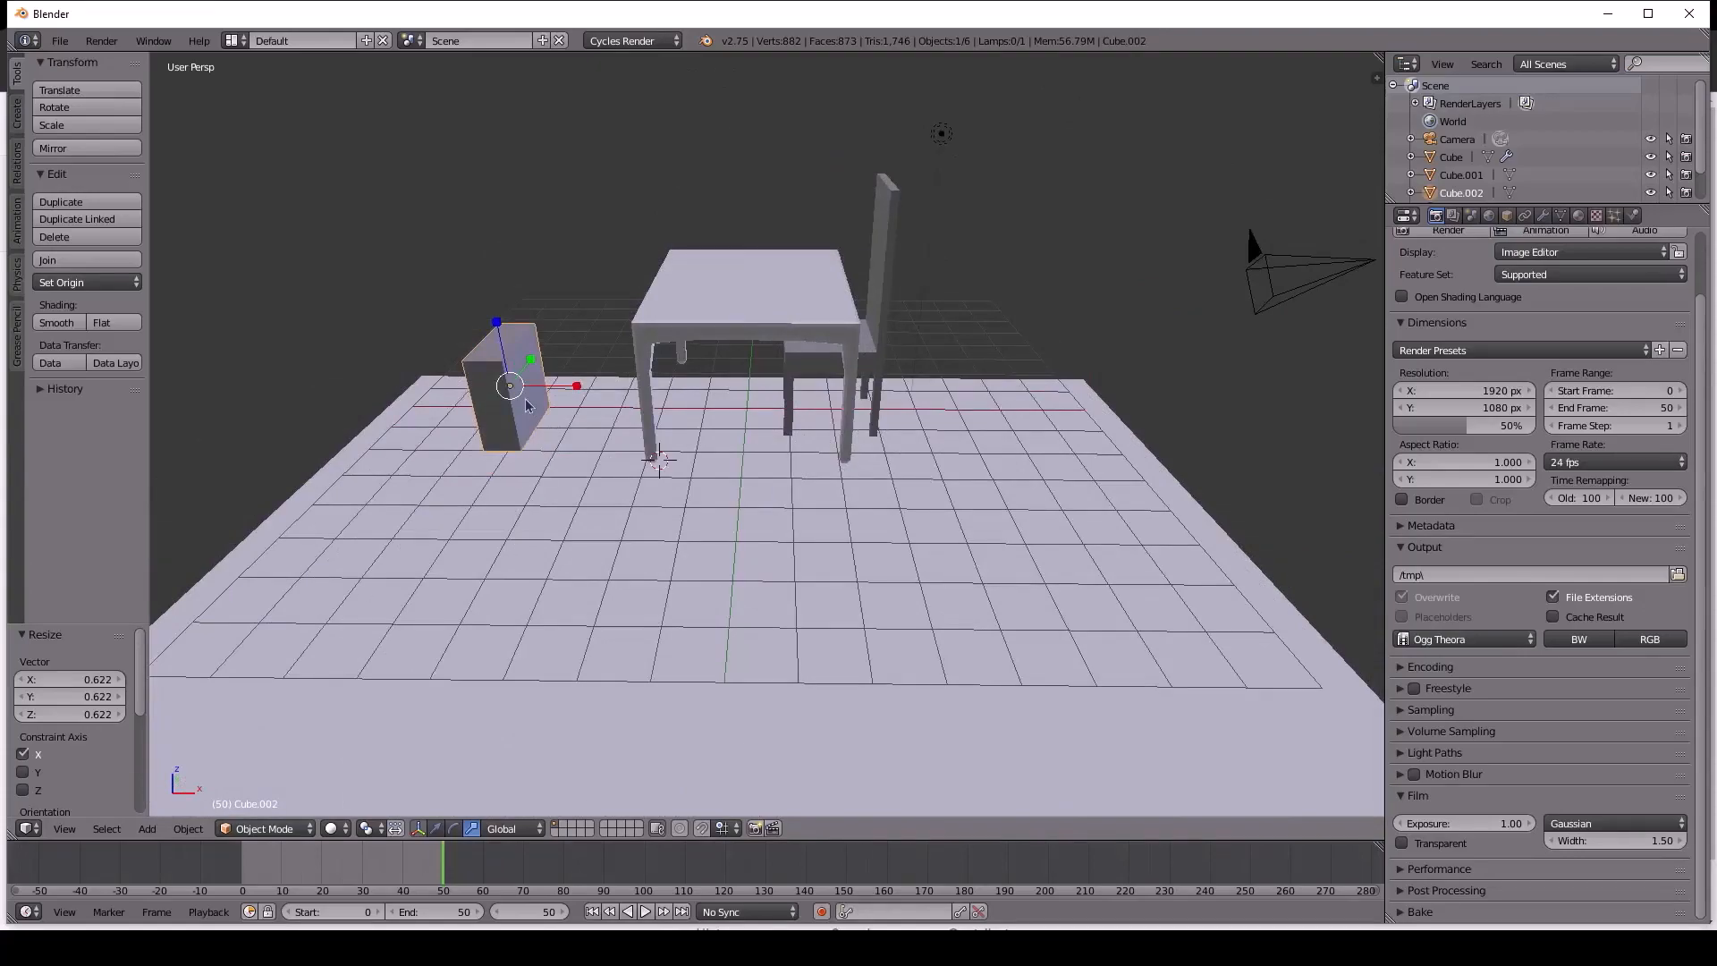
pyautogui.moveTo(528, 405); pyautogui.dragTo(826, 433, button='middle')
pyautogui.rightClick(751, 254)
pyautogui.rightClick(642, 481)
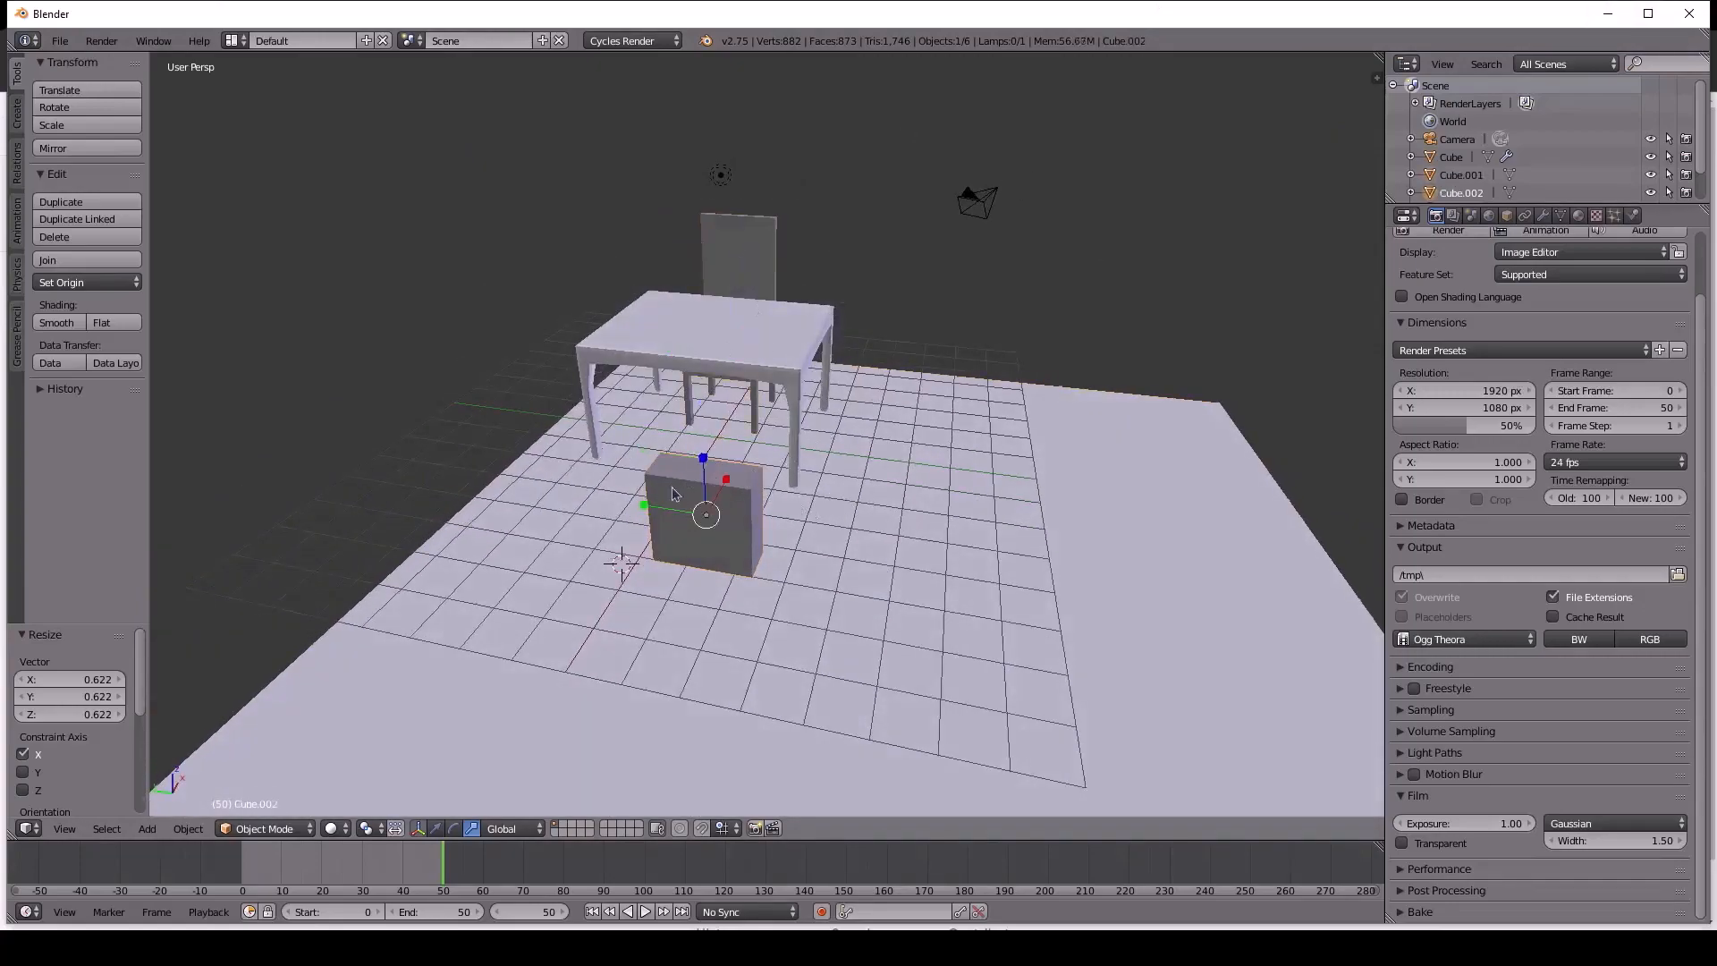
# Examine the narrowed cube's proportions and placement relative to the table from the front, the right side and angled views.
pyautogui.moveTo(778, 534); pyautogui.dragTo(515, 528, button='middle')
pyautogui.moveTo(549, 453); pyautogui.dragTo(522, 479, button='middle')
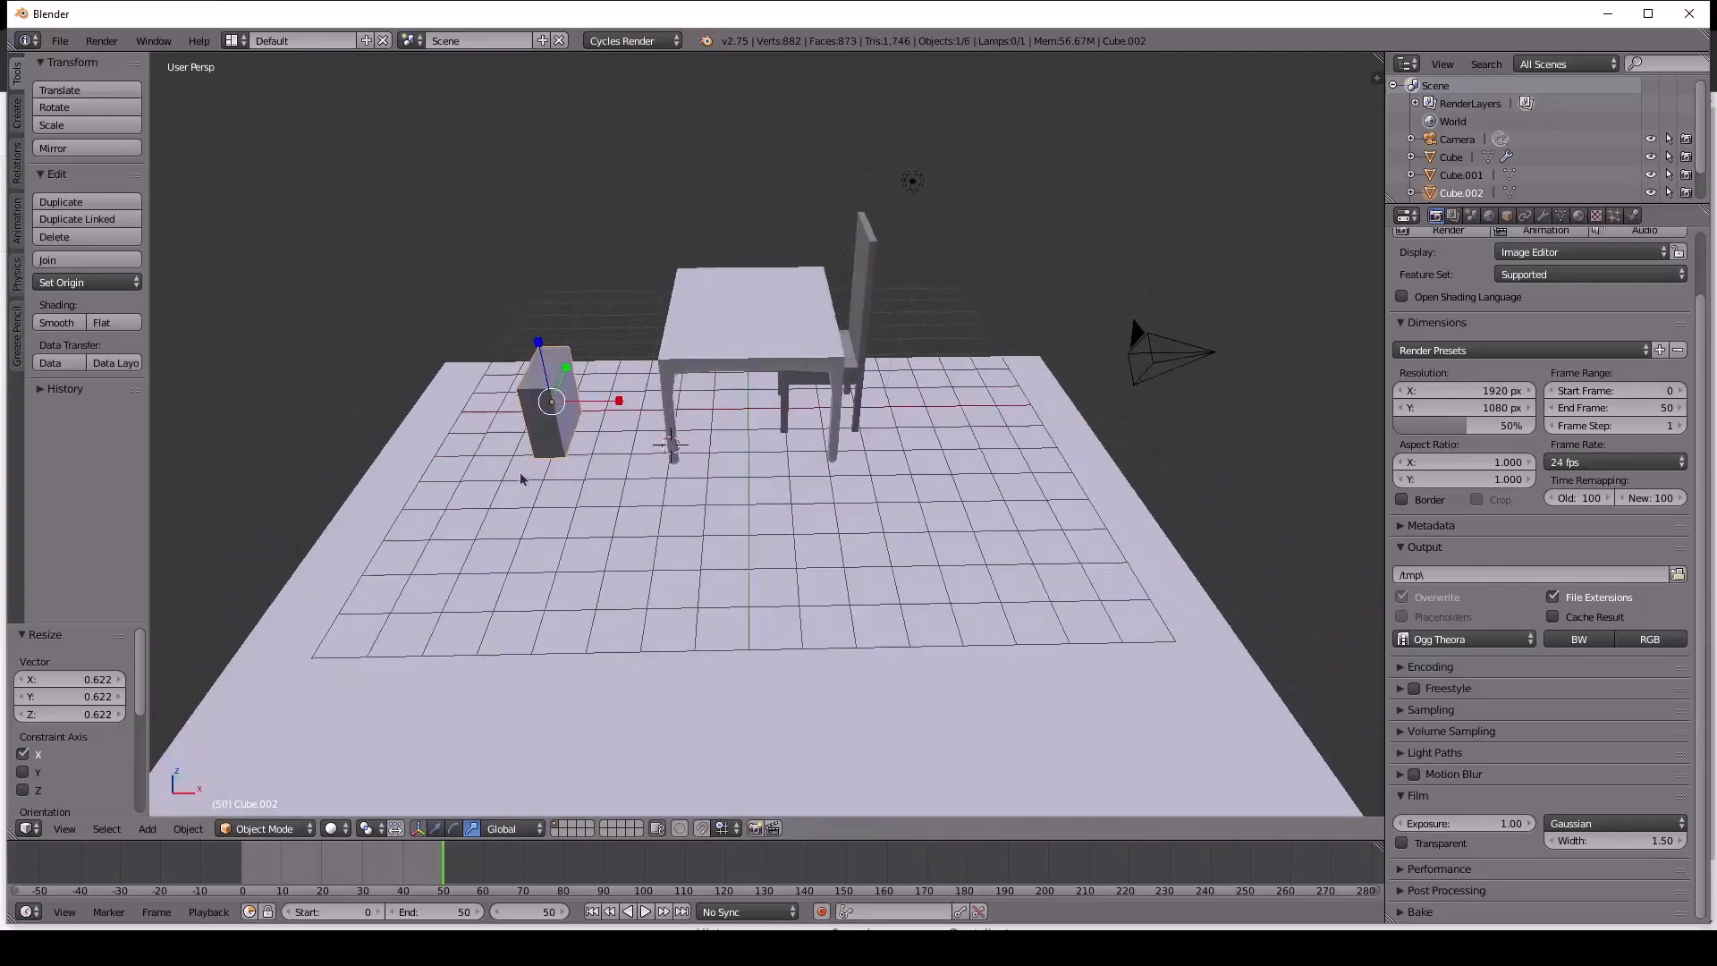
pyautogui.press('KP_1')
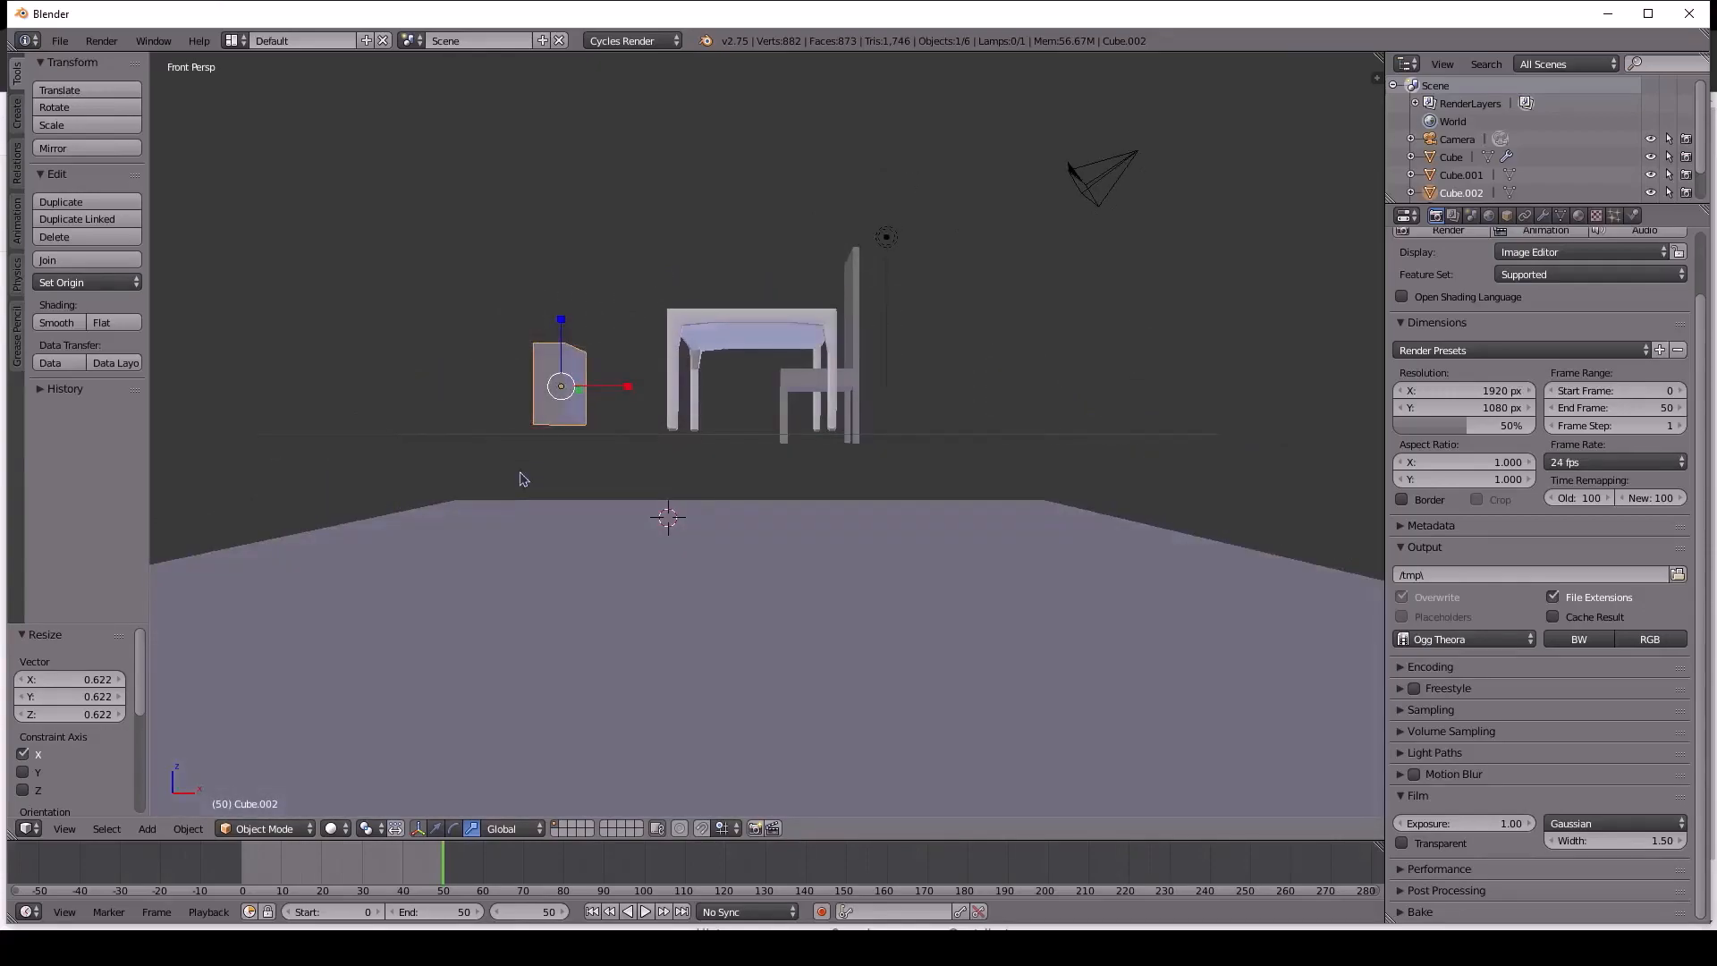
pyautogui.press('KP_3')
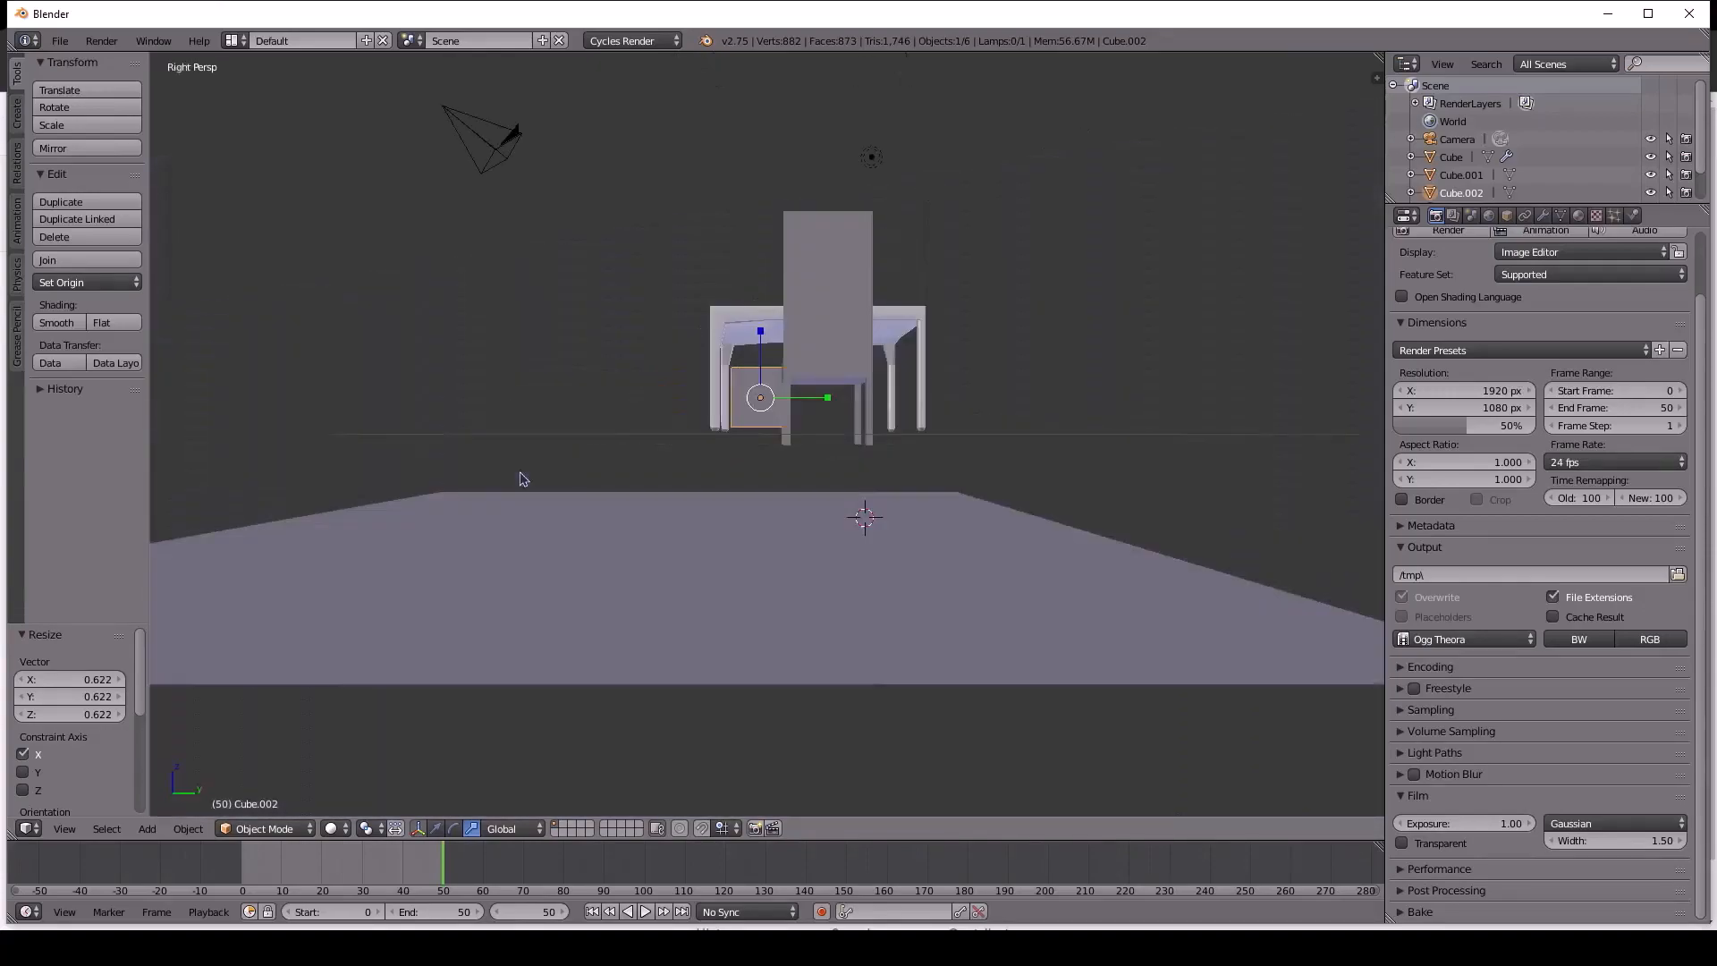
pyautogui.moveTo(709, 466); pyautogui.dragTo(1027, 519, button='middle')
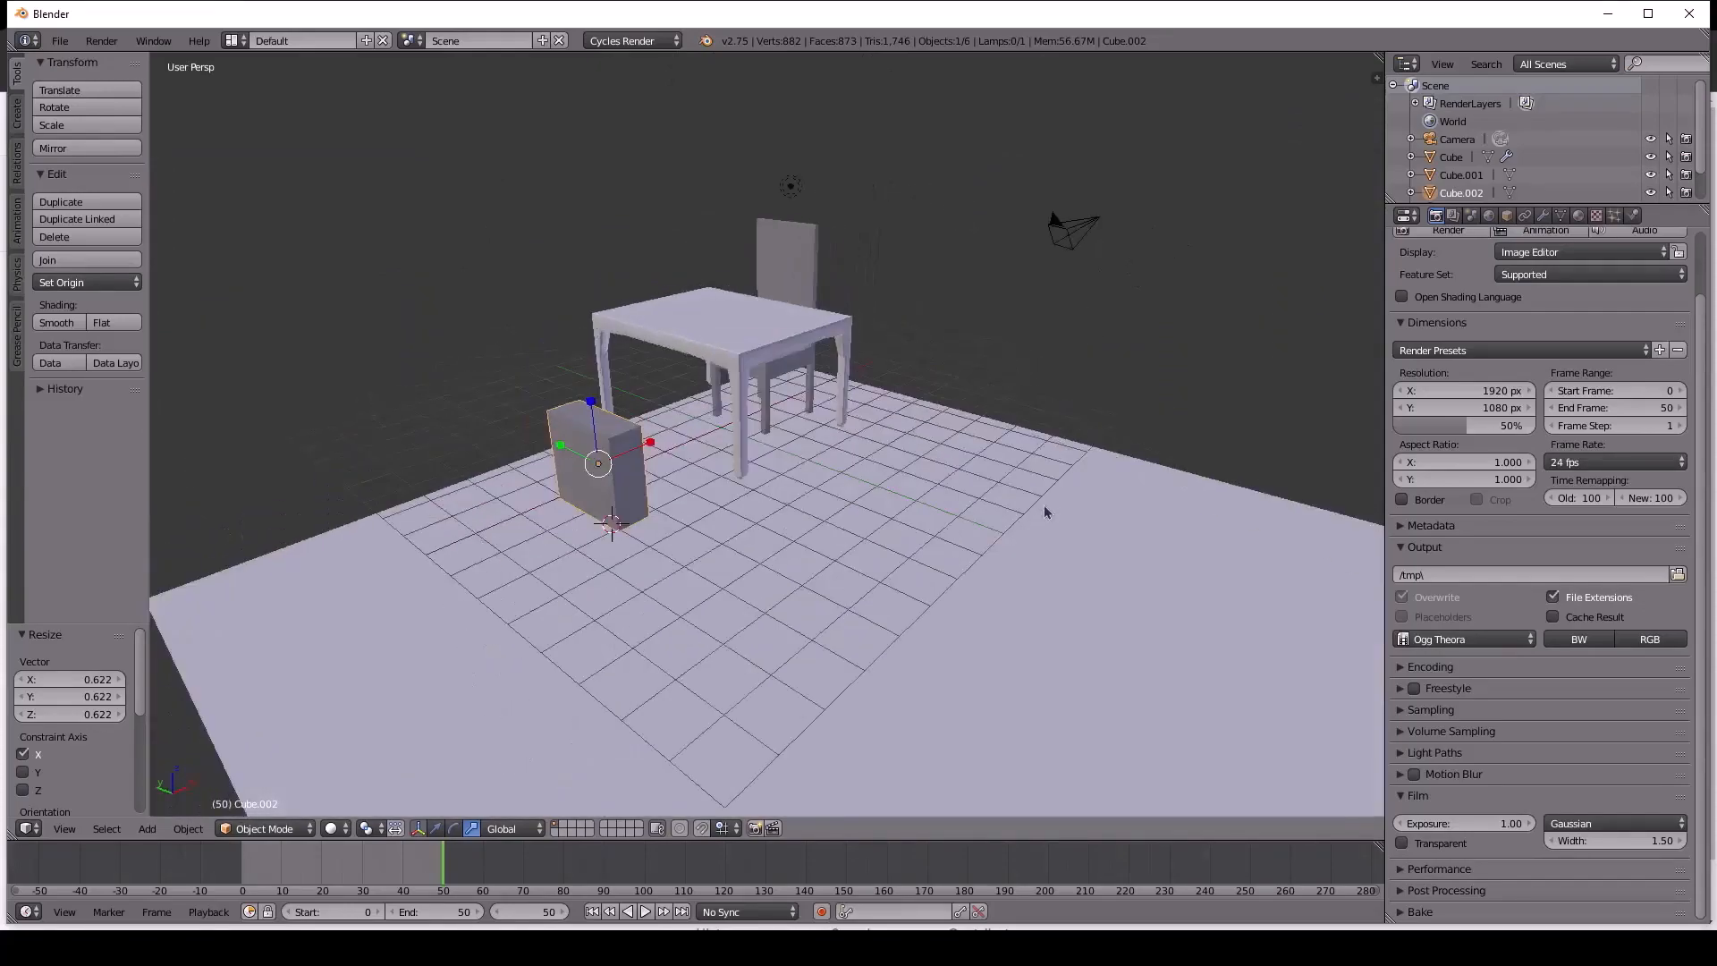
pyautogui.moveTo(1059, 494); pyautogui.dragTo(583, 462, button='middle')
pyautogui.scroll(5, 821, 456)
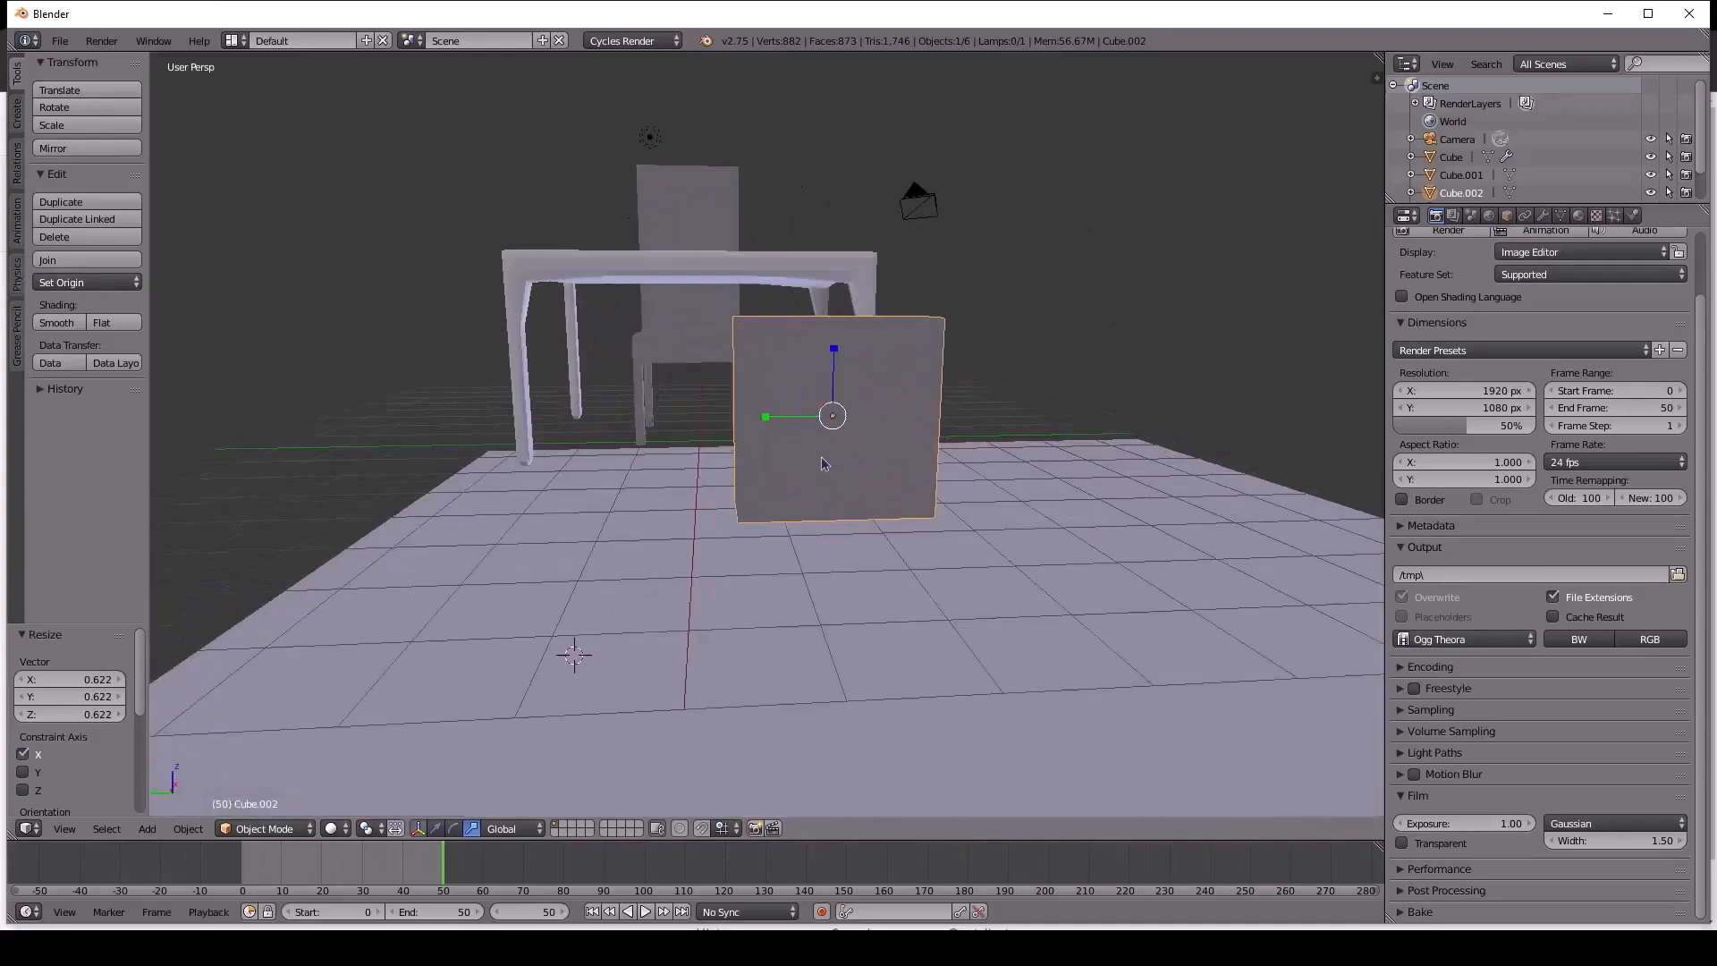
pyautogui.moveTo(725, 440); pyautogui.dragTo(730, 484, button='middle')
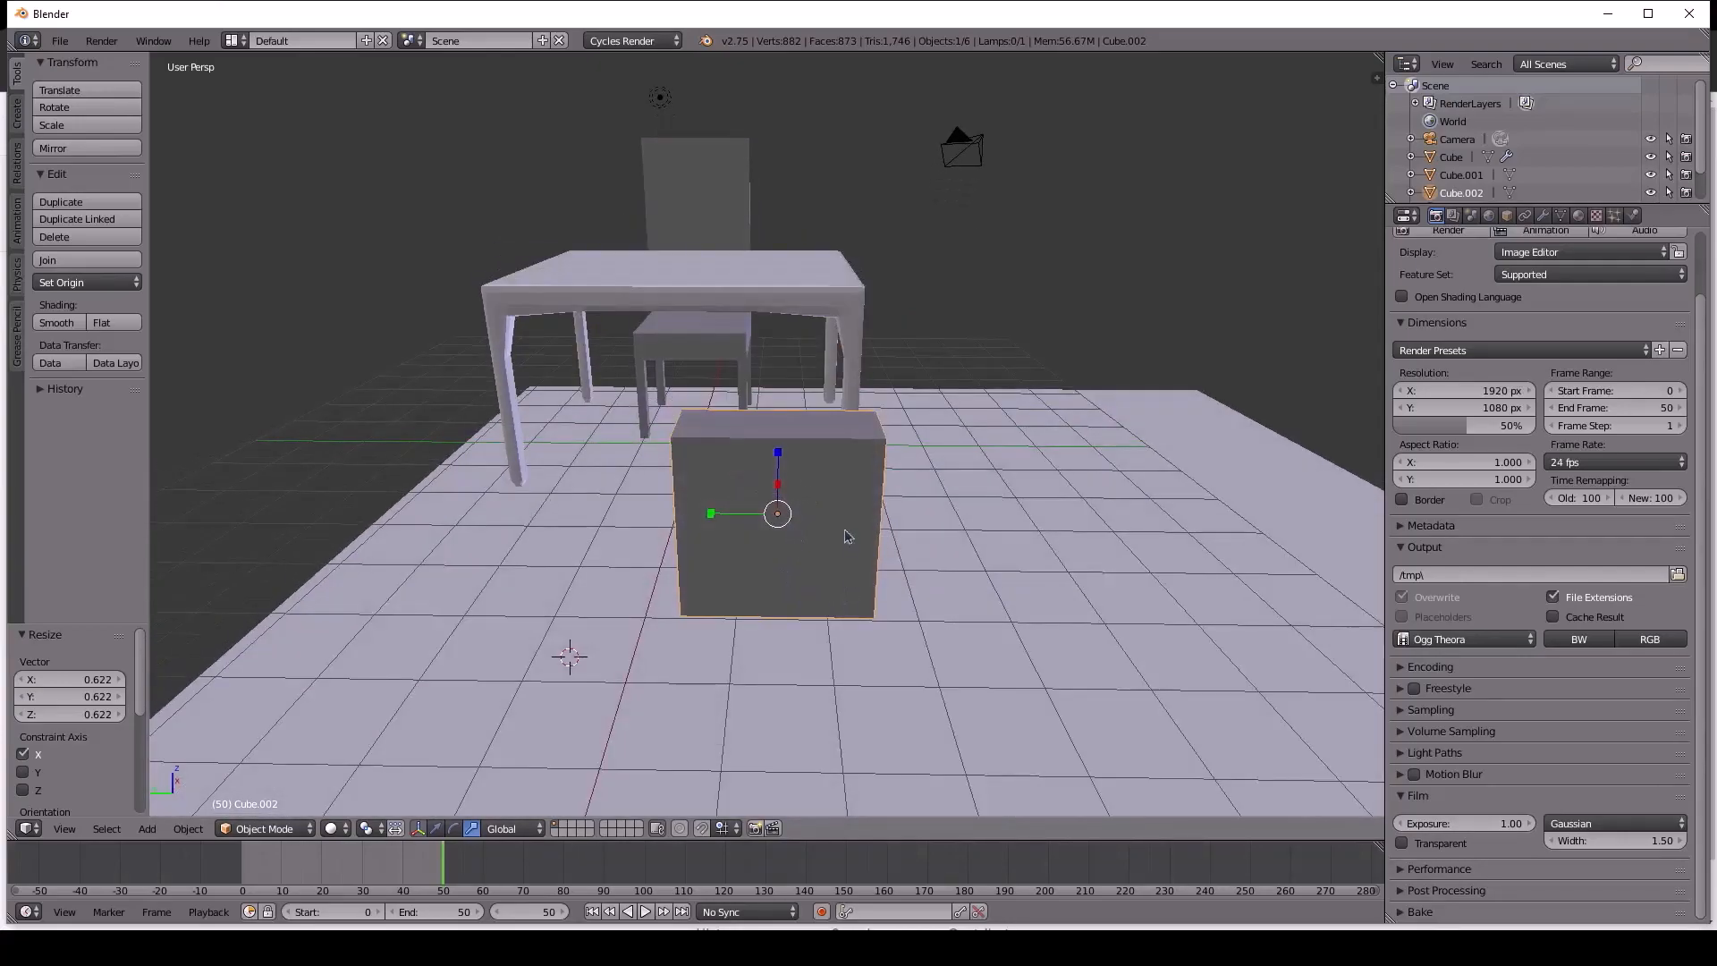
pyautogui.moveTo(783, 537); pyautogui.dragTo(690, 604, button='middle')
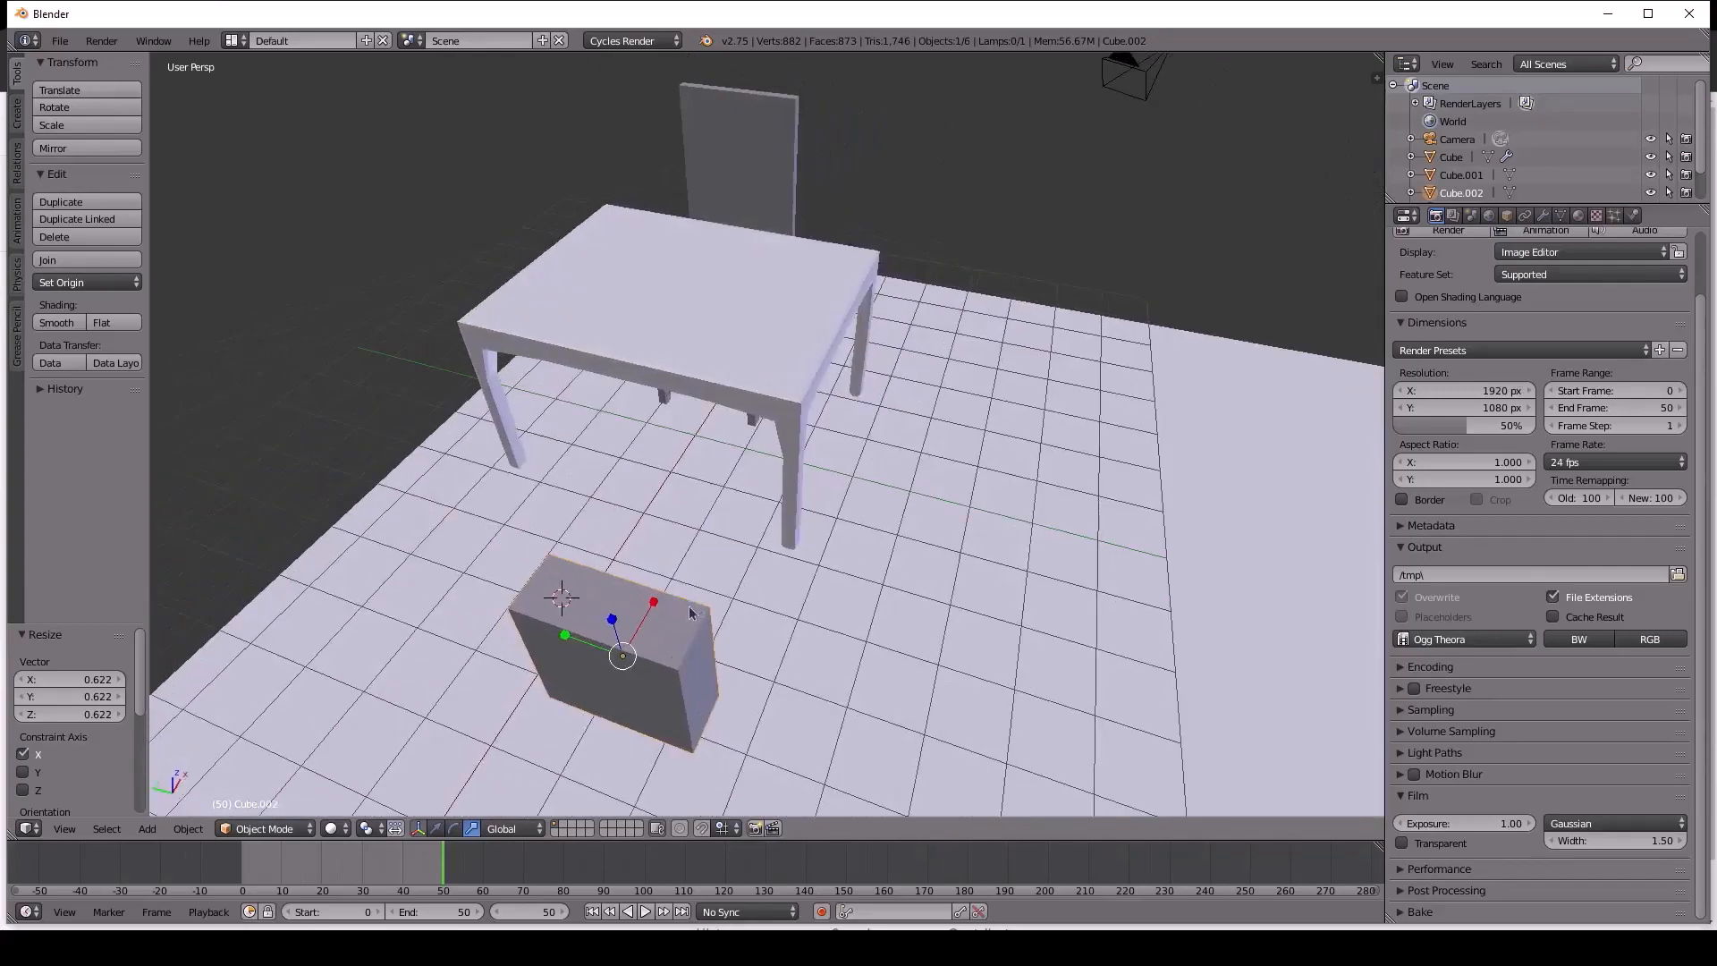
# In Edit Mode, add two vertical loop cuts to the cube near its side edges, with edge slides of about -0.85 and 0.81.
pyautogui.press('Tab')
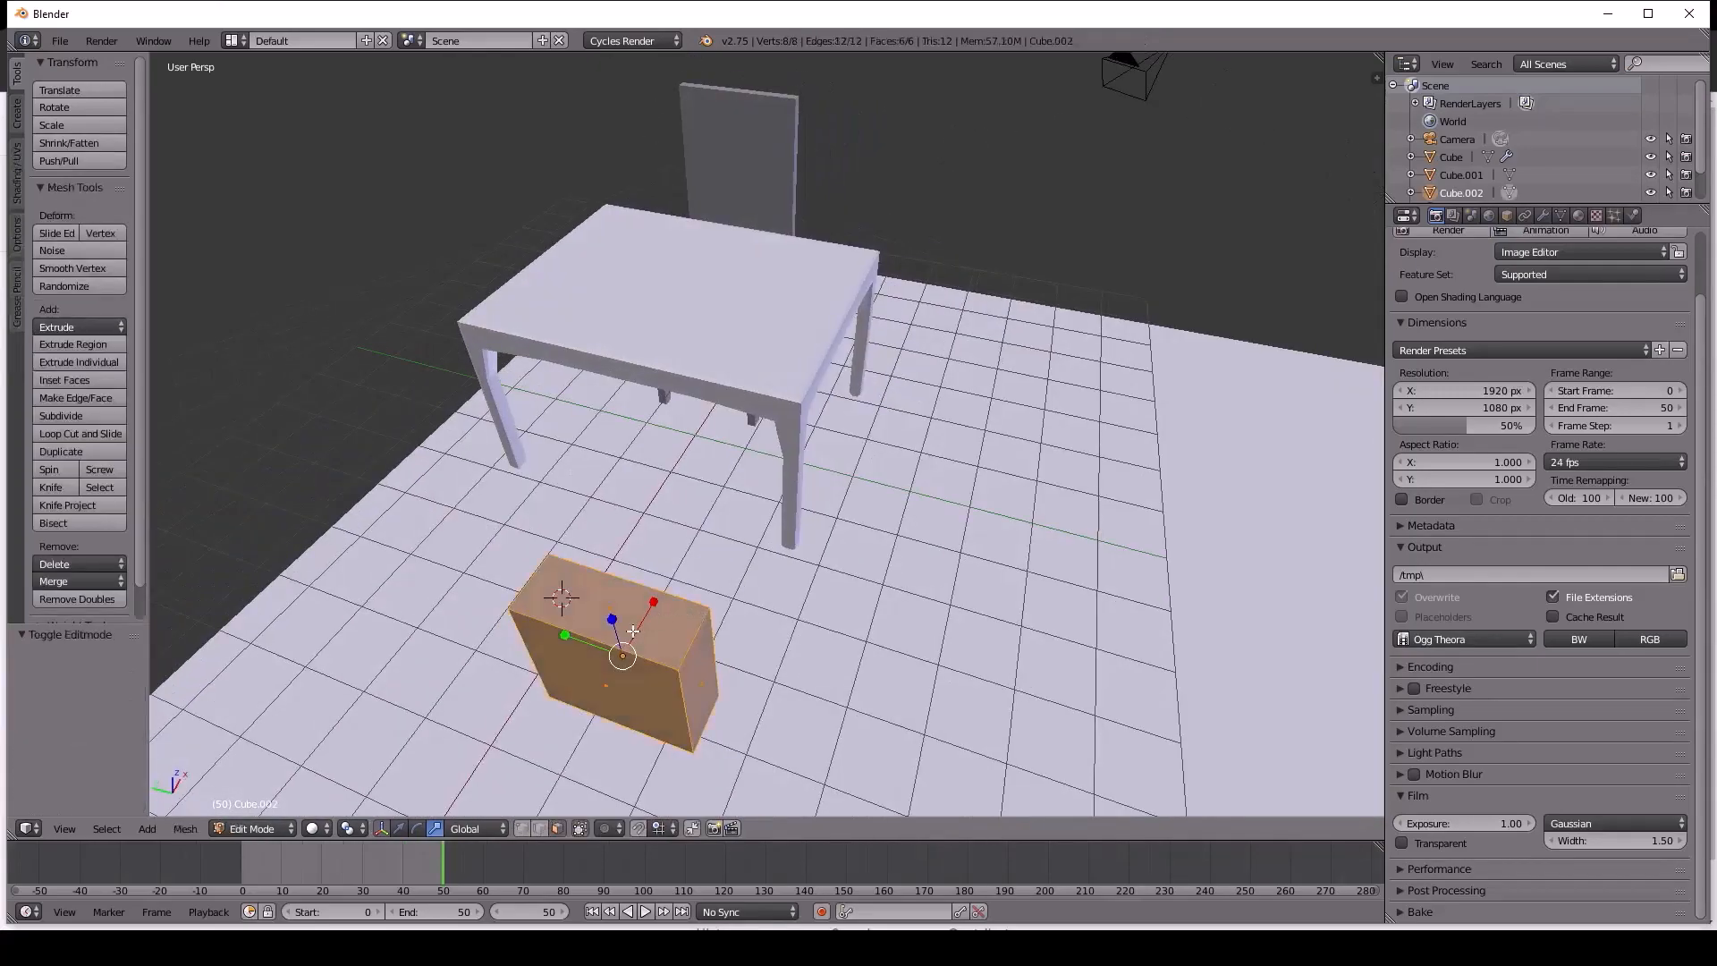
pyautogui.hotkey('ctrl', 'r')
pyautogui.click(643, 631)
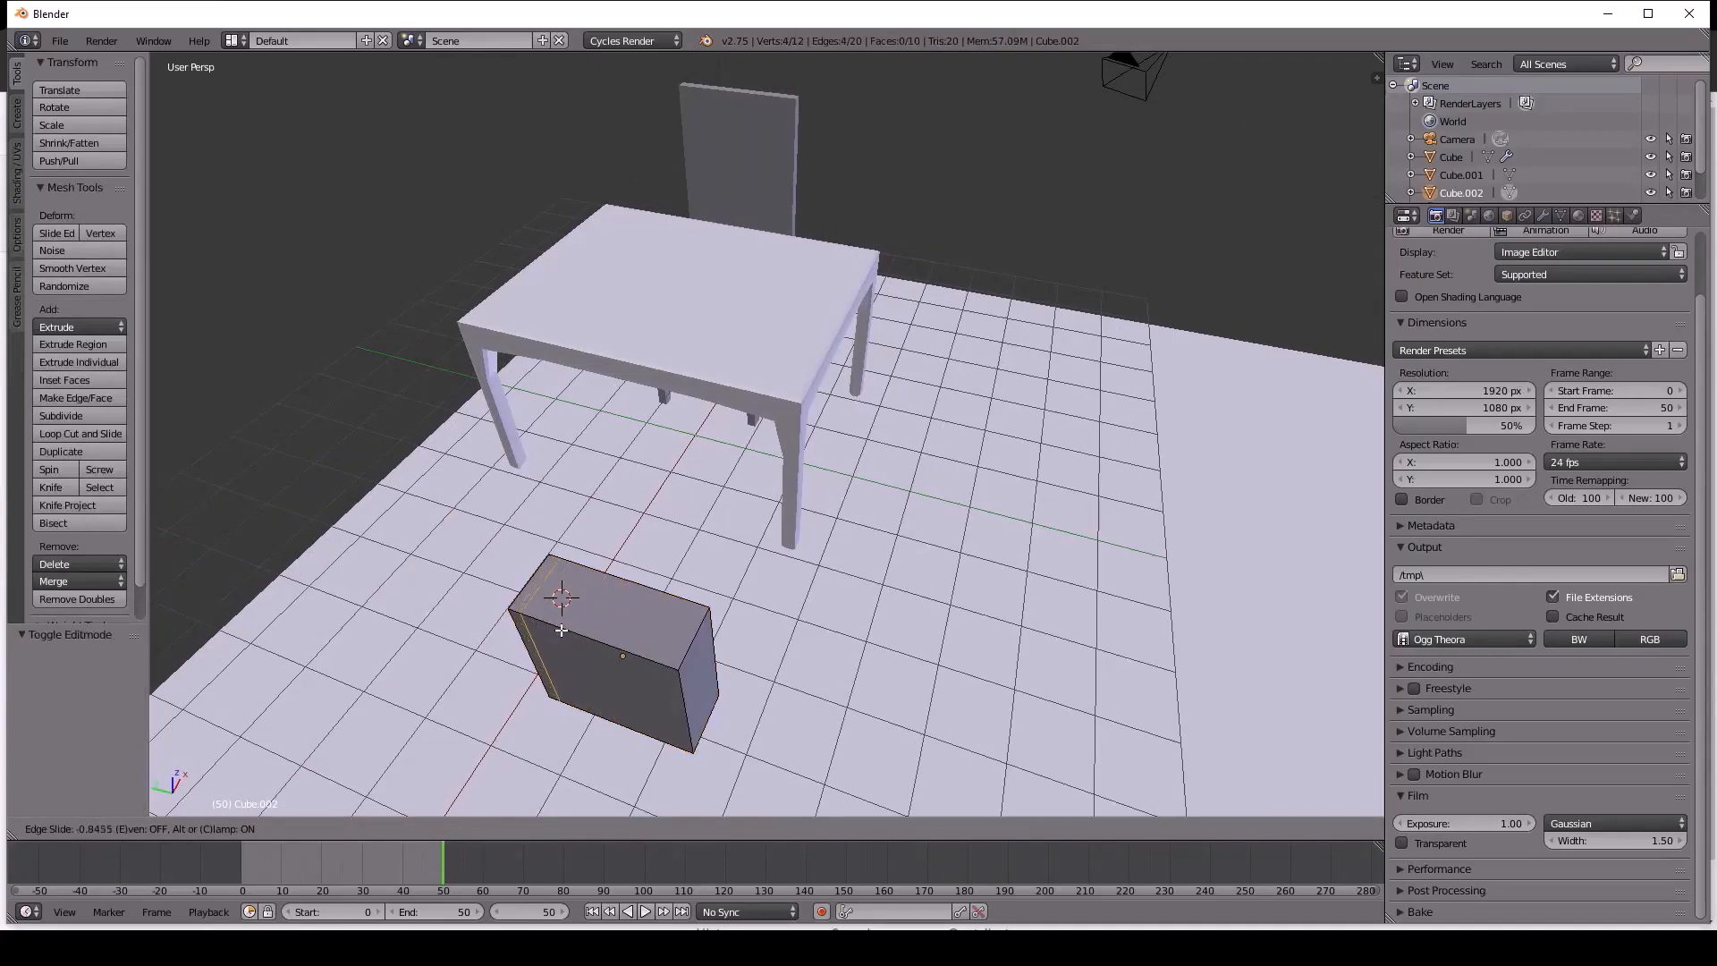
pyautogui.click(562, 630)
pyautogui.moveTo(562, 630); pyautogui.dragTo(566, 566, button='middle')
pyautogui.moveTo(744, 517); pyautogui.dragTo(725, 555, button='middle')
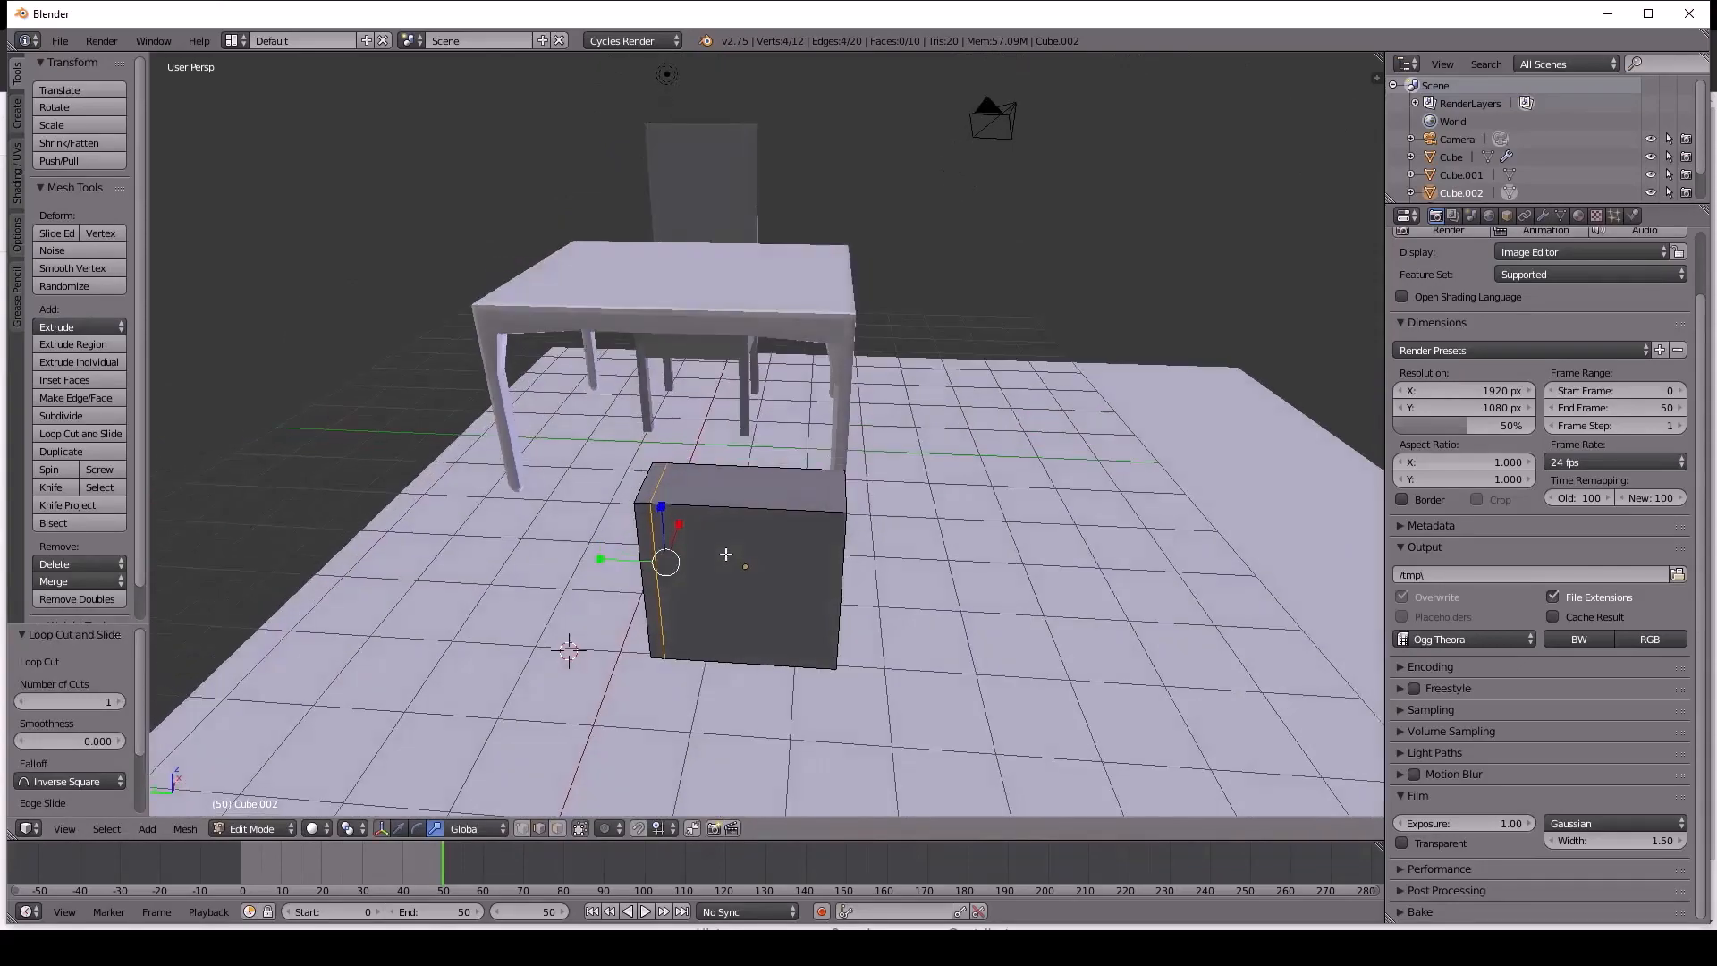
pyautogui.hotkey('ctrl', 'r')
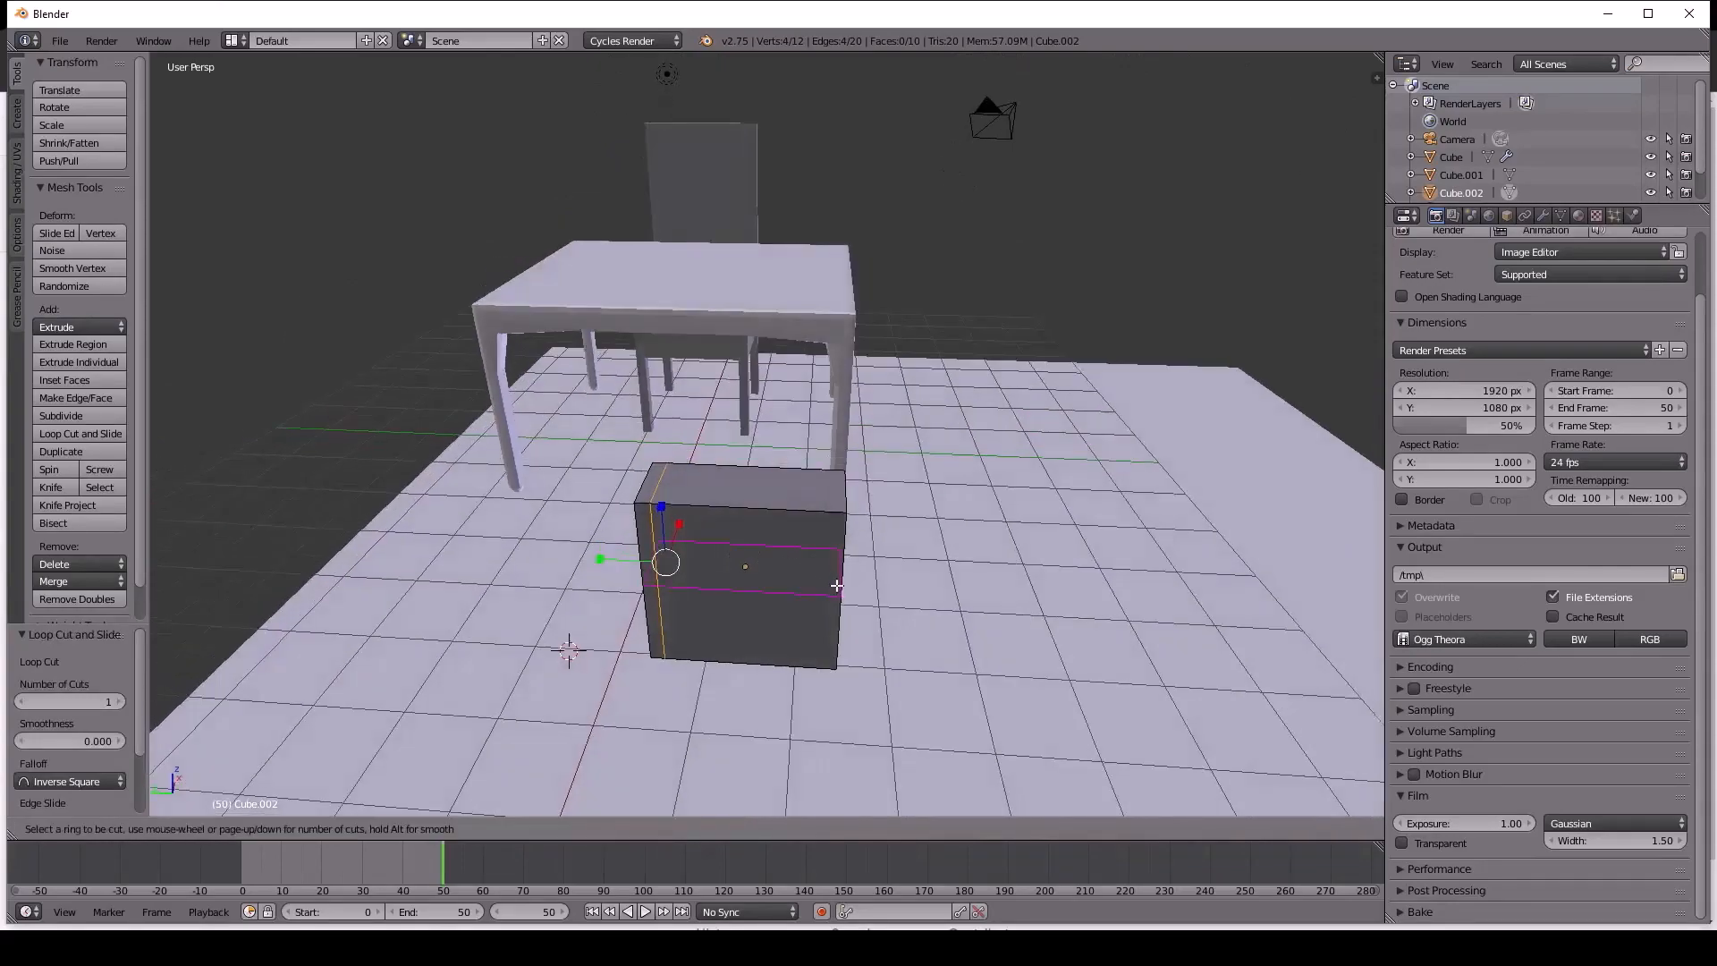
pyautogui.click(747, 640)
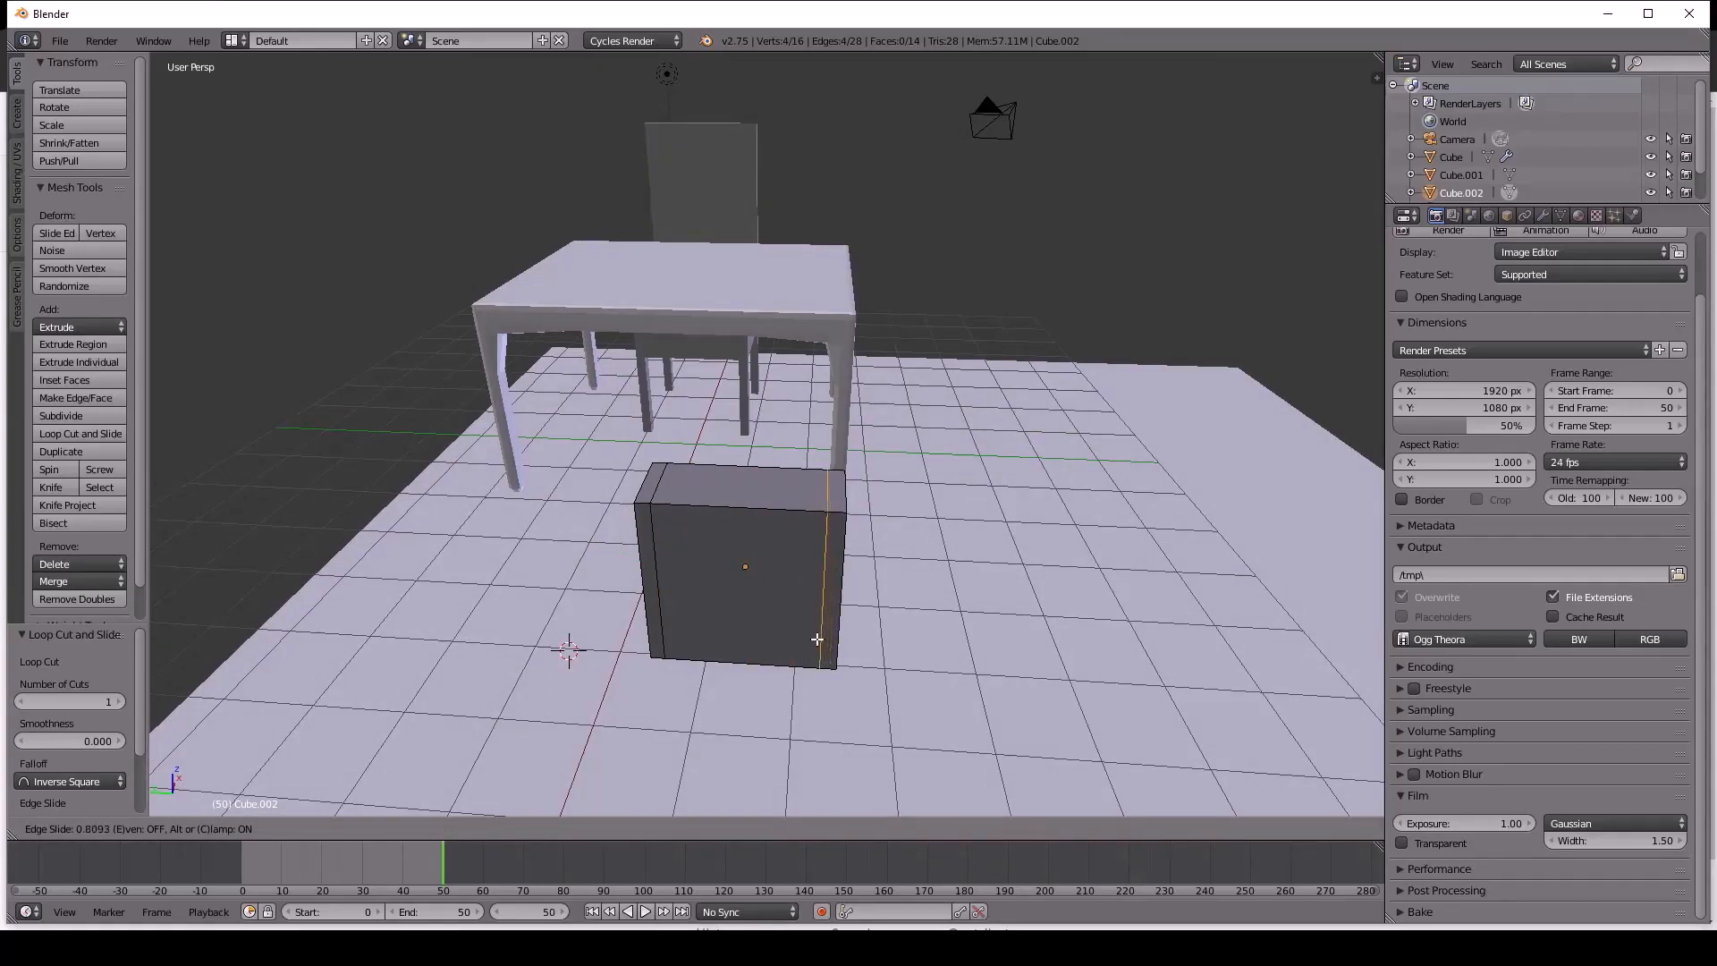
pyautogui.click(817, 638)
# Add two horizontal loop cuts near the cube's upper and lower edges, sliding the upper one about 0.85, and return to Object Mode.
pyautogui.hotkey('ctrl', 'r')
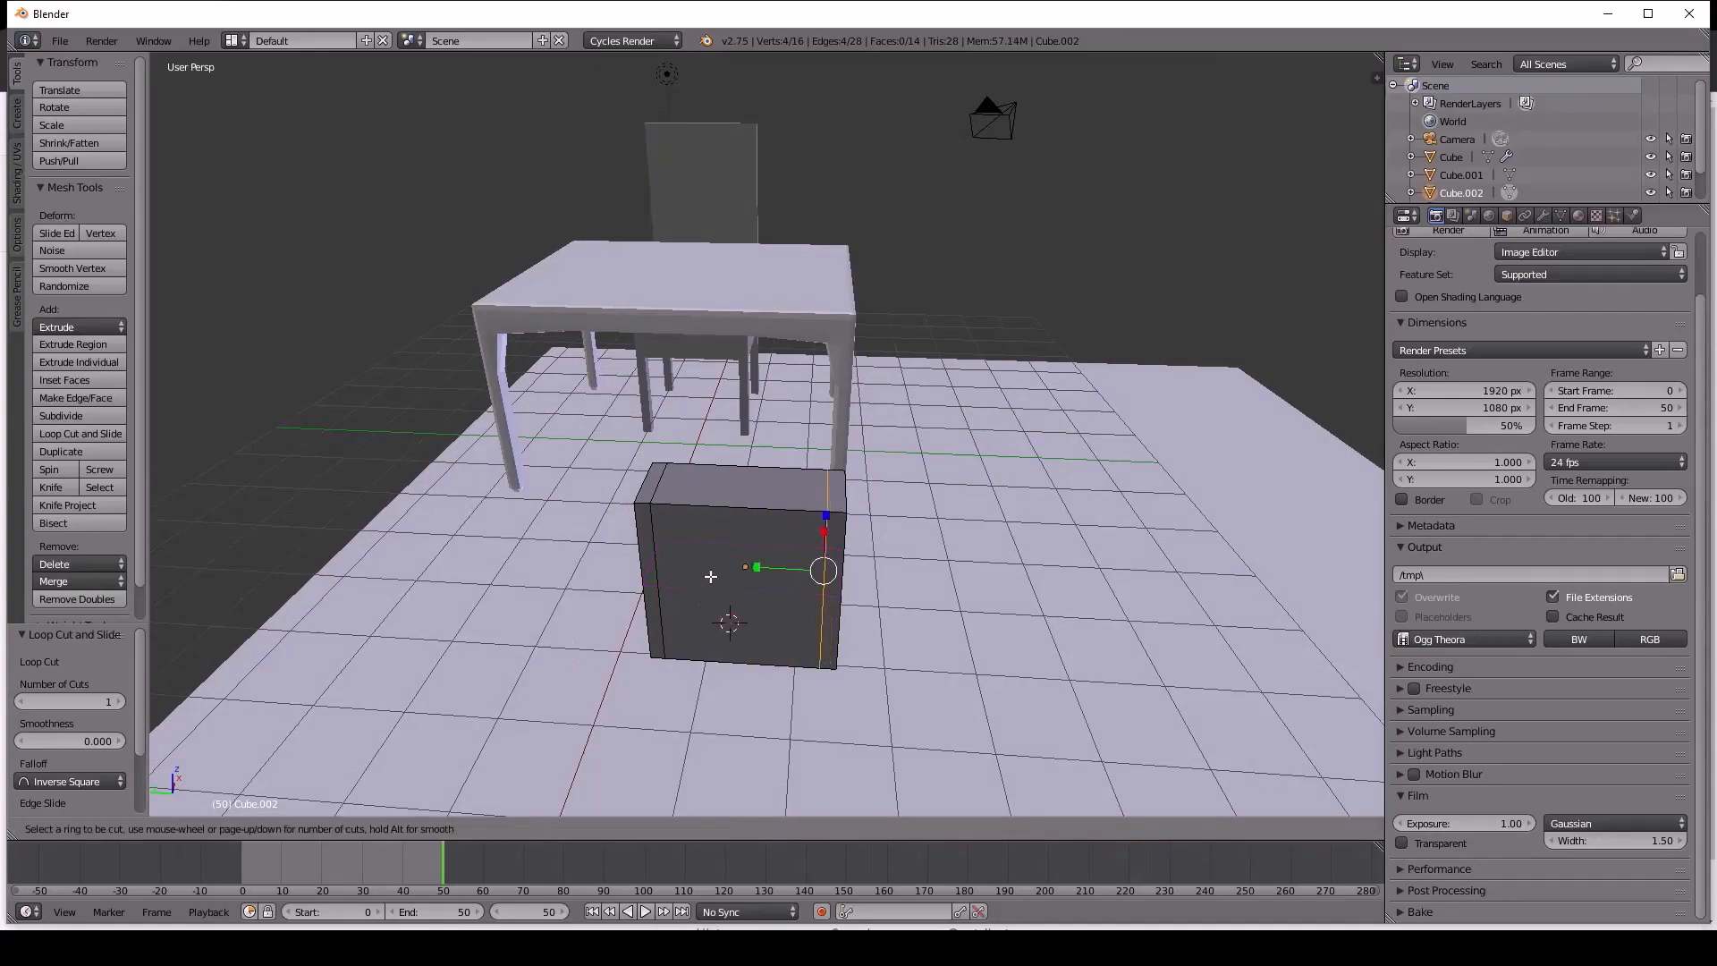
pyautogui.click(799, 553)
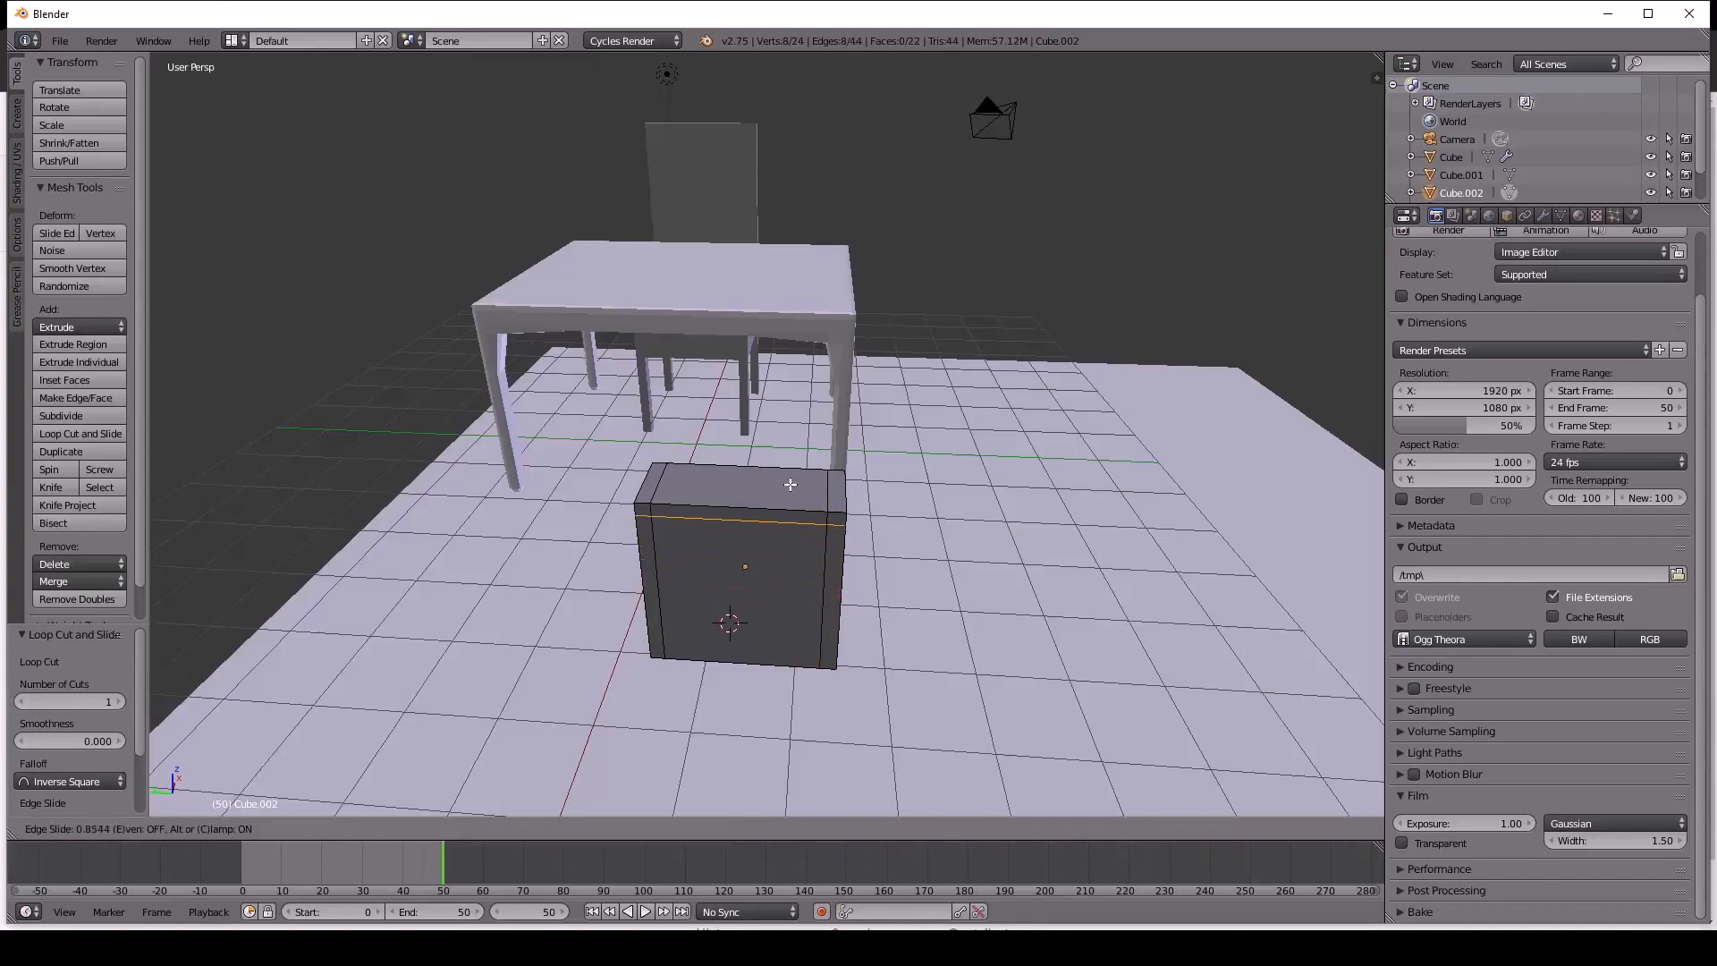
pyautogui.click(791, 484)
pyautogui.hotkey('ctrl', 'r')
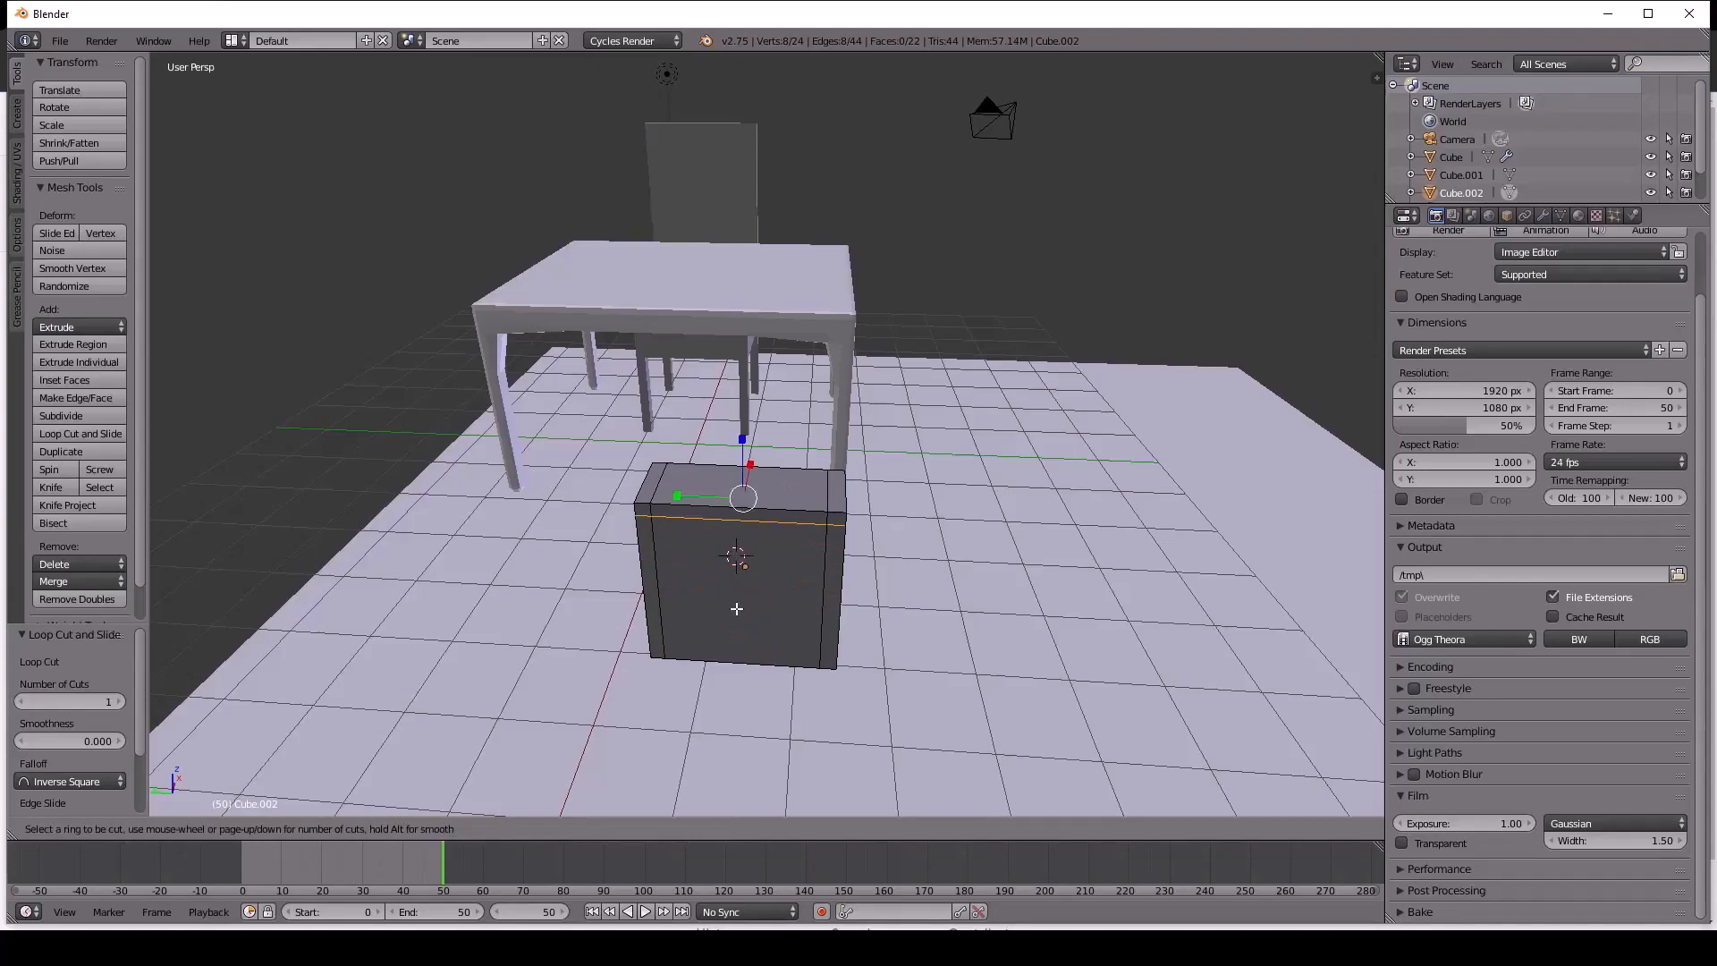
pyautogui.click(810, 631)
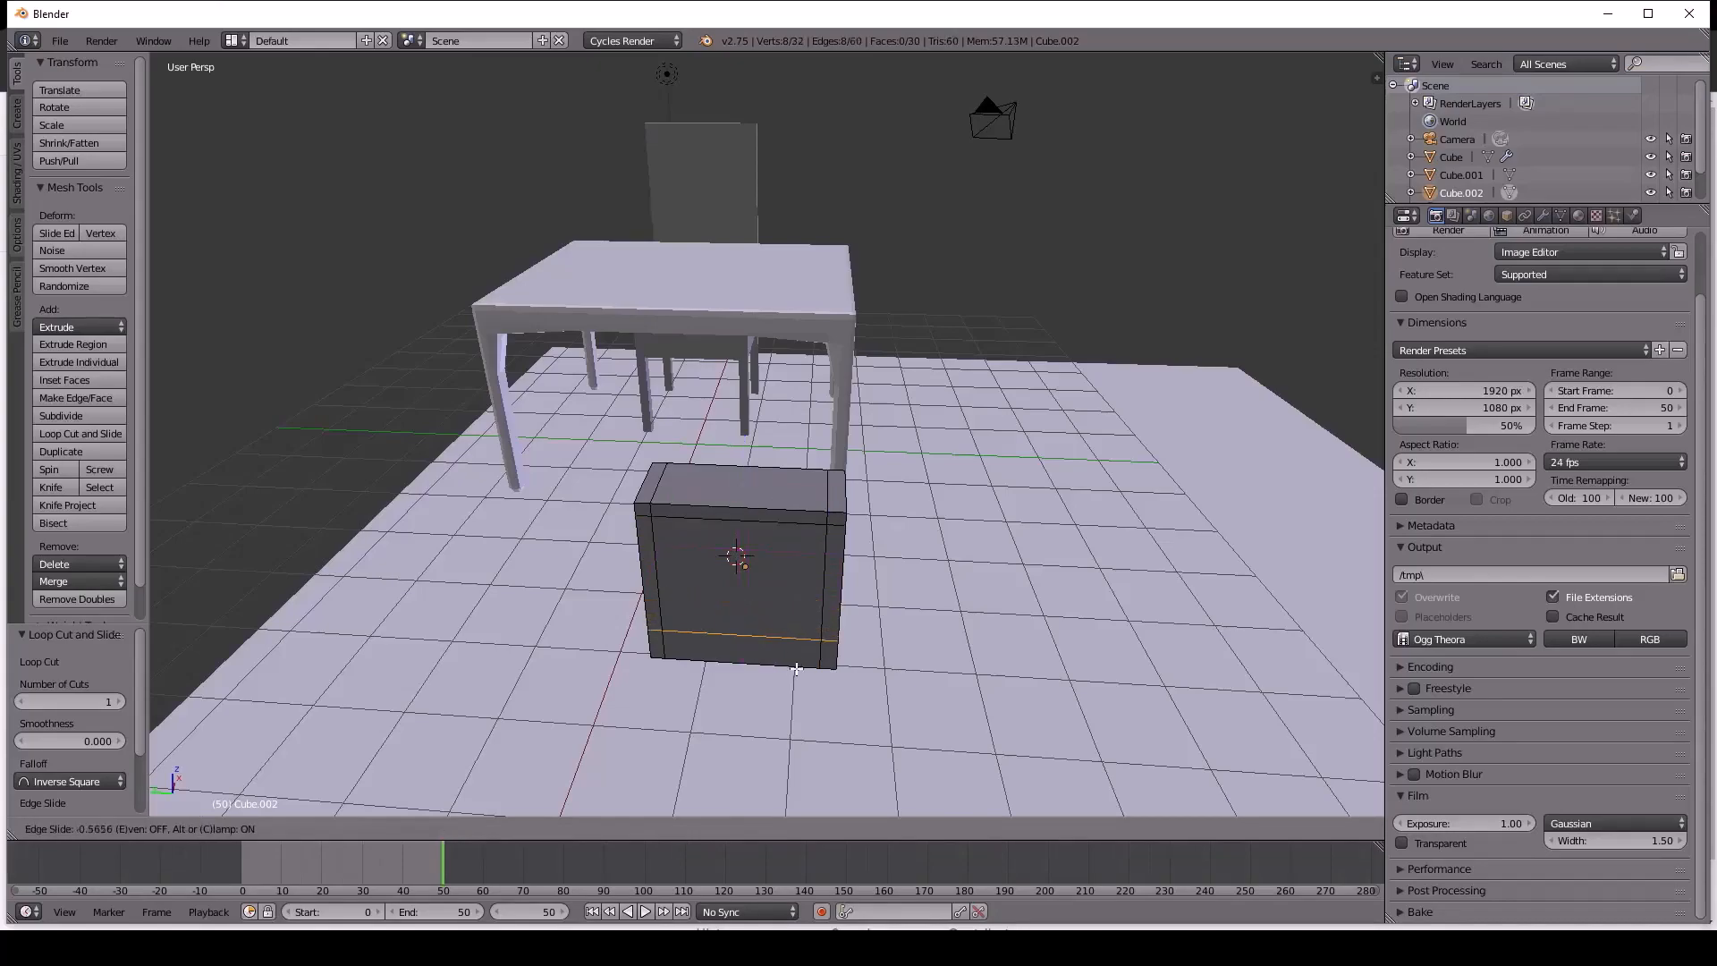
pyautogui.click(796, 679)
pyautogui.moveTo(796, 680); pyautogui.dragTo(633, 542, button='middle')
pyautogui.moveTo(440, 490)
pyautogui.mouseDown(button='middle')
pyautogui.moveTo(628, 548)
pyautogui.moveTo(555, 582)
pyautogui.moveTo(595, 576)
pyautogui.moveTo(439, 553)
pyautogui.moveTo(471, 476)
pyautogui.moveTo(510, 490)
pyautogui.moveTo(442, 485)
pyautogui.mouseUp(button='middle')
pyautogui.press('Tab')
# Try deleting the large central face on the cube's side facing the table, using the Faces delete option.
pyautogui.scroll(5, 530, 495)
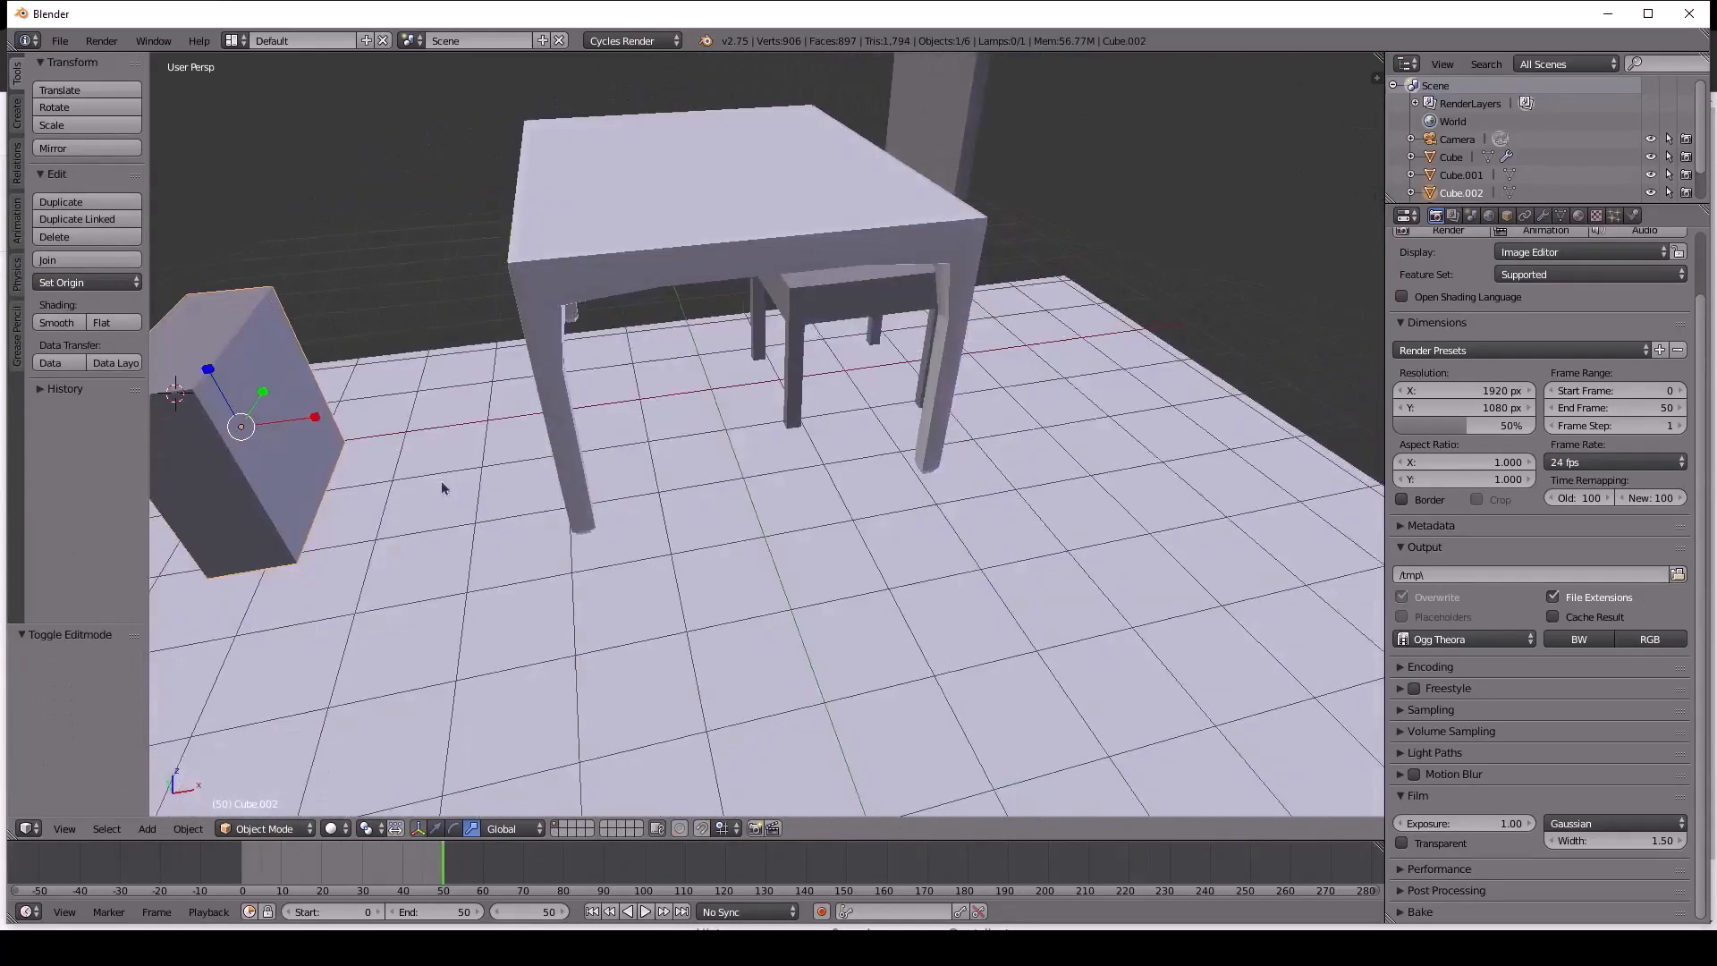
pyautogui.moveTo(271, 450); pyautogui.dragTo(330, 461, button='middle')
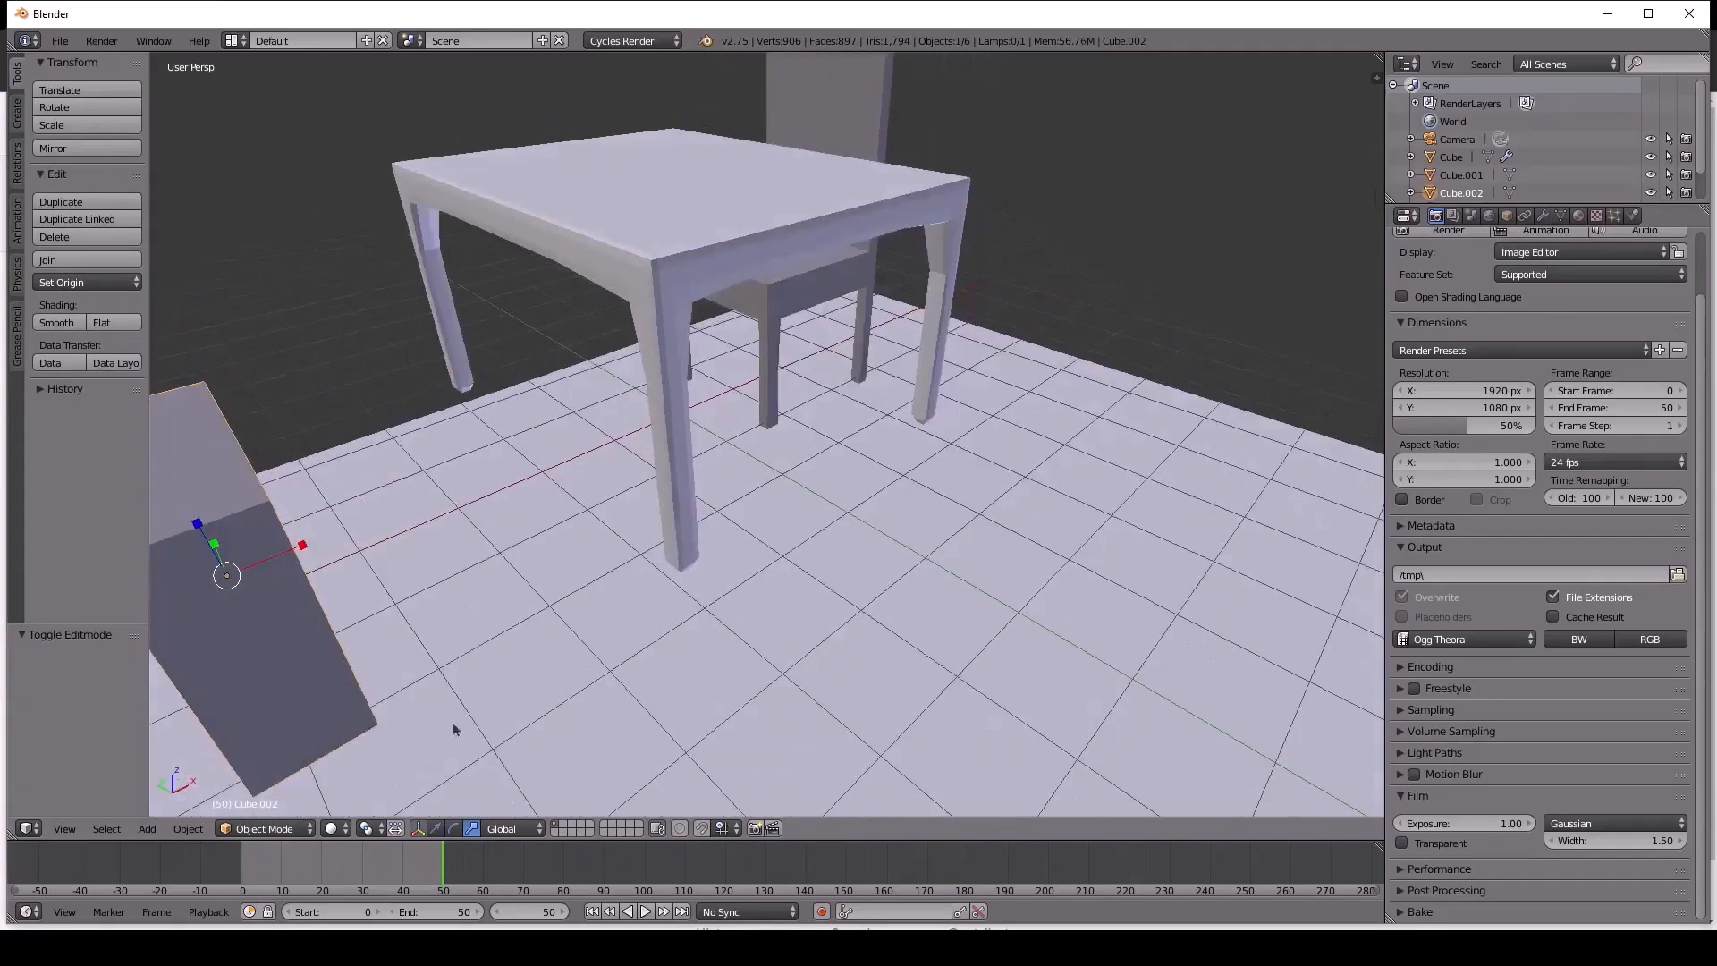
pyautogui.press('Tab')
pyautogui.press('a')
pyautogui.moveTo(268, 659); pyautogui.dragTo(1387, 493, button='middle')
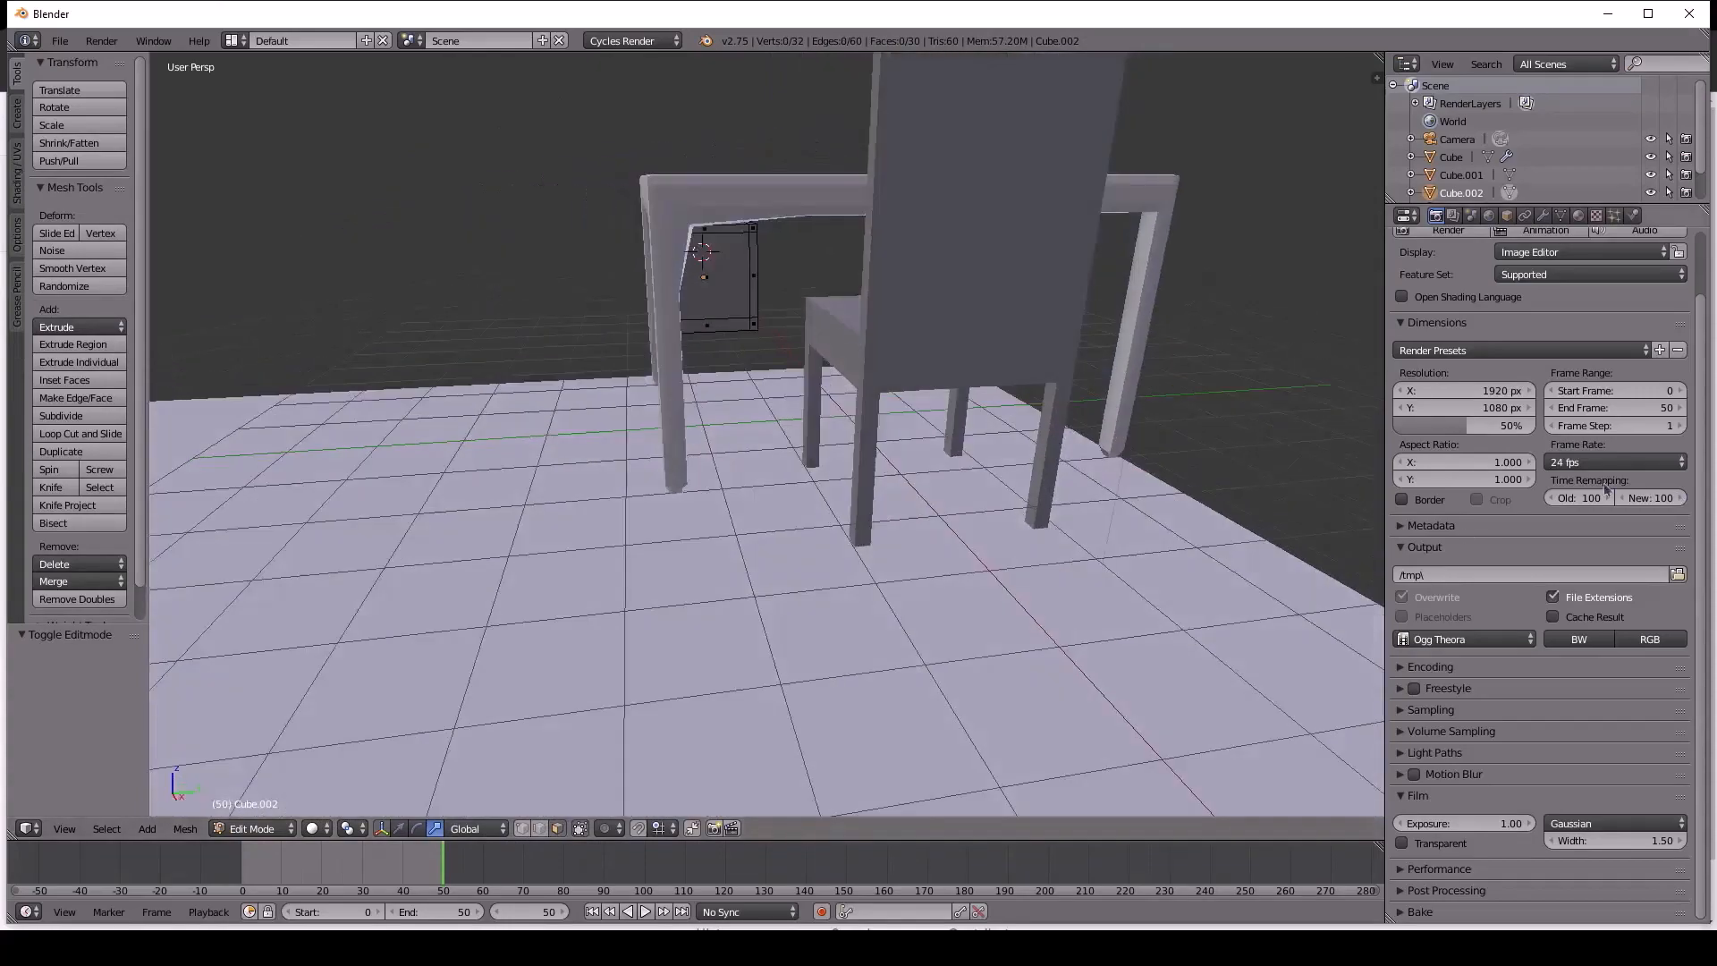
pyautogui.scroll(4, 749, 247)
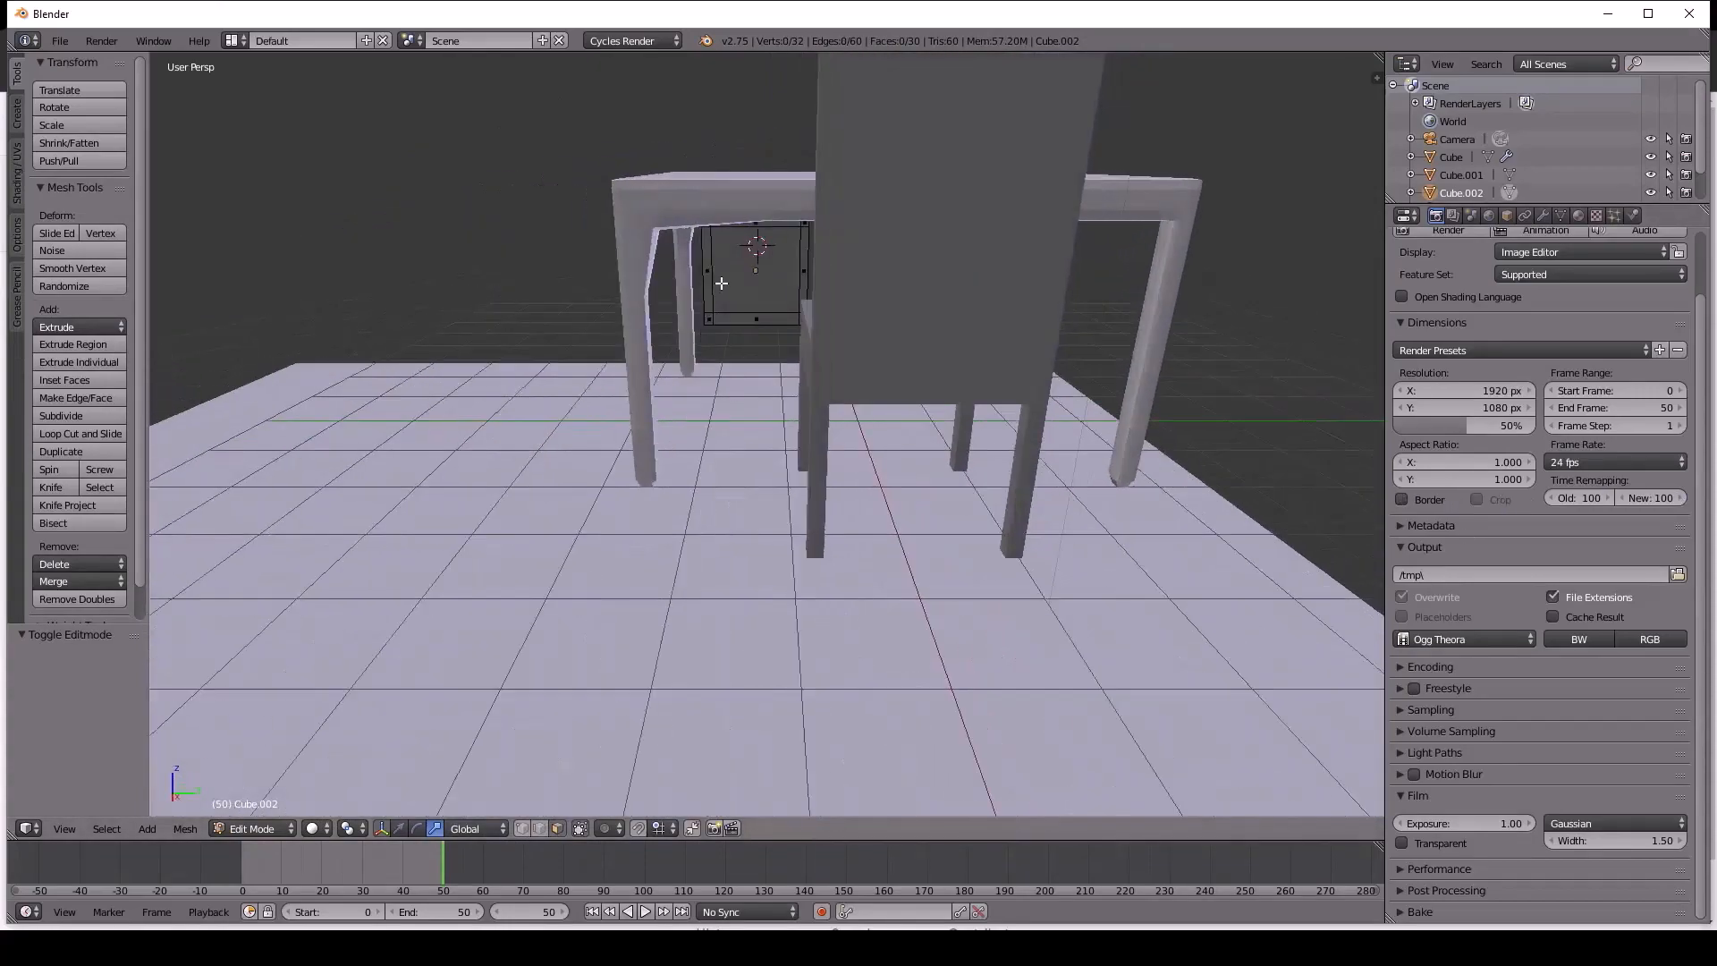
pyautogui.scroll(5, 747, 231)
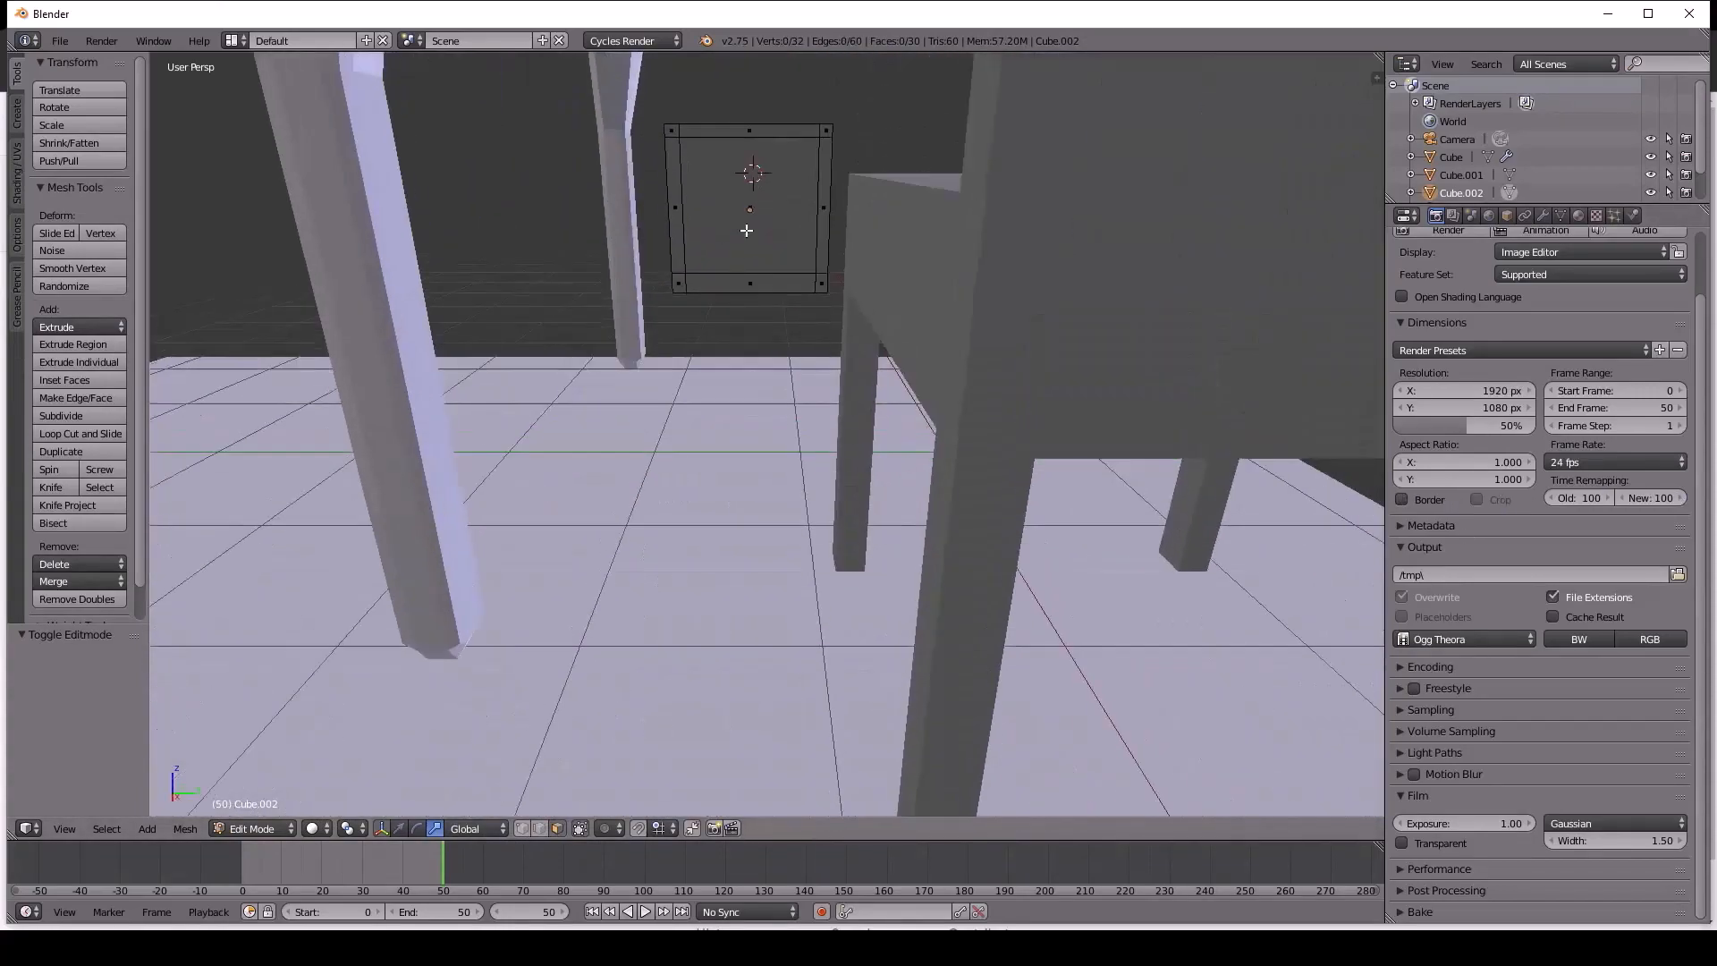
pyautogui.scroll(3, 742, 219)
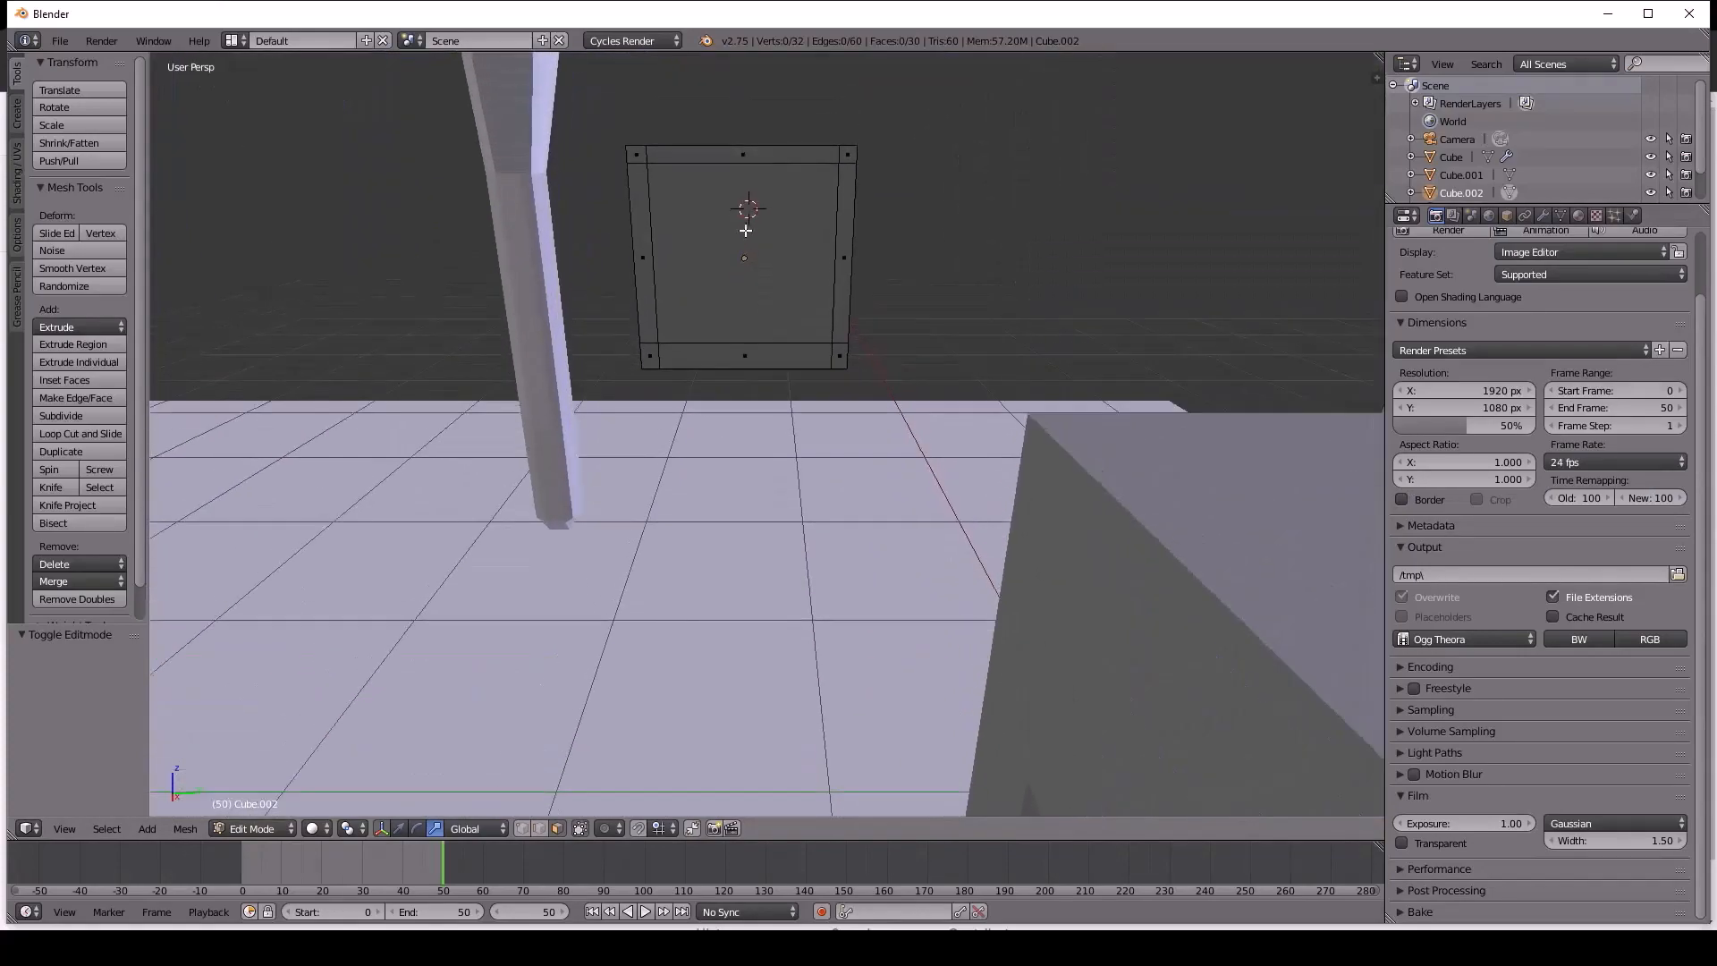
pyautogui.rightClick(748, 238)
pyautogui.scroll(2, 766, 297)
pyautogui.moveTo(766, 297); pyautogui.dragTo(669, 272, button='middle')
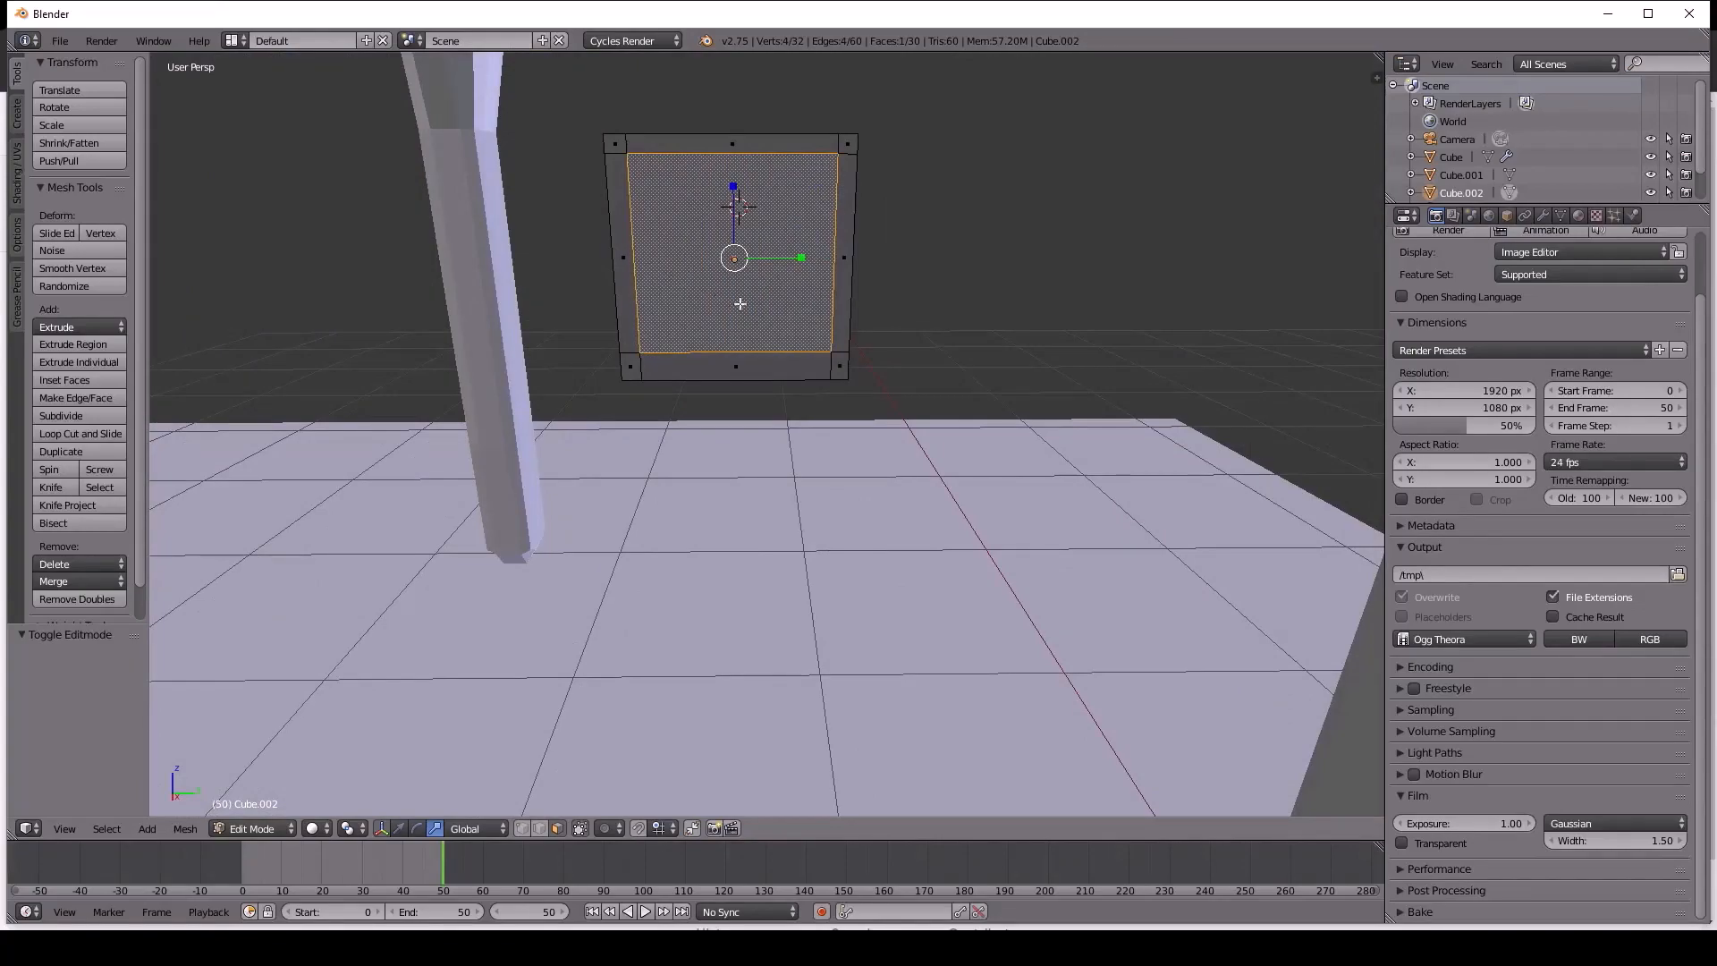
pyautogui.press('x')
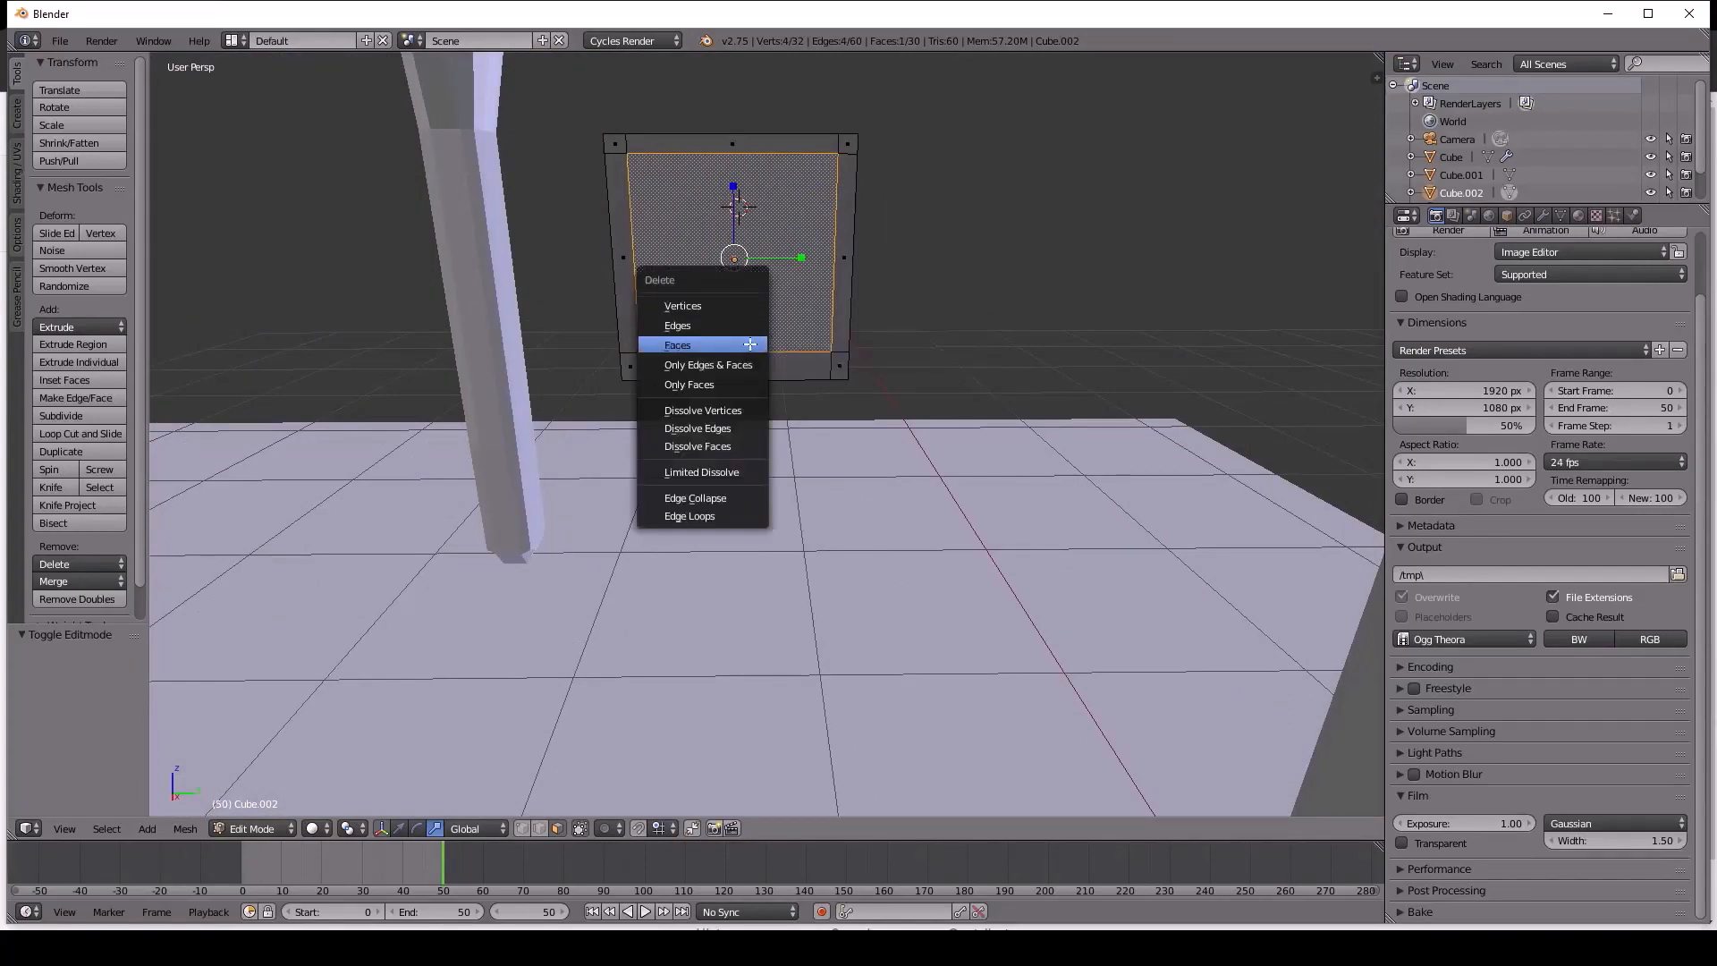
pyautogui.click(705, 340)
pyautogui.moveTo(624, 278); pyautogui.dragTo(722, 295, button='middle')
pyautogui.scroll(-7, 260, 265)
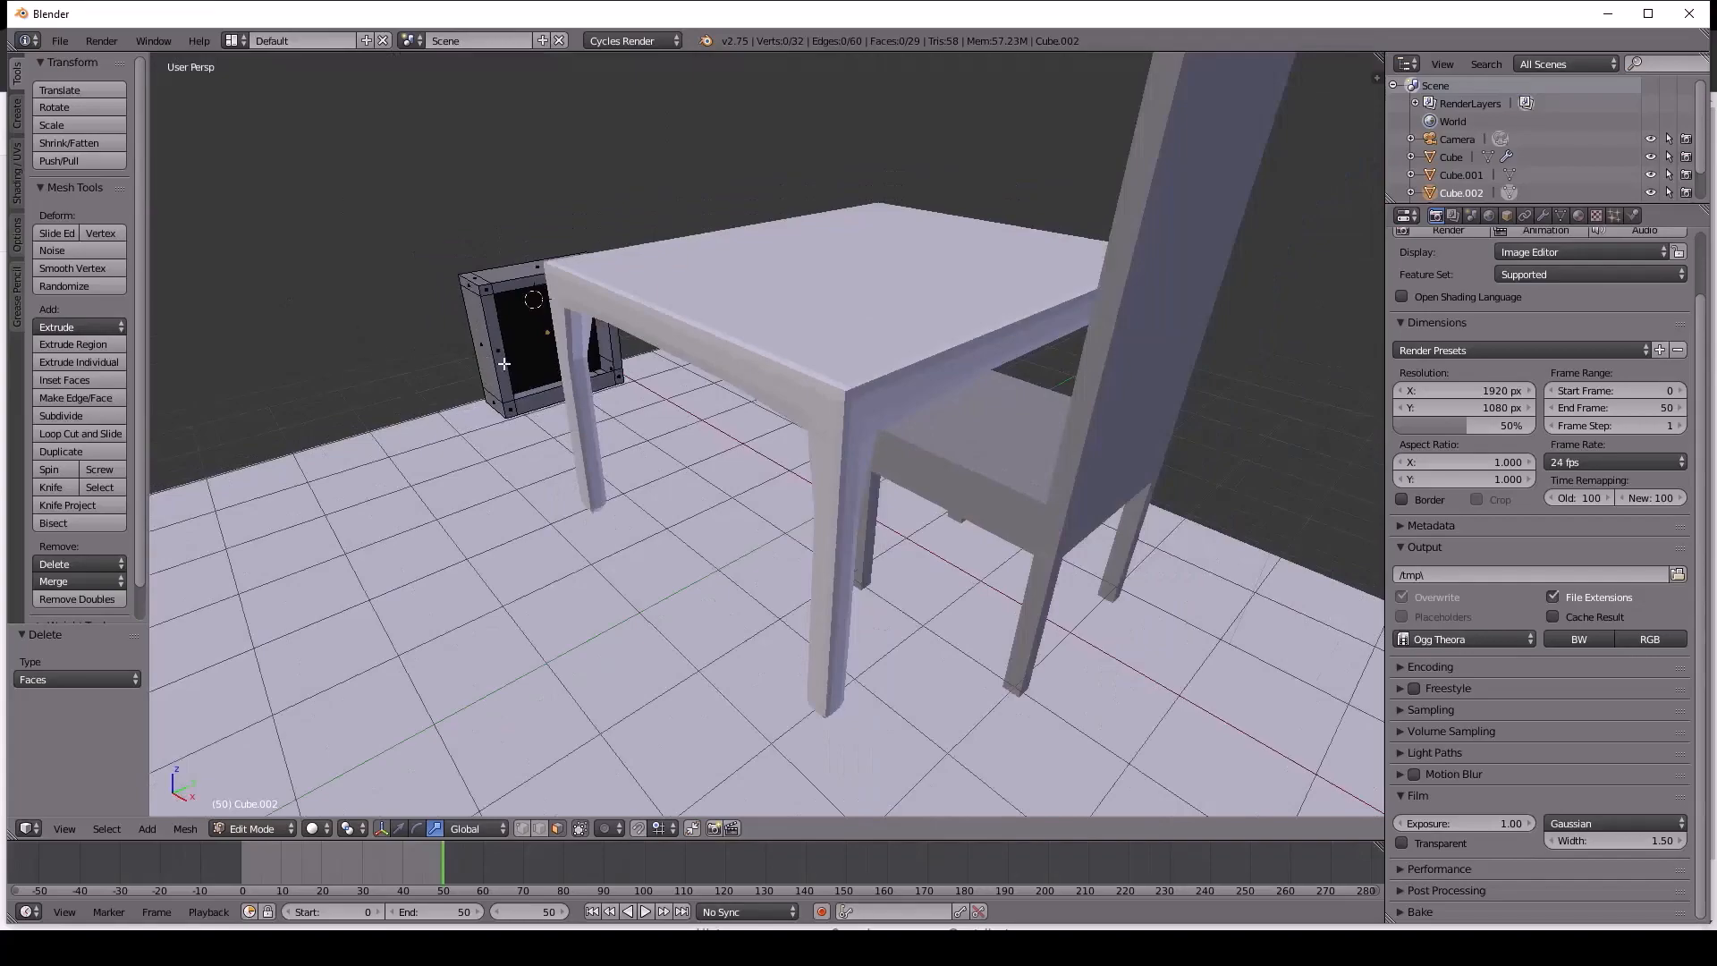
pyautogui.moveTo(504, 364); pyautogui.dragTo(442, 349, button='middle')
# Undo the face deletion, deselect all of the cube's geometry and return to Object Mode.
pyautogui.hotkey('ctrl', 'z')
pyautogui.moveTo(628, 377); pyautogui.dragTo(540, 367, button='middle')
pyautogui.scroll(6, 885, 376)
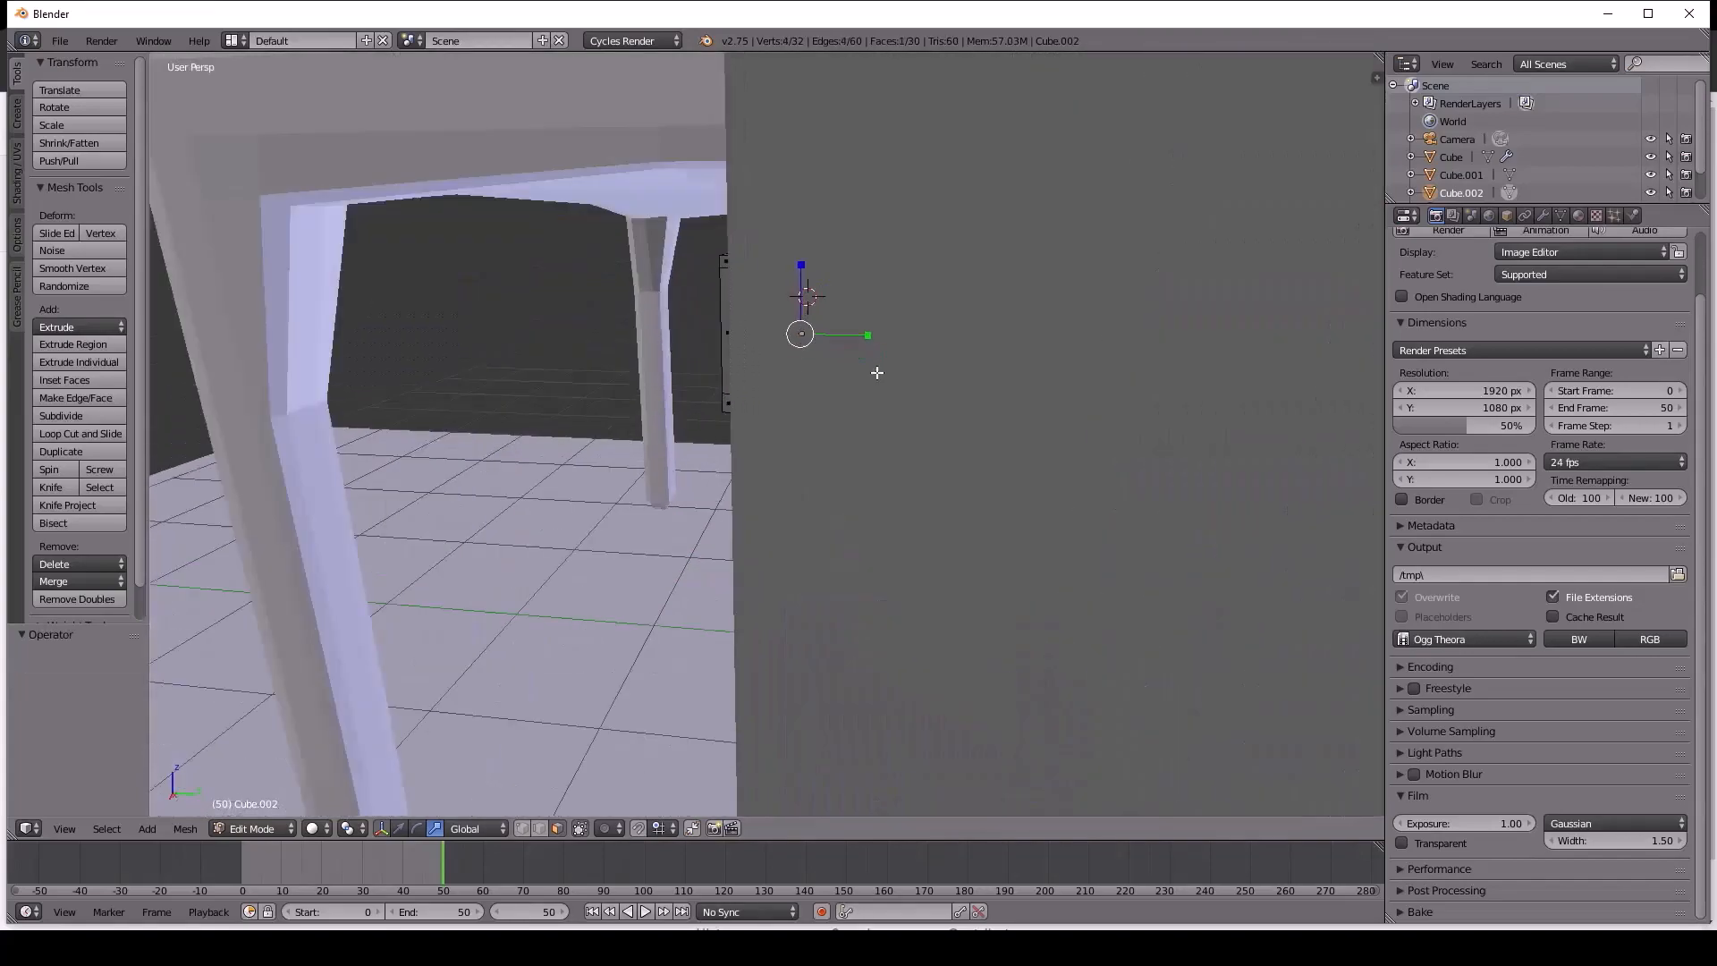
pyautogui.moveTo(805, 309); pyautogui.dragTo(817, 287, button='middle')
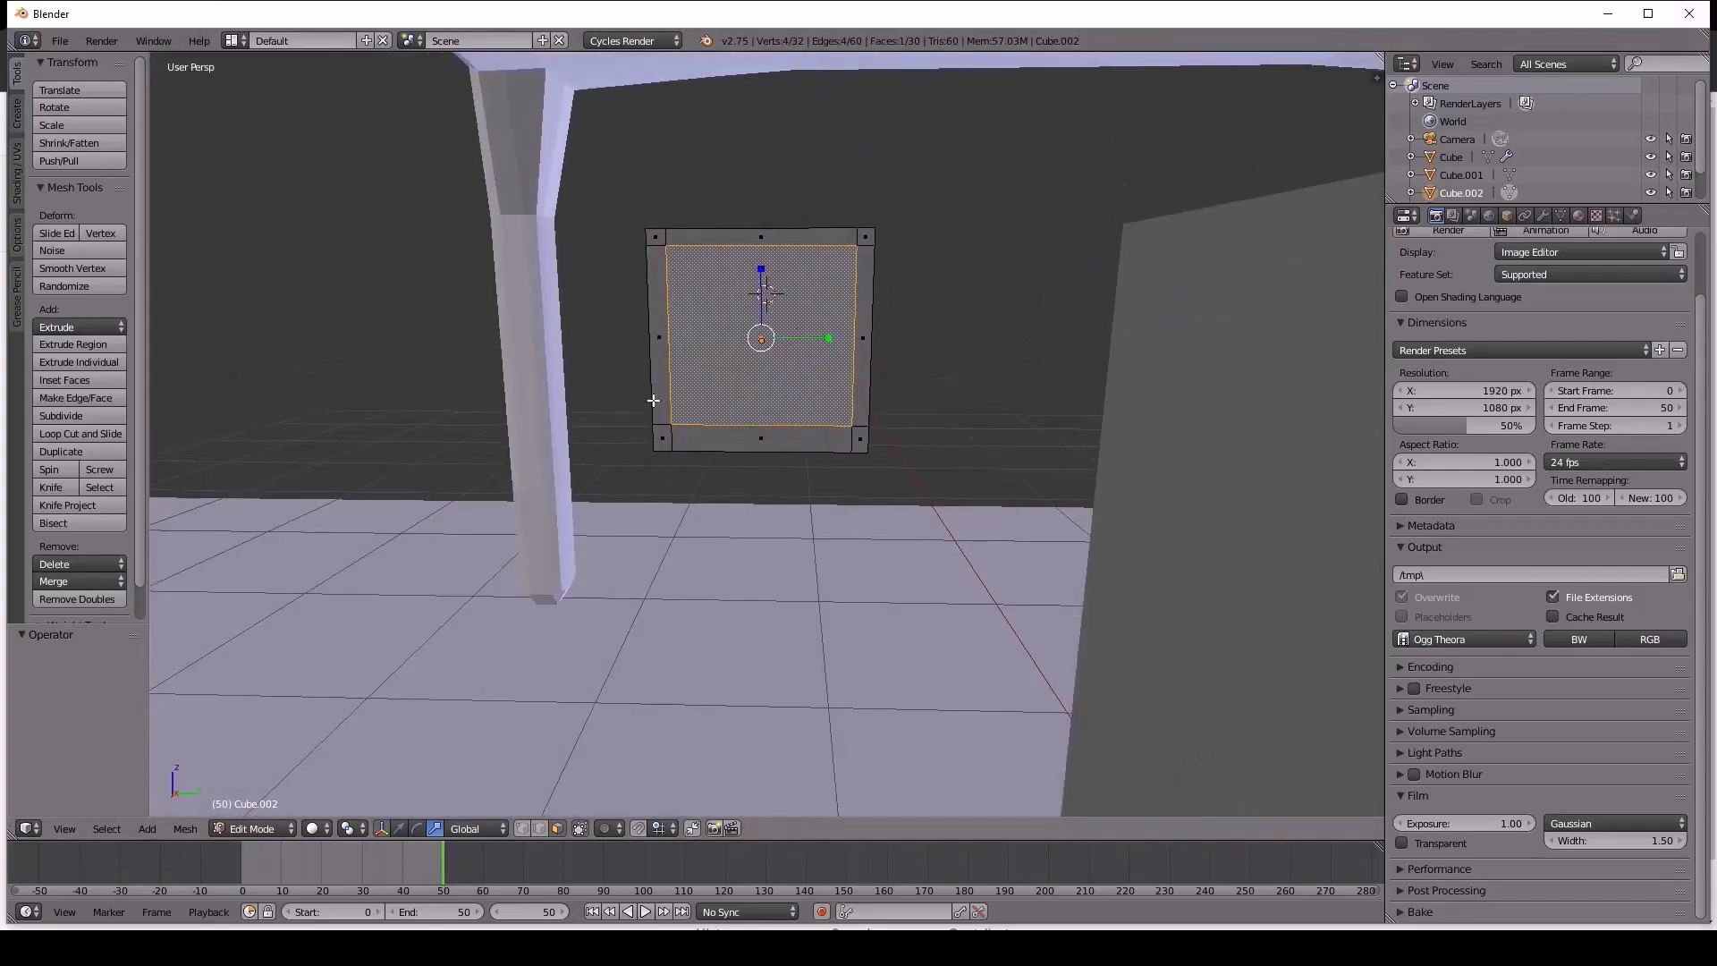
pyautogui.moveTo(582, 369)
pyautogui.mouseDown(button='middle')
pyautogui.moveTo(732, 382)
pyautogui.moveTo(577, 383)
pyautogui.mouseUp(button='middle')
pyautogui.scroll(-1, 578, 341)
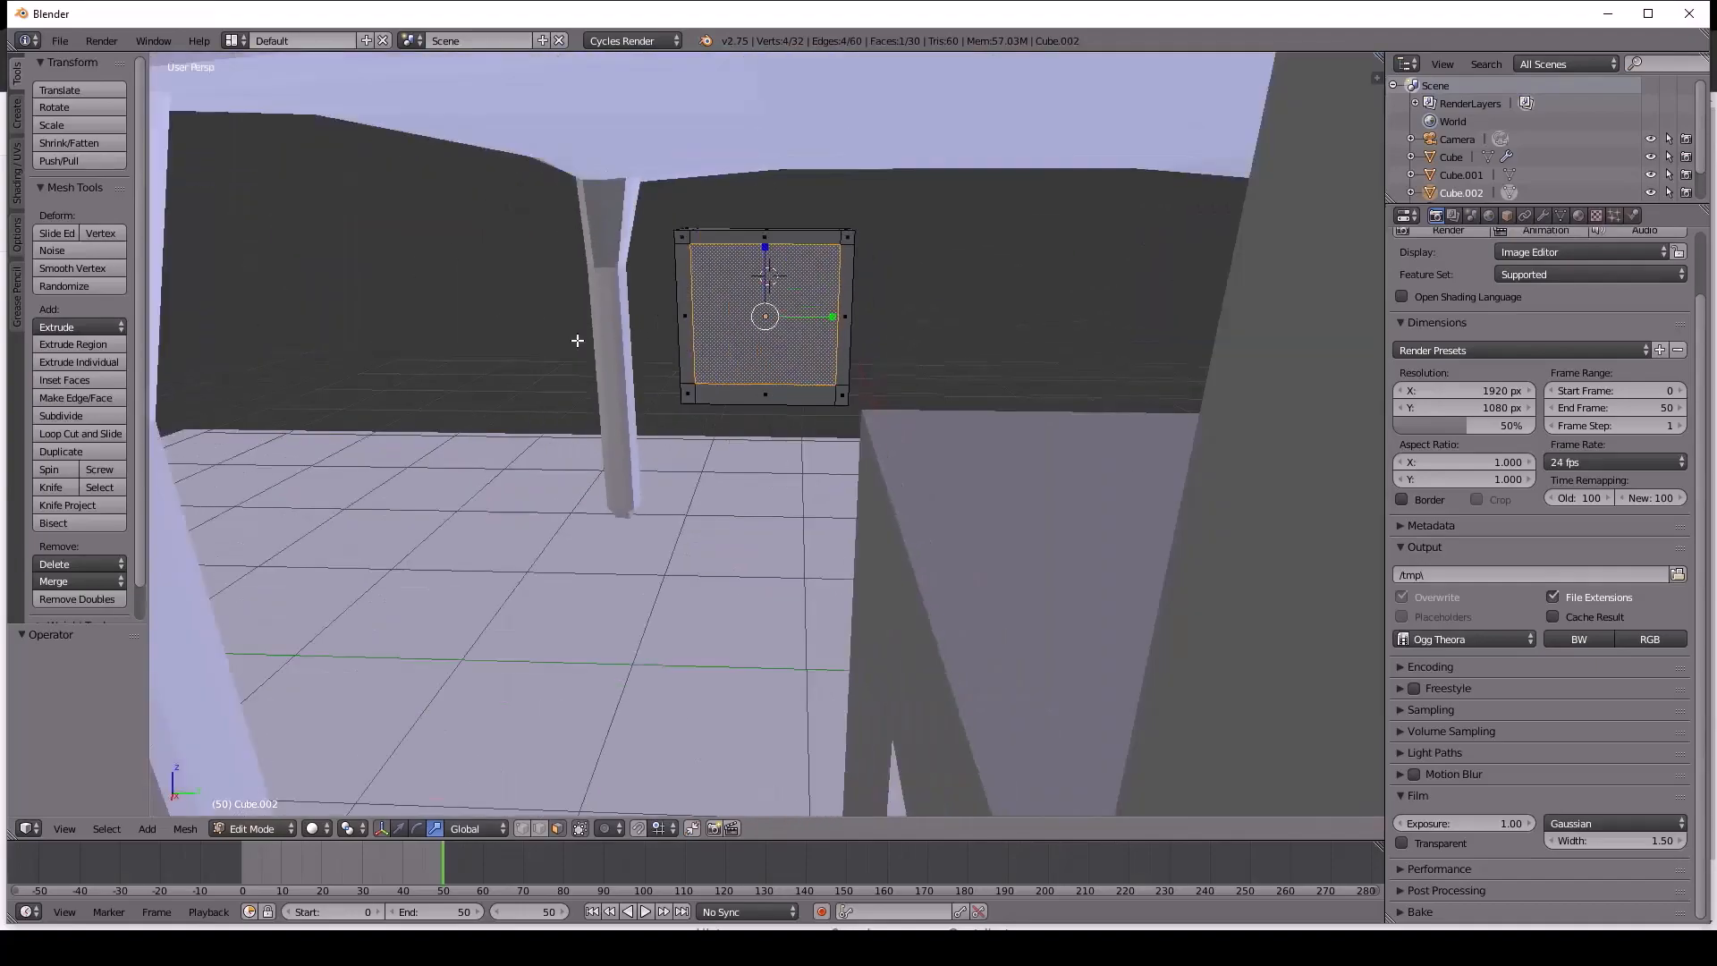
pyautogui.scroll(-3, 435, 439)
pyautogui.moveTo(488, 423); pyautogui.dragTo(481, 566, button='middle')
pyautogui.scroll(-2, 480, 566)
pyautogui.rightClick(726, 569)
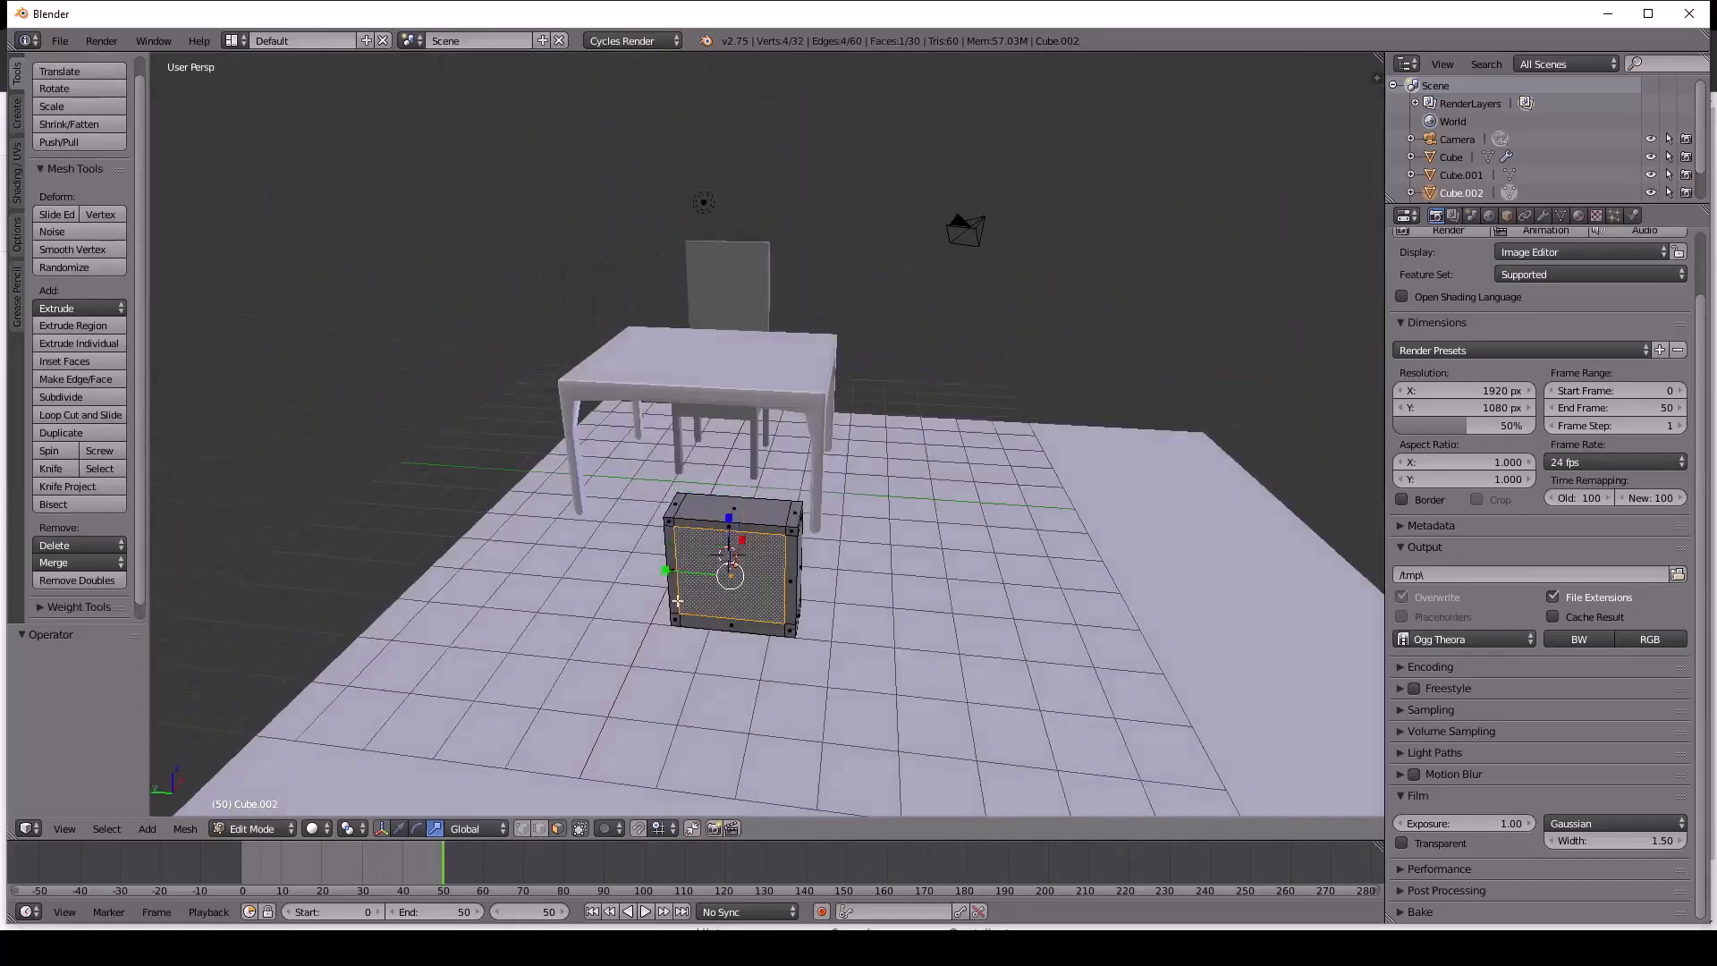
pyautogui.press('a')
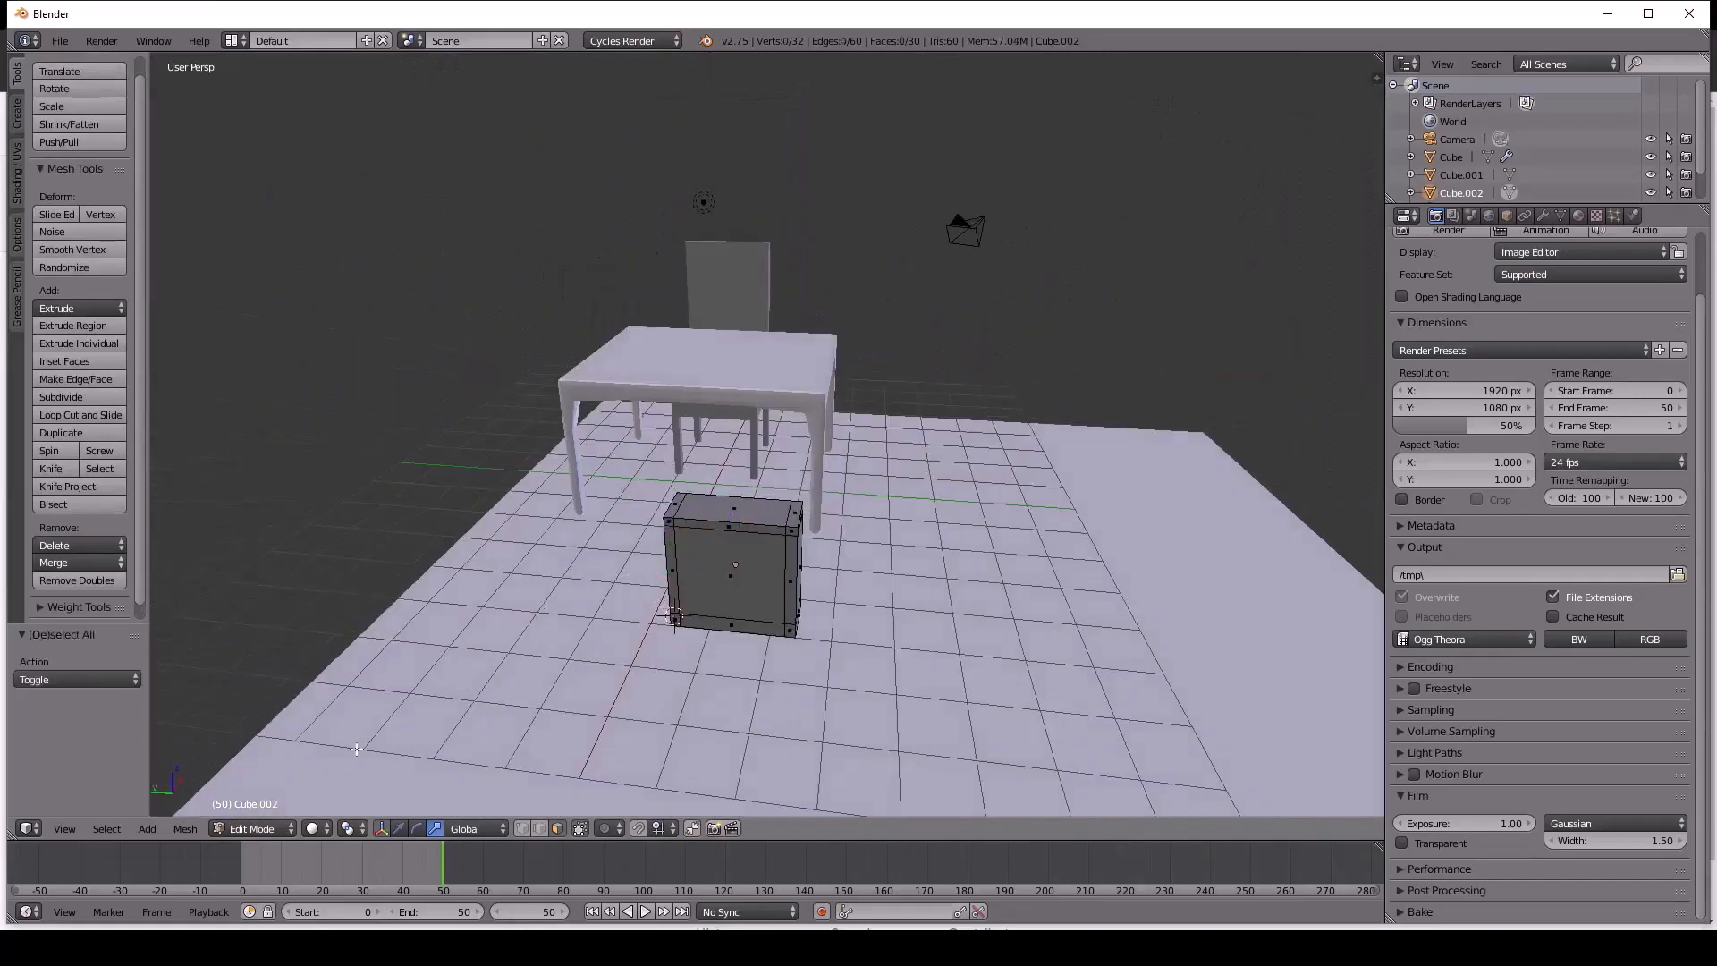
pyautogui.press('Tab')
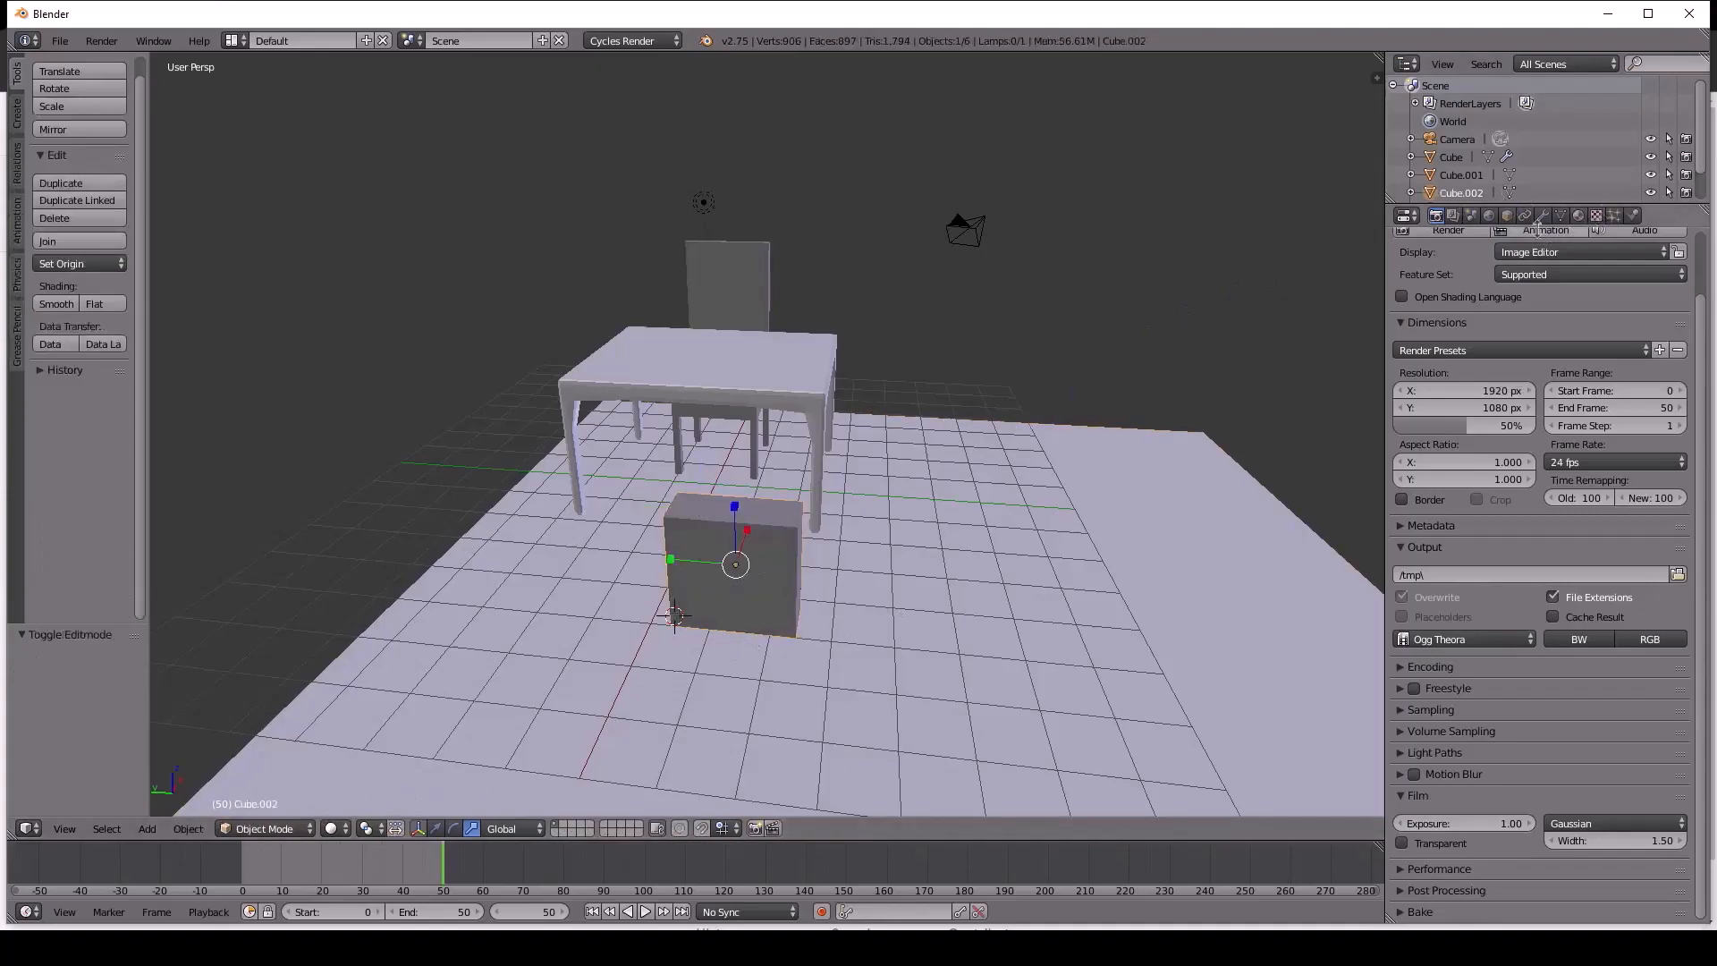
# Create a new material for the cube and darken its Diffuse BSDF color to near black.
pyautogui.click(1576, 219)
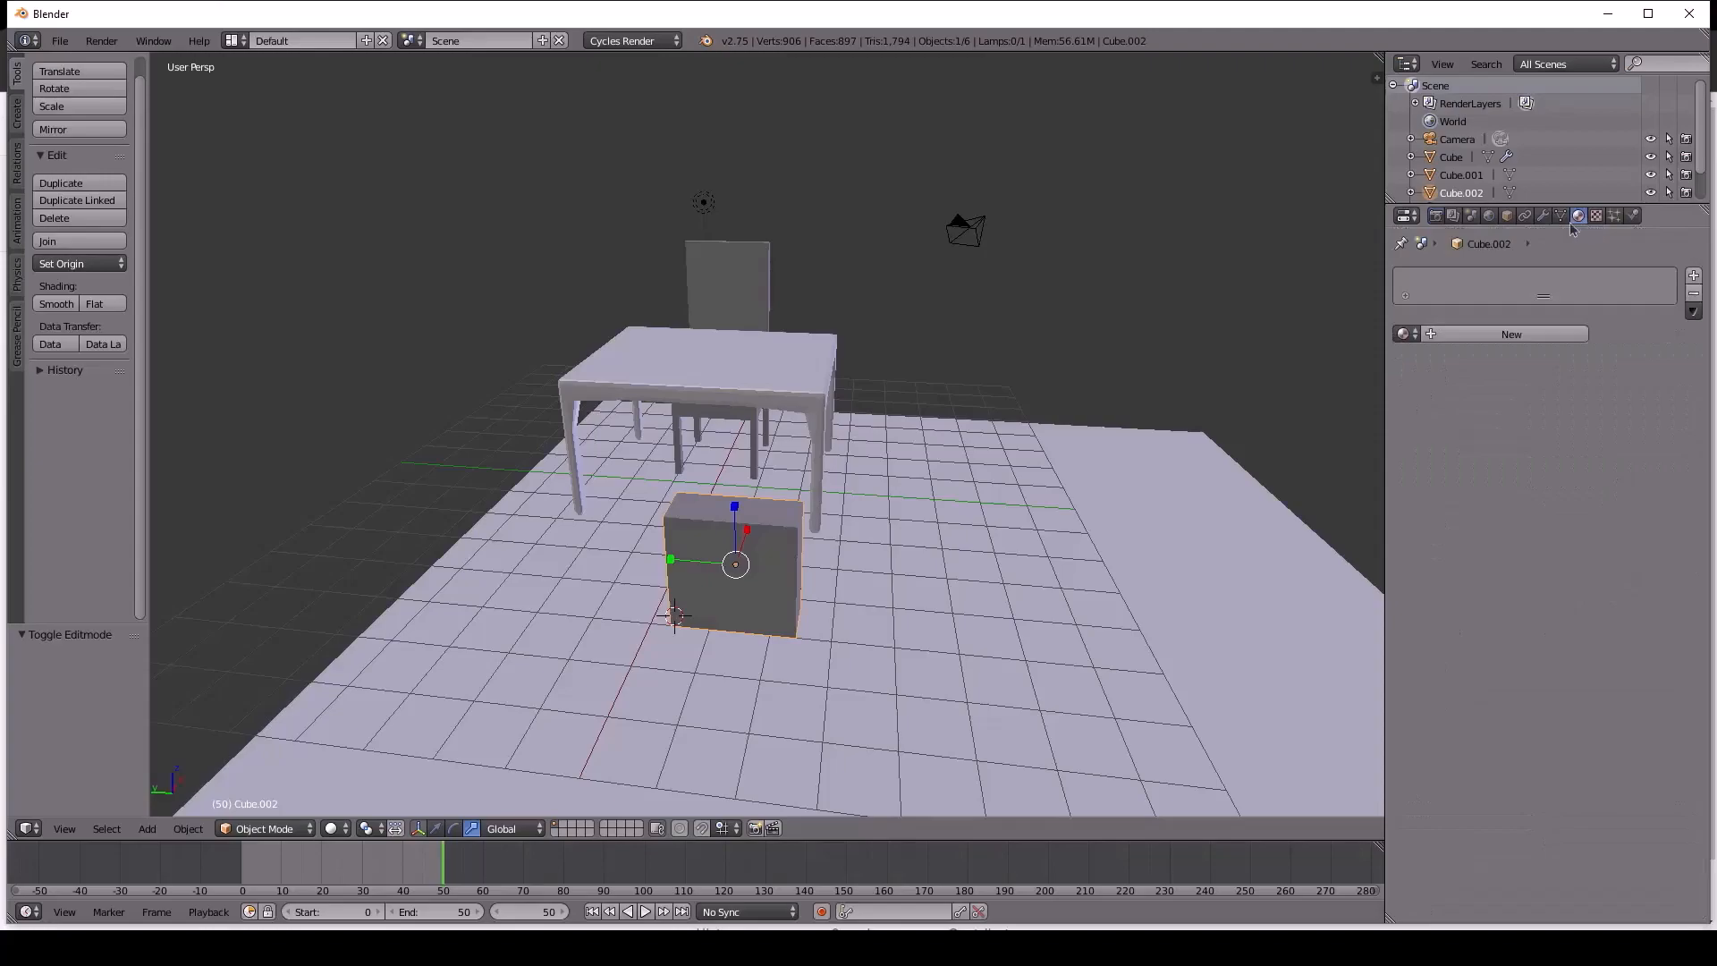
pyautogui.click(1526, 335)
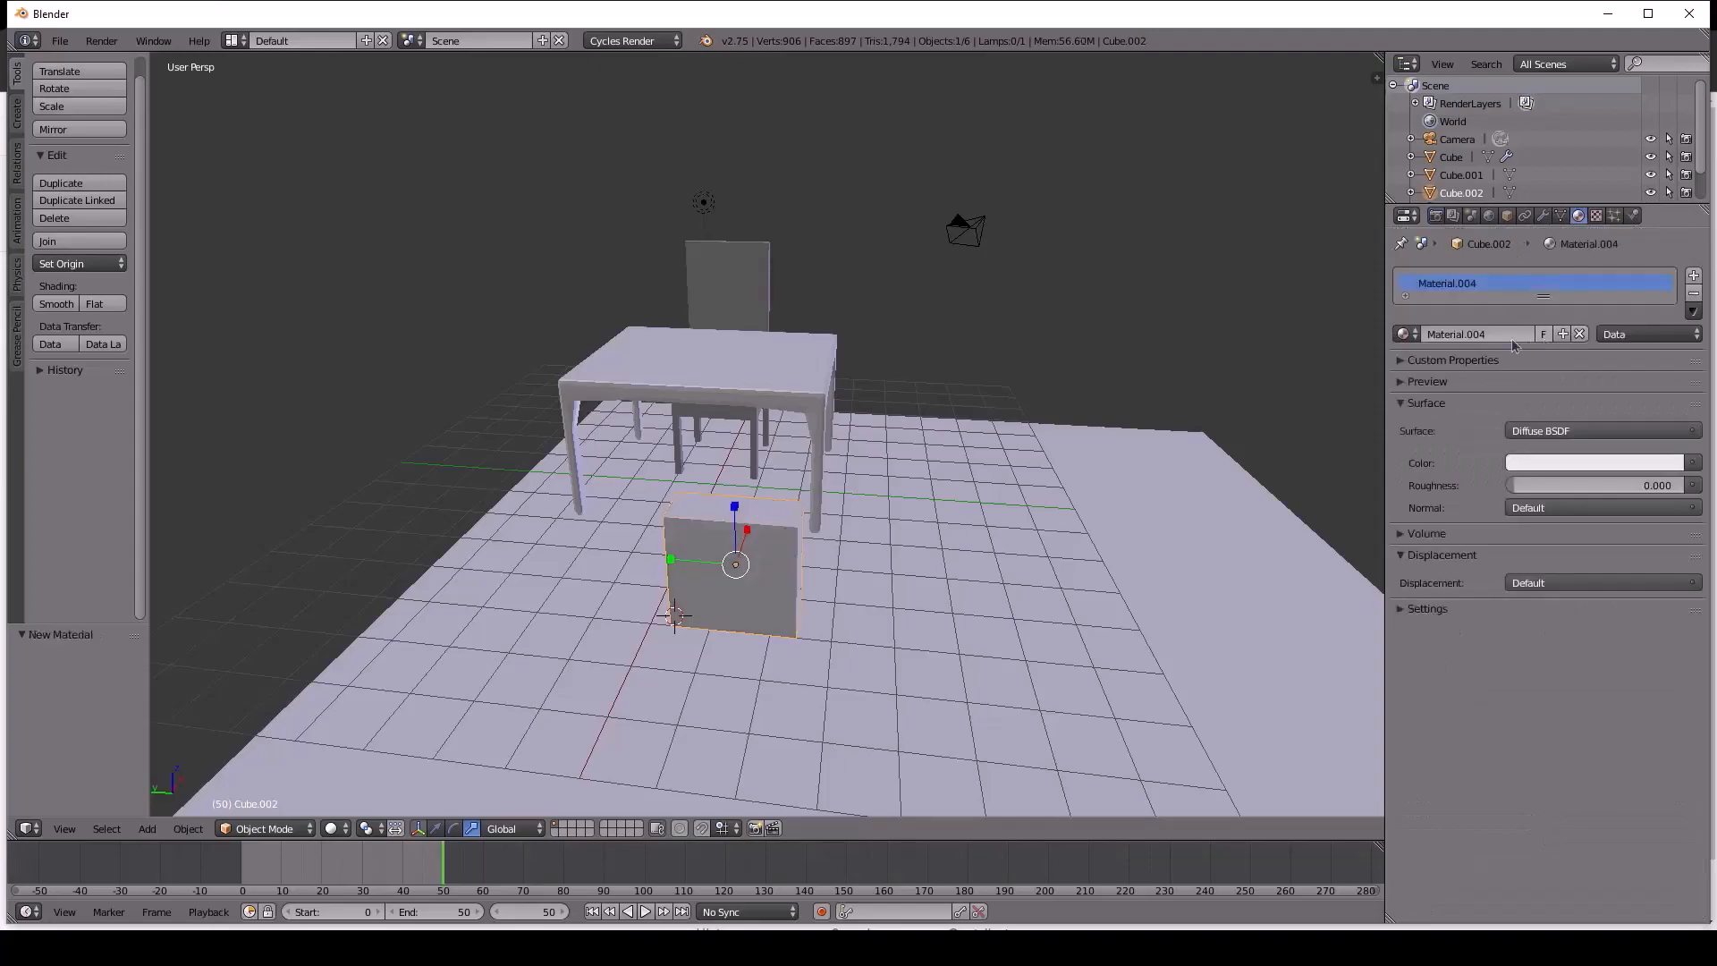
pyautogui.click(1563, 475)
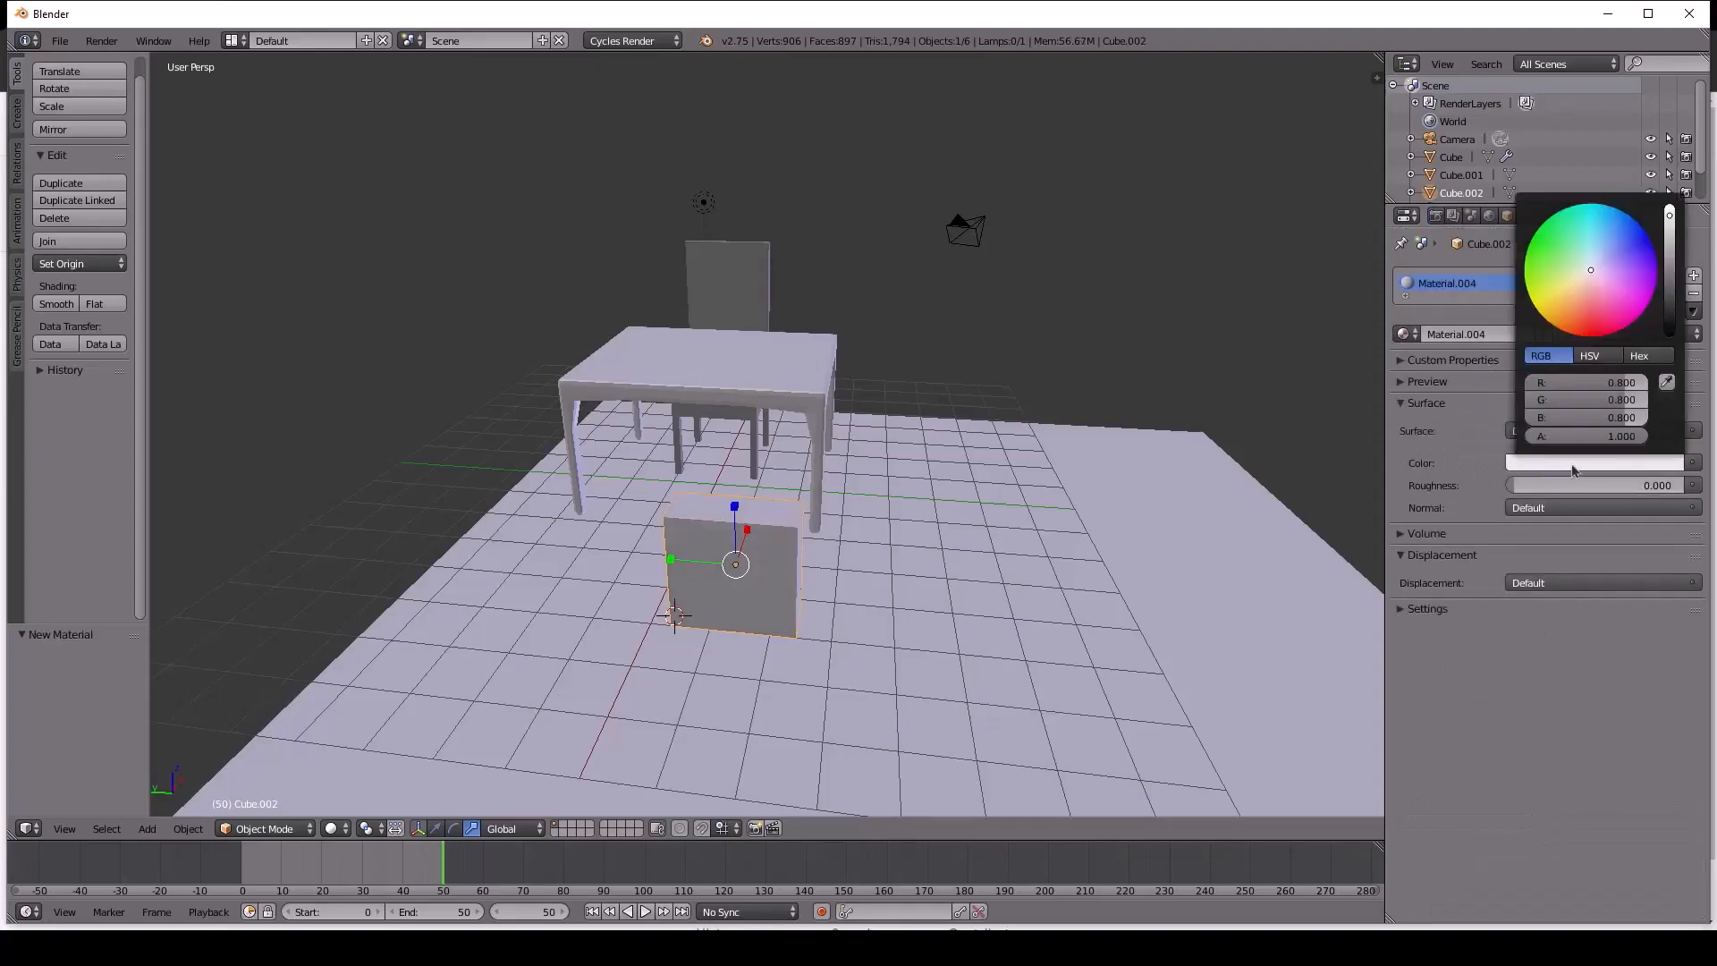
pyautogui.click(1670, 318)
pyautogui.moveTo(1672, 319); pyautogui.dragTo(1671, 332)
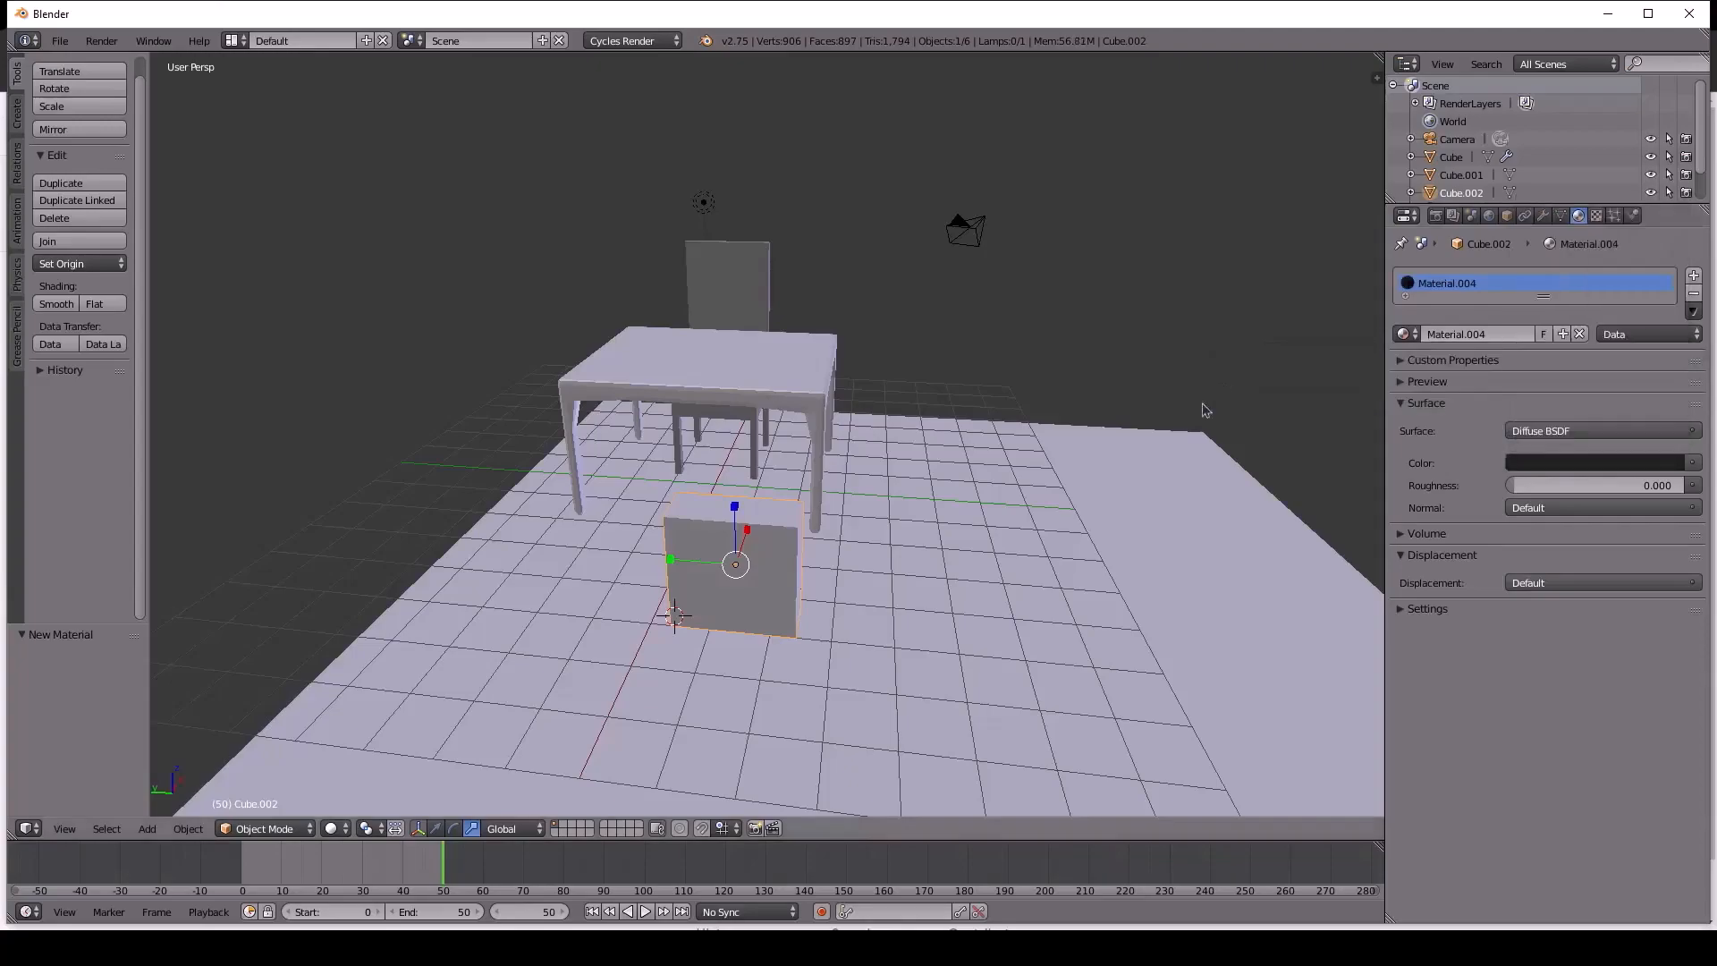
# Switch the viewport shading to Material to show the furniture's colors.
pyautogui.click(332, 829)
pyautogui.click(399, 730)
pyautogui.moveTo(399, 730); pyautogui.dragTo(450, 541, button='middle')
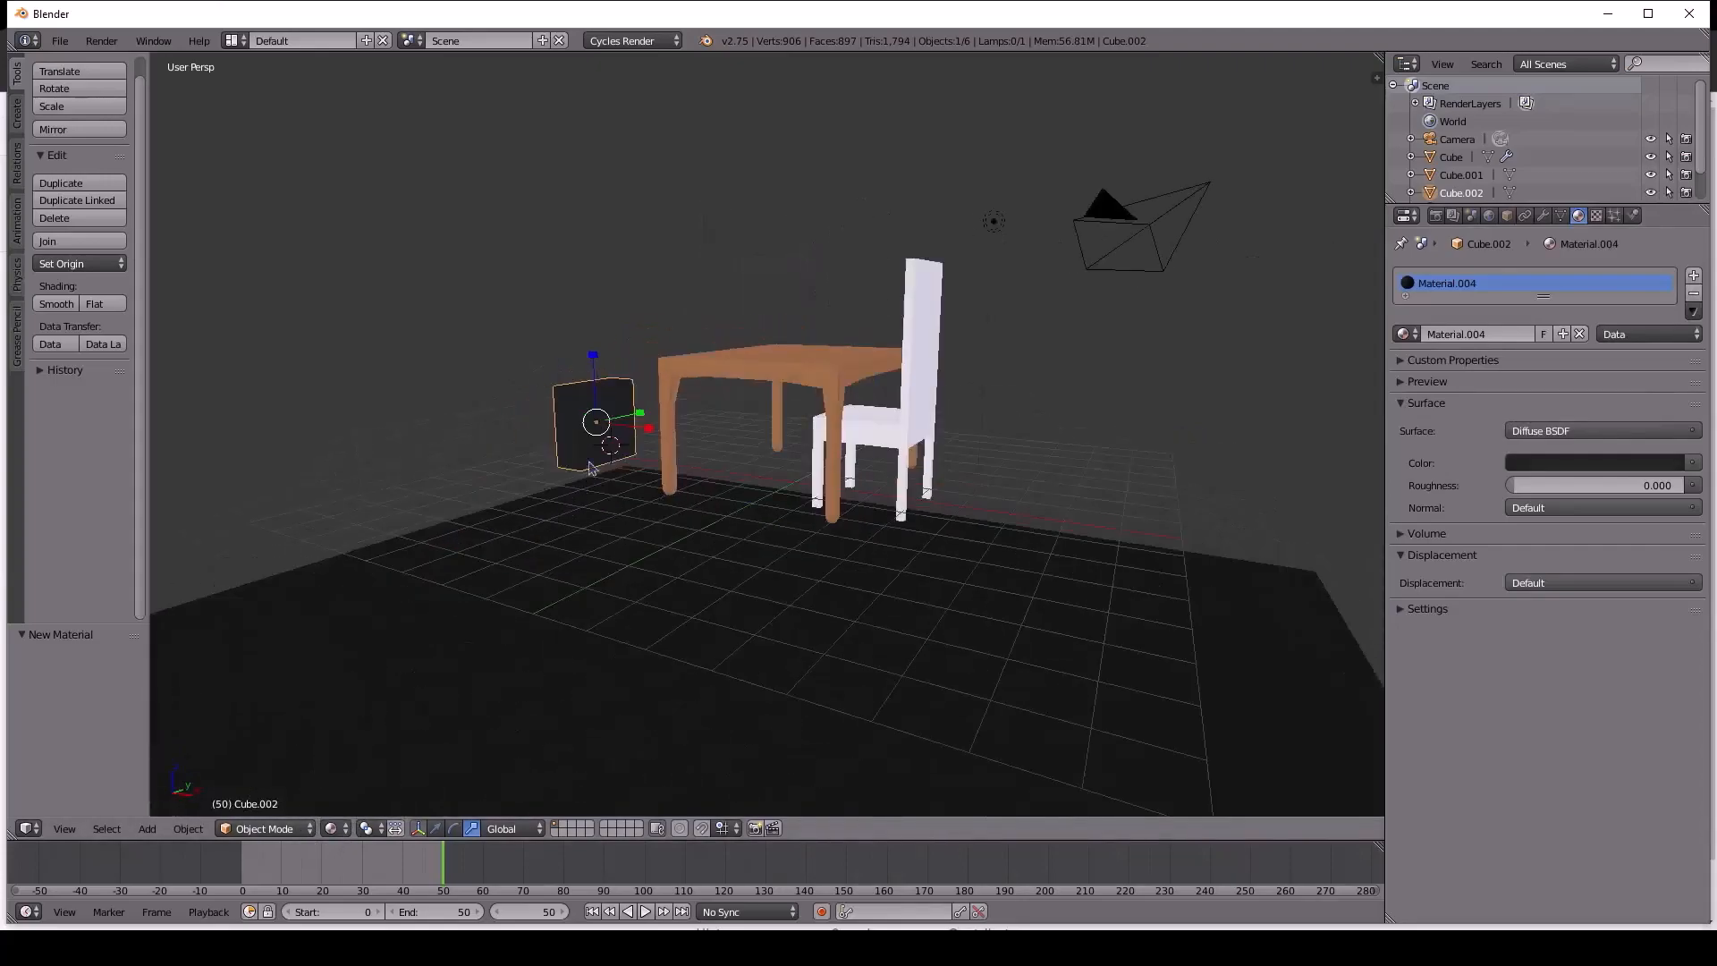
pyautogui.scroll(3, 577, 441)
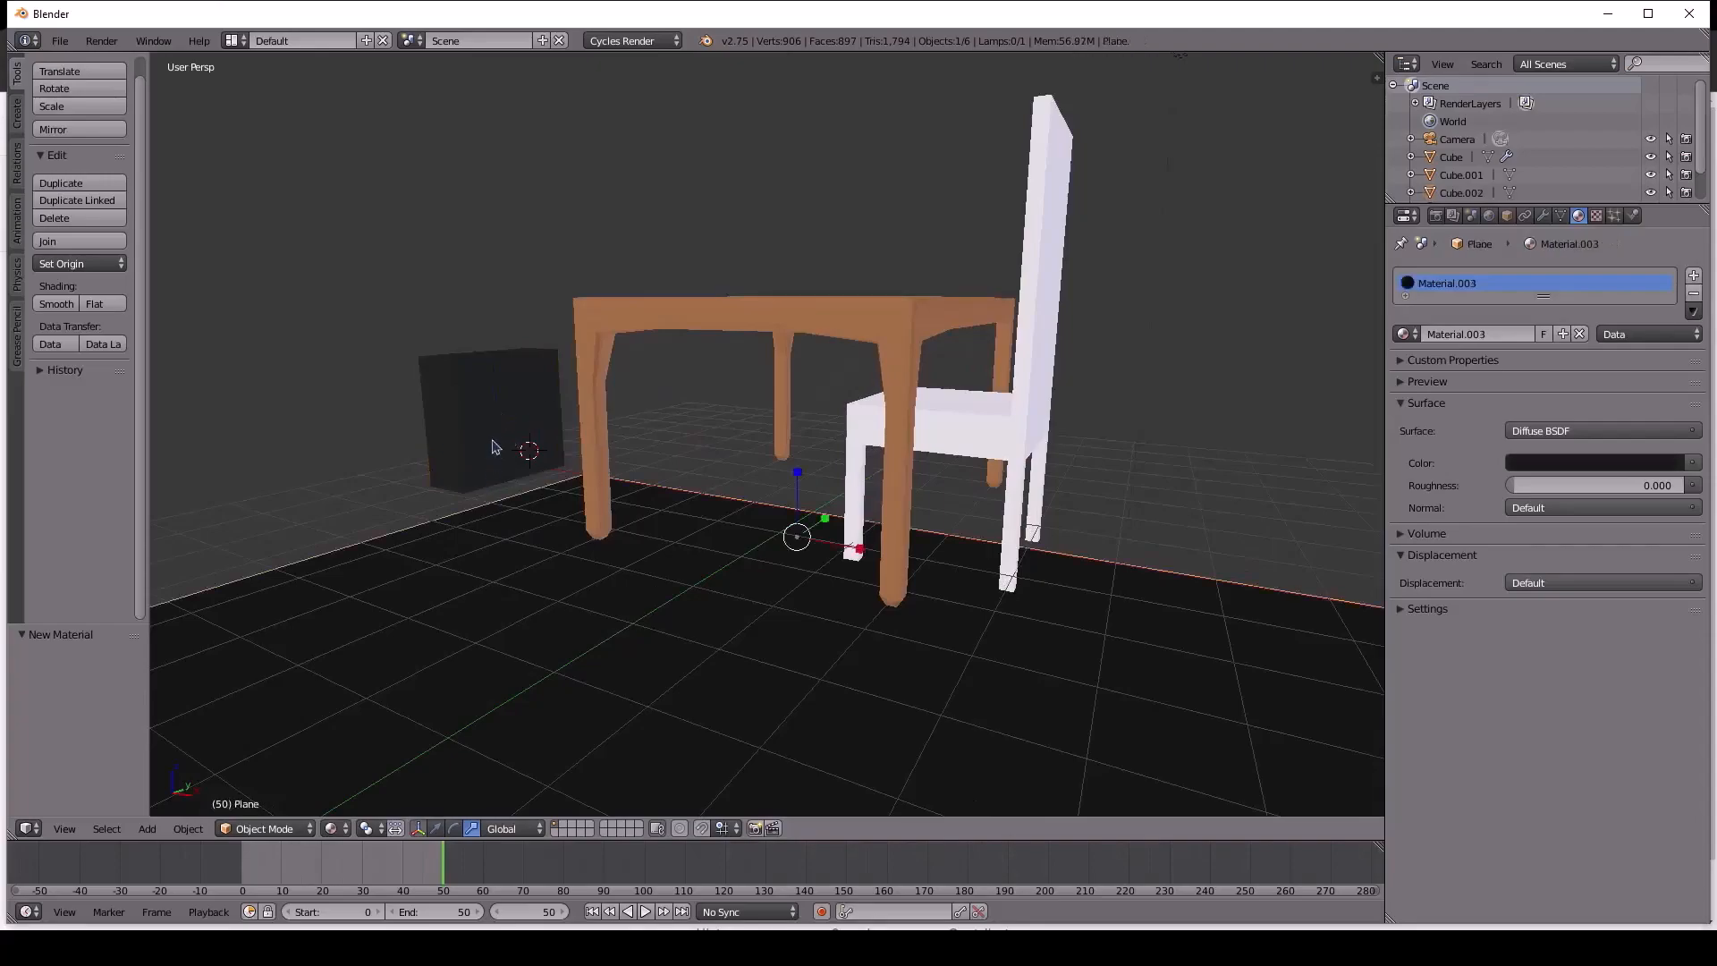
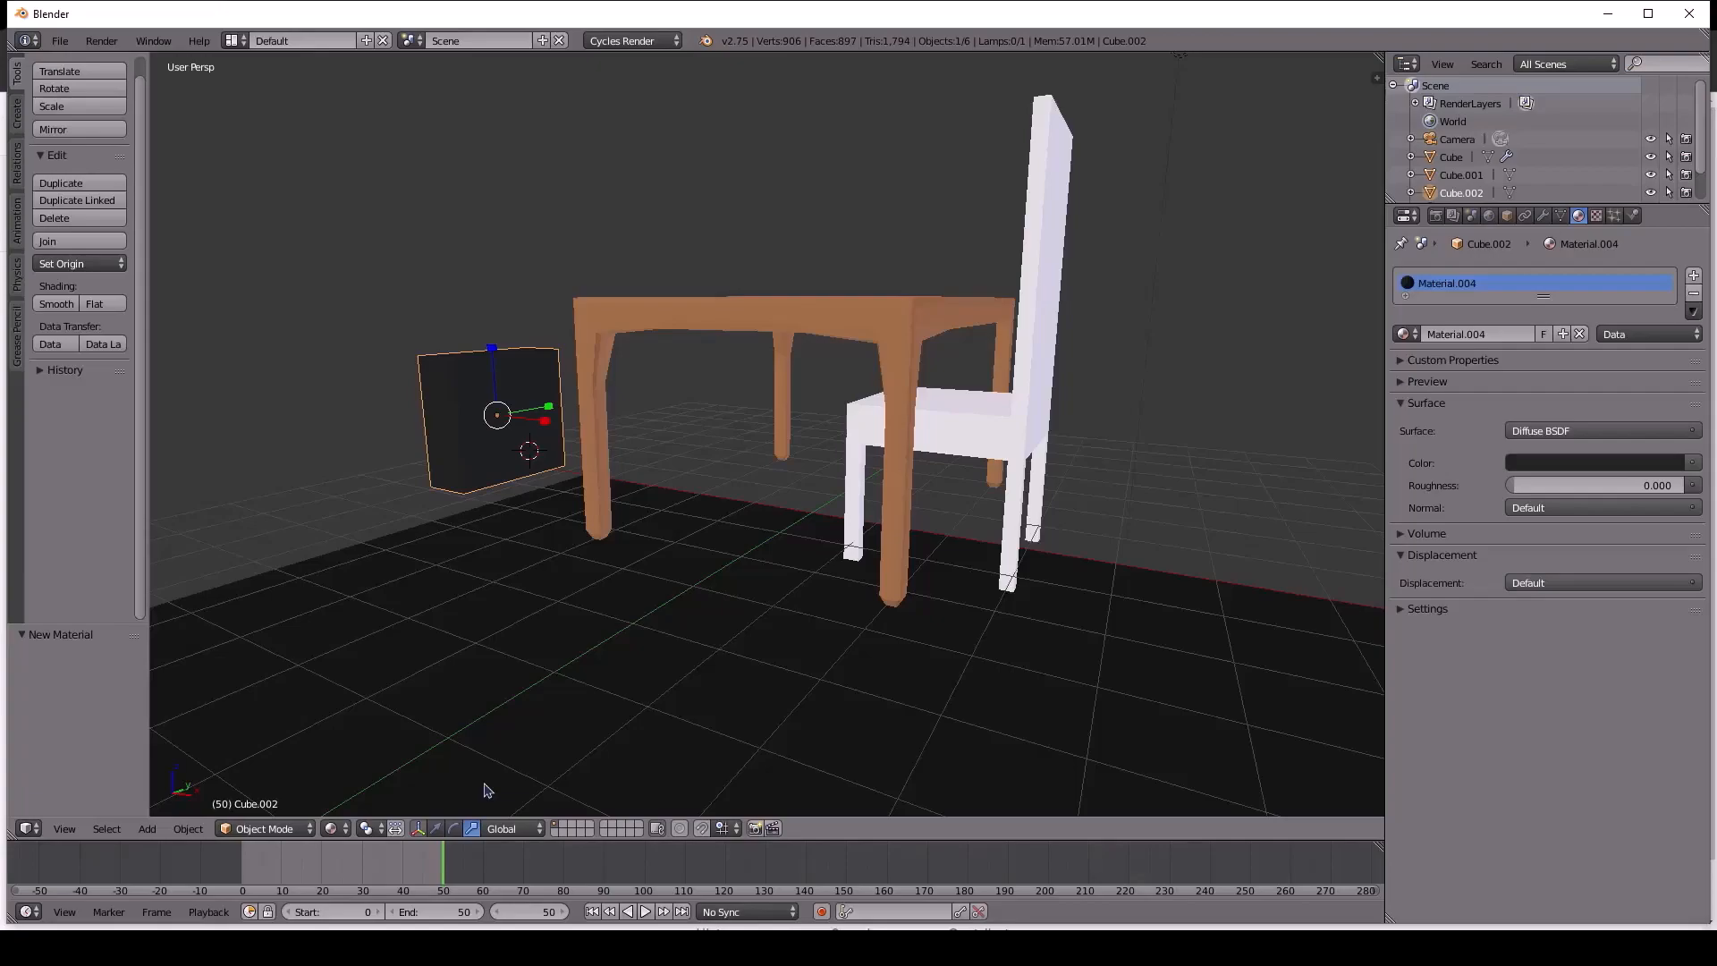
# Select the cube's large central face in Edit Mode, make its material single-user and add a second slot with a new material.
pyautogui.press('Tab')
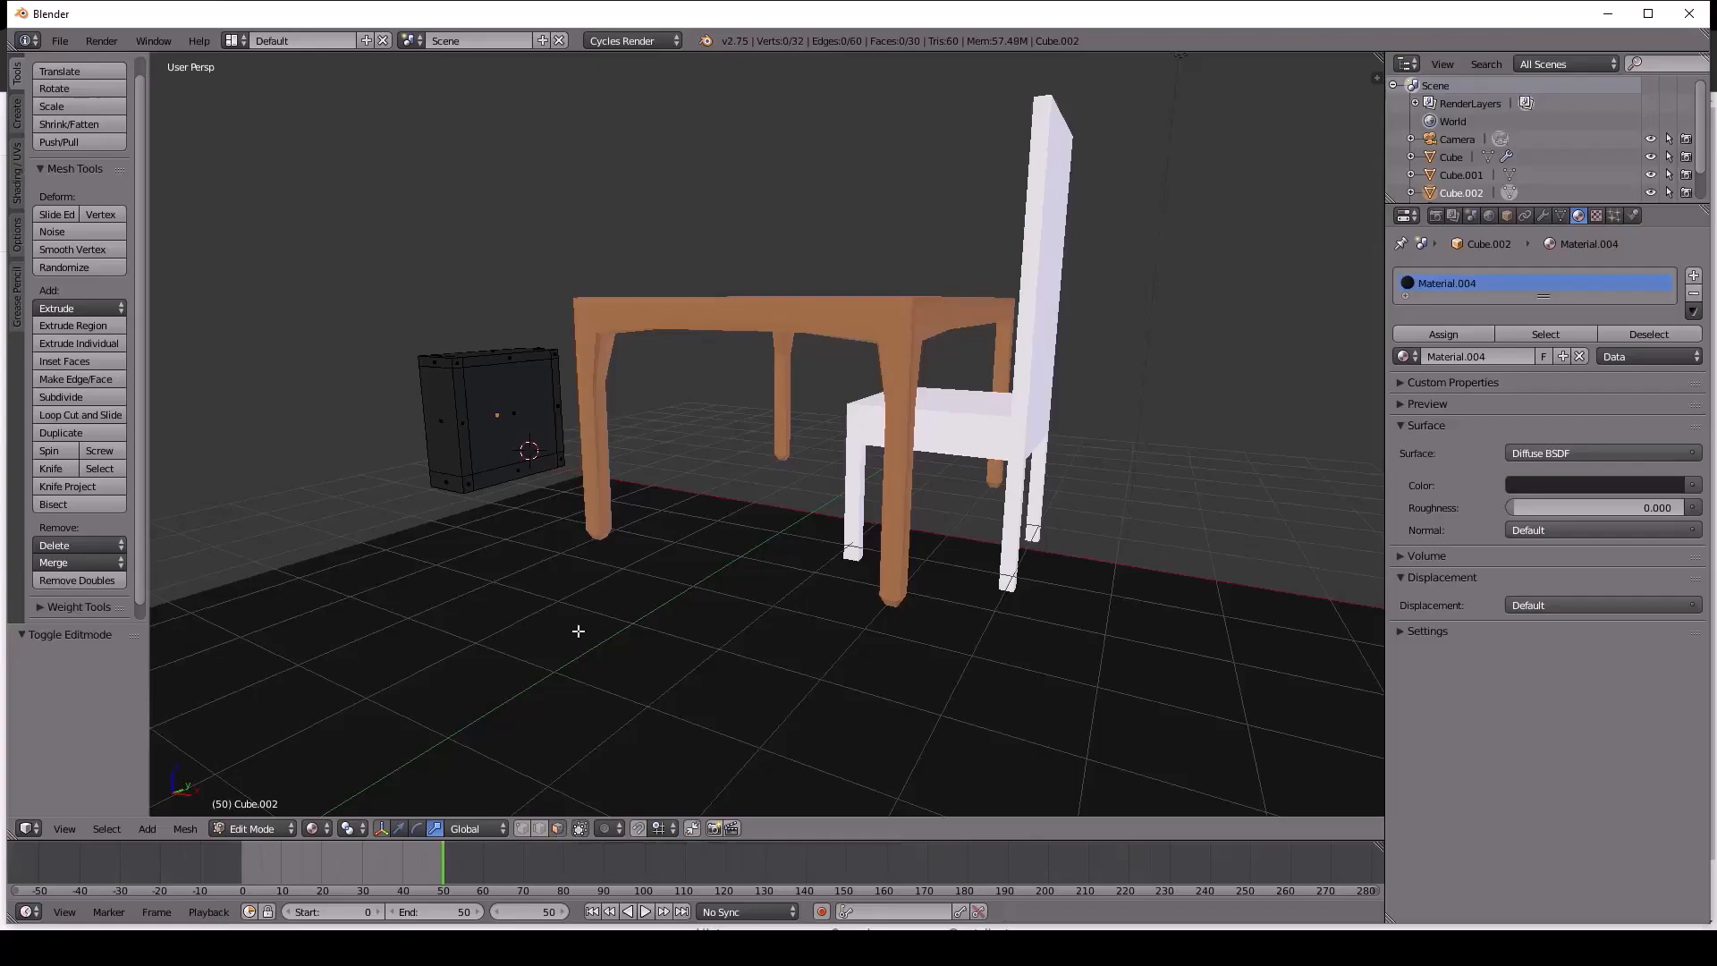
pyautogui.rightClick(526, 406)
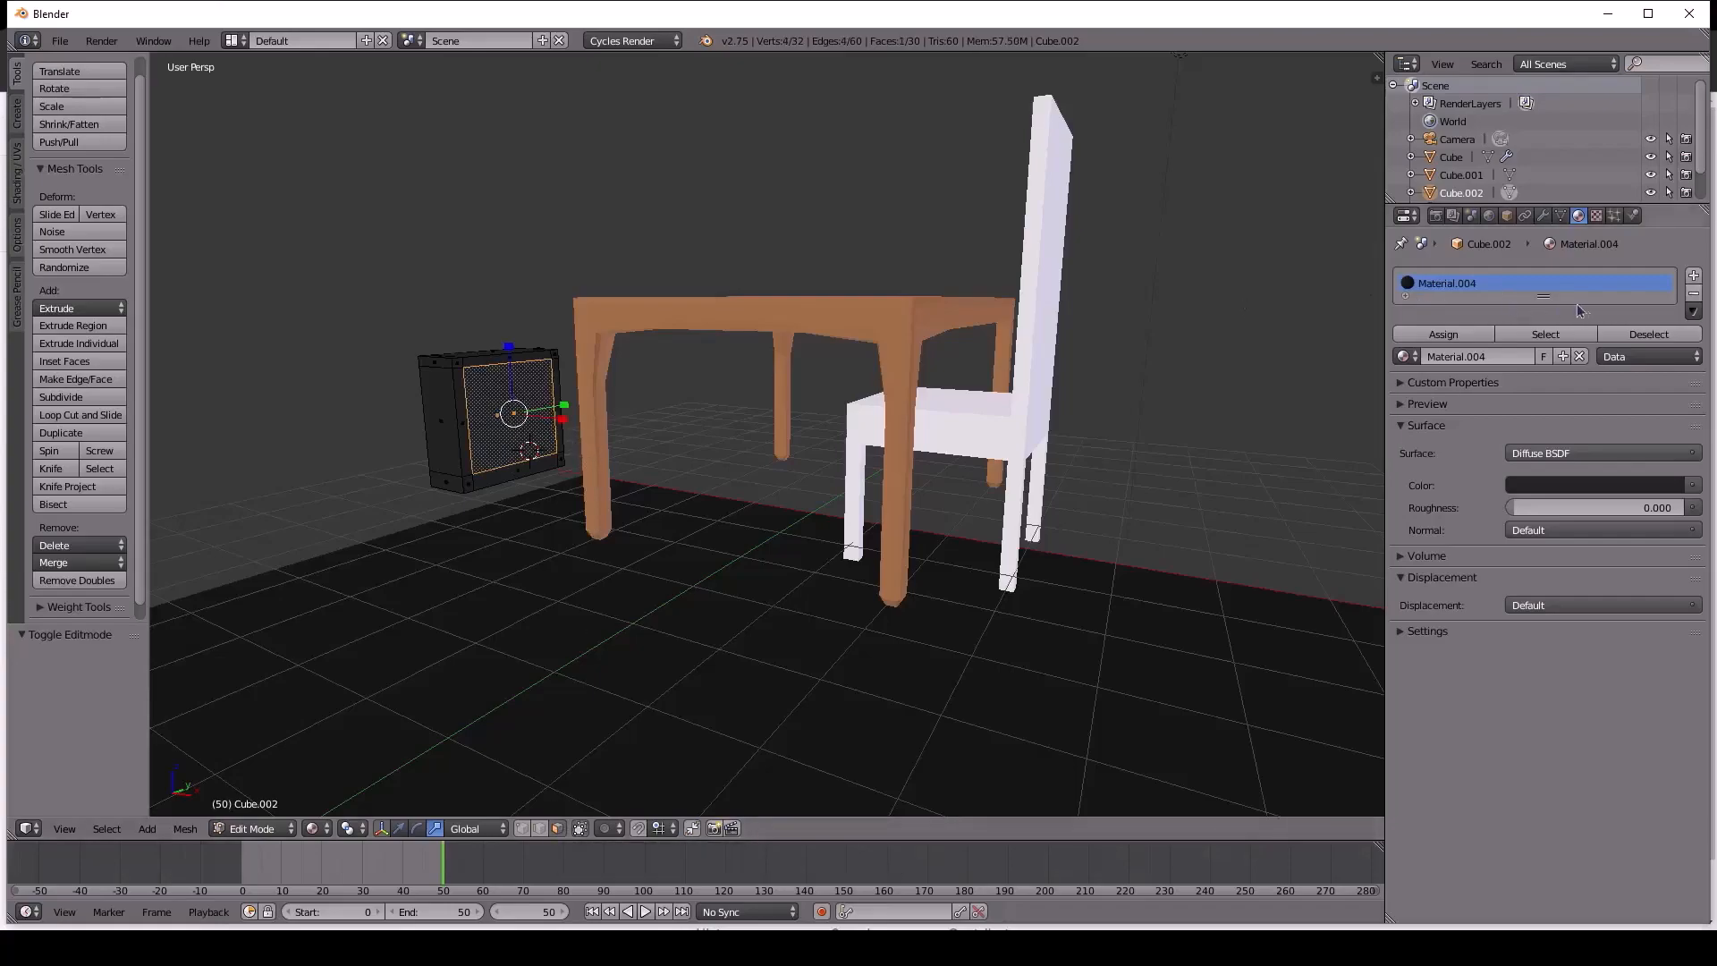
pyautogui.click(1564, 357)
pyautogui.click(1694, 275)
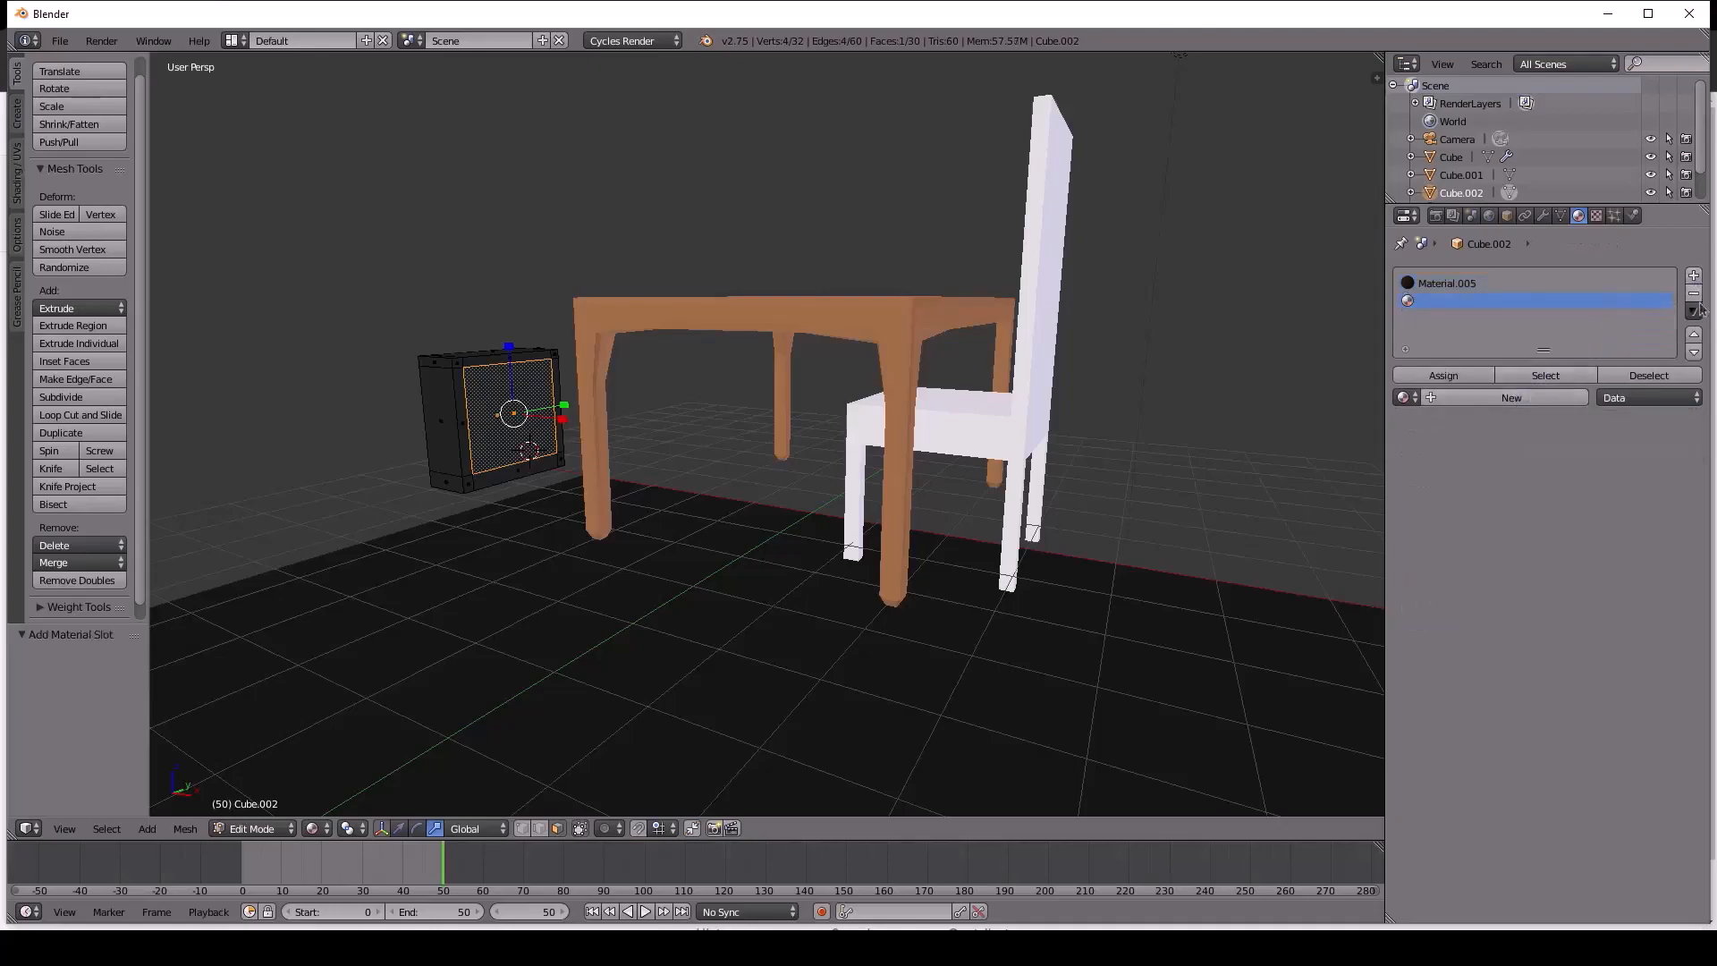
pyautogui.click(1484, 401)
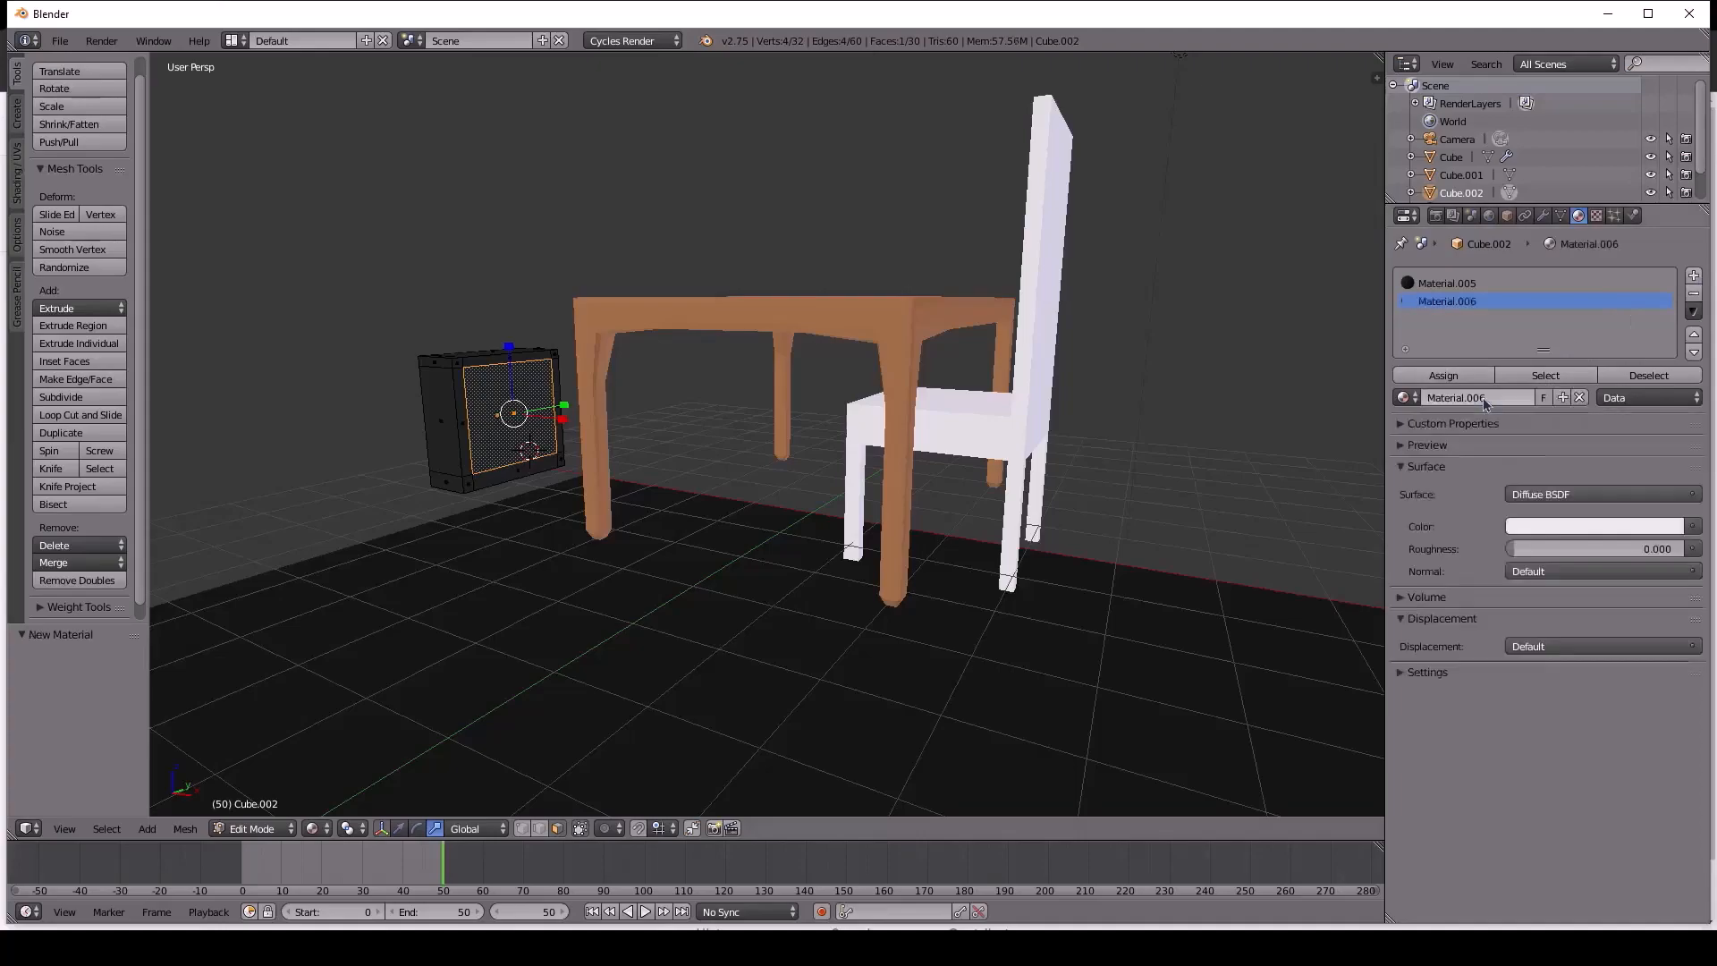
# Color the new material blue (R 0.120, G 0.107, B 0.800), assign it to the selected screen face and return to Object Mode.
pyautogui.click(1596, 530)
pyautogui.moveTo(1636, 335)
pyautogui.mouseDown()
pyautogui.moveTo(1575, 350)
pyautogui.moveTo(1570, 336)
pyautogui.moveTo(1628, 316)
pyautogui.mouseUp()
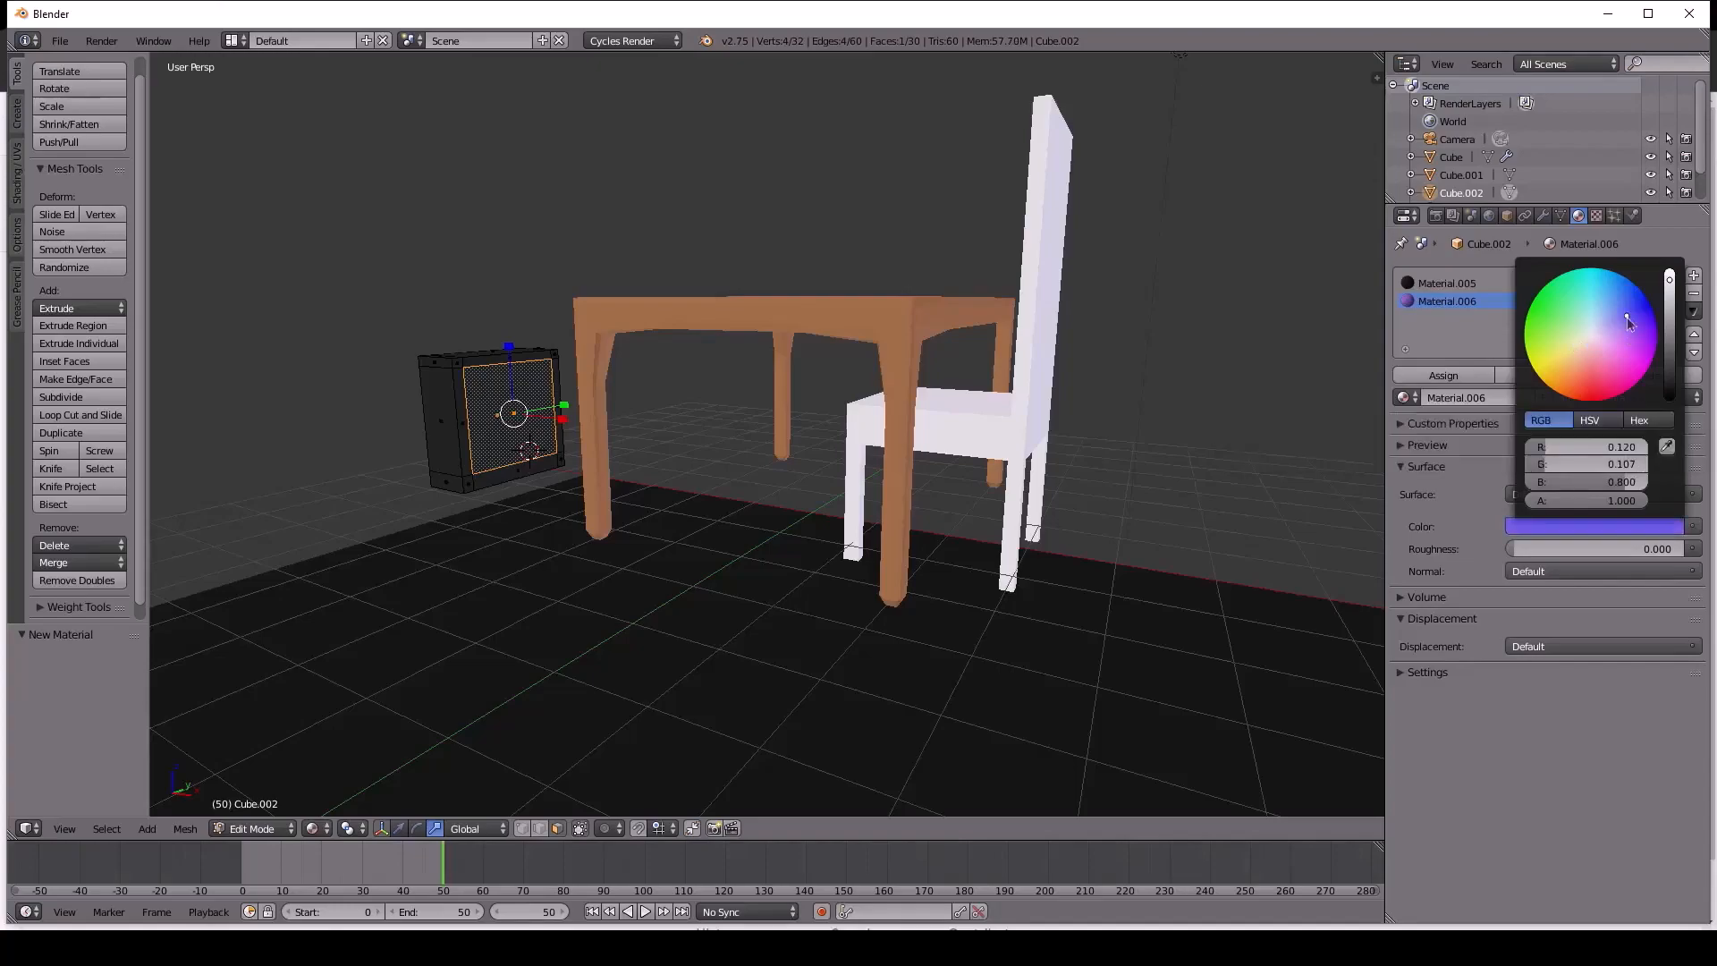
pyautogui.click(1457, 380)
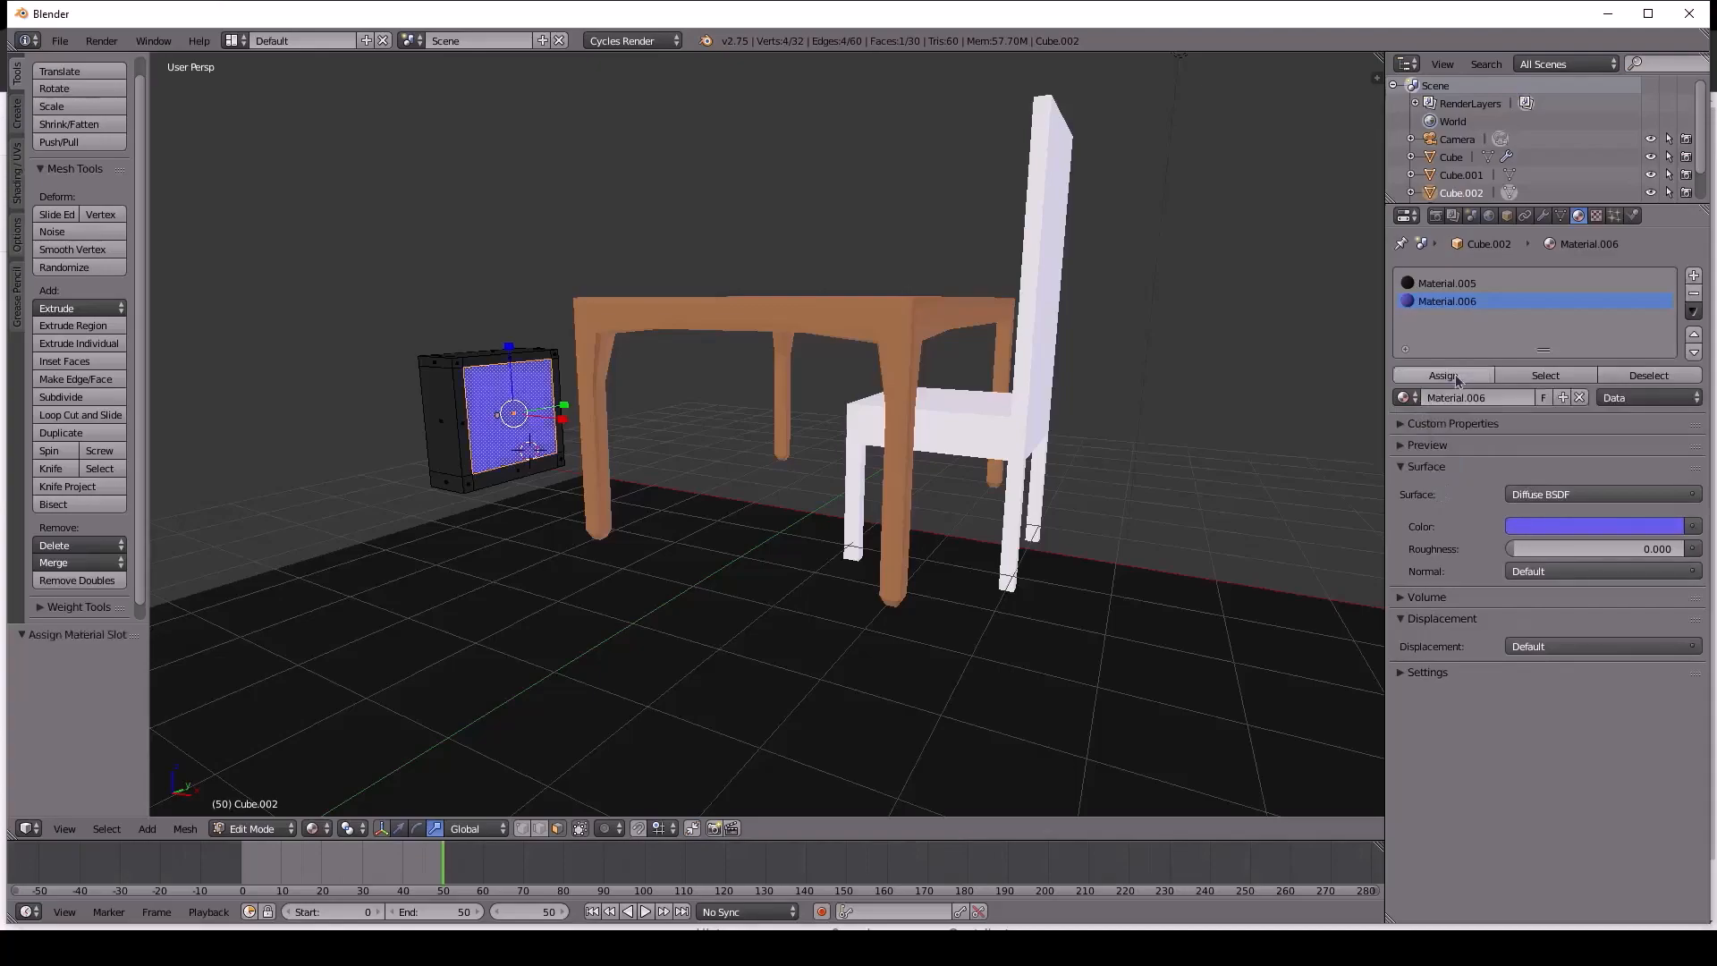
pyautogui.moveTo(517, 456); pyautogui.dragTo(522, 586, button='middle')
pyautogui.scroll(-3, 671, 529)
pyautogui.rightClick(681, 580)
pyautogui.press('Tab')
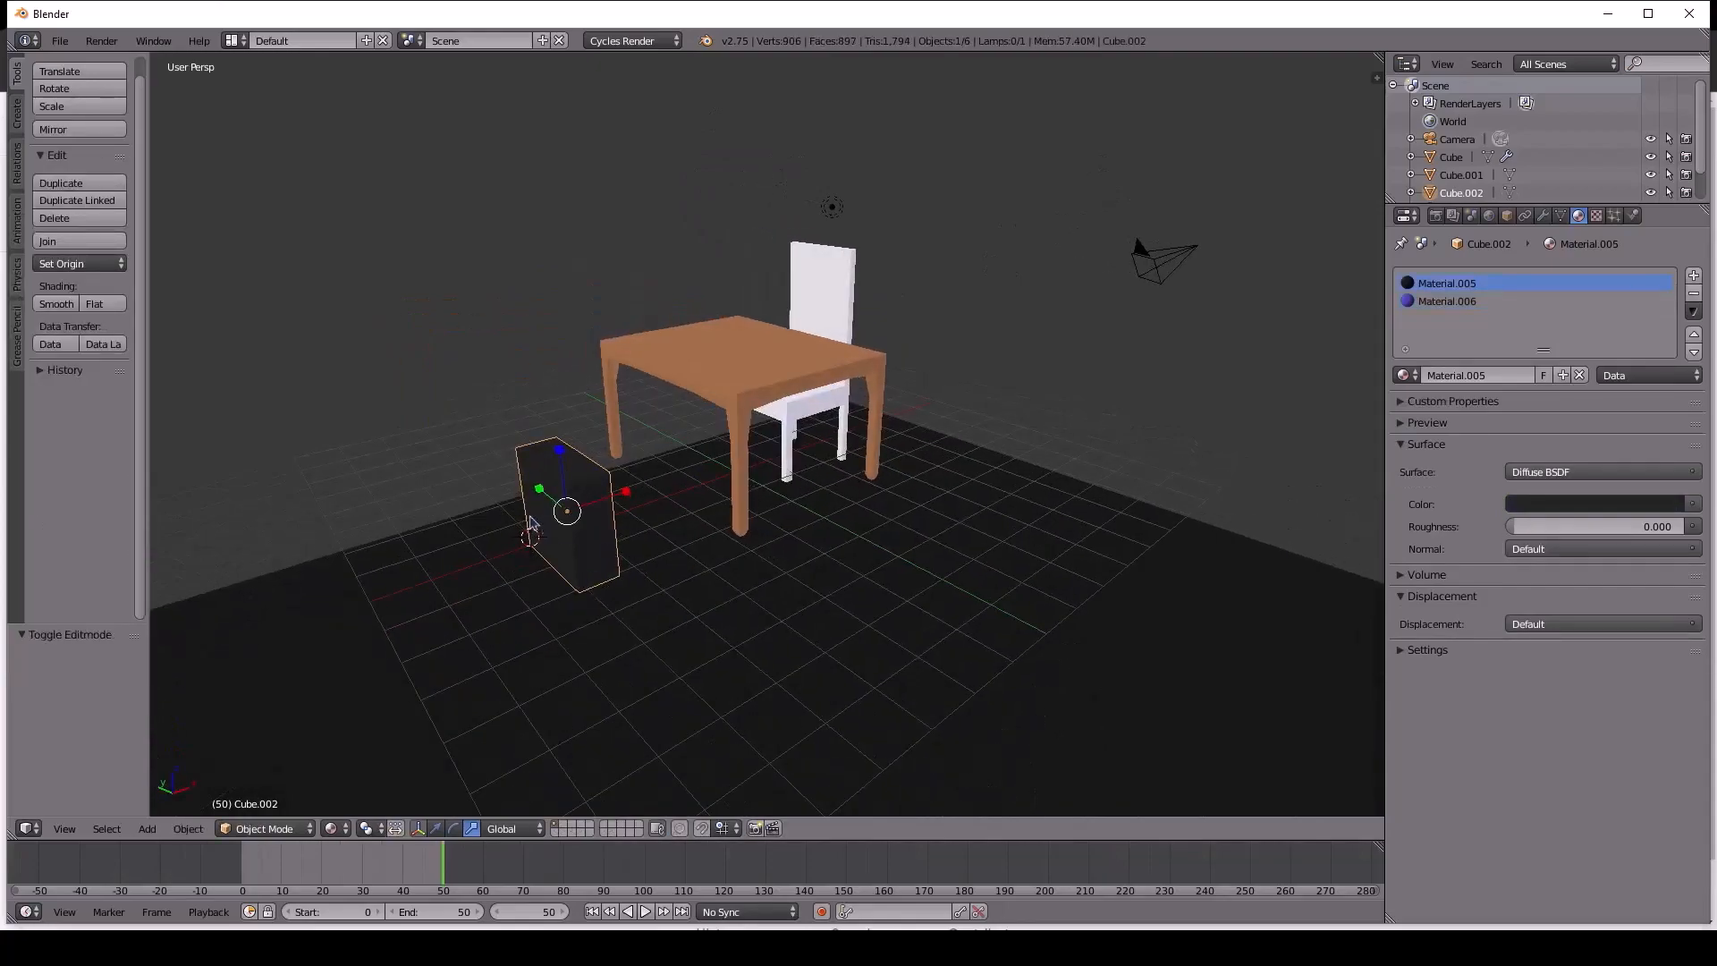
# Move the monitor cube onto the tabletop facing the chair, shifting it about 0.643 along Y with the translate manipulator.
pyautogui.press('g')
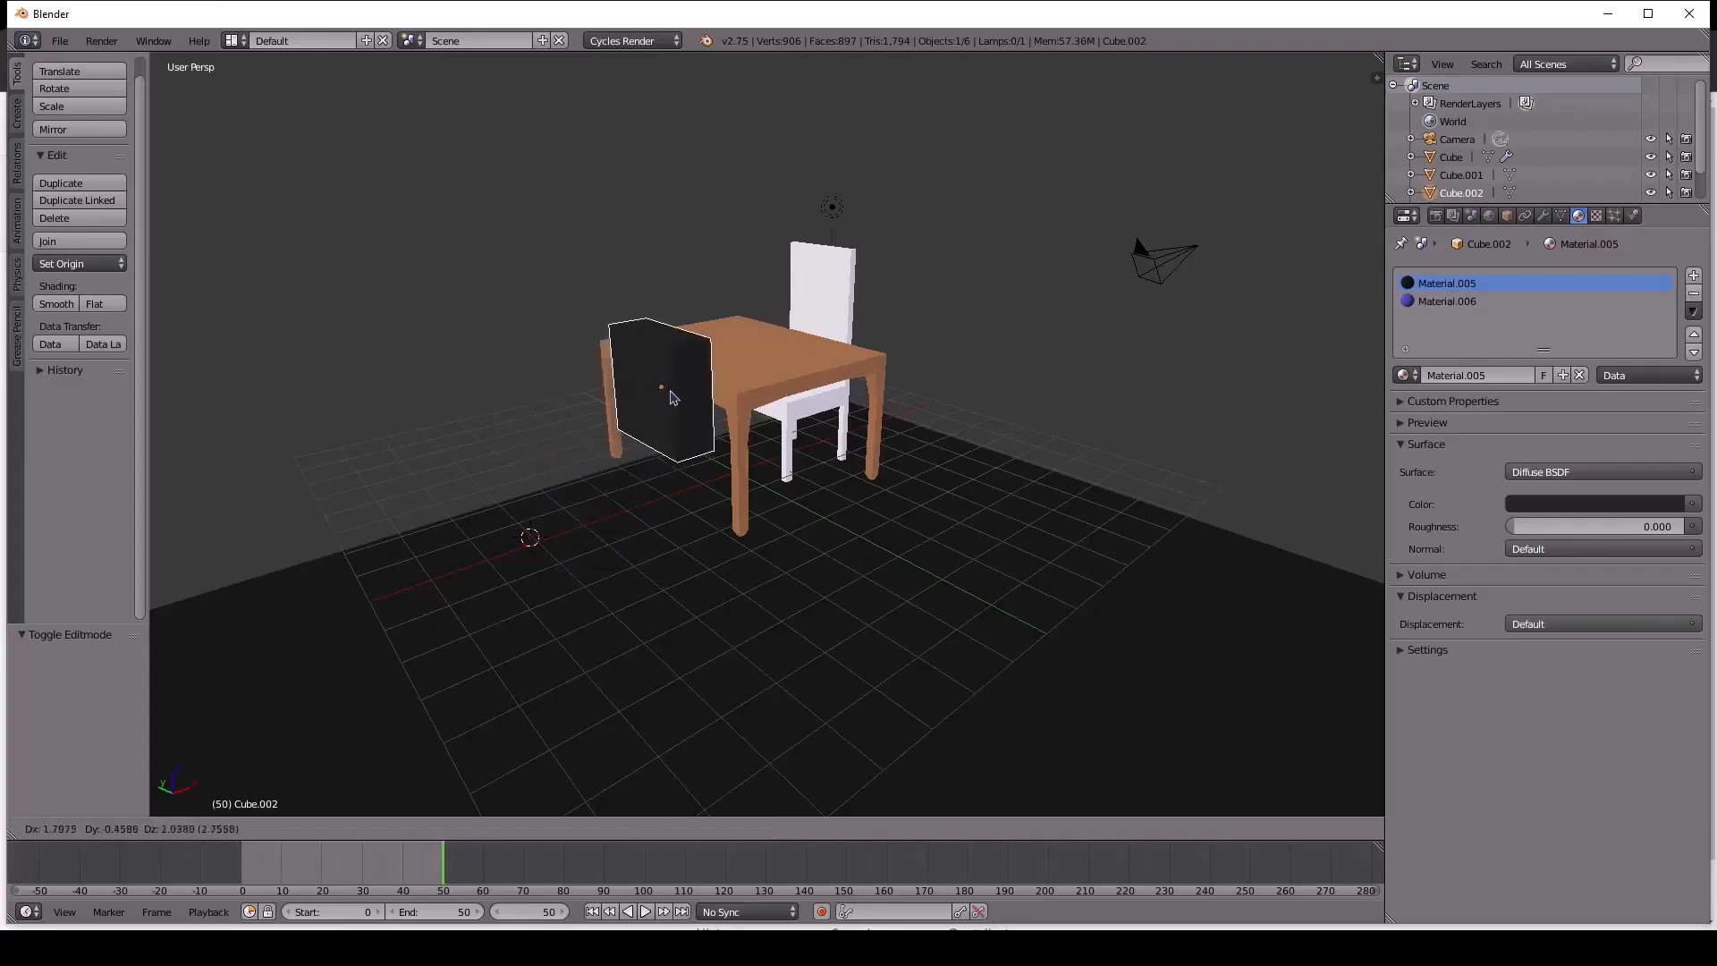
pyautogui.click(740, 323)
pyautogui.moveTo(740, 323); pyautogui.dragTo(486, 335, button='middle')
pyautogui.press('g')
pyautogui.click(783, 324)
pyautogui.moveTo(784, 324); pyautogui.dragTo(584, 741, button='middle')
pyautogui.click(436, 829)
pyautogui.moveTo(865, 338); pyautogui.dragTo(892, 342)
pyautogui.moveTo(892, 342); pyautogui.dragTo(808, 349, button='middle')
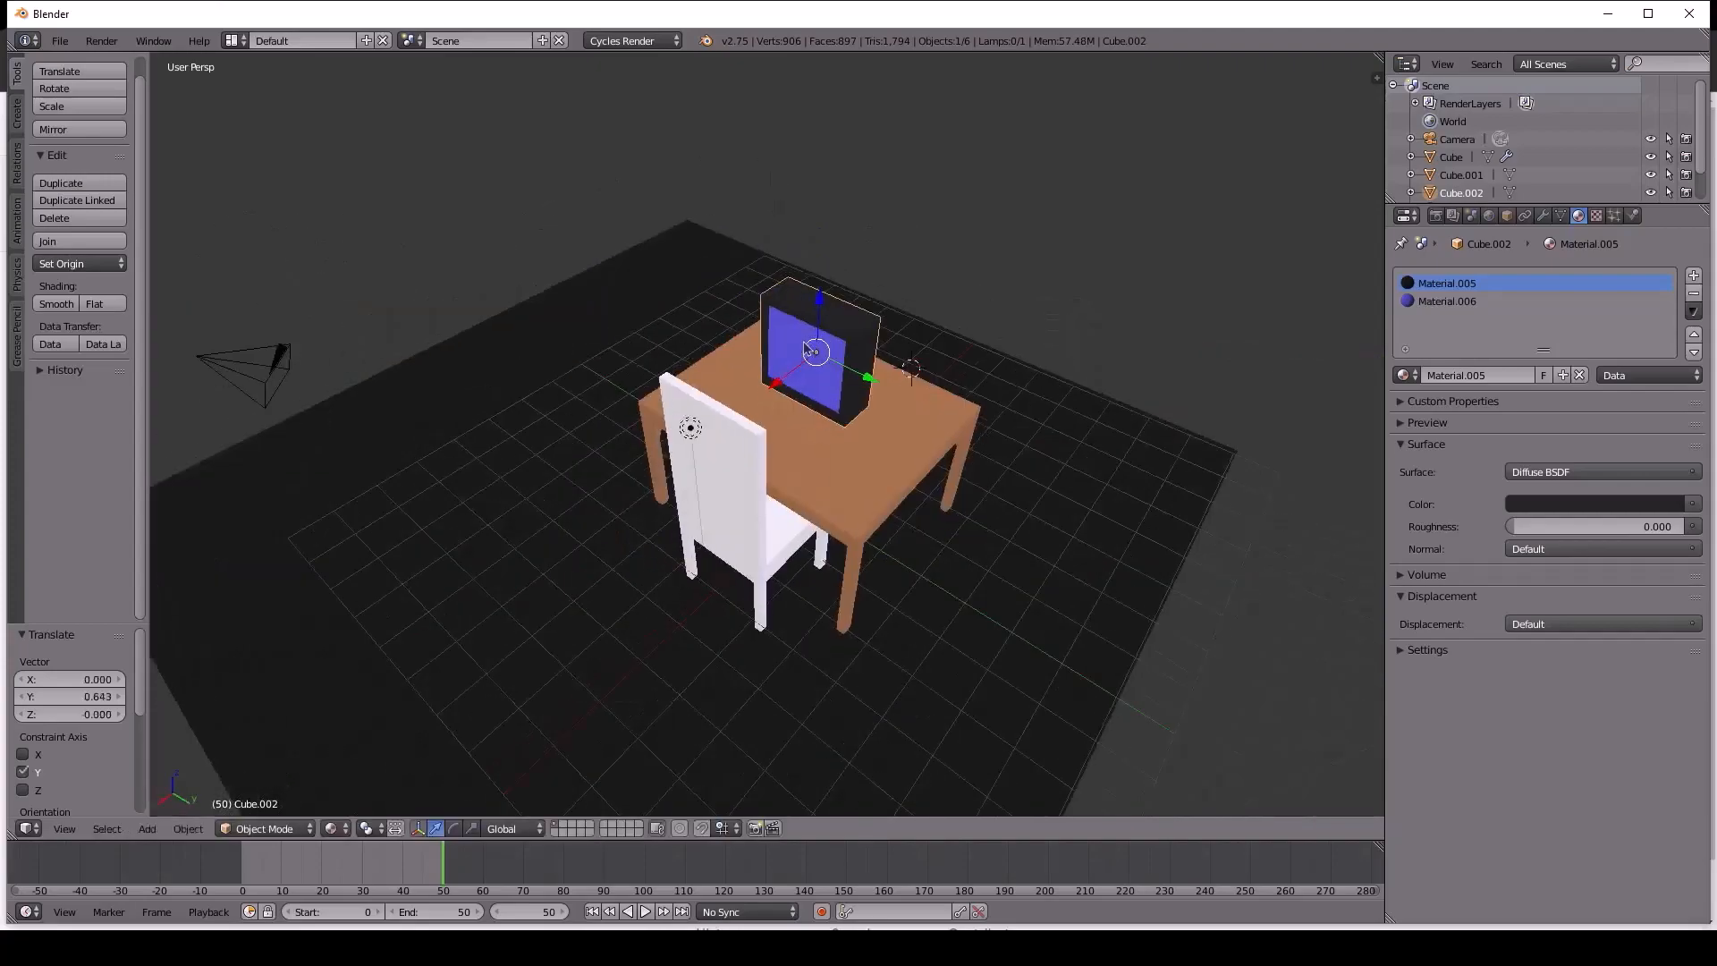
# Move the chair away from the table and raise it about 0.443 along Z.
pyautogui.rightClick(690, 430)
pyautogui.moveTo(690, 430); pyautogui.dragTo(694, 435, button='middle')
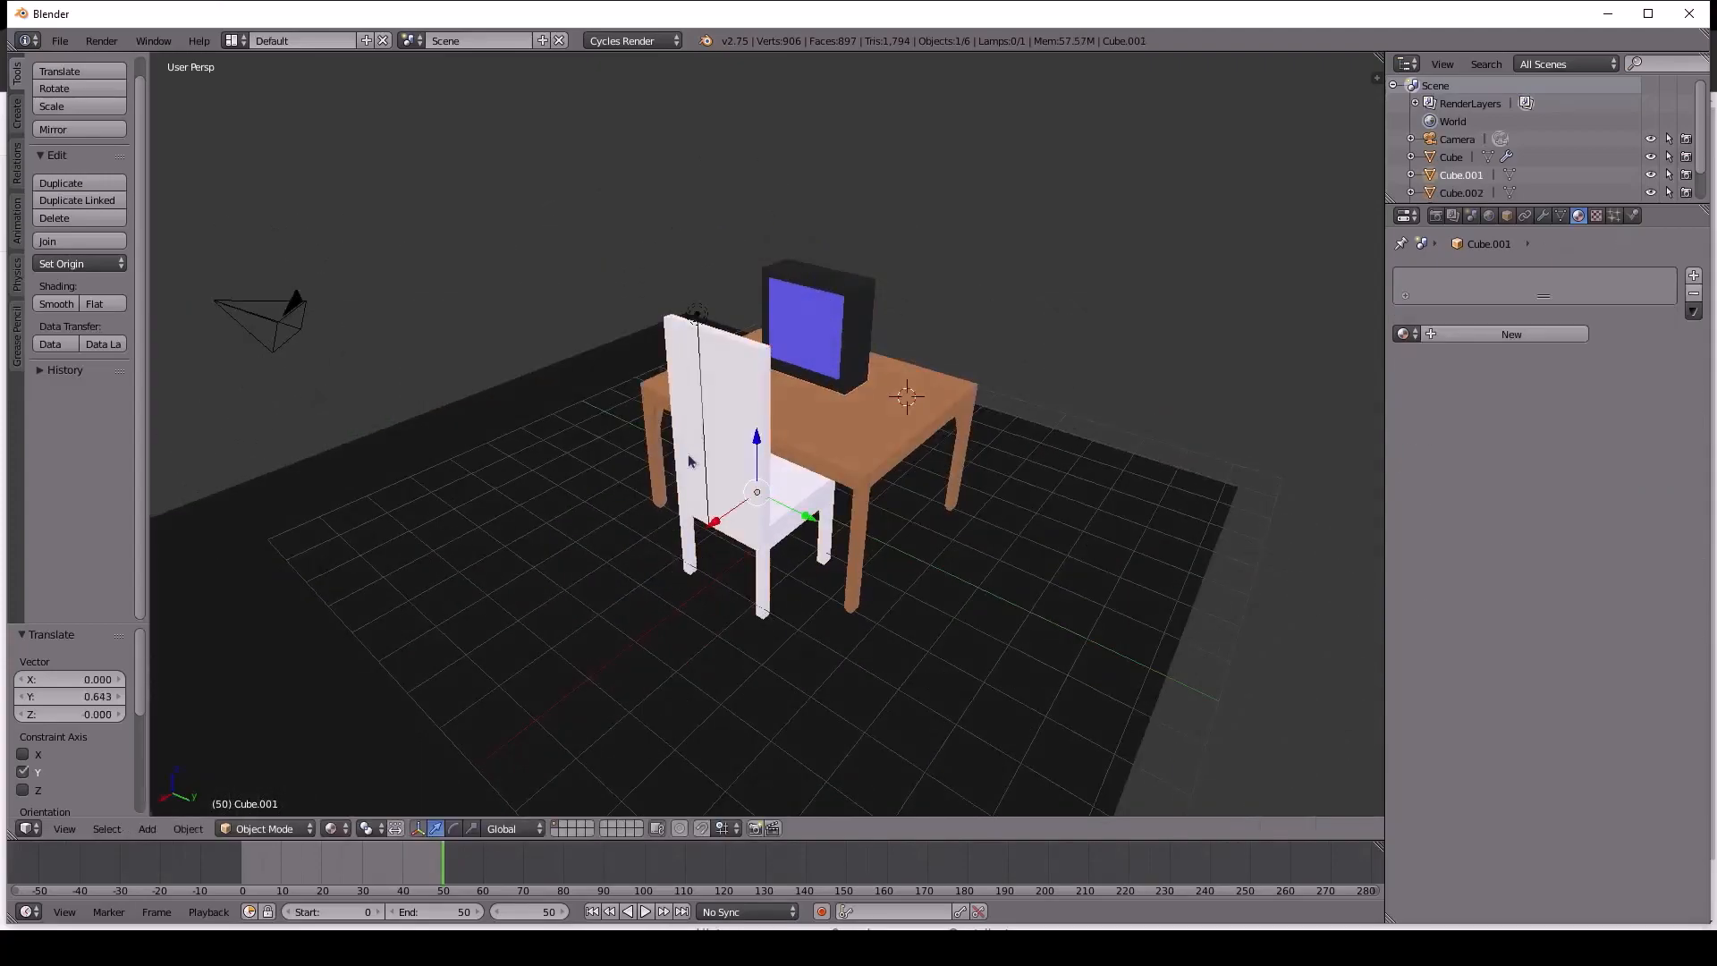
pyautogui.press('g')
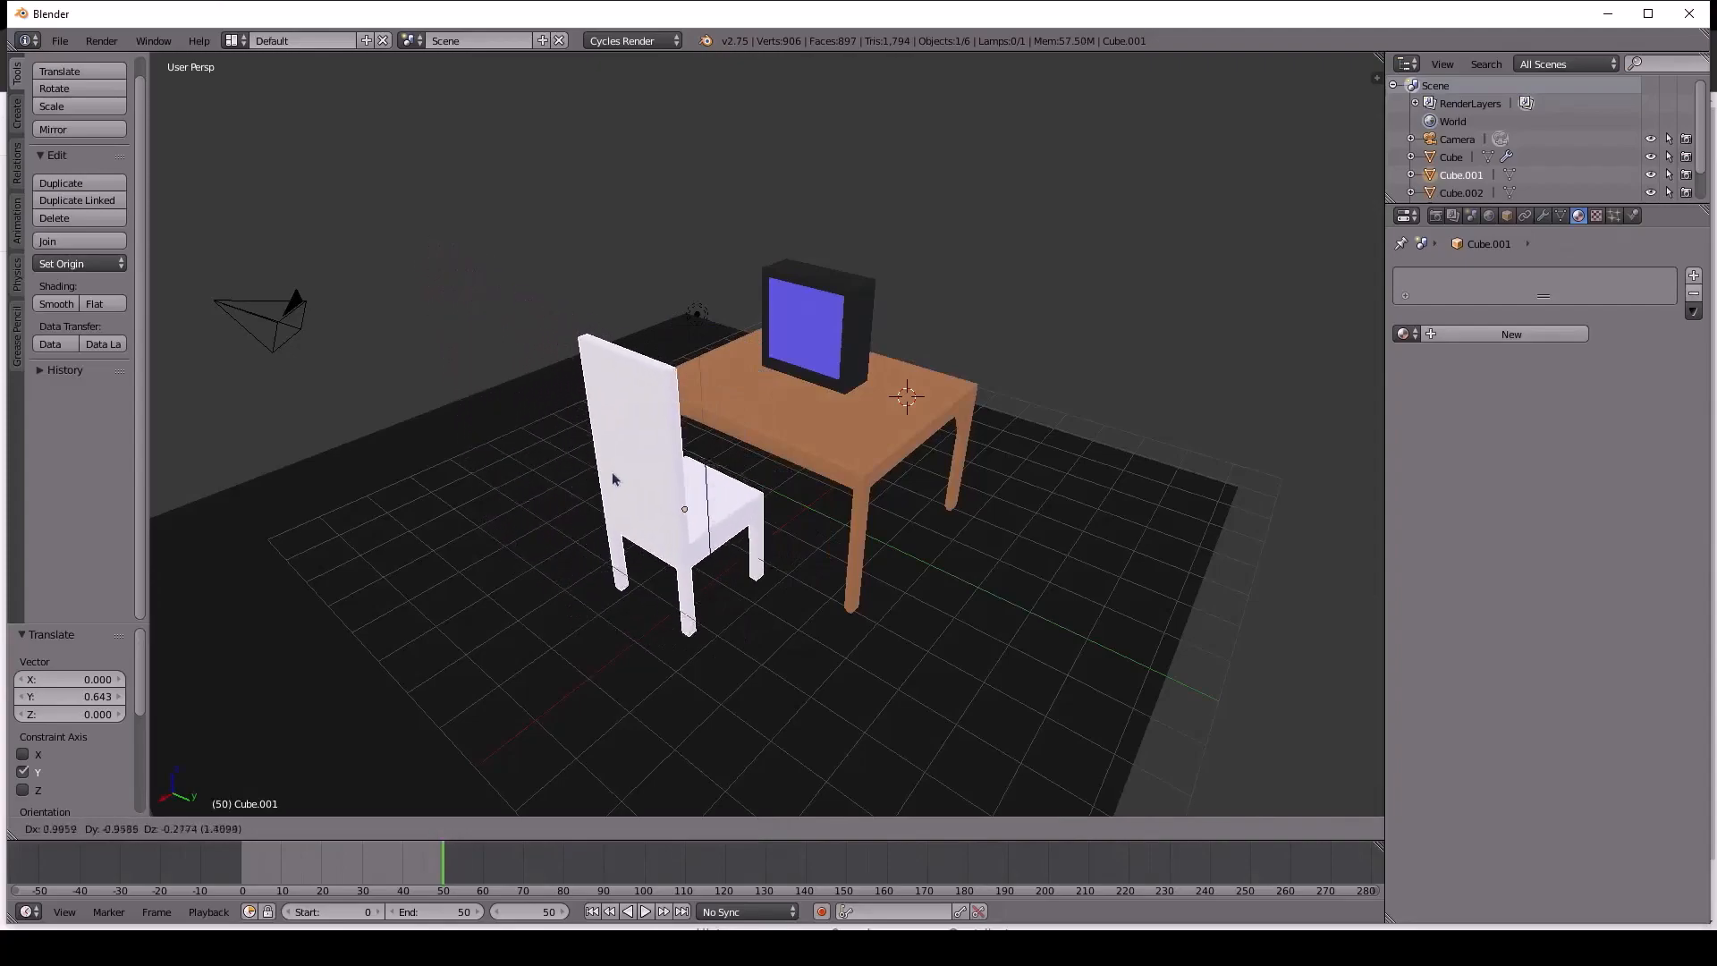
pyautogui.click(596, 454)
pyautogui.moveTo(614, 516); pyautogui.dragTo(595, 540)
pyautogui.moveTo(611, 464); pyautogui.dragTo(675, 431)
pyautogui.moveTo(704, 385); pyautogui.dragTo(733, 348, button='middle')
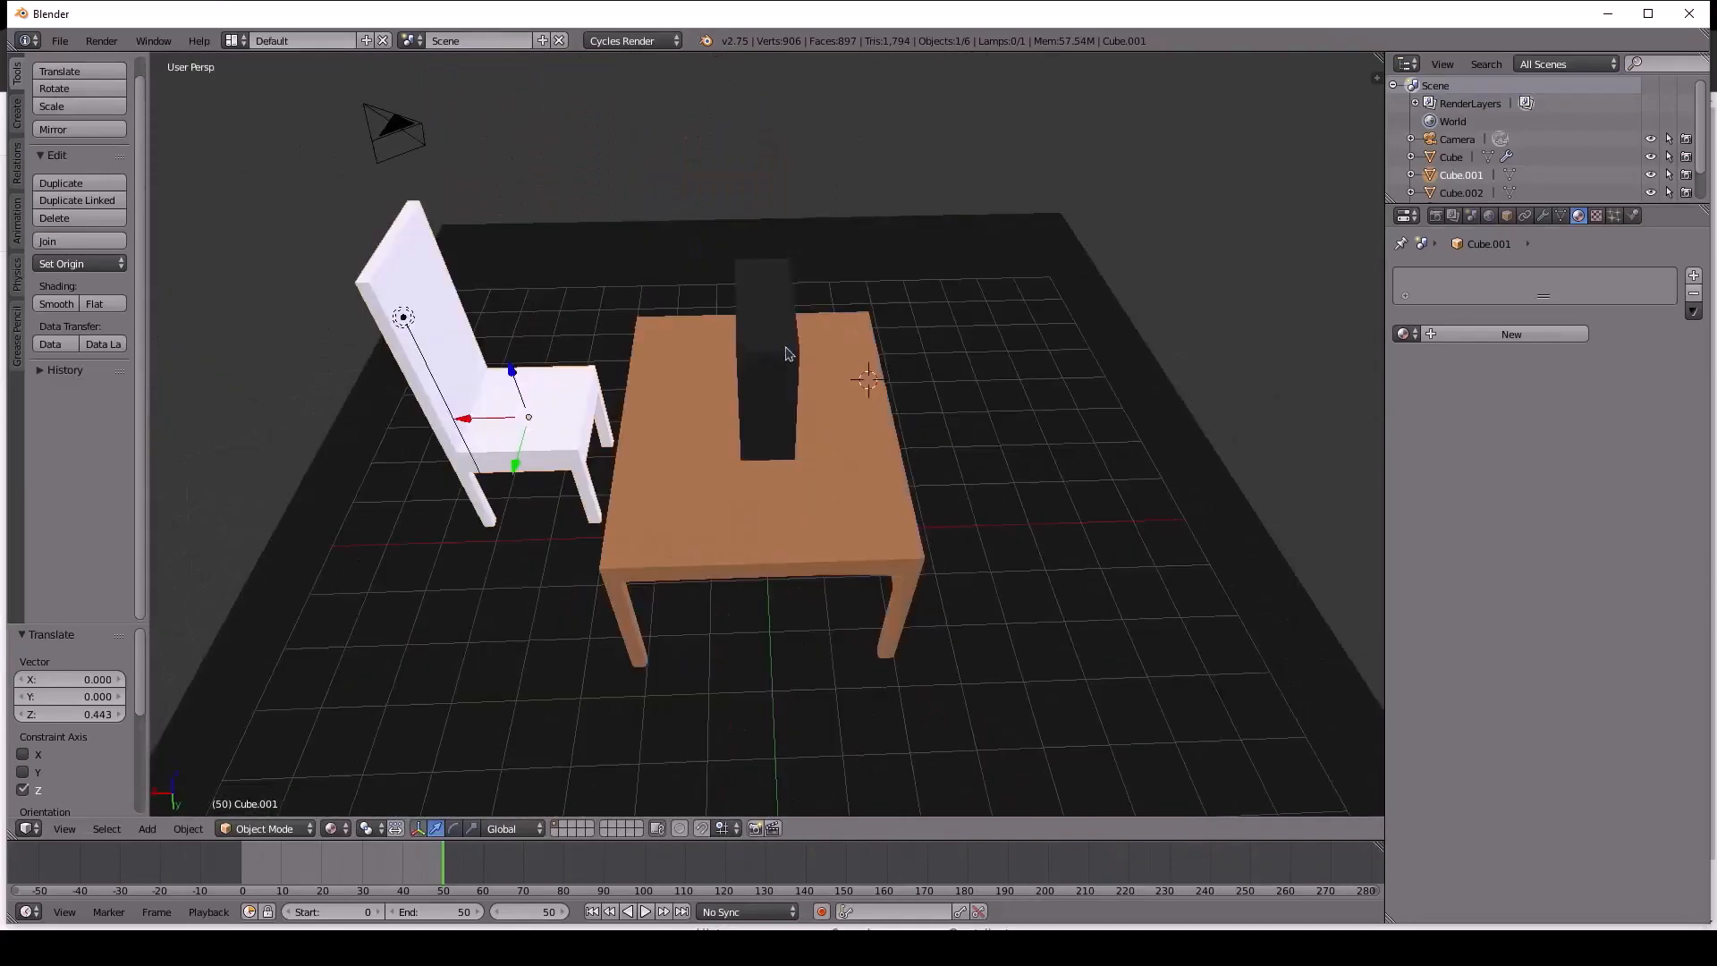
# Open the monitor's mesh in Edit Mode and select all of its geometry.
pyautogui.rightClick(787, 351)
pyautogui.moveTo(474, 374); pyautogui.dragTo(506, 379, button='middle')
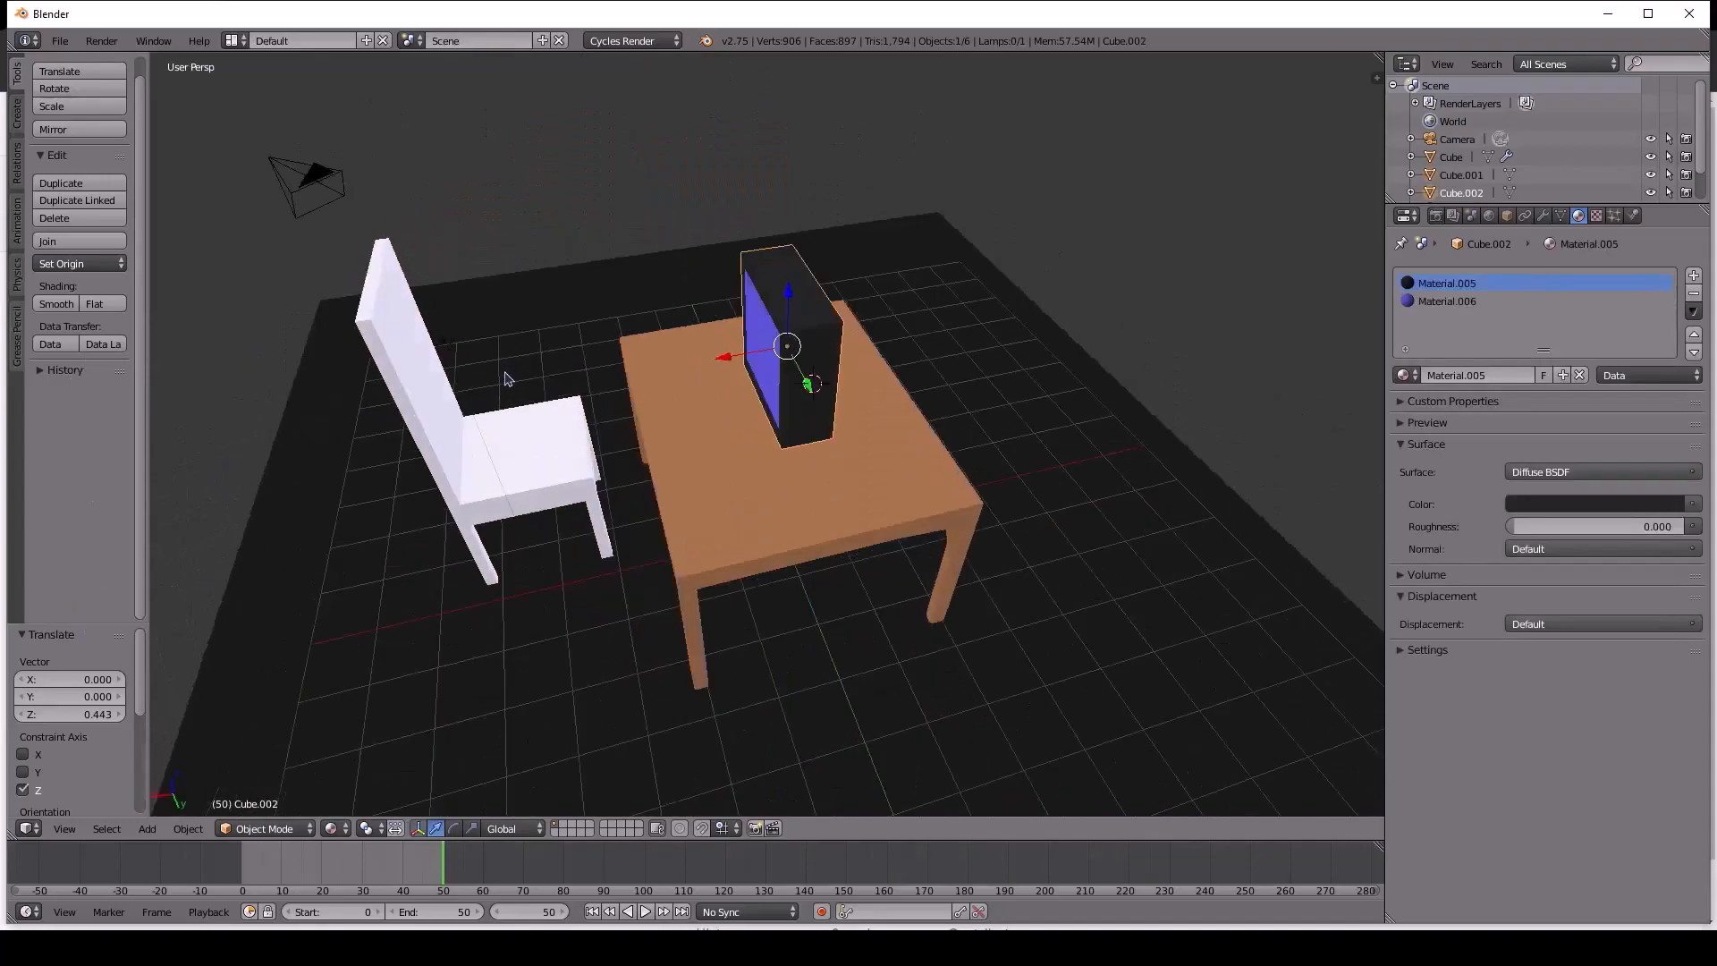
pyautogui.press('Tab')
pyautogui.press('a')
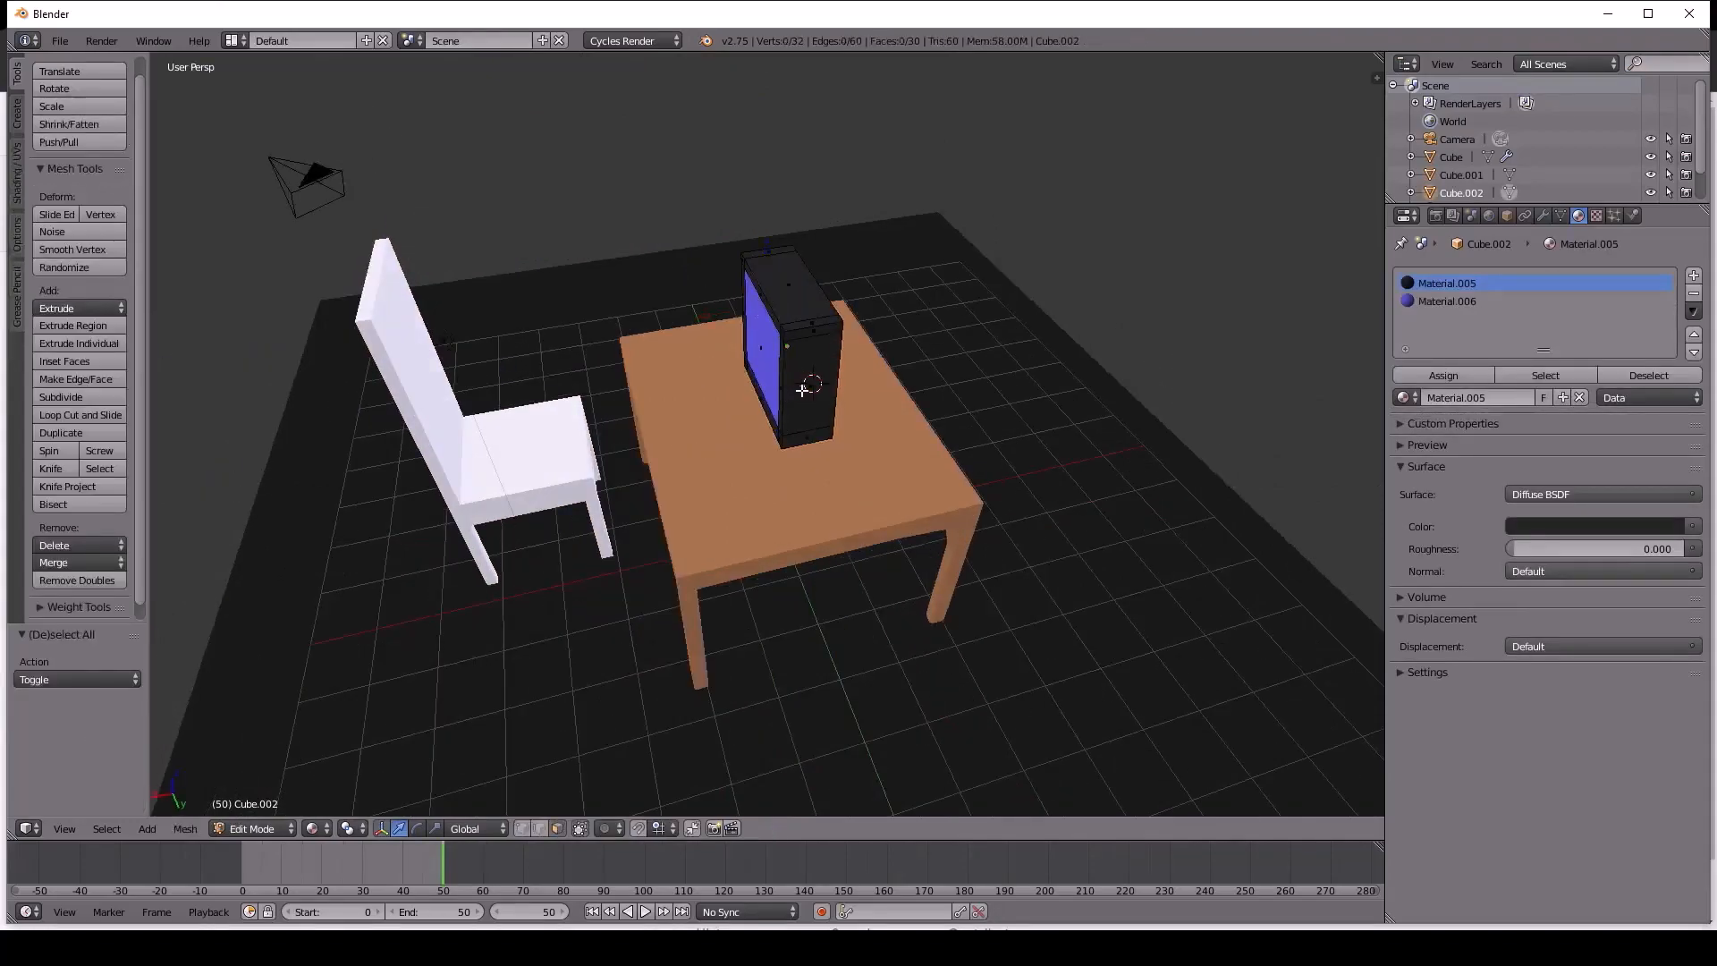
pyautogui.press('a')
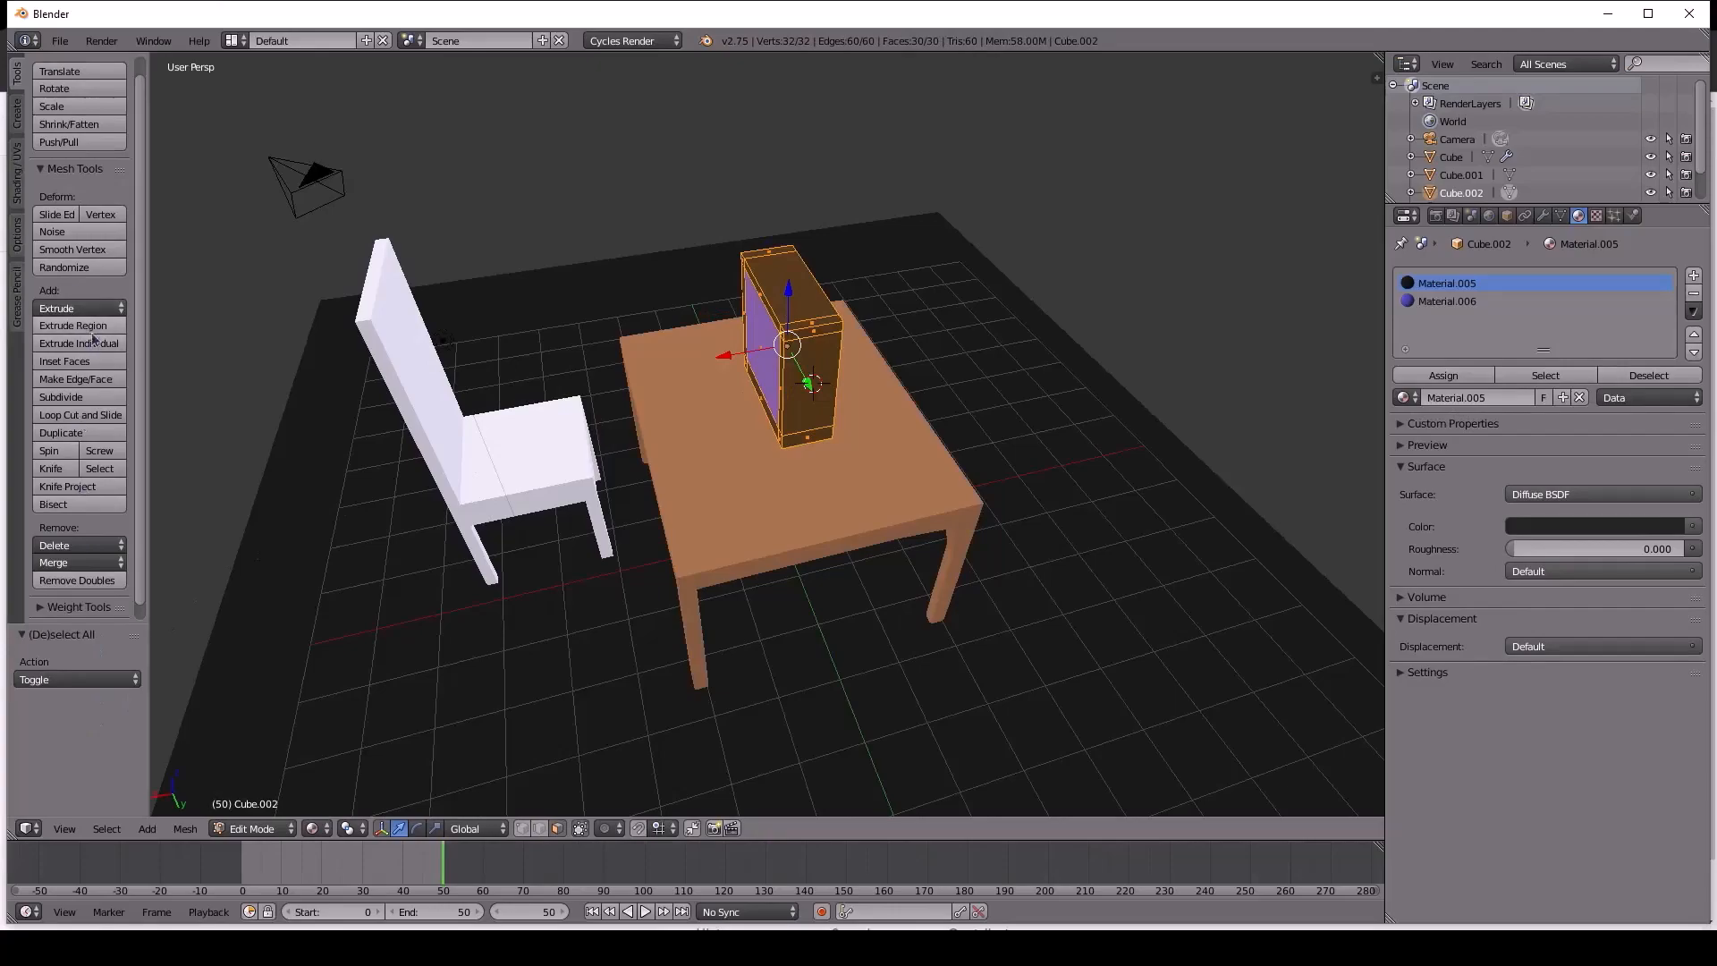
# Try smoothing all of the monitor's vertices and undo the smoothing.
pyautogui.click(76, 249)
pyautogui.moveTo(832, 365); pyautogui.dragTo(942, 323, button='middle')
pyautogui.hotkey('ctrl', 'z')
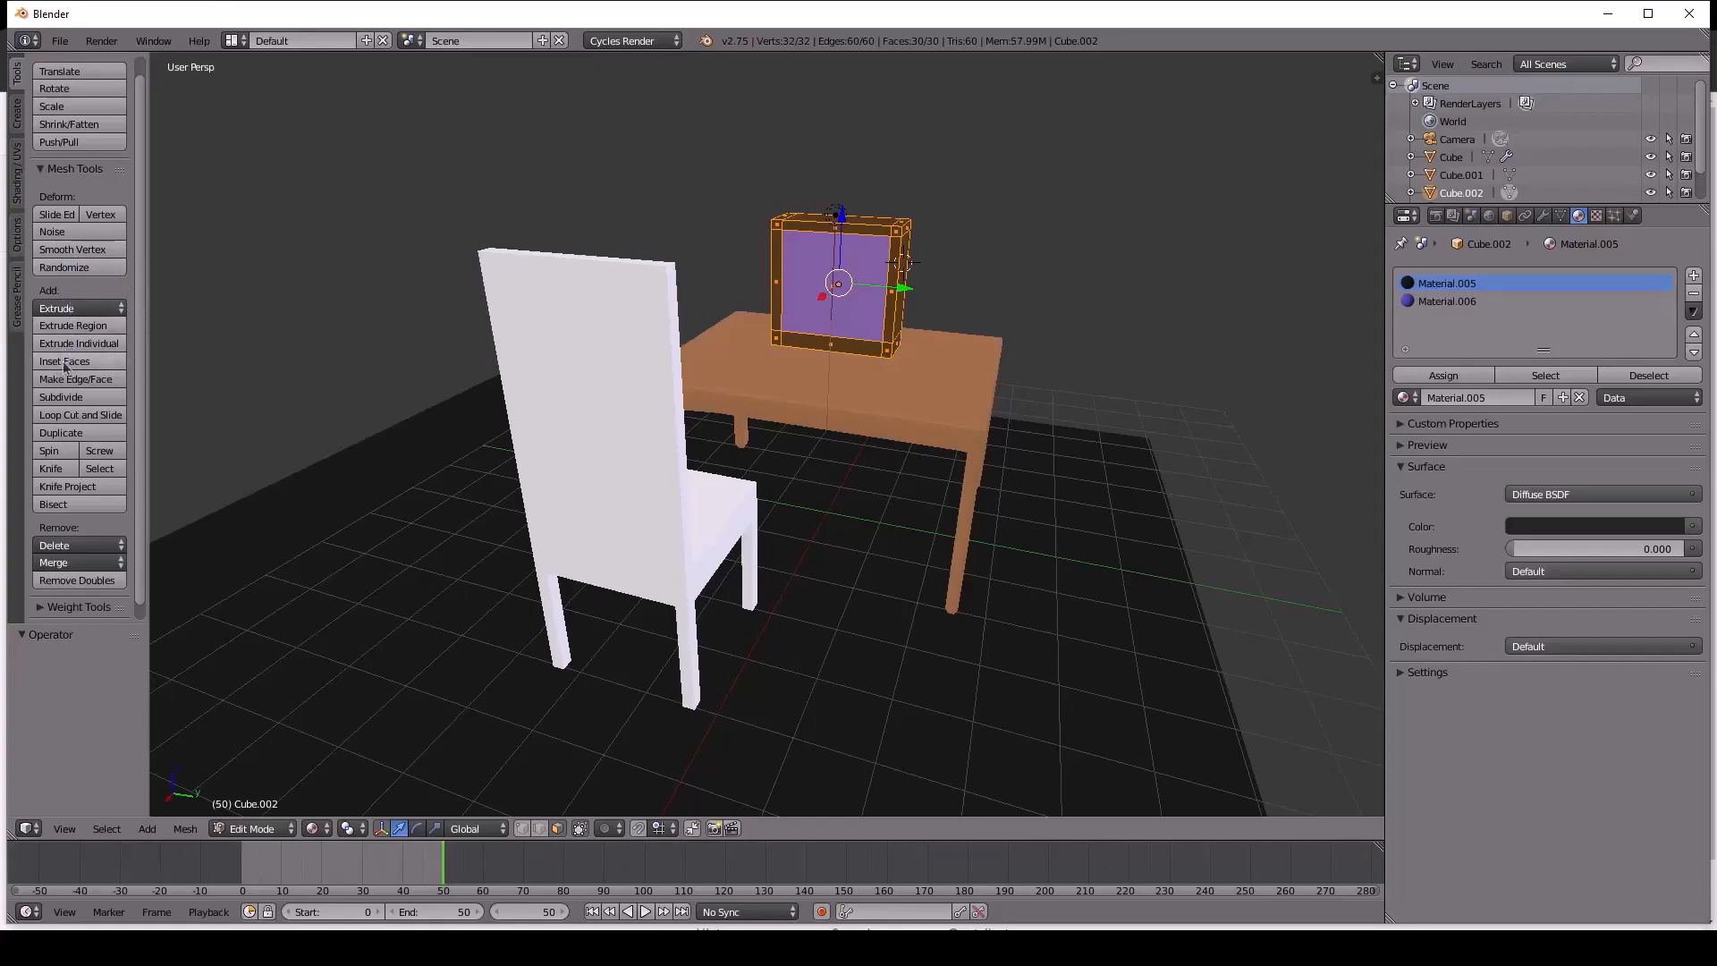
# Subdivide the whole monitor mesh with 1 cut, smooth its vertices by 0.5 and return to Object Mode.
pyautogui.click(61, 396)
pyautogui.moveTo(836, 377); pyautogui.dragTo(302, 377, button='middle')
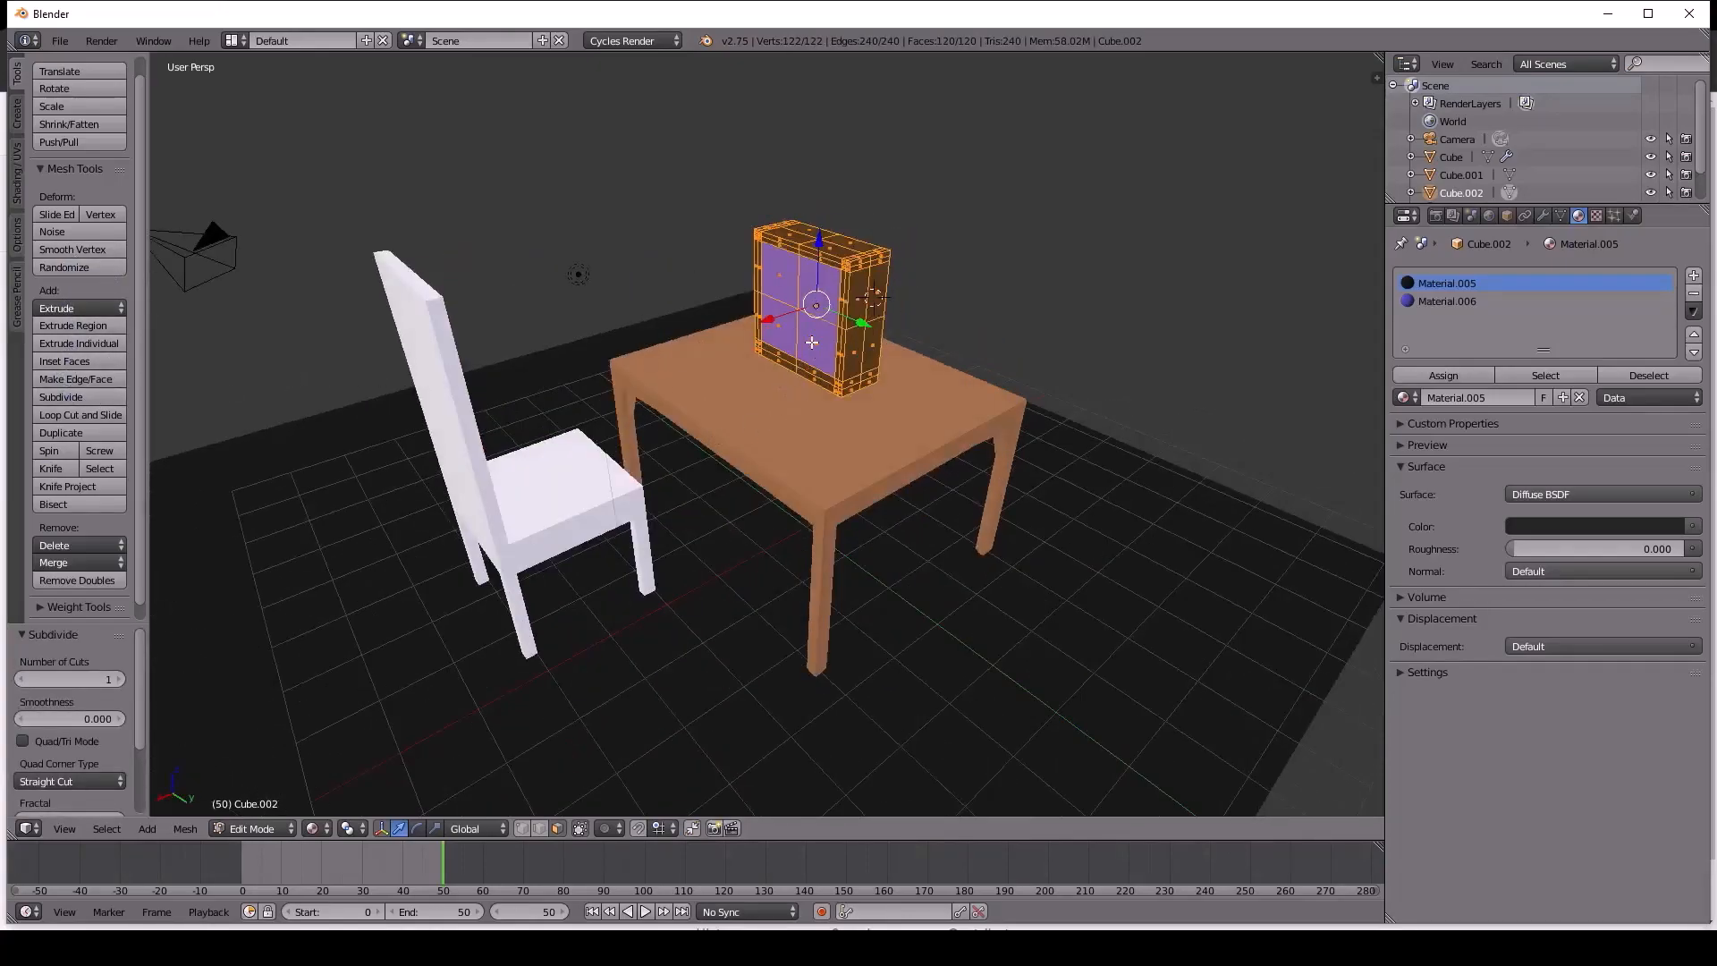
pyautogui.click(73, 250)
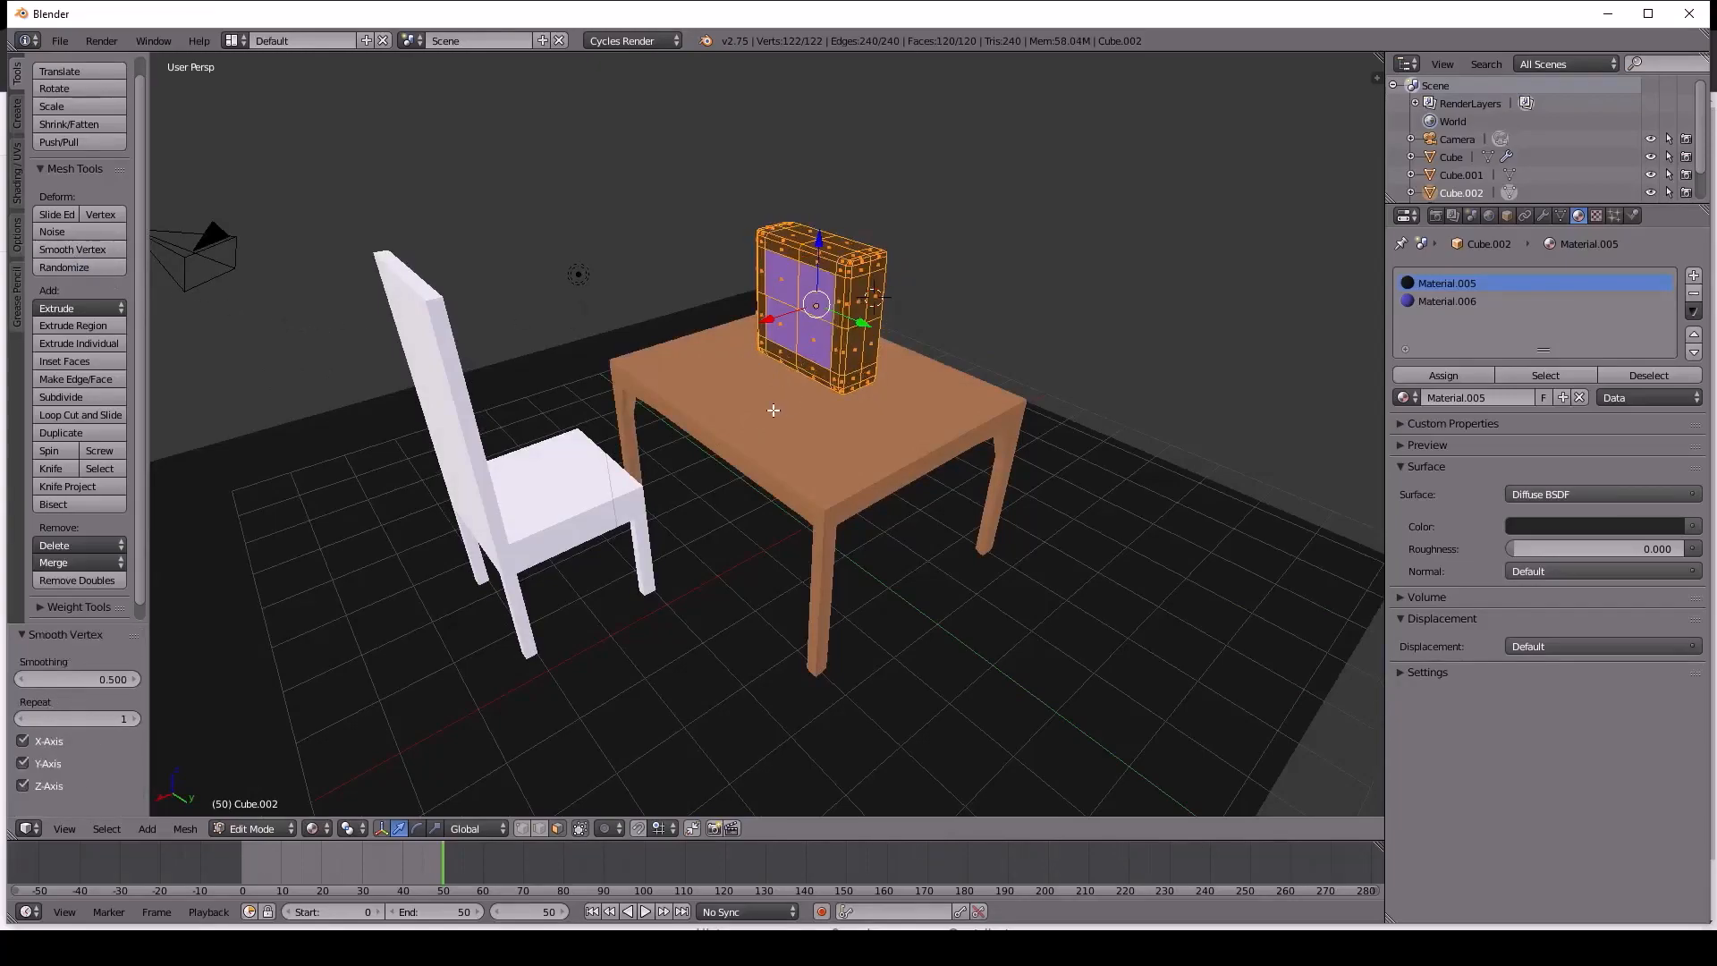
pyautogui.press('Tab')
pyautogui.moveTo(829, 420); pyautogui.dragTo(841, 289, button='middle')
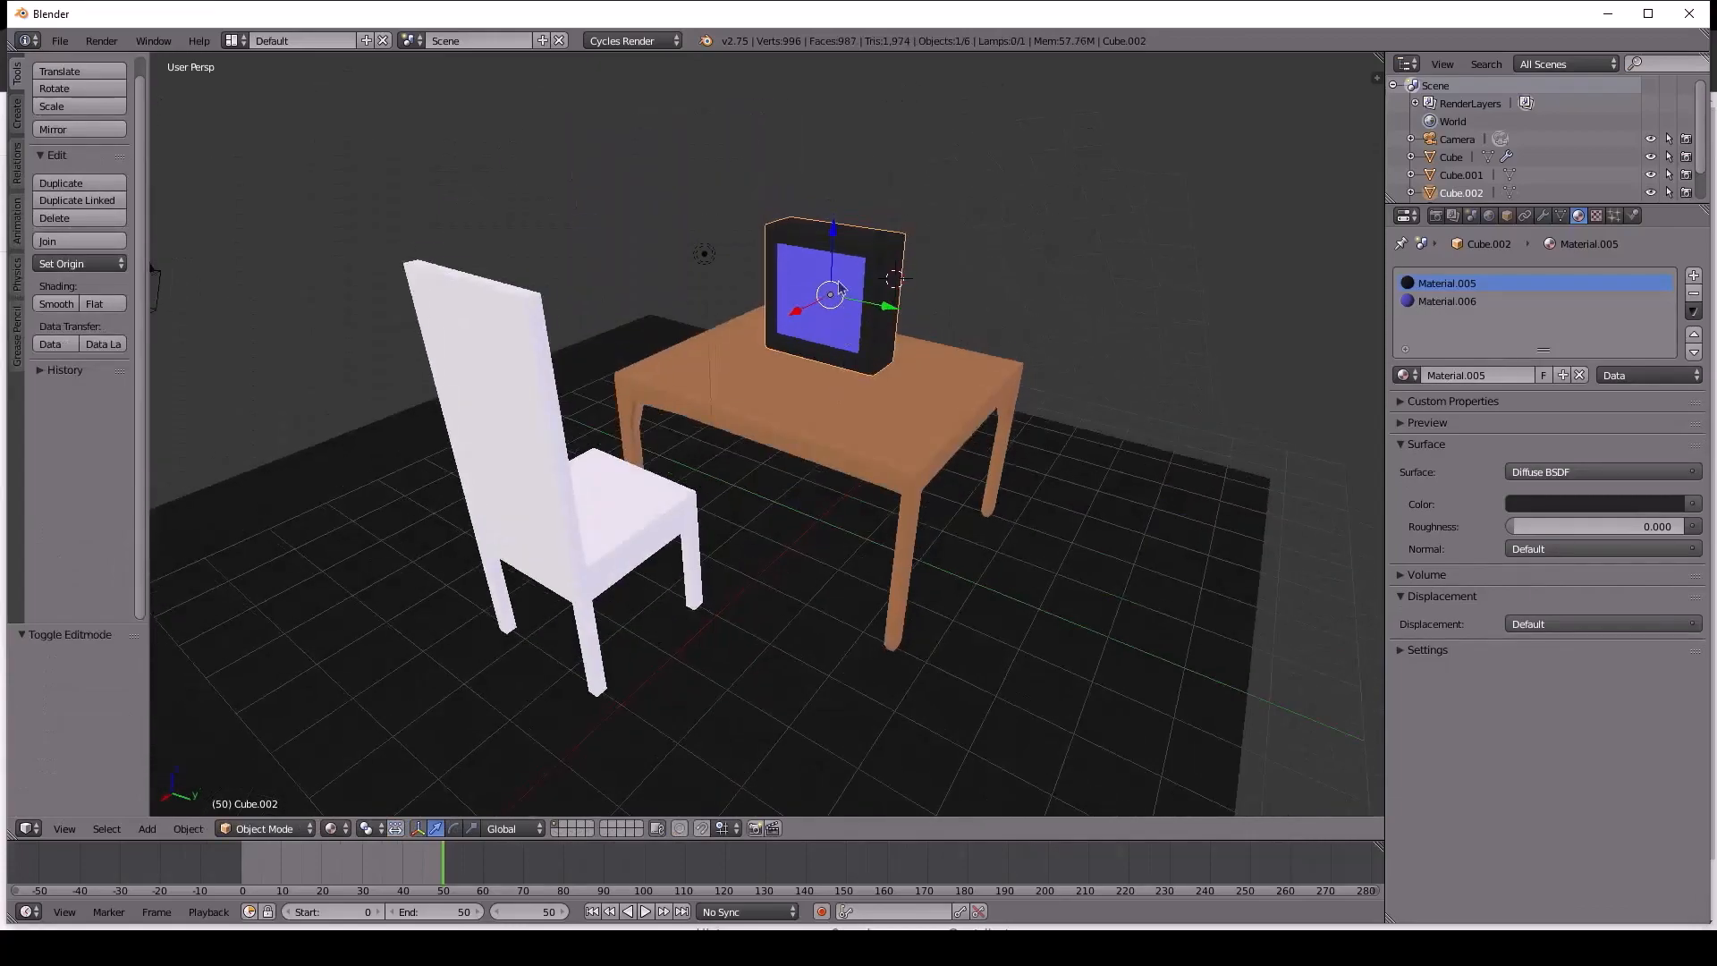
# Stretch the monitor by about 1.04 along Z and scale it uniformly by about 1.28.
pyautogui.press('s')
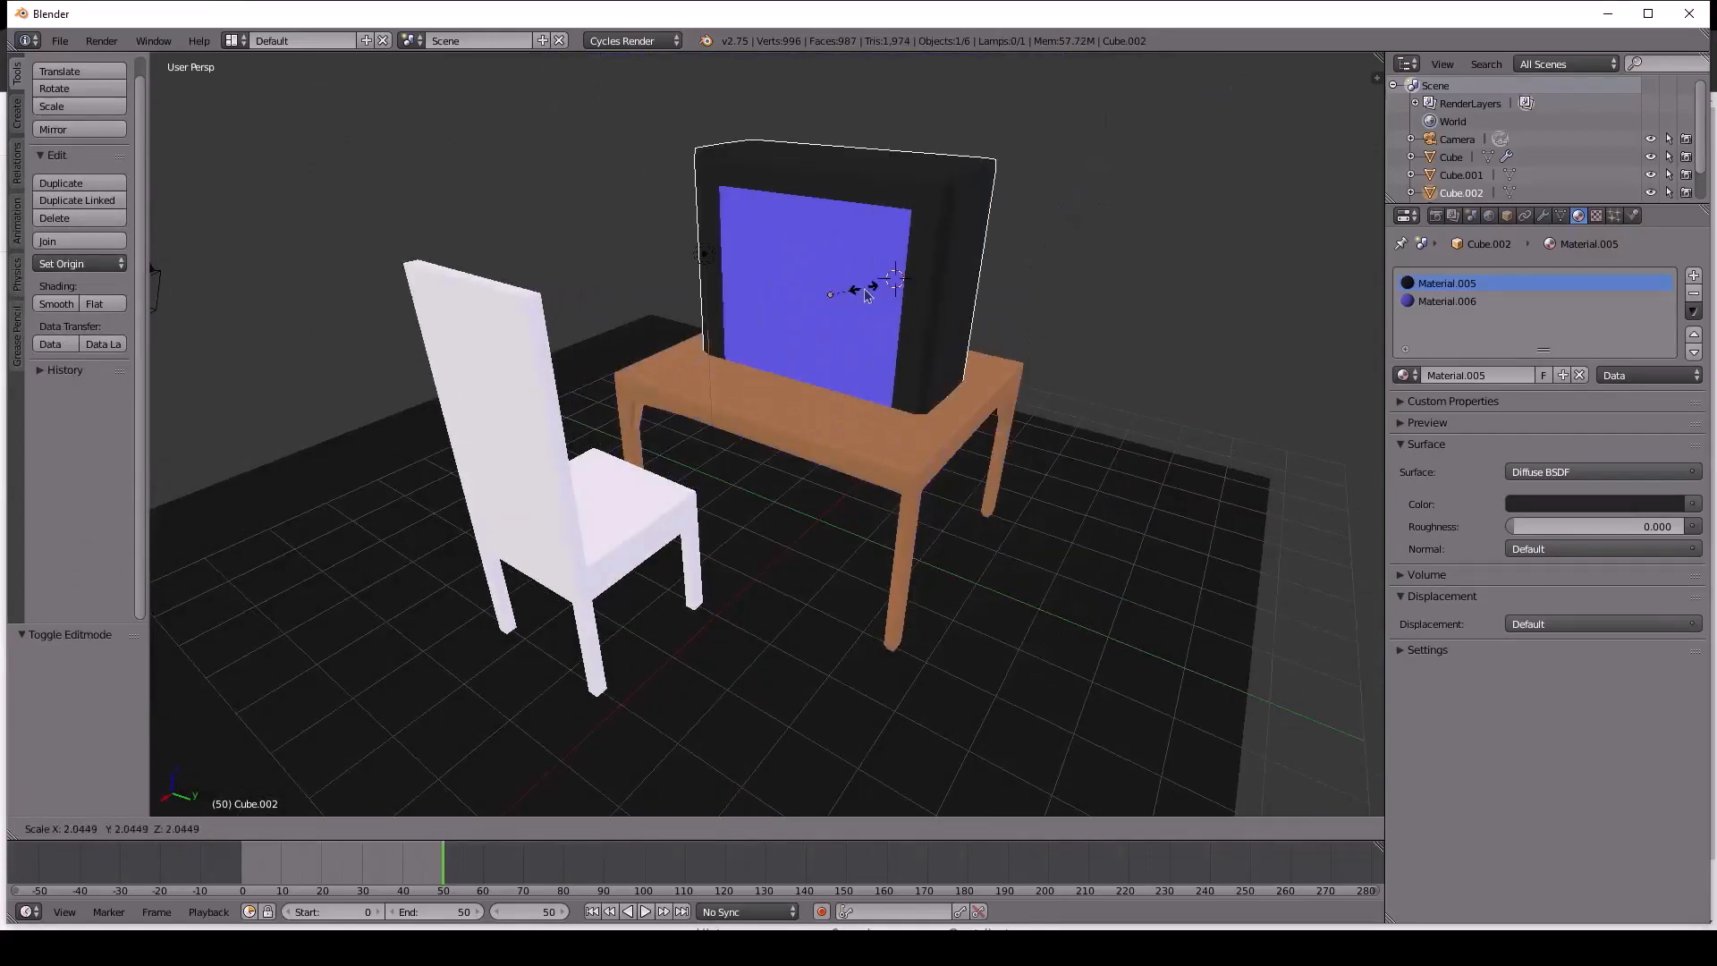
pyautogui.press('1')
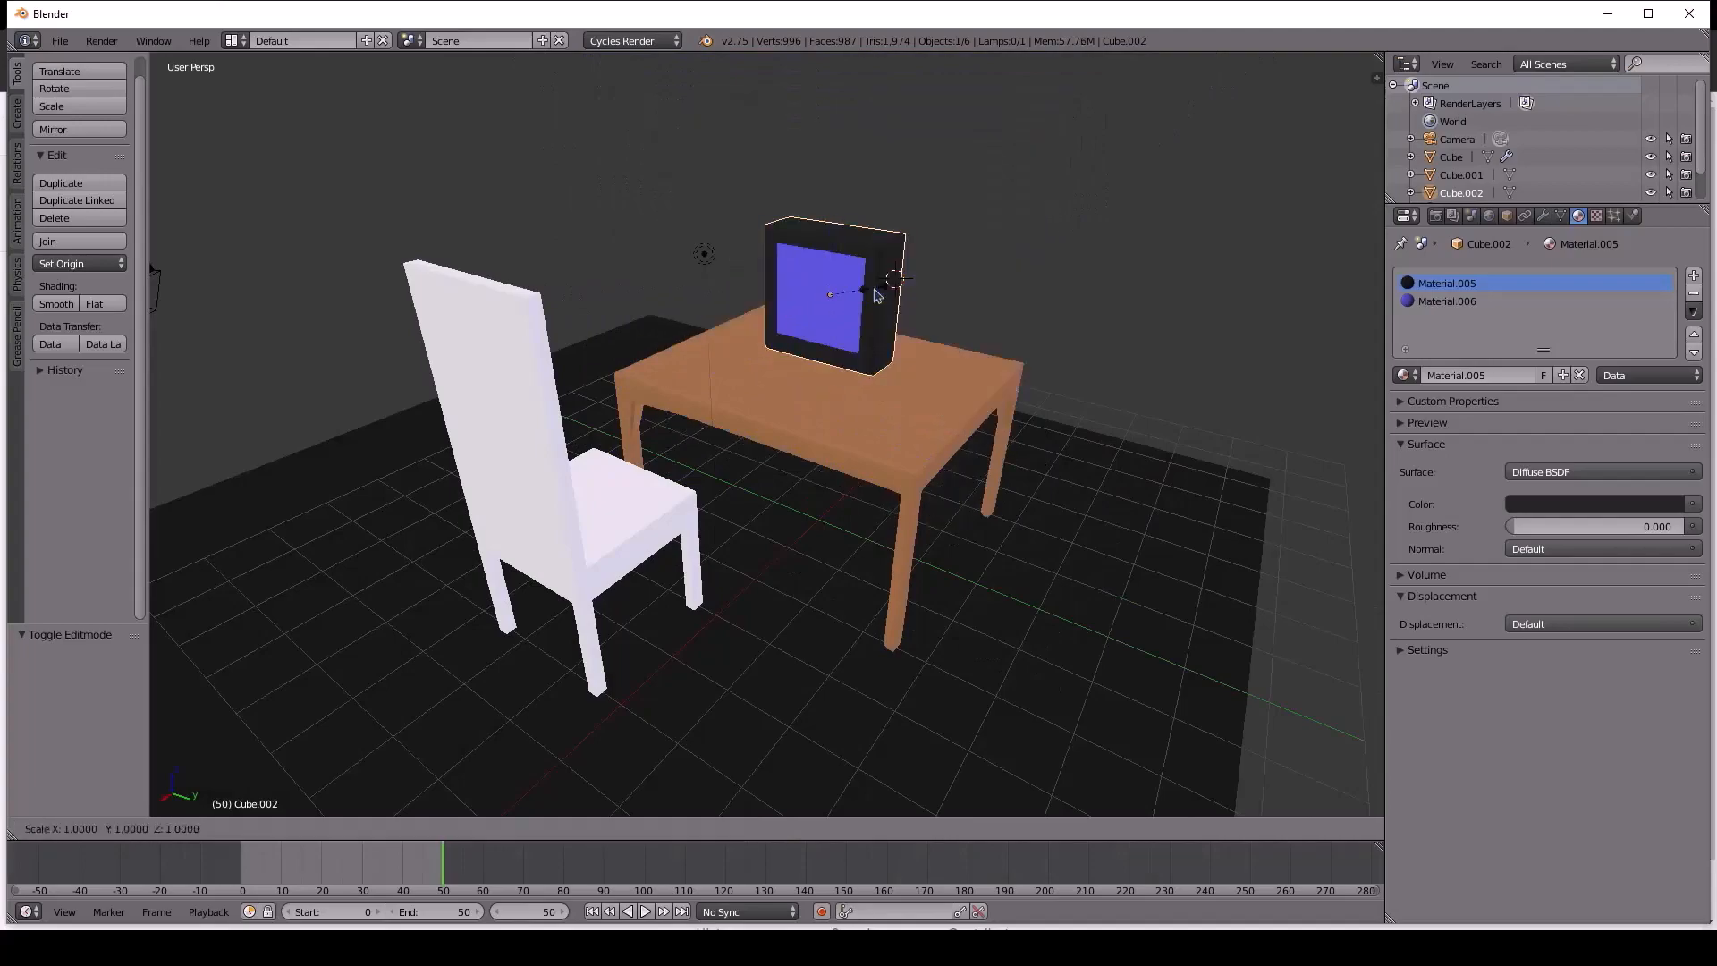
pyautogui.press('z')
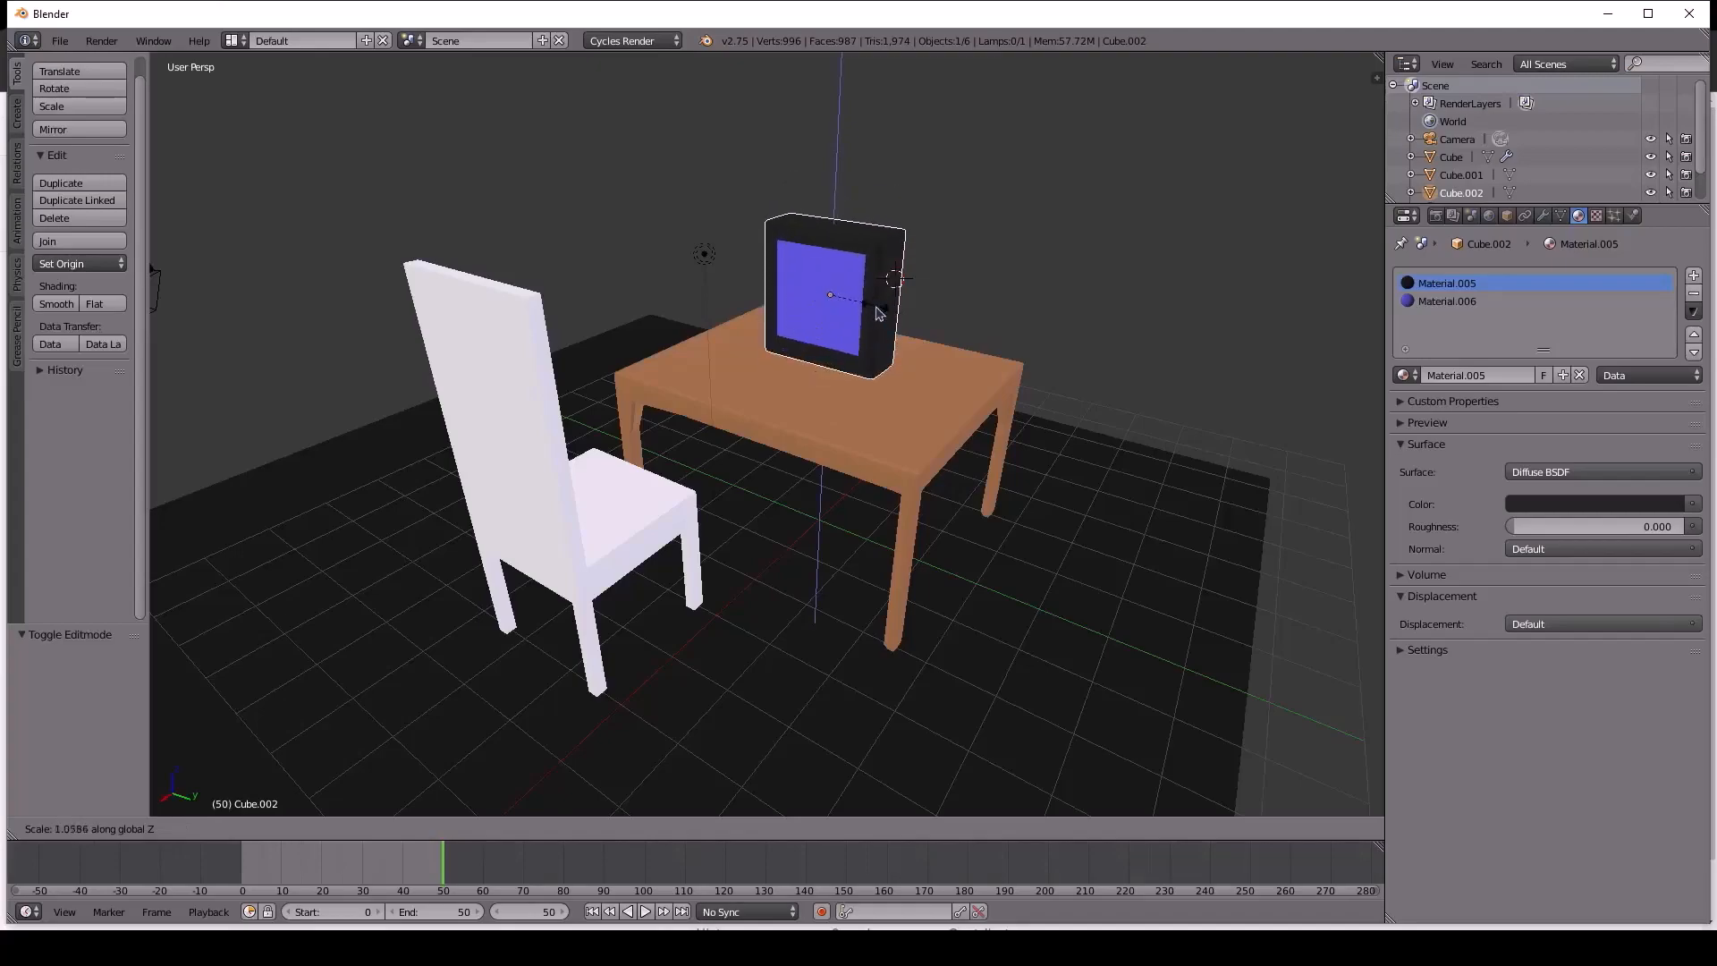
pyautogui.click(879, 312)
pyautogui.press('s')
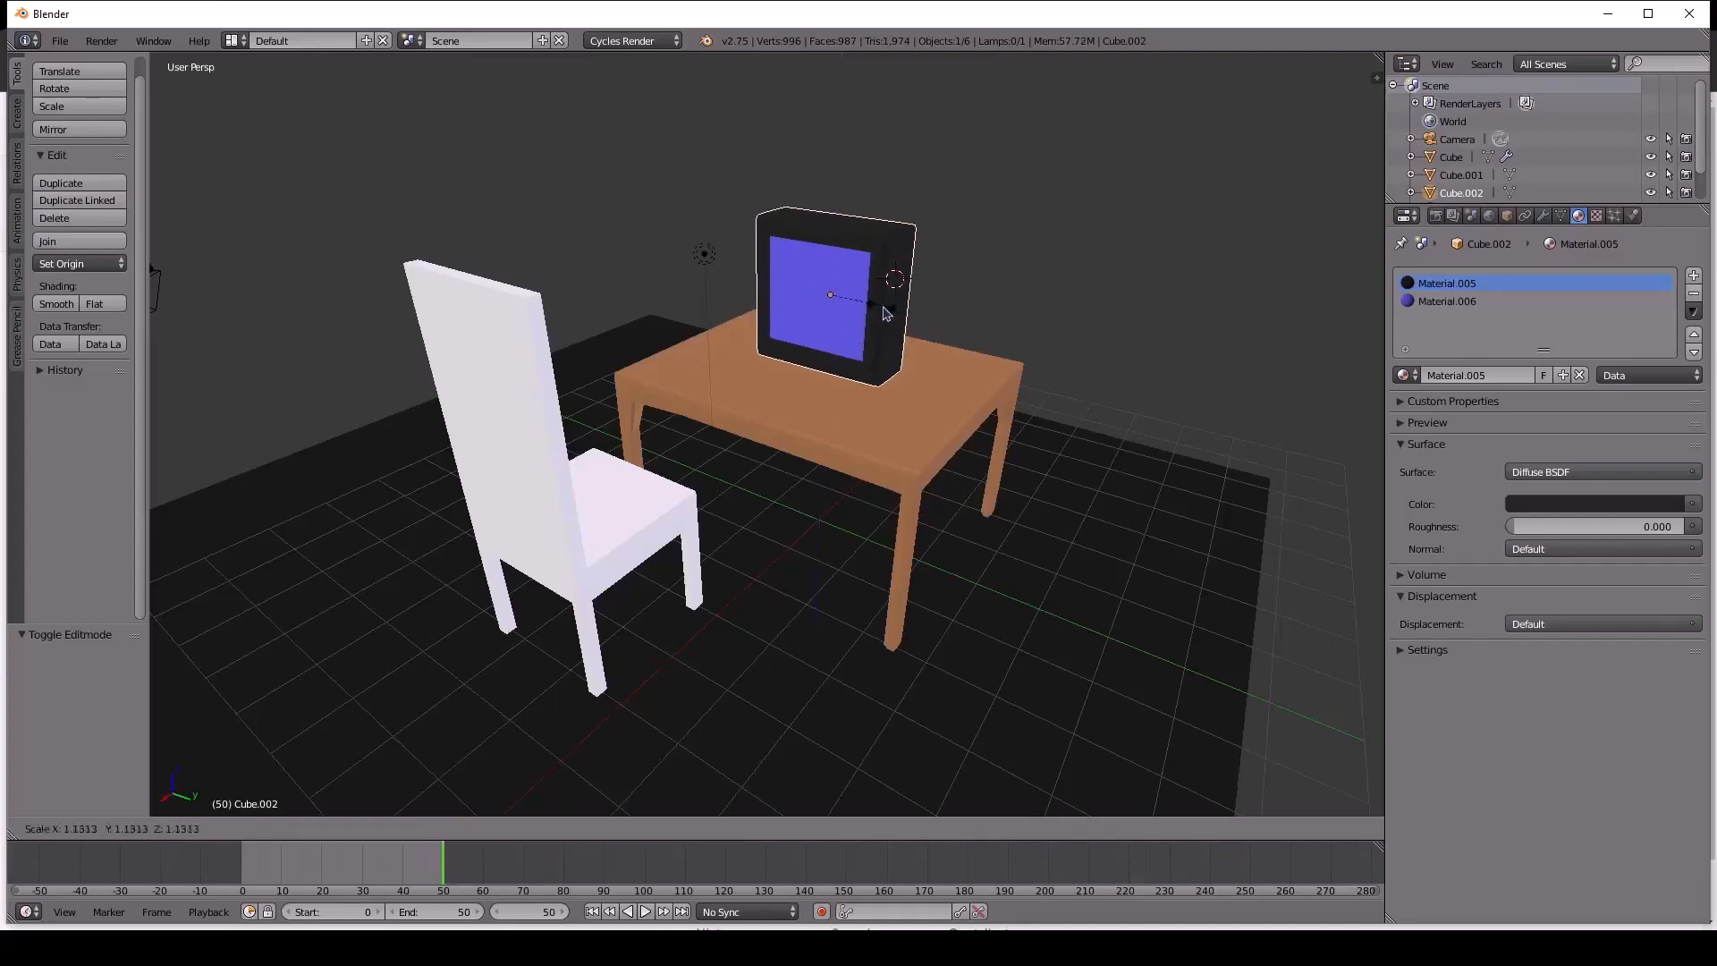
pyautogui.click(892, 313)
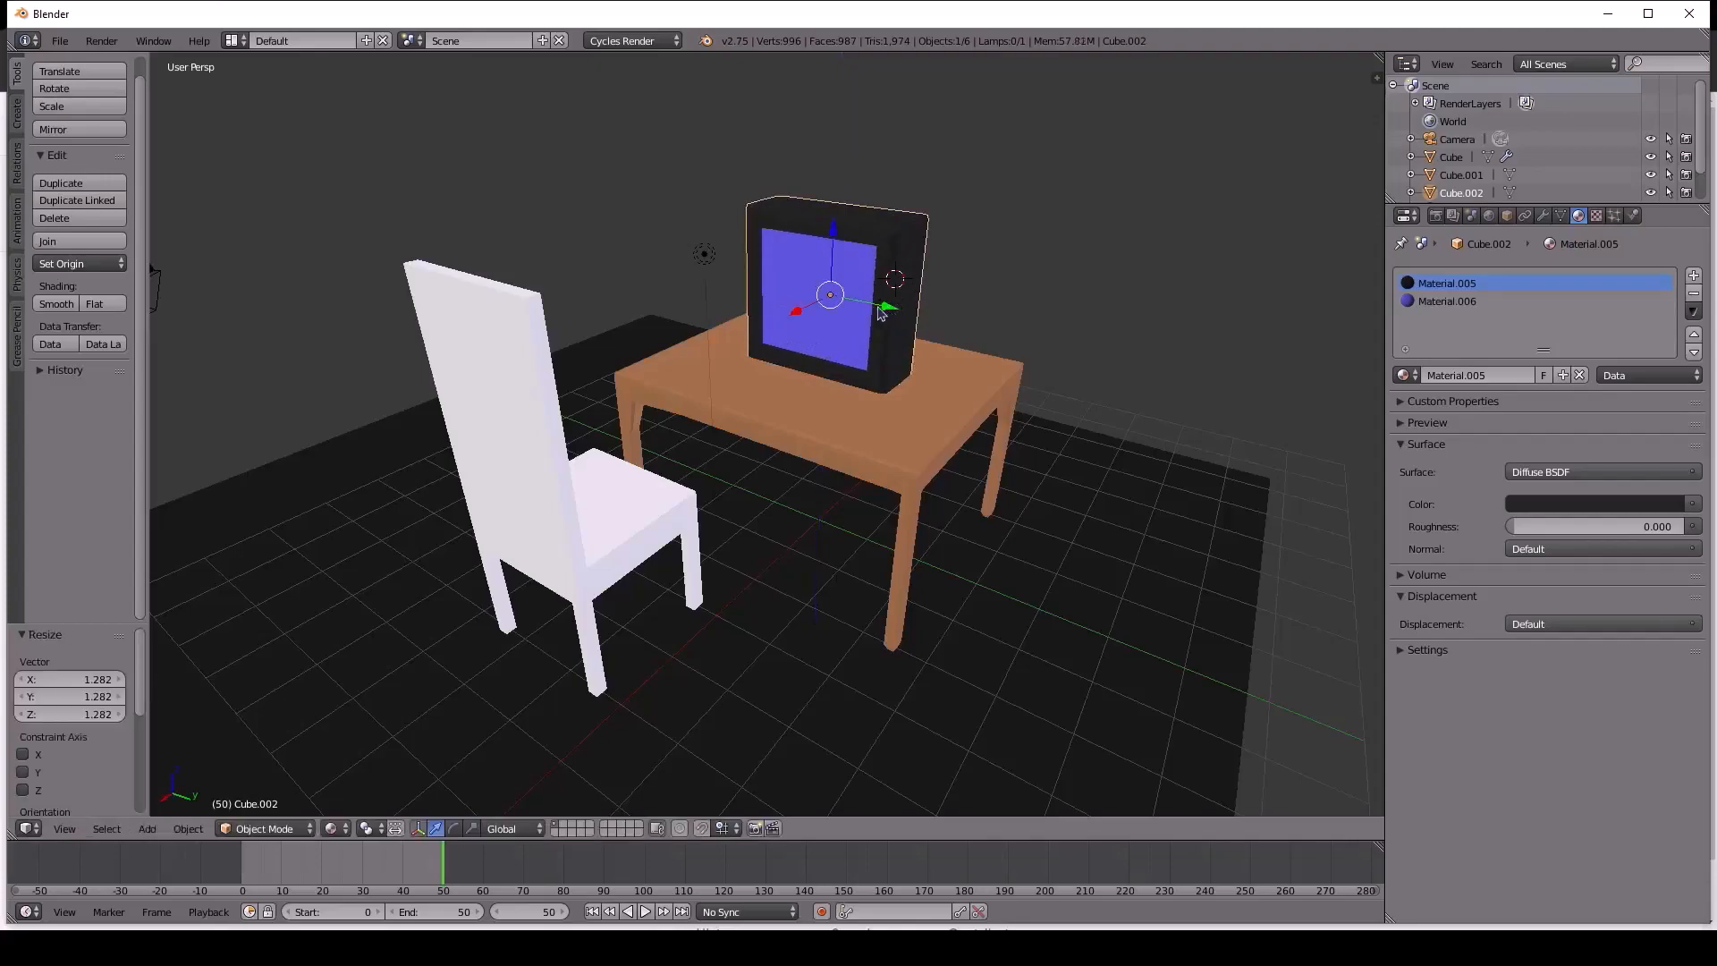
# Raise the monitor above the tabletop in two moves of about 0.22 and 0.55 along Z.
pyautogui.press('g')
pyautogui.click(875, 333)
pyautogui.moveTo(875, 332)
pyautogui.mouseDown(button='middle')
pyautogui.moveTo(899, 293)
pyautogui.moveTo(673, 345)
pyautogui.moveTo(554, 349)
pyautogui.moveTo(881, 362)
pyautogui.mouseUp(button='middle')
pyautogui.scroll(2, 870, 315)
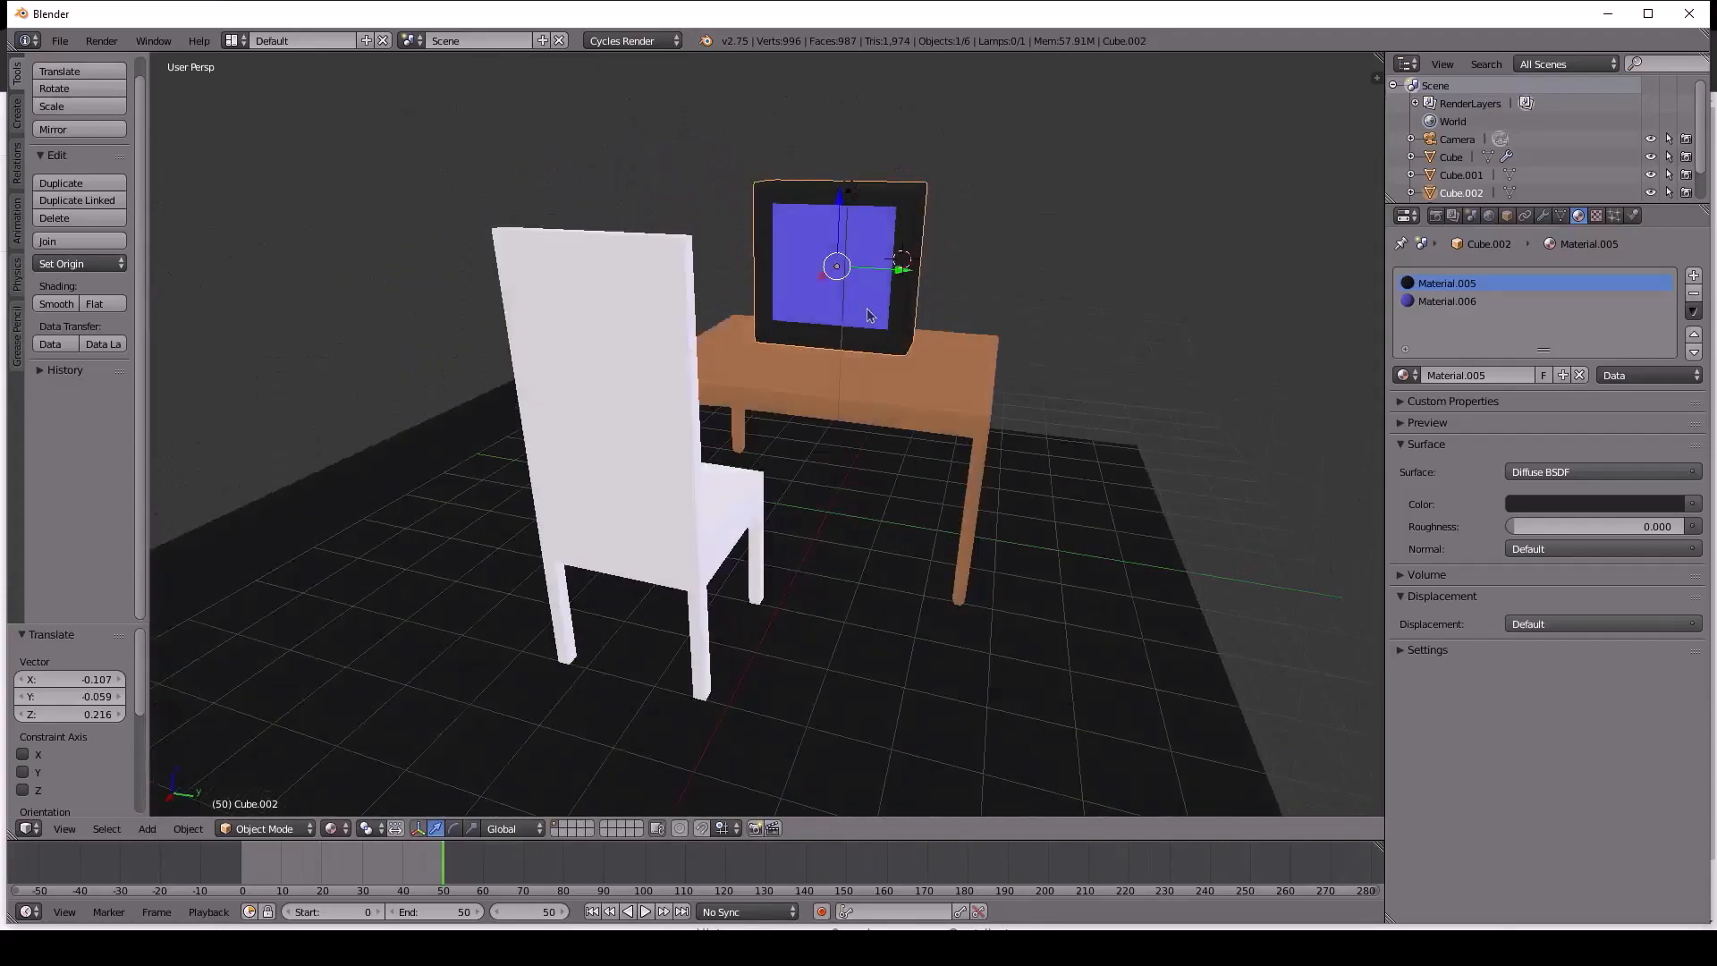
pyautogui.scroll(3, 830, 333)
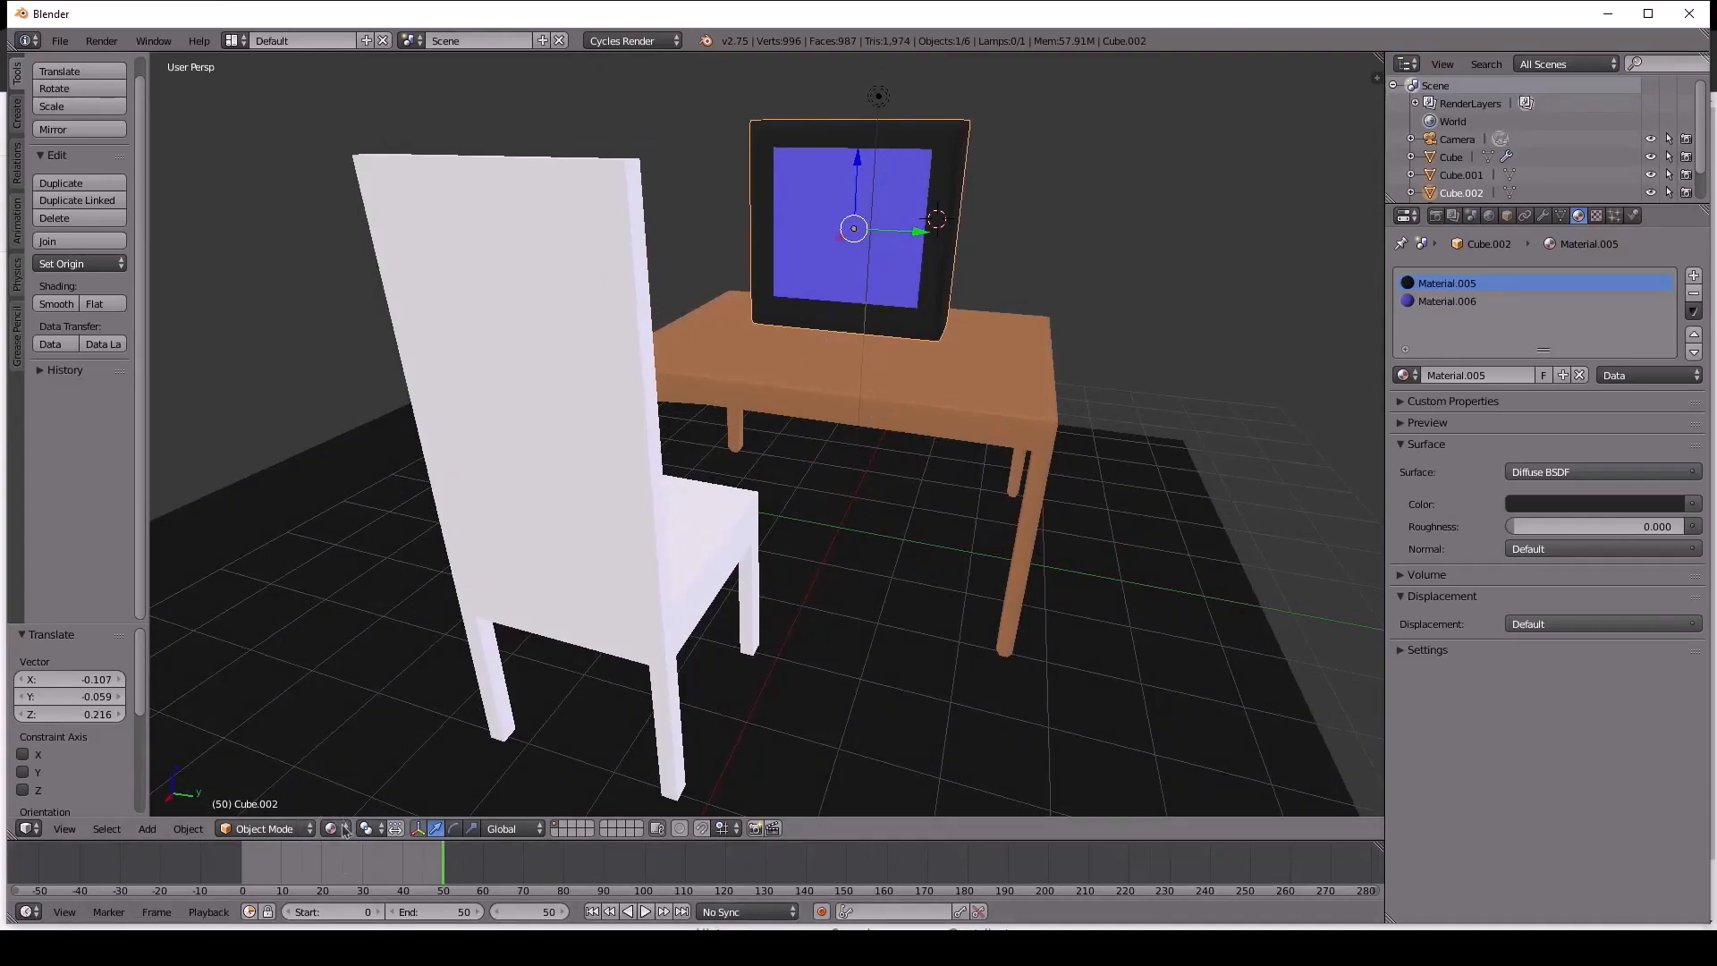
pyautogui.press('g')
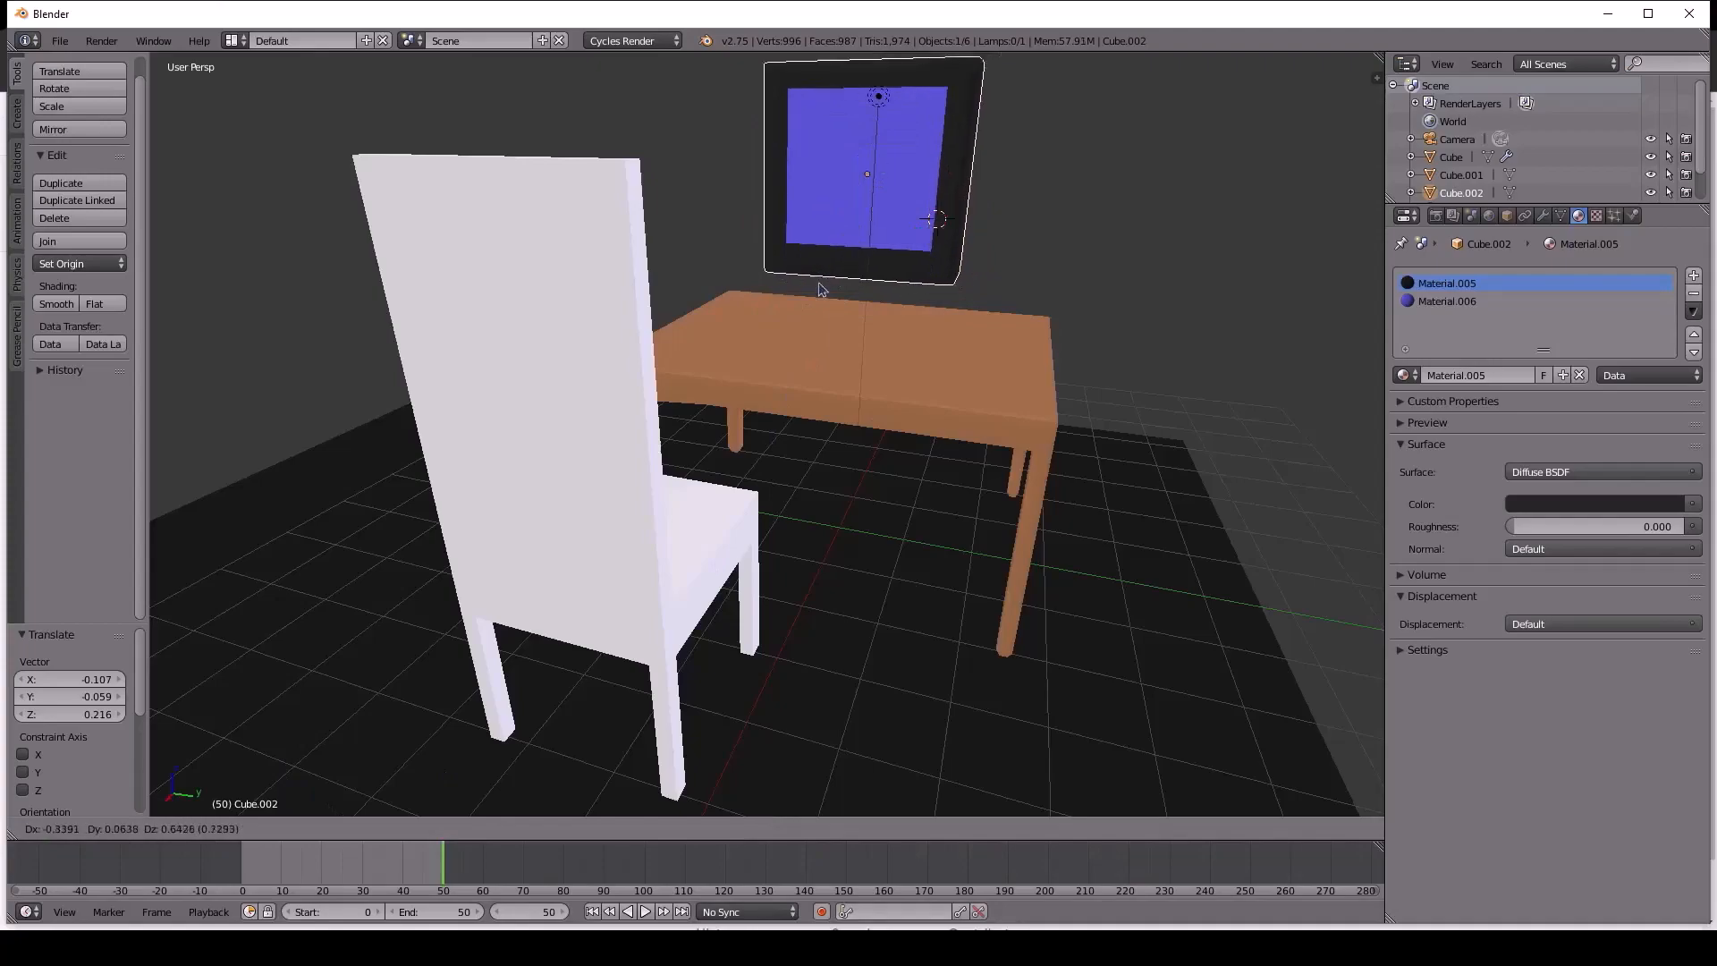
pyautogui.click(863, 325)
pyautogui.moveTo(863, 324)
pyautogui.mouseDown(button='middle')
pyautogui.moveTo(816, 341)
pyautogui.moveTo(848, 340)
pyautogui.mouseUp(button='middle')
# Place the 3D cursor on the tabletop under the monitor and add a cone mesh there at its default size.
pyautogui.click(847, 340)
pyautogui.rightClick(803, 366)
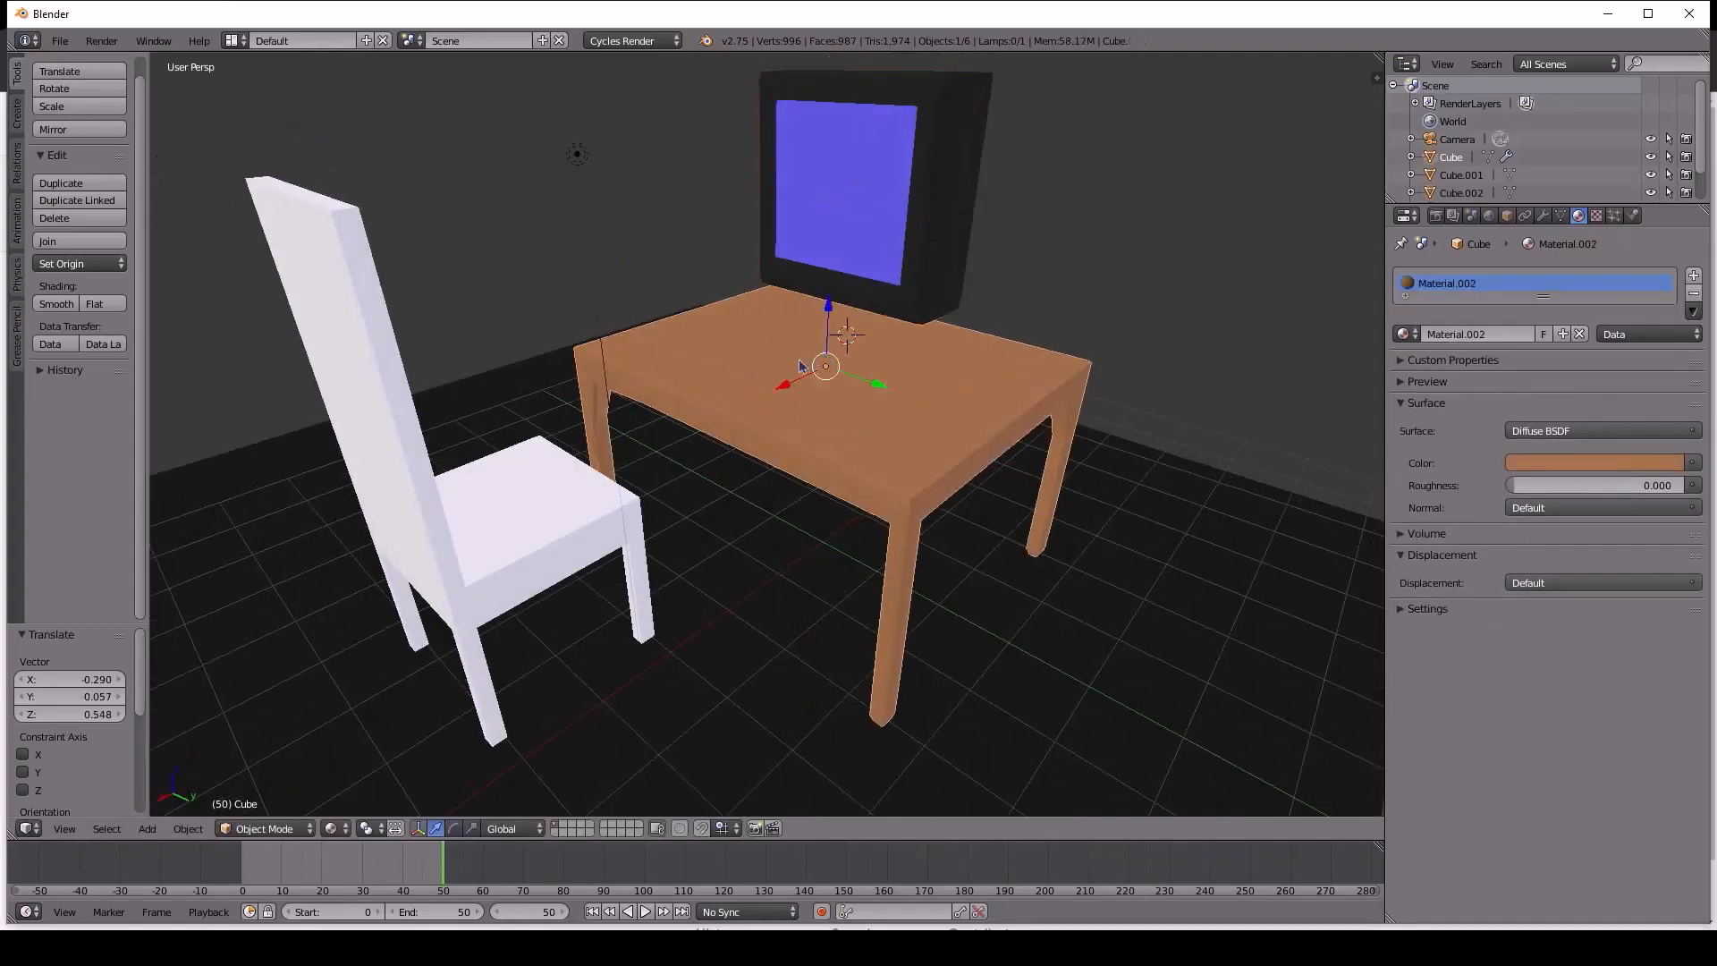
pyautogui.hotkey('shift', 'a')
pyautogui.moveTo(802, 363)
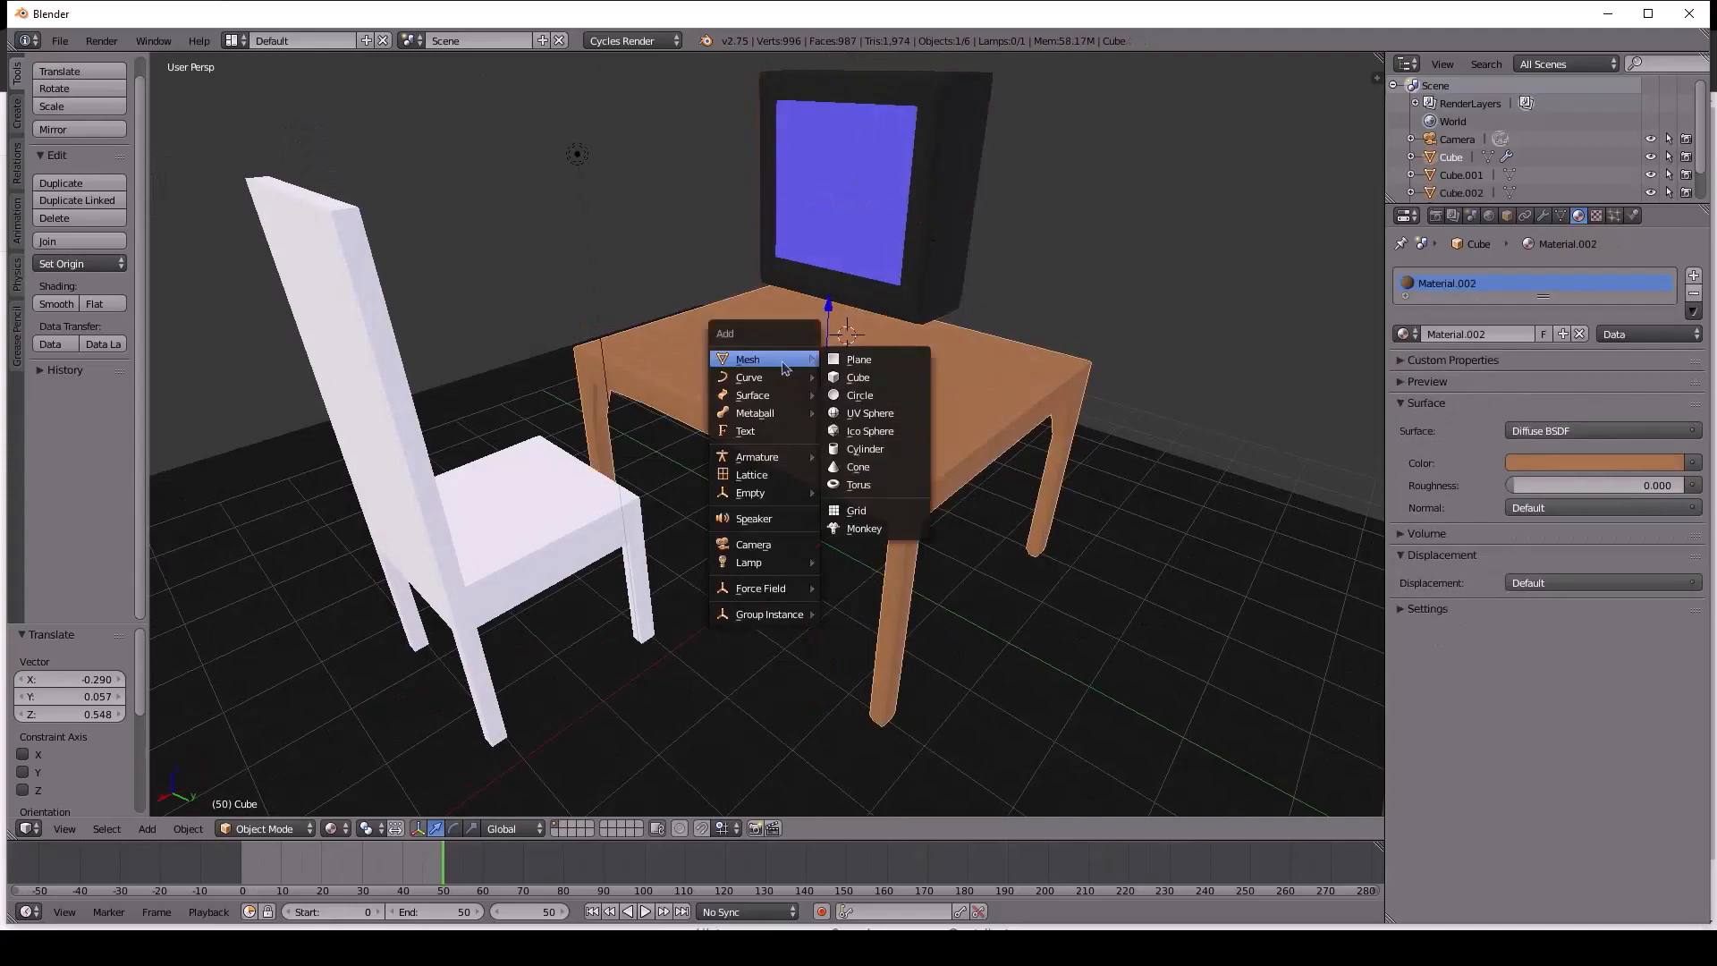
pyautogui.click(858, 467)
pyautogui.click(865, 351)
pyautogui.moveTo(866, 349); pyautogui.dragTo(862, 313, button='middle')
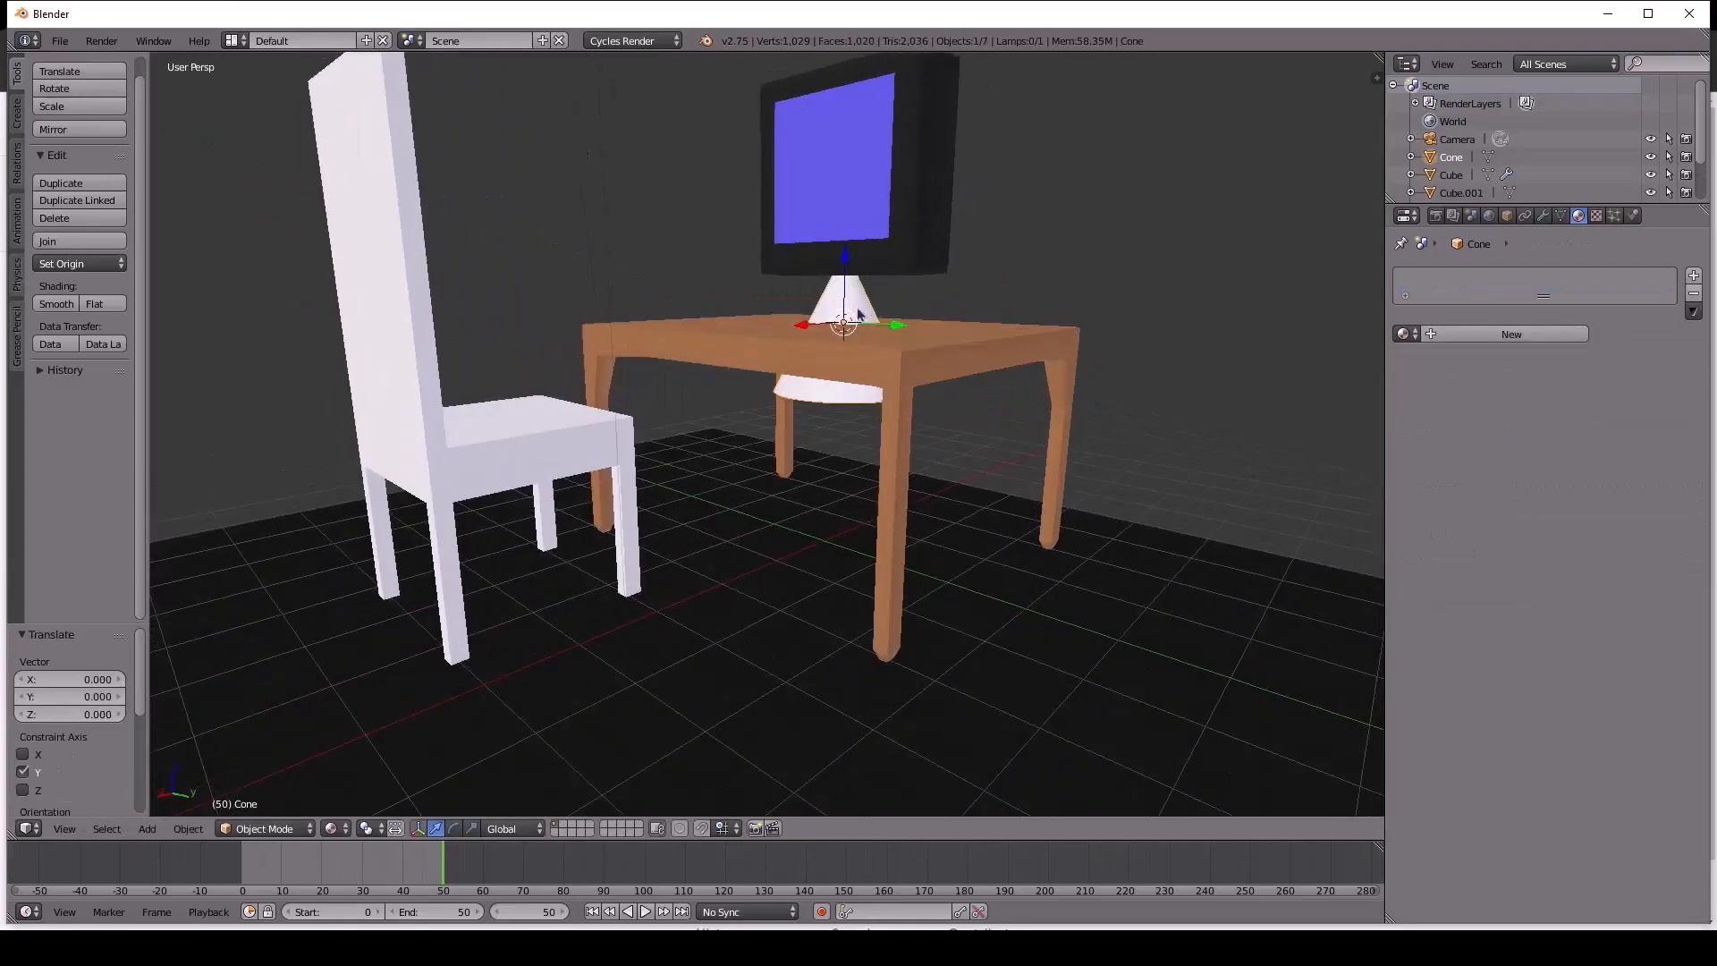
pyautogui.press('s')
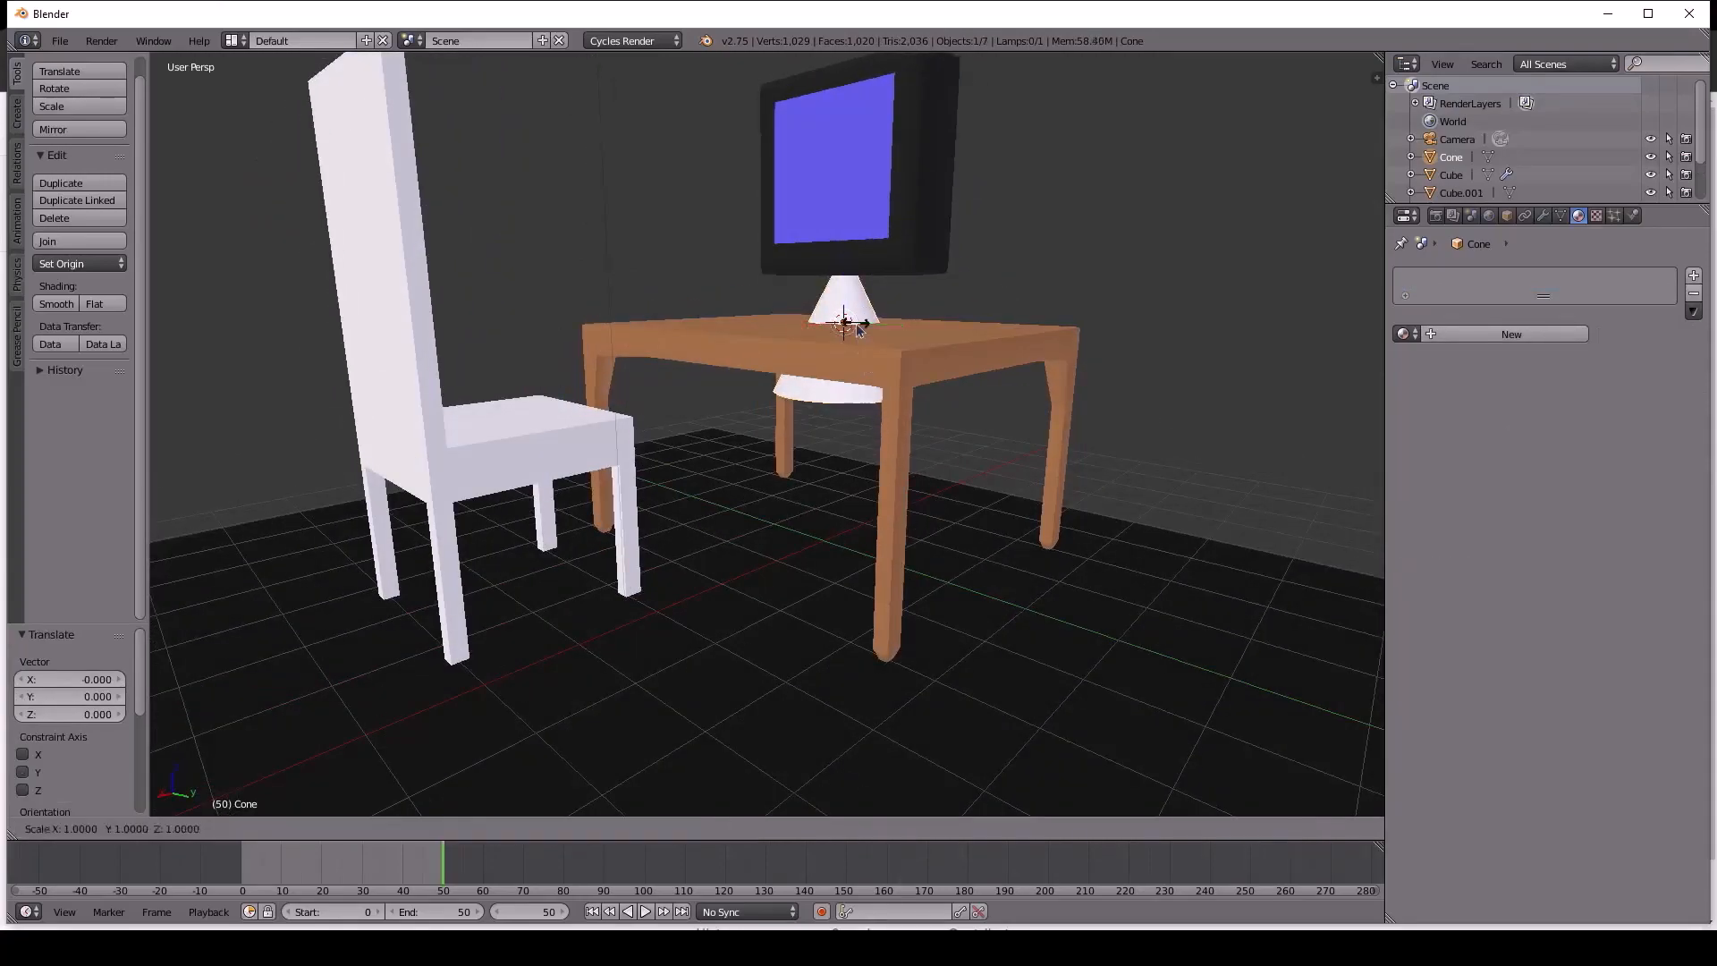
pyautogui.press('Escape')
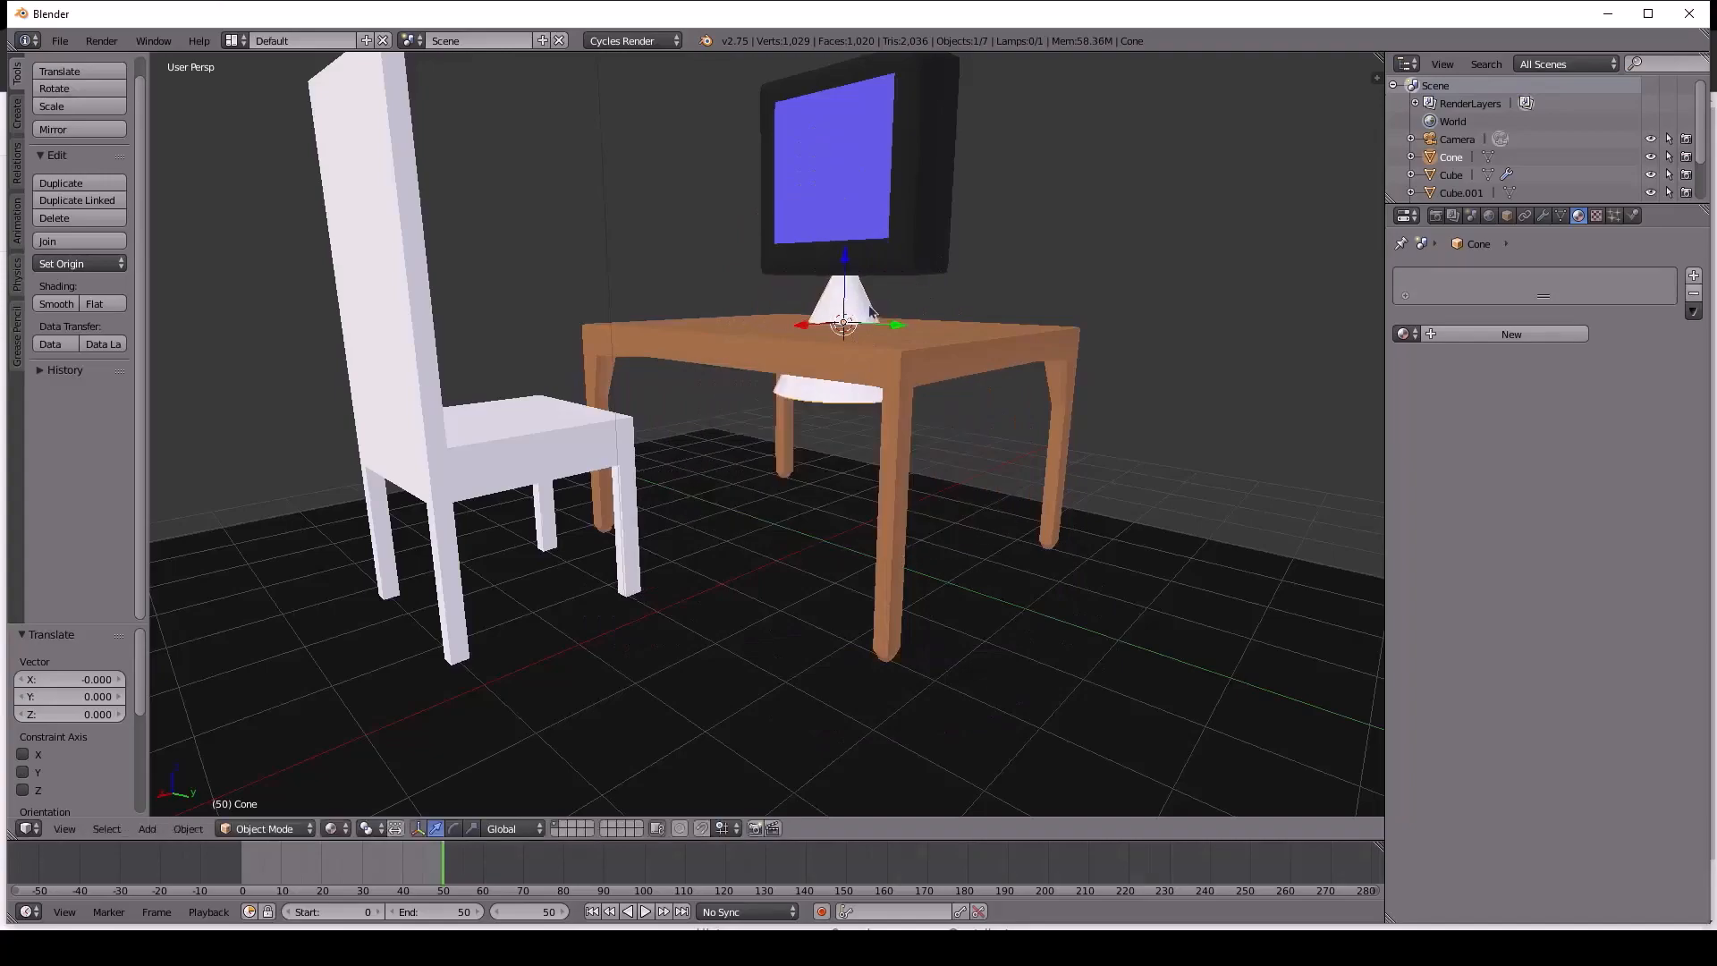
pyautogui.press('s')
pyautogui.press('z')
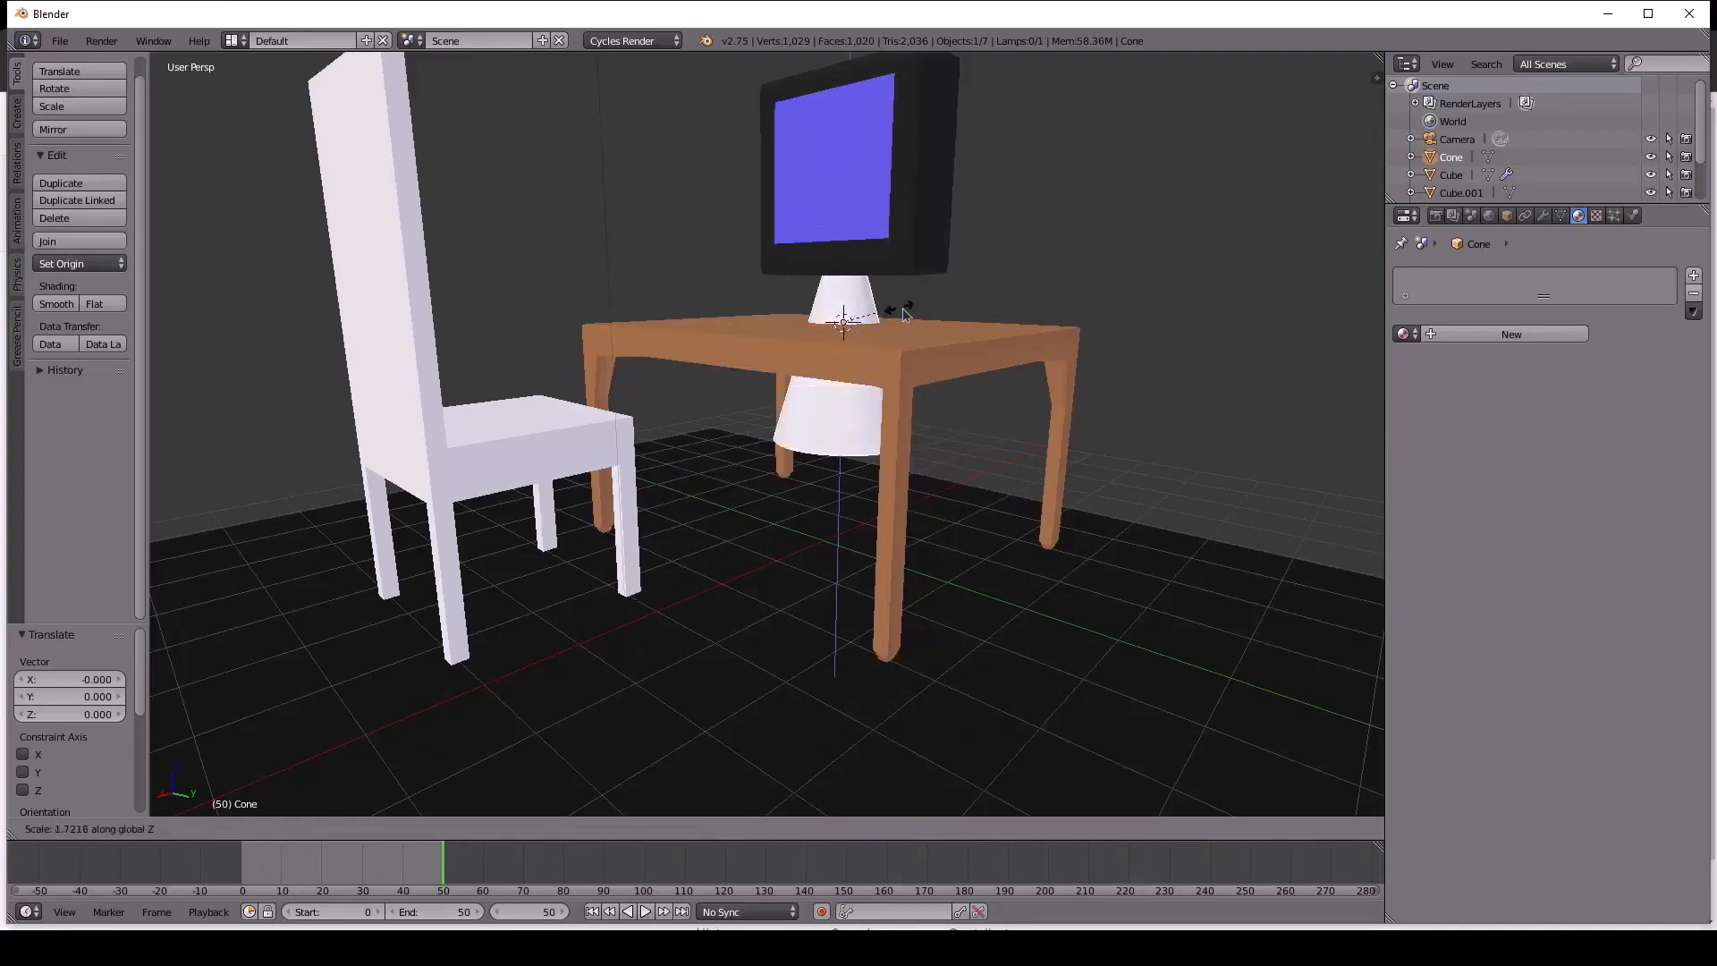
pyautogui.press('Escape')
pyautogui.press('s')
pyautogui.press('z')
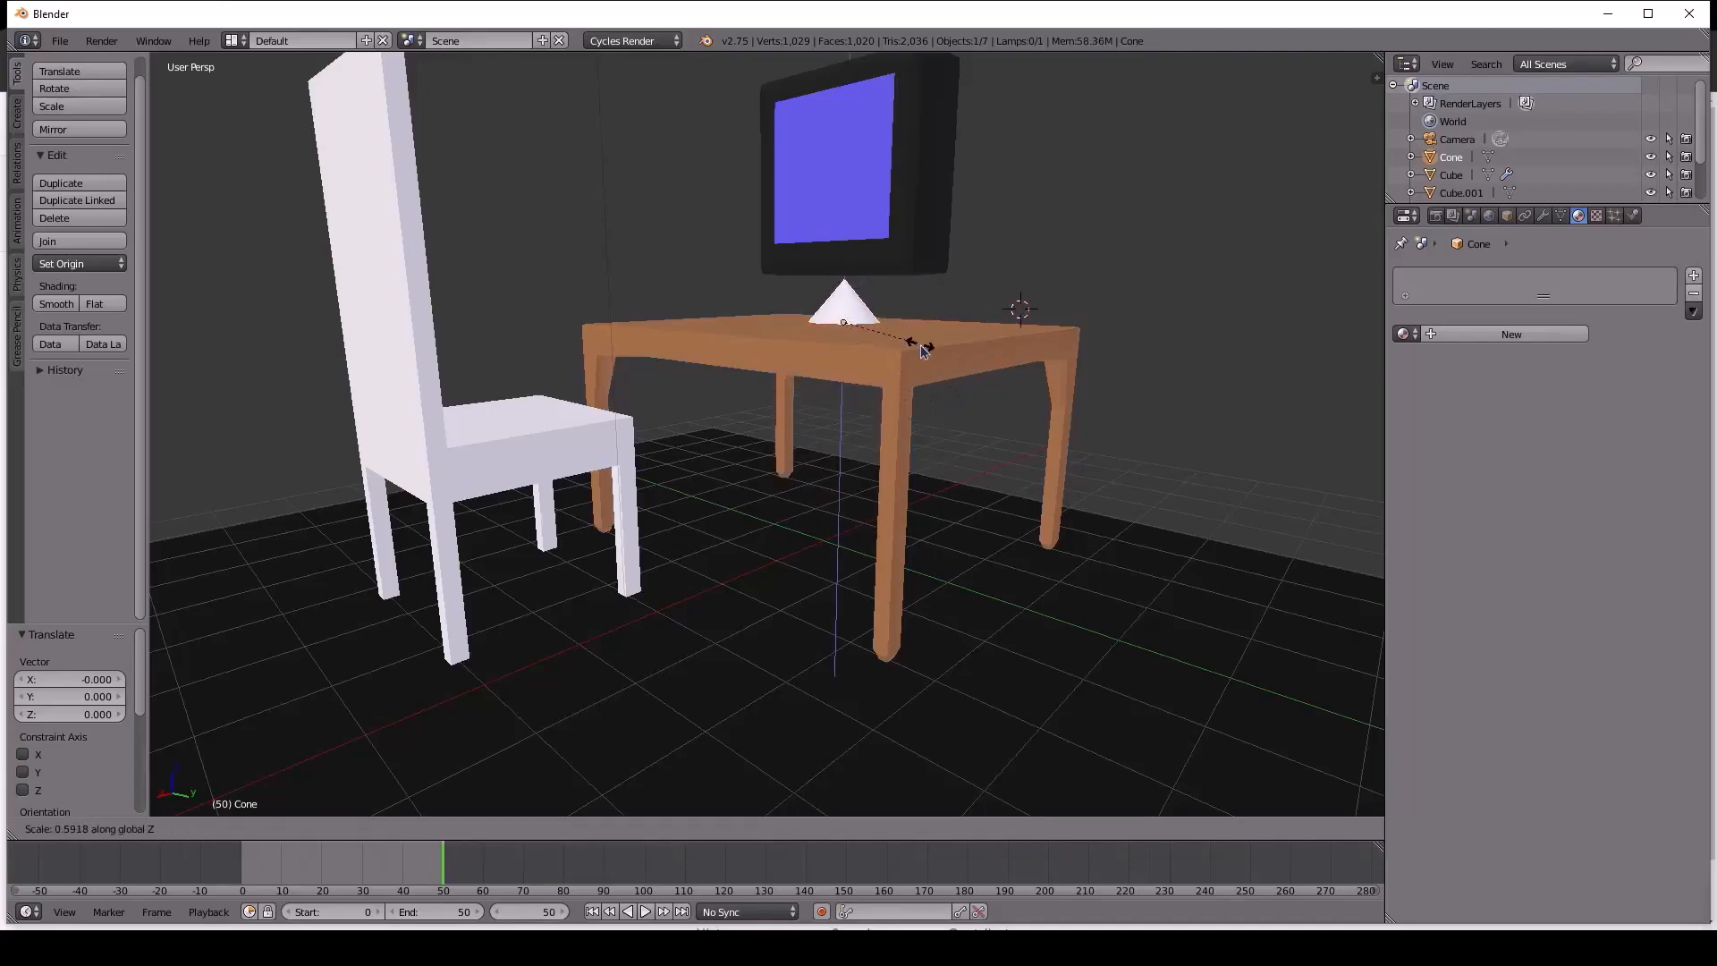
pyautogui.press('Escape')
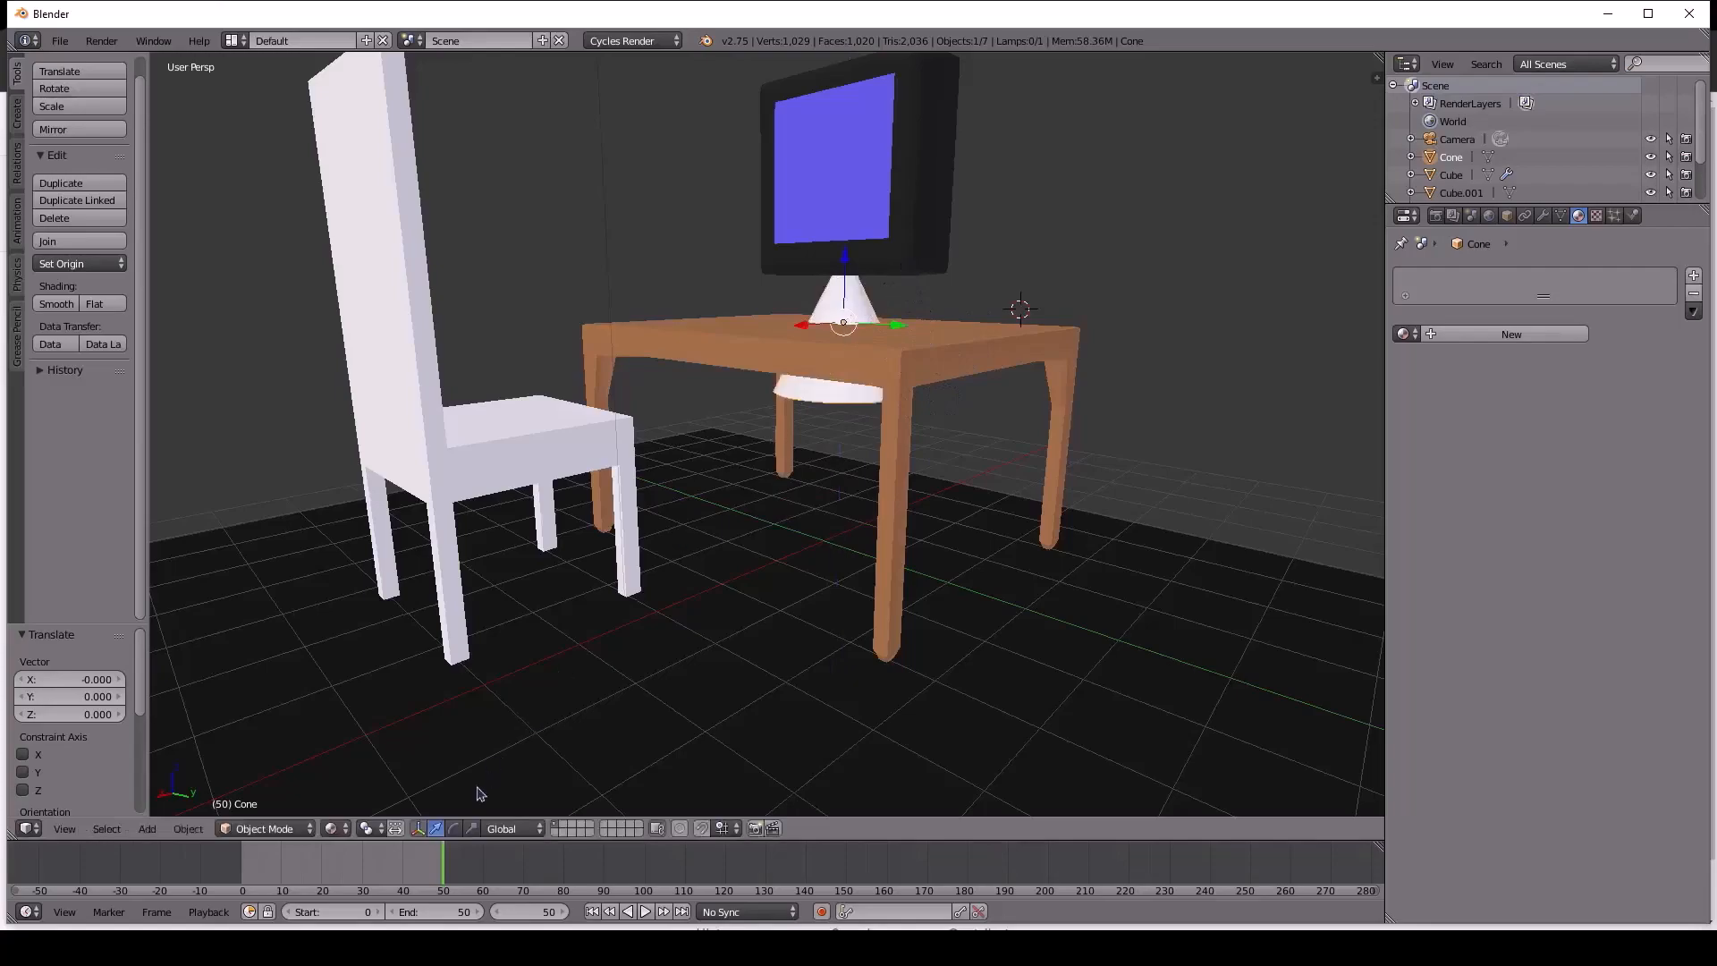
# Shrink the cone under the monitor with two scale adjustments, the last one uniform by about 0.435.
pyautogui.click(471, 828)
pyautogui.moveTo(854, 264); pyautogui.dragTo(829, 331)
pyautogui.moveTo(849, 264); pyautogui.dragTo(828, 337)
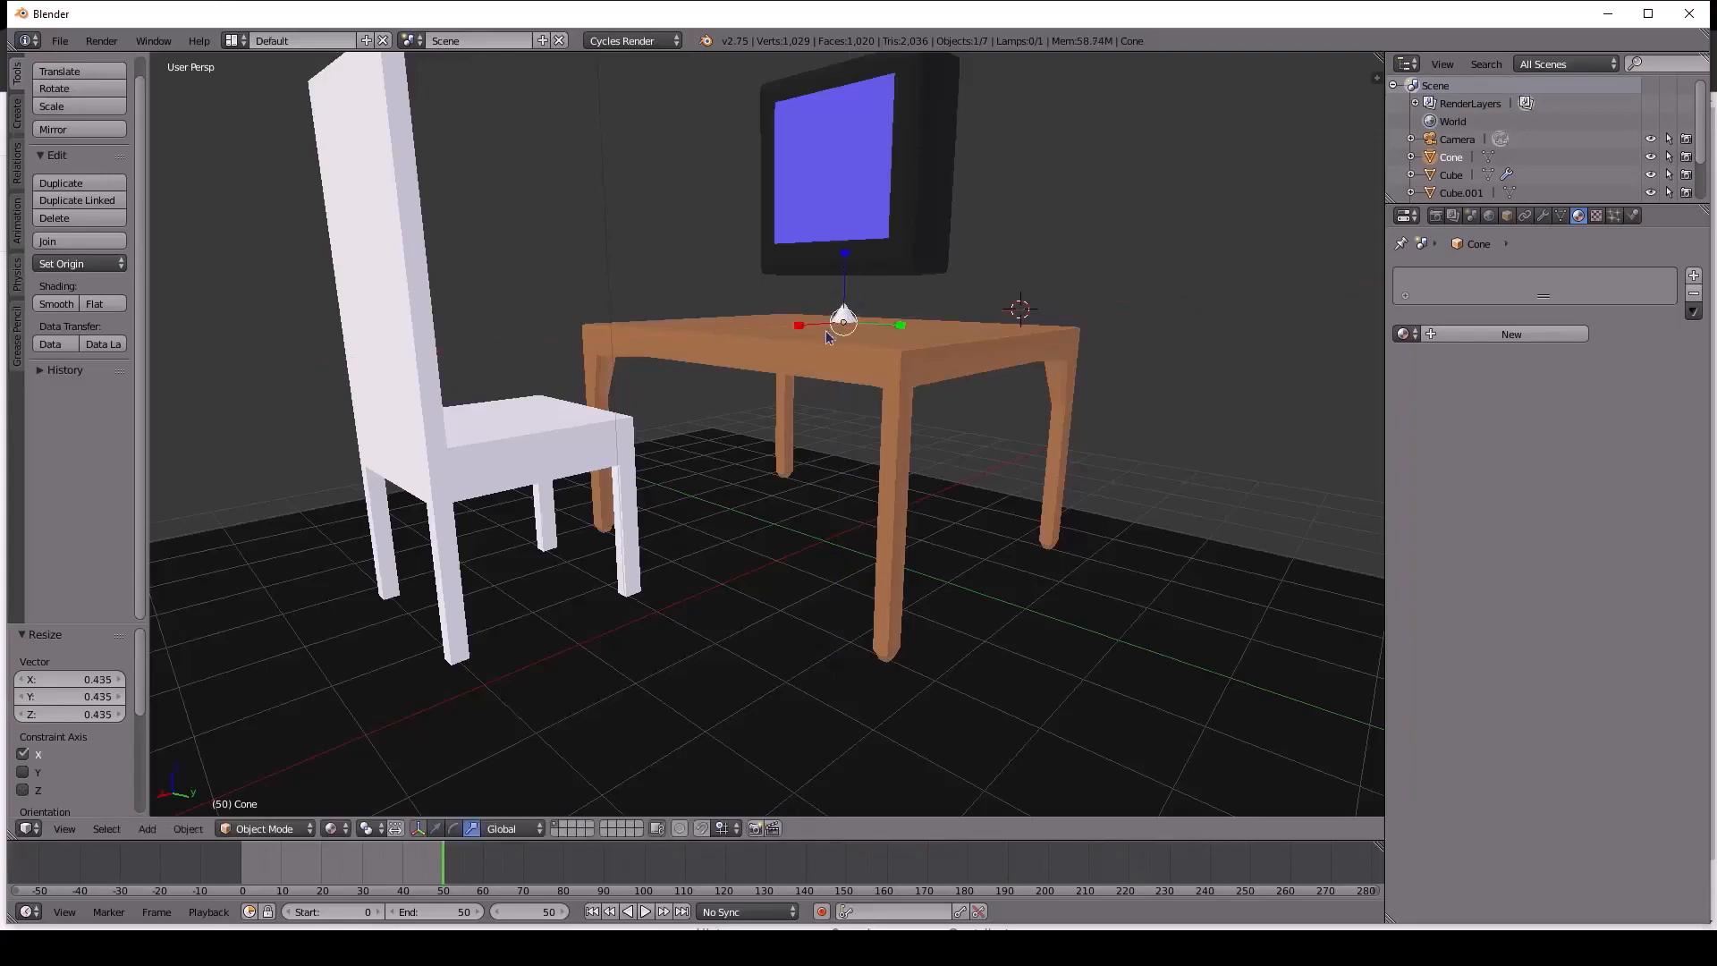
# Raise the cone about 0.378 along Z and shift it about 0.266 along Y beneath the monitor.
pyautogui.click(436, 828)
pyautogui.moveTo(845, 262); pyautogui.dragTo(846, 248)
pyautogui.moveTo(883, 310)
pyautogui.mouseDown(button='middle')
pyautogui.moveTo(936, 372)
pyautogui.moveTo(658, 327)
pyautogui.moveTo(922, 329)
pyautogui.moveTo(898, 293)
pyautogui.mouseUp(button='middle')
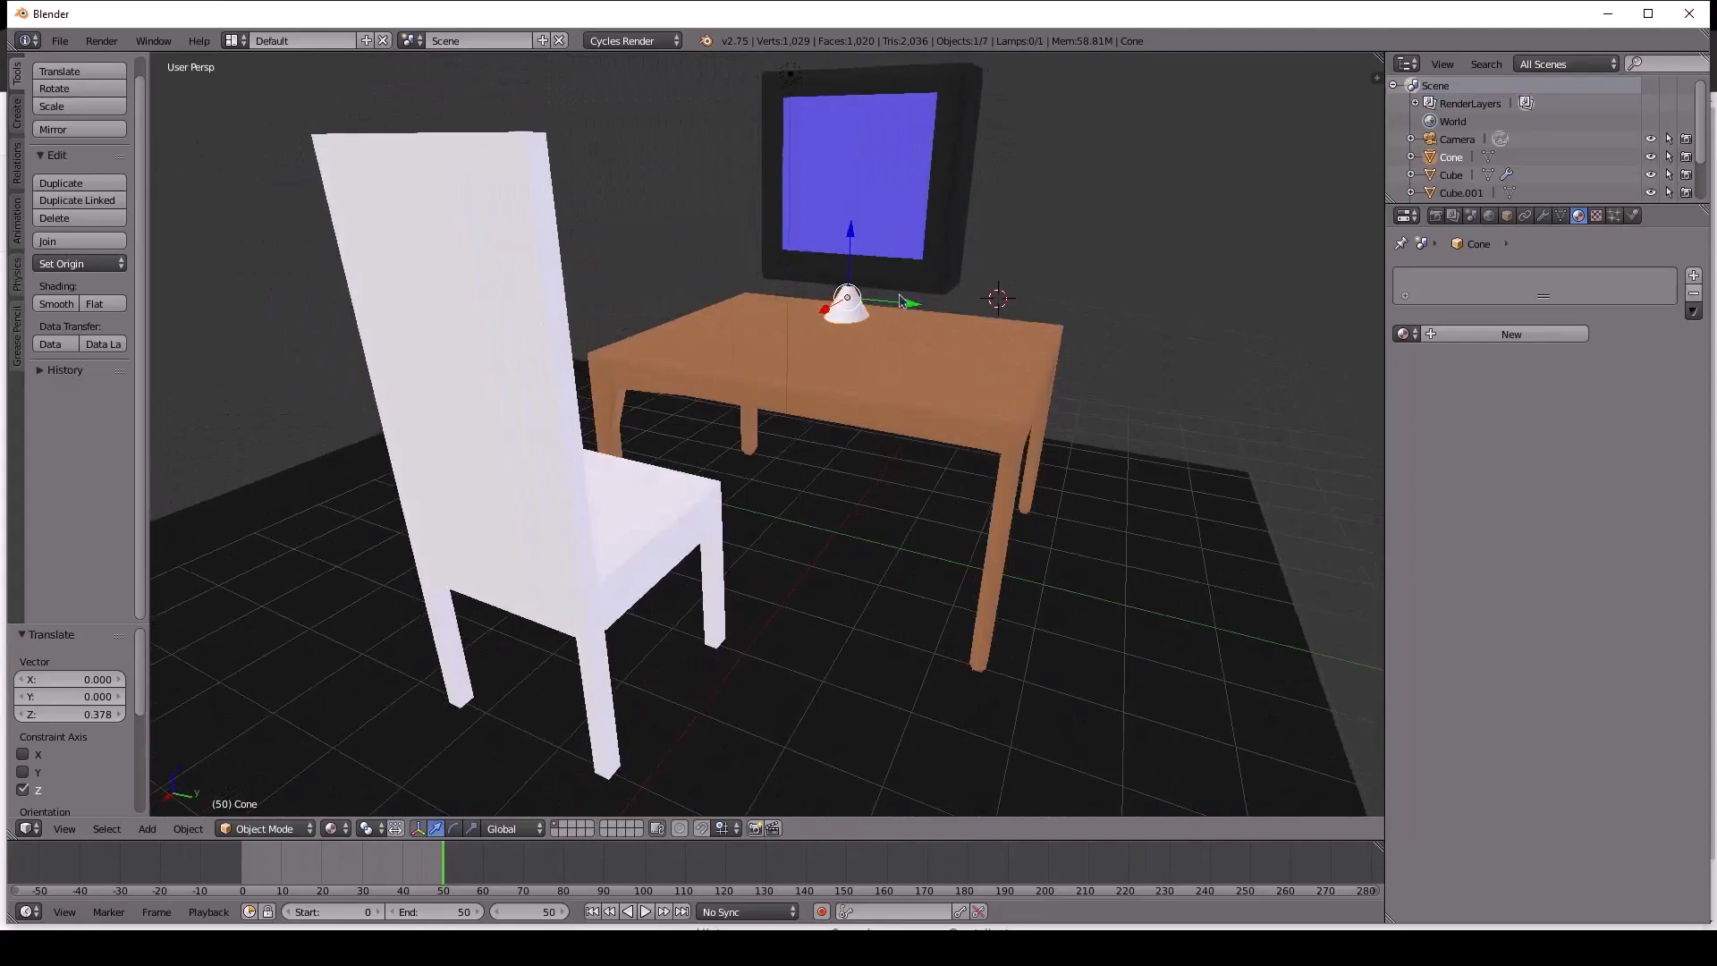
pyautogui.moveTo(908, 306); pyautogui.dragTo(924, 310)
pyautogui.moveTo(923, 312); pyautogui.dragTo(847, 312, button='middle')
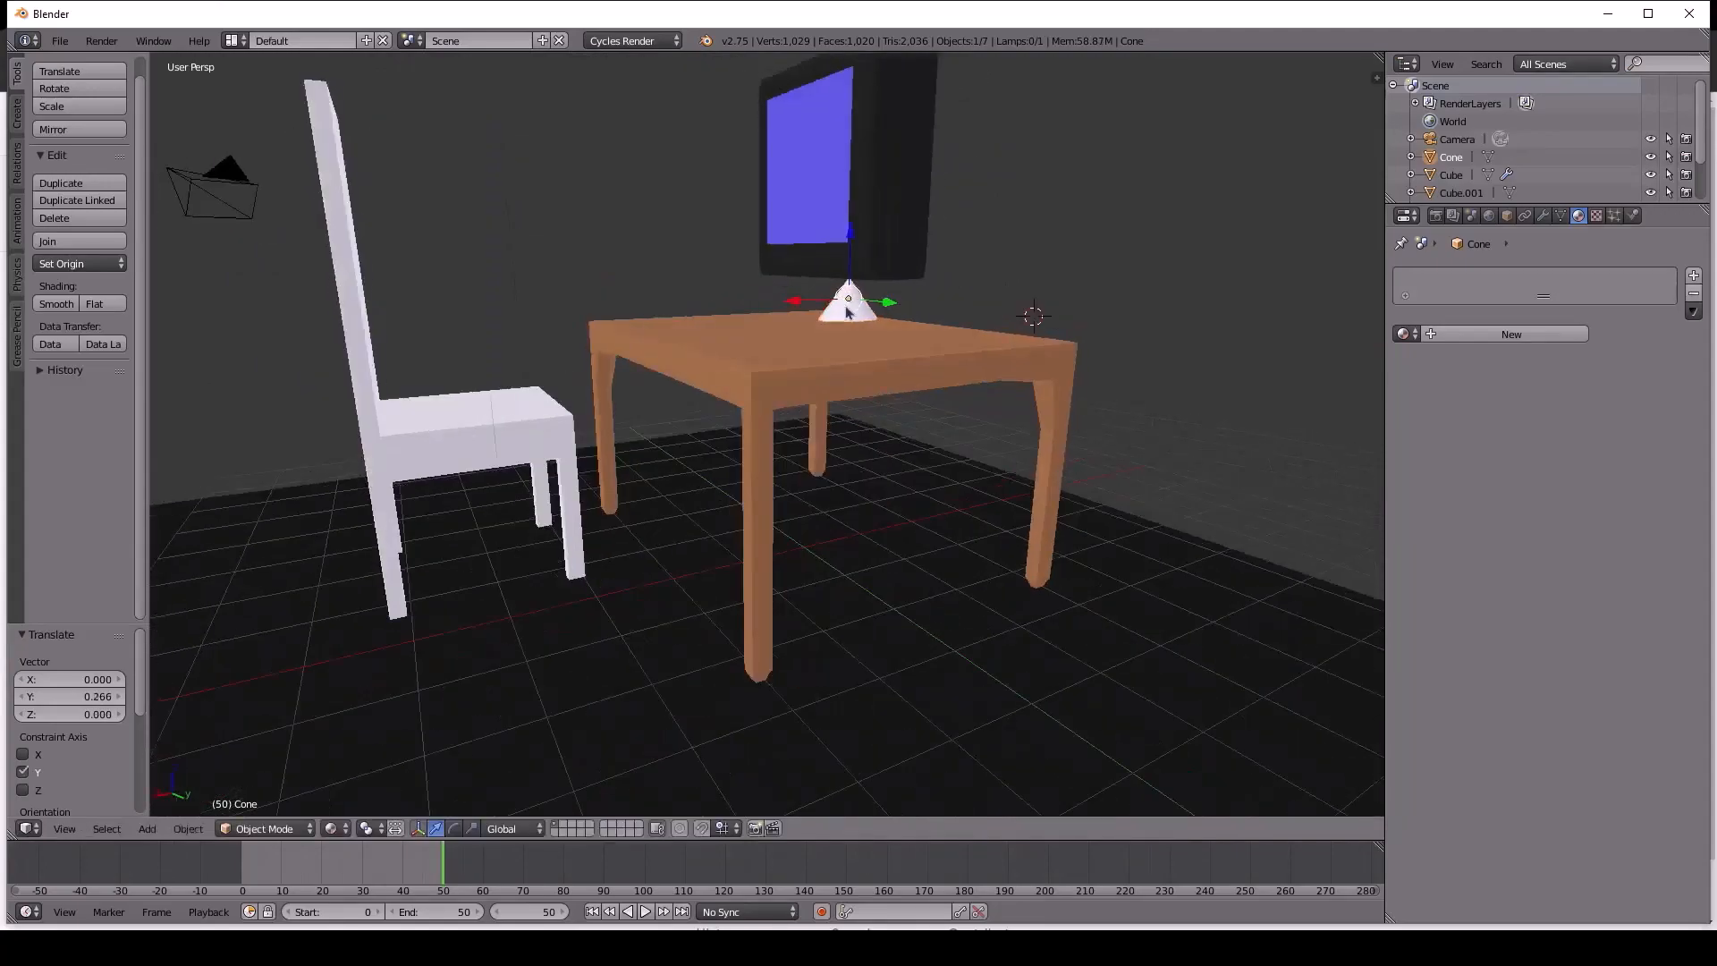
# Delete the cone from the tabletop.
pyautogui.press('x')
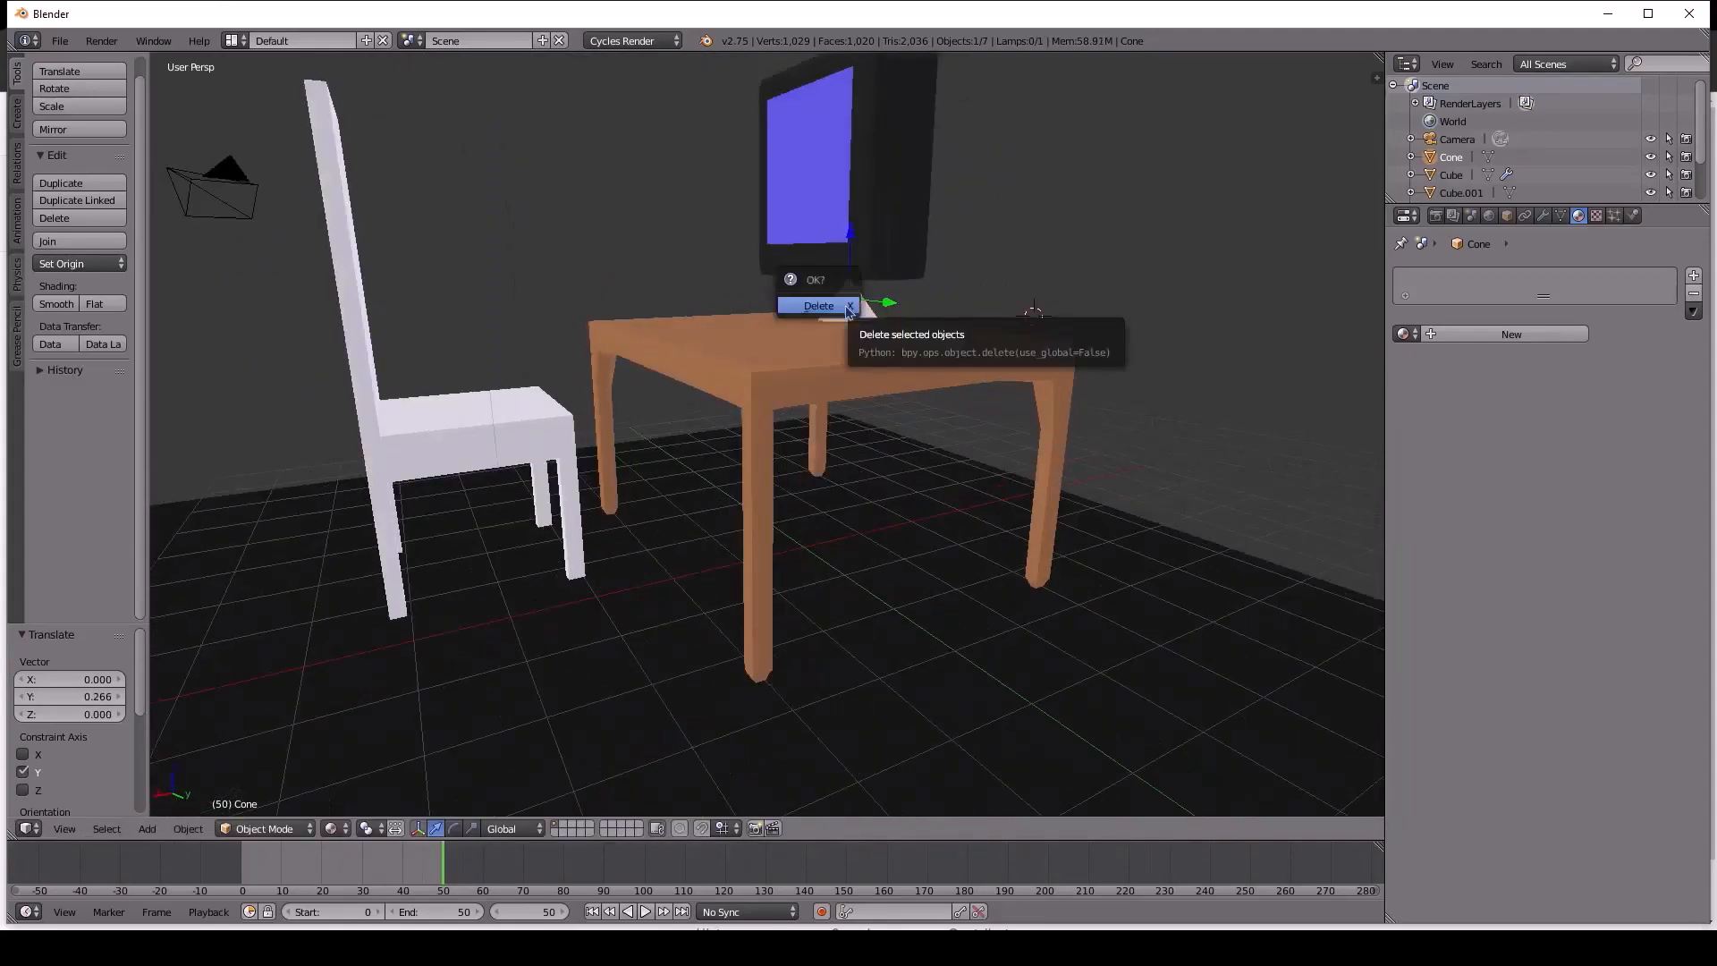
pyautogui.click(840, 300)
pyautogui.moveTo(841, 300); pyautogui.dragTo(575, 391, button='middle')
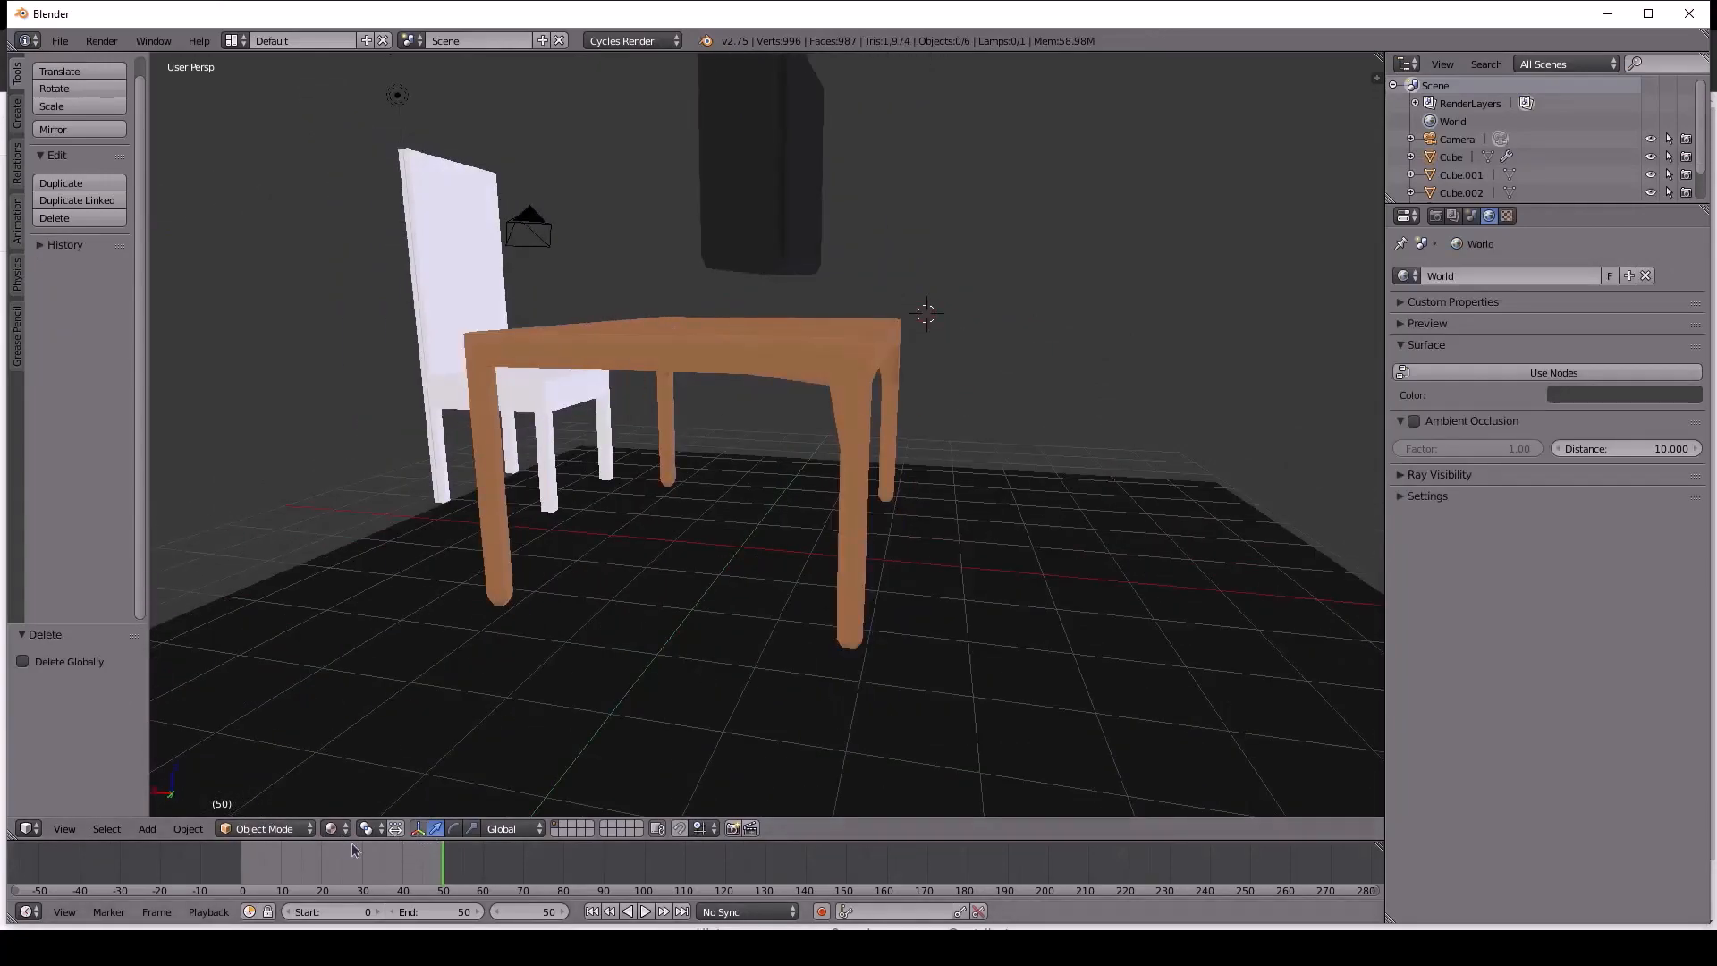
# Select the monitor and enter Edit Mode on its mesh.
pyautogui.click(602, 478)
pyautogui.rightClick(714, 257)
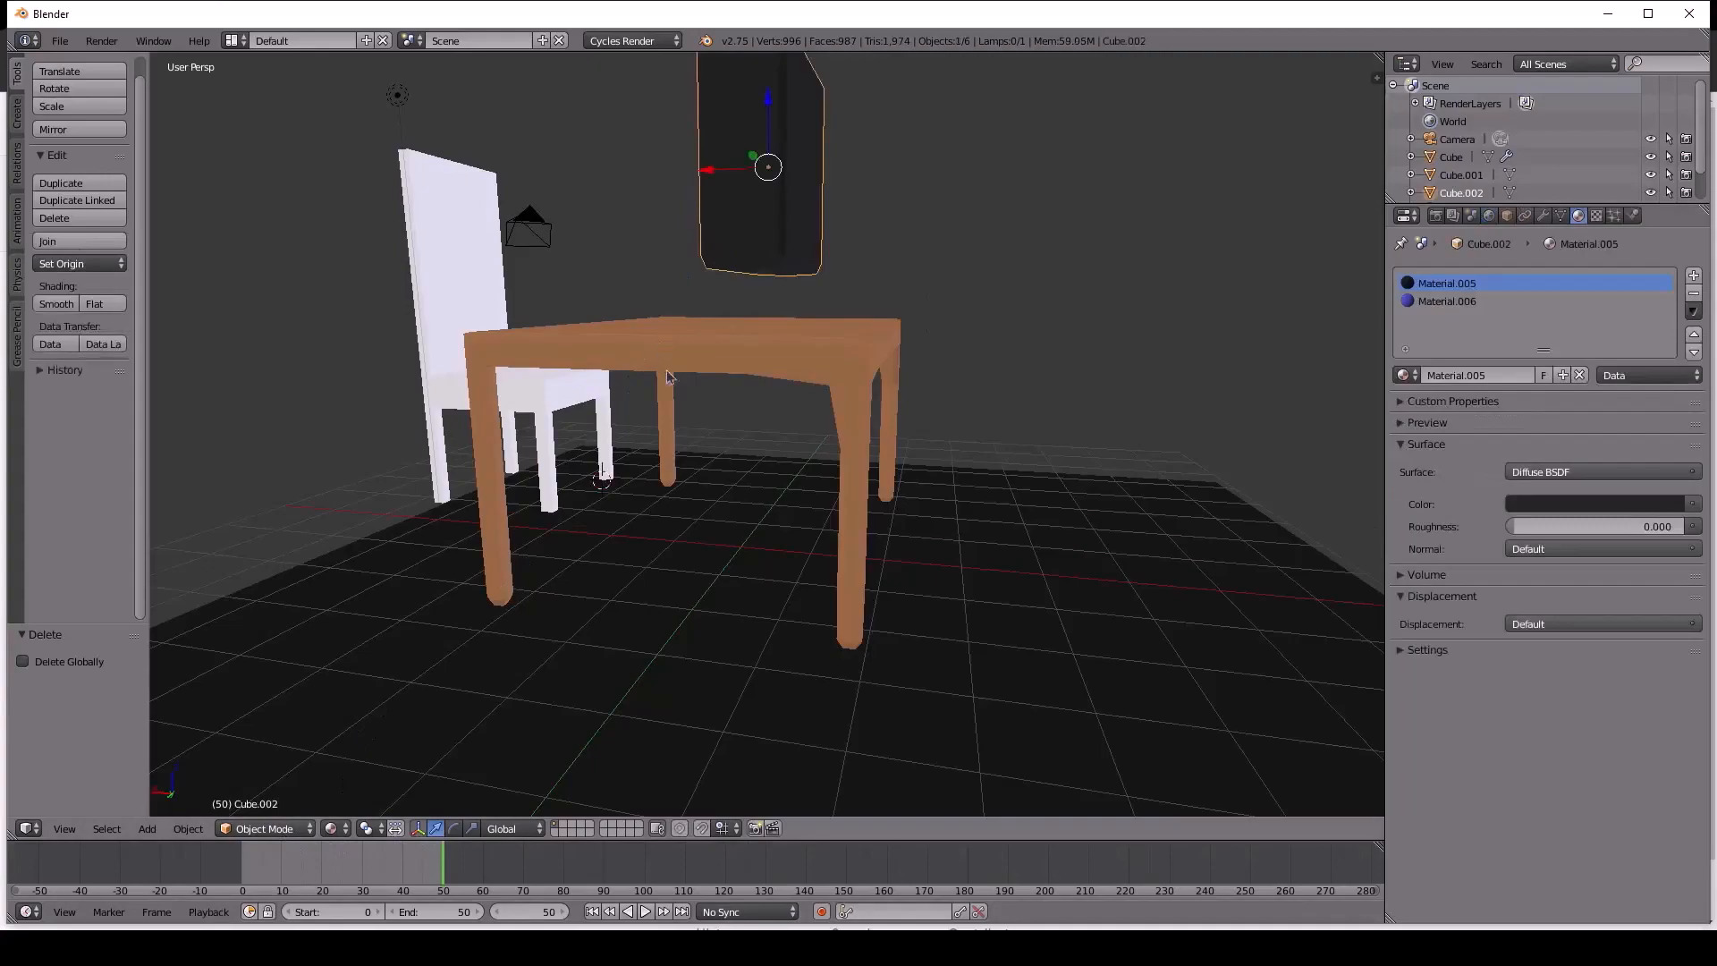
pyautogui.moveTo(714, 257); pyautogui.dragTo(848, 425, button='middle')
pyautogui.press('Tab')
pyautogui.moveTo(802, 356); pyautogui.dragTo(617, 521, button='middle')
pyautogui.scroll(4, 900, 404)
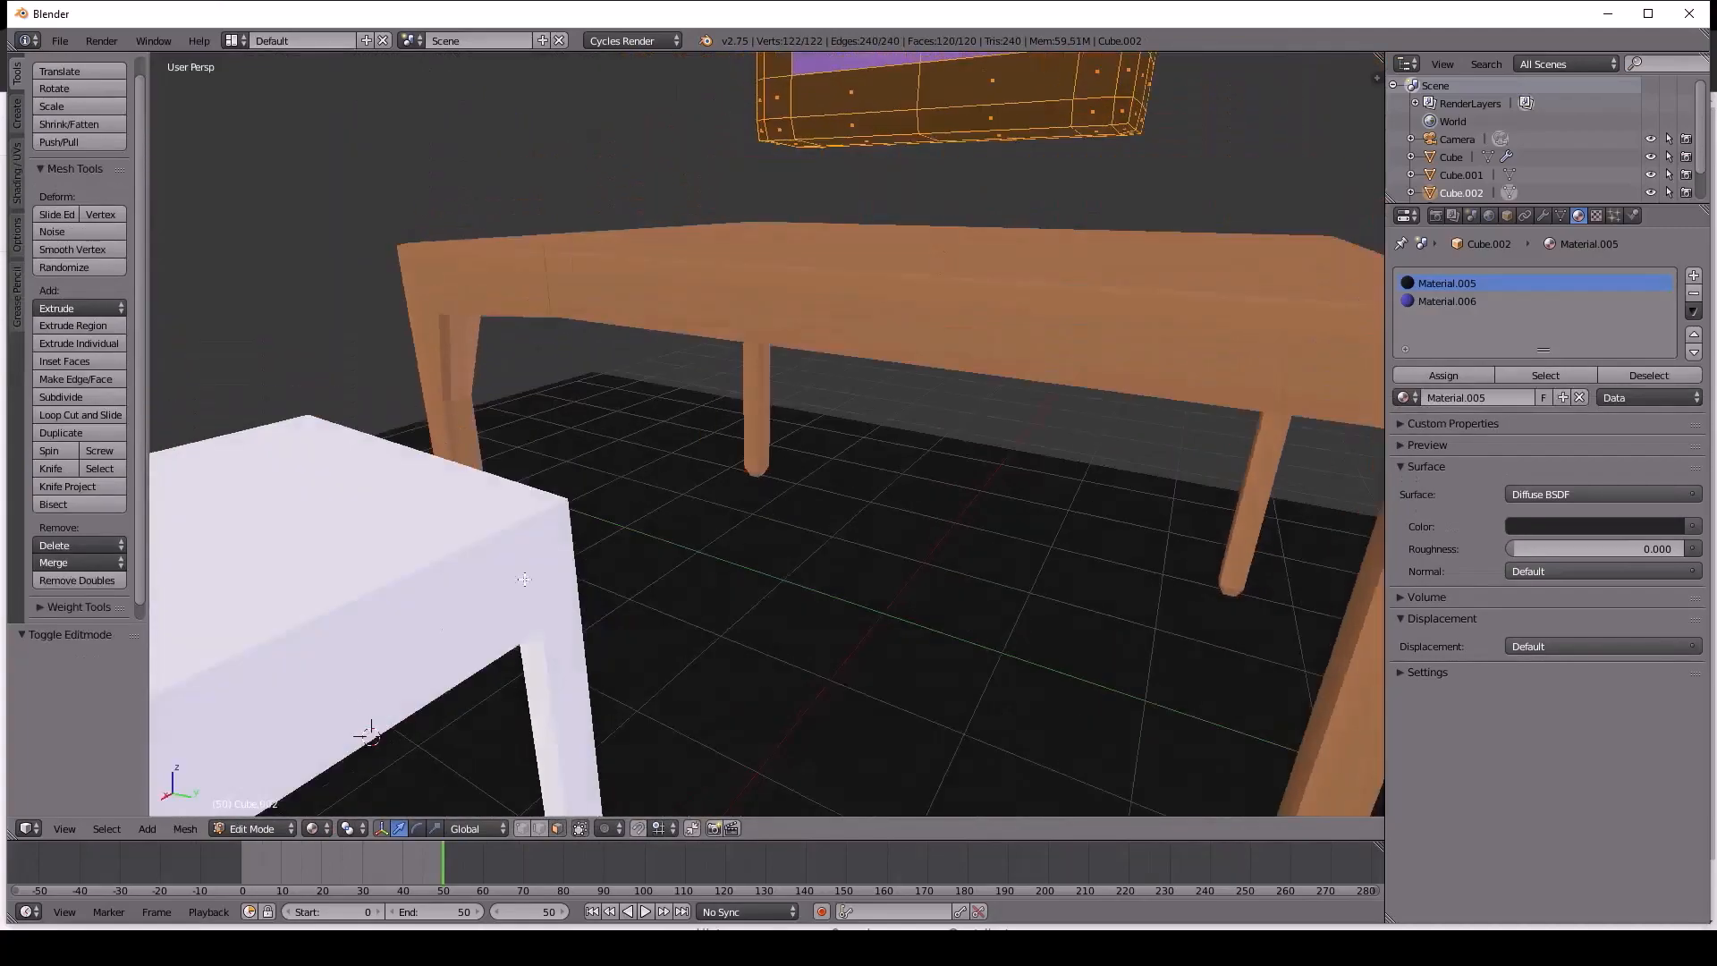
# Try to extrude one face of the monitor's underside about 0.411 downward, and undo it.
pyautogui.moveTo(837, 246); pyautogui.dragTo(861, 322, button='middle')
pyautogui.rightClick(950, 147)
pyautogui.moveTo(935, 212); pyautogui.dragTo(863, 149, button='middle')
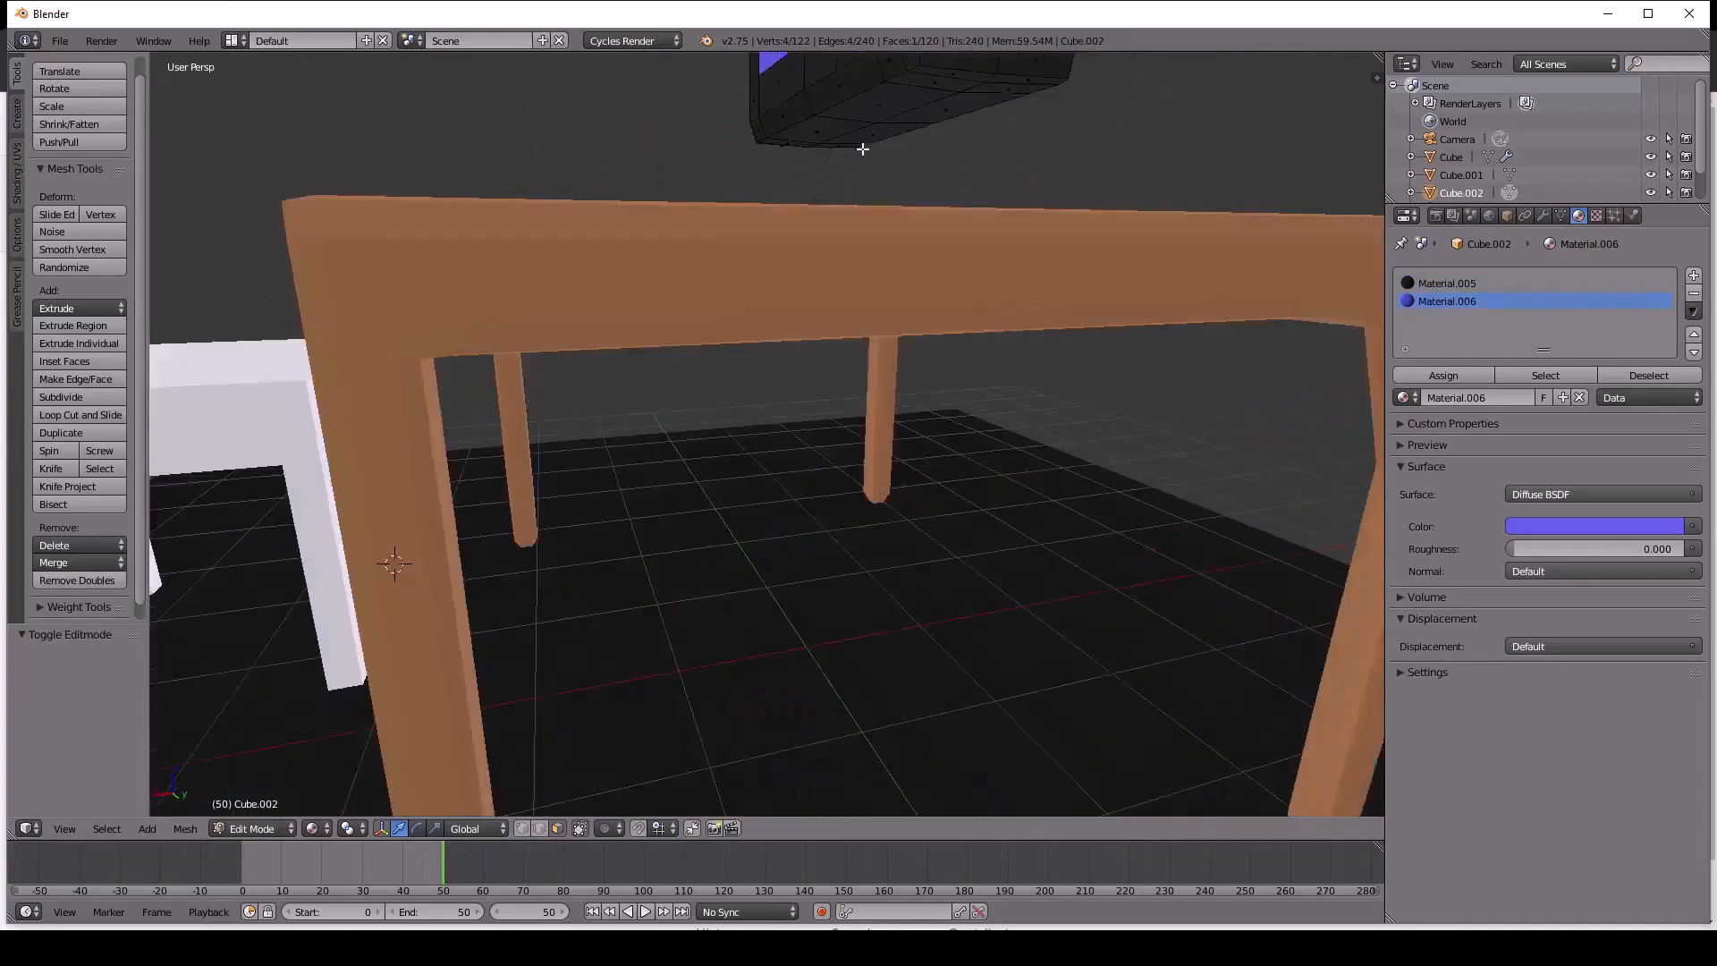
pyautogui.scroll(1, 863, 149)
pyautogui.rightClick(904, 98)
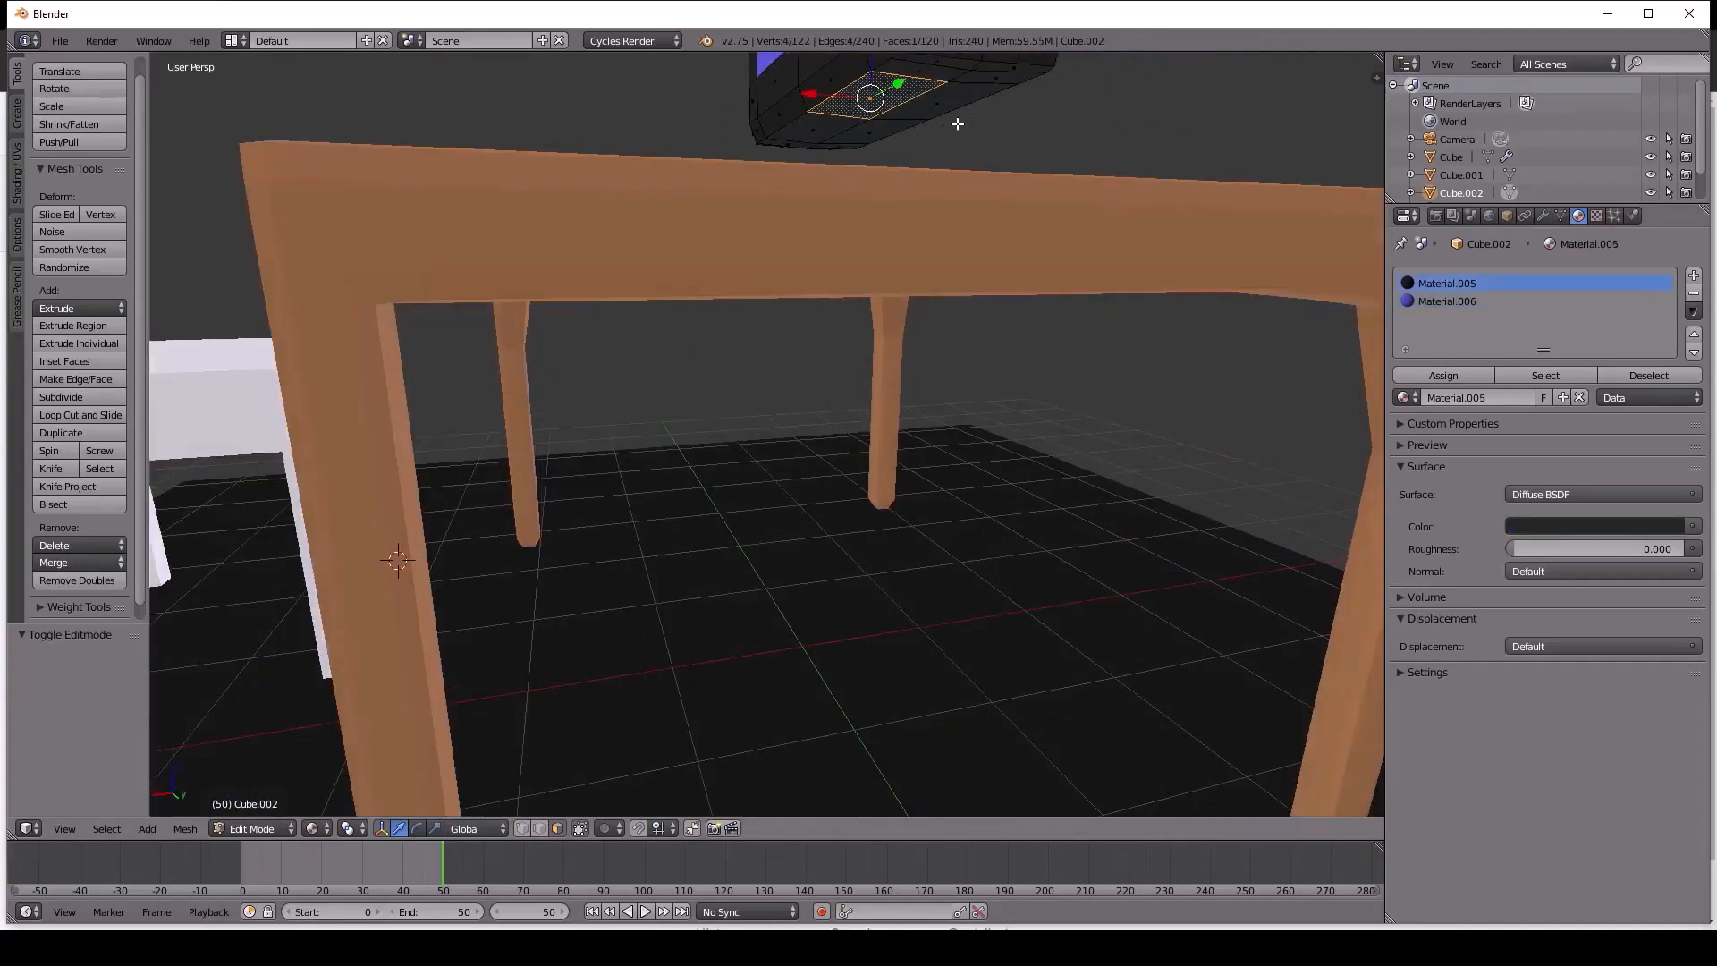
pyautogui.press('e')
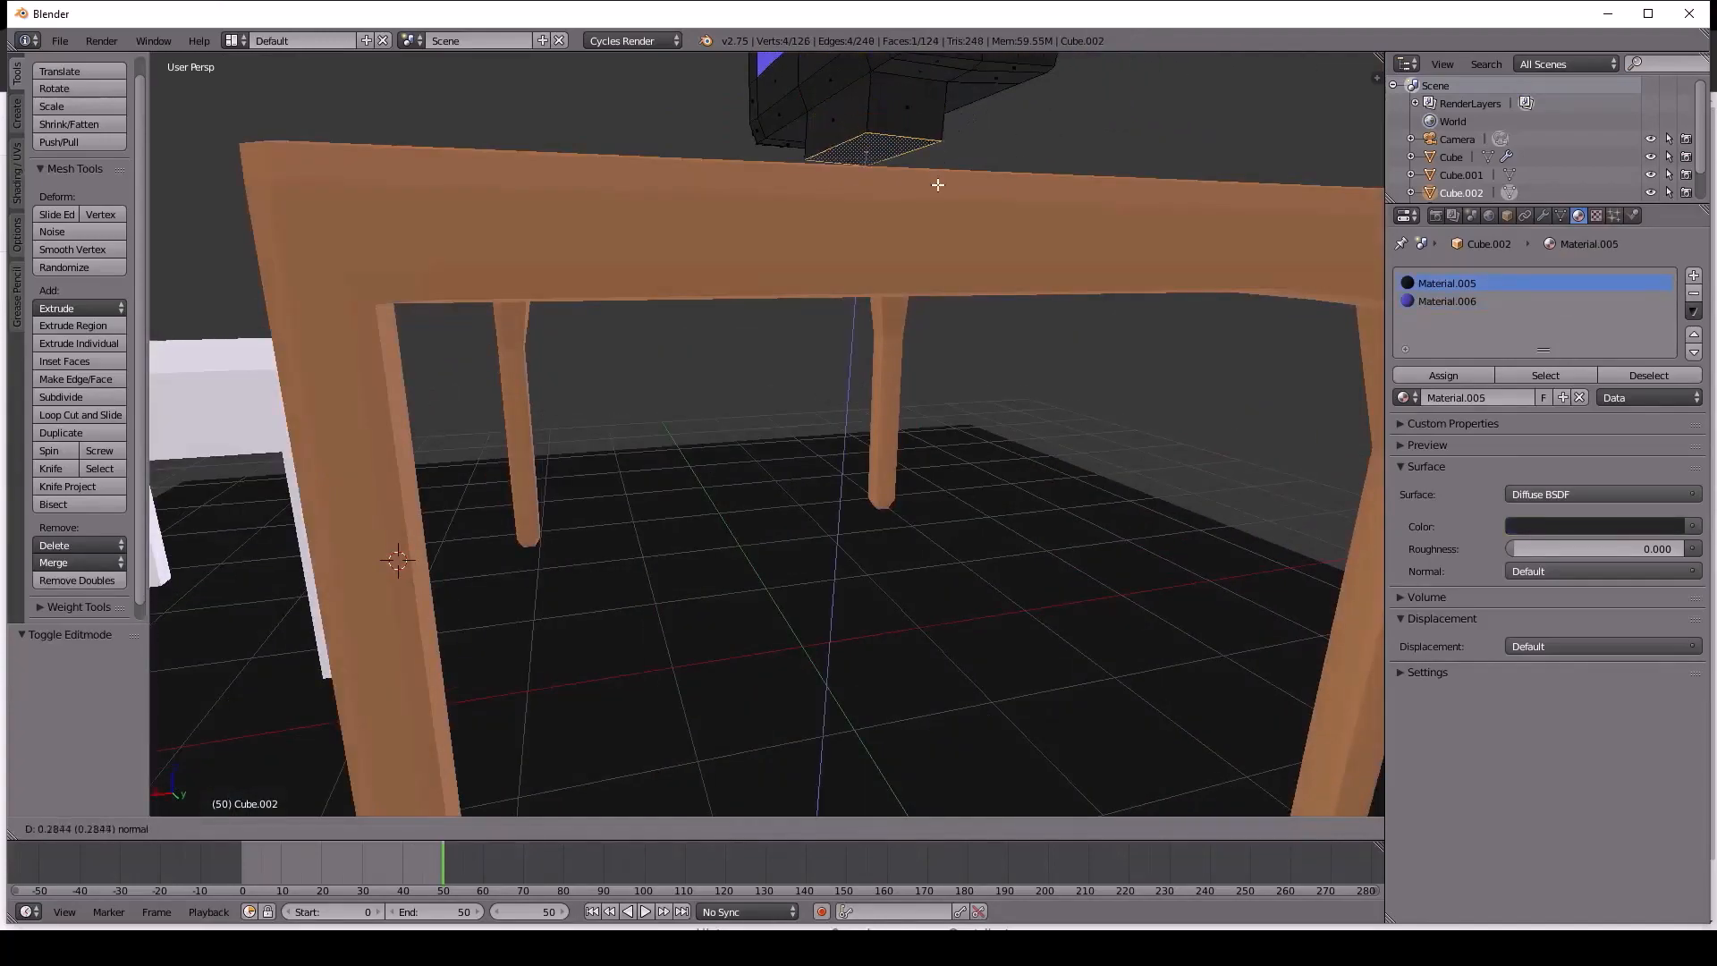
pyautogui.click(940, 202)
pyautogui.moveTo(880, 223); pyautogui.dragTo(1030, 271, button='middle')
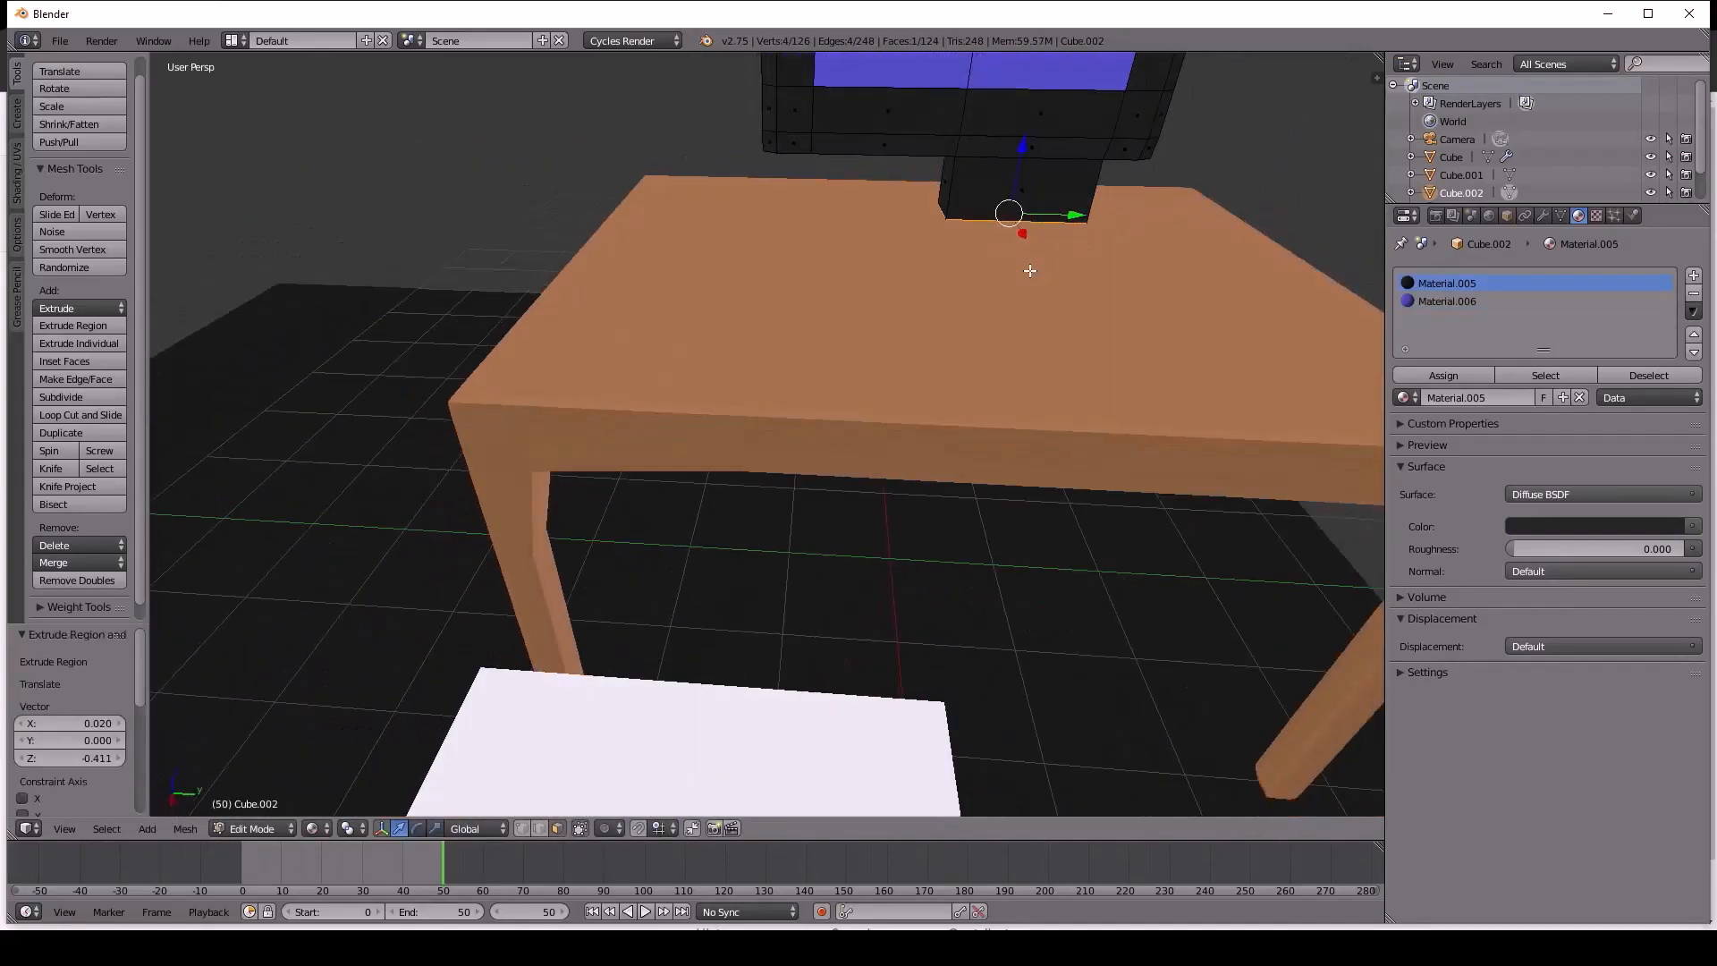
pyautogui.hotkey('ctrl', 'z')
# Try to extrude two adjacent faces of the monitor's underside down toward the tabletop, and undo it.
pyautogui.moveTo(890, 202); pyautogui.dragTo(931, 102, button='middle')
pyautogui.rightClick(981, 190)
pyautogui.rightClick(927, 130)
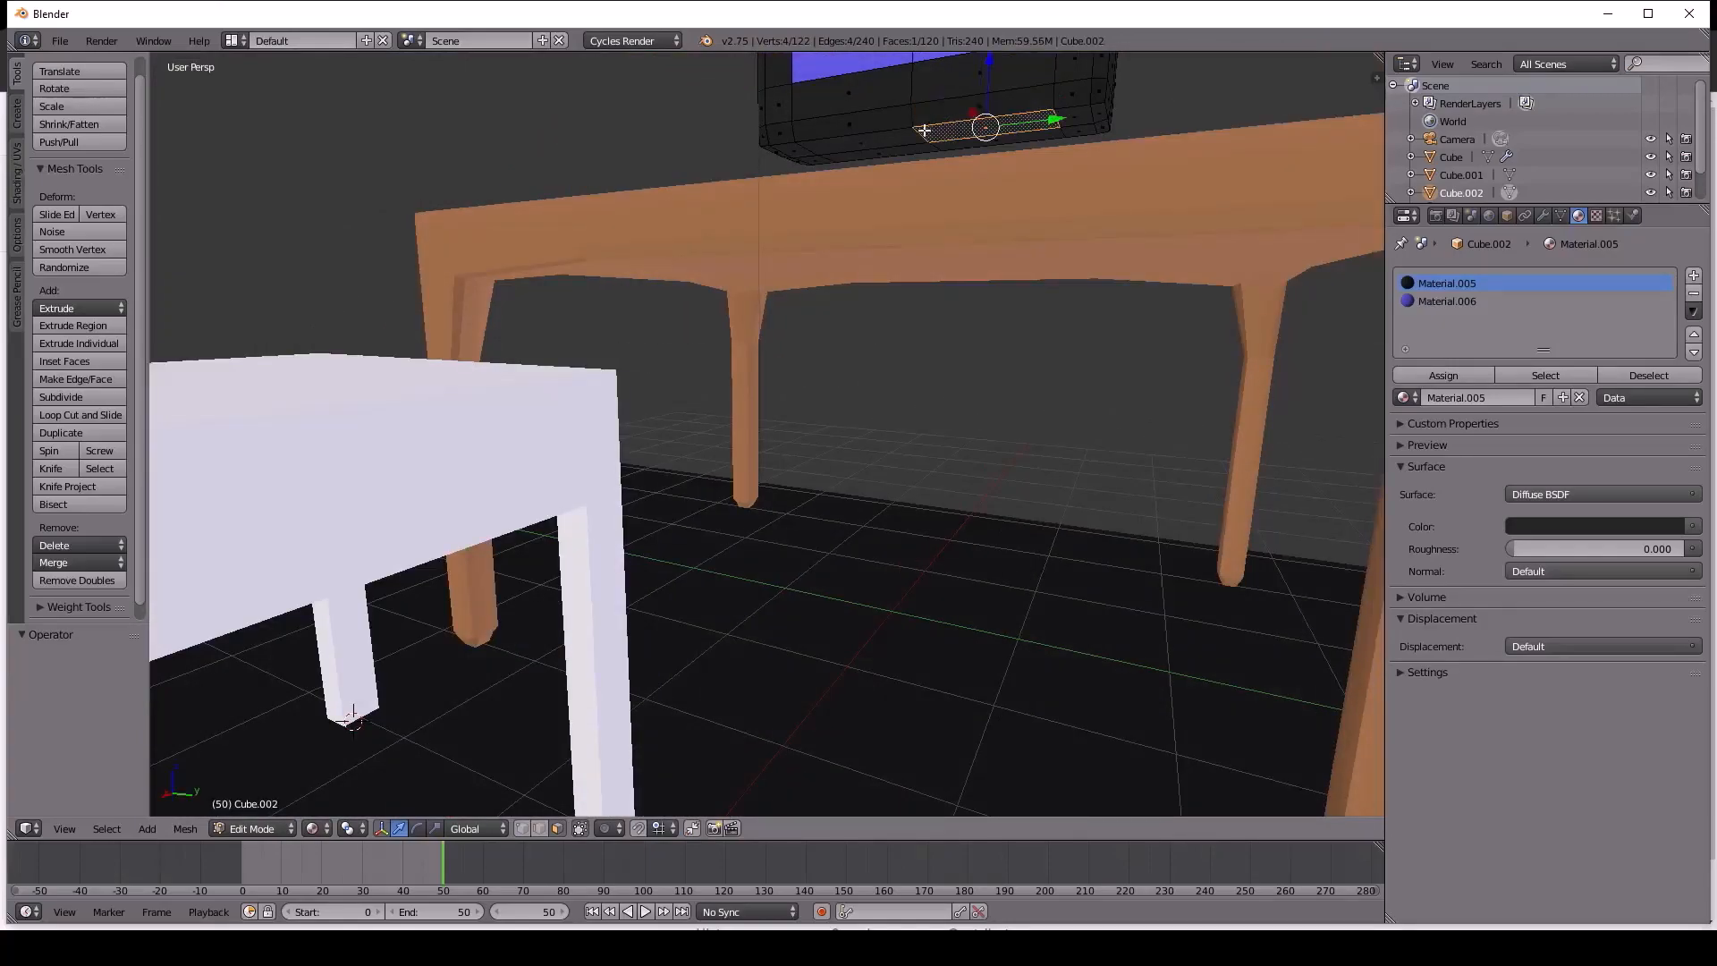
pyautogui.keyDown('shift'); pyautogui.rightClick(899, 139); pyautogui.keyUp('shift')
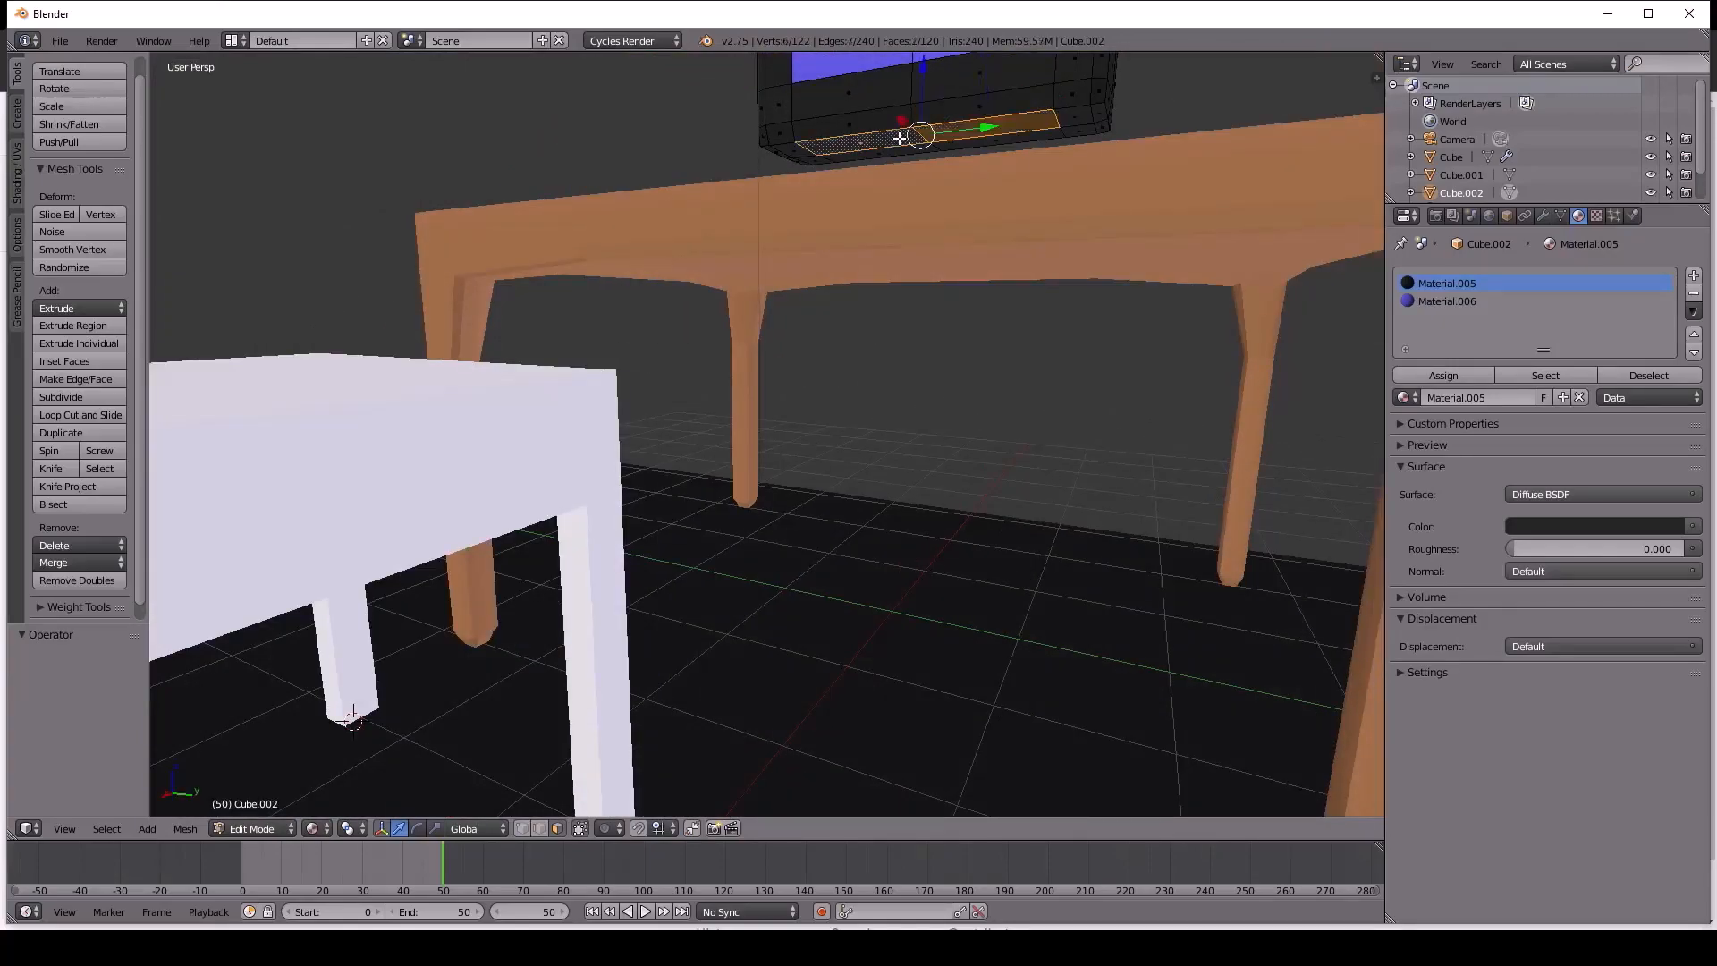
pyautogui.press('e')
pyautogui.click(935, 223)
pyautogui.moveTo(934, 223); pyautogui.dragTo(813, 317, button='middle')
pyautogui.scroll(-2, 987, 232)
pyautogui.scroll(-2, 948, 217)
pyautogui.hotkey('ctrl', 'z')
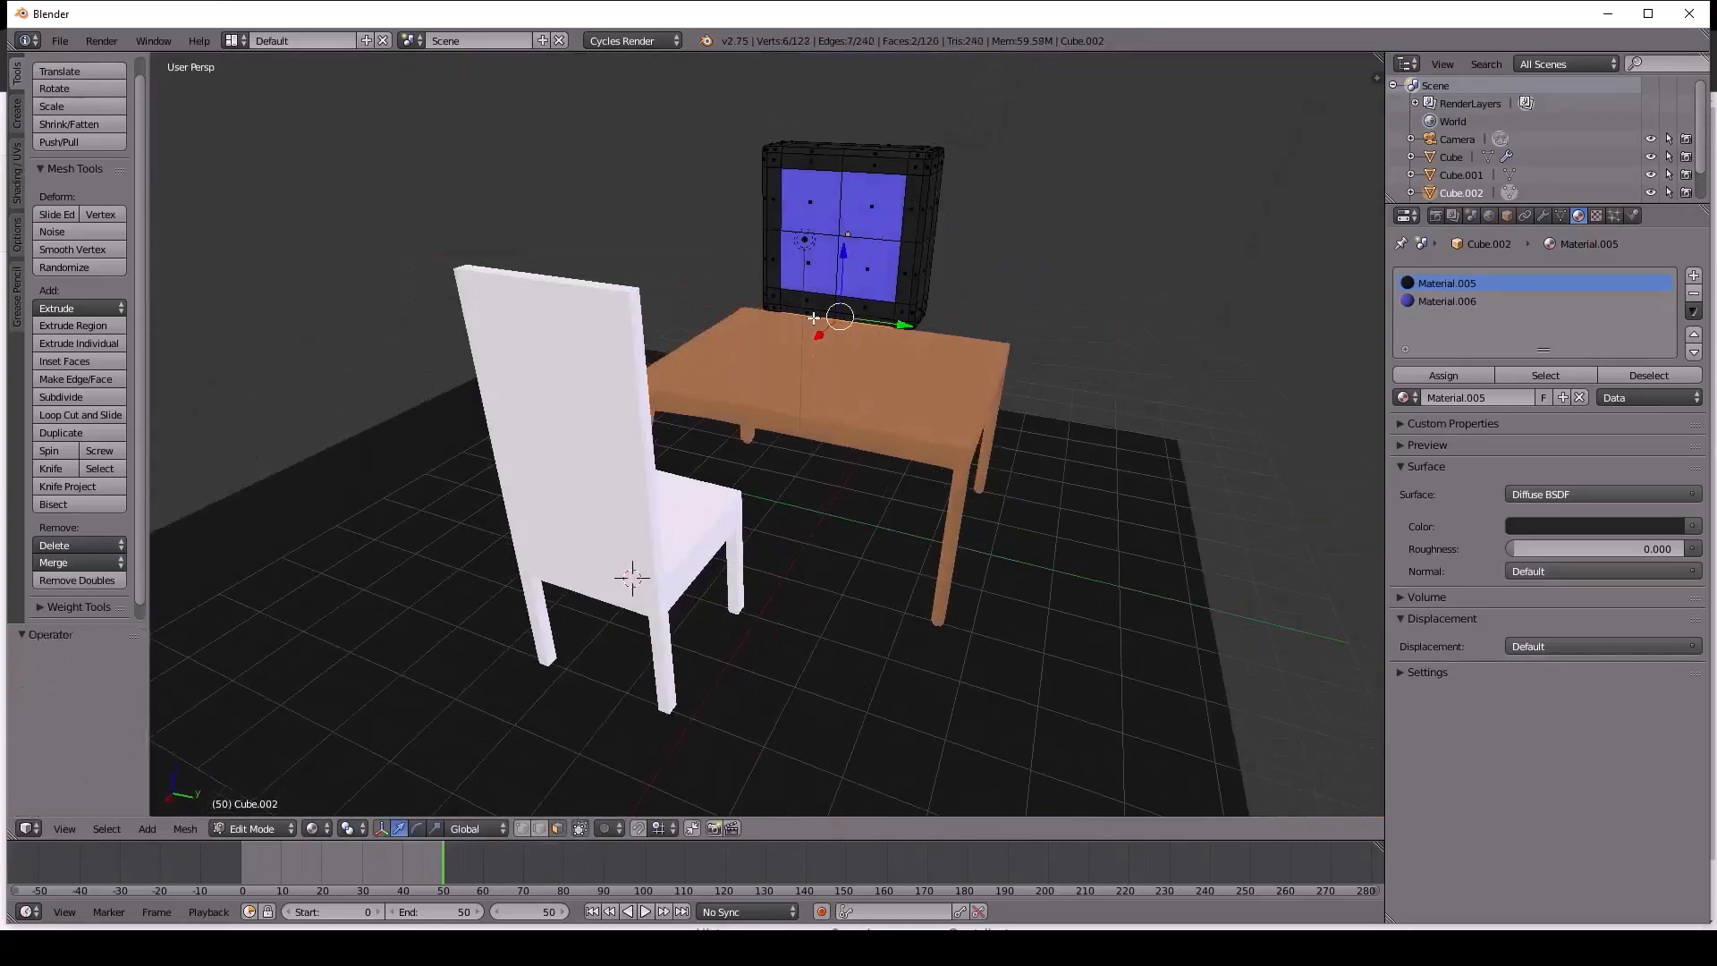
# Try to extrude the middle edge of the monitor's underside using edge selection.
pyautogui.scroll(3, 851, 333)
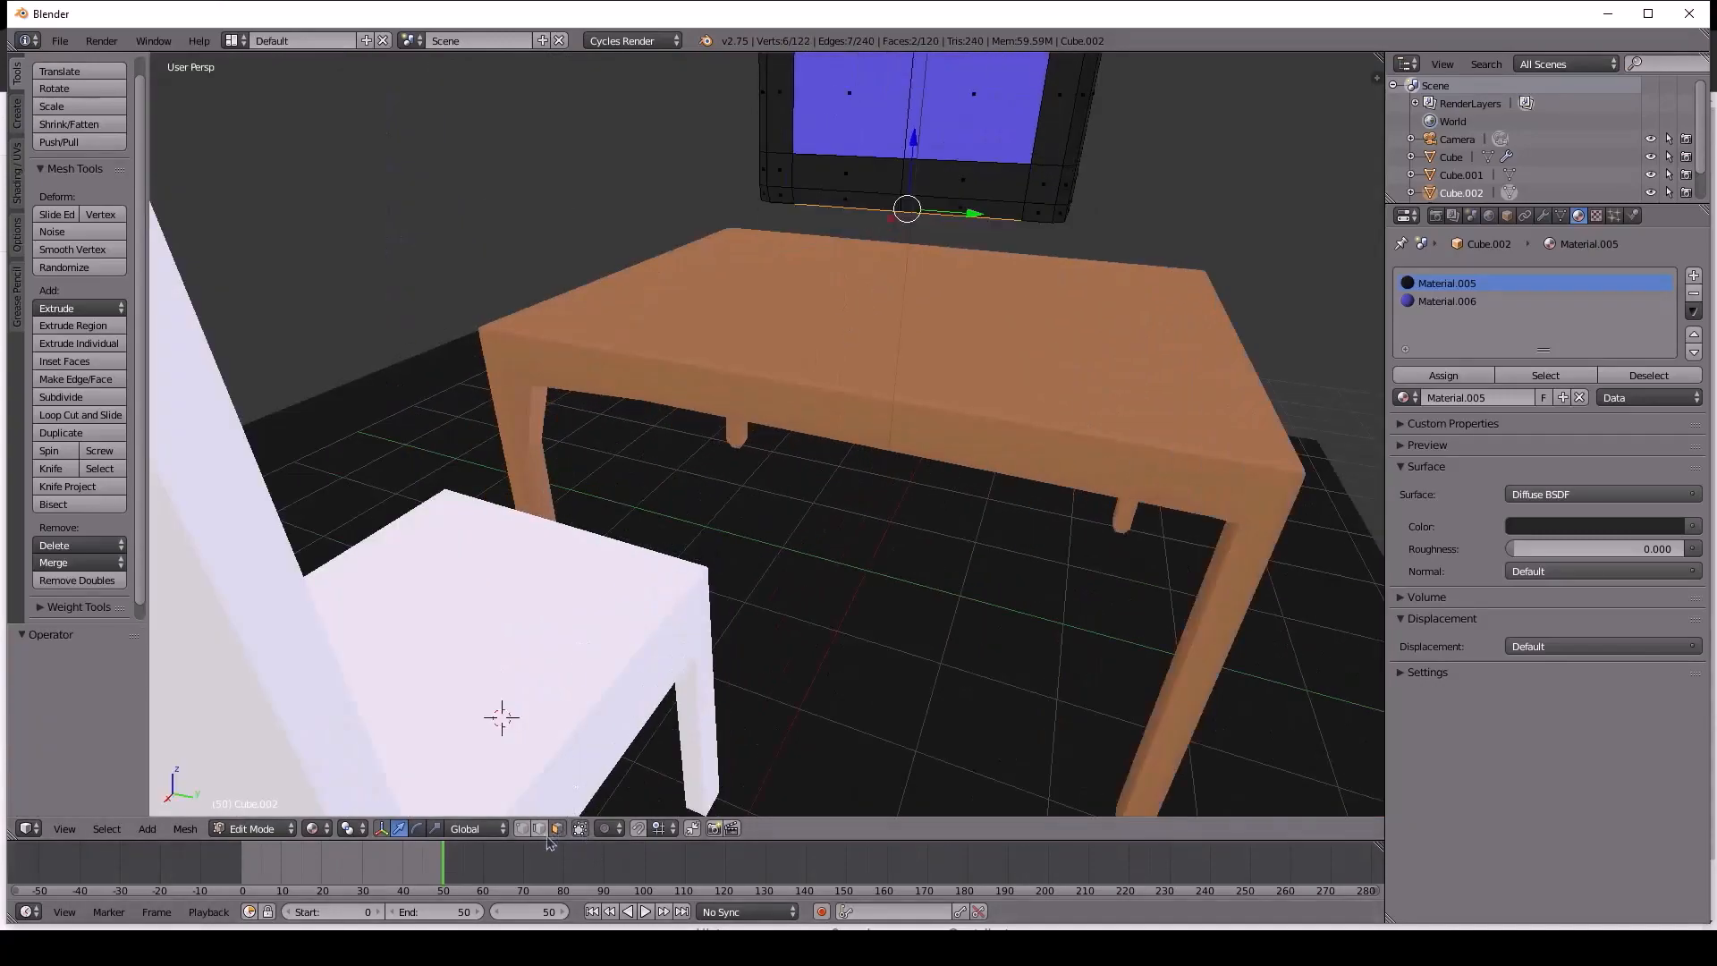
pyautogui.rightClick(936, 216)
pyautogui.rightClick(955, 183)
pyautogui.moveTo(896, 218)
pyautogui.mouseDown(button='middle')
pyautogui.moveTo(863, 251)
pyautogui.moveTo(895, 238)
pyautogui.mouseUp(button='middle')
pyautogui.rightClick(907, 234)
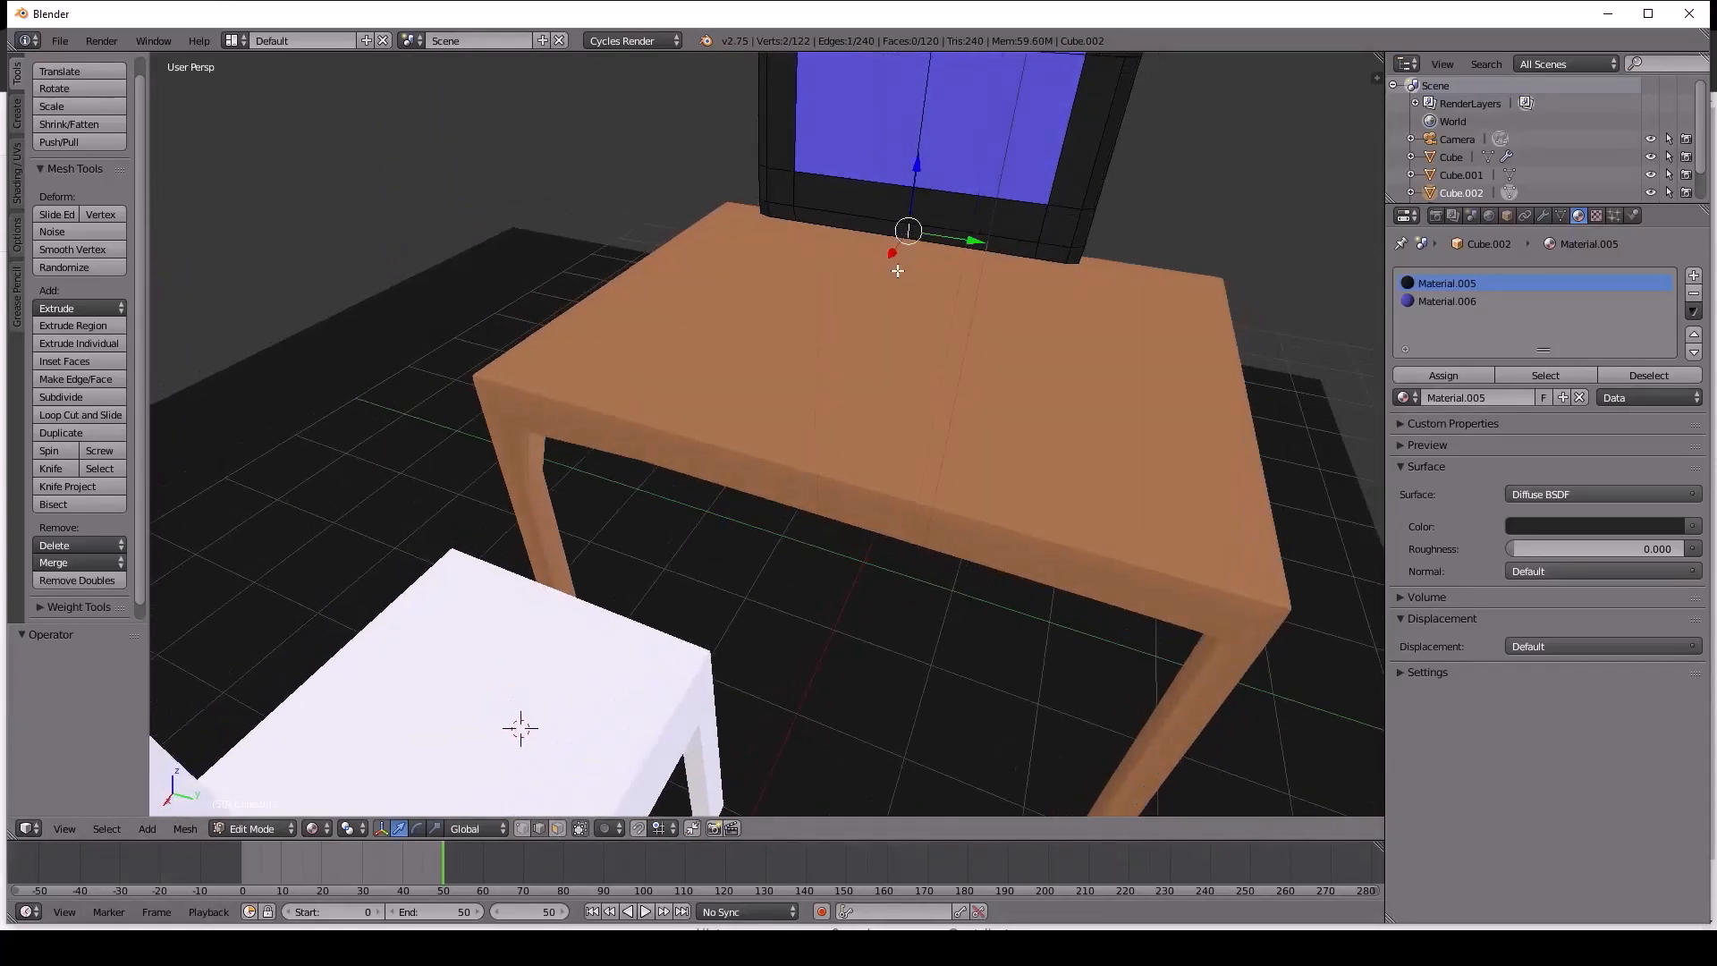
pyautogui.press('e')
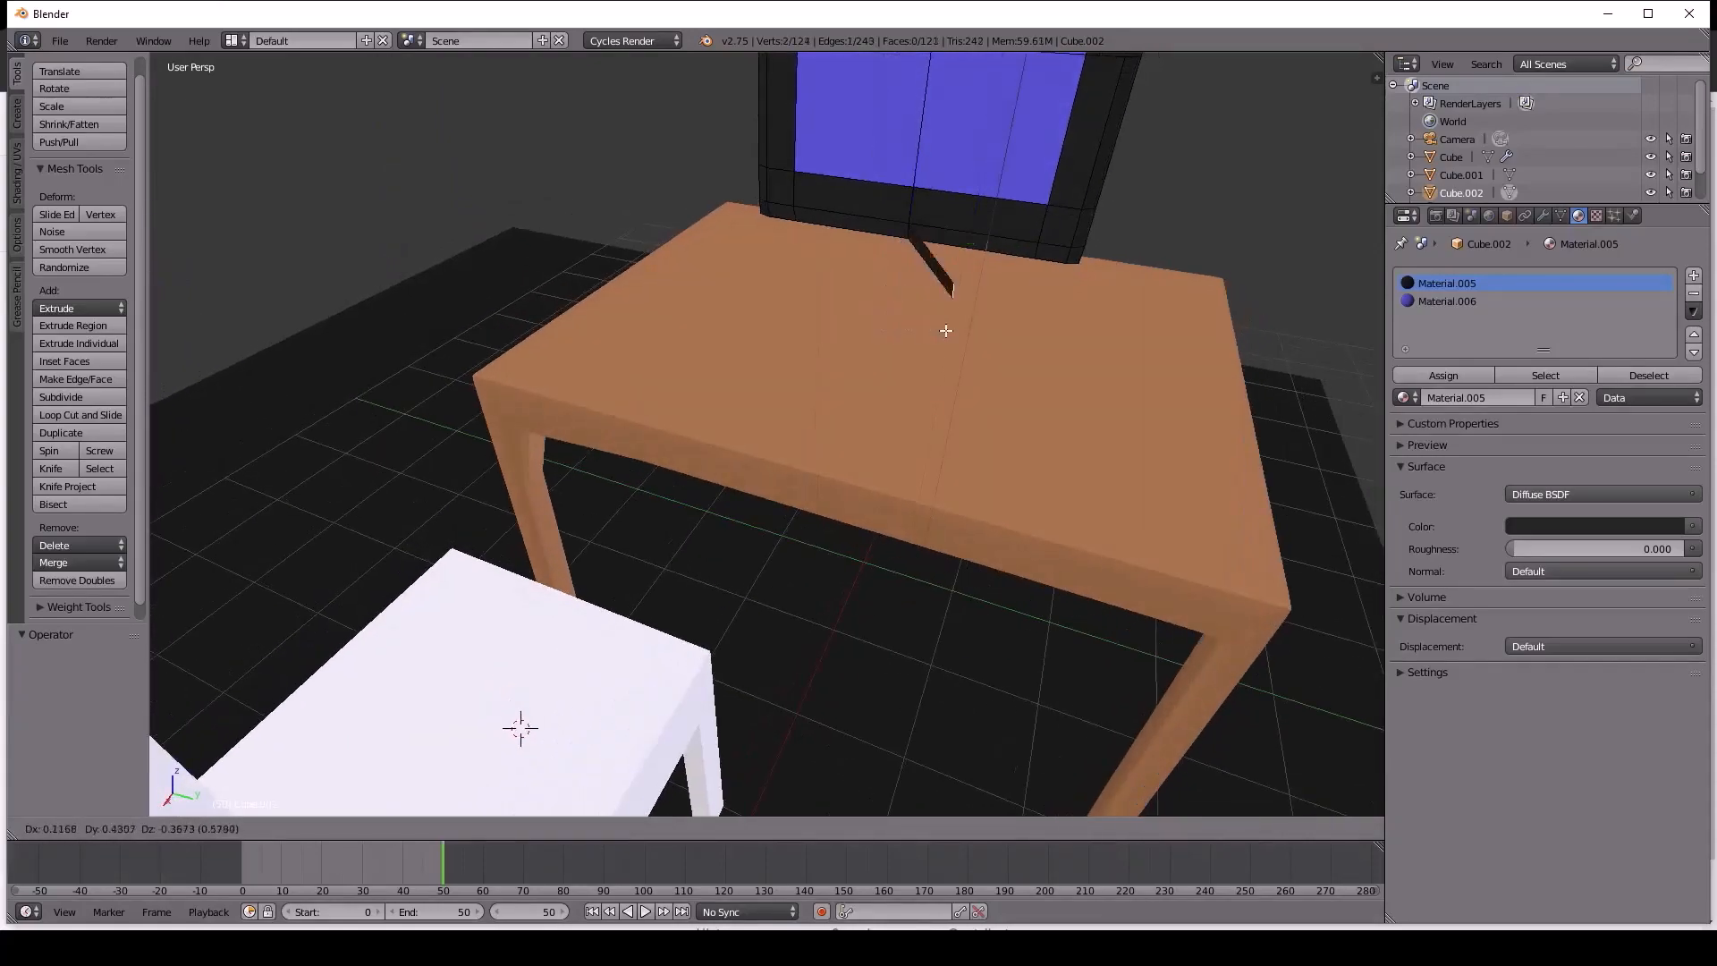
pyautogui.rightClick(964, 327)
pyautogui.moveTo(954, 314); pyautogui.dragTo(894, 193, button='middle')
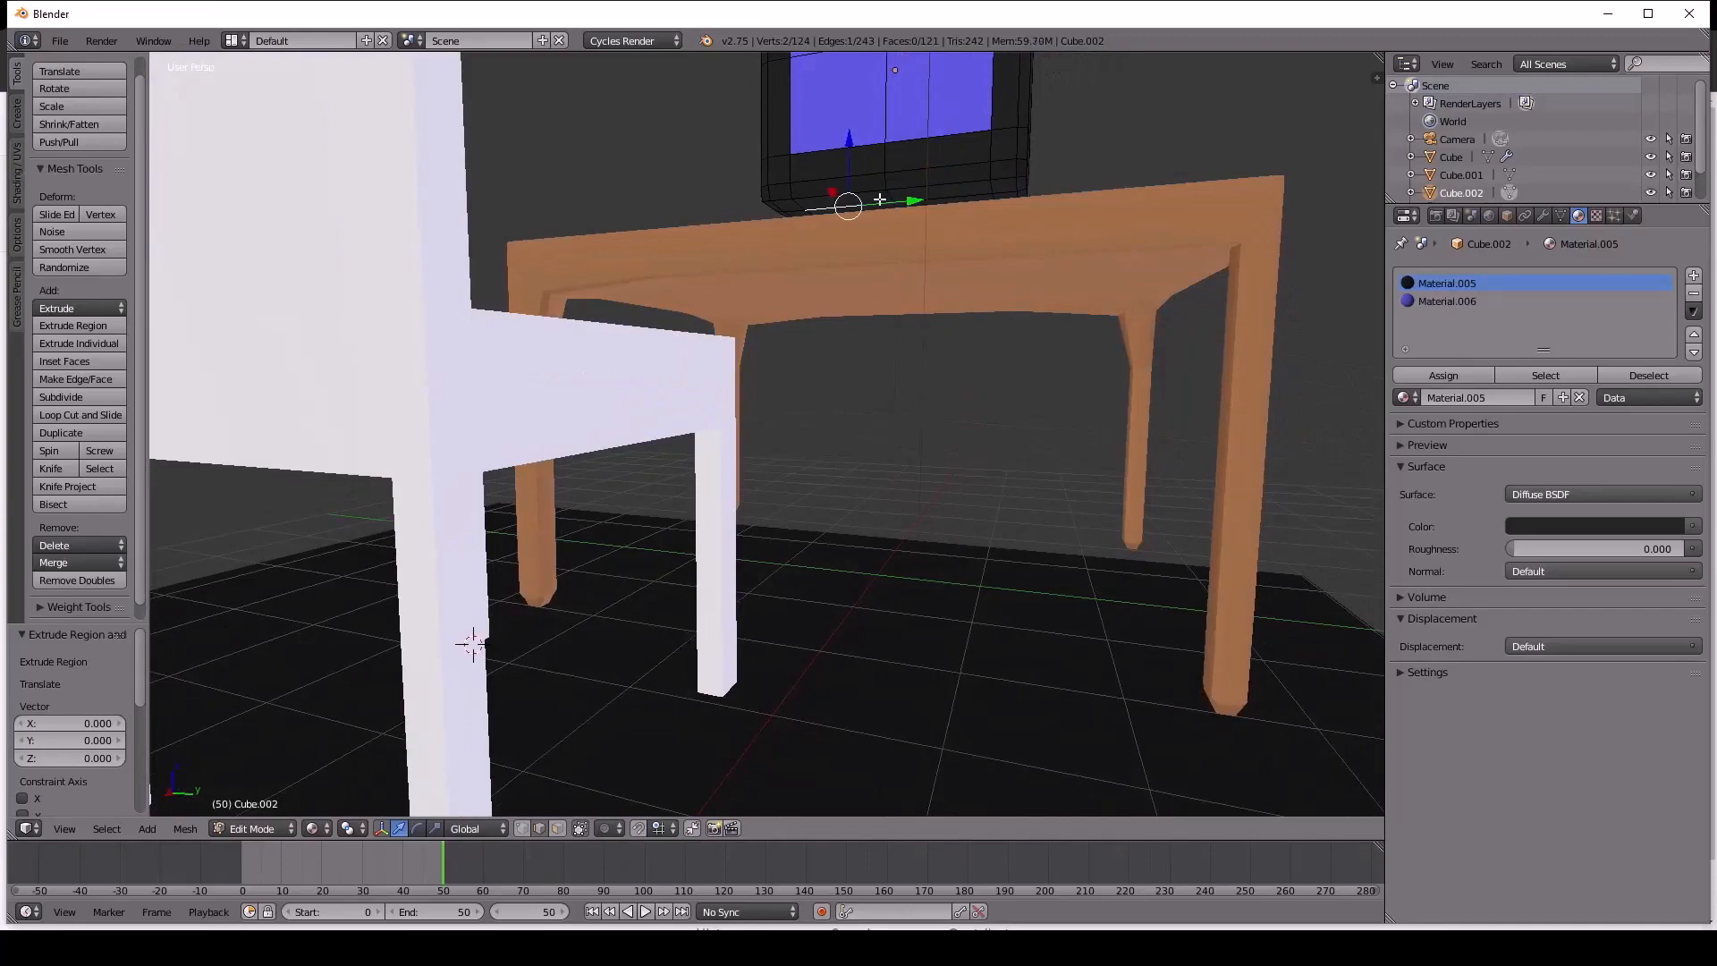
# Try to extrude a middle lower edge of the monitor downward as a narrow stand, and undo it.
pyautogui.rightClick(893, 196)
pyautogui.press('e')
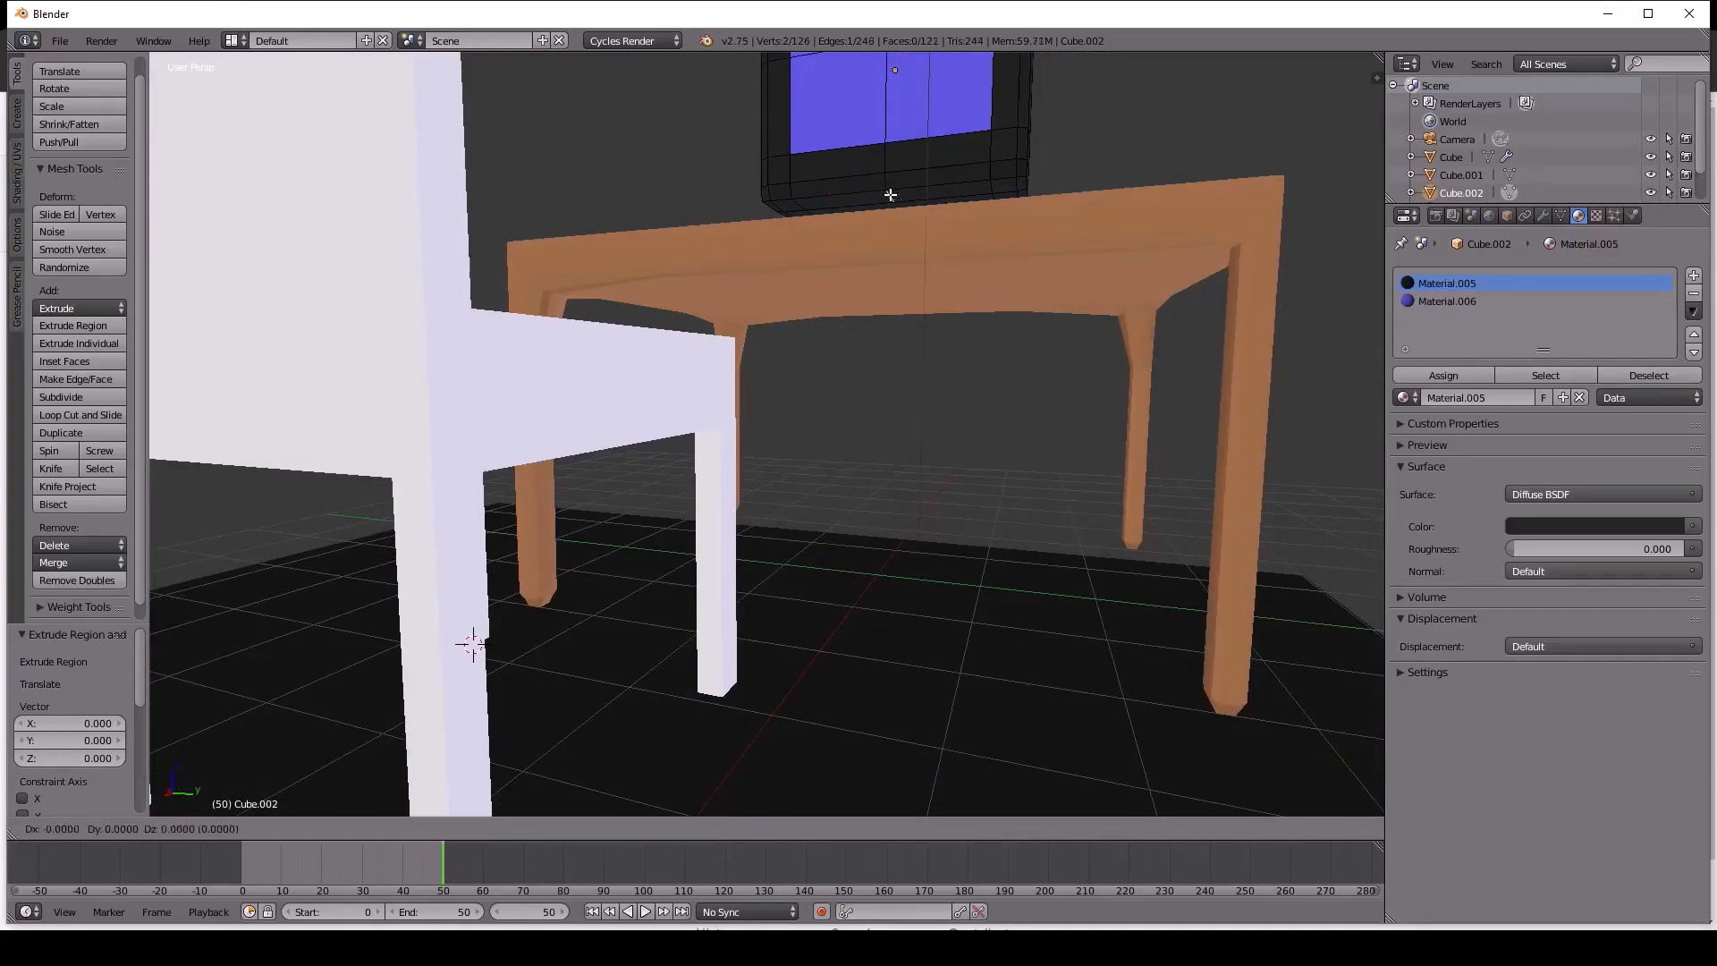
pyautogui.click(891, 243)
pyautogui.moveTo(891, 243); pyautogui.dragTo(1047, 292, button='middle')
pyautogui.press('e')
pyautogui.rightClick(901, 259)
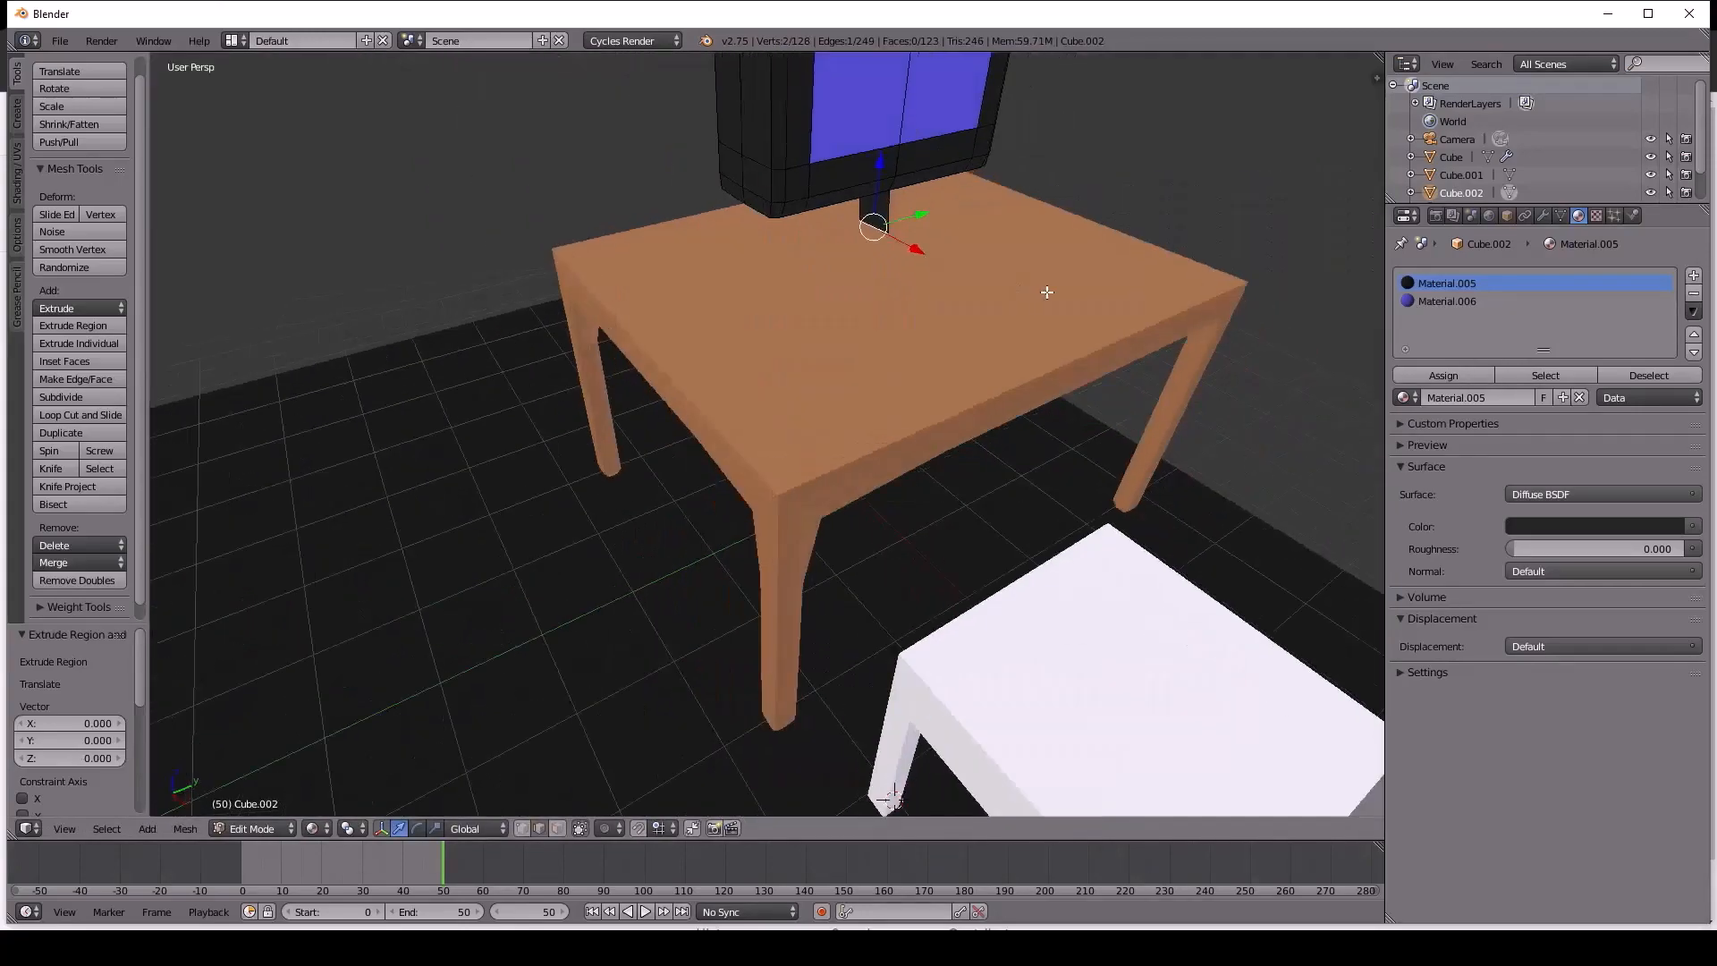
pyautogui.moveTo(893, 799); pyautogui.dragTo(465, 658, button='middle')
pyautogui.moveTo(850, 280); pyautogui.dragTo(934, 259, button='middle')
pyautogui.hotkey('ctrl', 'z')
pyautogui.hotkey('ctrl', 'z')
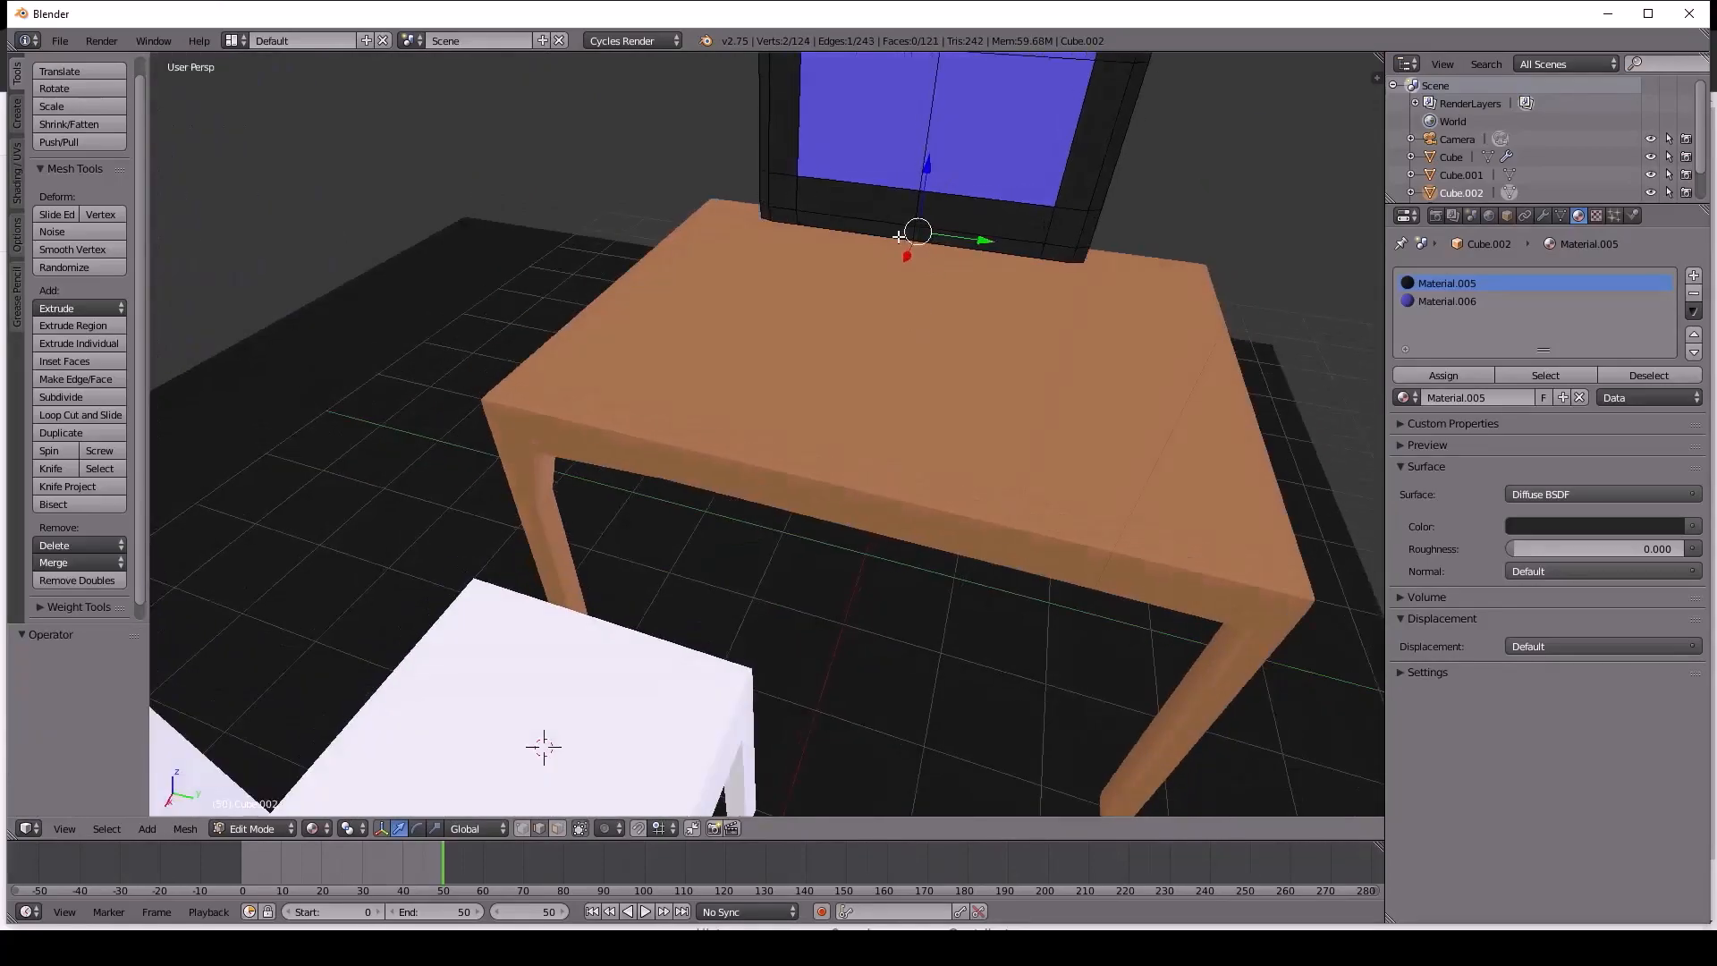
# Return to face selection and try to extrude one face of the monitor's underside downward.
pyautogui.press('a')
pyautogui.rightClick(925, 239)
pyautogui.rightClick(908, 239)
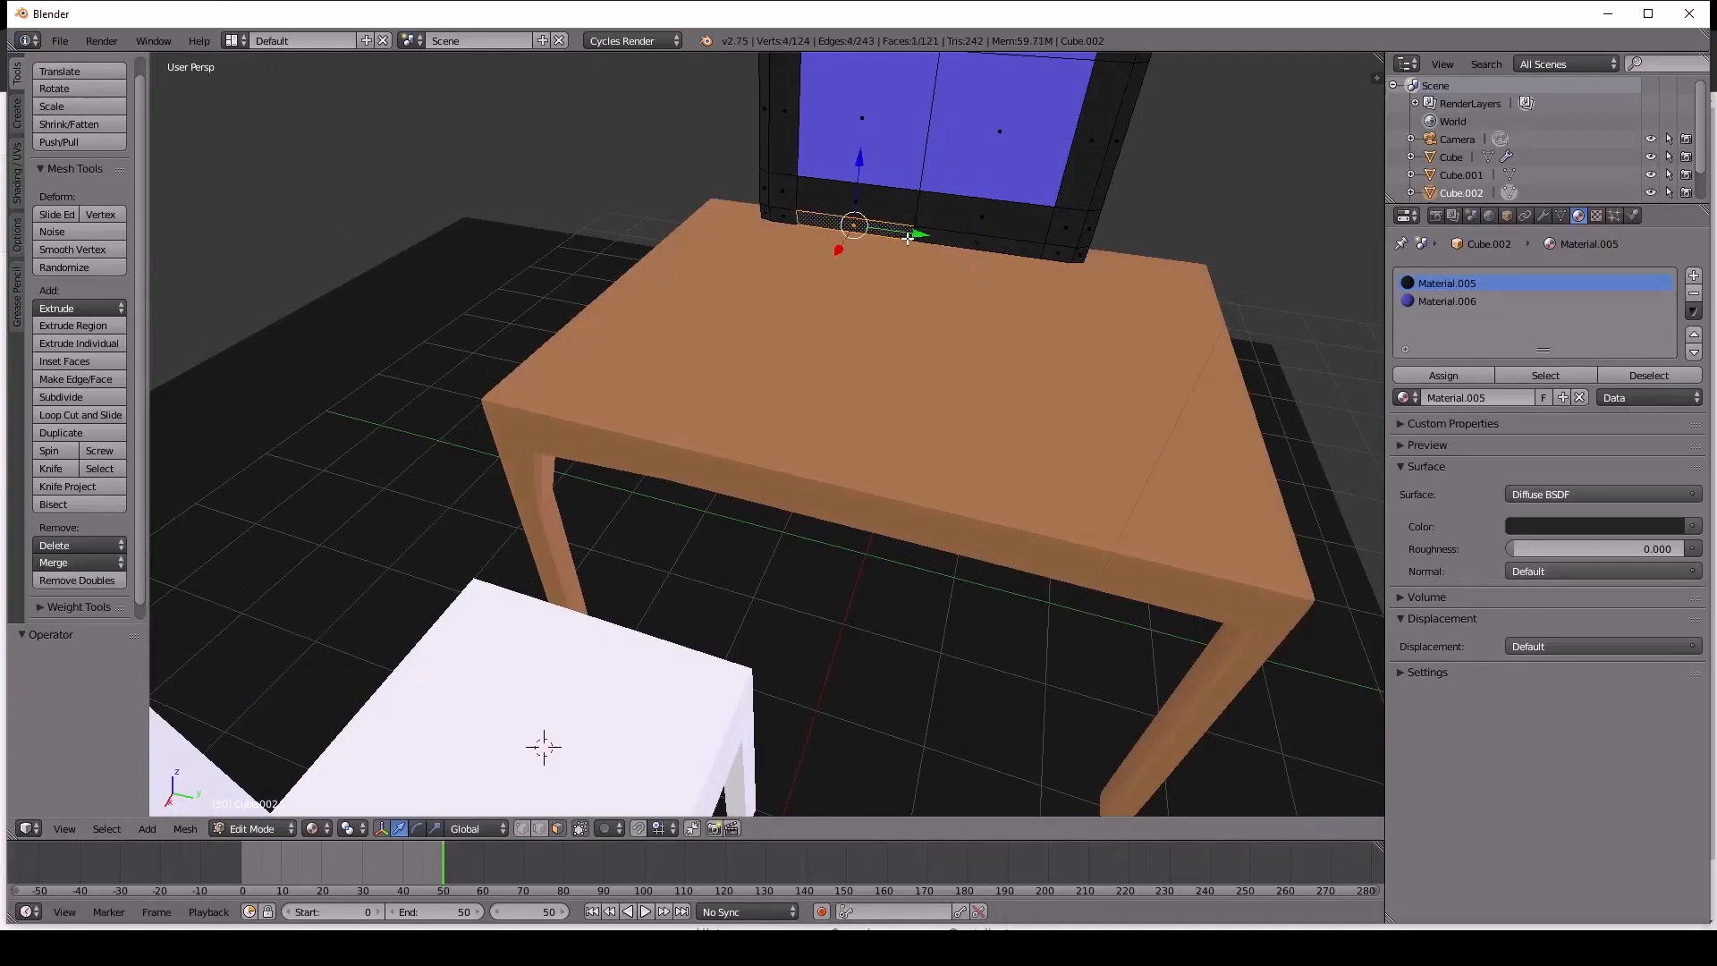
pyautogui.moveTo(915, 238)
pyautogui.mouseDown(button='middle')
pyautogui.moveTo(947, 418)
pyautogui.moveTo(938, 259)
pyautogui.mouseUp(button='middle')
pyautogui.scroll(-3, 942, 284)
pyautogui.scroll(4, 938, 260)
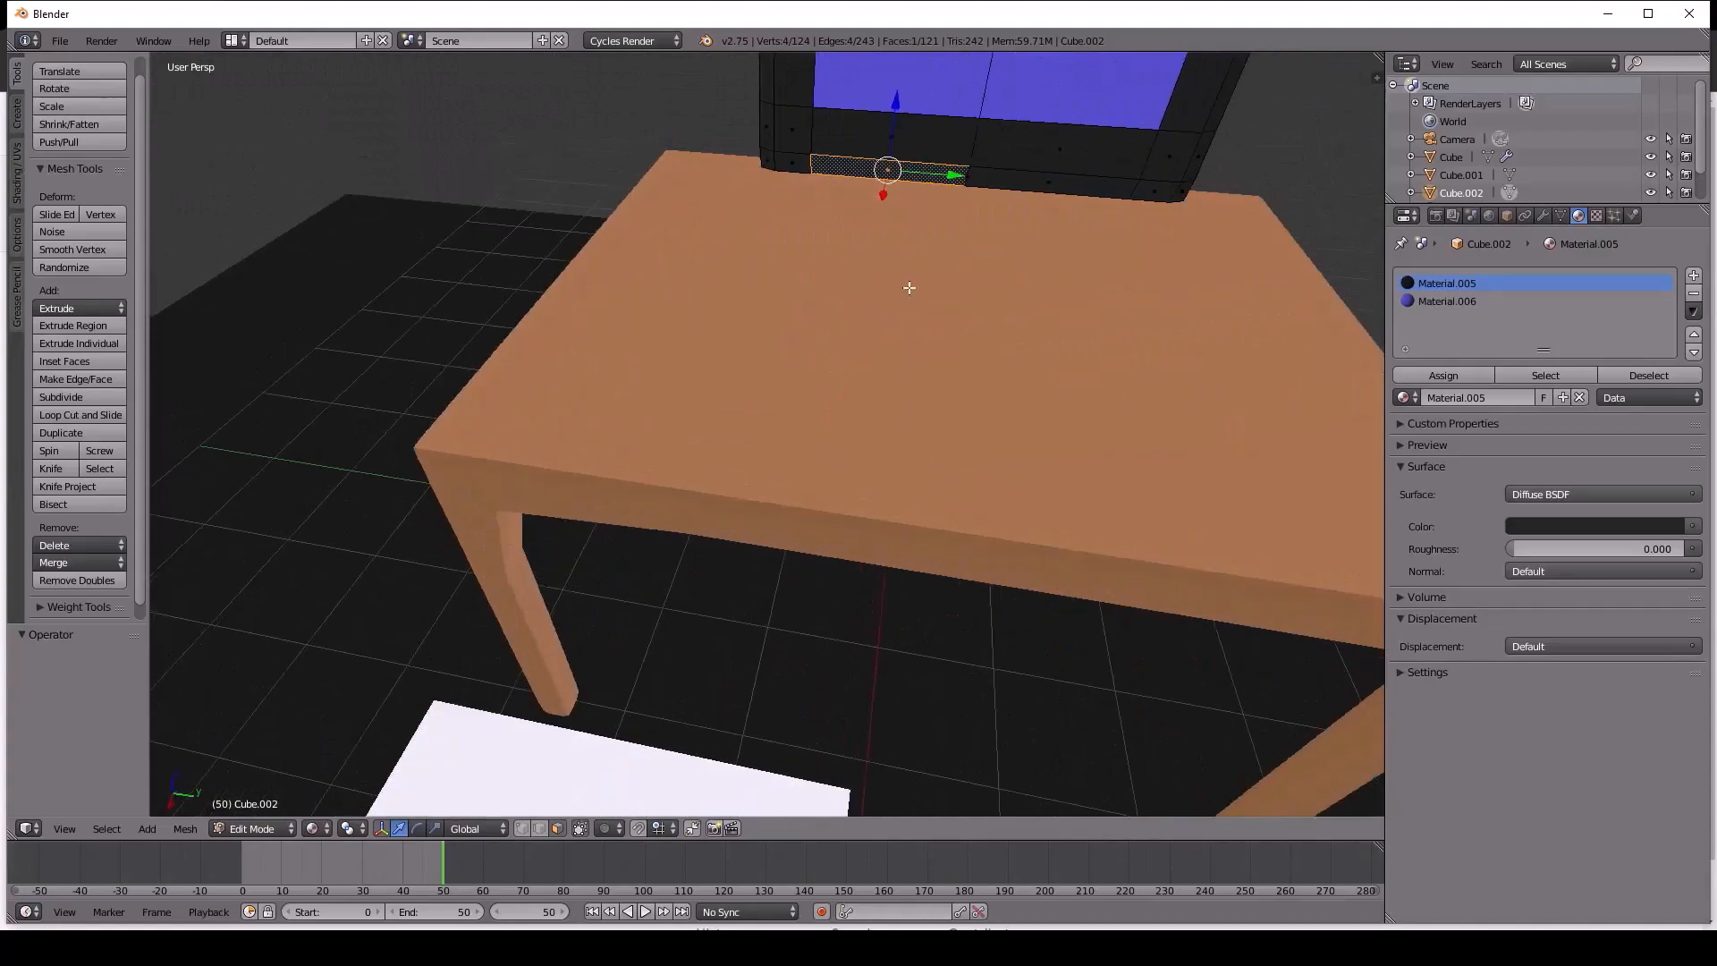
pyautogui.rightClick(983, 181)
pyautogui.press('e')
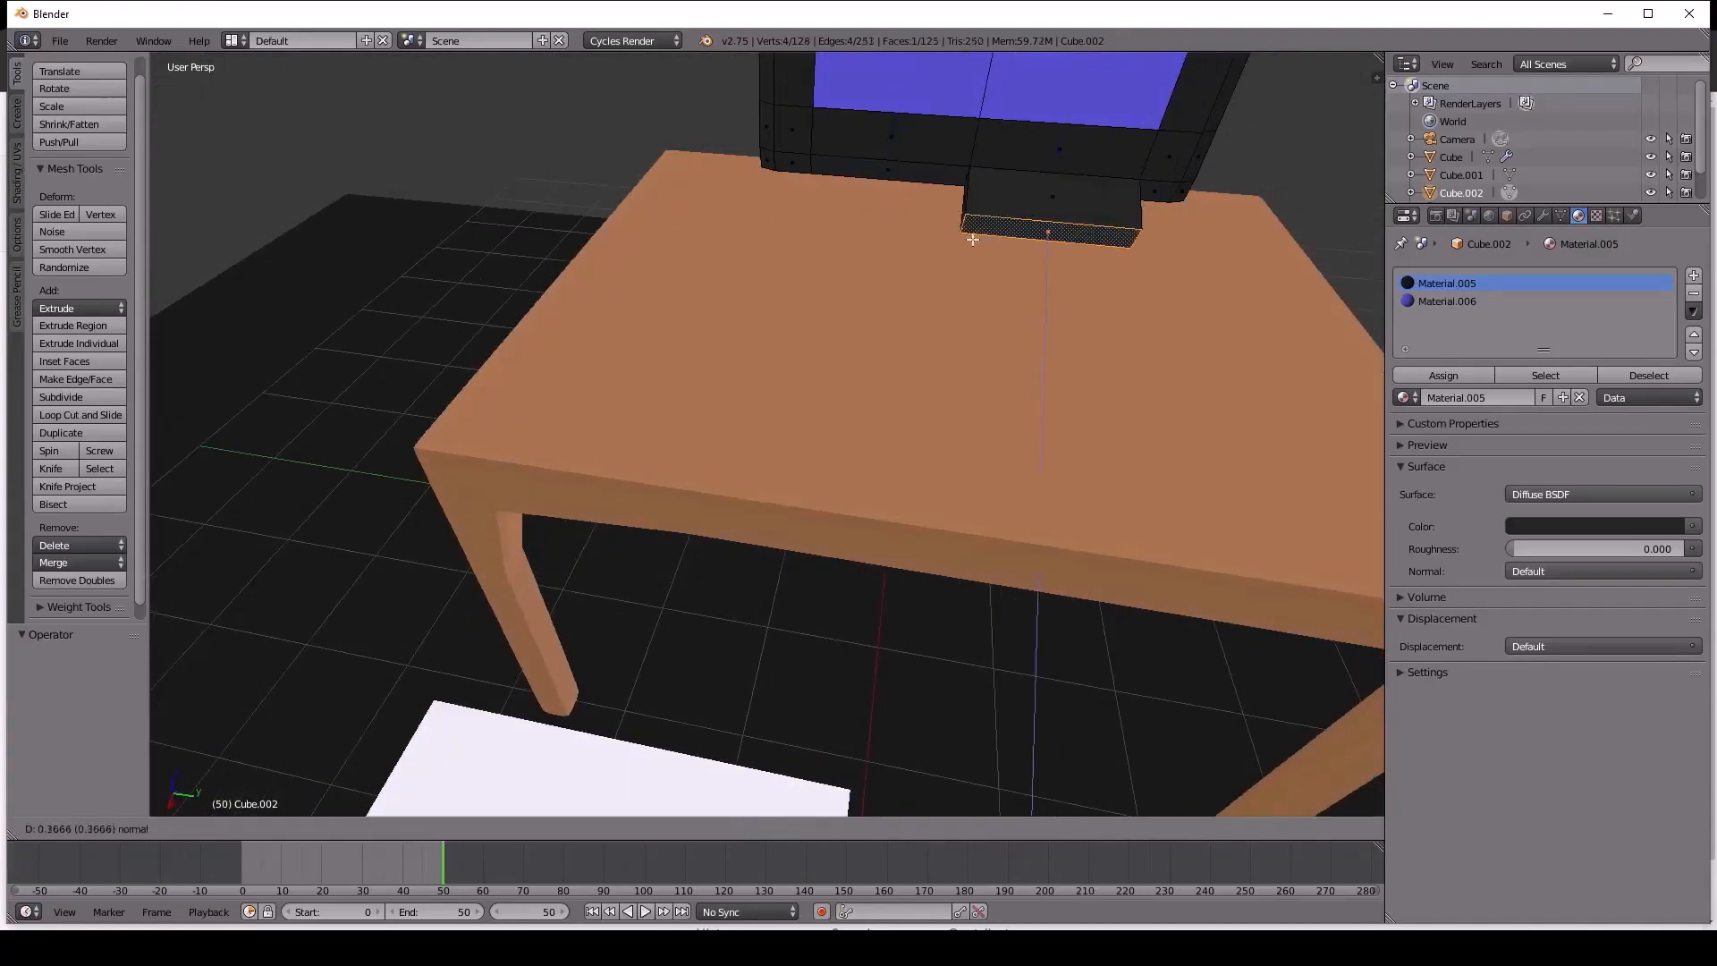
pyautogui.rightClick(986, 271)
# Extrude one underside face of the monitor about 0.71 down to the tabletop as a block-shaped stand.
pyautogui.moveTo(985, 271); pyautogui.dragTo(904, 203, button='middle')
pyautogui.rightClick(973, 140)
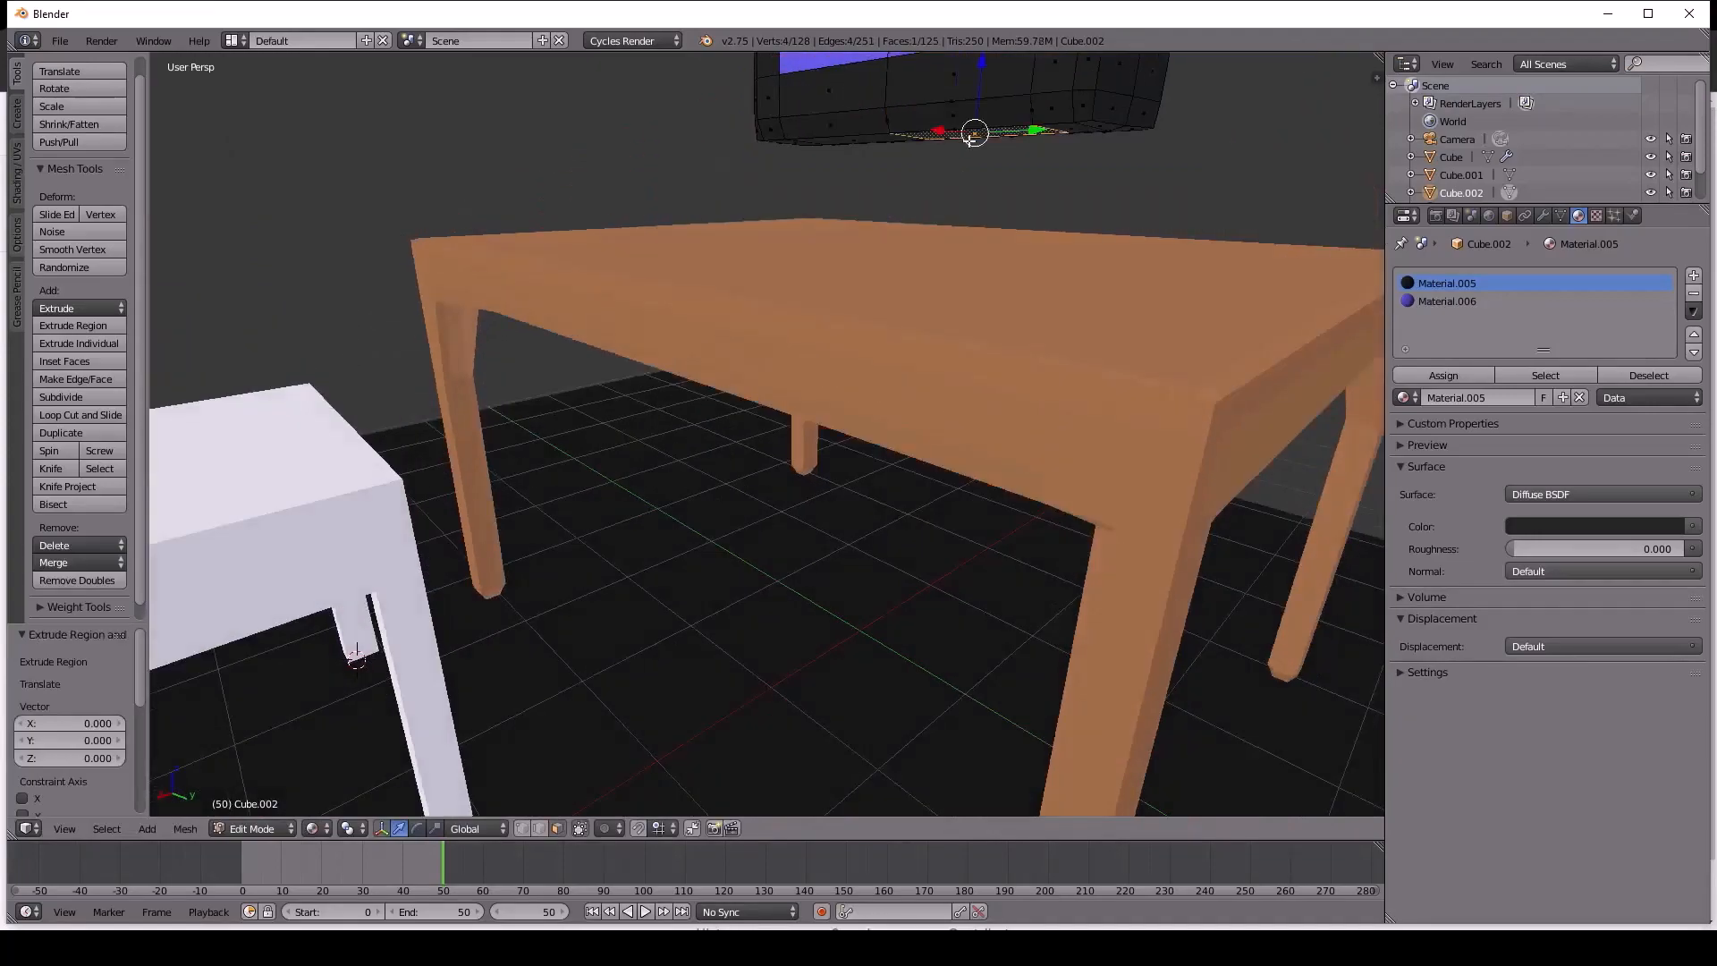
pyautogui.press('e')
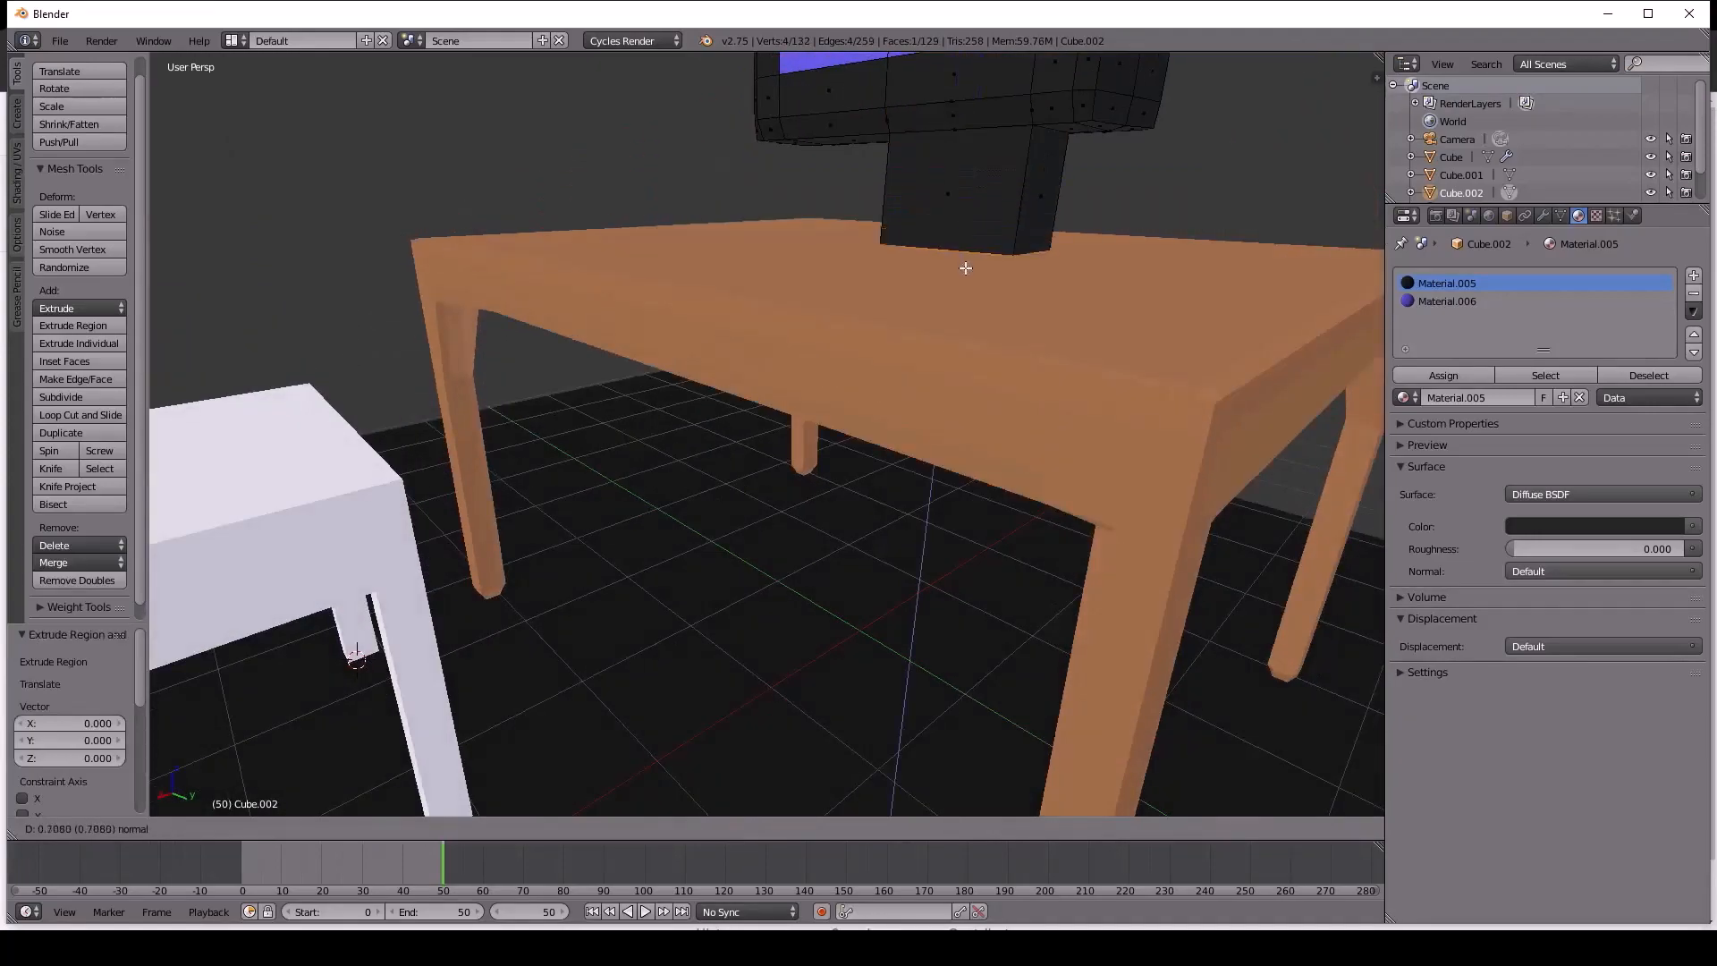
pyautogui.click(965, 268)
pyautogui.moveTo(965, 268); pyautogui.dragTo(579, 309, button='middle')
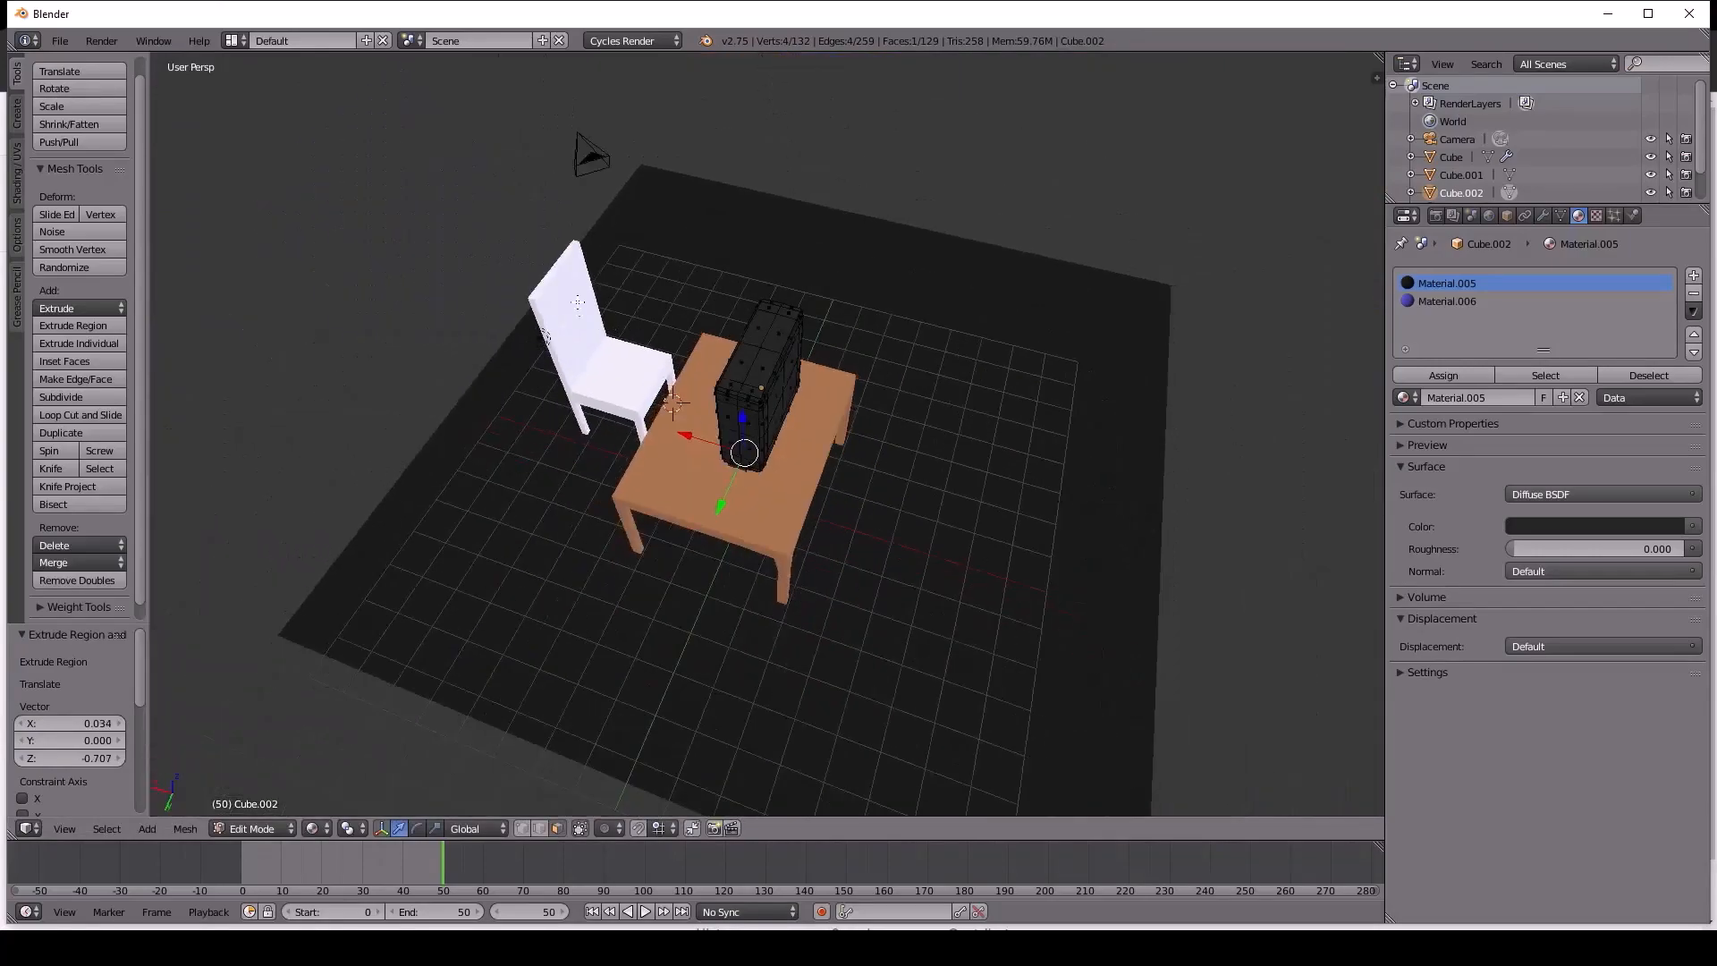
# Open the physics settings of the monitor.
pyautogui.moveTo(997, 227); pyautogui.dragTo(758, 267, button='middle')
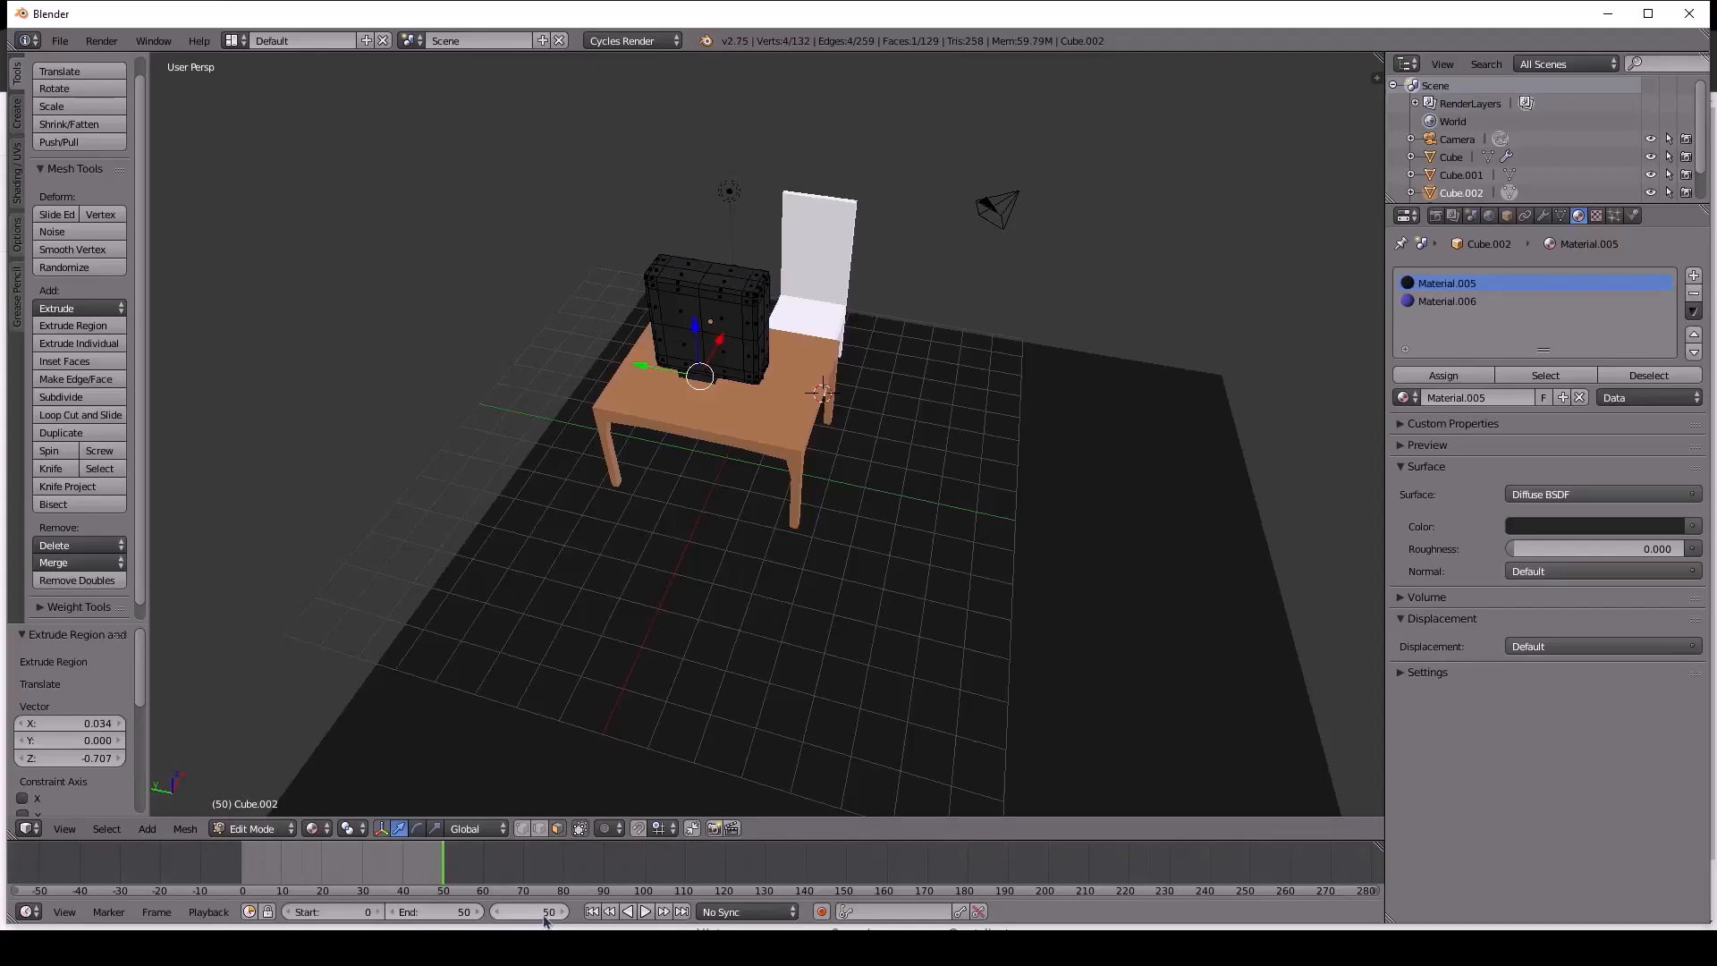
pyautogui.click(728, 436)
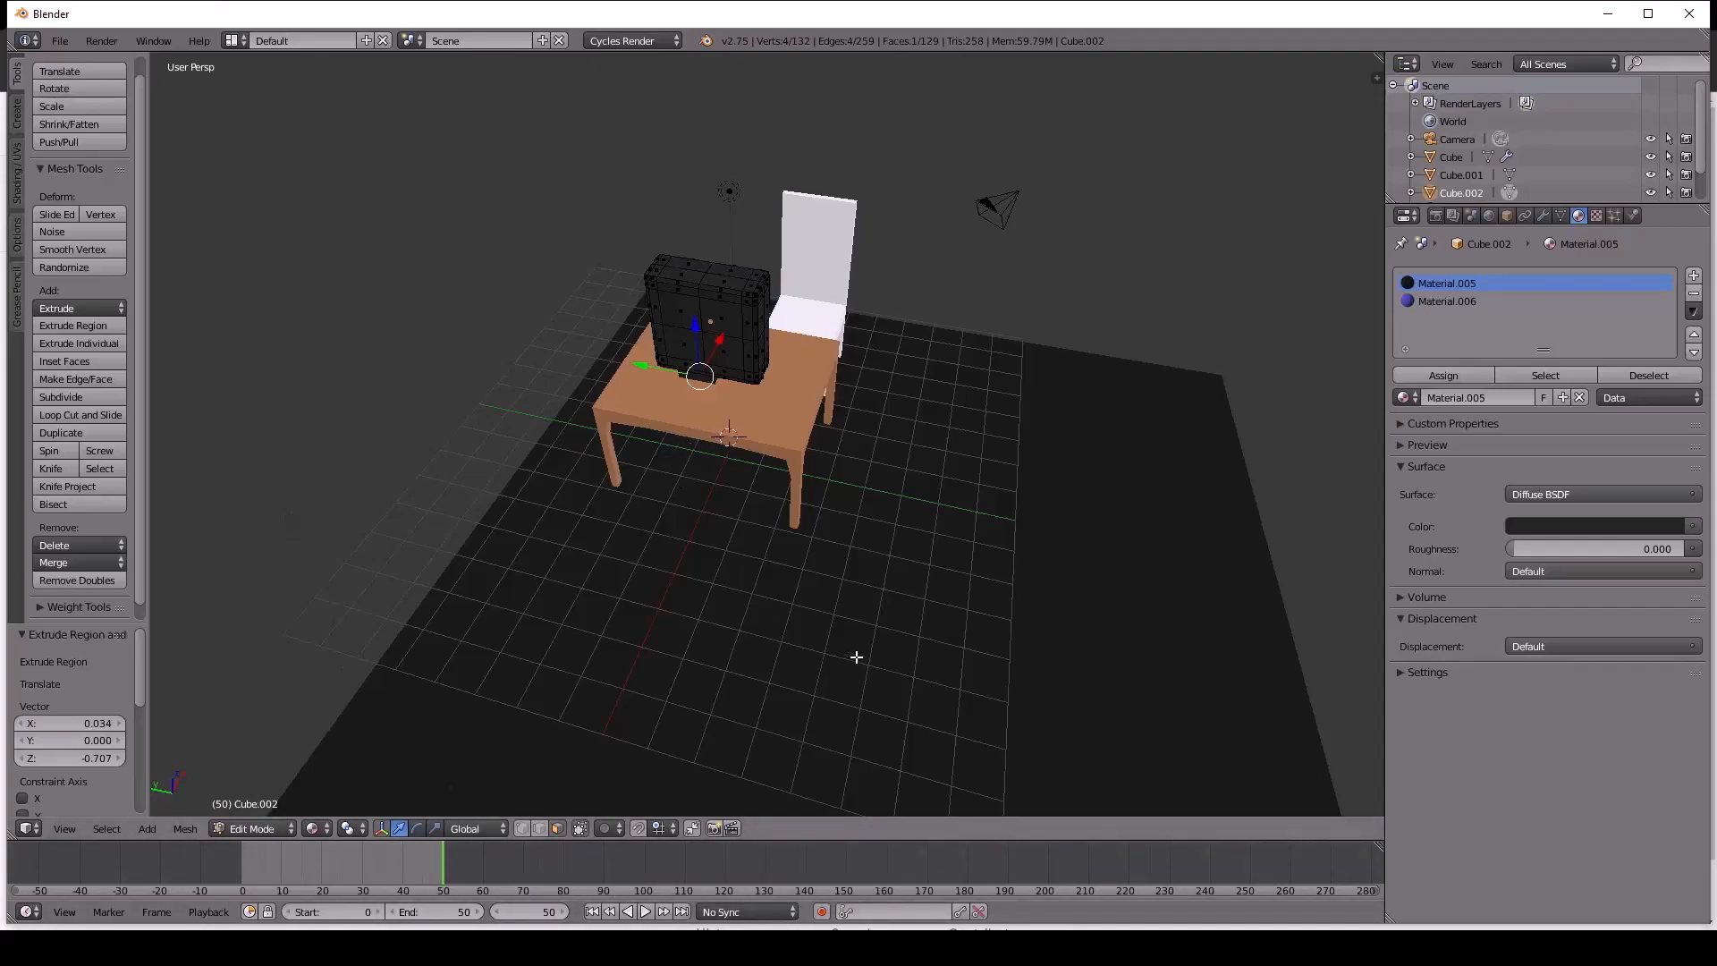
pyautogui.moveTo(755, 602); pyautogui.dragTo(872, 478, button='middle')
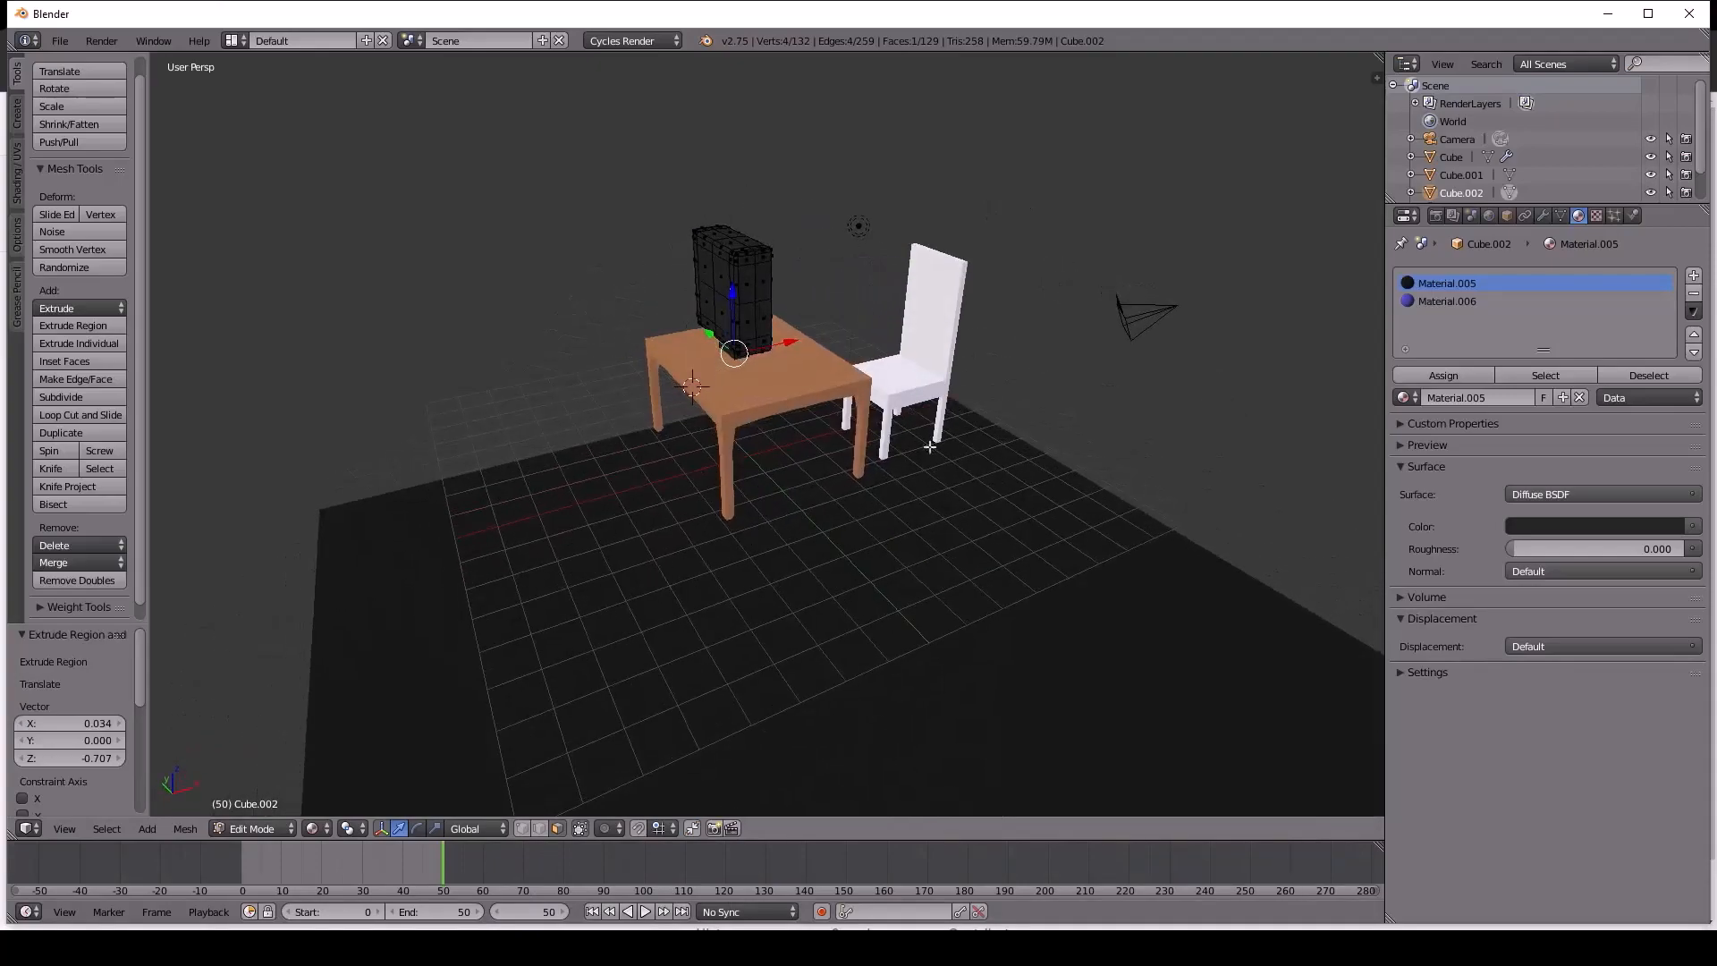
pyautogui.click(1436, 216)
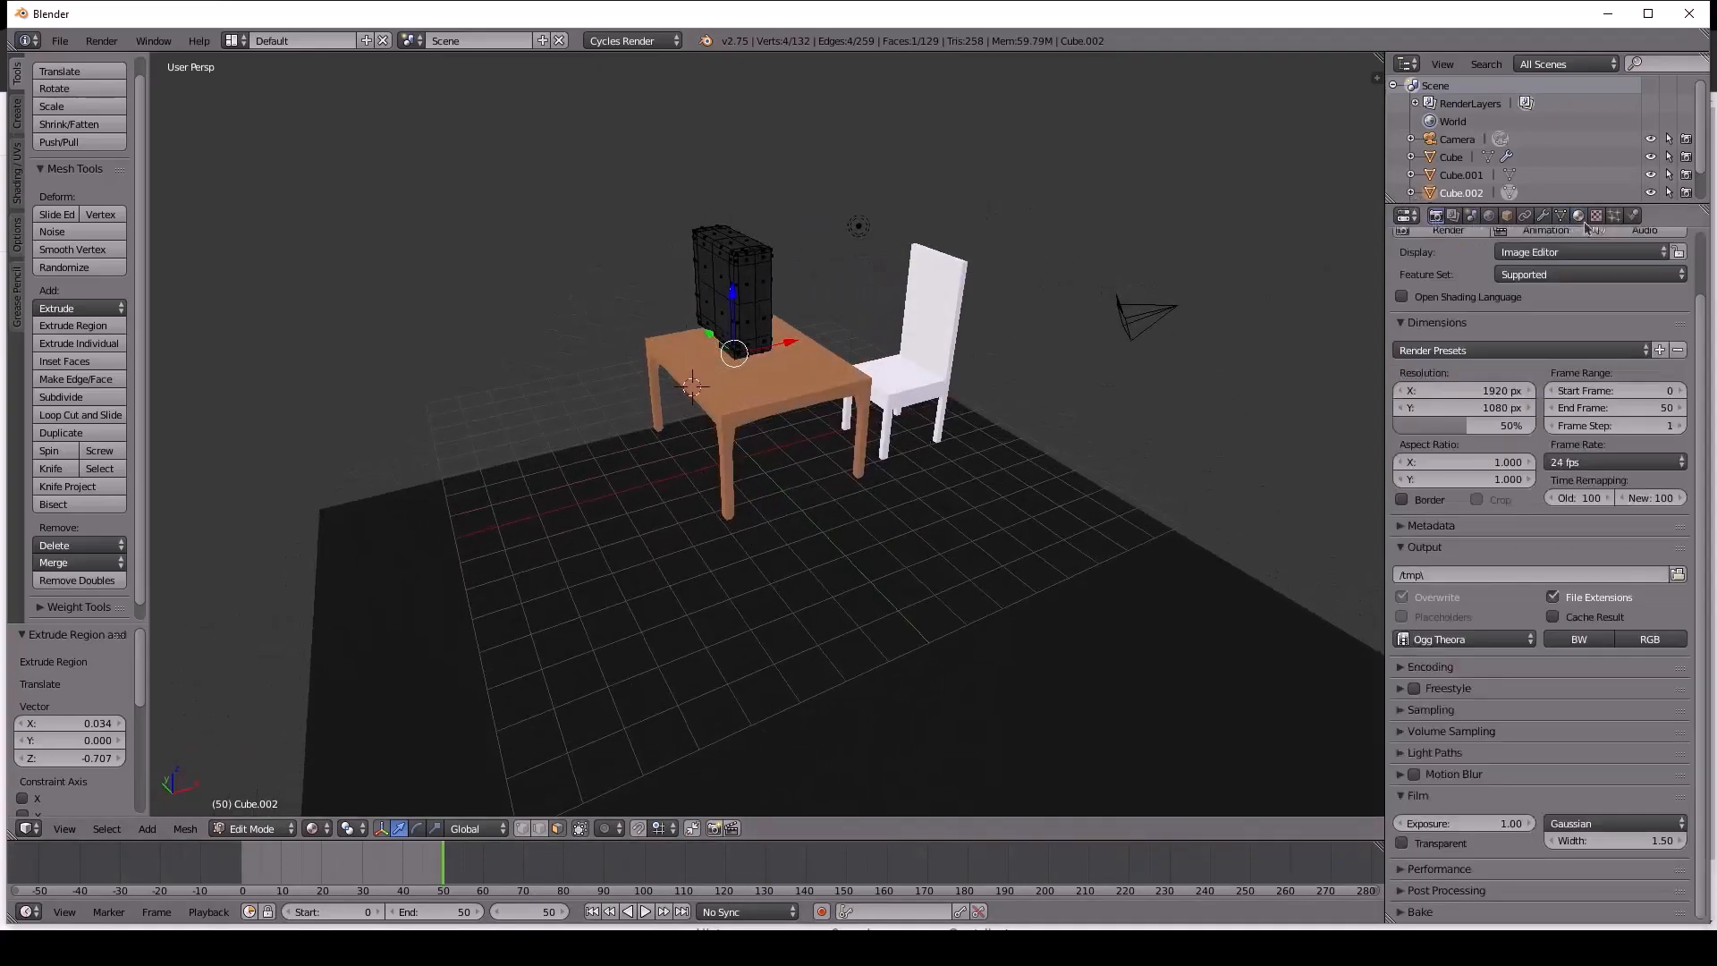
pyautogui.click(1631, 217)
pyautogui.moveTo(630, 488); pyautogui.dragTo(825, 516, button='middle')
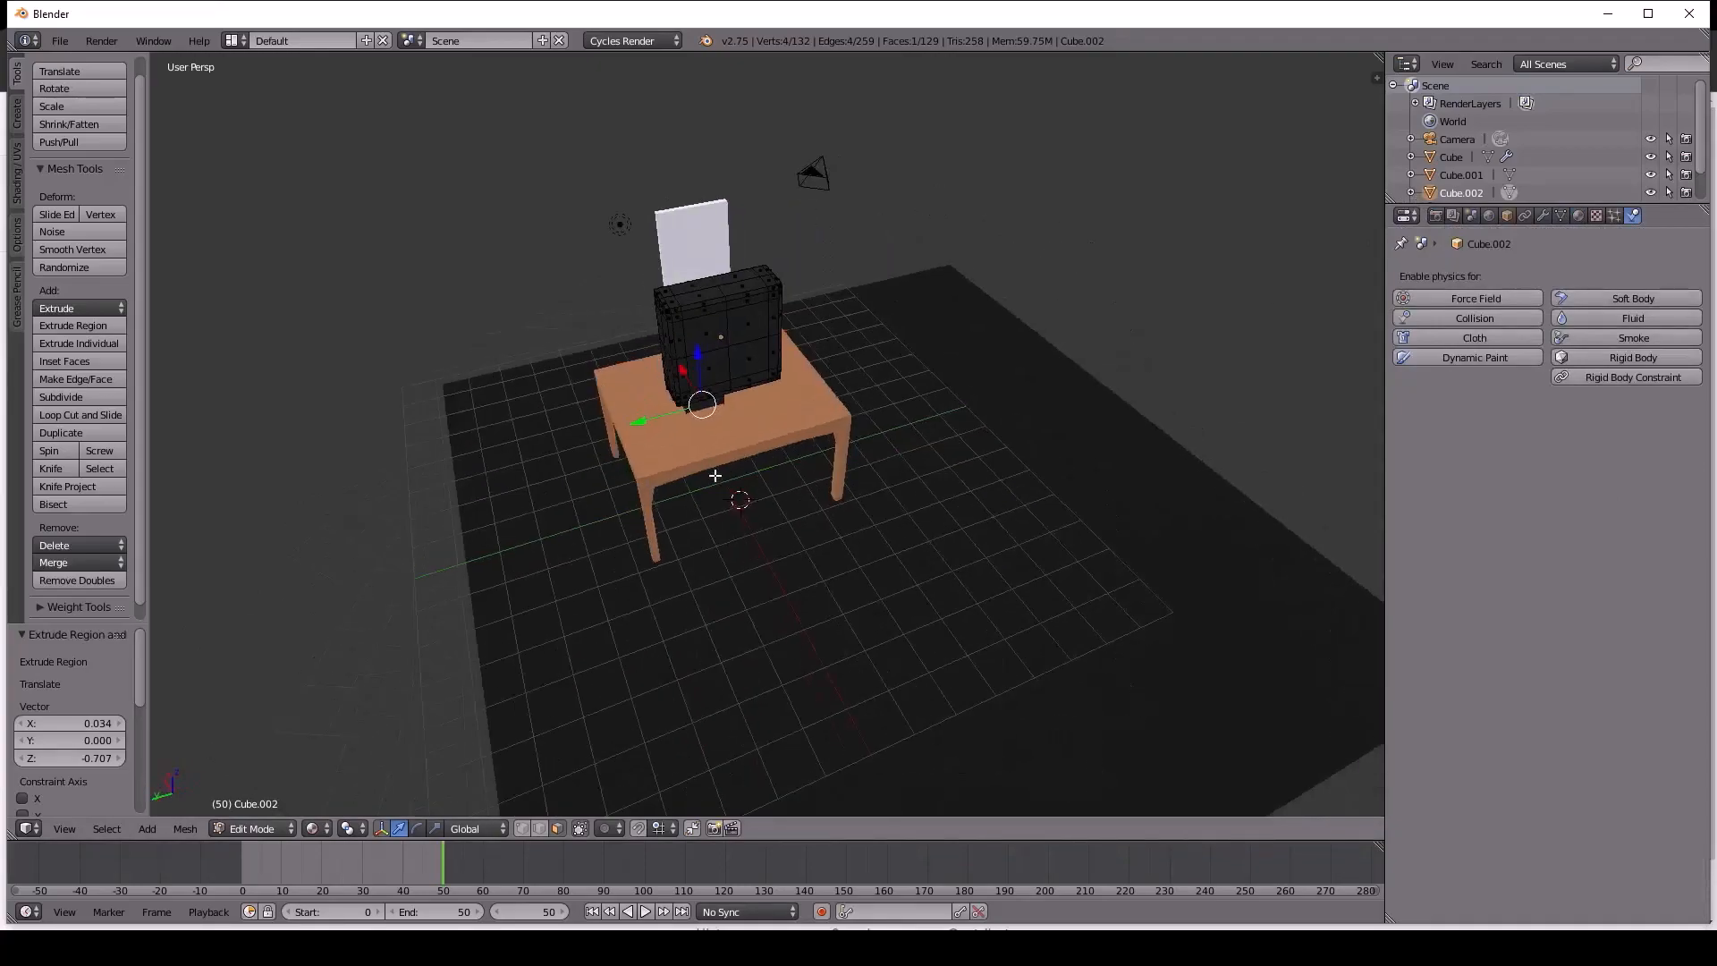